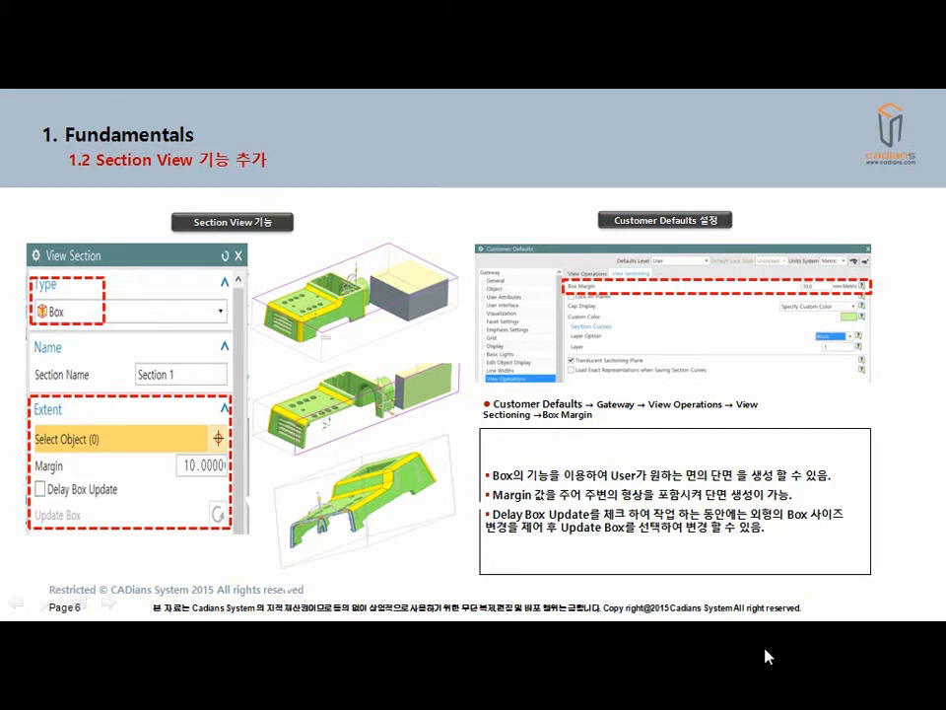
# - Switch to NX 10 and start Edit Section on the F2.prt model
pyautogui.hotkey('alt', 'Tab')
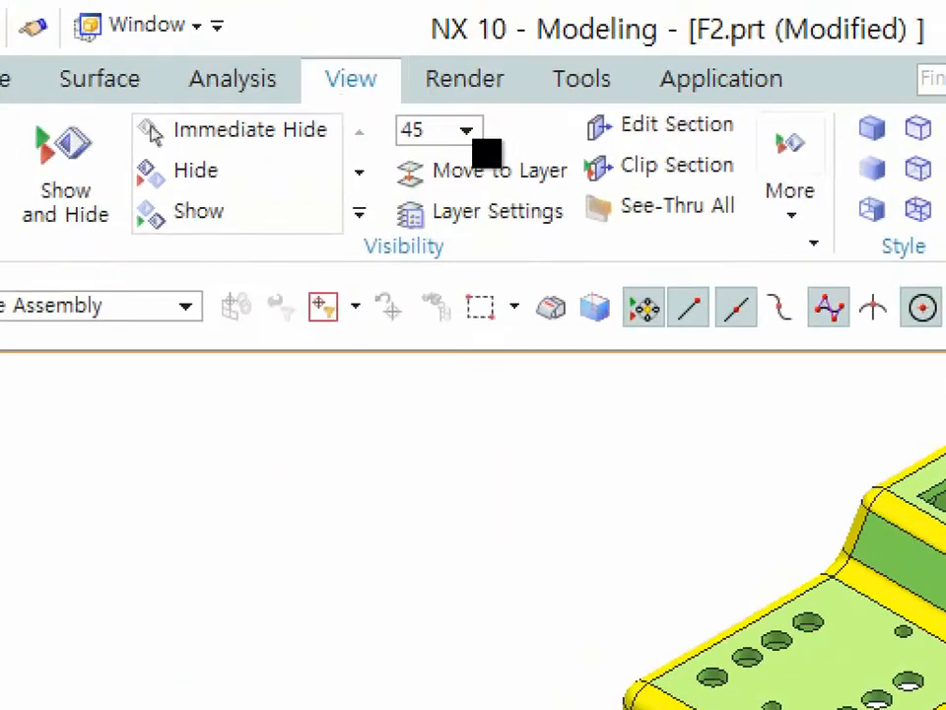
pyautogui.moveTo(309, 49)
pyautogui.mouseDown()
pyautogui.moveTo(314, 79)
pyautogui.moveTo(372, 91)
pyautogui.moveTo(392, 65)
pyautogui.moveTo(316, 54)
pyautogui.mouseUp()
pyautogui.moveTo(603, 140); pyautogui.dragTo(716, 141)
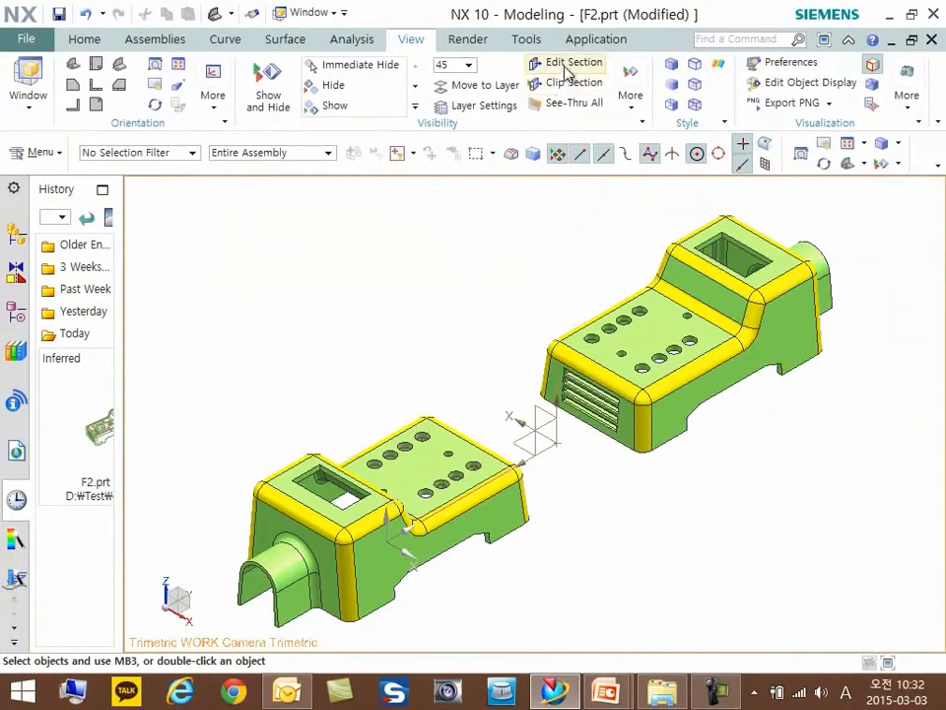
pyautogui.click(564, 63)
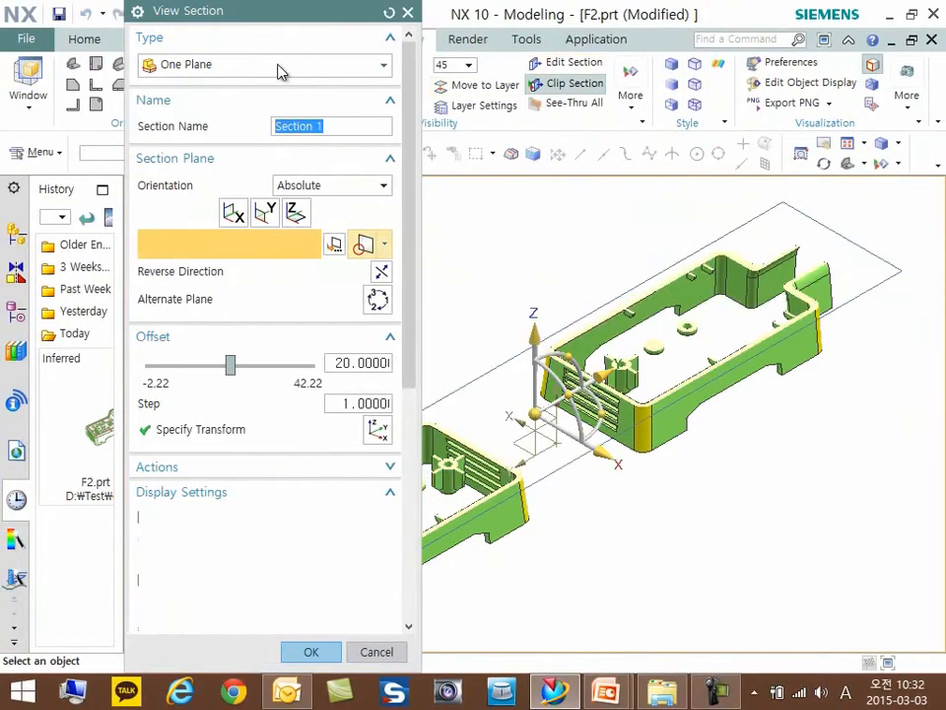
# - Set the view section type to Box
pyautogui.click(265, 67)
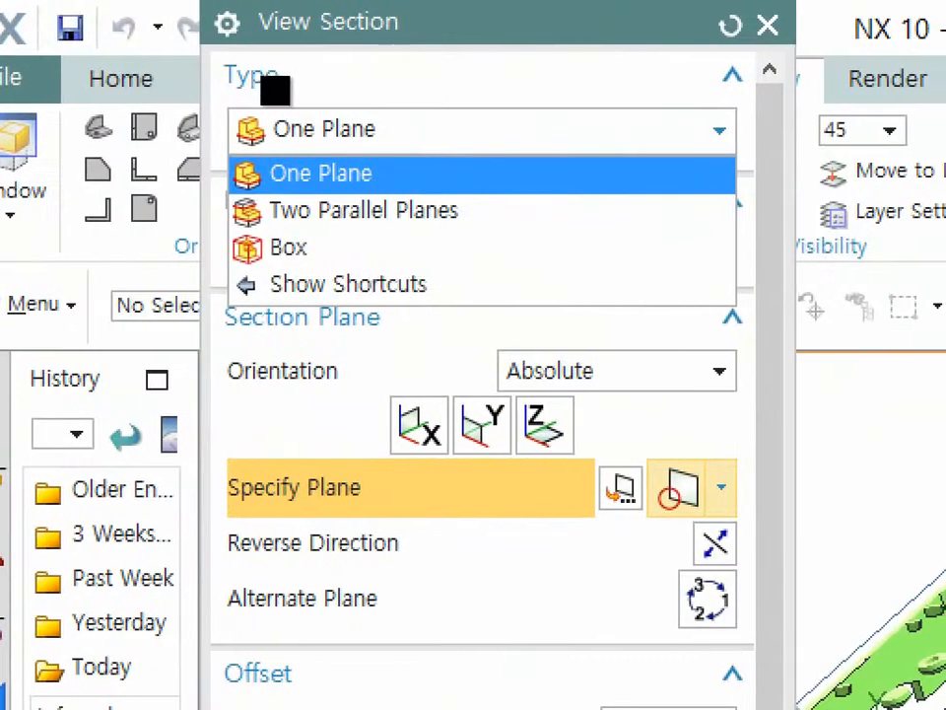
pyautogui.moveTo(228, 274)
pyautogui.mouseDown()
pyautogui.moveTo(323, 263)
pyautogui.moveTo(261, 225)
pyautogui.moveTo(232, 272)
pyautogui.mouseUp()
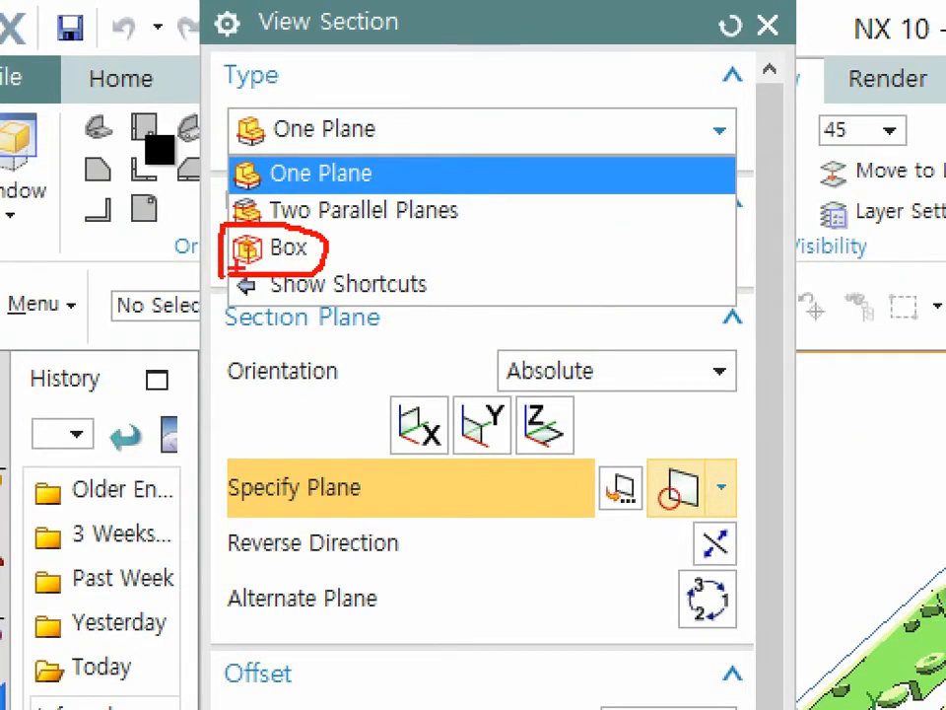
pyautogui.click(481, 172)
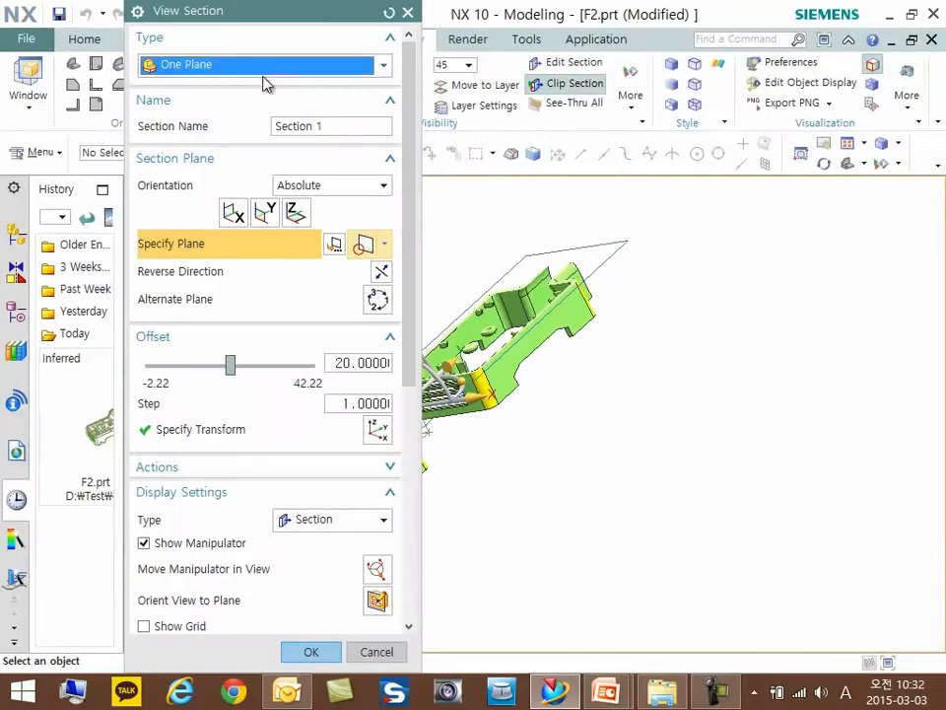
pyautogui.click(249, 67)
pyautogui.click(177, 120)
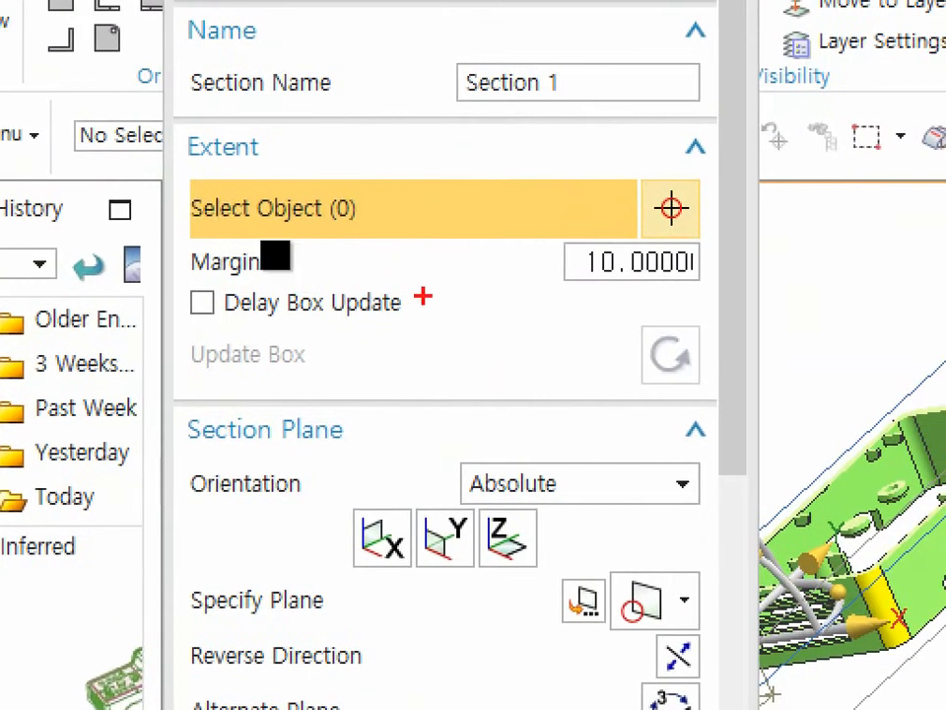
pyautogui.moveTo(178, 126)
pyautogui.mouseDown()
pyautogui.moveTo(719, 131)
pyautogui.moveTo(710, 362)
pyautogui.moveTo(482, 392)
pyautogui.moveTo(243, 392)
pyautogui.moveTo(177, 258)
pyautogui.moveTo(194, 182)
pyautogui.moveTo(181, 128)
pyautogui.mouseUp()
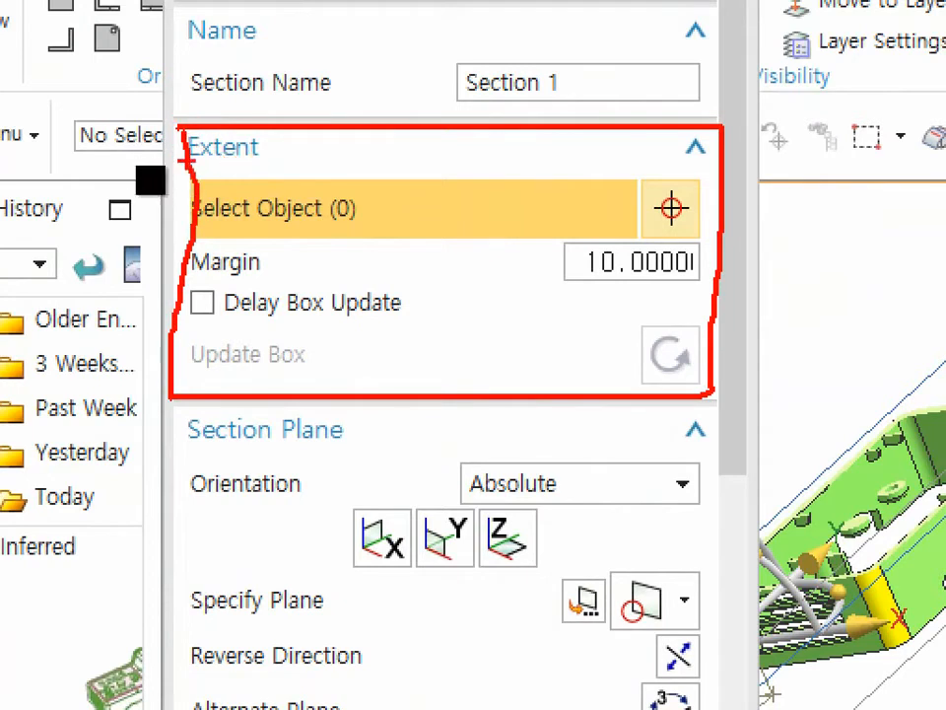
pyautogui.press('Escape')
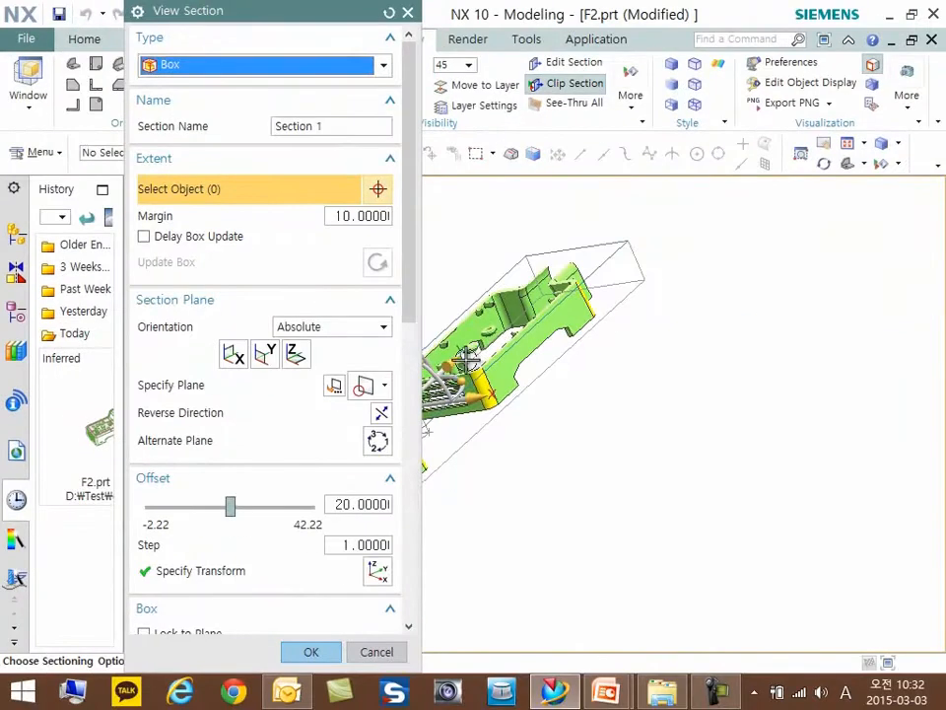
# - Select the nearer housing body with the arched spout facing the viewer as the extent object of the section box
pyautogui.scroll(-2, 785, 458)
pyautogui.moveTo(704, 433); pyautogui.dragTo(684, 424, button='middle')
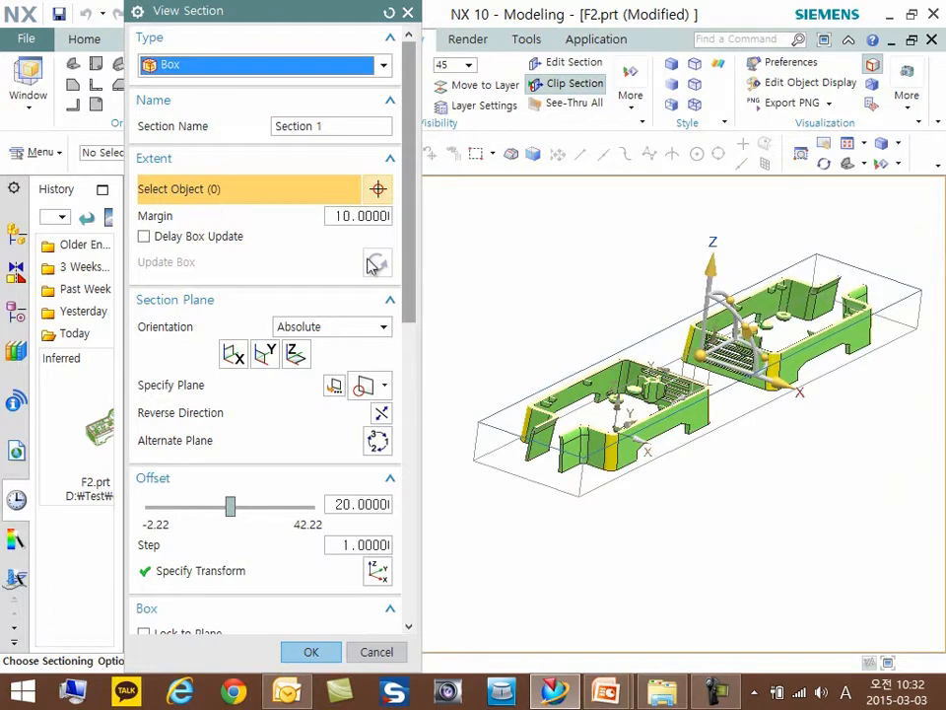
pyautogui.click(575, 419)
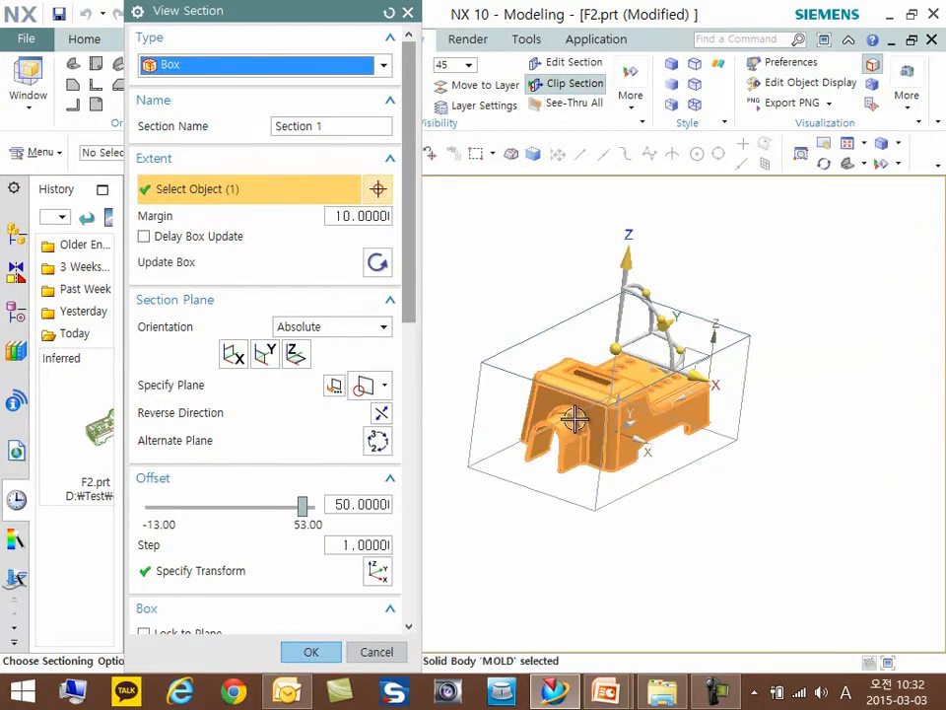
pyautogui.moveTo(688, 345); pyautogui.dragTo(685, 344, button='middle')
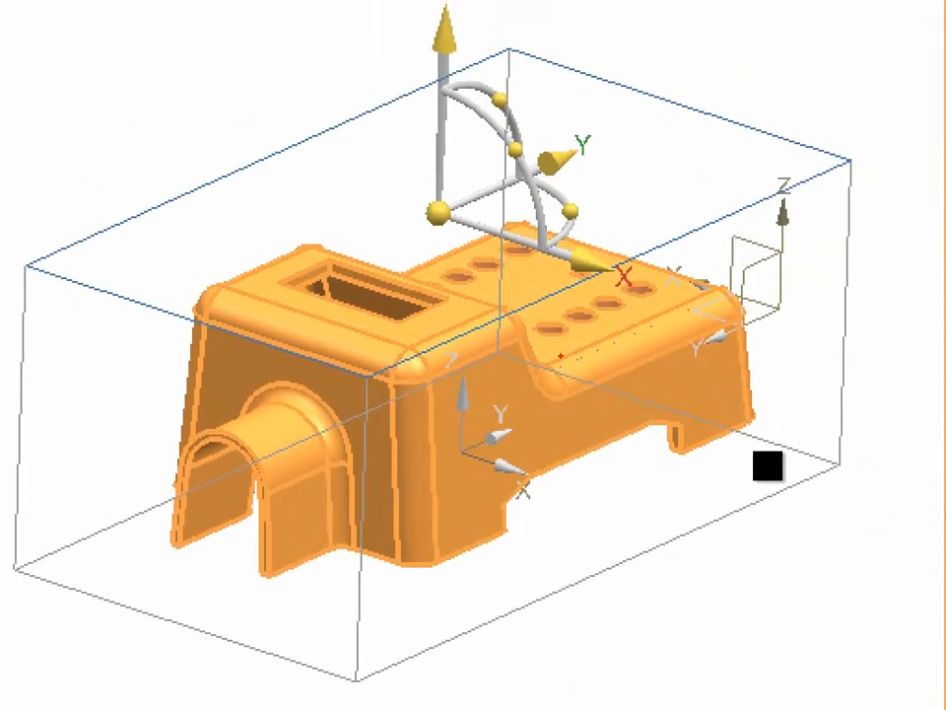
pyautogui.moveTo(604, 74); pyautogui.dragTo(645, 59)
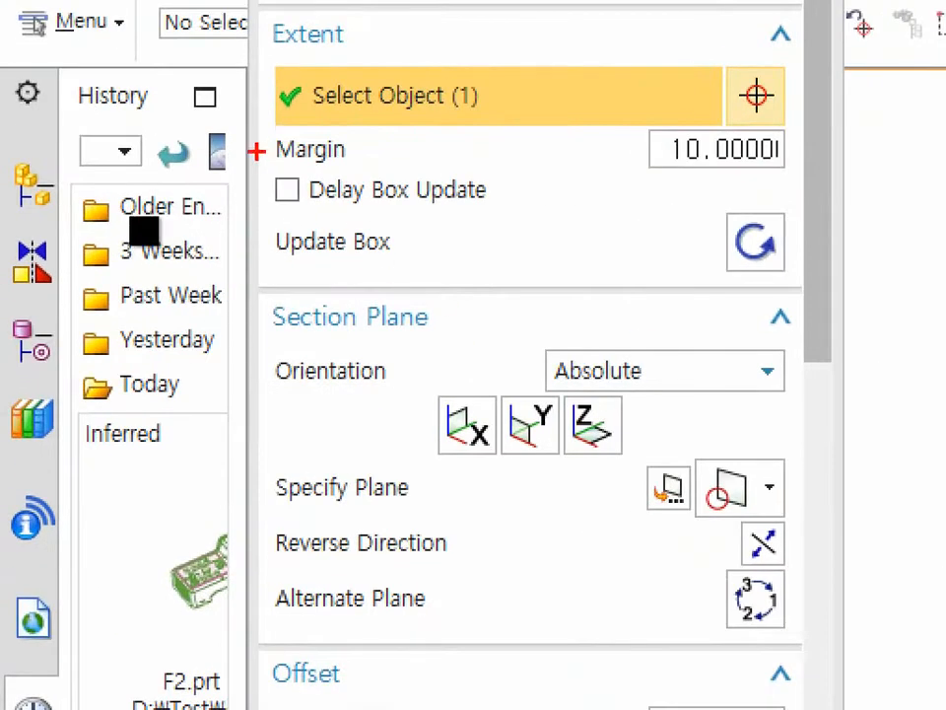
pyautogui.moveTo(128, 221); pyautogui.dragTo(237, 220)
pyautogui.moveTo(476, 161)
pyautogui.mouseDown()
pyautogui.moveTo(758, 174)
pyautogui.moveTo(788, 138)
pyautogui.moveTo(619, 160)
pyautogui.mouseUp()
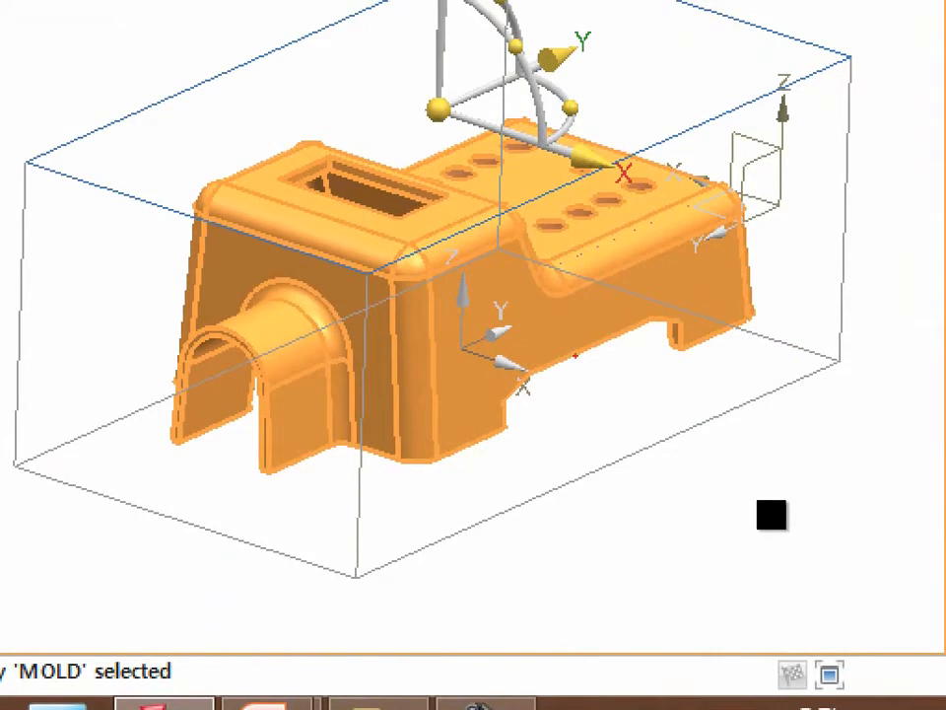
pyautogui.moveTo(467, 438)
pyautogui.mouseDown()
pyautogui.moveTo(741, 313)
pyautogui.moveTo(759, 372)
pyautogui.mouseUp()
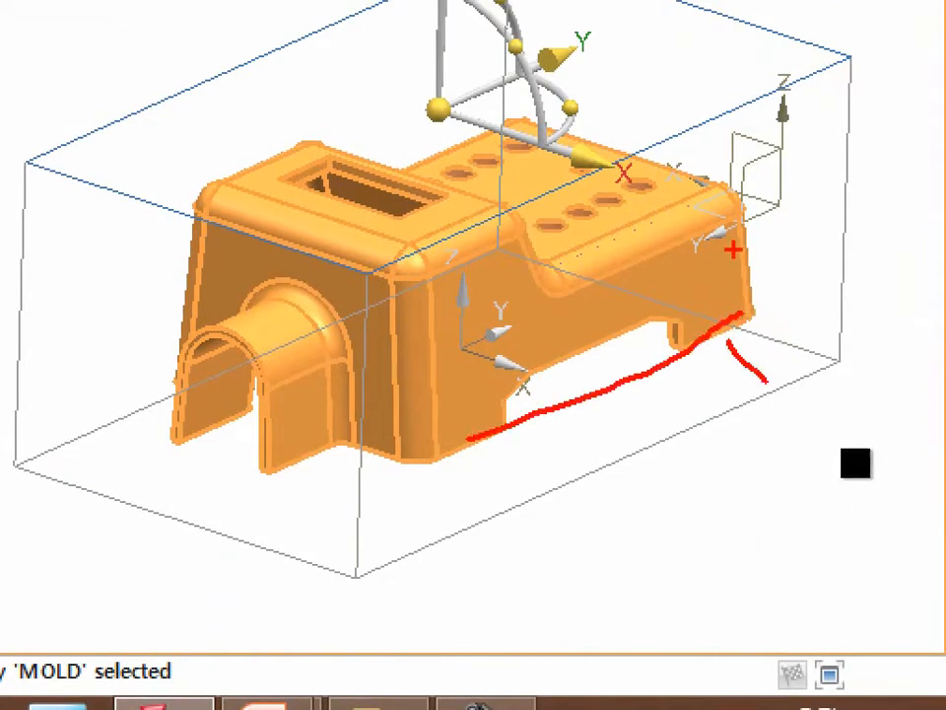
pyautogui.moveTo(746, 166); pyautogui.dragTo(754, 328)
pyautogui.moveTo(765, 266); pyautogui.dragTo(814, 231)
pyautogui.moveTo(232, 340)
pyautogui.mouseDown()
pyautogui.moveTo(138, 352)
pyautogui.moveTo(165, 365)
pyautogui.mouseUp()
pyautogui.moveTo(233, 169)
pyautogui.mouseDown()
pyautogui.moveTo(148, 116)
pyautogui.moveTo(170, 123)
pyautogui.mouseUp()
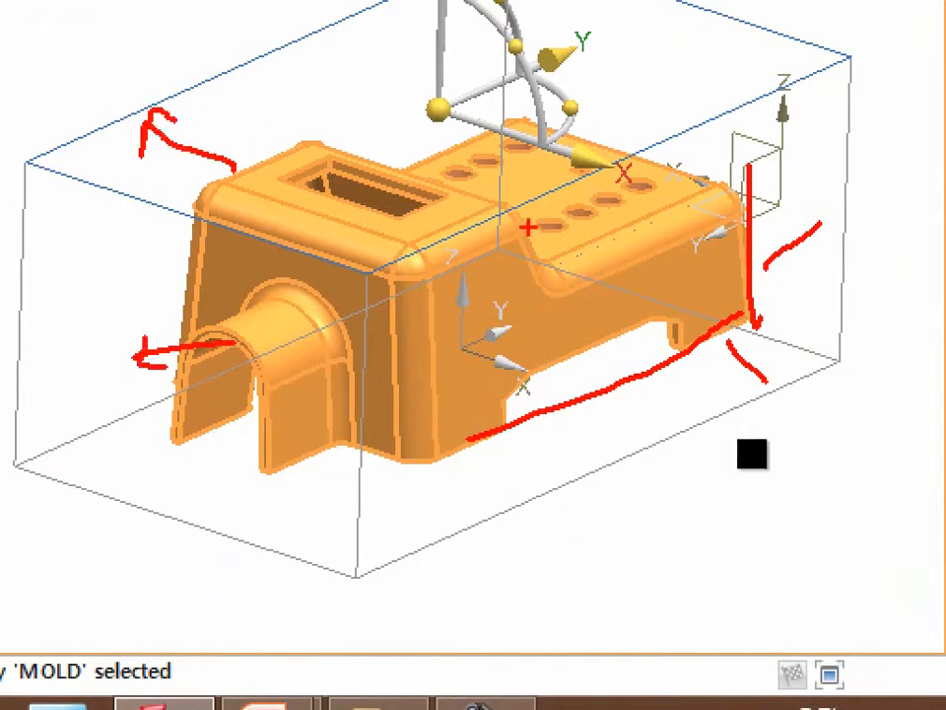
pyautogui.moveTo(853, 108)
pyautogui.mouseDown()
pyautogui.moveTo(810, 40)
pyautogui.moveTo(802, 94)
pyautogui.mouseUp()
pyautogui.press('Escape')
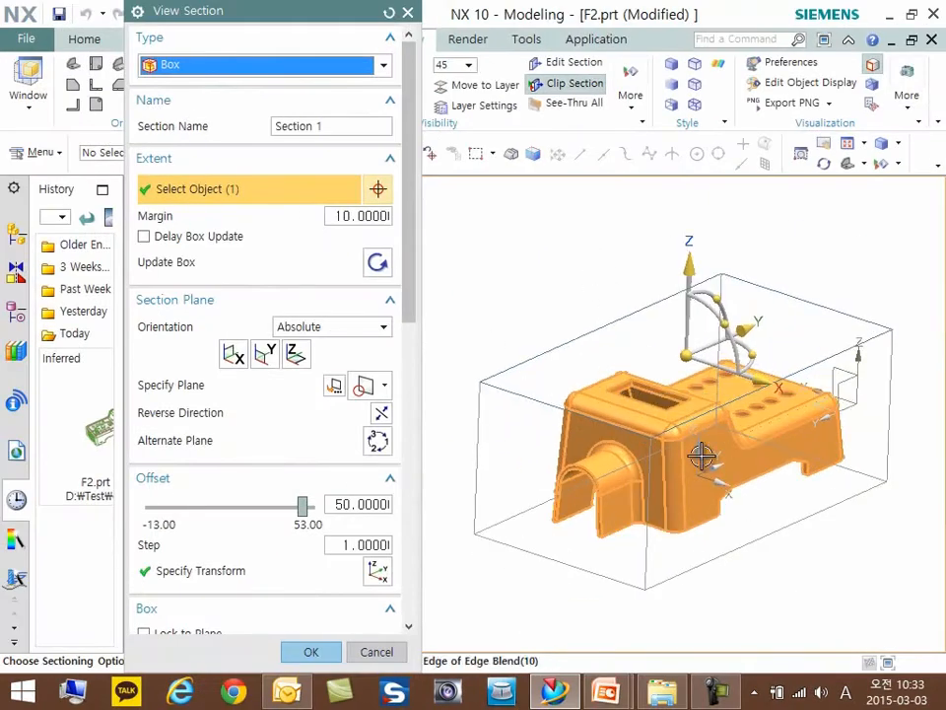
# - Move the long side plane of the section box inward to an offset of -37, cutting the body lengthwise
pyautogui.click(876, 478)
pyautogui.moveTo(848, 484); pyautogui.dragTo(761, 441)
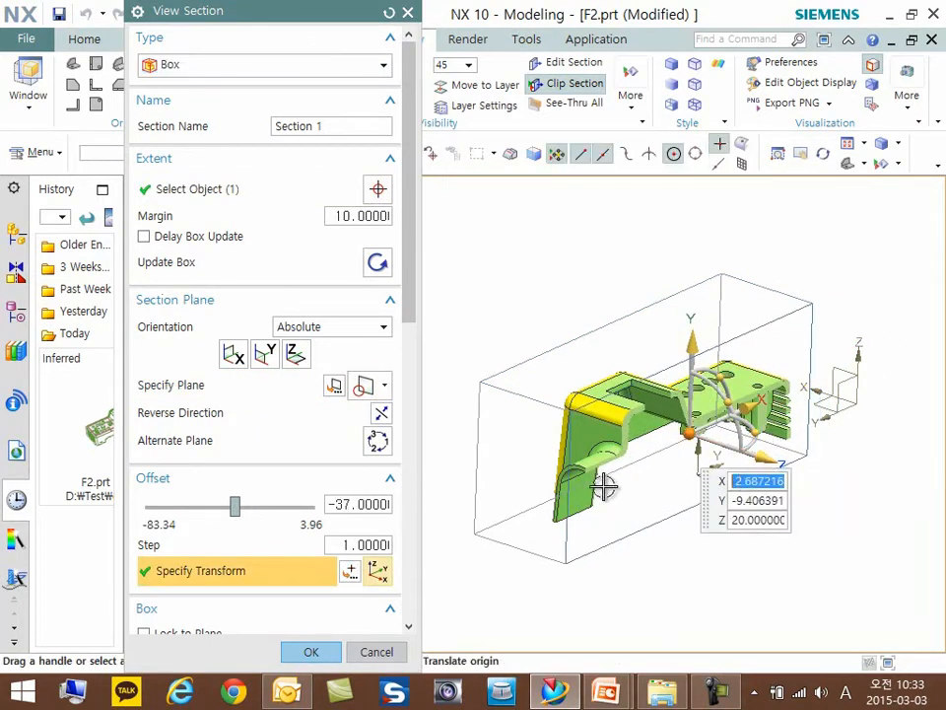
pyautogui.scroll(2, 603, 488)
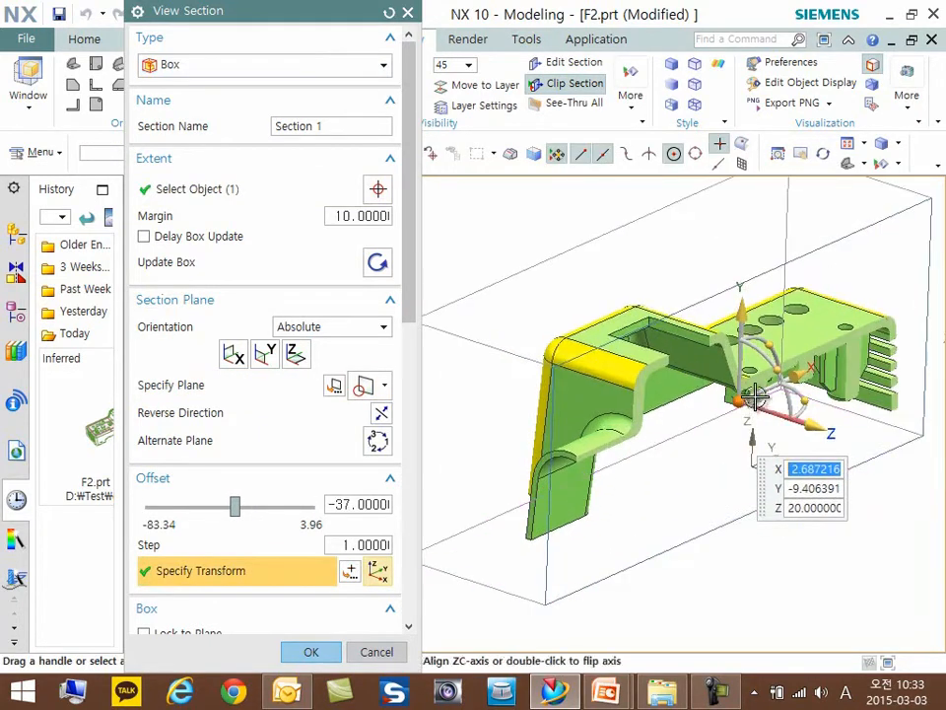
pyautogui.scroll(-2, 754, 395)
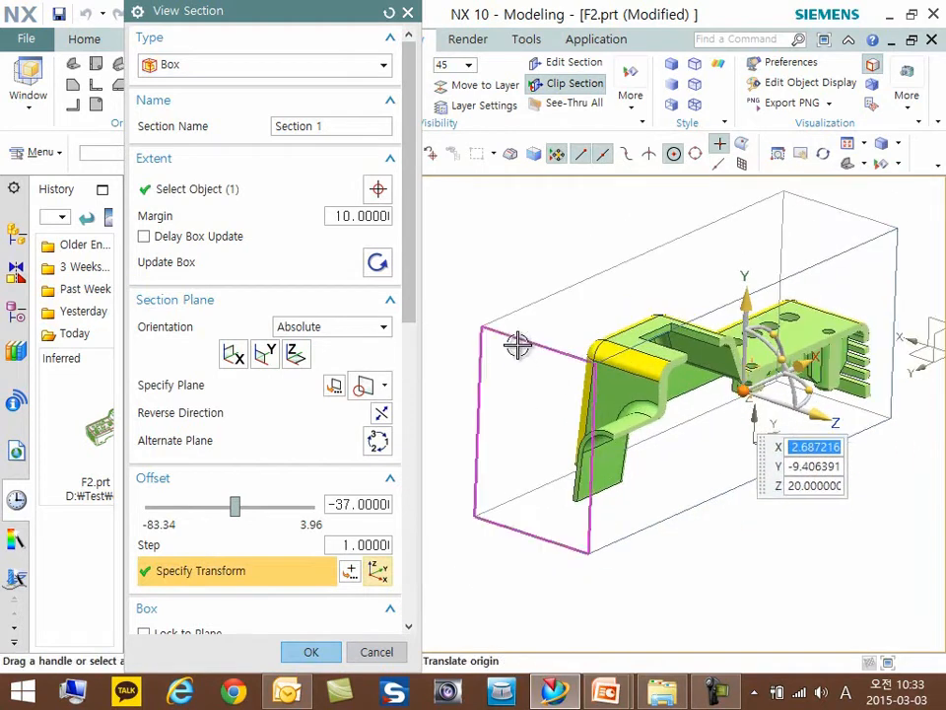
# - Move the spout-end plane of the section box inward to an offset of about -101.19
pyautogui.click(517, 345)
pyautogui.moveTo(486, 463); pyautogui.dragTo(567, 417)
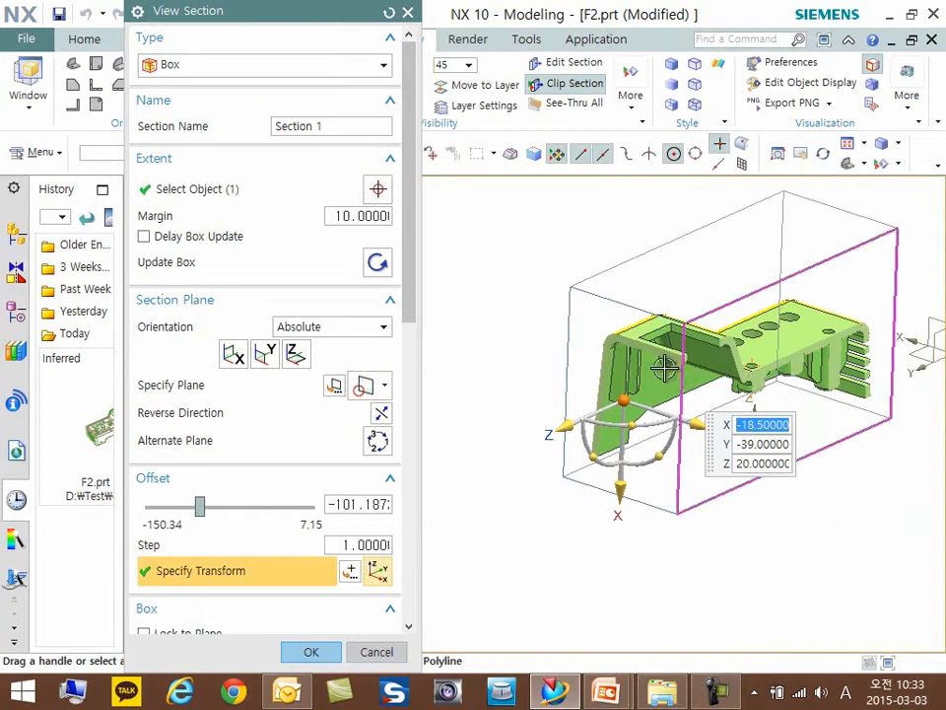
pyautogui.moveTo(575, 375); pyautogui.dragTo(569, 486, button='middle')
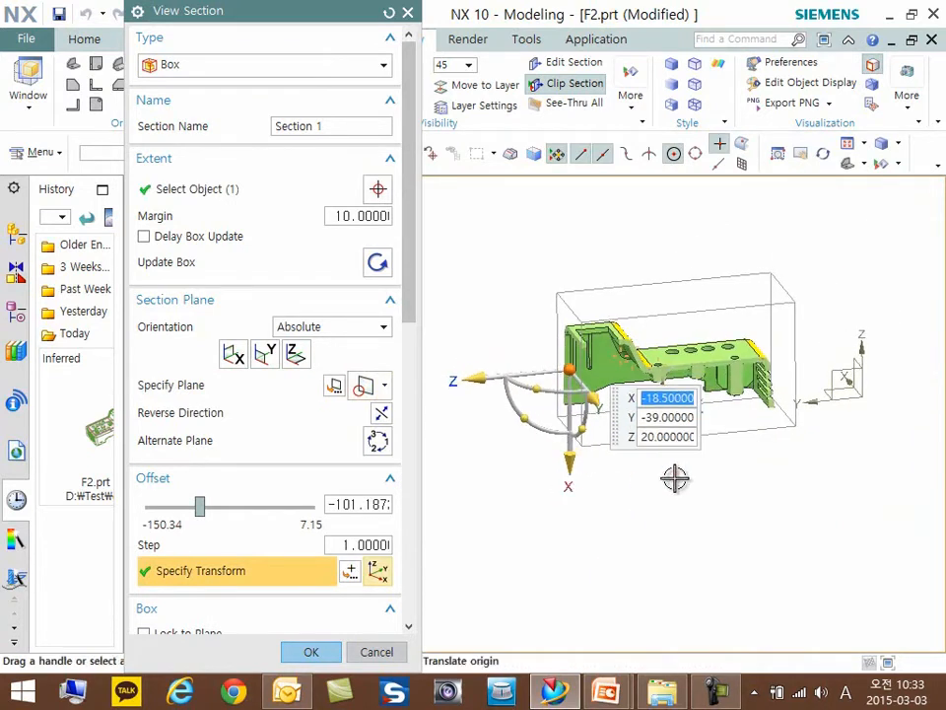
# - Extend the opposite end plane of the section box outward to an offset of 170, past most of the second housing body
pyautogui.moveTo(769, 381); pyautogui.dragTo(576, 338, button='middle')
pyautogui.click(746, 322)
pyautogui.moveTo(750, 344); pyautogui.dragTo(686, 414, button='middle')
pyautogui.moveTo(667, 431); pyautogui.dragTo(902, 564)
pyautogui.moveTo(842, 545); pyautogui.dragTo(822, 527, button='middle')
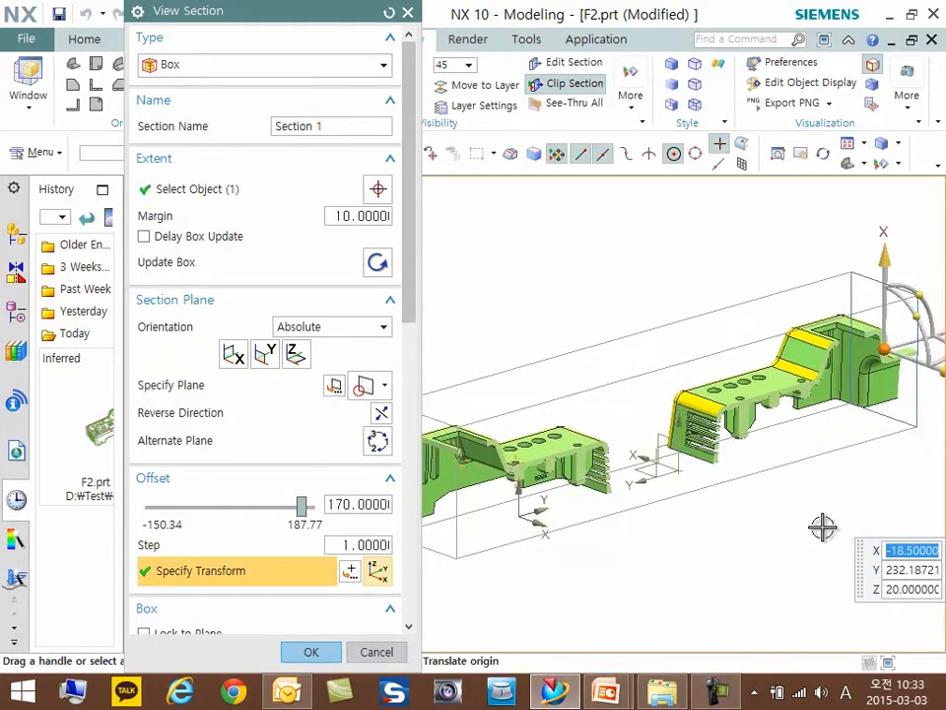
# - Add the second housing body to the extent objects of the section box
pyautogui.click(213, 194)
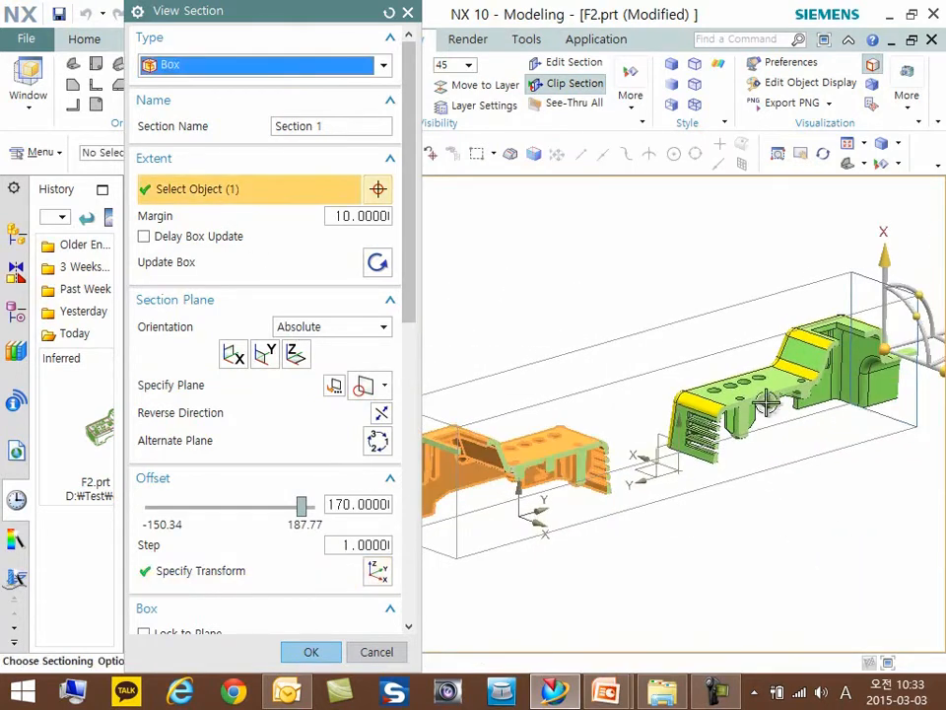
pyautogui.click(765, 330)
pyautogui.moveTo(750, 323); pyautogui.dragTo(789, 349, button='middle')
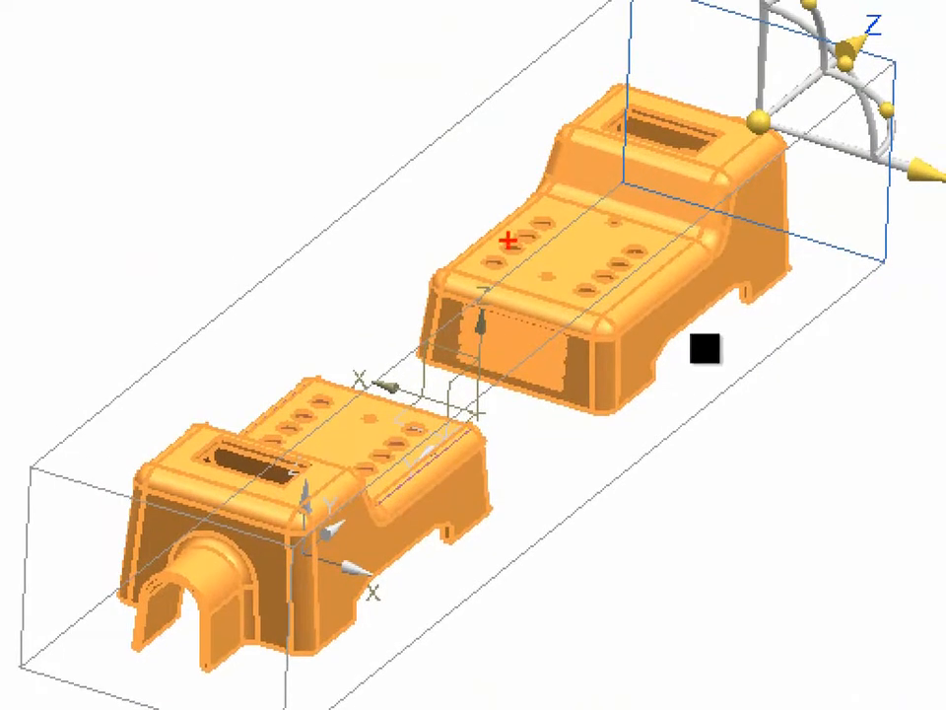
pyautogui.moveTo(699, 85)
pyautogui.mouseDown()
pyautogui.moveTo(750, 47)
pyautogui.moveTo(764, 51)
pyautogui.mouseUp()
pyautogui.moveTo(440, 254)
pyautogui.mouseDown()
pyautogui.moveTo(329, 187)
pyautogui.moveTo(412, 189)
pyautogui.mouseUp()
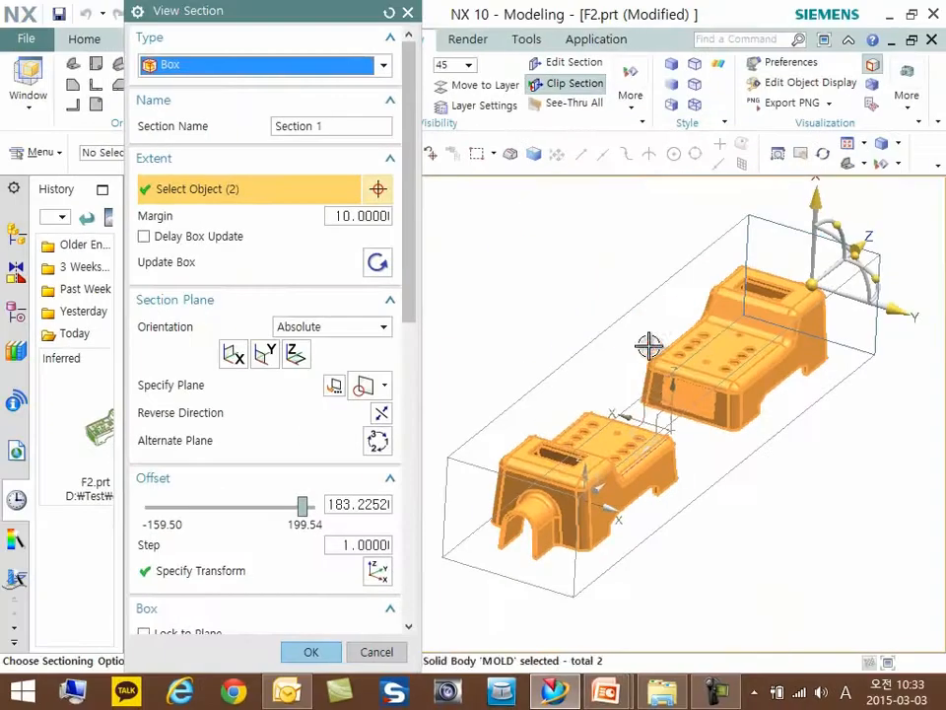
# - Set the section box margin to 30
pyautogui.click(353, 216)
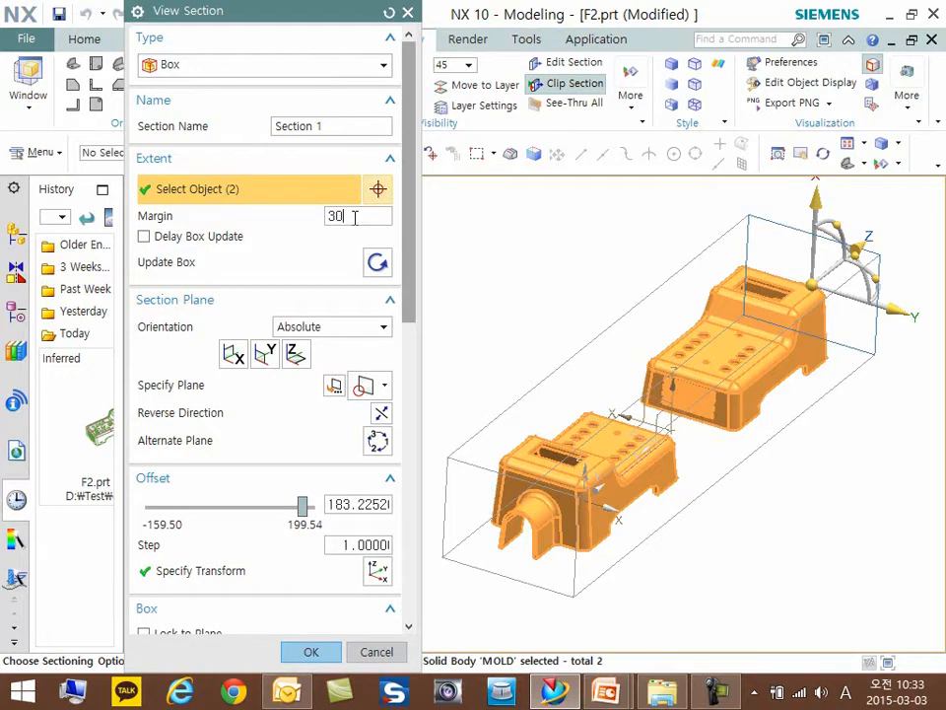
pyautogui.press('Return')
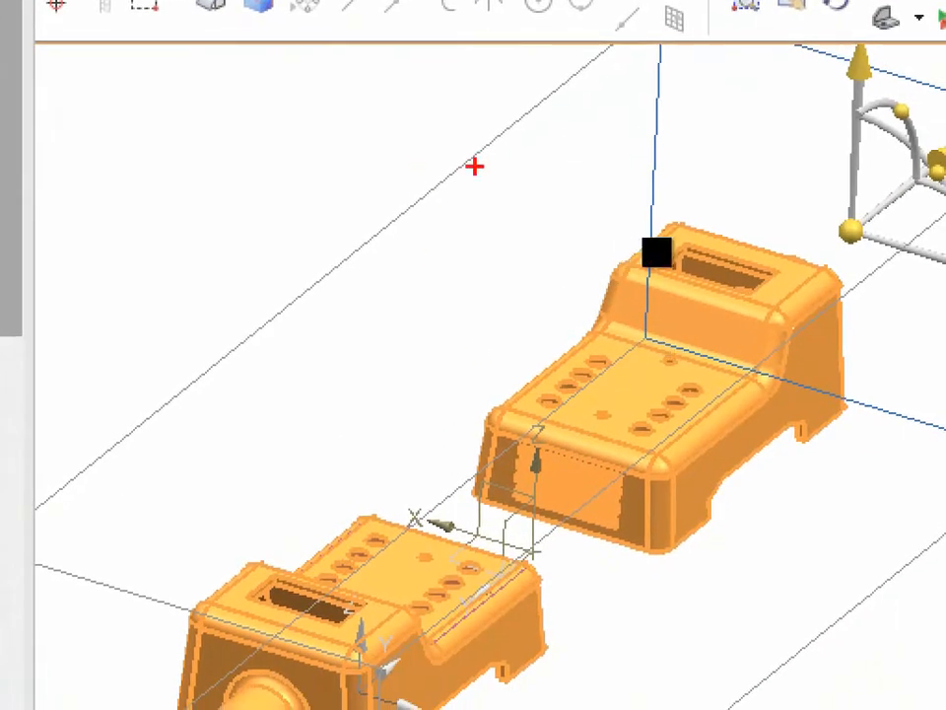
pyautogui.moveTo(474, 167); pyautogui.dragTo(459, 195)
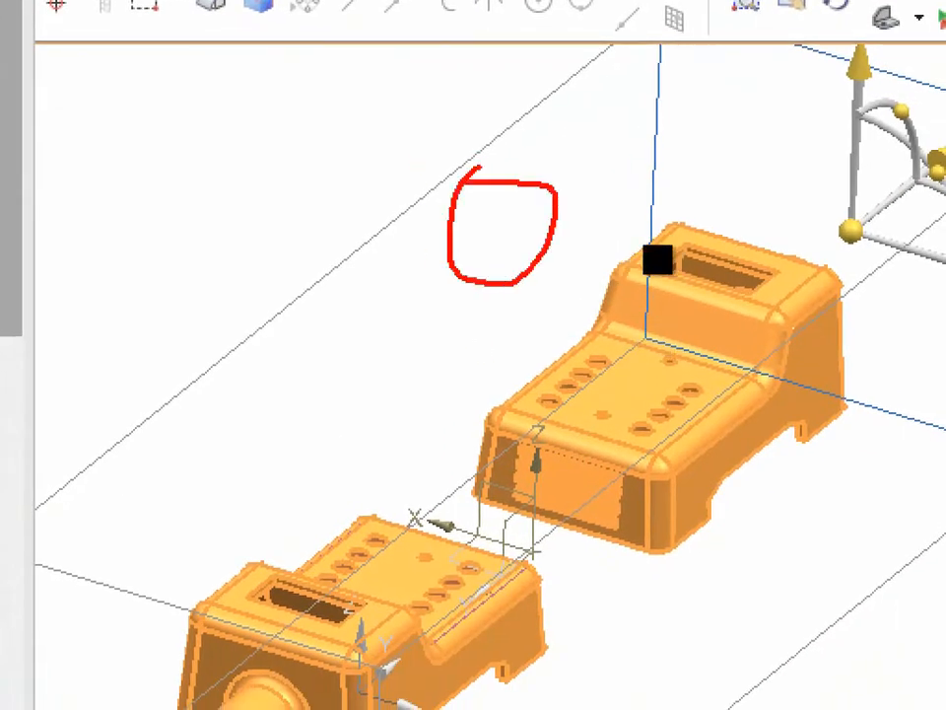
pyautogui.moveTo(739, 205)
pyautogui.mouseDown()
pyautogui.moveTo(828, 139)
pyautogui.moveTo(836, 143)
pyautogui.mouseUp()
pyautogui.moveTo(494, 367)
pyautogui.mouseDown()
pyautogui.moveTo(380, 323)
pyautogui.moveTo(385, 371)
pyautogui.mouseUp()
pyautogui.press('Escape')
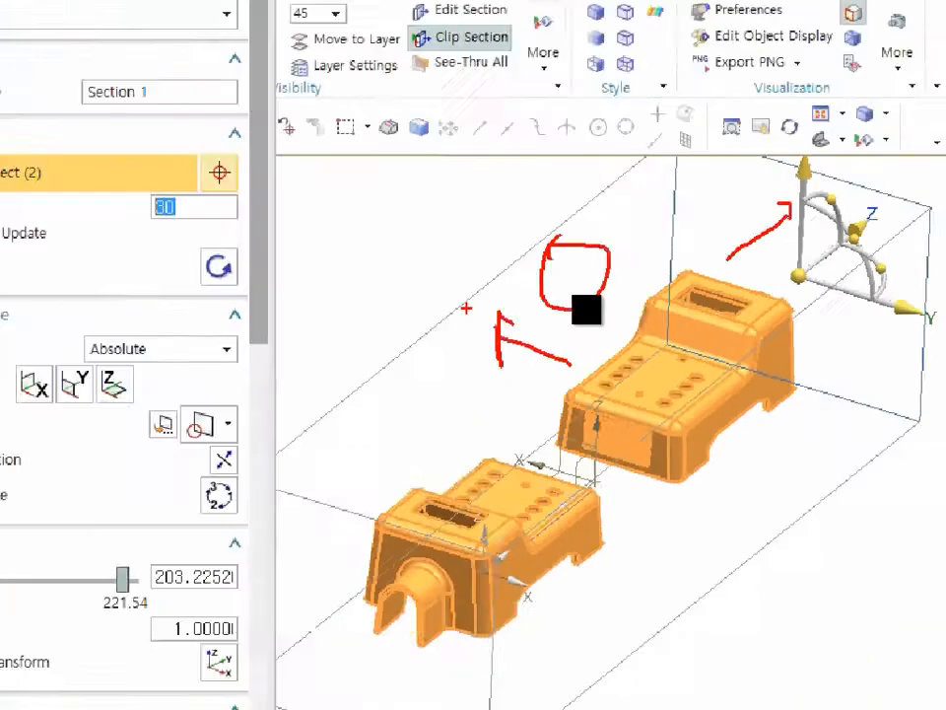
pyautogui.hotkey('ctrl', '1')
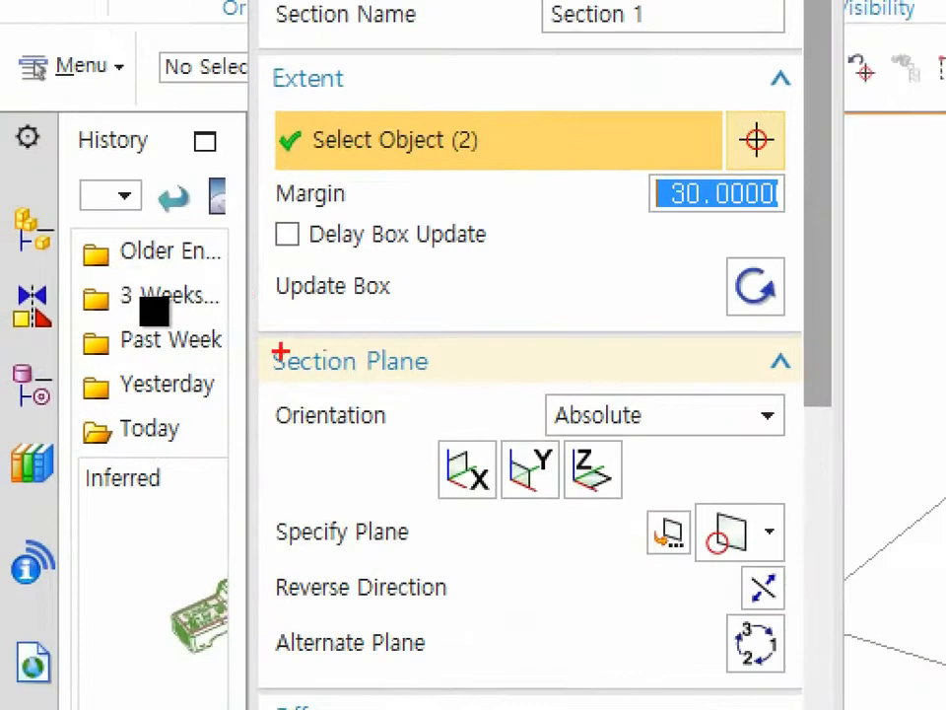
pyautogui.moveTo(183, 292); pyautogui.dragTo(340, 288)
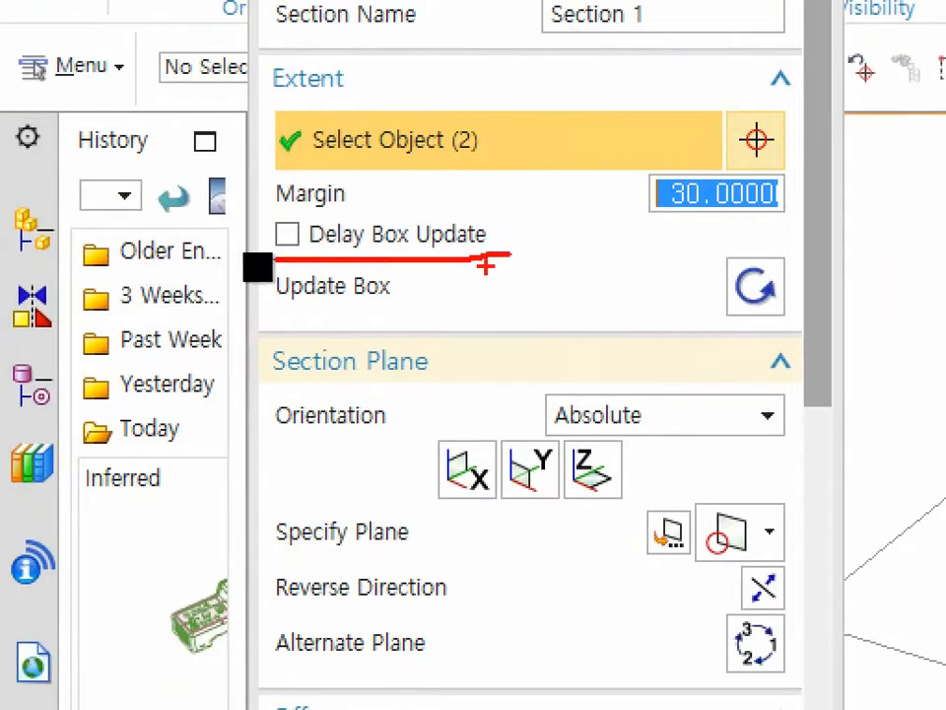
pyautogui.press('Escape')
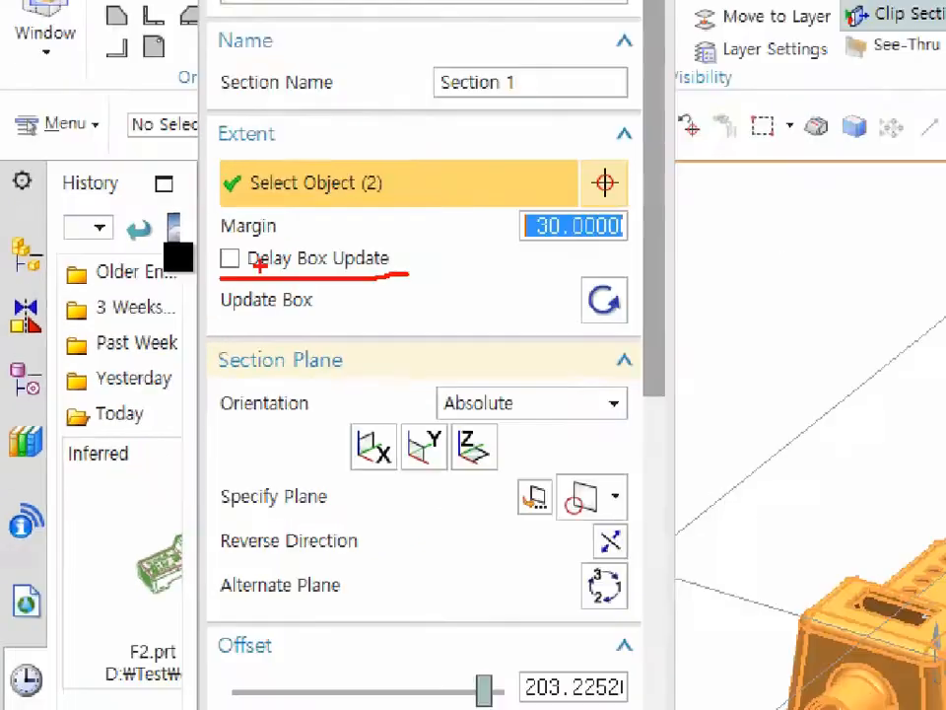
# - Turn on delayed box updating and set the section box margin to 60
pyautogui.click(145, 239)
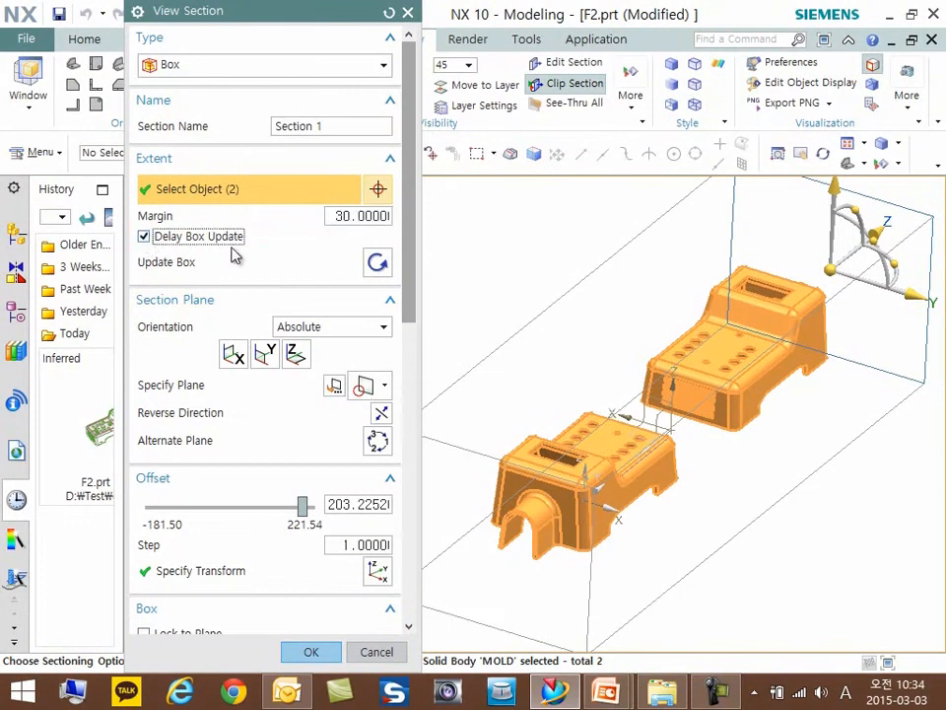
pyautogui.doubleClick(357, 216)
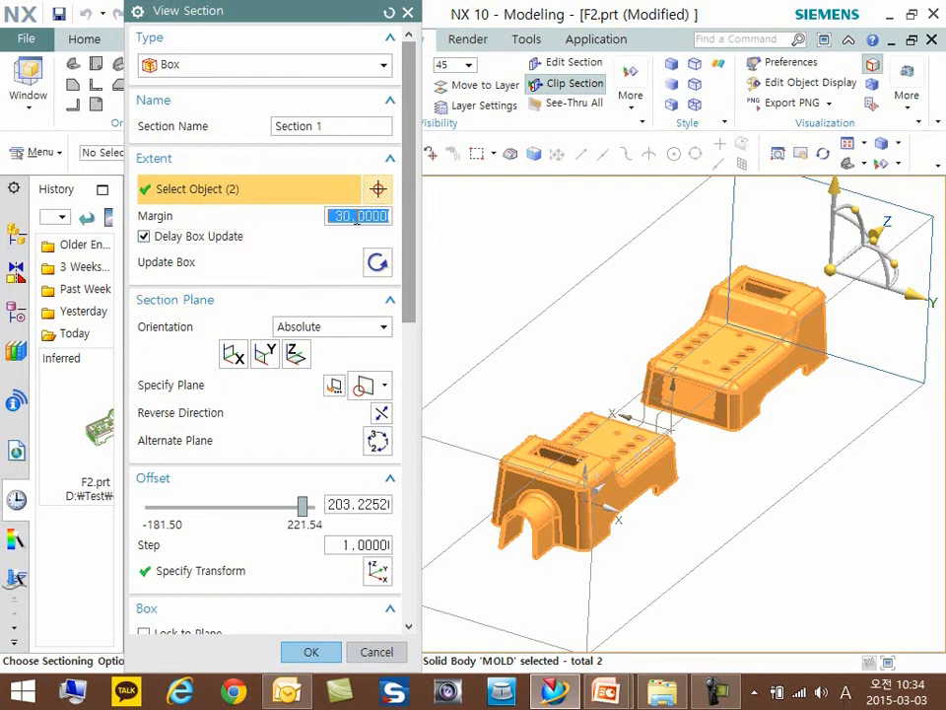
pyautogui.write('60')
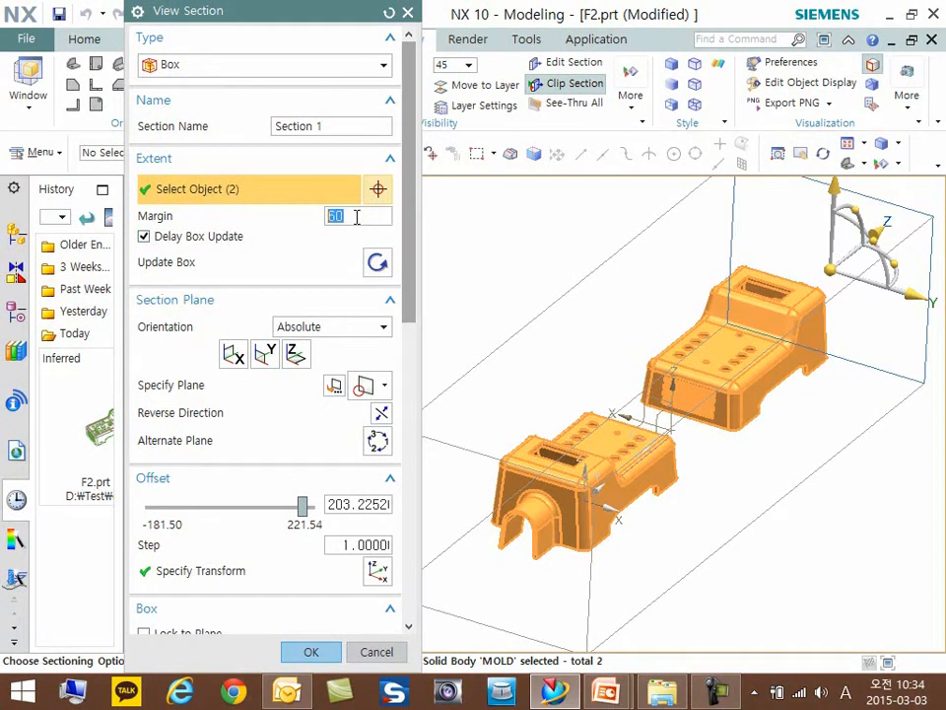
pyautogui.hotkey('ctrl', '1')
pyautogui.click(693, 311)
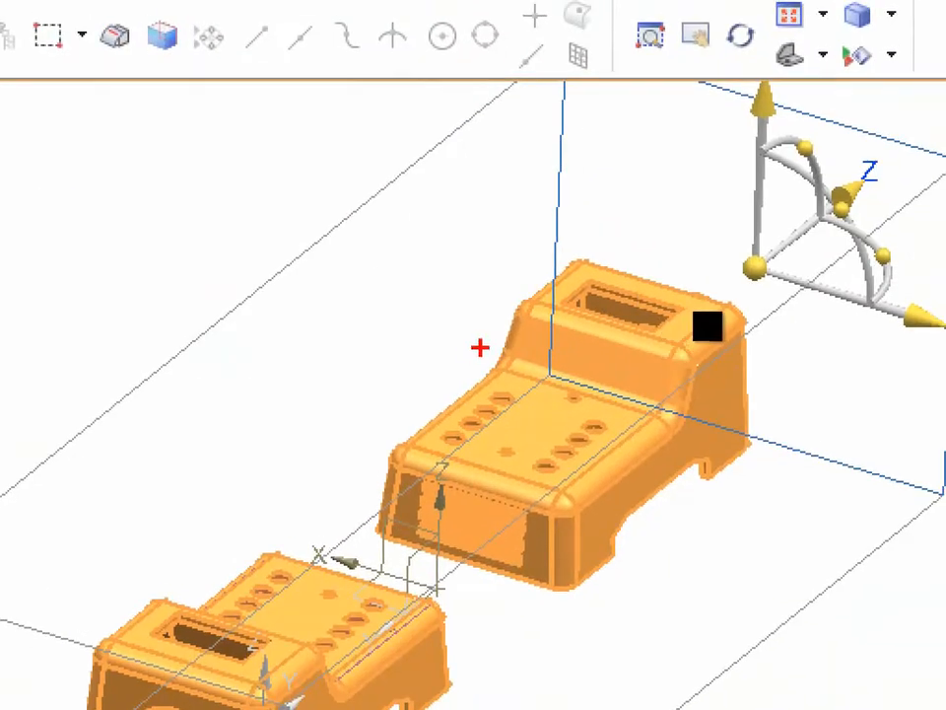
pyautogui.moveTo(463, 143); pyautogui.dragTo(454, 147)
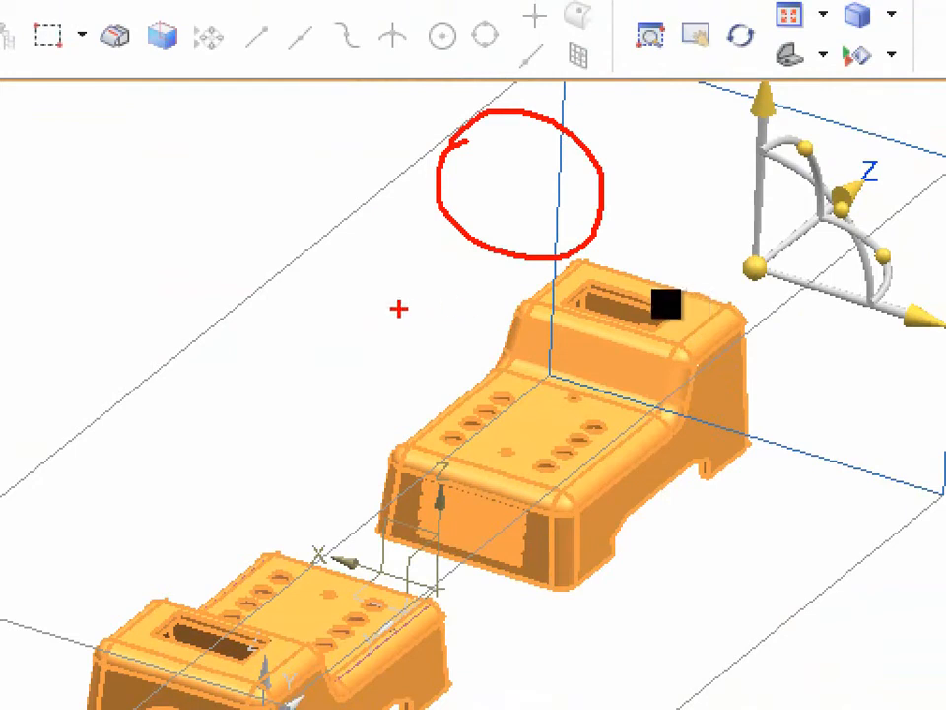
pyautogui.press('Escape')
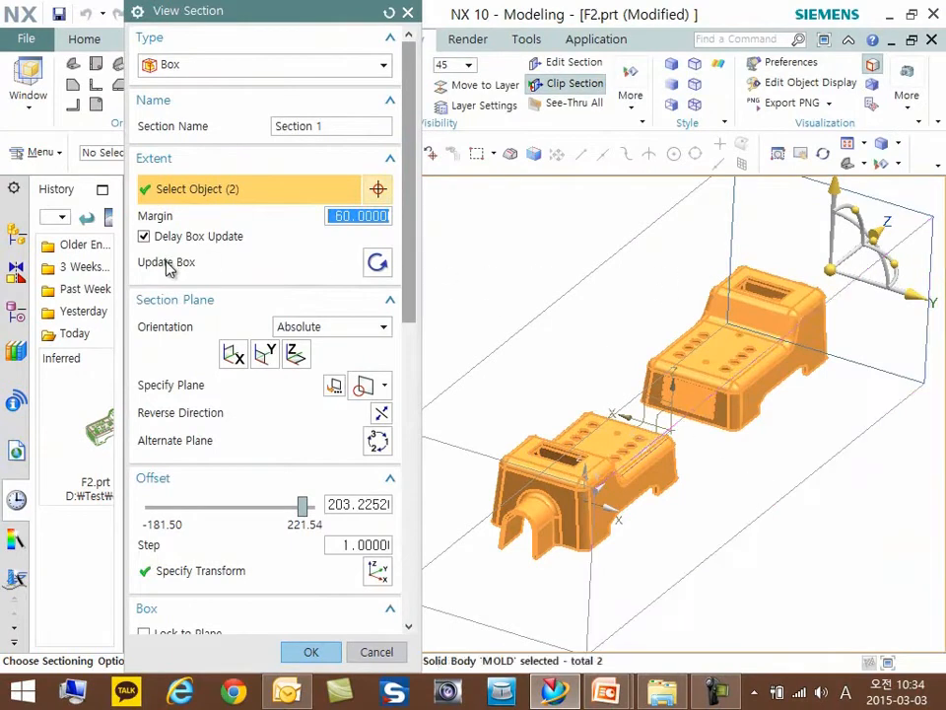
# - Update the section box manually to apply the pending margin around the selected bodies
pyautogui.click(376, 265)
pyautogui.hotkey('ctrl', '1')
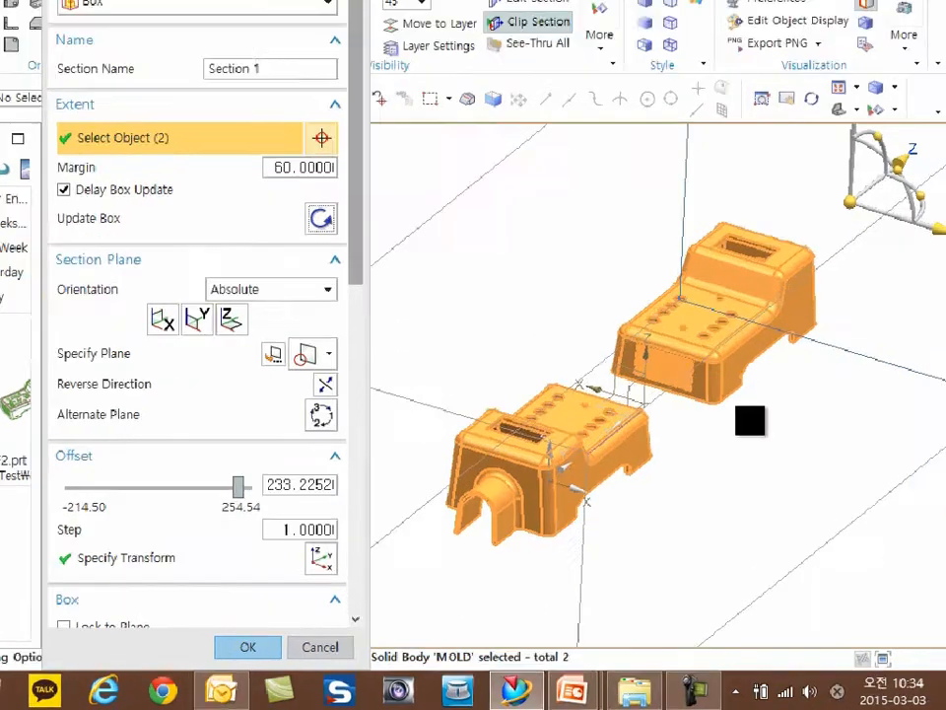
pyautogui.click(752, 410)
pyautogui.moveTo(214, 114)
pyautogui.mouseDown()
pyautogui.moveTo(409, 177)
pyautogui.moveTo(159, 123)
pyautogui.mouseUp()
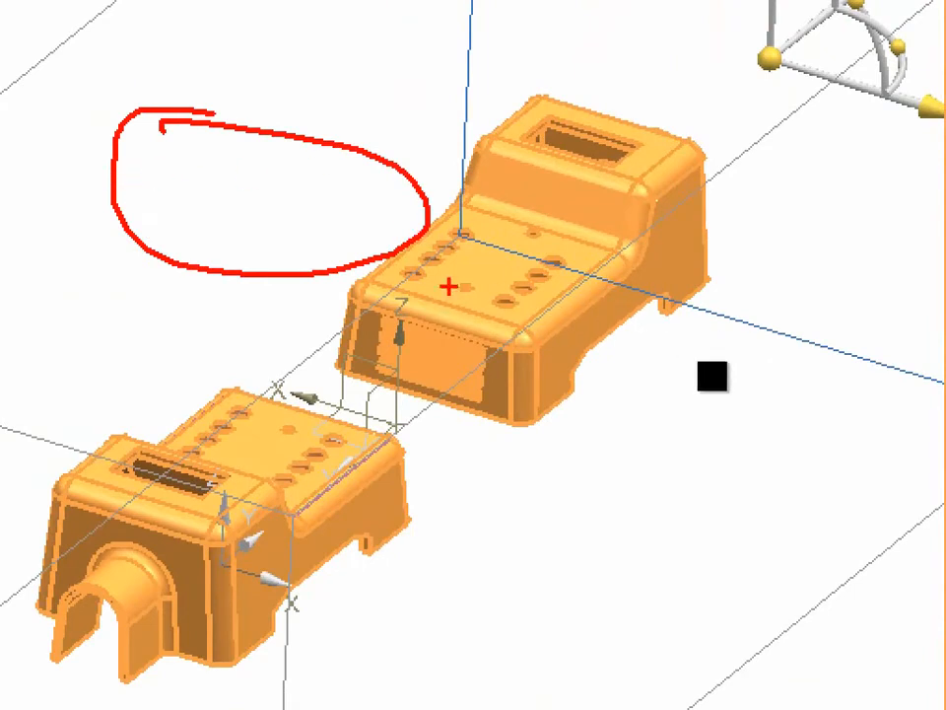
pyautogui.press('Escape')
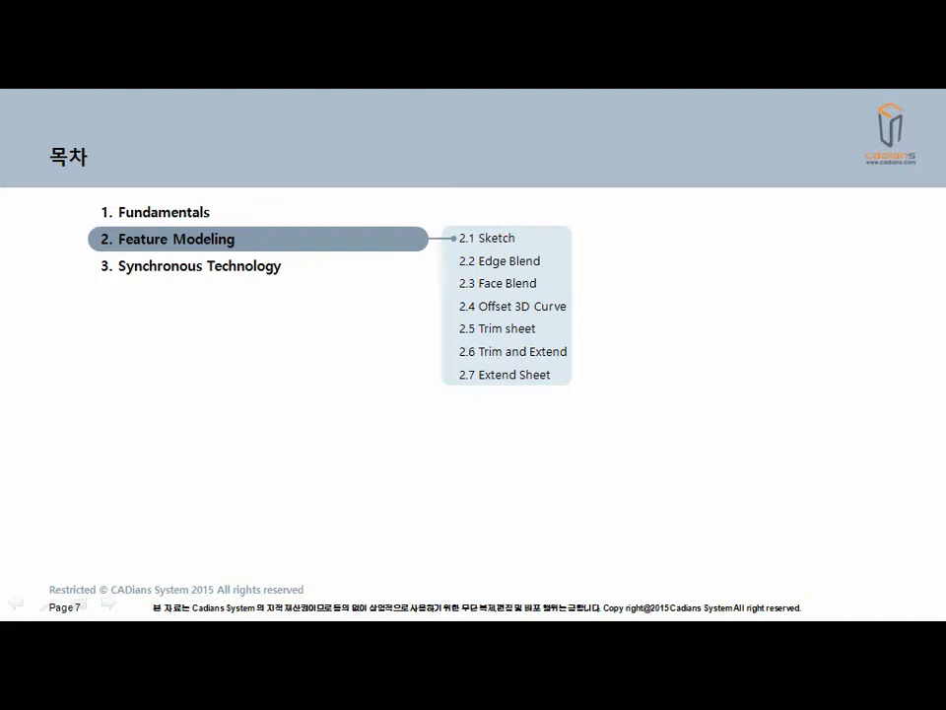
pyautogui.press('Right')
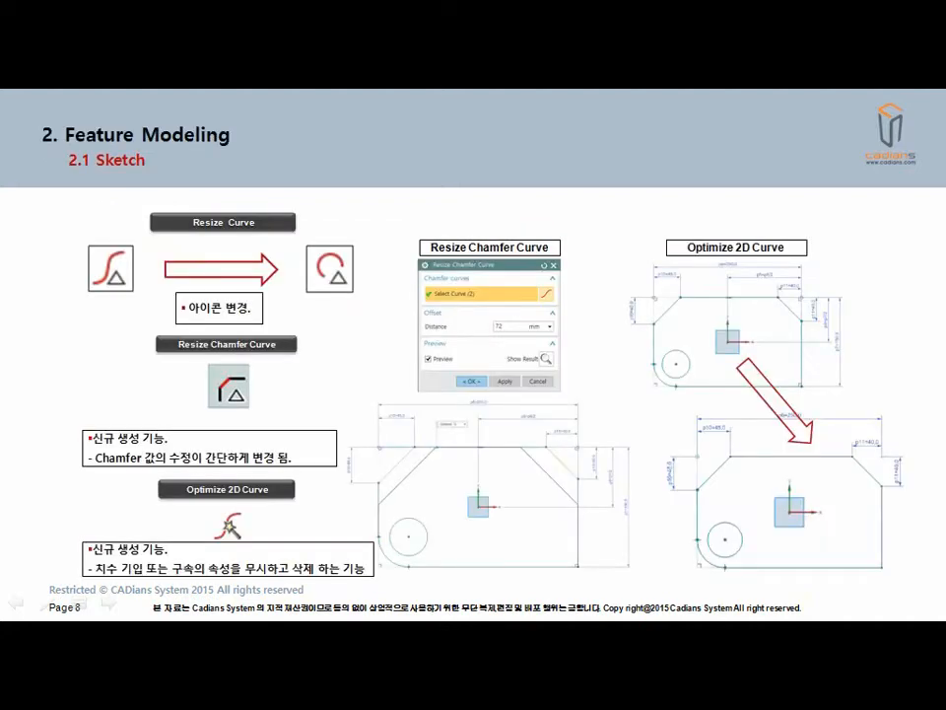
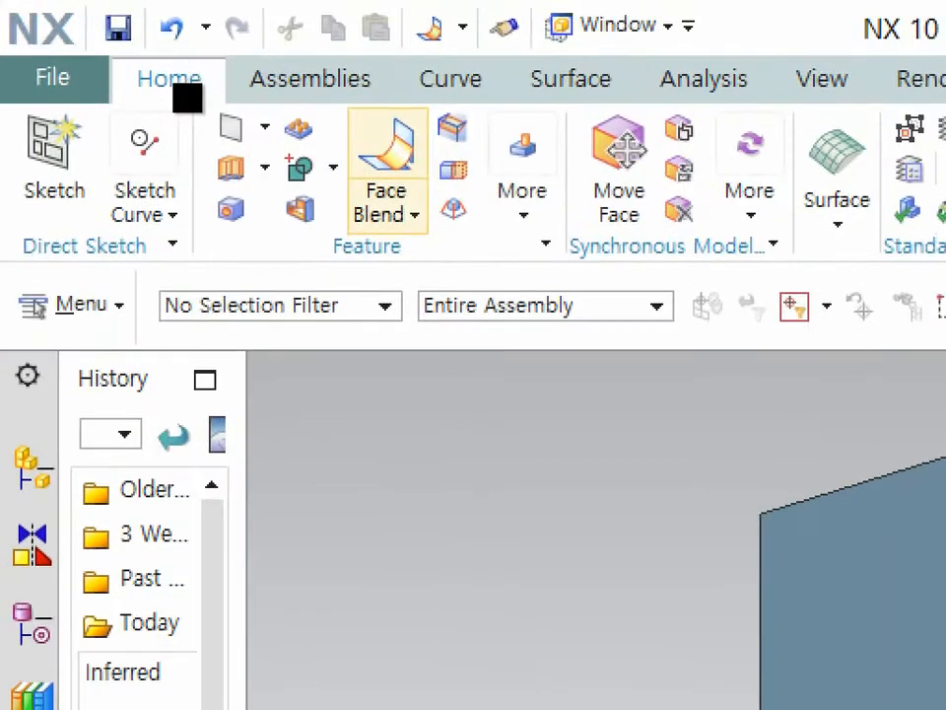
# - Start a Face Blend of the Two Defining Face Chains type
pyautogui.moveTo(228, 62)
pyautogui.mouseDown()
pyautogui.moveTo(223, 155)
pyautogui.moveTo(228, 78)
pyautogui.moveTo(186, 62)
pyautogui.mouseUp()
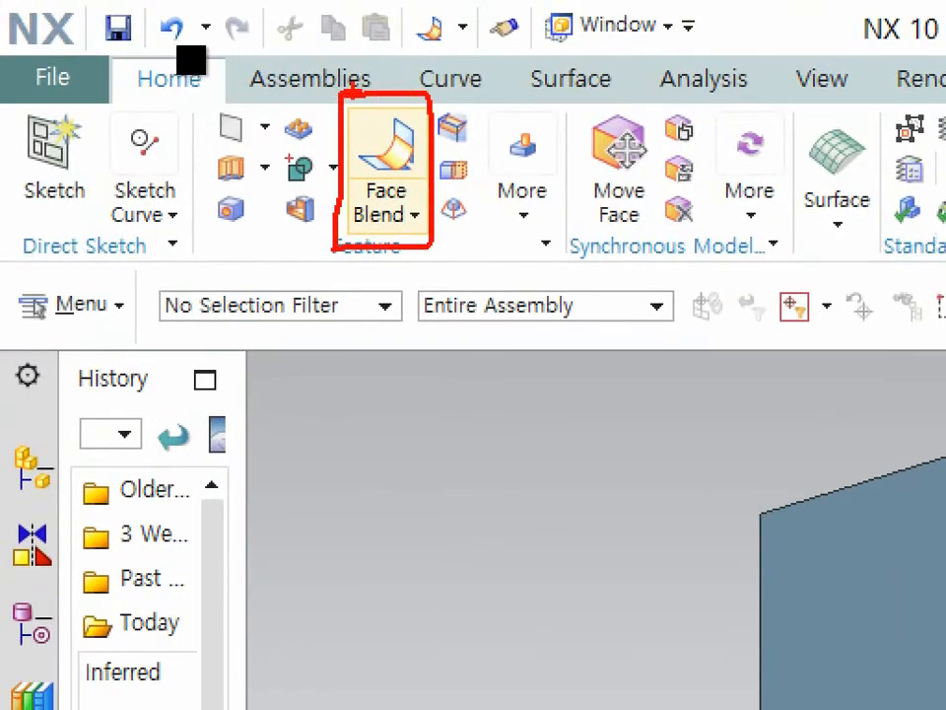
pyautogui.click(192, 86)
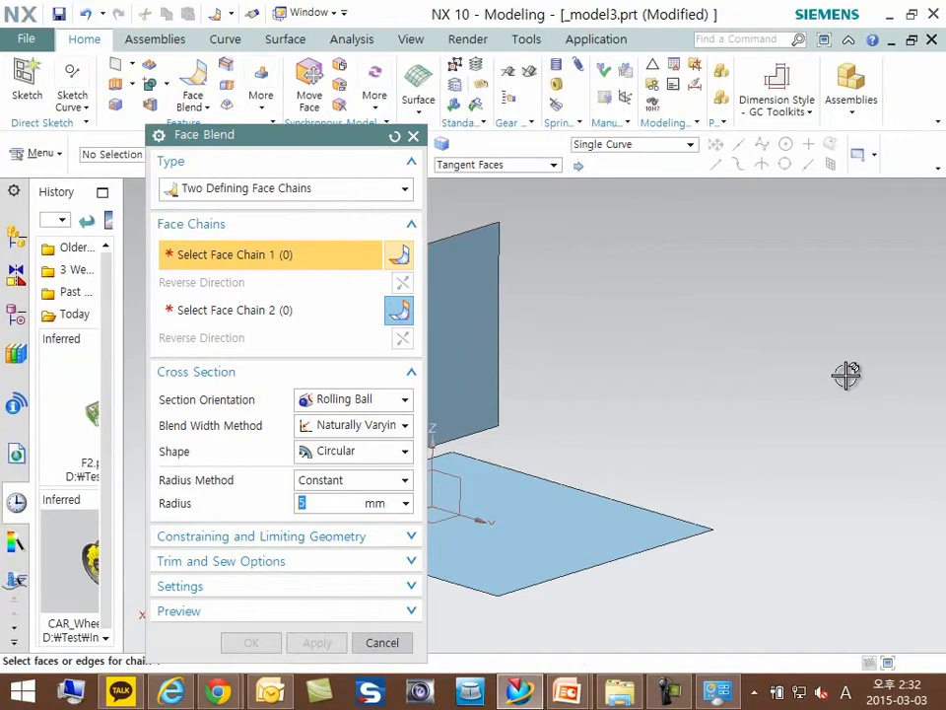
pyautogui.scroll(-1, 779, 366)
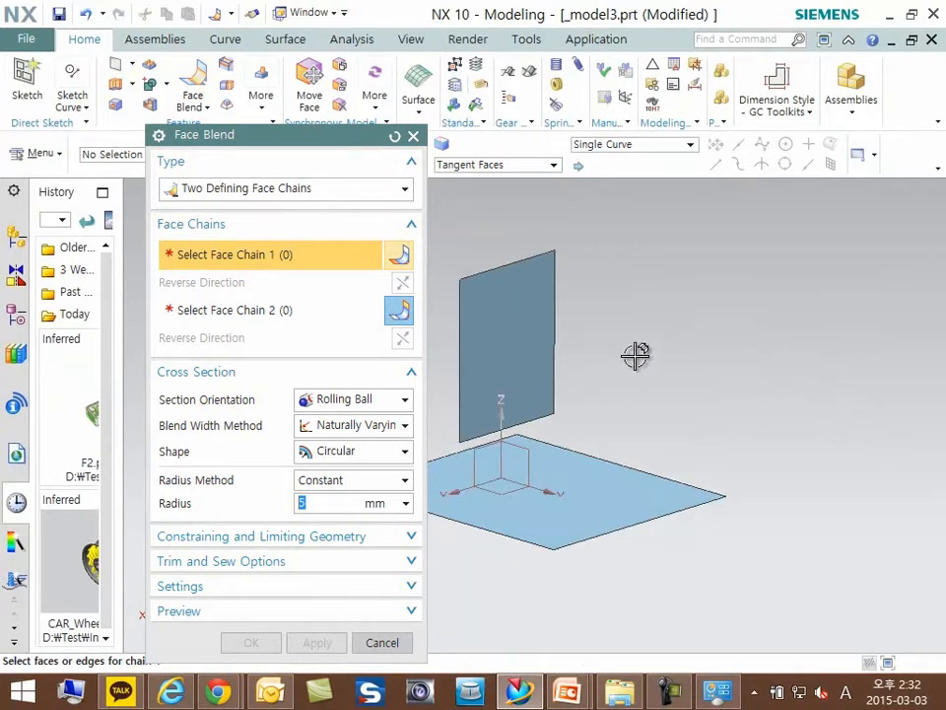
pyautogui.scroll(-2, 690, 335)
pyautogui.scroll(2, 476, 398)
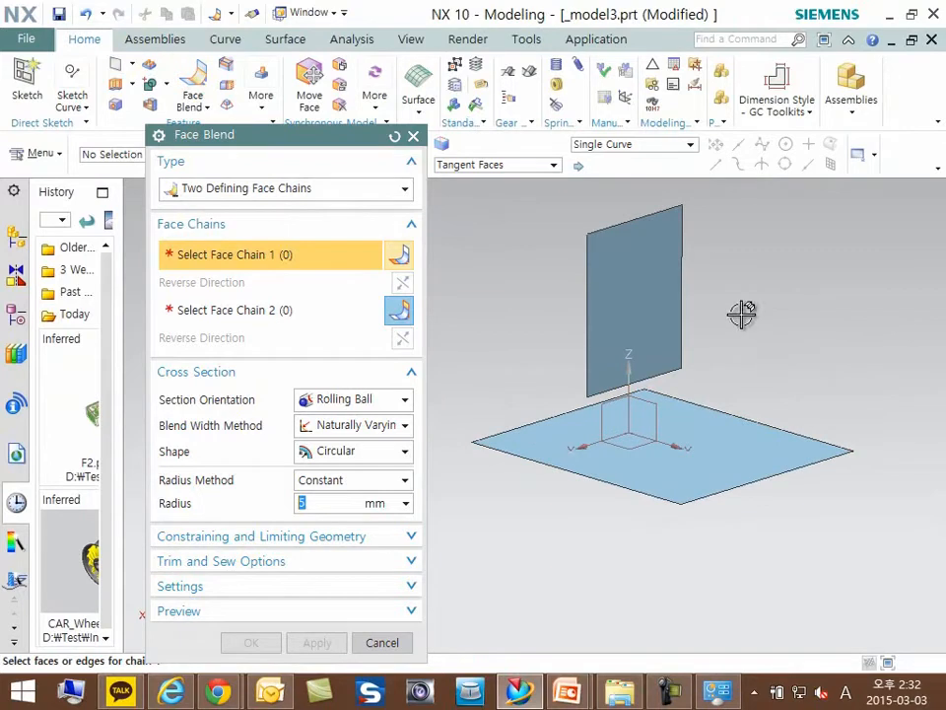
# - Examine the Face Blend section orientation and the three available blend width methods, including Forced Constant and Two Constraint Curves
pyautogui.hotkey('ctrl', '1')
pyautogui.click(400, 407)
pyautogui.moveTo(162, 409); pyautogui.dragTo(175, 409)
pyautogui.moveTo(25, 359); pyautogui.dragTo(194, 360)
pyautogui.moveTo(268, 359)
pyautogui.mouseDown()
pyautogui.moveTo(502, 357)
pyautogui.moveTo(268, 320)
pyautogui.moveTo(266, 357)
pyautogui.mouseUp()
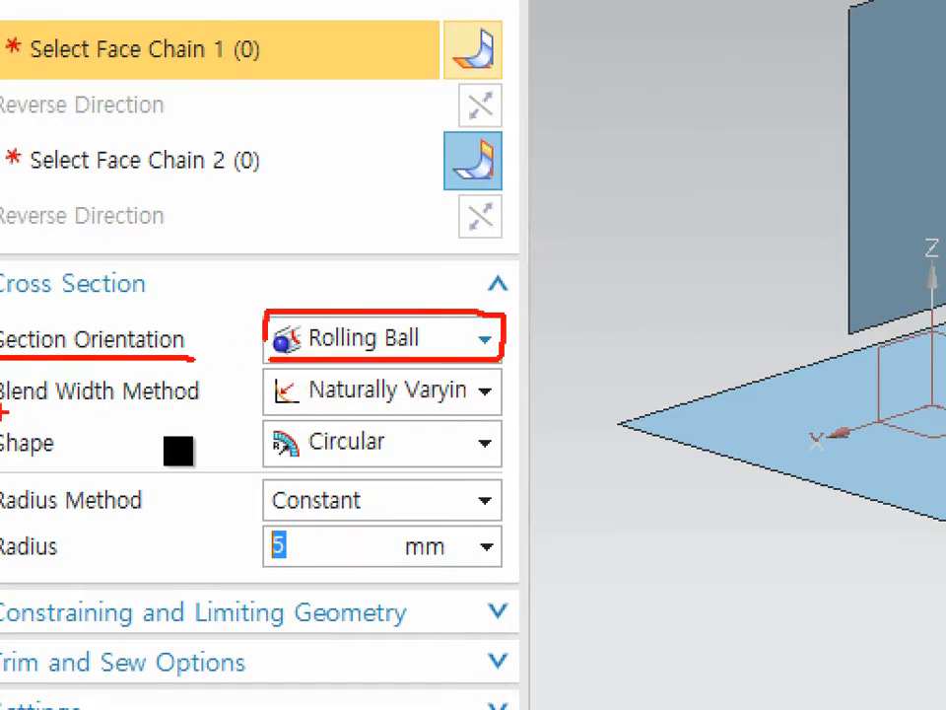
pyautogui.moveTo(4, 414); pyautogui.dragTo(186, 415)
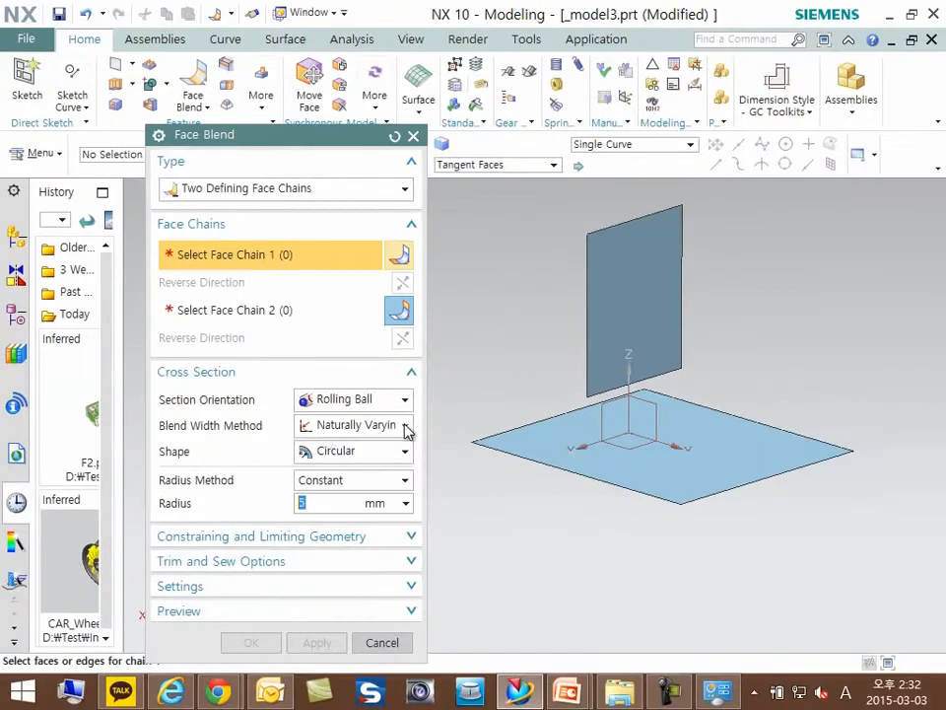
pyautogui.click(485, 391)
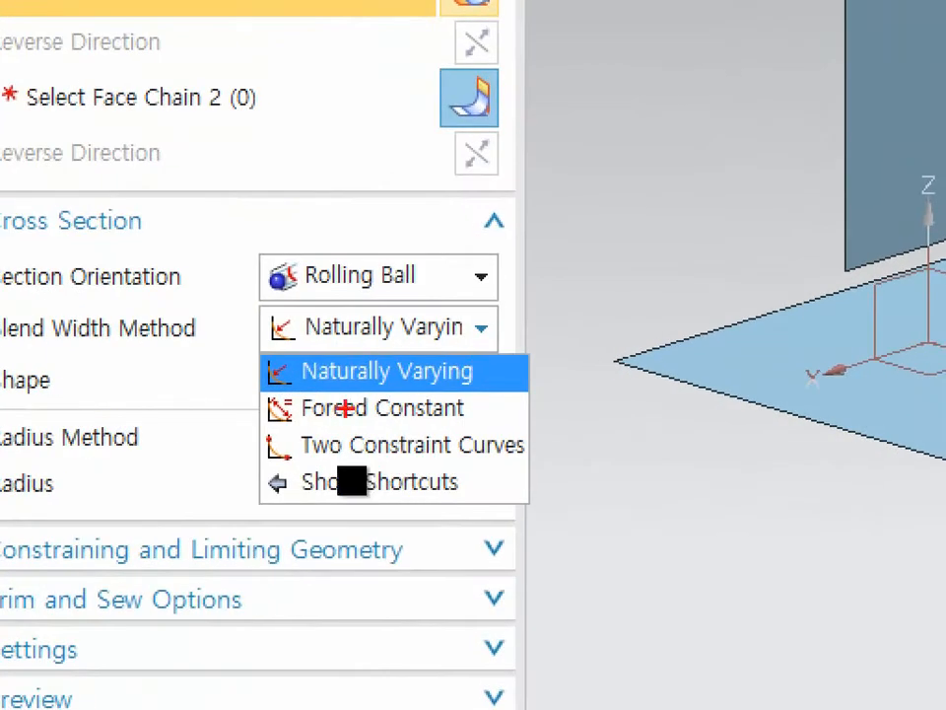
pyautogui.moveTo(310, 475); pyautogui.dragTo(348, 473)
pyautogui.moveTo(294, 456); pyautogui.dragTo(510, 456)
pyautogui.moveTo(529, 371)
pyautogui.mouseDown()
pyautogui.moveTo(542, 419)
pyautogui.moveTo(533, 451)
pyautogui.mouseUp()
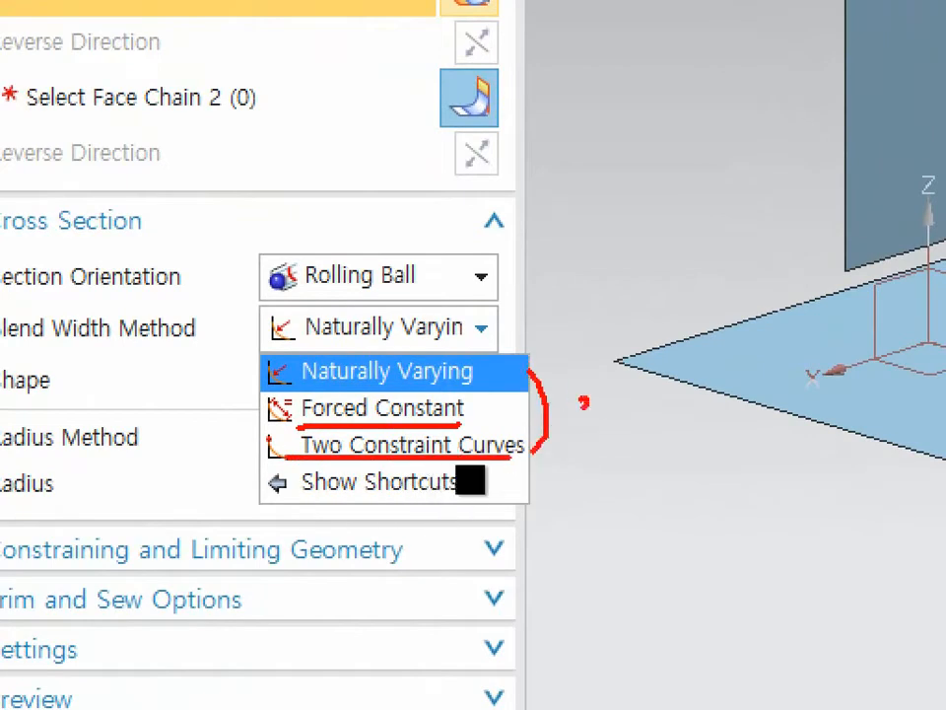
pyautogui.moveTo(585, 401); pyautogui.dragTo(575, 445)
pyautogui.moveTo(252, 379); pyautogui.dragTo(450, 376)
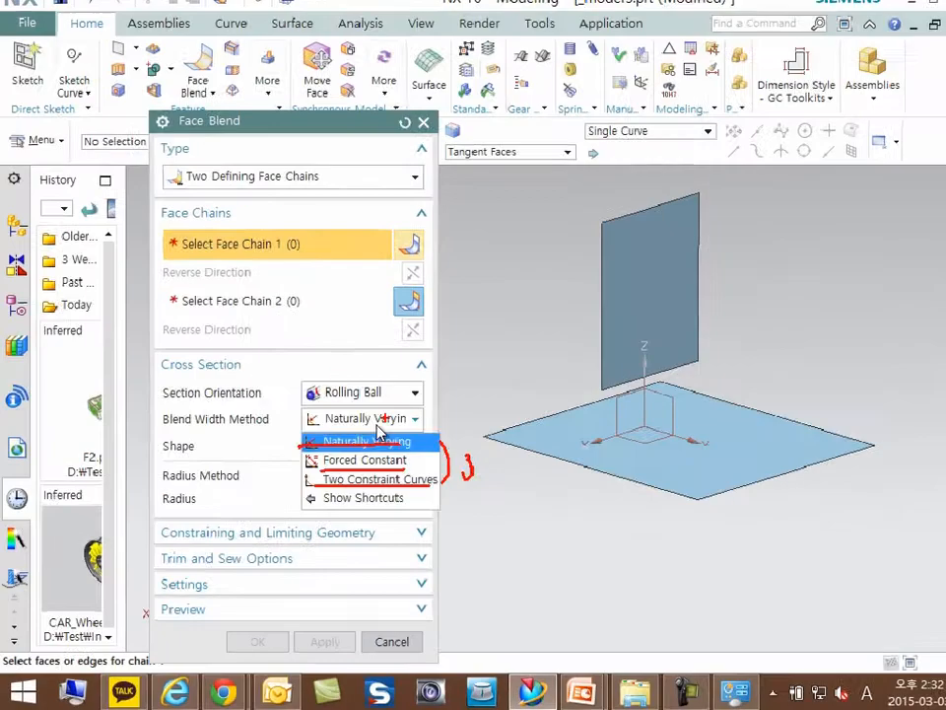
pyautogui.click(374, 441)
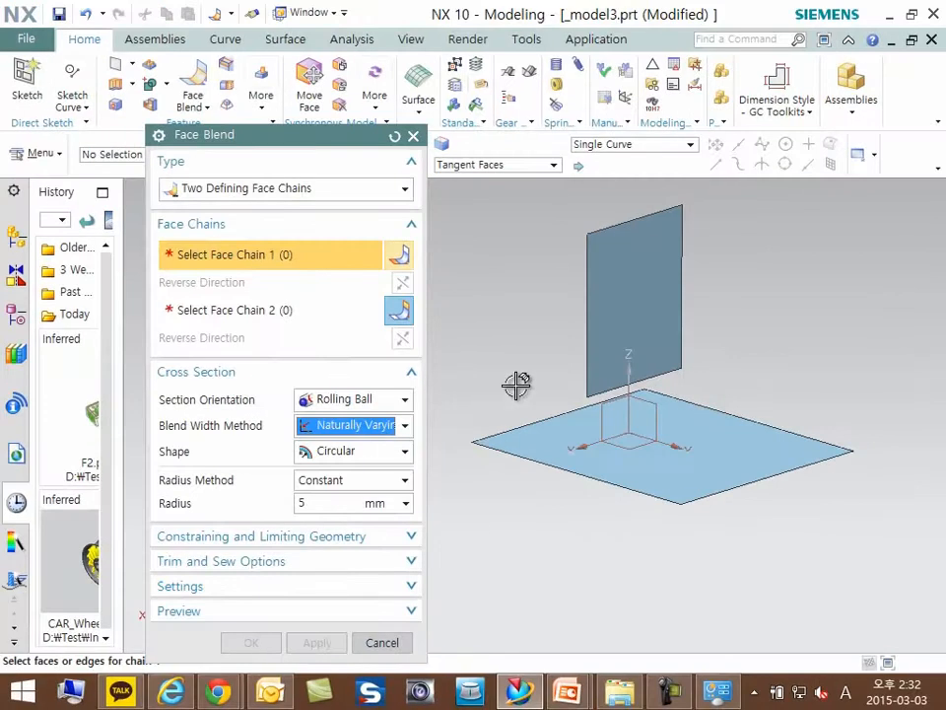
# - Select the vertical sheet as face chain 1 and the horizontal sheet as face chain 2
pyautogui.click(663, 330)
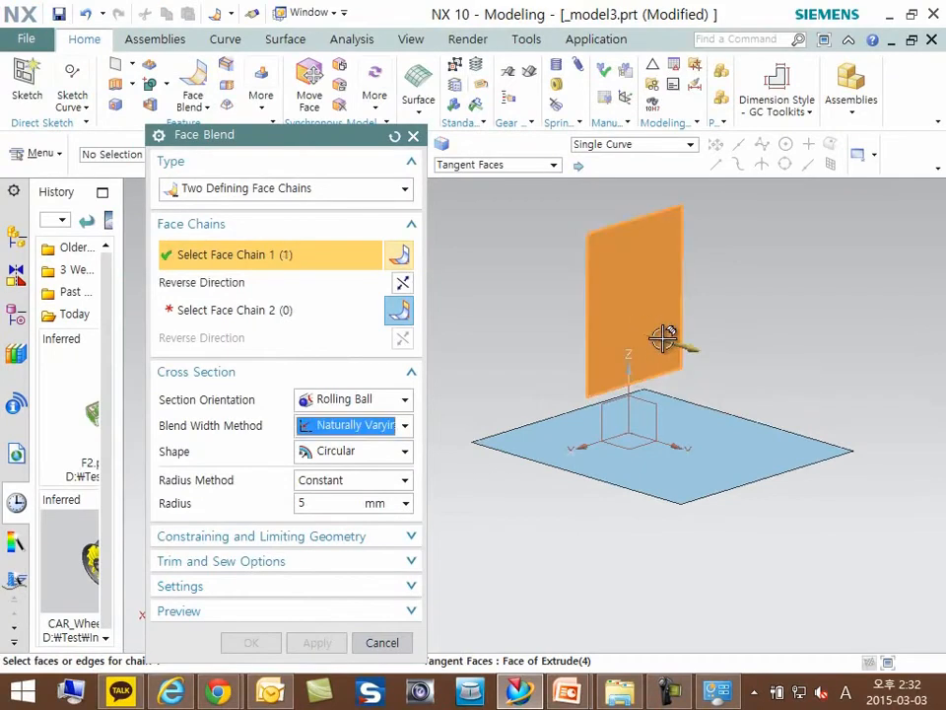
pyautogui.click(695, 450)
pyautogui.keyDown('shift'); pyautogui.click(697, 433); pyautogui.keyUp('shift')
pyautogui.click(338, 313)
pyautogui.click(743, 470)
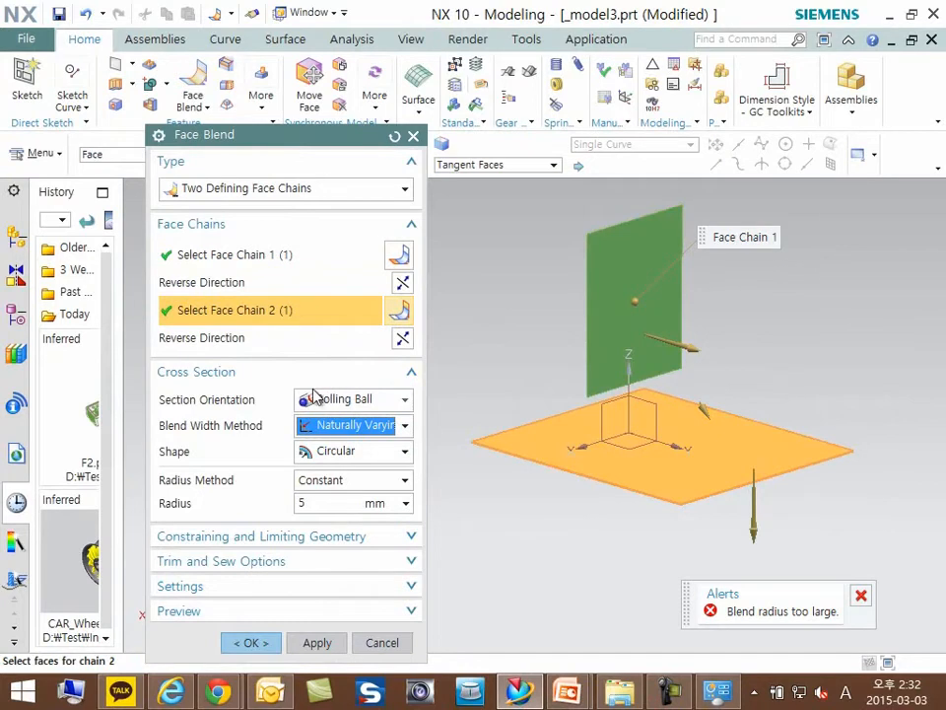
# - Set the constant blend radius to 80 mm
pyautogui.click(314, 502)
pyautogui.write('8')
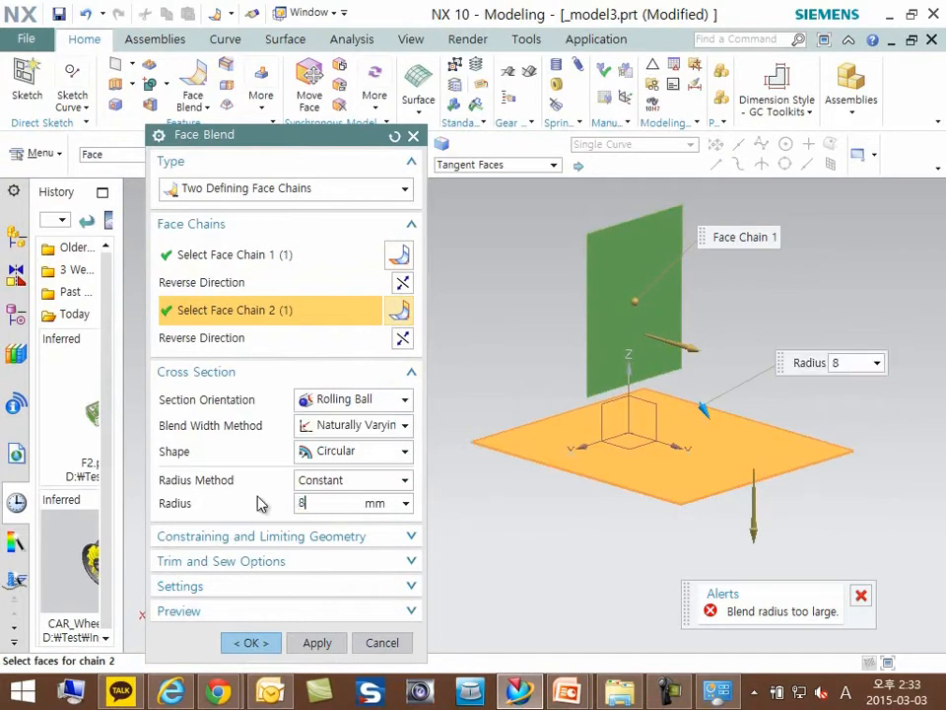
pyautogui.write('0')
pyautogui.press('Return')
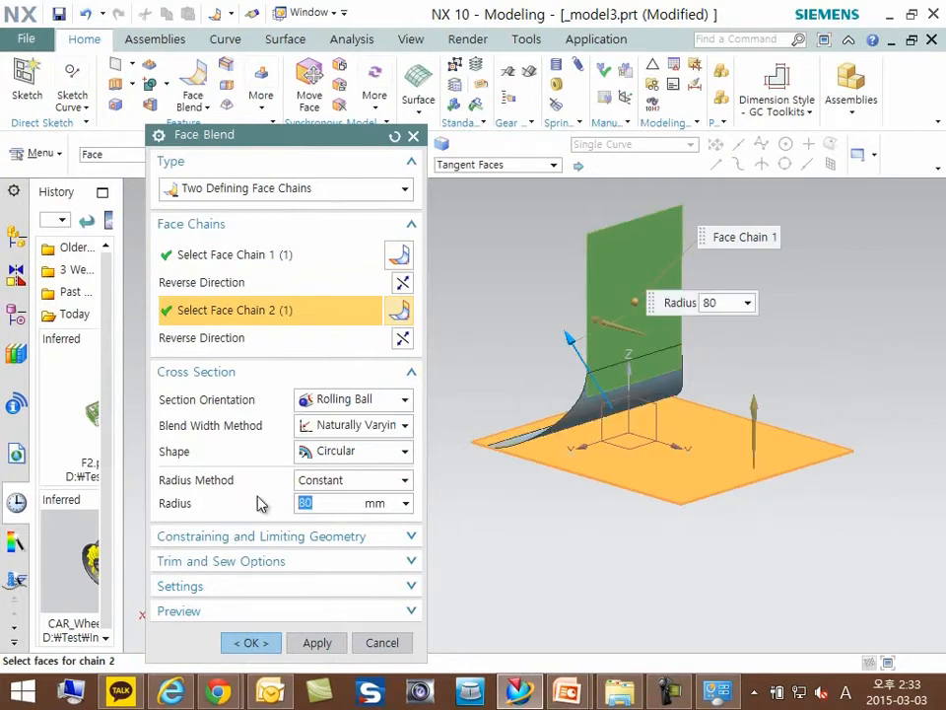
# - Reverse the face chain directions so the vertical sheet's arrow points along positive Y and the horizontal sheet's arrow points up
pyautogui.click(396, 334)
pyautogui.click(396, 342)
pyautogui.click(401, 284)
pyautogui.scroll(5, 724, 414)
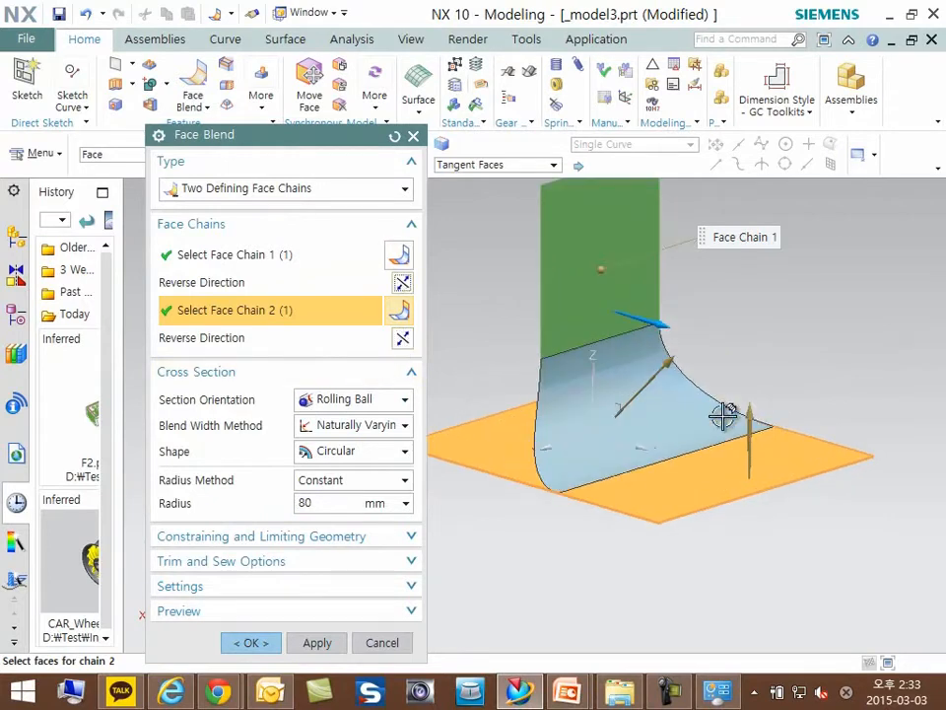
pyautogui.hotkey('ctrl', '1')
pyautogui.click(423, 162)
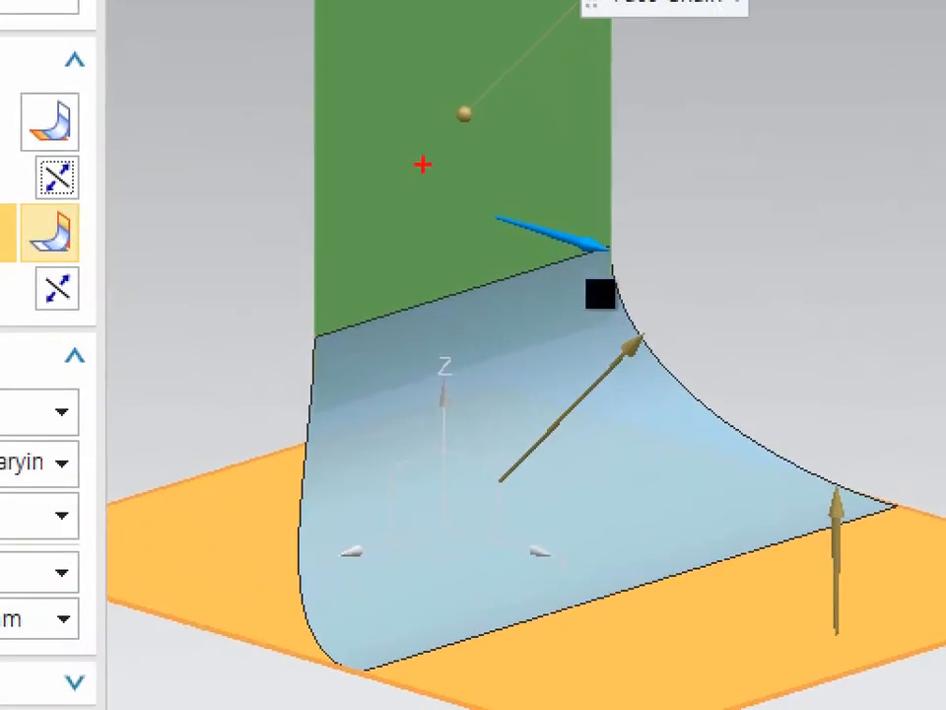
pyautogui.moveTo(422, 158); pyautogui.dragTo(388, 151)
pyautogui.moveTo(712, 568); pyautogui.dragTo(668, 522)
pyautogui.moveTo(498, 293)
pyautogui.mouseDown()
pyautogui.moveTo(602, 517)
pyautogui.moveTo(690, 549)
pyautogui.mouseUp()
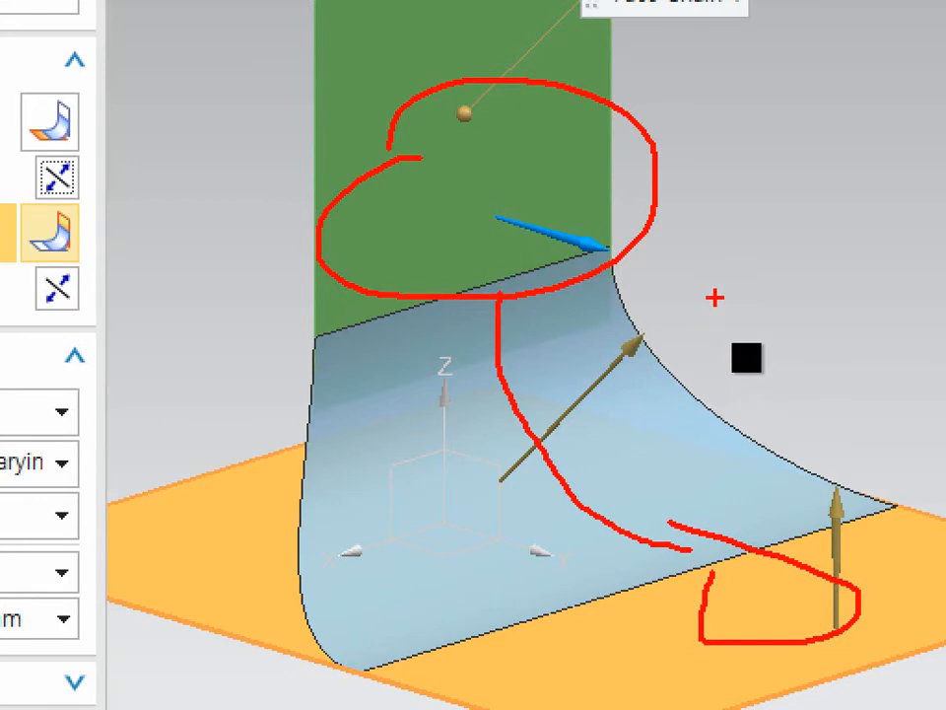
pyautogui.press('Escape')
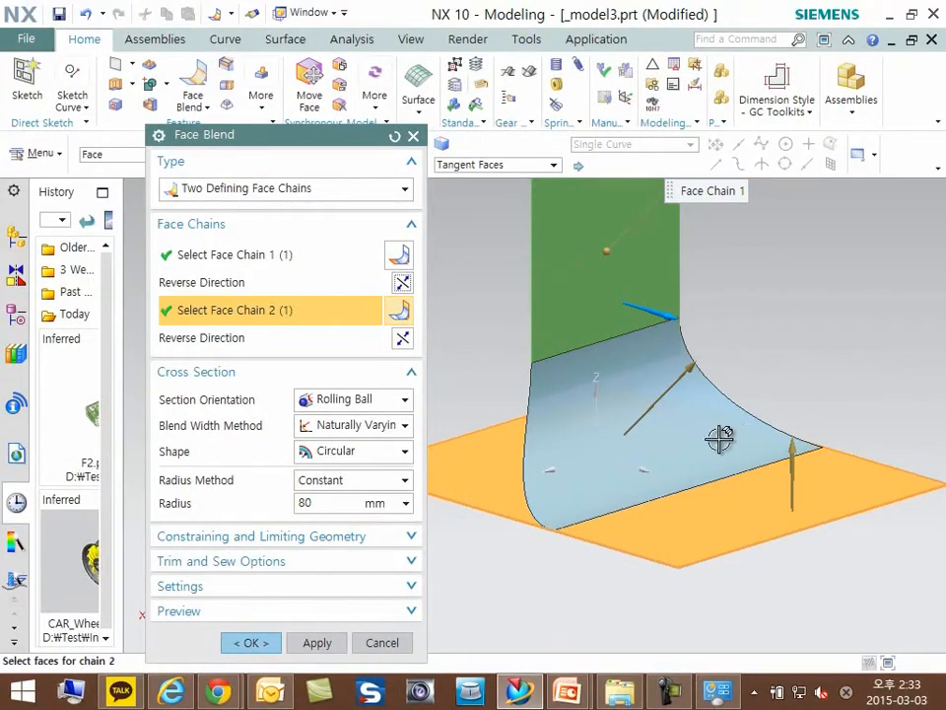
# - Change the blend width method to Forced Constant with an 80 mm blend width and create the face blend
pyautogui.click(385, 425)
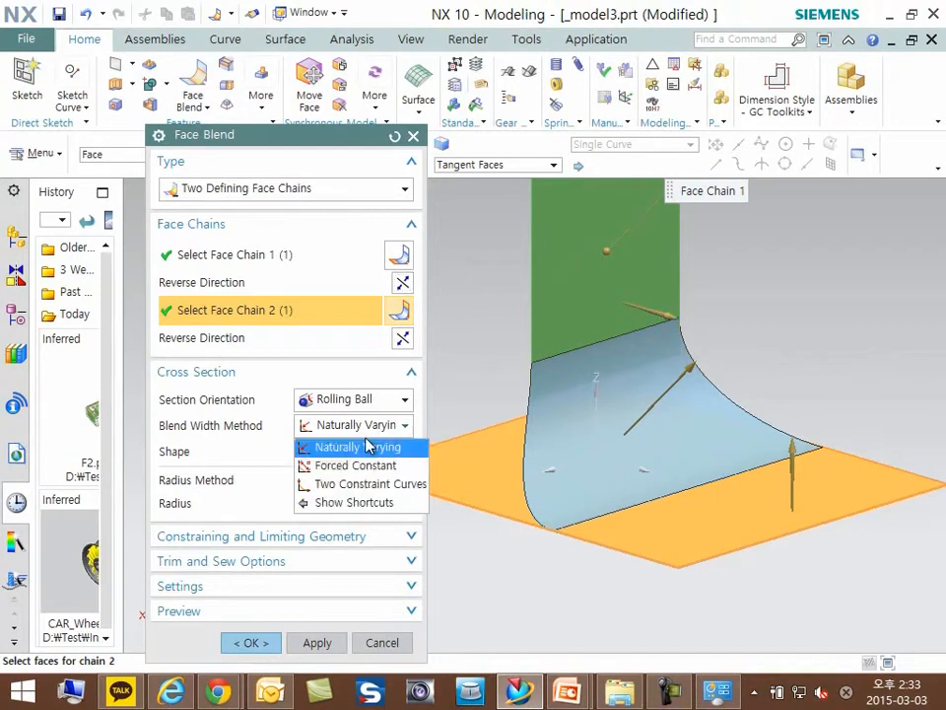
pyautogui.click(360, 466)
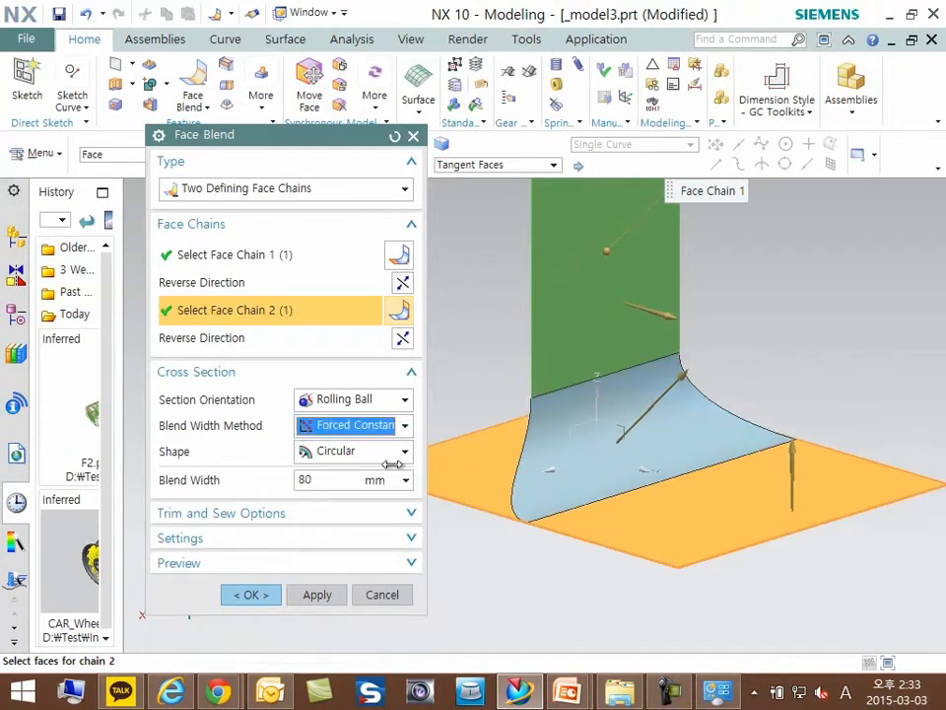
pyautogui.click(313, 481)
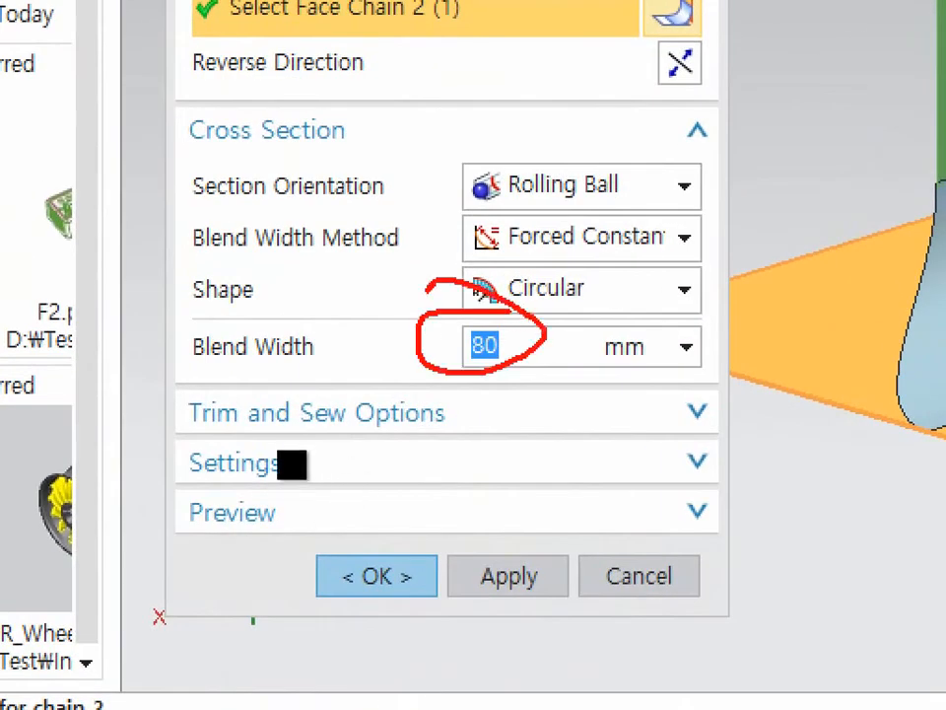
pyautogui.middleClick(403, 488)
# - Orient the model to a side view along X and reopen the face blend feature for editing
pyautogui.moveTo(563, 471); pyautogui.dragTo(591, 456, button='middle')
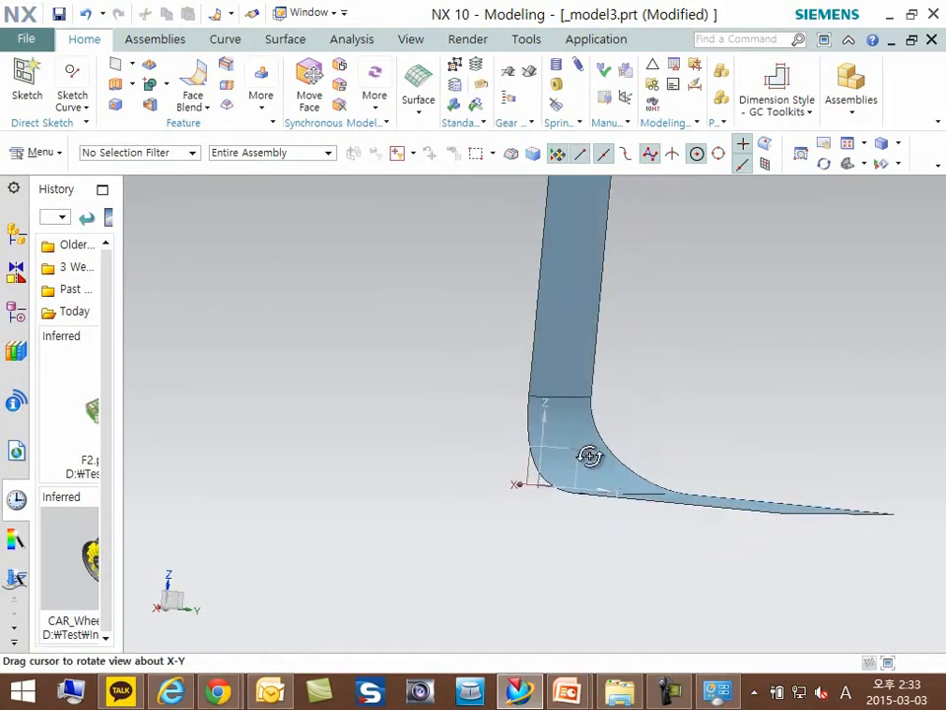
pyautogui.press('F8')
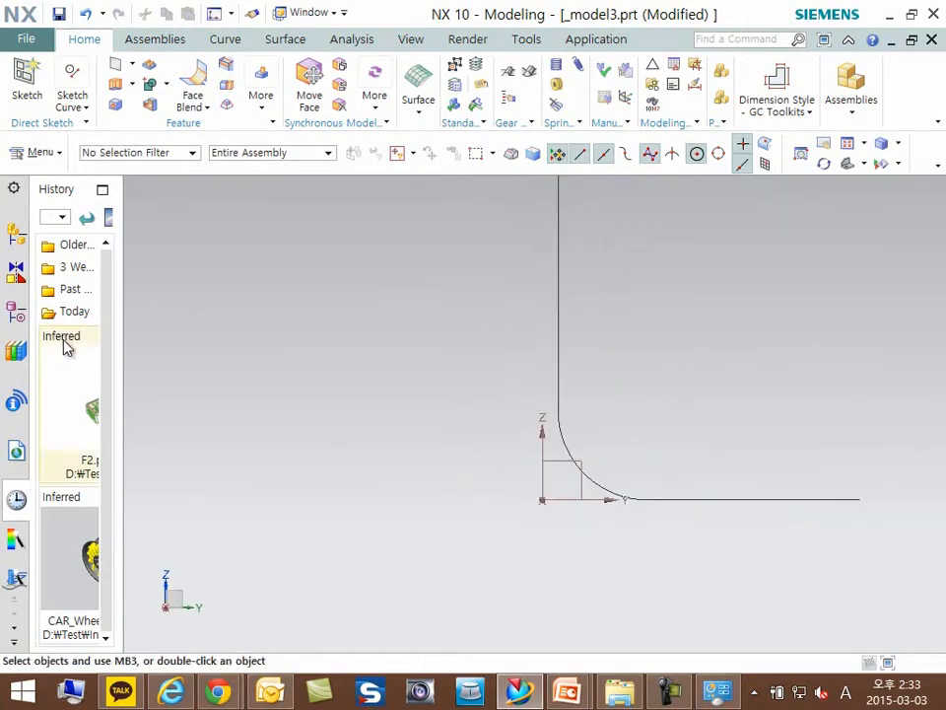
pyautogui.click(15, 311)
pyautogui.doubleClick(97, 415)
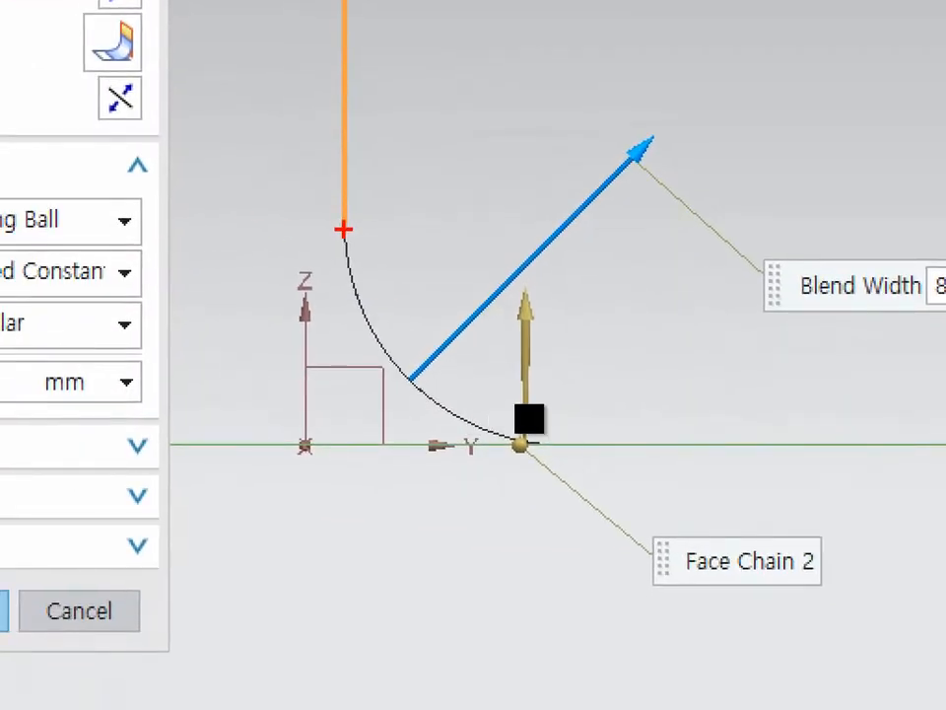
pyautogui.moveTo(344, 225); pyautogui.dragTo(523, 123)
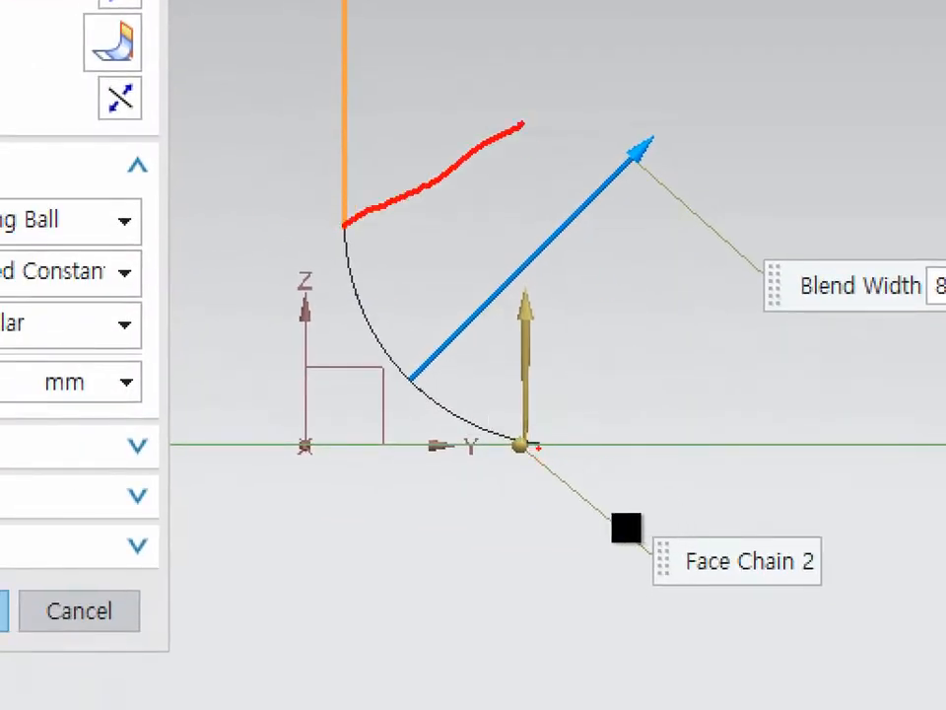
pyautogui.moveTo(538, 445); pyautogui.dragTo(737, 268)
pyautogui.moveTo(423, 175); pyautogui.dragTo(647, 361)
pyautogui.moveTo(619, 306)
pyautogui.mouseDown()
pyautogui.moveTo(626, 335)
pyautogui.moveTo(589, 380)
pyautogui.mouseUp()
pyautogui.moveTo(441, 234)
pyautogui.mouseDown()
pyautogui.moveTo(441, 184)
pyautogui.moveTo(492, 193)
pyautogui.mouseUp()
pyautogui.moveTo(575, 150)
pyautogui.mouseDown()
pyautogui.moveTo(586, 204)
pyautogui.moveTo(533, 162)
pyautogui.mouseUp()
pyautogui.moveTo(649, 200)
pyautogui.mouseDown()
pyautogui.moveTo(687, 200)
pyautogui.moveTo(640, 204)
pyautogui.mouseUp()
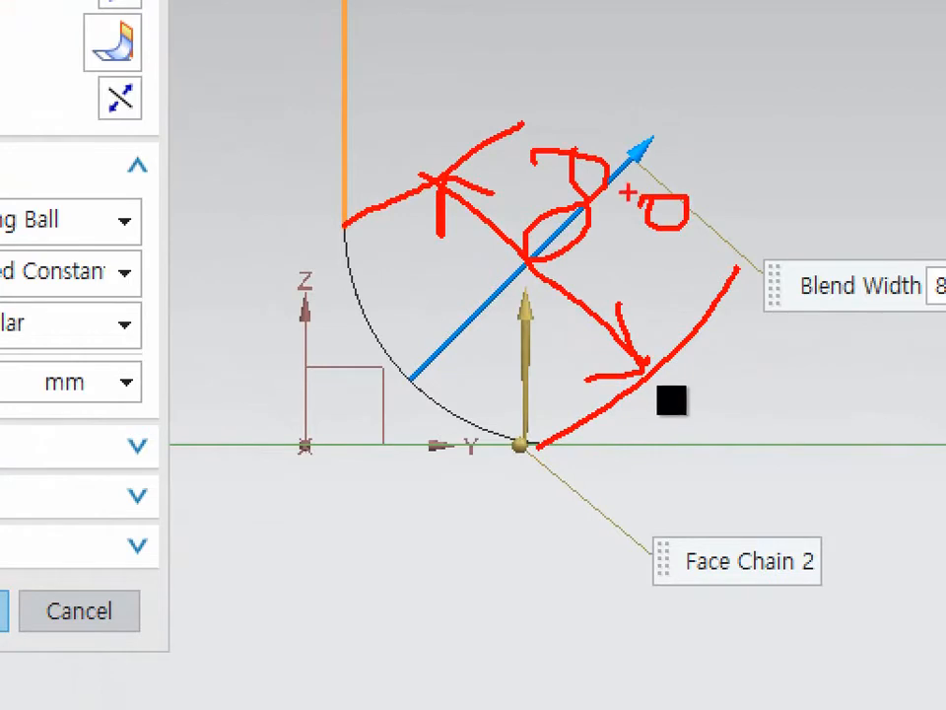
pyautogui.press('Escape')
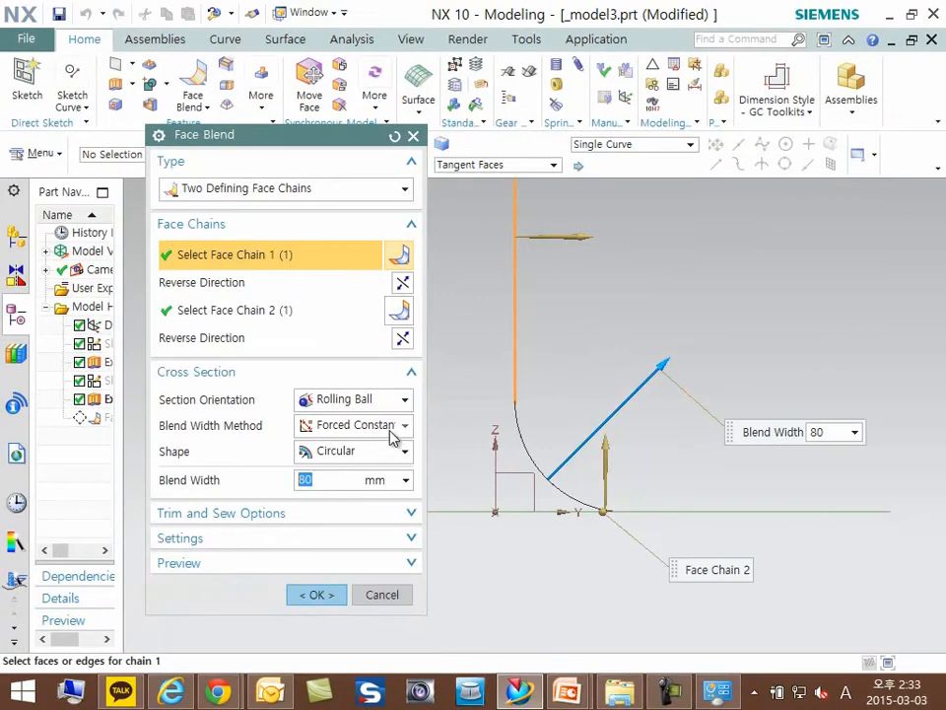
# - Switch the blend width method to Two Constraint Curves, using the vertical sheet's lower edge and the horizontal sheet's far outer edge
pyautogui.click(393, 430)
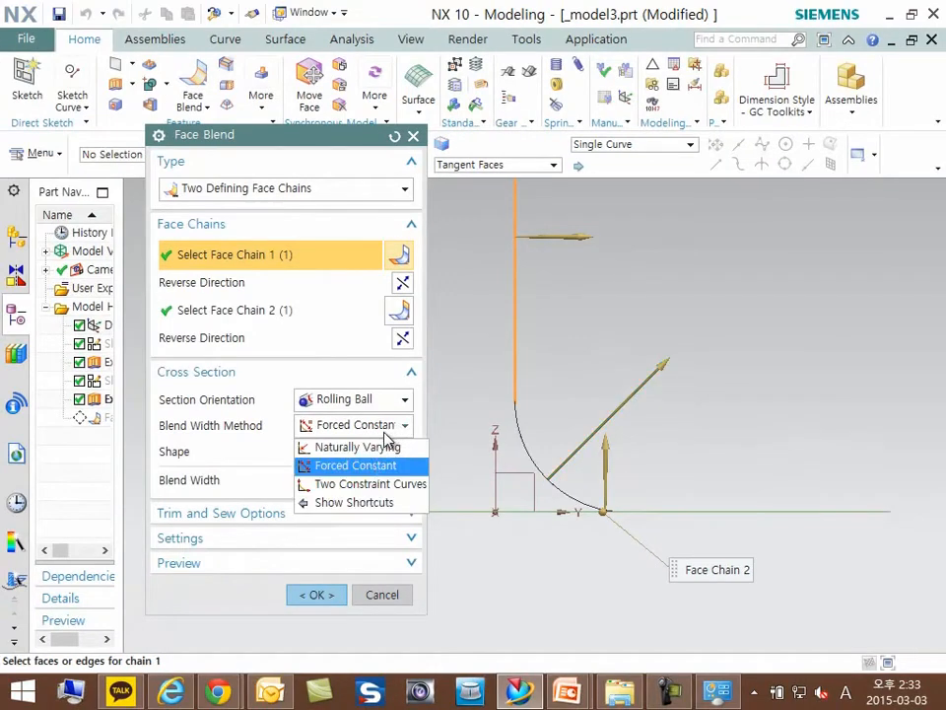
pyautogui.click(373, 484)
pyautogui.moveTo(614, 449); pyautogui.dragTo(595, 468, button='middle')
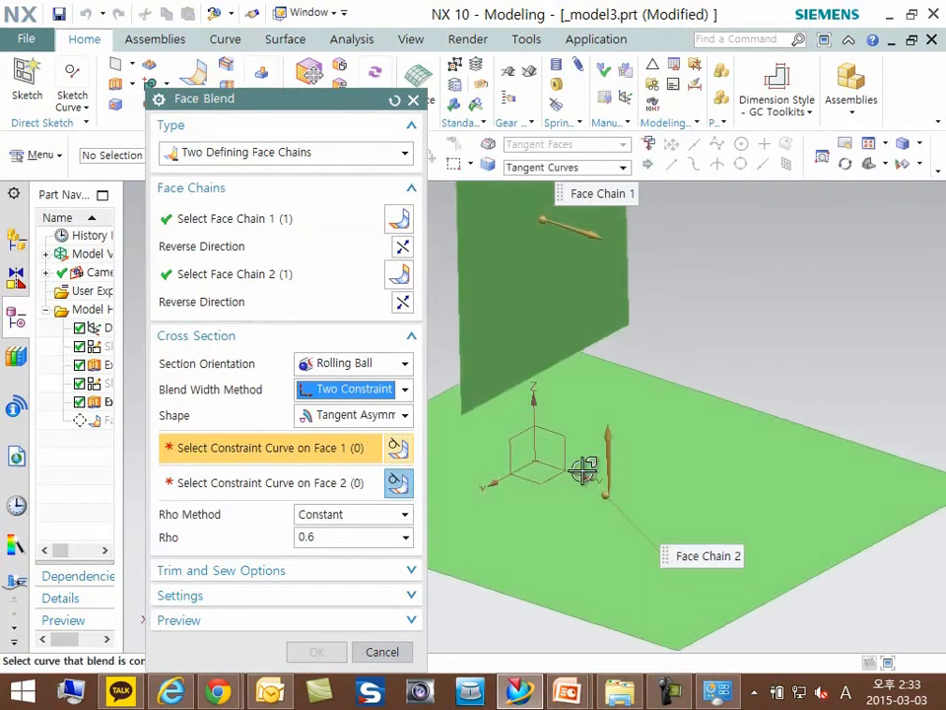
pyautogui.click(540, 366)
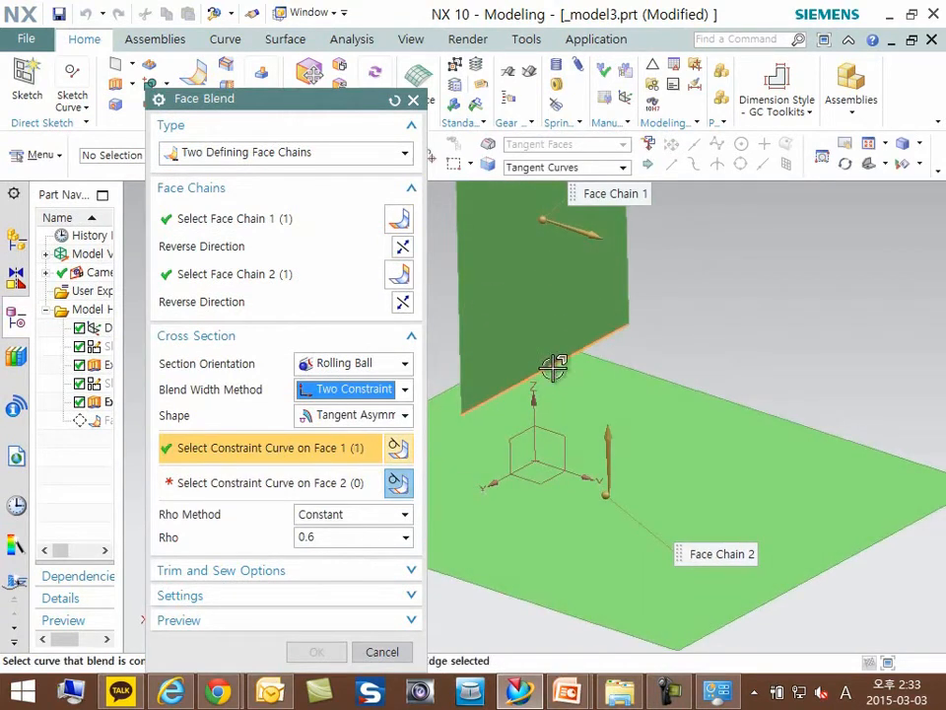
pyautogui.click(826, 569)
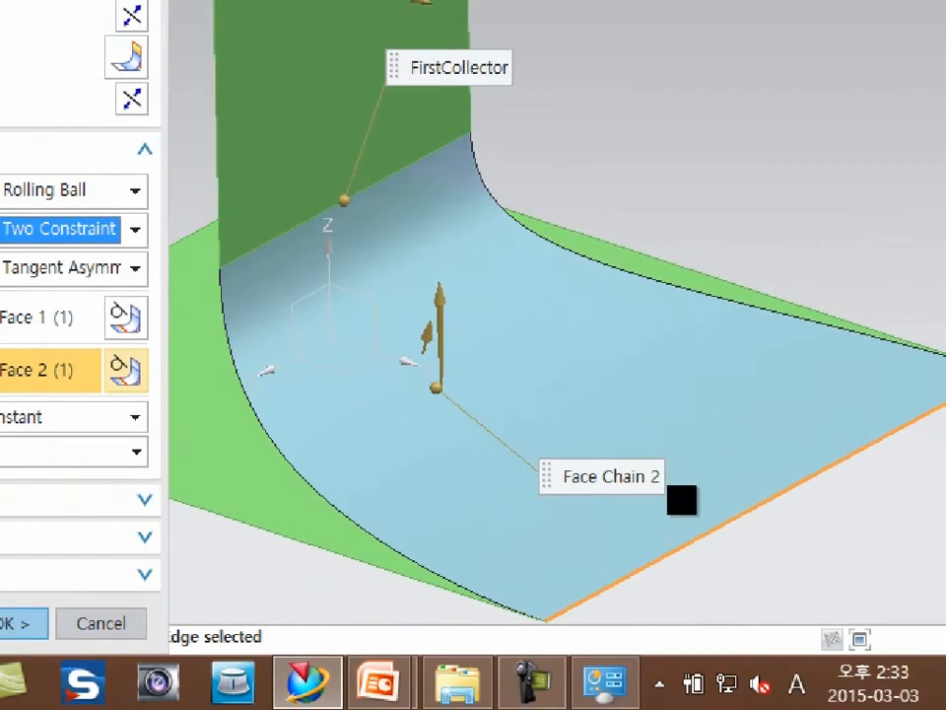
pyautogui.click(807, 408)
pyautogui.moveTo(353, 101)
pyautogui.mouseDown()
pyautogui.moveTo(300, 153)
pyautogui.moveTo(274, 130)
pyautogui.mouseUp()
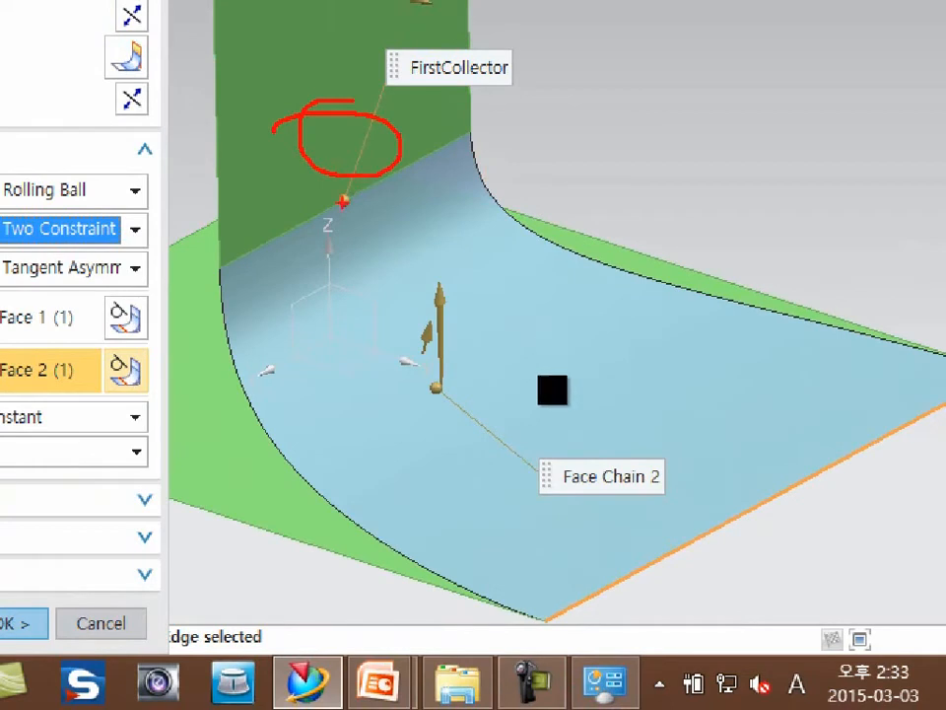
pyautogui.moveTo(218, 268)
pyautogui.mouseDown()
pyautogui.moveTo(490, 154)
pyautogui.moveTo(515, 154)
pyautogui.mouseUp()
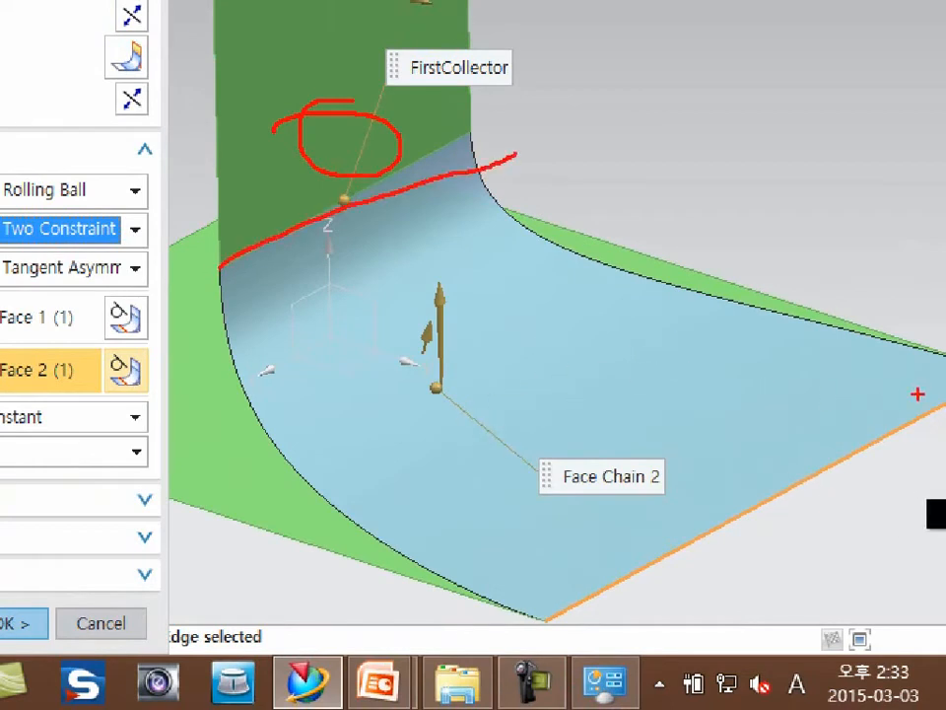
pyautogui.moveTo(882, 421); pyautogui.dragTo(821, 430)
pyautogui.moveTo(414, 139); pyautogui.dragTo(434, 192)
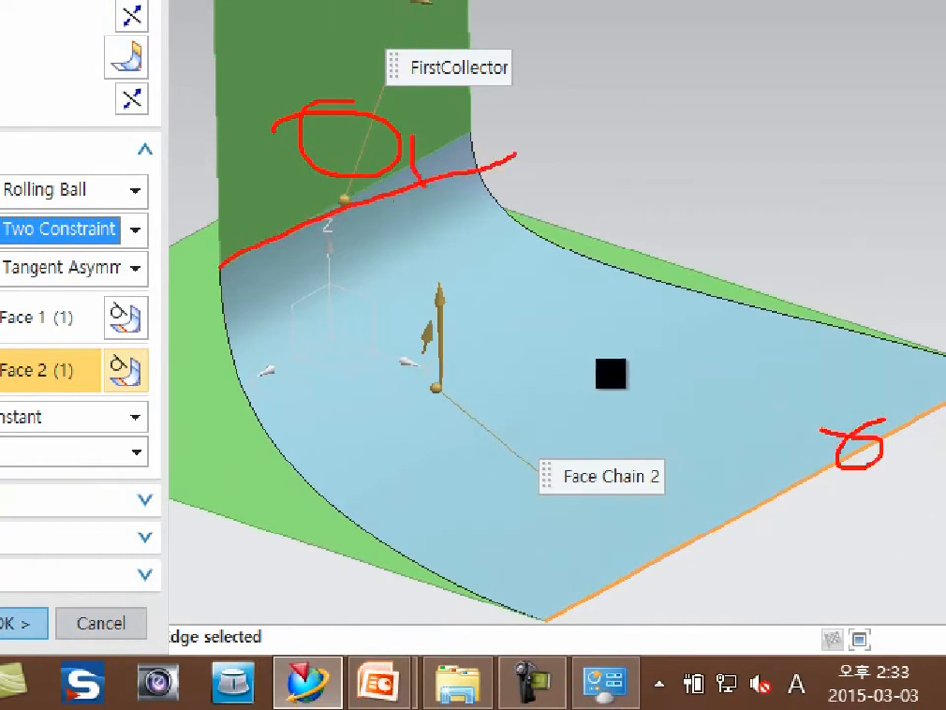
pyautogui.moveTo(778, 464); pyautogui.dragTo(790, 480)
pyautogui.moveTo(397, 549); pyautogui.dragTo(343, 534)
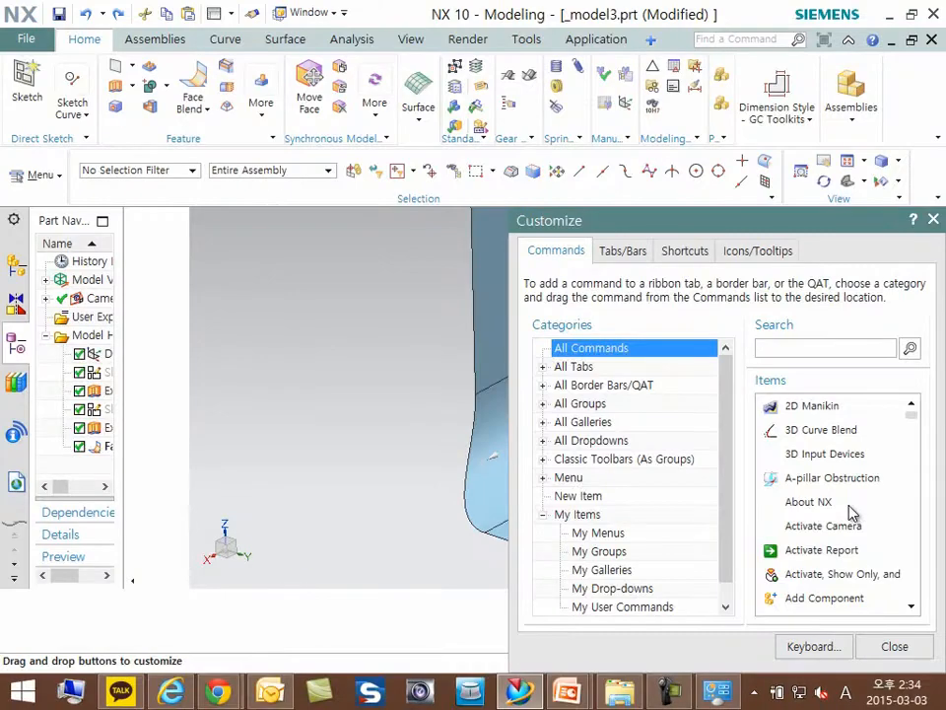
# - Dismiss the interface customization dialog and reopen the face blend feature for editing
pyautogui.click(895, 649)
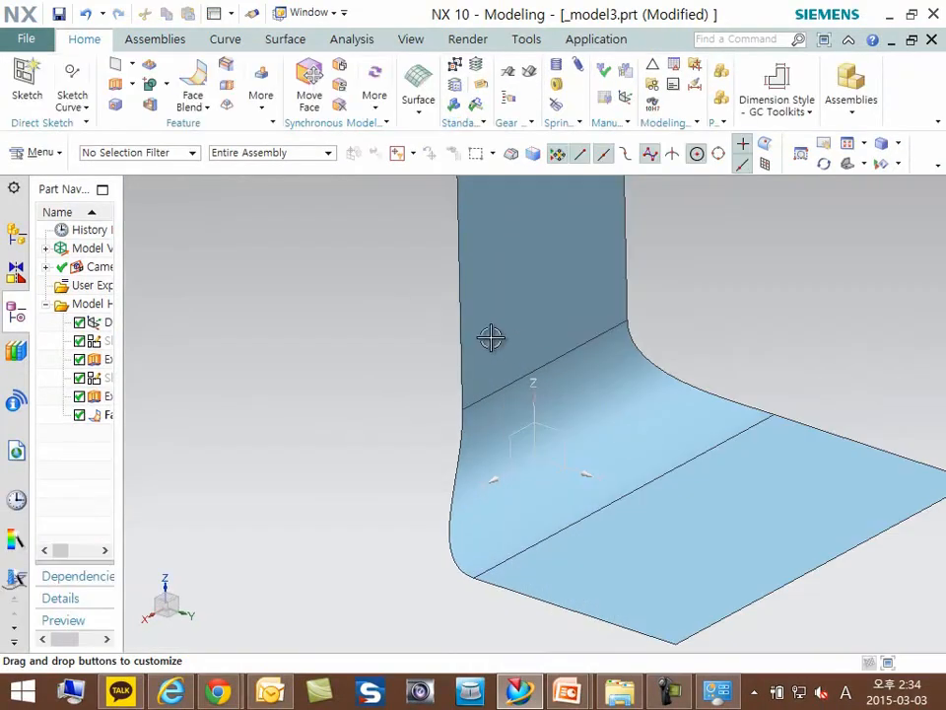
pyautogui.doubleClick(101, 414)
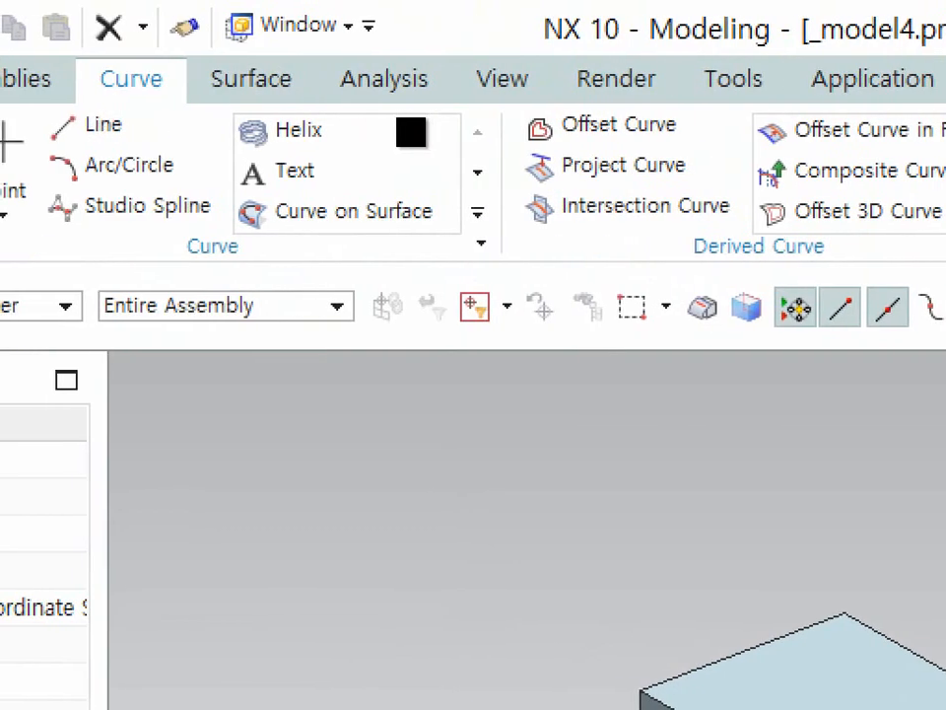
pyautogui.moveTo(186, 50); pyautogui.dragTo(233, 22)
pyautogui.moveTo(151, 48); pyautogui.dragTo(78, 106)
pyautogui.moveTo(759, 231); pyautogui.dragTo(945, 228)
pyautogui.moveTo(945, 182)
pyautogui.mouseDown()
pyautogui.moveTo(788, 183)
pyautogui.moveTo(754, 236)
pyautogui.mouseUp()
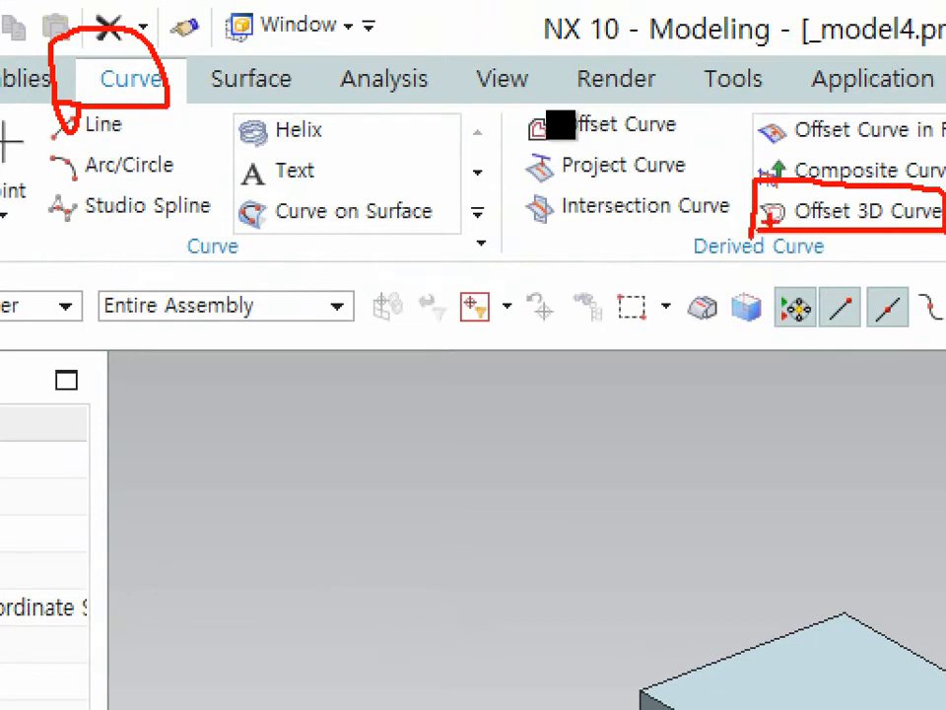
pyautogui.press('Escape')
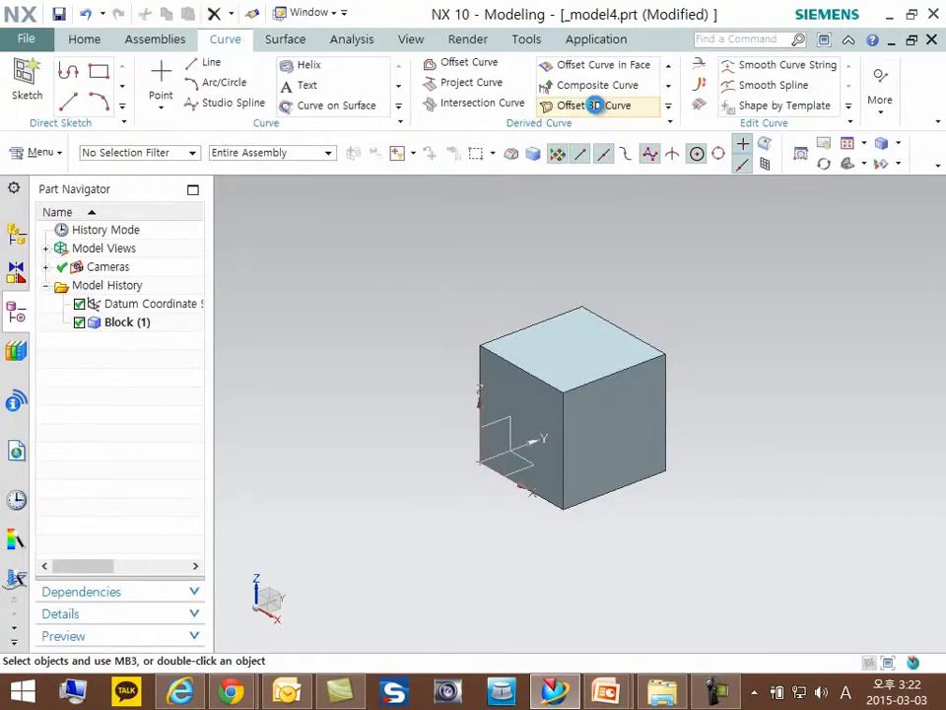
# - Start an Offset 3D Curve with default settings and select the four edges of the block's upper face
pyautogui.click(594, 105)
pyautogui.click(353, 142)
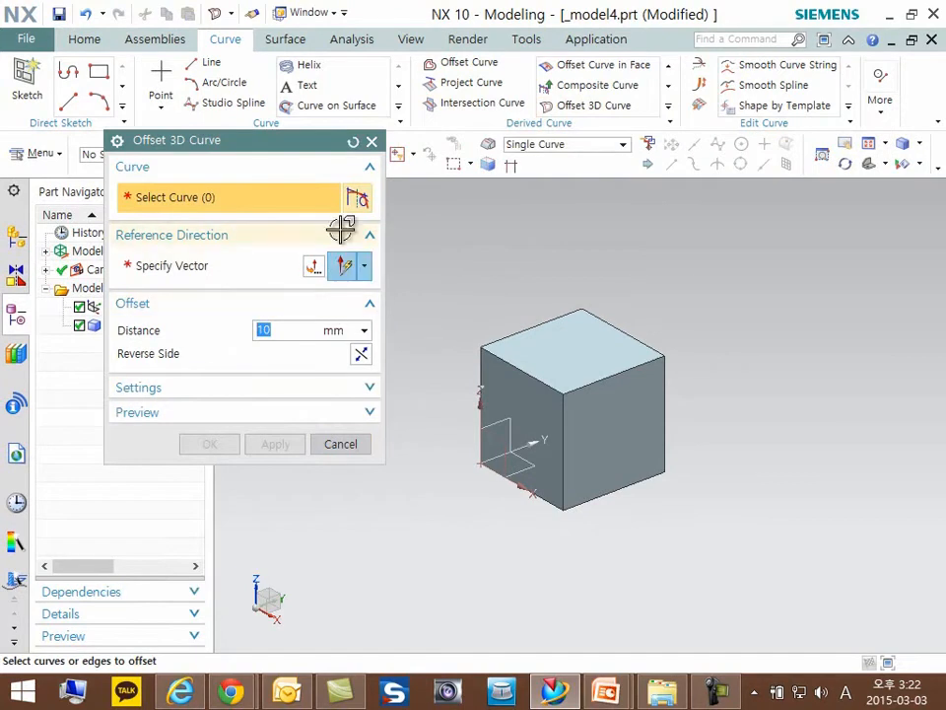
pyautogui.scroll(1, 490, 320)
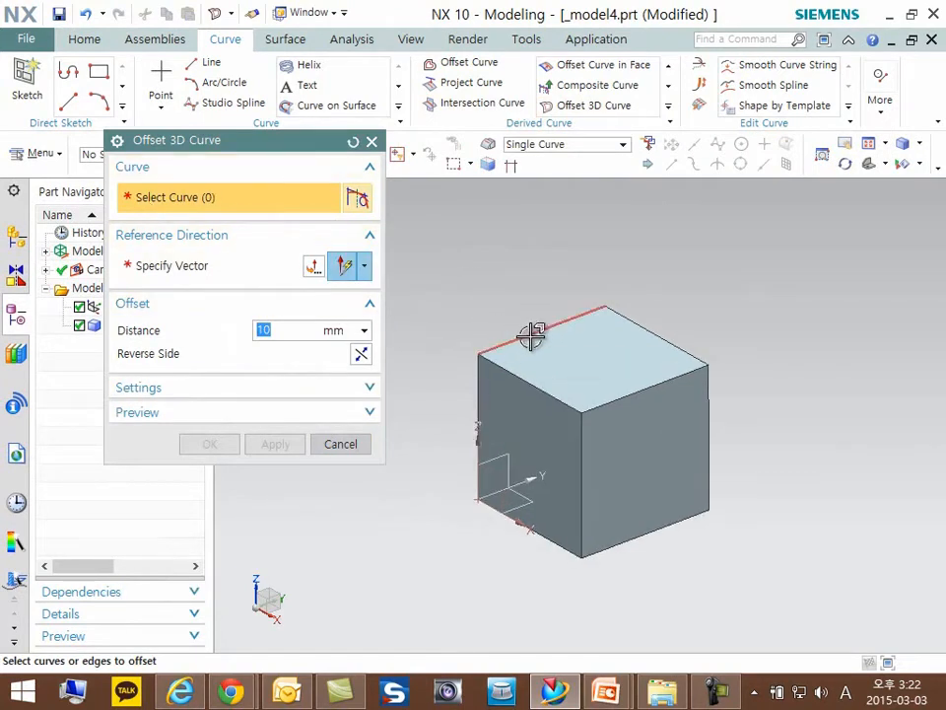
pyautogui.click(535, 335)
pyautogui.click(628, 327)
pyautogui.click(639, 387)
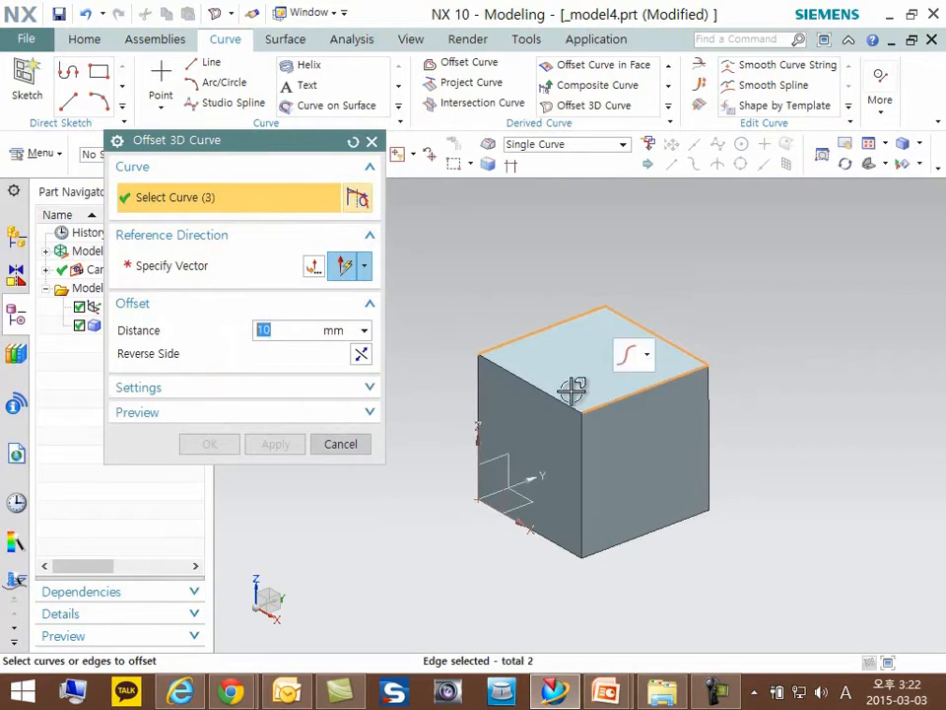
pyautogui.click(558, 395)
# - Set the block's upward Z direction as the reference vector and reverse the 10 mm offset so it runs inward
pyautogui.click(209, 268)
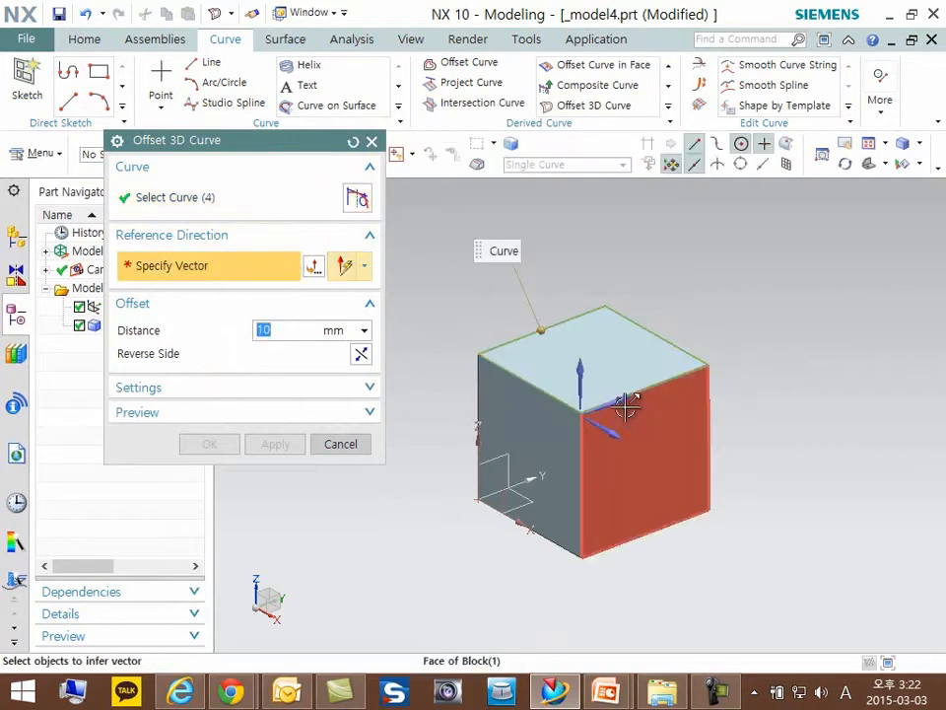
pyautogui.click(591, 365)
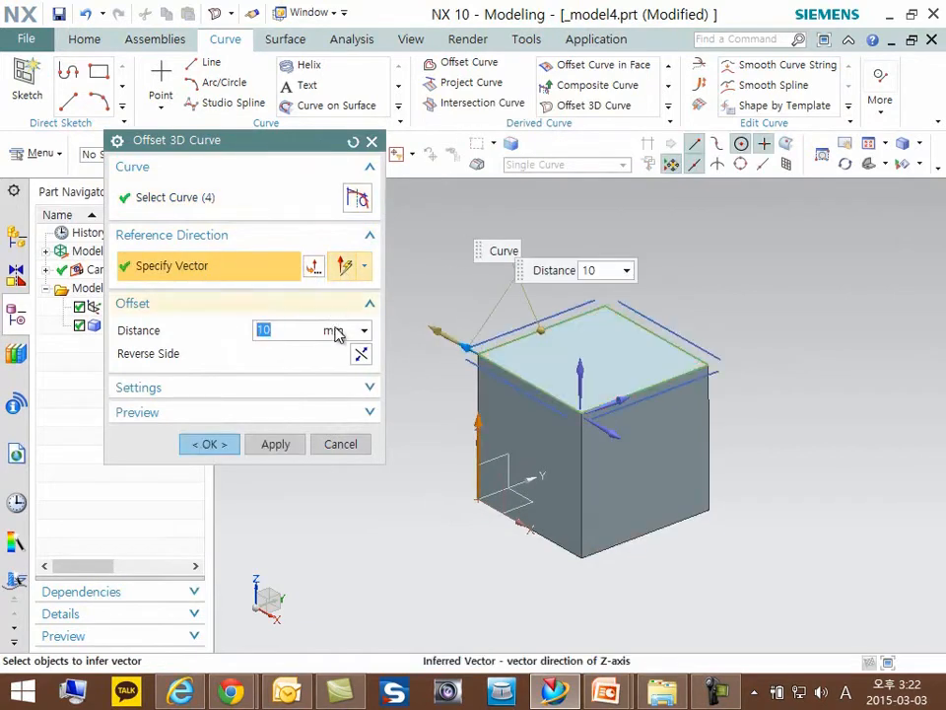
pyautogui.click(359, 353)
pyautogui.scroll(5, 601, 355)
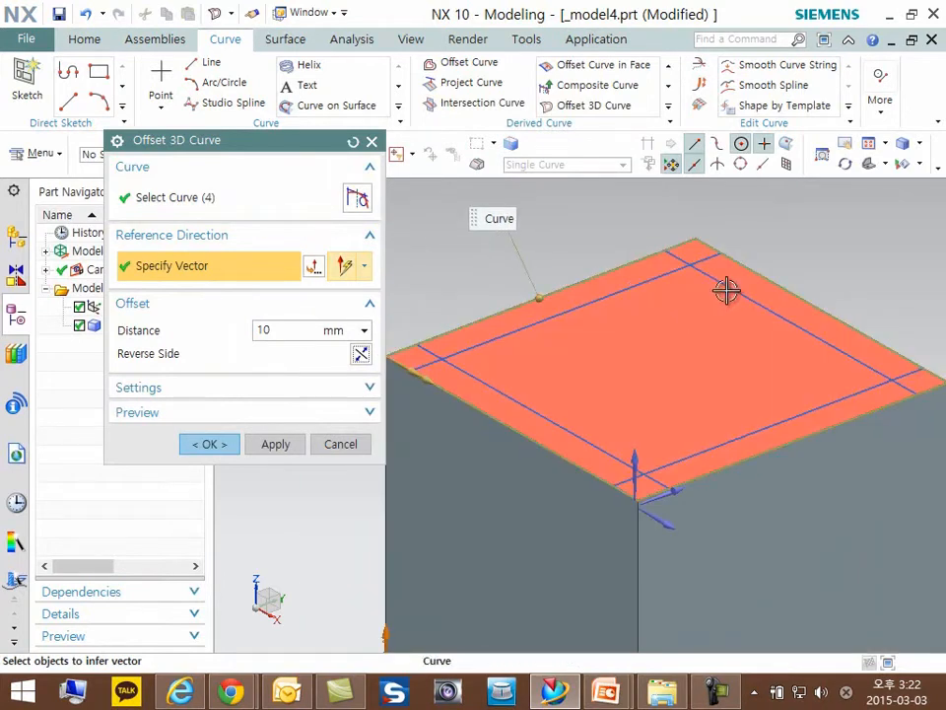
pyautogui.click(614, 268)
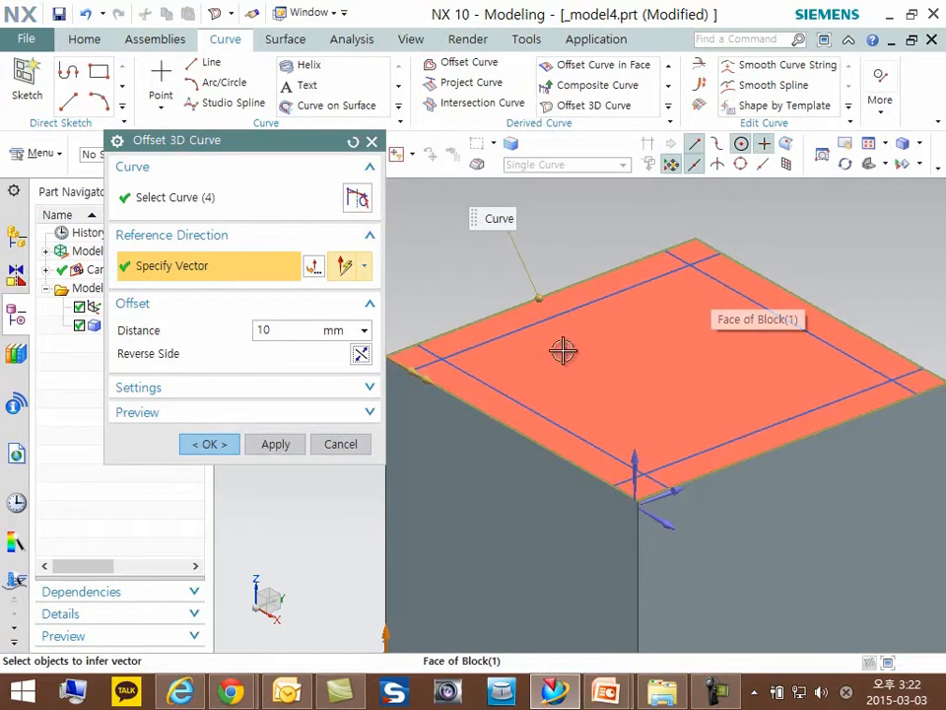
pyautogui.click(485, 353)
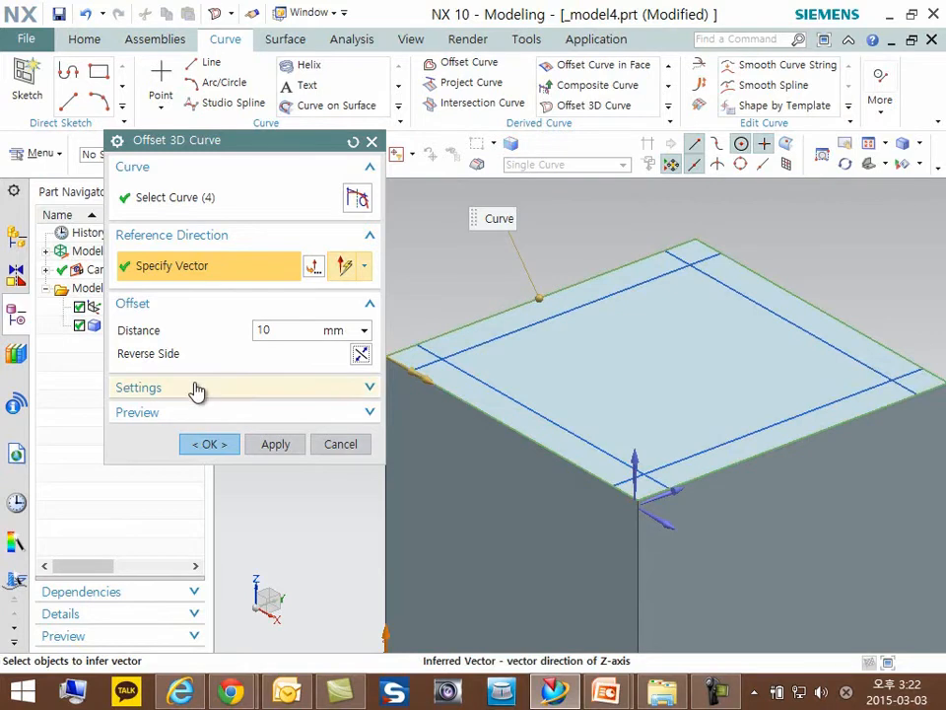
# - Show the Offset 3D Curve settings and enable Advanced Curve Fit
pyautogui.click(194, 389)
pyautogui.hotkey('ctrl', '1')
pyautogui.click(168, 423)
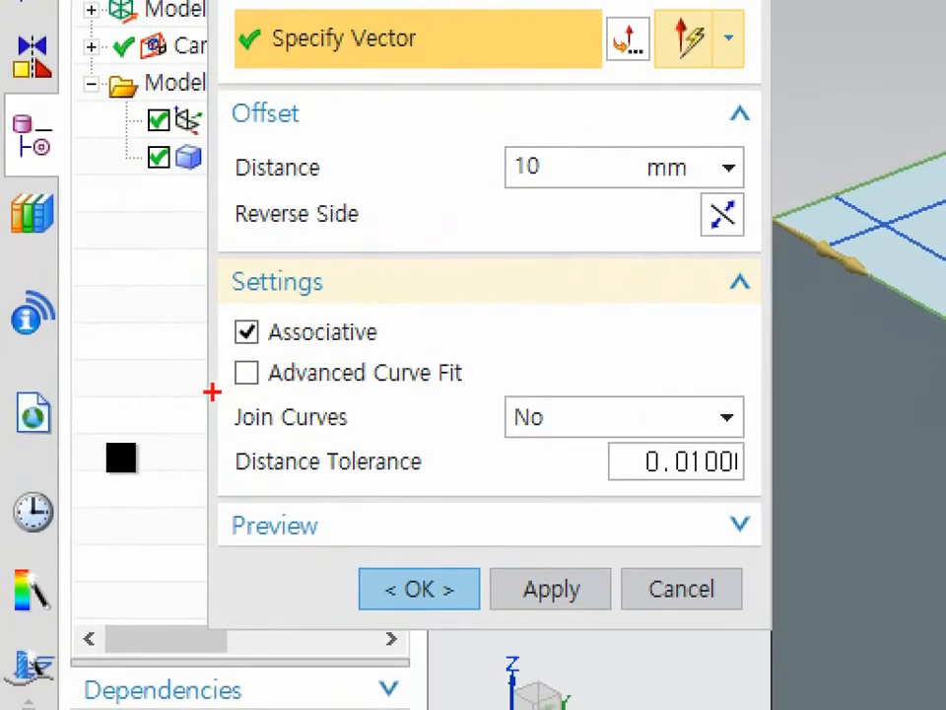
pyautogui.moveTo(107, 443); pyautogui.dragTo(245, 454)
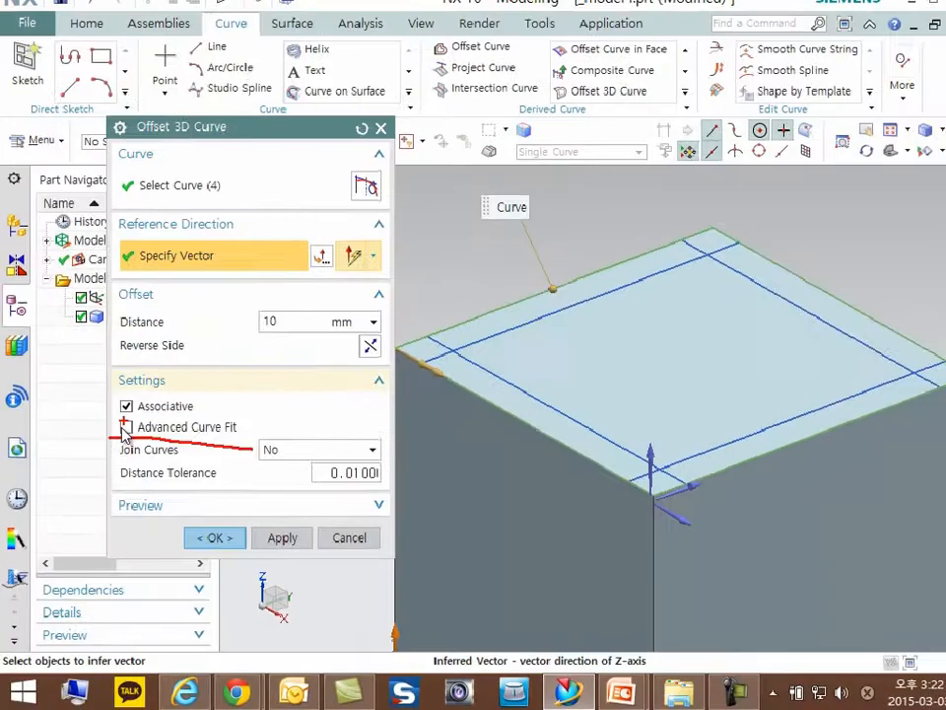
pyautogui.press('Escape')
pyautogui.click(123, 434)
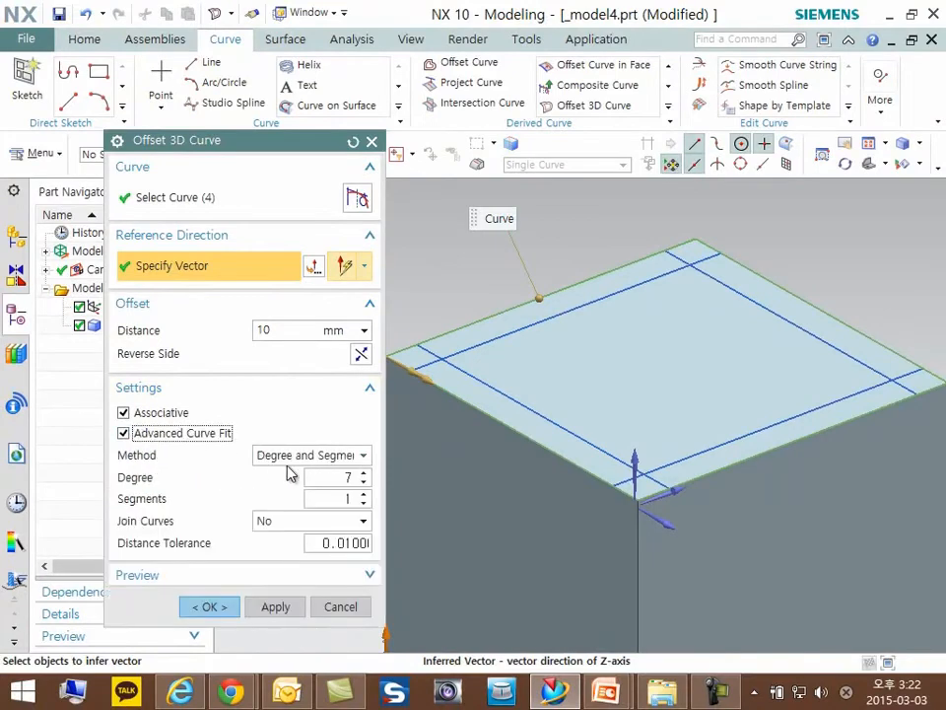
# - Review the available curve fit methods and the Degree and Segments parameters of the Degree and Segments method
pyautogui.click(306, 457)
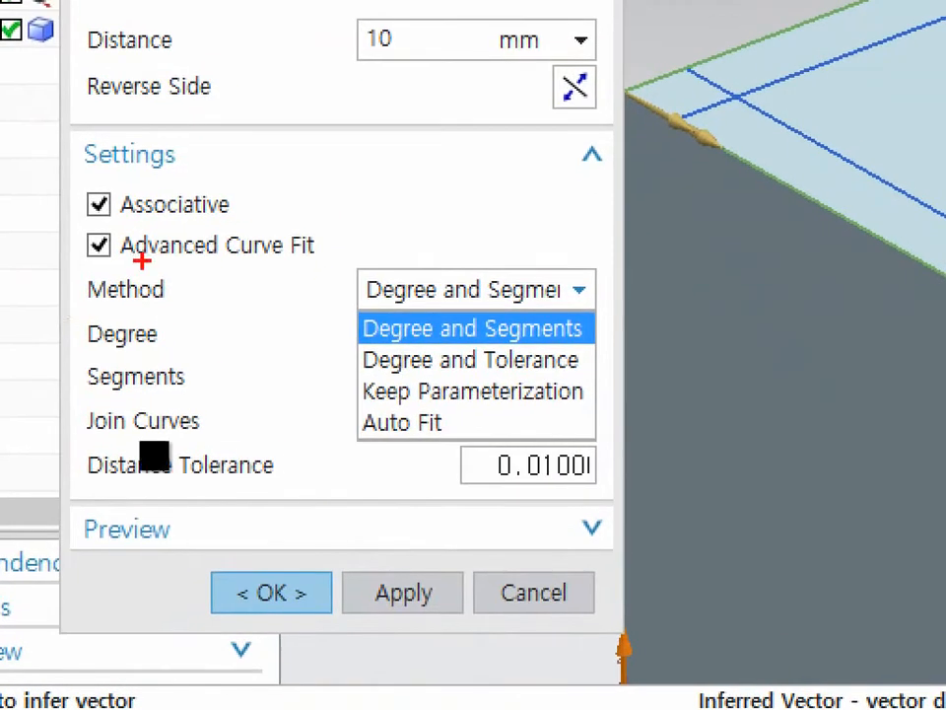
pyautogui.moveTo(99, 307); pyautogui.dragTo(281, 307)
pyautogui.moveTo(349, 342); pyautogui.dragTo(589, 355)
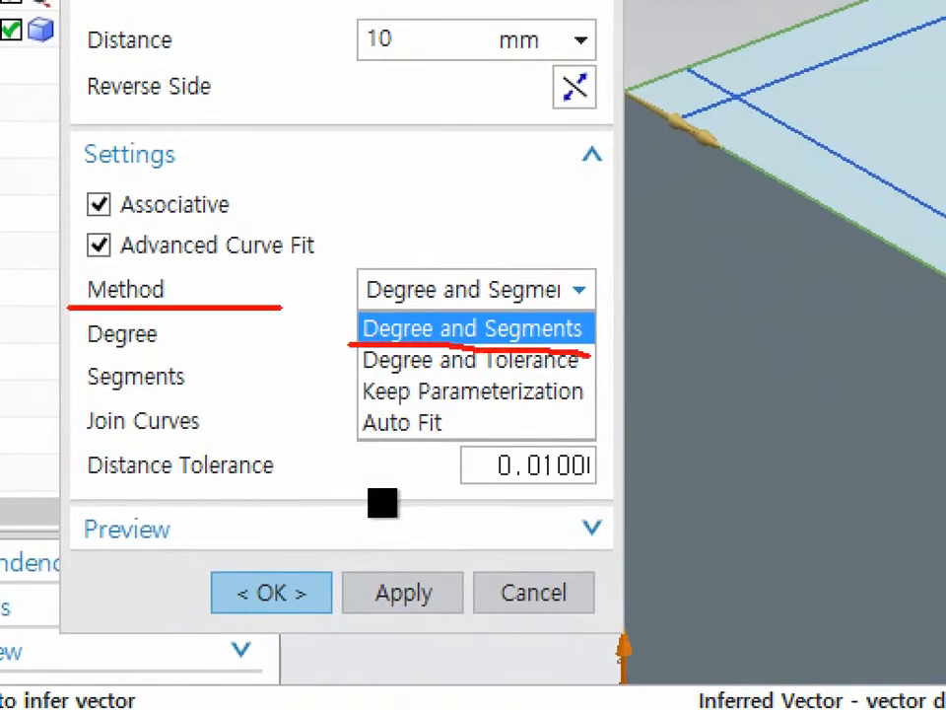
pyautogui.moveTo(375, 375); pyautogui.dragTo(599, 392)
pyautogui.moveTo(367, 402)
pyautogui.mouseDown()
pyautogui.moveTo(507, 404)
pyautogui.moveTo(588, 419)
pyautogui.mouseUp()
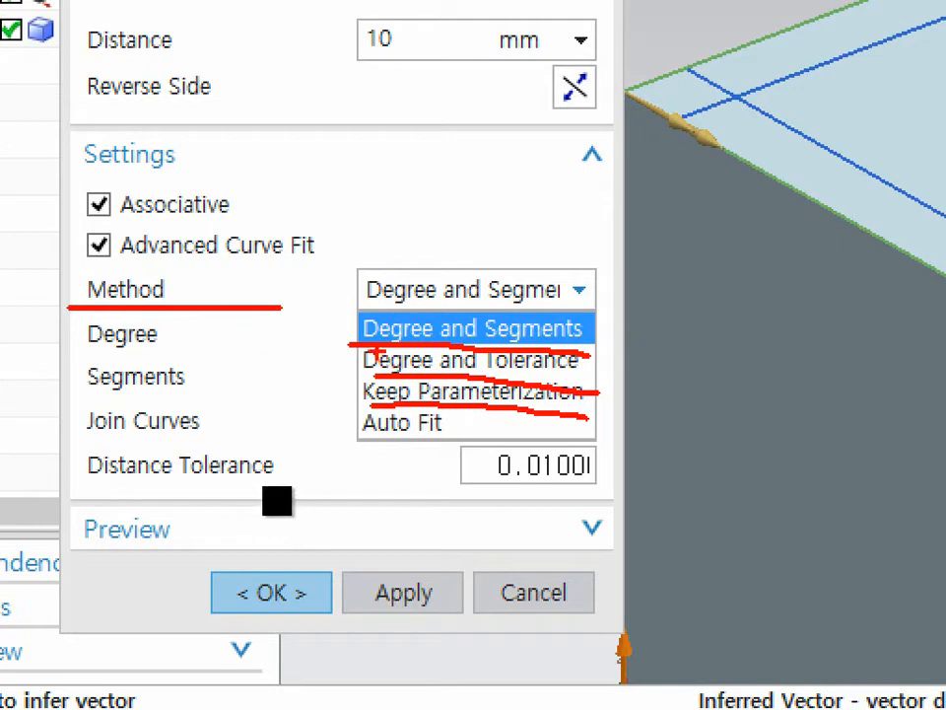
pyautogui.press('Escape')
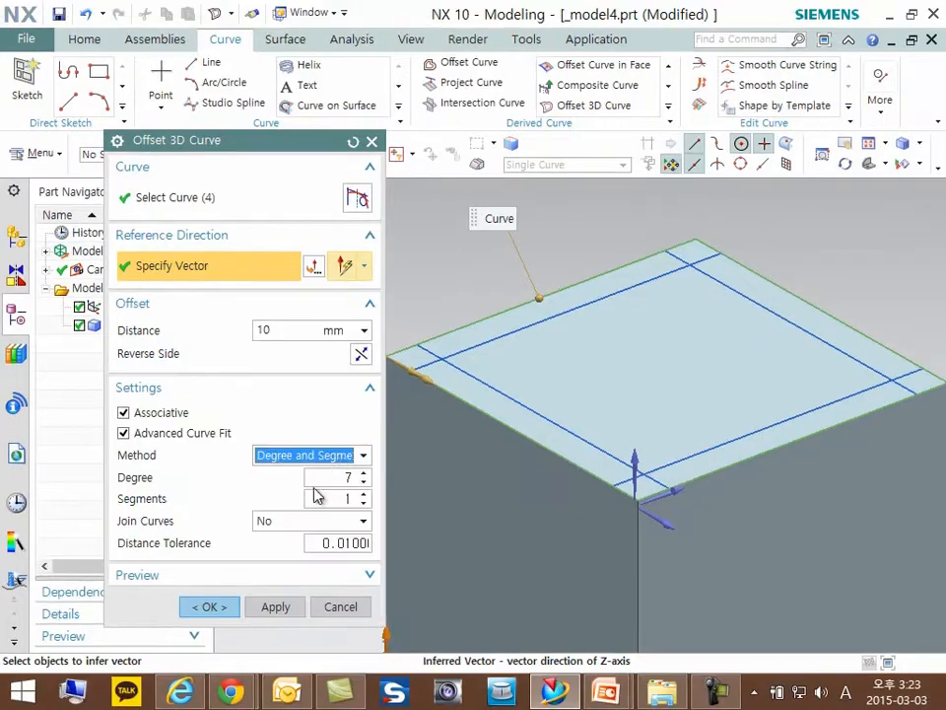
pyautogui.hotkey('ctrl', '1')
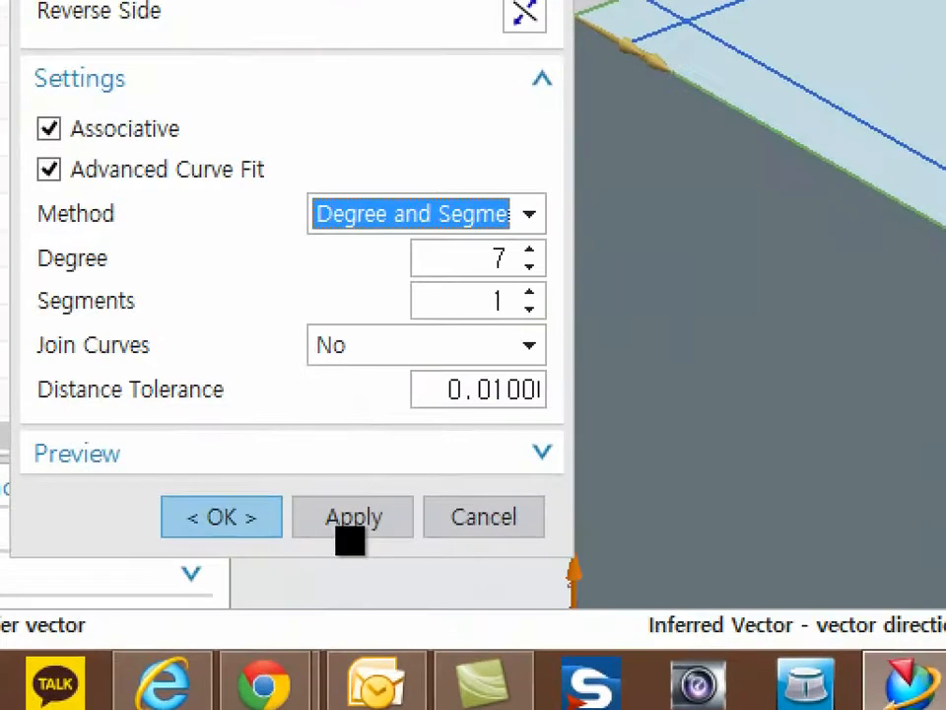
pyautogui.click(340, 529)
pyautogui.moveTo(37, 270); pyautogui.dragTo(532, 265)
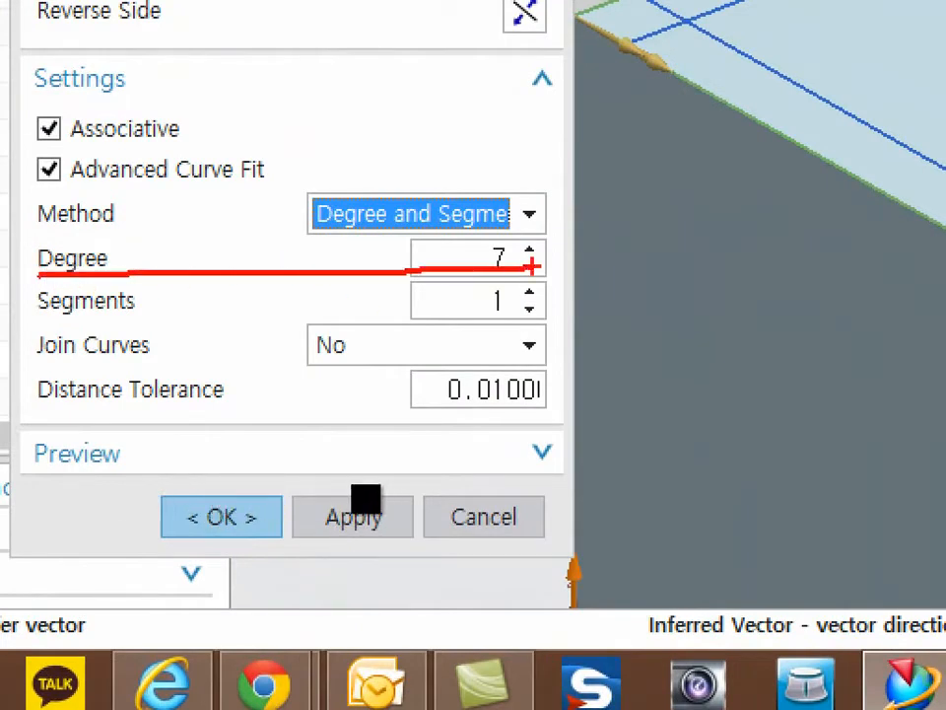
pyautogui.moveTo(37, 323); pyautogui.dragTo(533, 323)
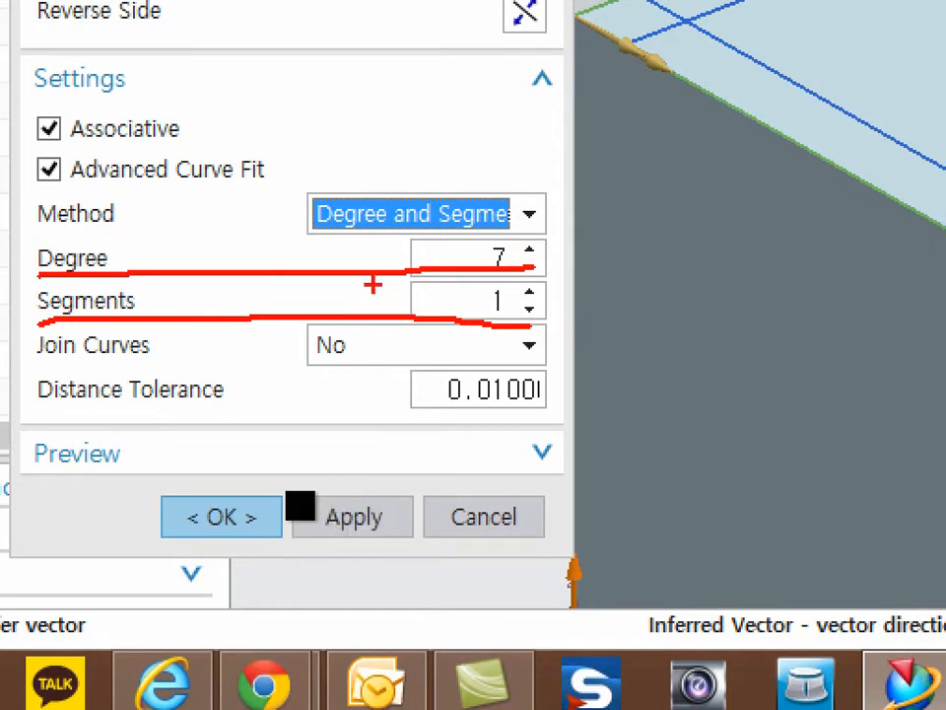
pyautogui.press('Escape')
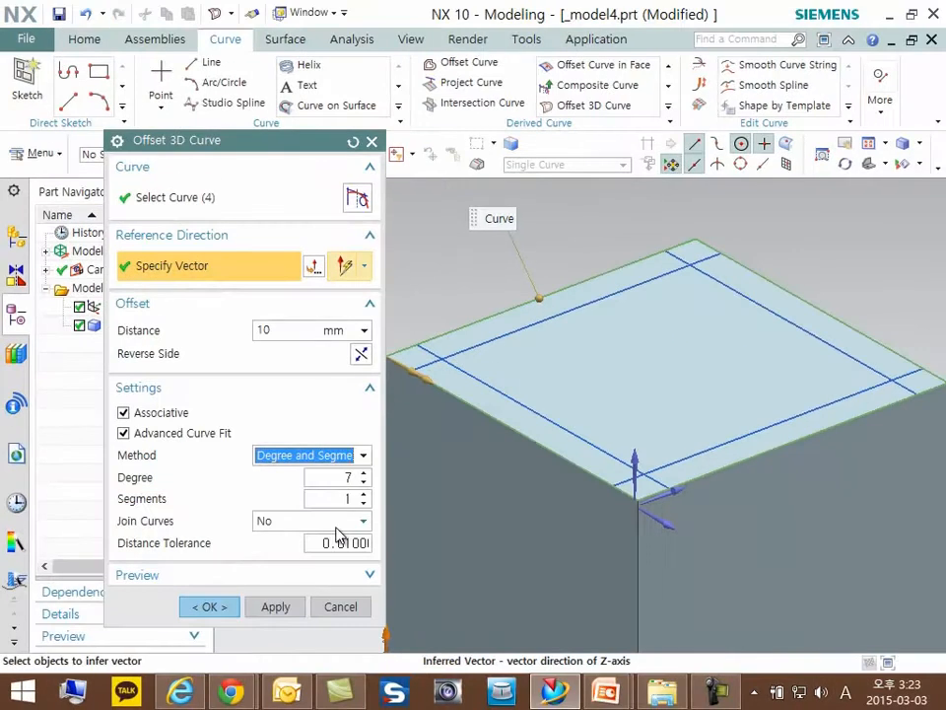
# - Set the curve fit to degree 3 with 3 segments and join the offset curves with the General option
pyautogui.doubleClick(364, 483)
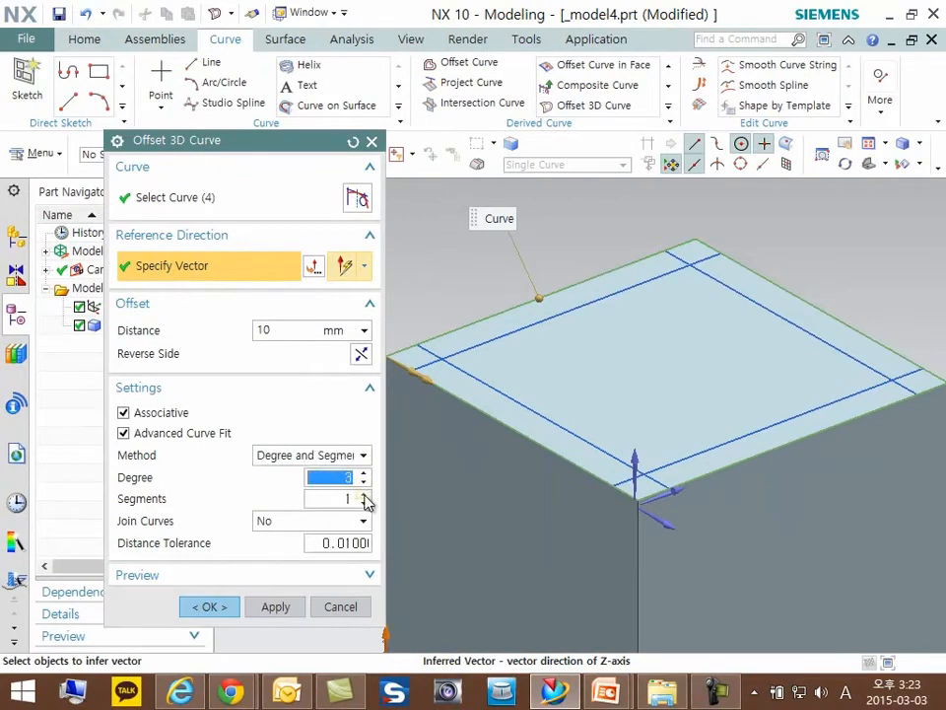
pyautogui.doubleClick(364, 494)
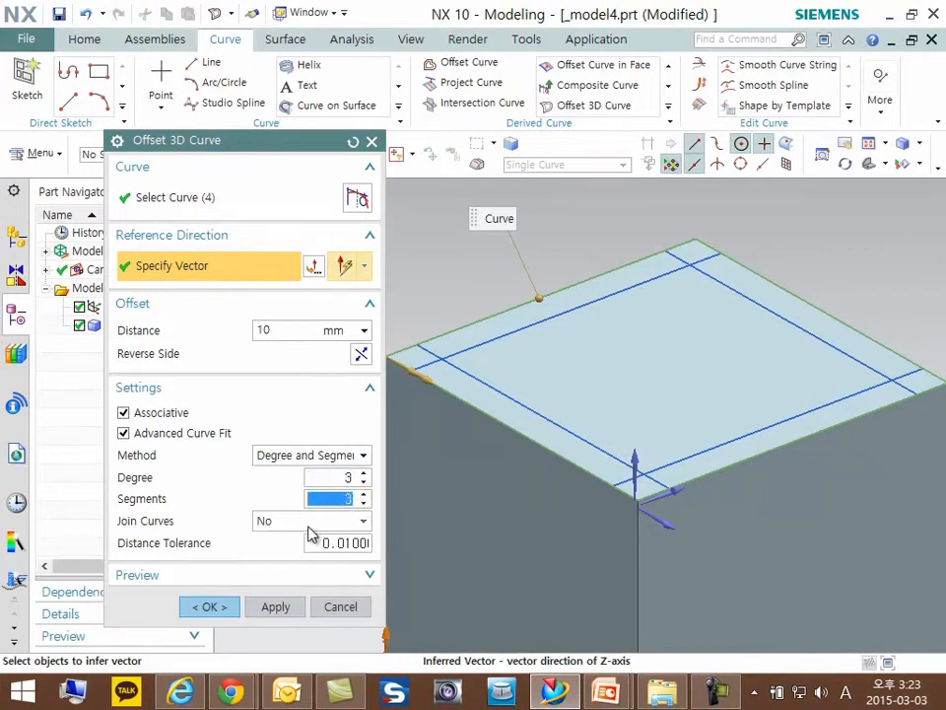
pyautogui.click(309, 526)
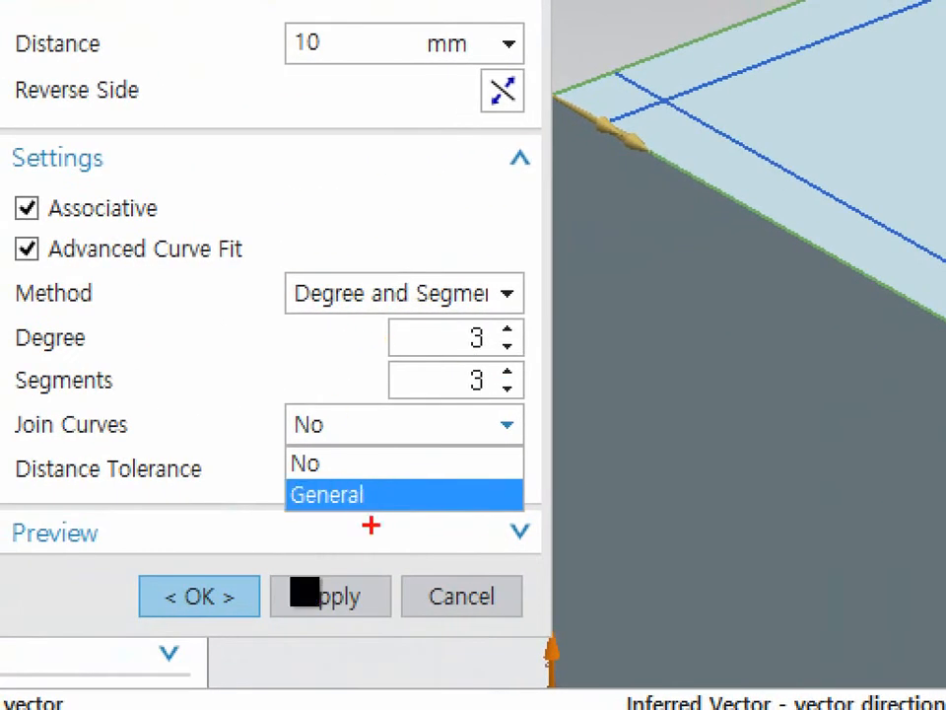
pyautogui.moveTo(301, 522)
pyautogui.mouseDown()
pyautogui.moveTo(307, 475)
pyautogui.moveTo(278, 514)
pyautogui.moveTo(314, 512)
pyautogui.mouseUp()
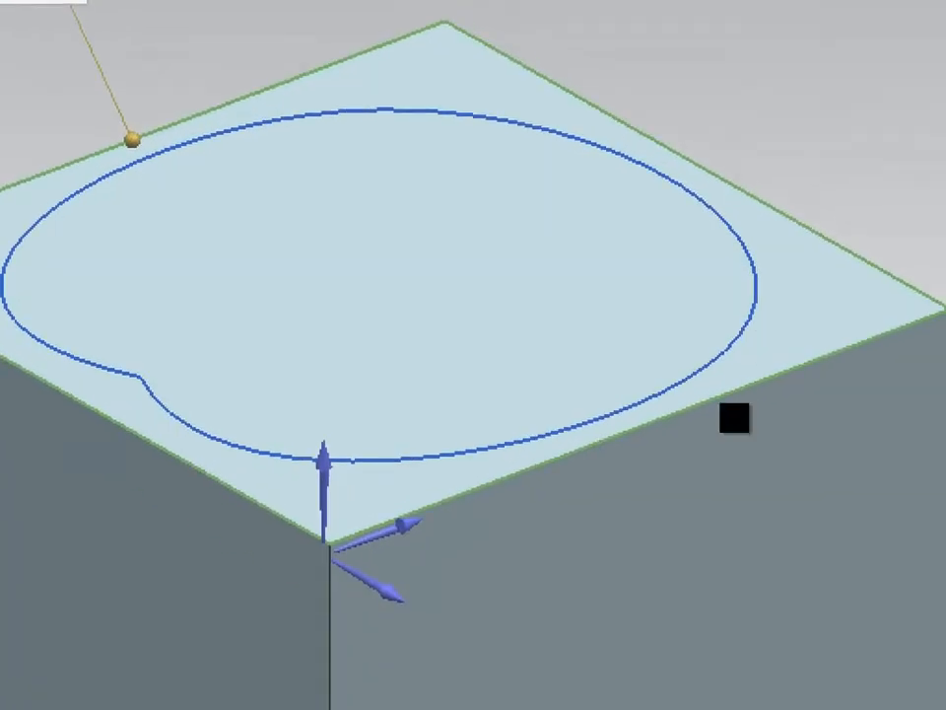
pyautogui.moveTo(293, 103)
pyautogui.mouseDown()
pyautogui.moveTo(181, 272)
pyautogui.moveTo(245, 353)
pyautogui.mouseUp()
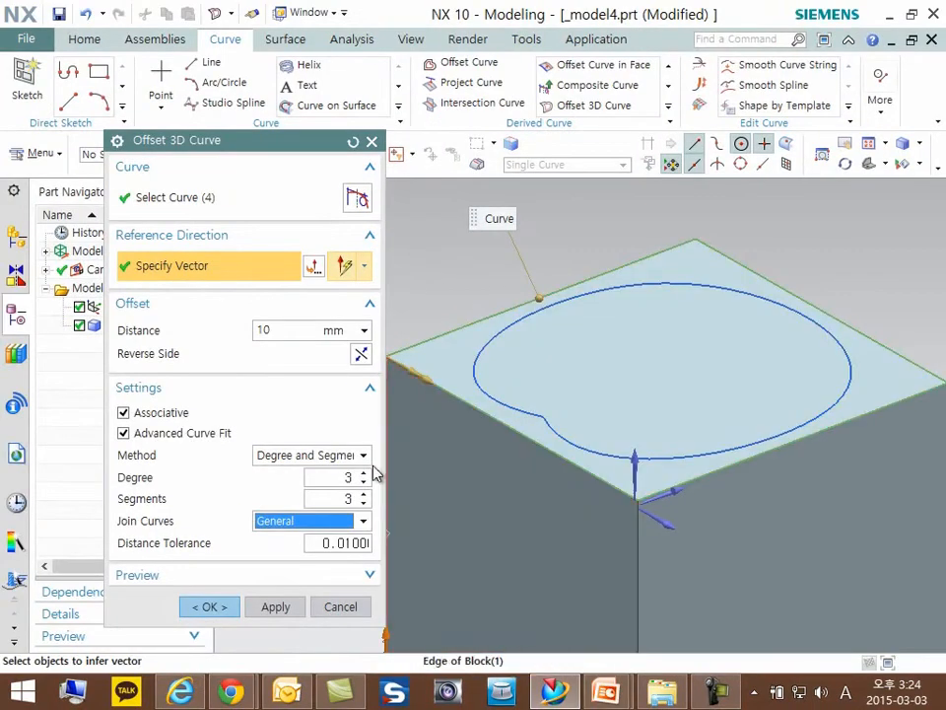
# - Switch the curve fit method to Degree and Tolerance and raise the degree to 24
pyautogui.click(363, 456)
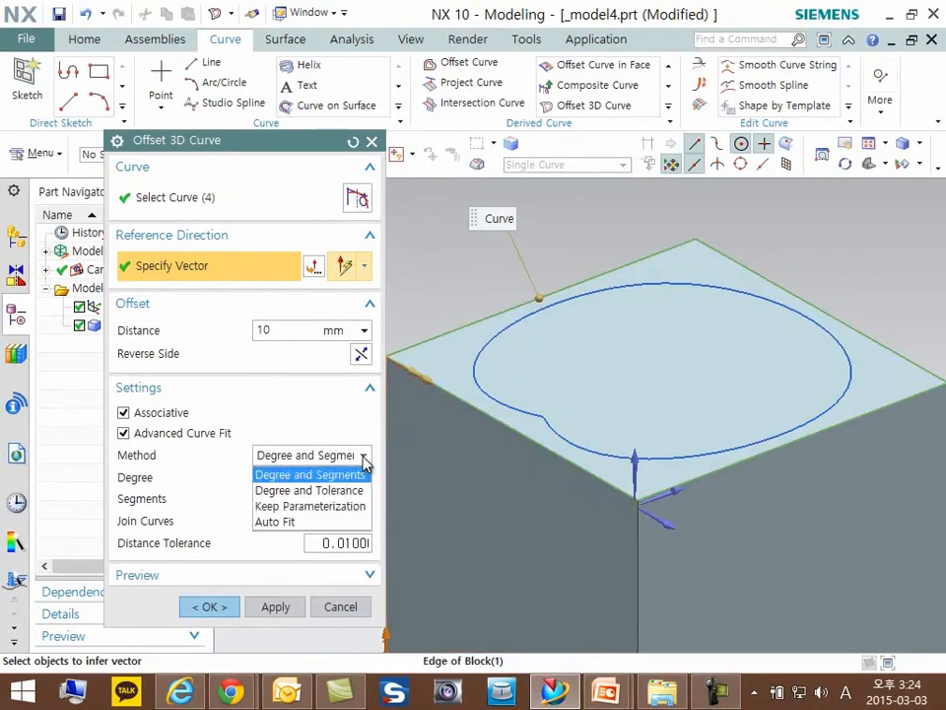
pyautogui.click(317, 490)
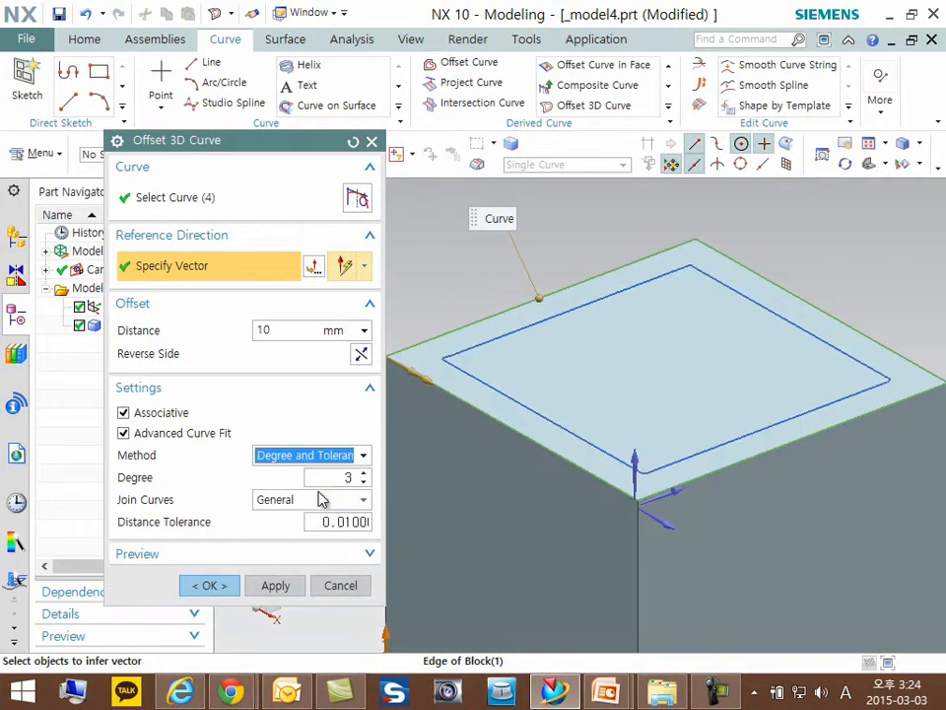
pyautogui.click(364, 473)
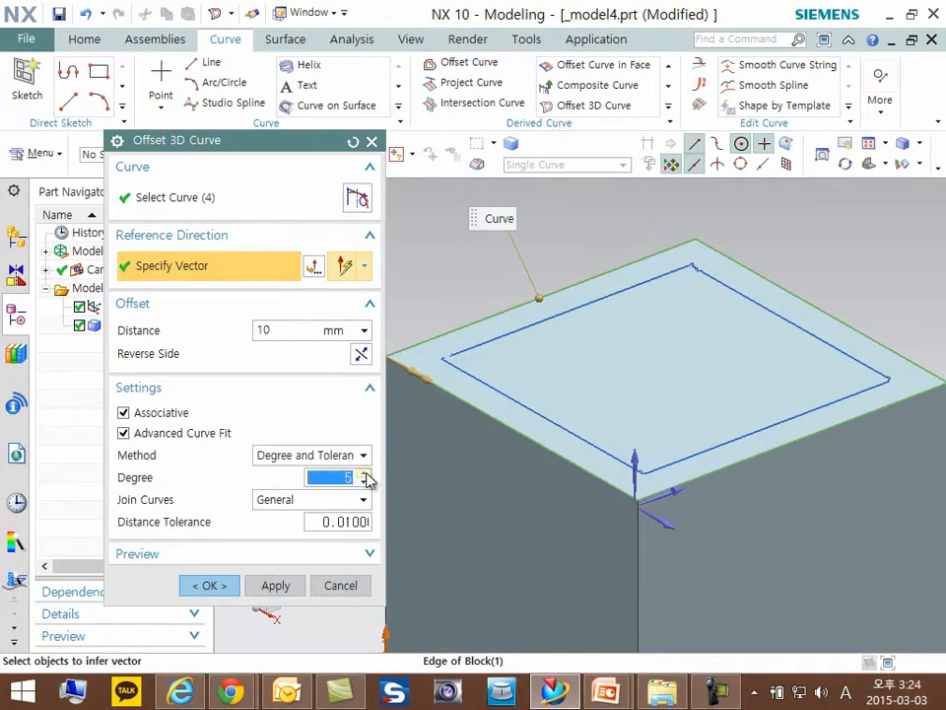
pyautogui.click(365, 474)
pyautogui.click(364, 474)
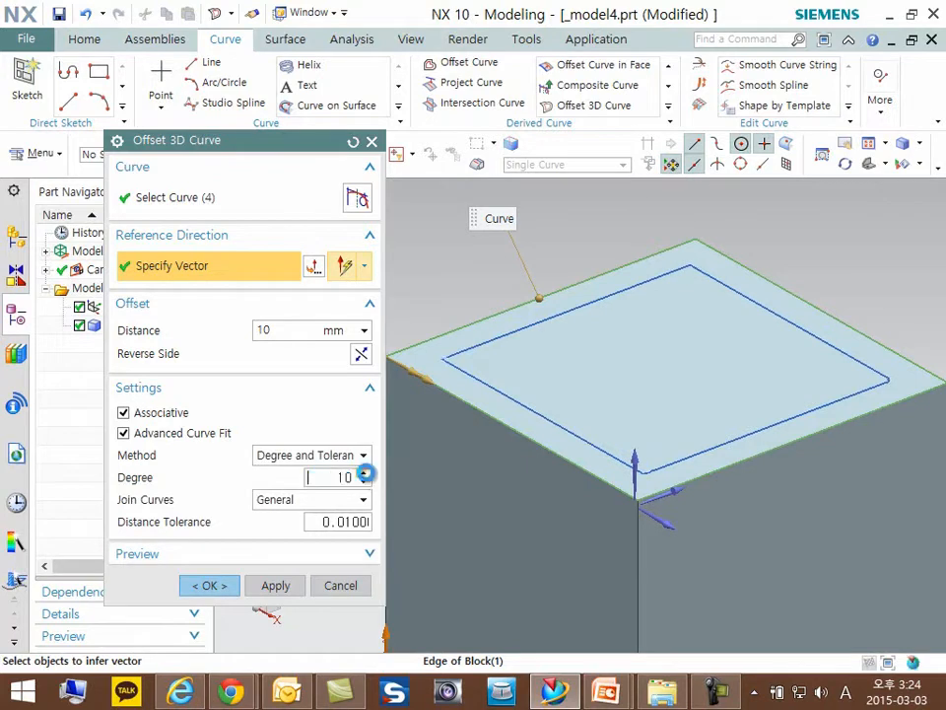
# - Examine the offset curve preview around the corners of the block's upper face
pyautogui.hotkey('ctrl', '1')
pyautogui.click(602, 408)
pyautogui.moveTo(469, 322); pyautogui.dragTo(475, 332)
pyautogui.moveTo(646, 49)
pyautogui.mouseDown()
pyautogui.moveTo(706, 52)
pyautogui.moveTo(578, 69)
pyautogui.mouseUp()
pyautogui.press('Escape')
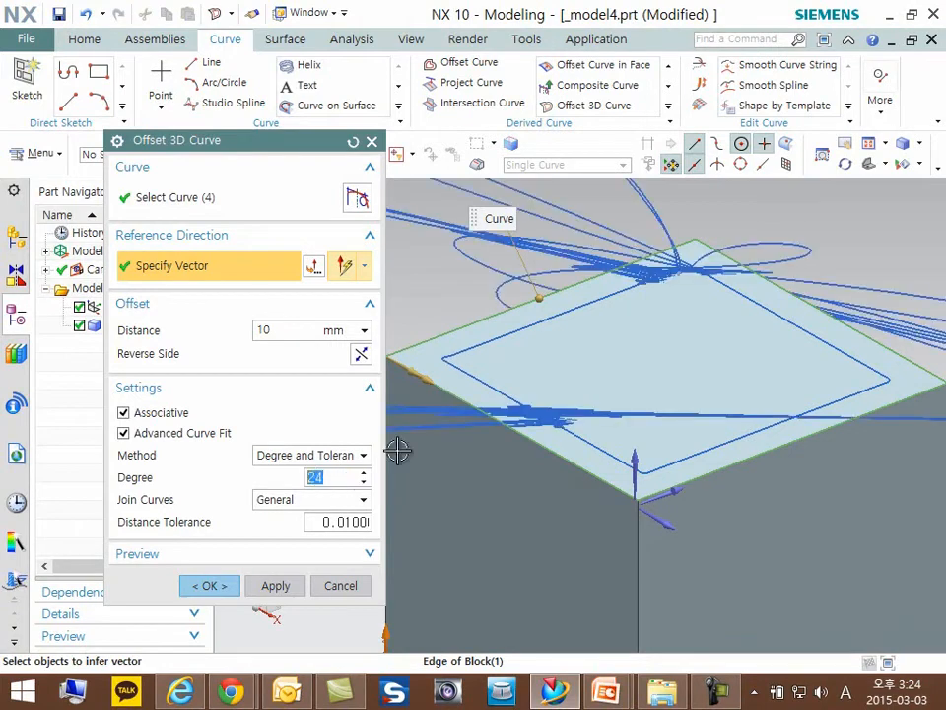
pyautogui.scroll(-3, 621, 329)
pyautogui.scroll(2, 668, 295)
pyautogui.scroll(-1, 666, 297)
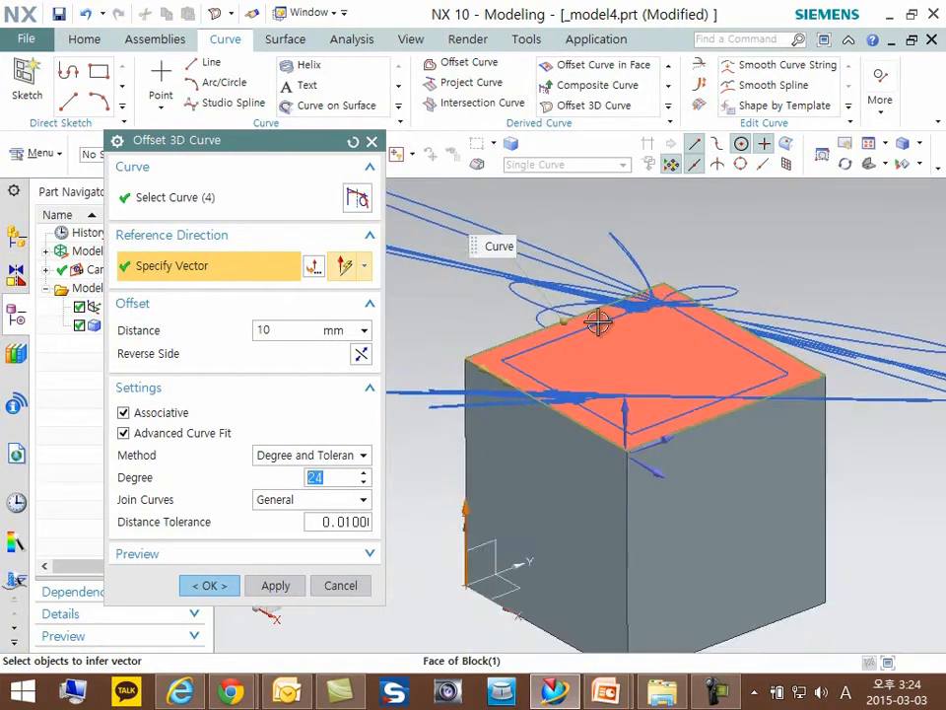
pyautogui.scroll(1, 573, 327)
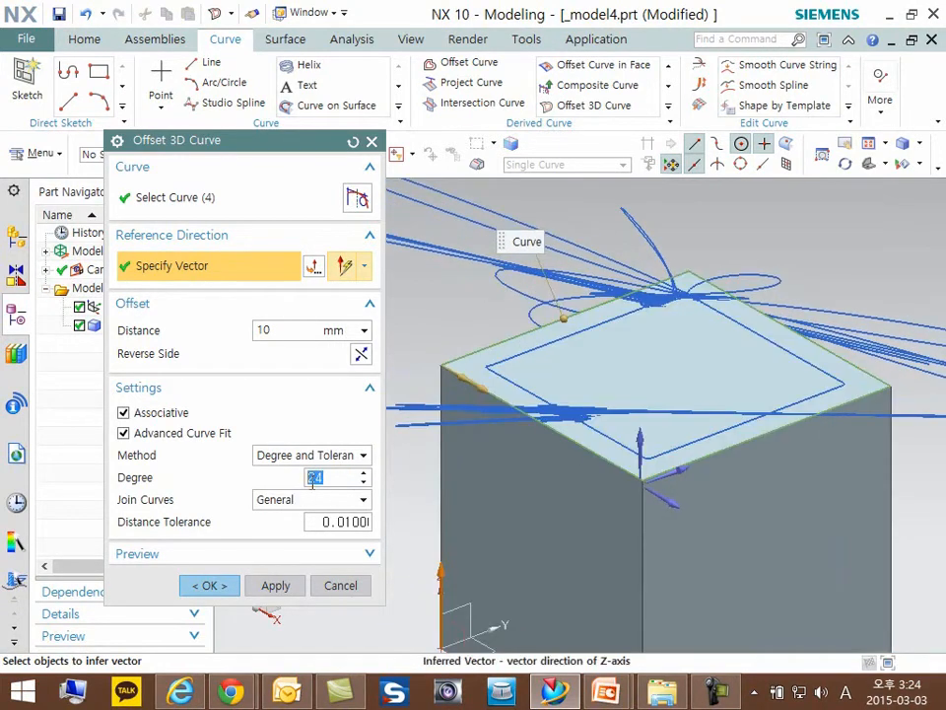
# - Try curve fit degrees of 10, 8 and 3, and switch the curve fit method to Keep Parameterization
pyautogui.press('Return')
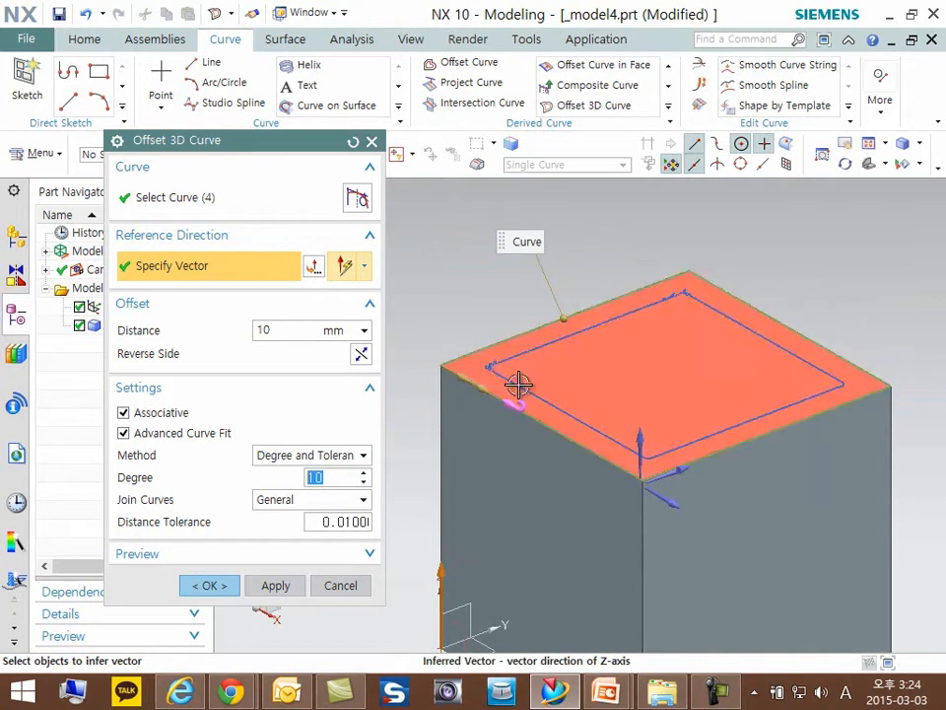
pyautogui.scroll(3, 488, 366)
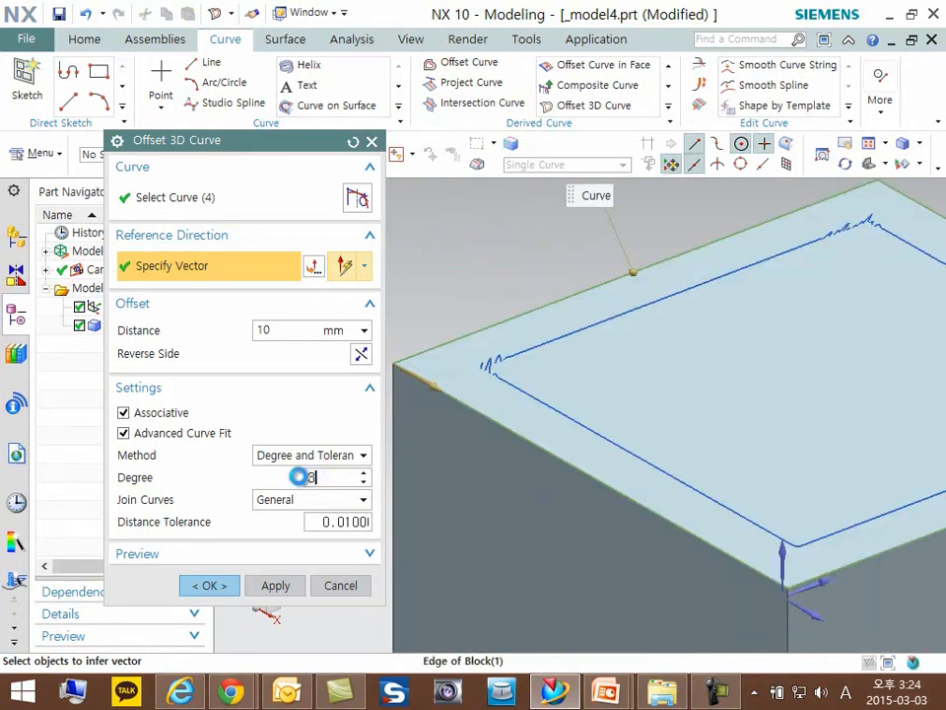
pyautogui.scroll(-2, 591, 312)
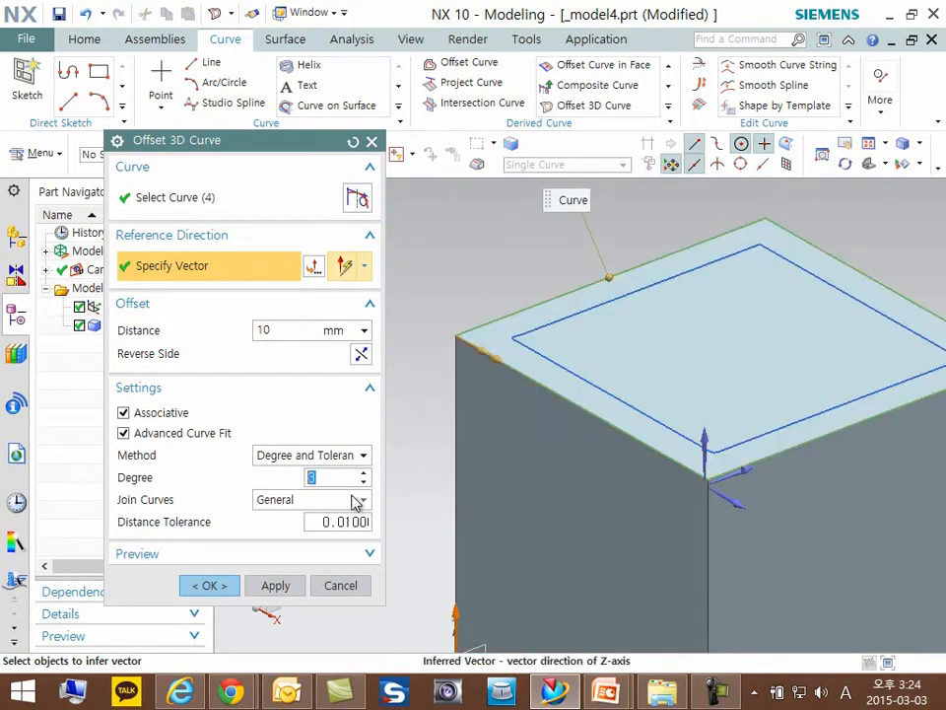
pyautogui.click(311, 459)
pyautogui.click(286, 506)
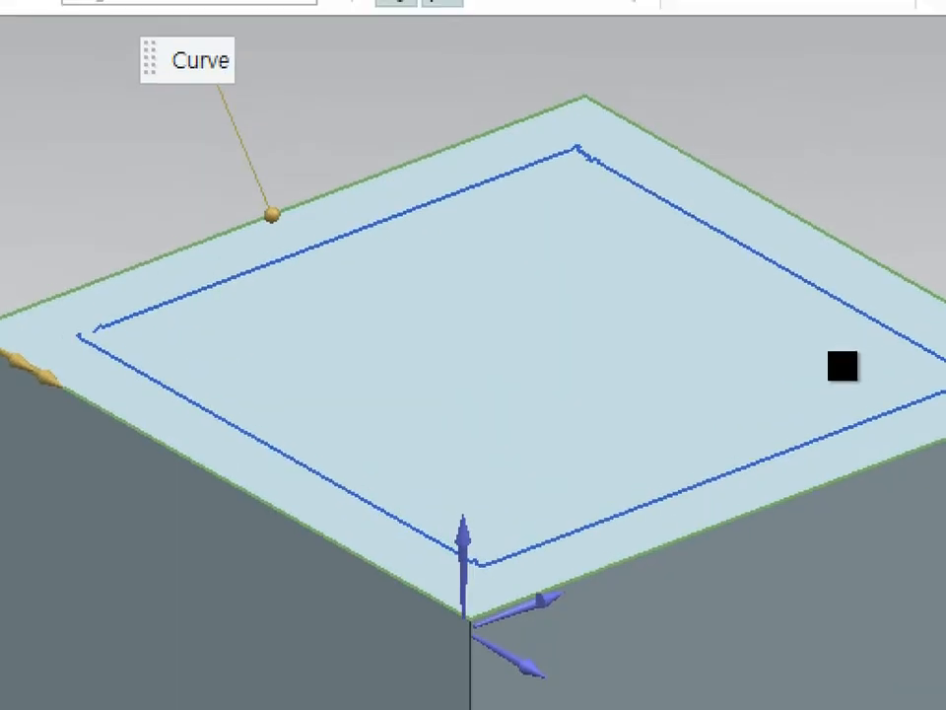
pyautogui.moveTo(589, 90)
pyautogui.mouseDown()
pyautogui.moveTo(671, 89)
pyautogui.moveTo(501, 107)
pyautogui.mouseUp()
pyautogui.moveTo(338, 136); pyautogui.dragTo(138, 225)
pyautogui.moveTo(733, 129); pyautogui.dragTo(907, 197)
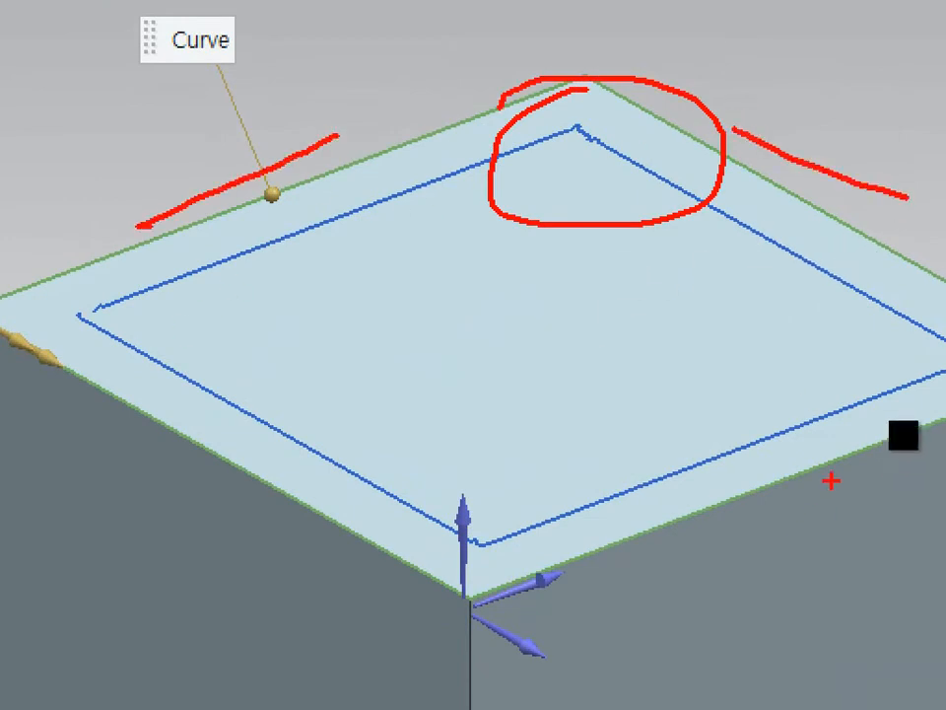
pyautogui.moveTo(821, 468); pyautogui.dragTo(572, 499)
pyautogui.moveTo(87, 389); pyautogui.dragTo(169, 470)
pyautogui.moveTo(189, 428)
pyautogui.mouseDown()
pyautogui.moveTo(248, 404)
pyautogui.moveTo(264, 416)
pyautogui.mouseUp()
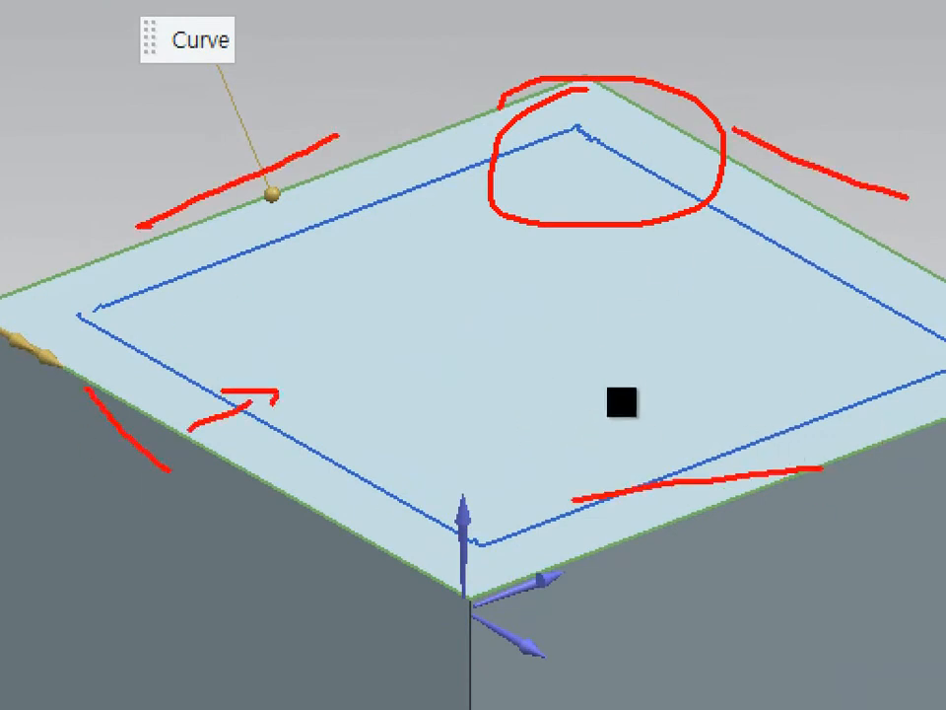
pyautogui.moveTo(98, 335)
pyautogui.mouseDown()
pyautogui.moveTo(95, 296)
pyautogui.moveTo(107, 314)
pyautogui.mouseUp()
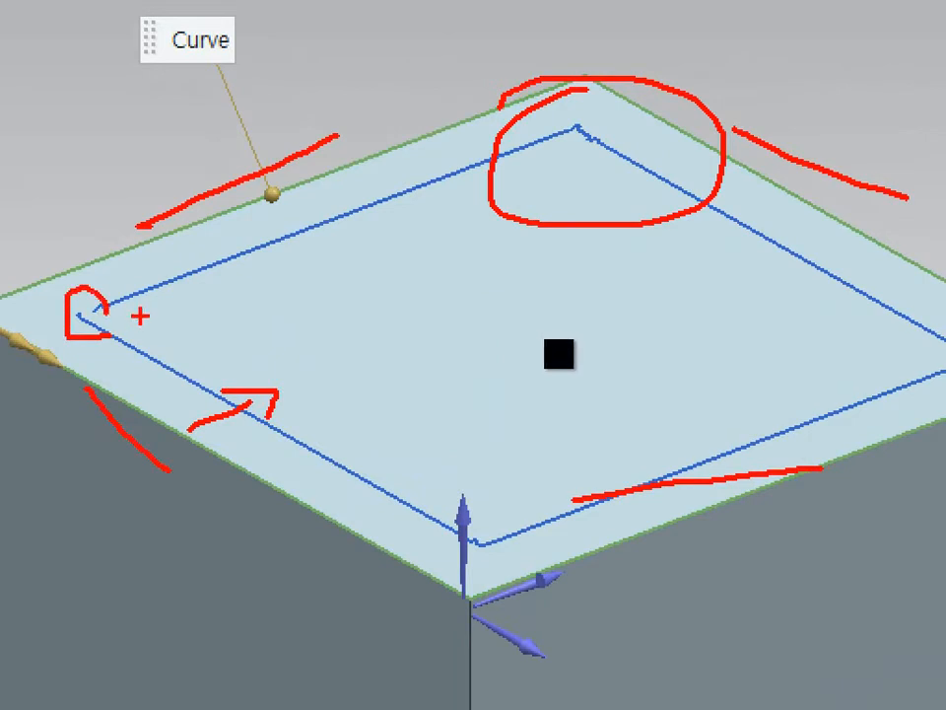
pyautogui.moveTo(568, 105); pyautogui.dragTo(523, 128)
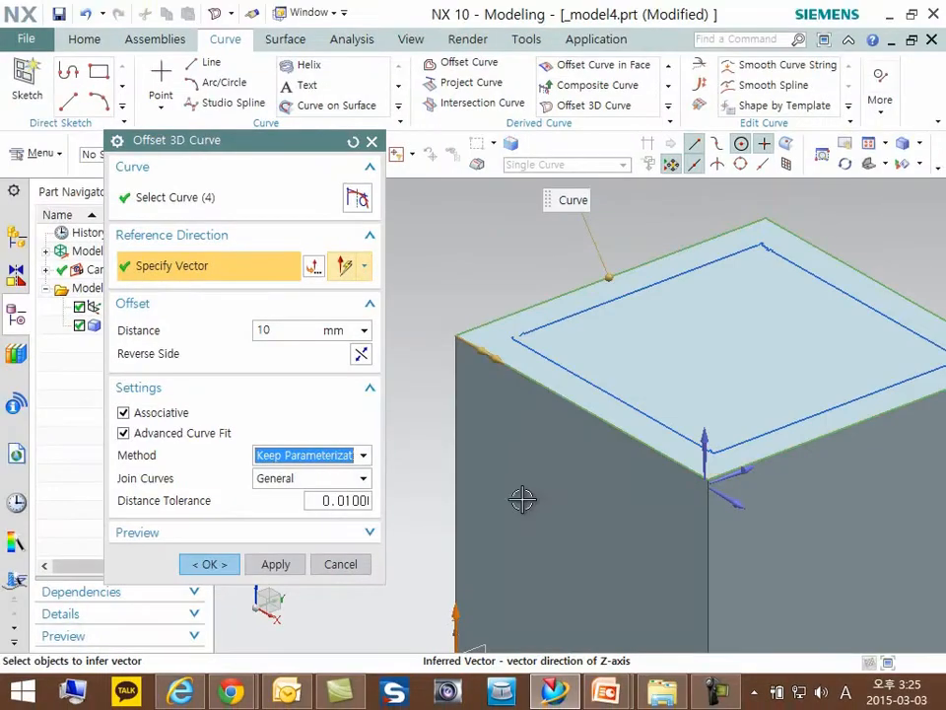
# - Switch the advanced curve fit method to Degree and Segments
pyautogui.click(296, 454)
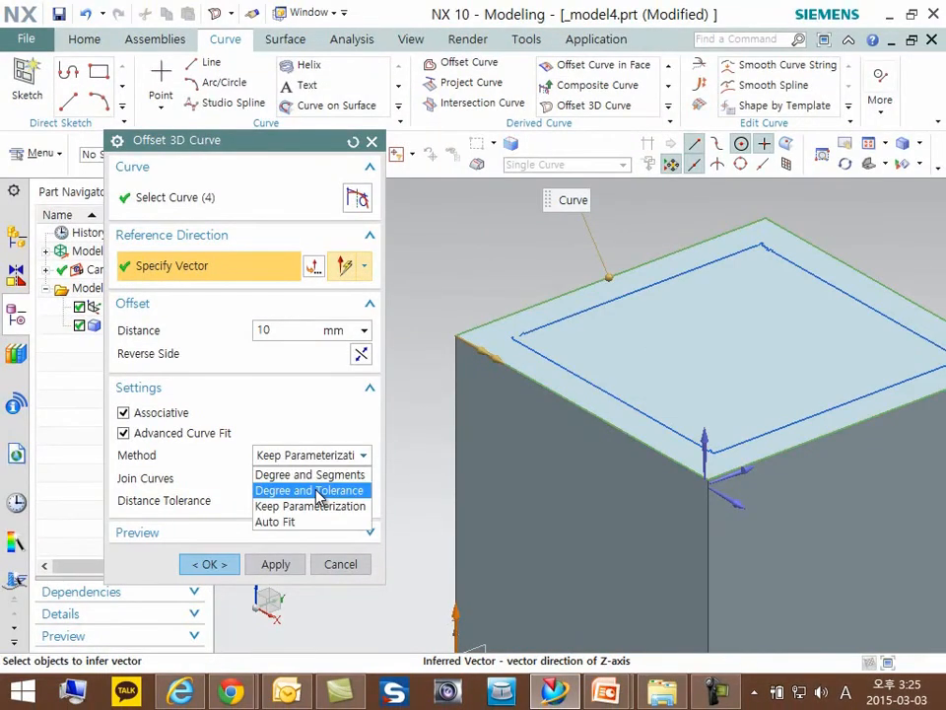
pyautogui.click(318, 475)
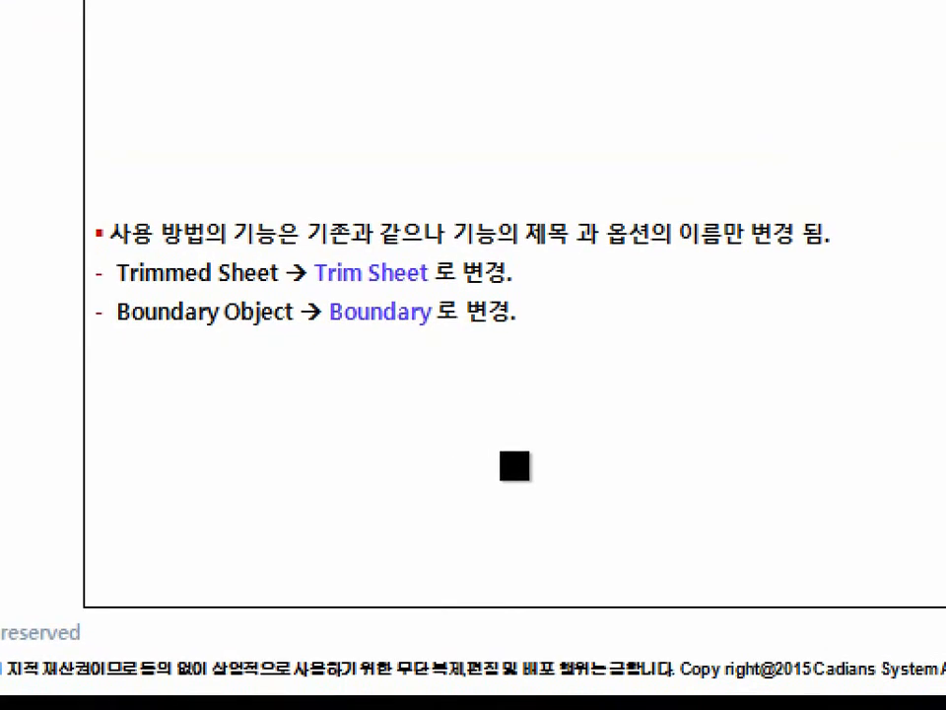
pyautogui.moveTo(104, 286); pyautogui.dragTo(279, 284)
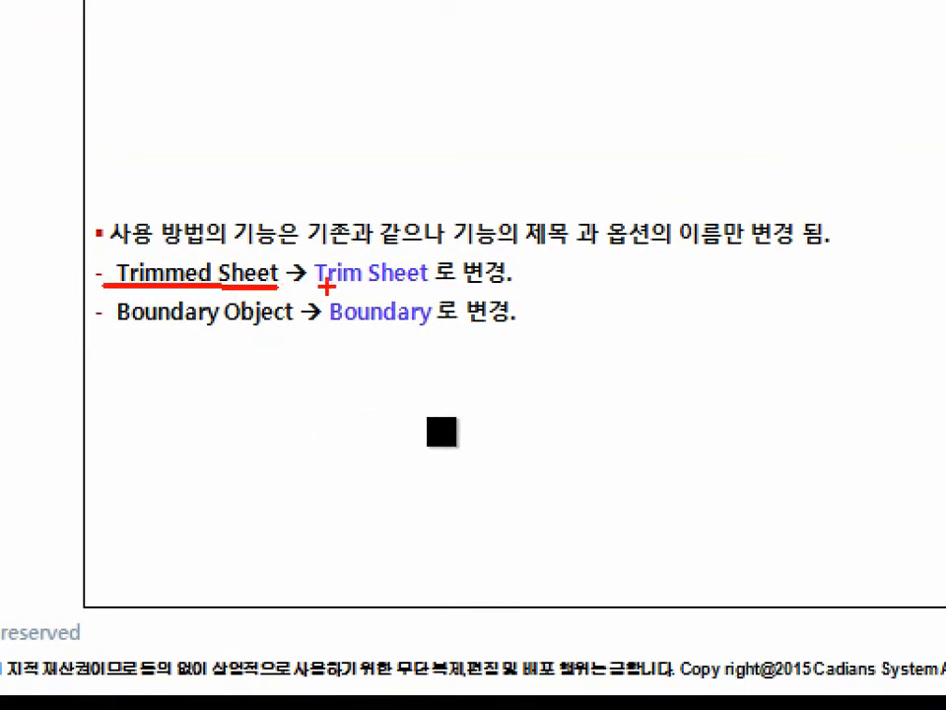
pyautogui.moveTo(319, 286); pyautogui.dragTo(437, 287)
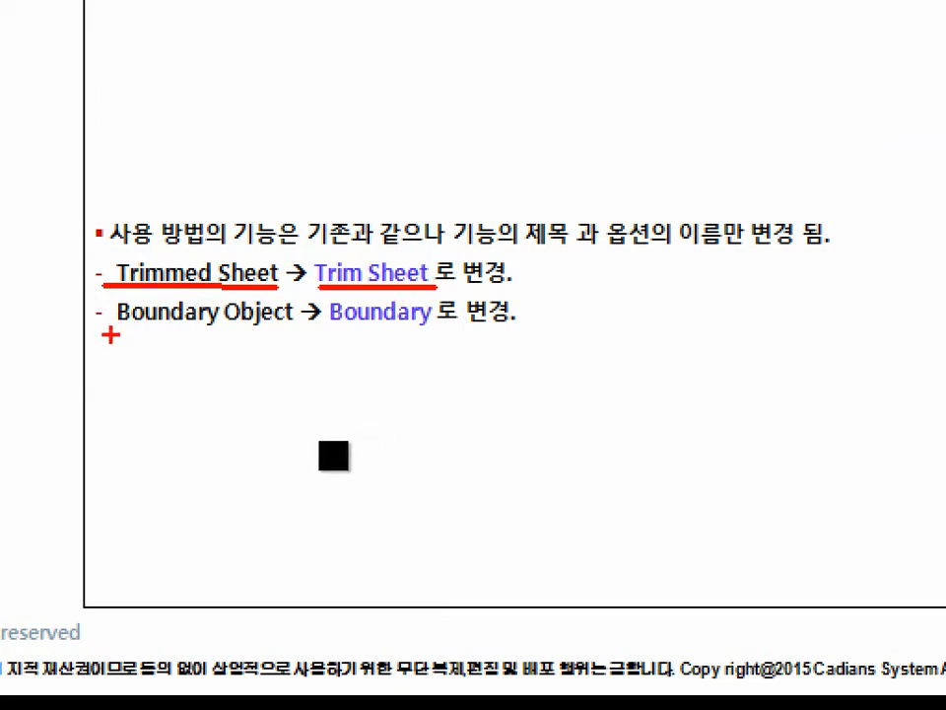
pyautogui.moveTo(107, 333)
pyautogui.mouseDown()
pyautogui.moveTo(298, 326)
pyautogui.moveTo(480, 344)
pyautogui.mouseUp()
pyautogui.press('Escape')
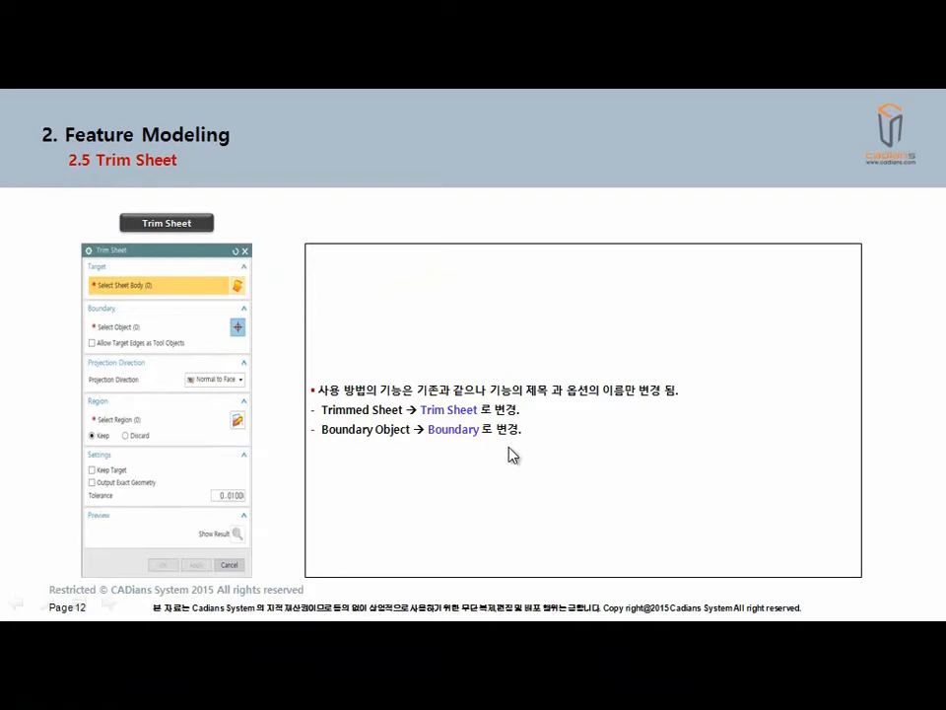
pyautogui.click(508, 447)
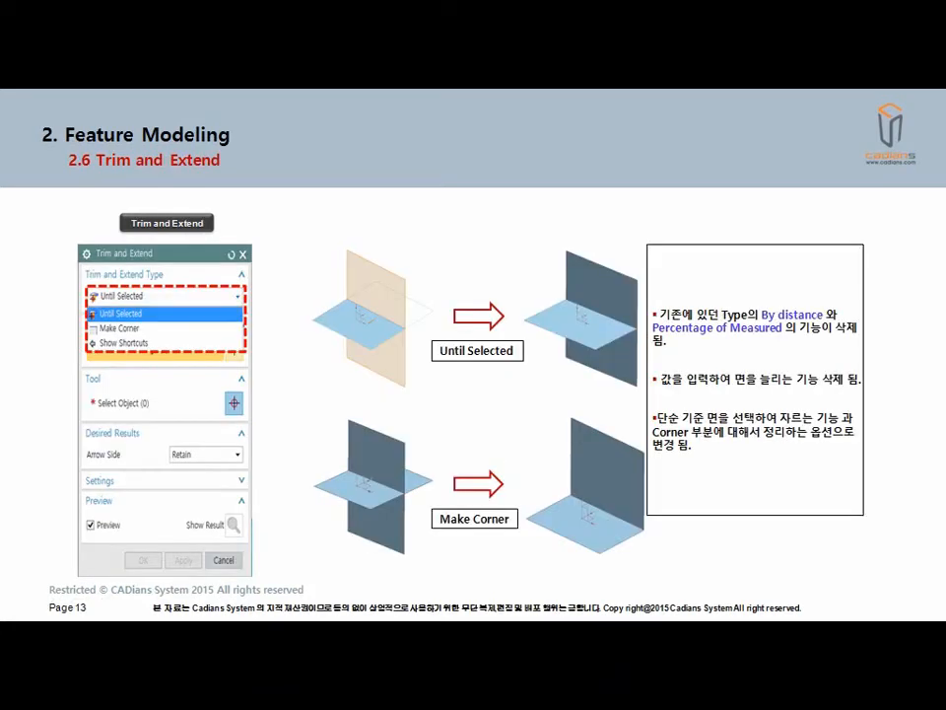
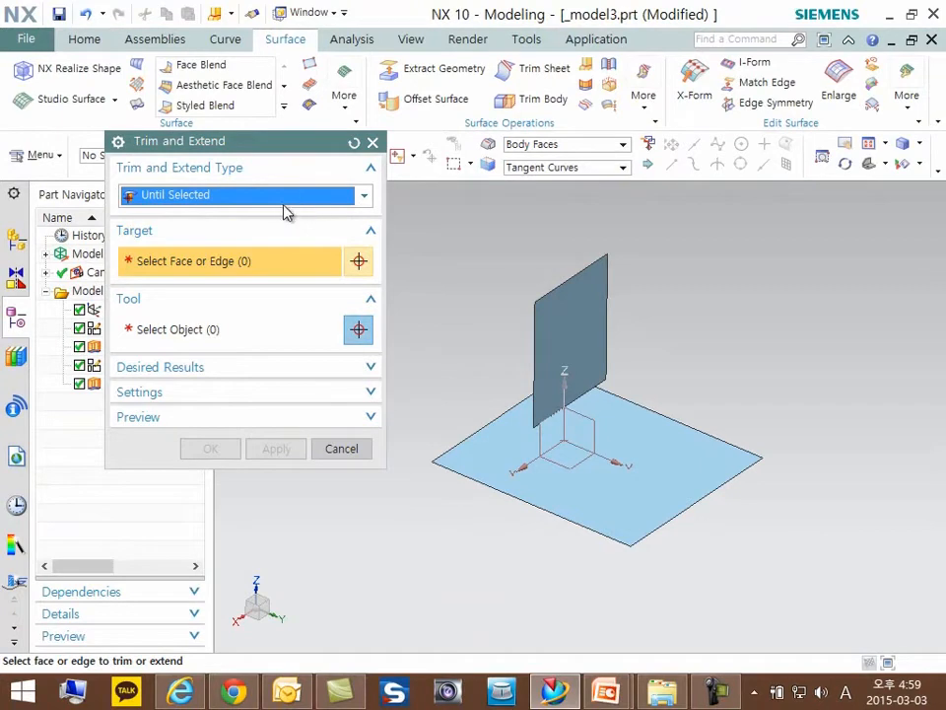
# - Set up an Until Selected trim and extend with the vertical sheet's lower edge as target and the horizontal sheet as tool
pyautogui.scroll(5, 652, 348)
pyautogui.click(639, 340)
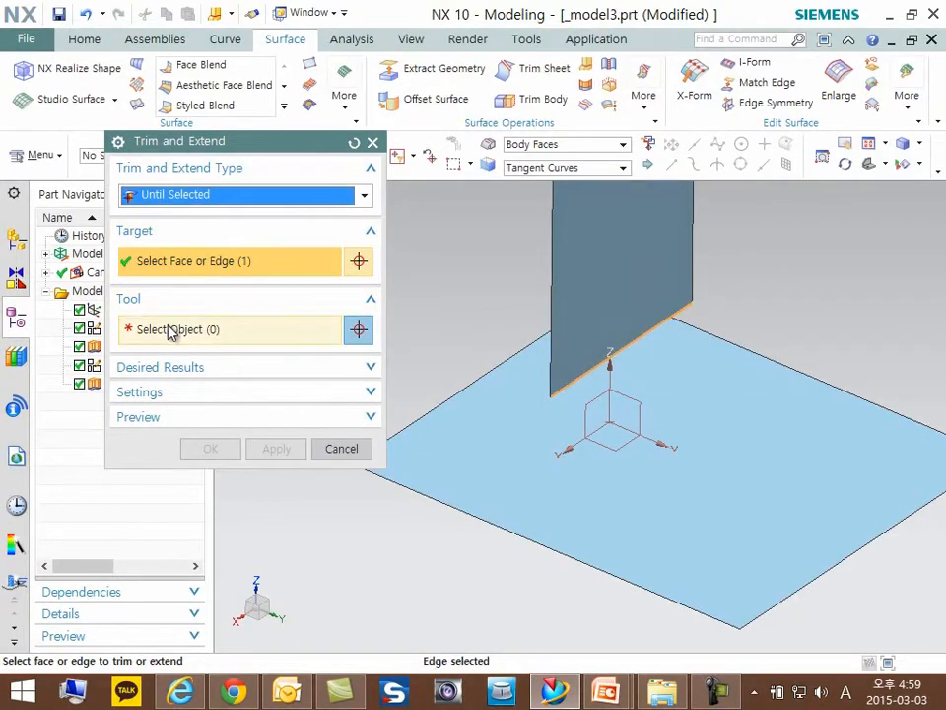
pyautogui.click(193, 330)
pyautogui.scroll(-4, 581, 394)
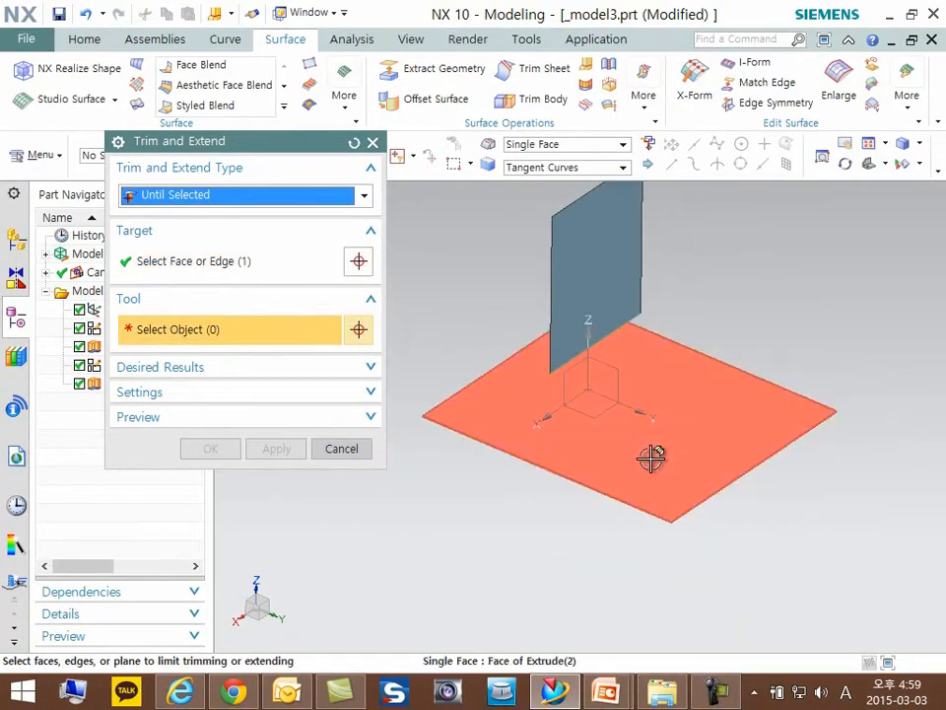
pyautogui.click(655, 443)
pyautogui.moveTo(558, 404); pyautogui.dragTo(560, 394, button='middle')
pyautogui.scroll(4, 562, 395)
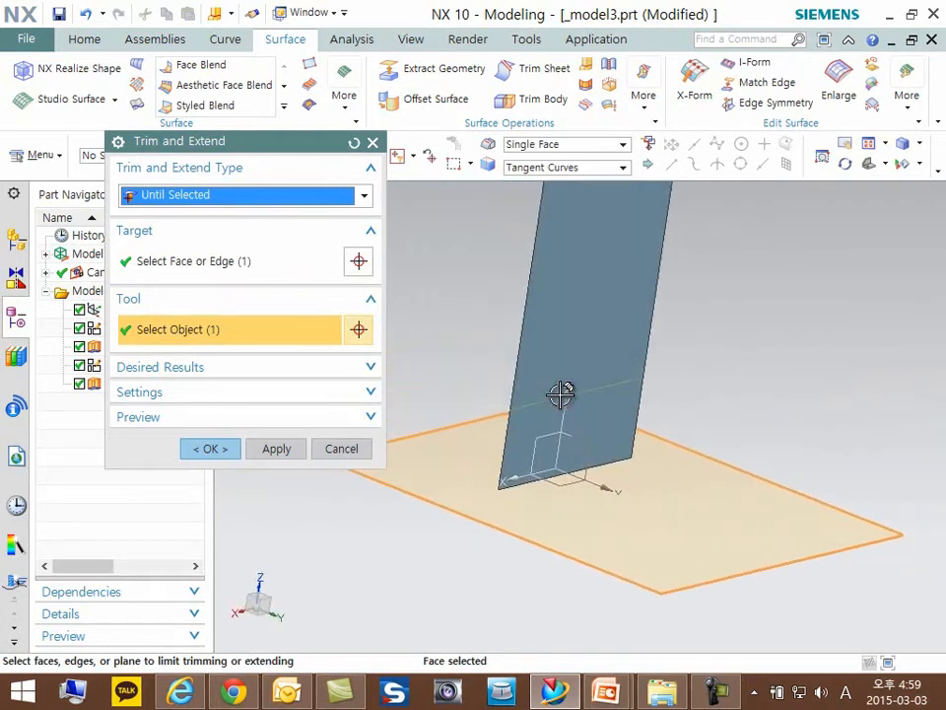
# - Switch the trim and extend type to Make Corner, inspect the preview and create the corner between the two sheets
pyautogui.click(254, 200)
pyautogui.click(202, 236)
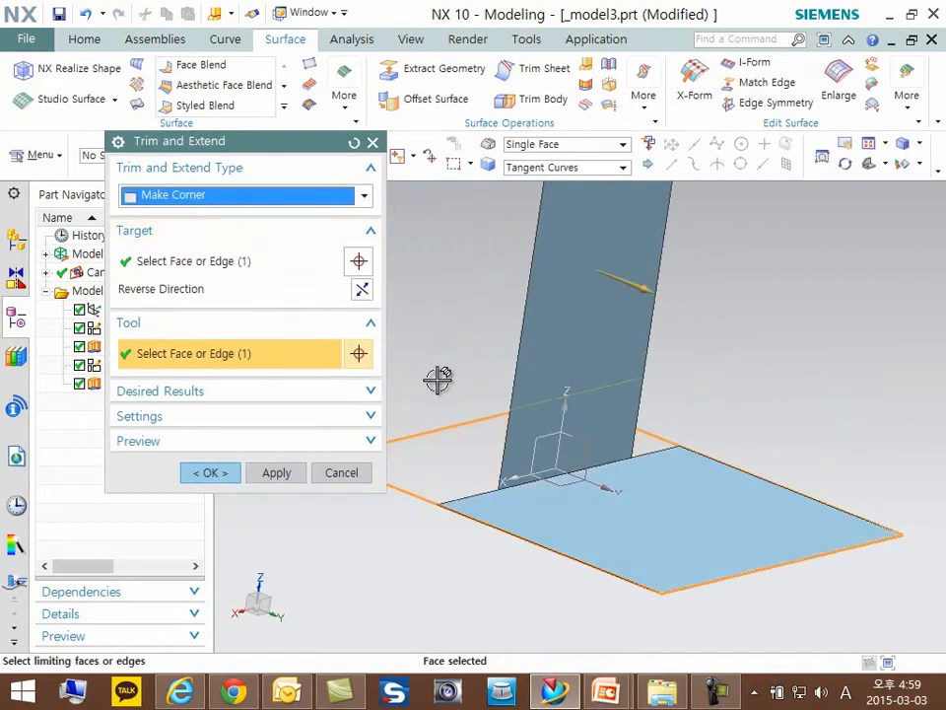
pyautogui.moveTo(688, 392); pyautogui.dragTo(650, 279, button='middle')
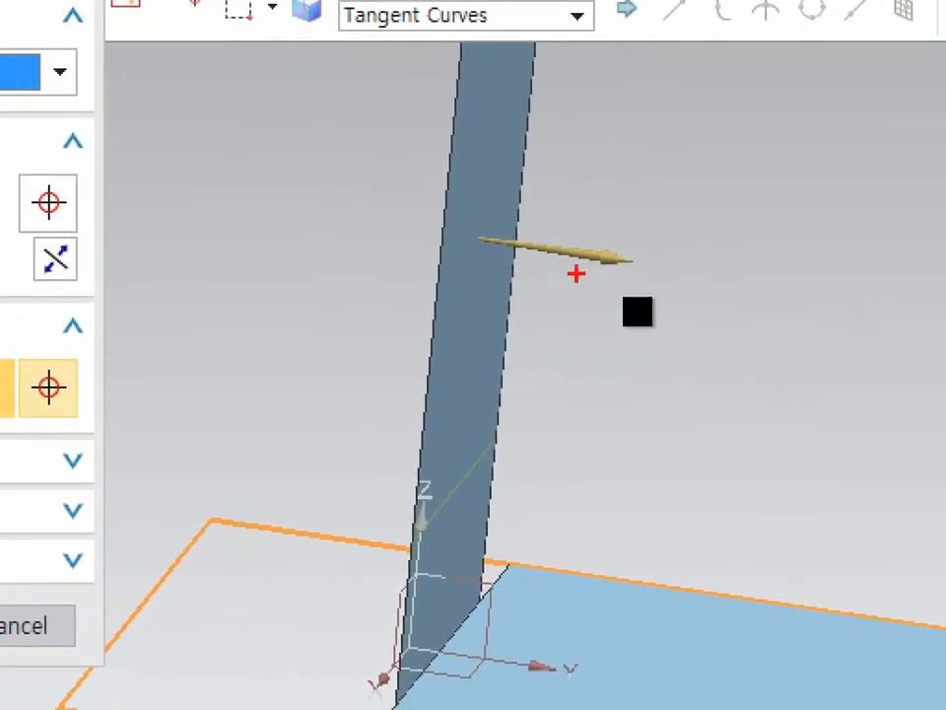
pyautogui.moveTo(559, 190)
pyautogui.mouseDown()
pyautogui.moveTo(630, 281)
pyautogui.moveTo(533, 202)
pyautogui.mouseUp()
pyautogui.moveTo(351, 510); pyautogui.dragTo(213, 473)
pyautogui.moveTo(244, 435)
pyautogui.mouseDown()
pyautogui.moveTo(203, 458)
pyautogui.moveTo(258, 520)
pyautogui.mouseUp()
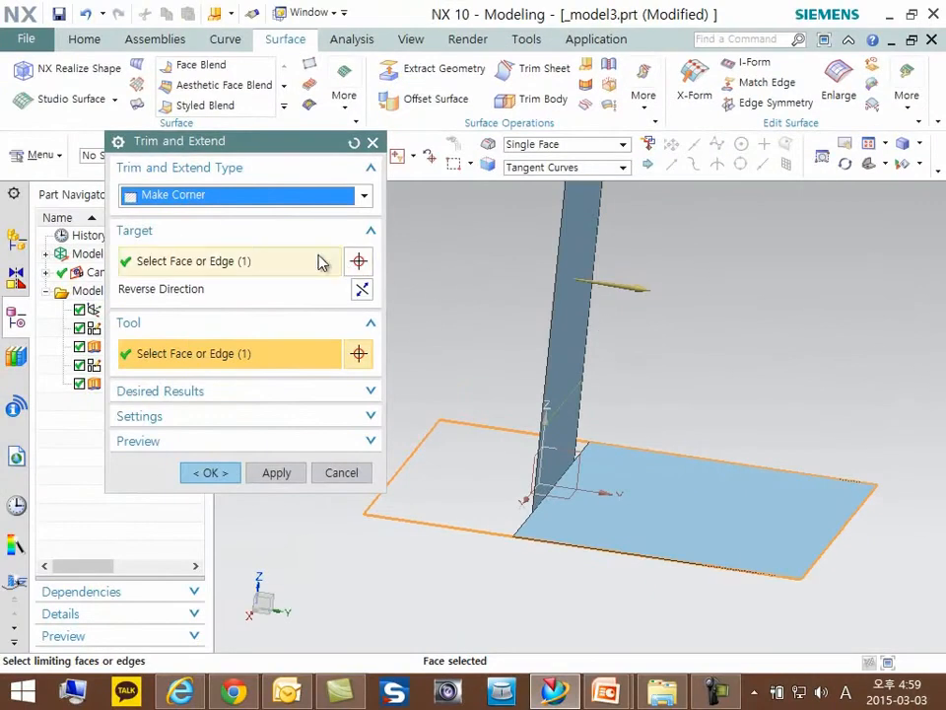
pyautogui.moveTo(690, 400); pyautogui.dragTo(616, 400, button='middle')
pyautogui.moveTo(695, 405); pyautogui.dragTo(699, 423, button='middle')
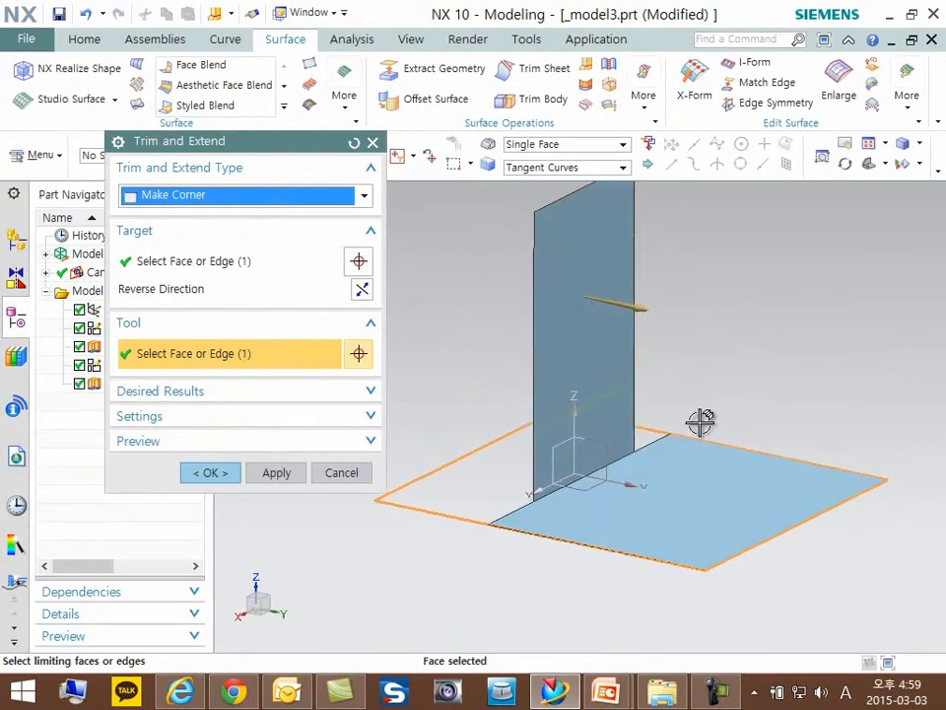
pyautogui.click(210, 473)
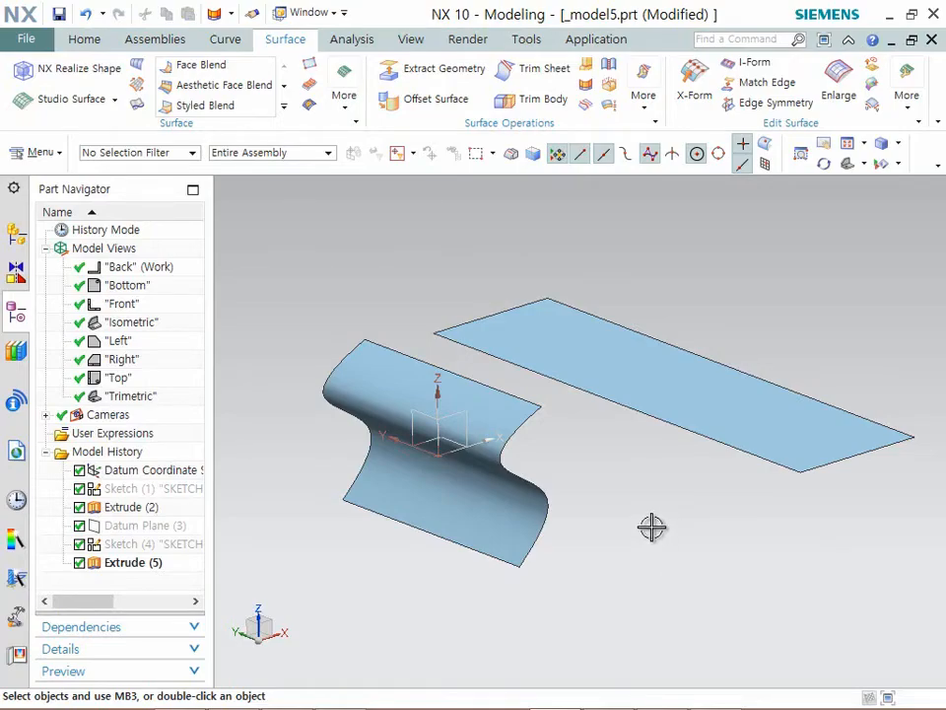
pyautogui.click(629, 400)
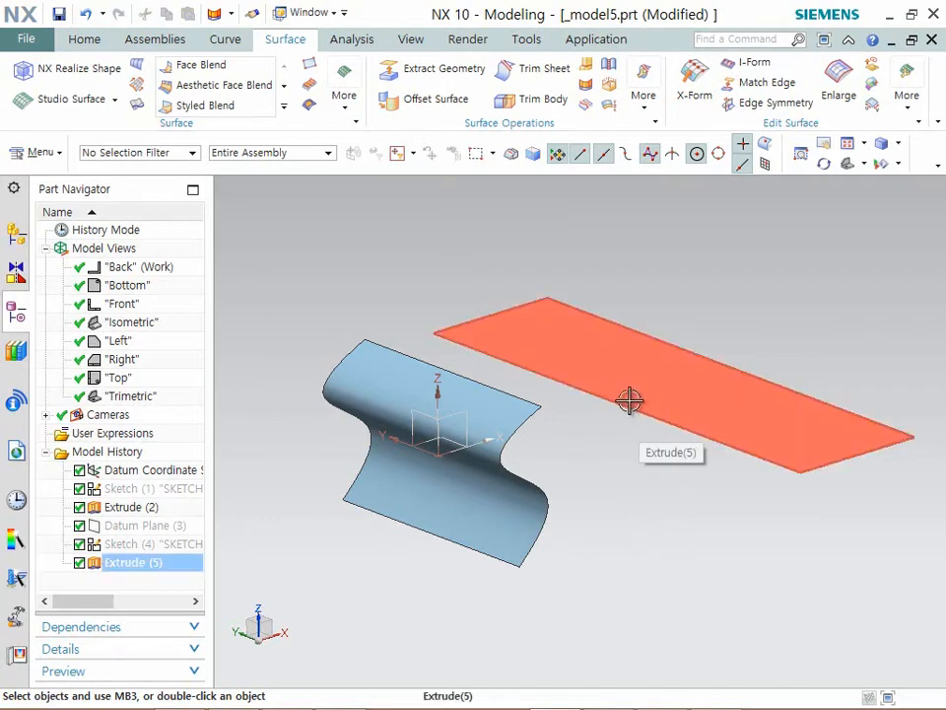
pyautogui.hotkey('ctrl', '1')
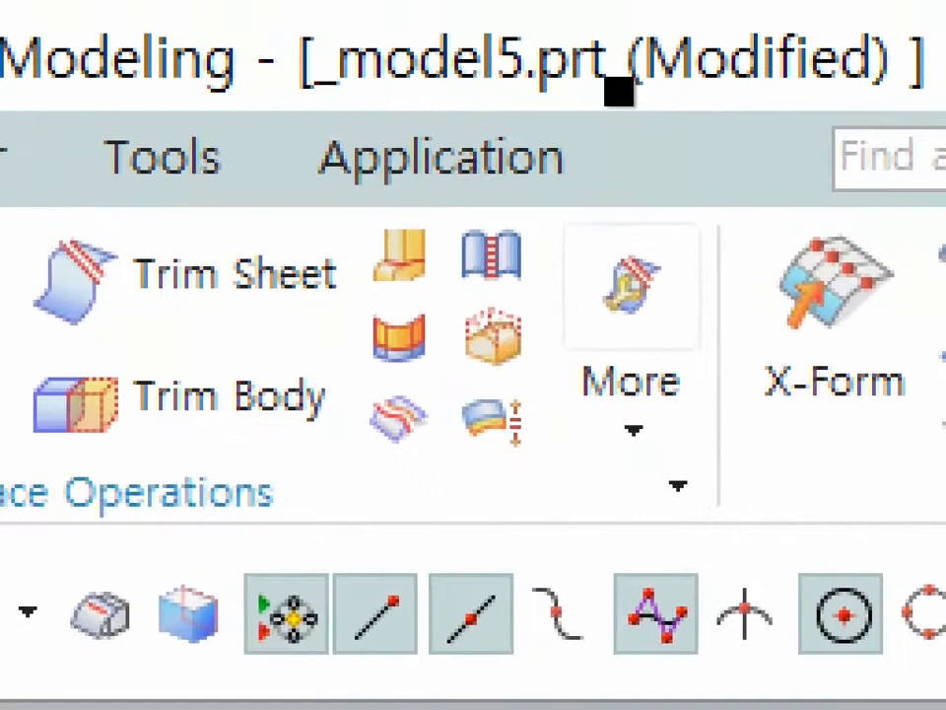
pyautogui.click(600, 96)
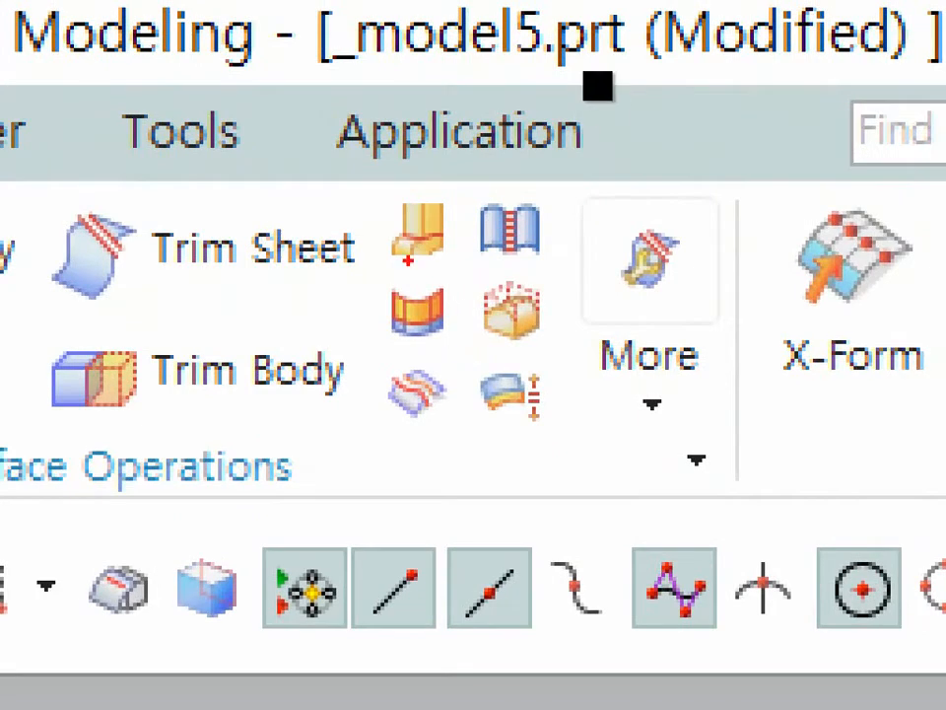
pyautogui.scroll(1, 582, 73)
pyautogui.moveTo(278, 202)
pyautogui.mouseDown()
pyautogui.moveTo(467, 196)
pyautogui.moveTo(469, 307)
pyautogui.moveTo(285, 357)
pyautogui.moveTo(278, 199)
pyautogui.mouseUp()
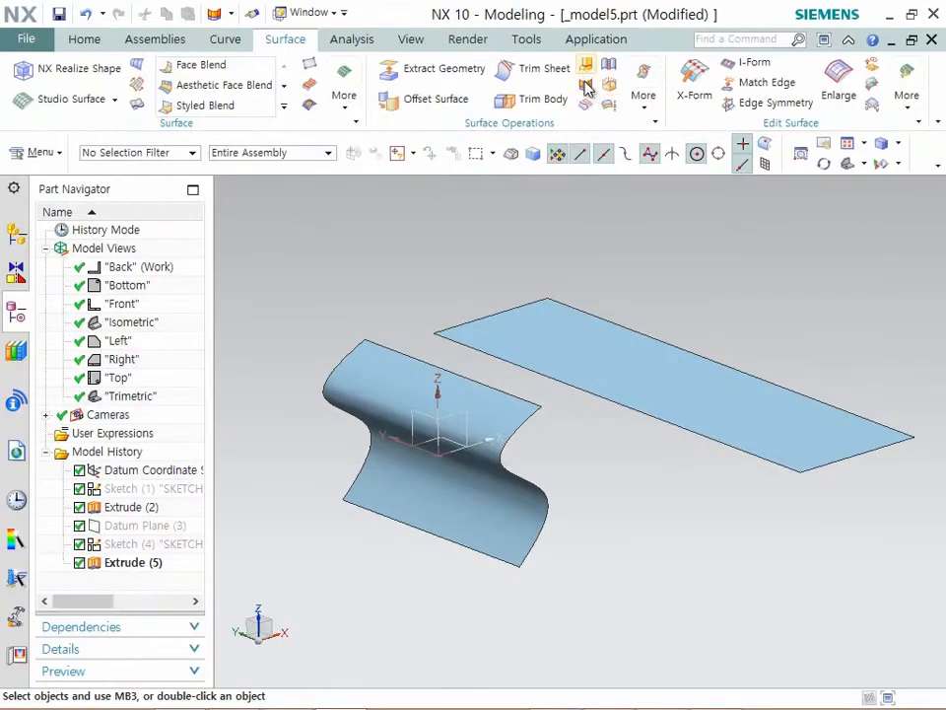
# - Start Extend Sheet and use Offset as its limit
pyautogui.click(584, 86)
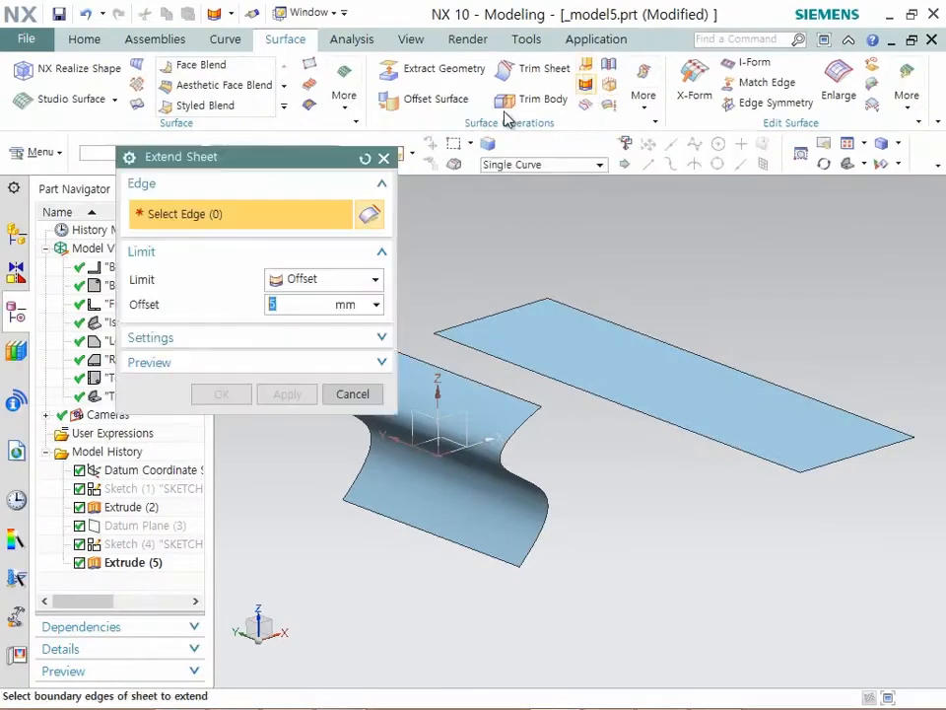
pyautogui.moveTo(318, 165); pyautogui.dragTo(335, 188)
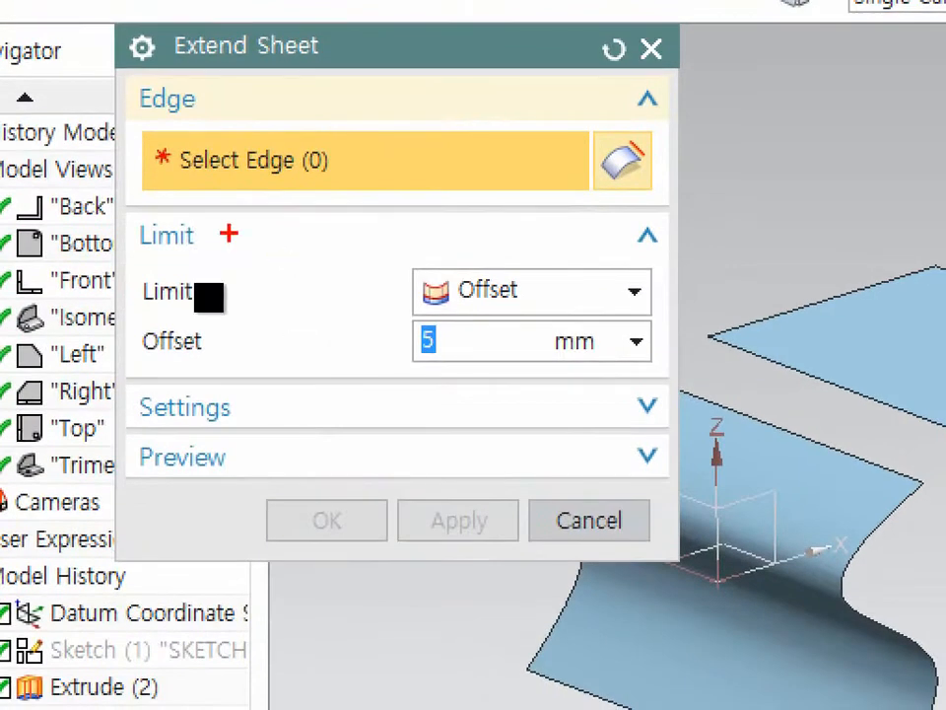
pyautogui.moveTo(142, 313)
pyautogui.mouseDown()
pyautogui.moveTo(661, 337)
pyautogui.moveTo(606, 254)
pyautogui.moveTo(379, 318)
pyautogui.mouseUp()
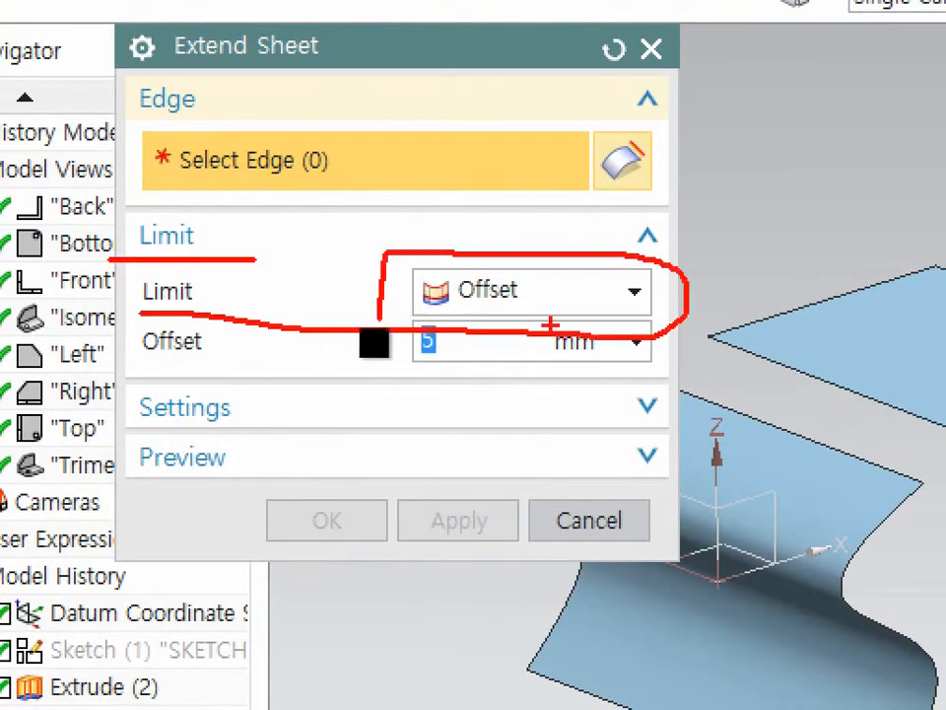
pyautogui.moveTo(625, 258); pyautogui.dragTo(625, 333)
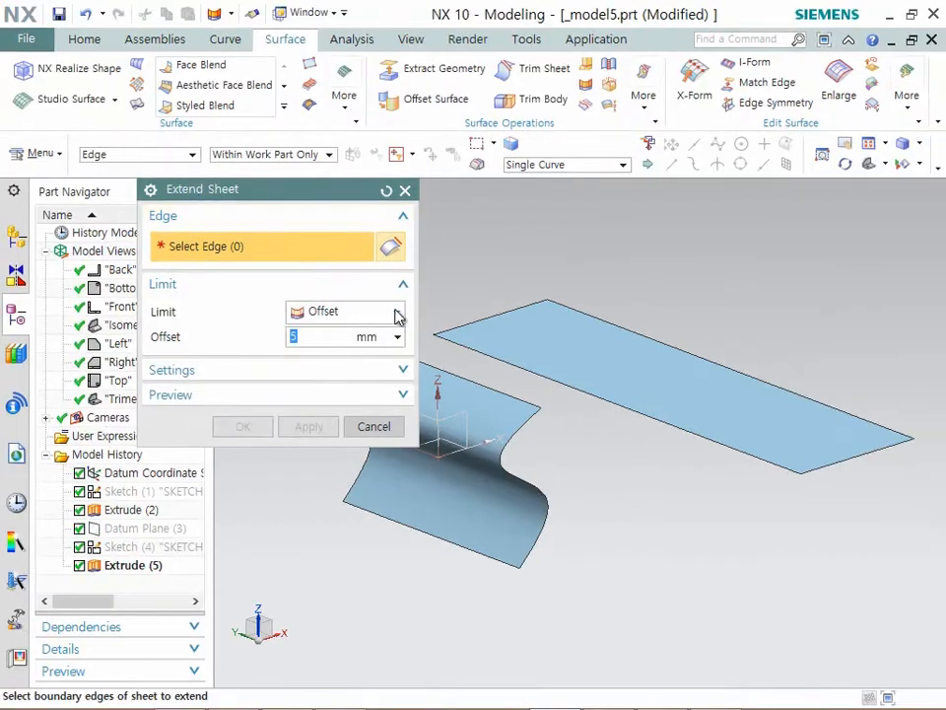
pyautogui.click(398, 313)
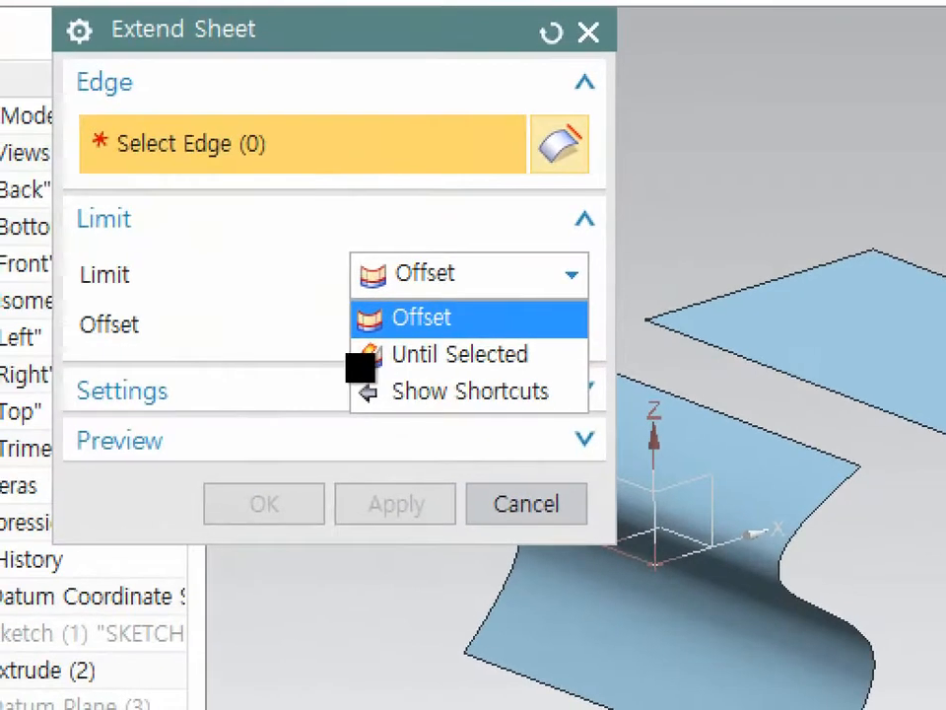
pyautogui.moveTo(363, 294)
pyautogui.mouseDown()
pyautogui.moveTo(509, 292)
pyautogui.moveTo(556, 356)
pyautogui.moveTo(358, 363)
pyautogui.moveTo(353, 296)
pyautogui.mouseUp()
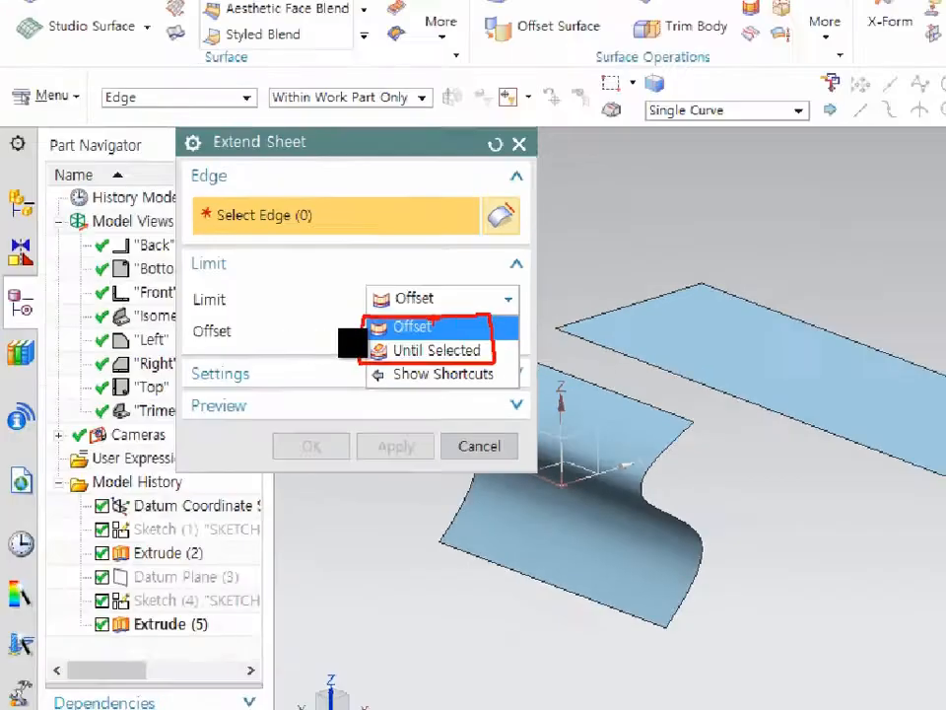
pyautogui.click(434, 310)
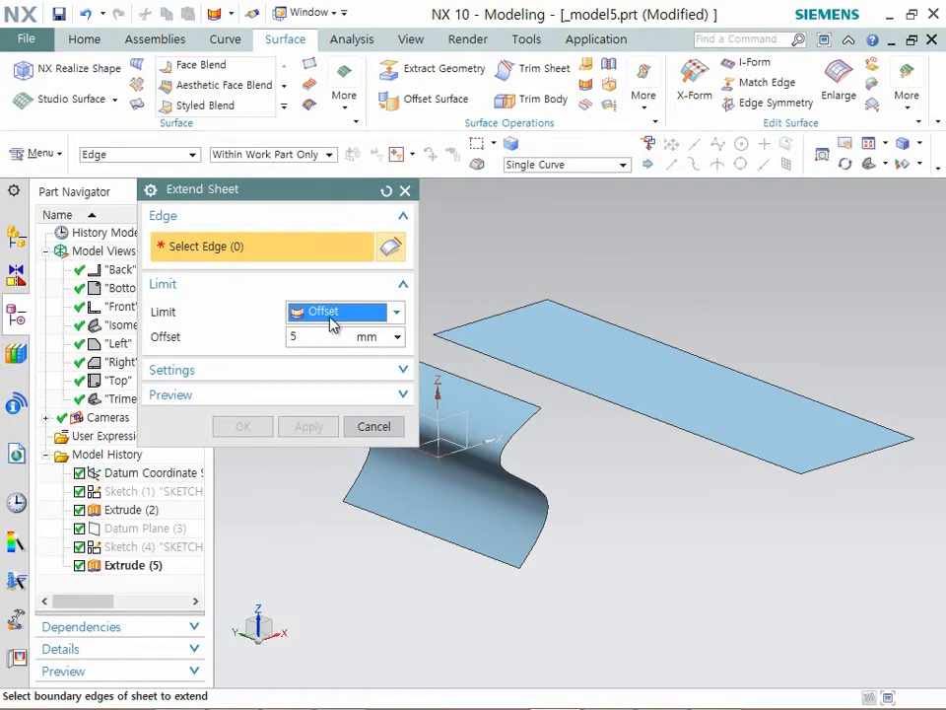
# - Try extending the upper straight edge of the curved sheet by an 80 mm offset
pyautogui.scroll(2, 469, 390)
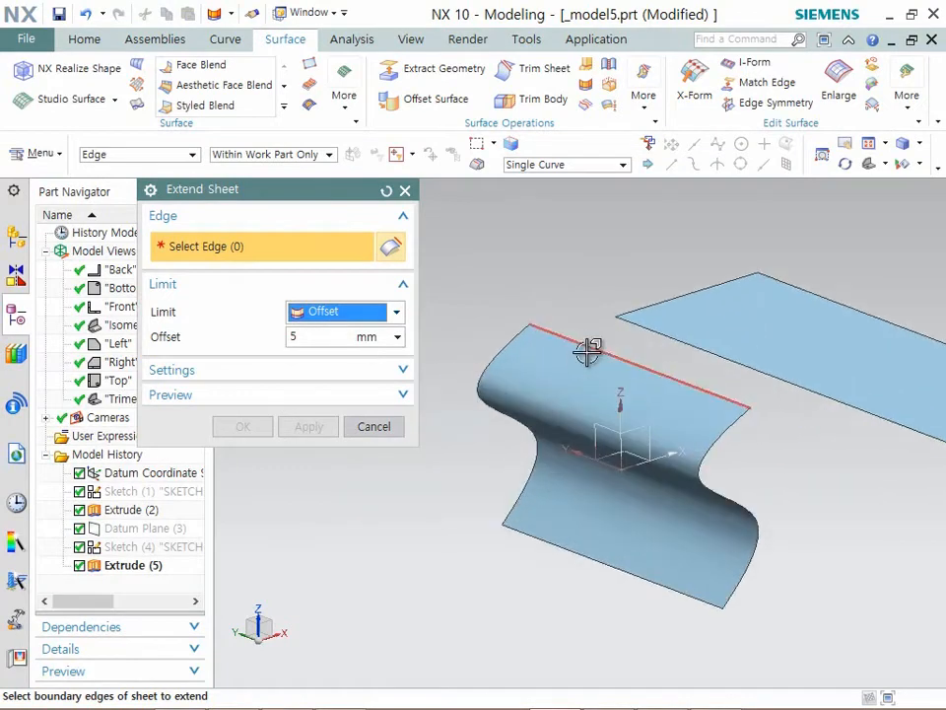
pyautogui.click(588, 352)
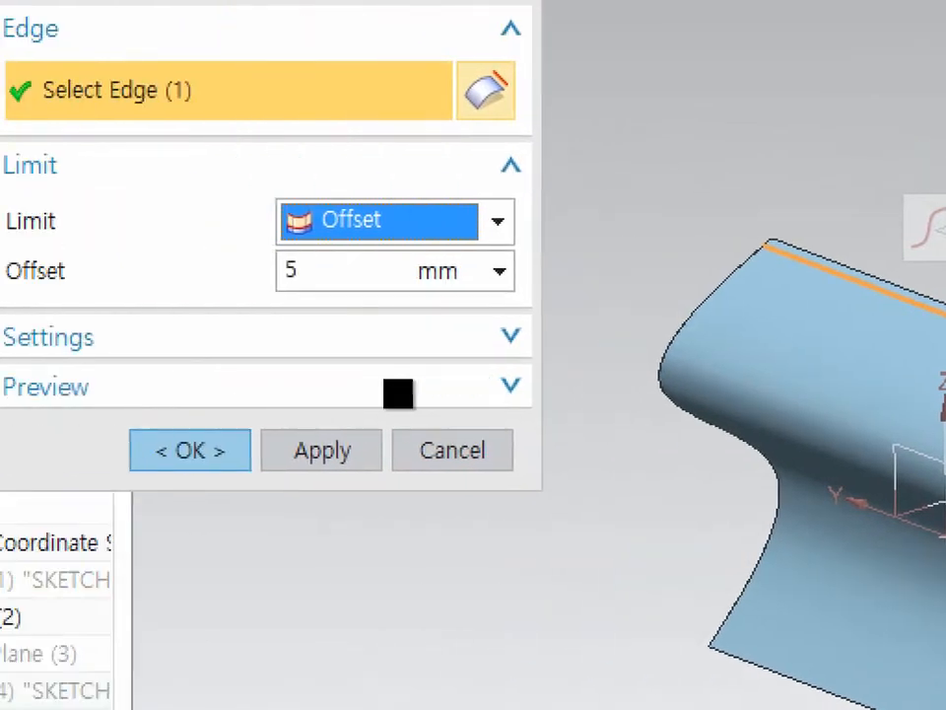
pyautogui.click(473, 355)
pyautogui.moveTo(112, 284)
pyautogui.mouseDown()
pyautogui.moveTo(401, 296)
pyautogui.moveTo(416, 258)
pyautogui.moveTo(365, 286)
pyautogui.mouseUp()
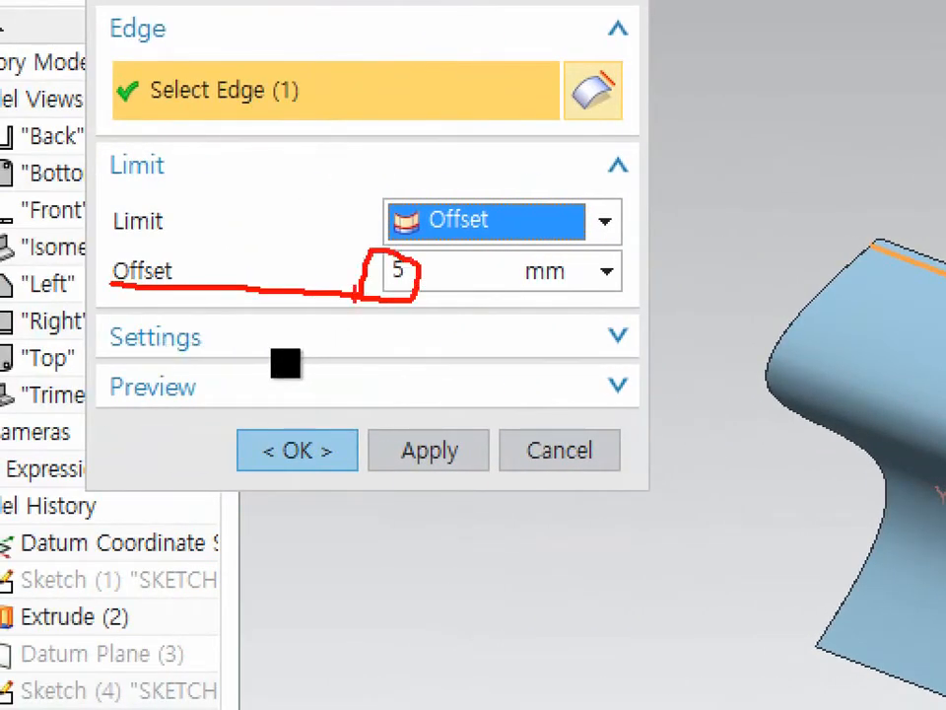
pyautogui.press('Escape')
pyautogui.click(652, 360)
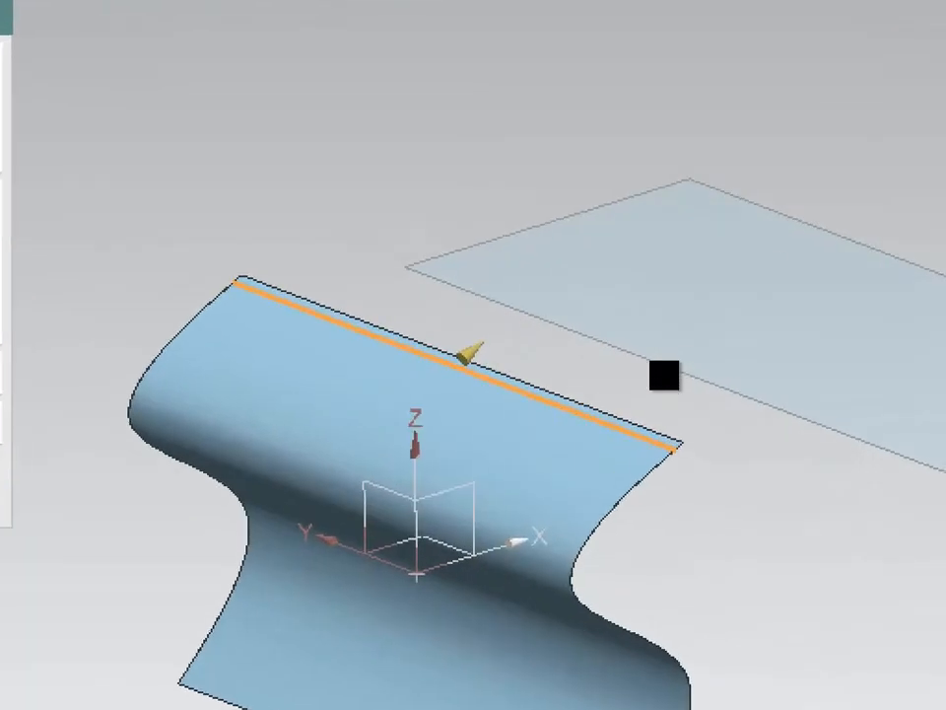
pyautogui.moveTo(634, 345)
pyautogui.mouseDown()
pyautogui.moveTo(653, 357)
pyautogui.moveTo(685, 340)
pyautogui.moveTo(663, 332)
pyautogui.mouseUp()
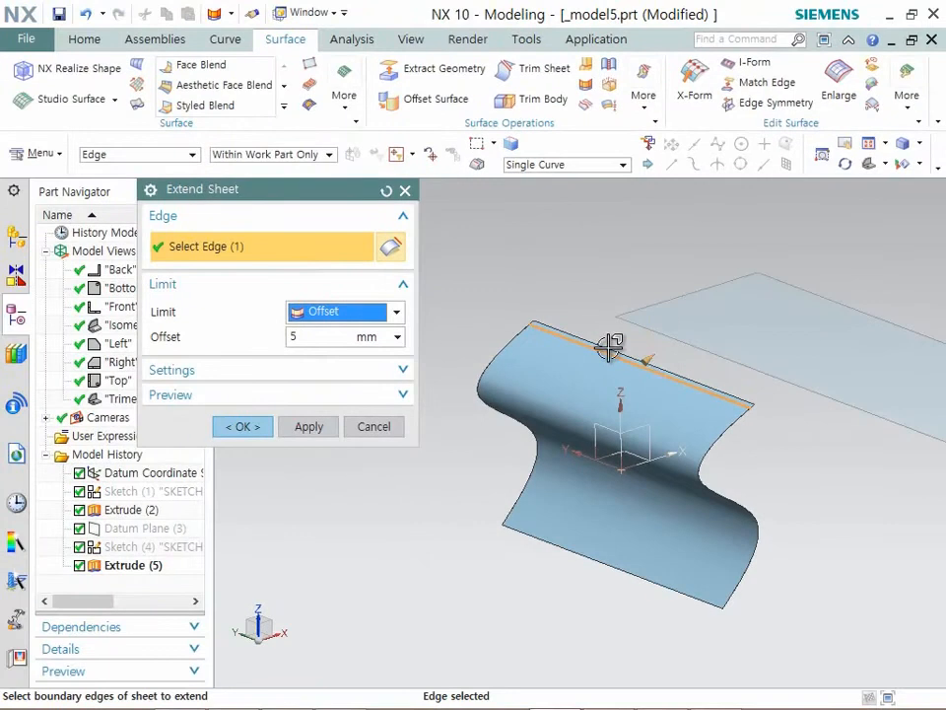
pyautogui.moveTo(658, 359); pyautogui.dragTo(714, 296)
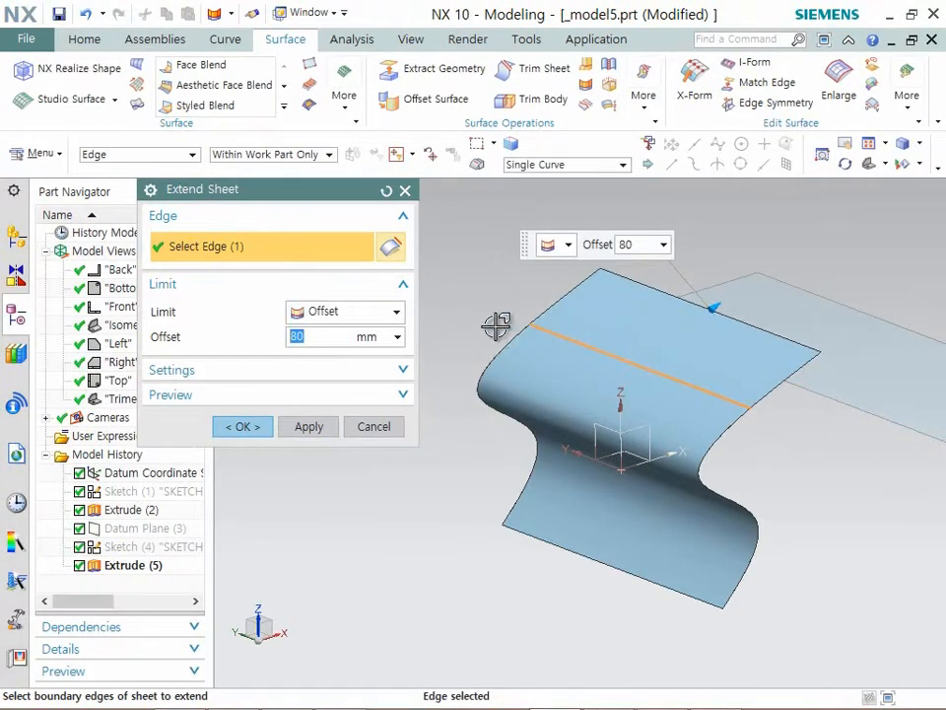
# - Add the curved sheet's other three boundary edges to the offset extension, inspect it, and deselect all four edges
pyautogui.scroll(-2, 500, 331)
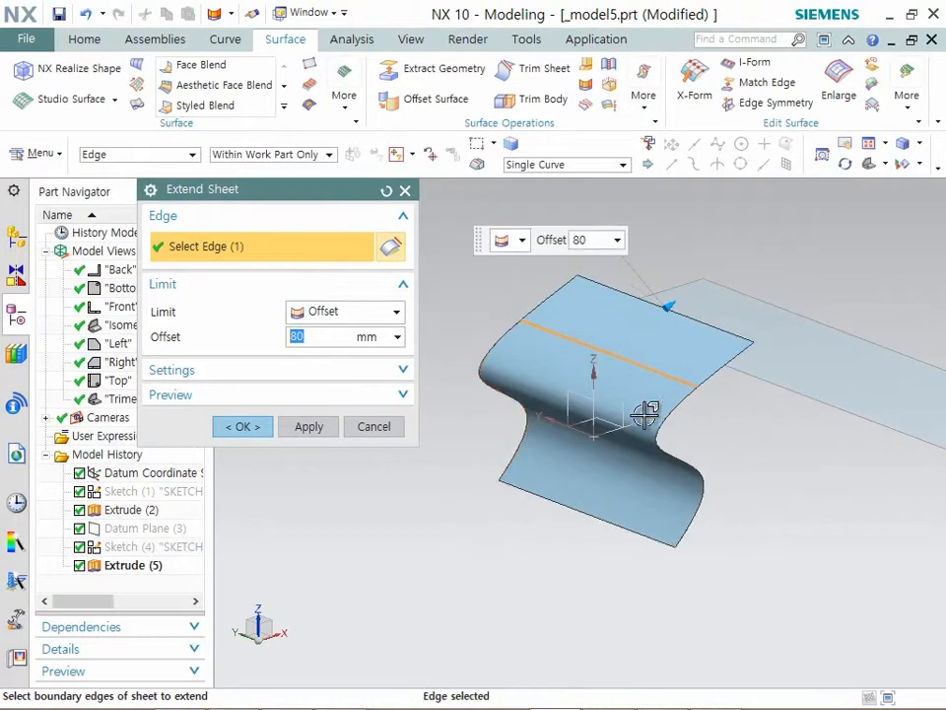
pyautogui.click(672, 460)
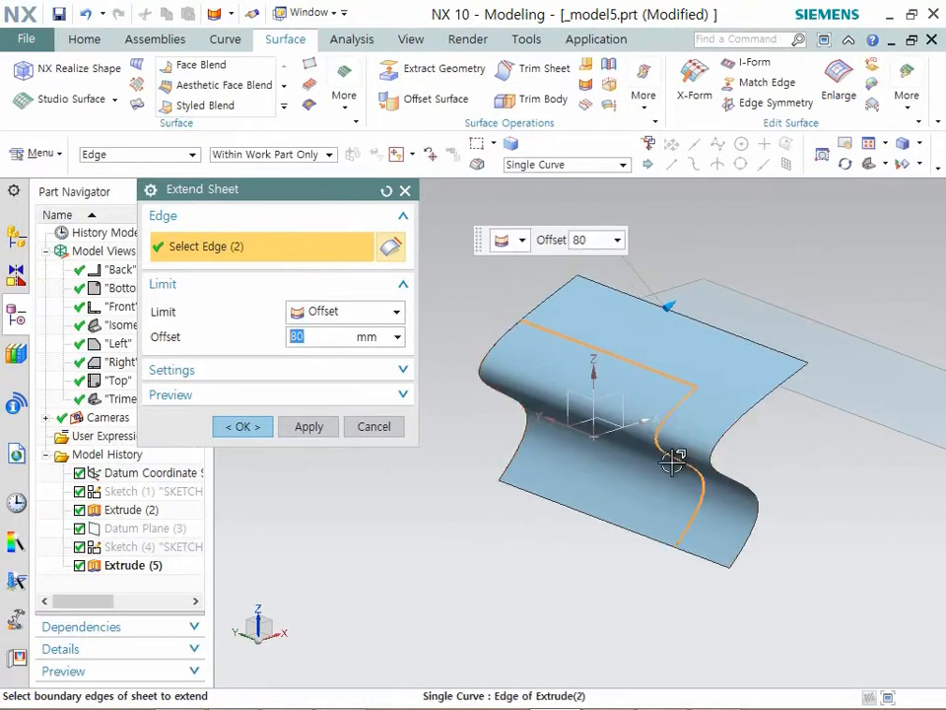
pyautogui.click(625, 524)
pyautogui.click(500, 421)
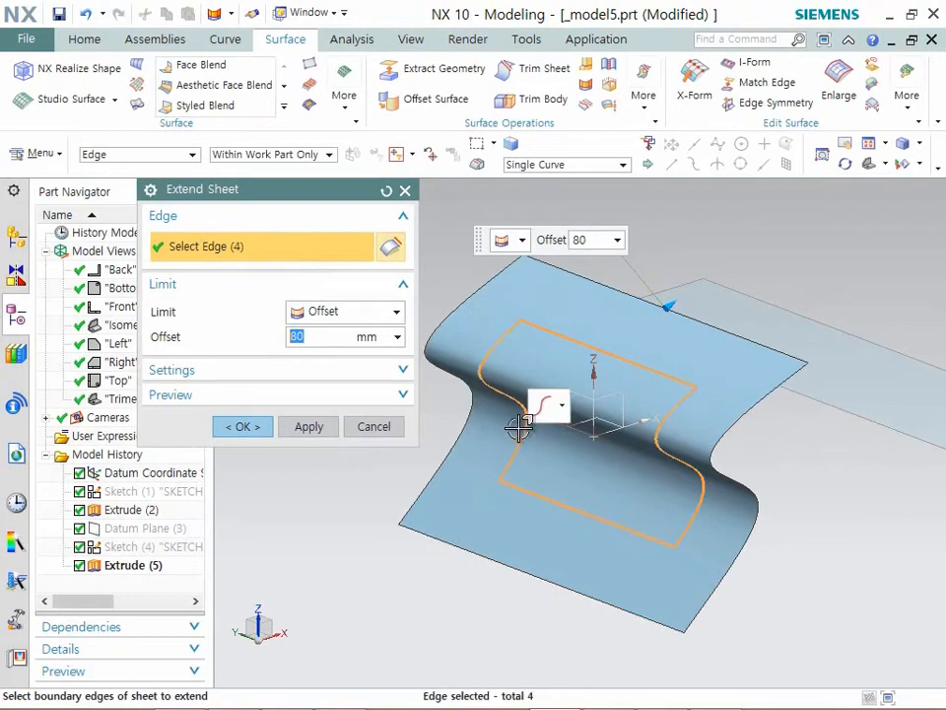
pyautogui.scroll(-2, 507, 384)
pyautogui.moveTo(498, 362); pyautogui.dragTo(612, 367, button='middle')
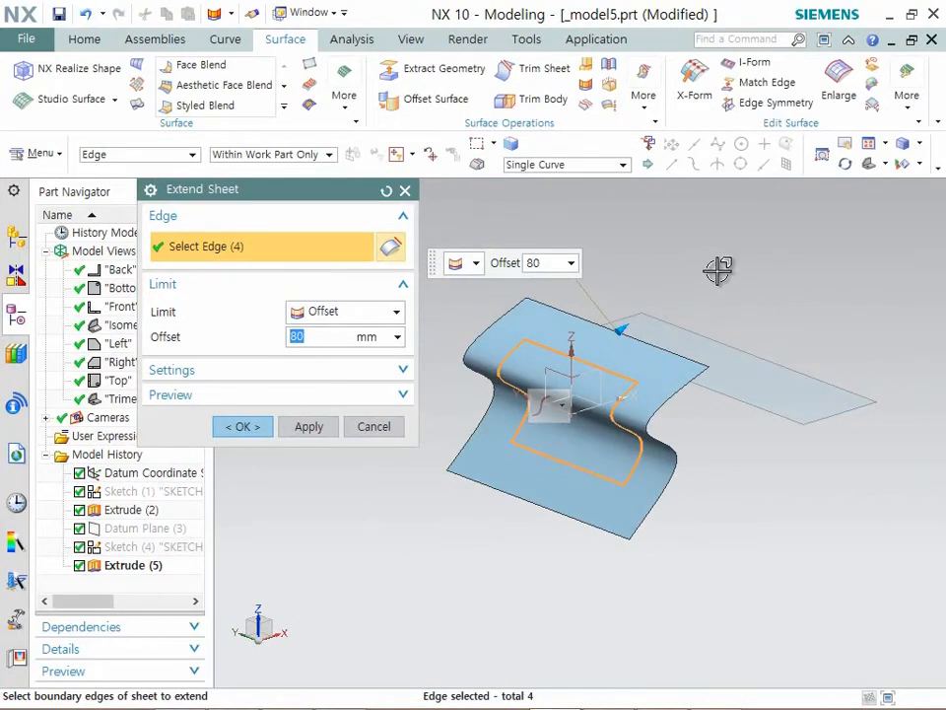
pyautogui.keyDown('shift'); pyautogui.moveTo(724, 256); pyautogui.dragTo(436, 556); pyautogui.keyUp('shift')
# - Set the extension limit to Until Selected, clear the flat sheet picked as limiting face, and activate edge selection
pyautogui.click(358, 315)
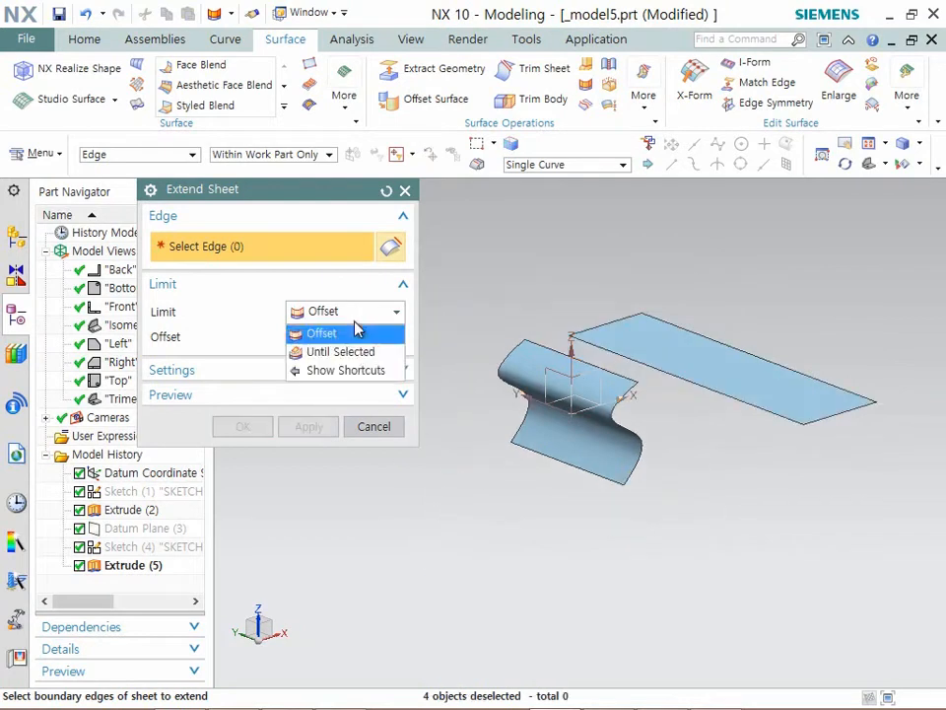
pyautogui.click(350, 352)
pyautogui.click(364, 352)
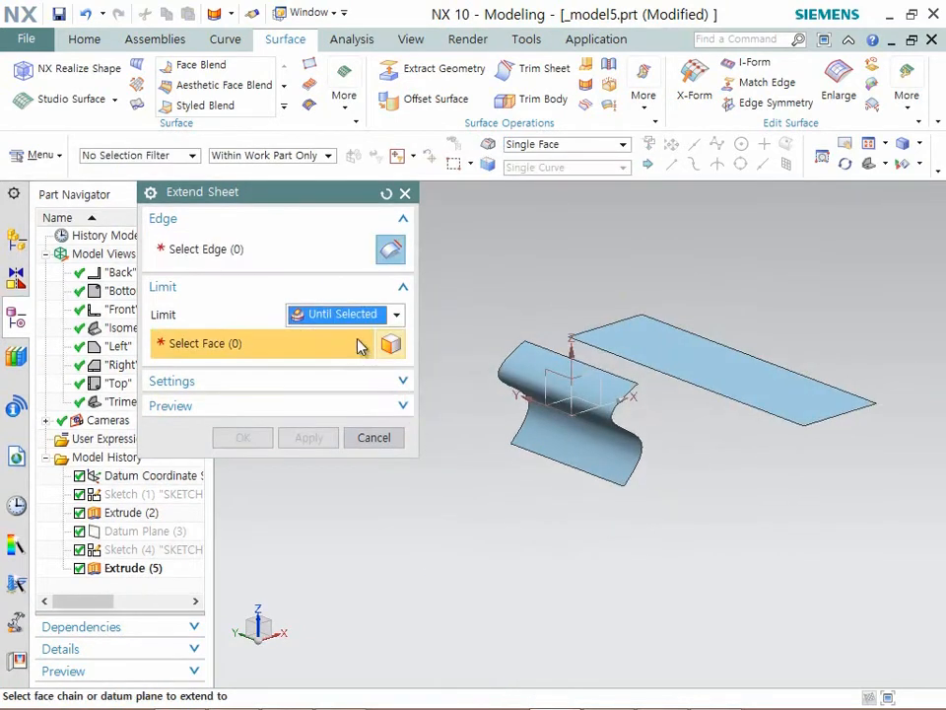
pyautogui.scroll(1, 674, 406)
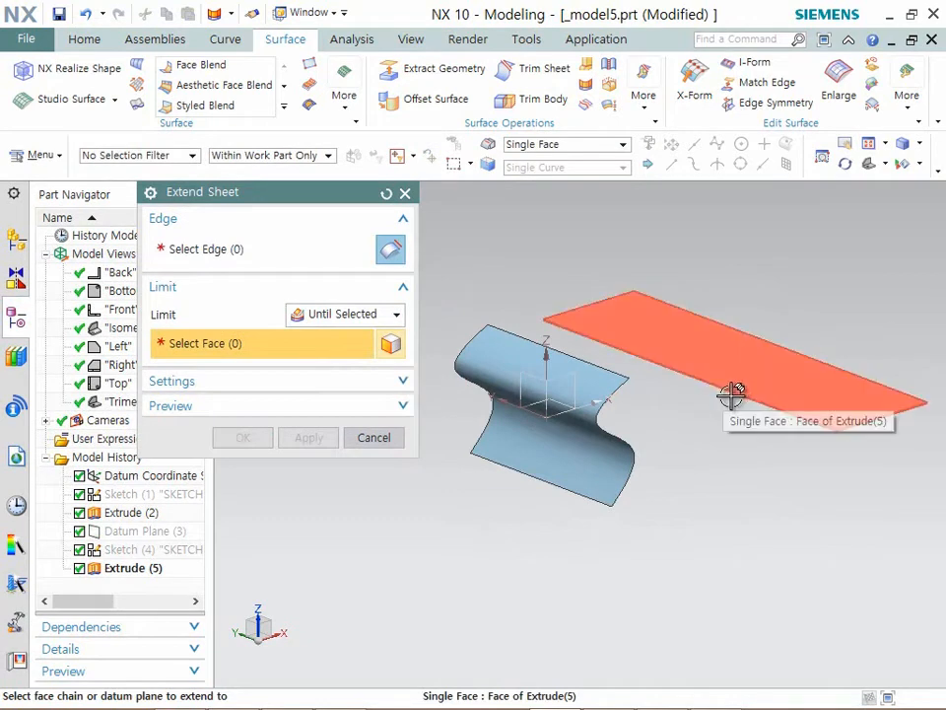
pyautogui.click(667, 372)
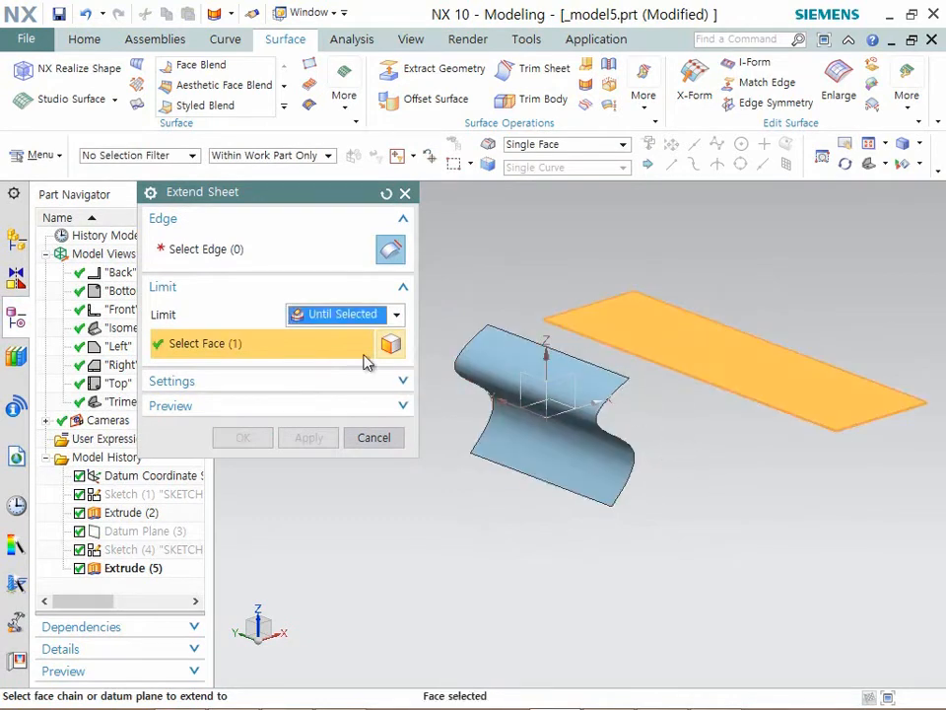
pyautogui.keyDown('shift'); pyautogui.click(601, 321); pyautogui.keyUp('shift')
pyautogui.click(354, 253)
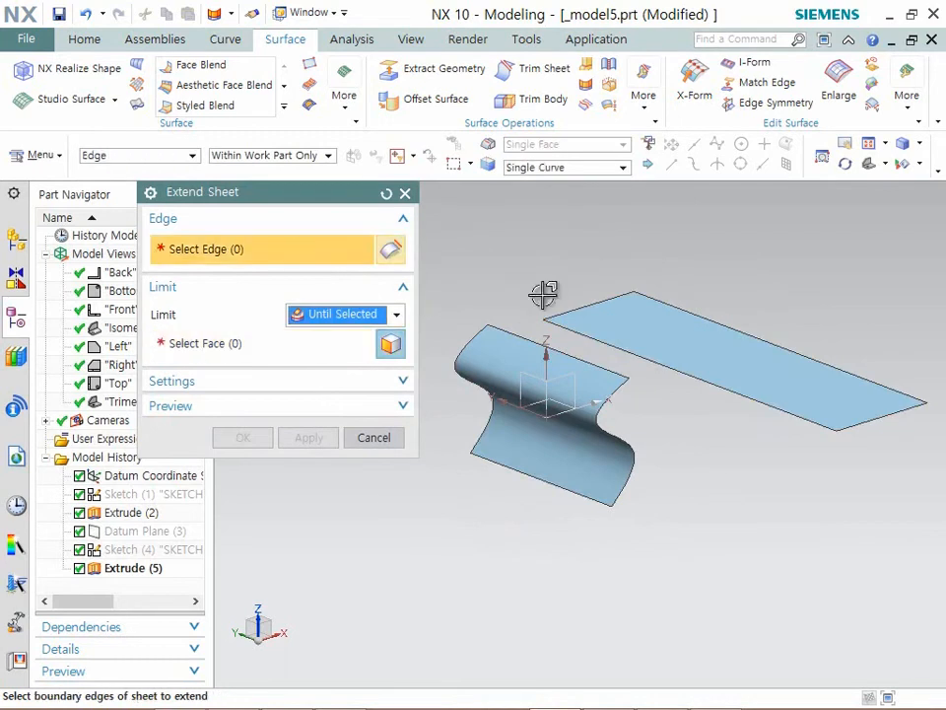
# - Extend the flat sheet from its edge nearest the curved sheet, using the curved sheet's face as the limit
pyautogui.click(668, 357)
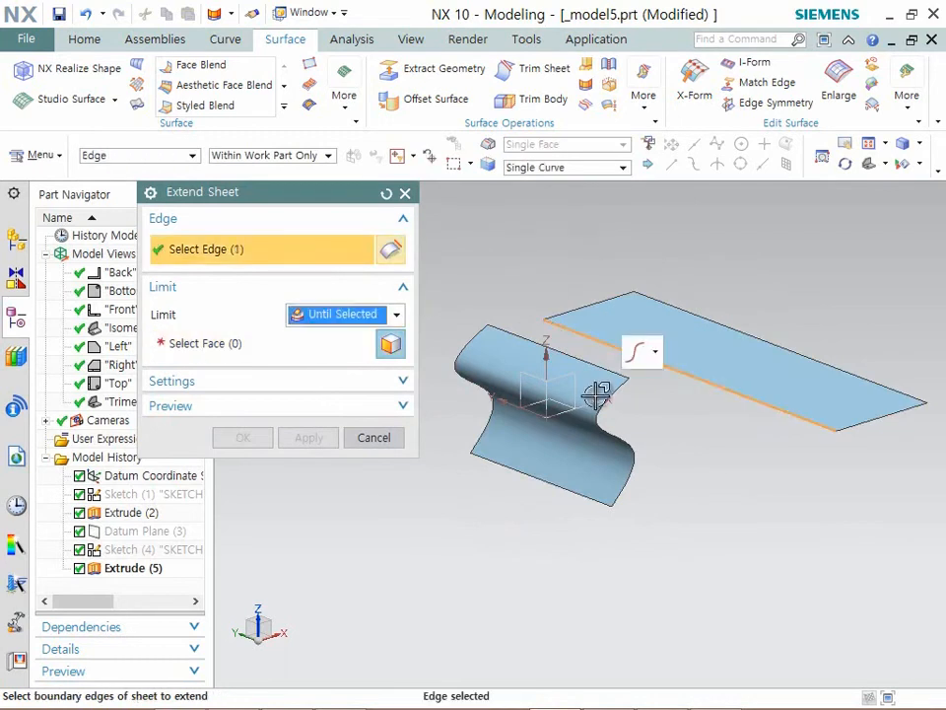
pyautogui.click(212, 350)
pyautogui.click(613, 455)
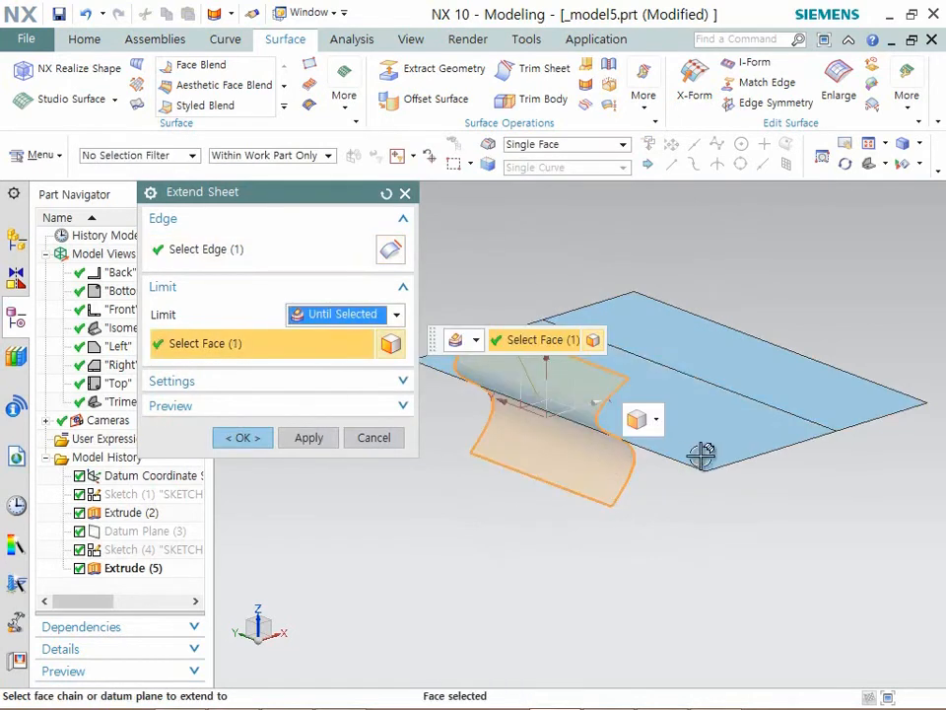
pyautogui.moveTo(695, 482); pyautogui.dragTo(547, 470, button='middle')
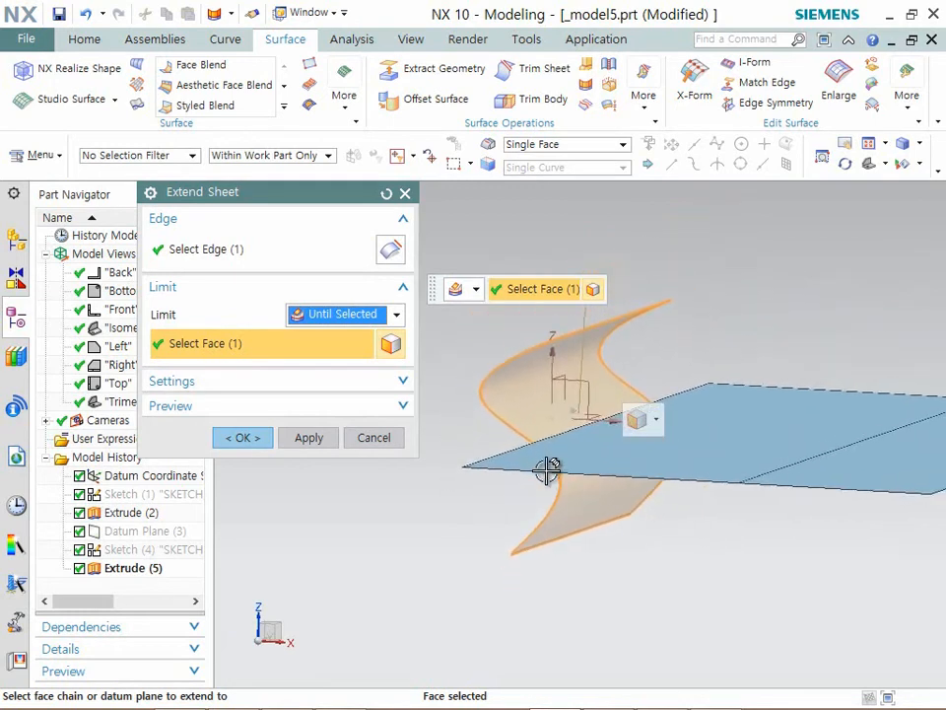
pyautogui.click(251, 441)
pyautogui.moveTo(292, 445); pyautogui.dragTo(430, 477, button='middle')
pyautogui.moveTo(430, 477); pyautogui.dragTo(432, 480, button='middle')
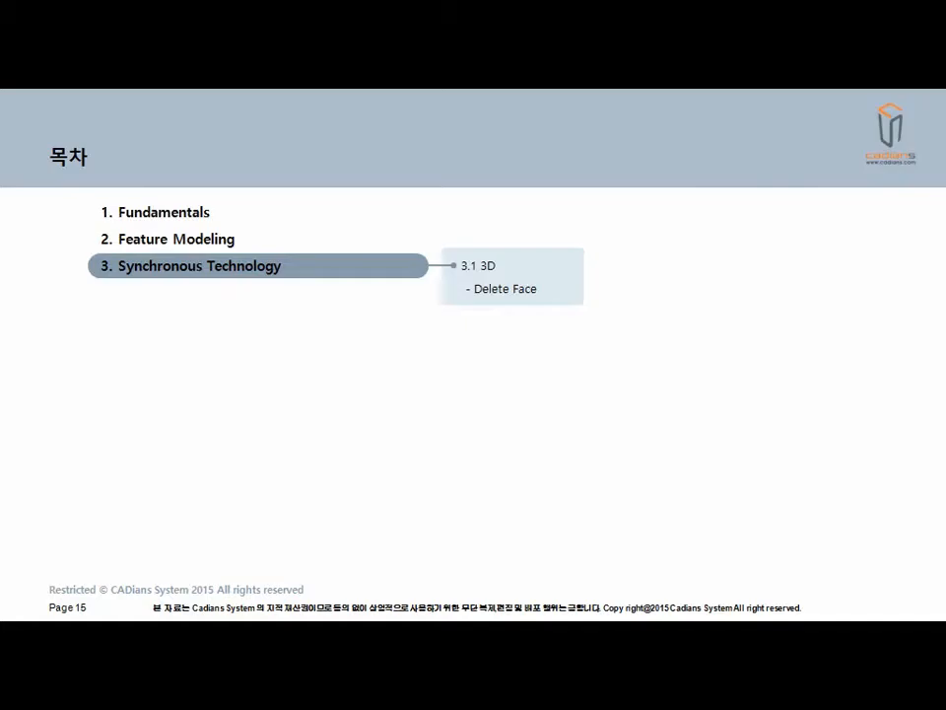
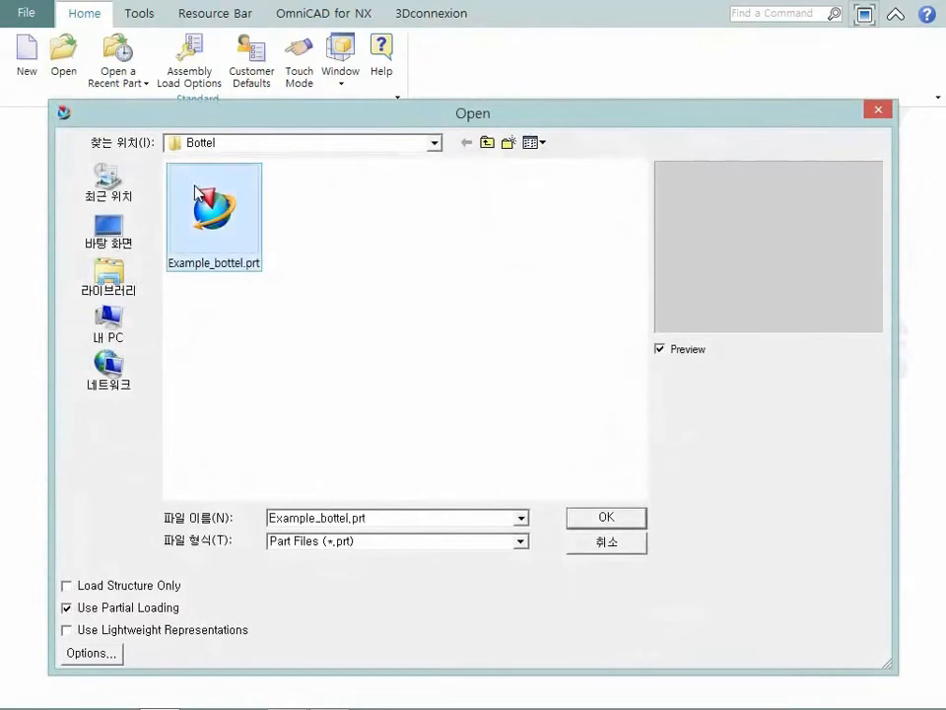
# - Open Example_bottel.prt and insert front.jpg as a raster image on the XZ datum plane
pyautogui.click(583, 519)
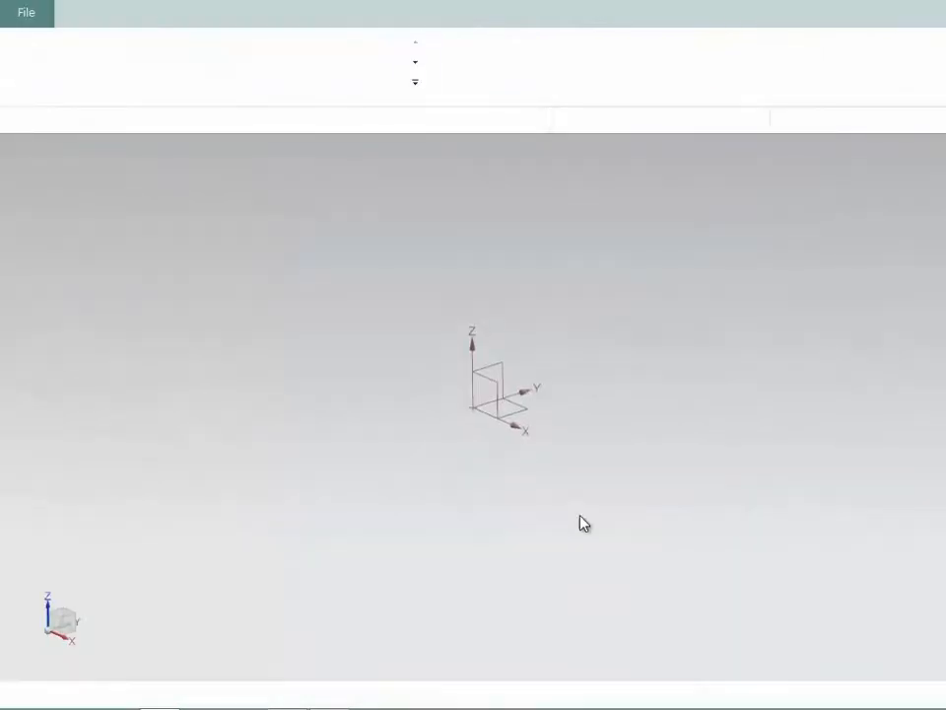
pyautogui.click(145, 83)
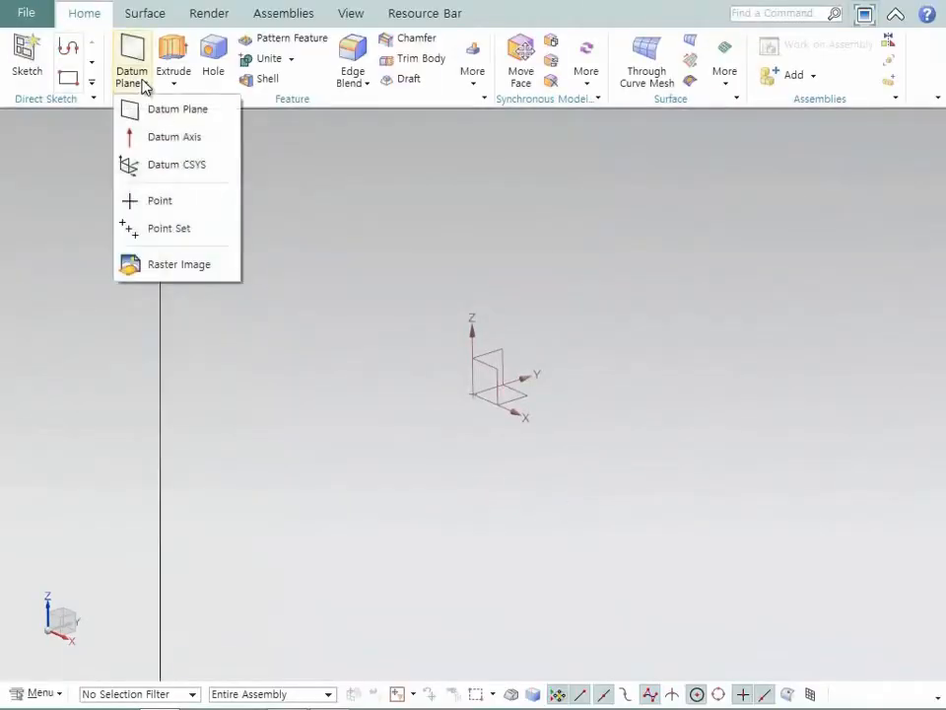
pyautogui.click(193, 264)
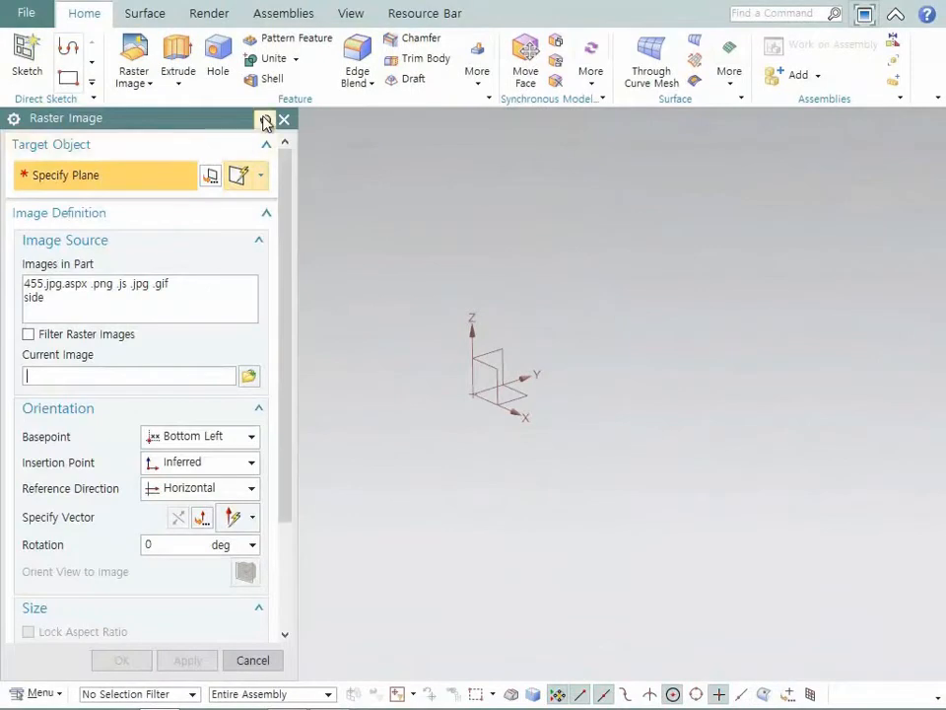
pyautogui.click(500, 376)
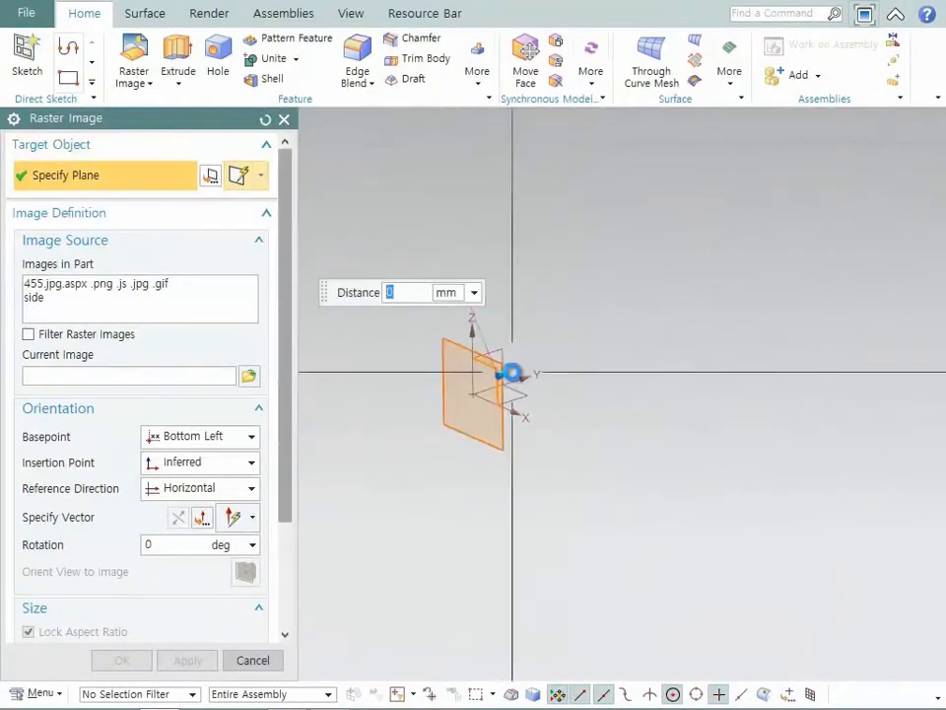
pyautogui.click(250, 375)
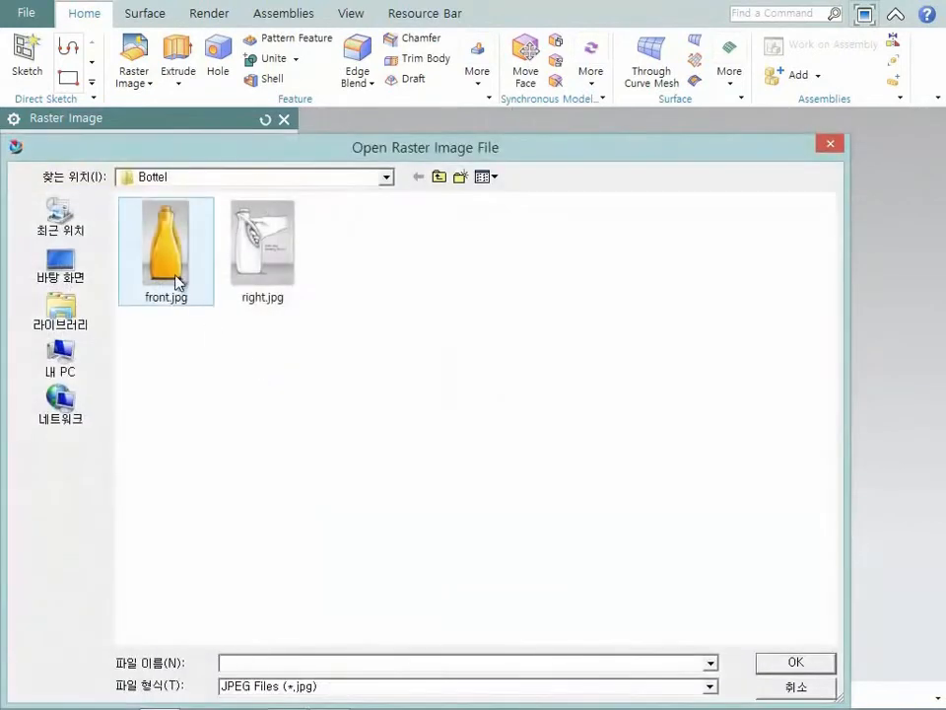
pyautogui.click(176, 274)
pyautogui.click(769, 667)
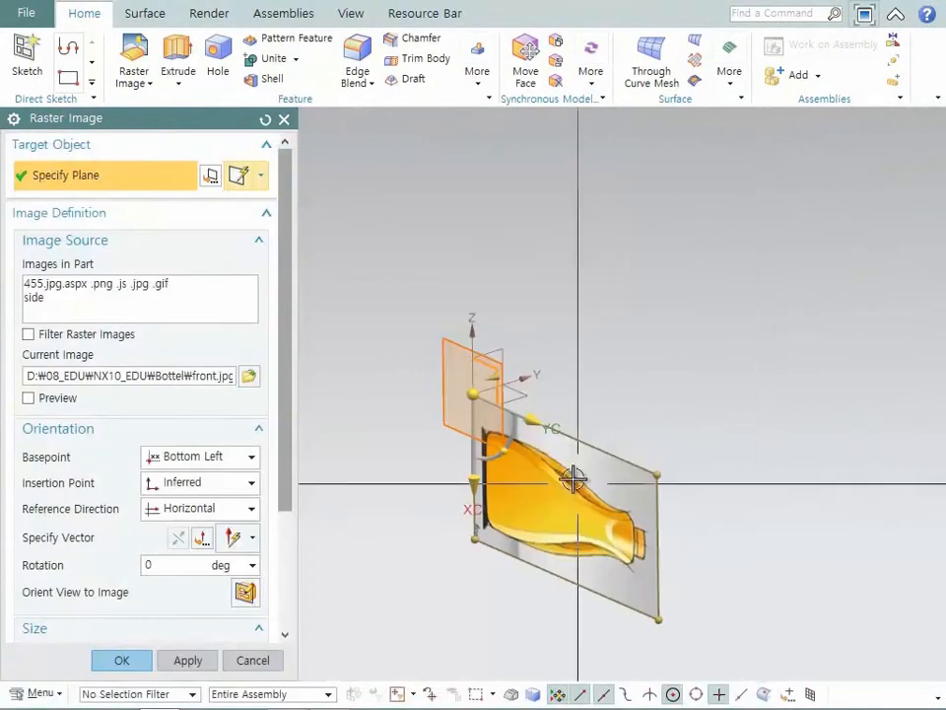
# - Offset the raster image's placement plane by -500 mm and orient the view squarely to the image
pyautogui.moveTo(502, 399); pyautogui.dragTo(498, 416, button='middle')
pyautogui.moveTo(490, 433); pyautogui.dragTo(664, 257)
pyautogui.moveTo(663, 257); pyautogui.dragTo(609, 284, button='middle')
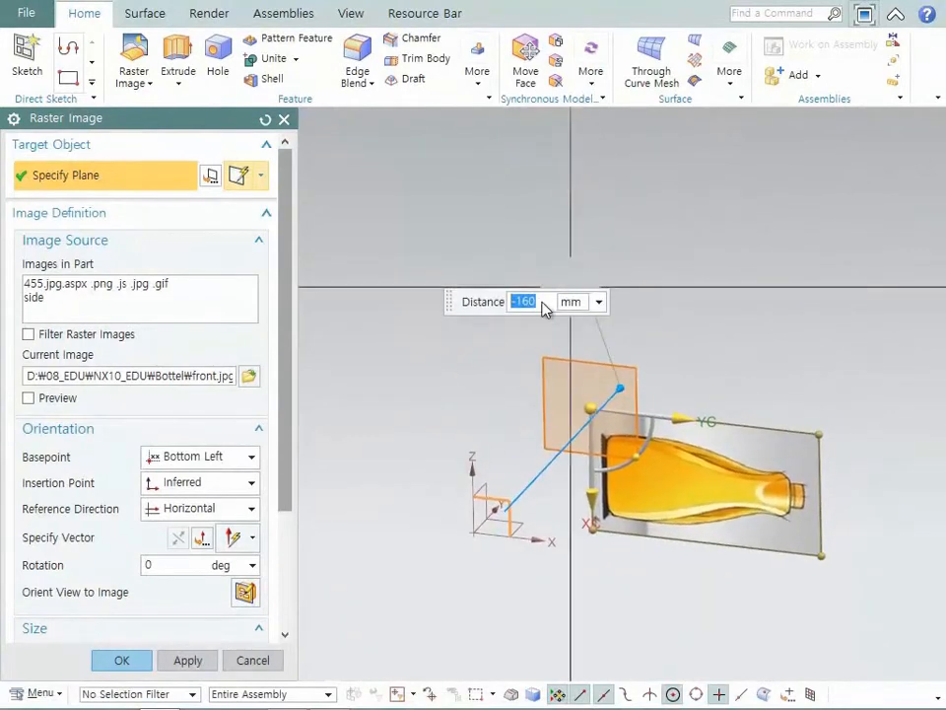
pyautogui.press('Return')
pyautogui.hotkey('ctrl', 'f')
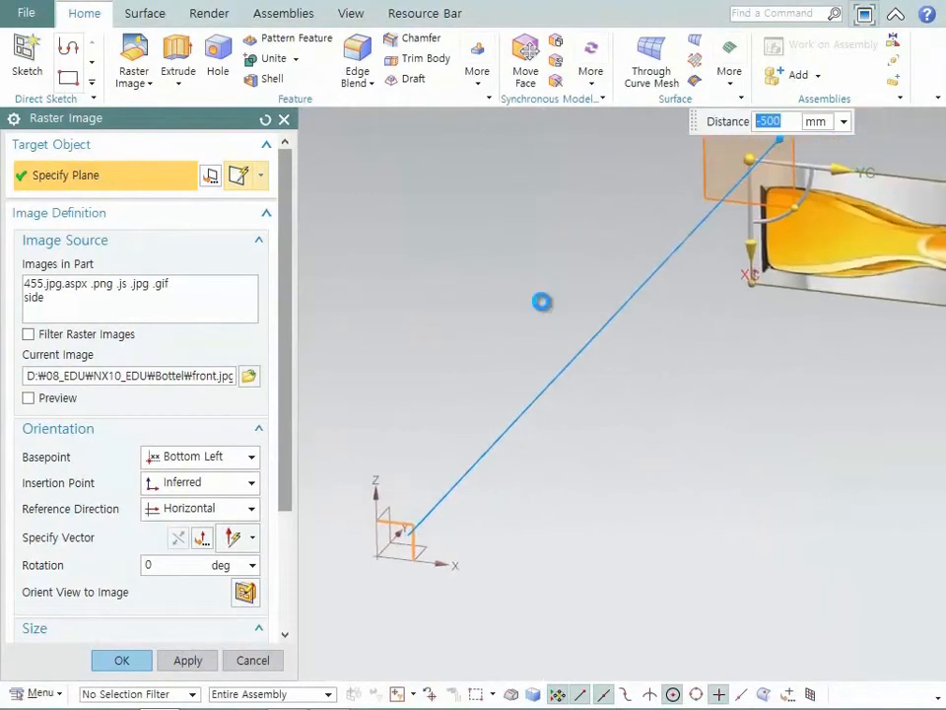
pyautogui.press('F8')
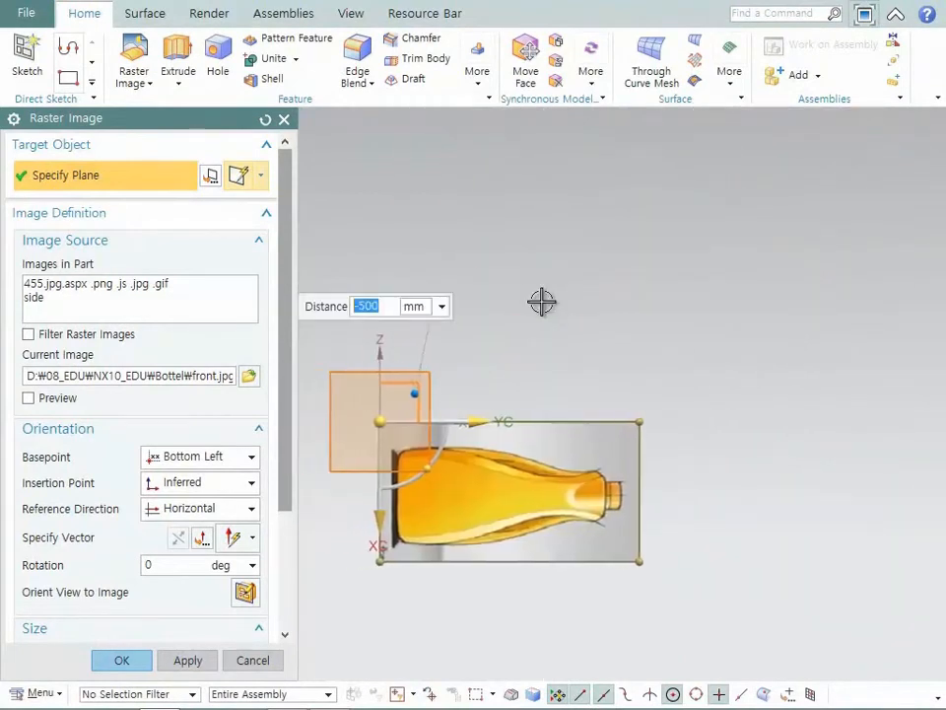
# - Rotate the bottle image by 90 degrees and enlarge it to about 101 by 187 mm
pyautogui.click(519, 477)
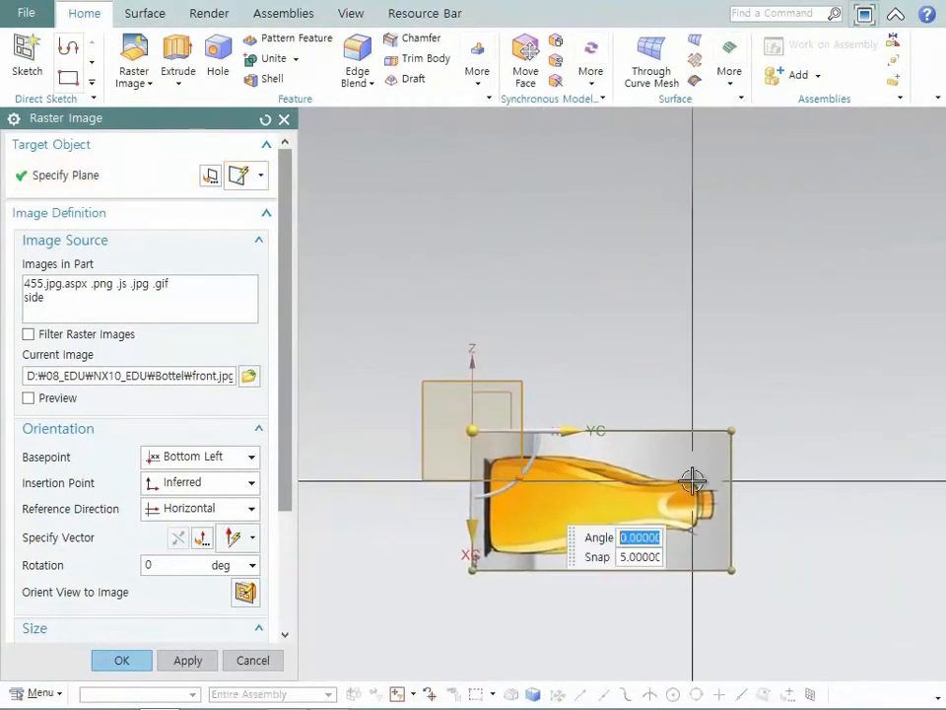
pyautogui.write('90')
pyautogui.press('Return')
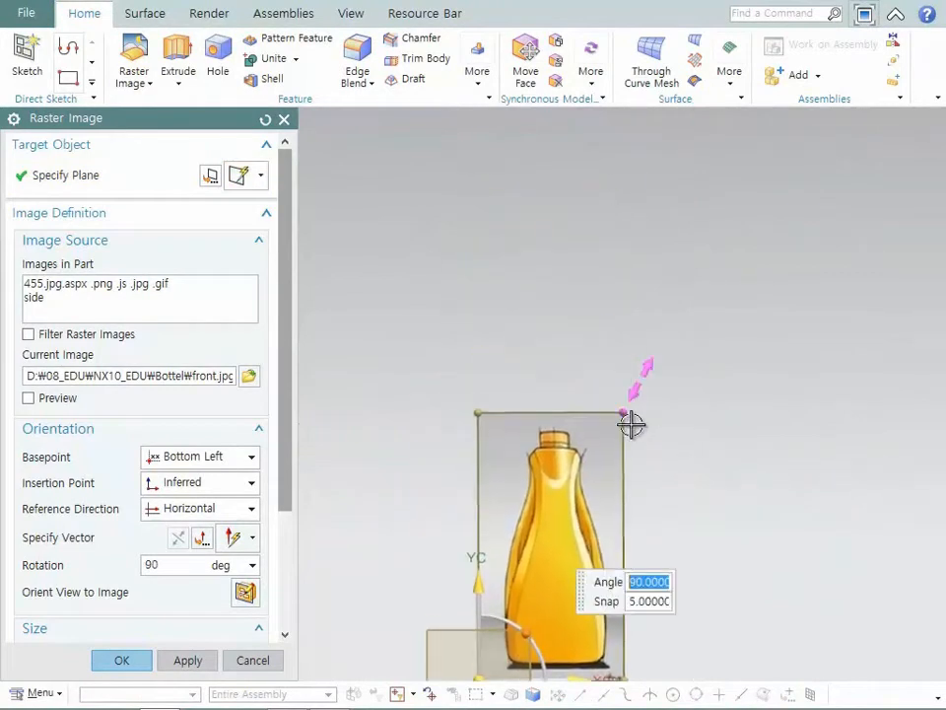
pyautogui.moveTo(644, 404); pyautogui.dragTo(758, 255)
# - Unlock the image's aspect ratio and set its height to 325 mm and width to 170 mm
pyautogui.moveTo(292, 283); pyautogui.dragTo(298, 464)
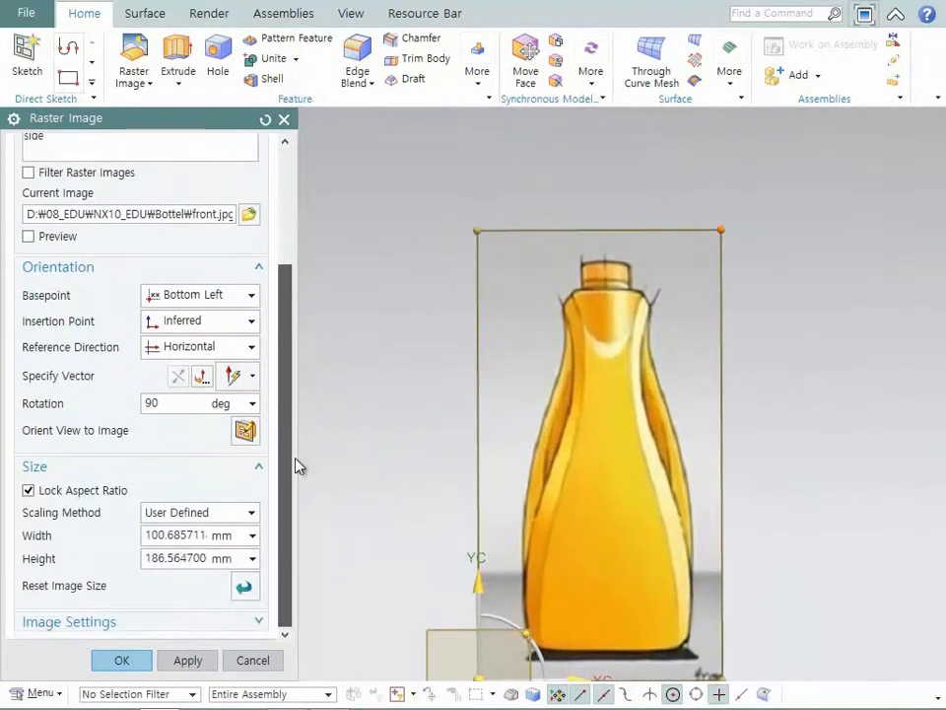
pyautogui.click(177, 555)
pyautogui.write('325')
pyautogui.press('Return')
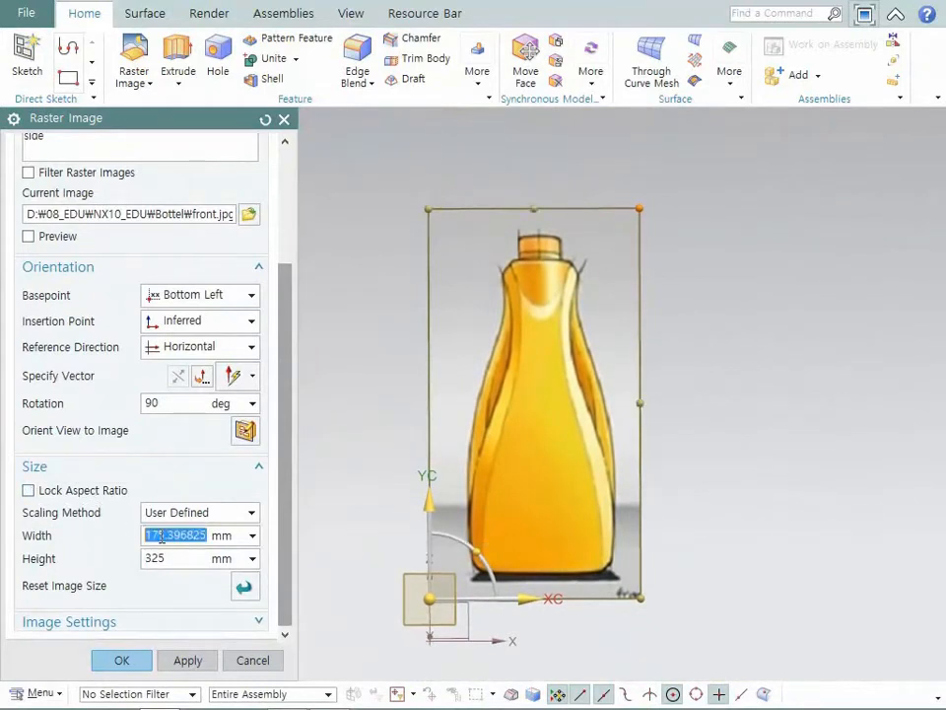
pyautogui.click(160, 535)
pyautogui.write('170')
pyautogui.press('Return')
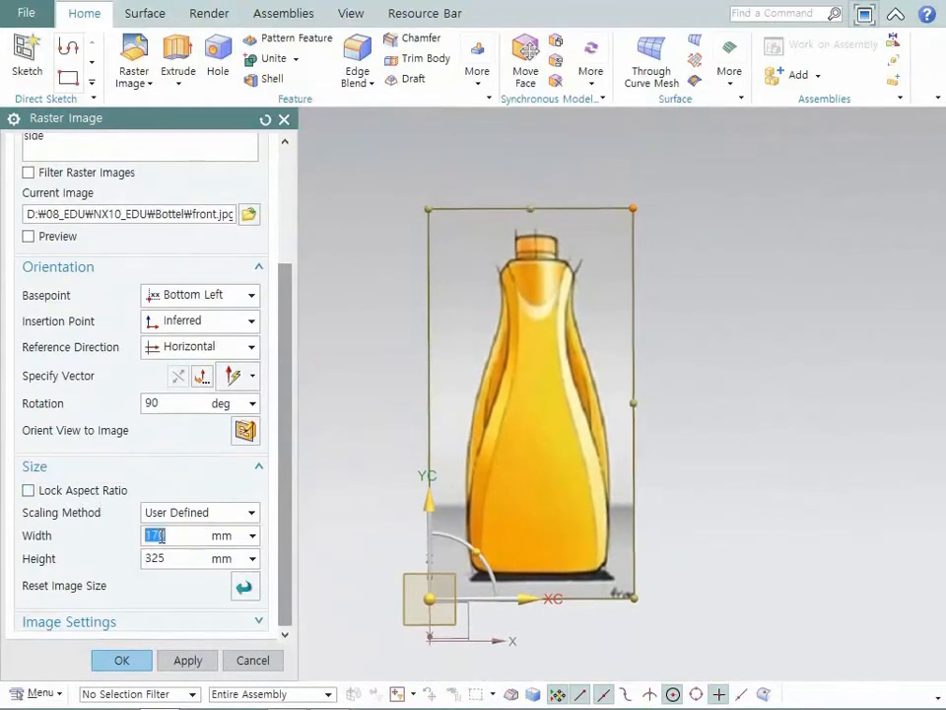
# - Move the image to XC -88 mm, lower it so the bottle's base meets the datum origin, and create it
pyautogui.press('F8')
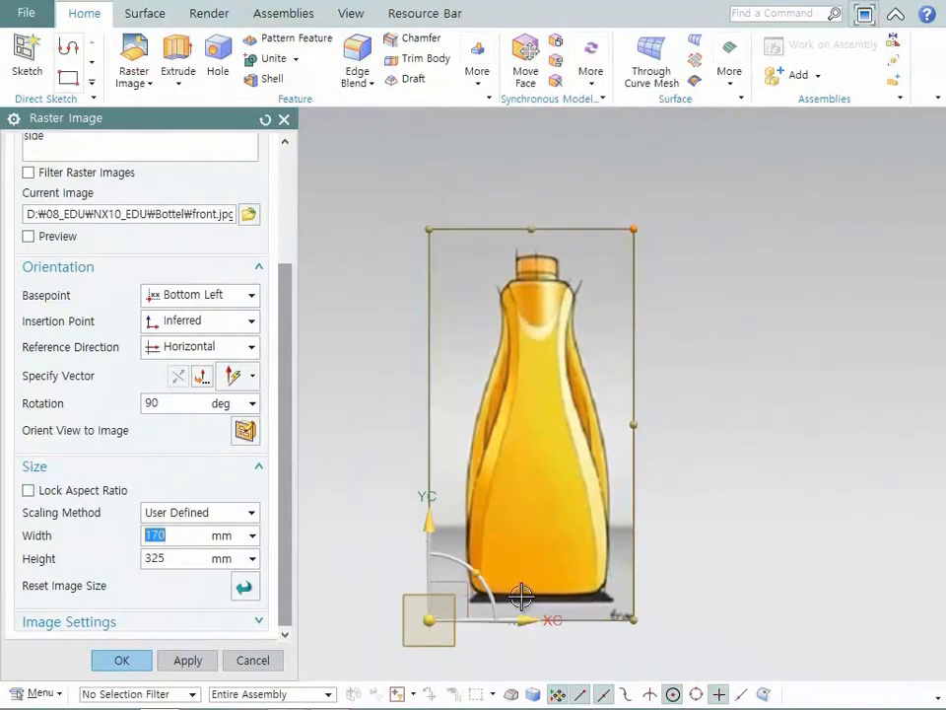
pyautogui.moveTo(524, 618); pyautogui.dragTo(414, 628)
pyautogui.hotkey('ctrl', 'f')
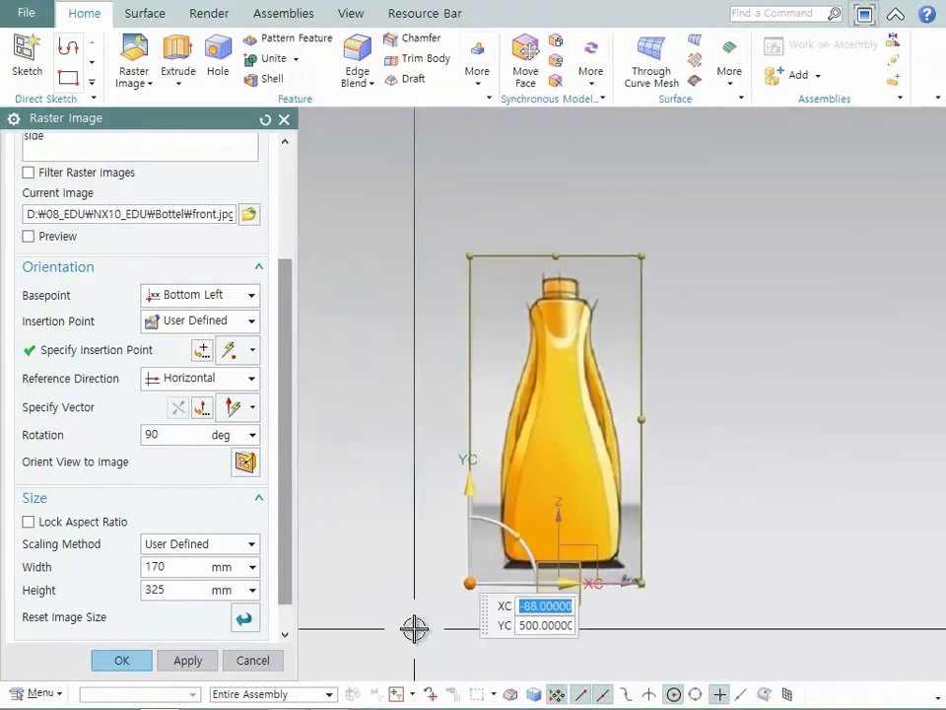
pyautogui.moveTo(471, 501)
pyautogui.mouseDown()
pyautogui.moveTo(474, 519)
pyautogui.moveTo(471, 510)
pyautogui.mouseUp()
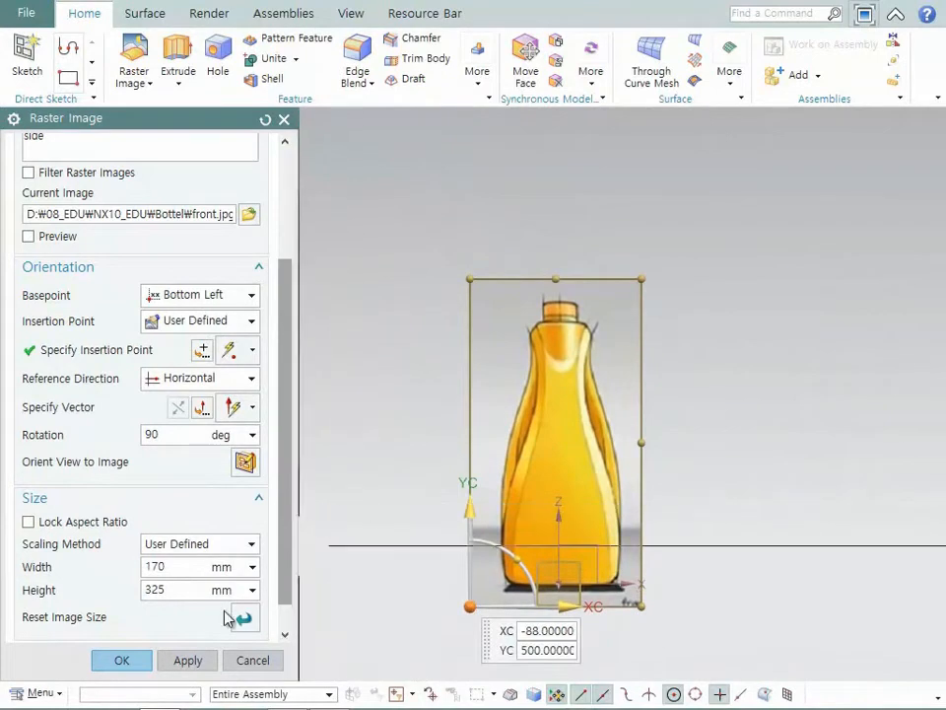
pyautogui.click(122, 661)
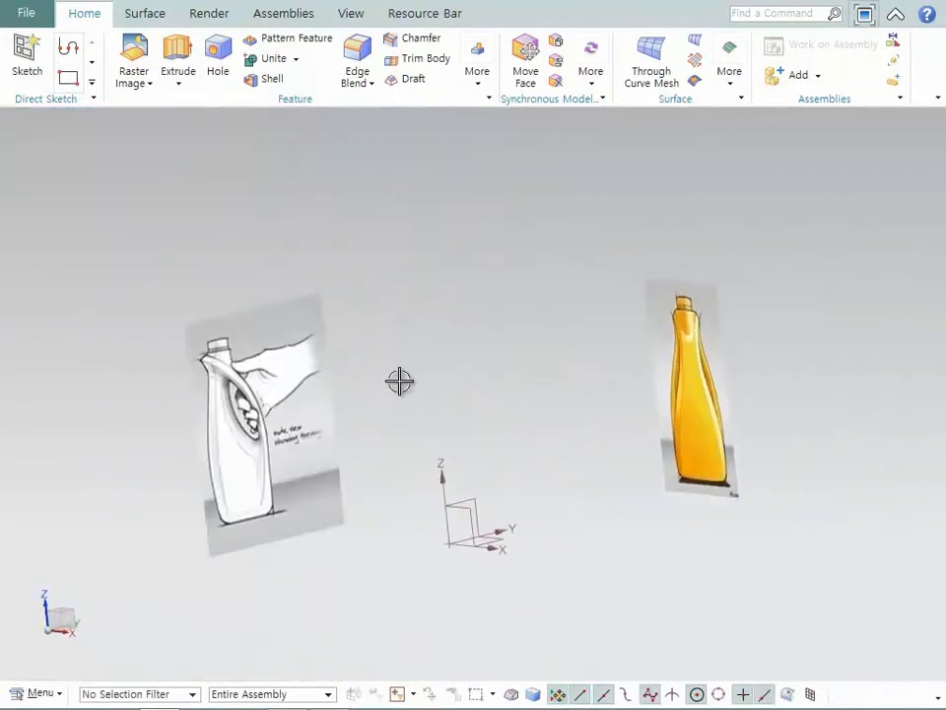
# - Start NX Realize Shape and create a cylinder primitive with size 100 mm and height 265 mm at the origin
pyautogui.click(162, 18)
pyautogui.click(86, 51)
pyautogui.click(135, 170)
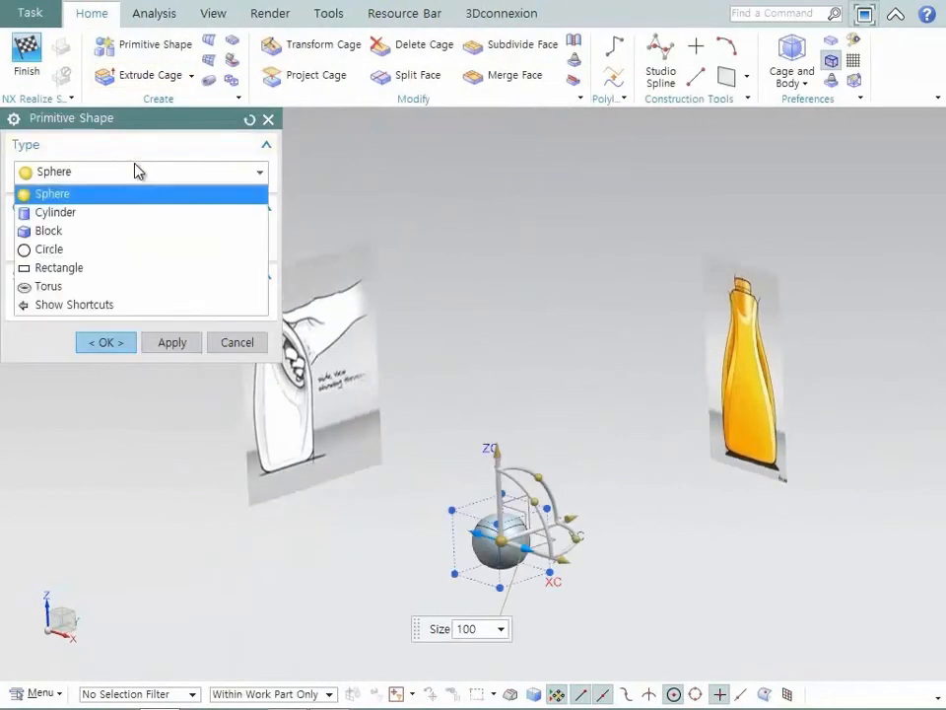
pyautogui.click(129, 216)
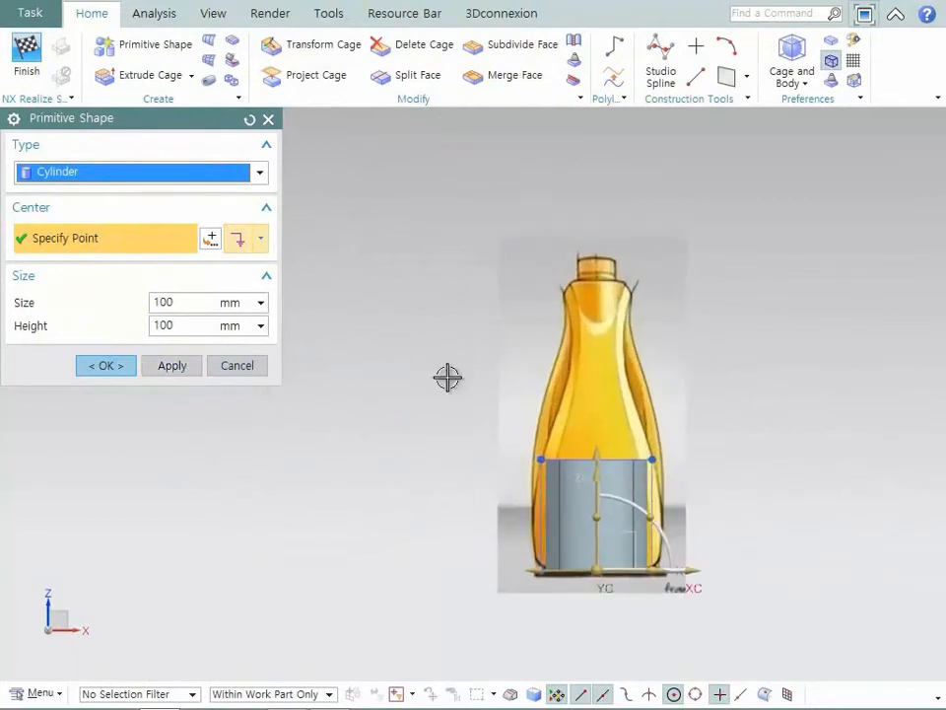
pyautogui.moveTo(597, 459); pyautogui.dragTo(598, 277)
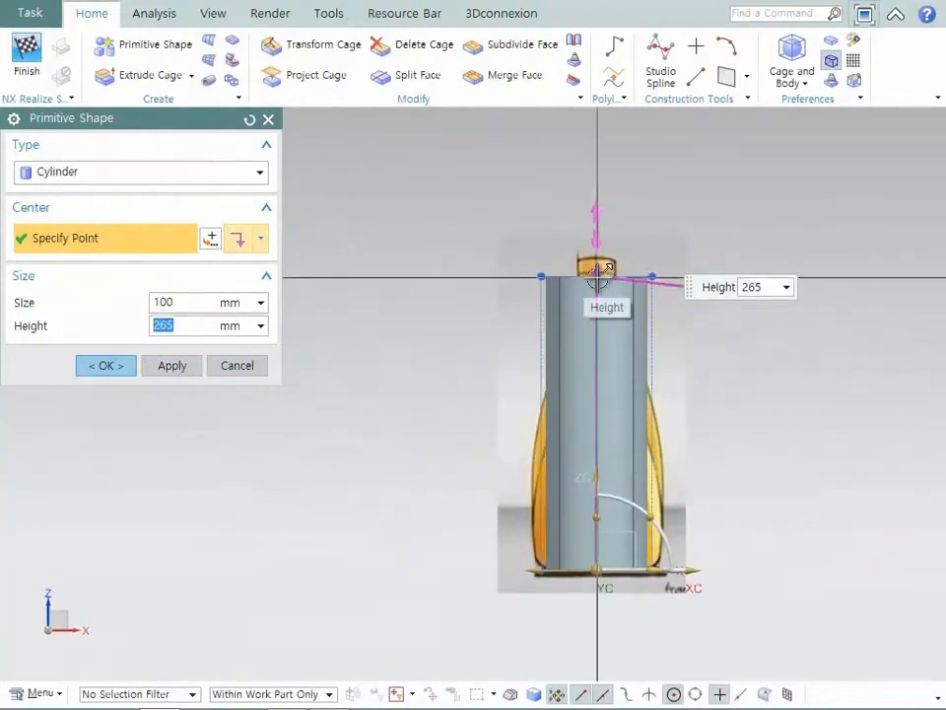
pyautogui.middleClick(597, 280)
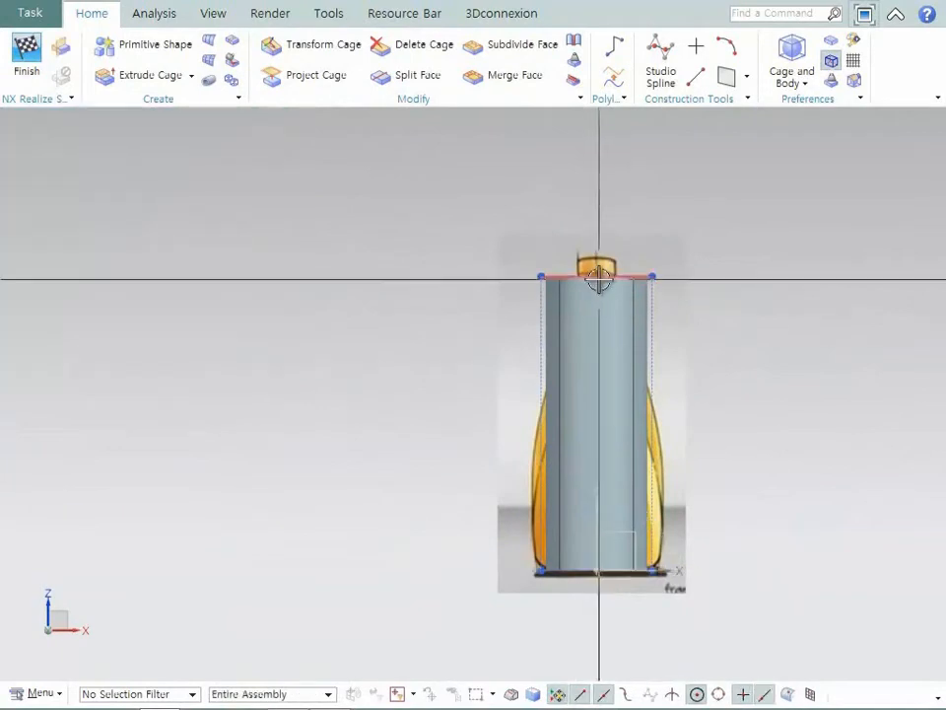
# - Set the cylinder body's display translucency to 52
pyautogui.hotkey('ctrl', 'j')
pyautogui.click(595, 311)
pyautogui.click(170, 331)
pyautogui.moveTo(45, 381); pyautogui.dragTo(148, 384)
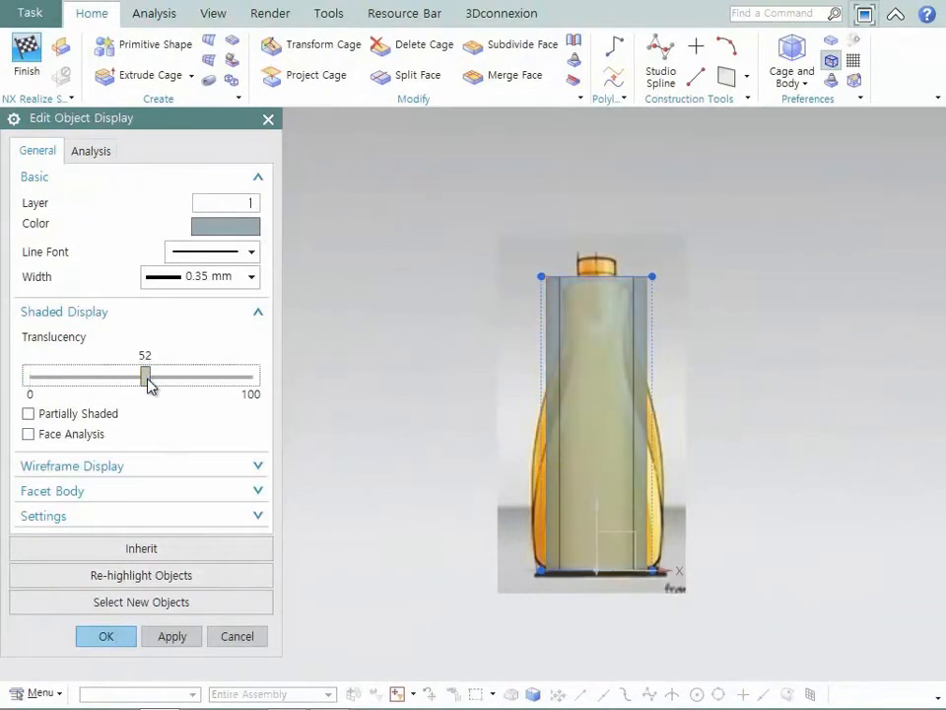
pyautogui.middleClick(147, 381)
# - Split the cylinder's four side cage faces along a vertical reference edge with five divisions placed at the bottle outline's shape changes
pyautogui.scroll(4, 147, 379)
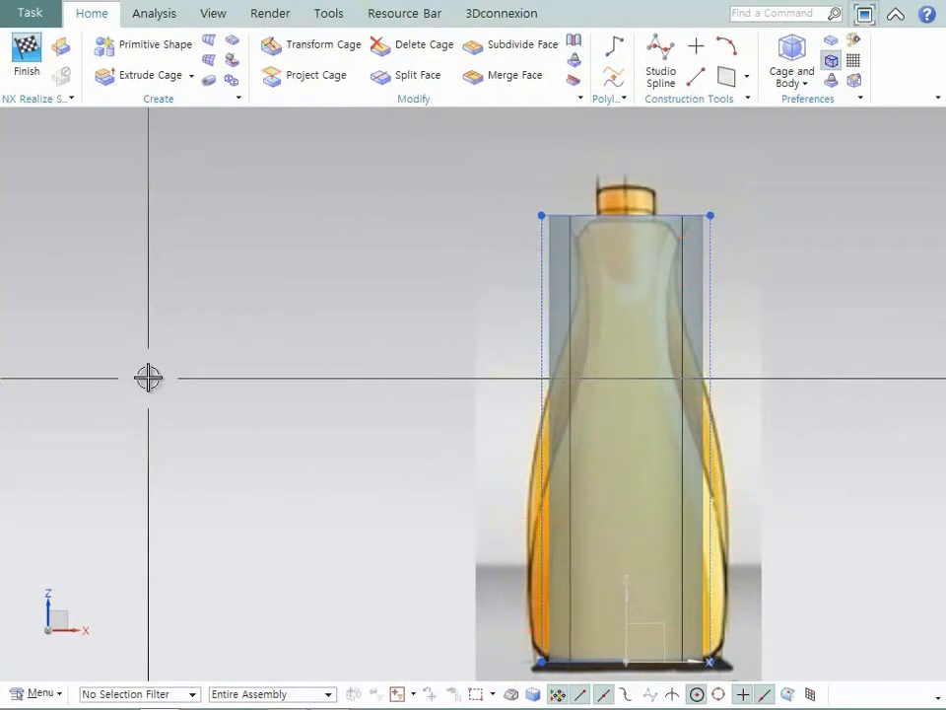
pyautogui.click(402, 79)
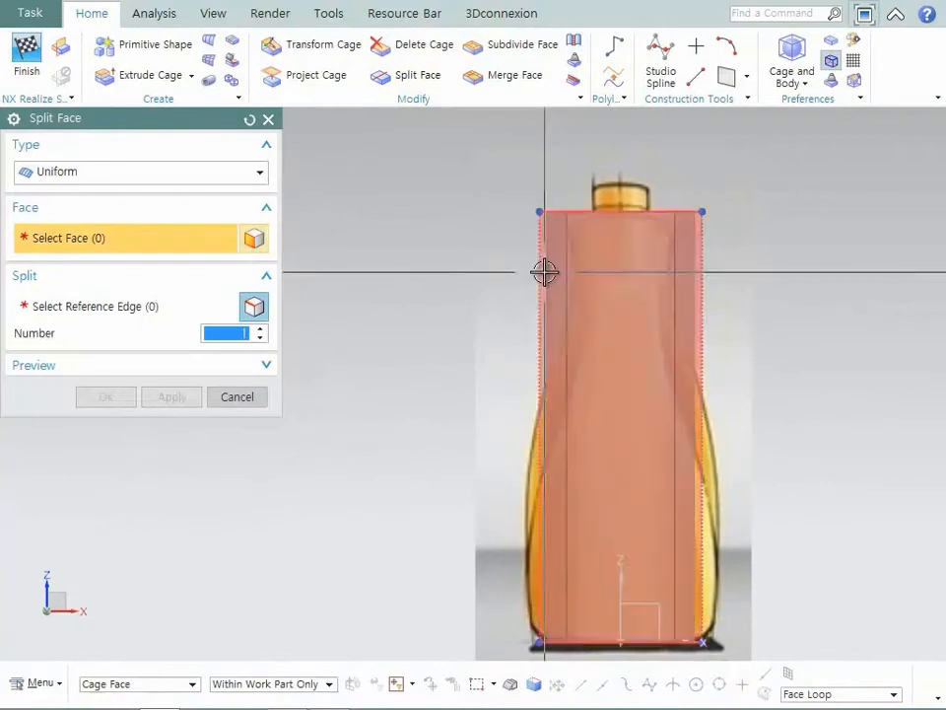
pyautogui.click(545, 270)
pyautogui.click(258, 307)
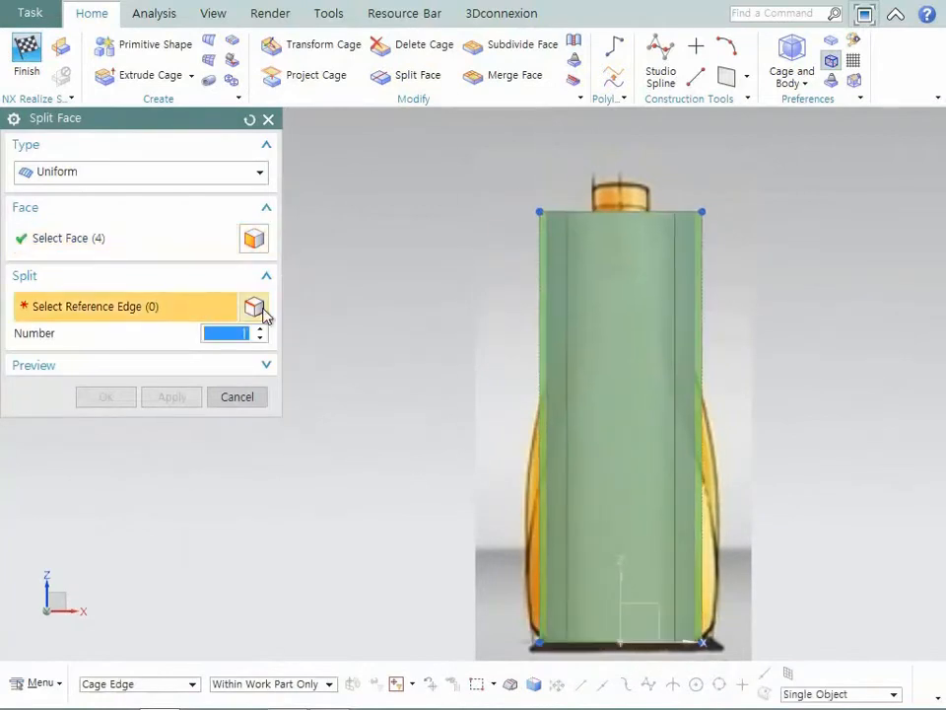
pyautogui.click(542, 329)
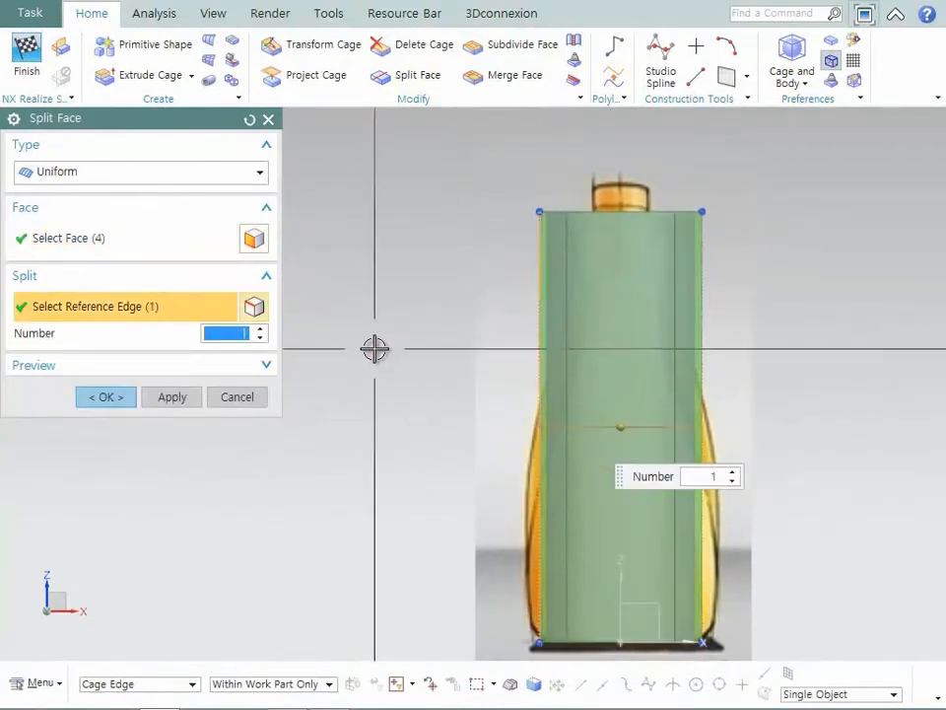
pyautogui.moveTo(631, 287); pyautogui.dragTo(634, 251)
pyautogui.moveTo(633, 363); pyautogui.dragTo(640, 296)
pyautogui.moveTo(634, 440); pyautogui.dragTo(633, 430)
pyautogui.moveTo(629, 508); pyautogui.dragTo(627, 527)
pyautogui.moveTo(631, 603); pyautogui.dragTo(627, 631)
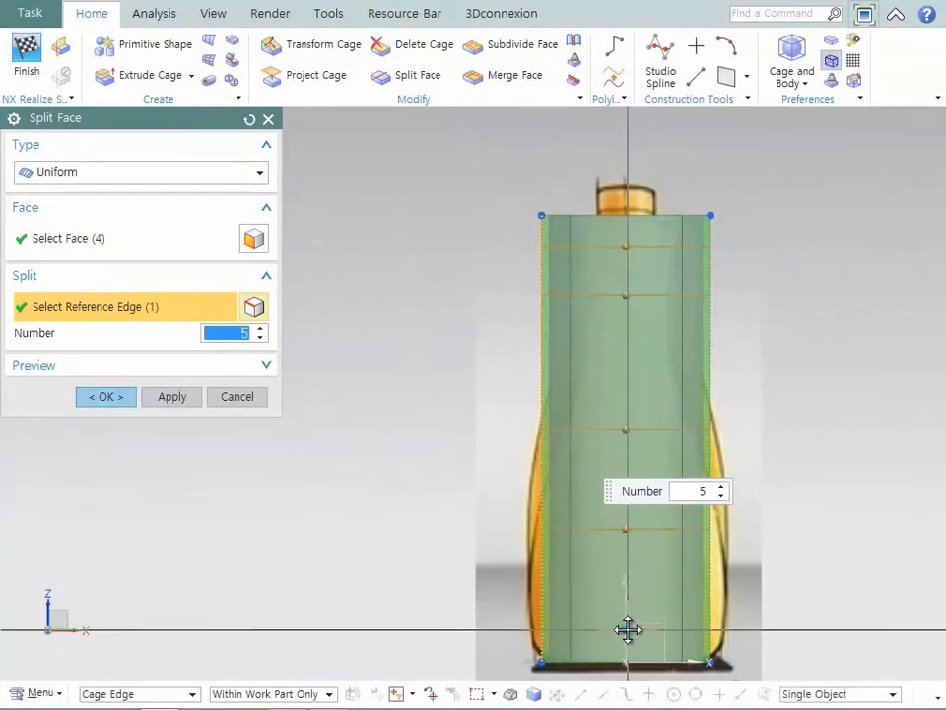
pyautogui.click(109, 398)
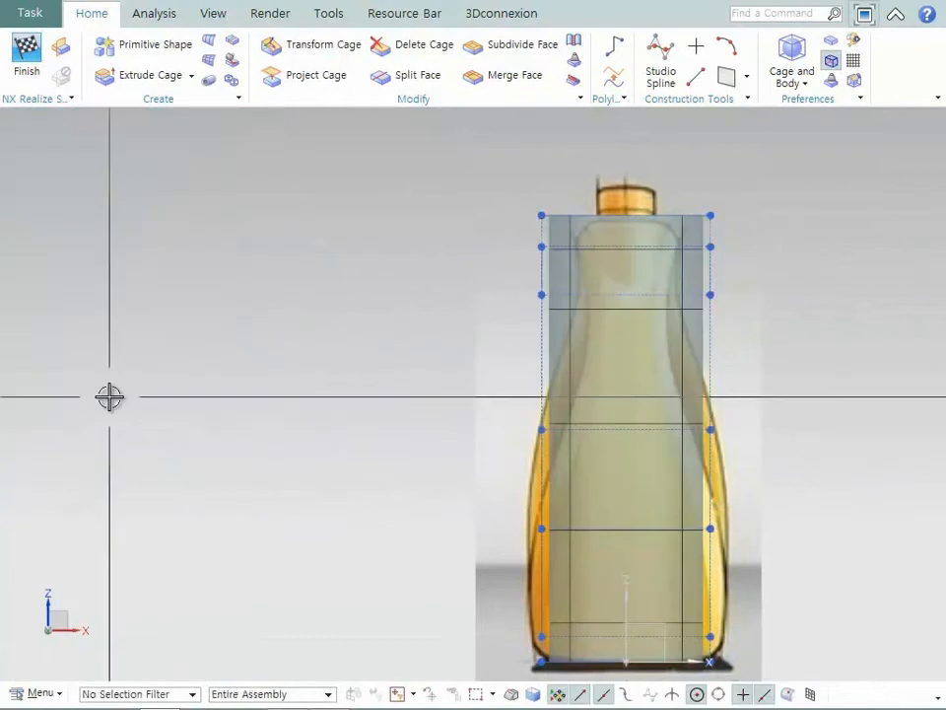
# - Start symmetric modeling of the cage using the YZ datum plane as the symmetry plane
pyautogui.scroll(-1, 110, 398)
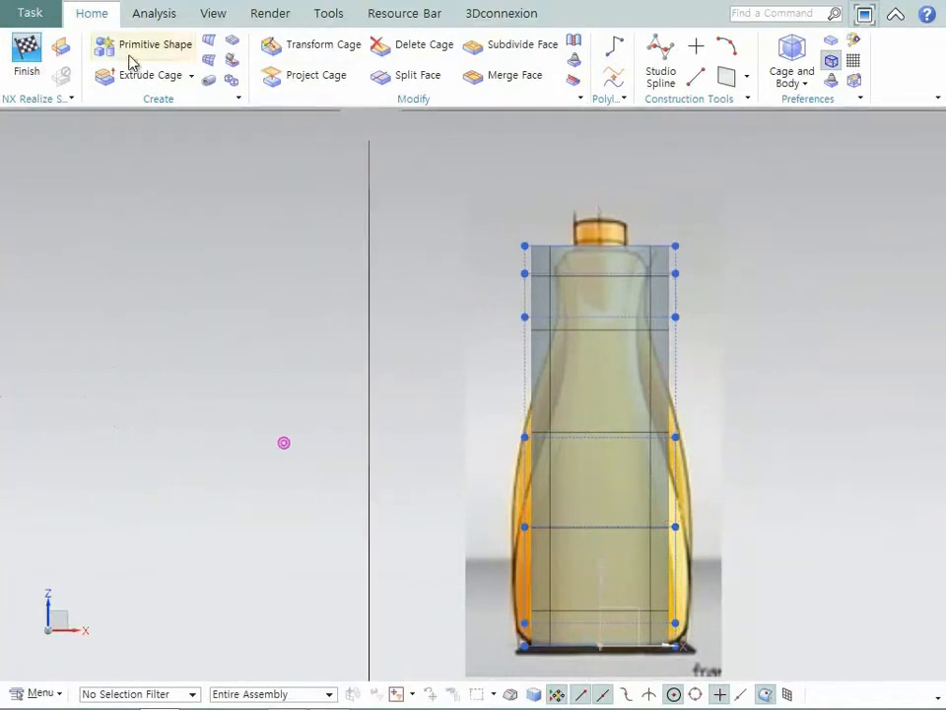
pyautogui.click(60, 45)
pyautogui.moveTo(536, 398); pyautogui.dragTo(576, 552, button='middle')
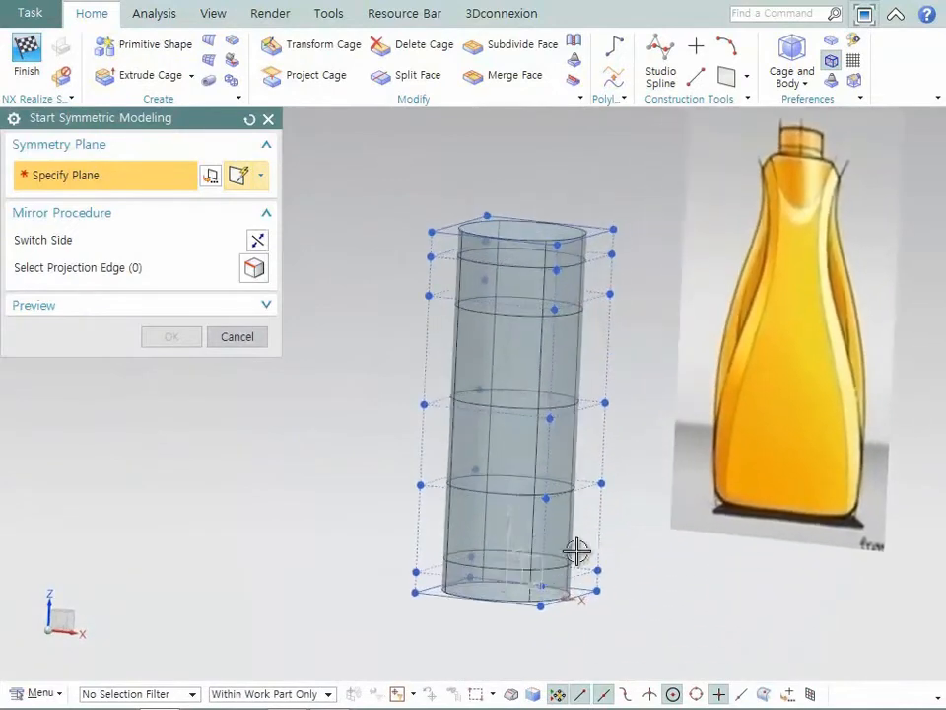
pyautogui.click(526, 554)
pyautogui.middleClick(565, 530)
# - Transform the two uppermost outer side cage faces inward along XC to match the bottle's neck outline in the front image
pyautogui.press('F8')
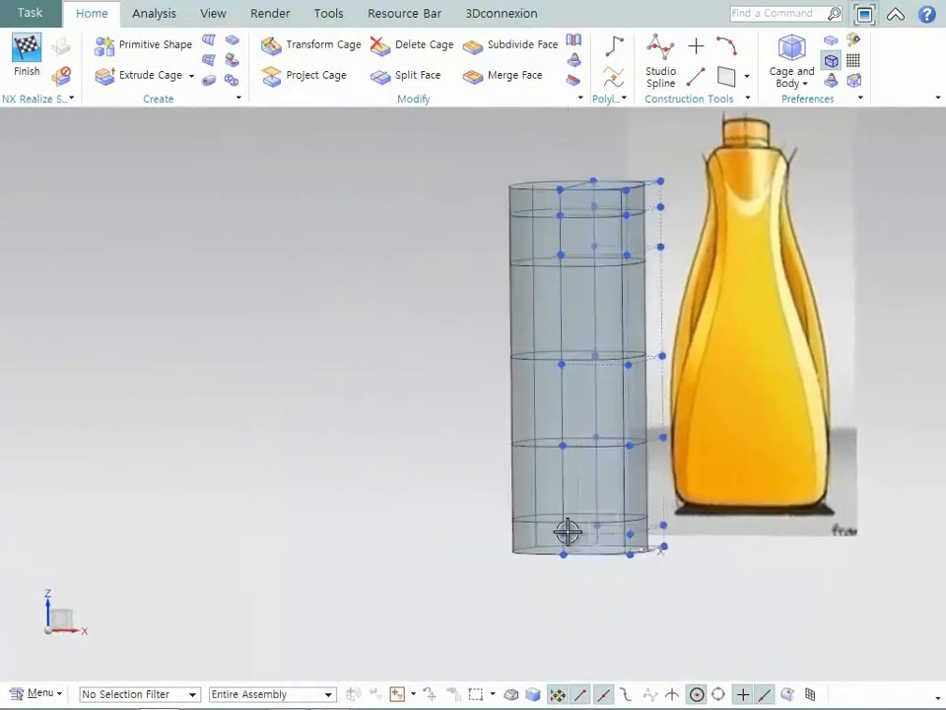
pyautogui.scroll(5, 567, 533)
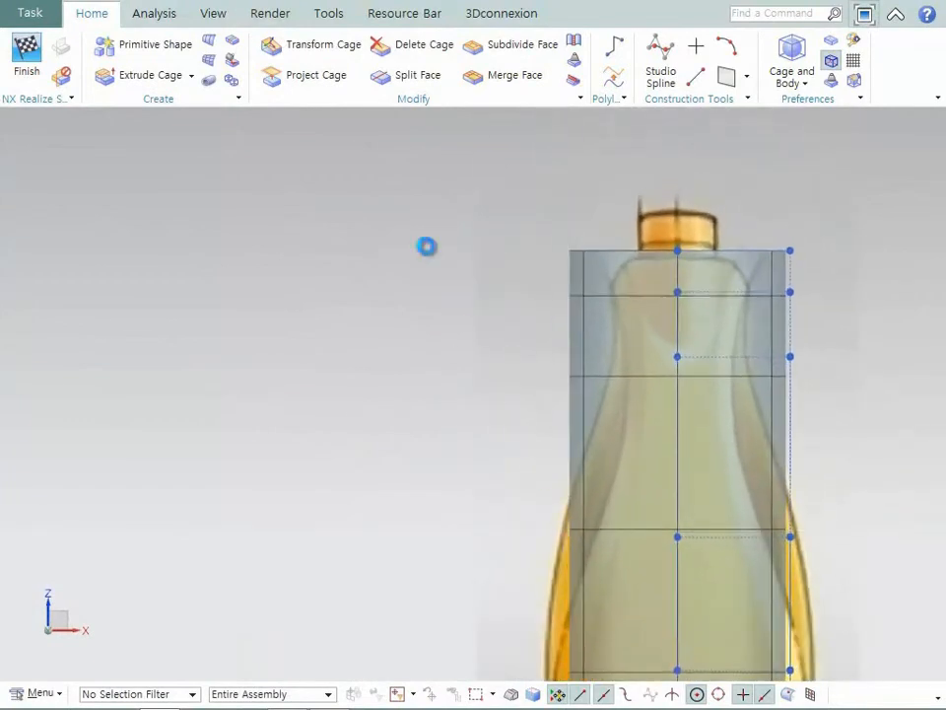
pyautogui.click(313, 46)
pyautogui.moveTo(831, 384); pyautogui.dragTo(739, 200)
pyautogui.moveTo(885, 294); pyautogui.dragTo(834, 299)
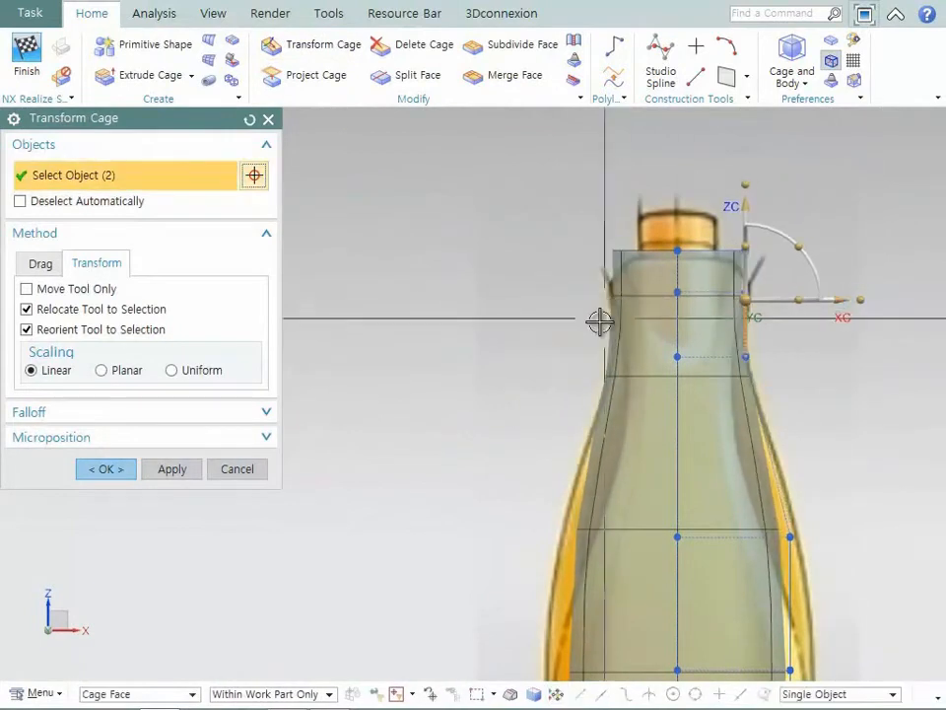
pyautogui.middleClick(597, 322)
# - Reset Transform Cage and reshape the top three rows of outer cage vertices to follow the bottle's shoulder and neck in the front image
pyautogui.click(322, 46)
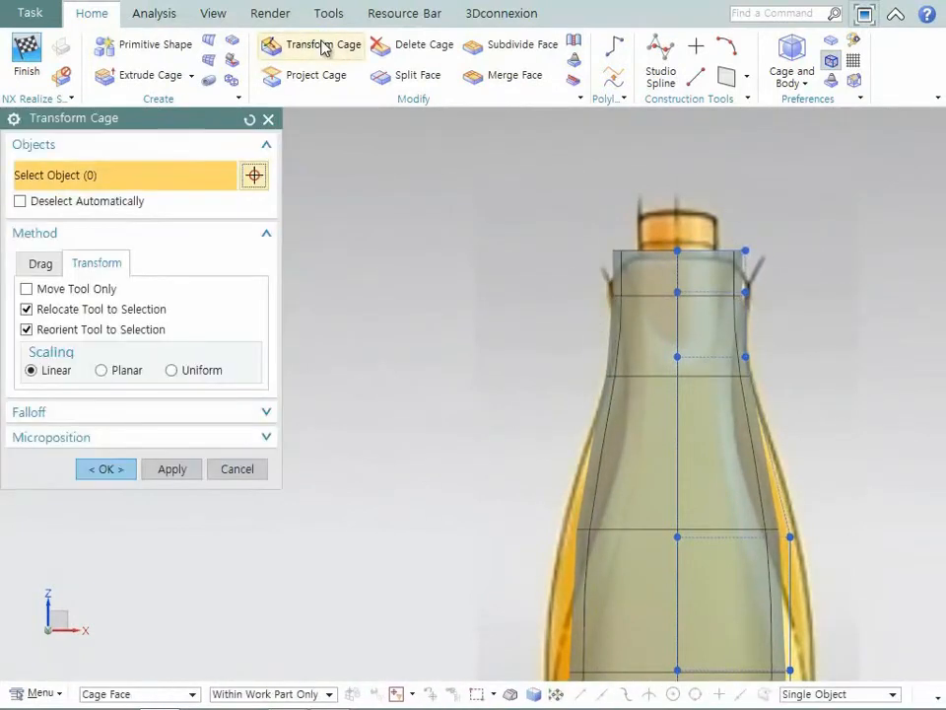
pyautogui.click(250, 120)
pyautogui.moveTo(644, 203); pyautogui.dragTo(774, 271)
pyautogui.moveTo(722, 249); pyautogui.dragTo(766, 268)
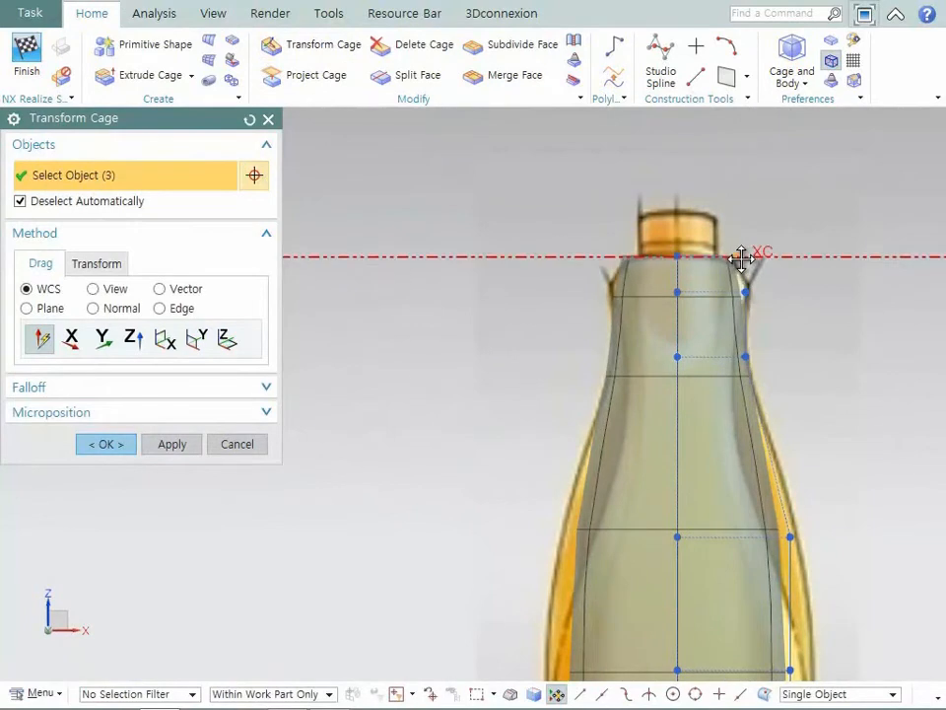
pyautogui.moveTo(808, 334); pyautogui.dragTo(759, 288)
pyautogui.moveTo(643, 276); pyautogui.dragTo(727, 277)
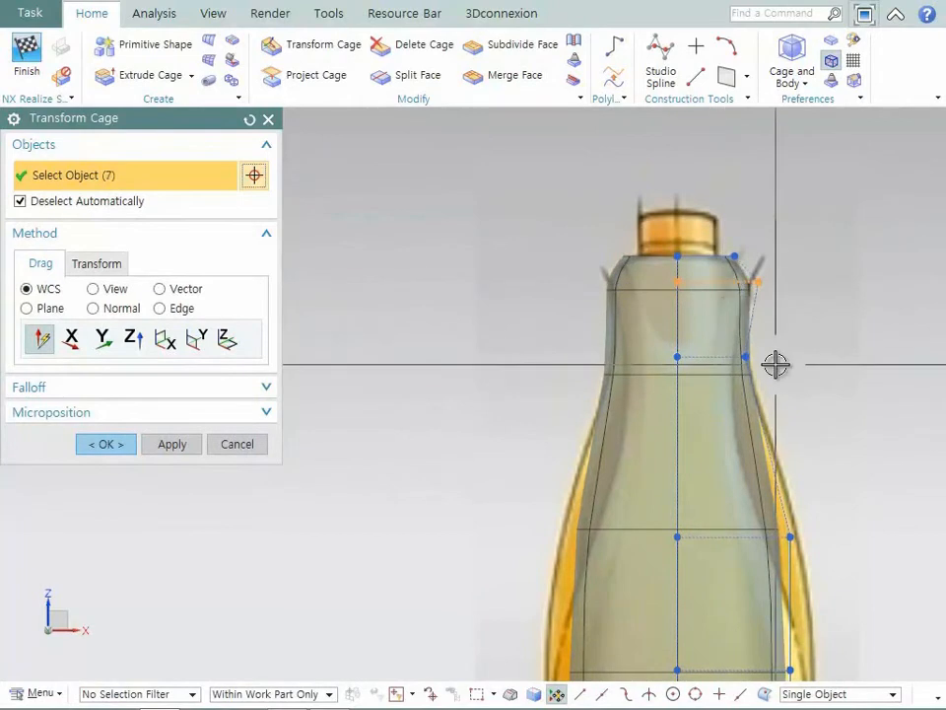
pyautogui.moveTo(775, 372); pyautogui.dragTo(736, 333)
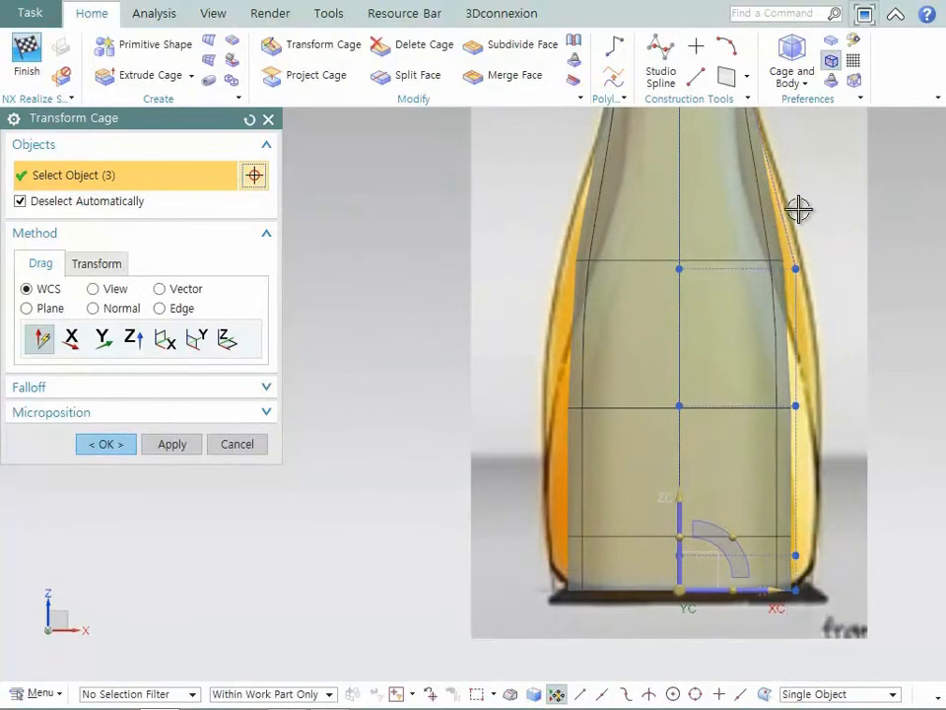
# - Widen the lower outer cage vertices along XC to the front image's body outline and pull the bottom corner vertices inward
pyautogui.moveTo(850, 233); pyautogui.dragTo(751, 627)
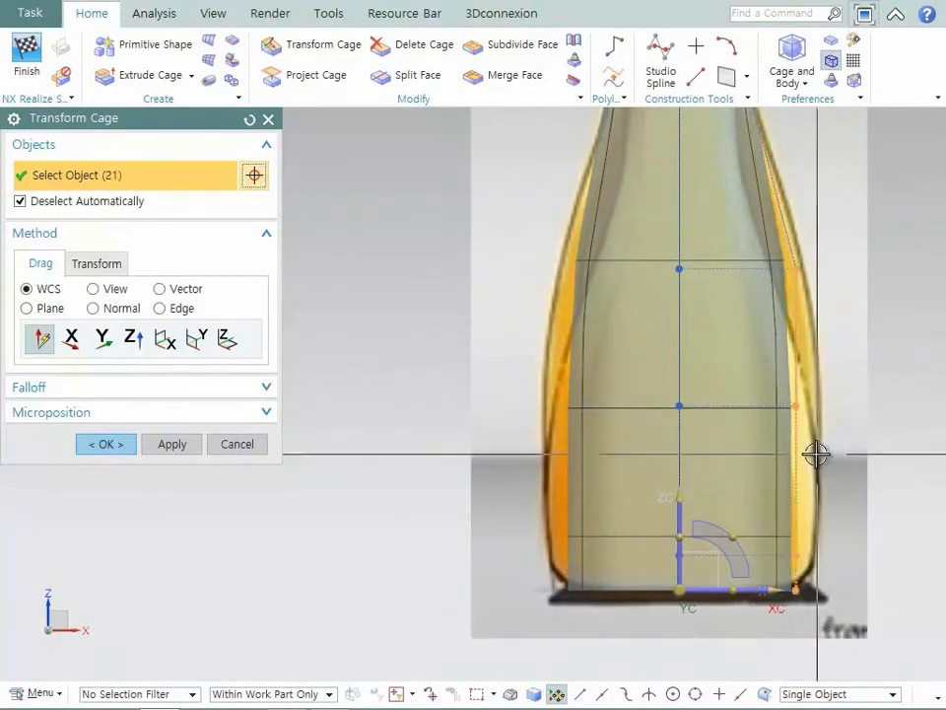
pyautogui.moveTo(803, 458); pyautogui.dragTo(823, 461)
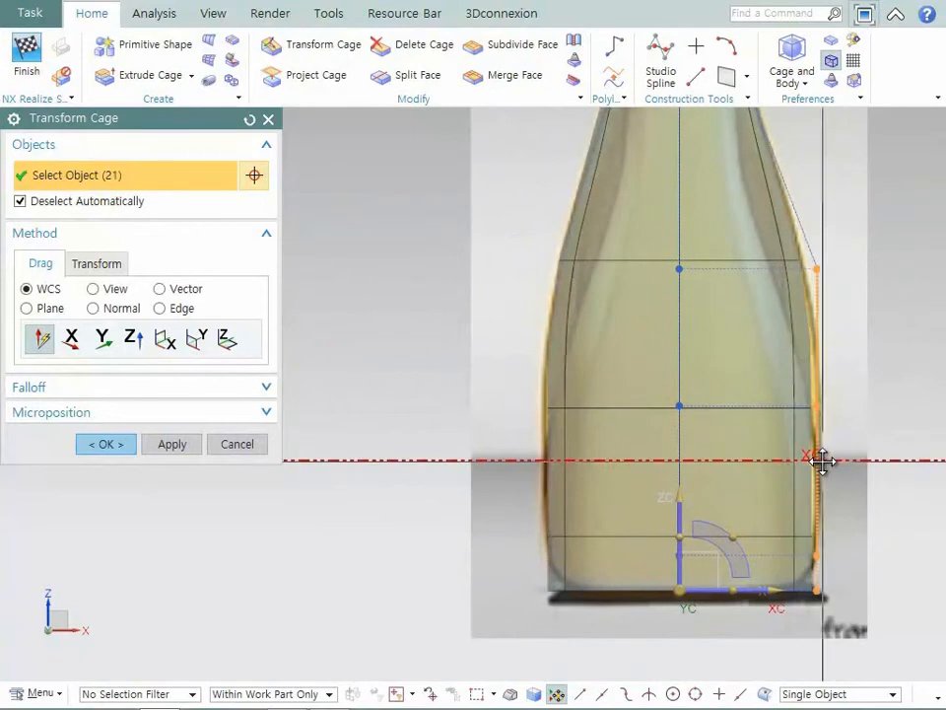
pyautogui.click(880, 501)
pyautogui.moveTo(882, 371); pyautogui.dragTo(804, 604)
pyautogui.moveTo(823, 486); pyautogui.dragTo(827, 486)
pyautogui.moveTo(843, 608); pyautogui.dragTo(826, 555)
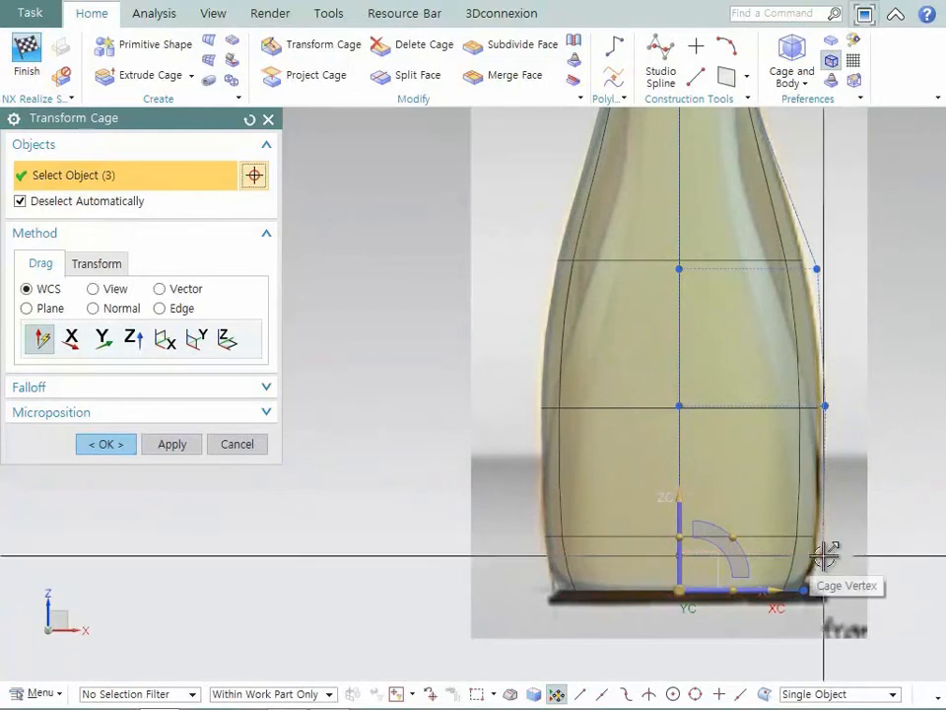
pyautogui.click(107, 444)
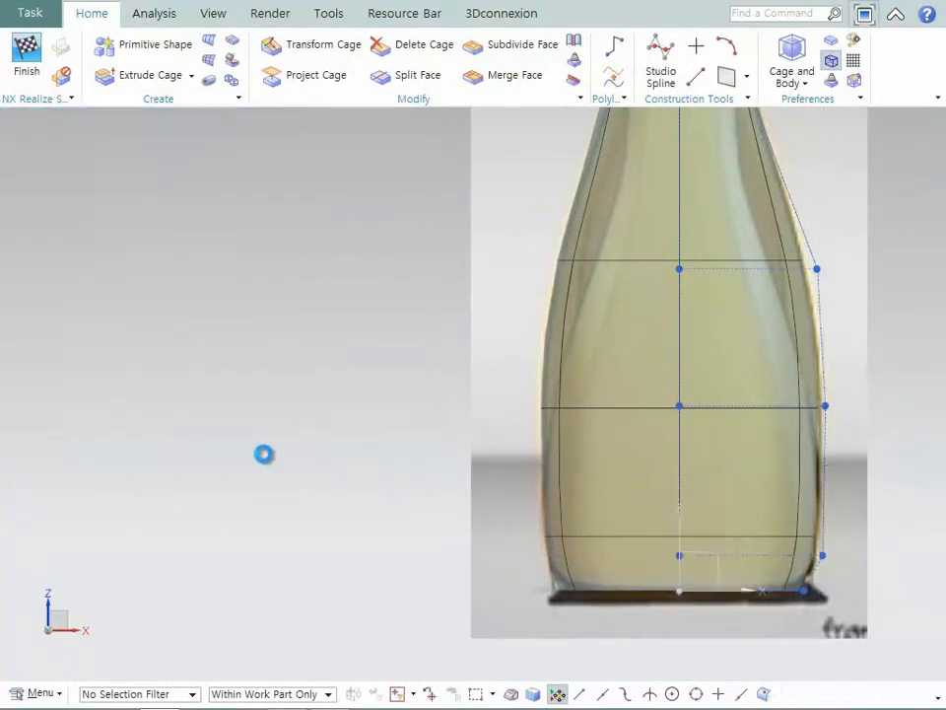
# - In the side view, narrow the neck cage vertices along YC and pull the second-row front vertices out to the spout tip
pyautogui.scroll(-5, 268, 453)
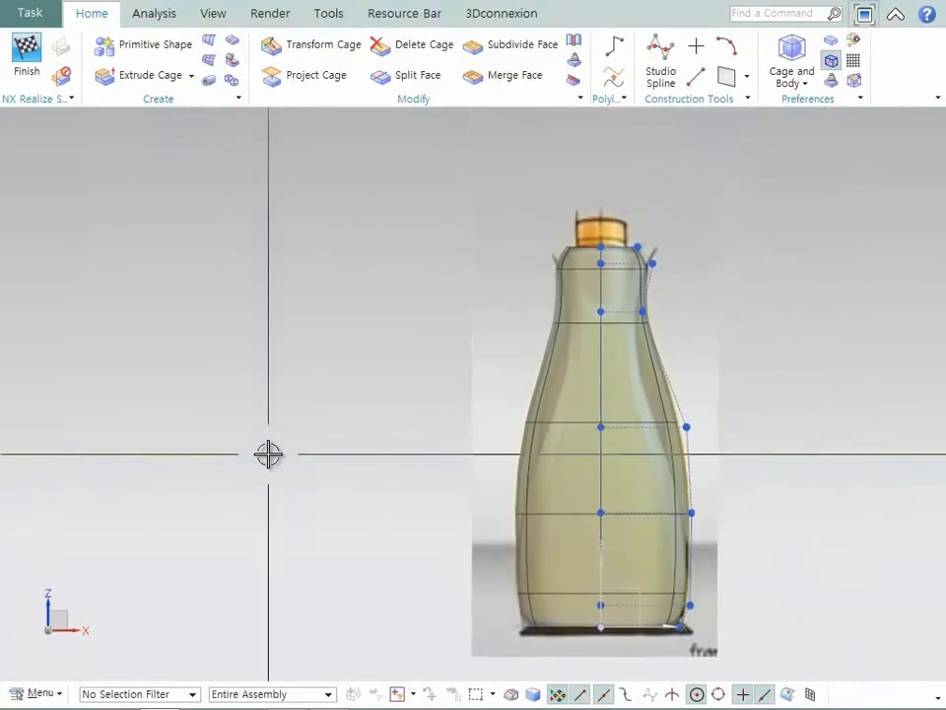
pyautogui.moveTo(397, 448); pyautogui.dragTo(397, 449, button='middle')
pyautogui.press('F8')
pyautogui.scroll(5, 398, 445)
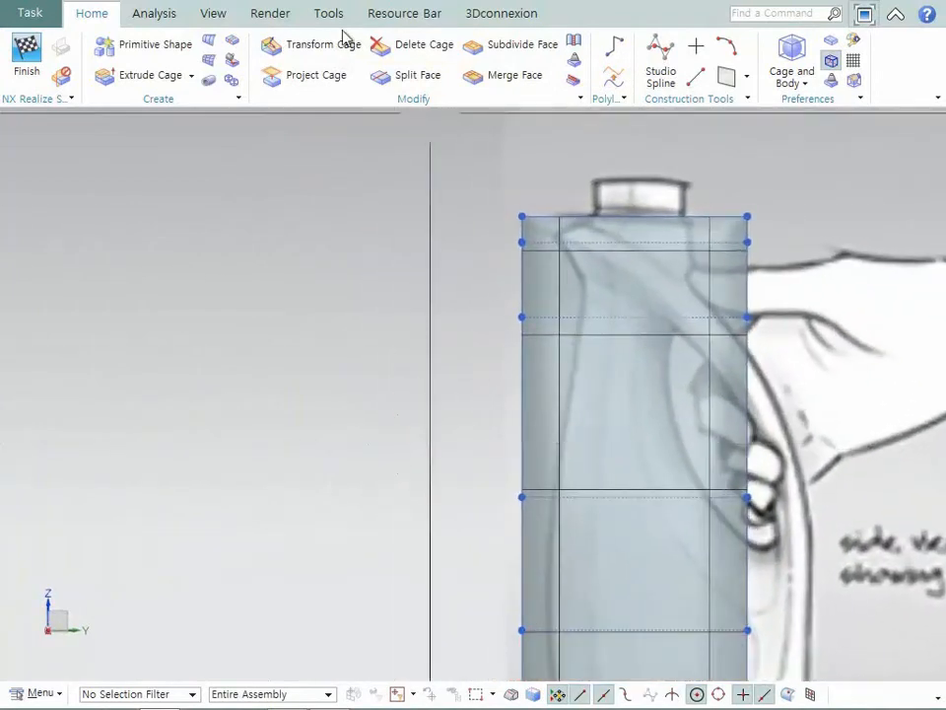
pyautogui.click(315, 45)
pyautogui.moveTo(475, 158); pyautogui.dragTo(555, 344)
pyautogui.moveTo(526, 272); pyautogui.dragTo(598, 282)
pyautogui.moveTo(806, 355); pyautogui.dragTo(728, 201)
pyautogui.moveTo(743, 264); pyautogui.dragTo(699, 269)
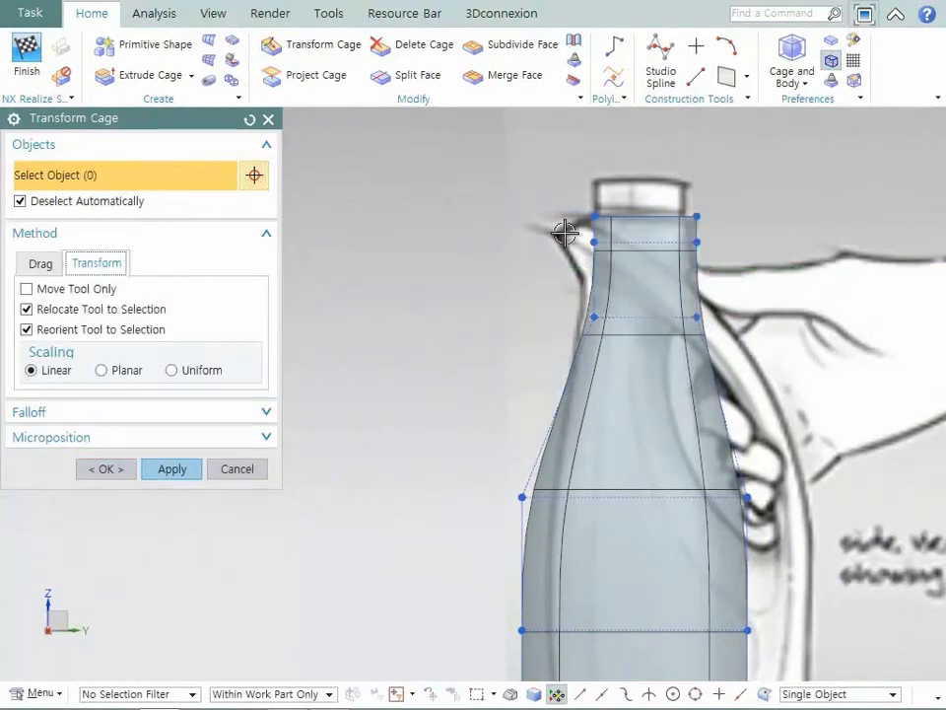
pyautogui.moveTo(569, 227); pyautogui.dragTo(616, 270)
pyautogui.moveTo(592, 244); pyautogui.dragTo(557, 235)
# - Lower the back vertices of the second and third cage rows along ZC to slant the neck toward the handle
pyautogui.moveTo(762, 294); pyautogui.dragTo(683, 234)
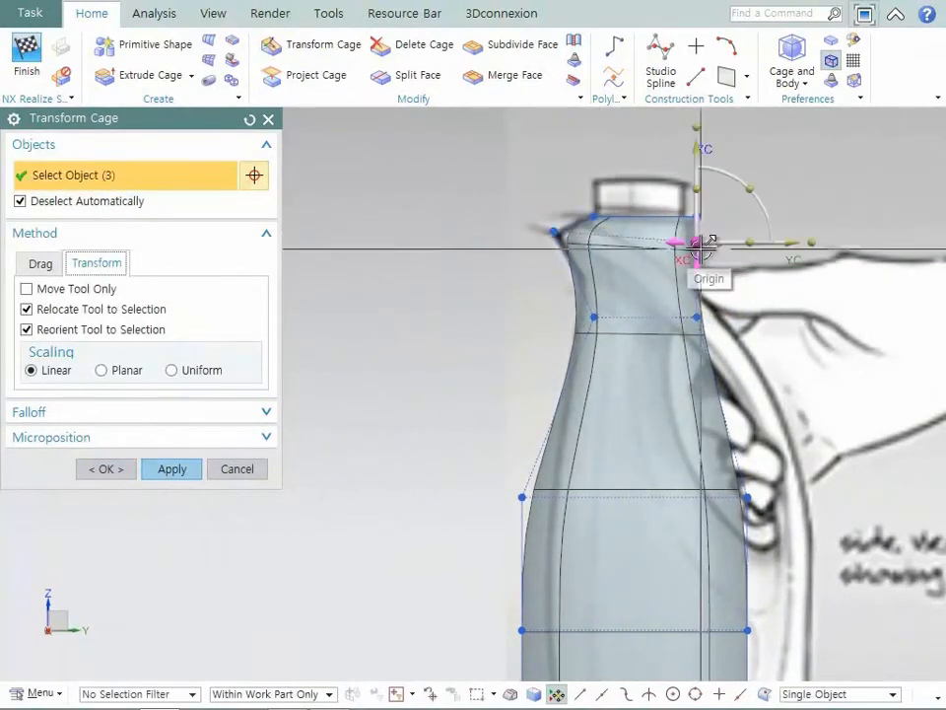
pyautogui.click(765, 260)
pyautogui.click(701, 250)
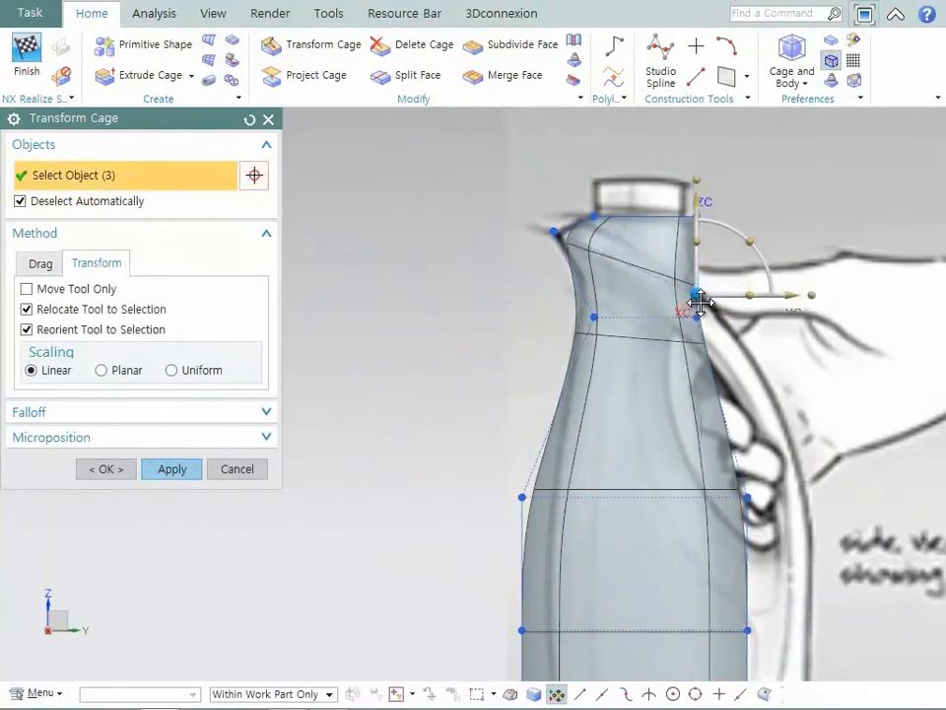
pyautogui.moveTo(701, 302); pyautogui.dragTo(701, 297)
pyautogui.moveTo(725, 352); pyautogui.dragTo(701, 254)
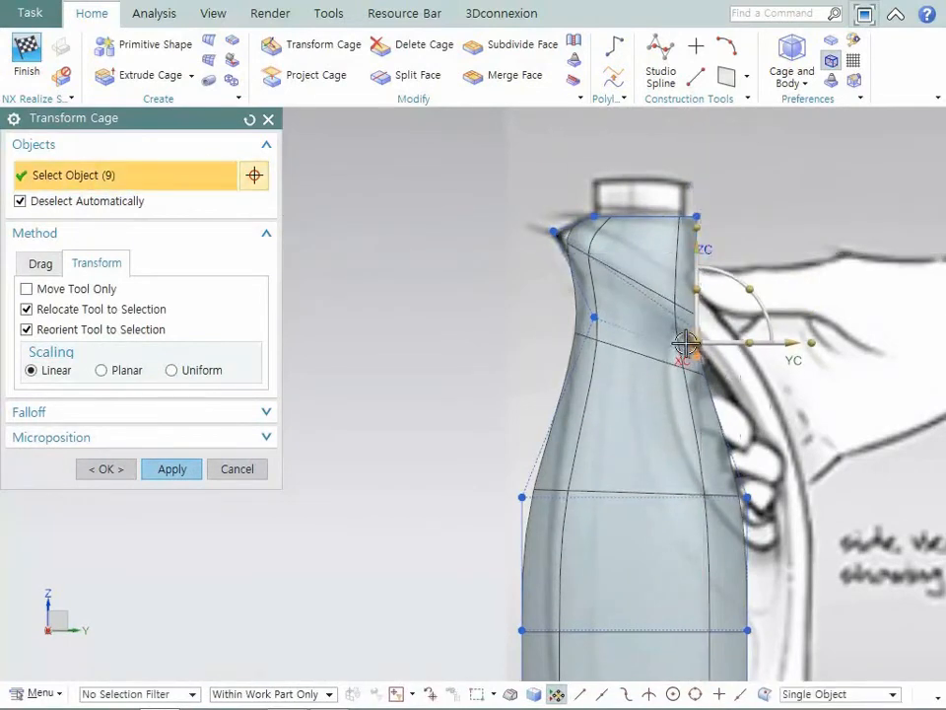
pyautogui.moveTo(686, 343); pyautogui.dragTo(687, 342)
pyautogui.moveTo(701, 264); pyautogui.dragTo(701, 291)
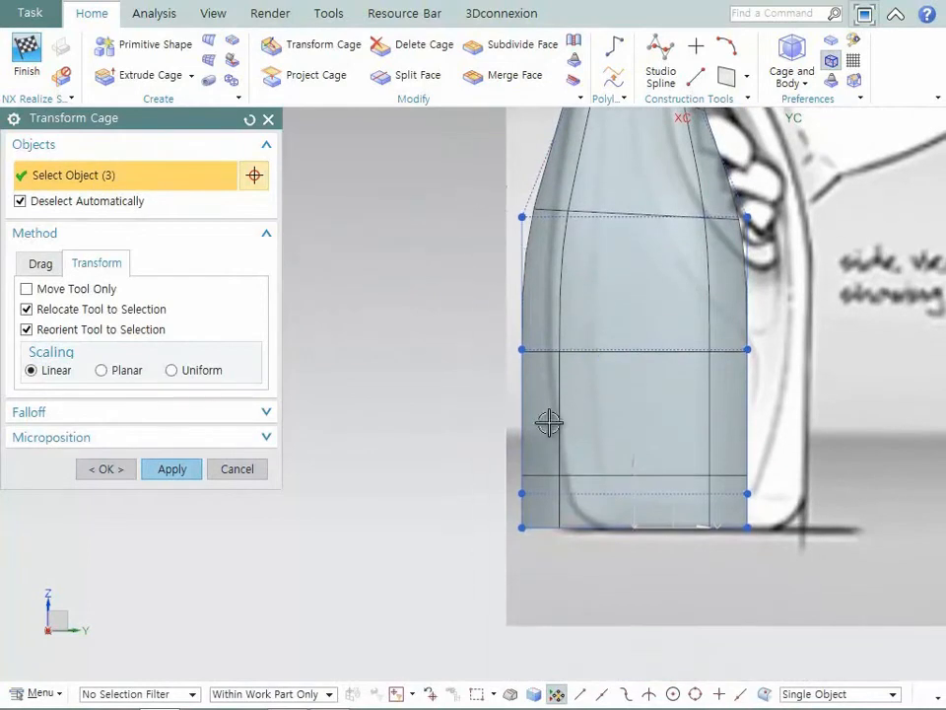
# - Move the lower body's front cage vertices inward along YC and taper the bottom front corner to the side image outline
pyautogui.click(536, 452)
pyautogui.moveTo(527, 405); pyautogui.dragTo(549, 401)
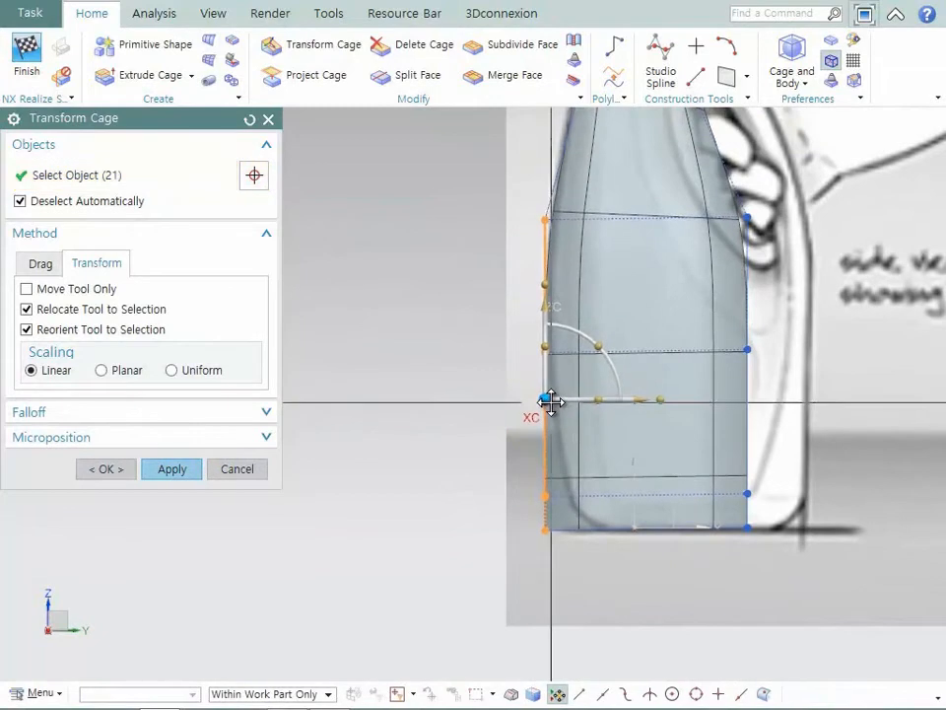
pyautogui.moveTo(574, 550); pyautogui.dragTo(573, 544)
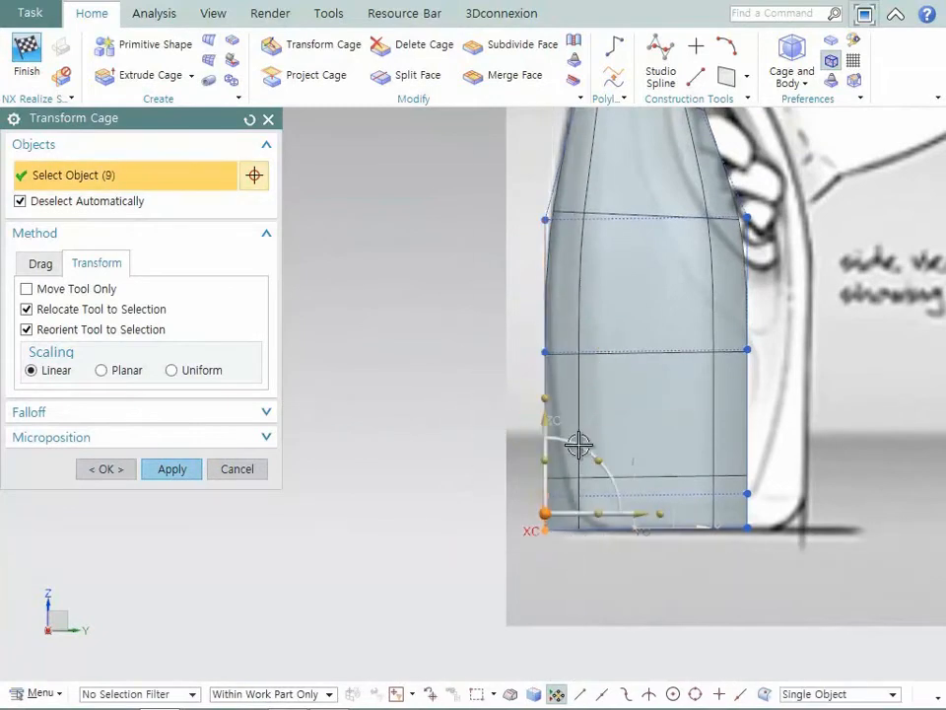
pyautogui.moveTo(633, 511); pyautogui.dragTo(654, 512)
pyautogui.moveTo(521, 513); pyautogui.dragTo(604, 545)
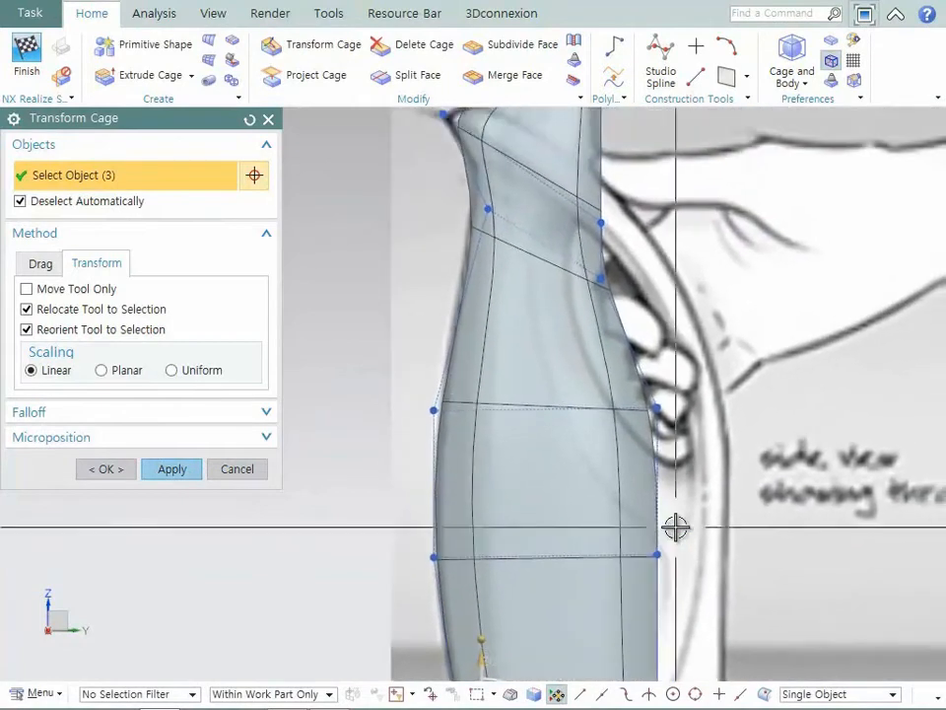
# - Move the back cage vertices of the neck and upper body to follow the inner edge of the handle opening
pyautogui.moveTo(712, 490); pyautogui.dragTo(589, 274)
pyautogui.moveTo(574, 196); pyautogui.dragTo(575, 197)
pyautogui.moveTo(709, 300); pyautogui.dragTo(687, 301)
pyautogui.keyDown('shift'); pyautogui.moveTo(584, 205); pyautogui.dragTo(560, 266); pyautogui.keyUp('shift')
pyautogui.moveTo(698, 347); pyautogui.dragTo(677, 358)
pyautogui.moveTo(543, 242); pyautogui.dragTo(575, 298)
pyautogui.moveTo(647, 275); pyautogui.dragTo(655, 275)
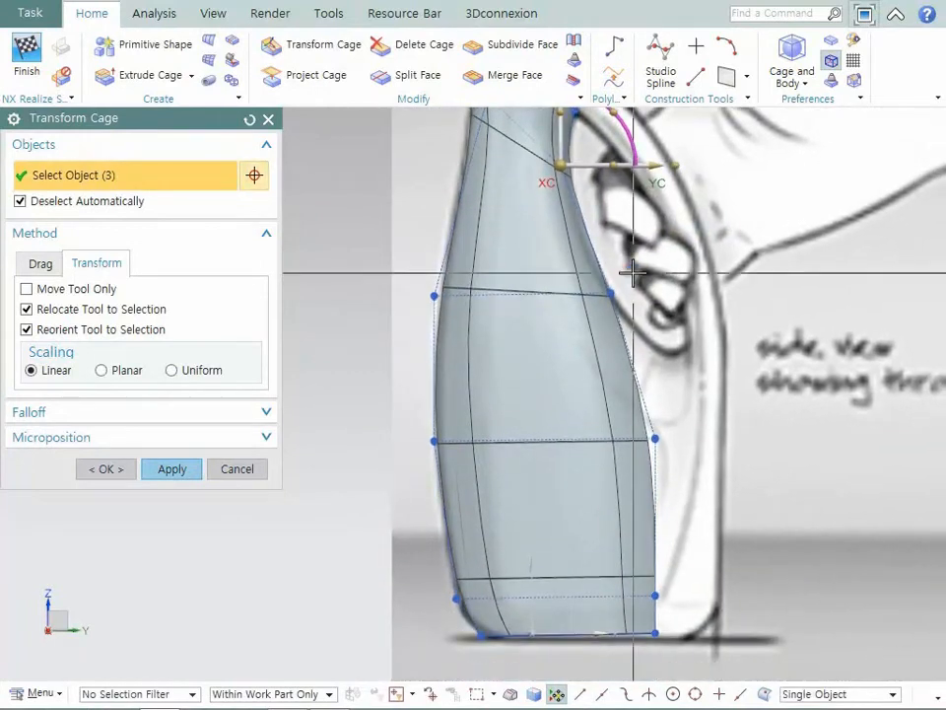
# - Raise the back vertices of the two mid-body cage rows to fit the handle opening, and finish the cage transform
pyautogui.click(657, 440)
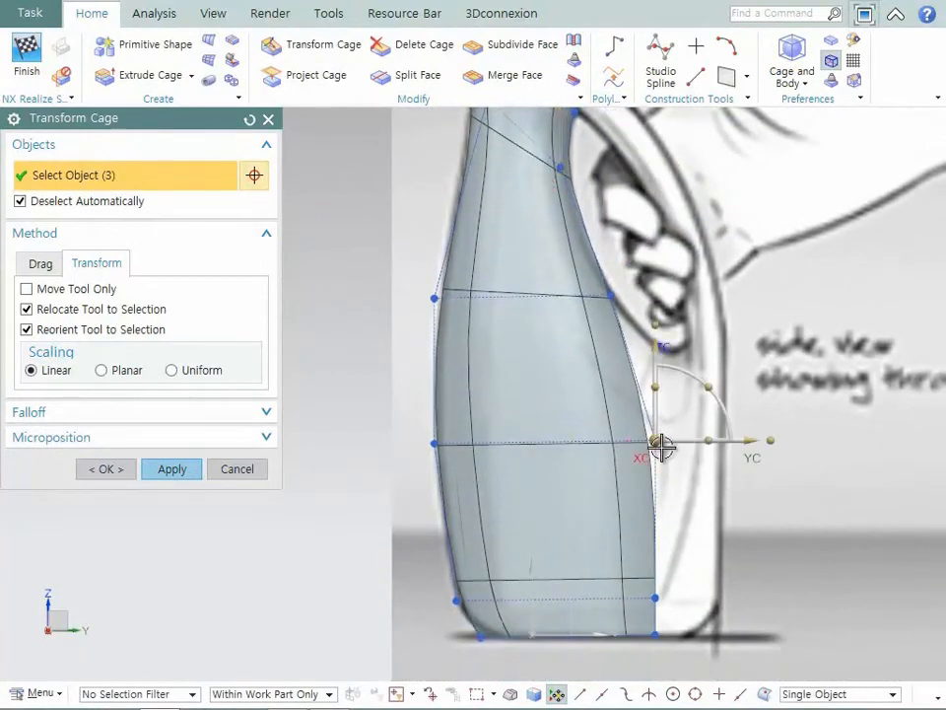
pyautogui.moveTo(660, 446); pyautogui.dragTo(661, 390)
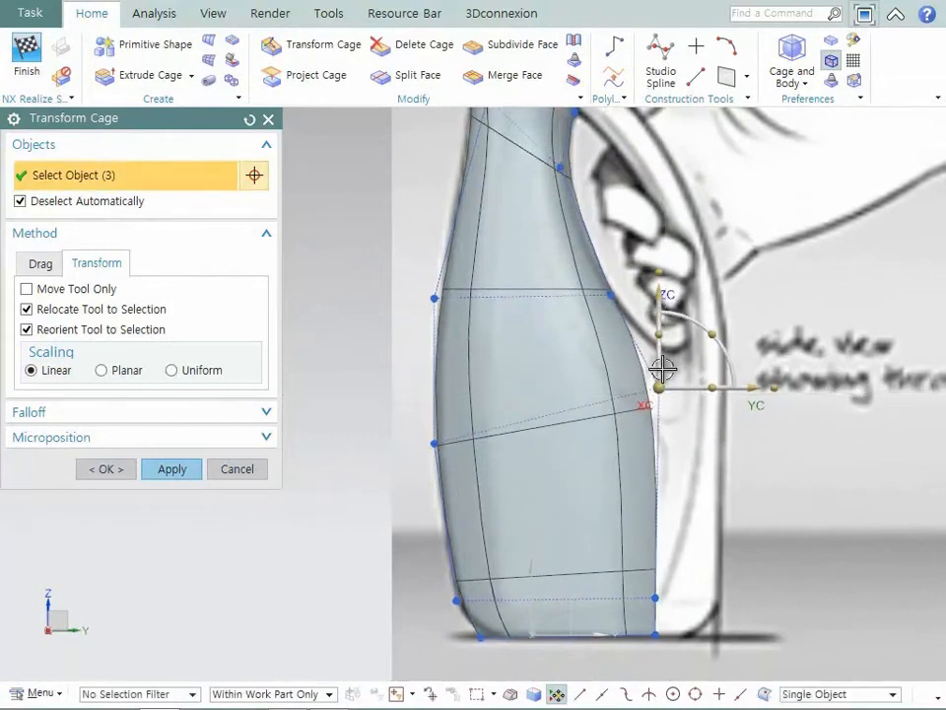
pyautogui.moveTo(612, 295); pyautogui.dragTo(587, 259)
pyautogui.click(661, 387)
pyautogui.moveTo(671, 386); pyautogui.dragTo(681, 360)
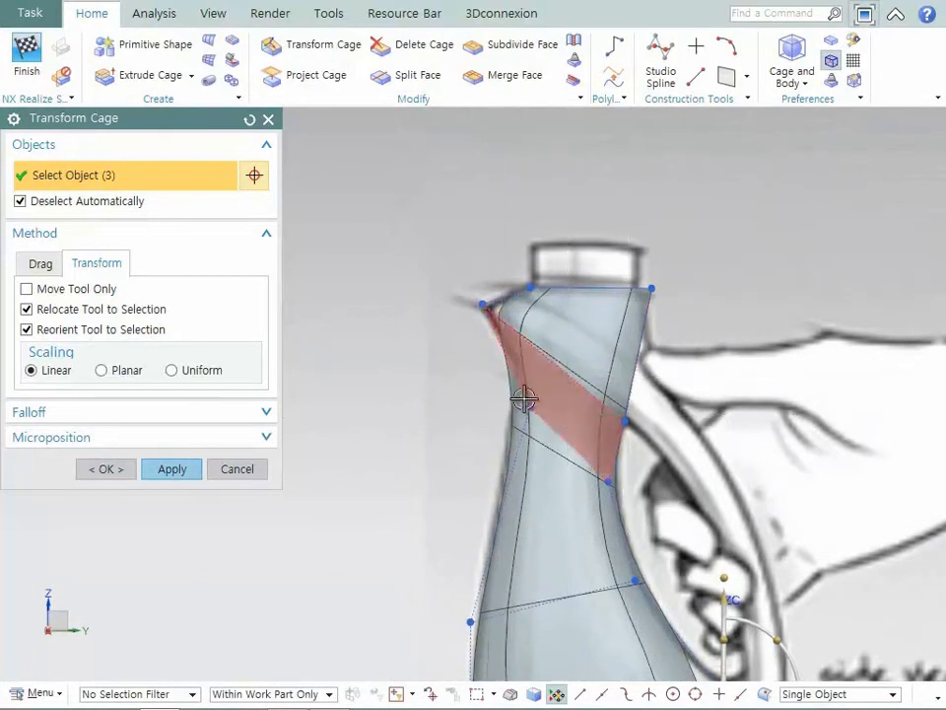
pyautogui.click(172, 471)
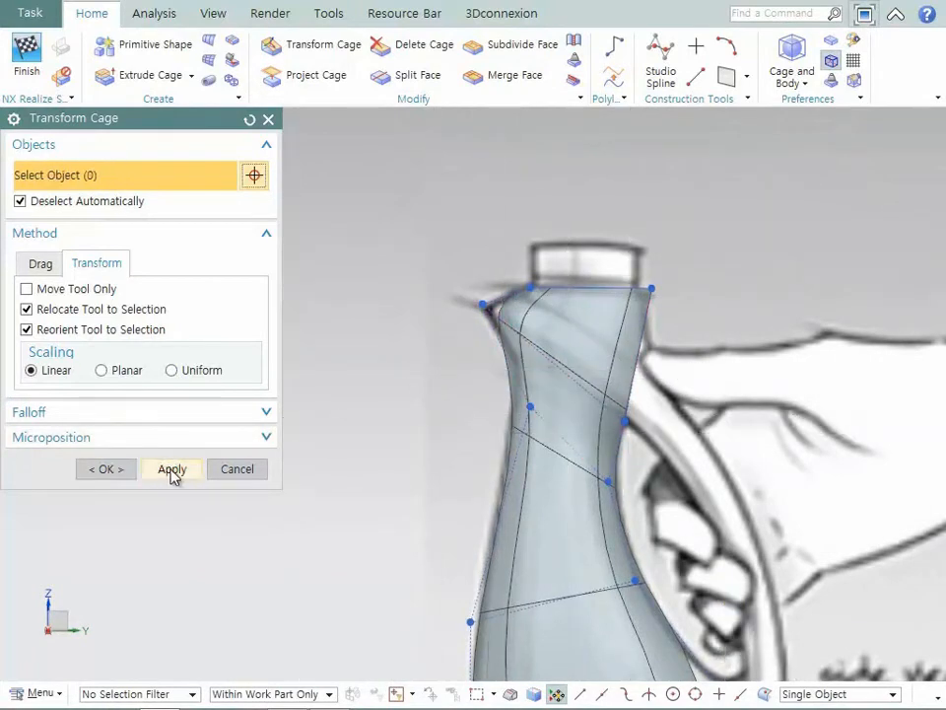
pyautogui.click(239, 475)
# - Split the face loop between the top edge and the spout row uniformly with one division along its edge
pyautogui.click(406, 75)
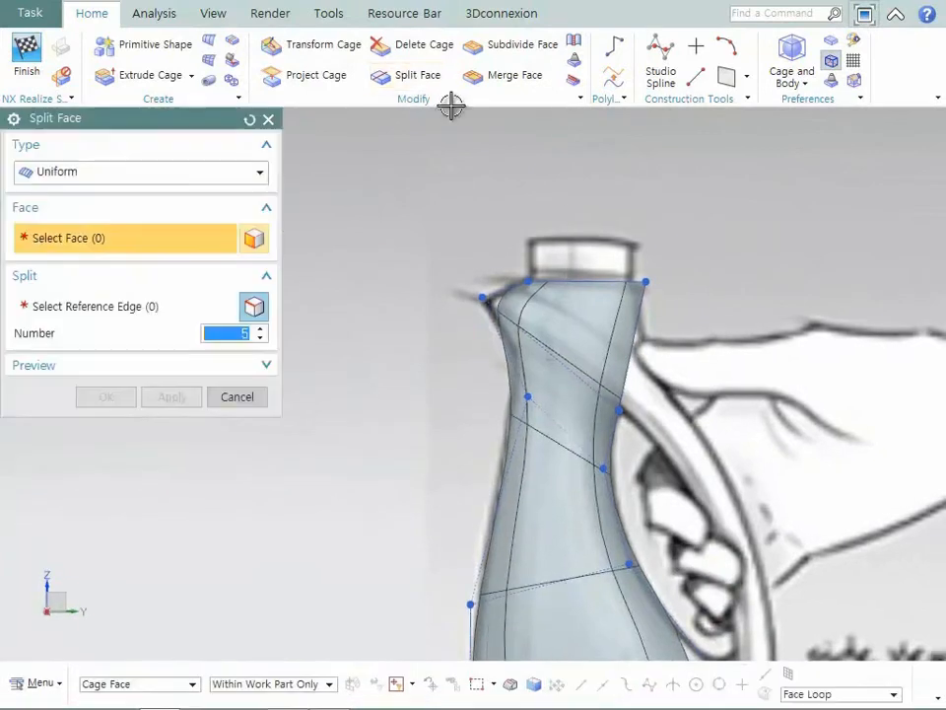
pyautogui.moveTo(592, 318); pyautogui.dragTo(604, 378, button='middle')
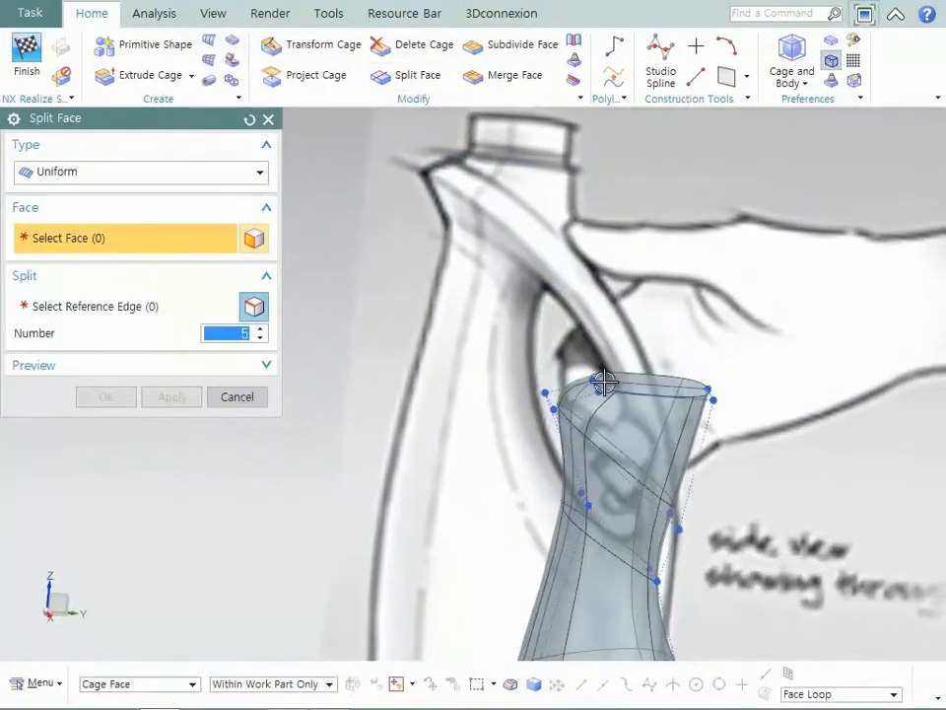
pyautogui.click(587, 406)
pyautogui.click(129, 307)
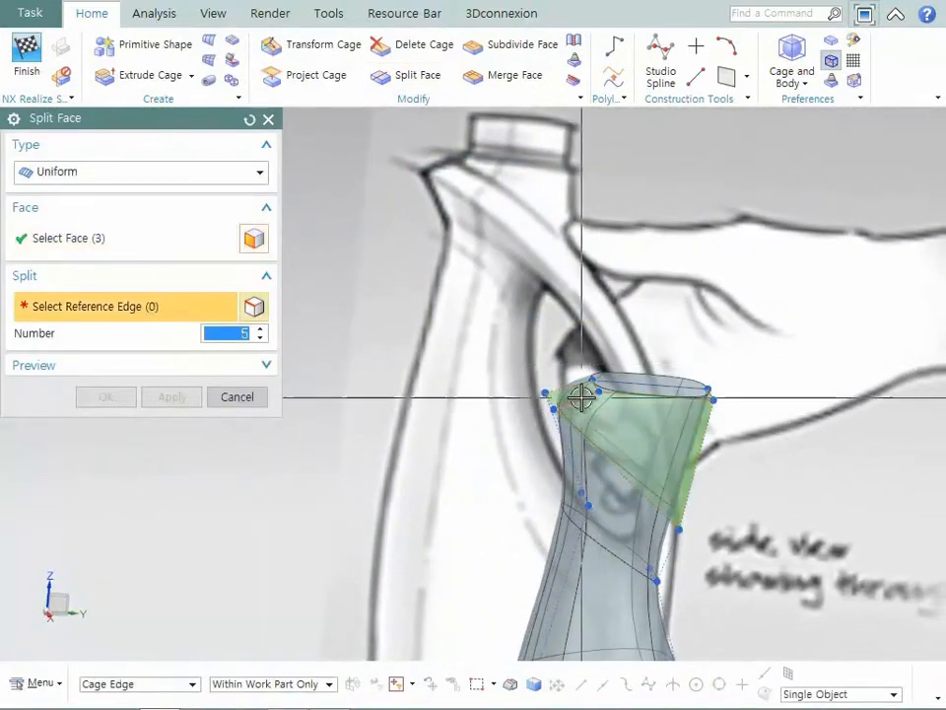
pyautogui.click(582, 396)
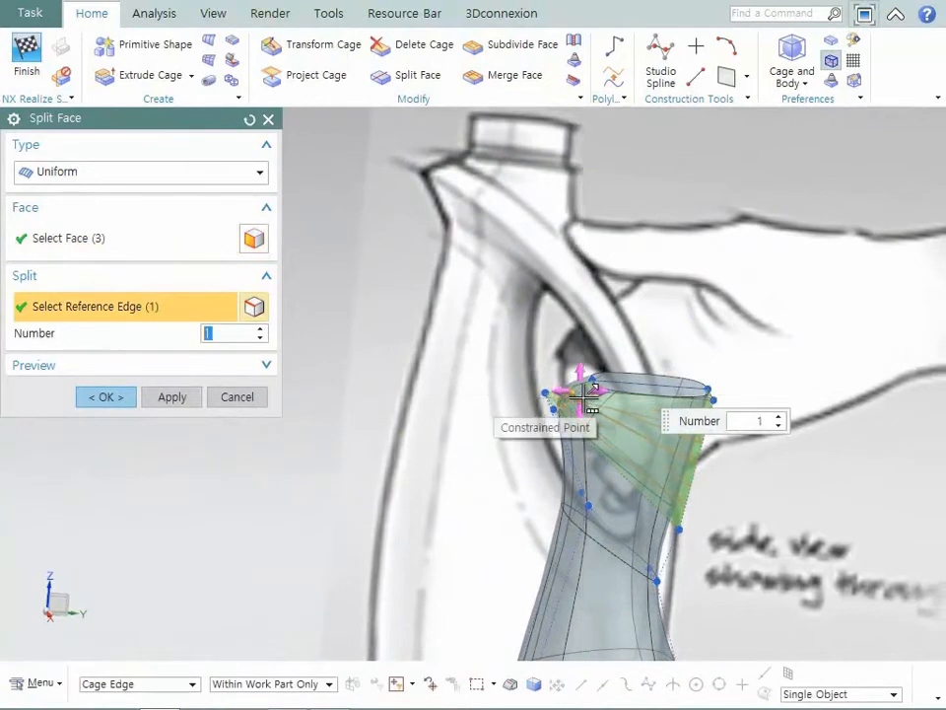
pyautogui.middleClick(589, 389)
# - Split the face loop just below the spout row uniformly with one division along its reference edge
pyautogui.click(579, 453)
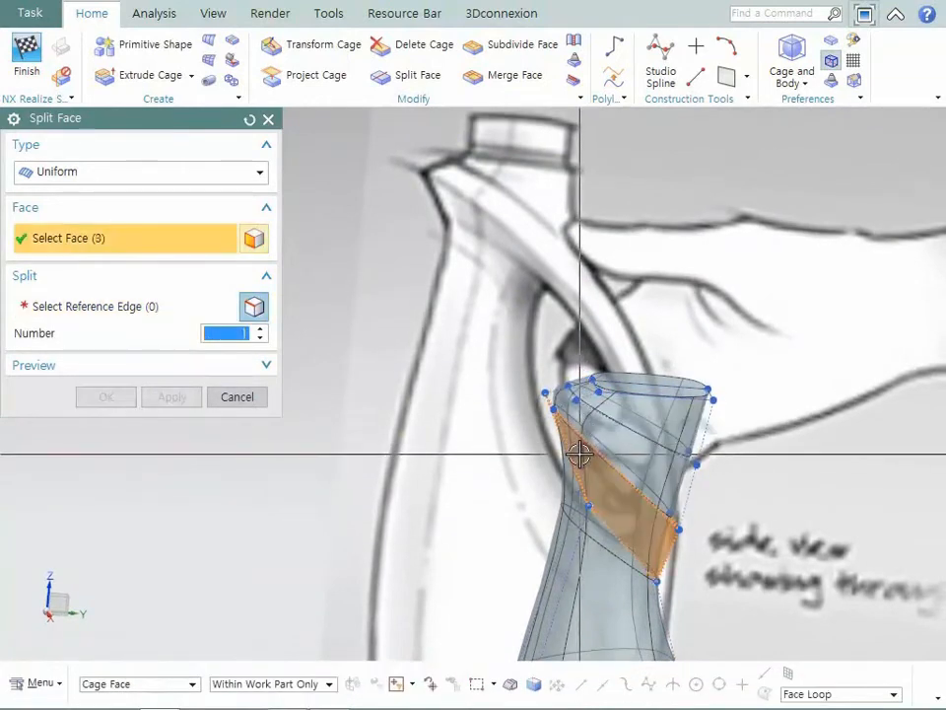
pyautogui.middleClick(574, 445)
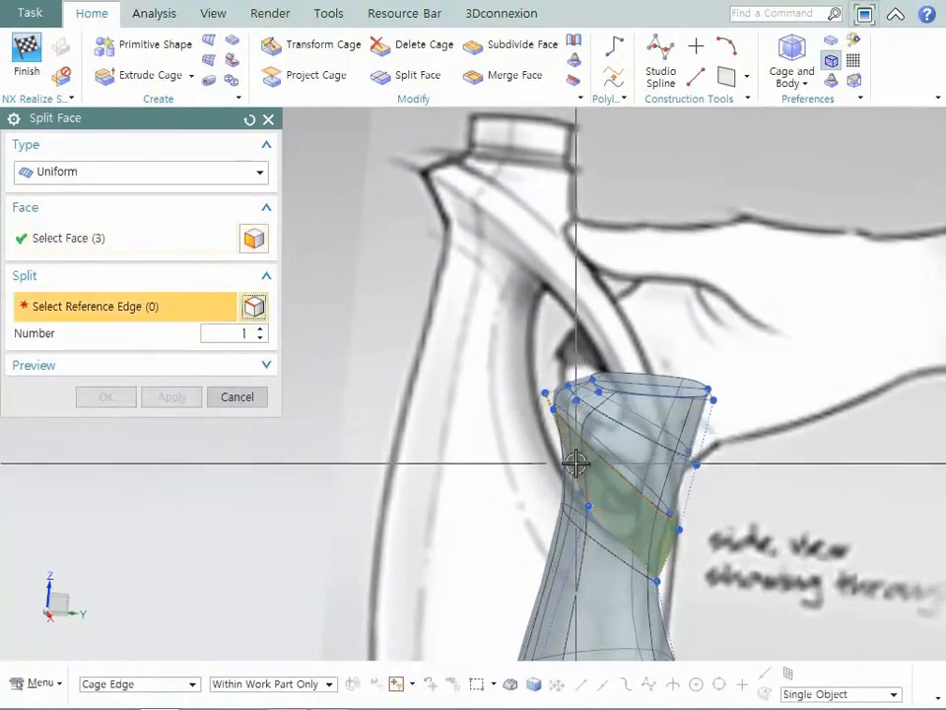
pyautogui.click(579, 463)
pyautogui.middleClick(578, 463)
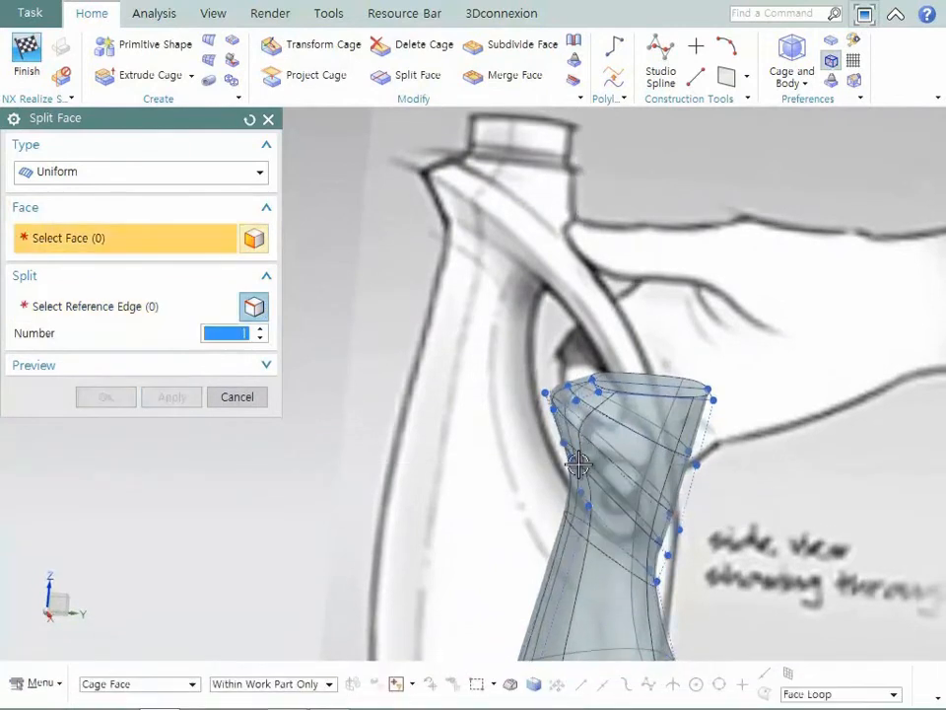
pyautogui.click(242, 399)
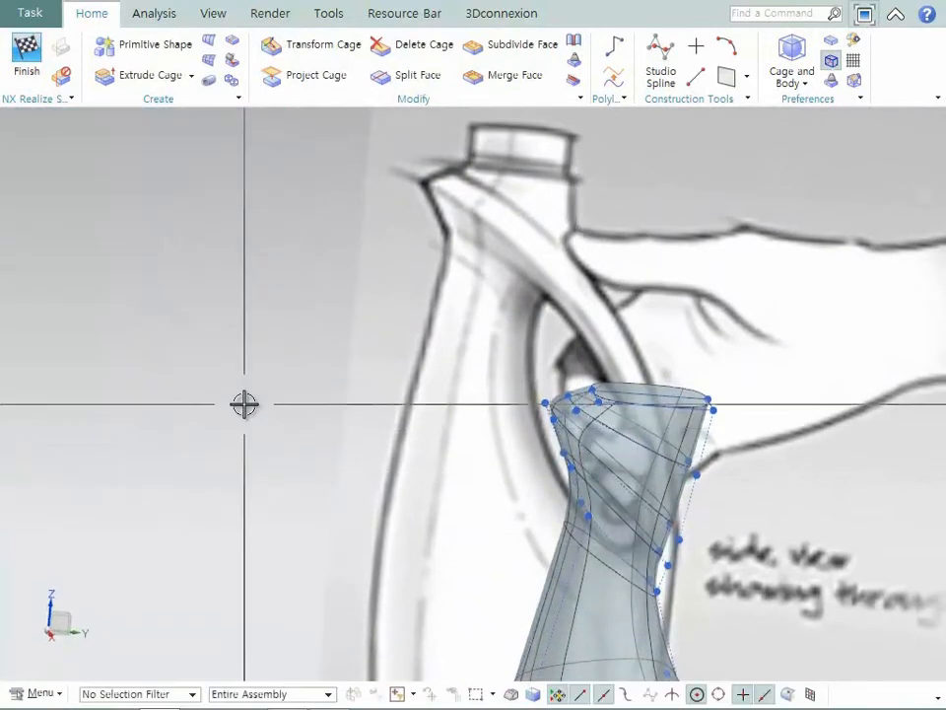
# - Lower the back cage vertices above the spout row, shift their front vertices backward, and move the spout row's back vertices up and outward
pyautogui.press('F8')
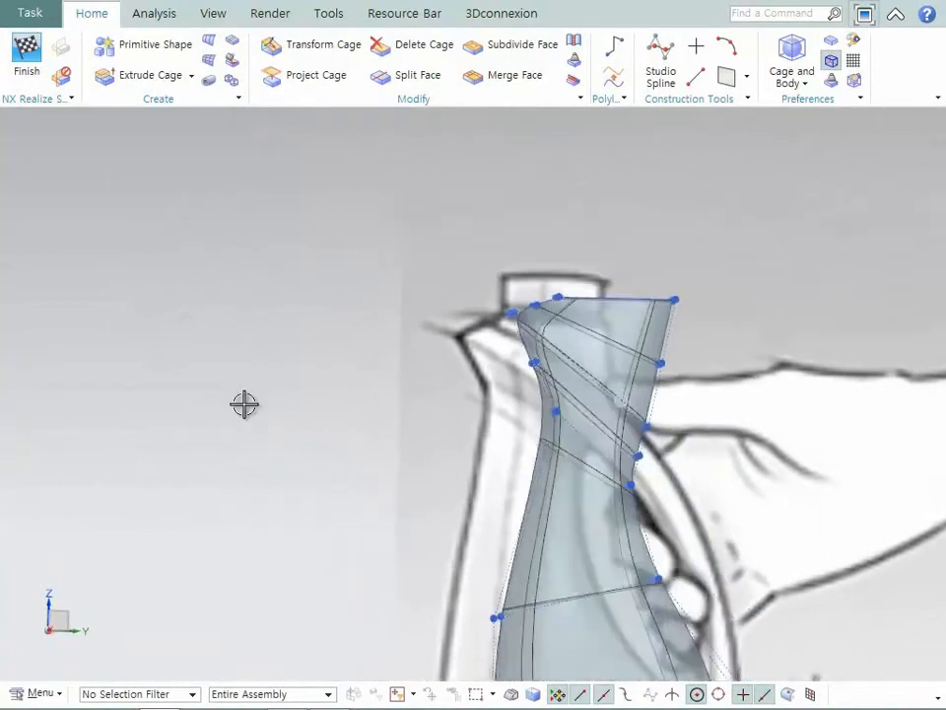
pyautogui.scroll(2, 244, 404)
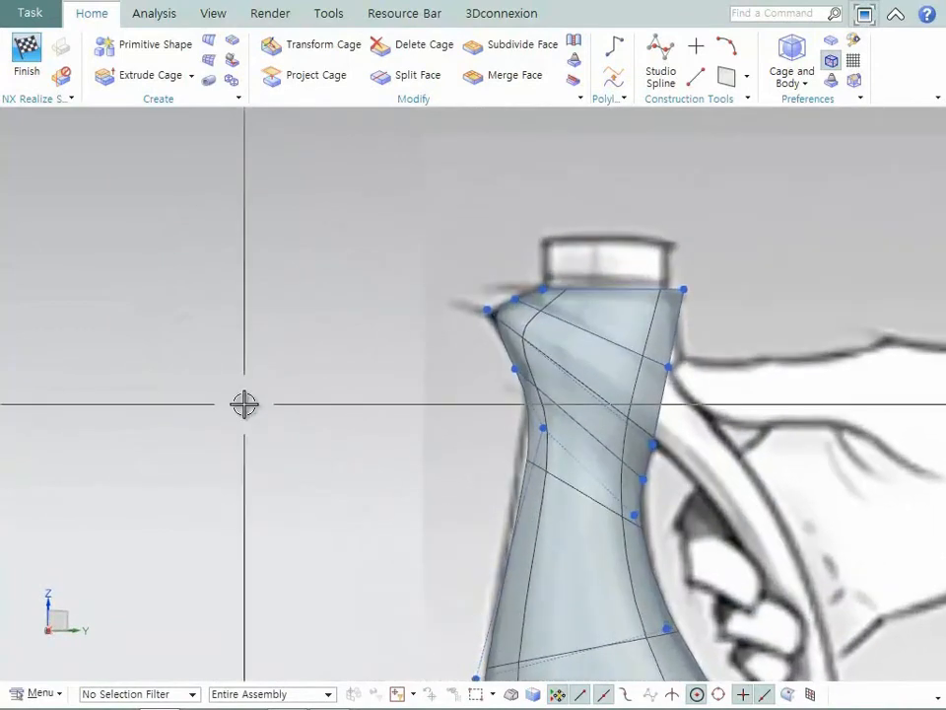
pyautogui.click(311, 49)
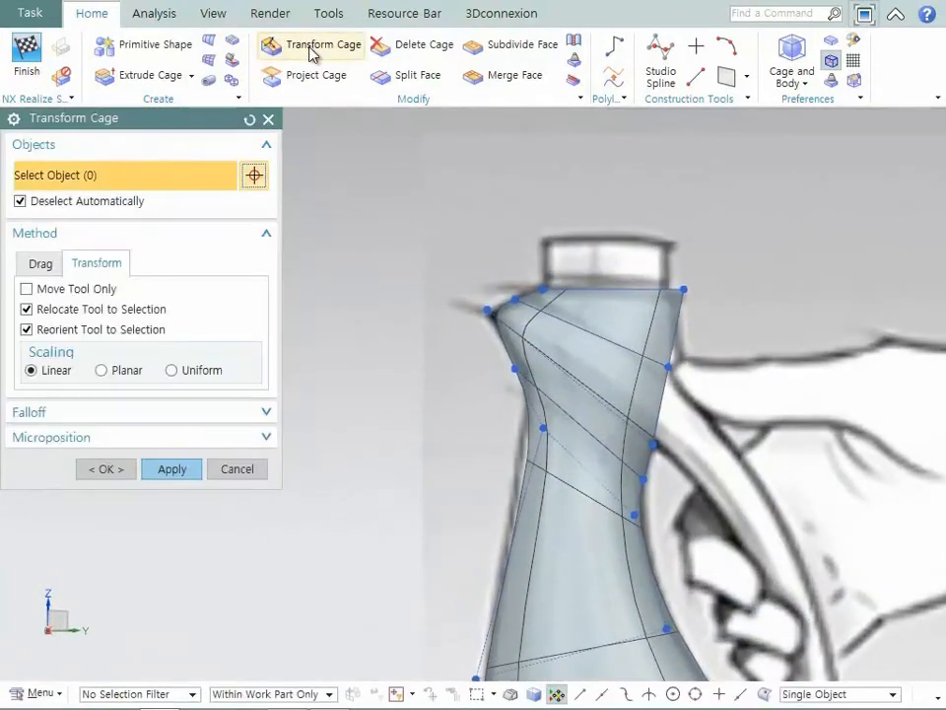
pyautogui.moveTo(747, 402); pyautogui.dragTo(633, 338)
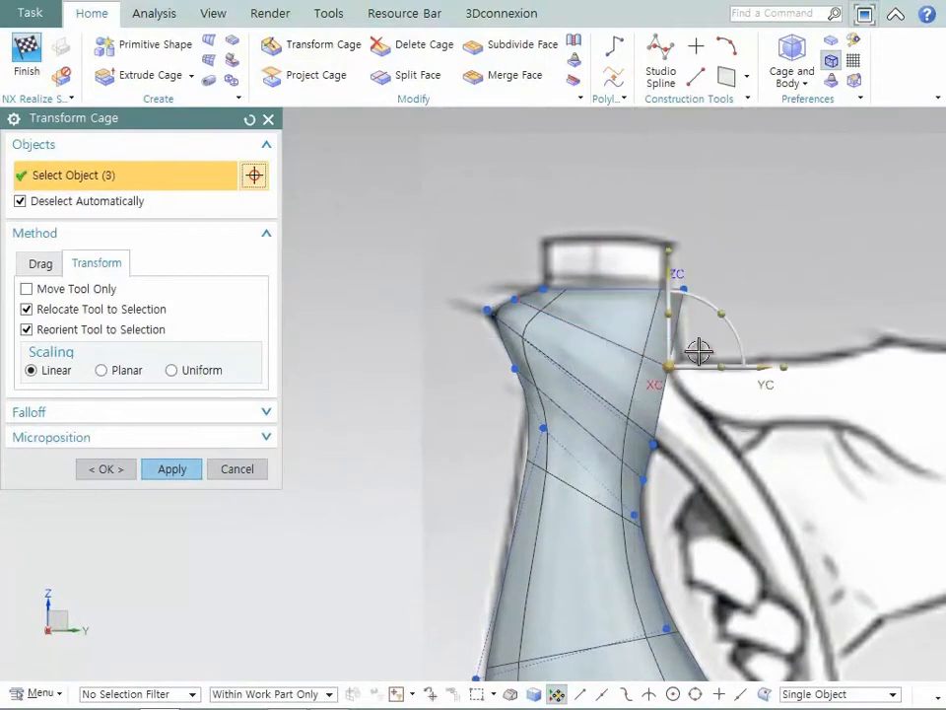
pyautogui.moveTo(673, 277); pyautogui.dragTo(673, 291)
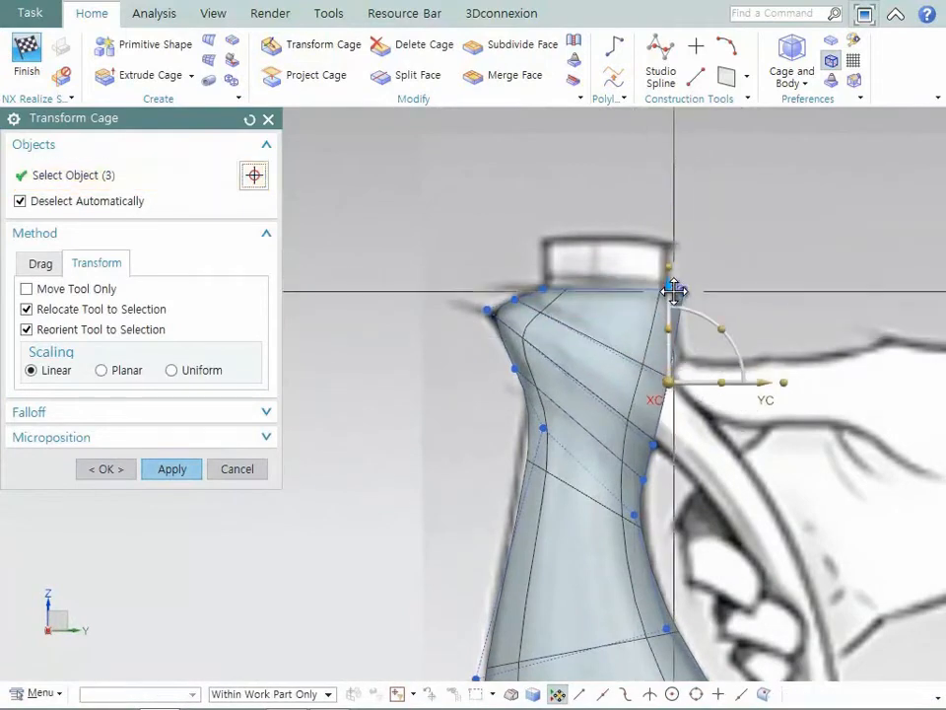
pyautogui.moveTo(498, 279); pyautogui.dragTo(532, 295)
pyautogui.moveTo(635, 411); pyautogui.dragTo(671, 427)
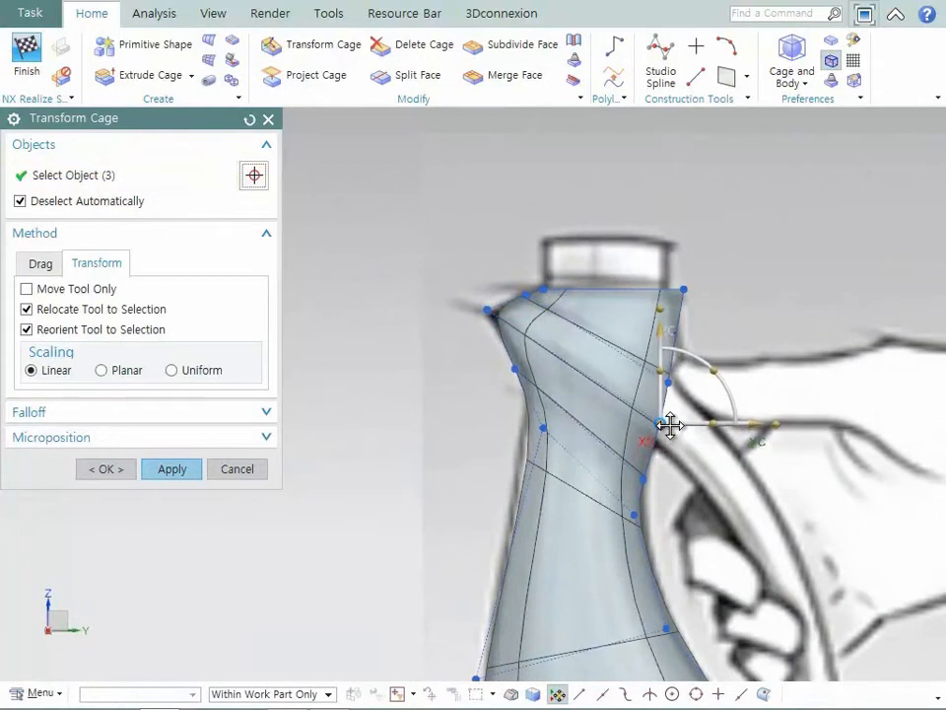
# - Raise the back vertices below the spout row, adjust the two front vertex rows to the neck outline, and finish the cage transform
pyautogui.moveTo(664, 492); pyautogui.dragTo(663, 447)
pyautogui.moveTo(493, 351); pyautogui.dragTo(530, 365)
pyautogui.moveTo(574, 442); pyautogui.dragTo(544, 433)
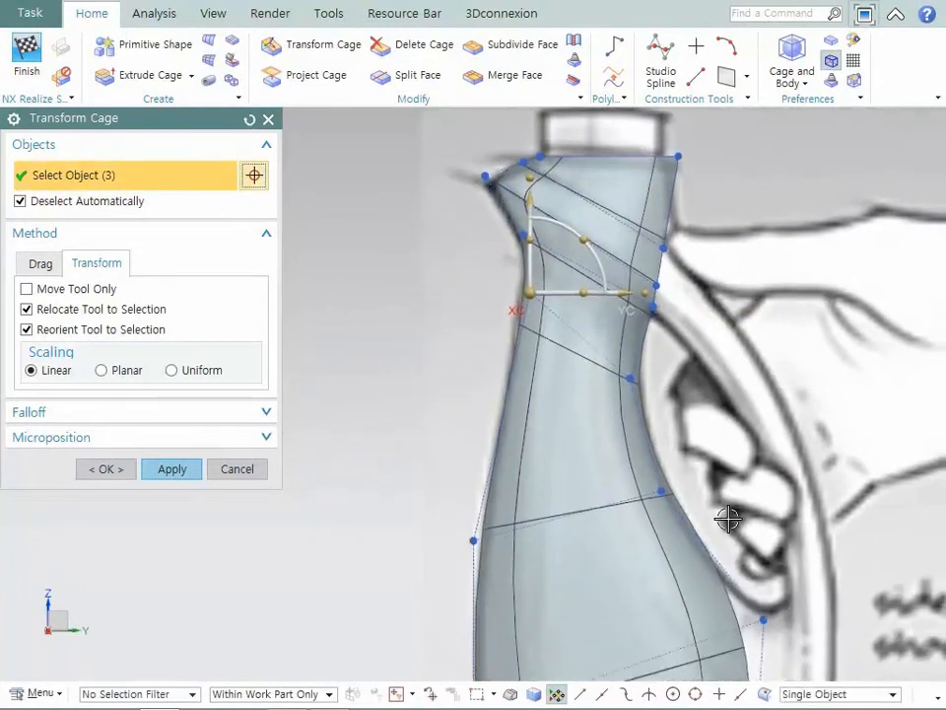
pyautogui.moveTo(728, 518); pyautogui.dragTo(556, 467)
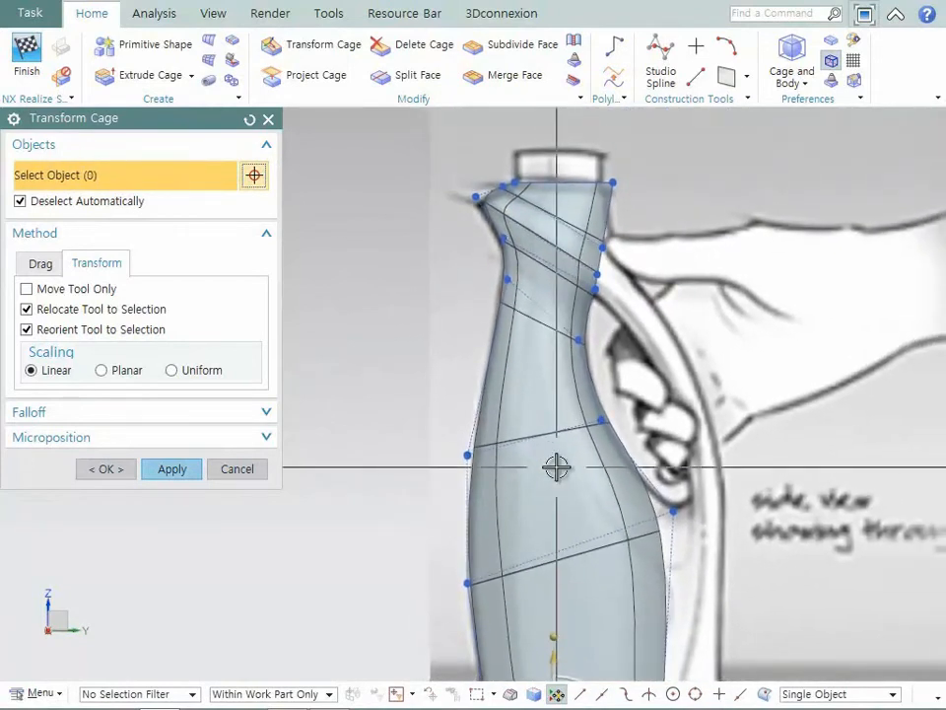
pyautogui.click(241, 470)
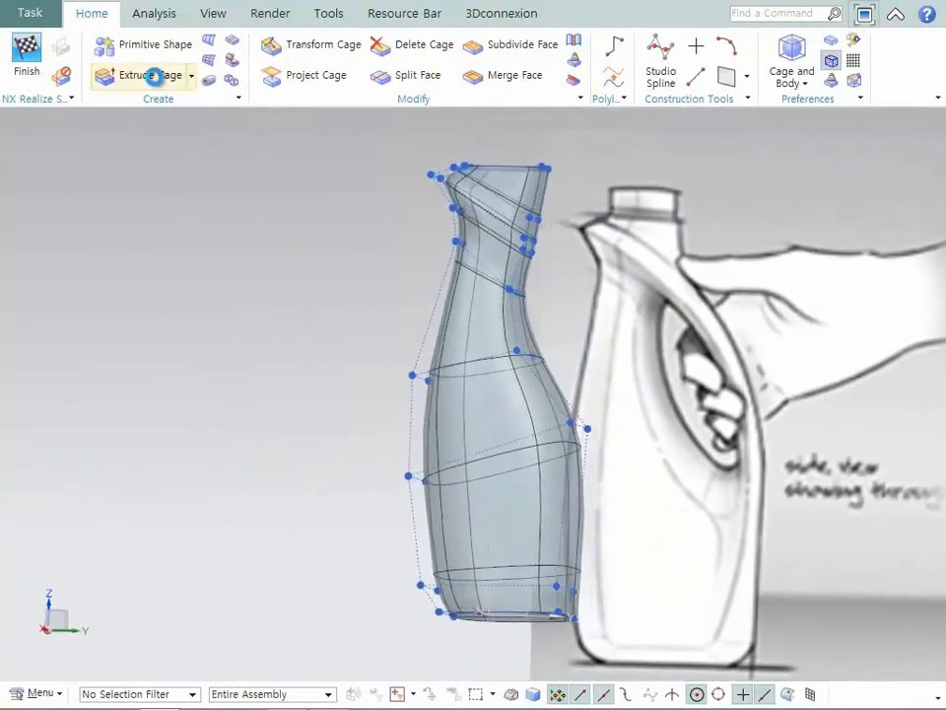
# - Extrude the two lower back cage faces outward by 25 mm to reach the bottle's rear outline
pyautogui.click(153, 76)
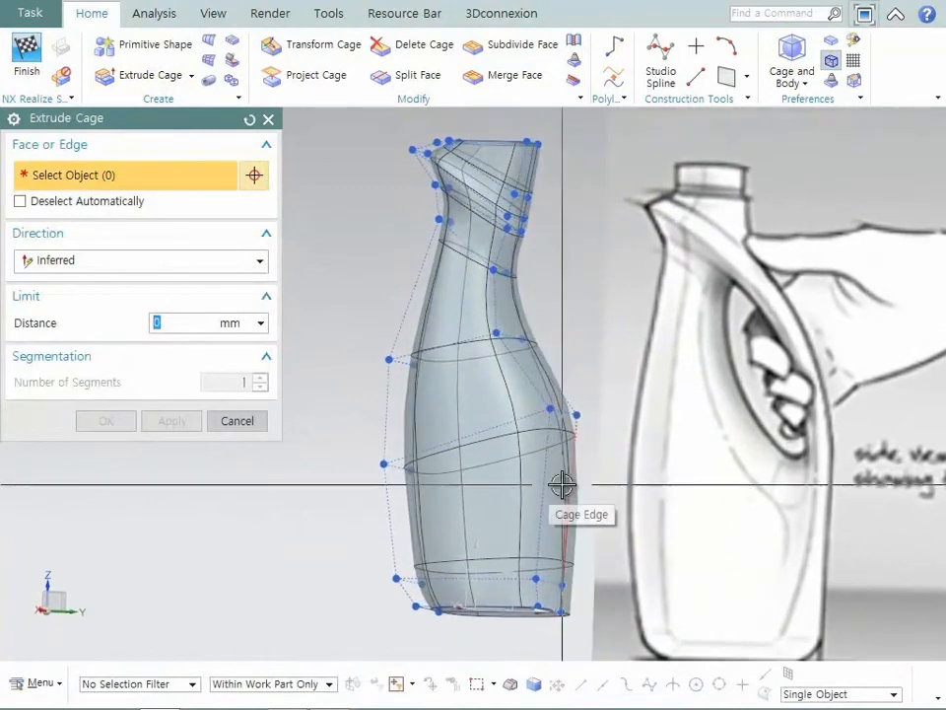
pyautogui.click(558, 473)
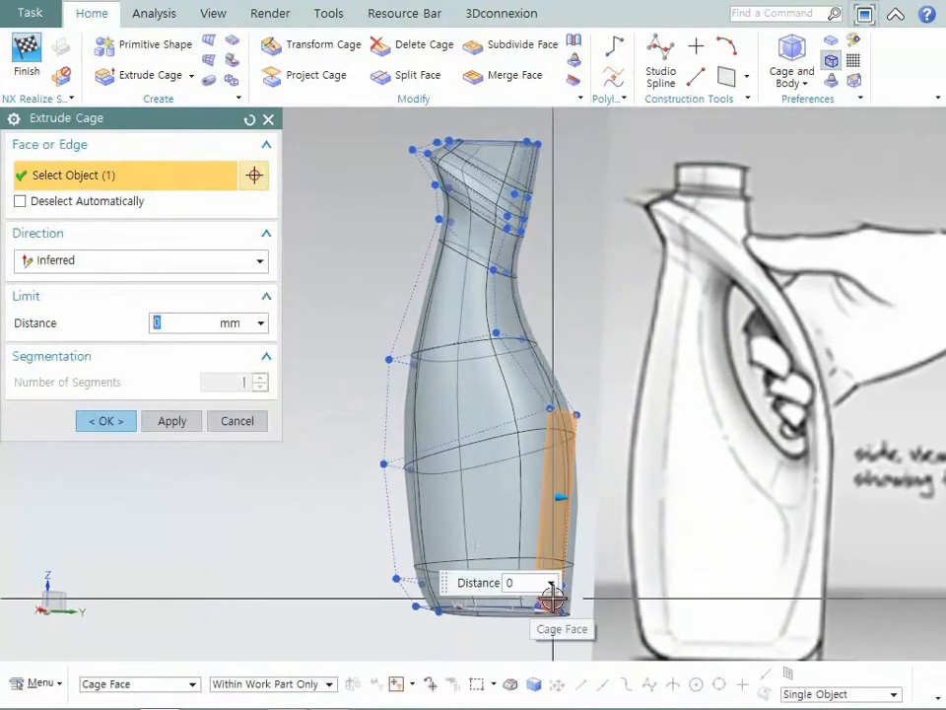
pyautogui.click(564, 535)
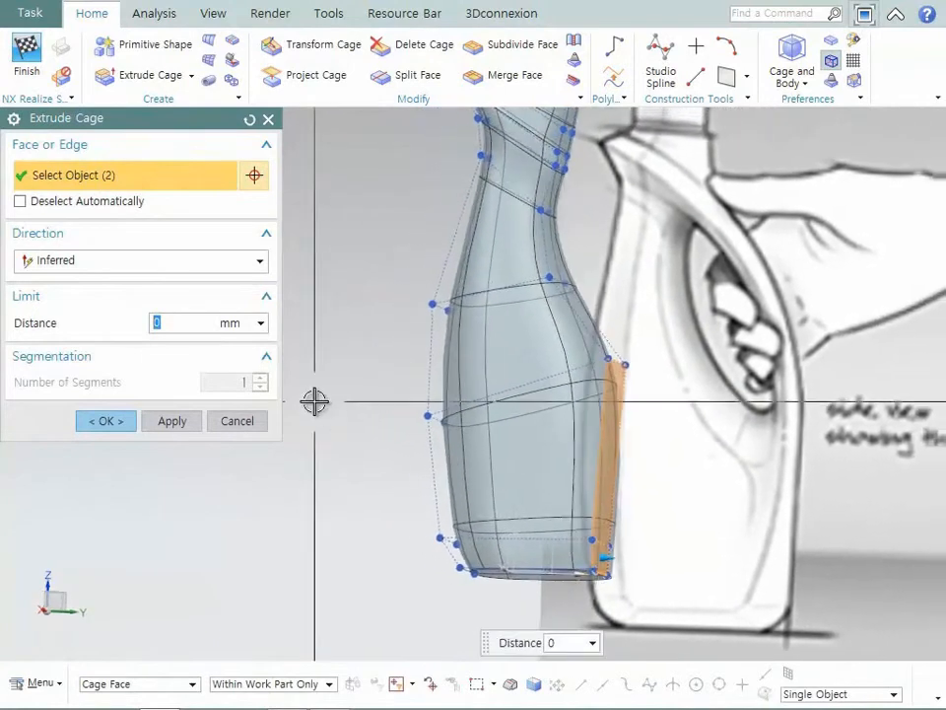
pyautogui.moveTo(695, 577); pyautogui.dragTo(724, 572)
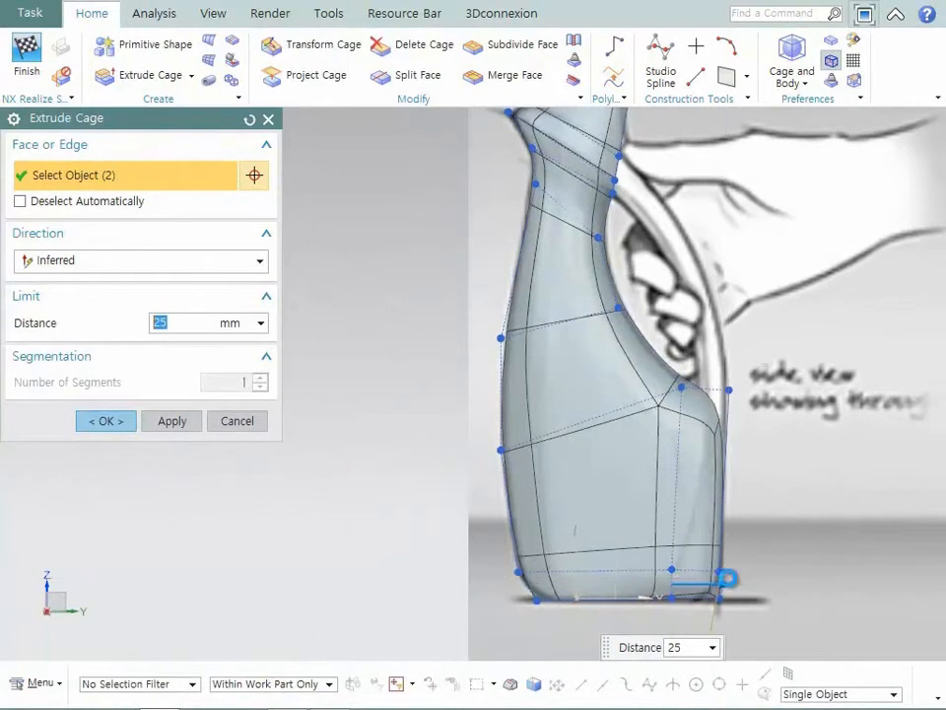
pyautogui.middleClick(726, 577)
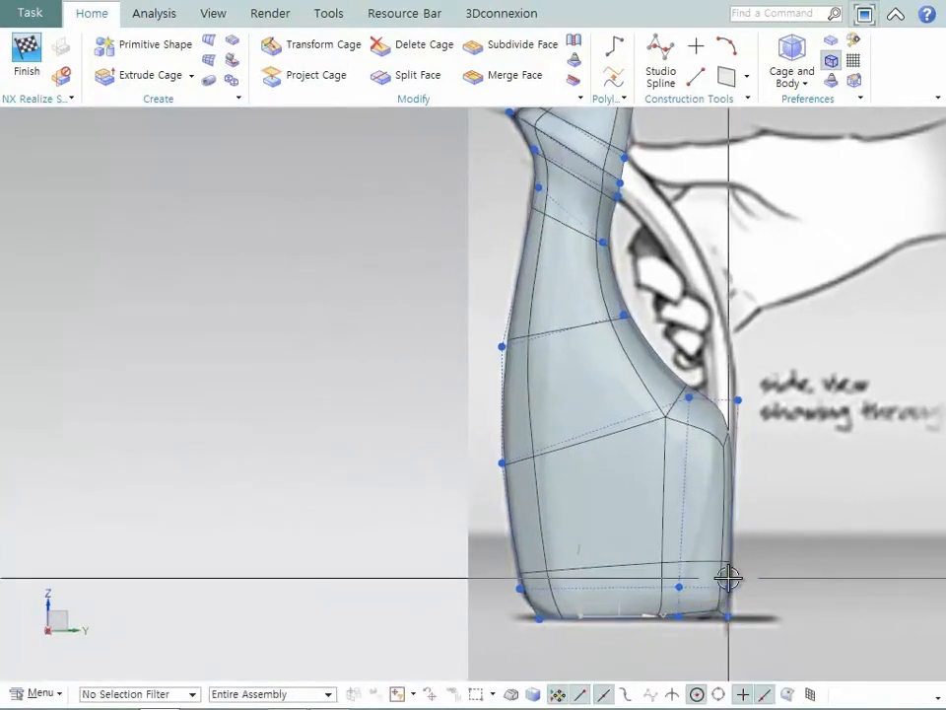
# - Split the face loop around the extruded back block uniformly with two divisions along its top edge
pyautogui.click(415, 76)
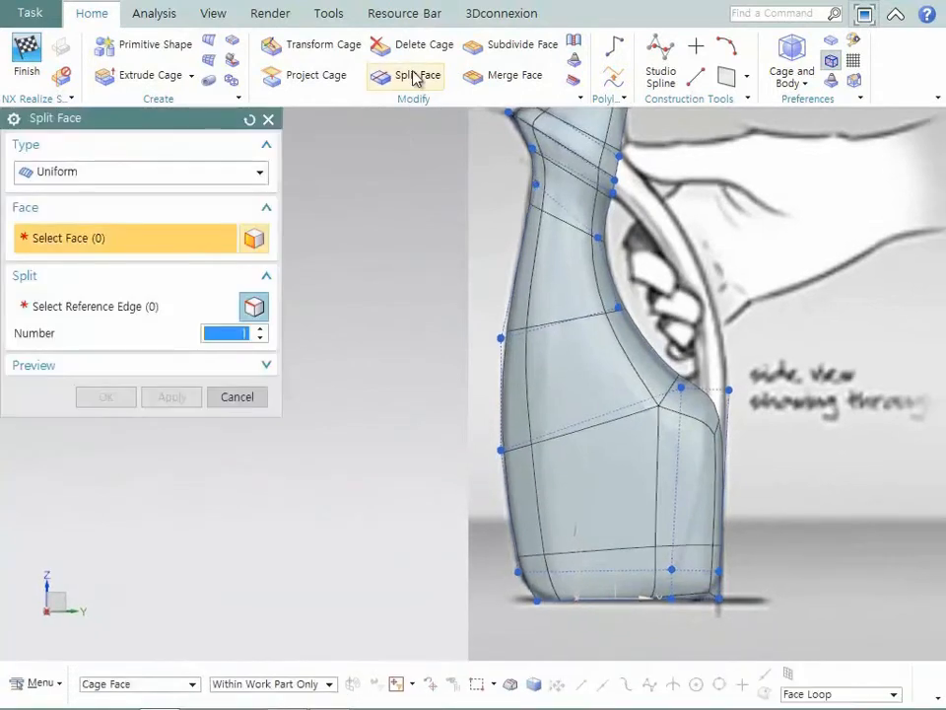
pyautogui.click(696, 395)
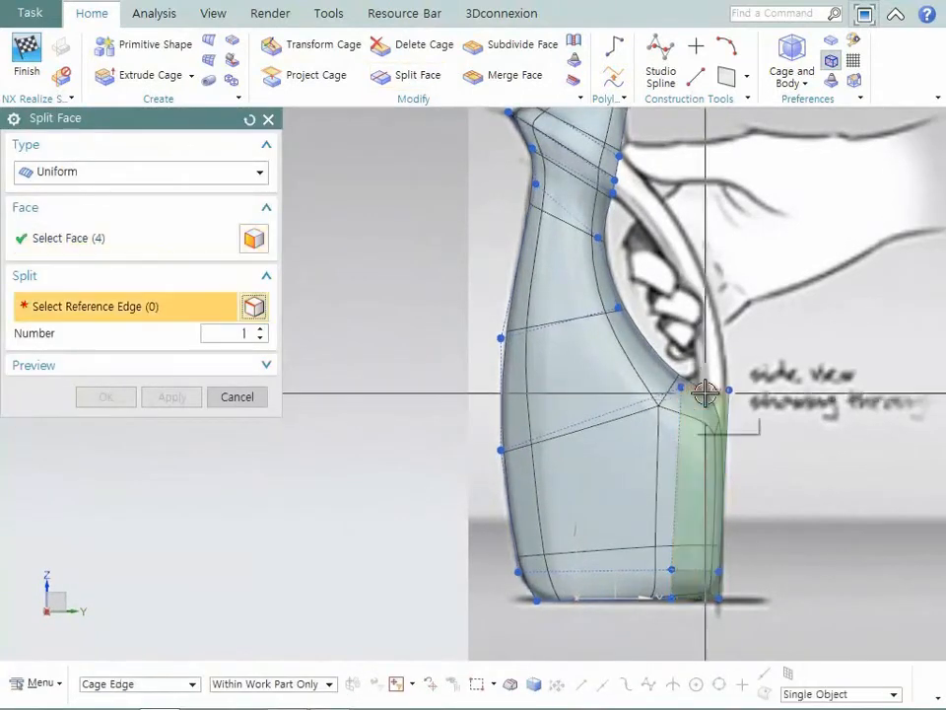
pyautogui.click(710, 392)
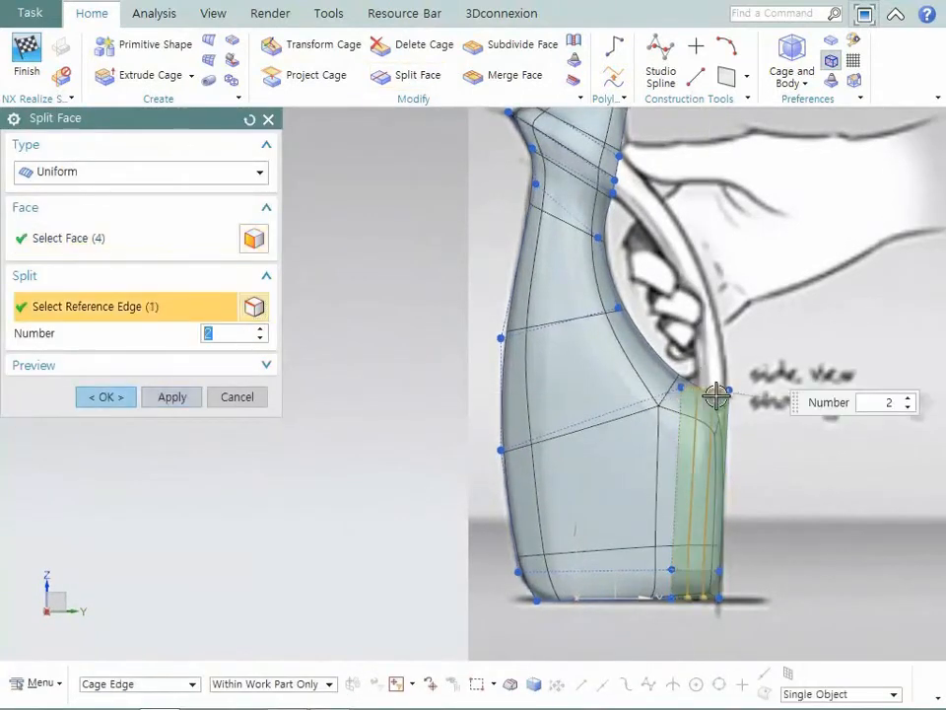
pyautogui.middleClick(719, 393)
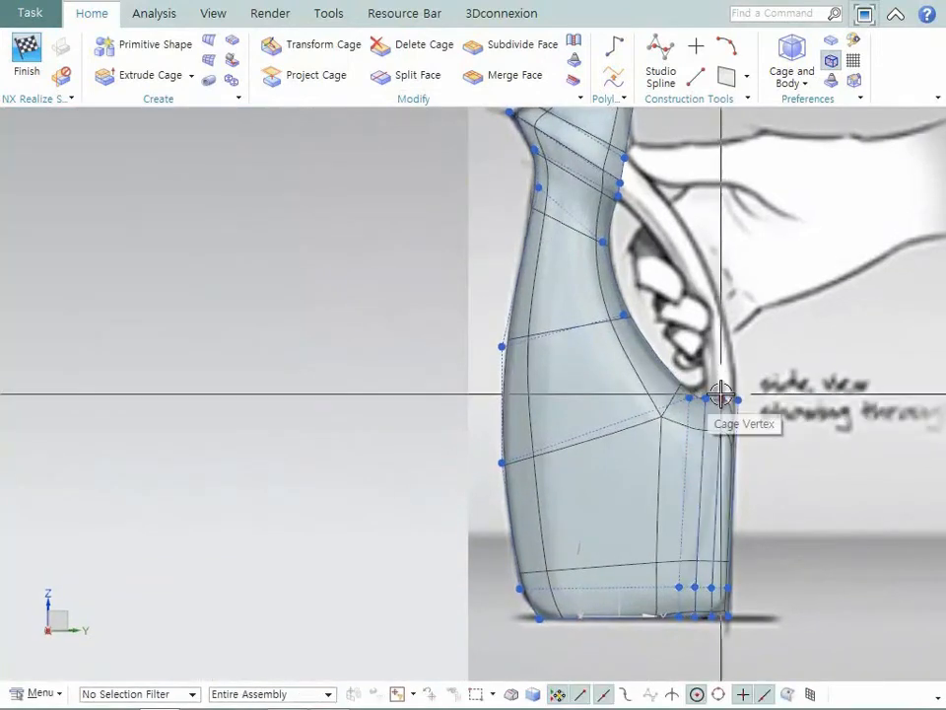
# - Raise the top vertices of the extruded back block slightly, rotate the neck's back cage faces to slant toward it, and finish the transform
pyautogui.scroll(5, 714, 384)
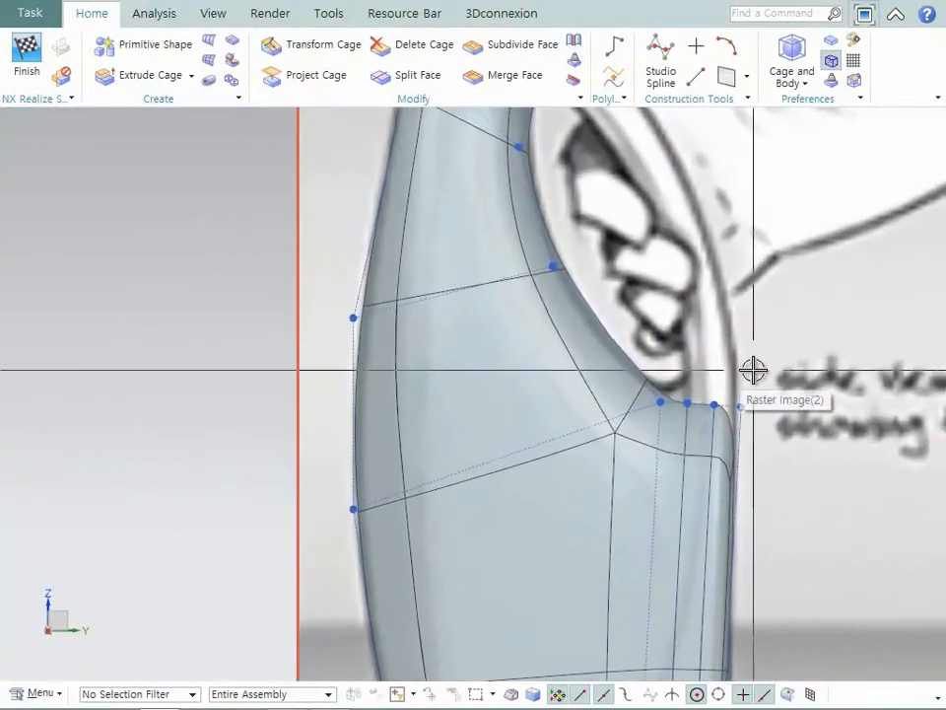
pyautogui.click(313, 45)
pyautogui.moveTo(669, 329); pyautogui.dragTo(772, 437)
pyautogui.moveTo(714, 315); pyautogui.dragTo(717, 302)
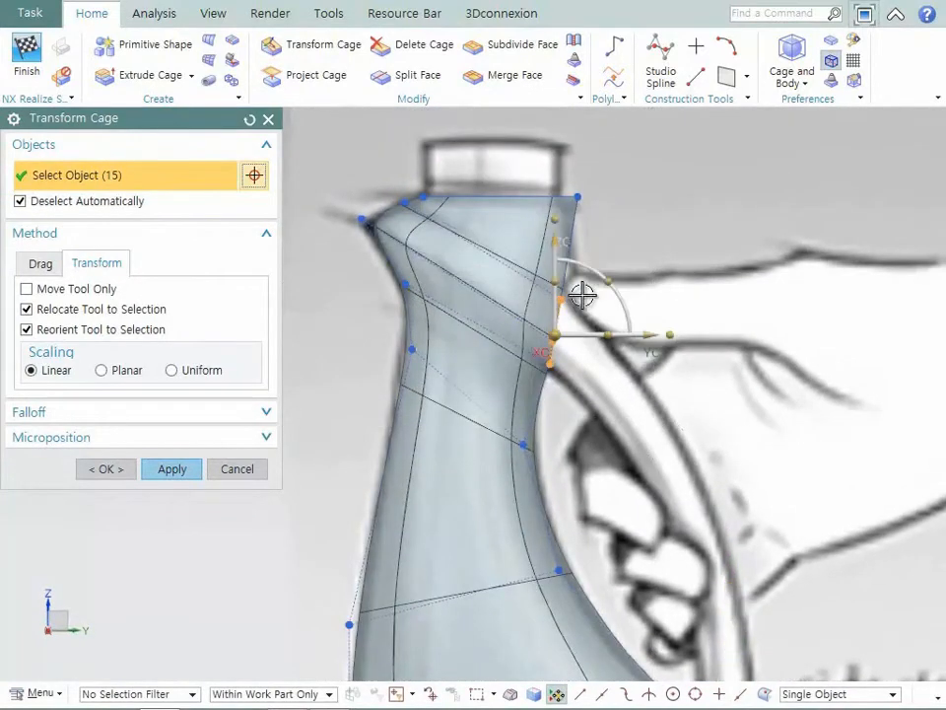
pyautogui.moveTo(606, 277); pyautogui.dragTo(611, 304)
pyautogui.click(259, 467)
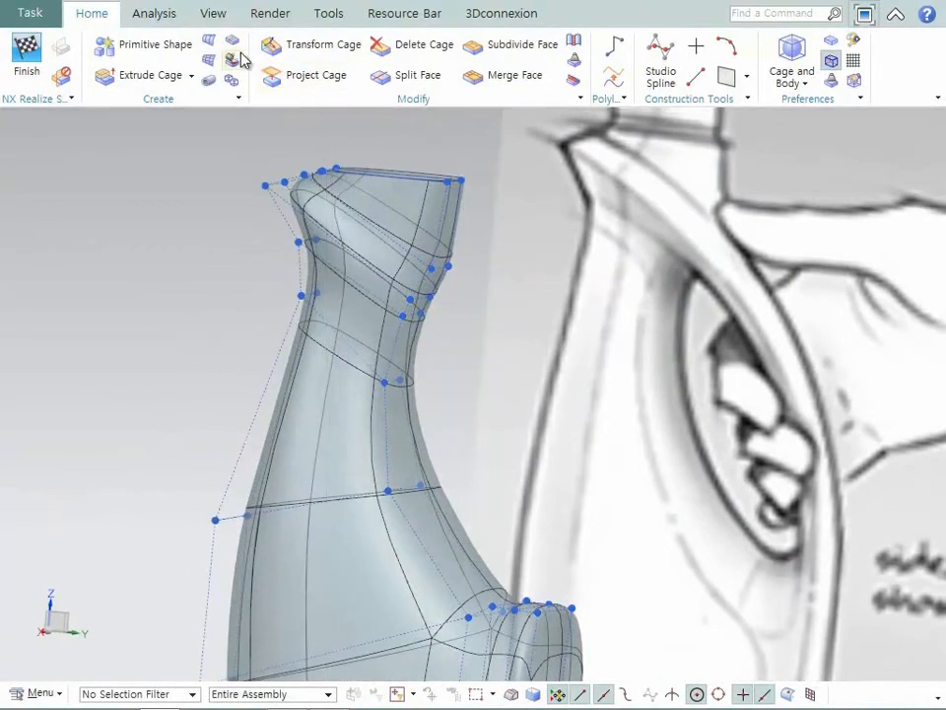
# - Bridge the two back neck faces to the two top faces of the extruded block with one segment to form the handle
pyautogui.click(235, 45)
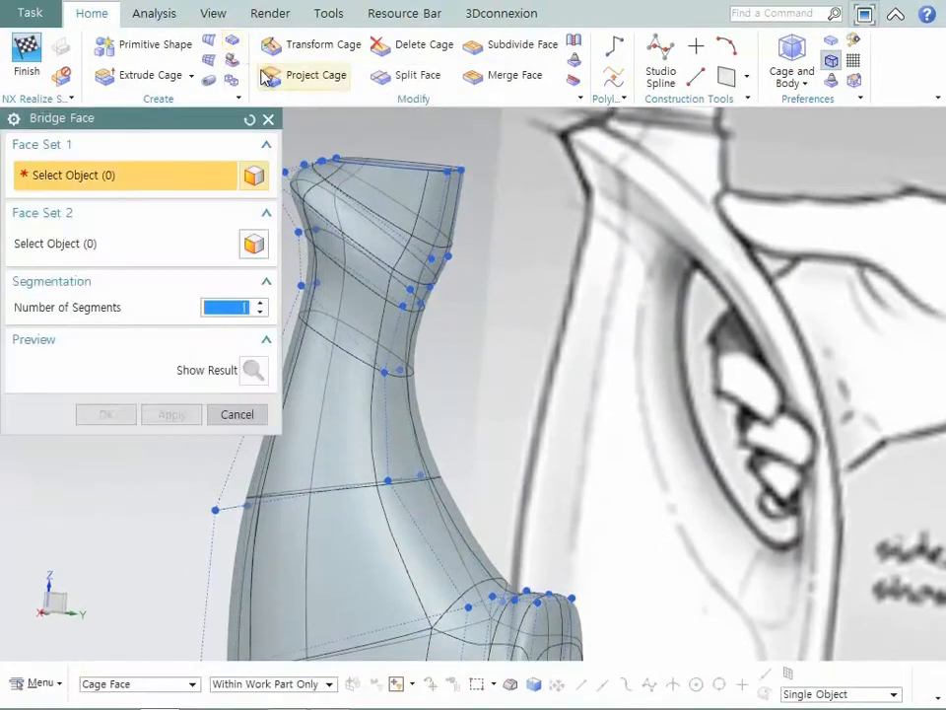
pyautogui.scroll(3, 475, 264)
pyautogui.click(473, 246)
pyautogui.click(463, 249)
pyautogui.moveTo(570, 412); pyautogui.dragTo(588, 526, button='middle')
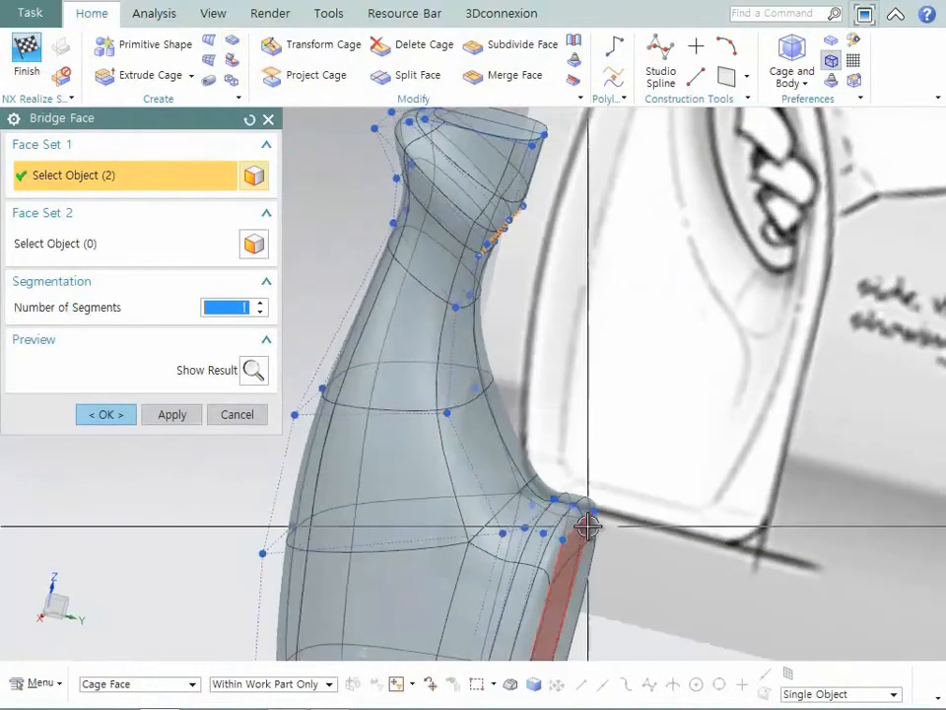
pyautogui.click(148, 246)
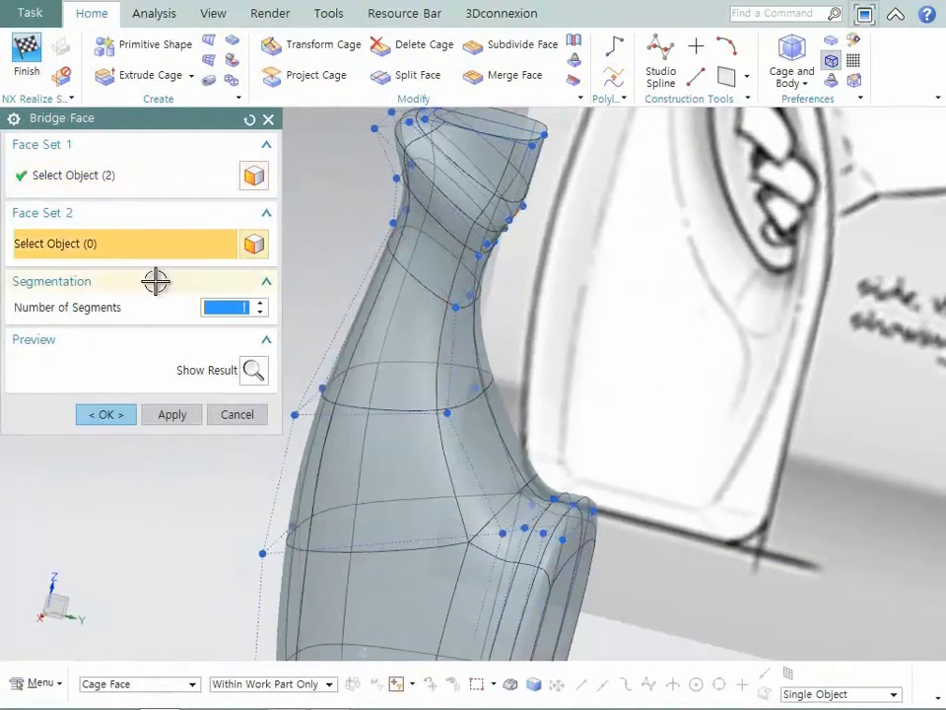
pyautogui.middleClick(553, 513)
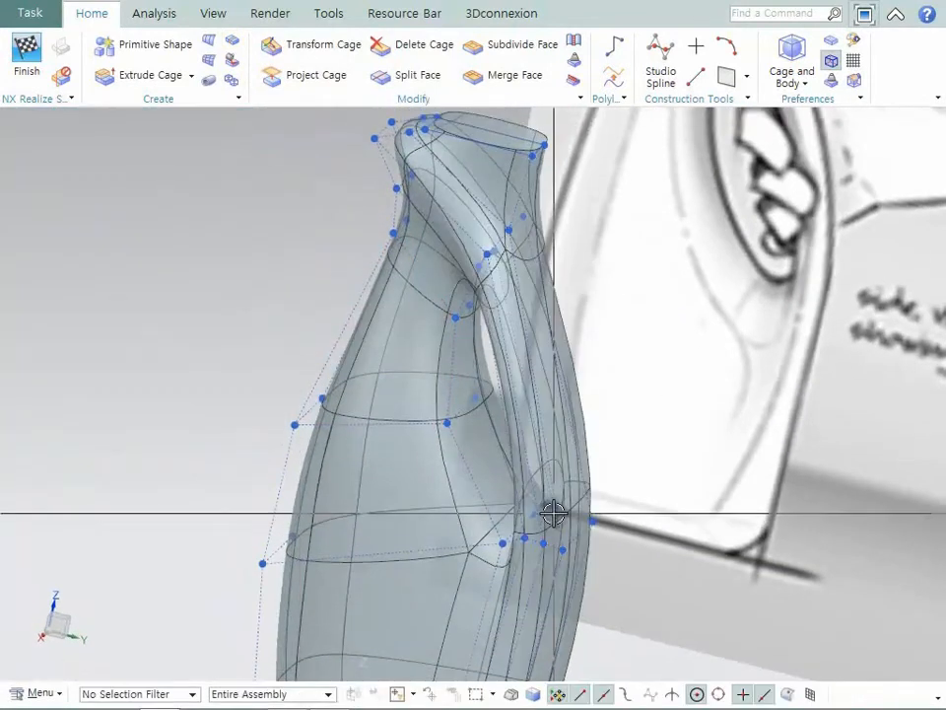
# - Split the face loop around the bridged handle uniformly with two divisions along its lengthwise edge
pyautogui.press('F8')
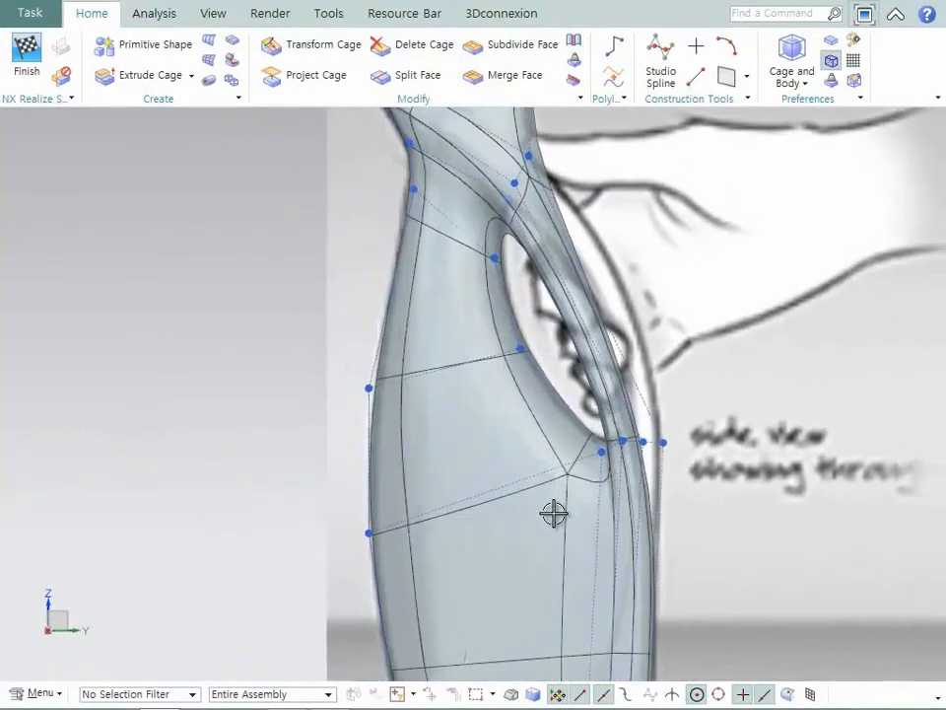
pyautogui.scroll(2, 554, 514)
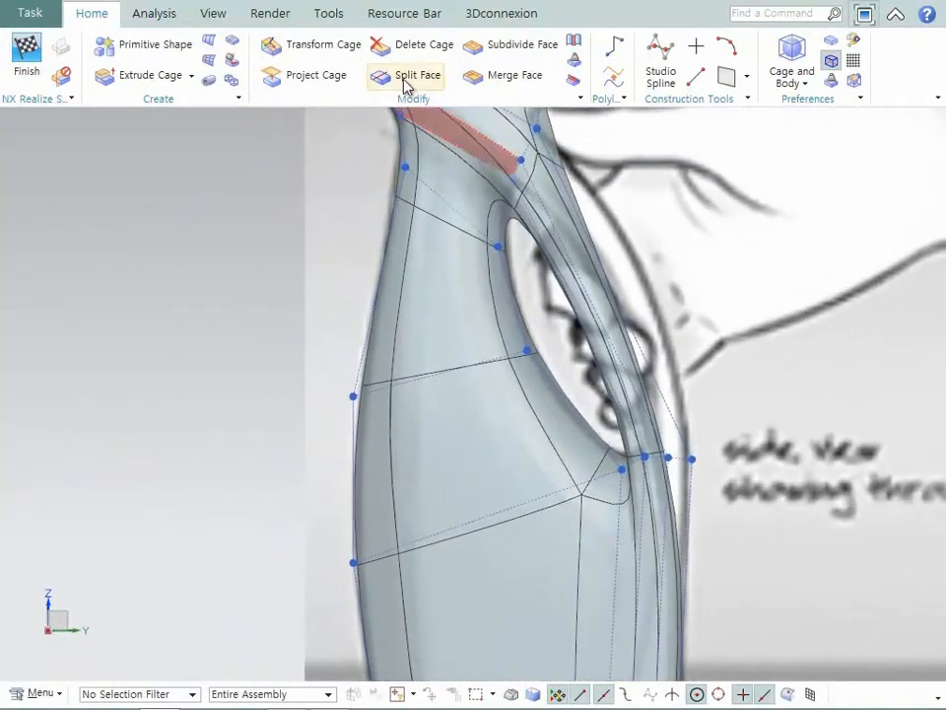
pyautogui.click(406, 77)
pyautogui.click(586, 268)
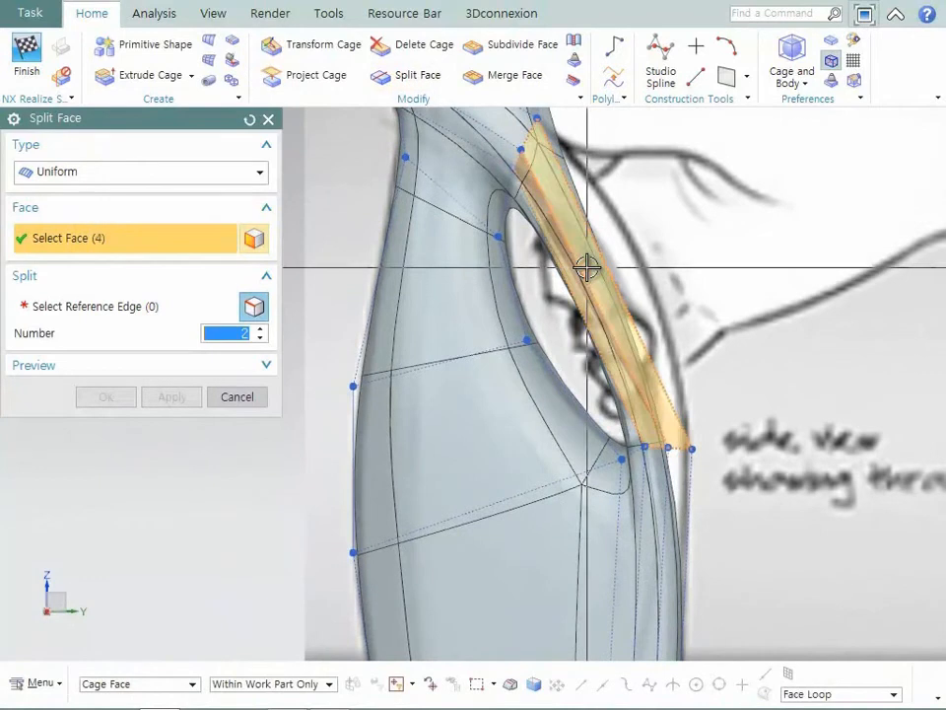
pyautogui.click(195, 305)
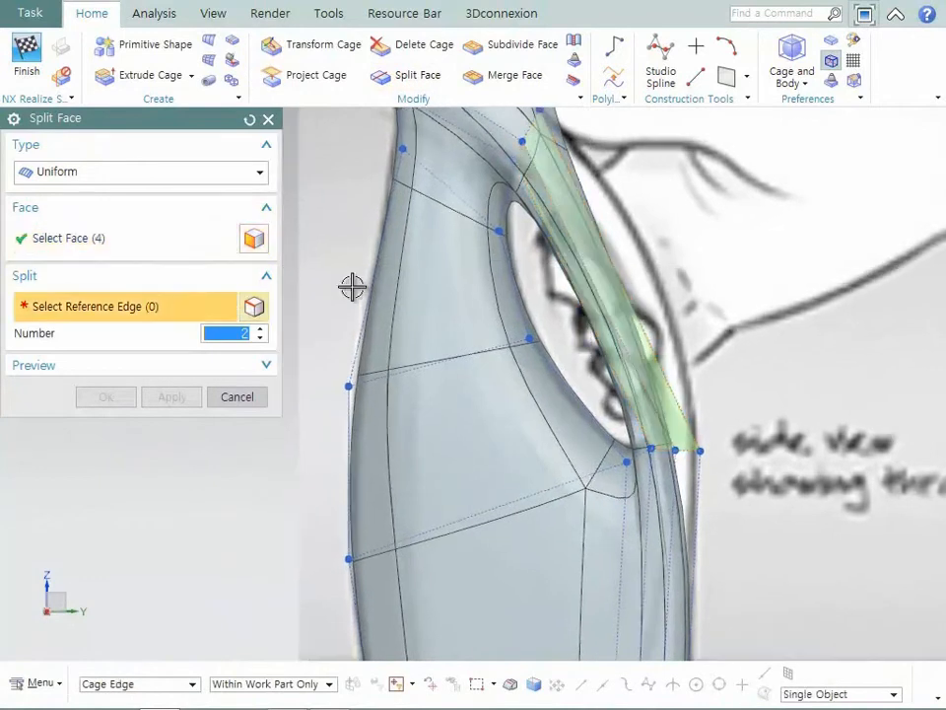
pyautogui.click(590, 264)
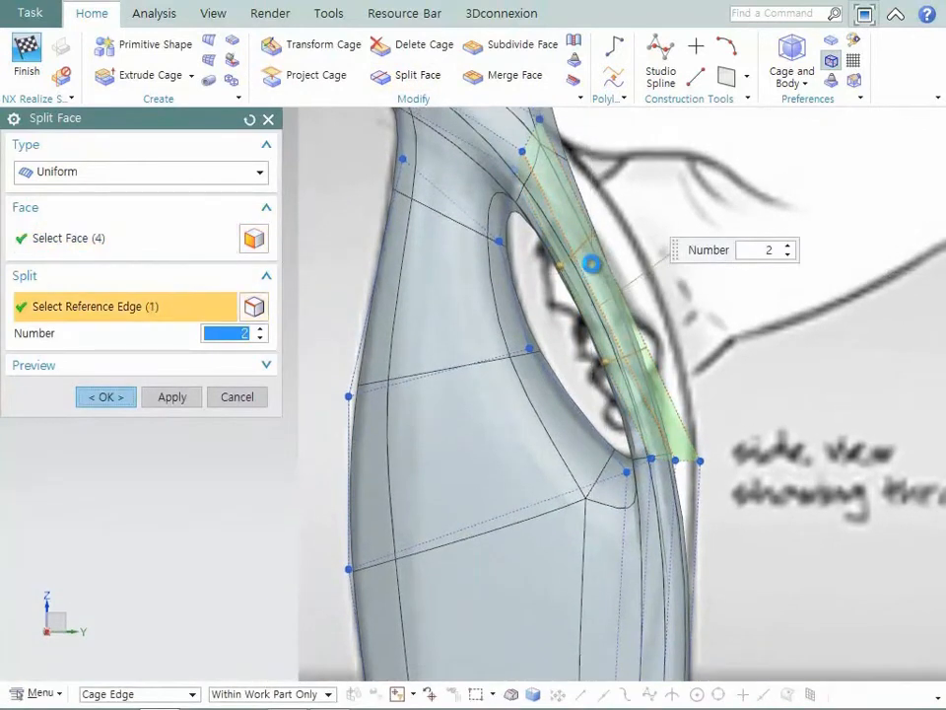
pyautogui.middleClick(590, 263)
# - Move the handle's middle cage section outward and up to match the side sketch, and raise the body vertices at the opening's upper inner corner
pyautogui.click(346, 48)
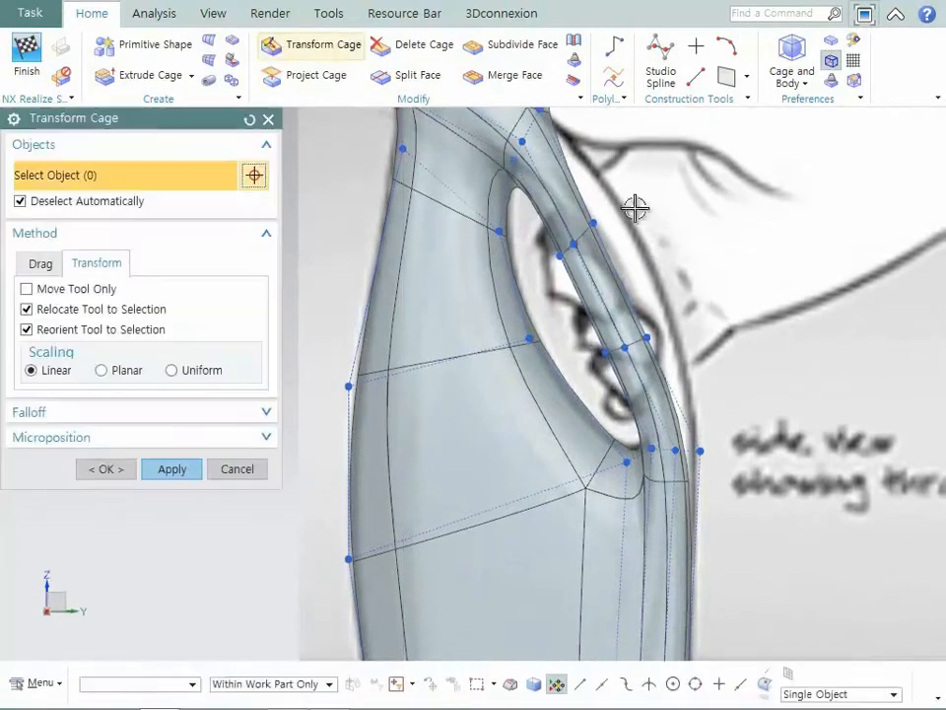
pyautogui.moveTo(541, 223); pyautogui.dragTo(546, 225)
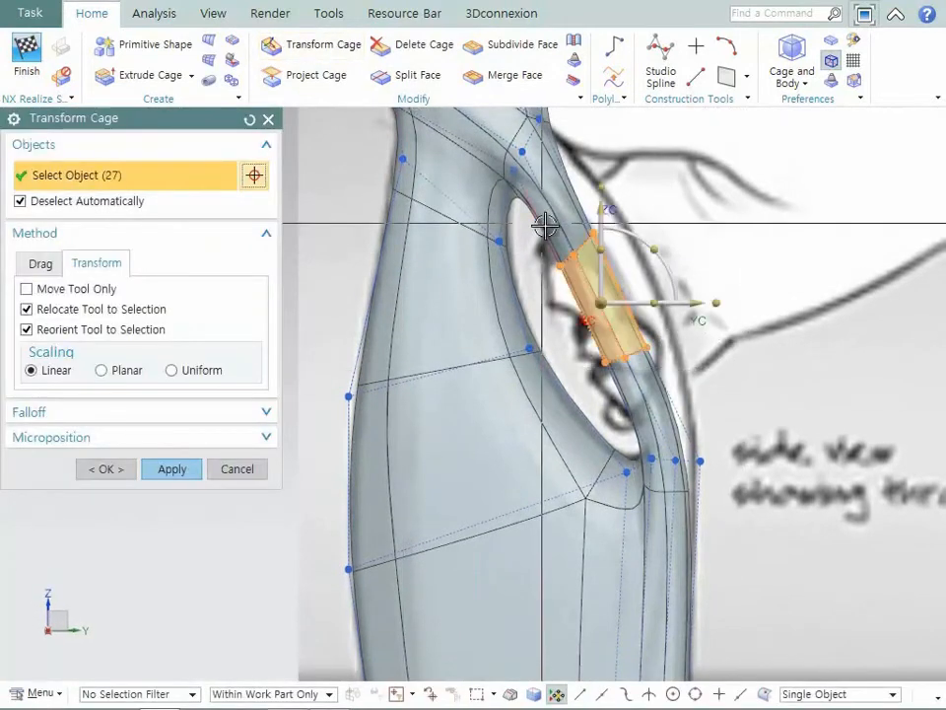
pyautogui.moveTo(608, 302); pyautogui.dragTo(646, 290)
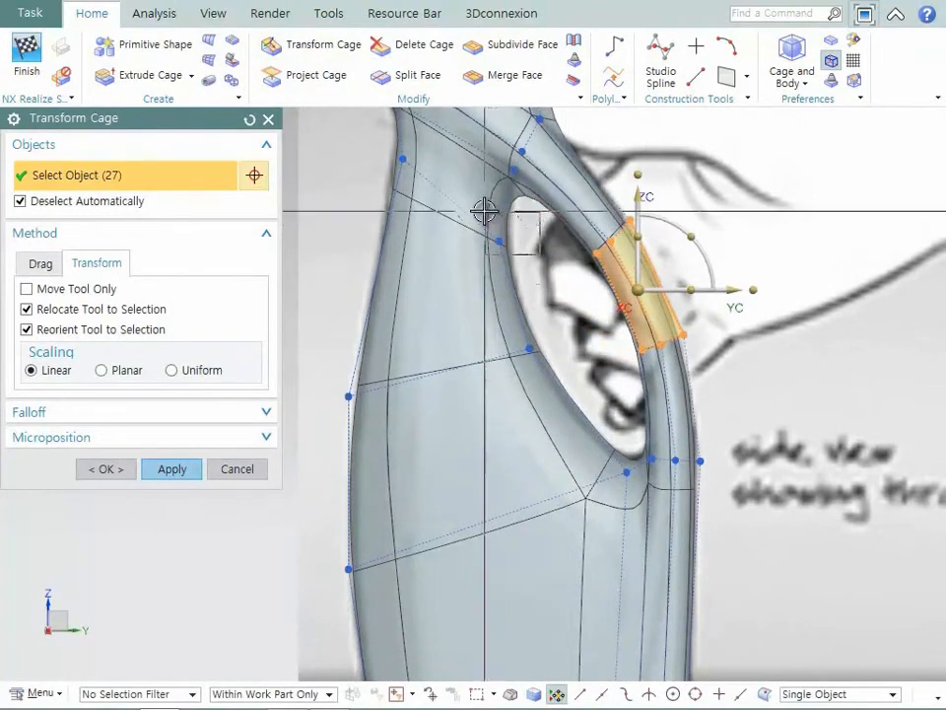
pyautogui.click(505, 234)
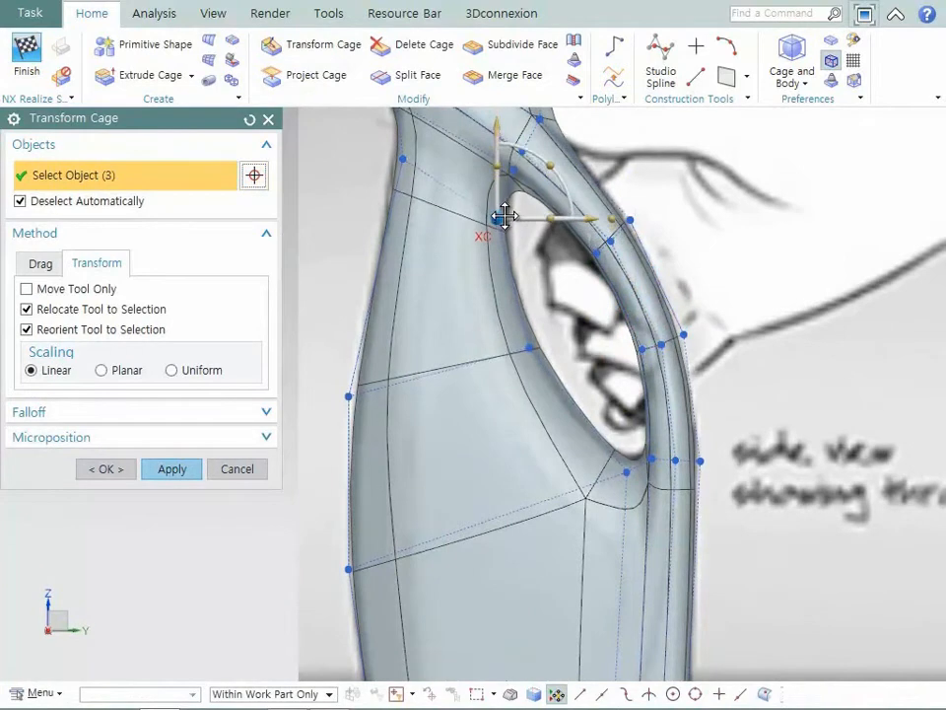
pyautogui.click(504, 207)
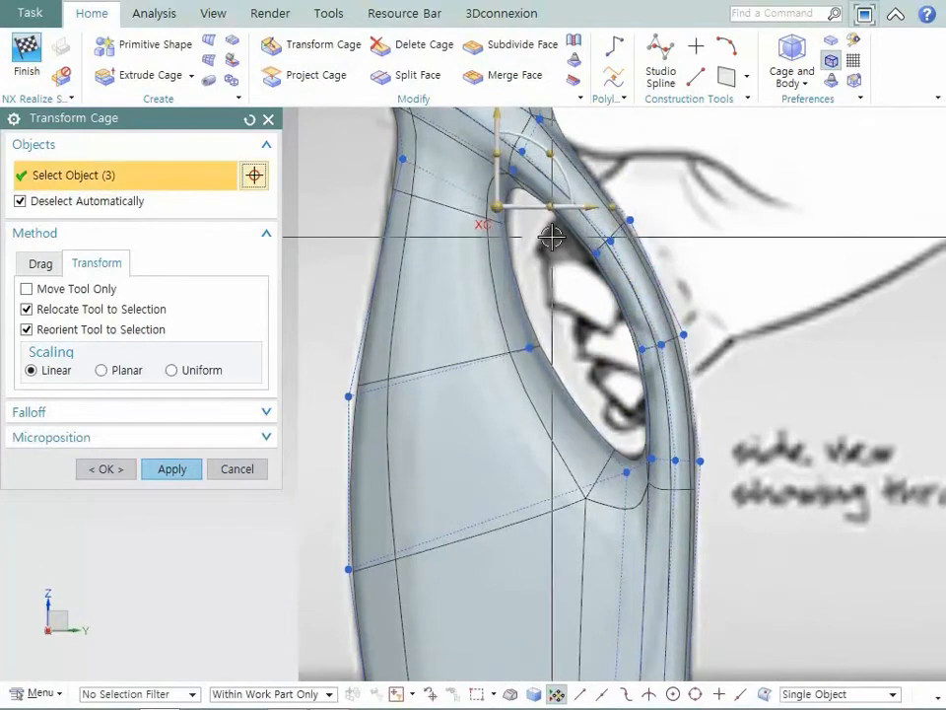
# - Finish the cage transform and set the display translucency of the bottle body to 0
pyautogui.click(116, 474)
pyautogui.hotkey('ctrl', 'f')
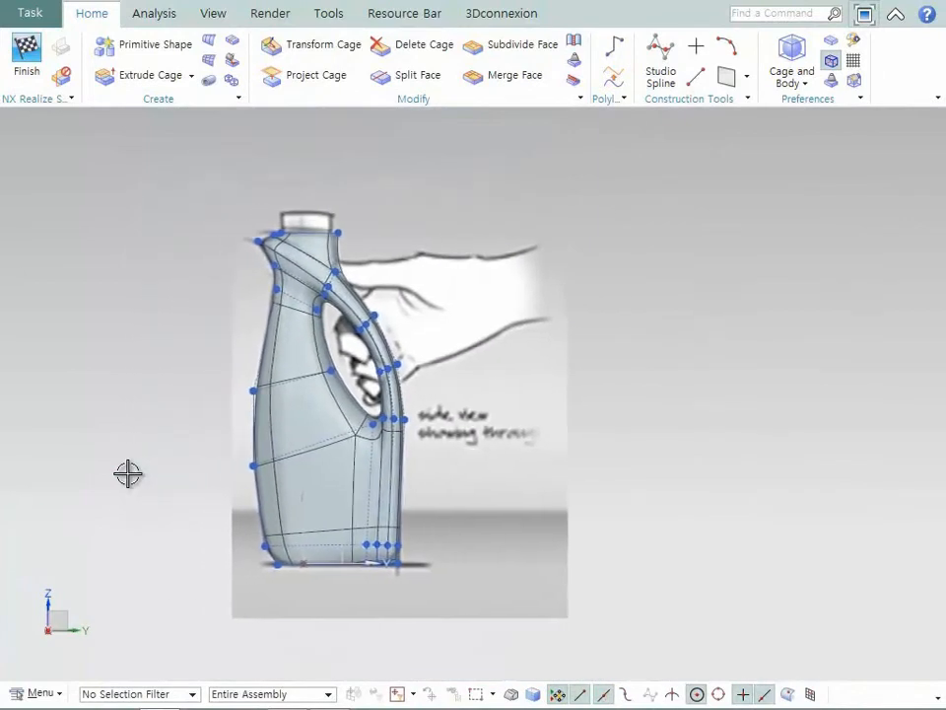
pyautogui.click(271, 618)
pyautogui.hotkey('ctrl', 'b')
pyautogui.click(388, 474)
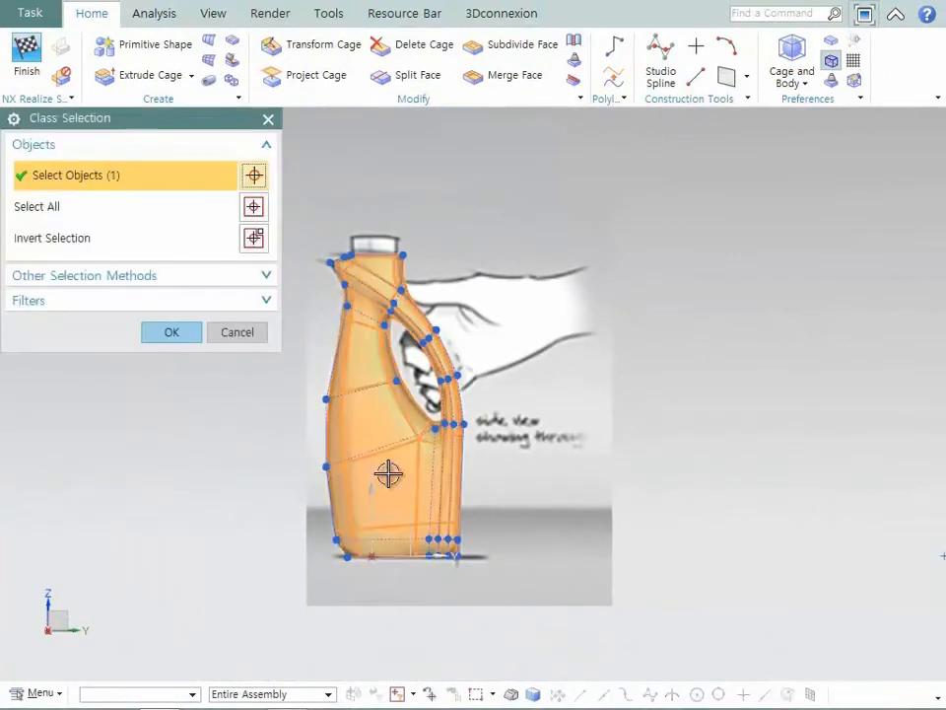
pyautogui.click(171, 334)
pyautogui.moveTo(145, 377); pyautogui.dragTo(13, 386)
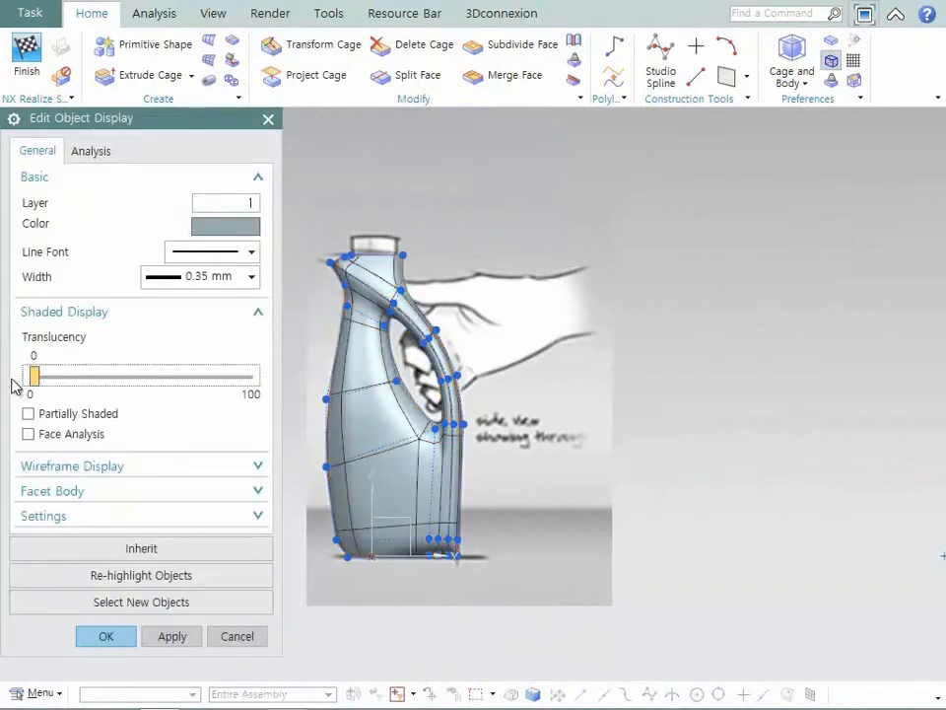
pyautogui.middleClick(130, 380)
# - Set sharp continuity on the edge loop running from the spout down the side of the handle to the bottle's back
pyautogui.moveTo(202, 285); pyautogui.dragTo(206, 277, button='middle')
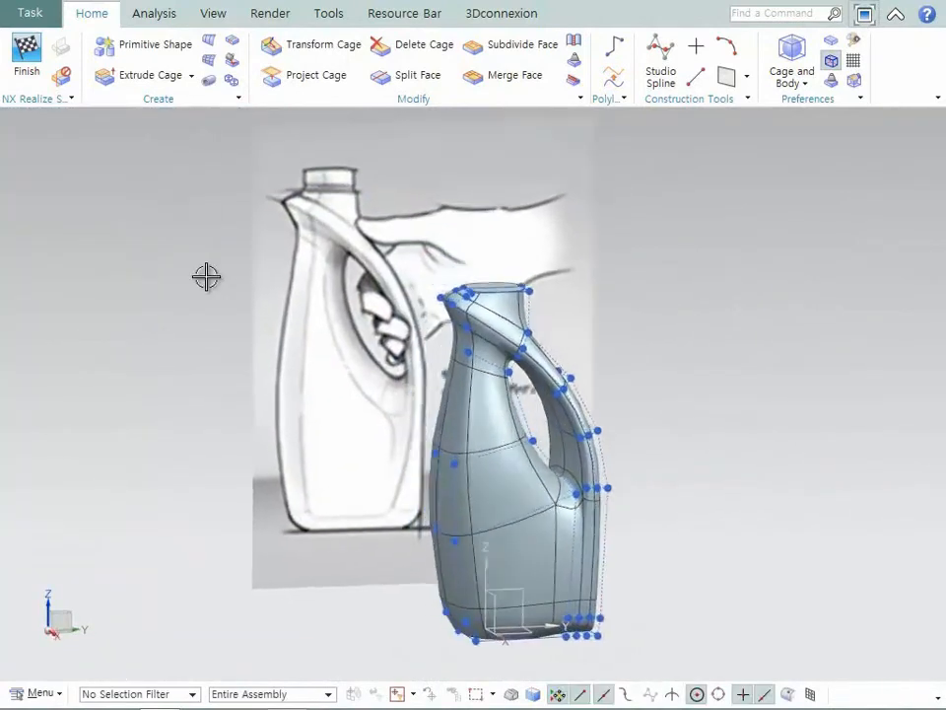
pyautogui.click(572, 86)
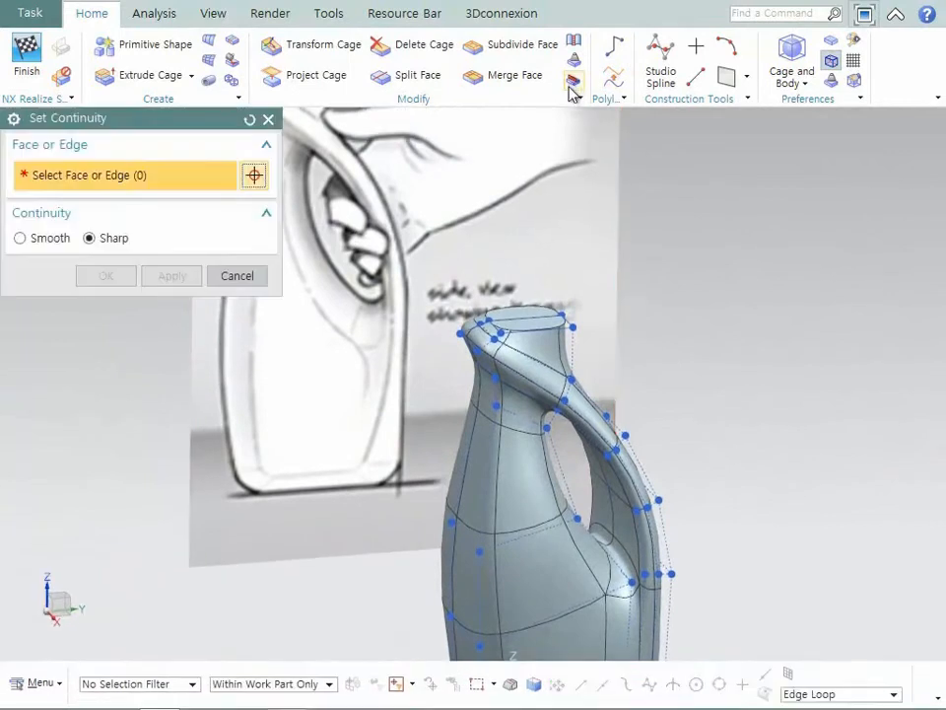
pyautogui.click(471, 287)
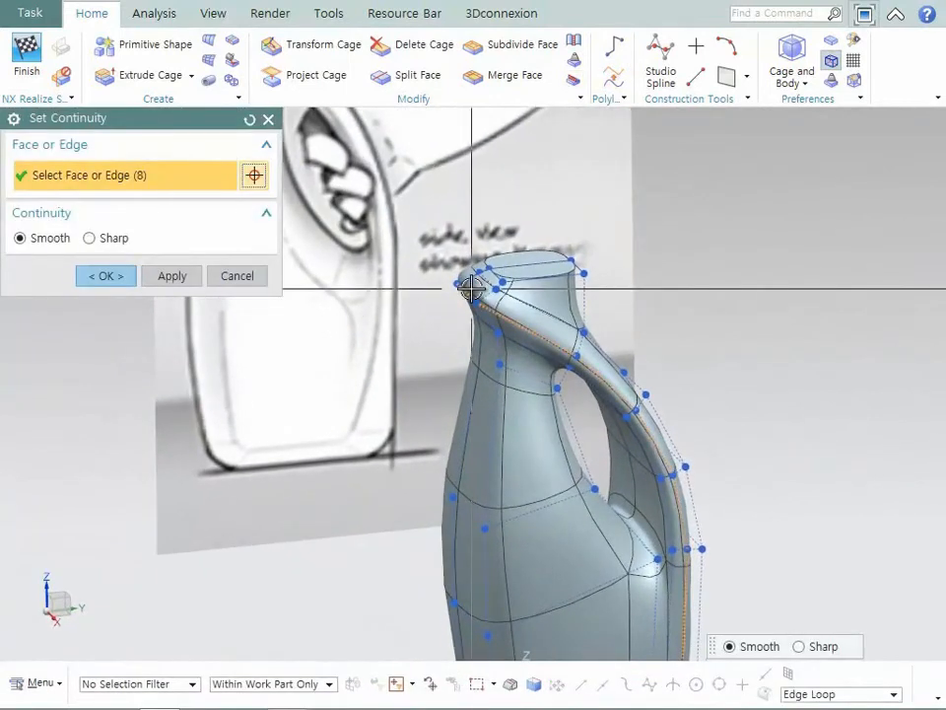
pyautogui.click(120, 276)
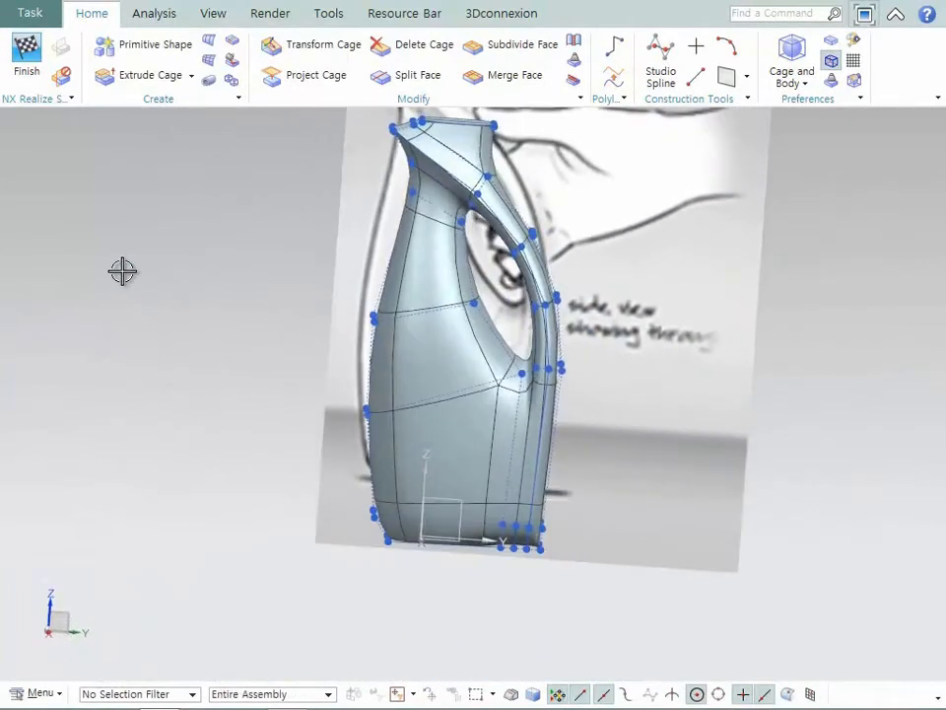
# - Move the three inner columns of cage vertices at the bottle's base toward the front, spacing them evenly along the bottom
pyautogui.press('F8')
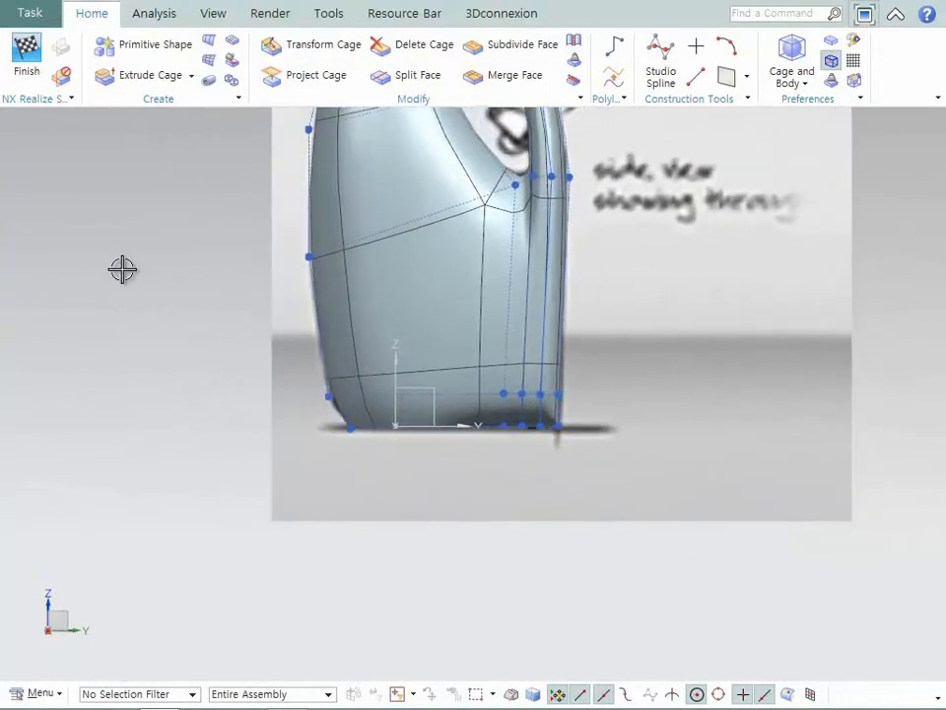
pyautogui.click(313, 45)
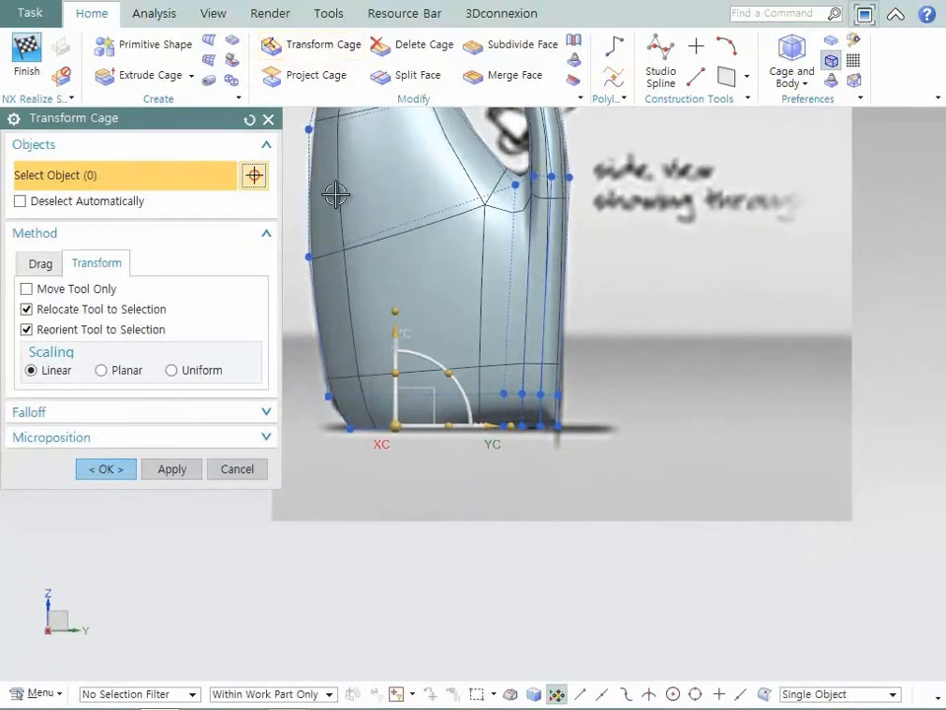
pyautogui.moveTo(481, 378); pyautogui.dragTo(545, 444)
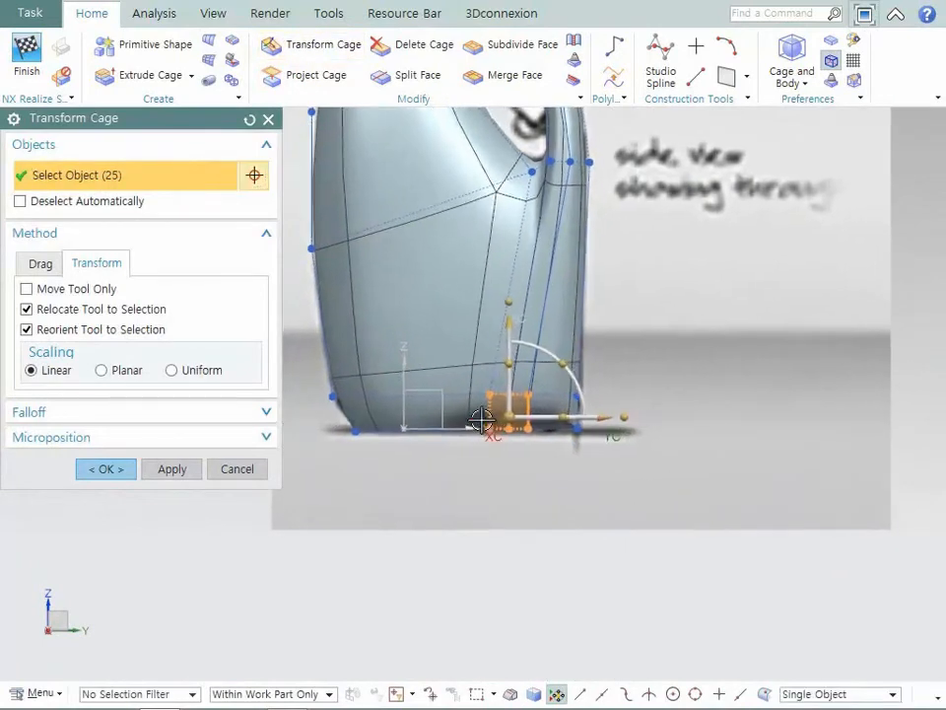
pyautogui.click(129, 200)
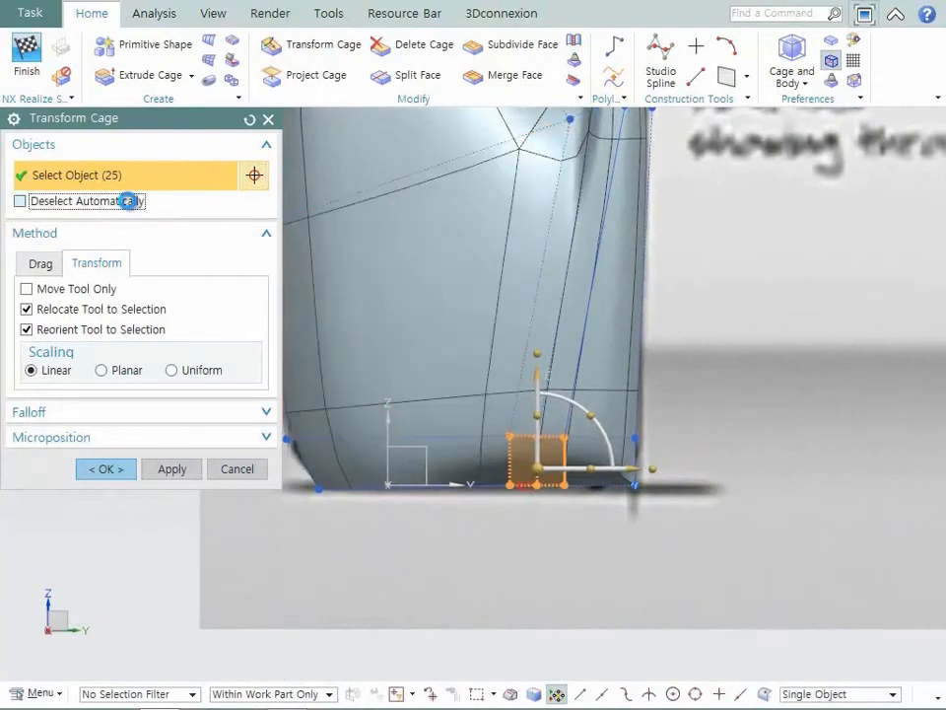
pyautogui.keyDown('shift'); pyautogui.moveTo(595, 417); pyautogui.dragTo(551, 521); pyautogui.keyUp('shift')
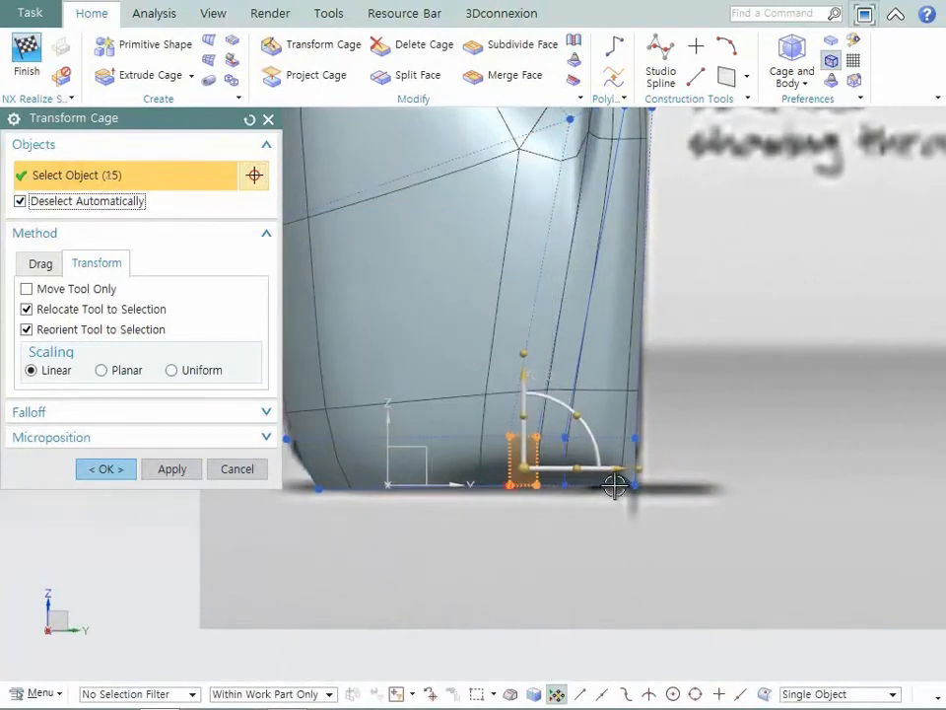
pyautogui.moveTo(615, 471); pyautogui.dragTo(566, 477)
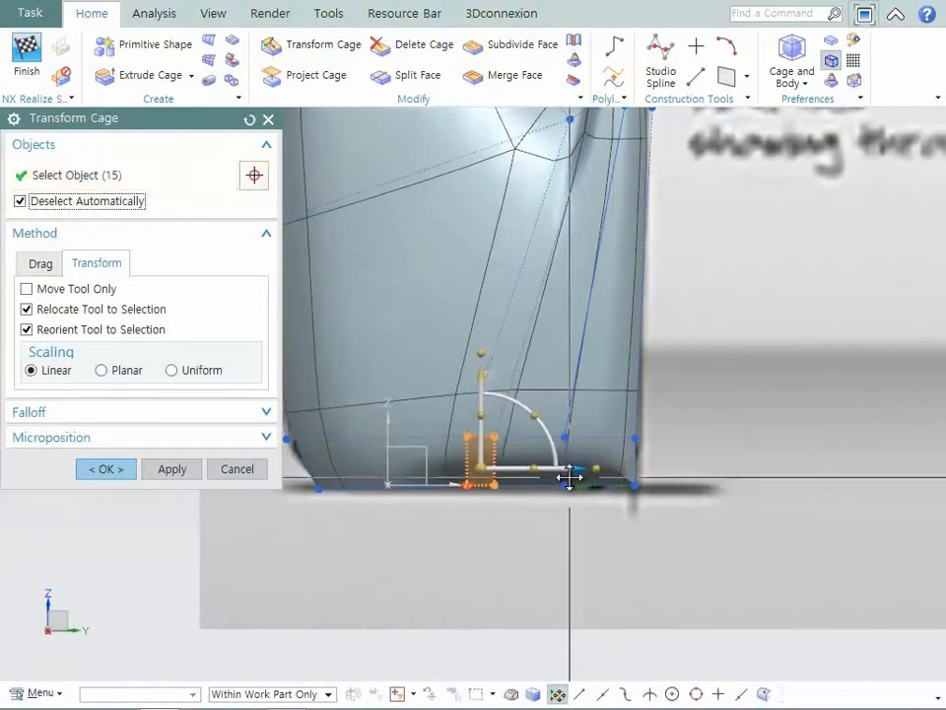
pyautogui.keyDown('shift'); pyautogui.moveTo(473, 495); pyautogui.dragTo(477, 502); pyautogui.keyUp('shift')
pyautogui.moveTo(555, 476); pyautogui.dragTo(500, 477)
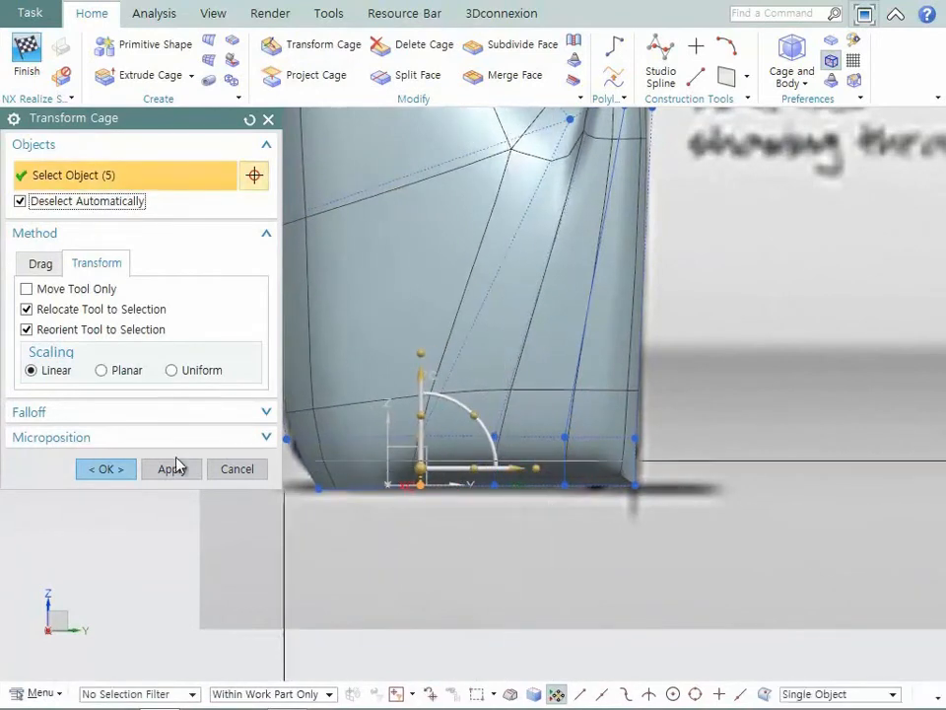
pyautogui.click(124, 467)
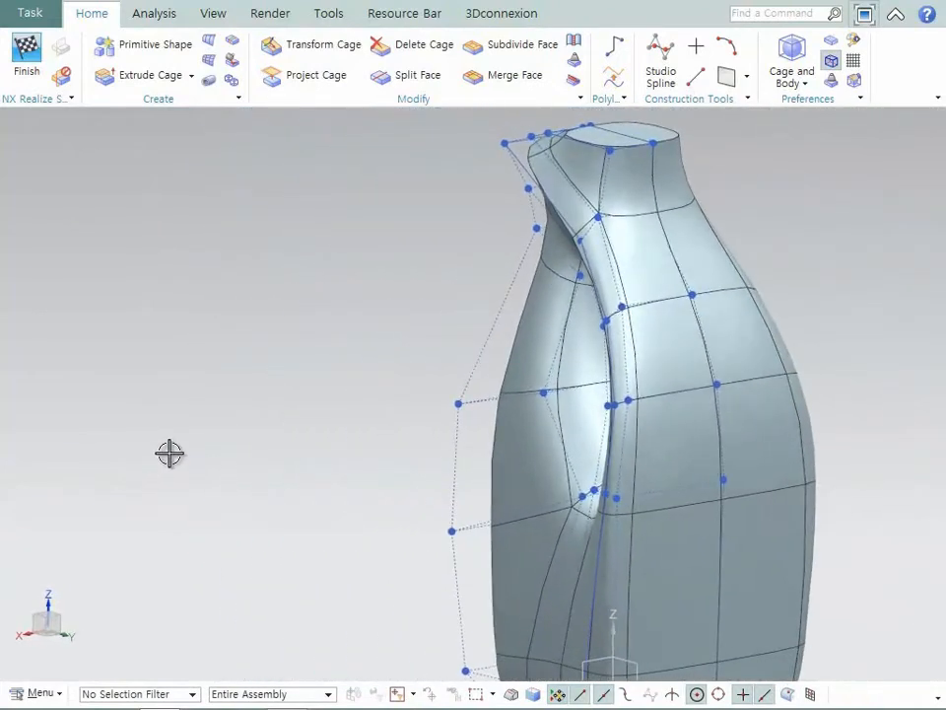
# - Restrict selection to cage face loops and move the handle's upper ring of faces slightly inward along XC
pyautogui.click(300, 47)
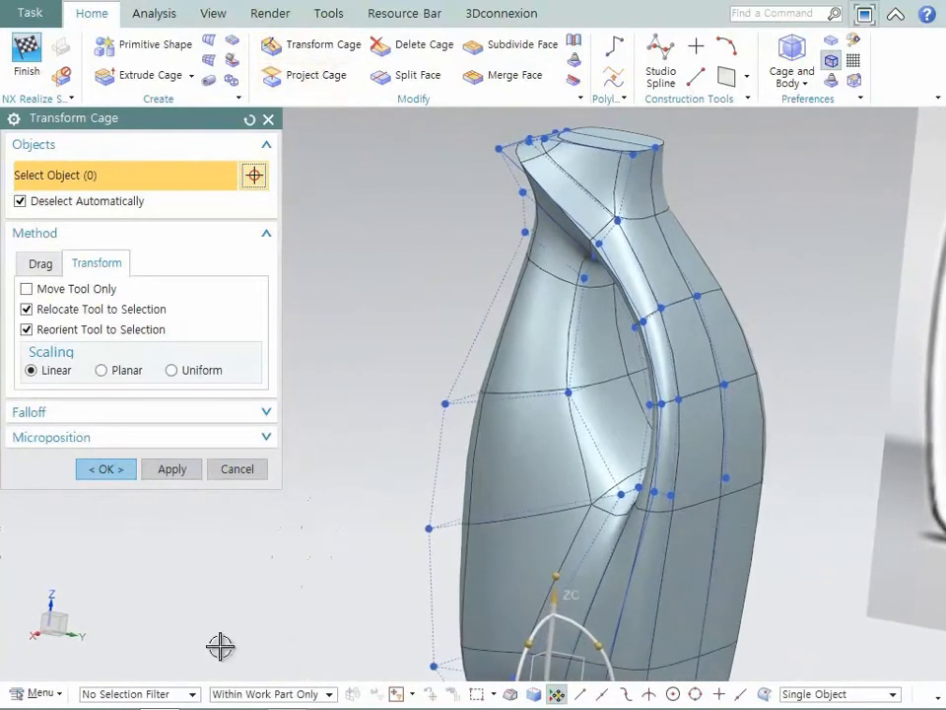
pyautogui.click(193, 694)
pyautogui.click(181, 649)
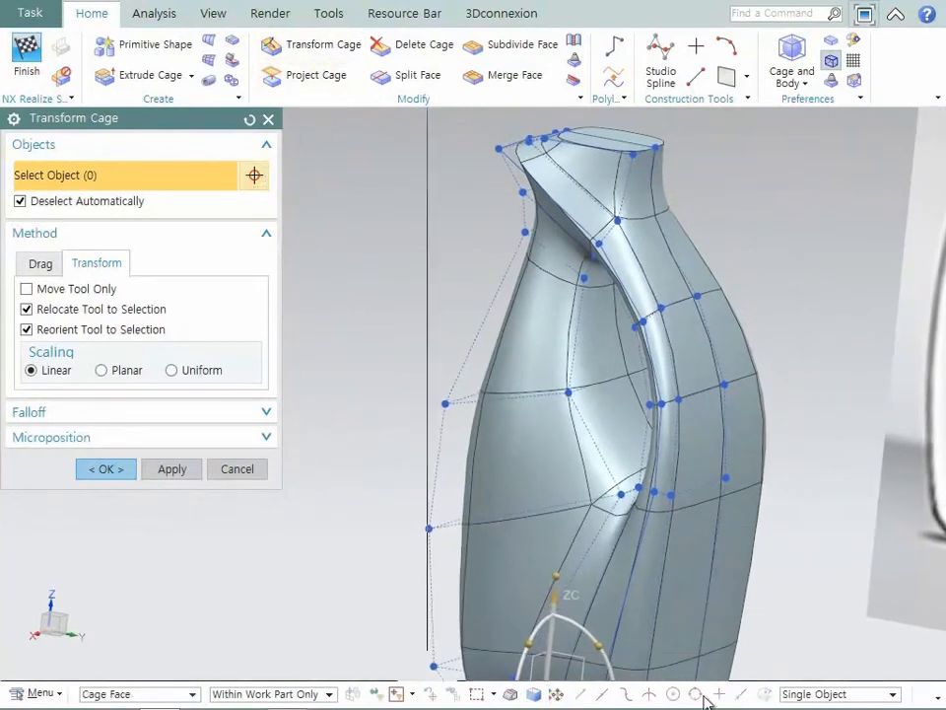
pyautogui.click(794, 693)
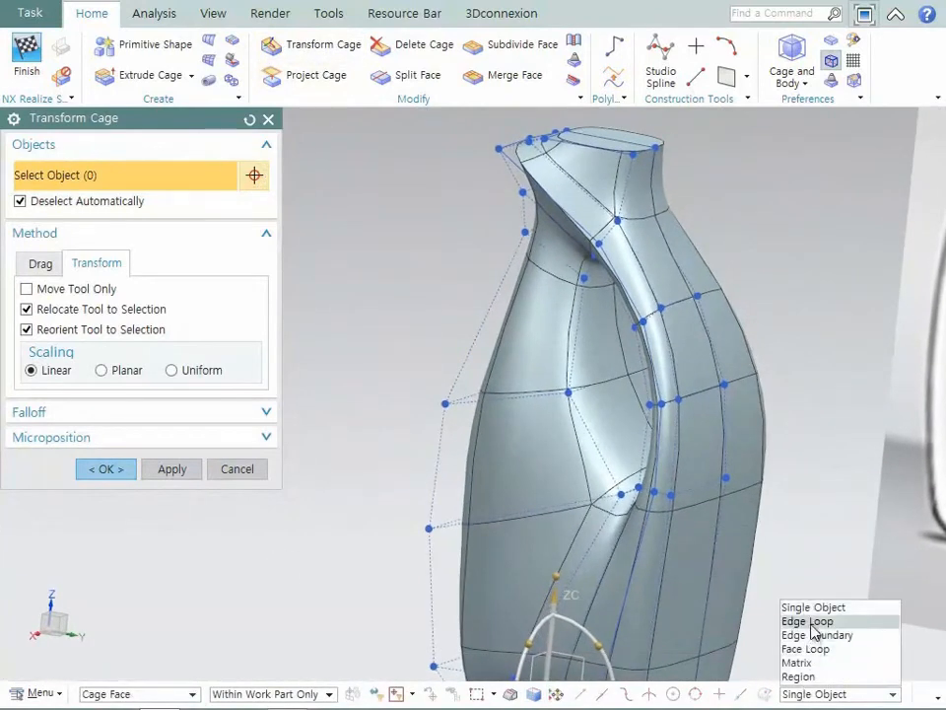
pyautogui.click(805, 648)
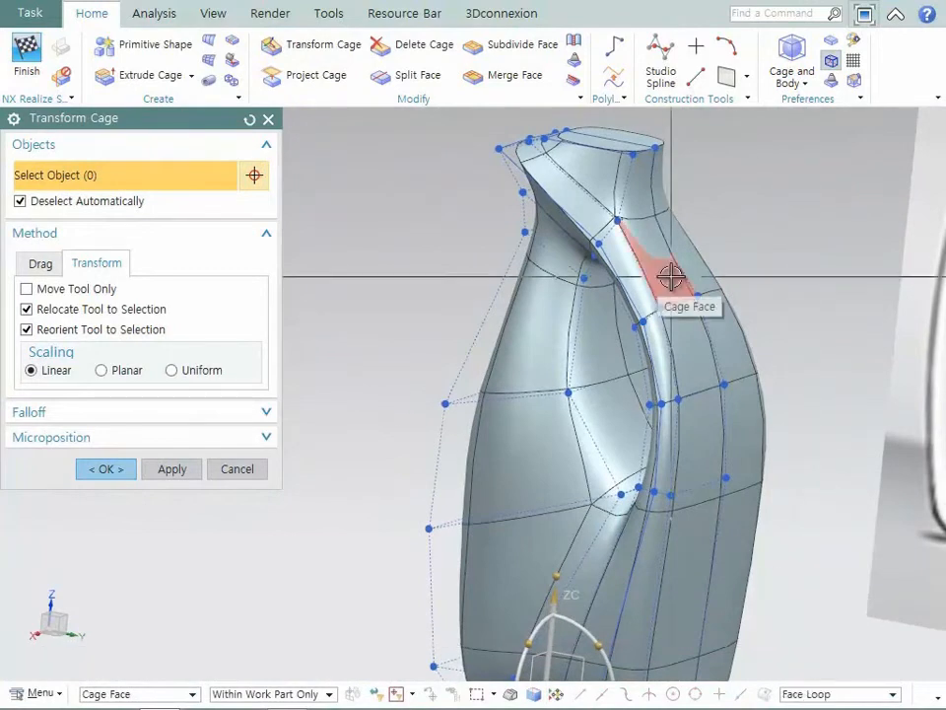
pyautogui.click(111, 204)
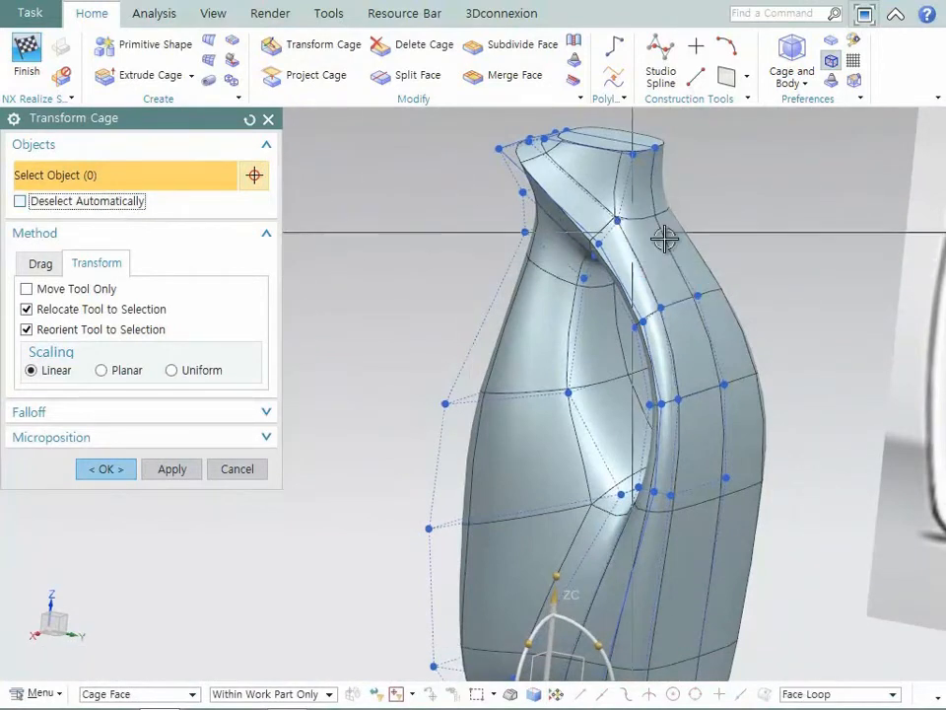
pyautogui.click(661, 253)
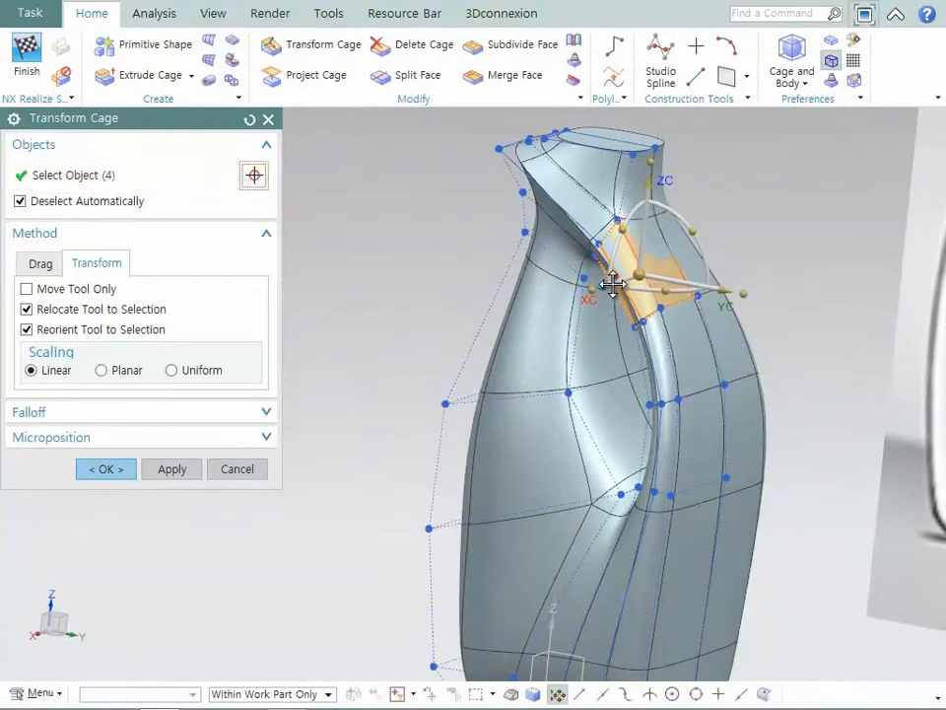
pyautogui.moveTo(608, 283); pyautogui.dragTo(614, 283)
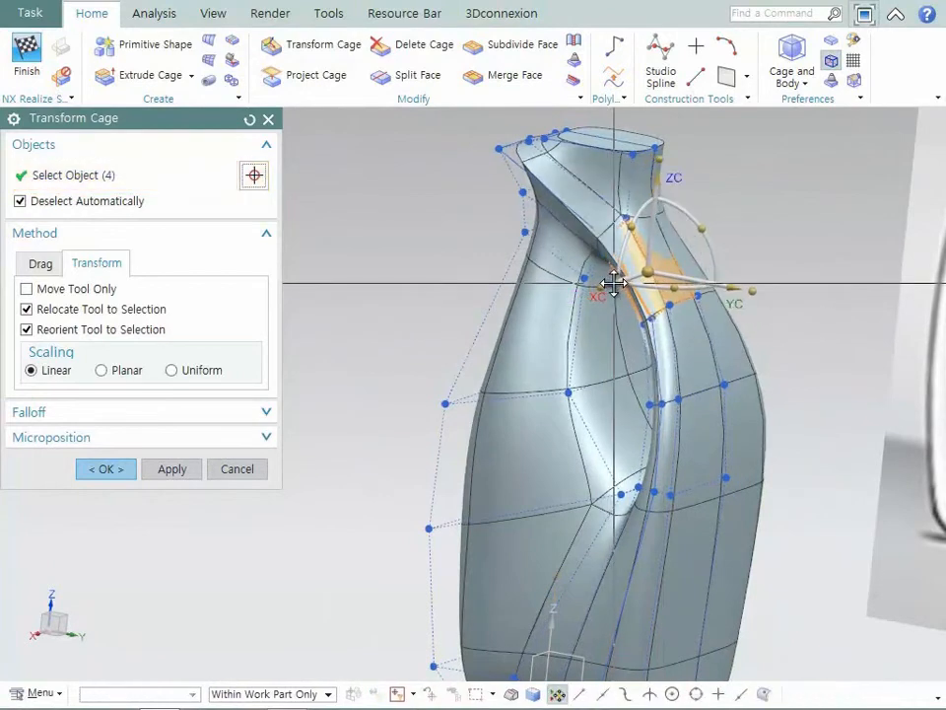
# - Move the handle's middle and lower rings of cage faces slightly inward along XC and finish the transform
pyautogui.click(701, 338)
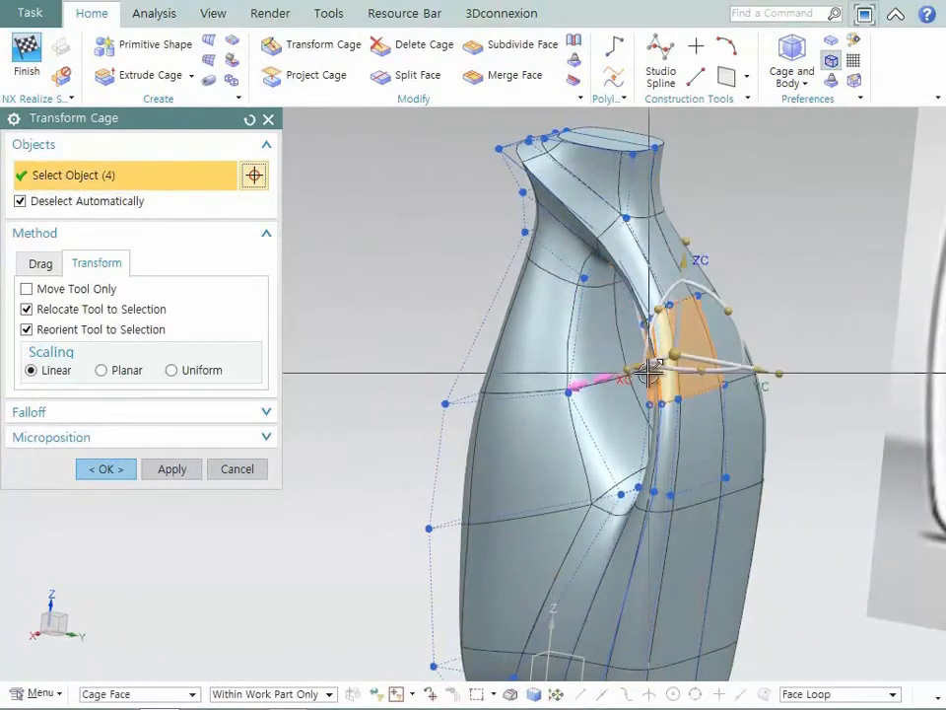
pyautogui.moveTo(646, 372); pyautogui.dragTo(654, 367)
pyautogui.moveTo(657, 365); pyautogui.dragTo(659, 365, button='middle')
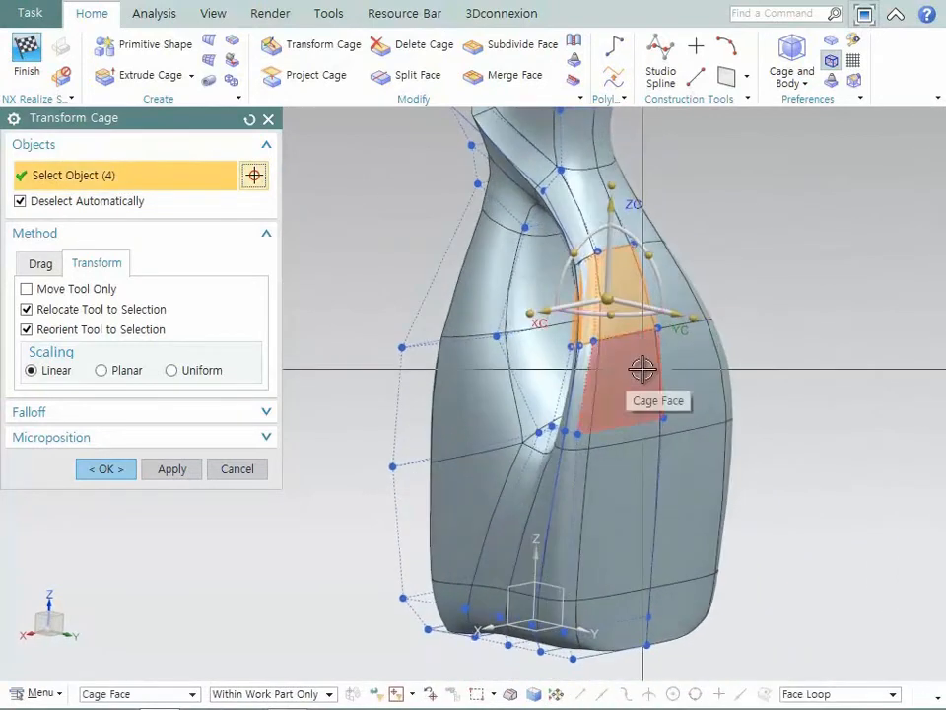
pyautogui.click(640, 371)
pyautogui.moveTo(550, 392); pyautogui.dragTo(573, 392)
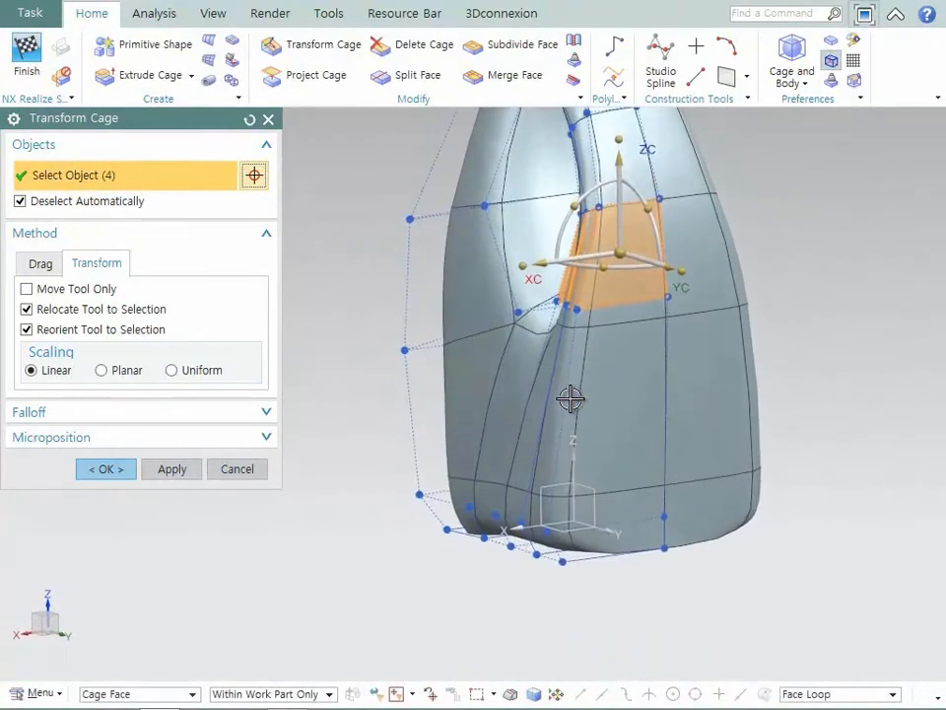
pyautogui.click(130, 466)
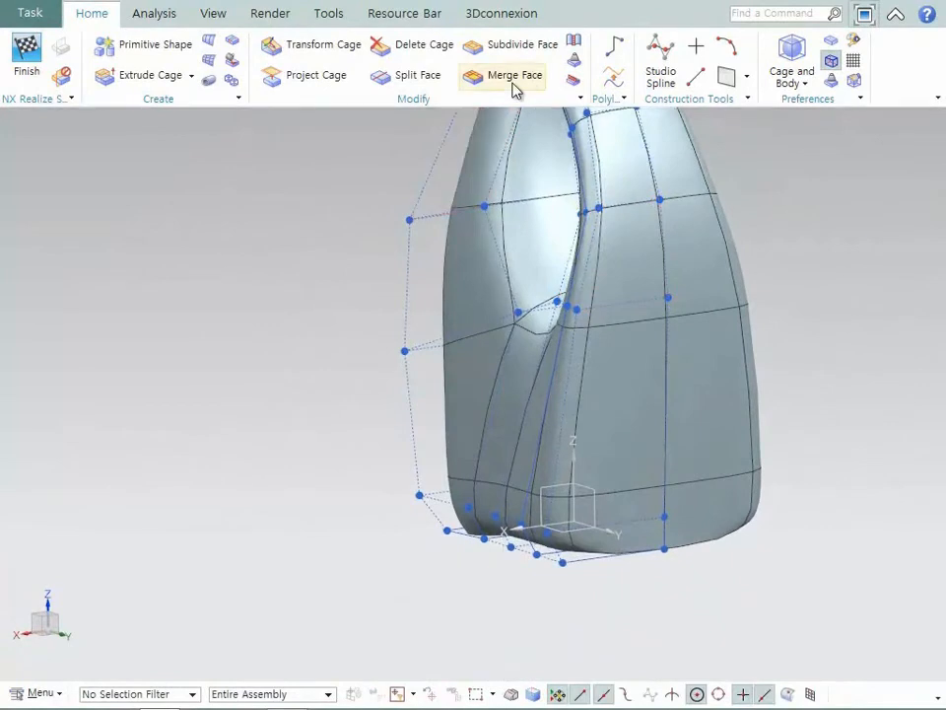
# - Split the face loop around the lower body uniformly with one division along its vertical edge
pyautogui.click(417, 76)
pyautogui.click(418, 422)
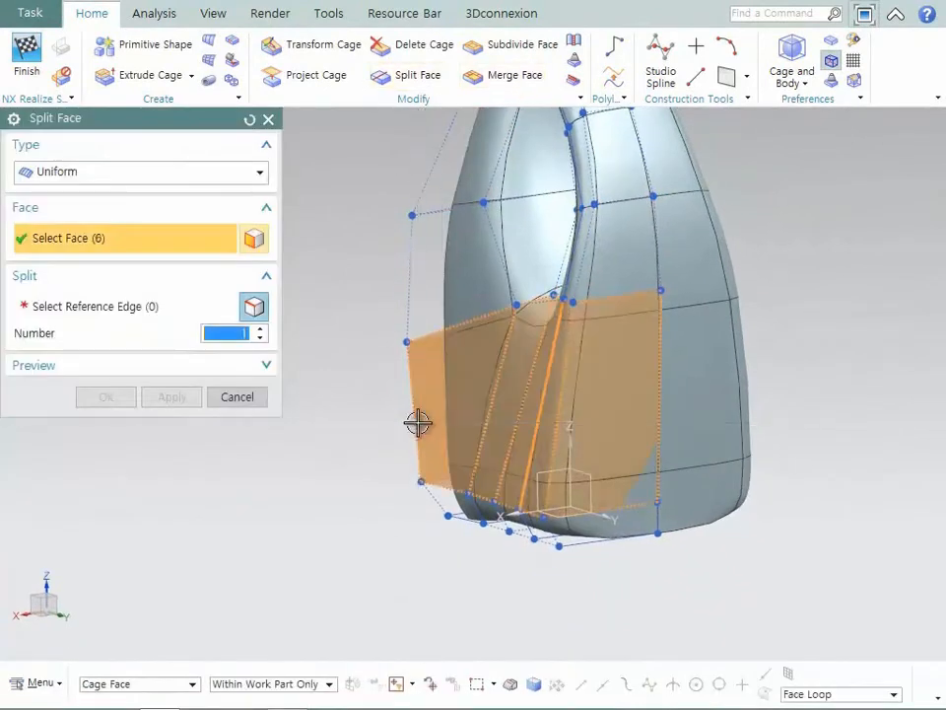
pyautogui.click(158, 314)
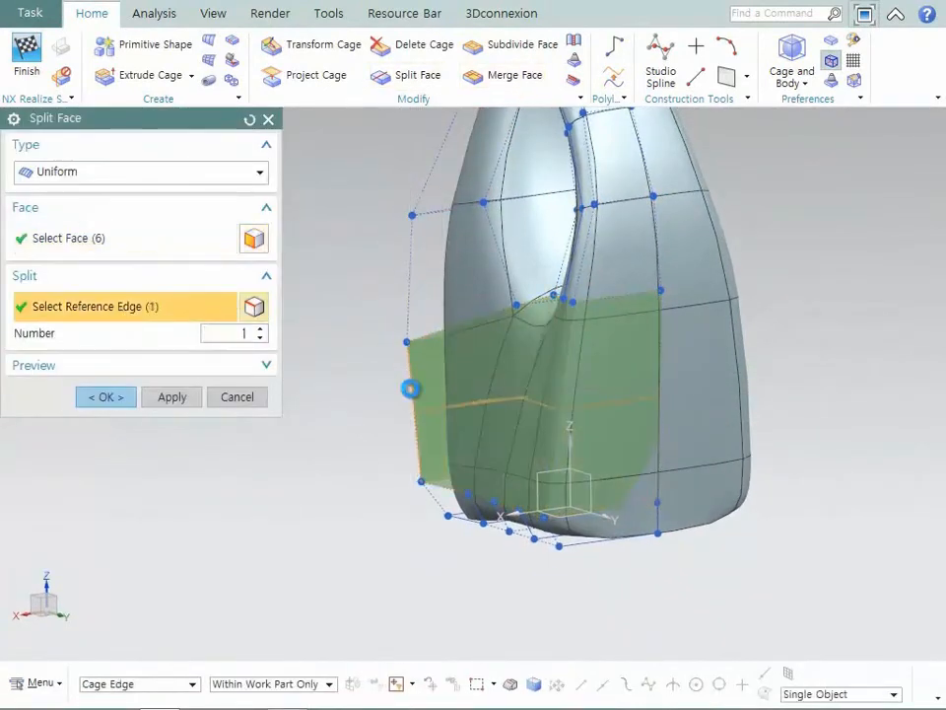
pyautogui.middleClick(410, 389)
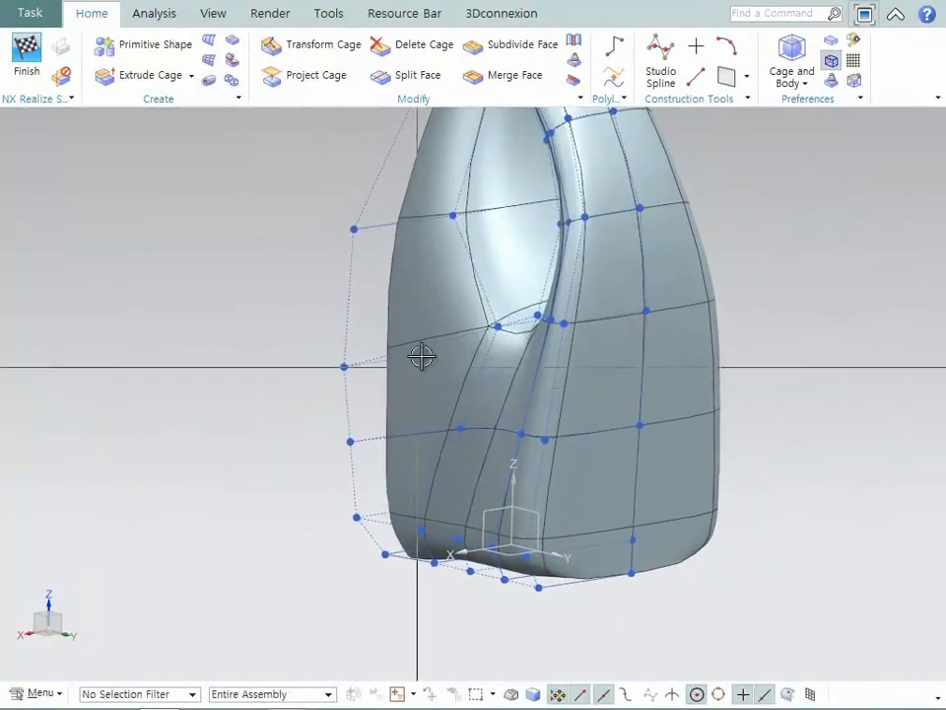
# - Move the outer back vertices at mid lower body, handle base and just above the bottle's bottom inward along XC, one by one
pyautogui.click(322, 46)
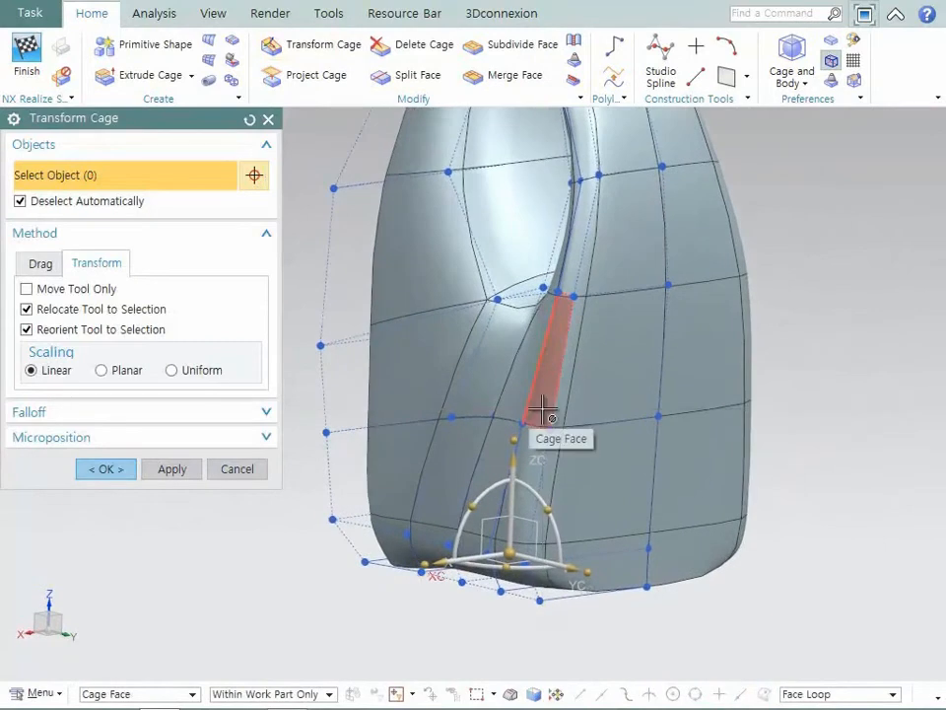
pyautogui.click(153, 698)
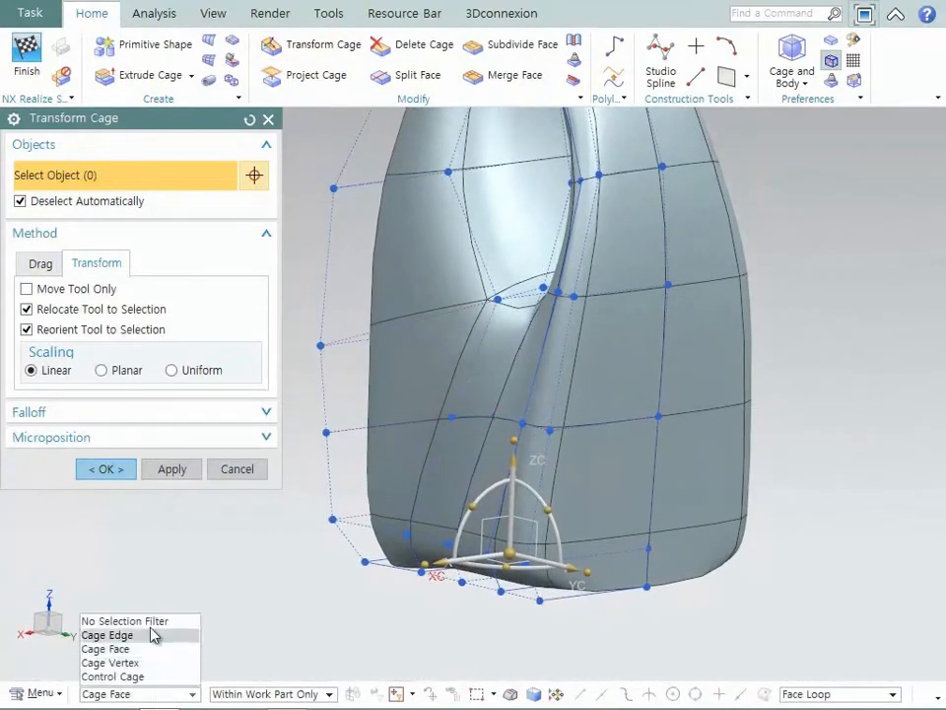
pyautogui.click(128, 619)
pyautogui.click(549, 427)
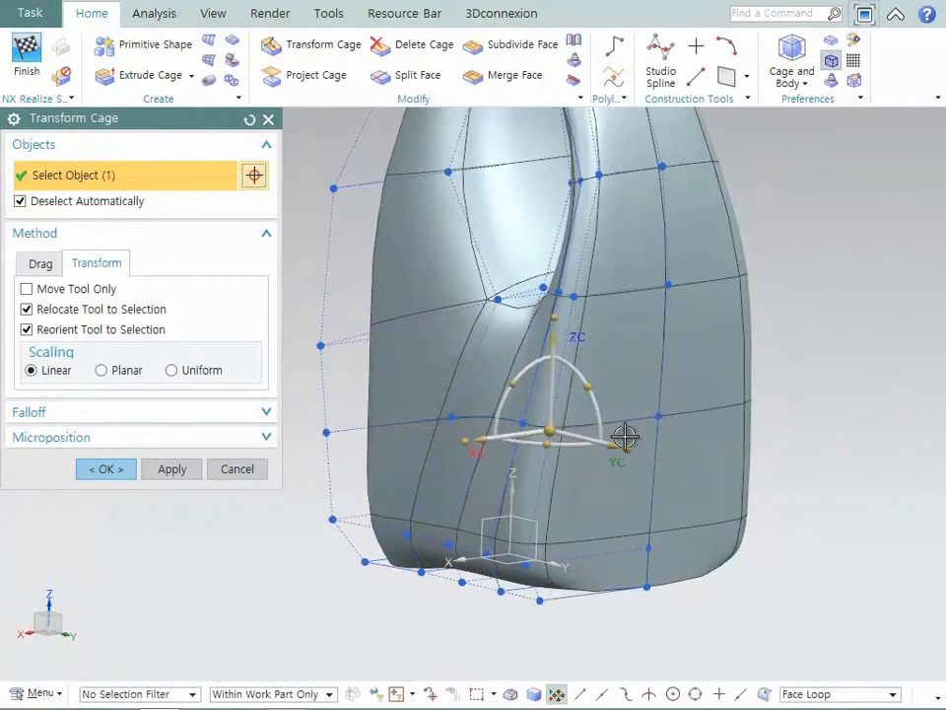
pyautogui.moveTo(490, 446); pyautogui.dragTo(508, 441)
pyautogui.click(577, 293)
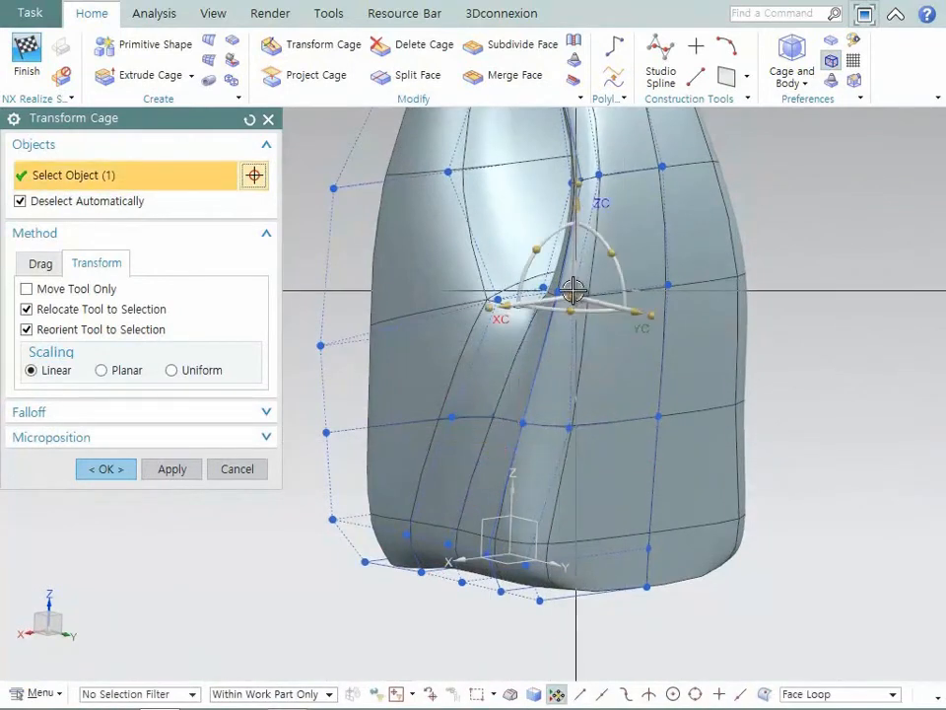
pyautogui.moveTo(444, 312); pyautogui.dragTo(533, 313)
pyautogui.click(527, 562)
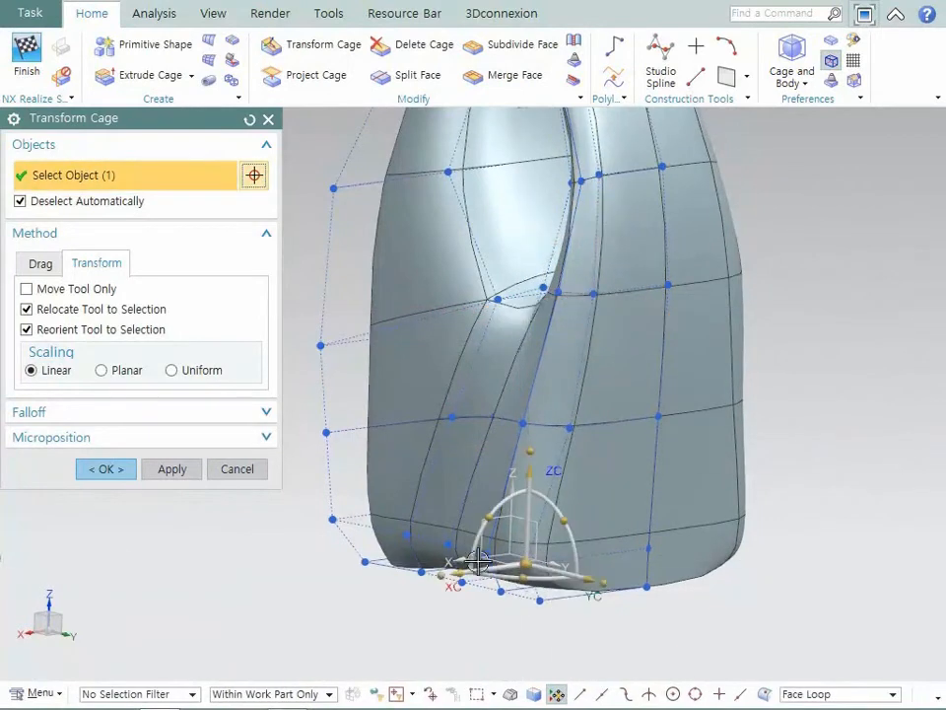
pyautogui.moveTo(461, 572); pyautogui.dragTo(490, 576)
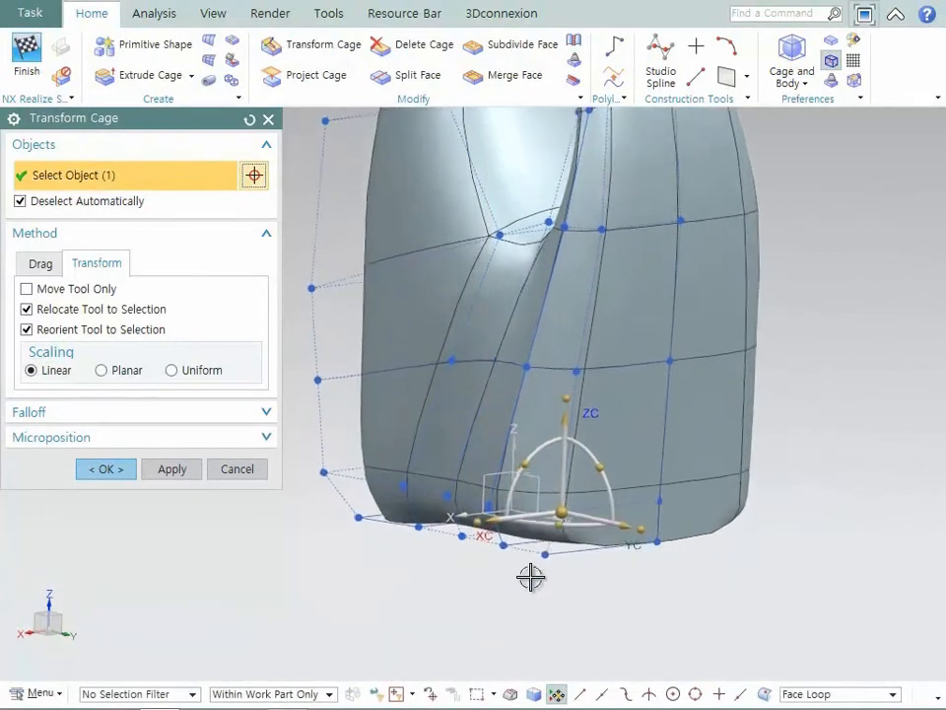
# - Move two more vertices just above the bottle's bottom slightly inward along XC, aligning the tool to the absolute CSYS for the last one
pyautogui.click(511, 508)
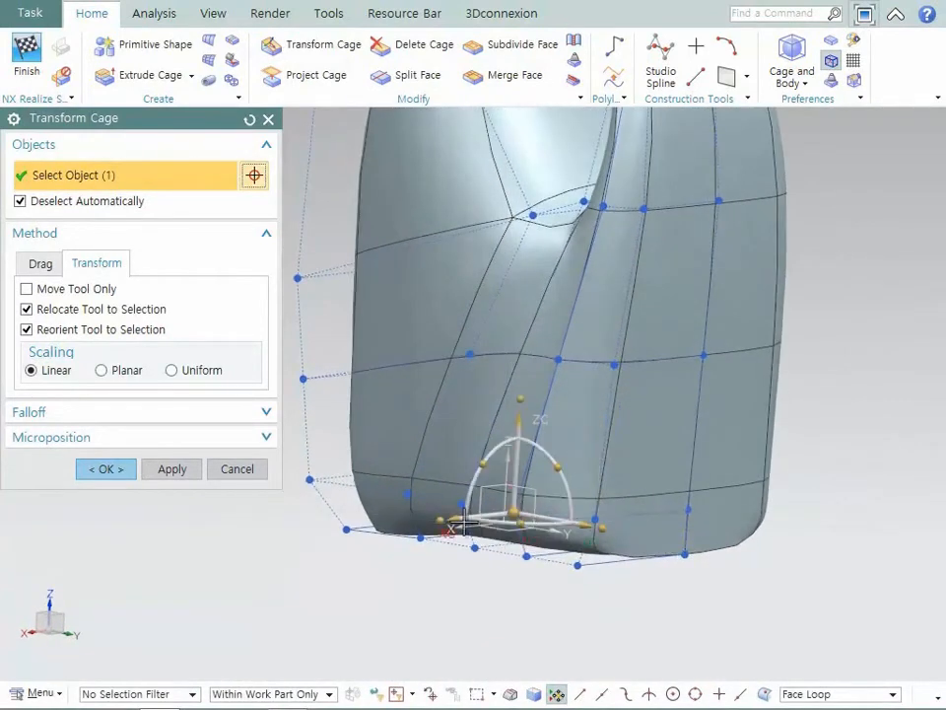
pyautogui.moveTo(450, 517); pyautogui.dragTo(468, 517)
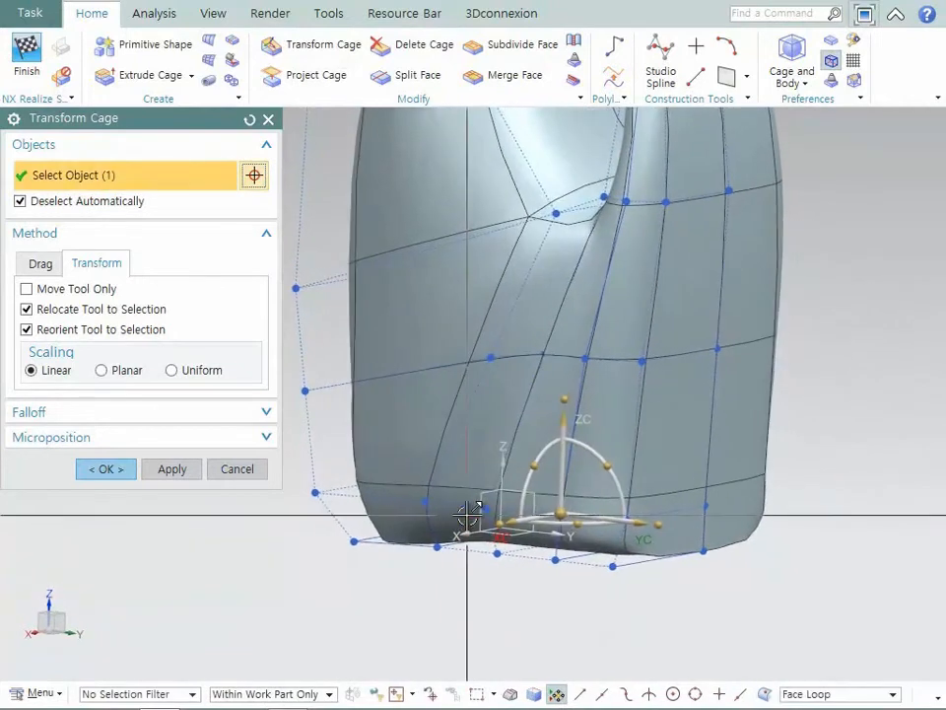
pyautogui.rightClick(463, 506)
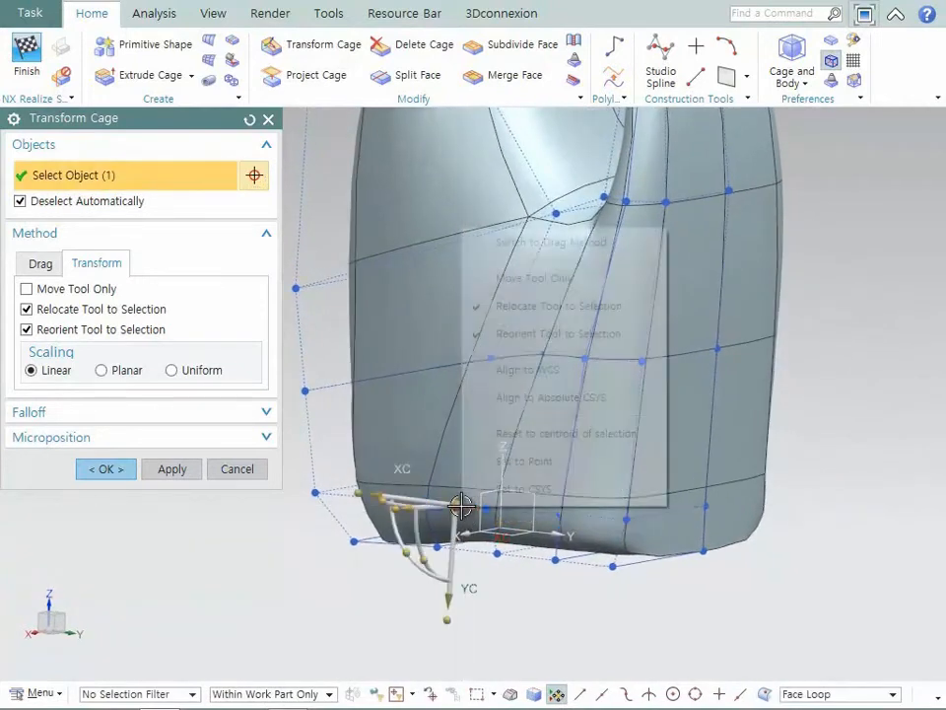
pyautogui.click(543, 396)
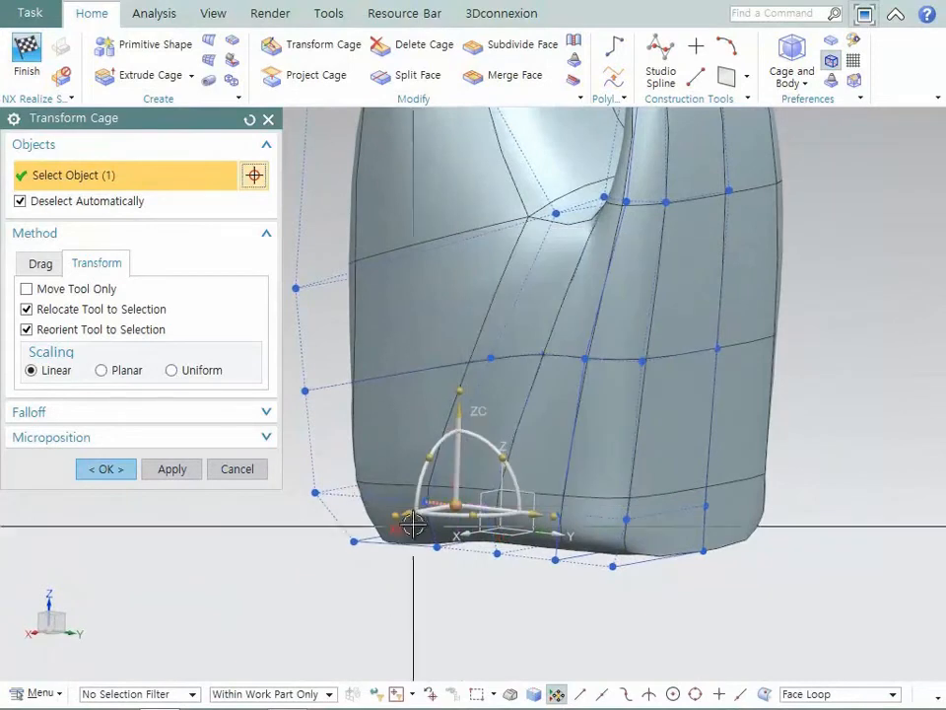
pyautogui.moveTo(414, 513); pyautogui.dragTo(424, 514)
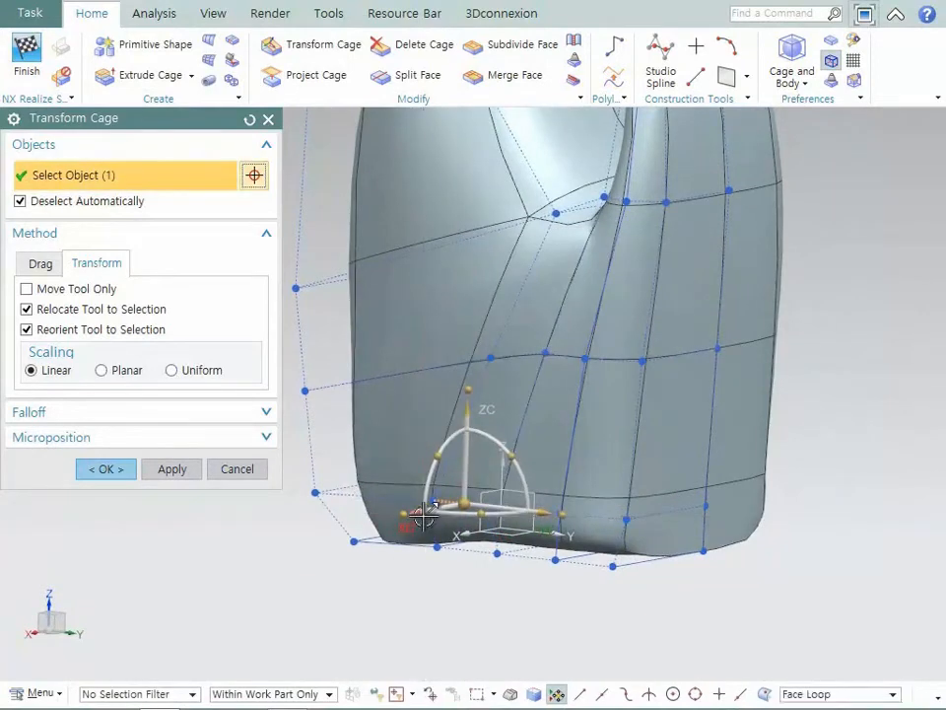
pyautogui.middleClick(424, 515)
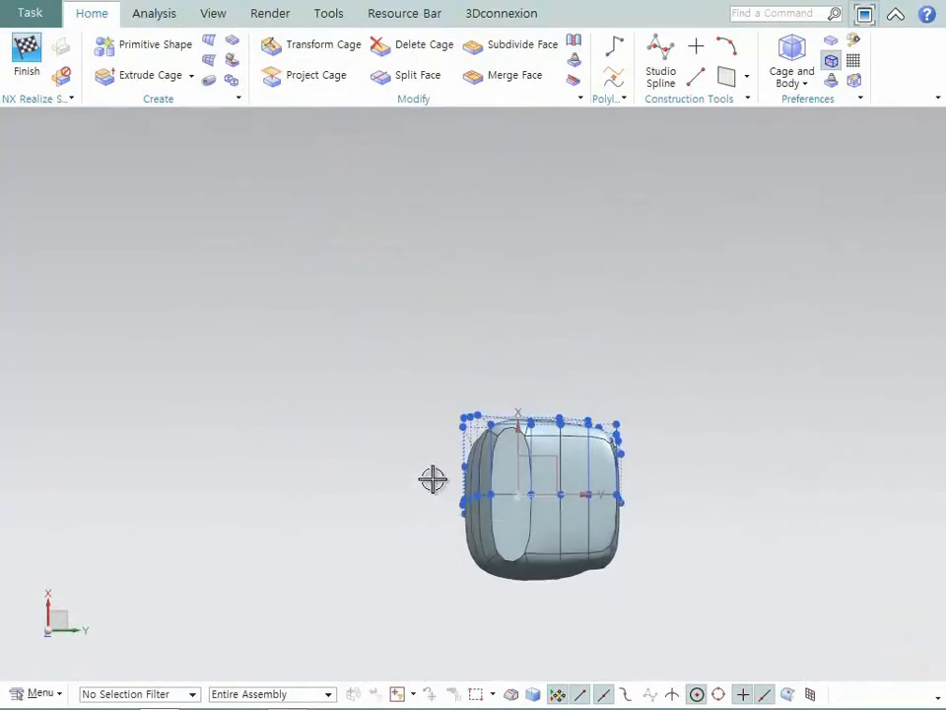
# - Set the continuity of the sharp cage face on the bottle's bottom to Smooth
pyautogui.click(574, 85)
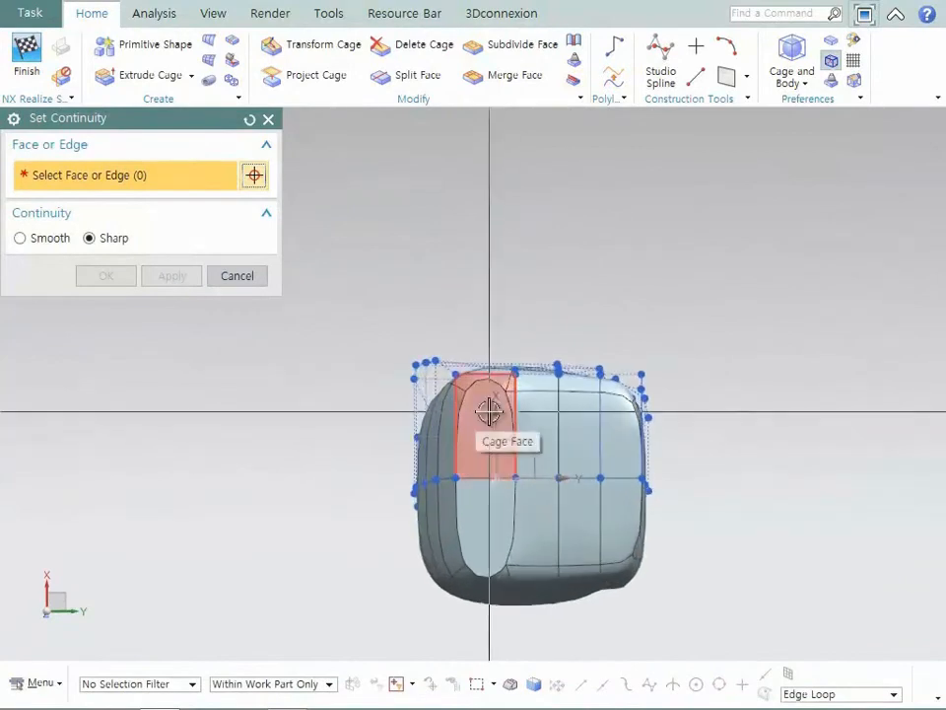
pyautogui.click(490, 411)
pyautogui.click(47, 237)
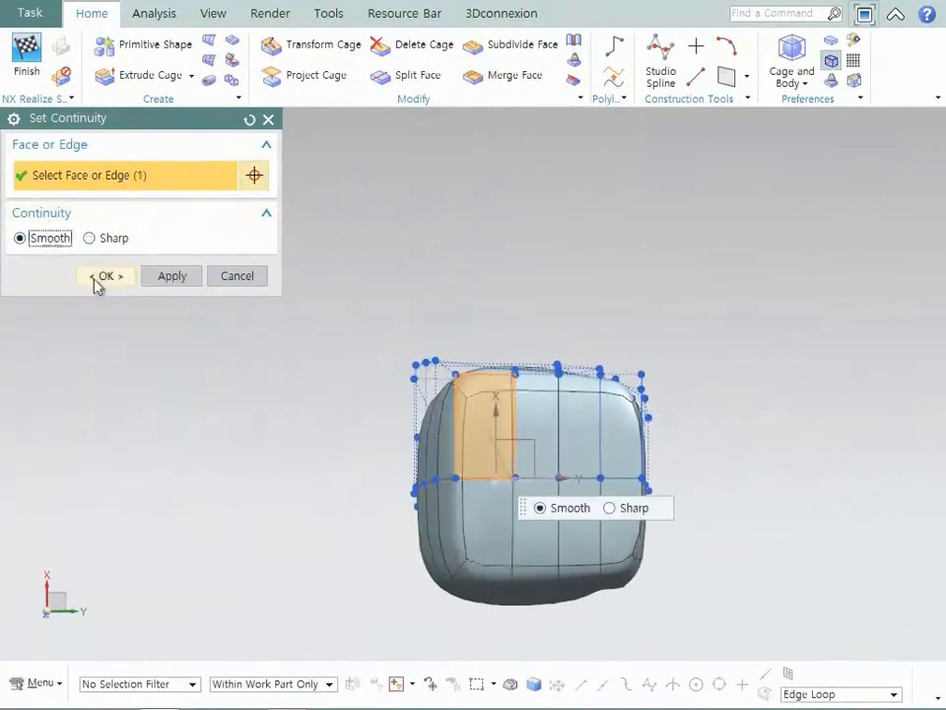
pyautogui.click(106, 276)
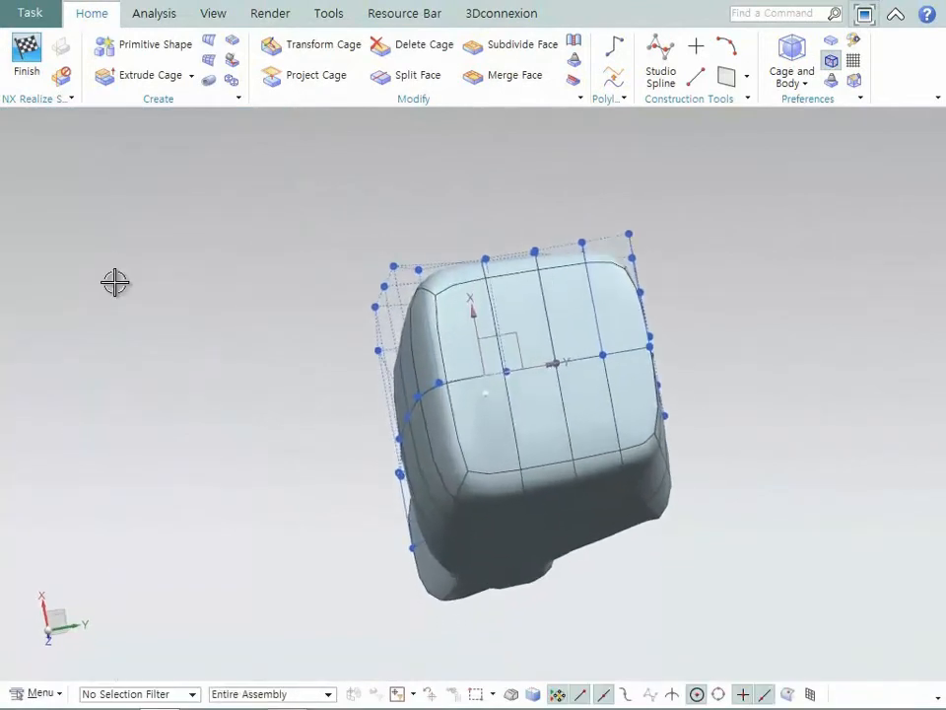
# - Subdivide the four cage faces on the bottle's bottom together with a small inward offset
pyautogui.click(517, 44)
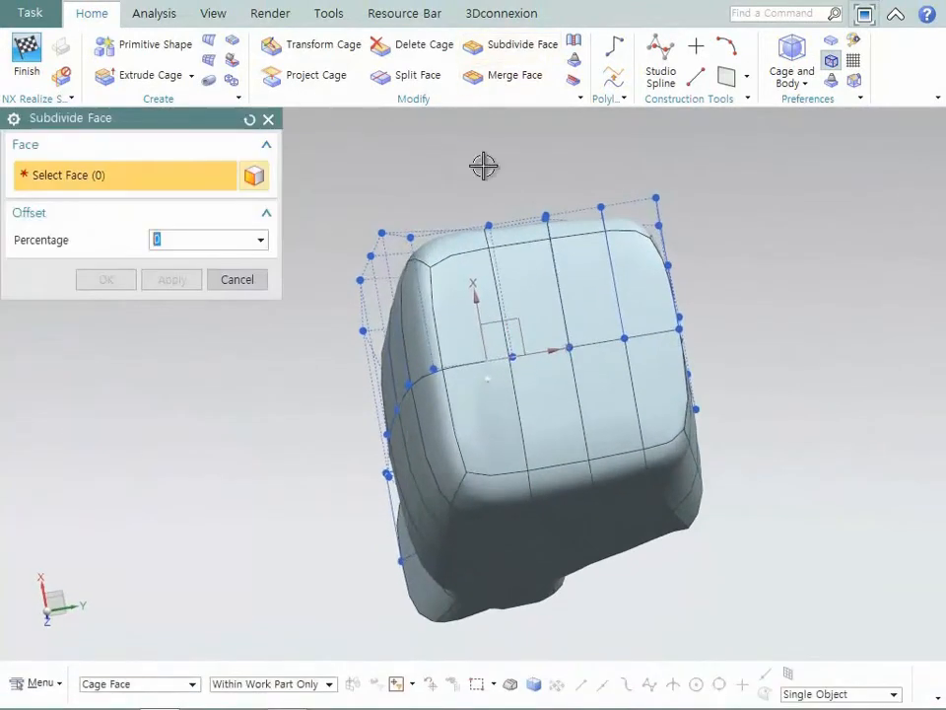
pyautogui.click(484, 268)
pyautogui.click(537, 279)
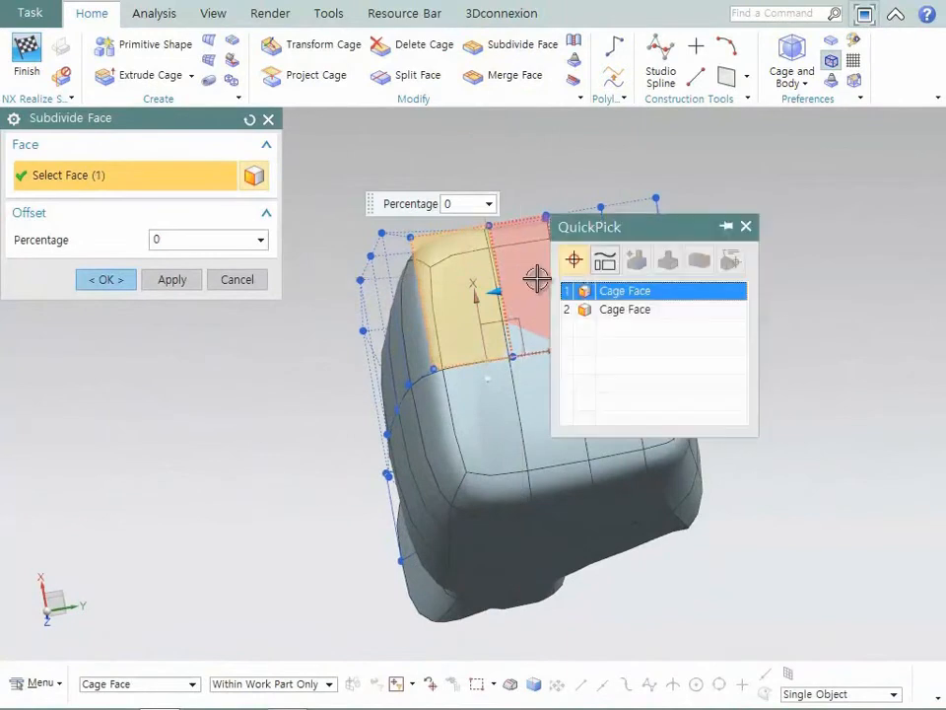
pyautogui.click(591, 290)
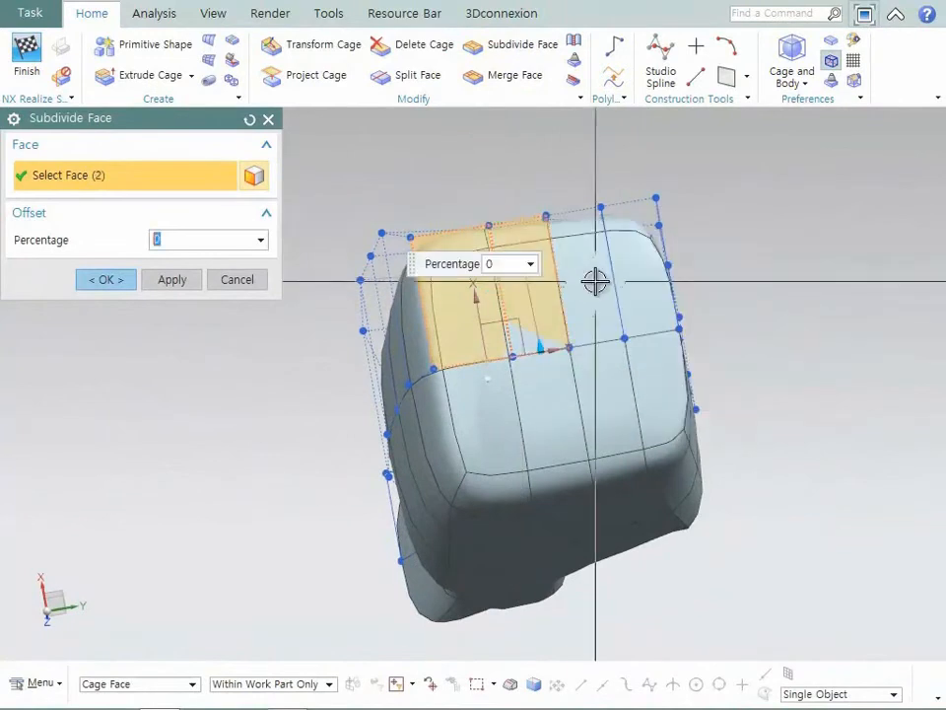
pyautogui.click(603, 227)
pyautogui.click(628, 218)
pyautogui.moveTo(630, 205); pyautogui.dragTo(617, 300)
pyautogui.middleClick(617, 300)
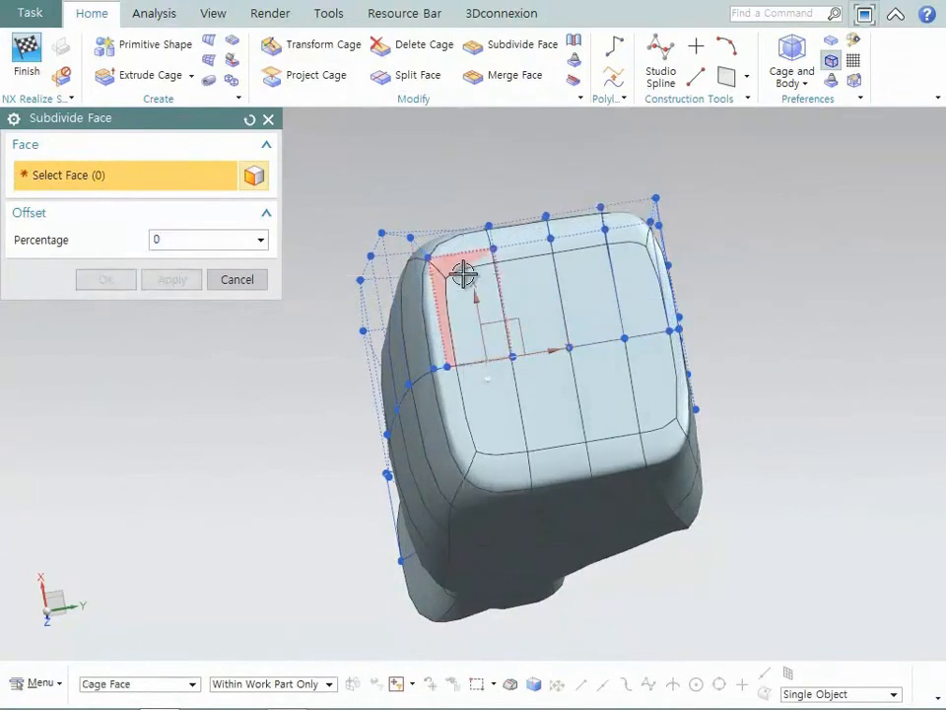
# - Subdivide the four inner bottom cage faces again with a 30 percent offset and close the command
pyautogui.click(464, 275)
pyautogui.click(534, 272)
pyautogui.click(590, 270)
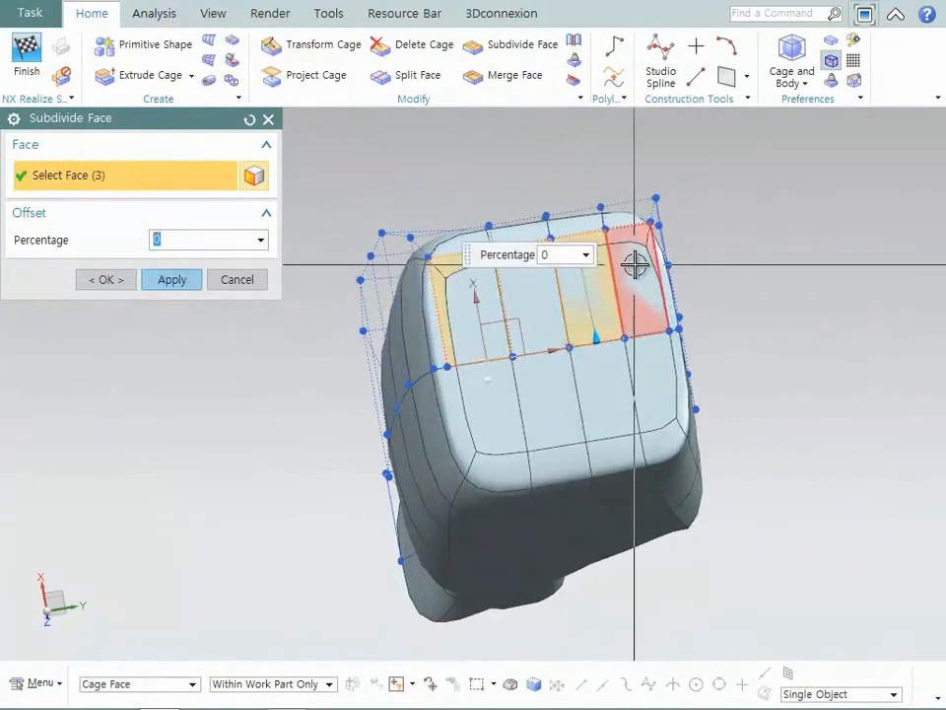
pyautogui.click(633, 262)
pyautogui.moveTo(634, 233); pyautogui.dragTo(619, 311)
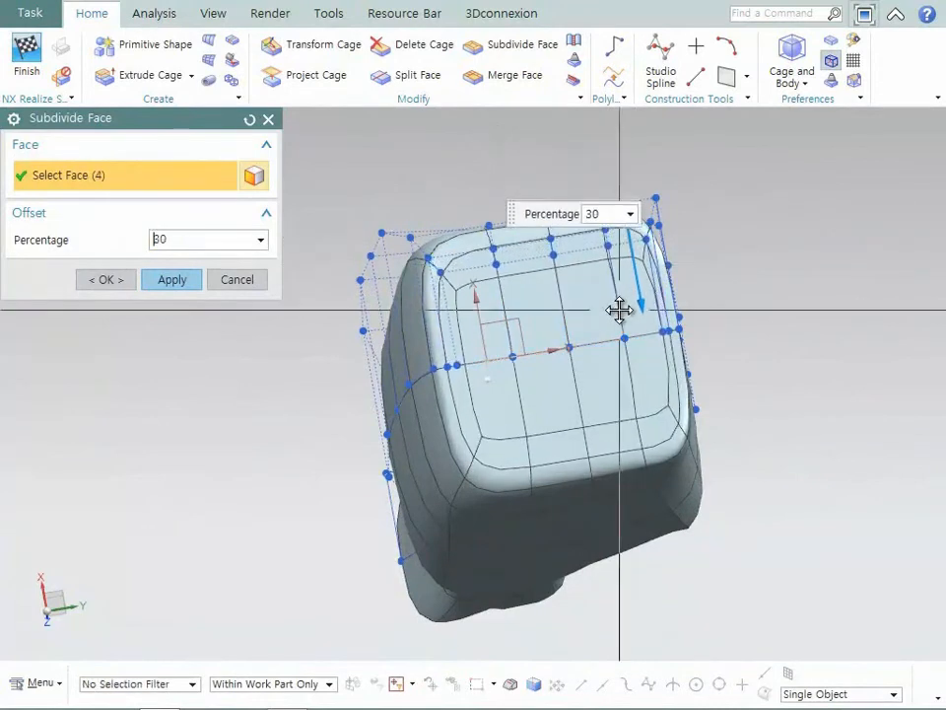
pyautogui.click(171, 279)
pyautogui.click(247, 280)
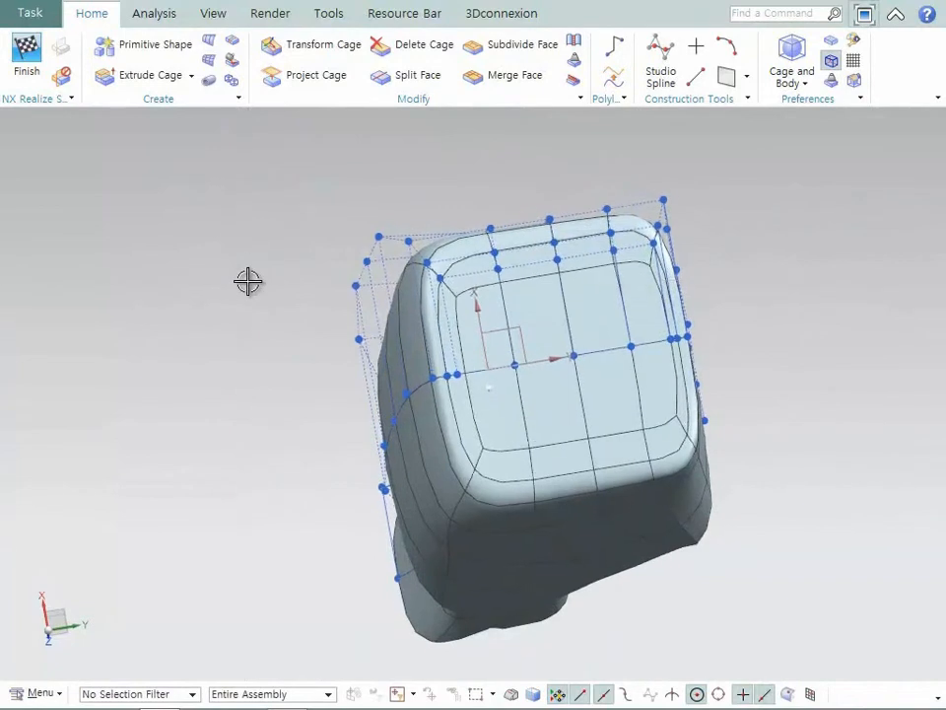
# - Move the four innermost bottom cage faces into the bottle along ZC, selecting them as single cage faces with automatic deselection off
pyautogui.click(333, 46)
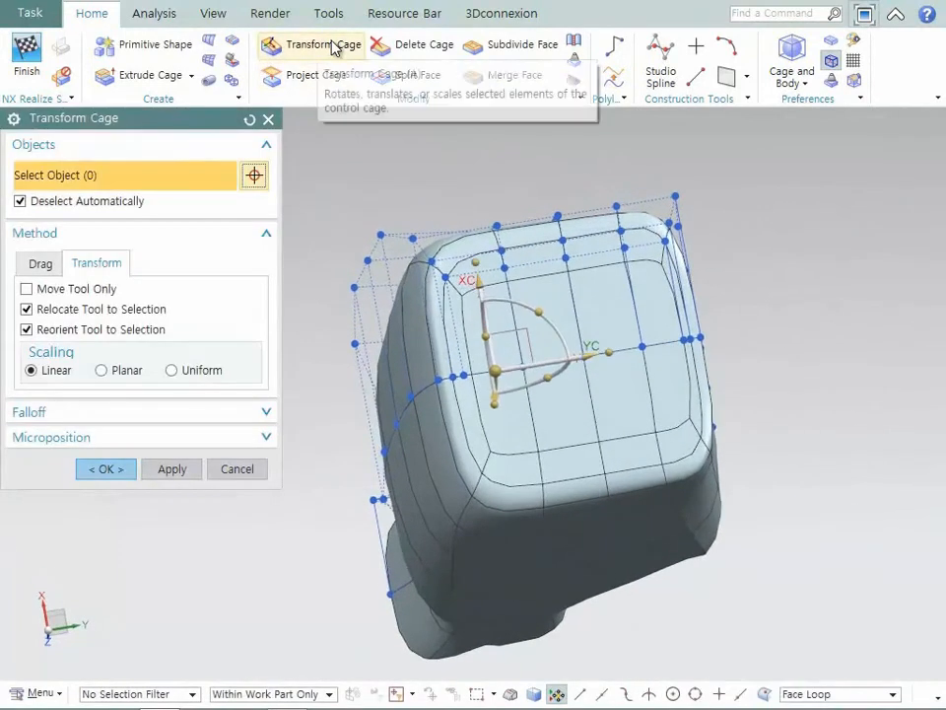
pyautogui.click(170, 695)
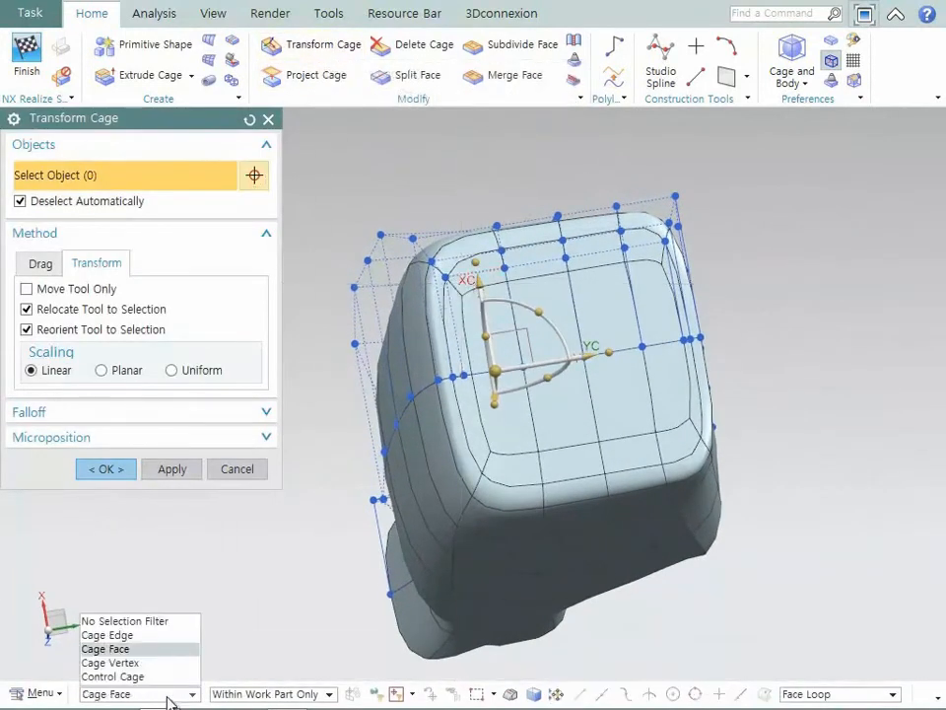
pyautogui.click(146, 649)
pyautogui.click(817, 693)
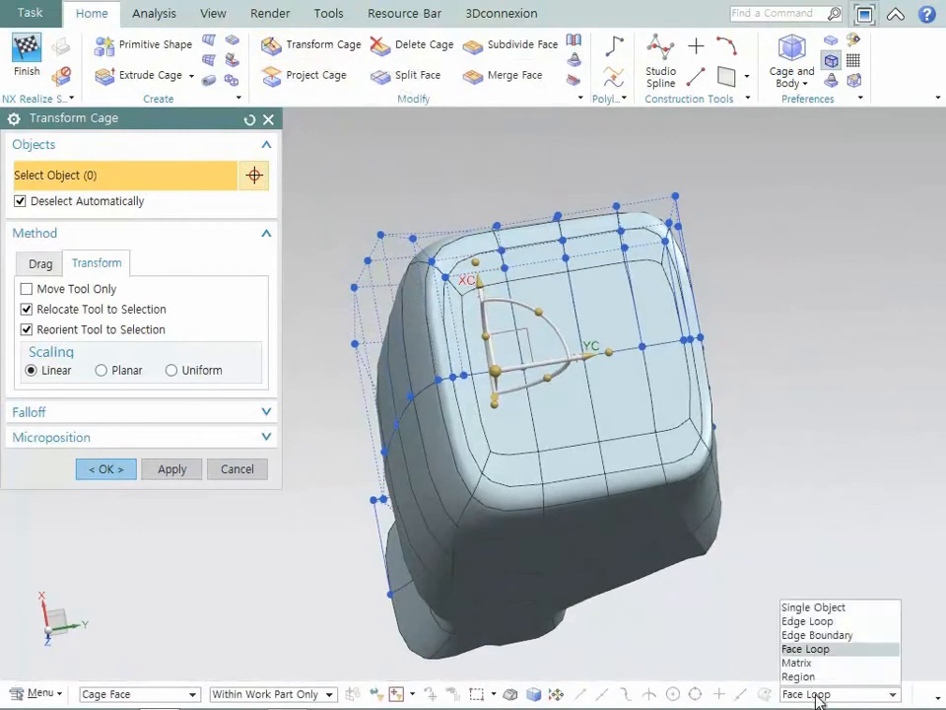
pyautogui.click(814, 607)
pyautogui.click(465, 313)
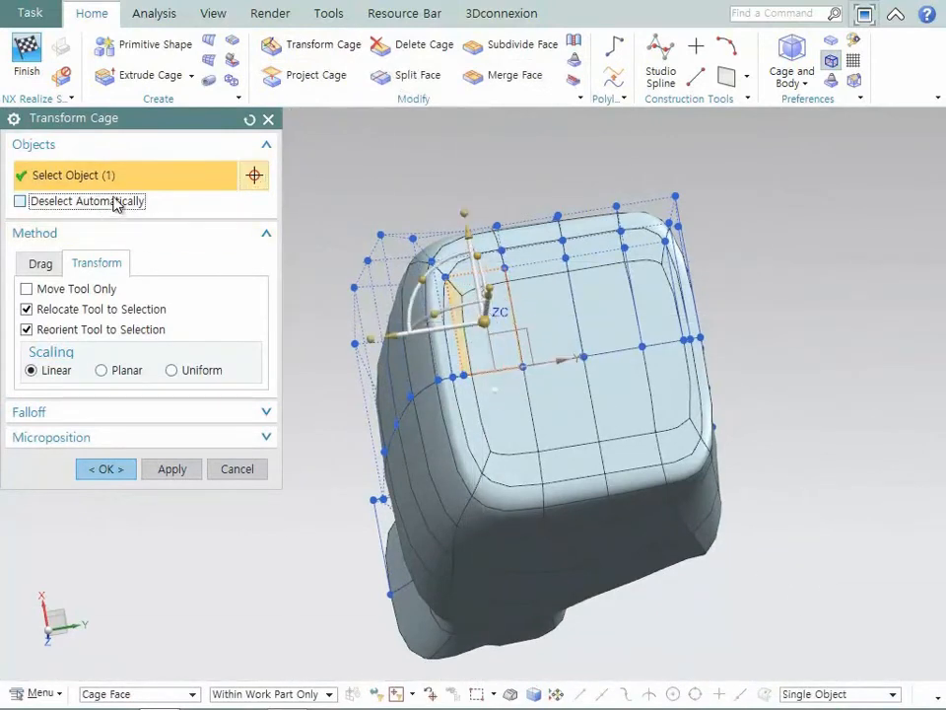
pyautogui.click(564, 318)
pyautogui.click(611, 313)
pyautogui.click(656, 301)
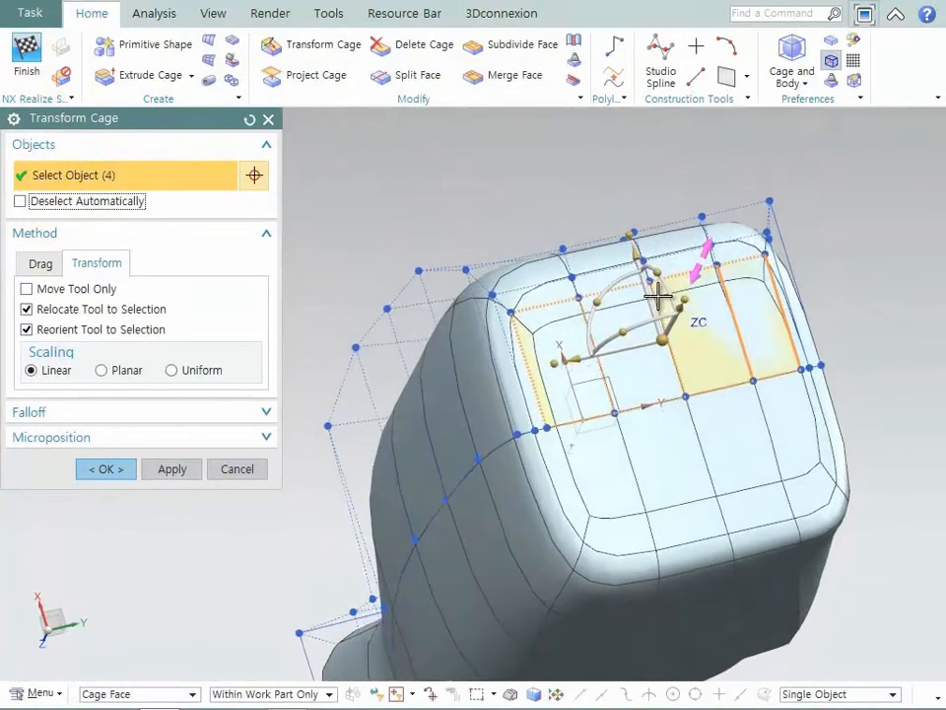
pyautogui.moveTo(680, 314); pyautogui.dragTo(674, 321)
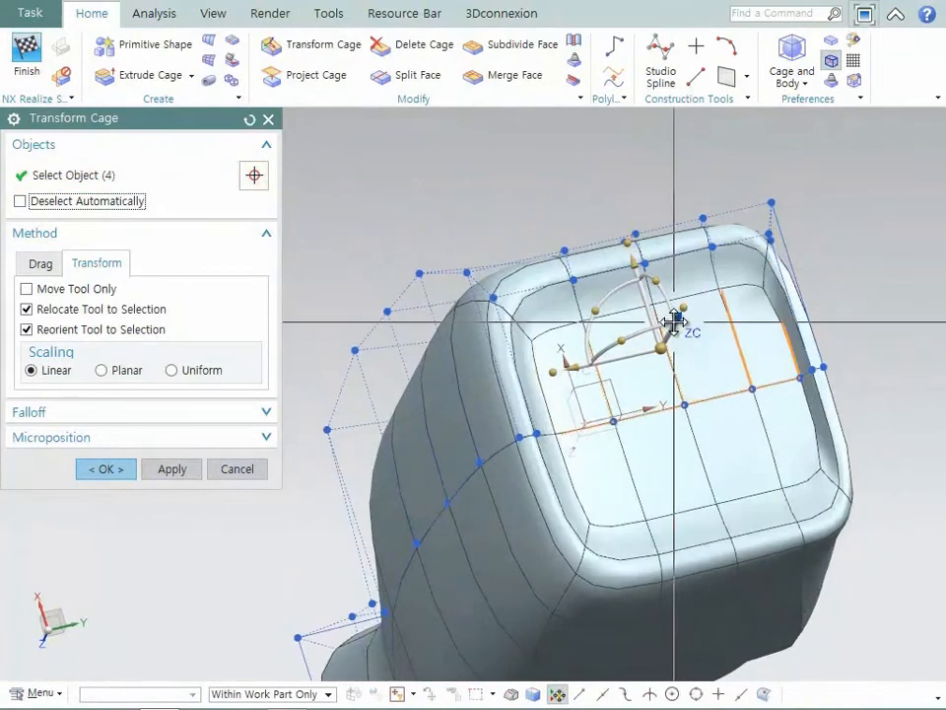
pyautogui.middleClick(673, 323)
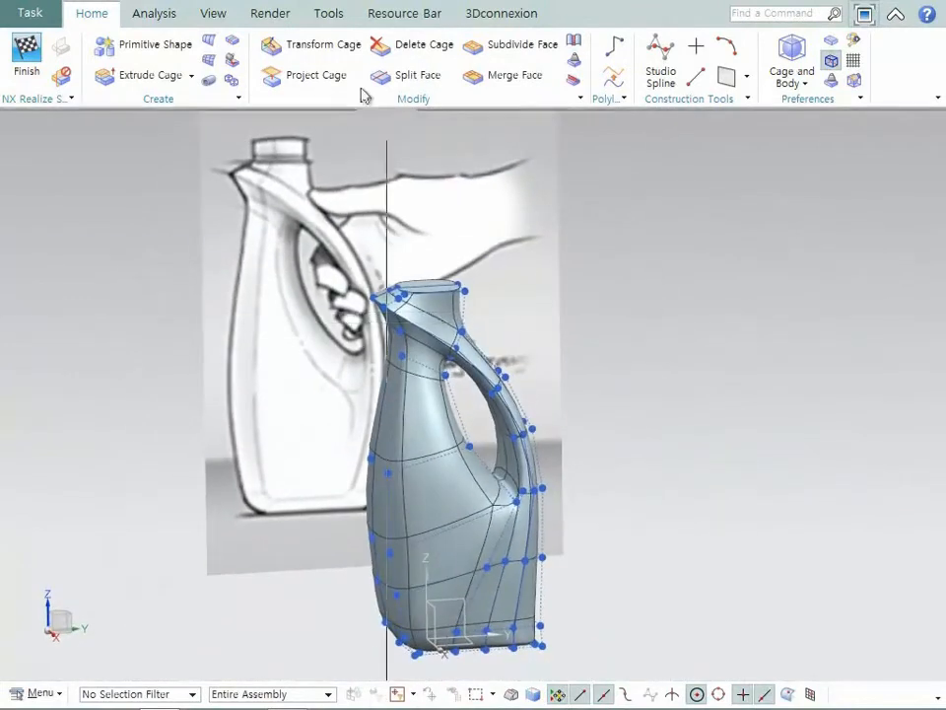
pyautogui.click(214, 14)
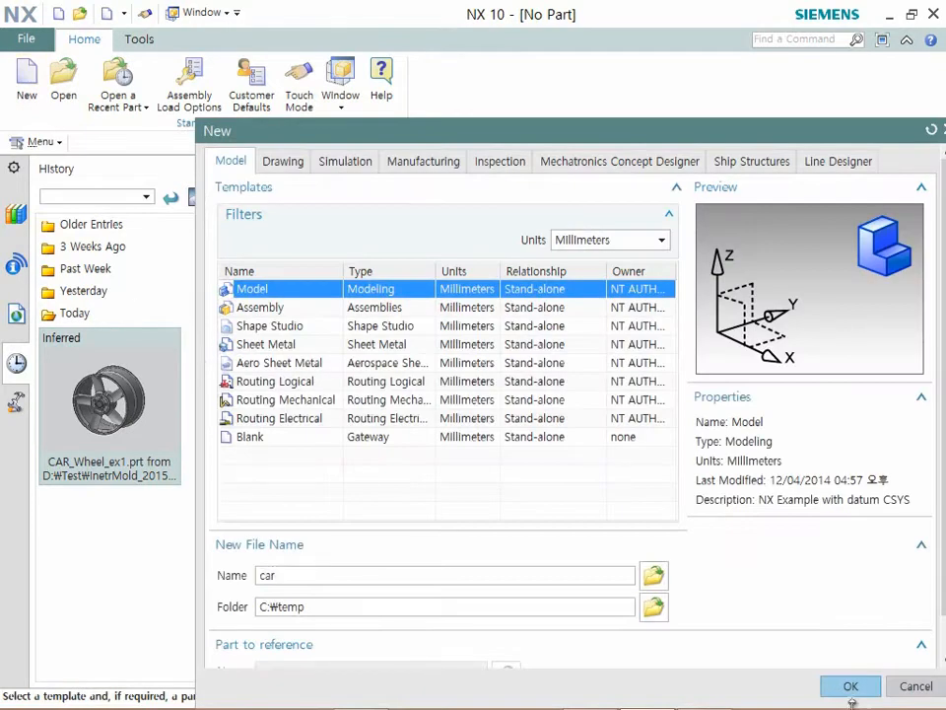
# - Create the new millimetre Model part "car" in C:\temp and start a sketch on the XZ datum plane
pyautogui.click(853, 688)
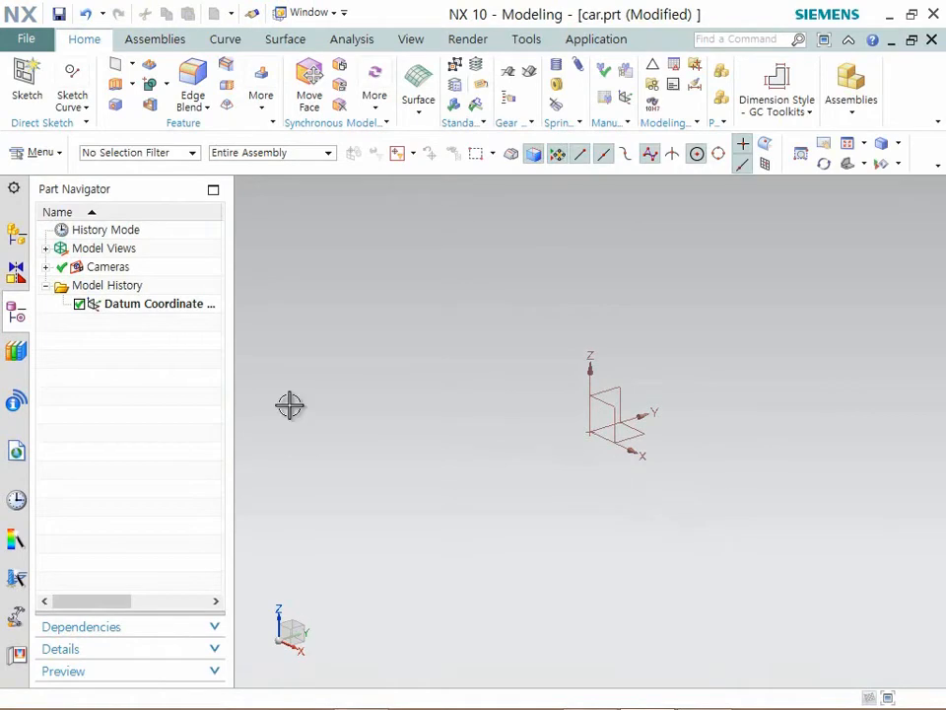
pyautogui.click(33, 99)
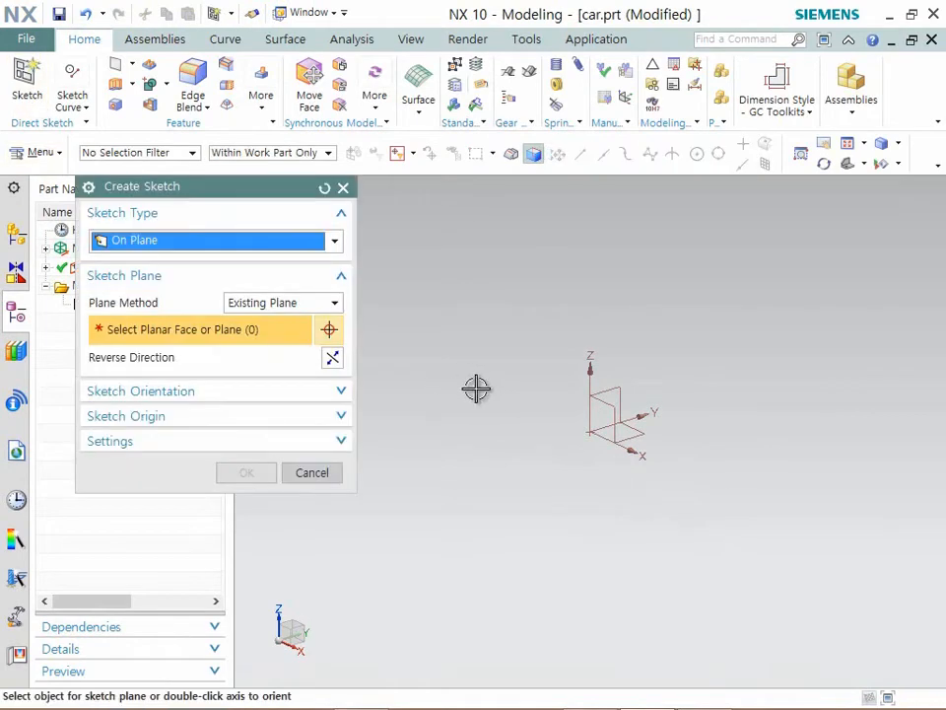
pyautogui.click(599, 402)
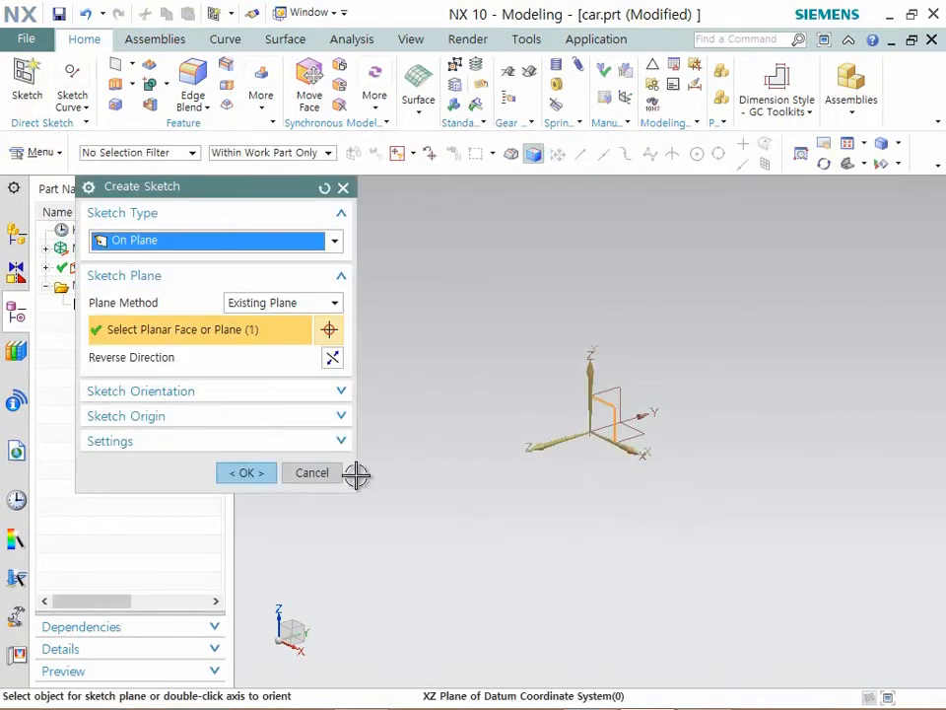
pyautogui.click(249, 473)
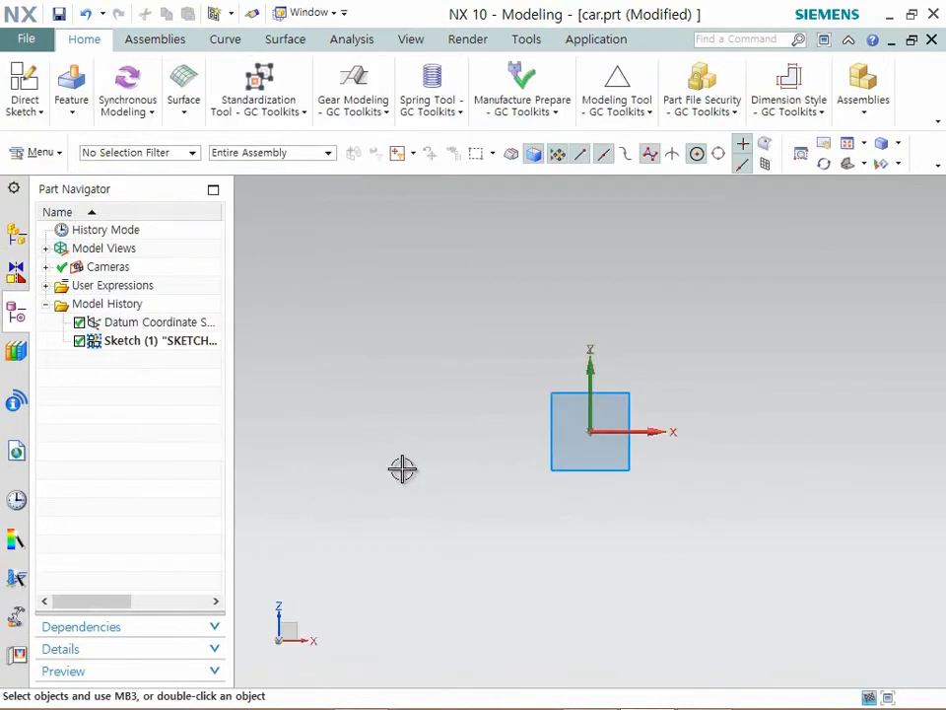
# - Sketch a rectangle about 265 mm wide and 215 mm high, with its first corner at the datum origin
pyautogui.moveTo(529, 443)
pyautogui.keyDown('shift'); pyautogui.mouseDown(button='middle')
pyautogui.moveTo(423, 504)
pyautogui.moveTo(409, 532)
pyautogui.moveTo(458, 519)
pyautogui.mouseUp(button='middle'); pyautogui.keyUp('shift')
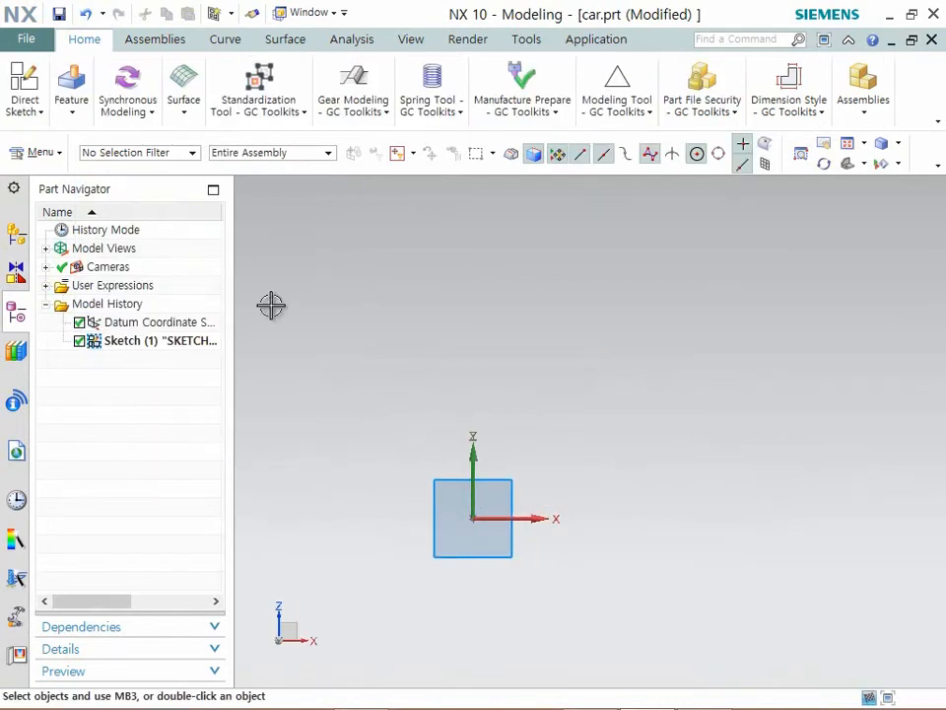
pyautogui.click(40, 112)
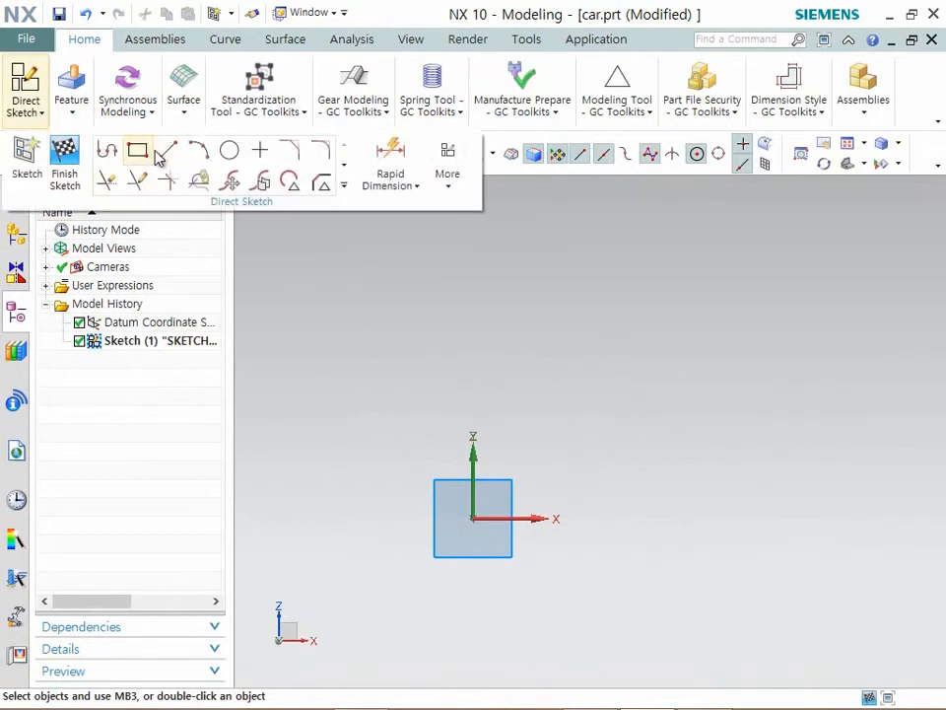
pyautogui.click(446, 184)
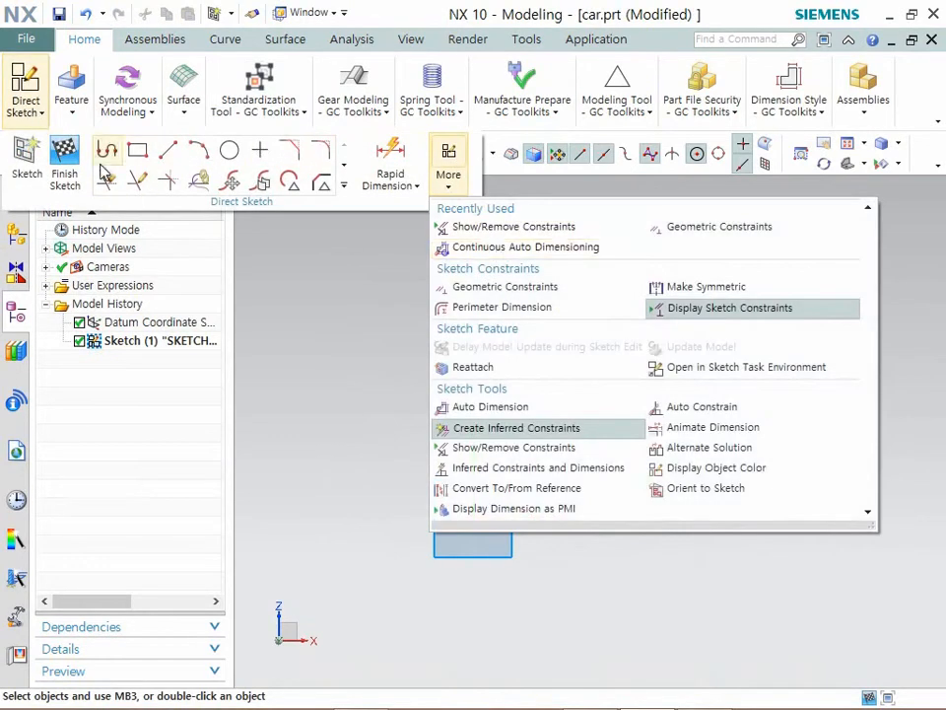
pyautogui.click(137, 150)
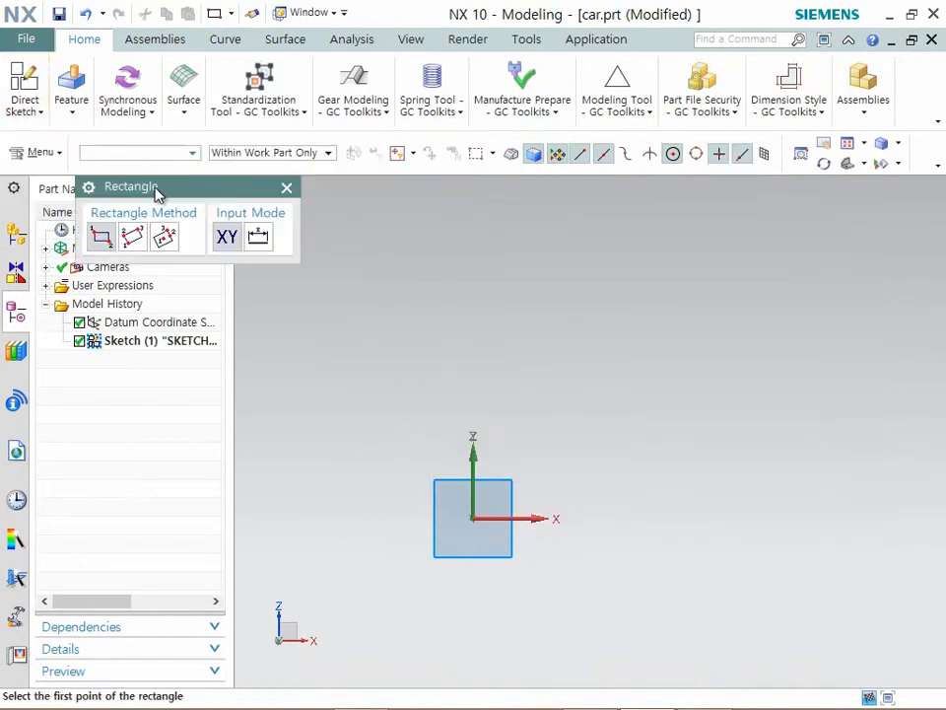
pyautogui.click(475, 514)
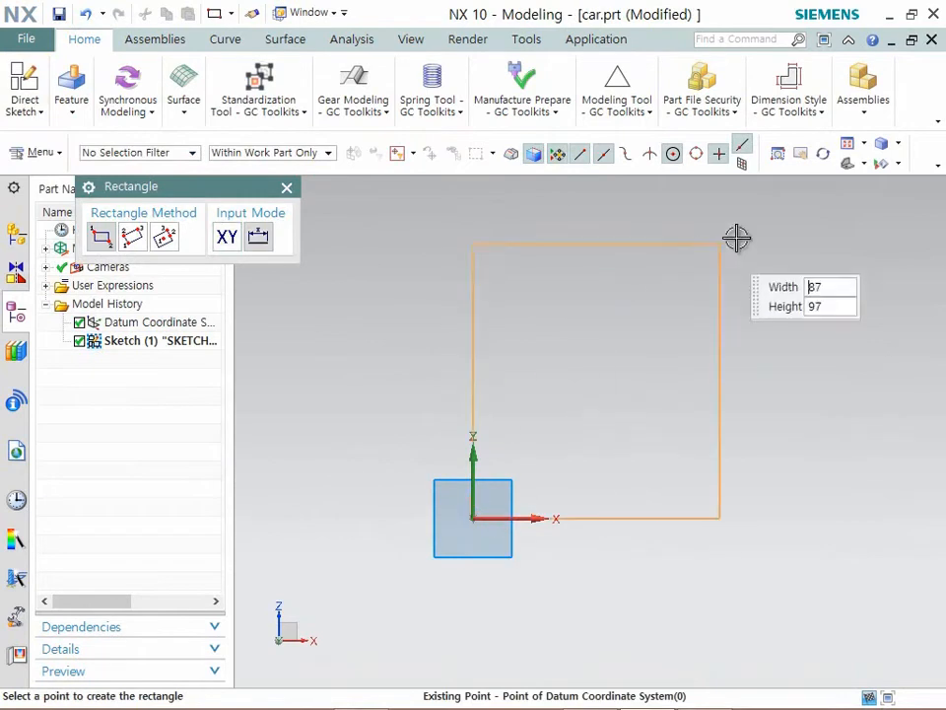
pyautogui.click(811, 194)
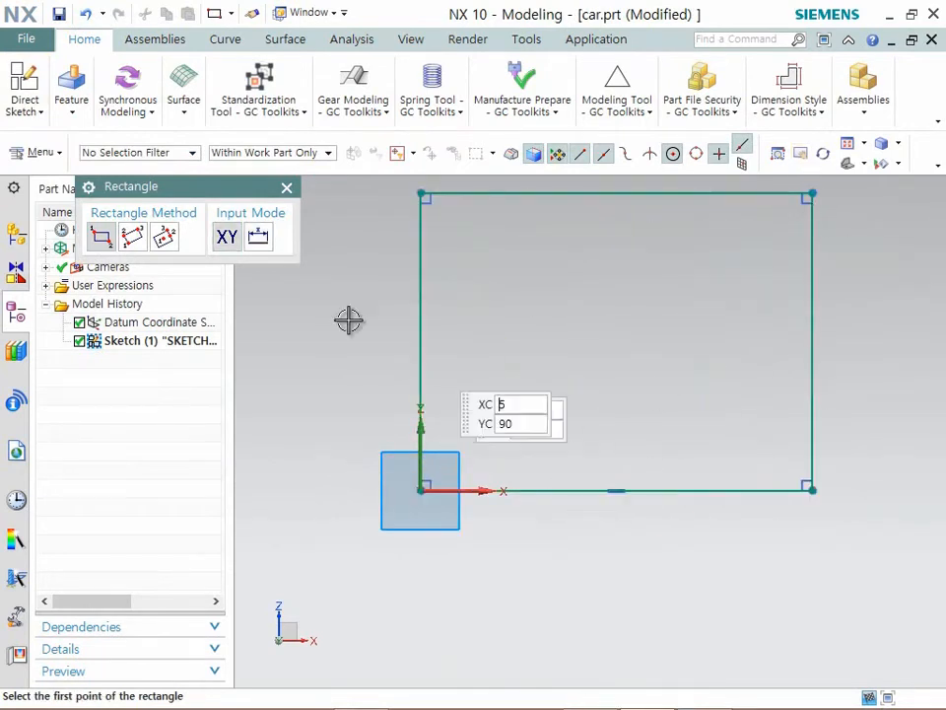
# - Sketch a seven-line stepped notch from the rectangle's top edge, with vertical walls about 50 mm high and a left ledge about 35 mm long
pyautogui.click(40, 111)
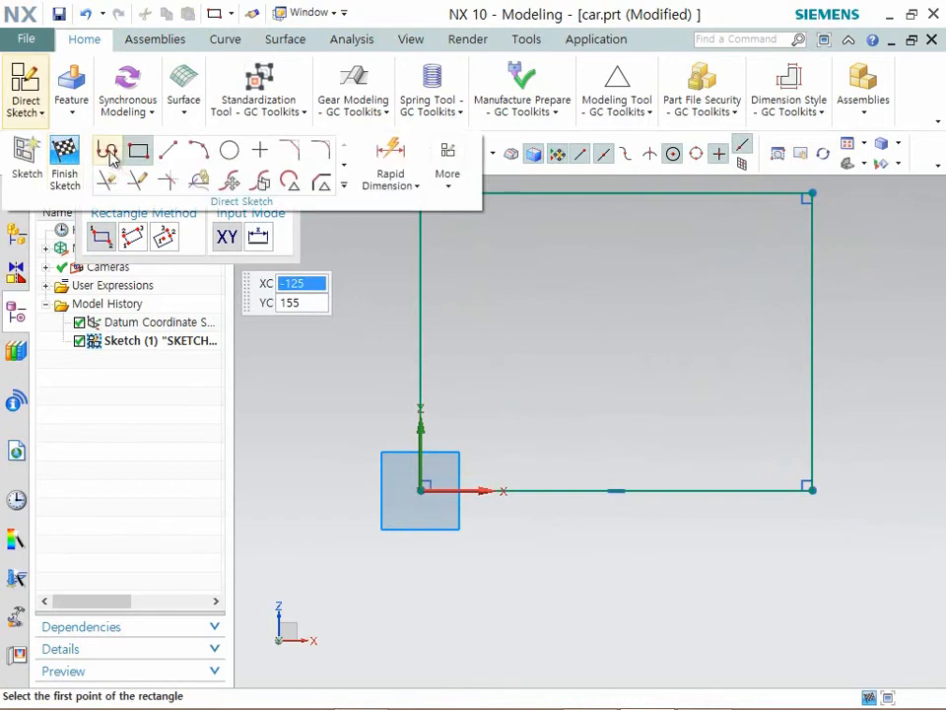
pyautogui.click(107, 151)
pyautogui.click(442, 196)
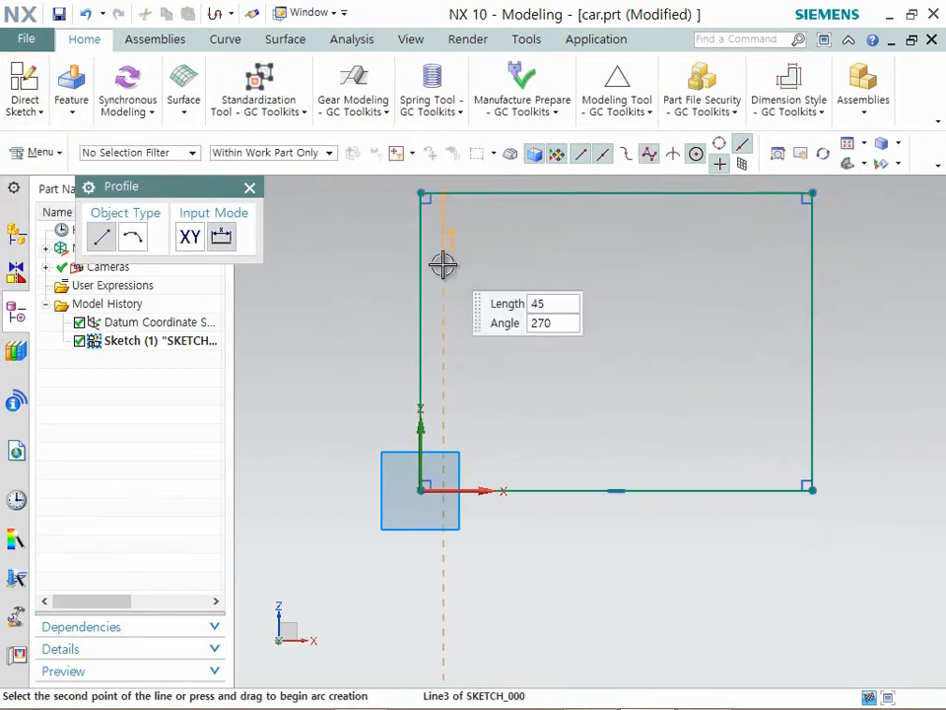
pyautogui.click(443, 264)
pyautogui.click(494, 265)
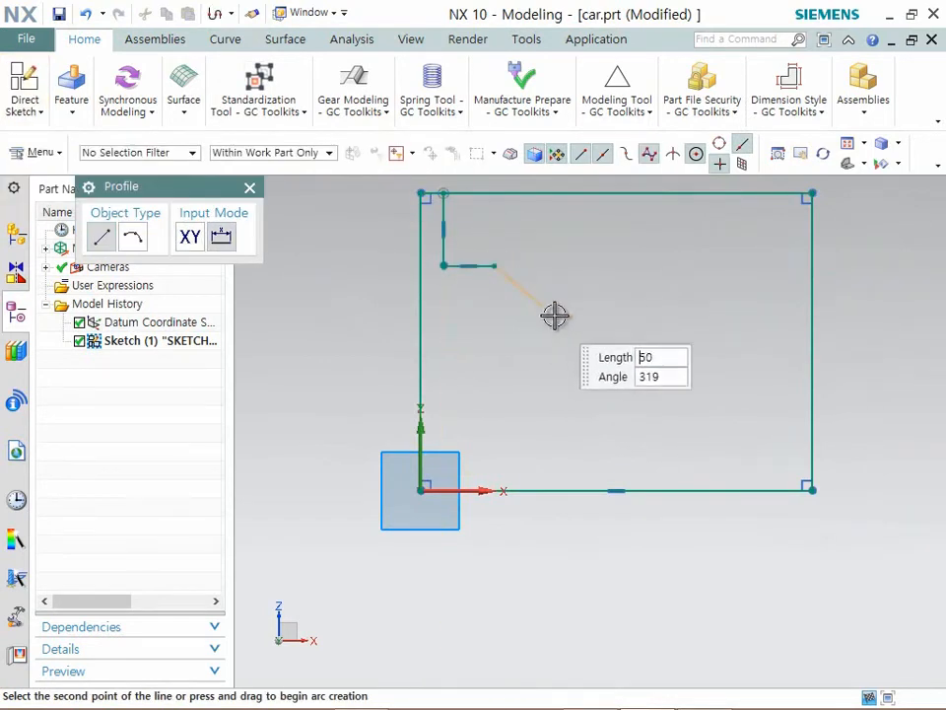
pyautogui.click(572, 319)
pyautogui.click(695, 320)
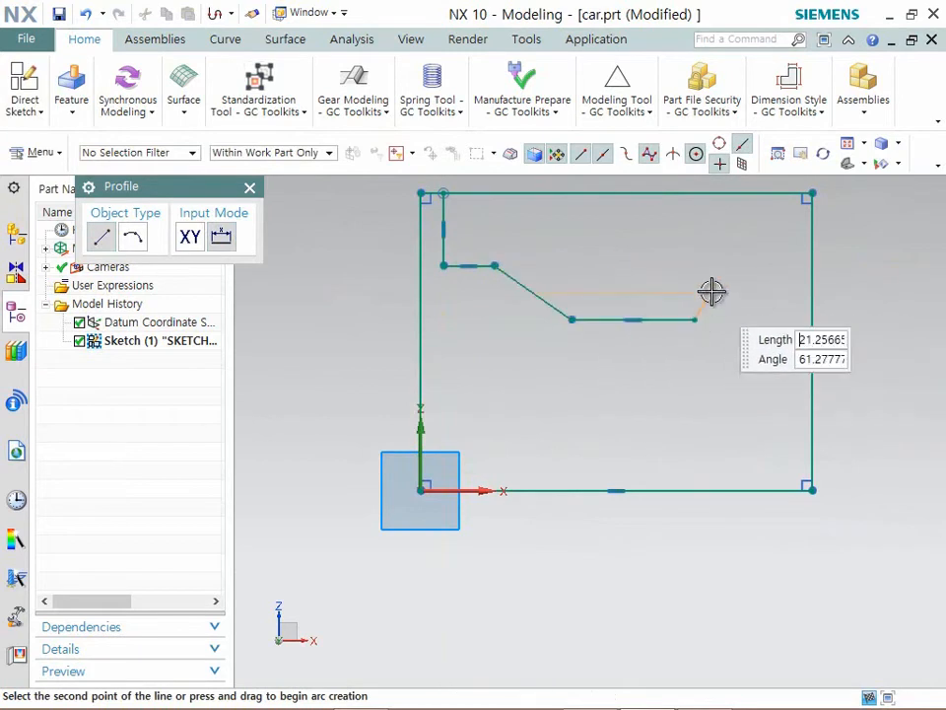
pyautogui.click(721, 266)
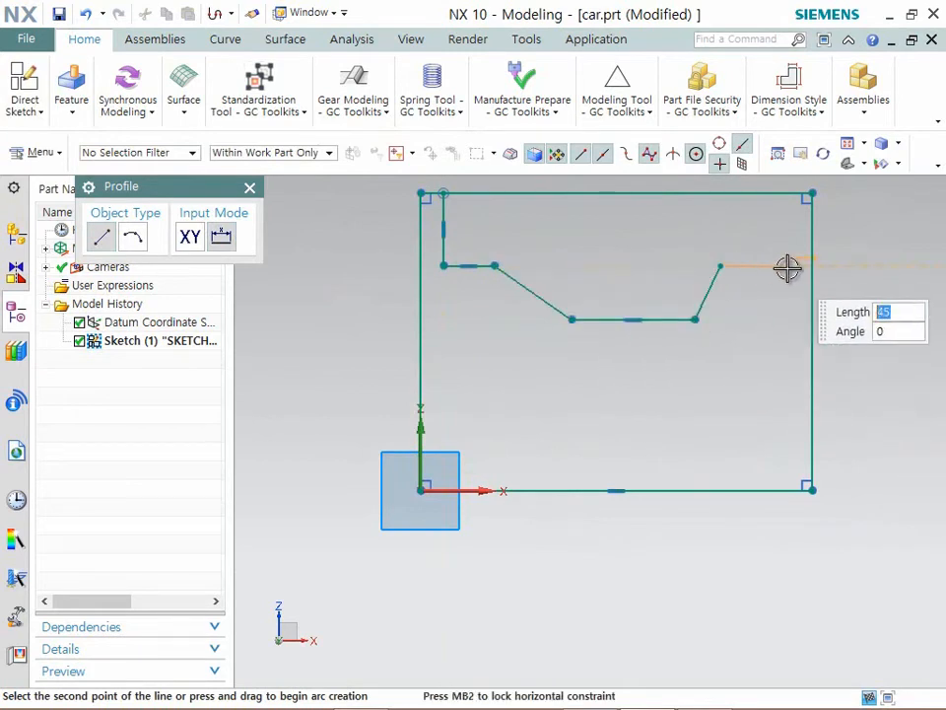
pyautogui.click(785, 265)
pyautogui.click(788, 195)
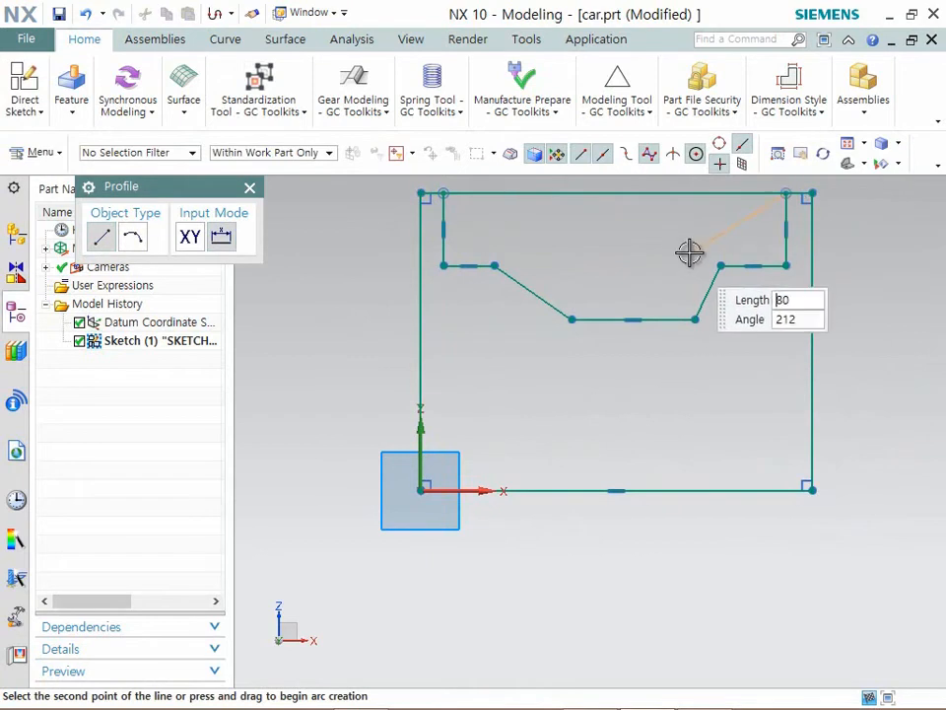
pyautogui.press('Escape')
# - Quick Trim the rectangle's top edge between the notch's two vertical walls
pyautogui.click(40, 112)
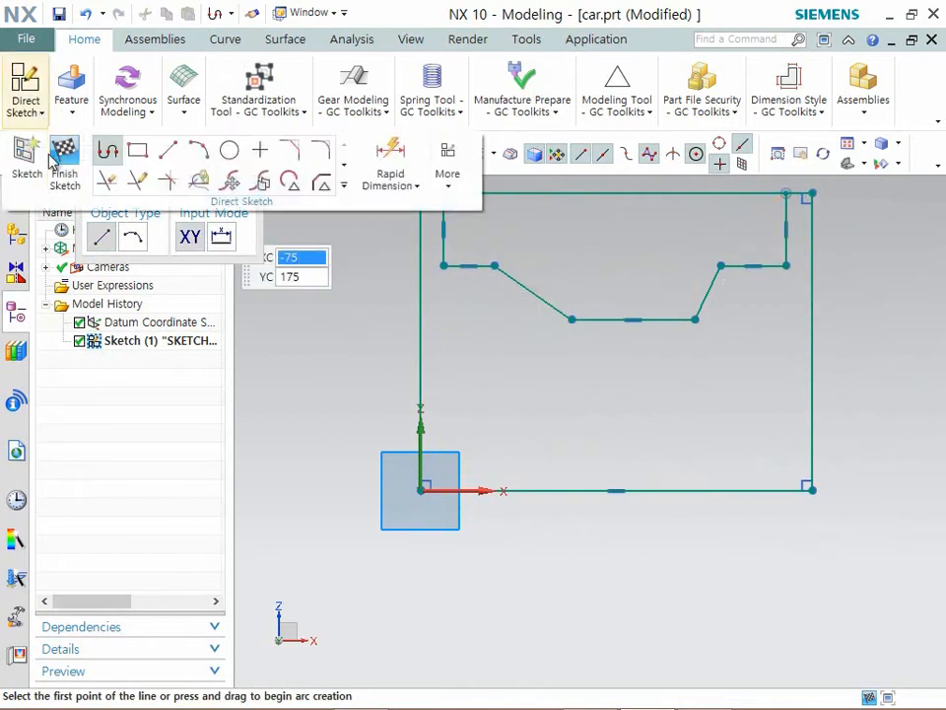
pyautogui.click(106, 179)
pyautogui.click(545, 193)
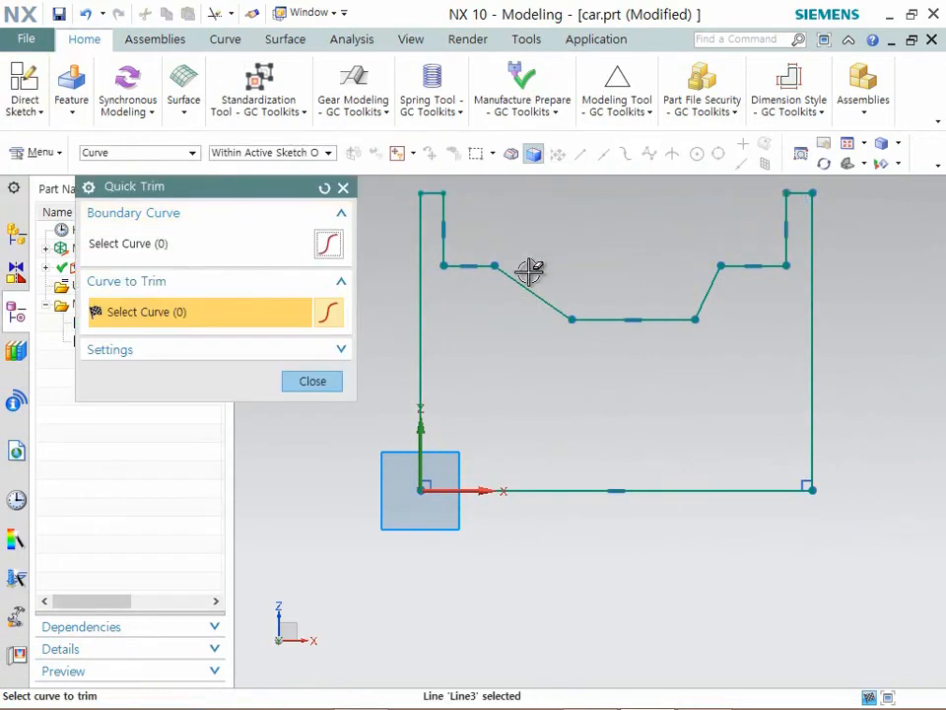
pyautogui.click(313, 381)
# - Dimension the profile's outer left edge with Rapid Dimension and set its height to 254 mm
pyautogui.scroll(-2, 602, 393)
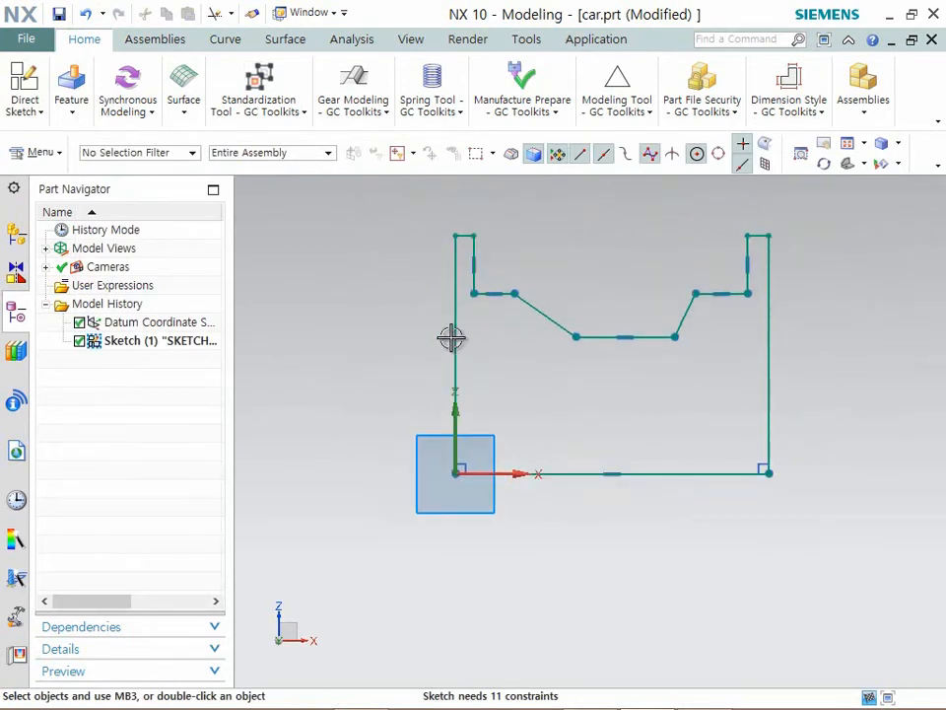
pyautogui.click(39, 112)
pyautogui.click(410, 180)
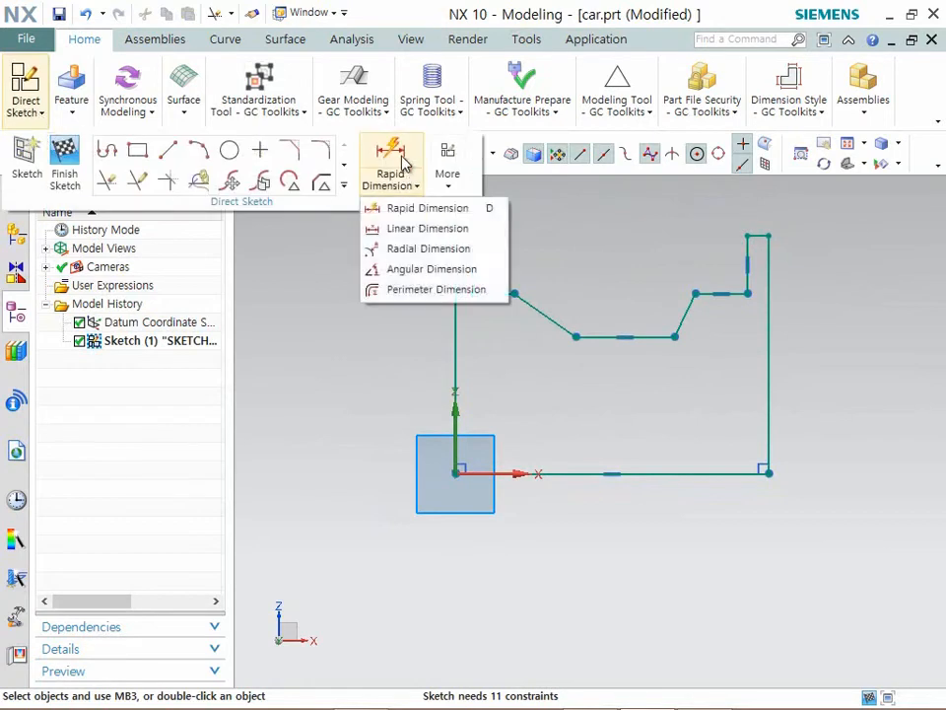
pyautogui.click(414, 208)
pyautogui.click(447, 342)
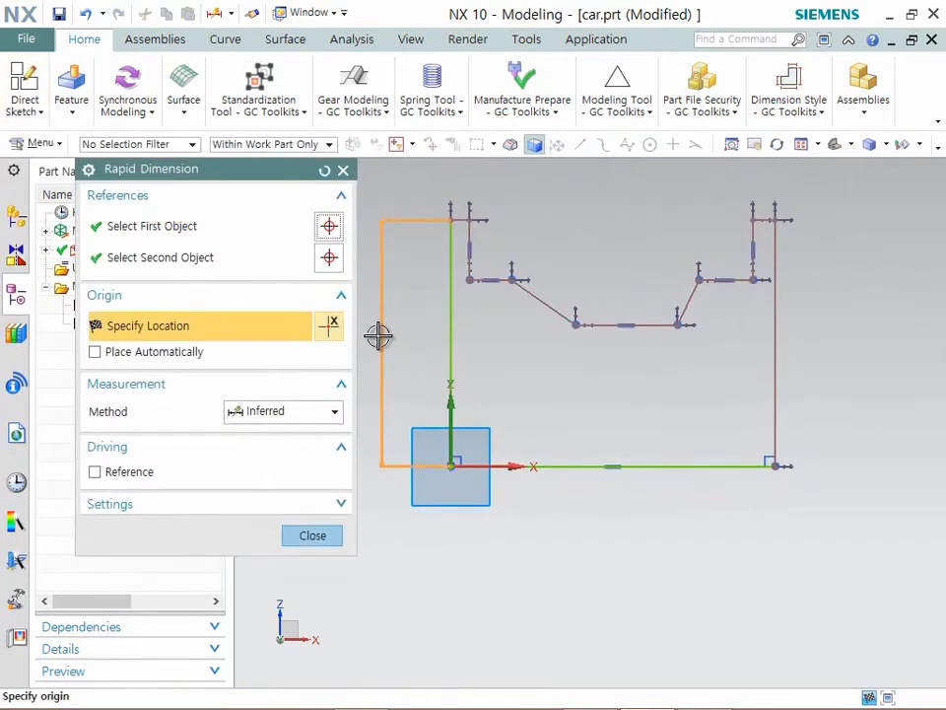
pyautogui.click(382, 370)
pyautogui.write('254')
pyautogui.press('Return')
# - Dimension the overall width between the profile's two outer vertical edges and set it to 275 mm
pyautogui.scroll(-2, 507, 625)
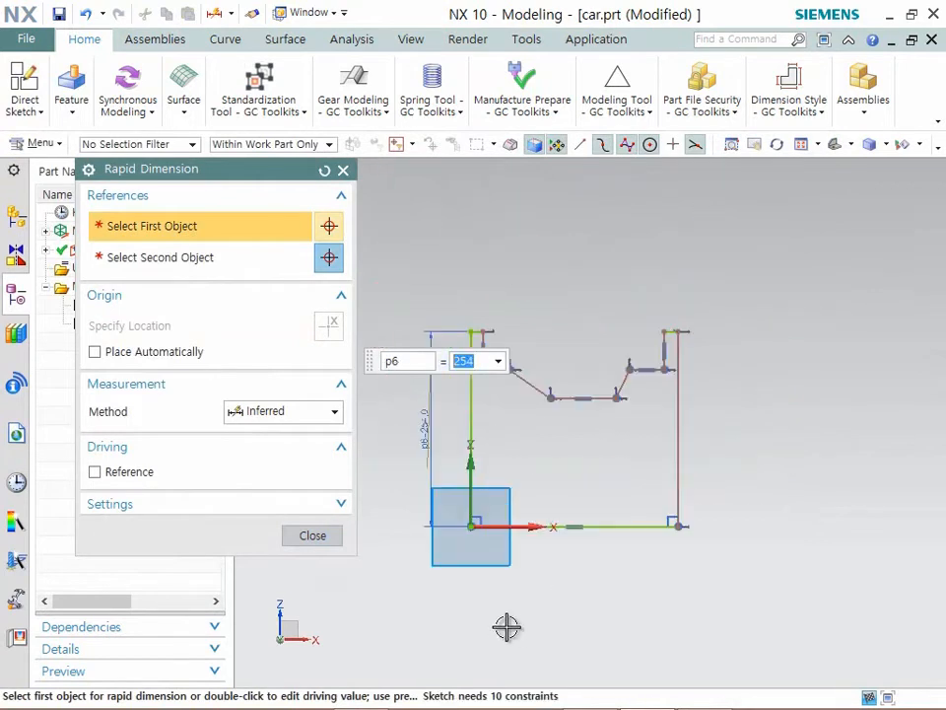
pyautogui.click(670, 347)
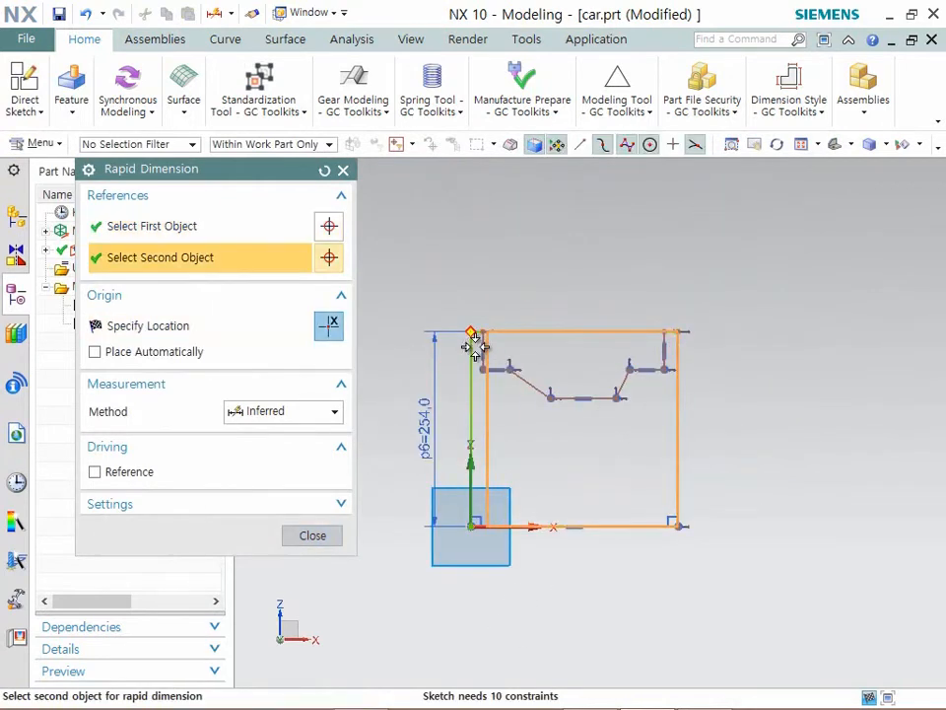
pyautogui.click(473, 338)
pyautogui.click(584, 229)
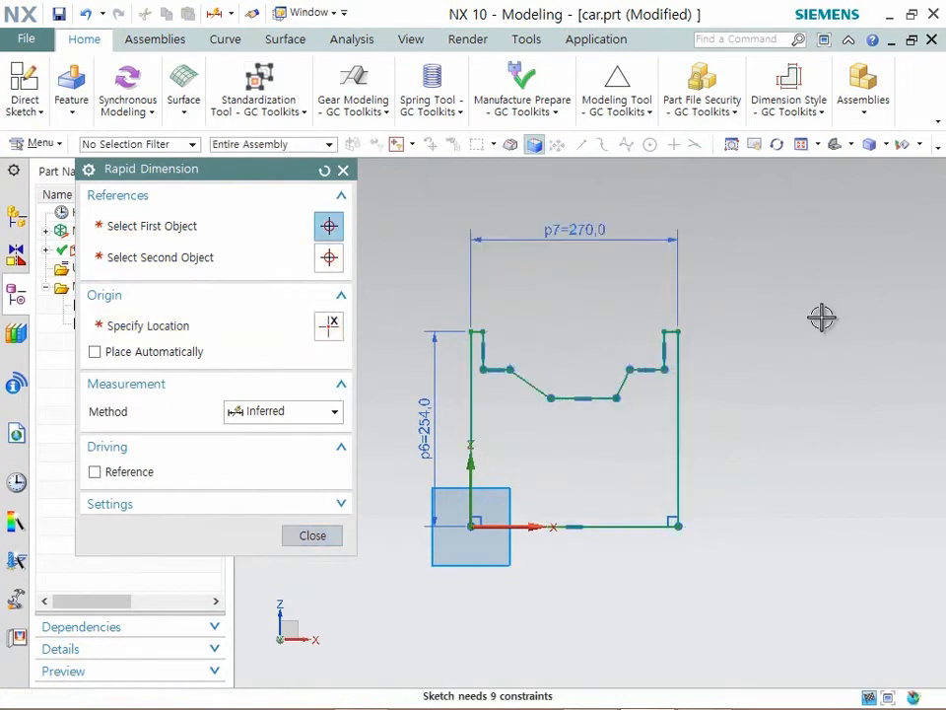
pyautogui.write('275')
pyautogui.press('Return')
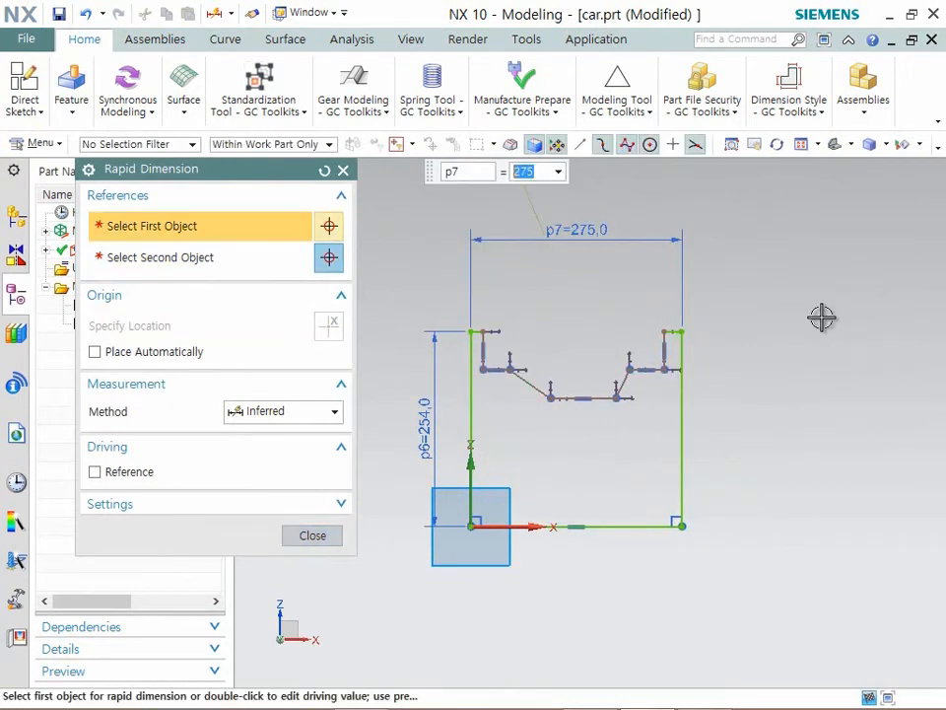
# - Dimension the gap between the outer left edge and the notch's left vertical wall as 4 mm
pyautogui.scroll(5, 463, 326)
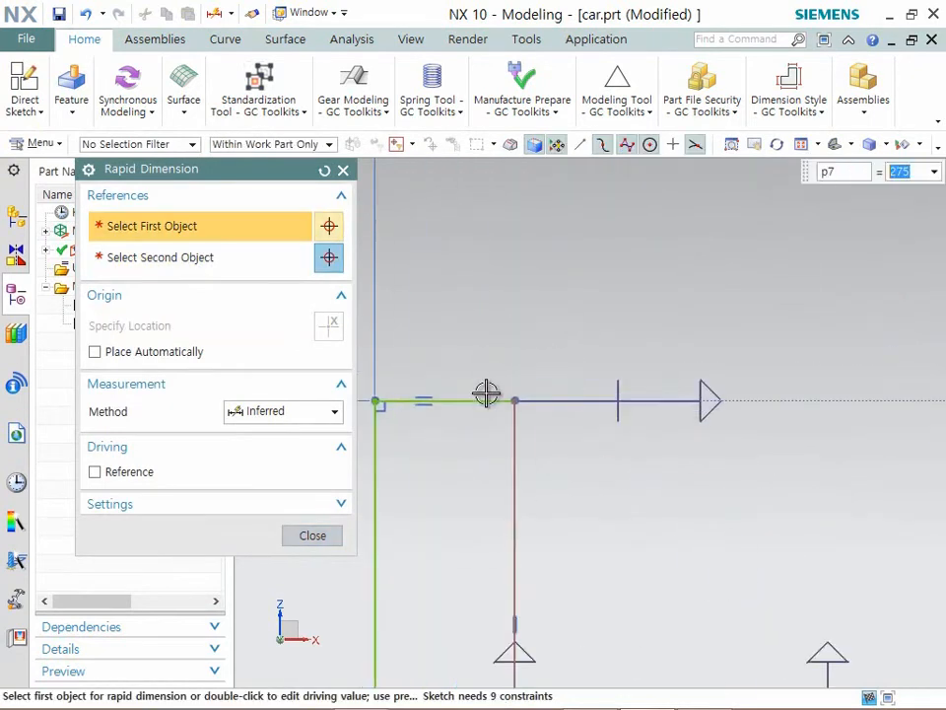
pyautogui.click(373, 445)
pyautogui.click(514, 450)
pyautogui.scroll(-4, 533, 281)
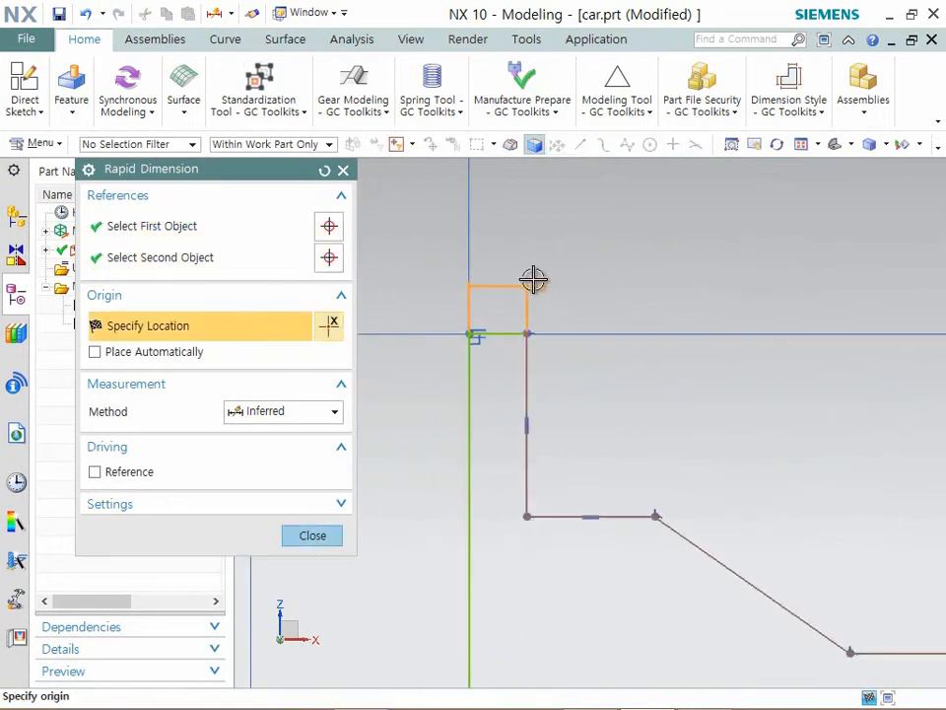
pyautogui.click(421, 217)
pyautogui.write('4')
pyautogui.press('Return')
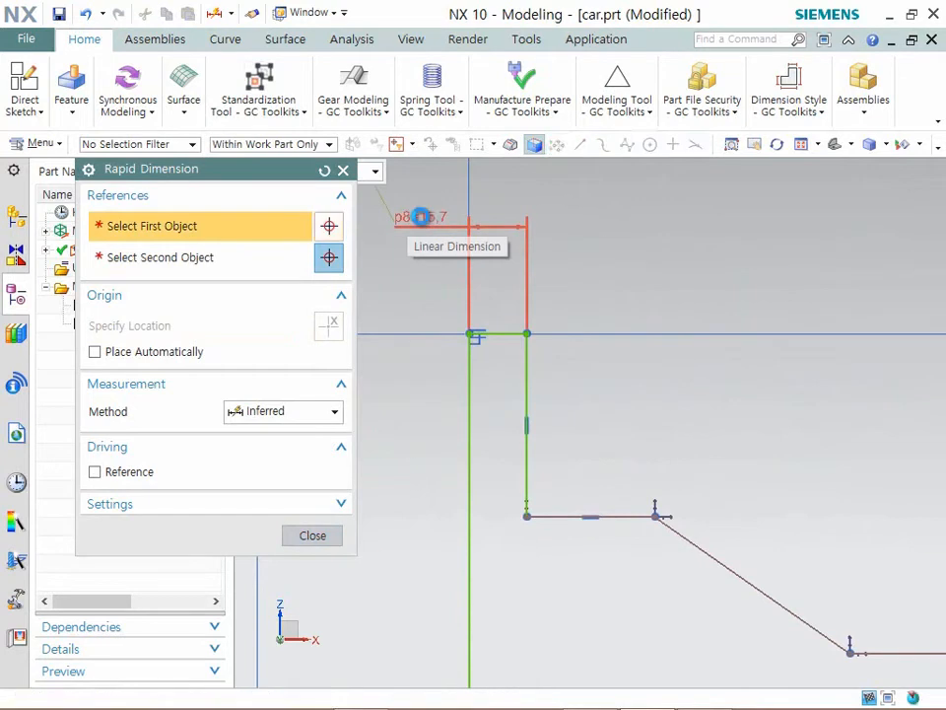
# - Dimension the notch's left ledge horizontally from the vertical wall to the start of the slanted line, setting 15 mm
pyautogui.scroll(-1, 508, 349)
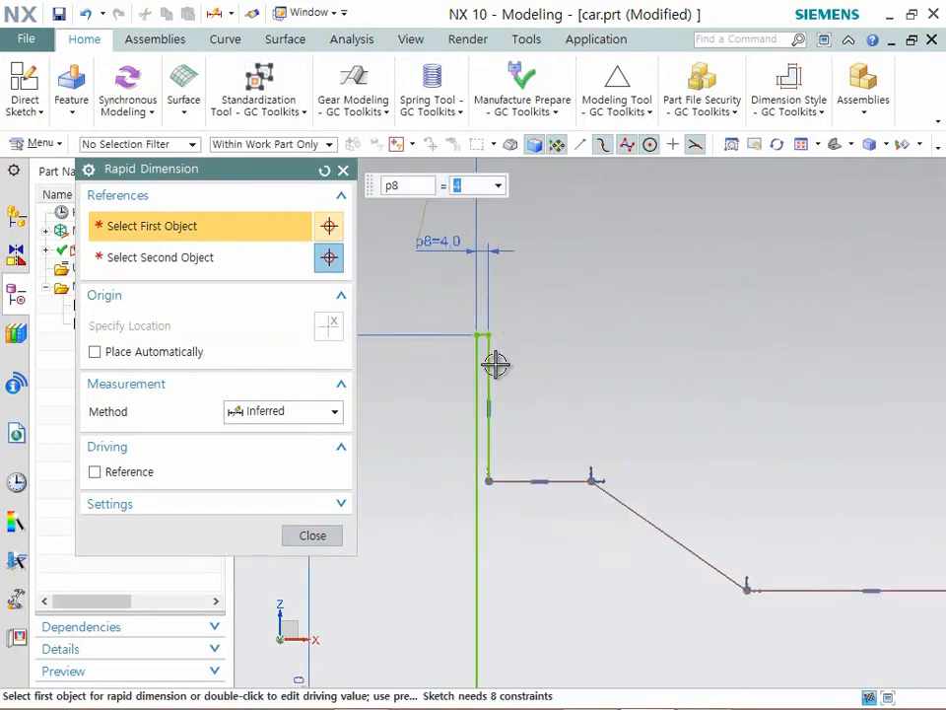
pyautogui.click(490, 371)
pyautogui.click(593, 482)
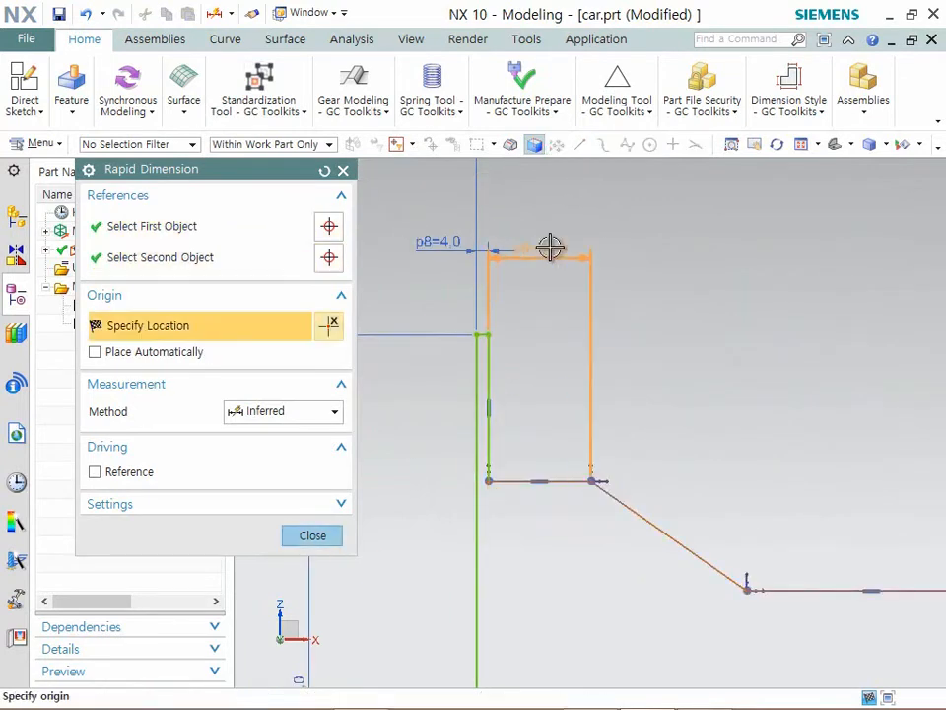
pyautogui.click(553, 240)
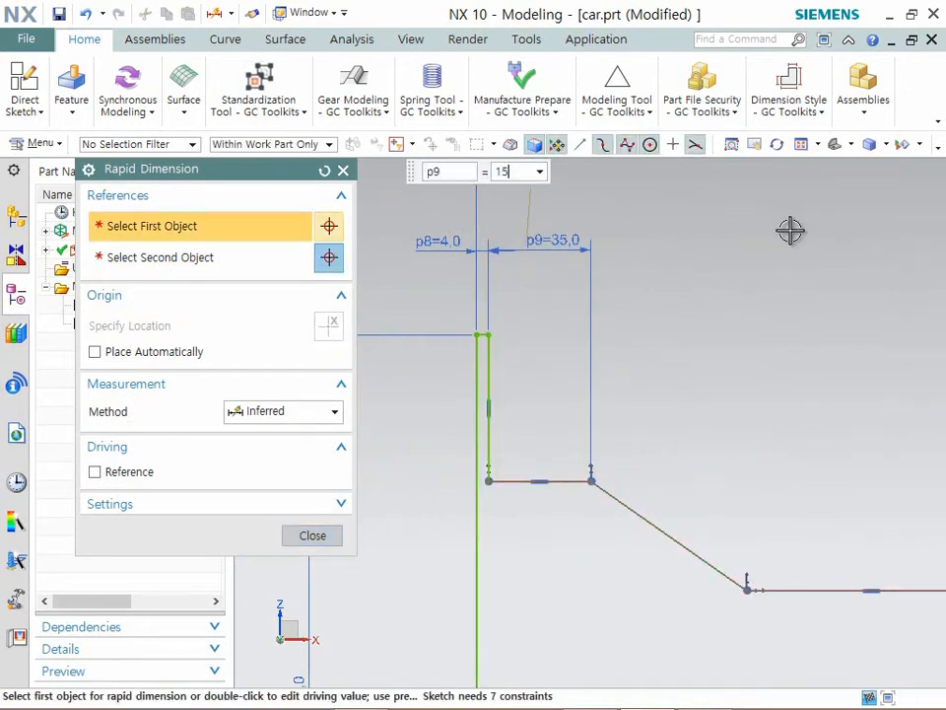
pyautogui.press('Return')
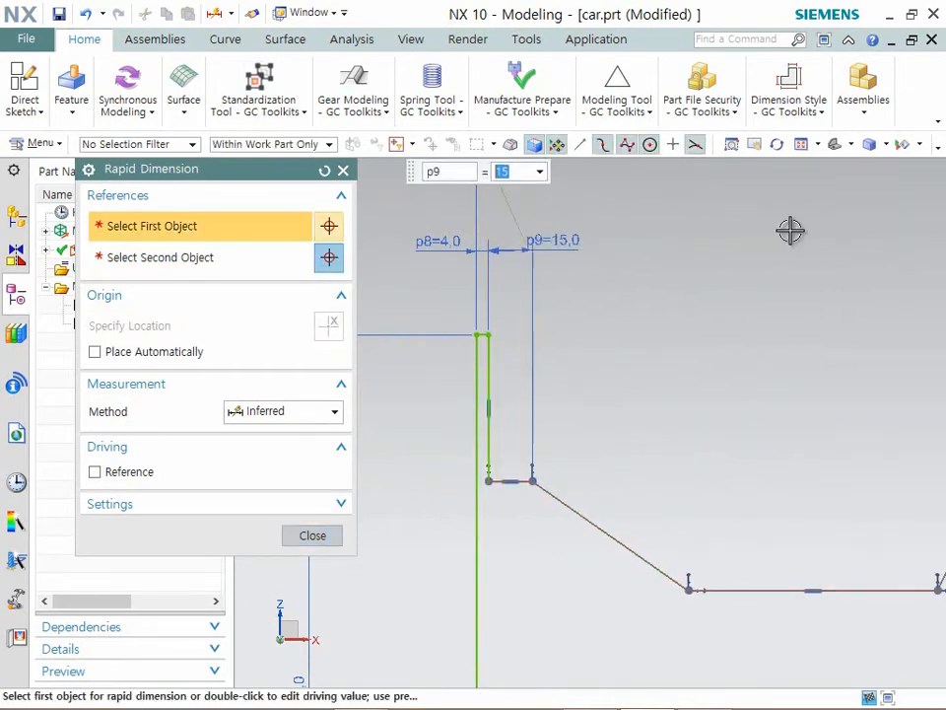
# - Dimension the vertical drop from the top left corner to the left ledge and set it to 12 mm
pyautogui.click(478, 334)
pyautogui.click(530, 481)
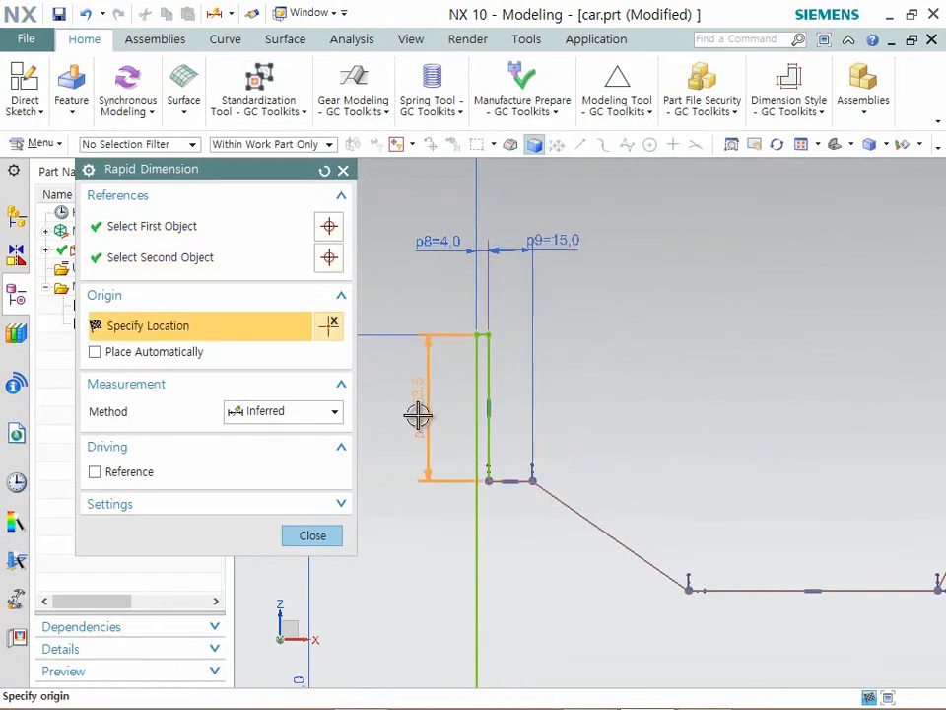
pyautogui.click(417, 415)
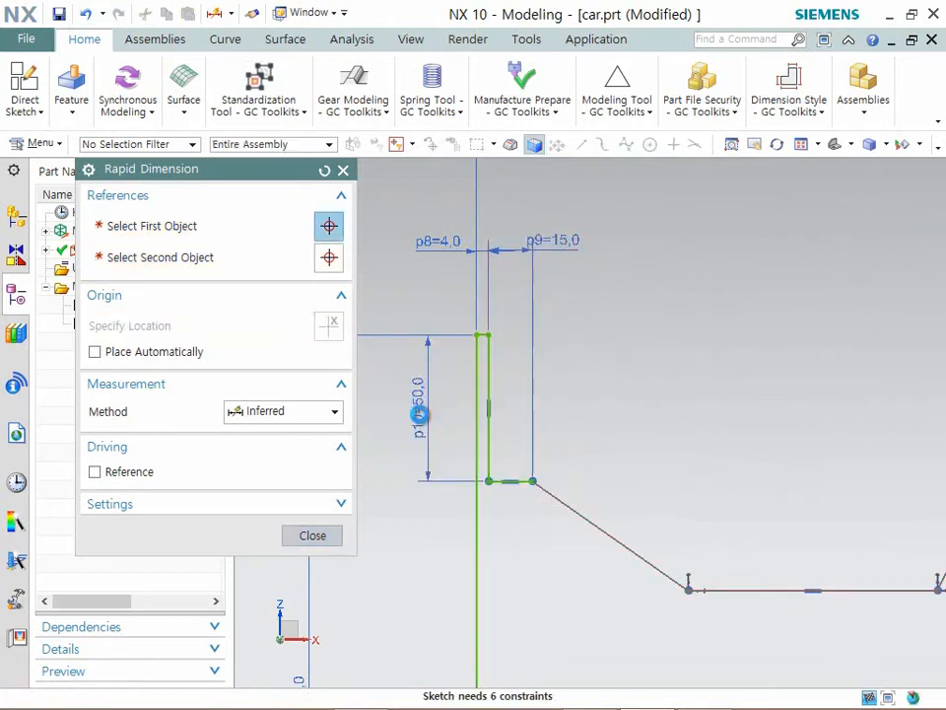
pyautogui.write('12')
pyautogui.press('Return')
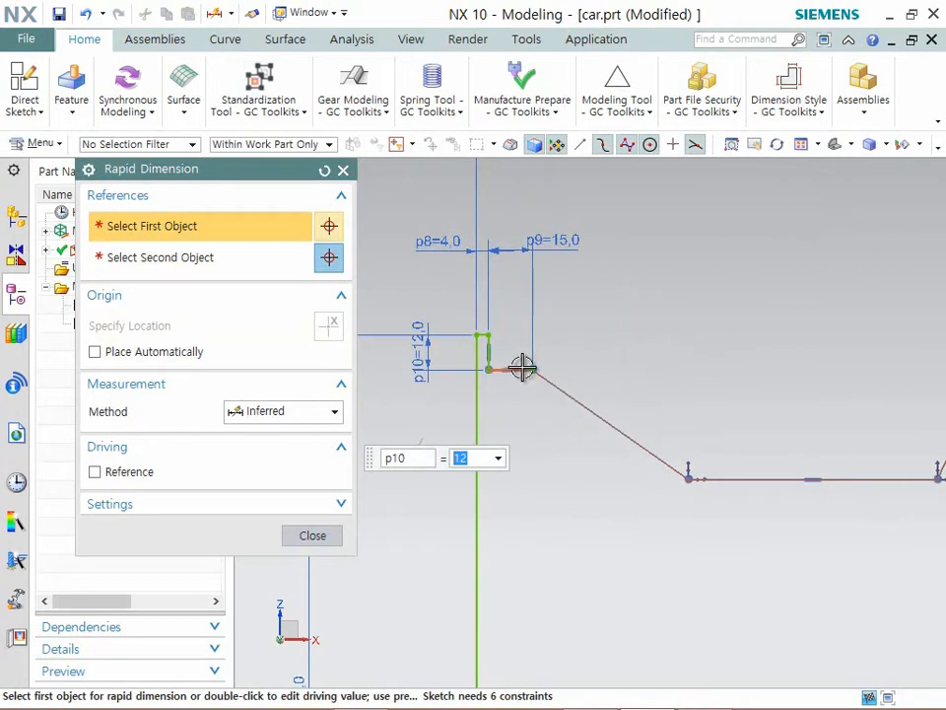
# - Dimension the vertical distance from the left ledge to the notch's floor line and set it to 16 mm
pyautogui.click(522, 367)
pyautogui.click(690, 481)
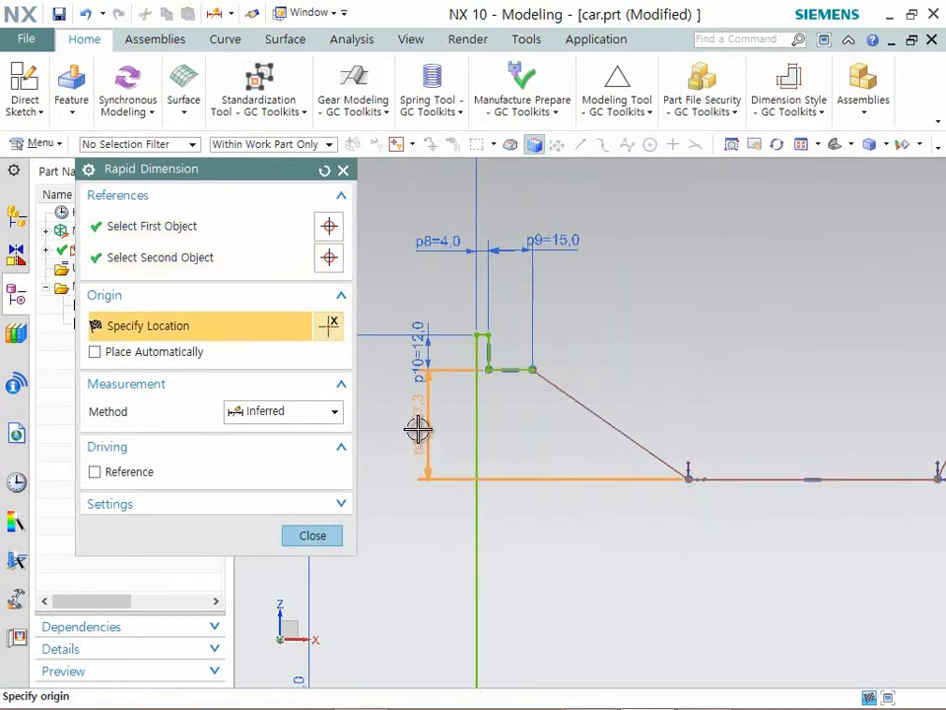
pyautogui.click(418, 429)
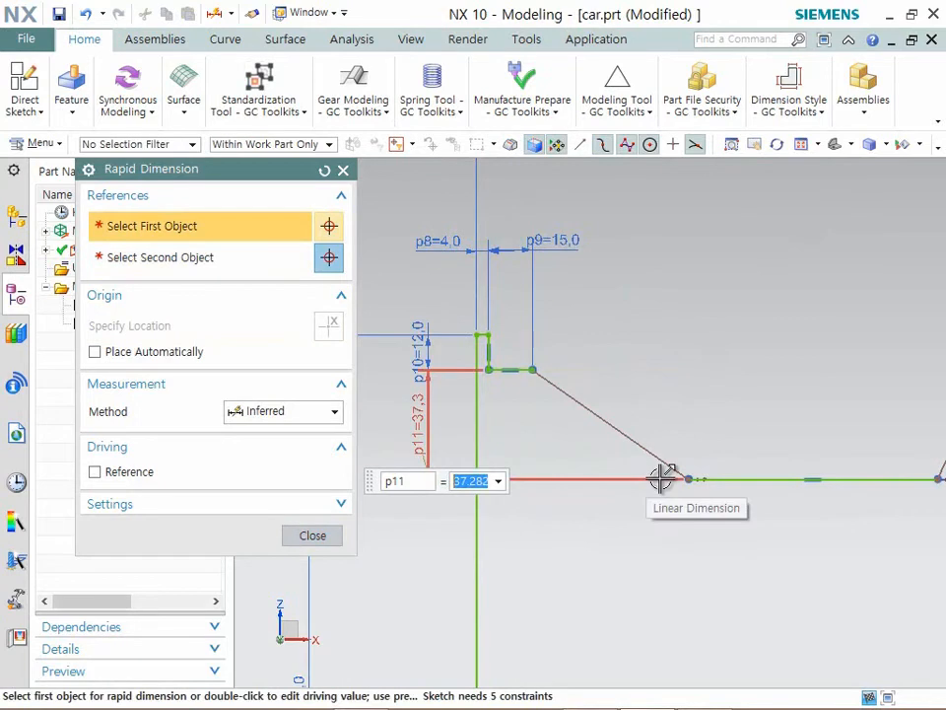
pyautogui.press('Return')
# - Dimension the angle between the left ledge and the adjoining slanted line as 40 degrees
pyautogui.click(509, 370)
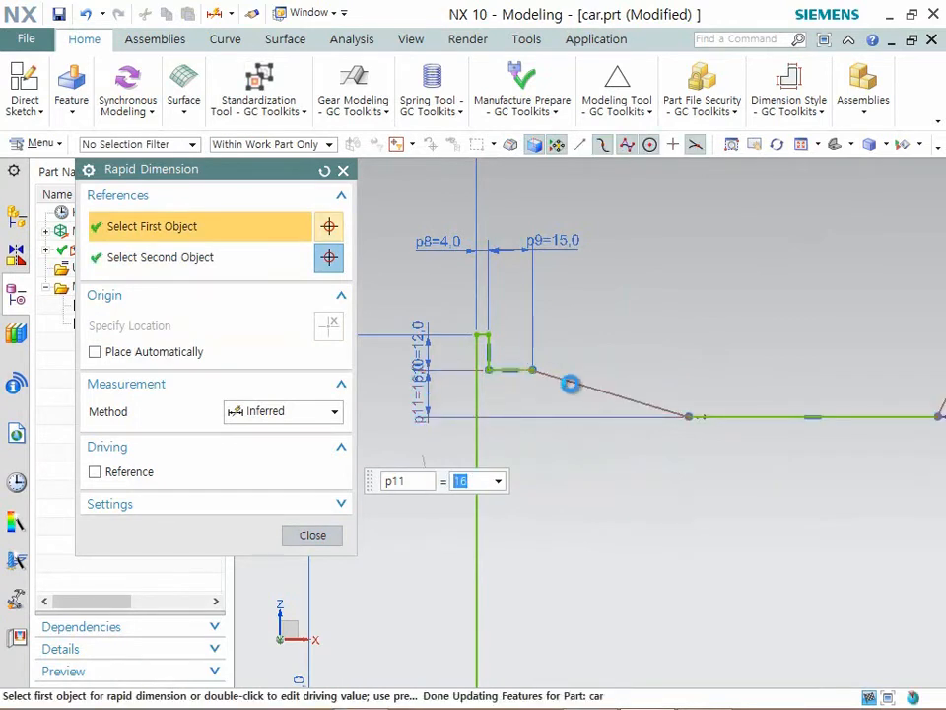
pyautogui.click(570, 384)
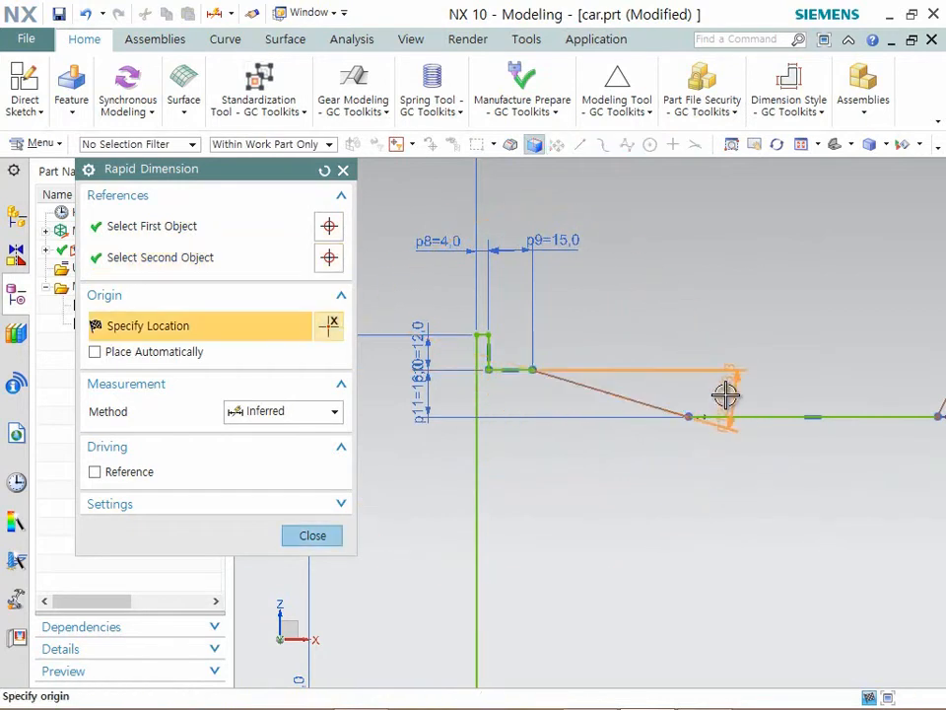
pyautogui.click(728, 448)
pyautogui.write('40')
pyautogui.press('Return')
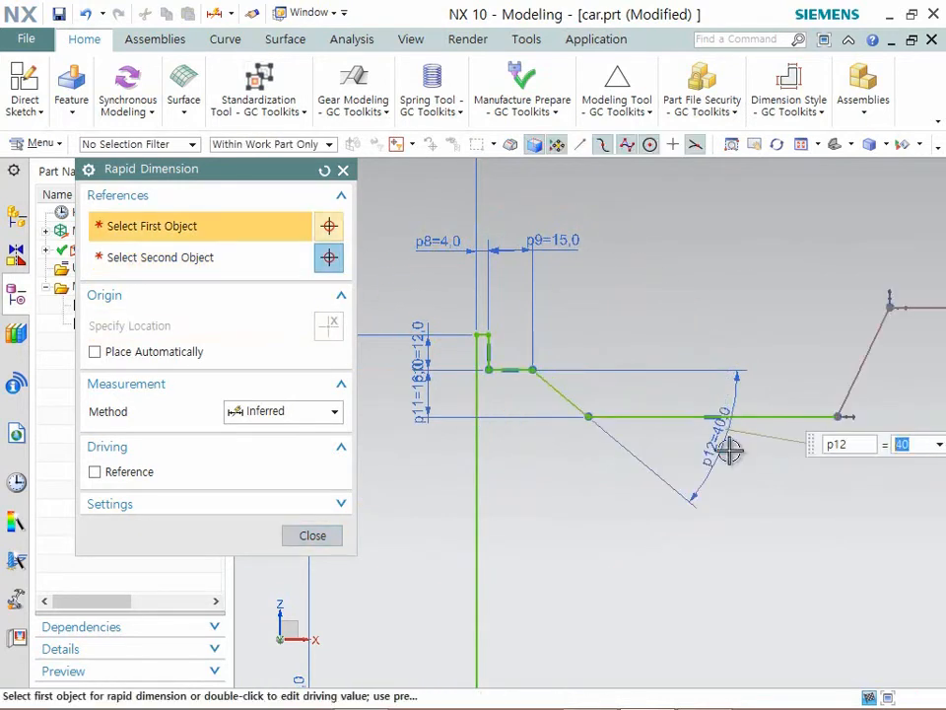
# - Finish dimensioning and move the notch's right ledge line down below the top edge, roughly level with the left ledge
pyautogui.scroll(-3, 459, 538)
pyautogui.scroll(-2, 663, 453)
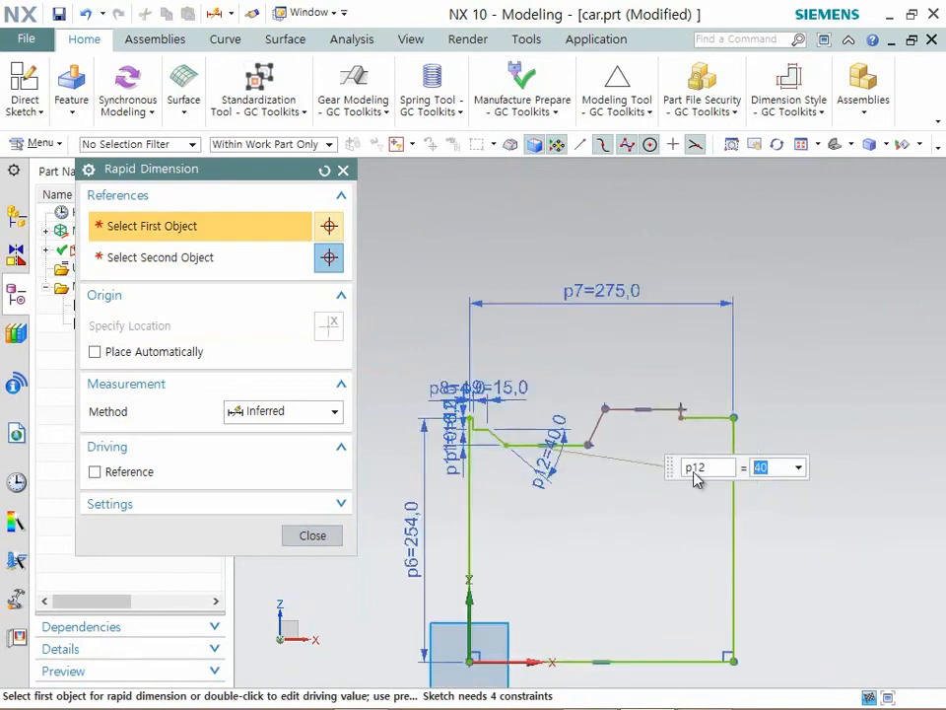
pyautogui.scroll(2, 695, 477)
pyautogui.click(307, 537)
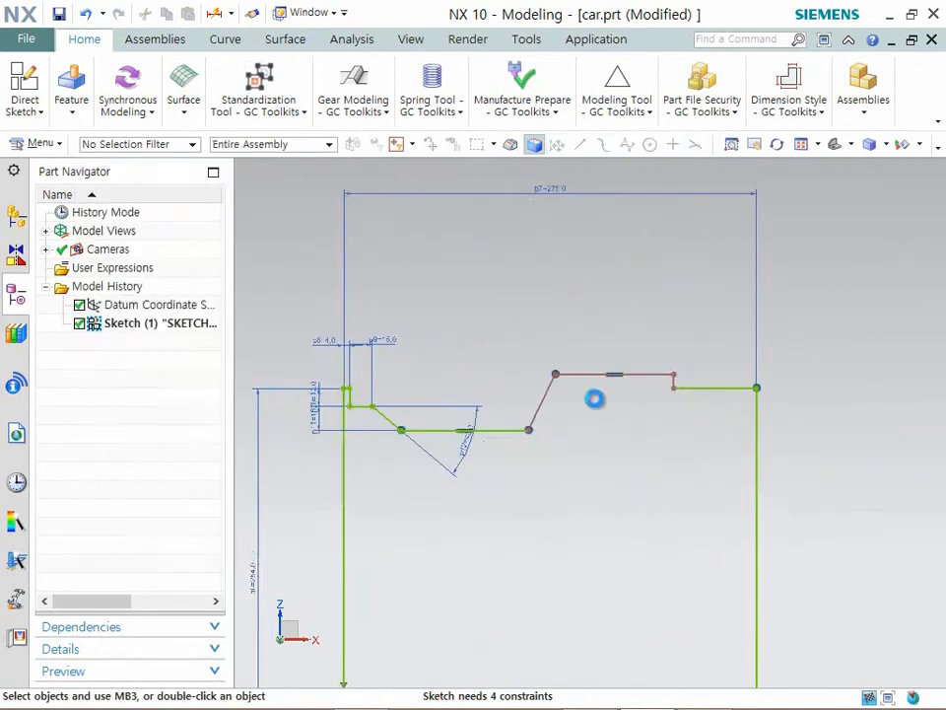
pyautogui.moveTo(585, 384); pyautogui.dragTo(584, 459)
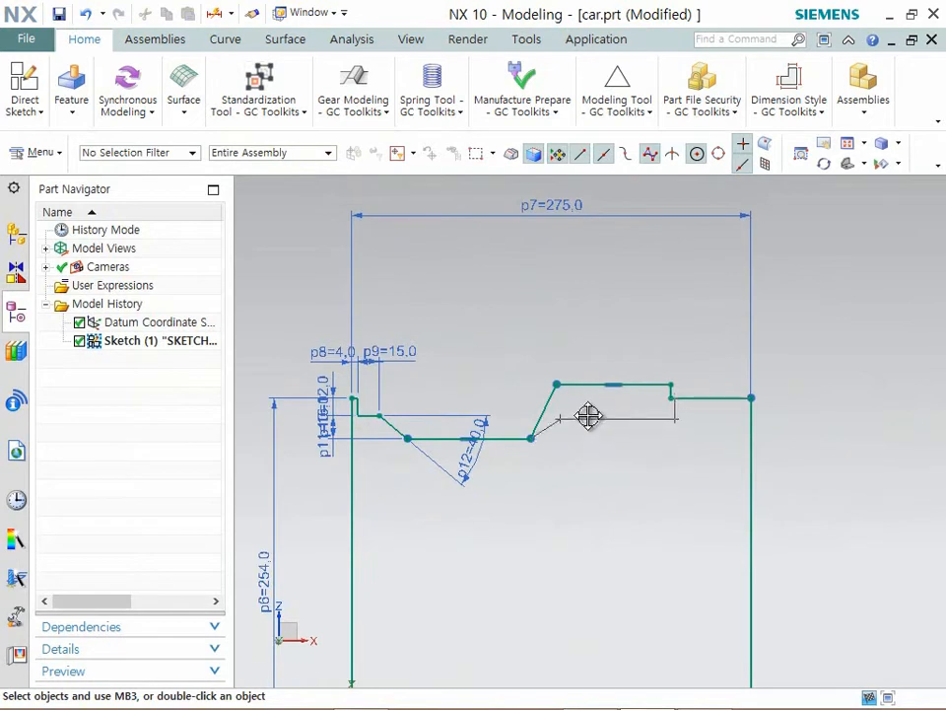
pyautogui.moveTo(587, 415); pyautogui.dragTo(589, 416)
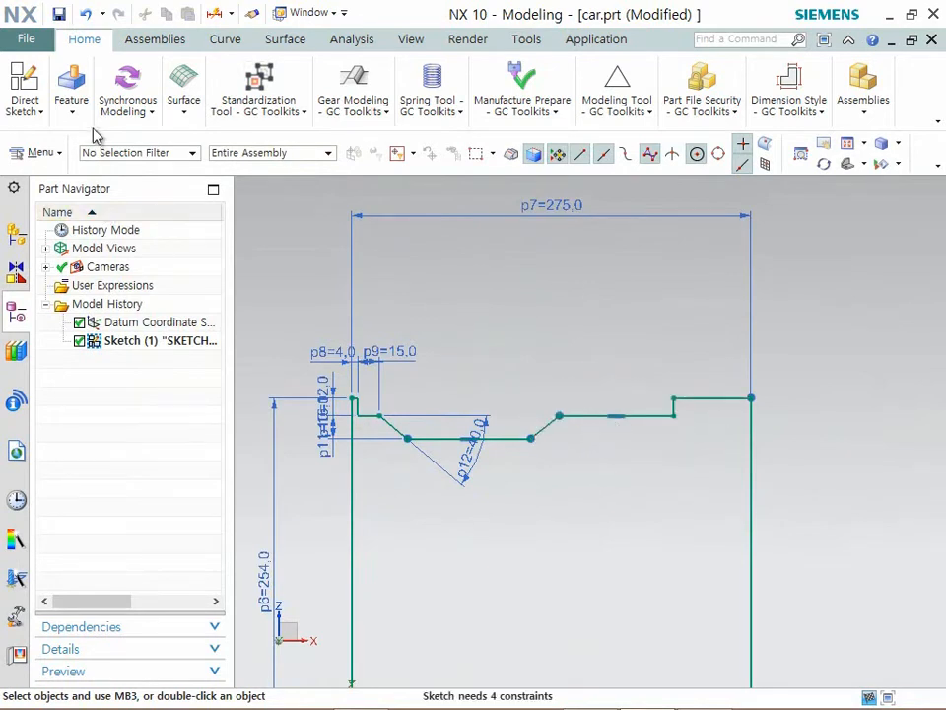
# - Dimension the width of the profile's short top right edge and set it to 4 mm
pyautogui.click(71, 94)
pyautogui.click(28, 91)
pyautogui.click(389, 156)
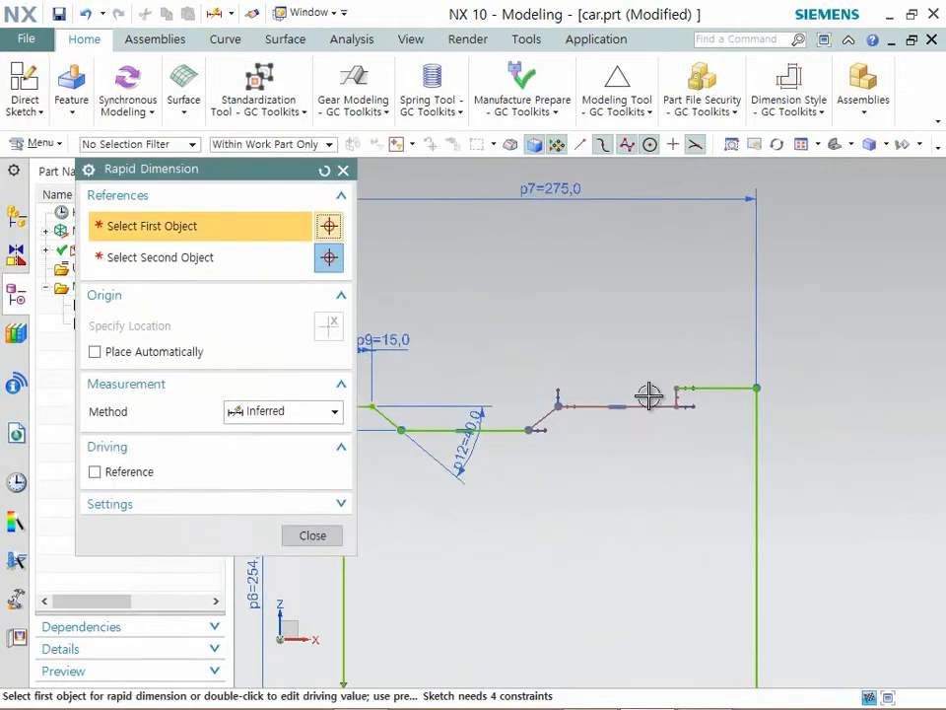
pyautogui.click(680, 393)
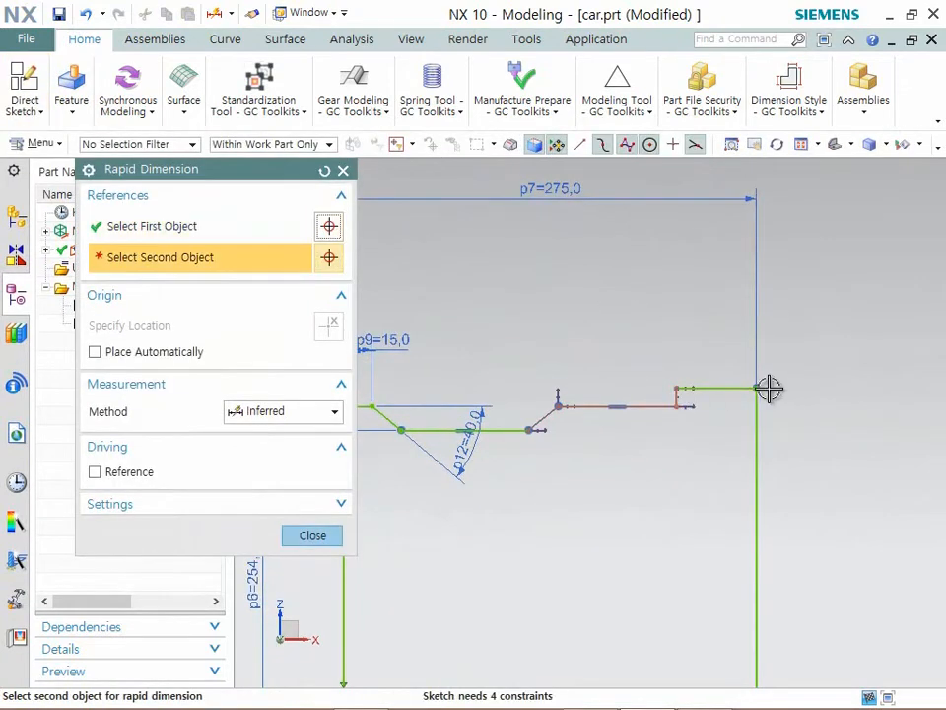
pyautogui.click(755, 391)
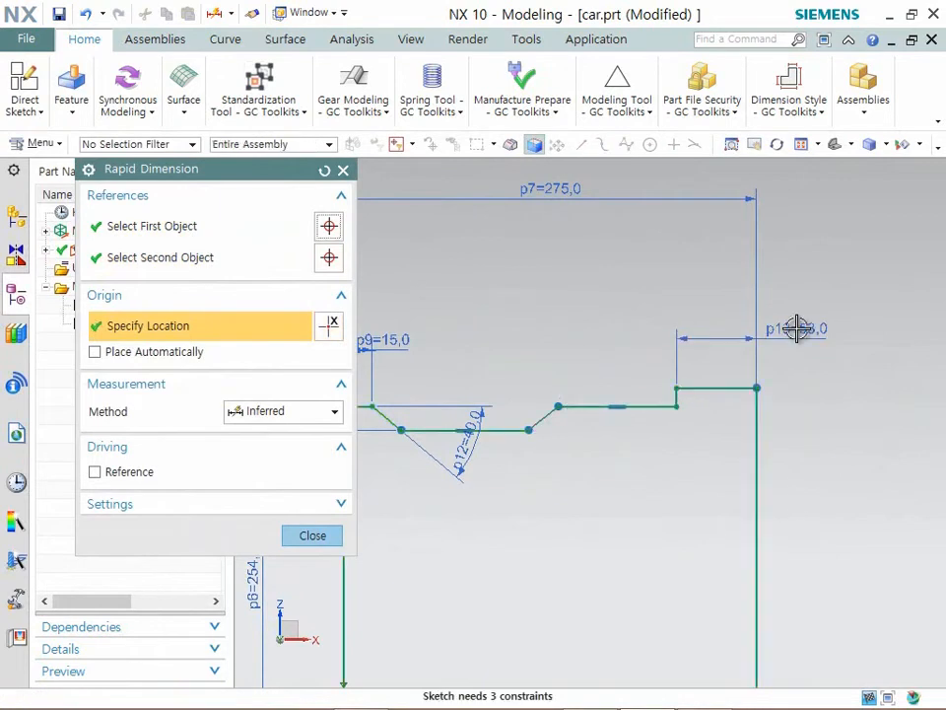
pyautogui.click(796, 329)
# - Dimension the vertical drop from the top right corner to the notch's right ledge, set it to 16 mm, and finish dimensioning
pyautogui.scroll(2, 743, 417)
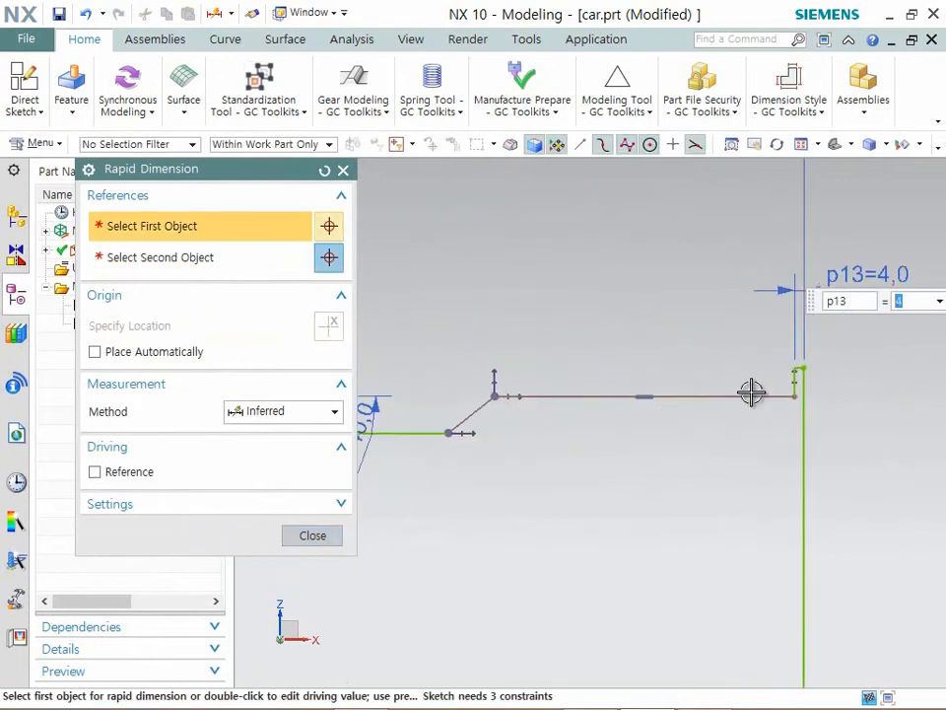
pyautogui.click(797, 373)
pyautogui.click(764, 400)
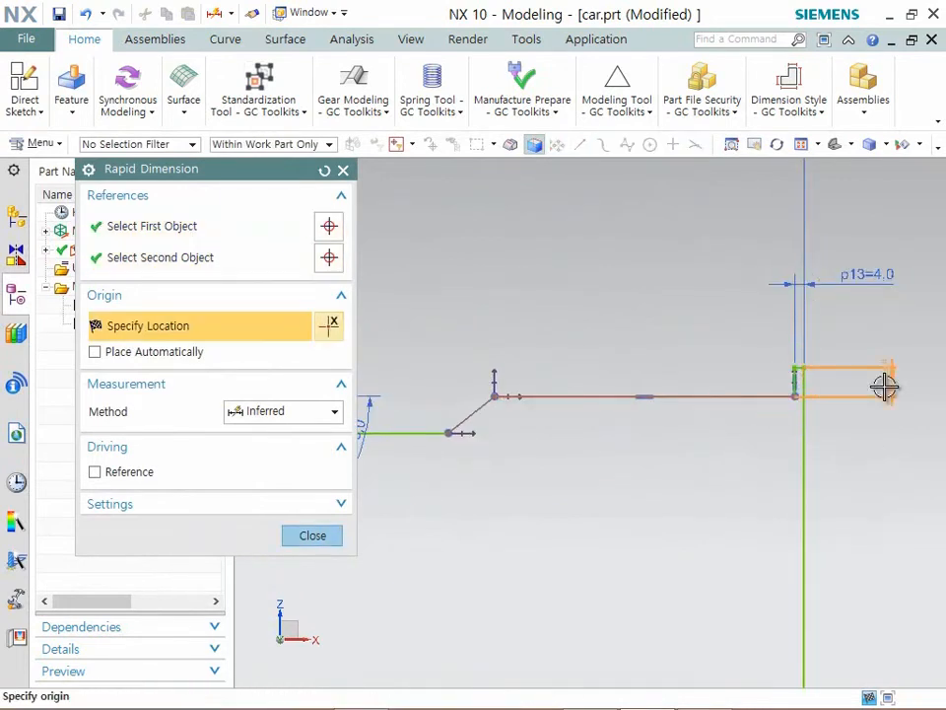
pyautogui.click(865, 445)
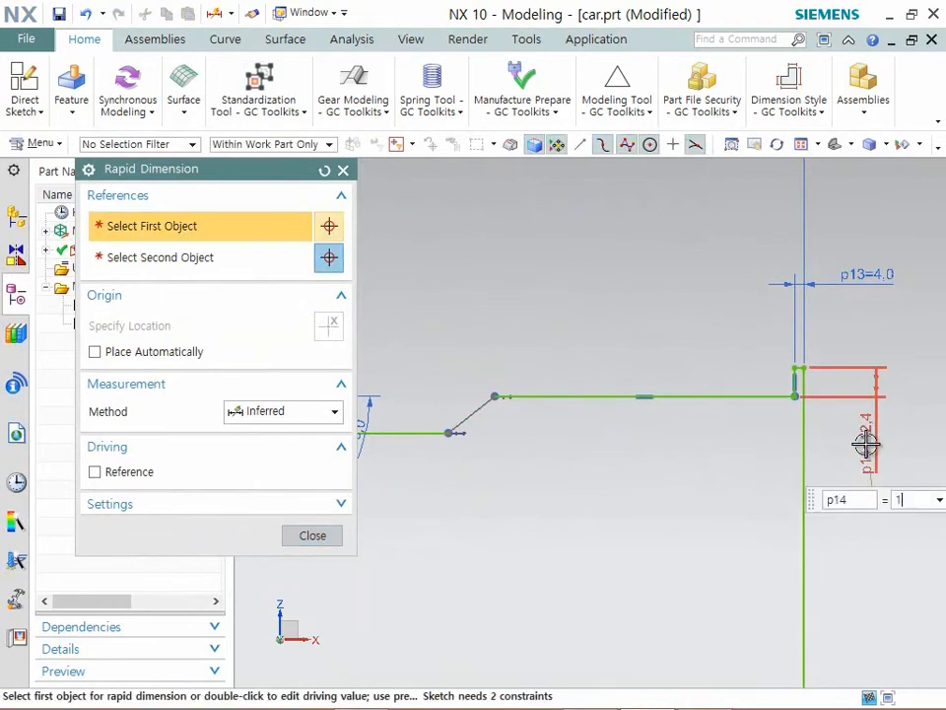
pyautogui.scroll(-3, 718, 342)
pyautogui.scroll(2, 450, 416)
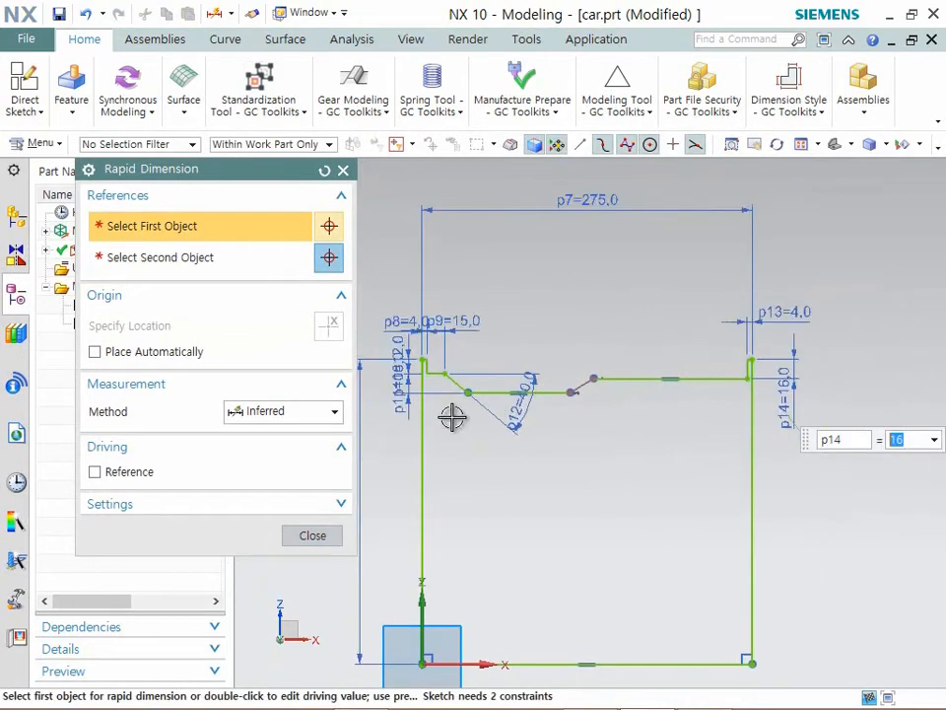
pyautogui.click(313, 535)
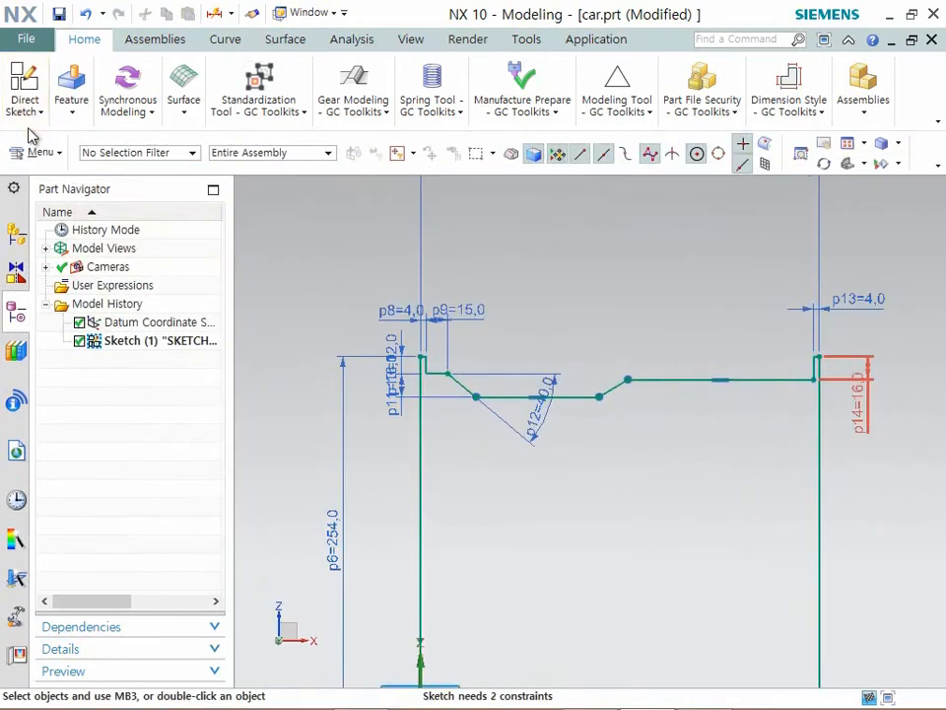
# - Apply an Equal Length geometric constraint between the notch's left and right slanted lines
pyautogui.click(30, 115)
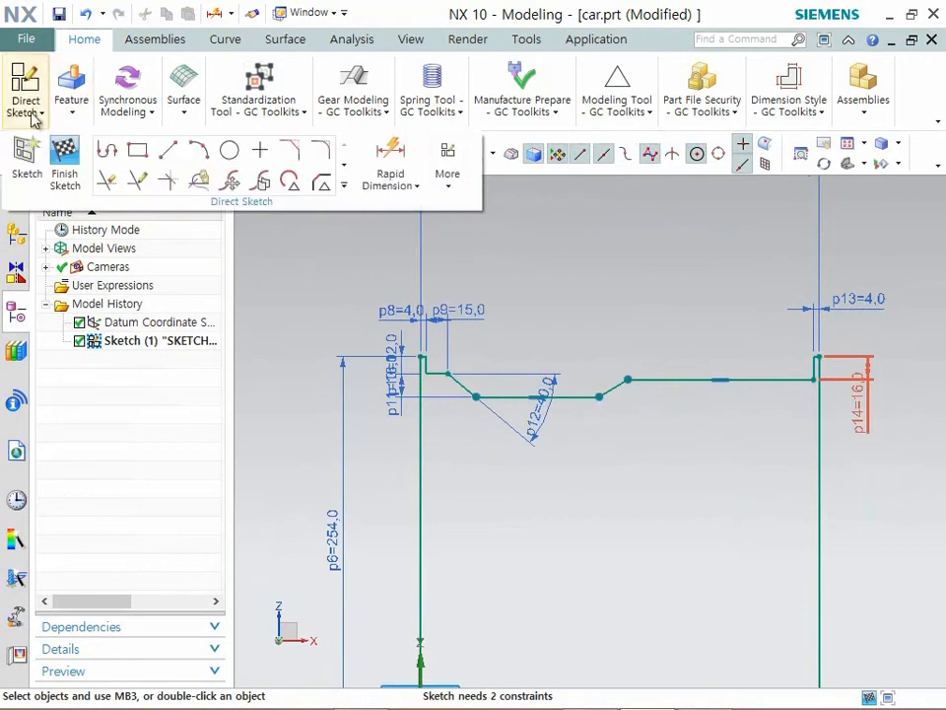
pyautogui.click(448, 156)
pyautogui.click(469, 287)
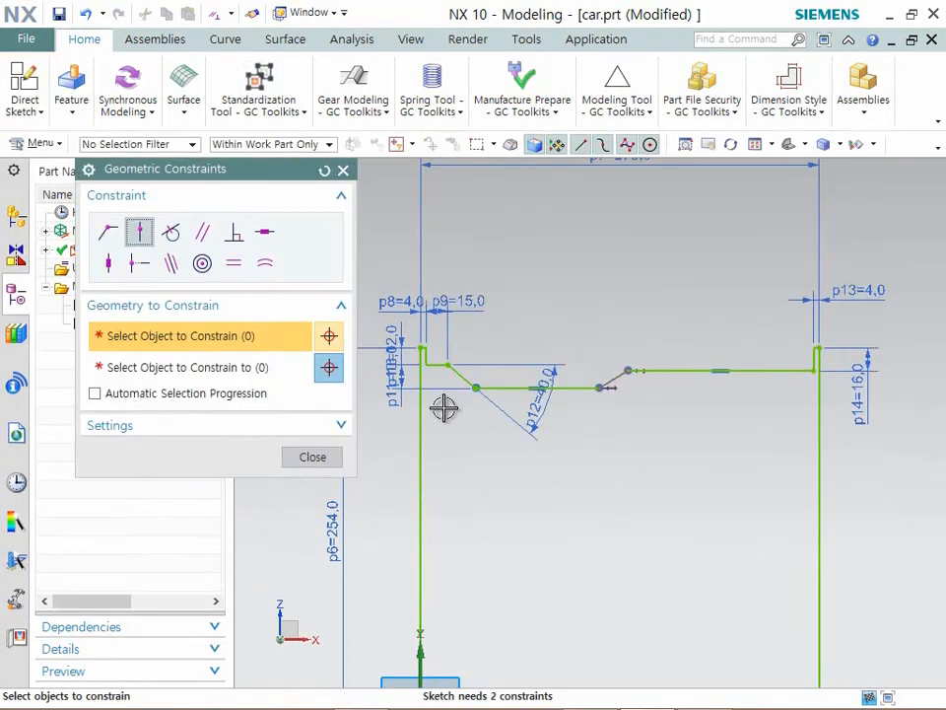
pyautogui.click(455, 373)
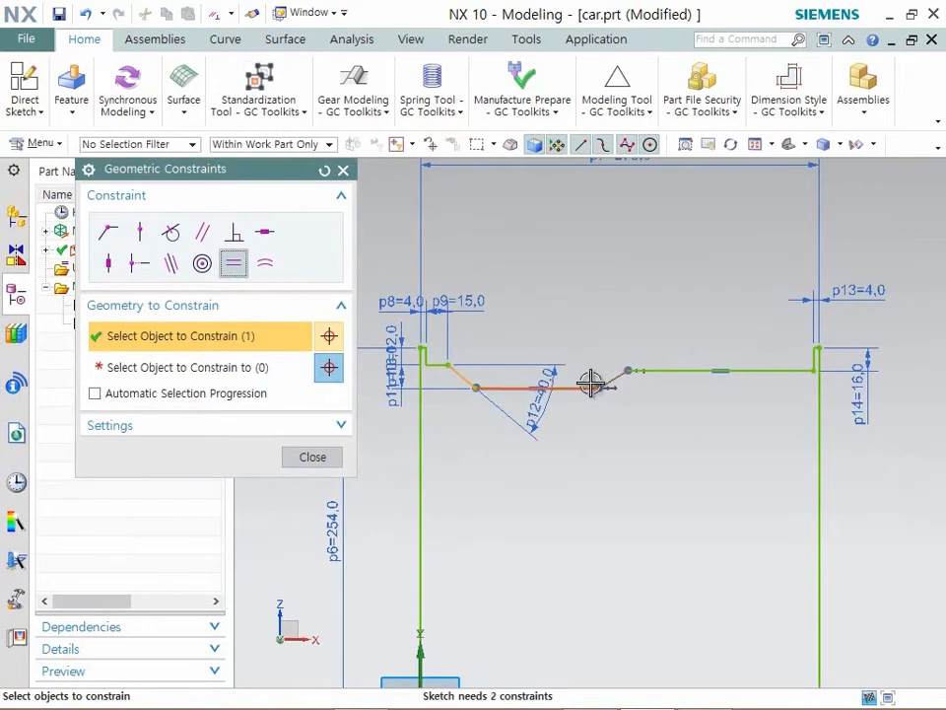
pyautogui.click(612, 380)
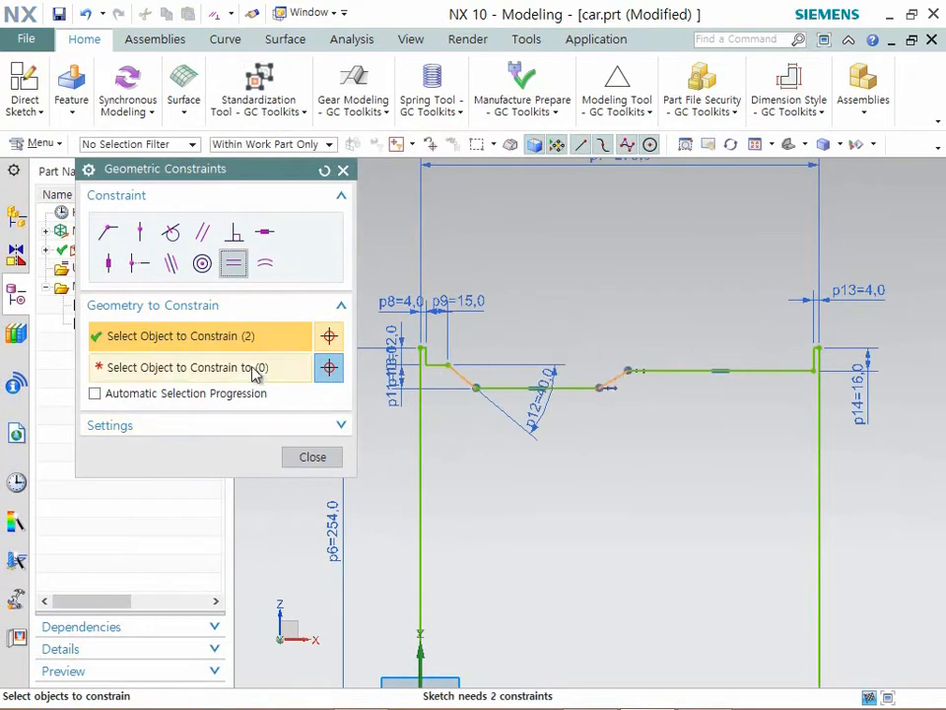
pyautogui.middleClick(462, 386)
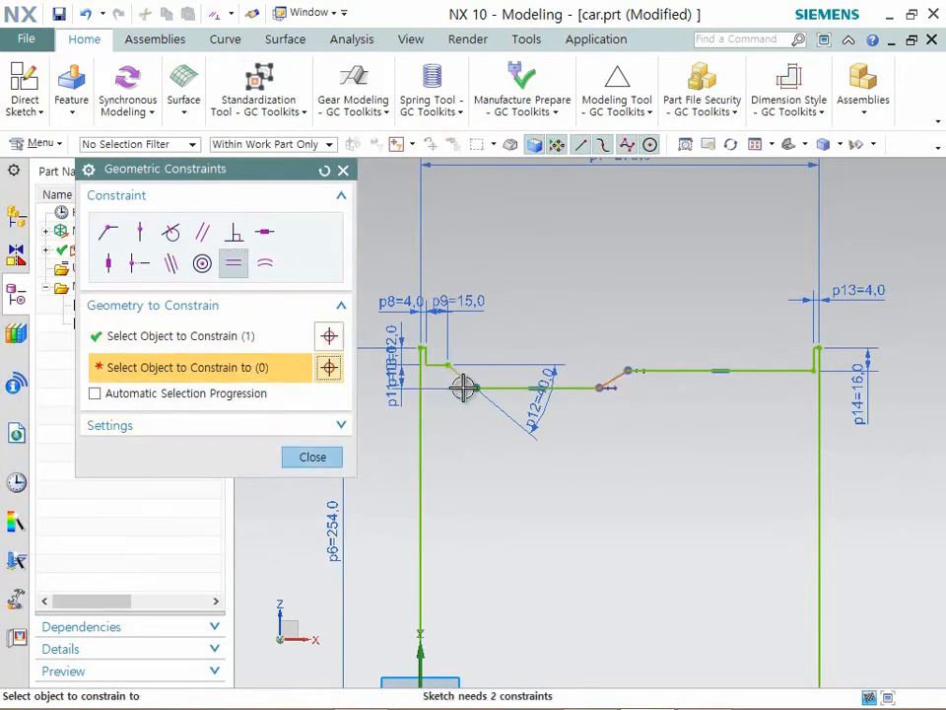
pyautogui.click(612, 380)
pyautogui.click(308, 456)
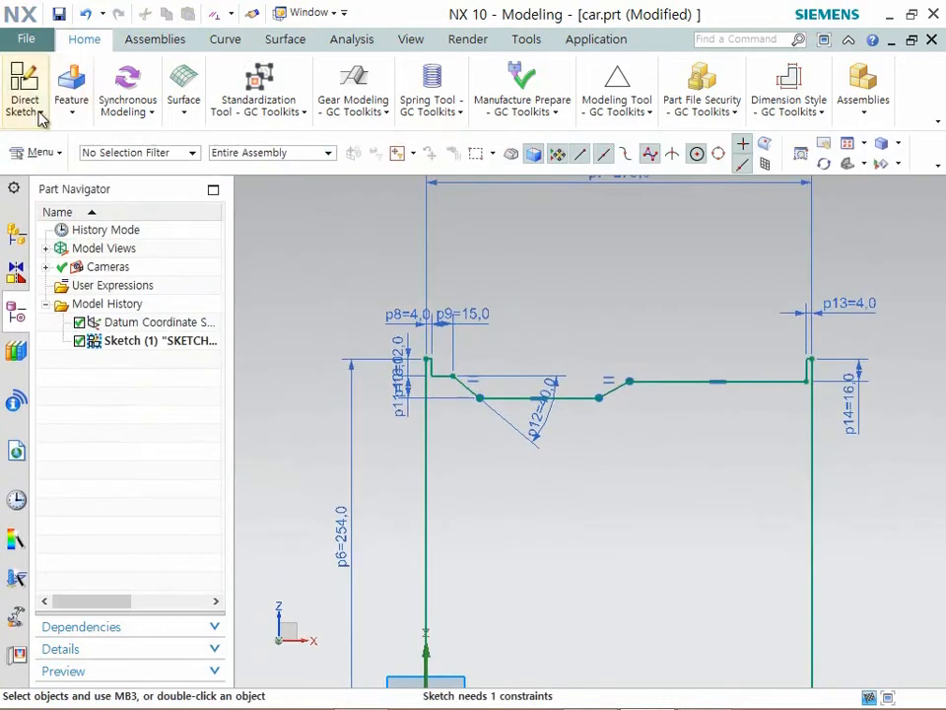
# - Dimension the length of the notch's floor line, set it to 125 mm, and finish dimensioning
pyautogui.click(71, 97)
pyautogui.click(20, 108)
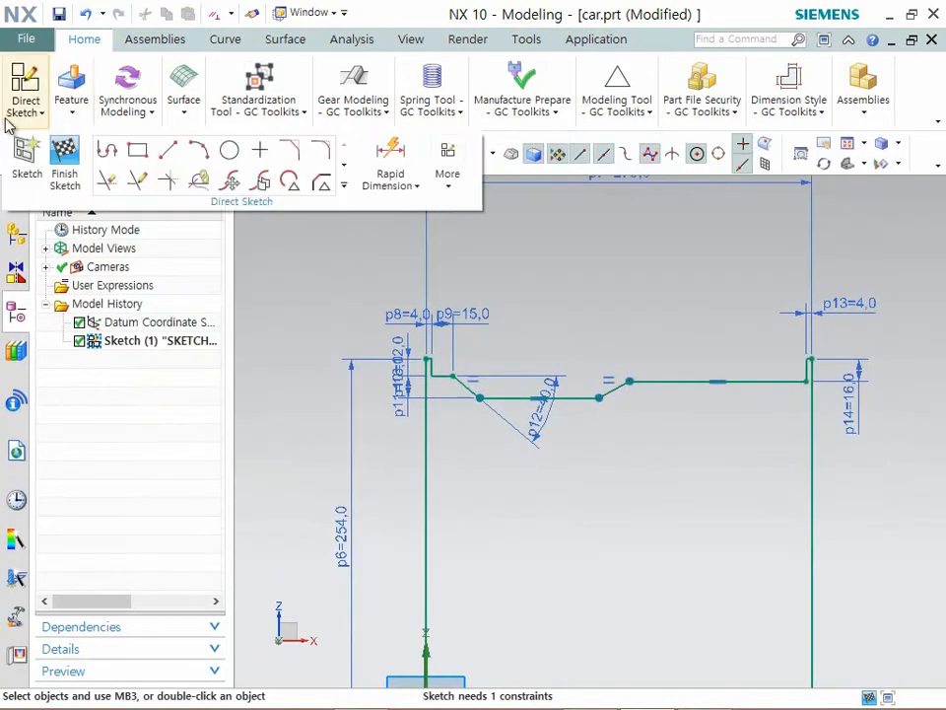
pyautogui.click(394, 157)
pyautogui.click(570, 397)
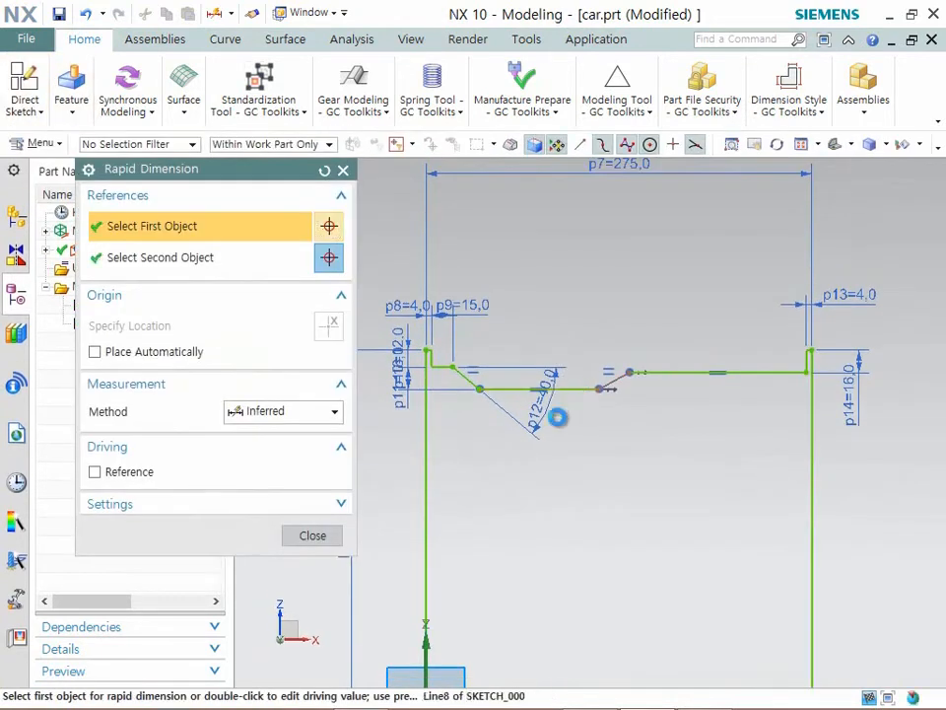
pyautogui.click(546, 482)
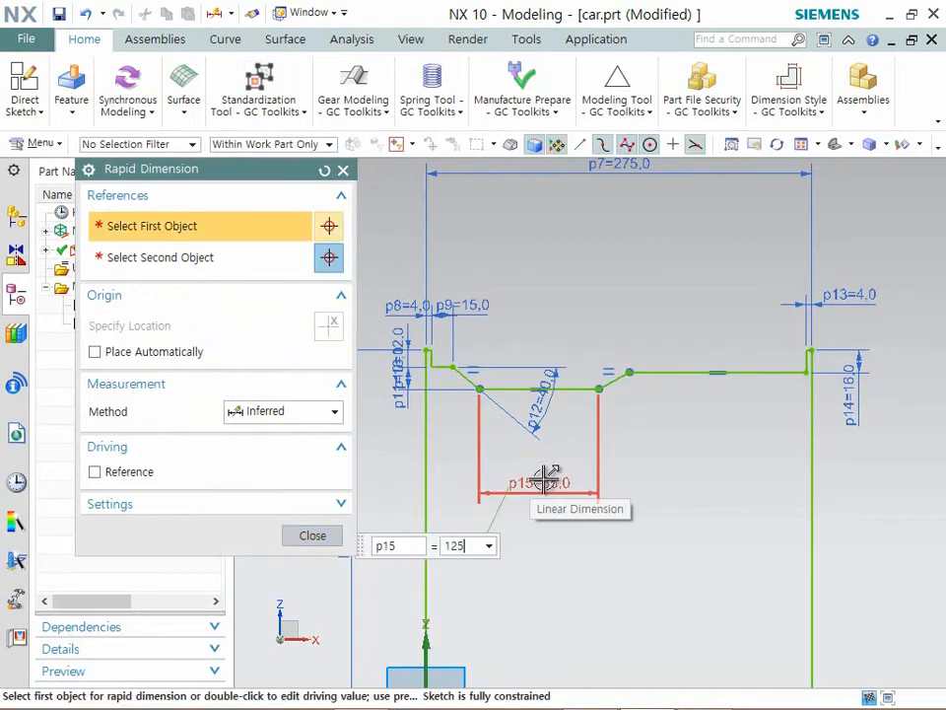
pyautogui.press('Return')
pyautogui.middleClick(592, 309)
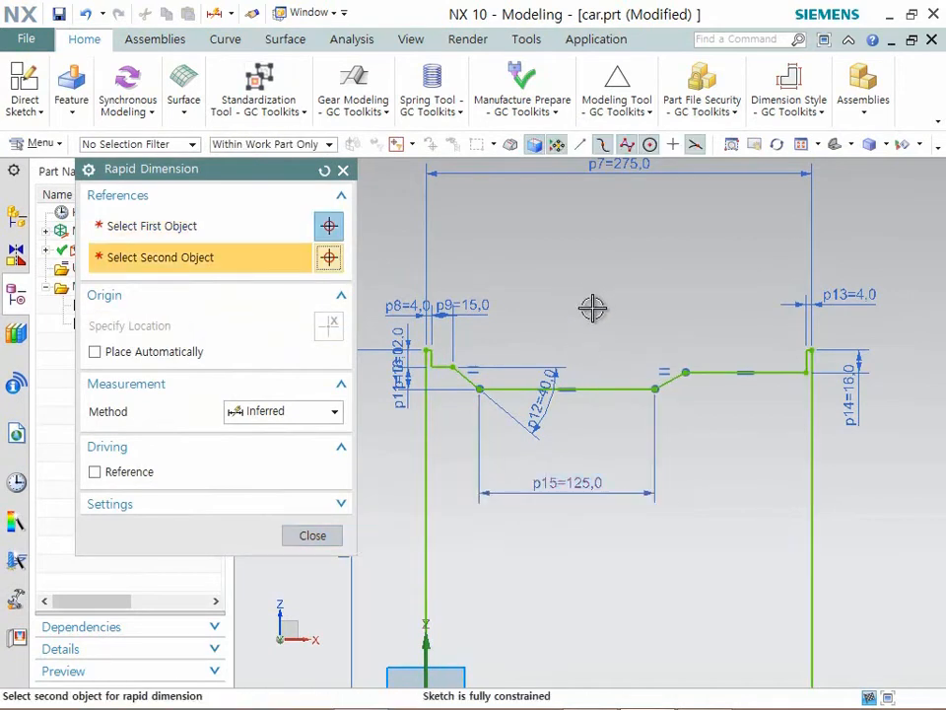
pyautogui.click(326, 532)
# - Finish the sketch of the notched rectangular profile
pyautogui.scroll(2, 651, 454)
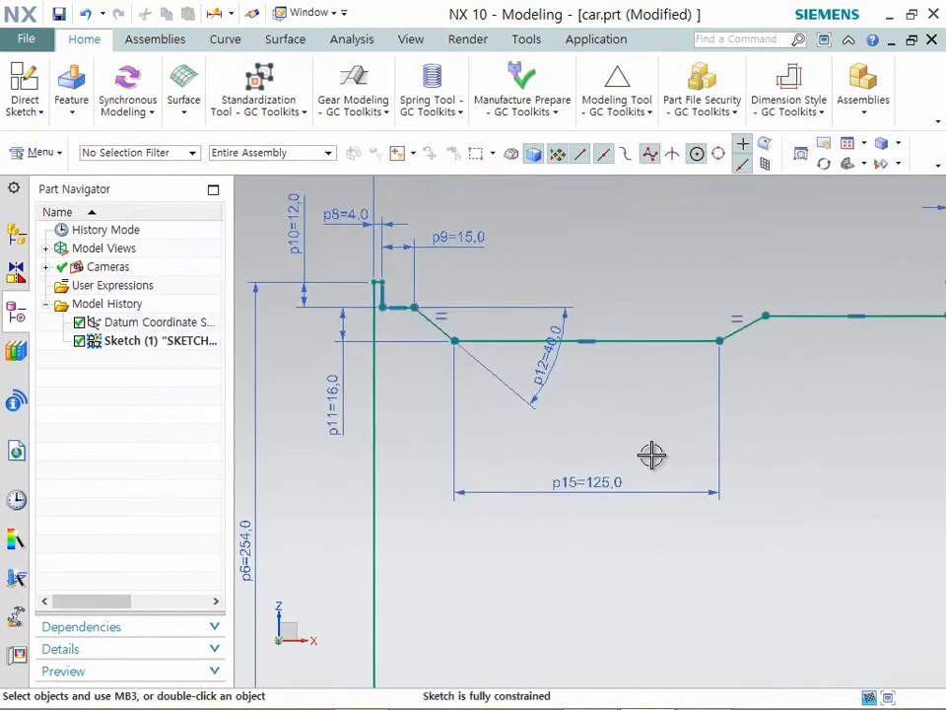
pyautogui.moveTo(652, 455)
pyautogui.keyDown('shift'); pyautogui.mouseDown(button='middle')
pyautogui.moveTo(602, 477)
pyautogui.moveTo(611, 471)
pyautogui.mouseUp(button='middle'); pyautogui.keyUp('shift')
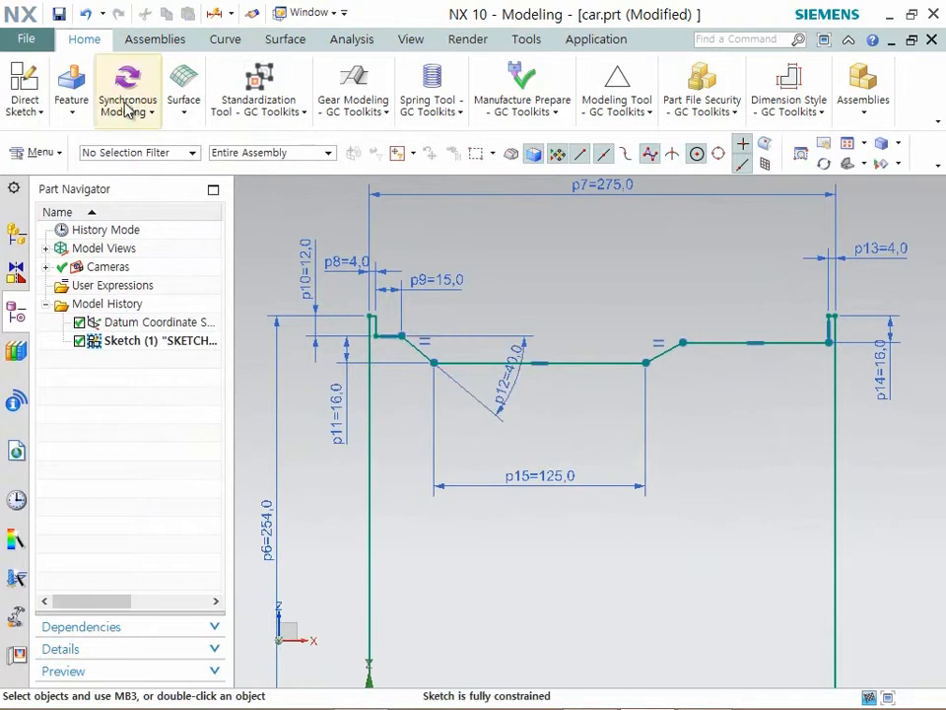
pyautogui.click(38, 114)
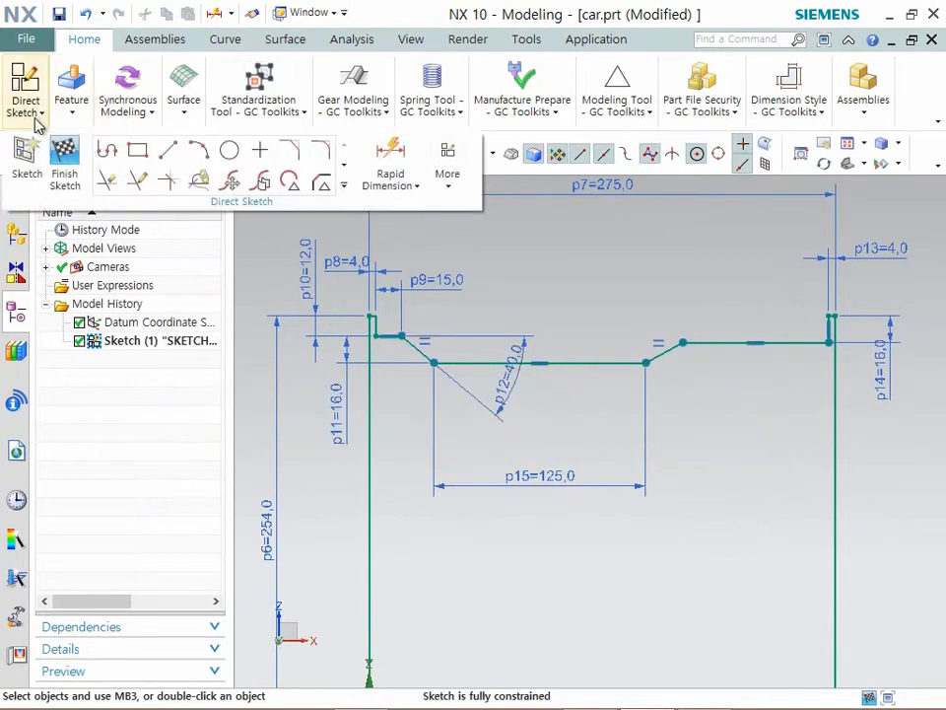
pyautogui.click(64, 185)
pyautogui.moveTo(559, 405)
pyautogui.keyDown('shift'); pyautogui.mouseDown(button='middle')
pyautogui.moveTo(590, 387)
pyautogui.moveTo(577, 361)
pyautogui.moveTo(541, 384)
pyautogui.moveTo(558, 397)
pyautogui.moveTo(481, 424)
pyautogui.mouseUp(button='middle'); pyautogui.keyUp('shift')
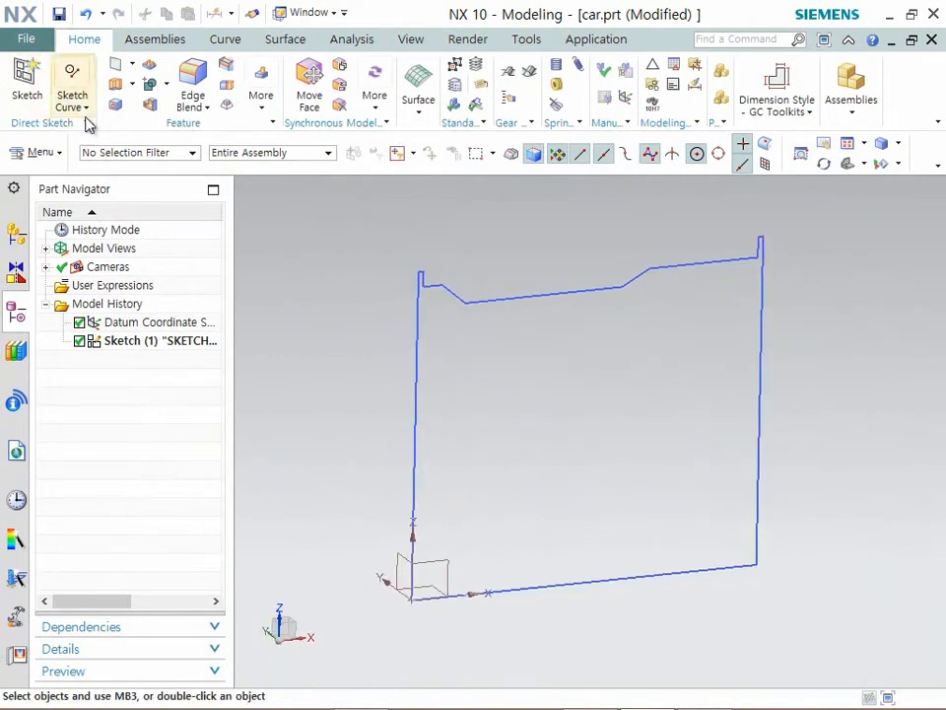
# - Revolve the notched profile from 0 to 360 degrees about its bottom line, through the lower left corner, with Boolean None
pyautogui.click(132, 85)
pyautogui.click(144, 129)
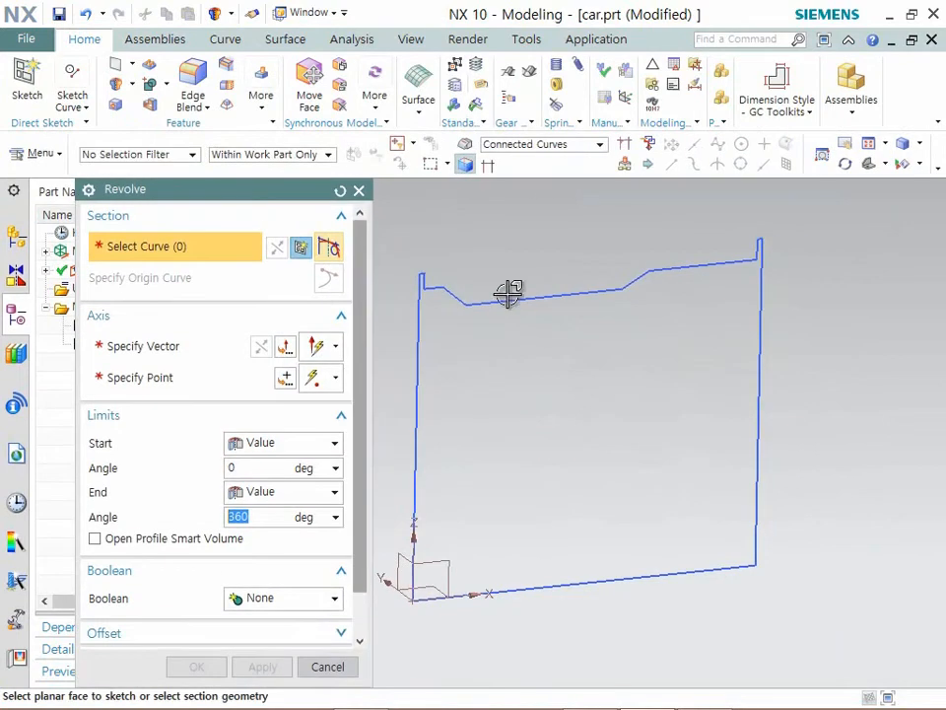
pyautogui.click(581, 296)
pyautogui.scroll(-3, 581, 297)
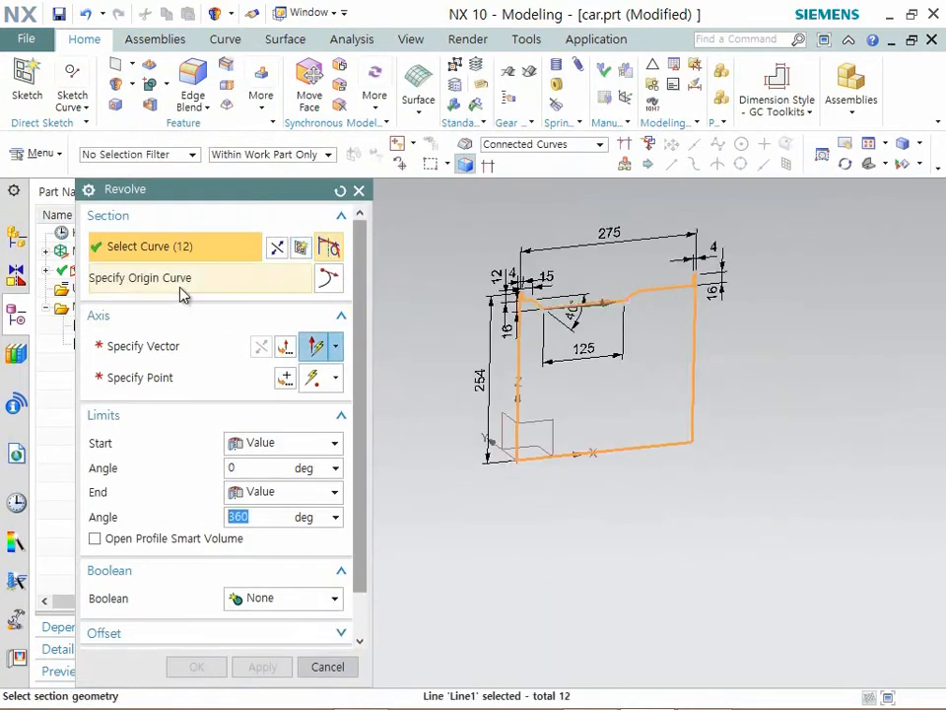
pyautogui.click(175, 344)
pyautogui.click(641, 426)
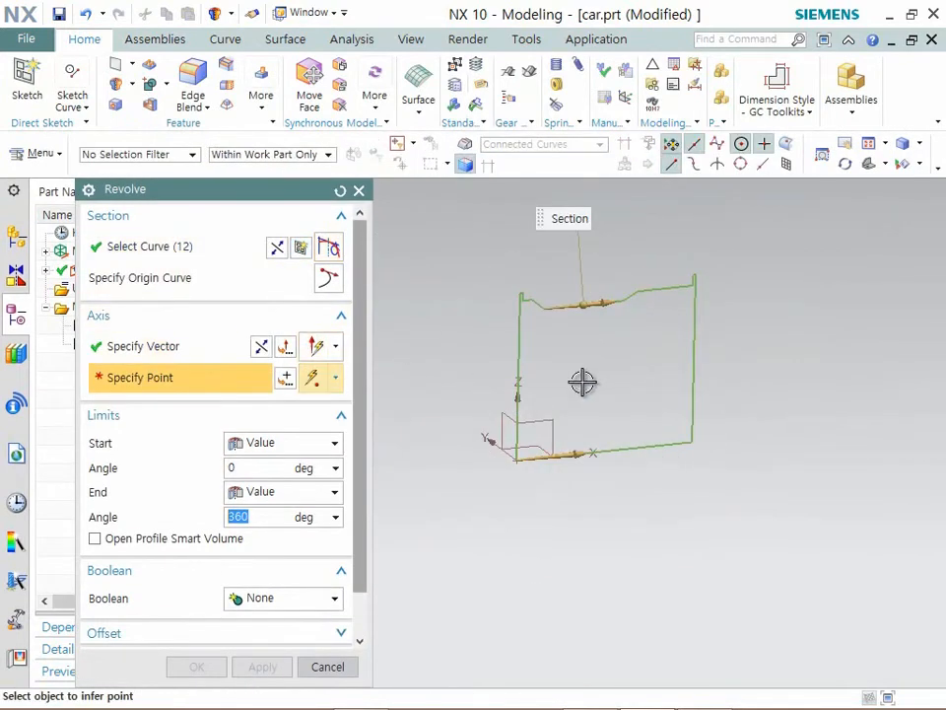
pyautogui.click(519, 463)
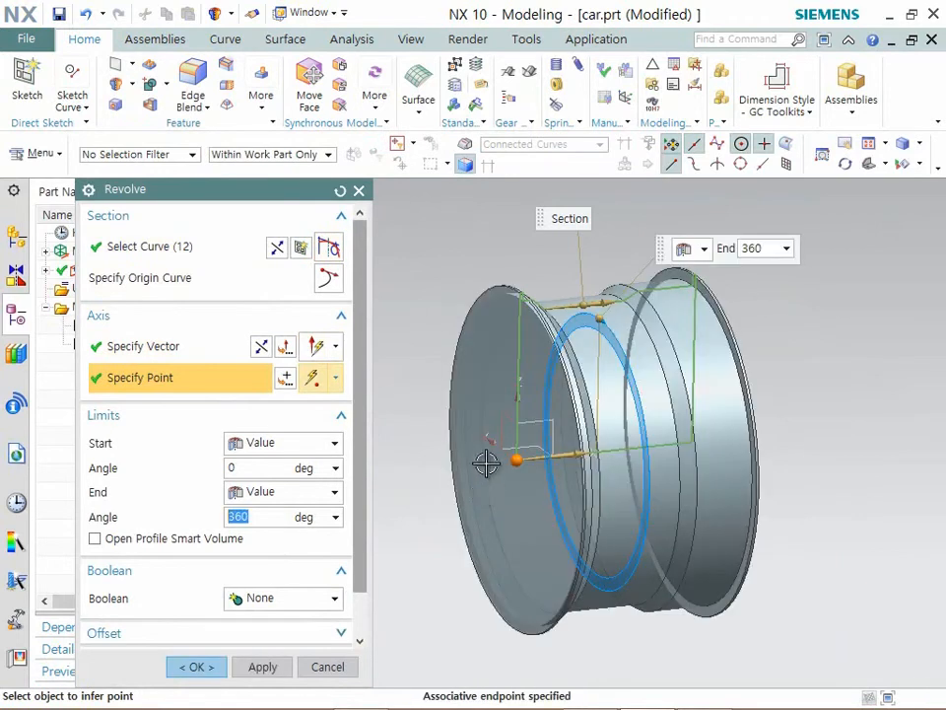
pyautogui.scroll(-2, 488, 459)
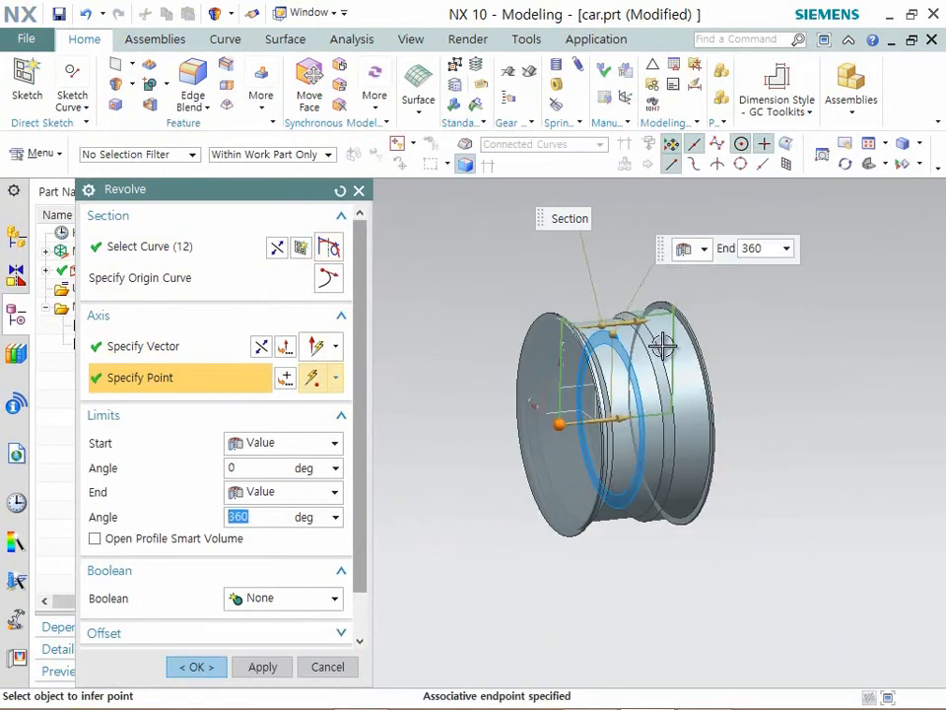
pyautogui.click(196, 668)
# - Shell the revolved body to a 3 mm wall thickness, removing both flat circular end faces
pyautogui.moveTo(813, 662); pyautogui.dragTo(797, 637, button='middle')
pyautogui.moveTo(286, 246); pyautogui.dragTo(258, 242, button='middle')
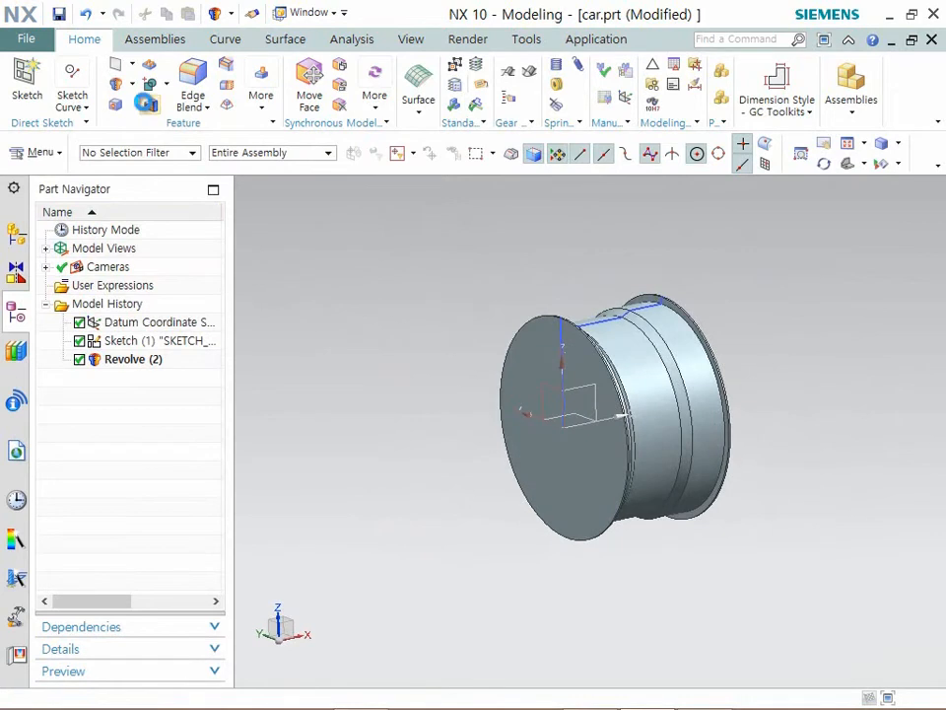
pyautogui.click(146, 103)
pyautogui.click(566, 473)
pyautogui.moveTo(565, 473); pyautogui.dragTo(629, 419, button='middle')
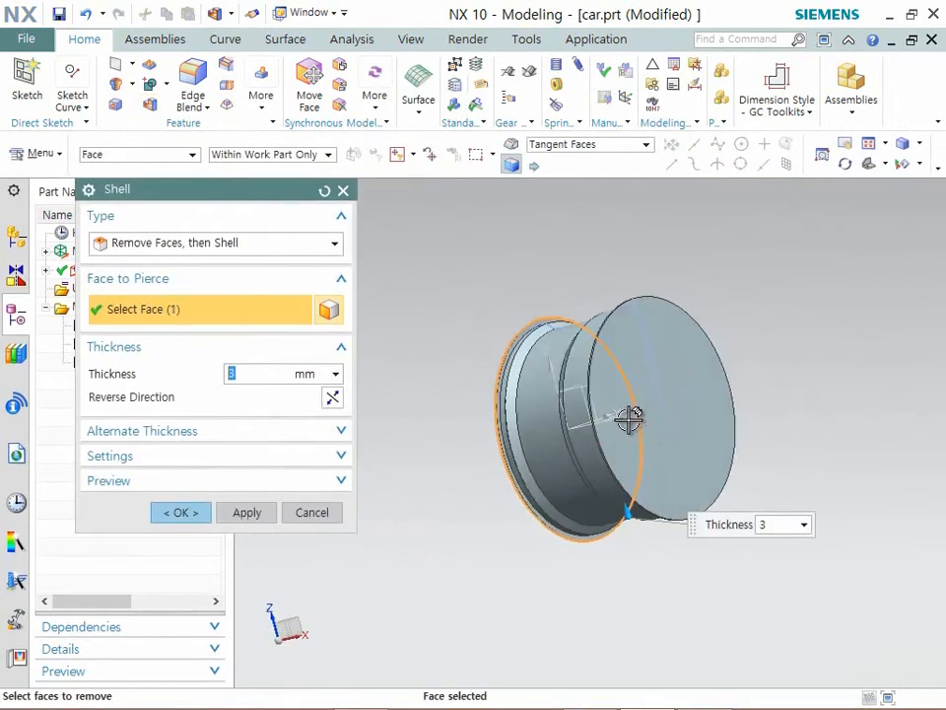
pyautogui.click(657, 425)
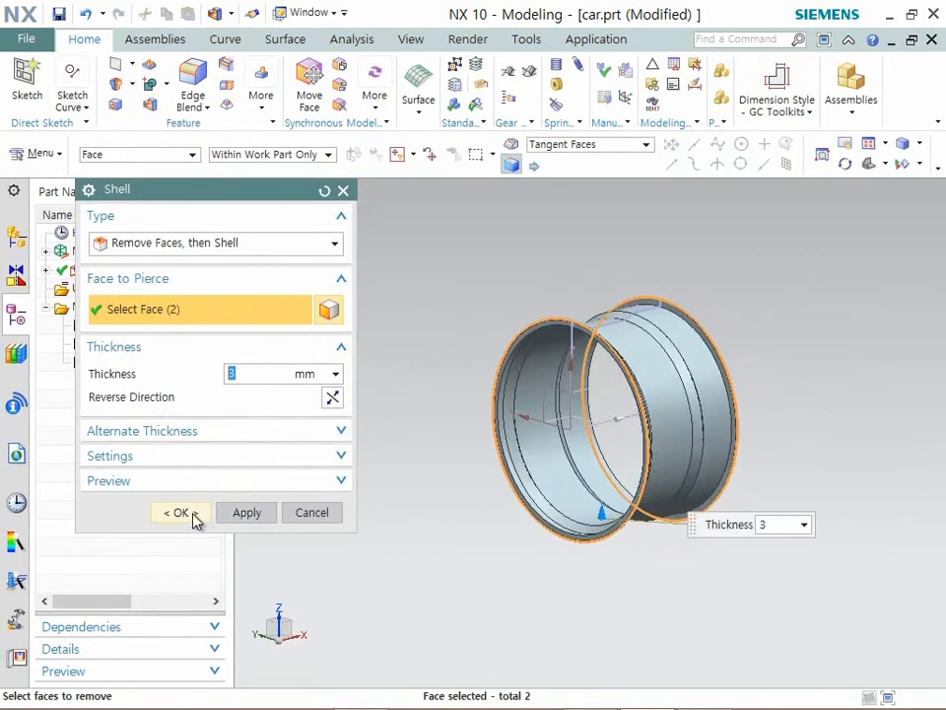
pyautogui.click(193, 518)
pyautogui.moveTo(758, 456); pyautogui.dragTo(781, 448, button='middle')
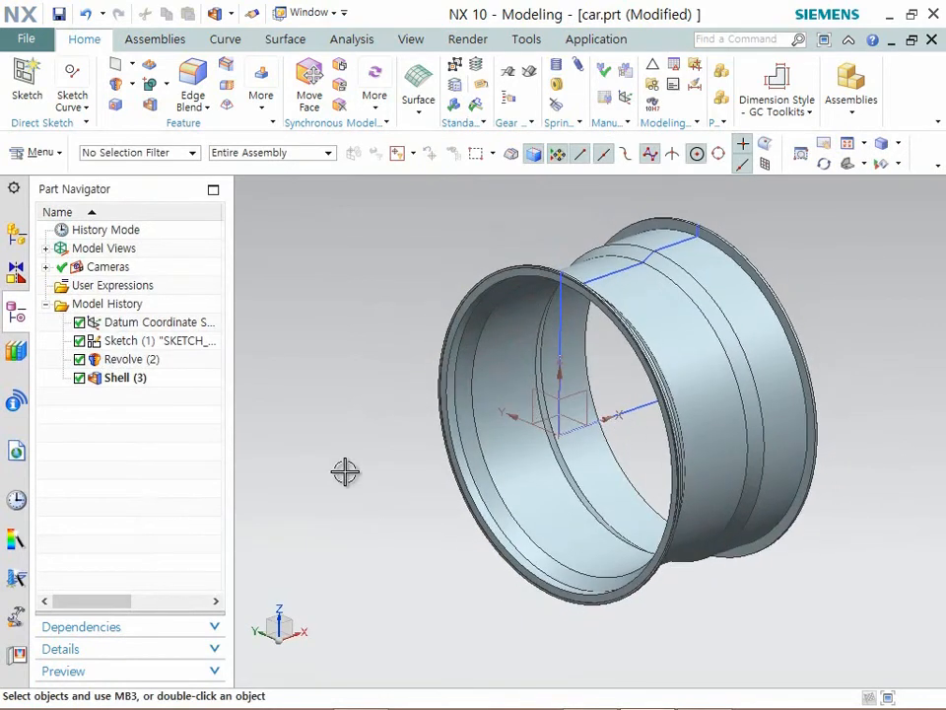
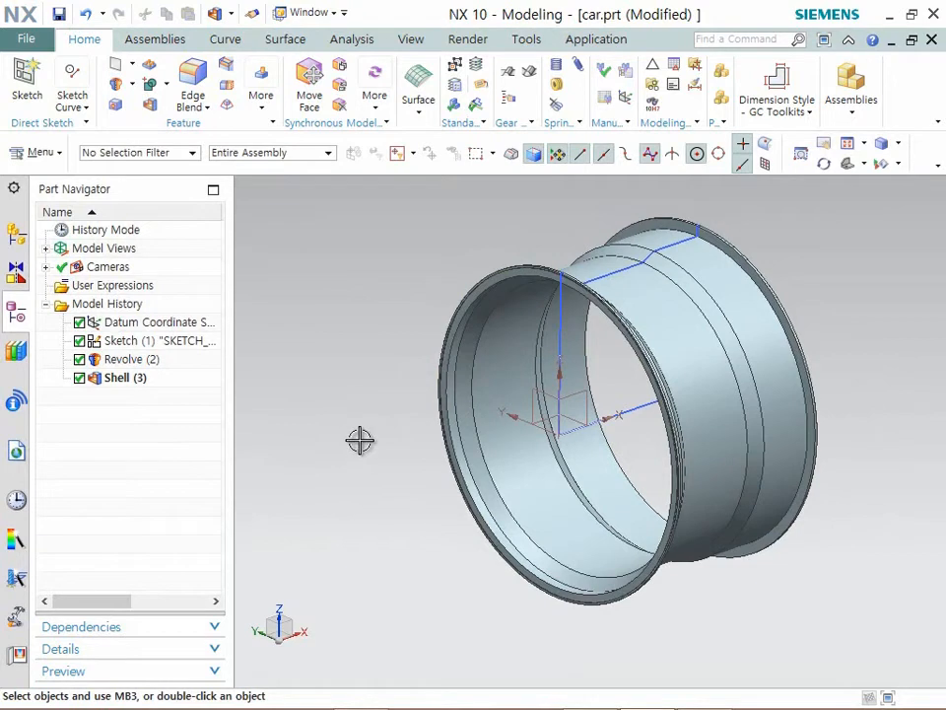
# - Suppress the shell, the revolve and the first sketch in the model history, leaving only the datum coordinate system active
pyautogui.moveTo(358, 452); pyautogui.dragTo(933, 311, button='middle')
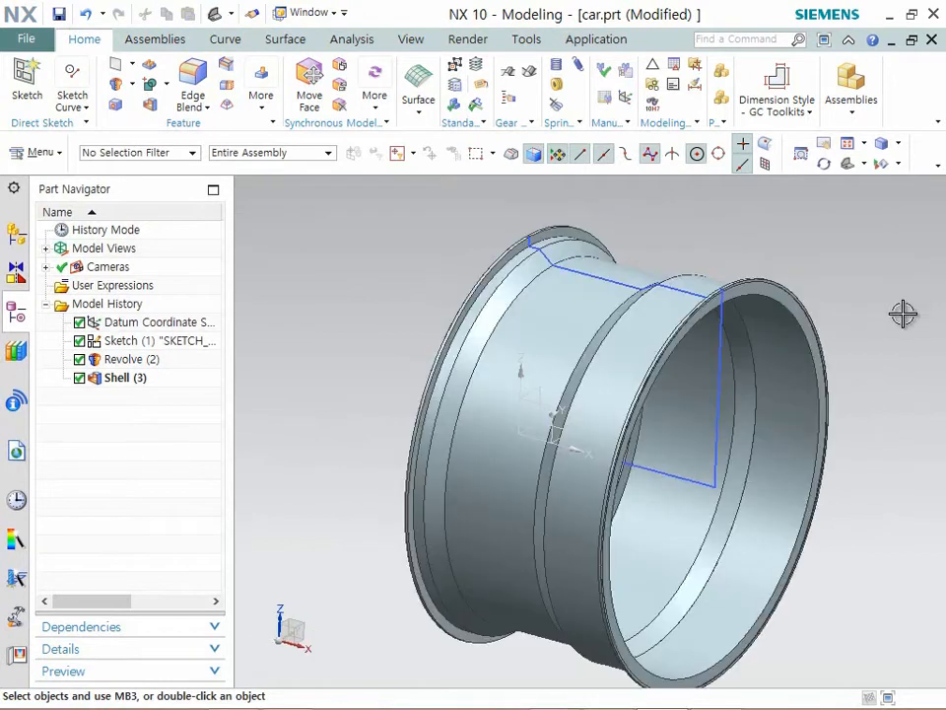
pyautogui.click(79, 378)
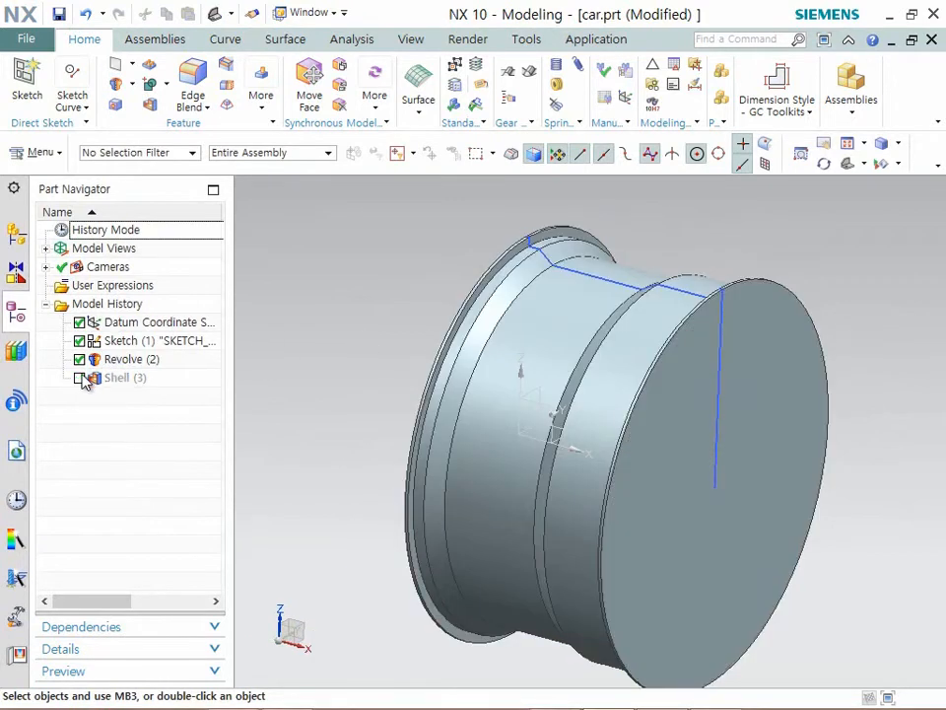
pyautogui.click(79, 359)
pyautogui.click(79, 340)
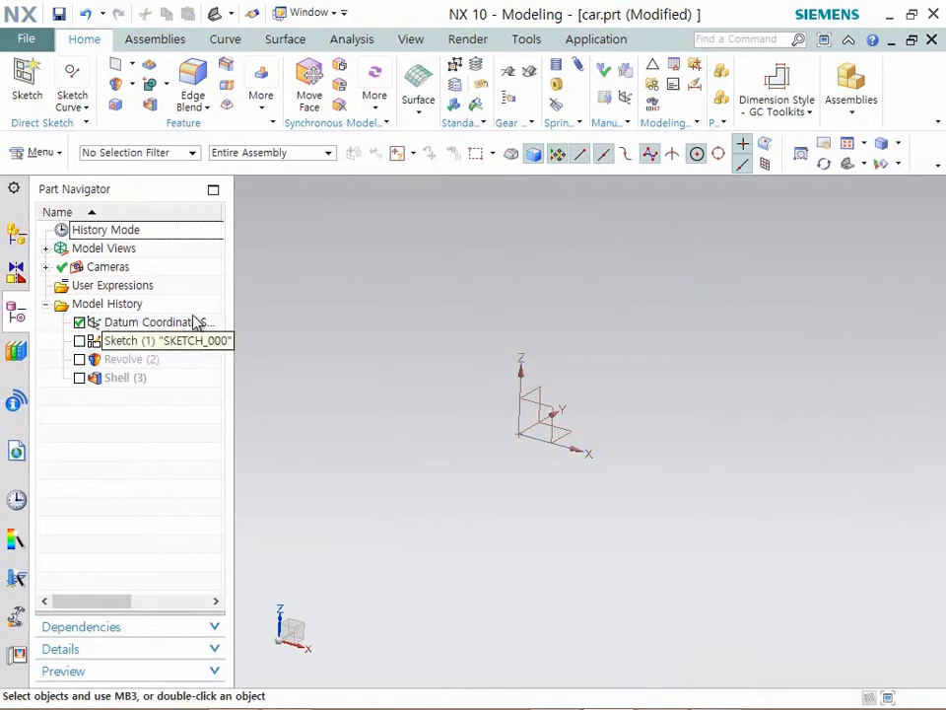
# - Create a new sketch on the XZ plane of the datum coordinate system
pyautogui.click(24, 94)
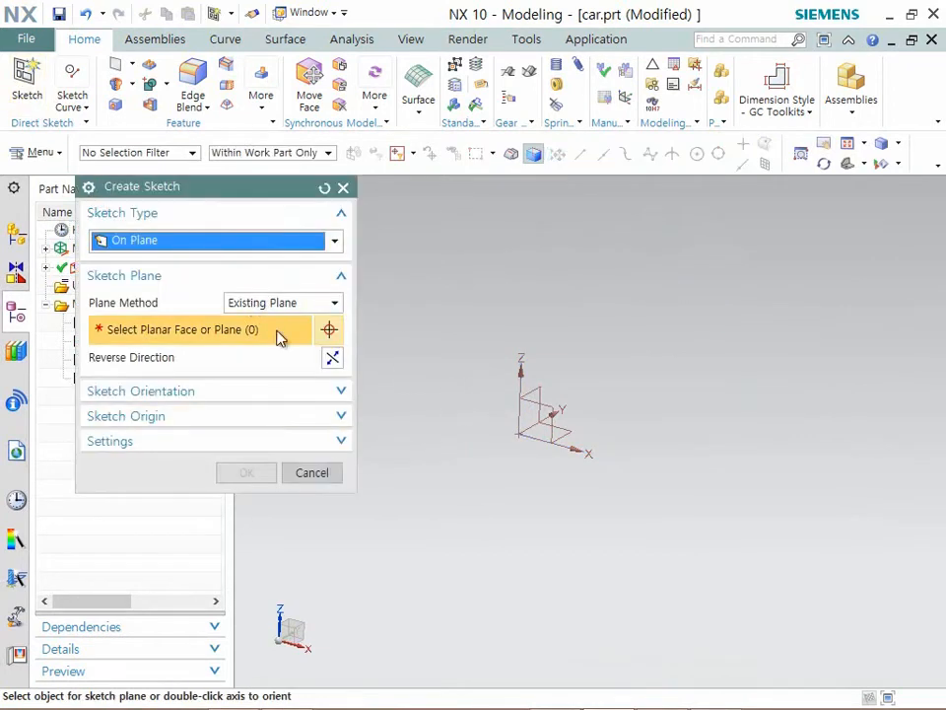
pyautogui.click(538, 404)
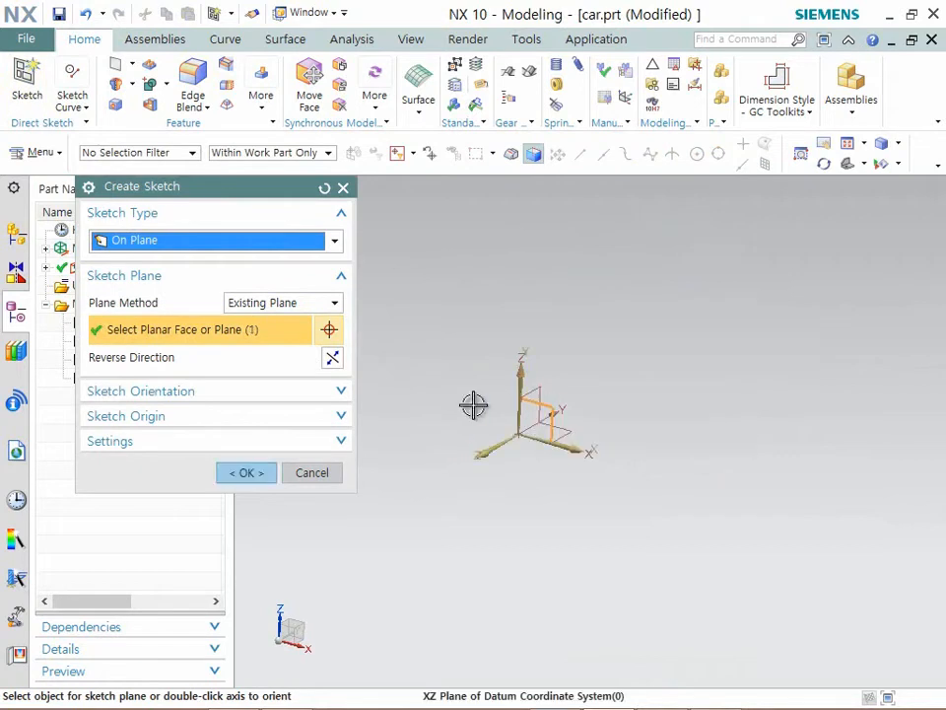
pyautogui.click(246, 473)
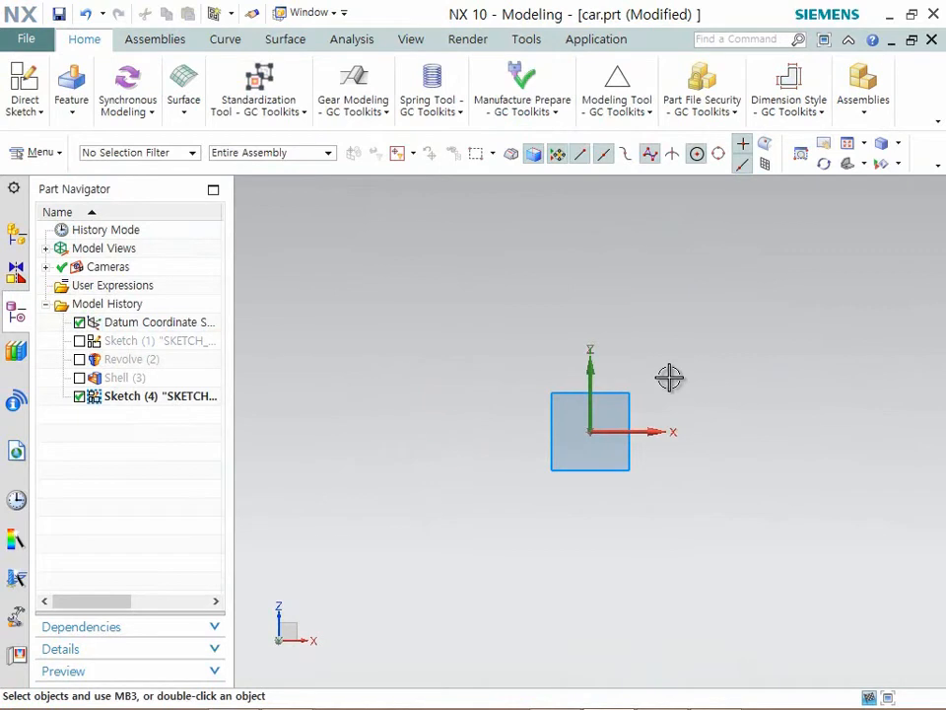
# - Sketch a wide rectangle above the horizontal axis, with its left side close to the vertical axis
pyautogui.keyDown('shift'); pyautogui.moveTo(674, 362); pyautogui.dragTo(555, 477, button='middle'); pyautogui.keyUp('shift')
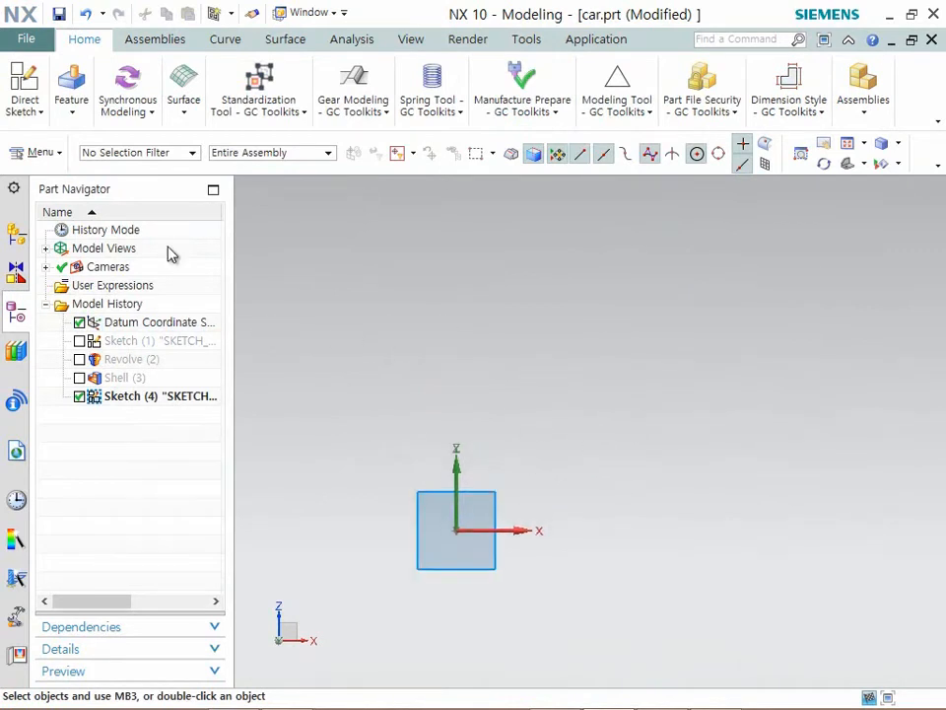
pyautogui.click(25, 104)
pyautogui.click(148, 158)
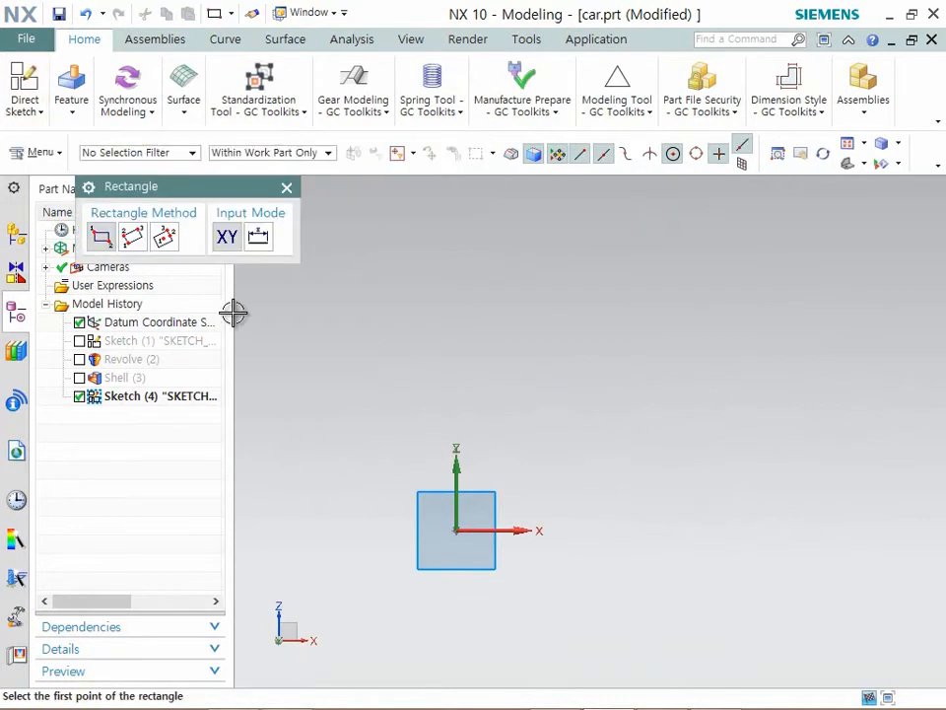
pyautogui.click(453, 385)
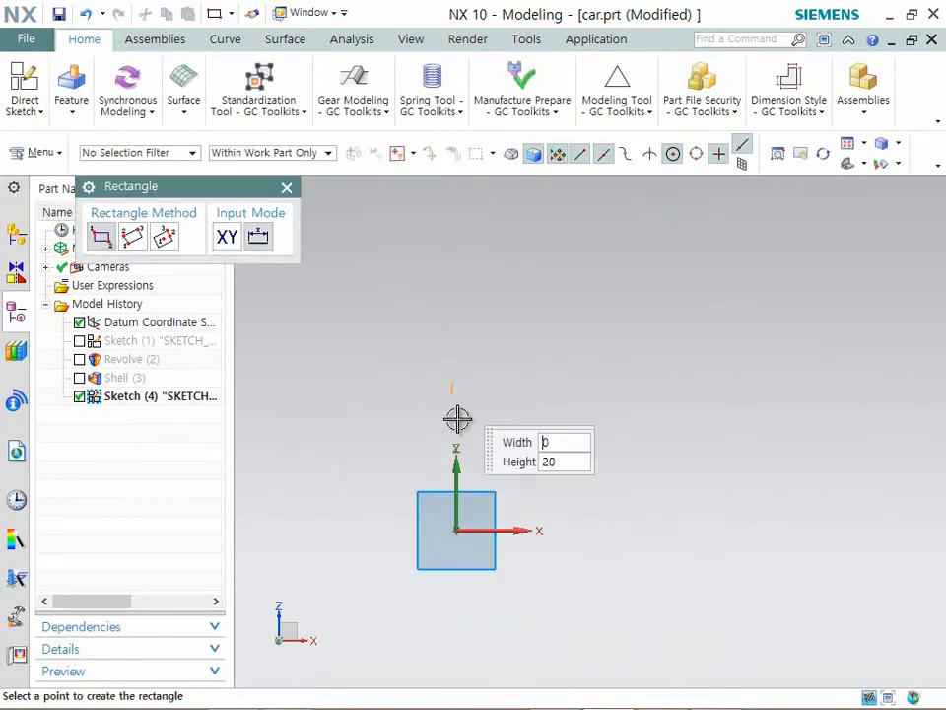
pyautogui.click(628, 492)
pyautogui.scroll(2, 552, 449)
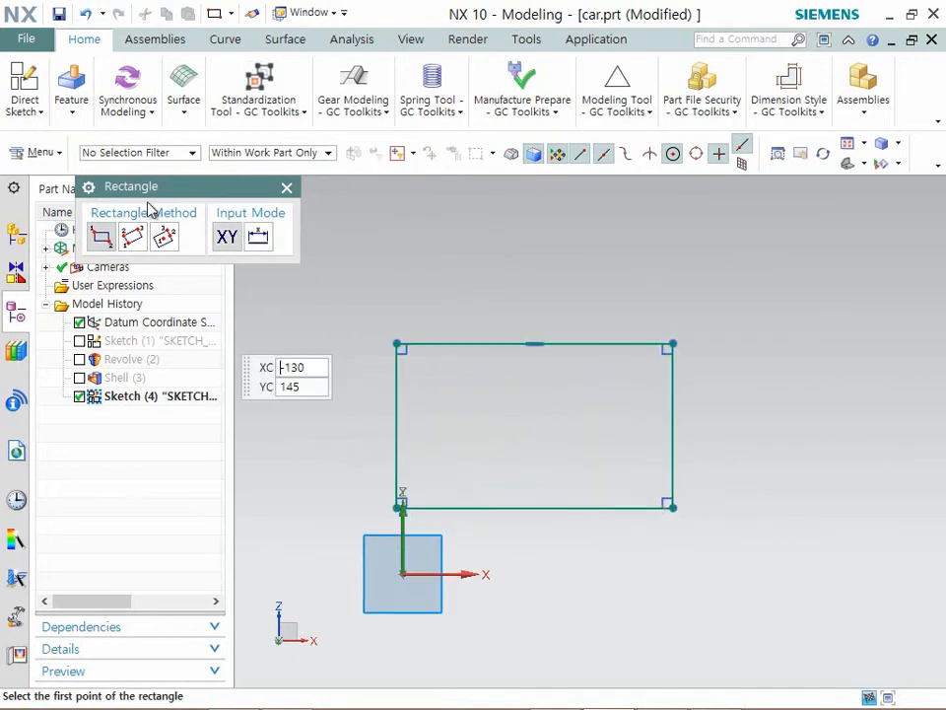
# - Draw a three-segment profile across the rectangle's upper left corner: a slanted line about 40 mm at 29 degrees, a vertical line, and a slanted line to the top edge
pyautogui.click(30, 110)
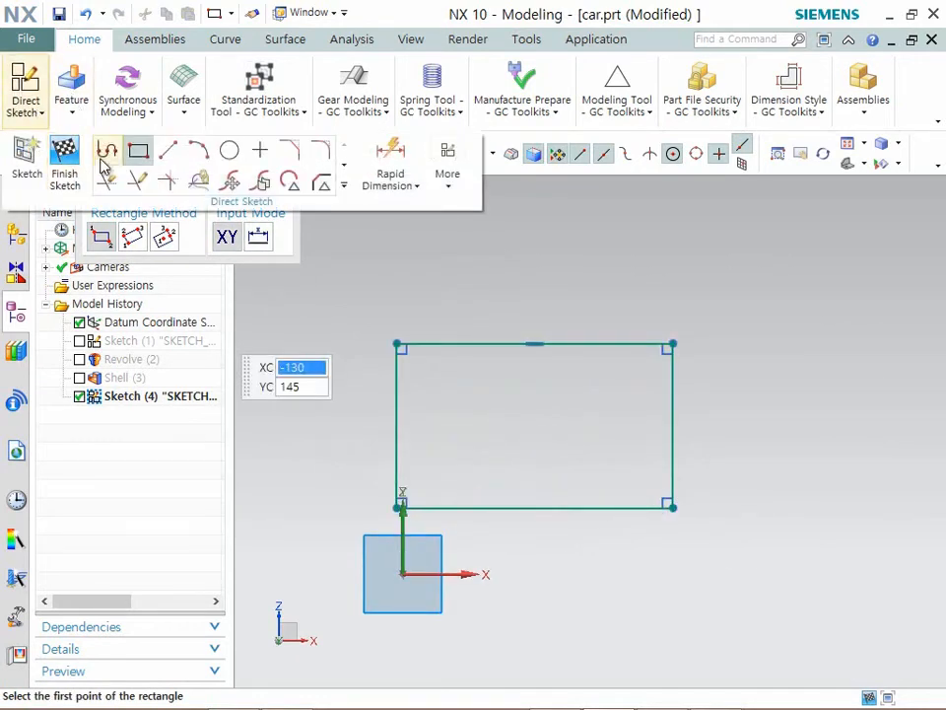
pyautogui.click(107, 150)
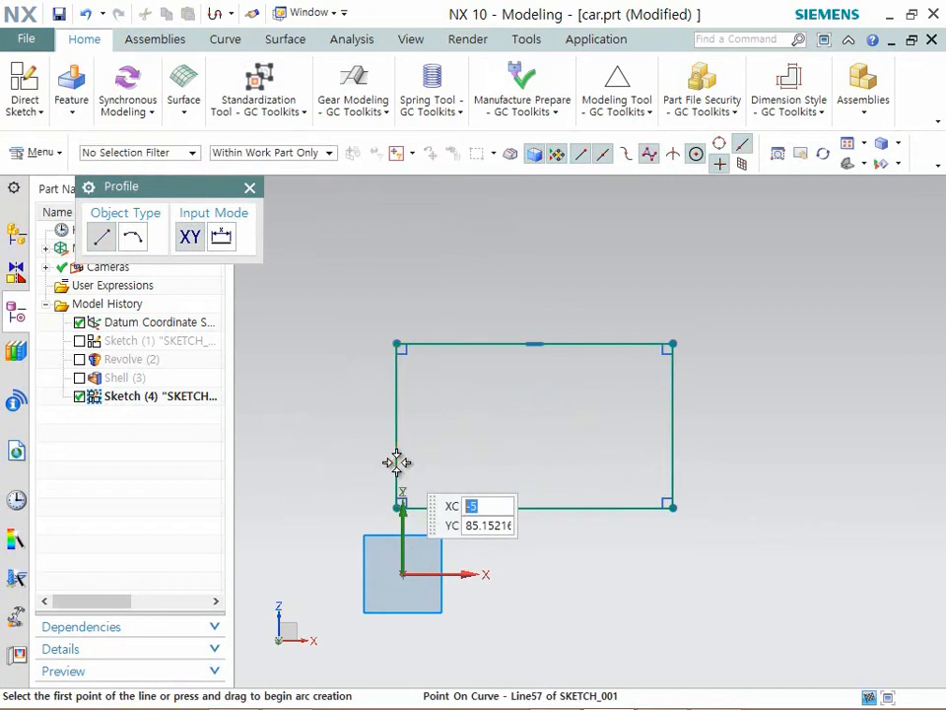
pyautogui.click(395, 462)
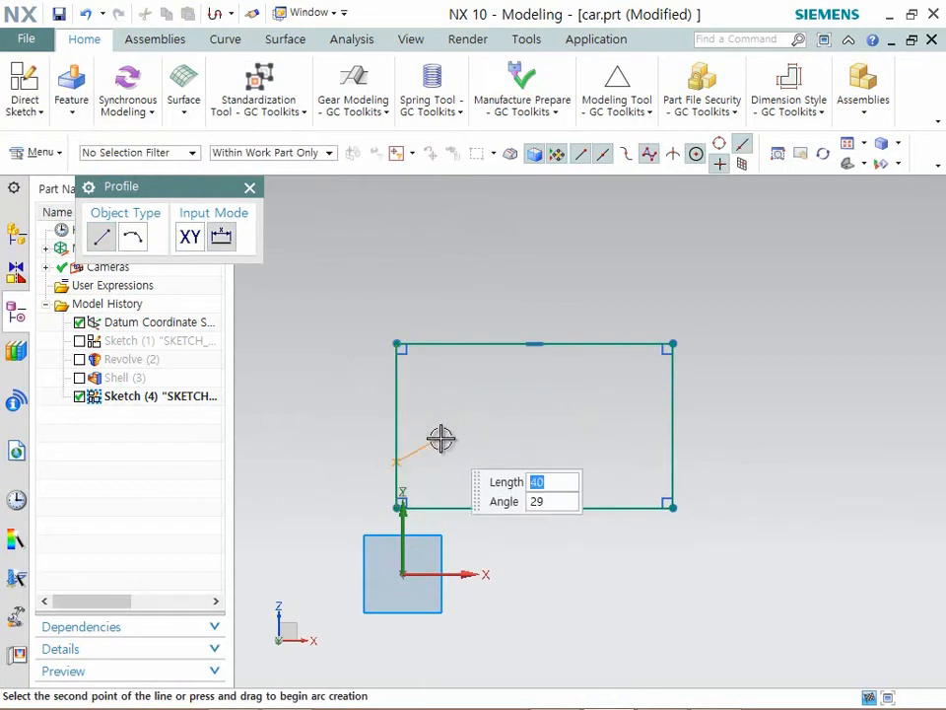
pyautogui.click(442, 437)
pyautogui.click(441, 374)
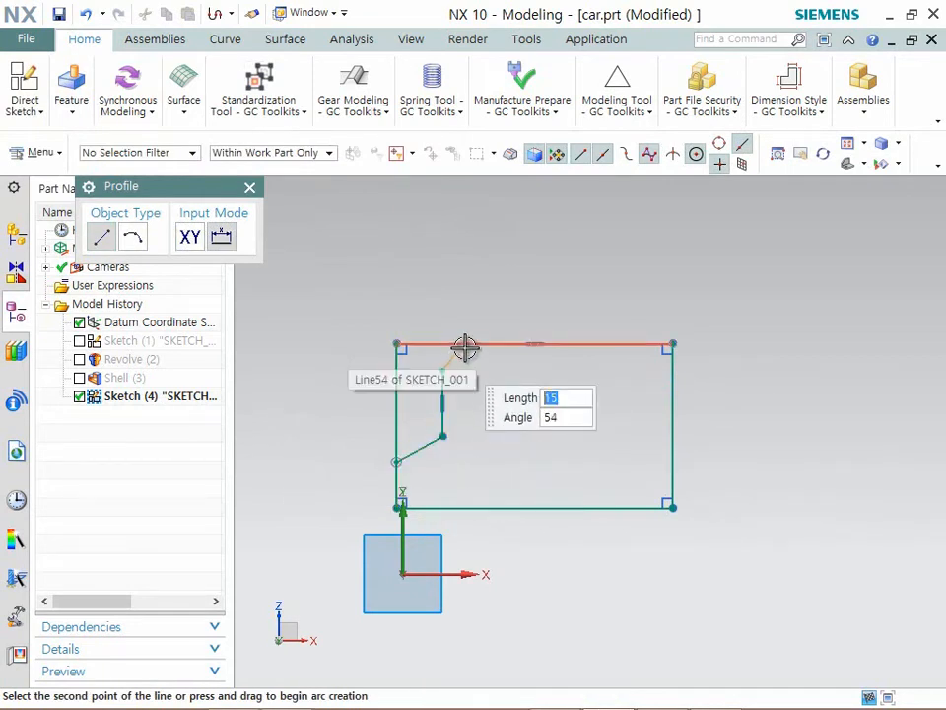
pyautogui.click(464, 344)
pyautogui.press('Escape')
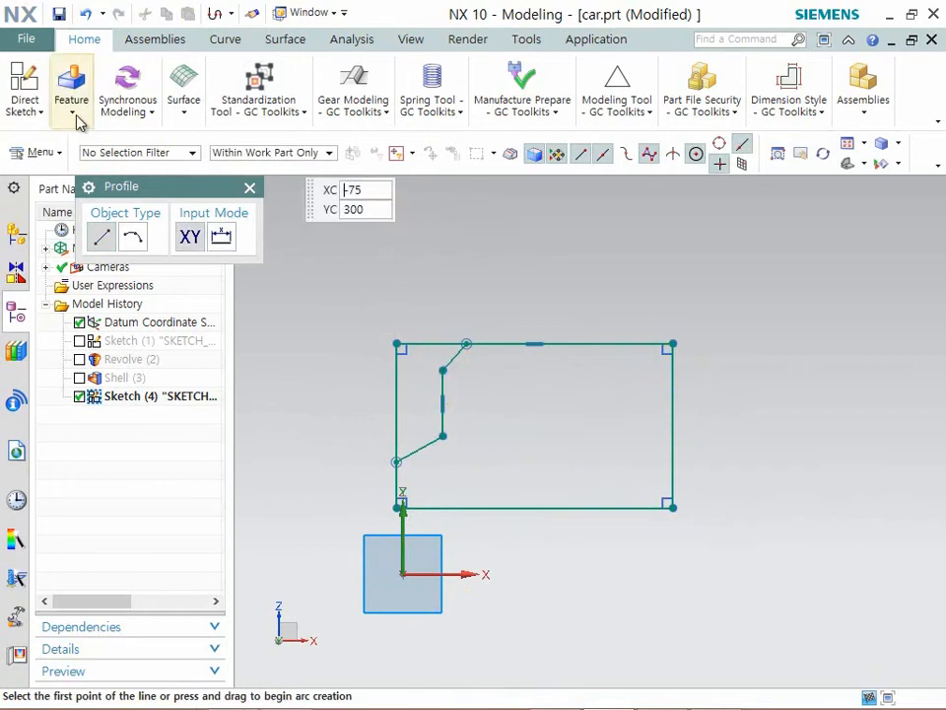
# - Trim away the rectangle's upper left corner outside the slanted profile with Quick Trim
pyautogui.click(30, 104)
pyautogui.click(109, 179)
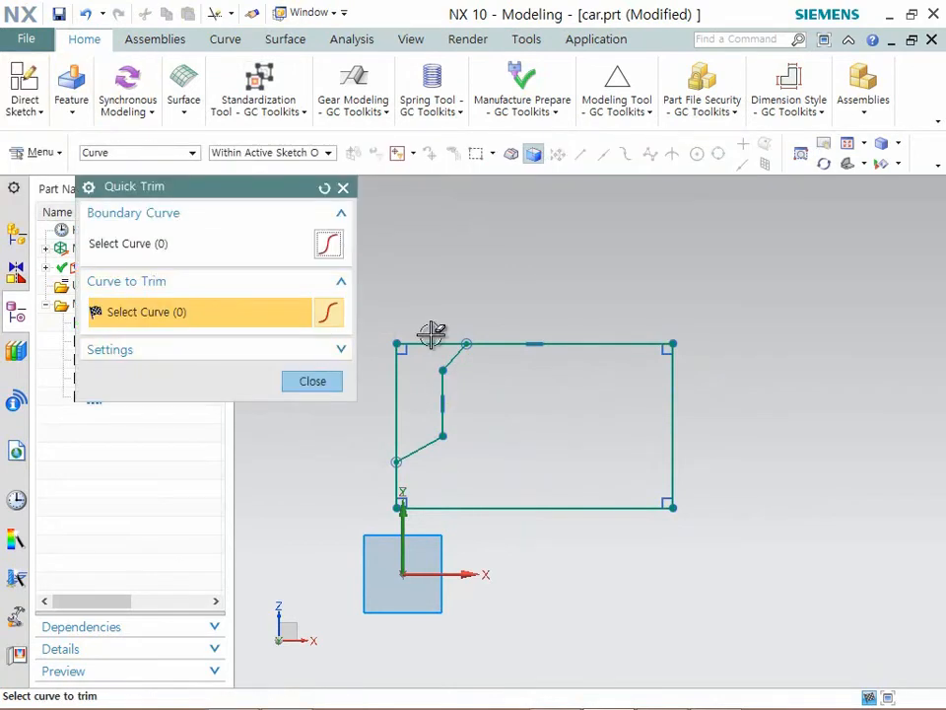
pyautogui.click(435, 339)
pyautogui.click(396, 380)
pyautogui.press('Escape')
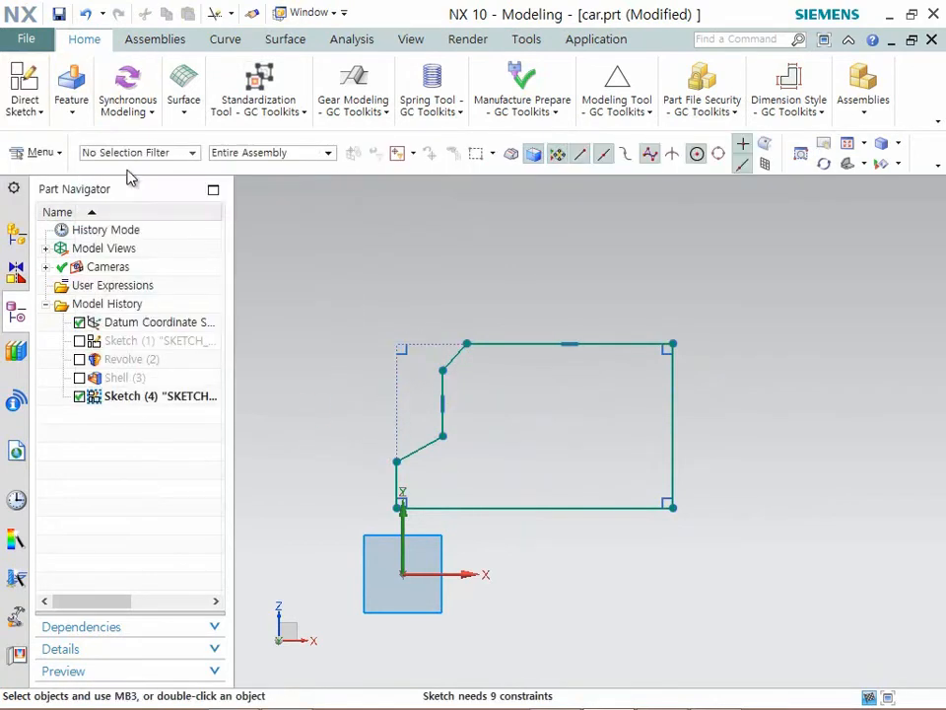
# - Dimension the distance between the profile's bottom line and the horizontal axis and set it to 28.6 mm
pyautogui.click(30, 101)
pyautogui.click(385, 176)
pyautogui.click(398, 207)
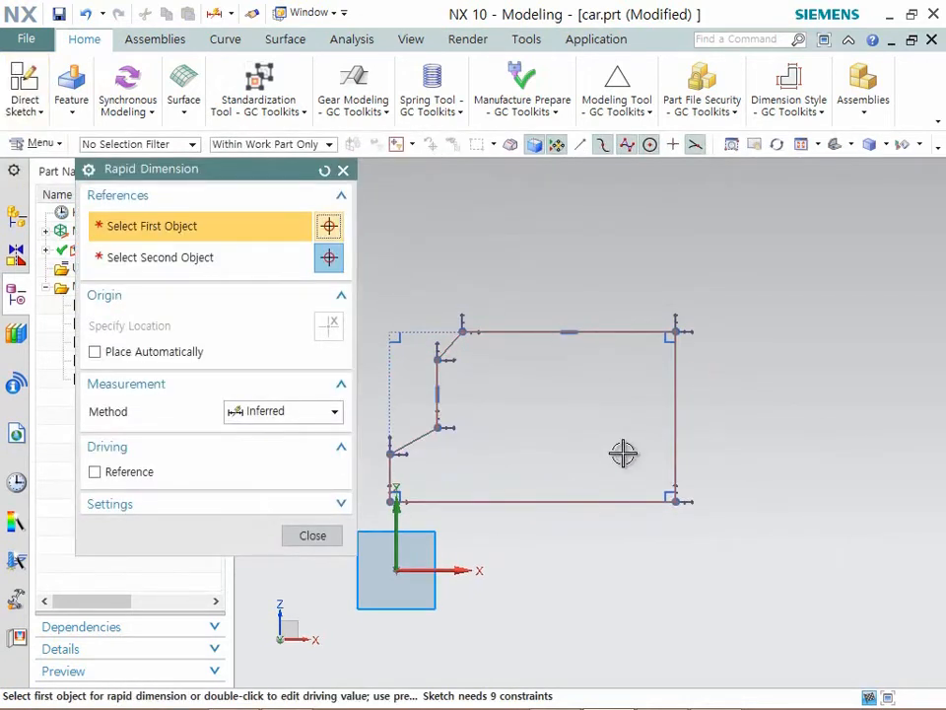
pyautogui.click(473, 501)
pyautogui.click(460, 567)
pyautogui.scroll(-3, 608, 545)
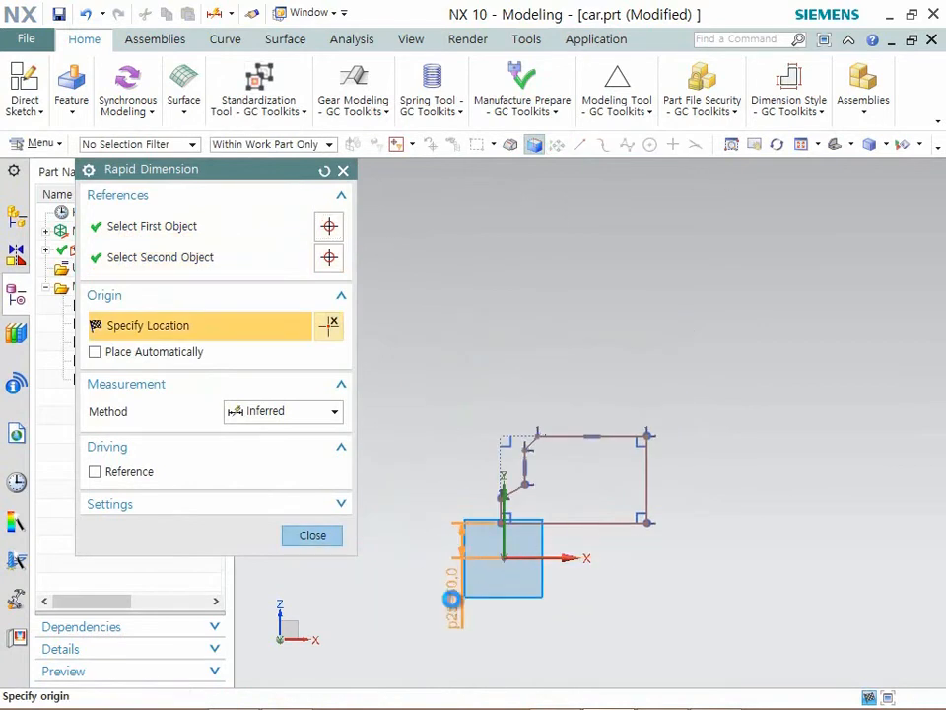
pyautogui.click(452, 598)
pyautogui.write('28.6')
pyautogui.press('Return')
pyautogui.scroll(5, 552, 545)
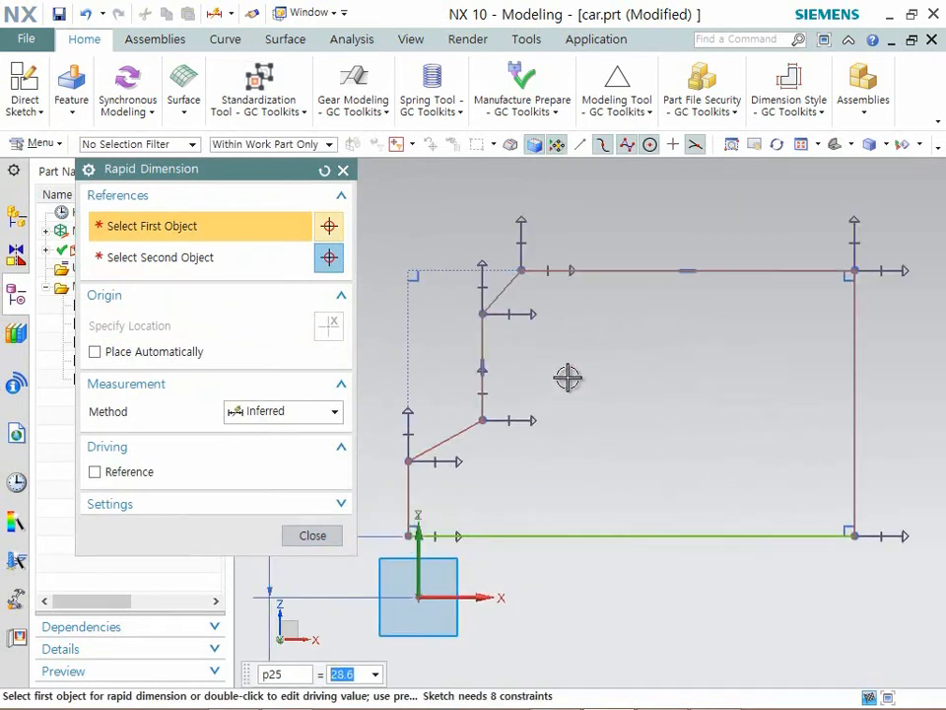
# - Dimension the height of the left edge's upper endpoint above the horizontal axis and set it to 56 mm
pyautogui.scroll(-2, 630, 315)
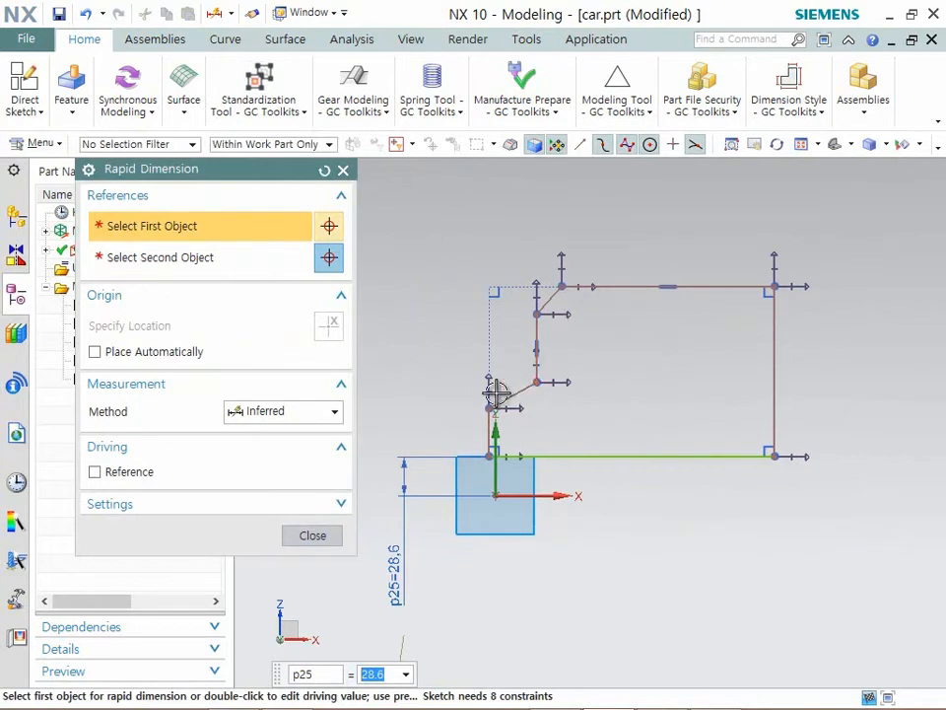
pyautogui.click(488, 407)
pyautogui.click(525, 495)
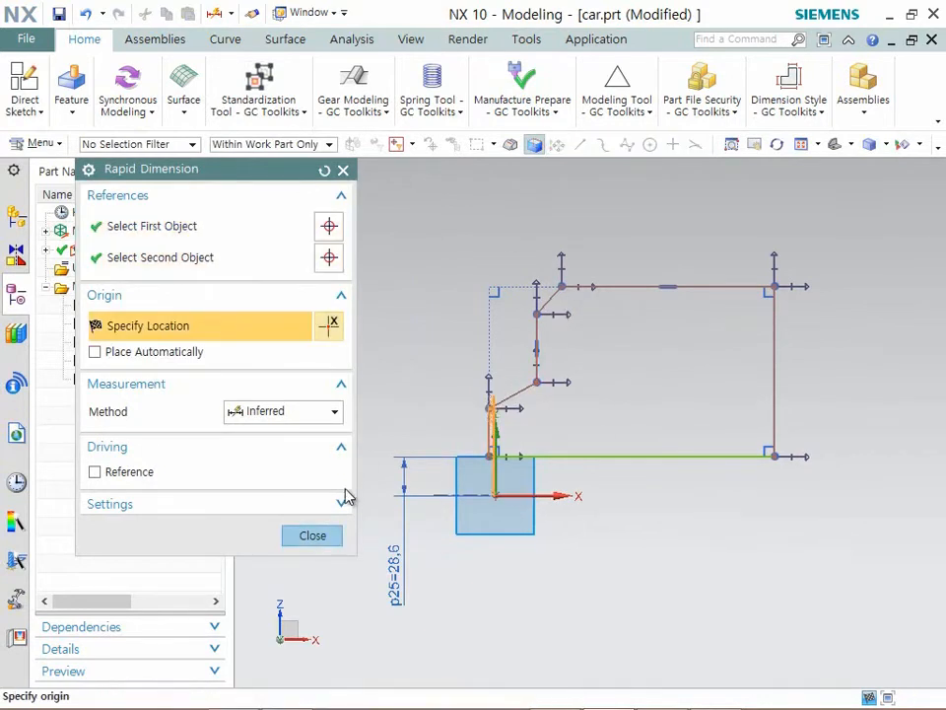
pyautogui.scroll(-2, 671, 414)
pyautogui.click(454, 513)
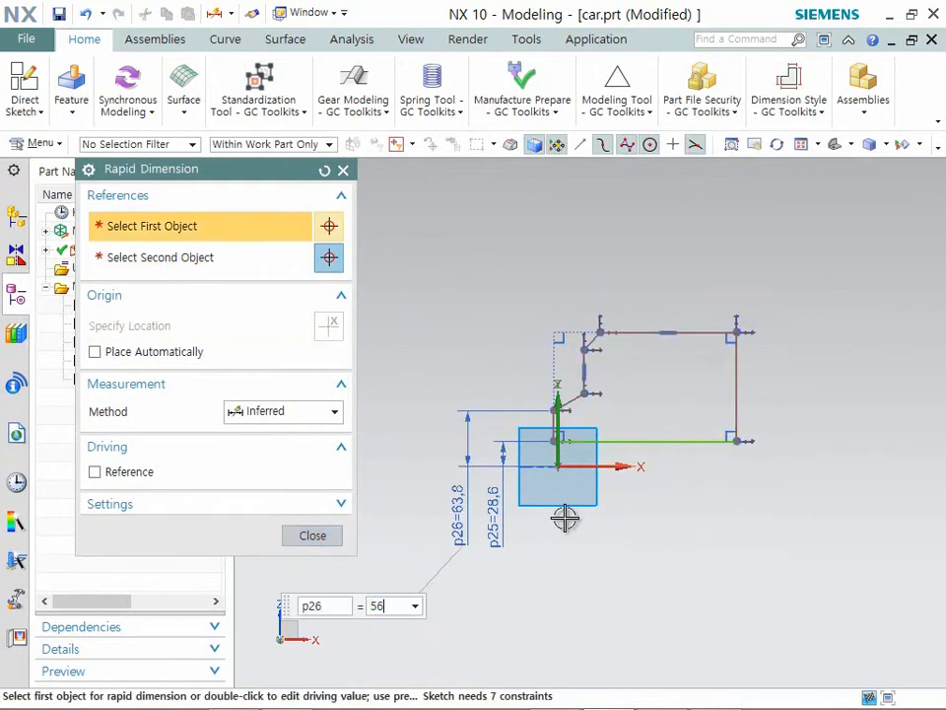
pyautogui.write('56')
pyautogui.press('Return')
# - Dimension the angle between the inner vertical line and the lower slanted line and set it to 116 degrees
pyautogui.scroll(3, 596, 424)
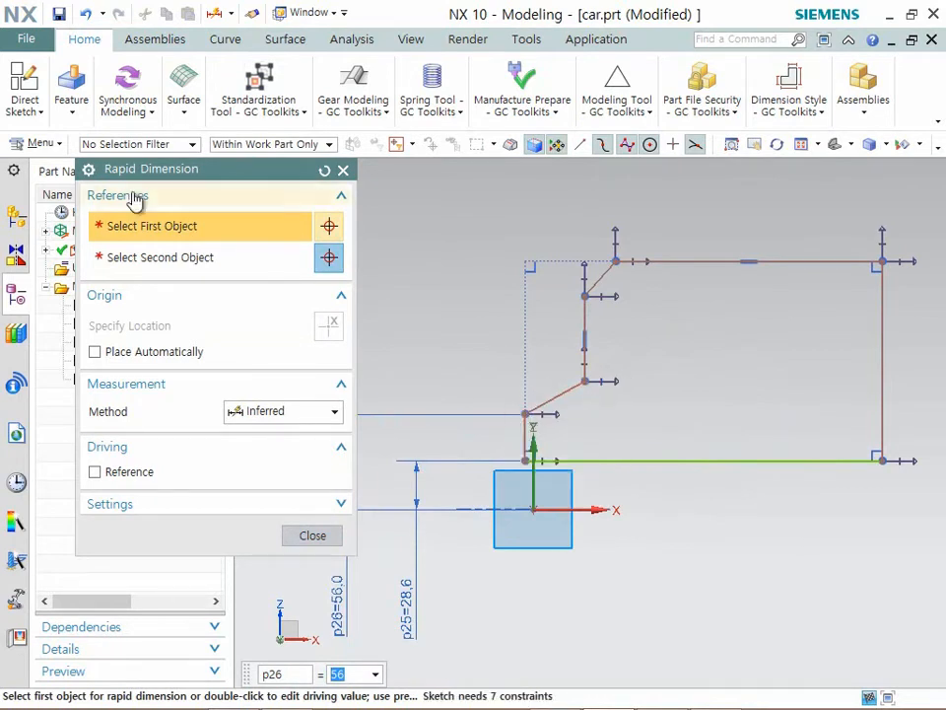
pyautogui.click(585, 334)
pyautogui.click(553, 394)
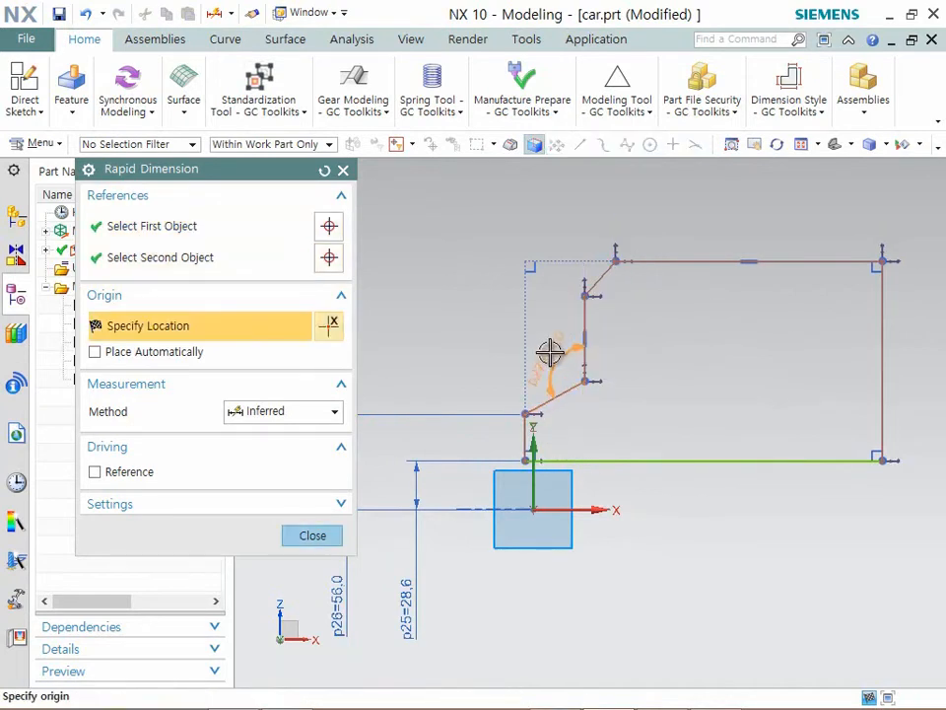
pyautogui.click(548, 350)
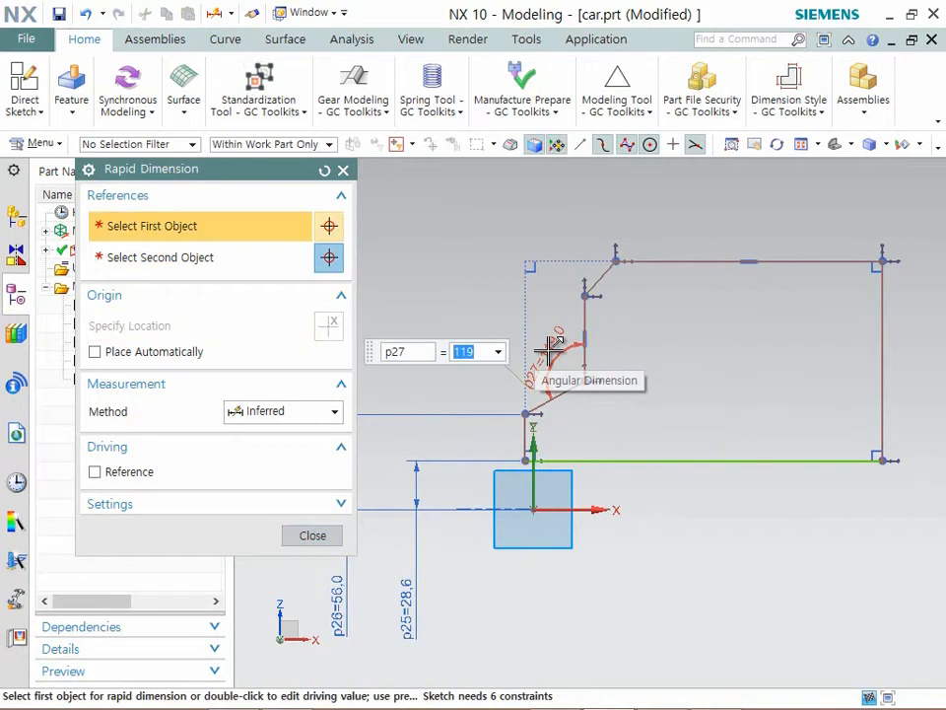
pyautogui.write('116')
pyautogui.press('Return')
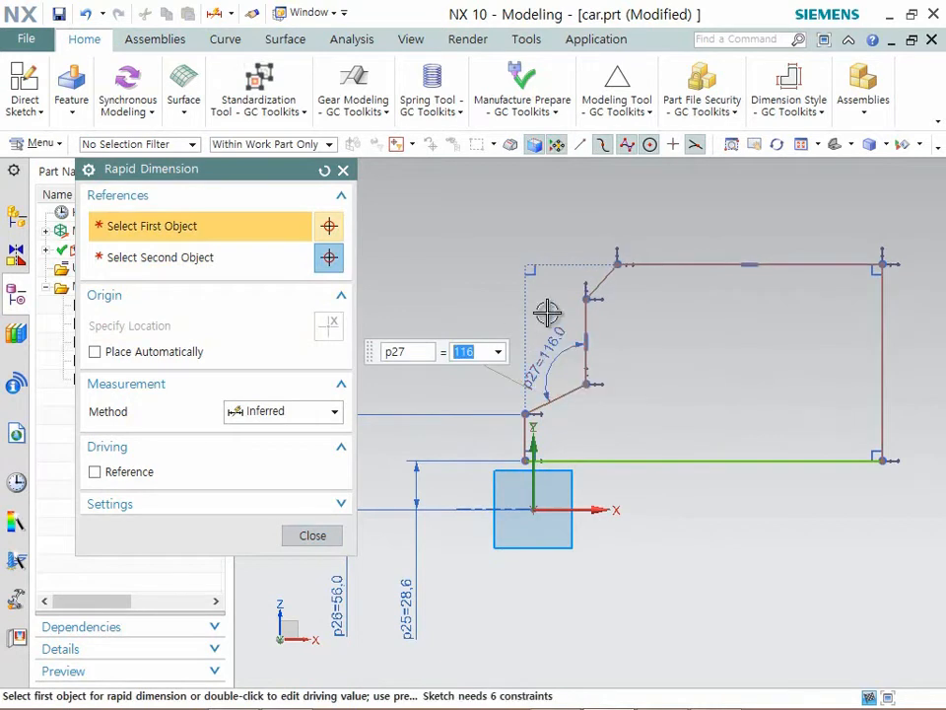
# - Dimension the height of the profile's top line above the horizontal axis, set it to 86.3 mm, and finish dimensioning
pyautogui.click(631, 264)
pyautogui.click(587, 511)
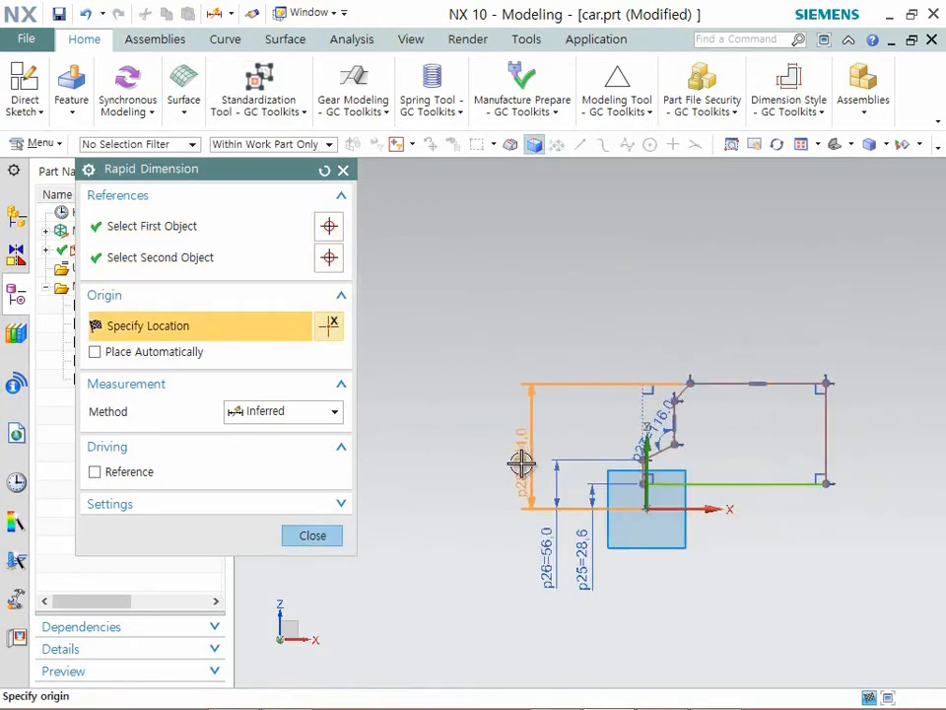
pyautogui.click(514, 460)
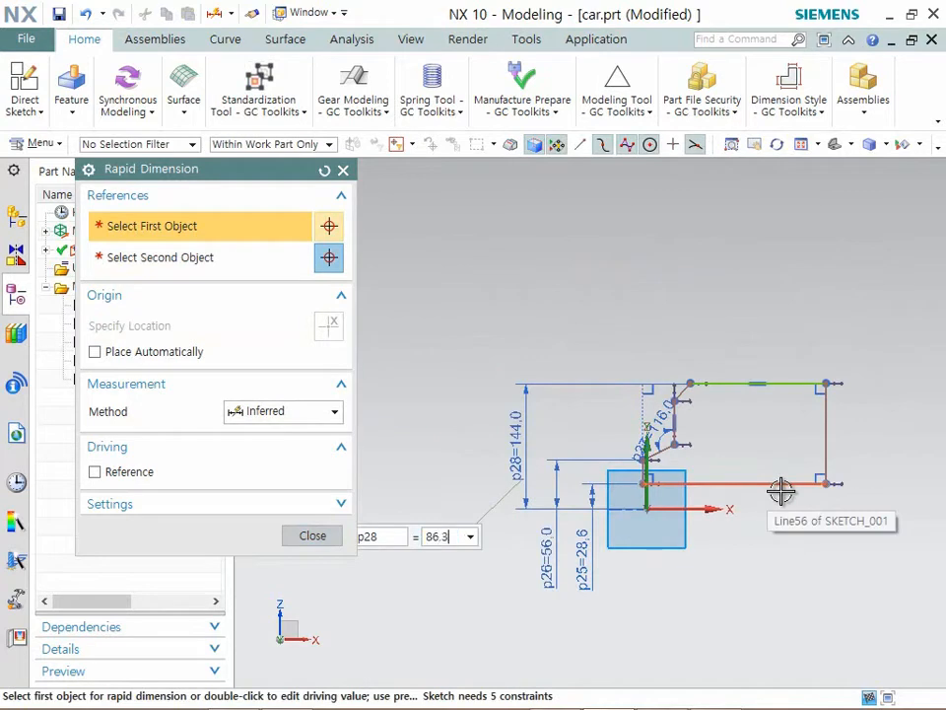
pyautogui.press('Return')
pyautogui.scroll(5, 737, 410)
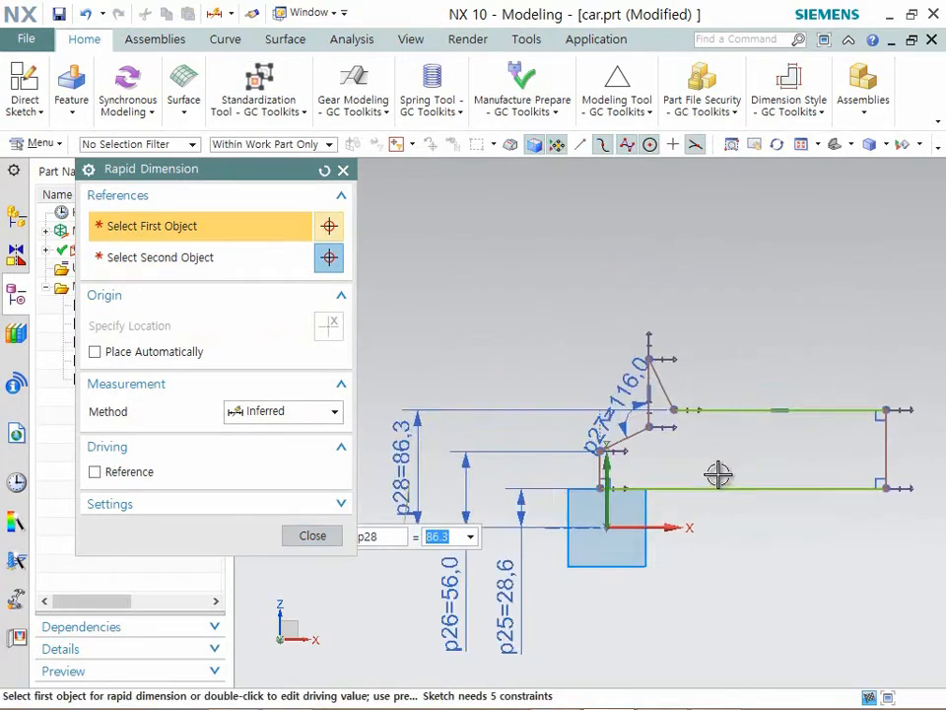
pyautogui.click(639, 393)
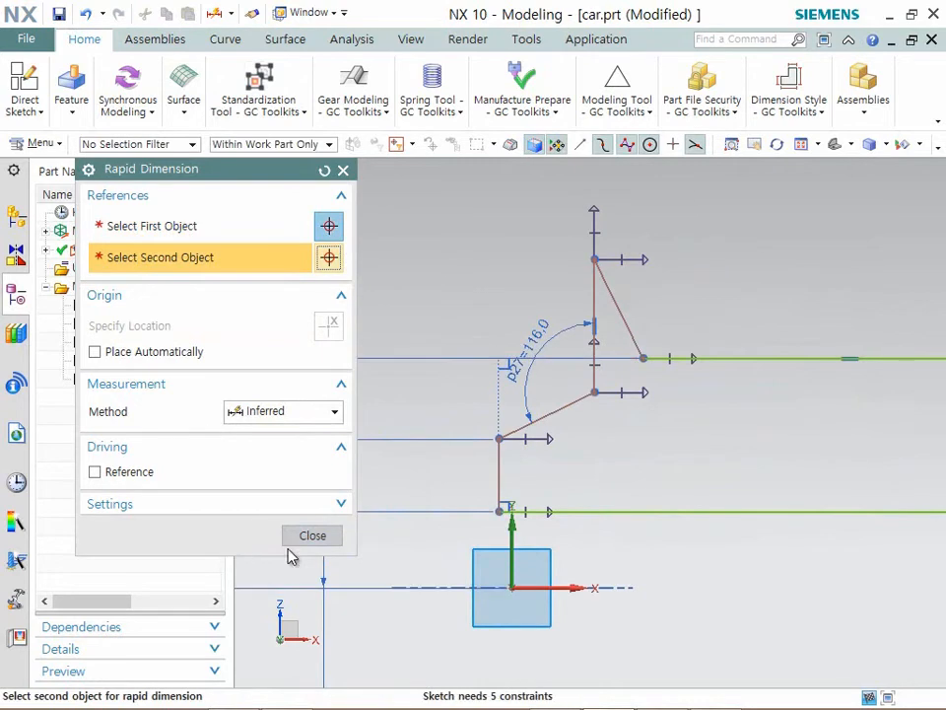
pyautogui.click(318, 535)
# - Move the inner vertical line's upper endpoint down below the top line and reposition the 116-degree angle dimension
pyautogui.scroll(3, 630, 296)
pyautogui.moveTo(549, 240)
pyautogui.mouseDown()
pyautogui.moveTo(557, 470)
pyautogui.moveTo(549, 490)
pyautogui.mouseUp()
pyautogui.scroll(-4, 574, 265)
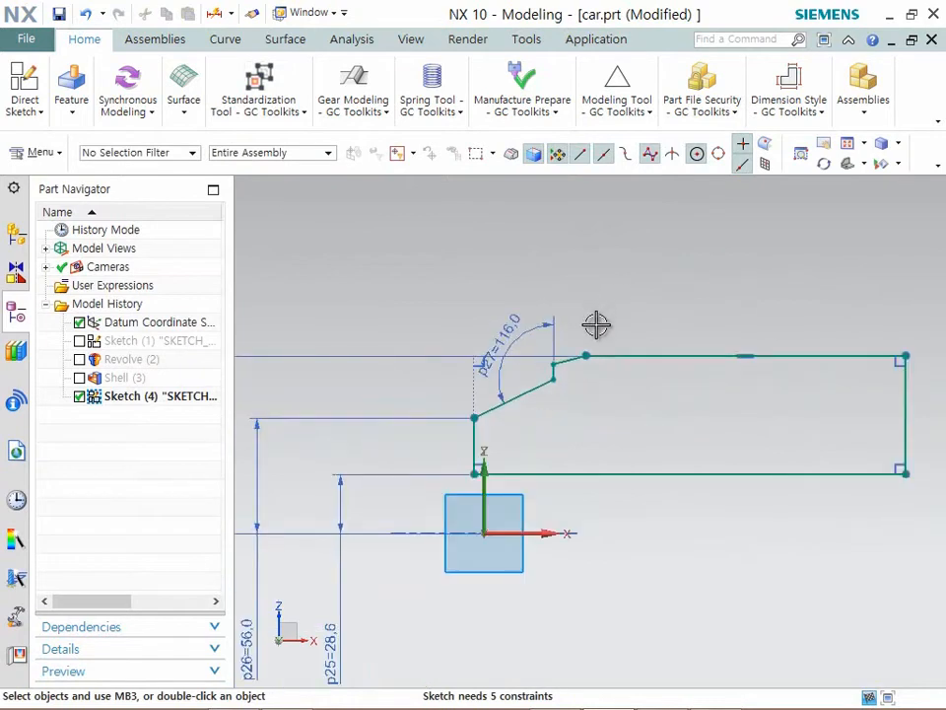
pyautogui.scroll(3, 532, 355)
pyautogui.moveTo(469, 322)
pyautogui.mouseDown()
pyautogui.moveTo(430, 412)
pyautogui.moveTo(461, 377)
pyautogui.mouseUp()
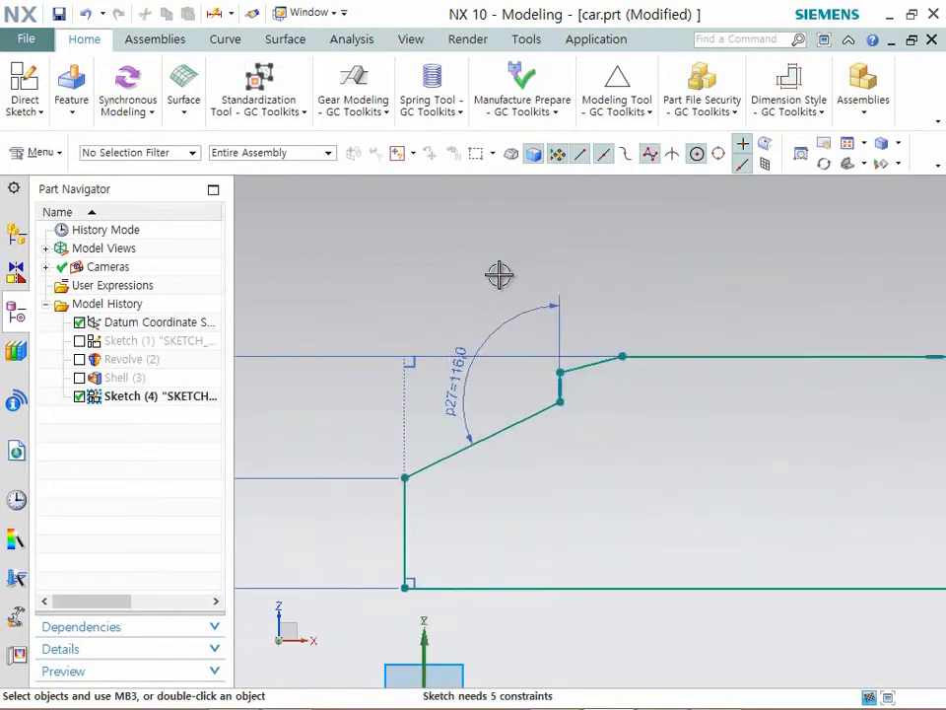
# - Dimension the horizontal distance between the profile's left edge and the inner vertical line and set it to 20 mm
pyautogui.click(26, 112)
pyautogui.click(391, 158)
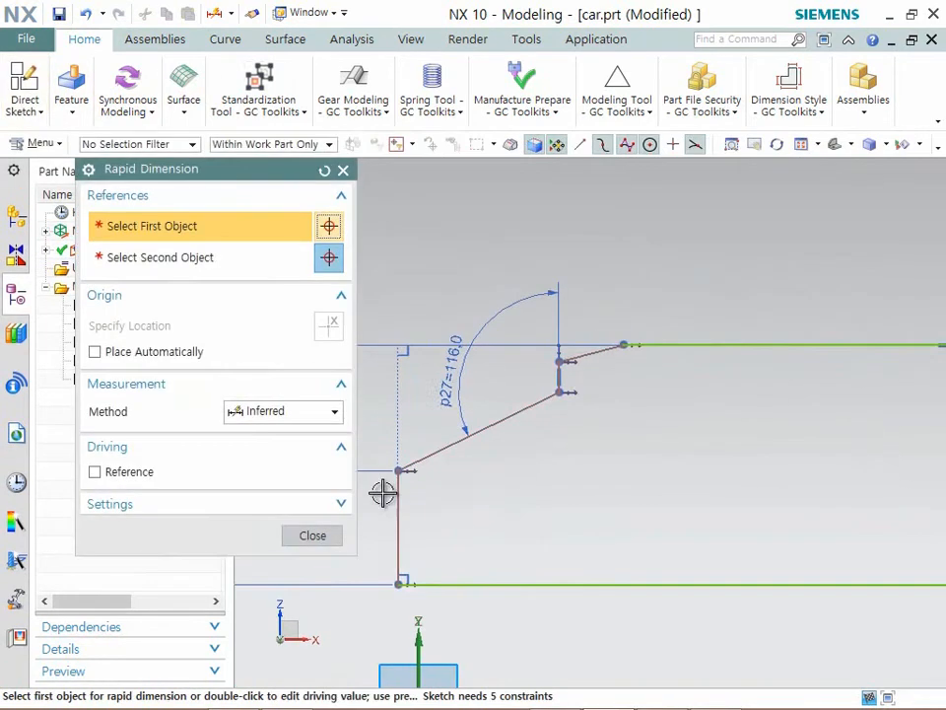
pyautogui.click(402, 497)
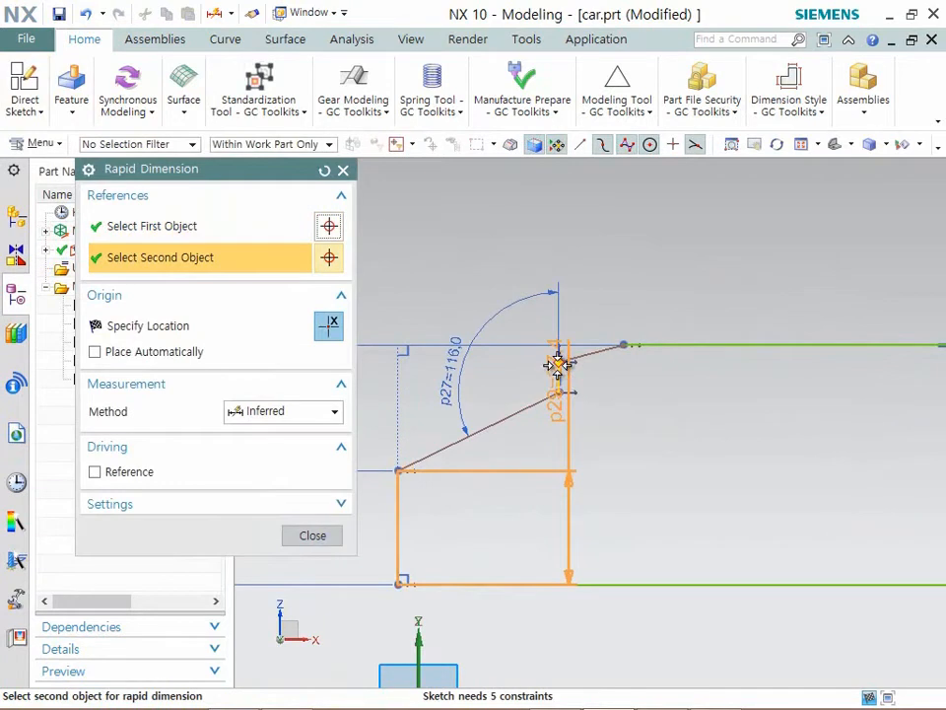
pyautogui.click(469, 237)
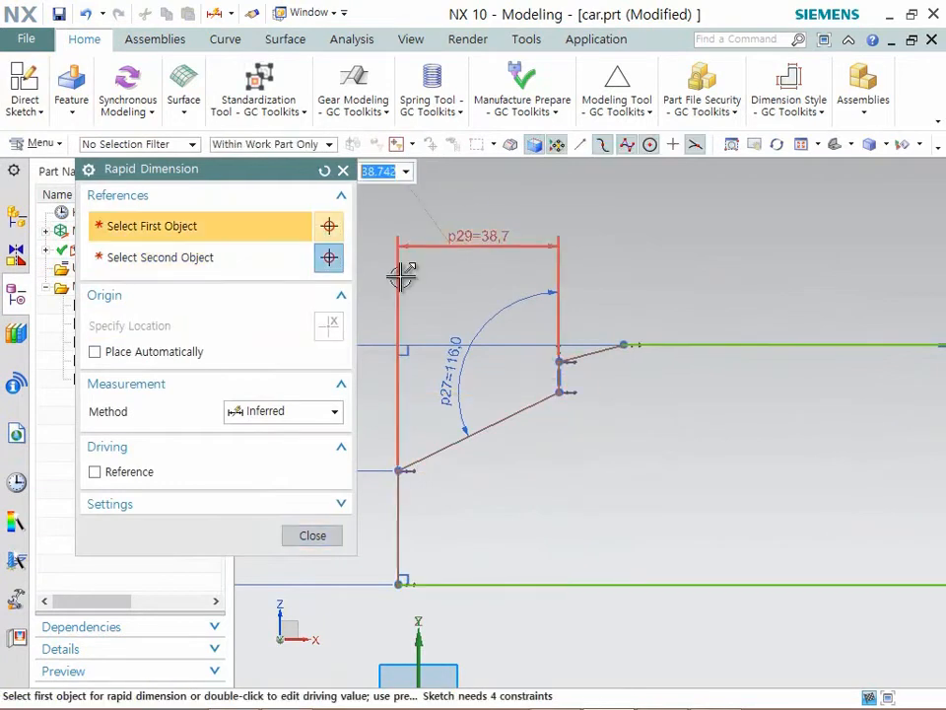
pyautogui.write('20')
pyautogui.press('Return')
pyautogui.scroll(2, 600, 336)
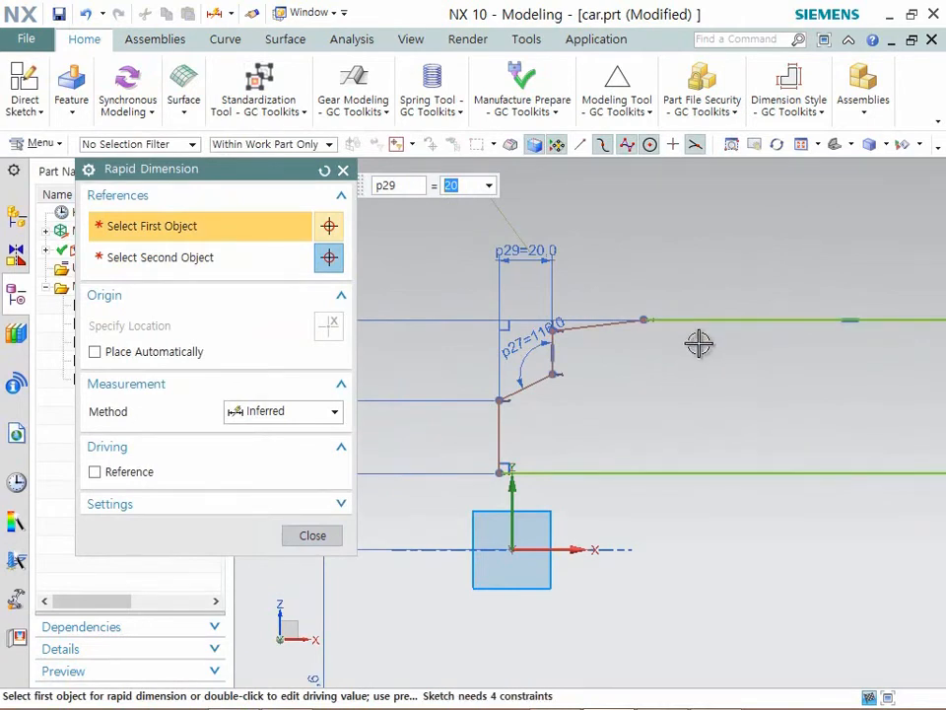
pyautogui.click(308, 534)
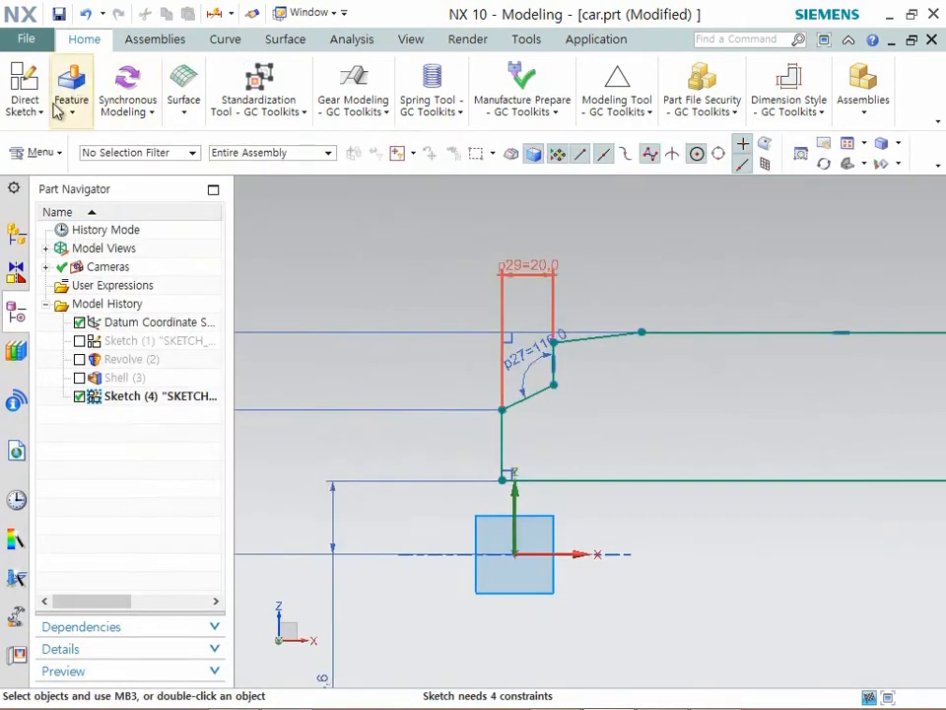
# - Apply a collinear constraint between the profile's left edge and the sketch's vertical axis
pyautogui.click(25, 99)
pyautogui.click(416, 185)
pyautogui.click(448, 170)
pyautogui.click(489, 288)
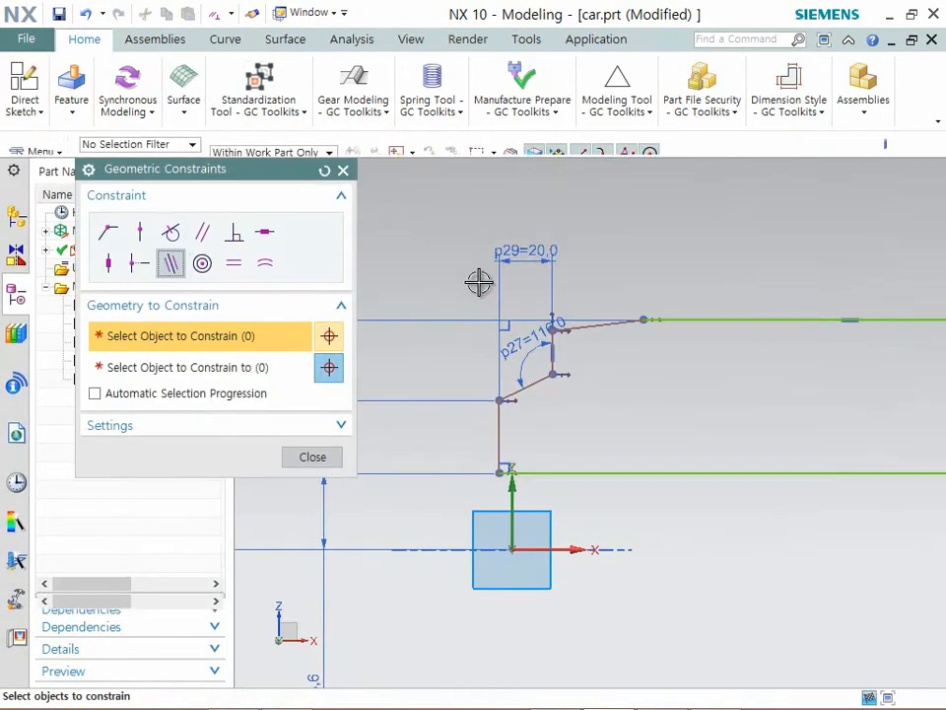
pyautogui.click(176, 271)
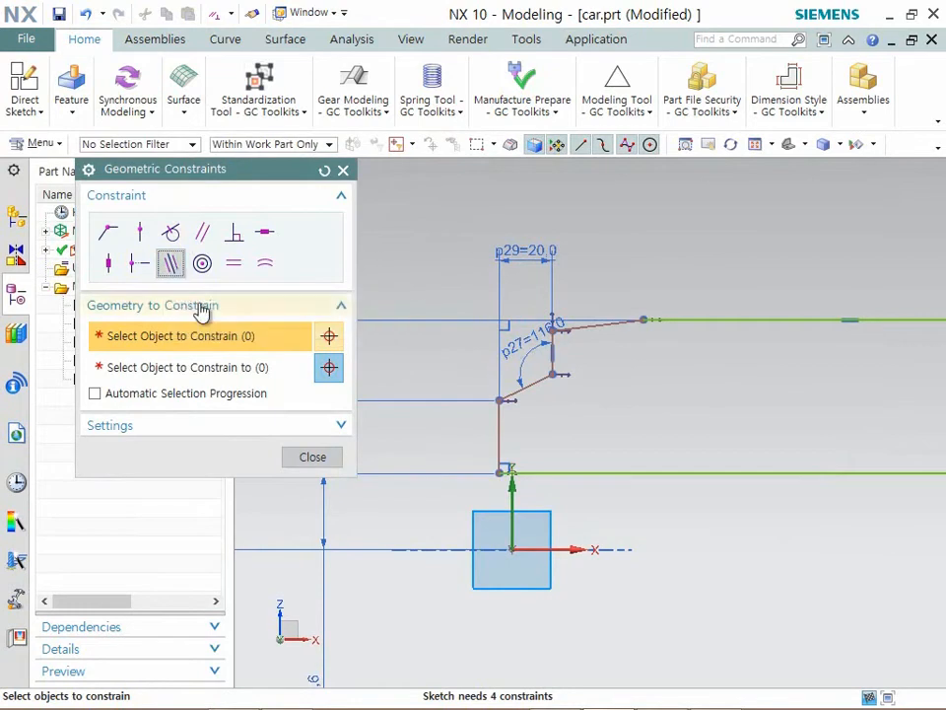
pyautogui.click(495, 428)
pyautogui.click(515, 483)
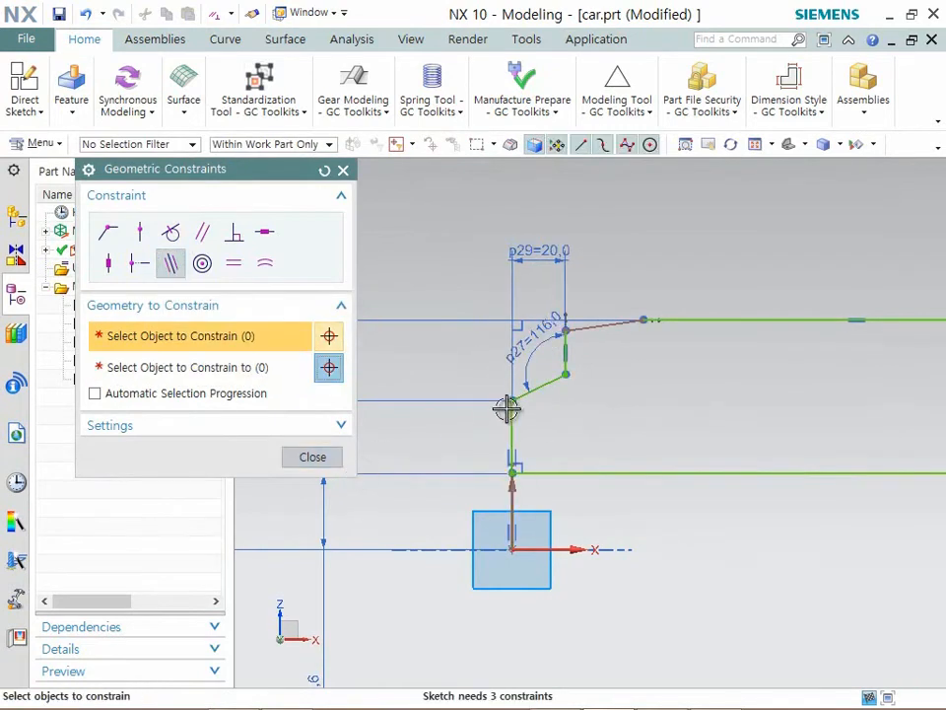
pyautogui.scroll(-2, 558, 342)
pyautogui.scroll(4, 623, 316)
pyautogui.click(312, 457)
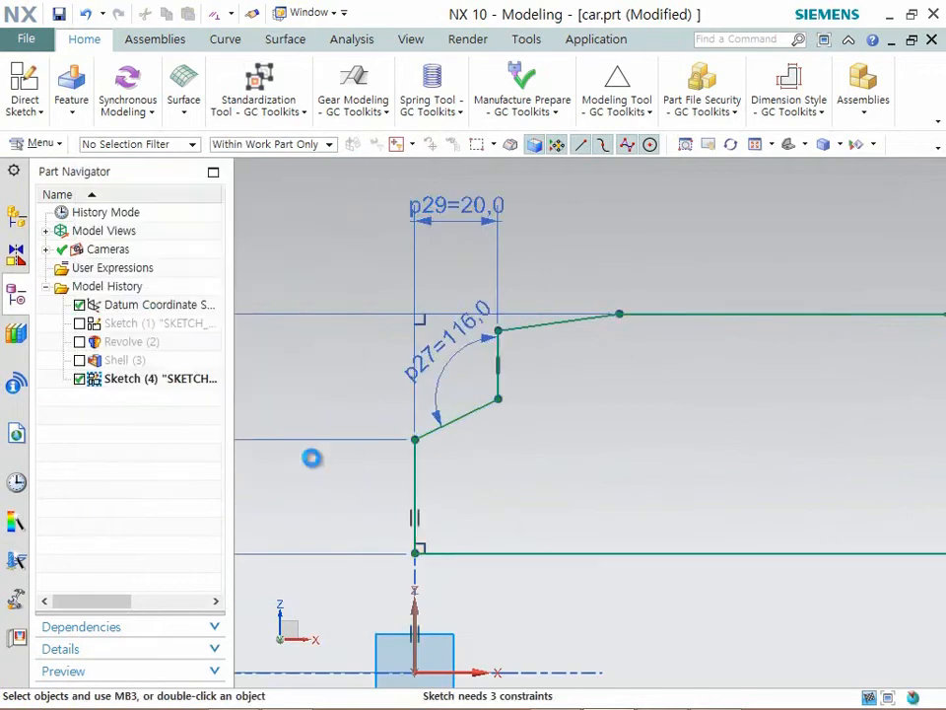
# - Set the horizontal distance between the left edge and the inner vertical line to 15 mm
pyautogui.scroll(-3, 467, 211)
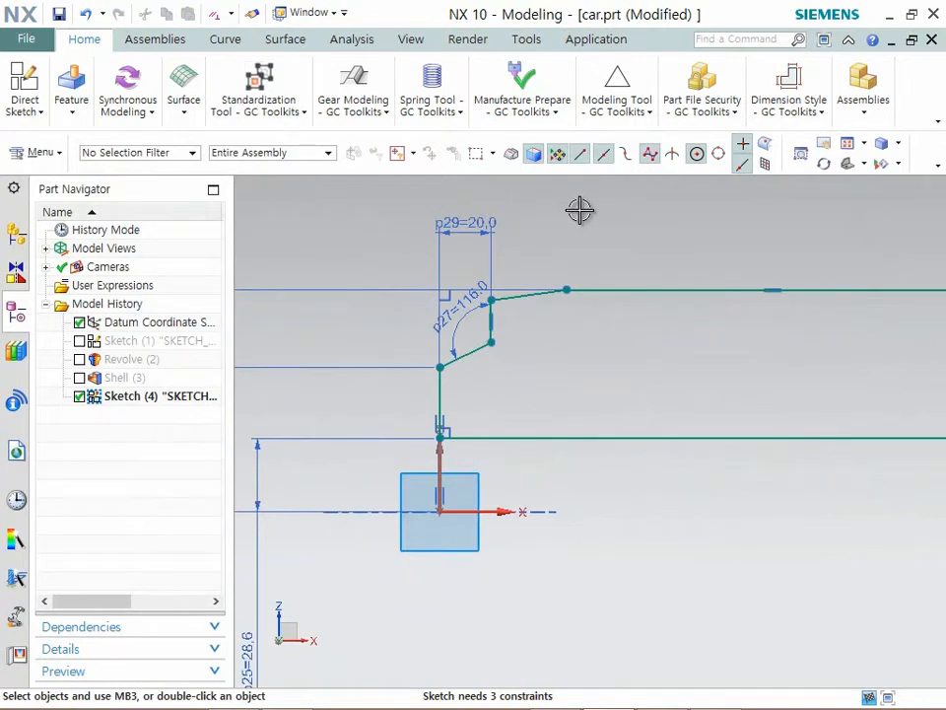
pyautogui.doubleClick(462, 246)
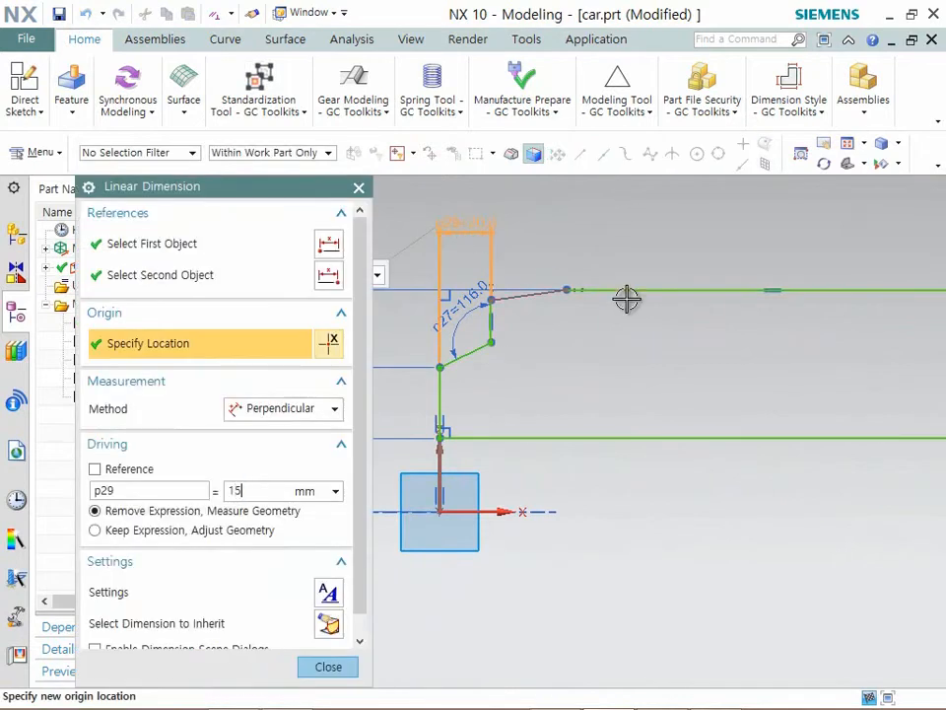
pyautogui.press('Return')
pyautogui.click(329, 667)
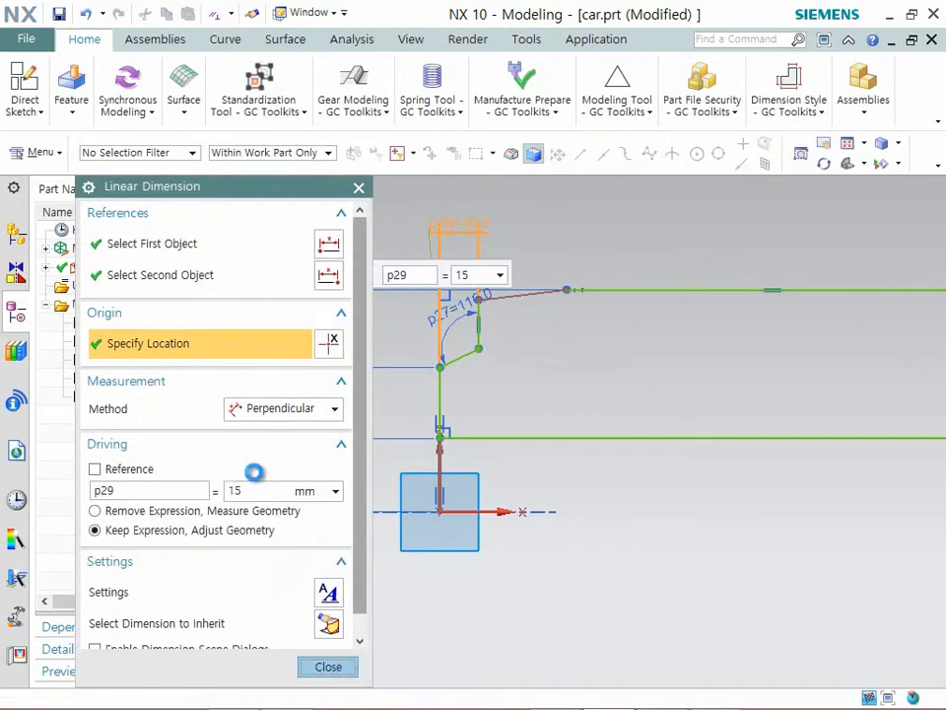
# - Dimension the horizontal distance from the left edge's upper endpoint to the top line's left endpoint and set it to 20 mm
pyautogui.click(41, 116)
pyautogui.click(390, 180)
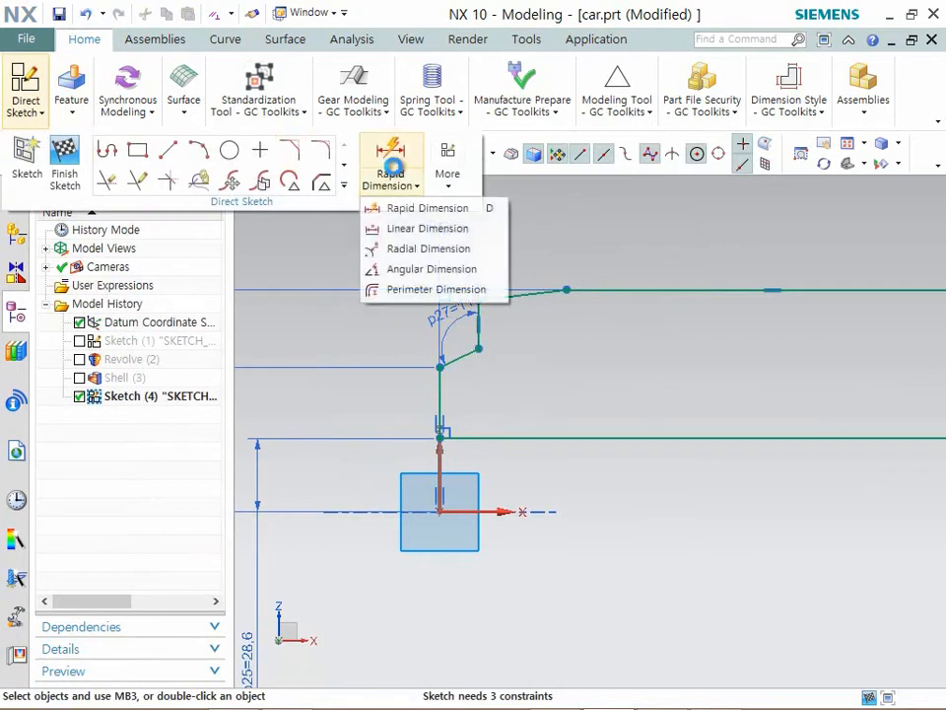
pyautogui.click(371, 207)
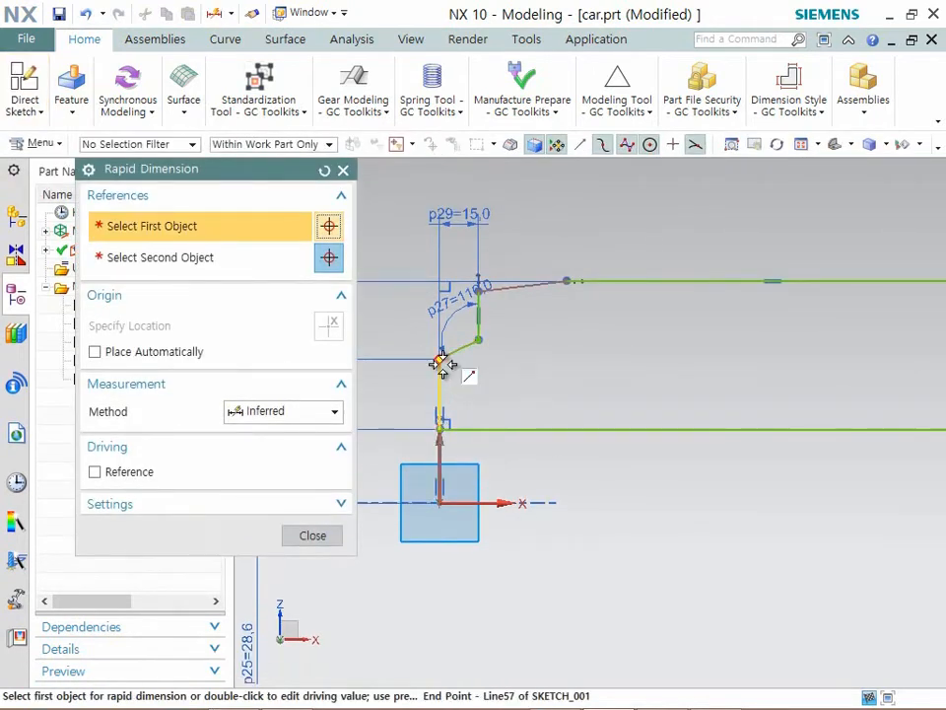
pyautogui.click(443, 364)
pyautogui.click(561, 282)
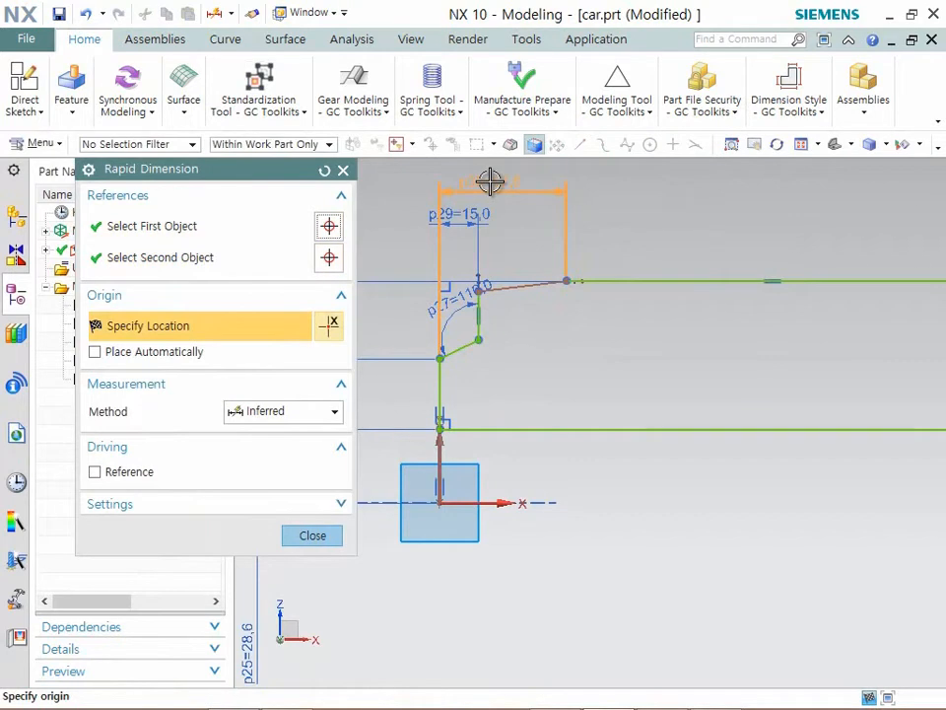
pyautogui.click(489, 182)
pyautogui.write('20')
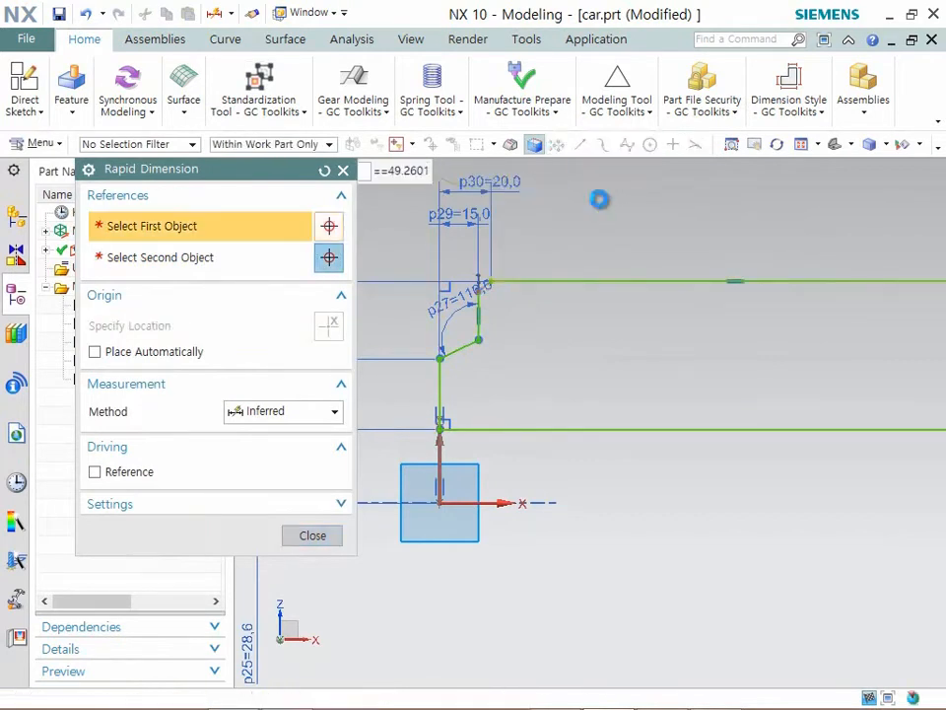
pyautogui.press('Return')
pyautogui.scroll(7, 477, 289)
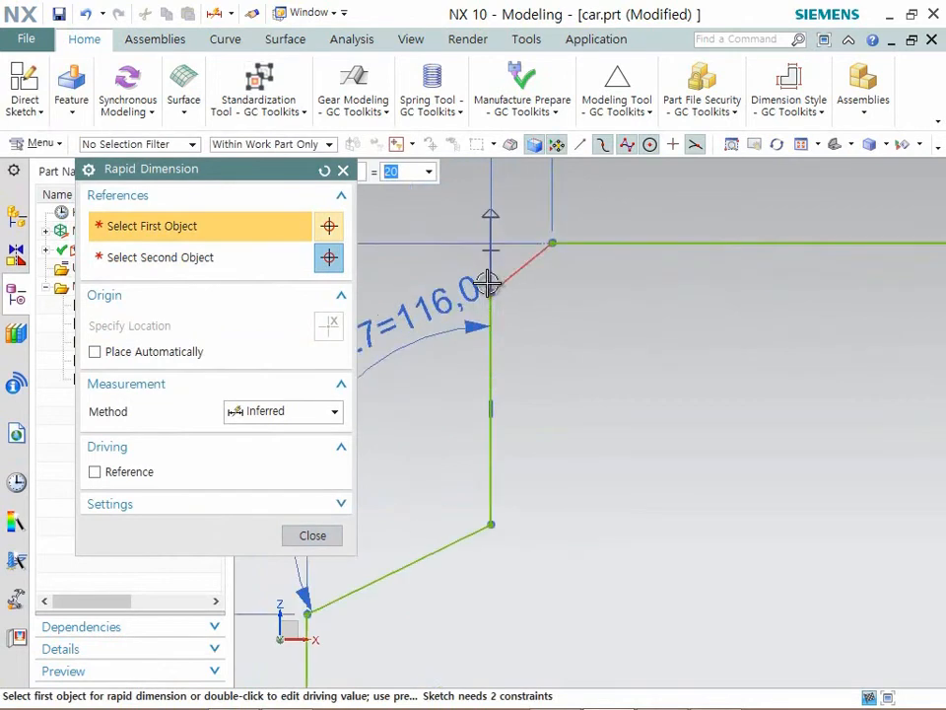
pyautogui.middleClick(555, 302)
pyautogui.middleClick(577, 302)
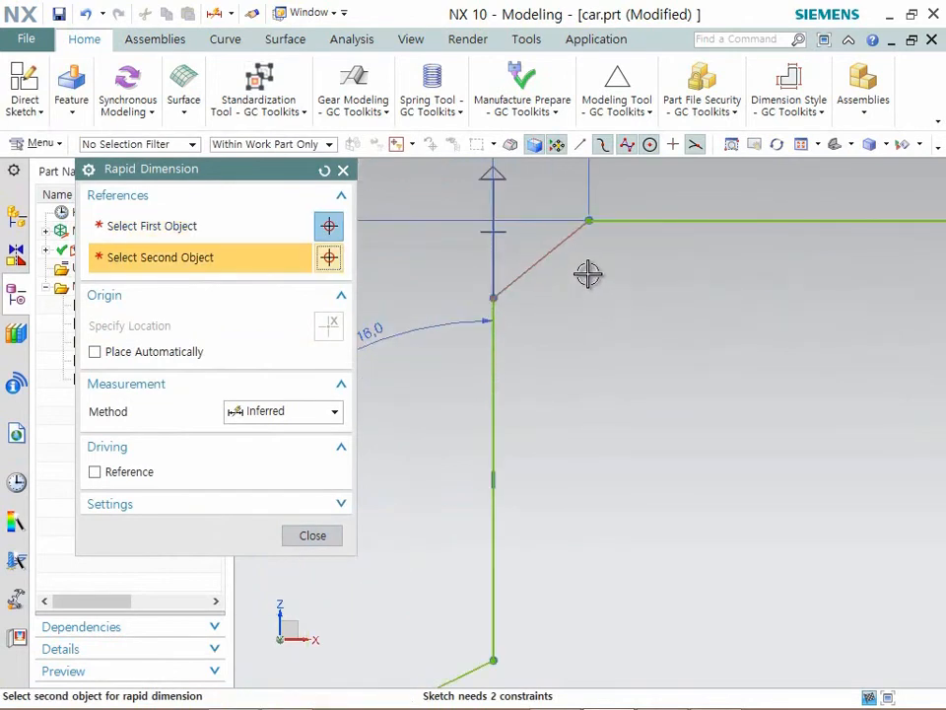
pyautogui.scroll(-4, 598, 247)
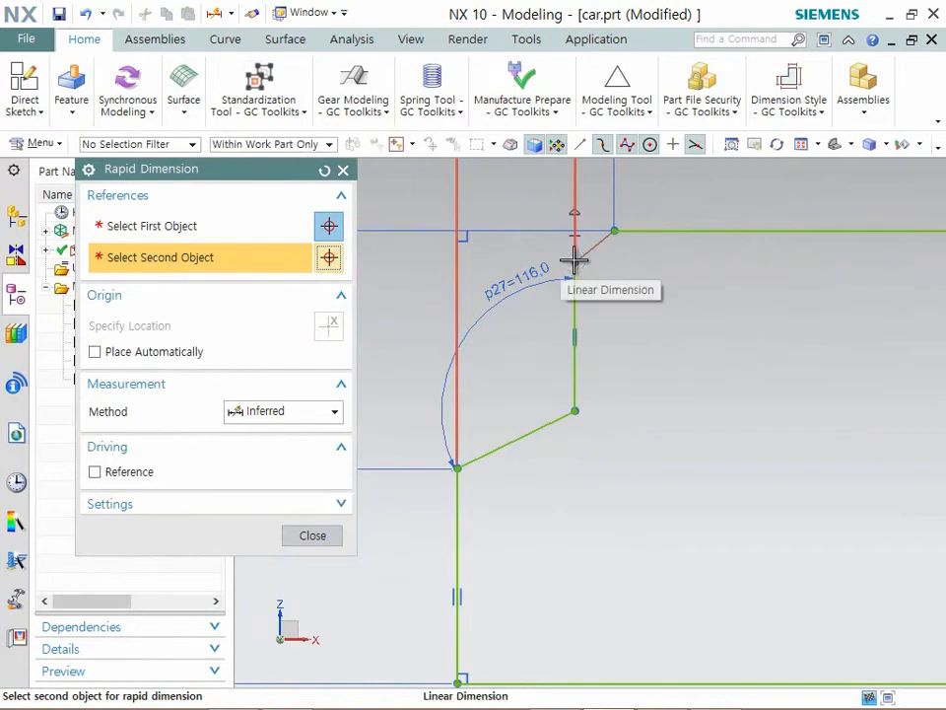
pyautogui.click(313, 537)
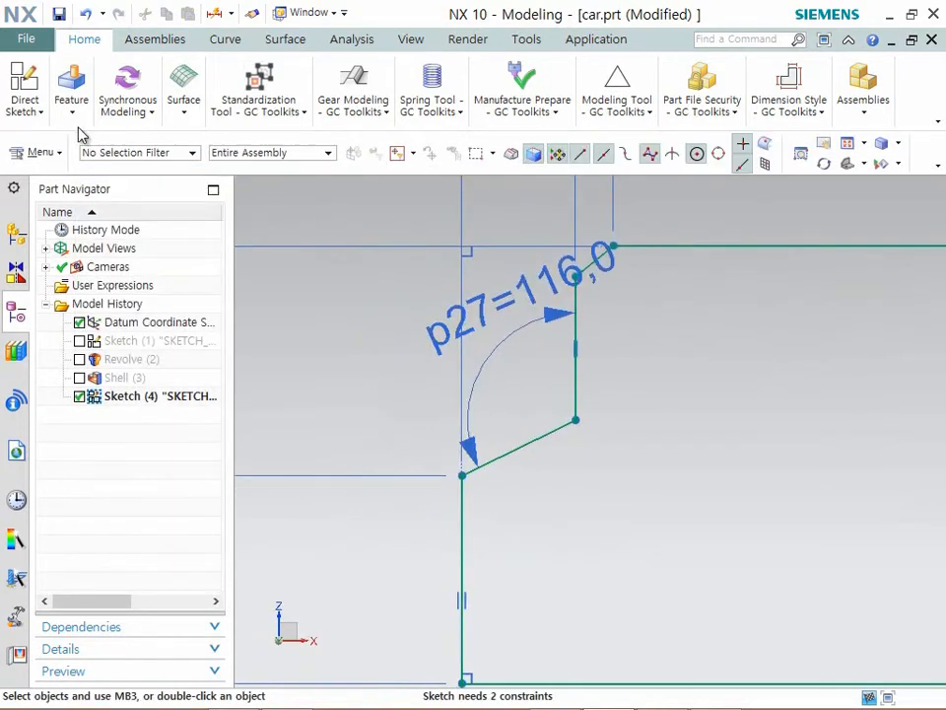
# - Dimension the height of the inner vertical line's upper endpoint above the horizontal axis
pyautogui.click(27, 93)
pyautogui.click(408, 154)
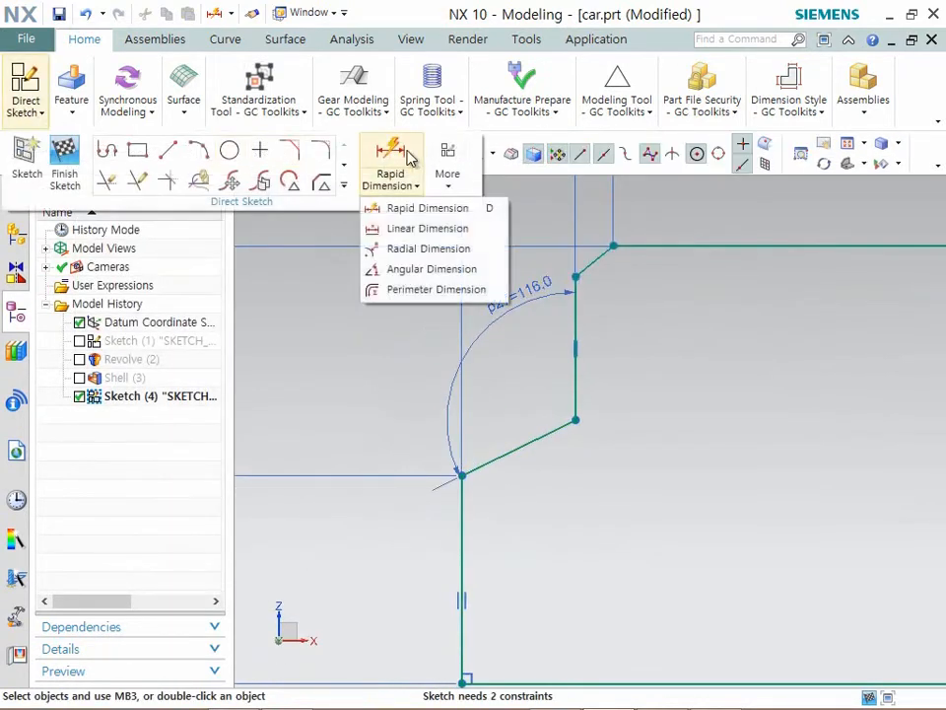
pyautogui.click(390, 205)
pyautogui.click(577, 266)
pyautogui.scroll(-4, 631, 296)
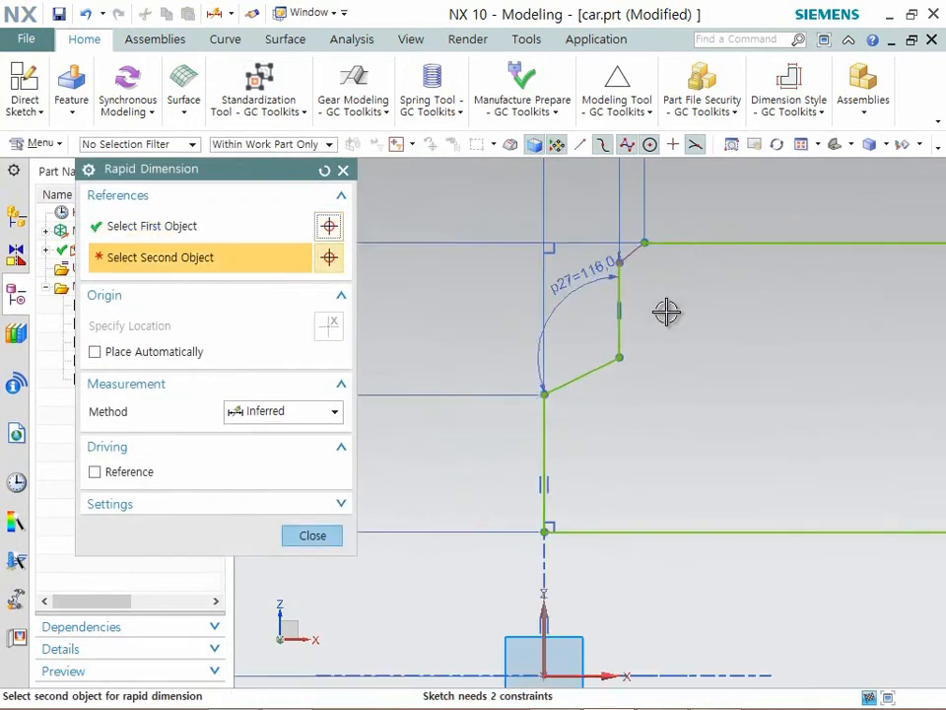
pyautogui.click(627, 484)
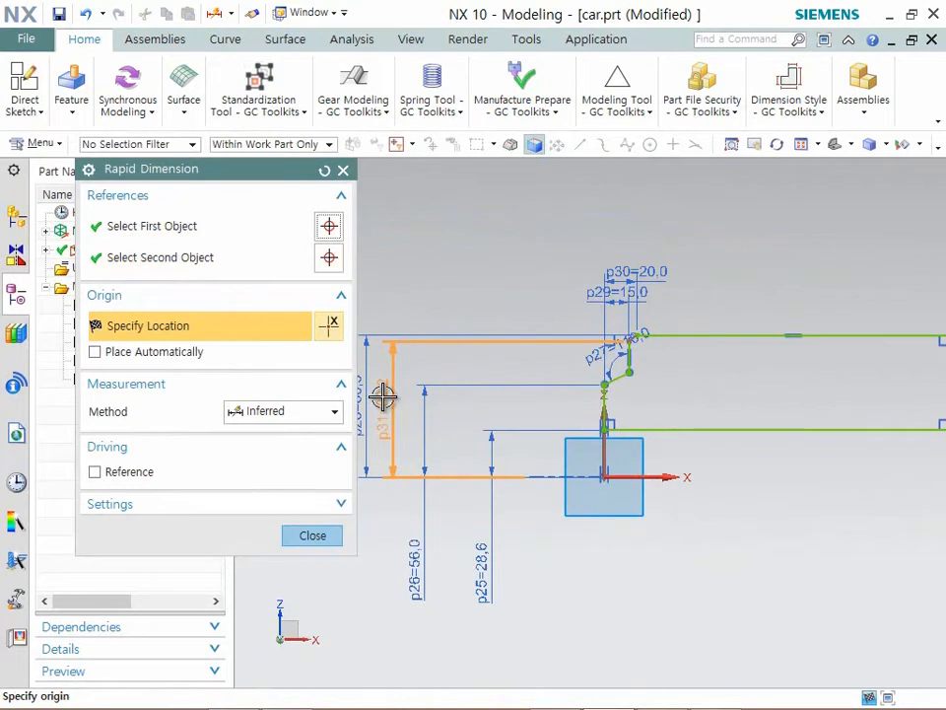
pyautogui.click(383, 396)
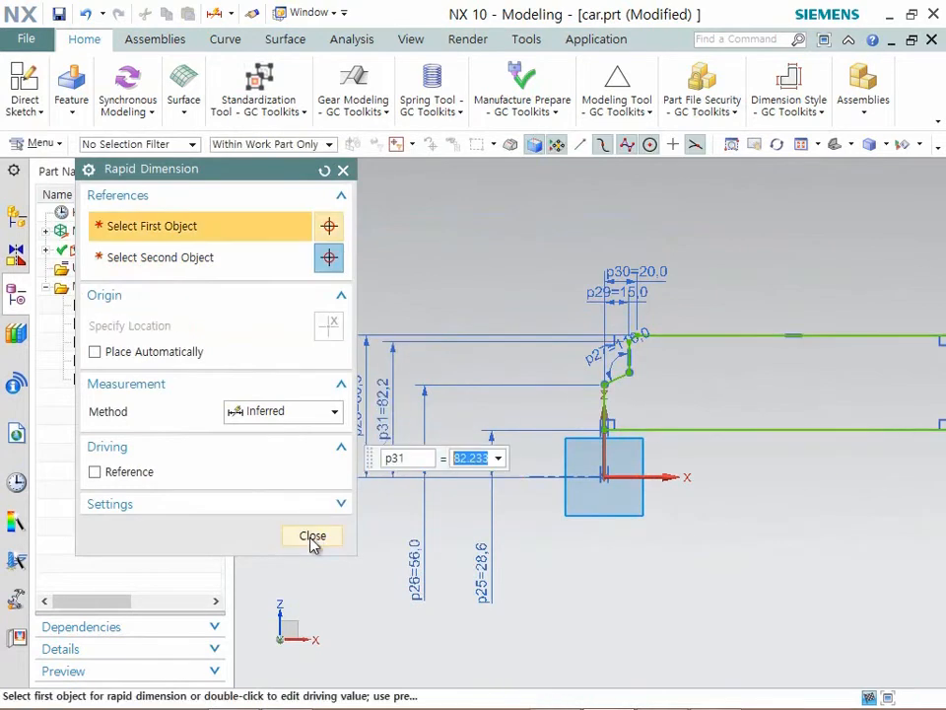
pyautogui.click(313, 537)
# - Set the height of the inner vertical line's upper endpoint to 65 mm
pyautogui.doubleClick(381, 396)
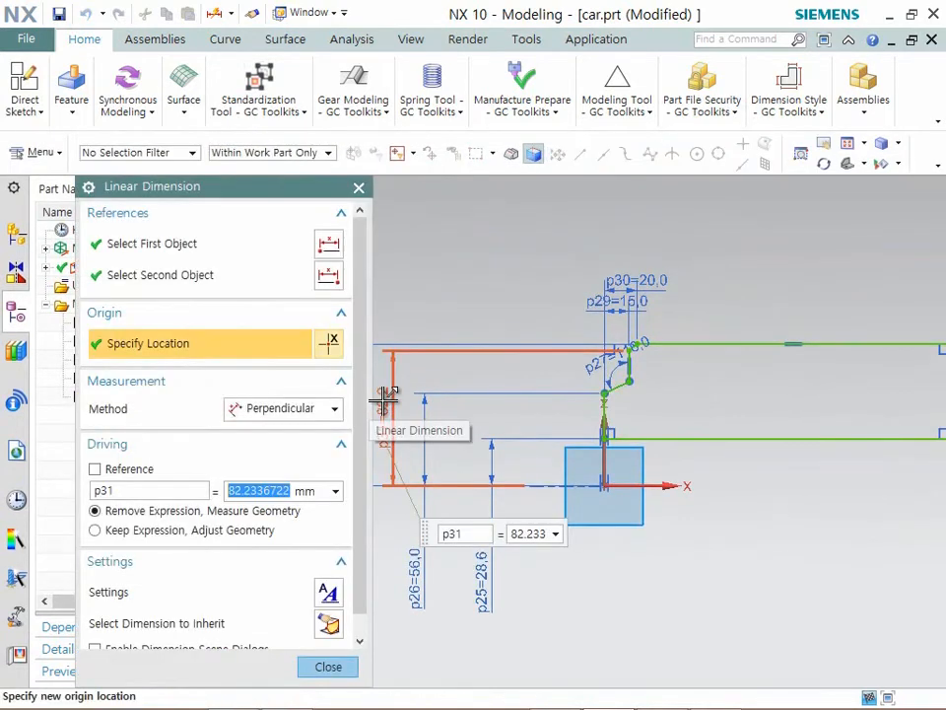
pyautogui.write('65')
pyautogui.press('Return')
pyautogui.scroll(-5, 607, 412)
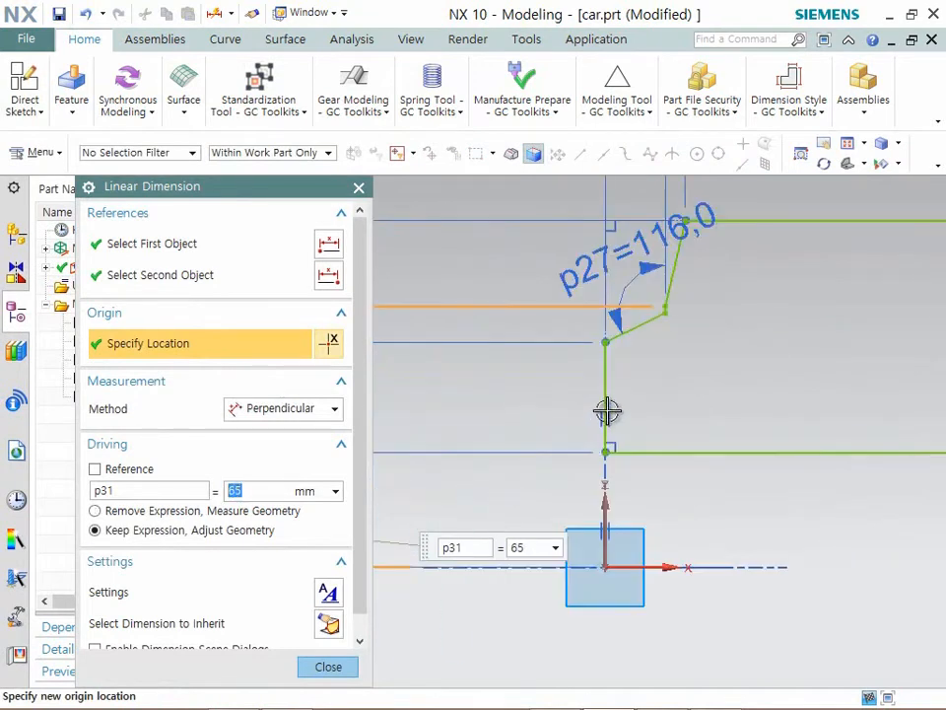
pyautogui.scroll(5, 830, 327)
pyautogui.middleClick(587, 399)
pyautogui.scroll(-2, 575, 367)
# - Set the height of the inner vertical line's upper endpoint to 75 mm
pyautogui.doubleClick(560, 368)
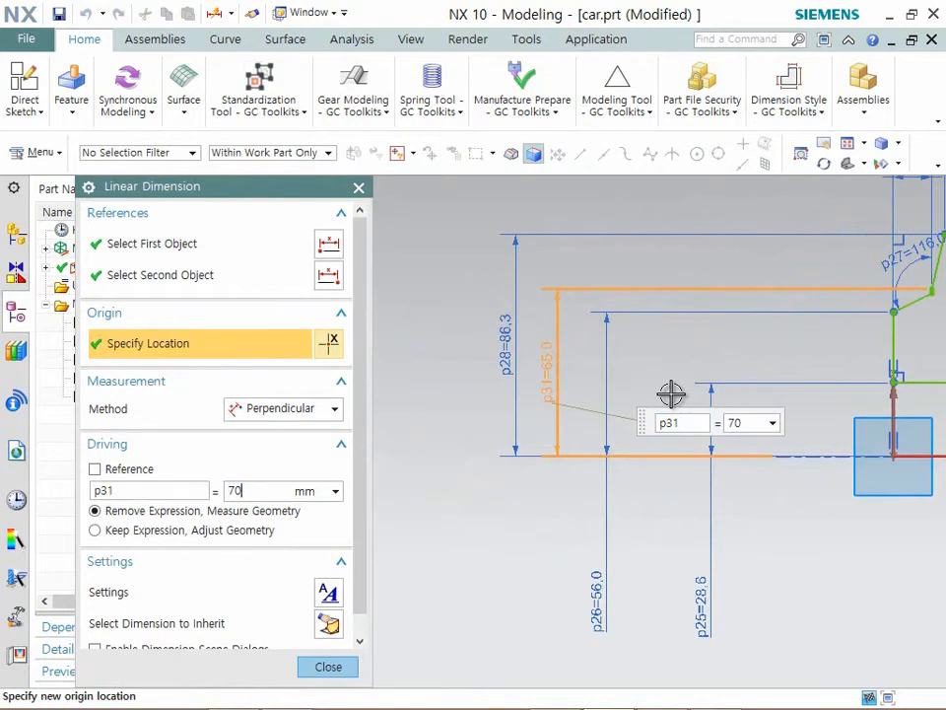
pyautogui.write('75')
pyautogui.press('Return')
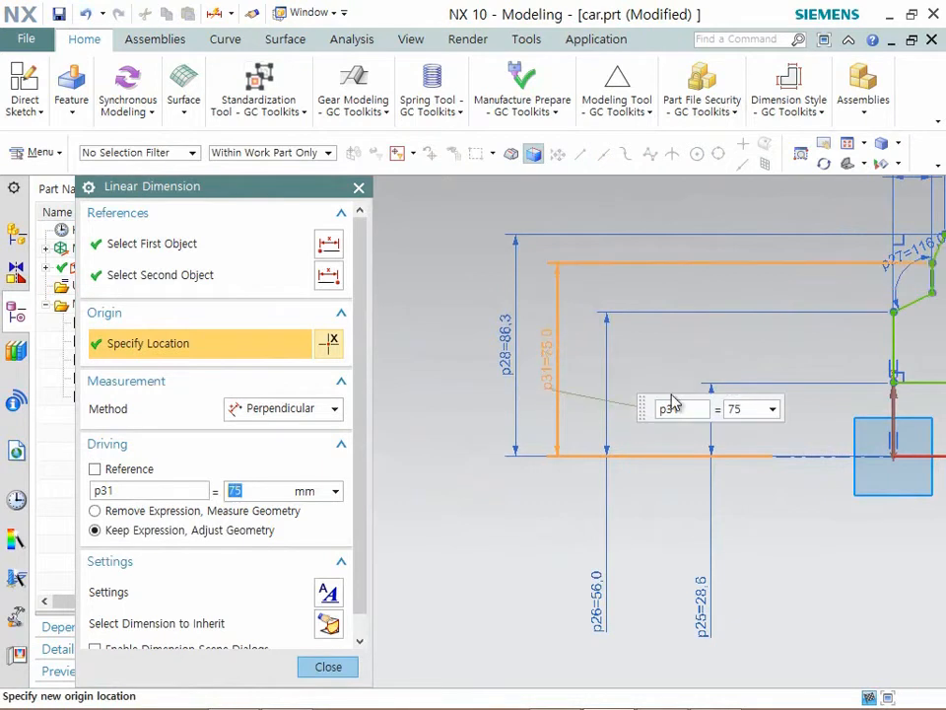
pyautogui.scroll(-6, 743, 359)
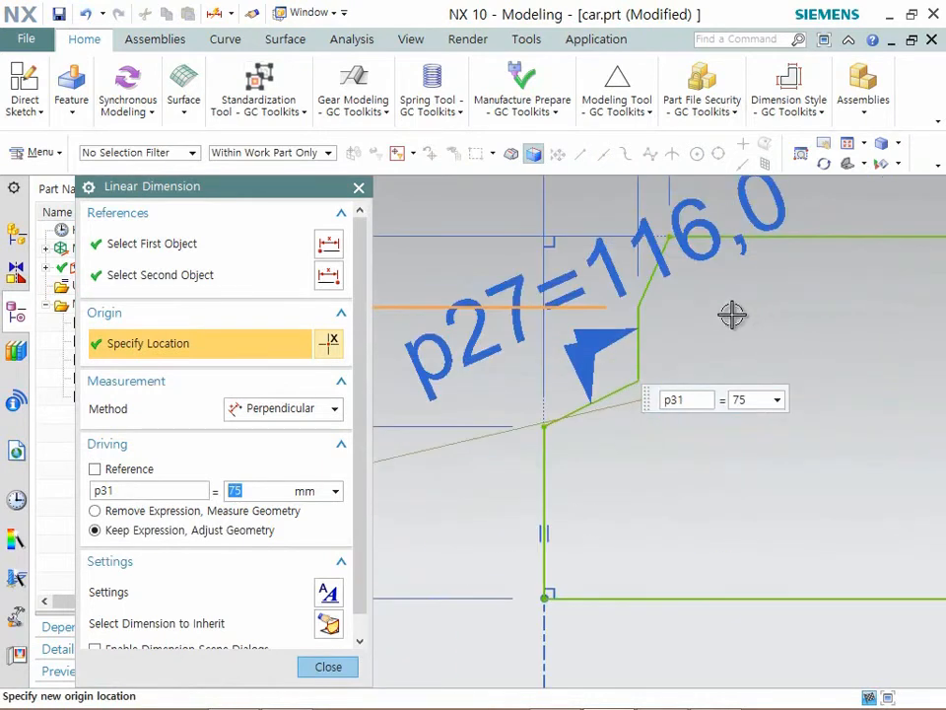
pyautogui.click(328, 666)
# - Rearrange the 28.6, 56, 75 and 86.3 mm height dimensions side by side, evenly spaced close to the profile's left edge
pyautogui.scroll(4, 528, 339)
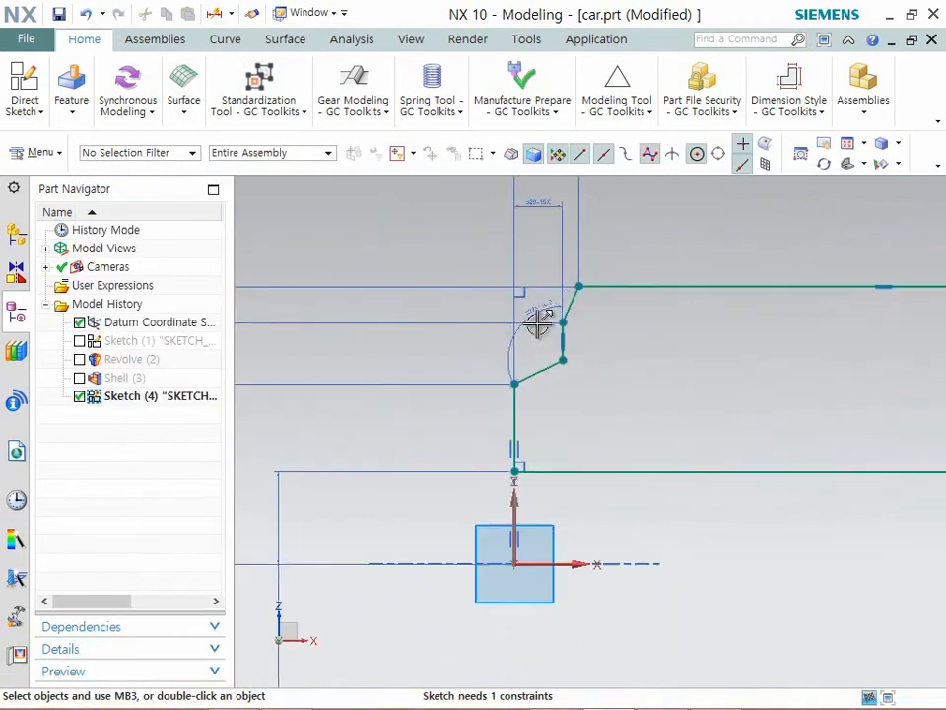
pyautogui.scroll(-3, 539, 349)
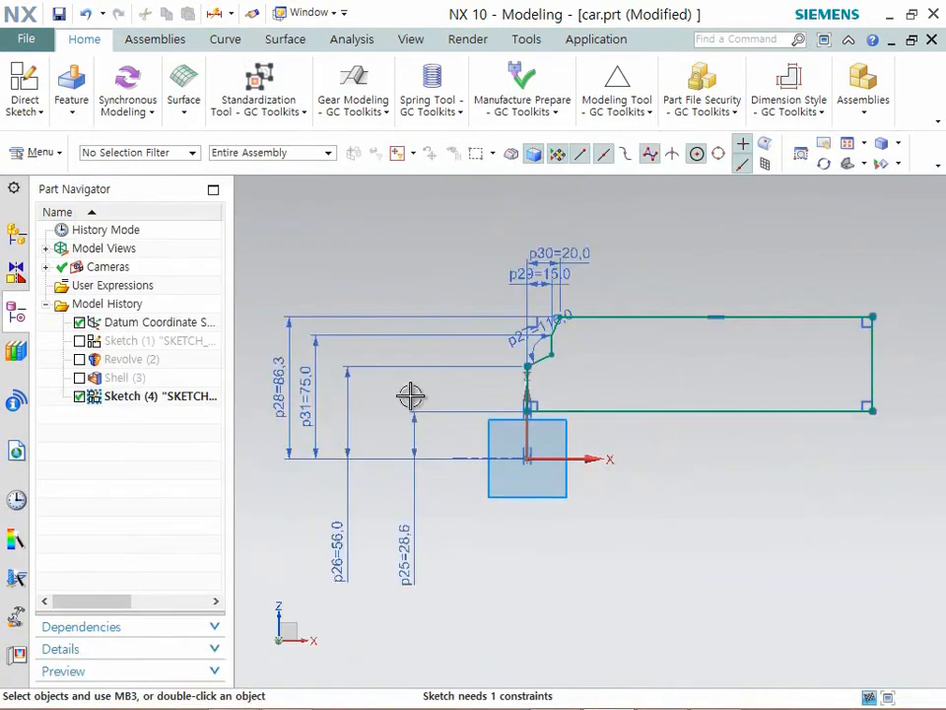
pyautogui.moveTo(410, 558); pyautogui.dragTo(489, 435)
pyautogui.scroll(5, 488, 435)
pyautogui.moveTo(463, 222); pyautogui.dragTo(415, 379)
pyautogui.scroll(1, 456, 382)
pyautogui.scroll(-3, 409, 523)
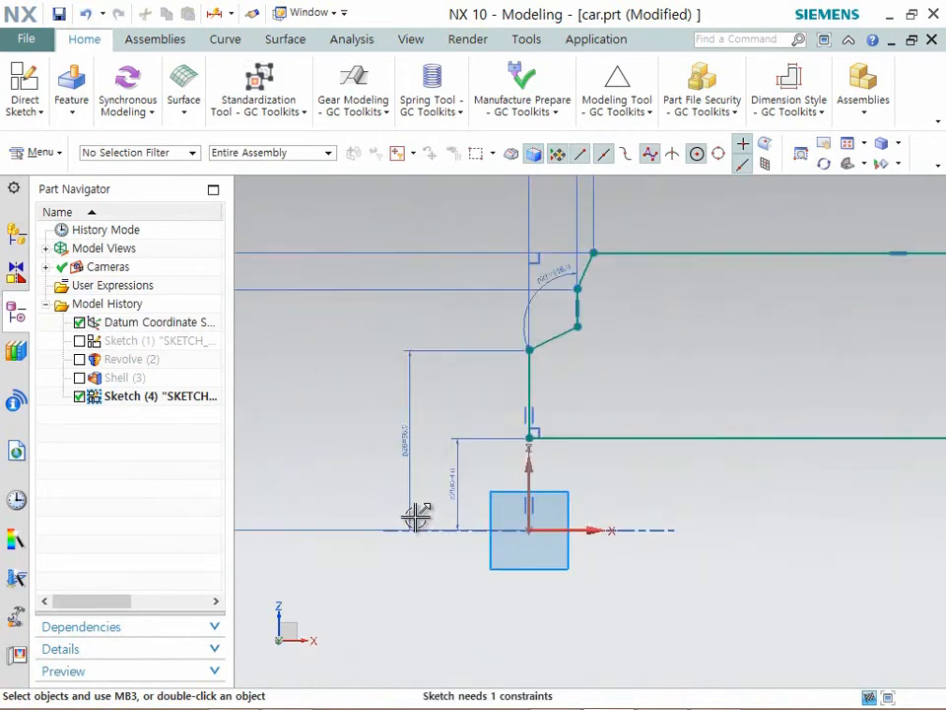
pyautogui.moveTo(414, 290); pyautogui.dragTo(351, 403)
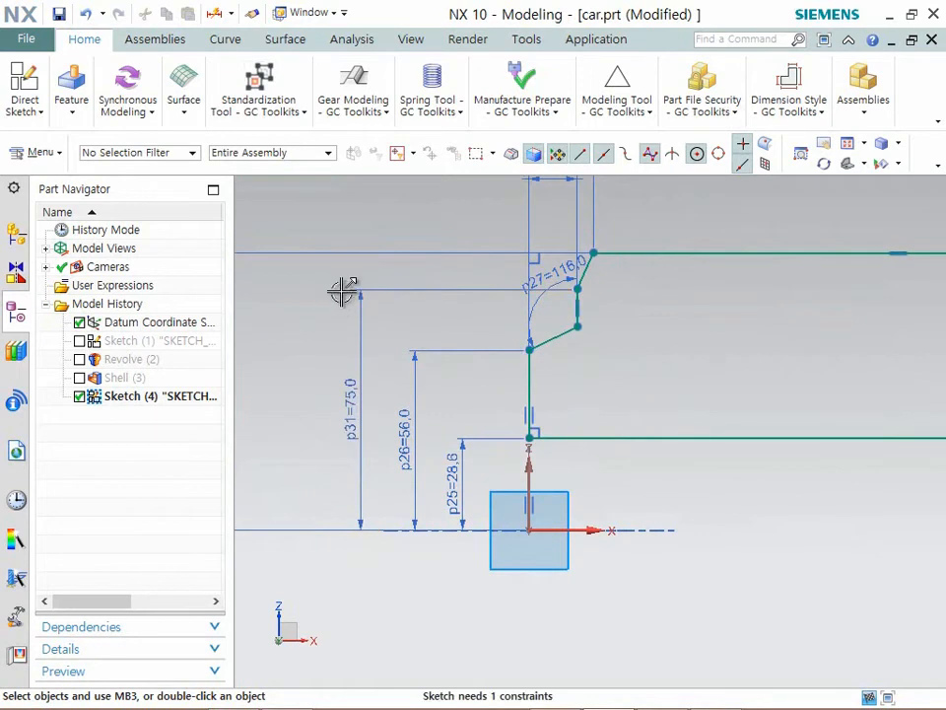
pyautogui.click(338, 253)
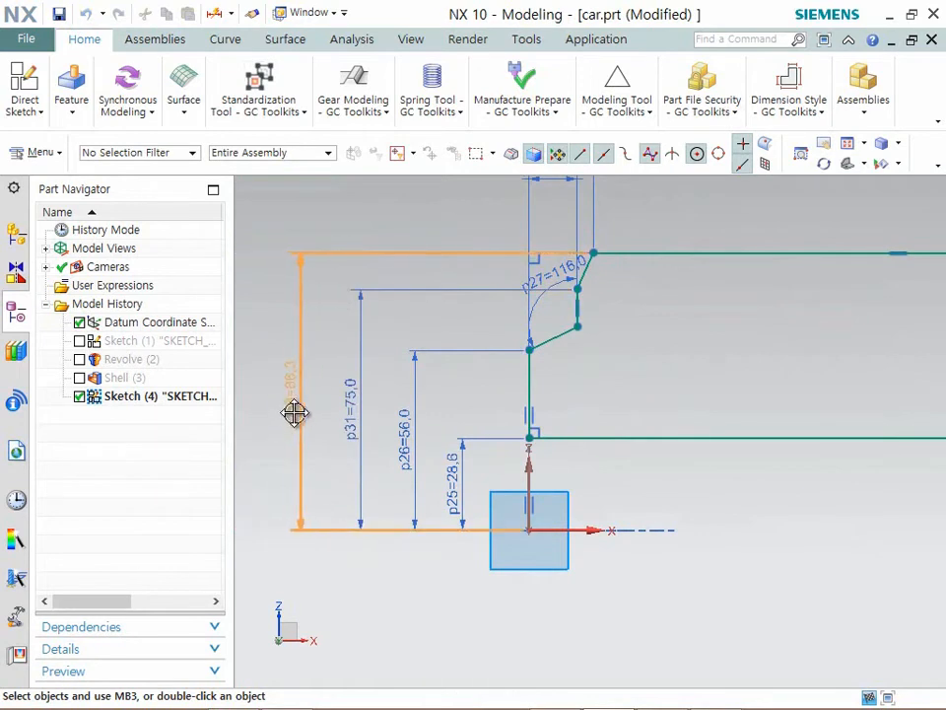
pyautogui.click(302, 410)
# - Stack the 15 and 20 mm width dimensions above the profile and move the 116° angle dimension closer to its corner
pyautogui.moveTo(559, 178); pyautogui.dragTo(548, 211)
pyautogui.moveTo(480, 212); pyautogui.dragTo(482, 212)
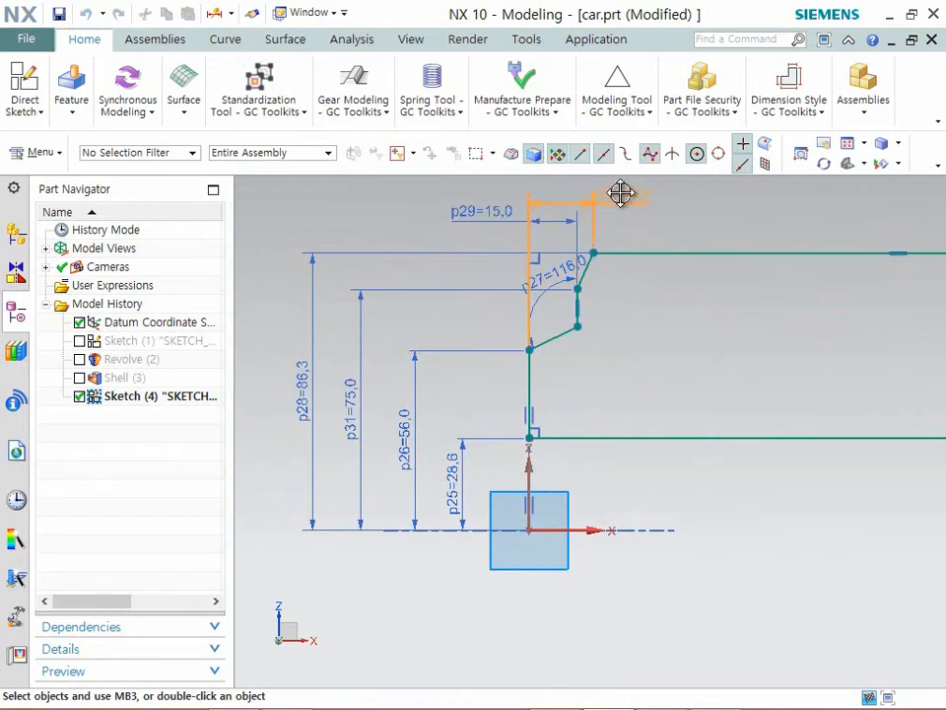
pyautogui.scroll(4, 570, 264)
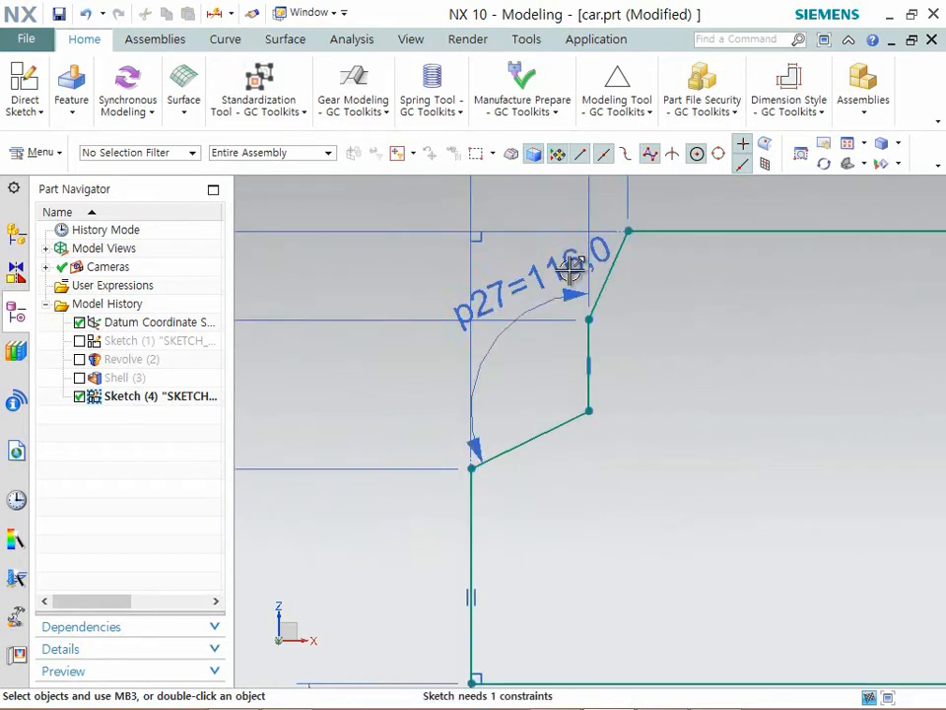
pyautogui.moveTo(566, 287)
pyautogui.mouseDown()
pyautogui.moveTo(545, 268)
pyautogui.moveTo(518, 352)
pyautogui.moveTo(505, 361)
pyautogui.moveTo(516, 378)
pyautogui.mouseUp()
pyautogui.scroll(-2, 476, 402)
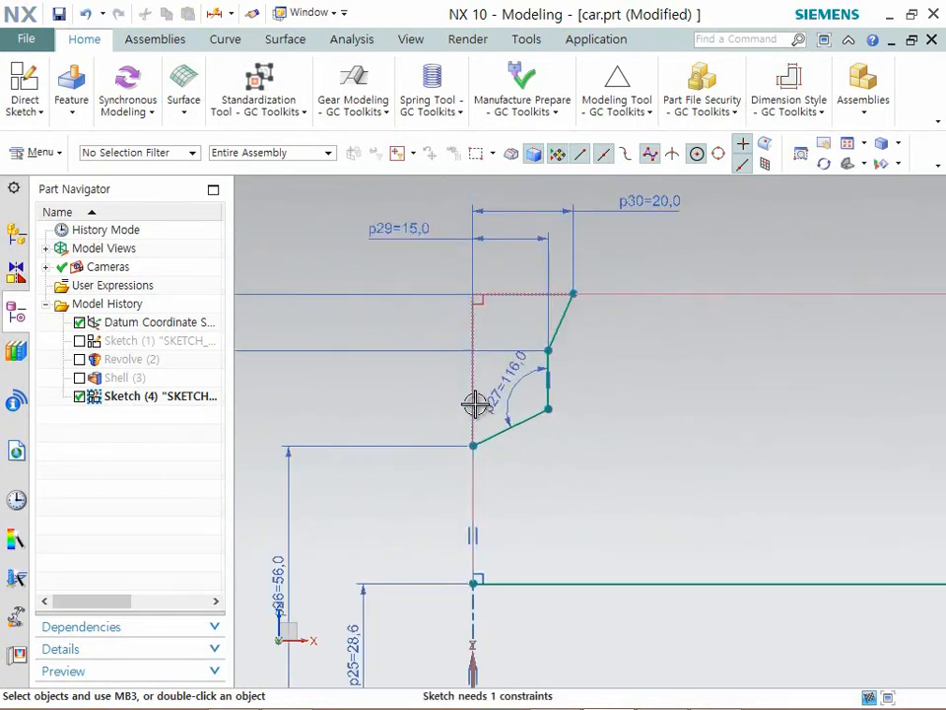
# - Dimension the horizontal distance from the slanted line's upper endpoint to the far vertical line and set it to 117.5 mm
pyautogui.scroll(-1, 729, 388)
pyautogui.scroll(2, 458, 353)
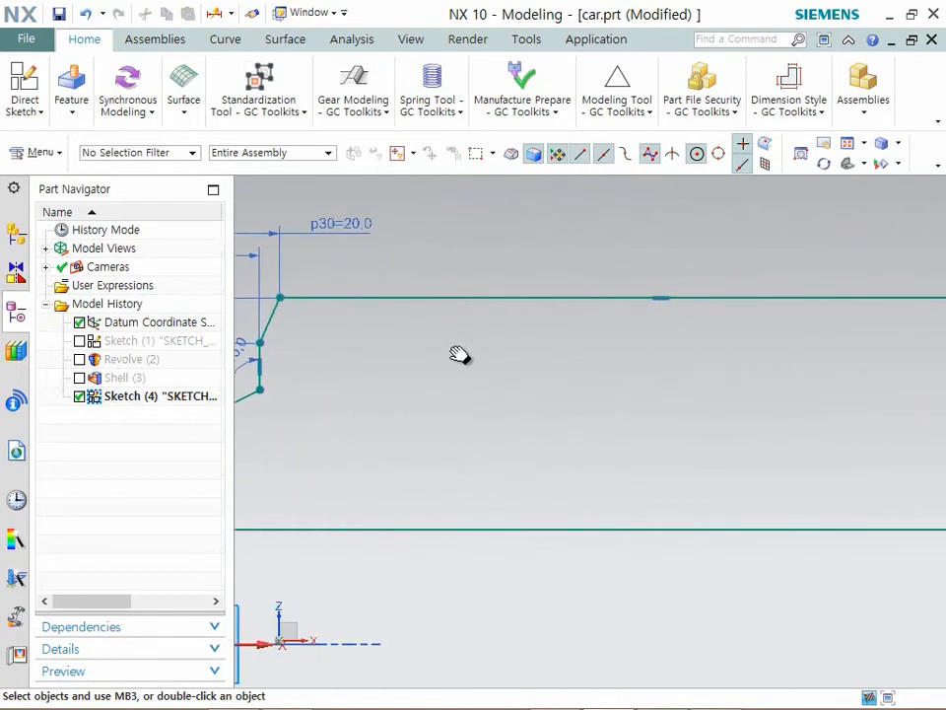
pyautogui.scroll(1, 648, 391)
pyautogui.scroll(-3, 648, 391)
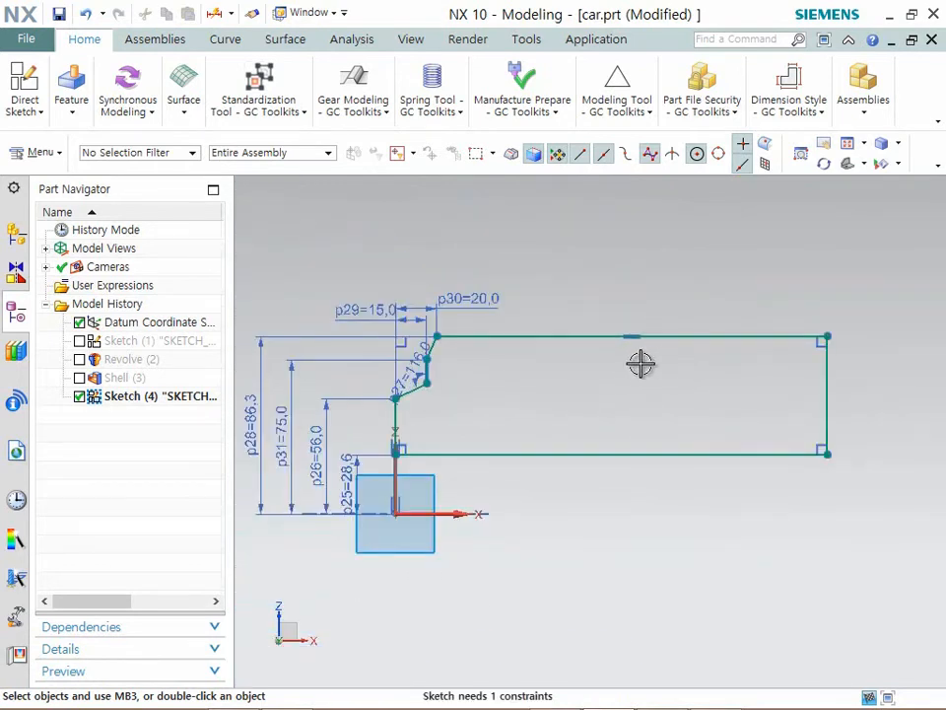
pyautogui.click(71, 110)
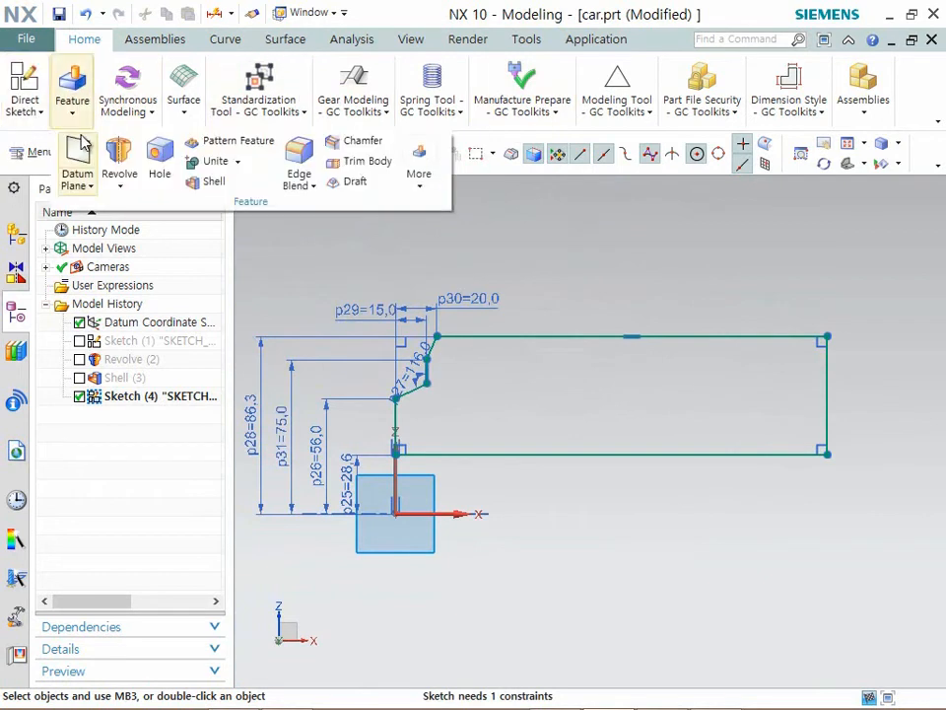
pyautogui.click(24, 114)
pyautogui.click(388, 165)
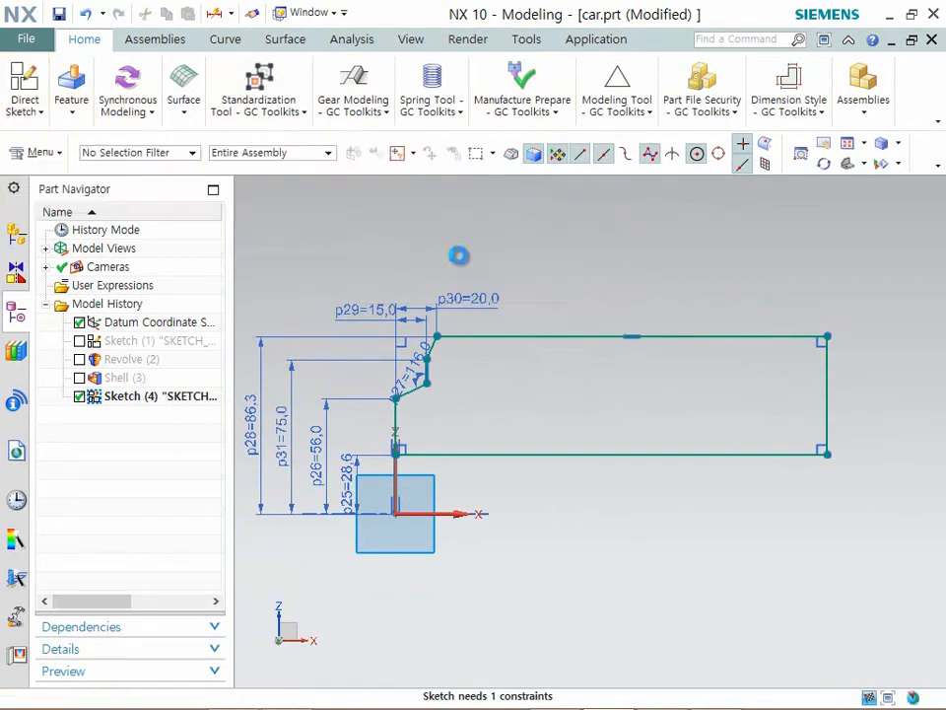
pyautogui.click(437, 329)
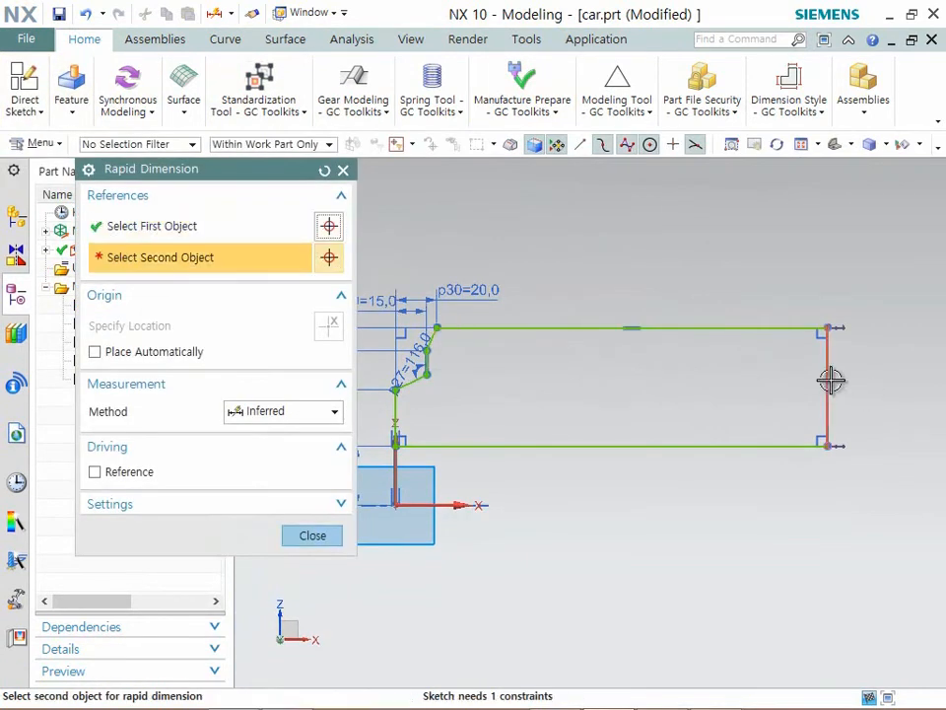
pyautogui.click(831, 381)
pyautogui.click(655, 241)
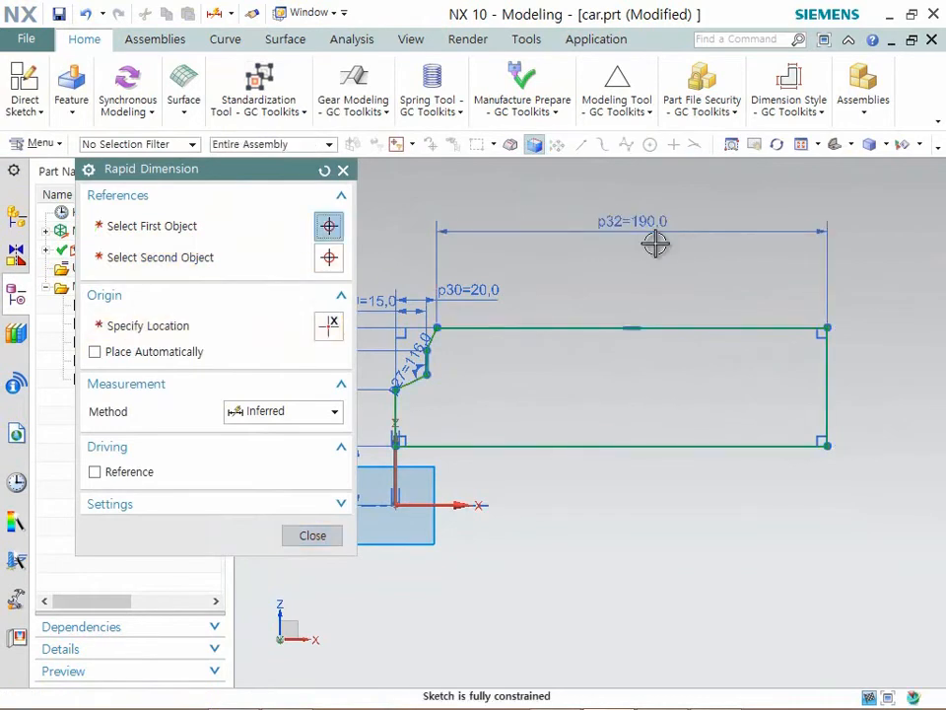
pyautogui.write('117.5')
pyautogui.press('Return')
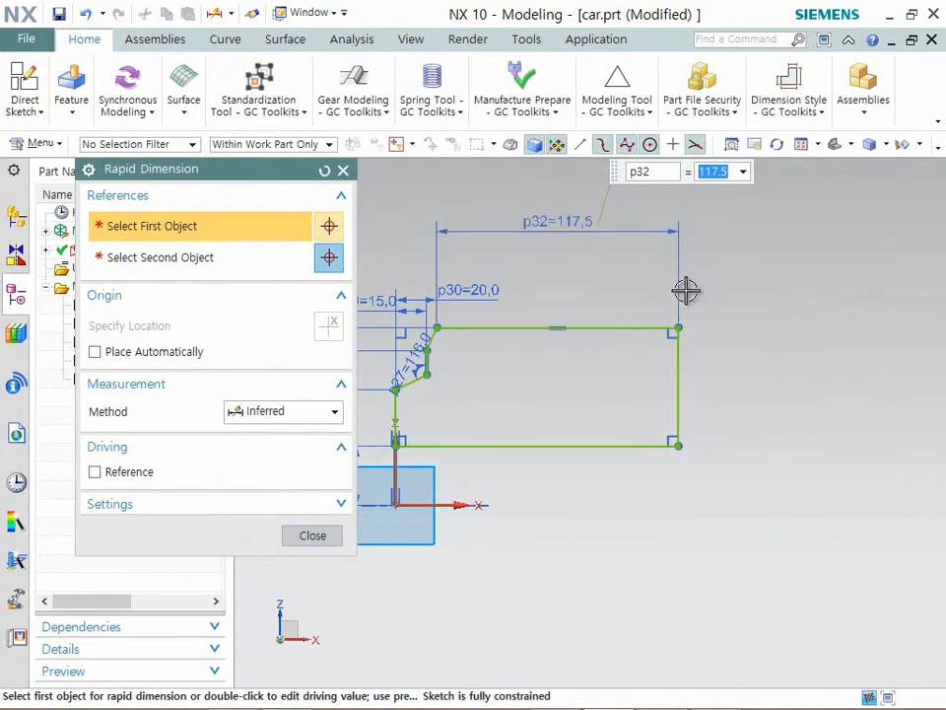
pyautogui.click(644, 308)
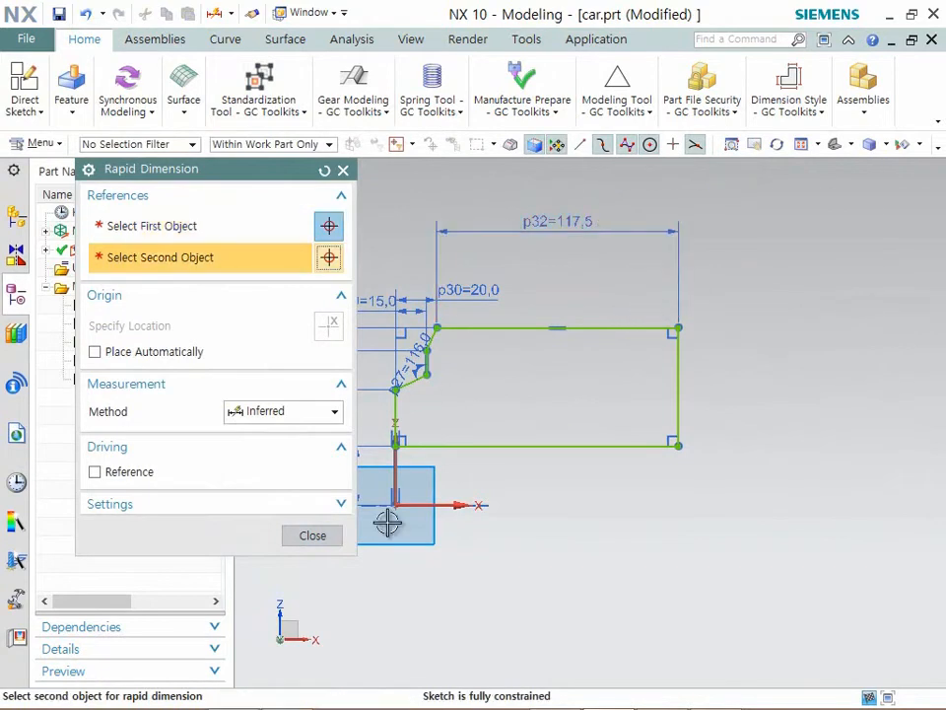
pyautogui.click(309, 534)
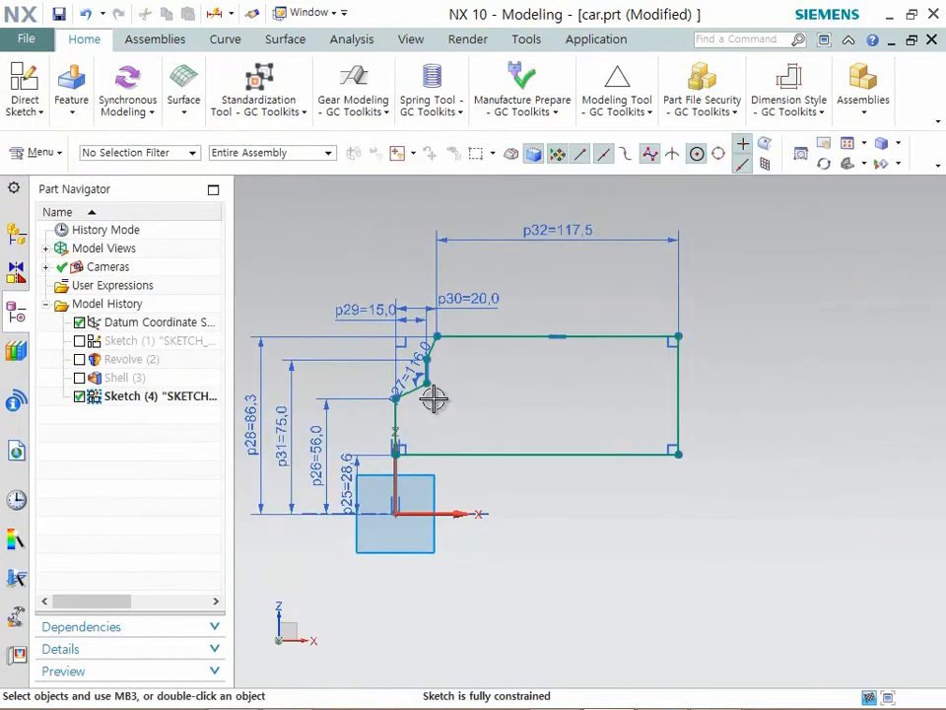
# - Examine the height, width and angle dimensions around the whole stepped profile
pyautogui.scroll(4, 414, 446)
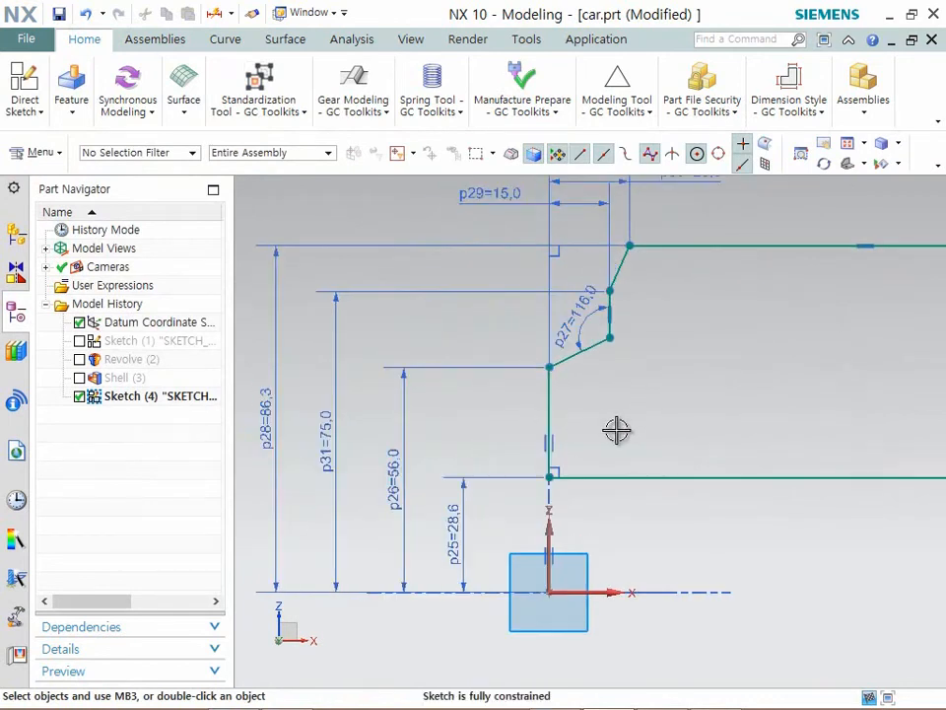
pyautogui.scroll(-2, 619, 423)
pyautogui.moveTo(765, 440)
pyautogui.keyDown('shift'); pyautogui.mouseDown(button='middle')
pyautogui.moveTo(707, 446)
pyautogui.moveTo(723, 446)
pyautogui.mouseUp(button='middle'); pyautogui.keyUp('shift')
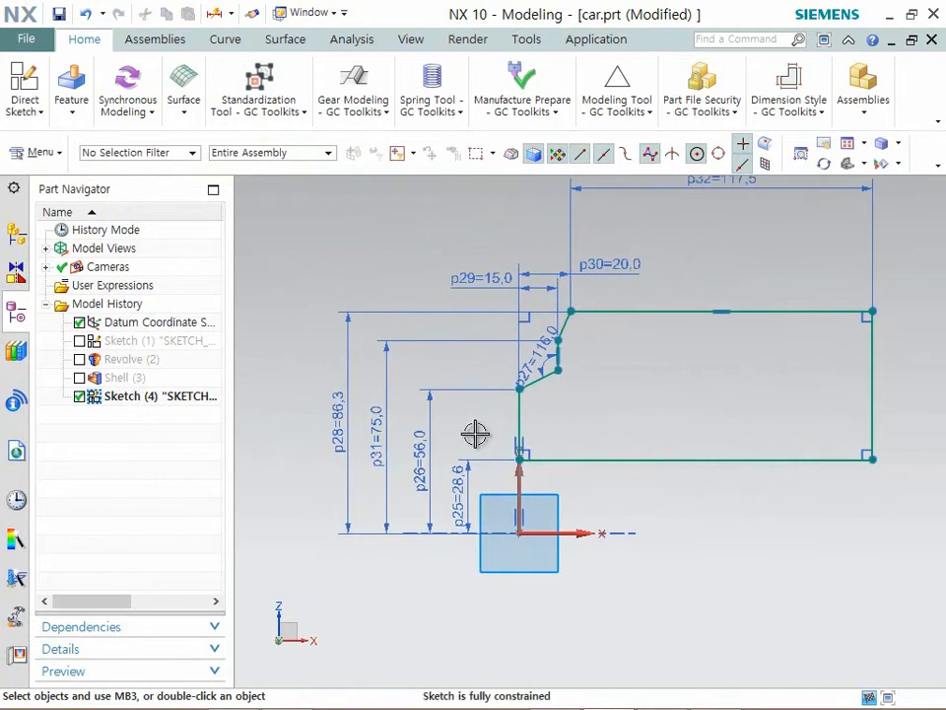
pyautogui.scroll(2, 473, 434)
pyautogui.keyDown('shift'); pyautogui.moveTo(473, 434); pyautogui.dragTo(494, 452, button='middle'); pyautogui.keyUp('shift')
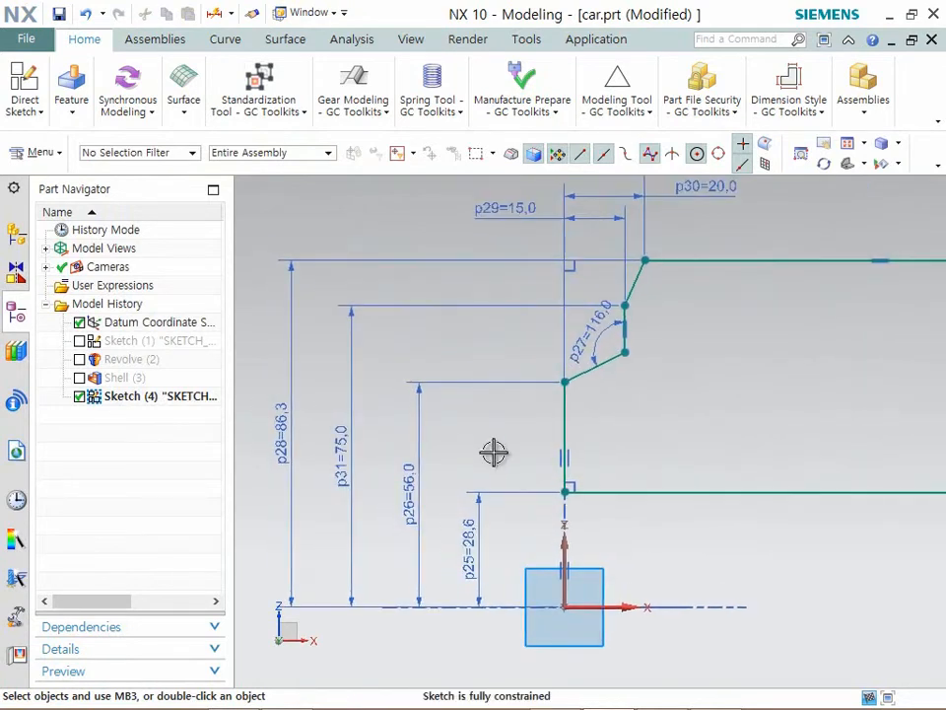
pyautogui.moveTo(777, 399)
pyautogui.keyDown('shift'); pyautogui.mouseDown(button='middle')
pyautogui.moveTo(708, 484)
pyautogui.moveTo(625, 551)
pyautogui.mouseUp(button='middle'); pyautogui.keyUp('shift')
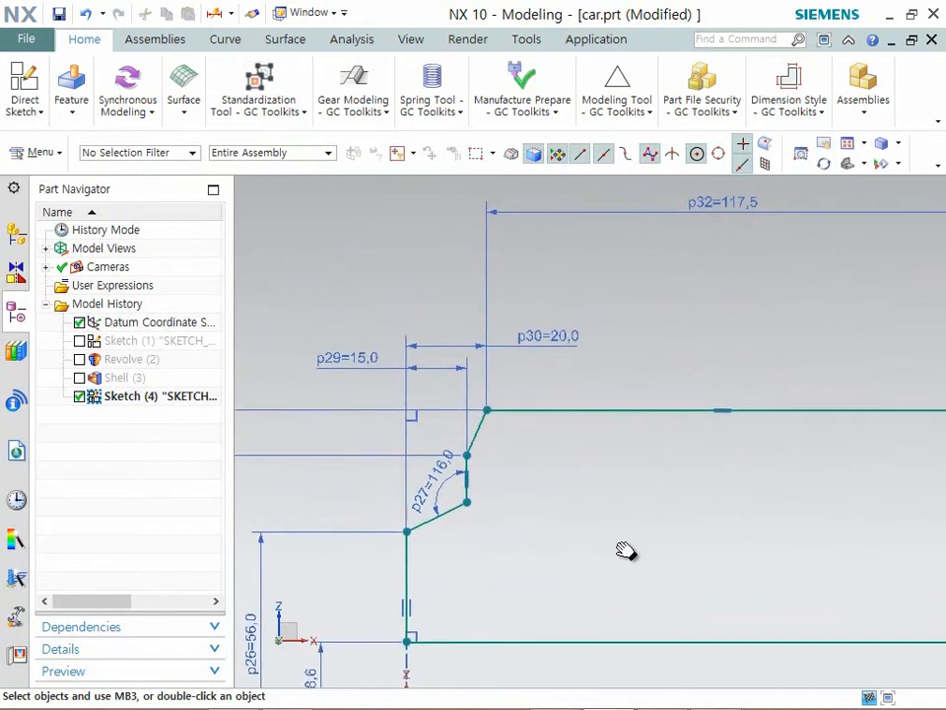
pyautogui.moveTo(767, 507)
pyautogui.keyDown('shift'); pyautogui.mouseDown(button='middle')
pyautogui.moveTo(527, 501)
pyautogui.moveTo(708, 498)
pyautogui.moveTo(729, 479)
pyautogui.mouseUp(button='middle'); pyautogui.keyUp('shift')
pyautogui.scroll(1, 698, 464)
pyautogui.scroll(1, 687, 462)
pyautogui.scroll(-1, 687, 462)
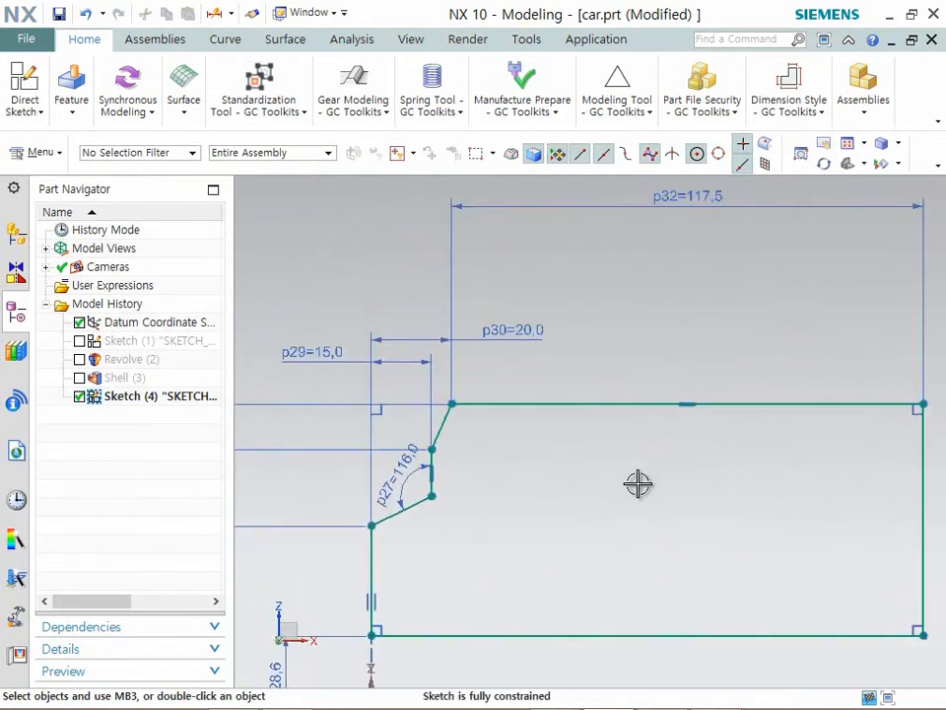
pyautogui.scroll(-1, 631, 487)
pyautogui.moveTo(629, 489)
pyautogui.keyDown('shift'); pyautogui.mouseDown(button='middle')
pyautogui.moveTo(663, 440)
pyautogui.moveTo(726, 430)
pyautogui.moveTo(699, 453)
pyautogui.moveTo(709, 449)
pyautogui.mouseUp(button='middle'); pyautogui.keyUp('shift')
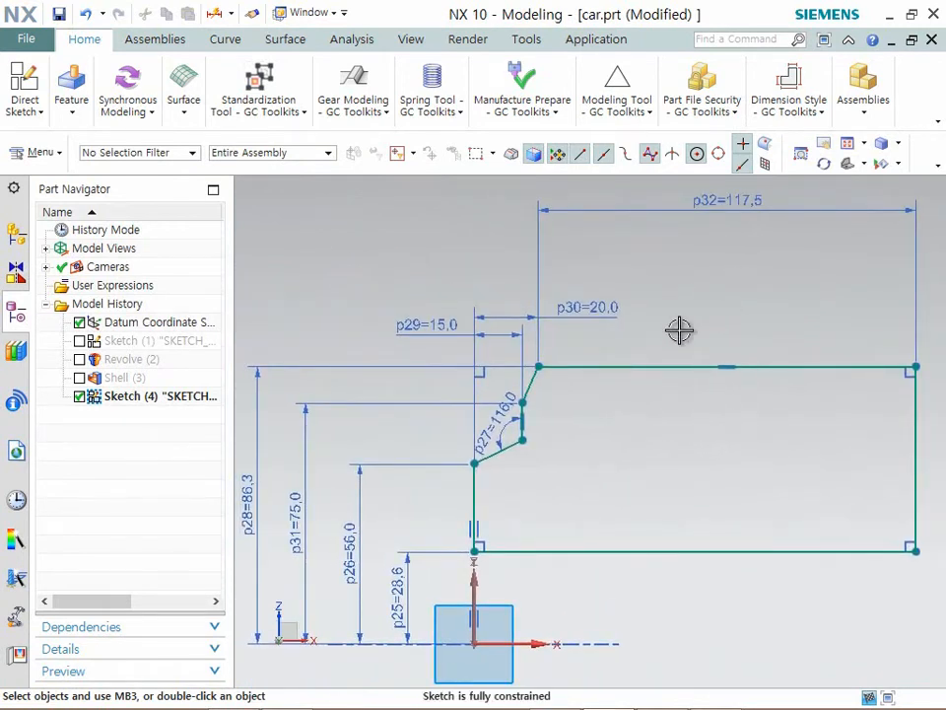
# - Finish the stepped profile sketch
pyautogui.click(36, 115)
pyautogui.click(64, 168)
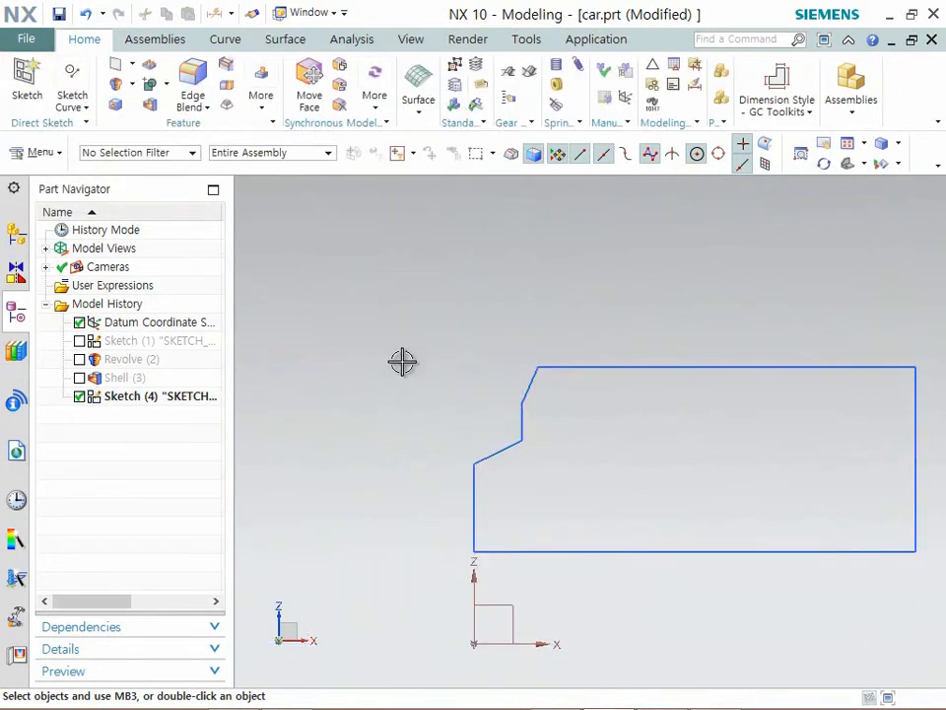
pyautogui.moveTo(523, 369)
pyautogui.mouseDown(button='middle')
pyautogui.moveTo(497, 370)
pyautogui.moveTo(551, 395)
pyautogui.mouseUp(button='middle')
pyautogui.scroll(-2, 555, 390)
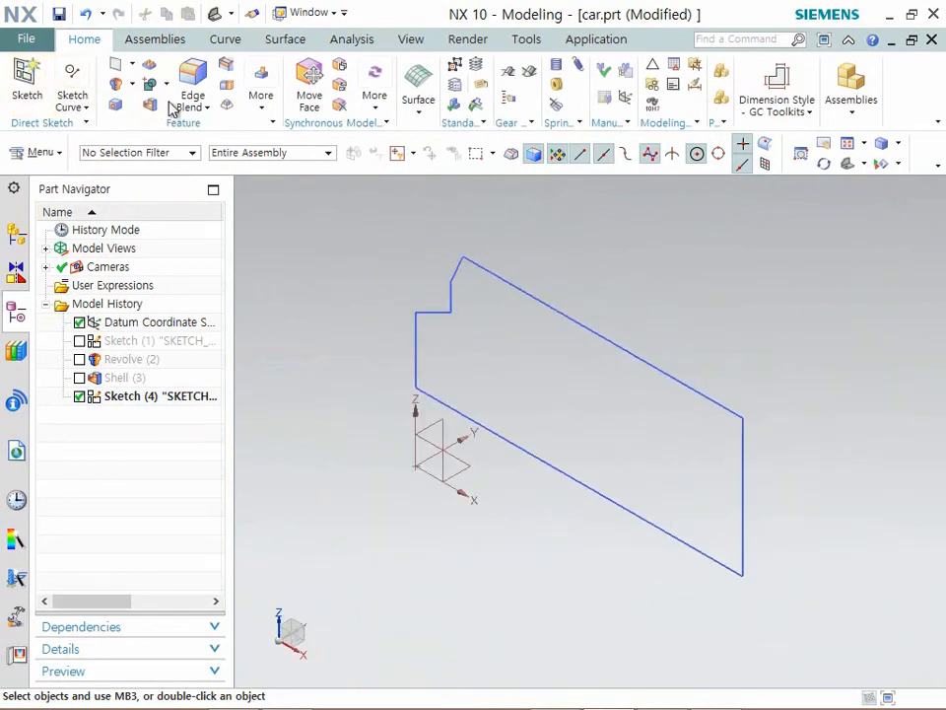
# - Revolve the seven connected profile curves 360° about the X axis through the origin, with Boolean set to None
pyautogui.click(199, 108)
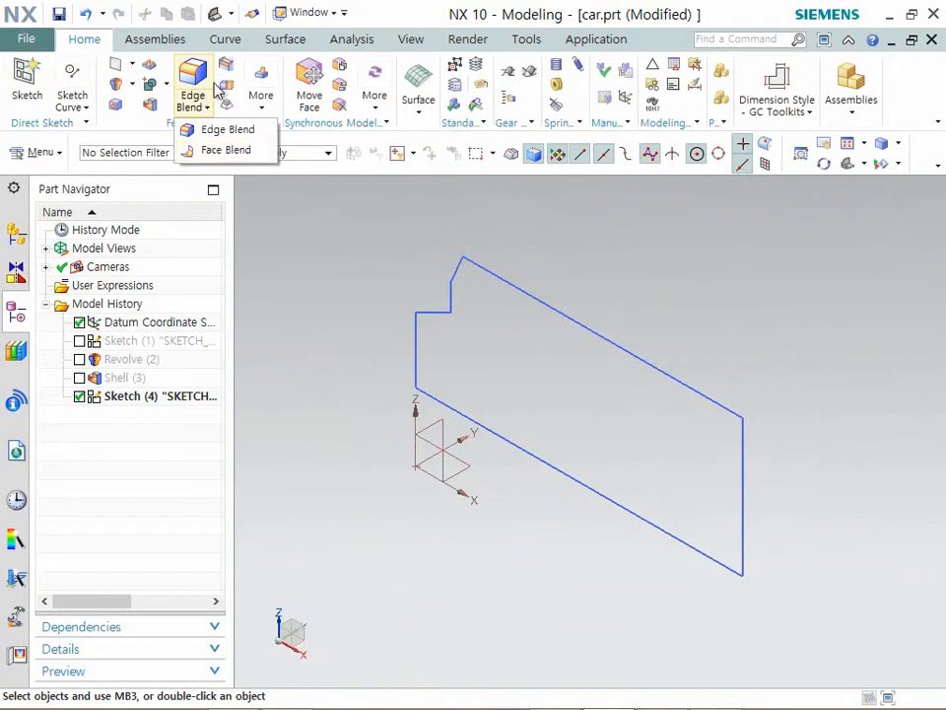
pyautogui.click(148, 85)
pyautogui.click(146, 127)
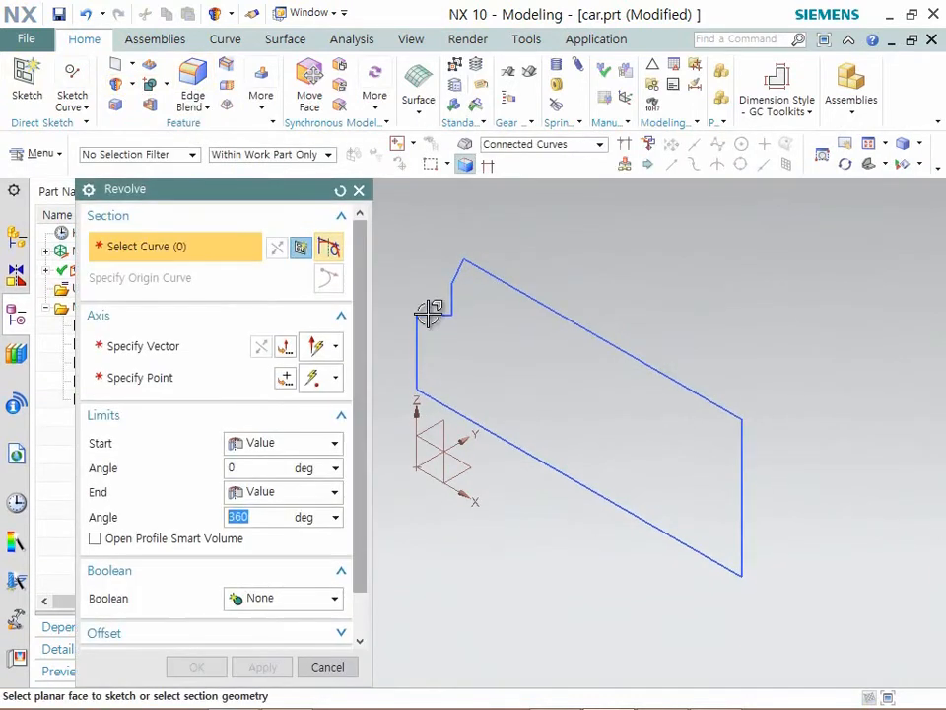
pyautogui.click(468, 302)
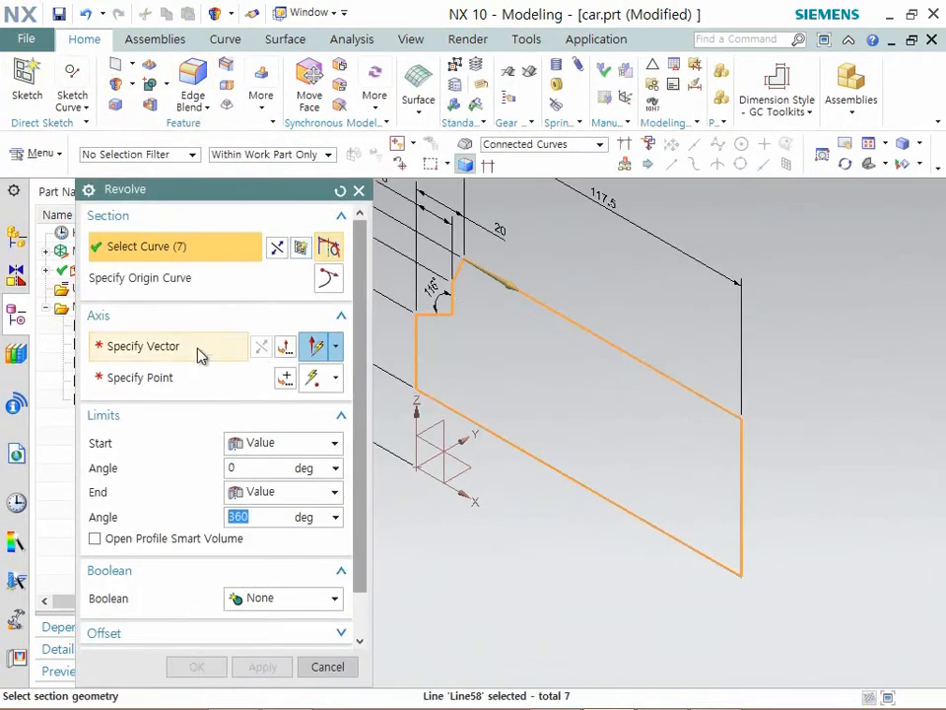
pyautogui.click(136, 277)
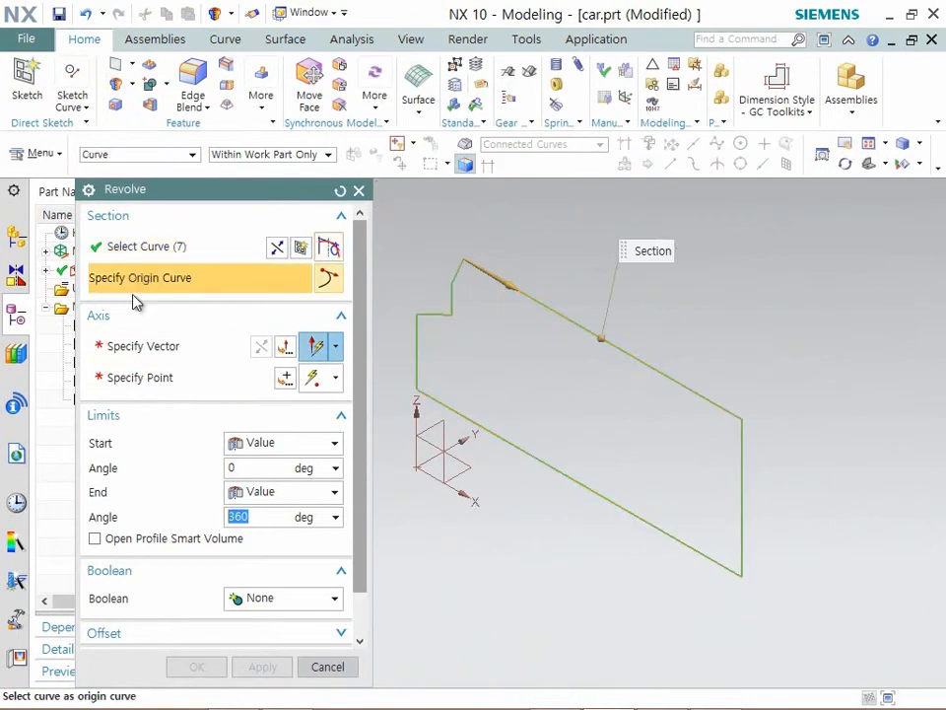
pyautogui.click(174, 352)
pyautogui.click(631, 453)
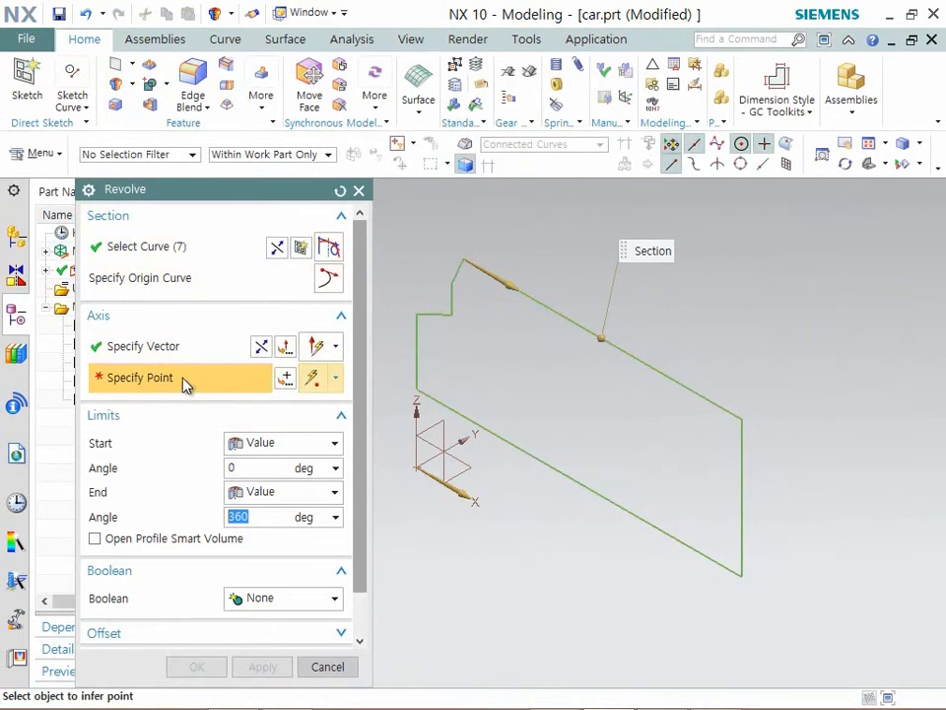
pyautogui.click(419, 467)
pyautogui.scroll(-2, 584, 274)
pyautogui.moveTo(632, 403); pyautogui.dragTo(686, 397, button='middle')
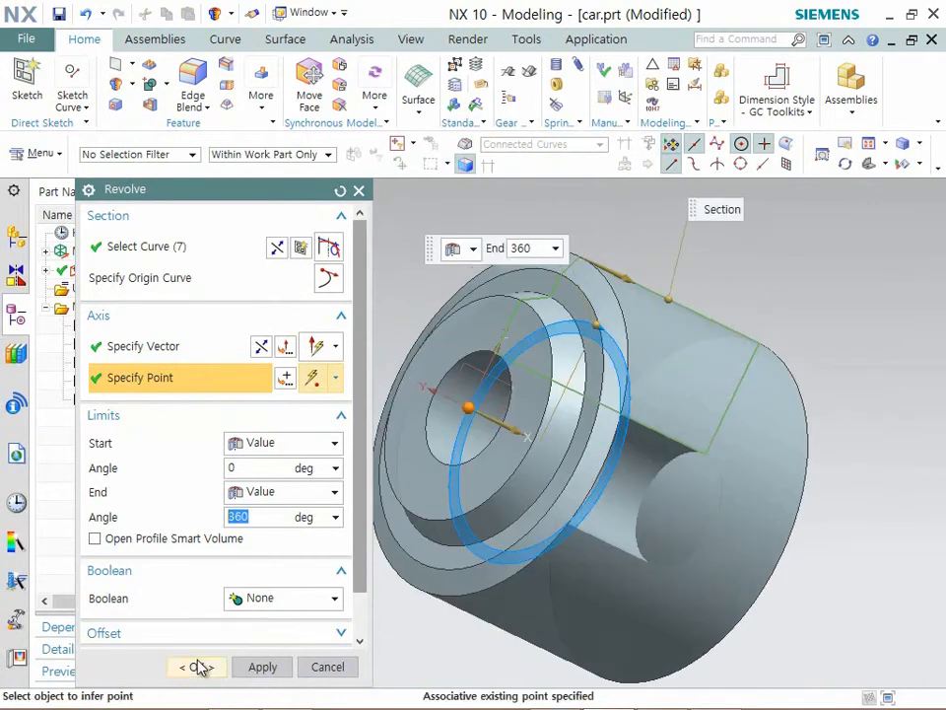
pyautogui.click(197, 667)
# - Unsuppress the Shell (3) feature together with its parent sketch and revolve to restore the hollow rim
pyautogui.scroll(-3, 503, 405)
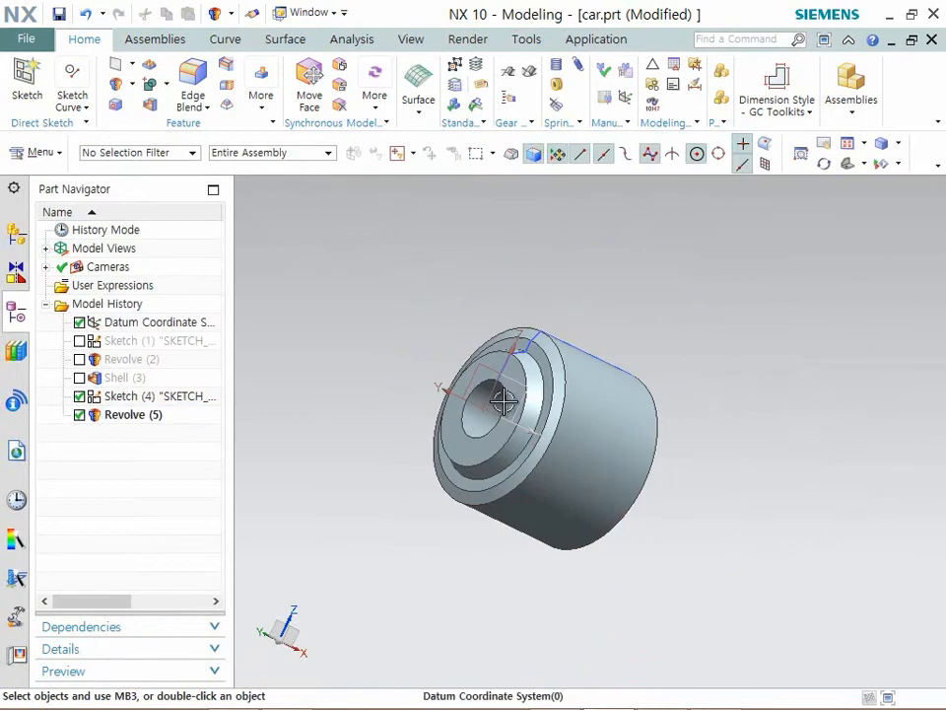
pyautogui.click(80, 379)
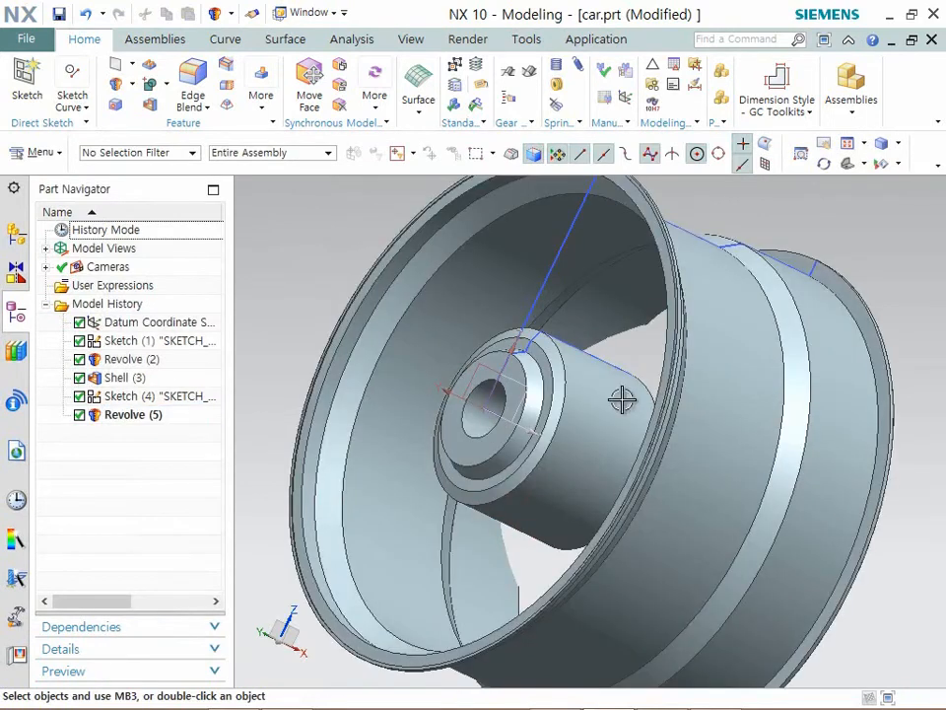
pyautogui.moveTo(661, 378)
pyautogui.mouseDown(button='middle')
pyautogui.moveTo(702, 405)
pyautogui.moveTo(671, 412)
pyautogui.moveTo(664, 386)
pyautogui.mouseUp(button='middle')
pyautogui.moveTo(313, 303); pyautogui.dragTo(313, 296, button='middle')
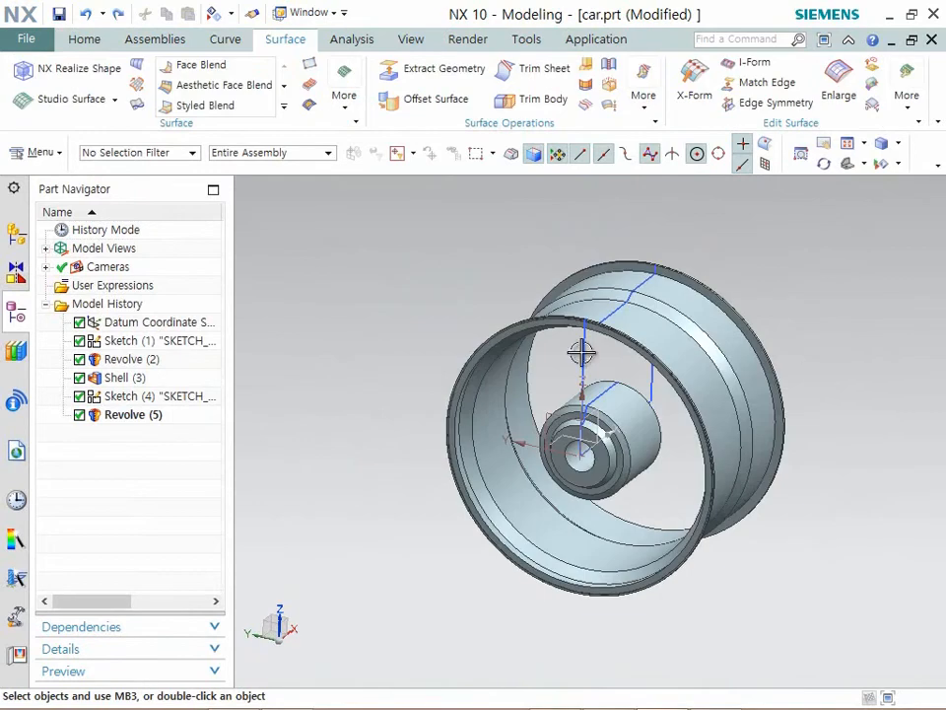
# - Hide the rim's base sketch and its shelled body, leaving the revolved hub displayed
pyautogui.click(111, 343)
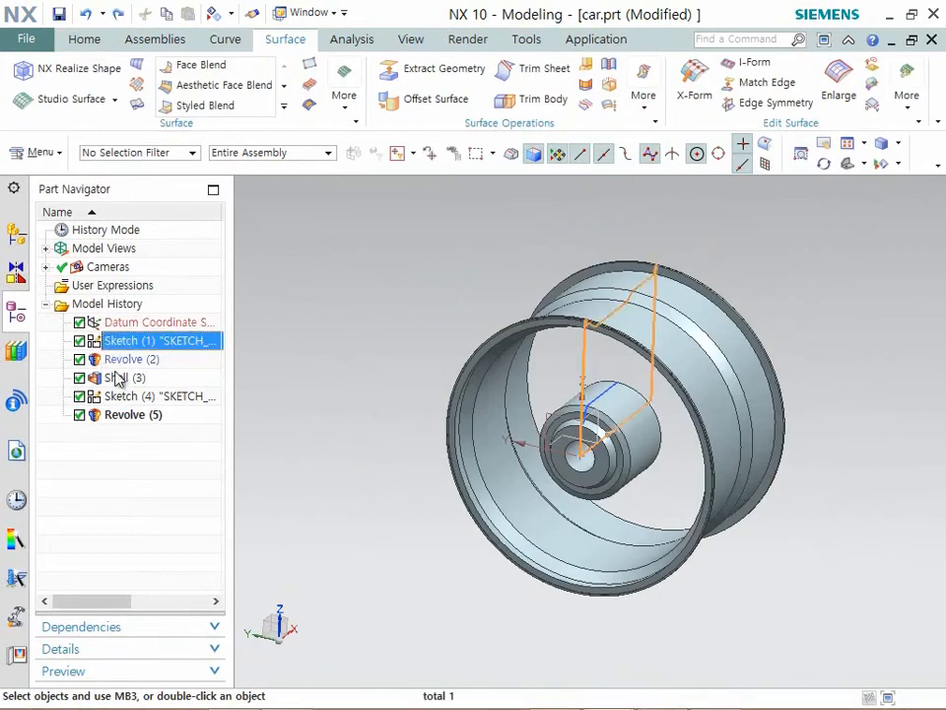
pyautogui.keyDown('shift'); pyautogui.click(115, 380); pyautogui.keyUp('shift')
pyautogui.rightClick(122, 379)
pyautogui.click(166, 393)
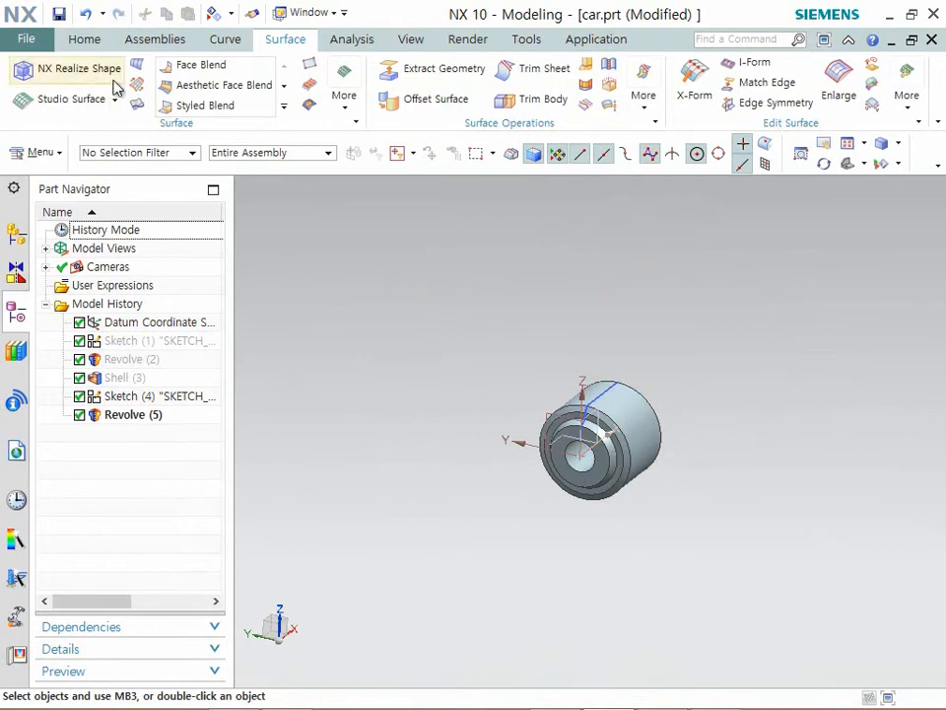
# - Define an At Angle datum plane at -45° from a datum coordinate system plane, through the X axis
pyautogui.click(85, 40)
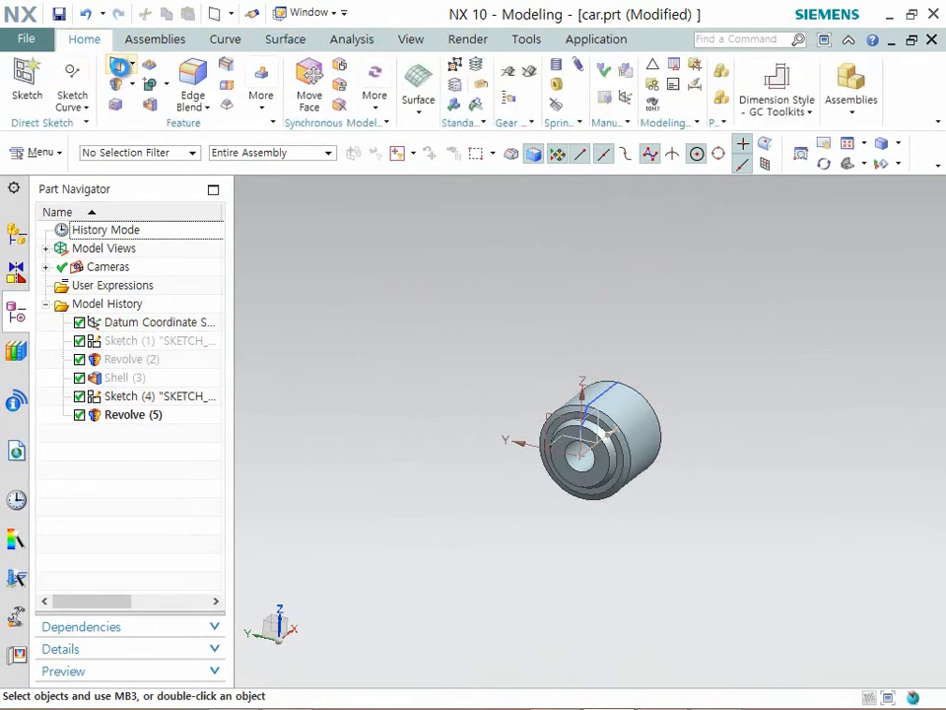
pyautogui.click(120, 67)
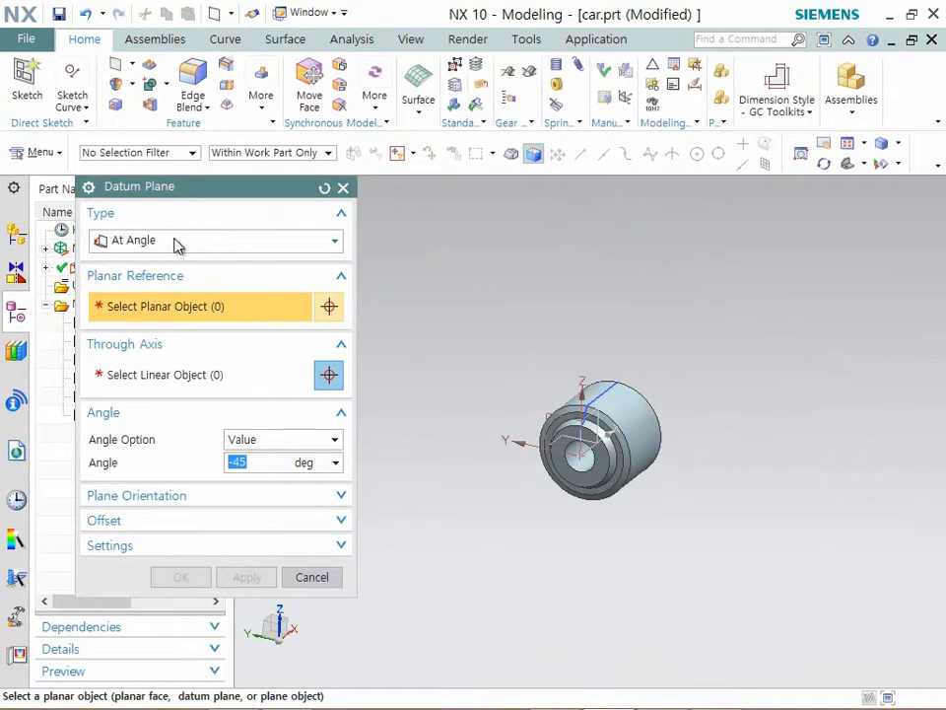
pyautogui.click(545, 435)
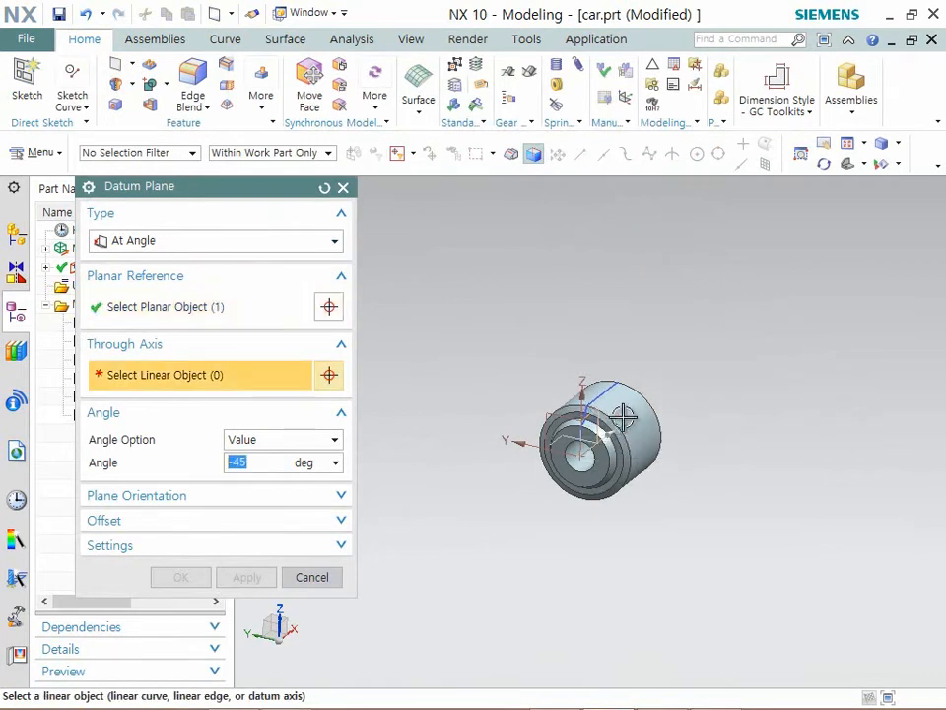
pyautogui.click(611, 433)
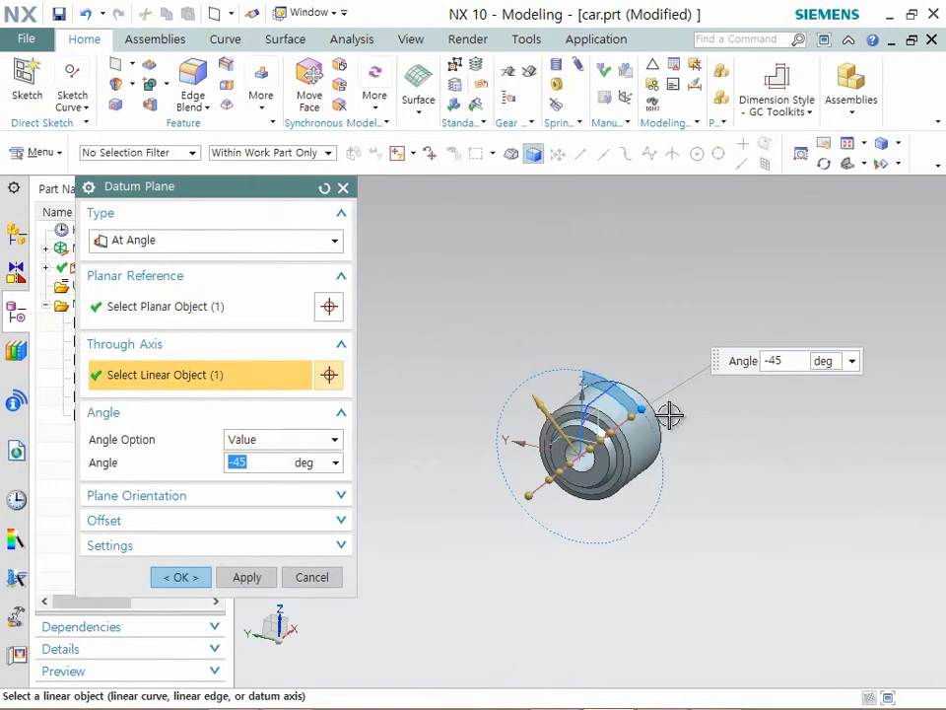
# - Enlarge the angled datum plane well beyond the hub, to a length of 1040 and height of about 580, and create it
pyautogui.moveTo(648, 409); pyautogui.dragTo(786, 396)
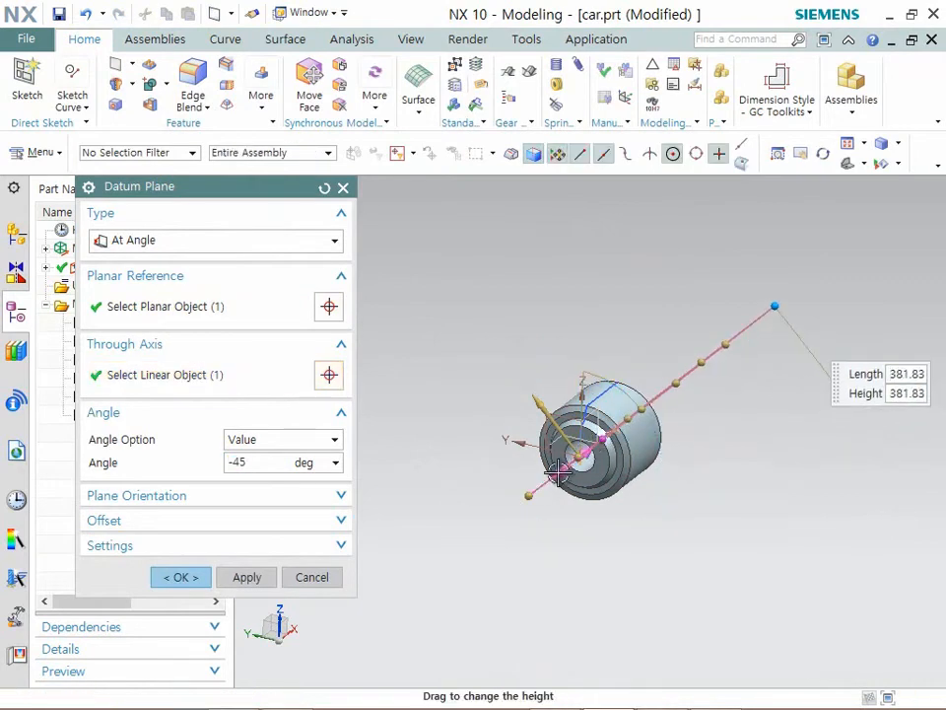
pyautogui.moveTo(529, 496); pyautogui.dragTo(388, 575)
pyautogui.moveTo(655, 446); pyautogui.dragTo(664, 465, button='middle')
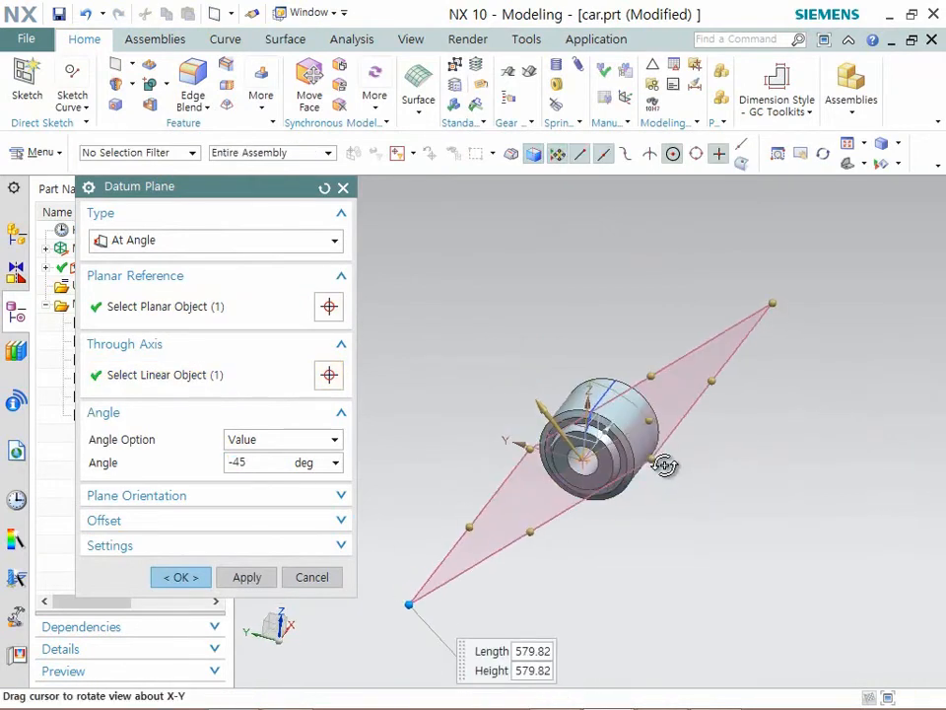
pyautogui.moveTo(642, 392); pyautogui.dragTo(704, 298)
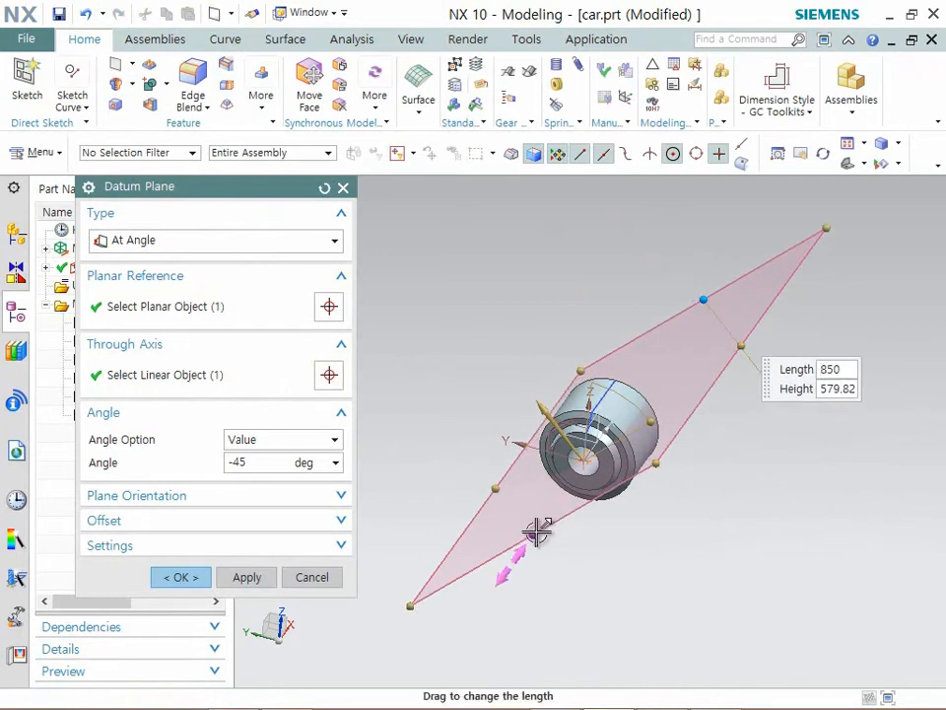
pyautogui.moveTo(538, 528); pyautogui.dragTo(481, 570)
pyautogui.moveTo(402, 496); pyautogui.dragTo(231, 552, button='middle')
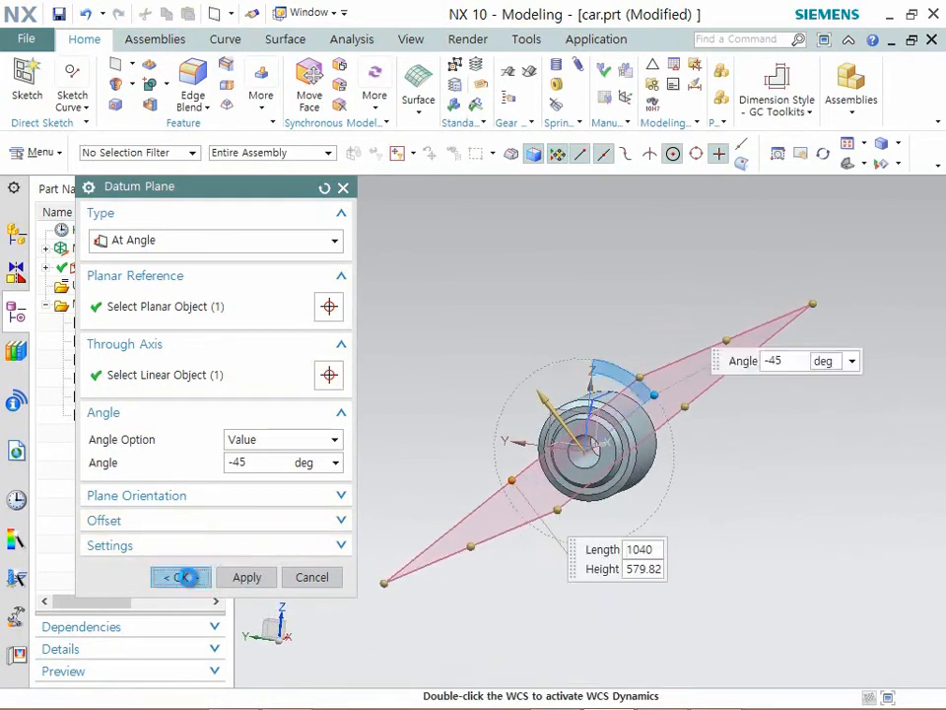
pyautogui.click(181, 577)
pyautogui.moveTo(421, 387)
pyautogui.mouseDown(button='middle')
pyautogui.moveTo(528, 378)
pyautogui.moveTo(406, 320)
pyautogui.mouseUp(button='middle')
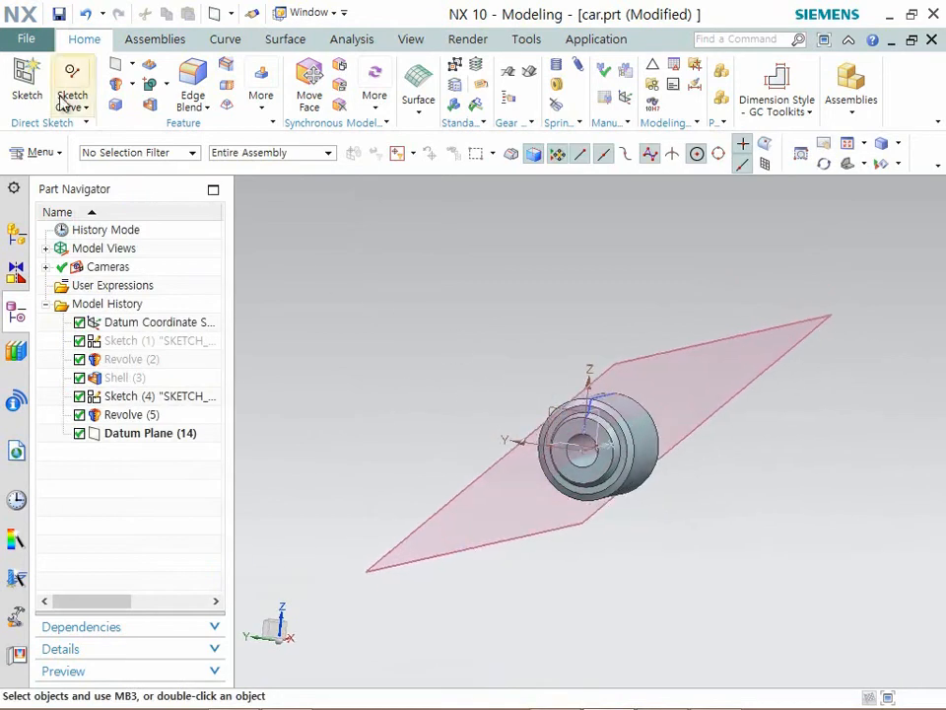
# - Start an On Plane sketch on the angled datum plane
pyautogui.click(27, 91)
pyautogui.click(626, 355)
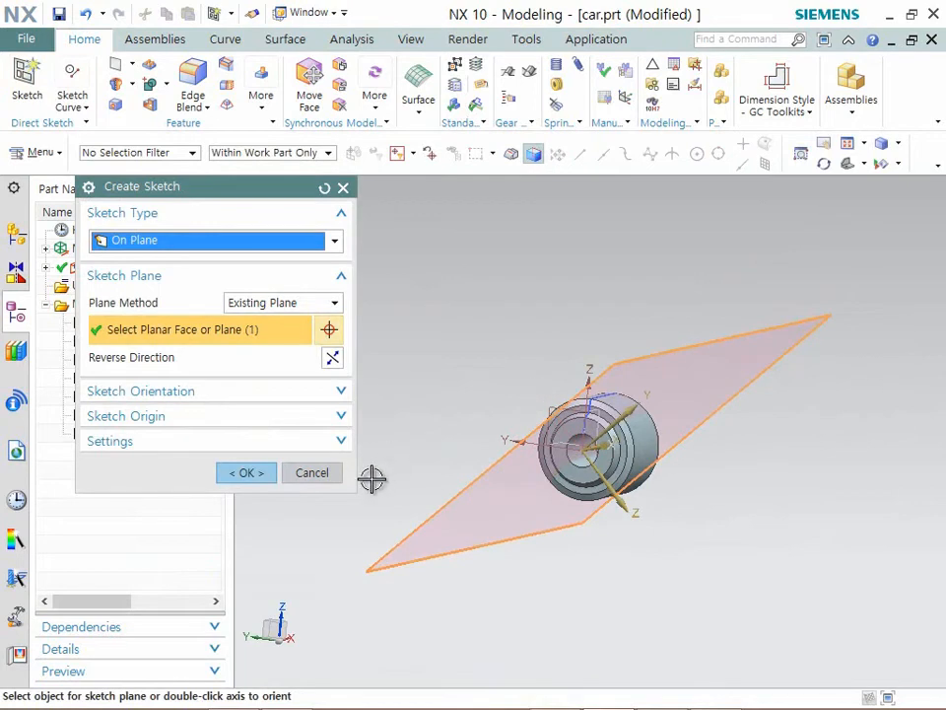
pyautogui.click(244, 471)
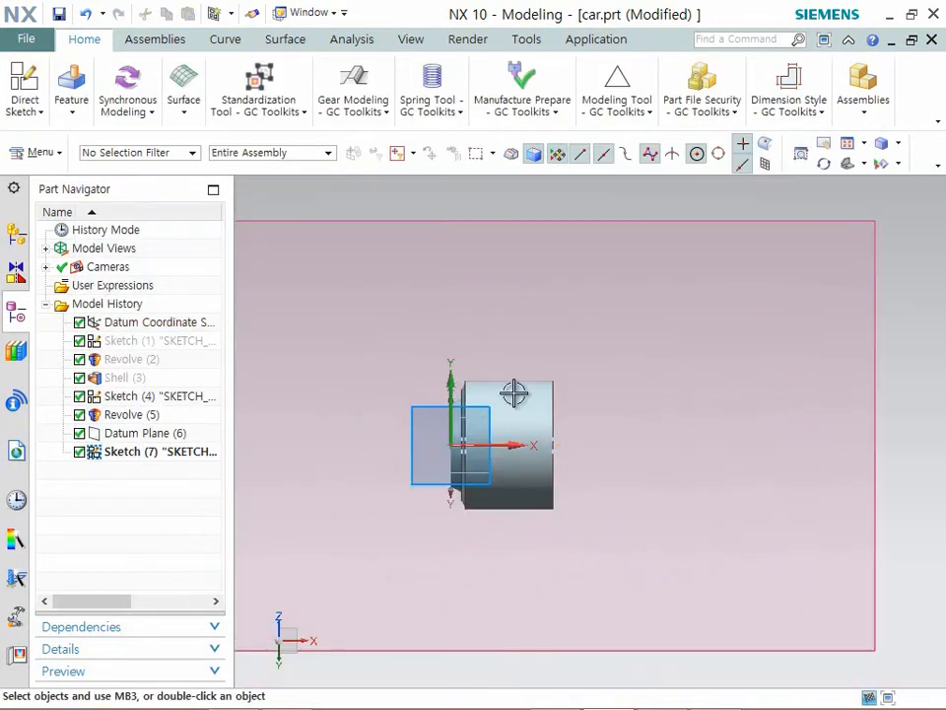
# - Place two sketch points, one well above the hub near the Y axis and one beyond the hub near the X axis
pyautogui.click(24, 94)
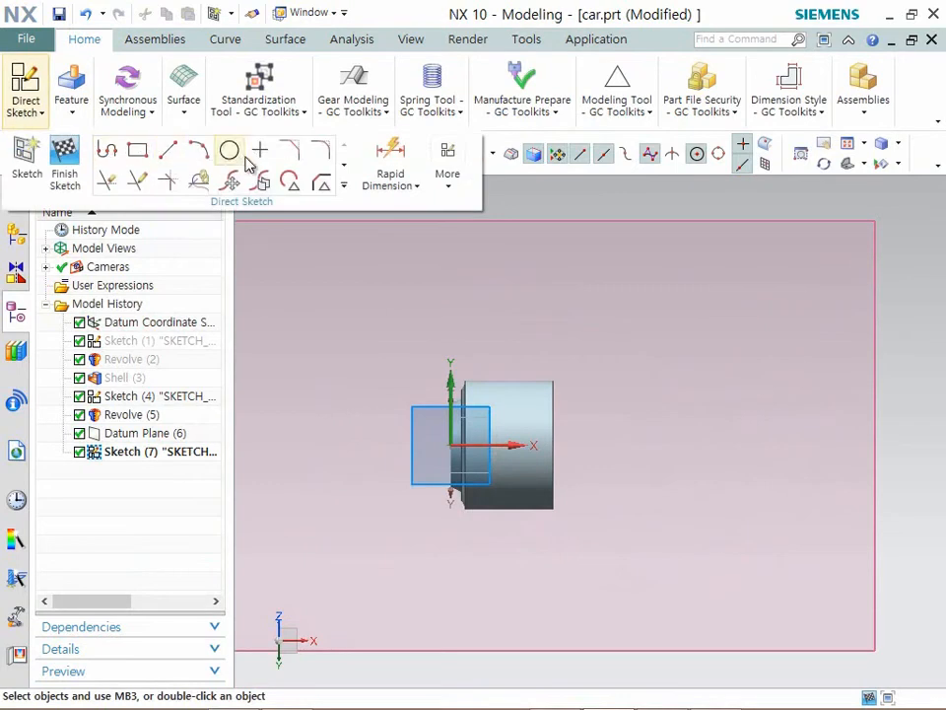
pyautogui.click(259, 151)
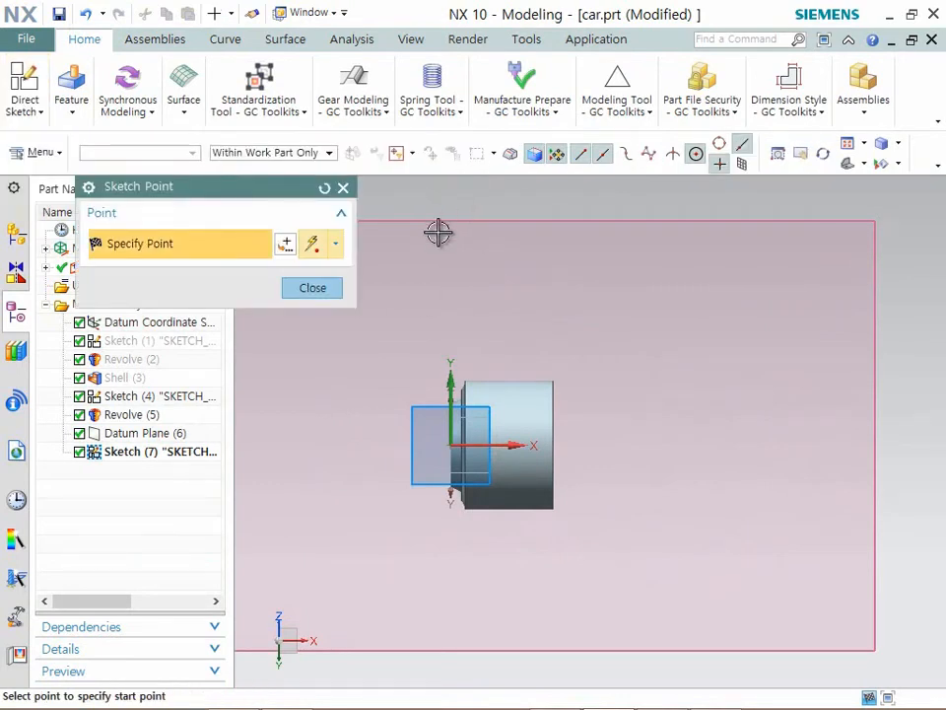
pyautogui.click(629, 451)
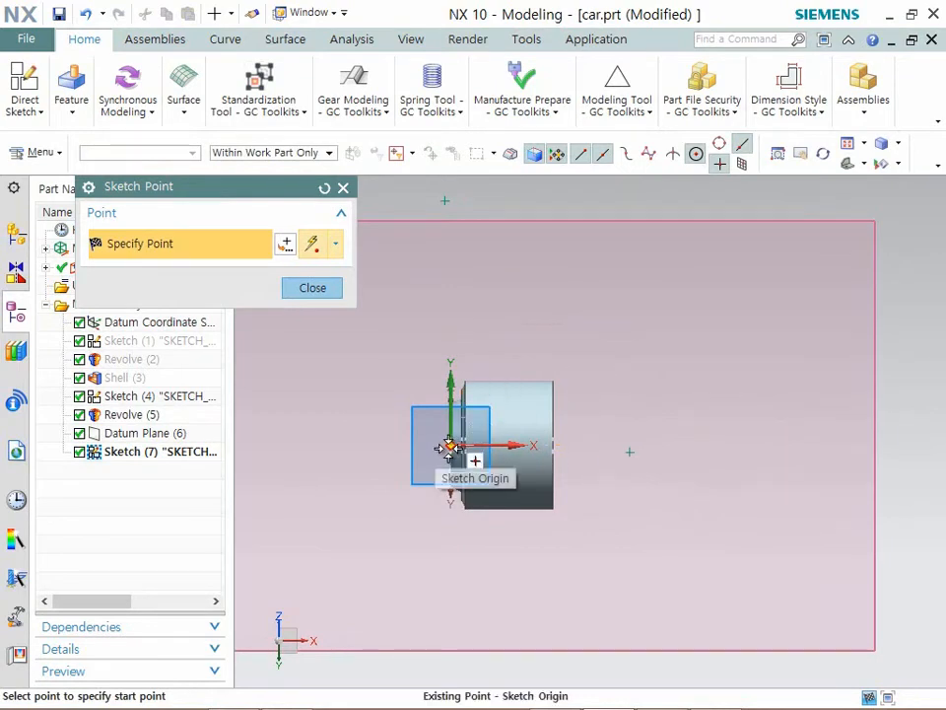
pyautogui.click(312, 287)
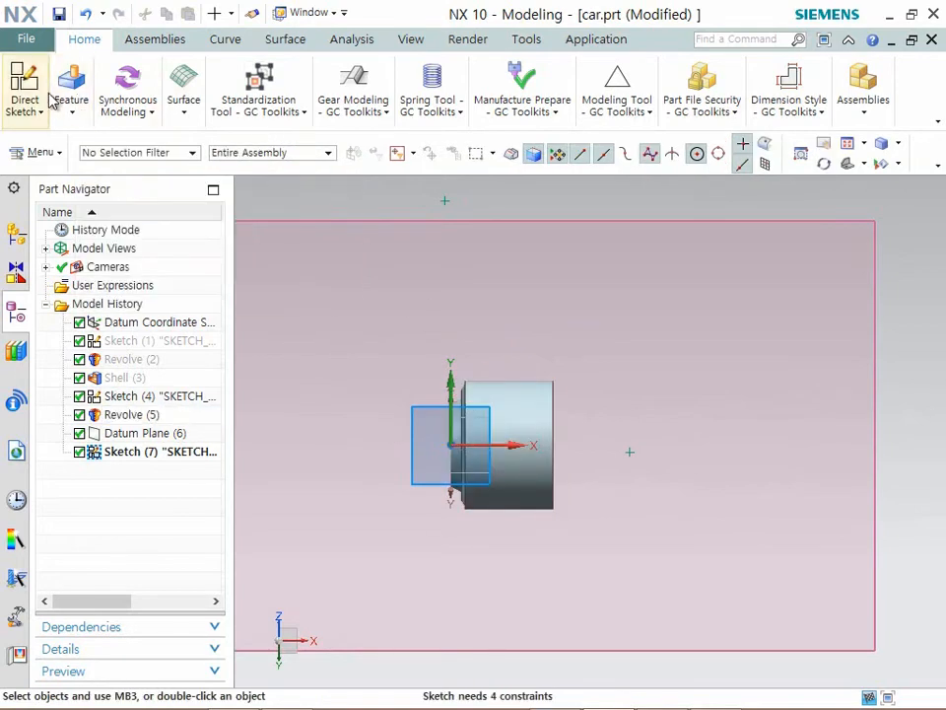
# - Dimension the vertical distance from the X axis to the upper sketch point and set it to 290
pyautogui.moveTo(30, 104)
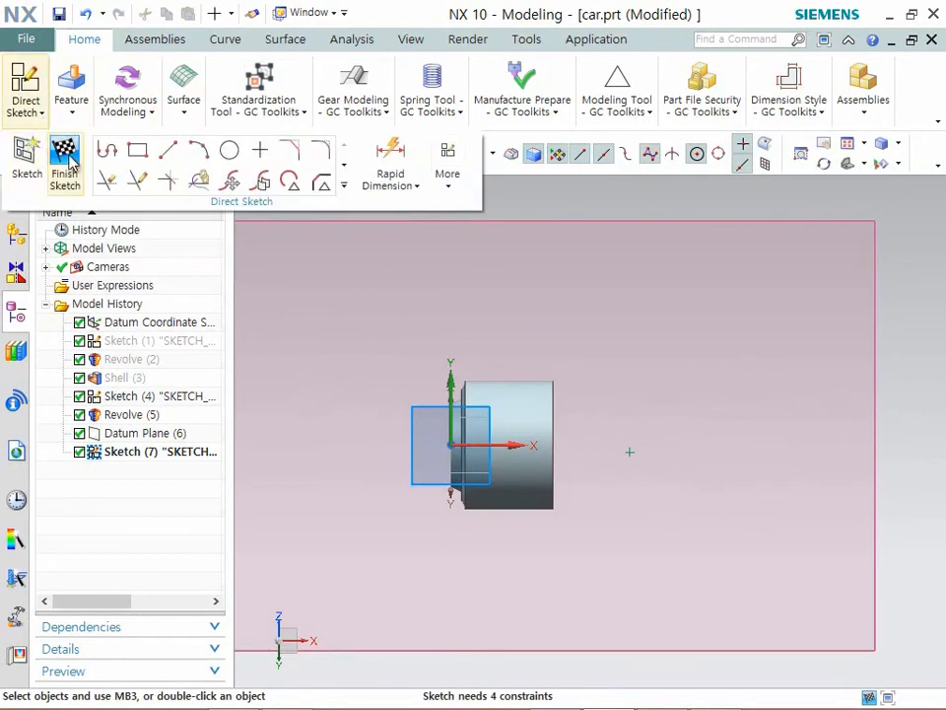
pyautogui.click(385, 153)
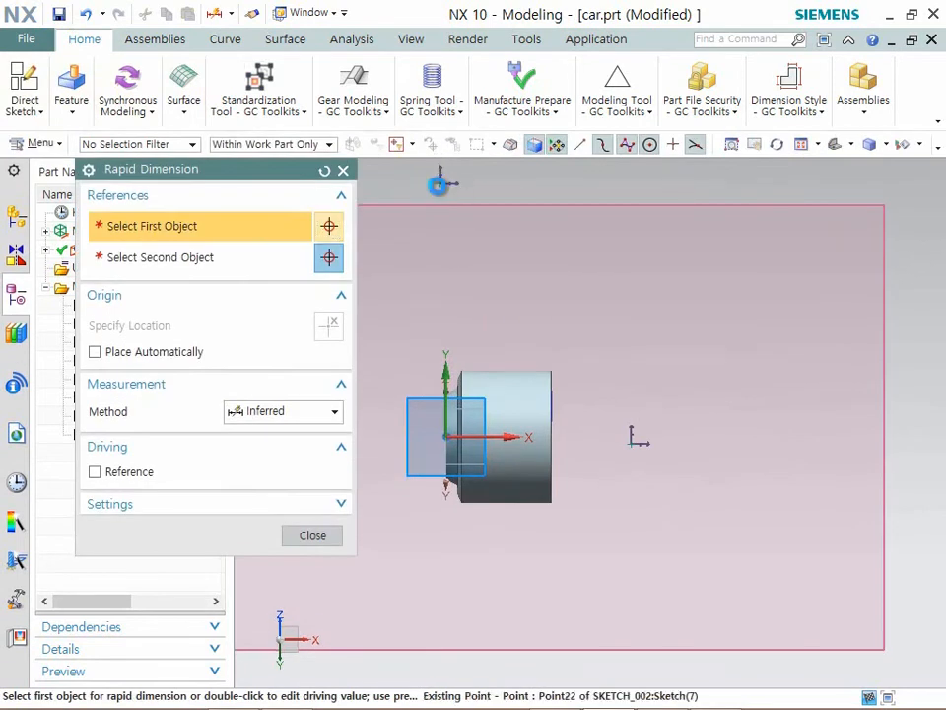
pyautogui.click(439, 181)
pyautogui.click(491, 436)
pyautogui.scroll(-2, 697, 372)
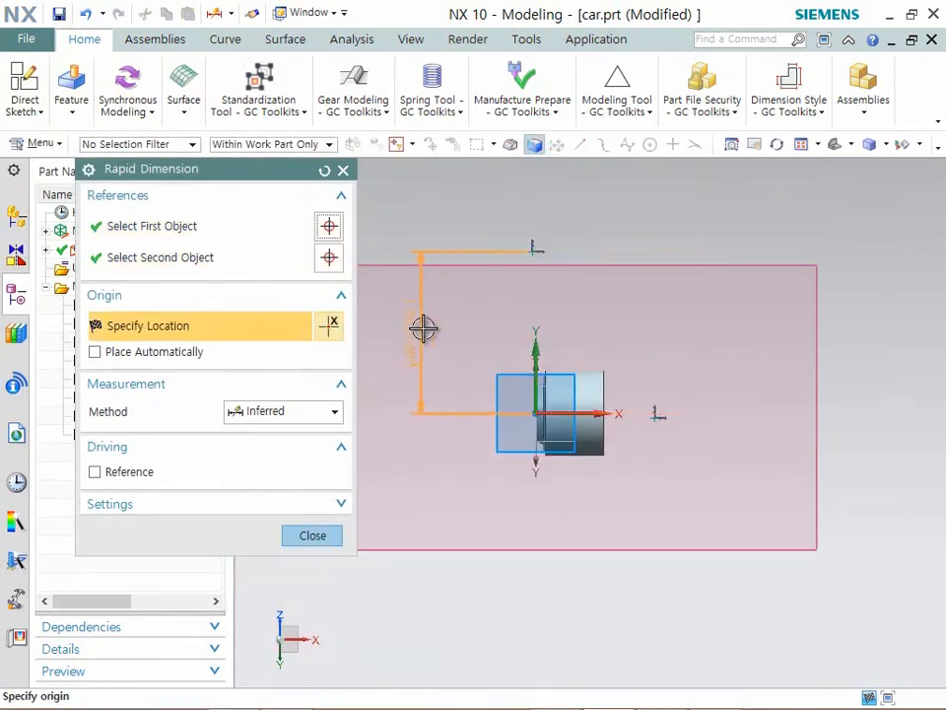
pyautogui.click(426, 336)
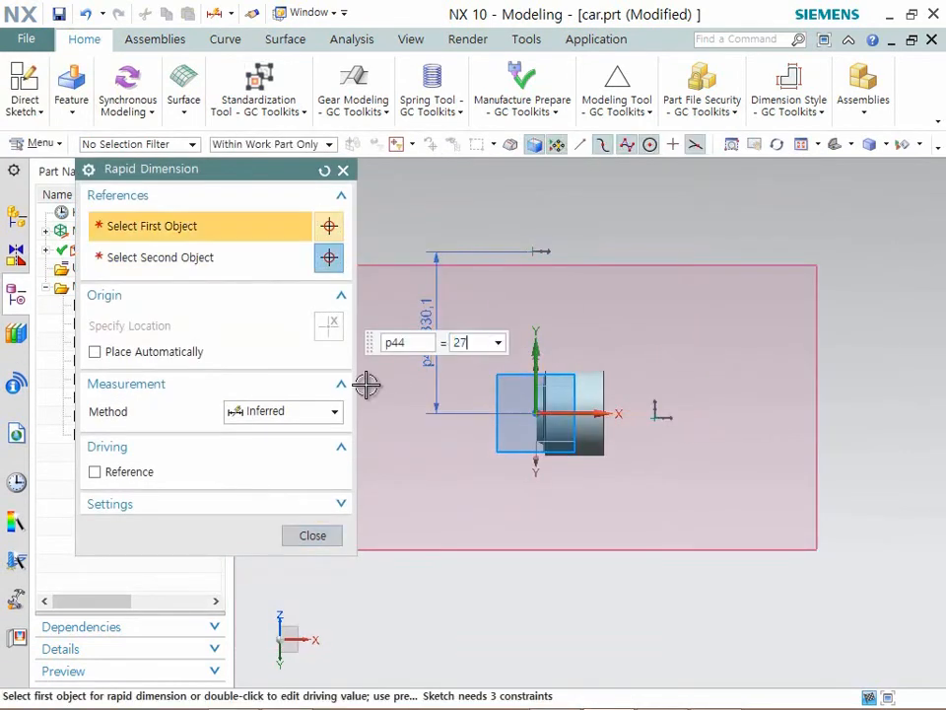
pyautogui.press('Return')
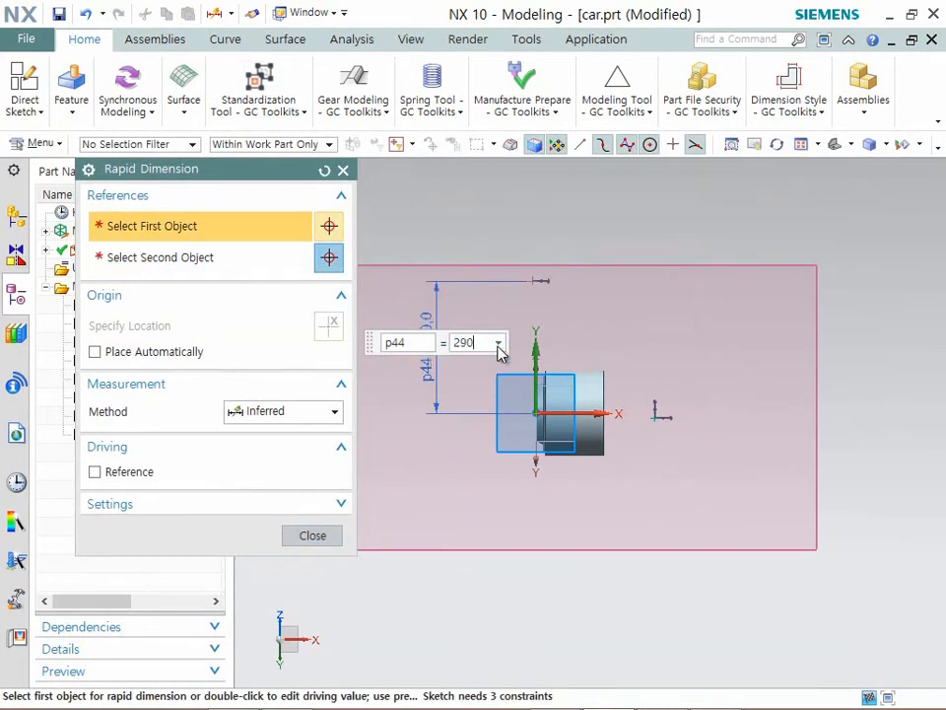
pyautogui.write('290')
pyautogui.press('Return')
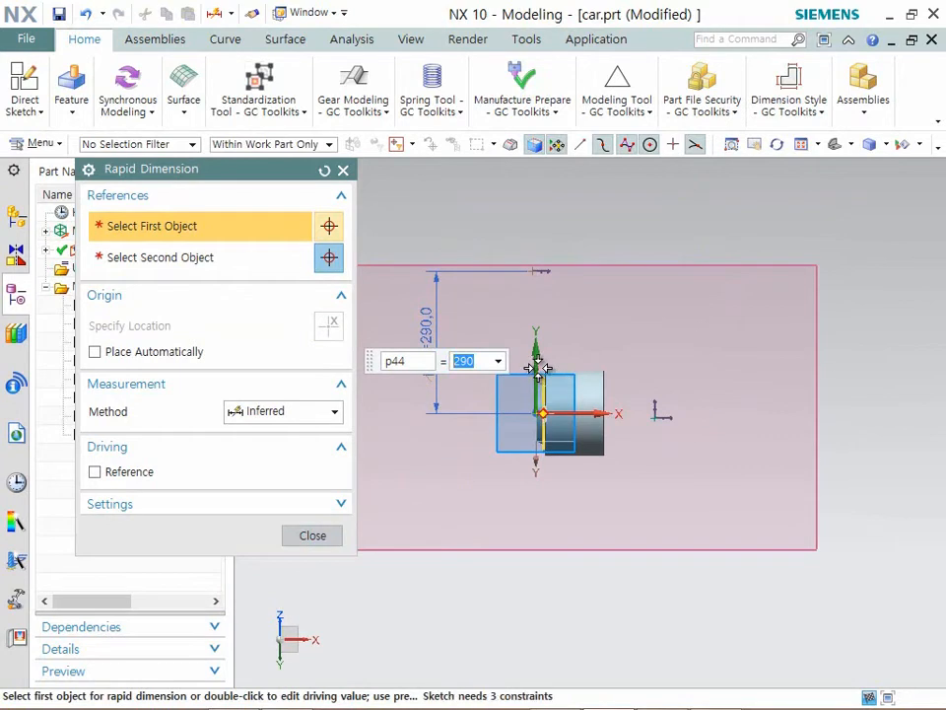
# - Dimension the horizontal distance from the Y axis to the other sketch point and set it to 30
pyautogui.click(537, 346)
pyautogui.click(657, 415)
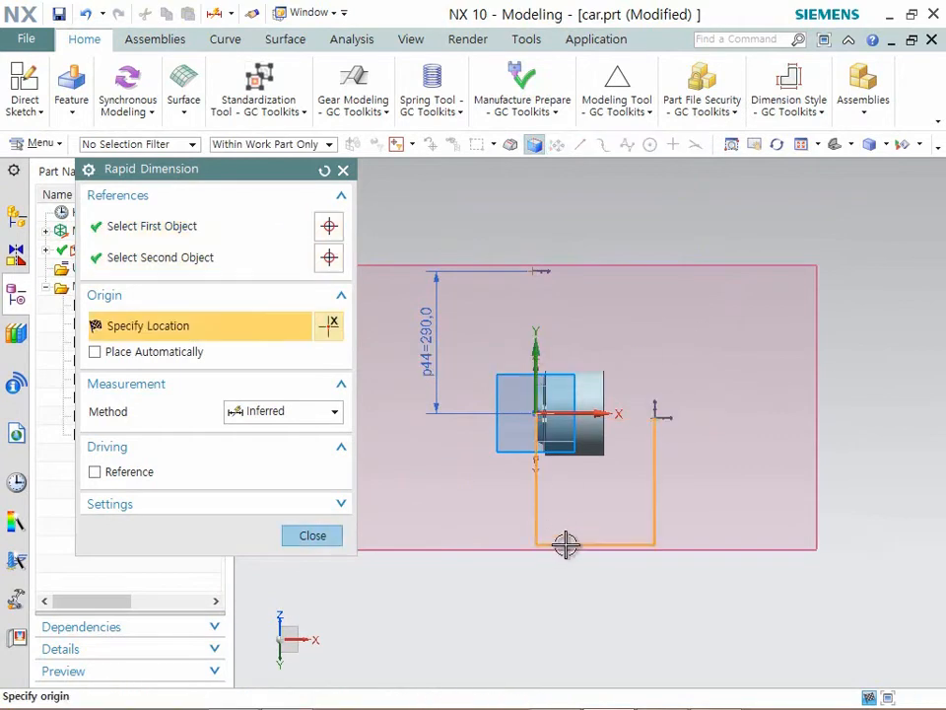
pyautogui.click(591, 519)
pyautogui.write('3')
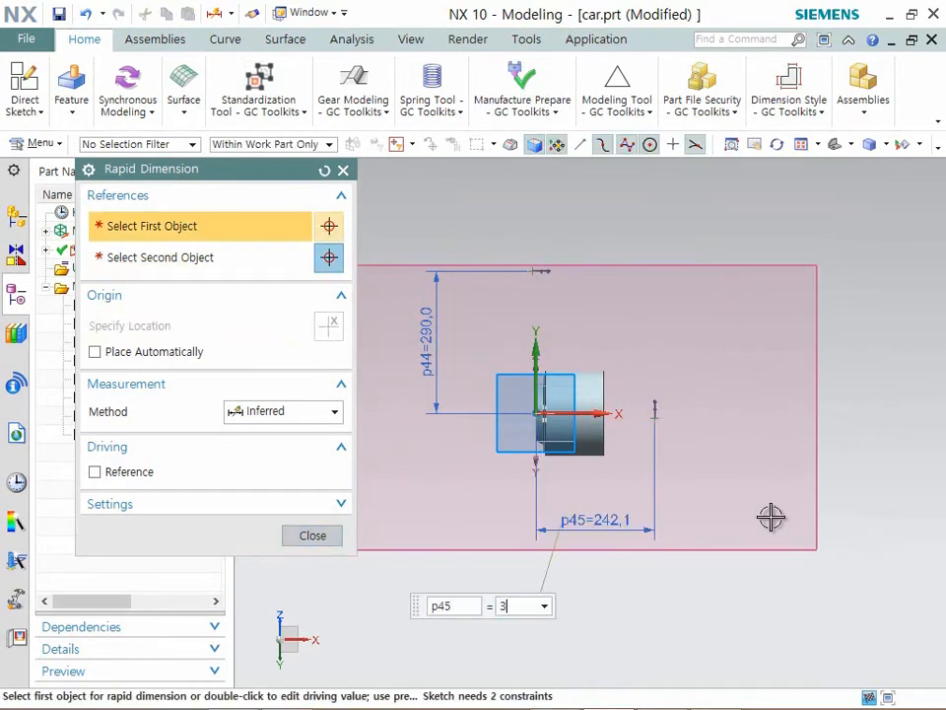
pyautogui.write('0')
pyautogui.press('Return')
pyautogui.scroll(-6, 547, 423)
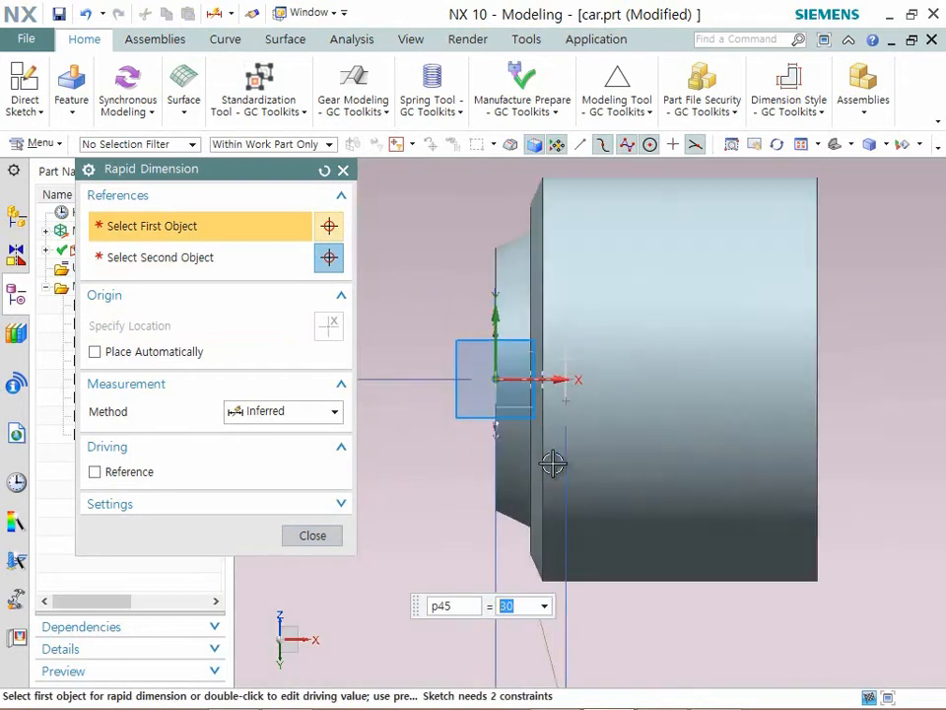
pyautogui.click(312, 536)
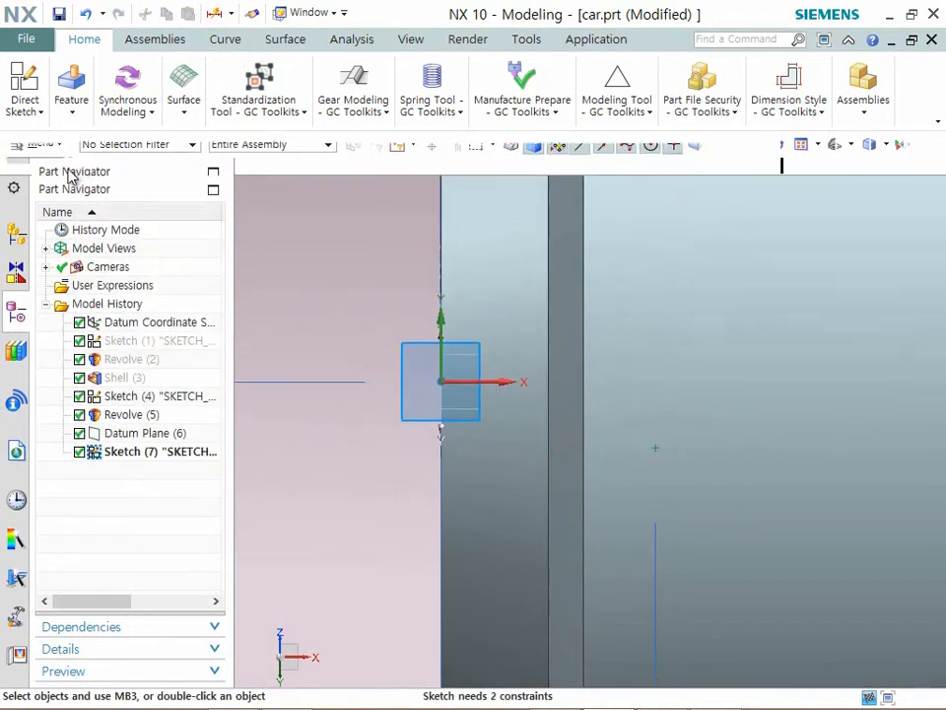
# - Constrain the point 30 from the Y axis onto the X axis with Point on Curve, and finish the sketch
pyautogui.click(26, 111)
pyautogui.click(445, 175)
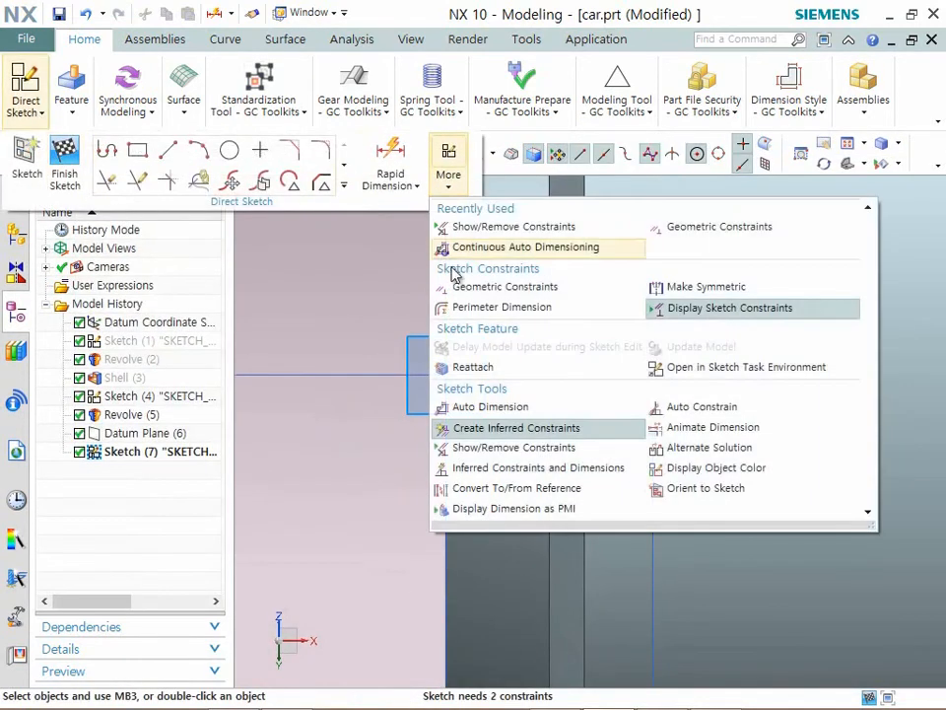
pyautogui.click(494, 286)
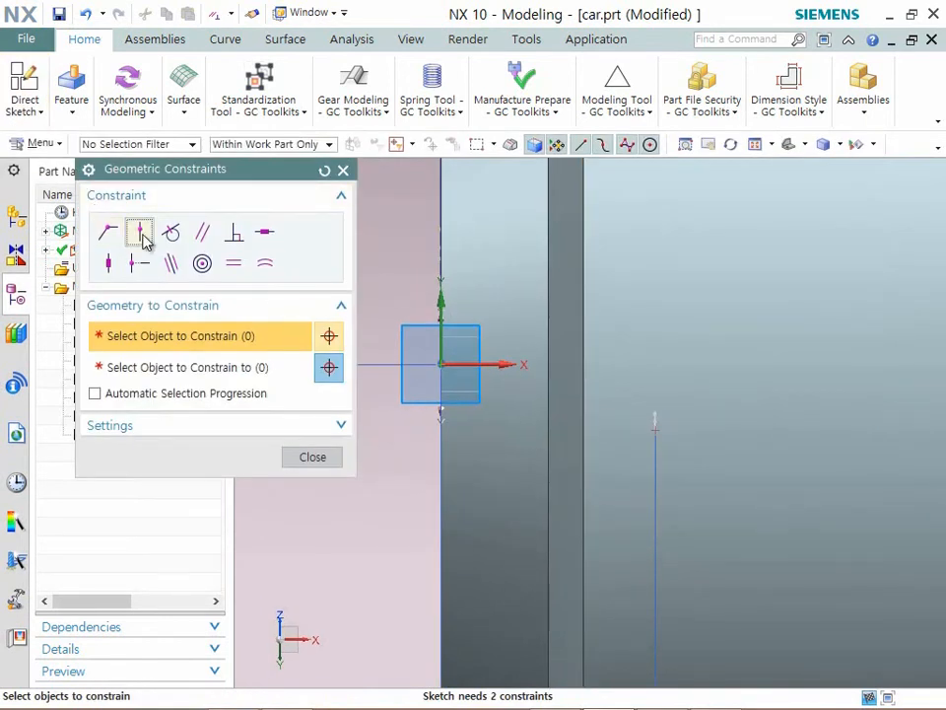
pyautogui.click(658, 426)
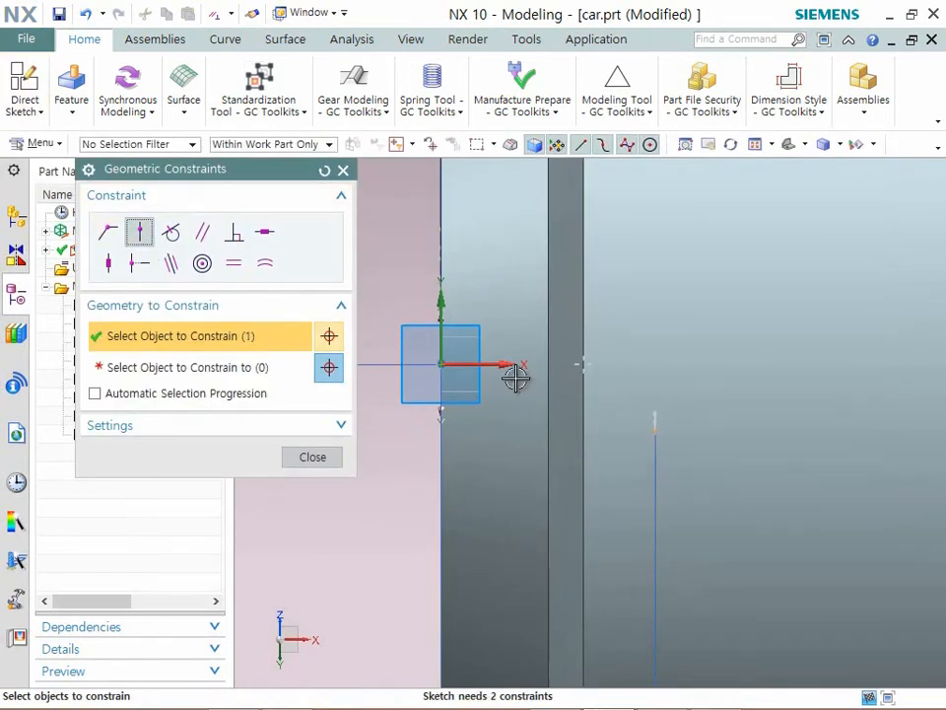
pyautogui.click(188, 374)
pyautogui.click(514, 364)
pyautogui.scroll(-5, 540, 370)
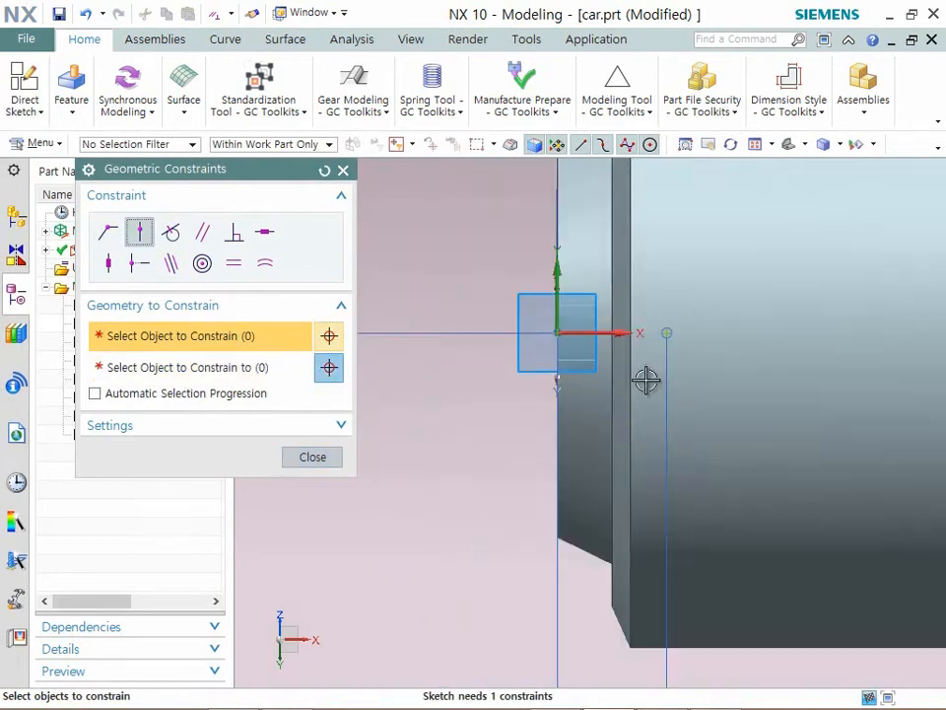
pyautogui.scroll(2, 602, 470)
pyautogui.scroll(-3, 573, 462)
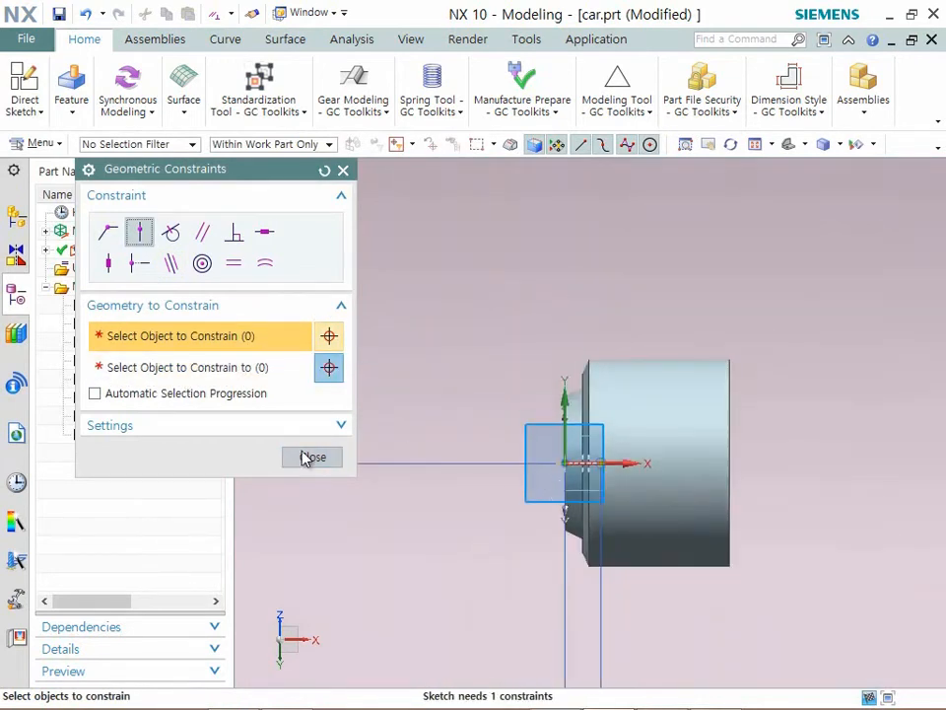
pyautogui.click(312, 456)
pyautogui.scroll(-4, 493, 422)
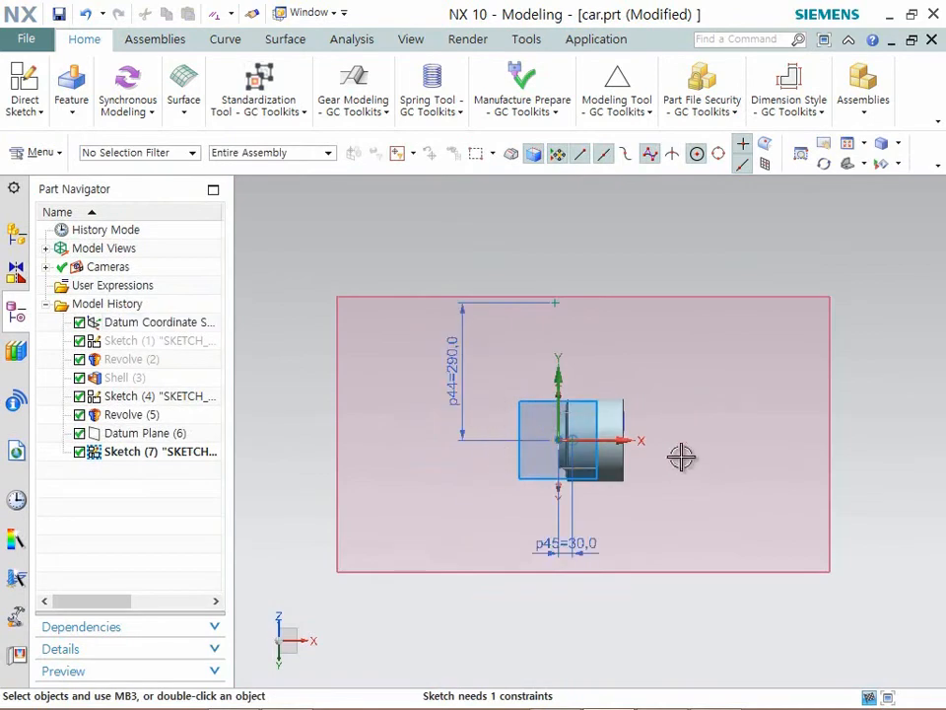
pyautogui.click(33, 108)
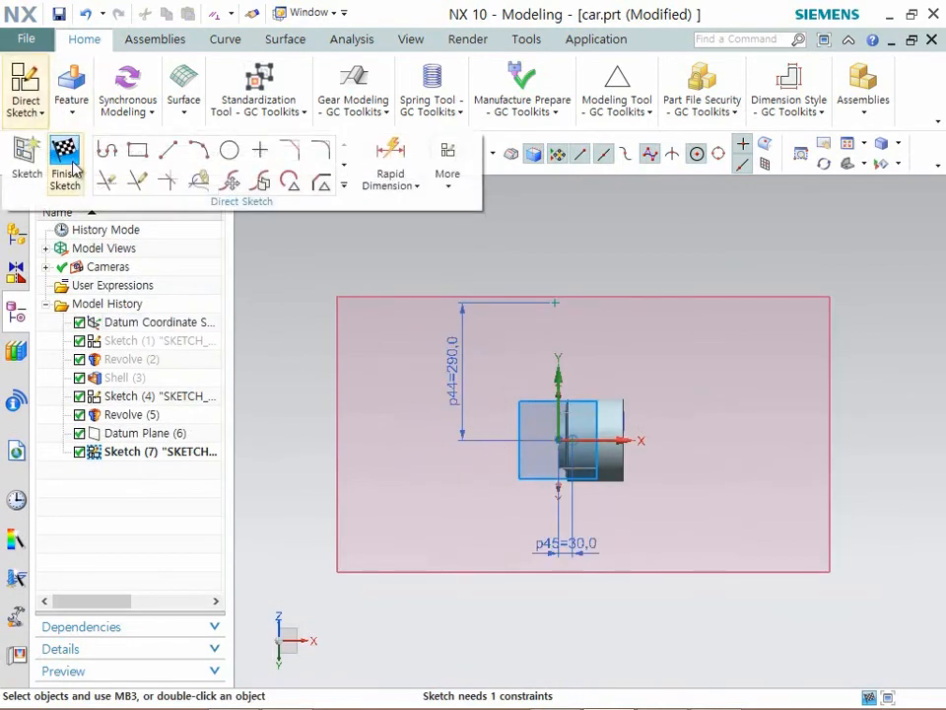
pyautogui.click(65, 178)
# - Begin a two-point datum axis and hide the revolved hub body to expose the reference sketch points
pyautogui.moveTo(246, 219)
pyautogui.mouseDown(button='middle')
pyautogui.moveTo(404, 302)
pyautogui.moveTo(461, 299)
pyautogui.moveTo(449, 287)
pyautogui.moveTo(656, 414)
pyautogui.moveTo(449, 380)
pyautogui.mouseUp(button='middle')
pyautogui.scroll(2, 516, 402)
pyautogui.scroll(1, 517, 402)
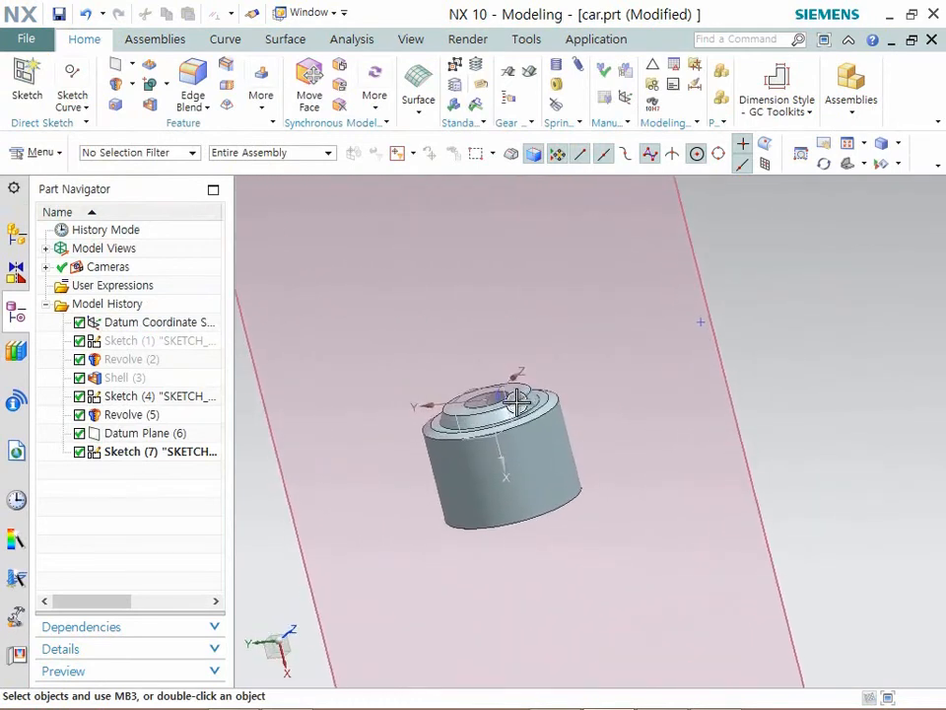
pyautogui.click(133, 66)
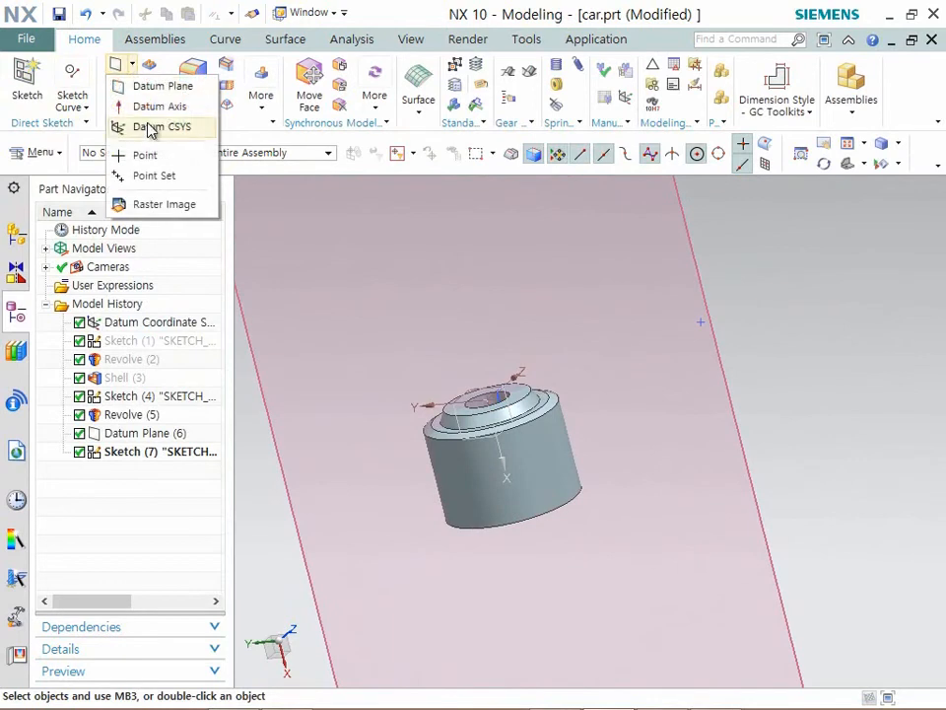
pyautogui.click(159, 107)
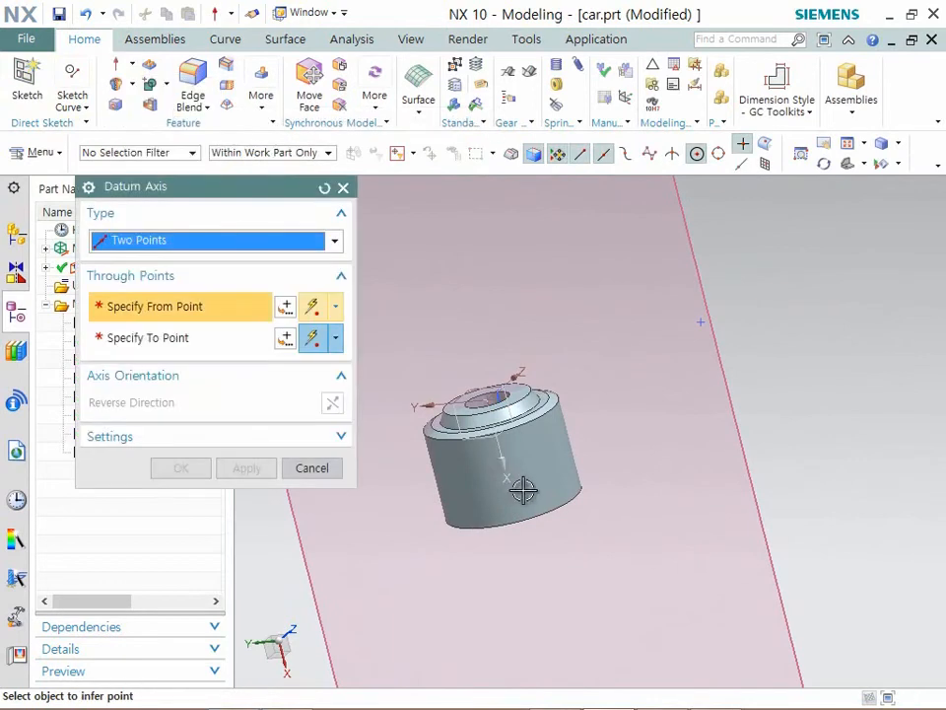
pyautogui.scroll(5, 522, 490)
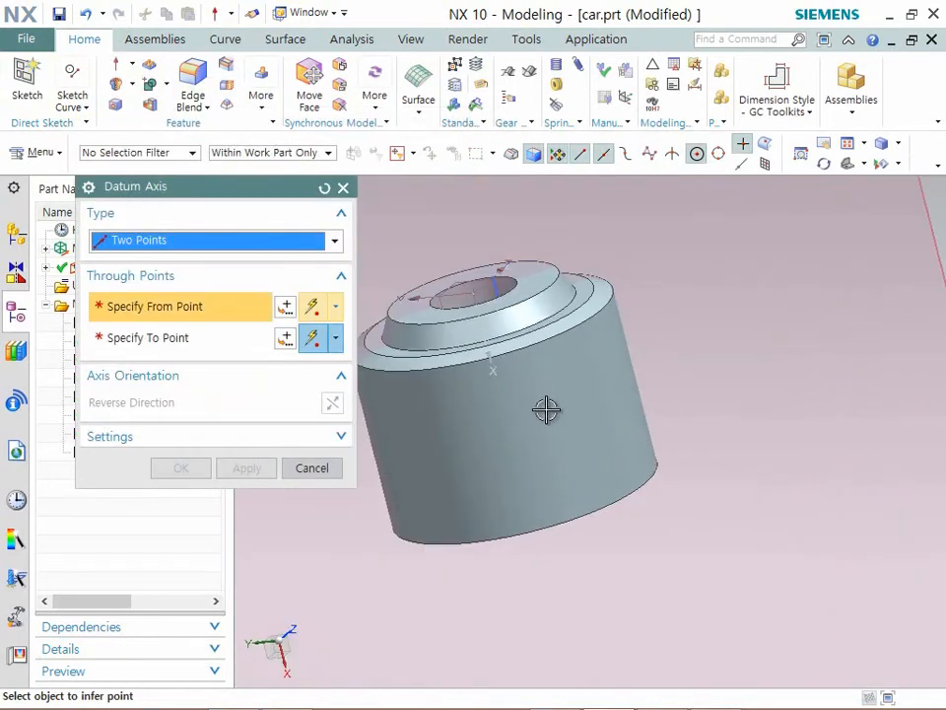
pyautogui.hotkey('ctrl', 'b')
pyautogui.click(560, 429)
pyautogui.middleClick(588, 488)
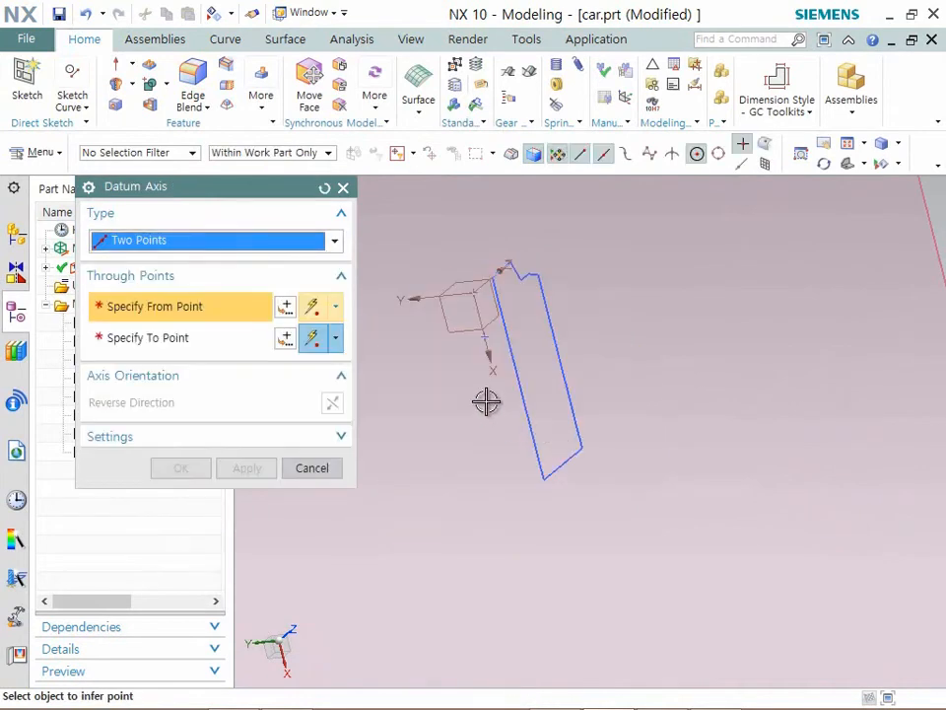
# - Create the datum axis from the sketch point on the X axis to the distant sketch point at 290
pyautogui.click(485, 338)
pyautogui.scroll(-2, 503, 421)
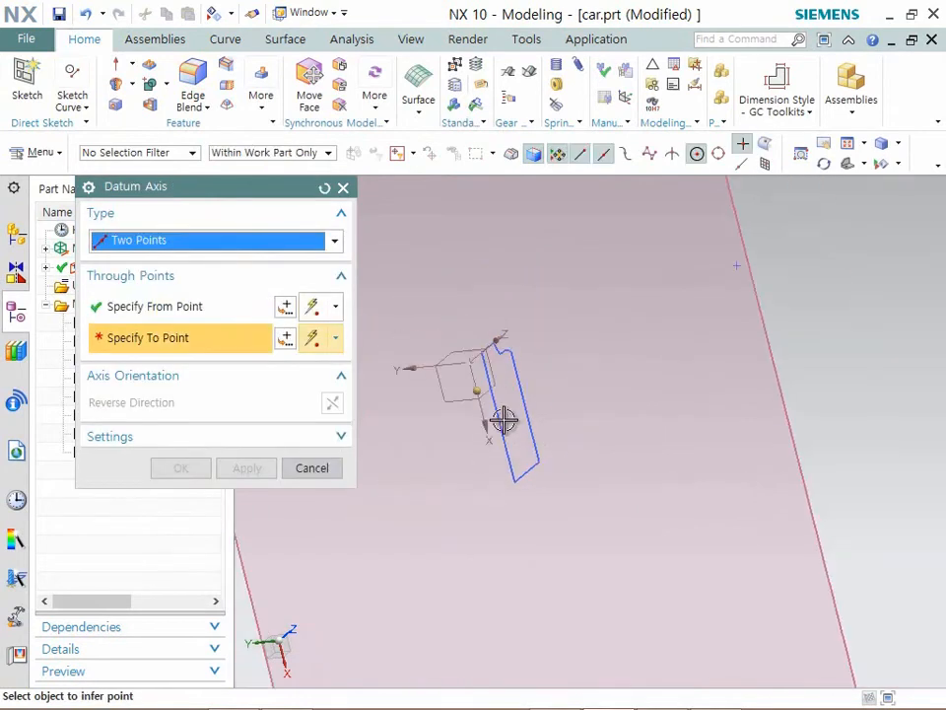
pyautogui.click(739, 268)
pyautogui.middleClick(236, 474)
# - Create a datum plane at an angle of 20 deg to the existing inclined datum plane, through the two-point datum axis
pyautogui.moveTo(224, 460)
pyautogui.mouseDown(button='middle')
pyautogui.moveTo(281, 453)
pyautogui.moveTo(265, 351)
pyautogui.moveTo(479, 375)
pyautogui.mouseUp(button='middle')
pyautogui.click(134, 66)
pyautogui.click(138, 85)
pyautogui.click(437, 218)
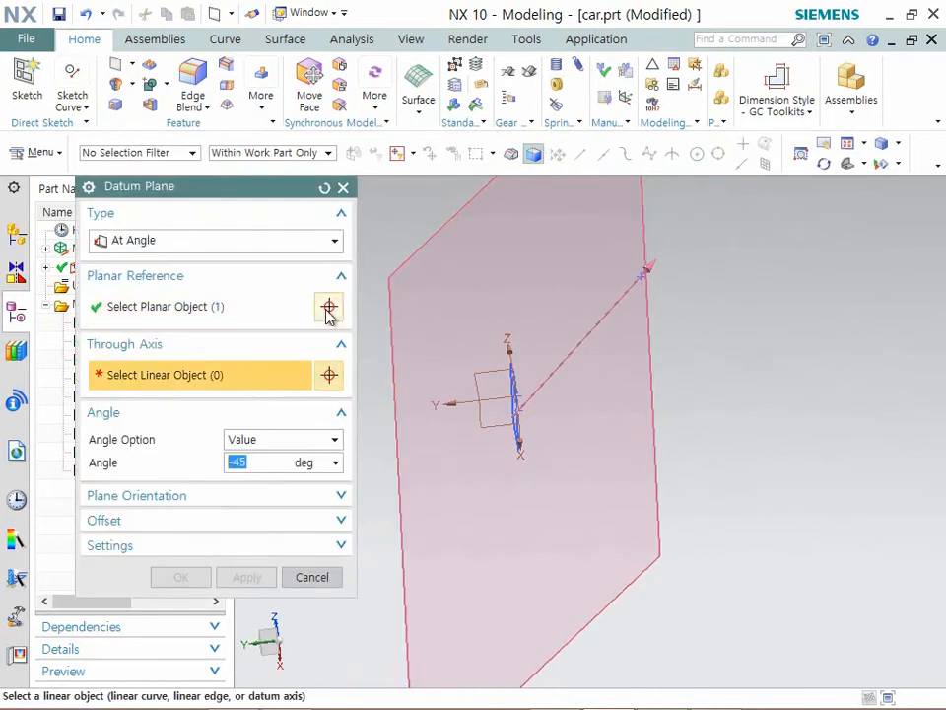
pyautogui.click(617, 310)
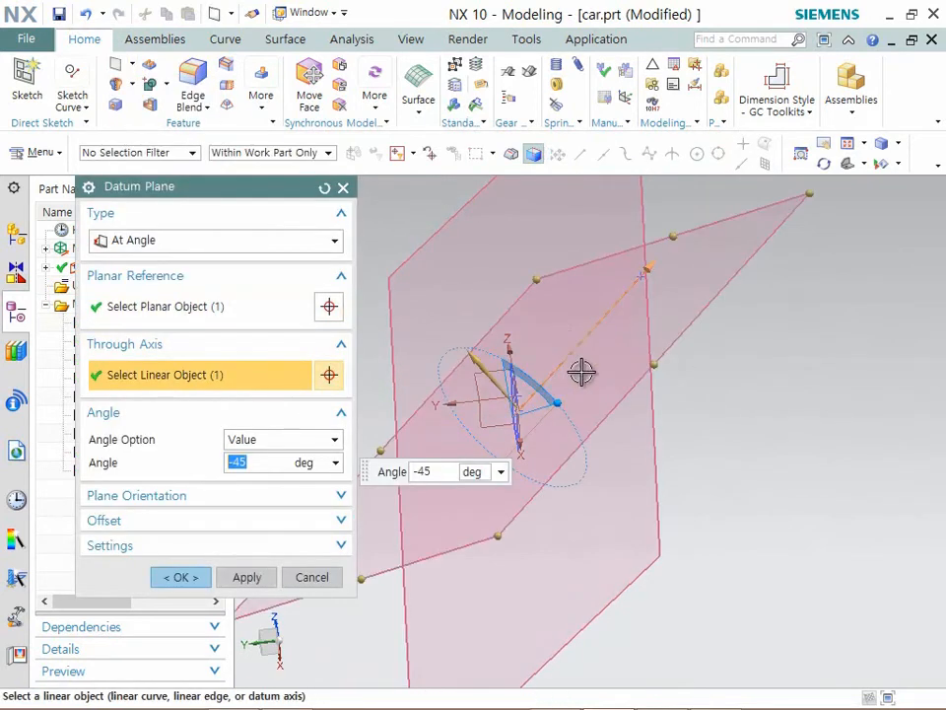
pyautogui.moveTo(657, 382); pyautogui.dragTo(649, 461, button='middle')
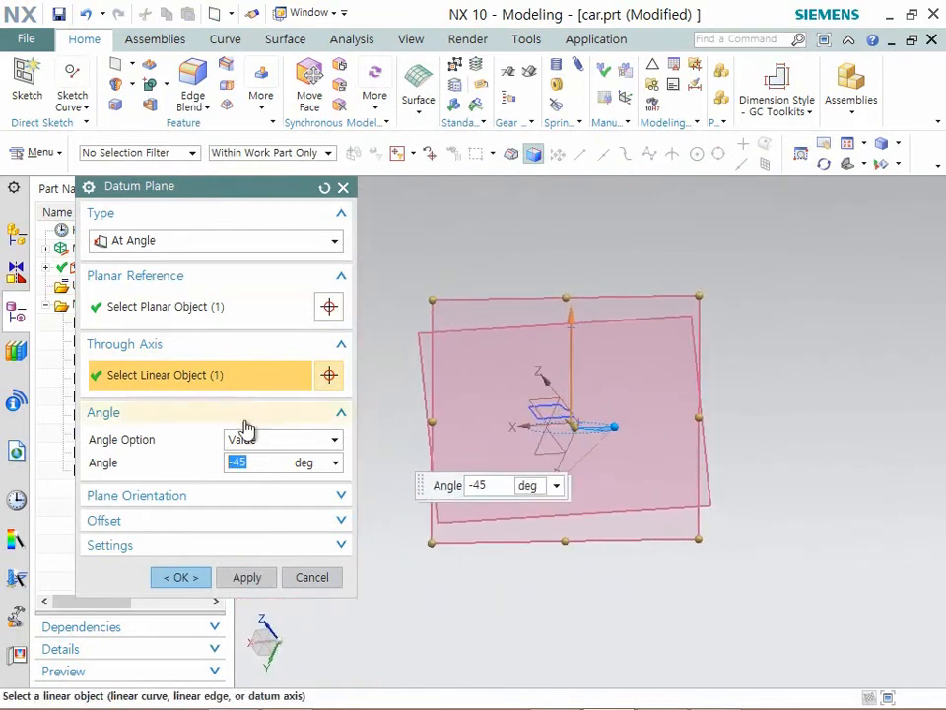
pyautogui.write('0')
pyautogui.press('Return')
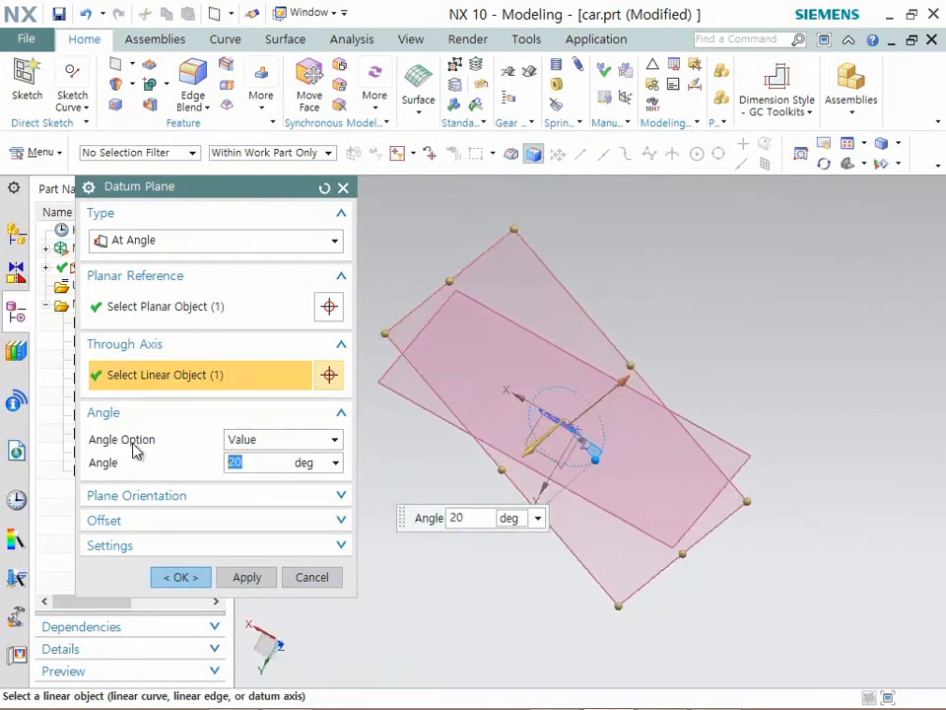
pyautogui.click(184, 578)
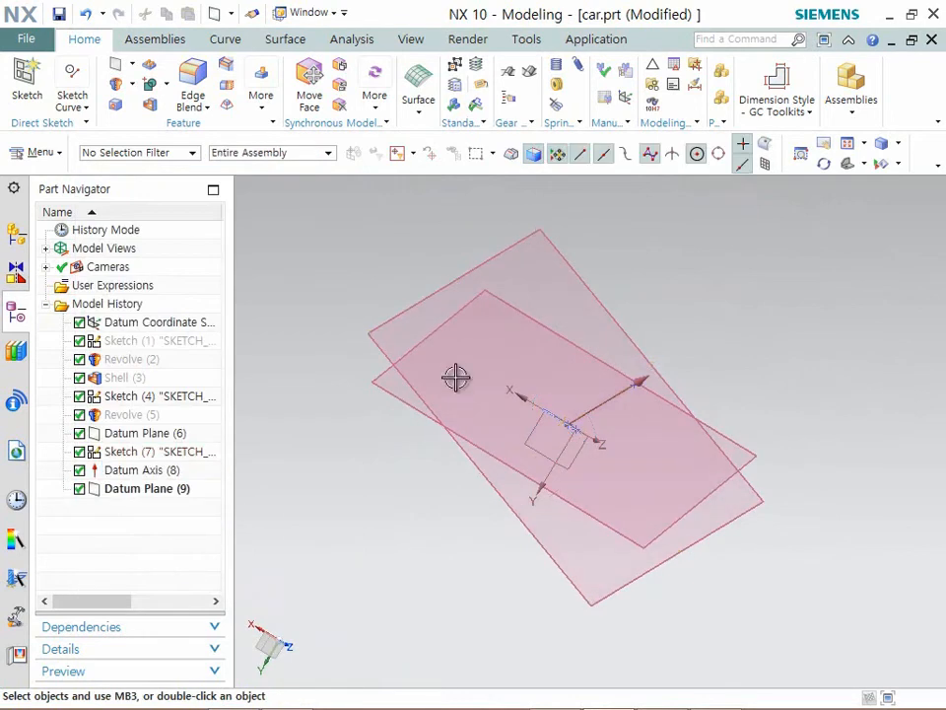
# - Hide the first inclined datum plane, the one used as planar reference for the 20 deg plane
pyautogui.click(506, 376)
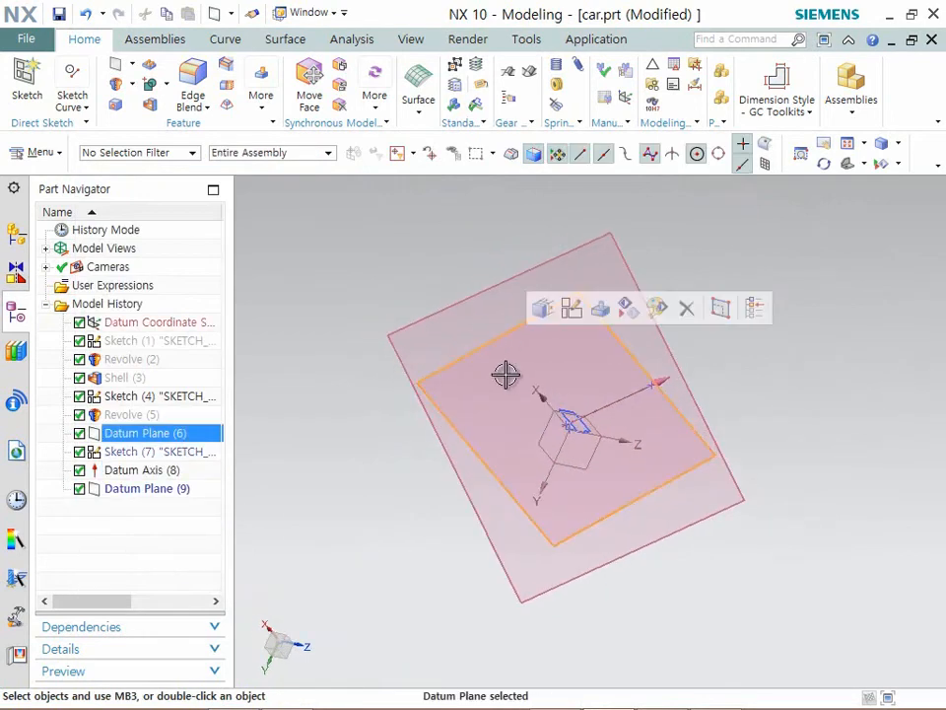
pyautogui.hotkey('ctrl', 'b')
pyautogui.moveTo(595, 339); pyautogui.dragTo(611, 384, button='middle')
pyautogui.moveTo(395, 660)
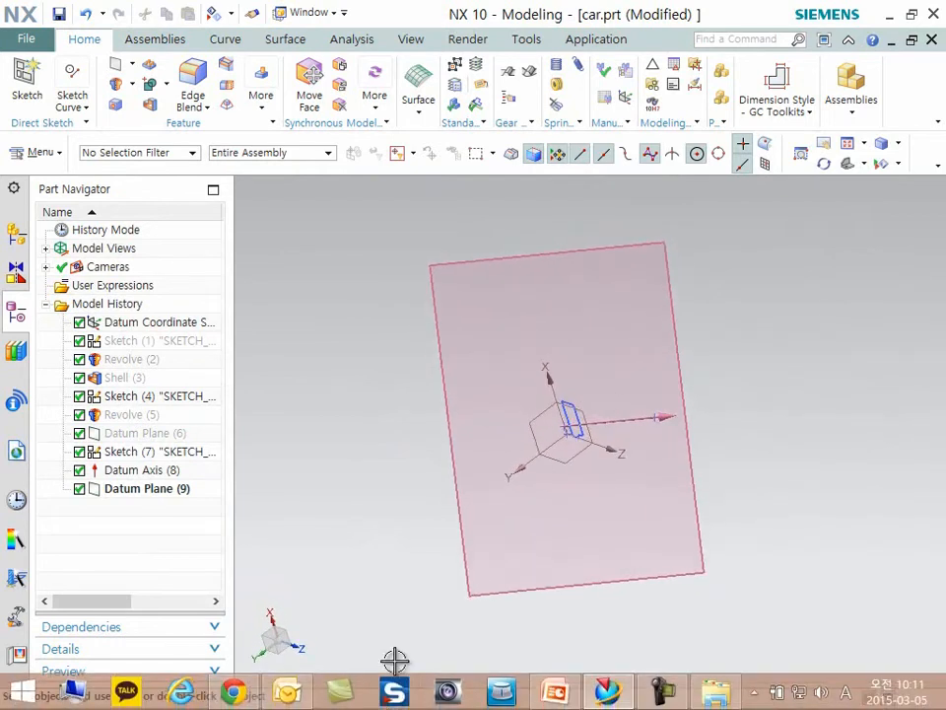
pyautogui.click(657, 698)
pyautogui.click(655, 698)
# - Create a new sketch on the datum plane angled 20 deg through the datum axis
pyautogui.scroll(1, 577, 466)
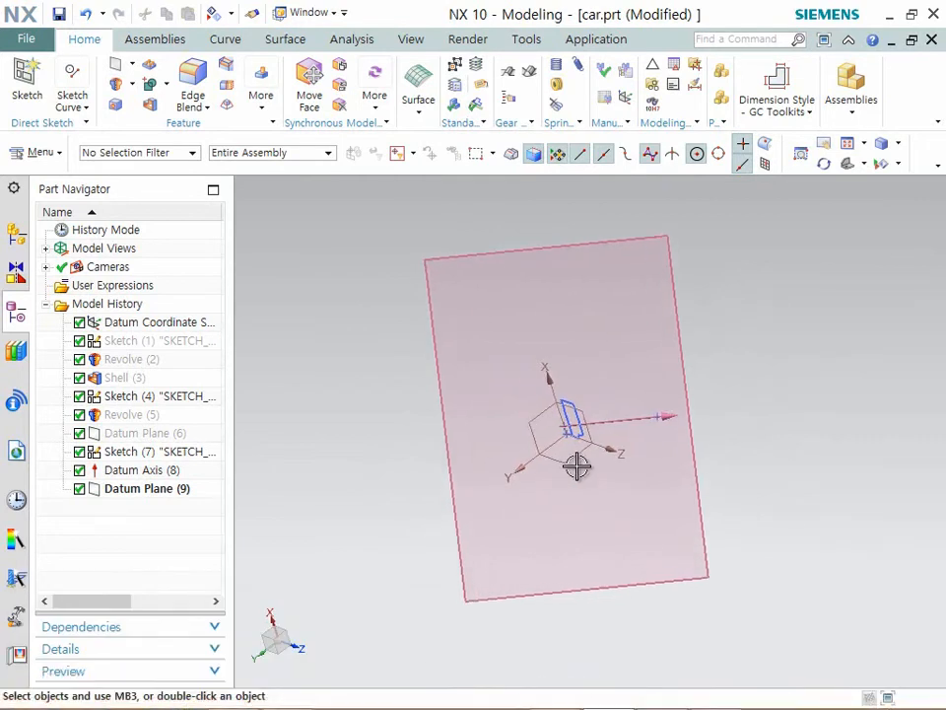
pyautogui.scroll(1, 576, 466)
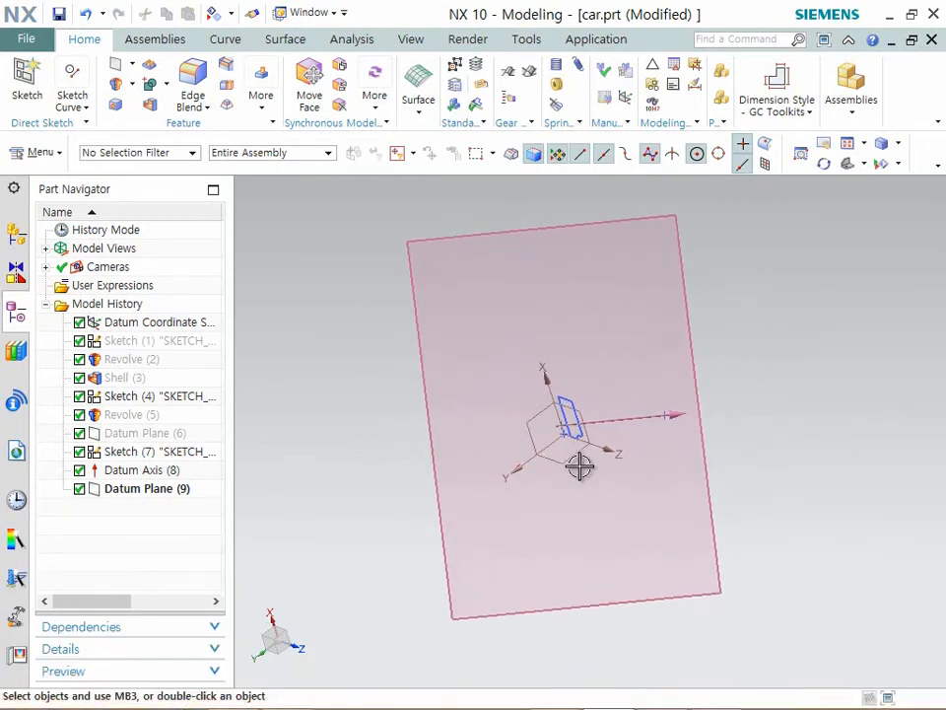
pyautogui.click(36, 87)
pyautogui.click(449, 266)
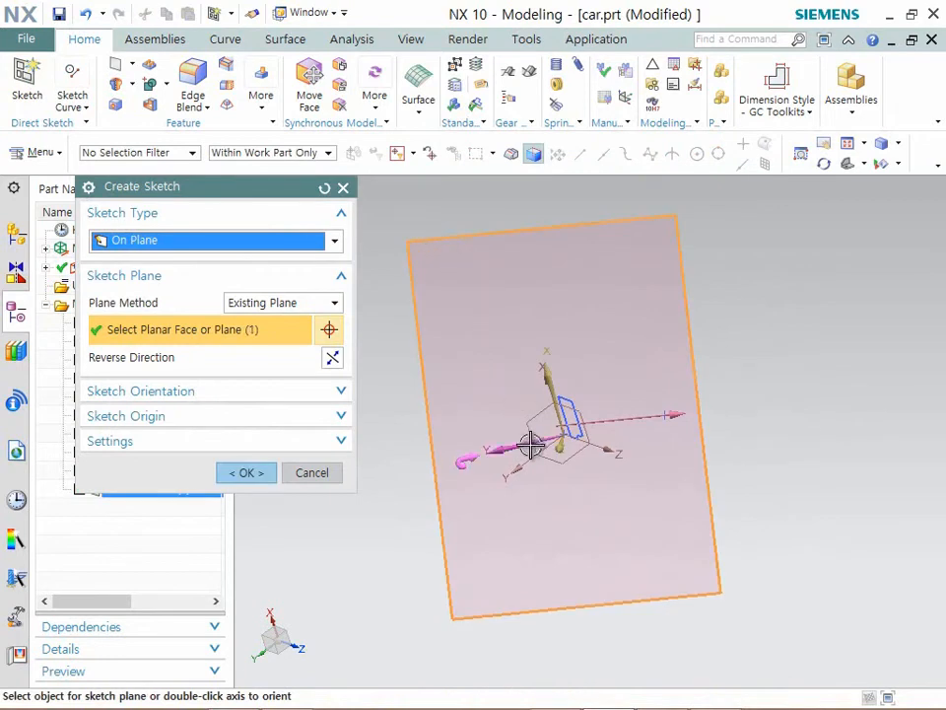
pyautogui.click(252, 474)
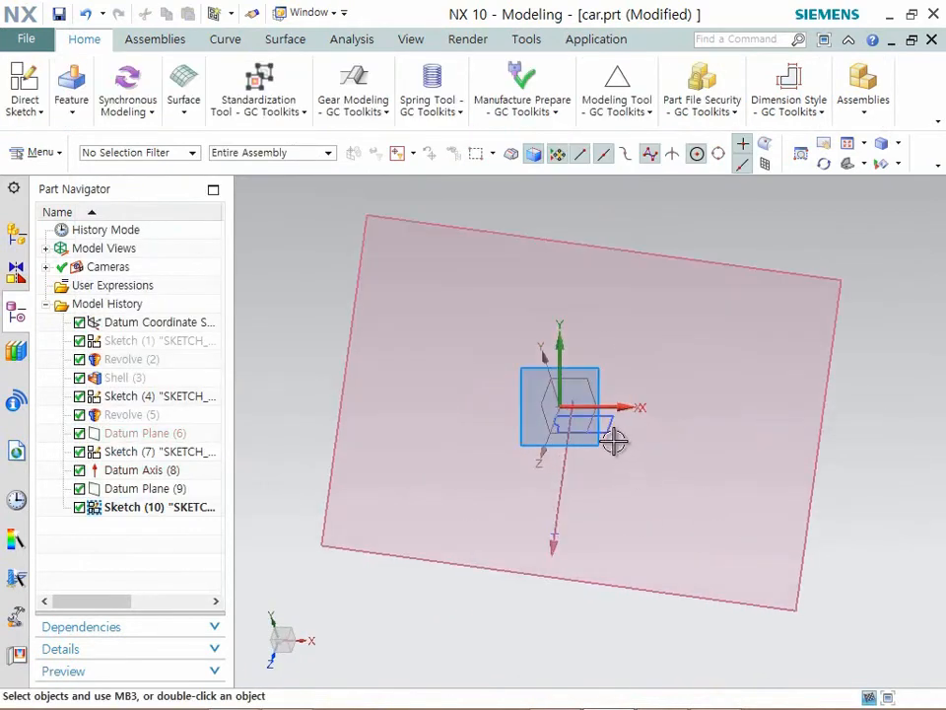
# - Draw a three-point arc between the two reference sketch points, bulging away from the datum axis toward positive X
pyautogui.scroll(1, 609, 440)
pyautogui.keyDown('shift'); pyautogui.moveTo(558, 418); pyautogui.dragTo(467, 306, button='middle'); pyautogui.keyUp('shift')
pyautogui.scroll(3, 467, 306)
pyautogui.scroll(-3, 468, 307)
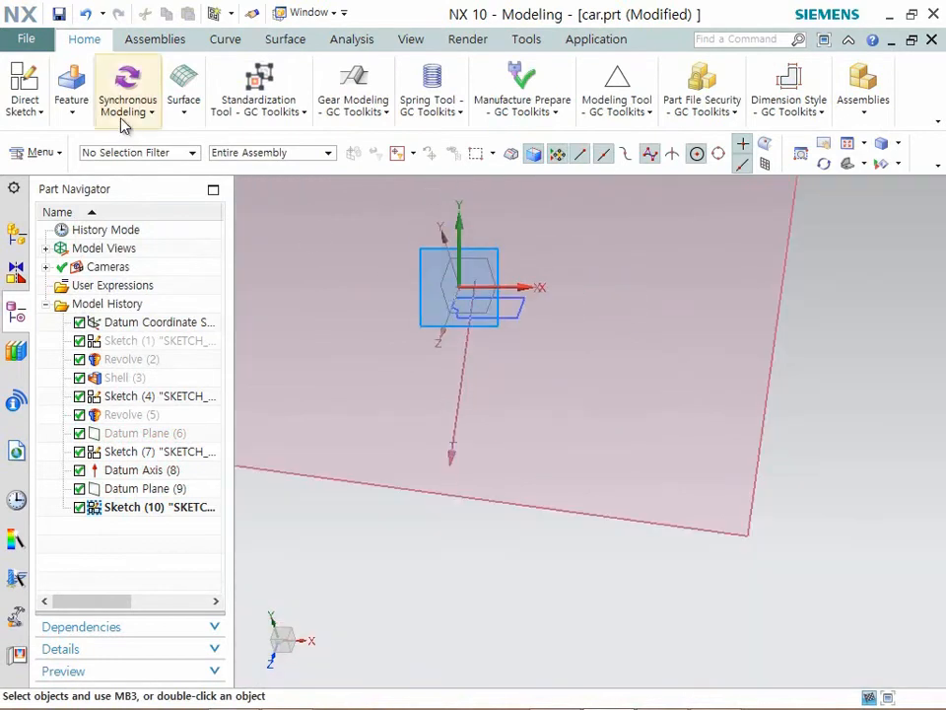
pyautogui.click(39, 113)
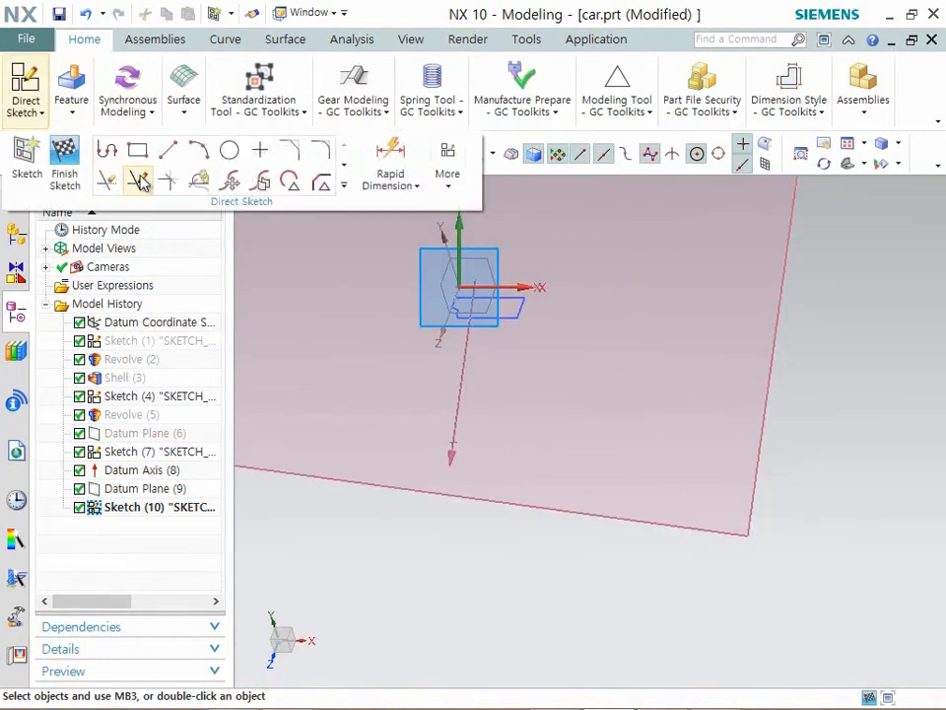
pyautogui.click(213, 155)
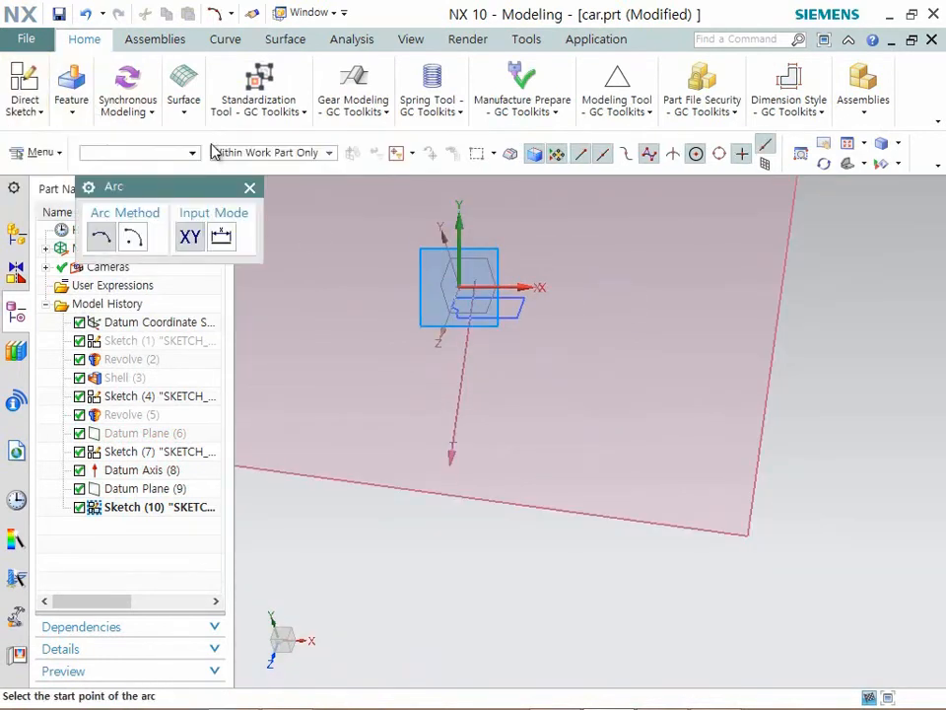
pyautogui.click(448, 446)
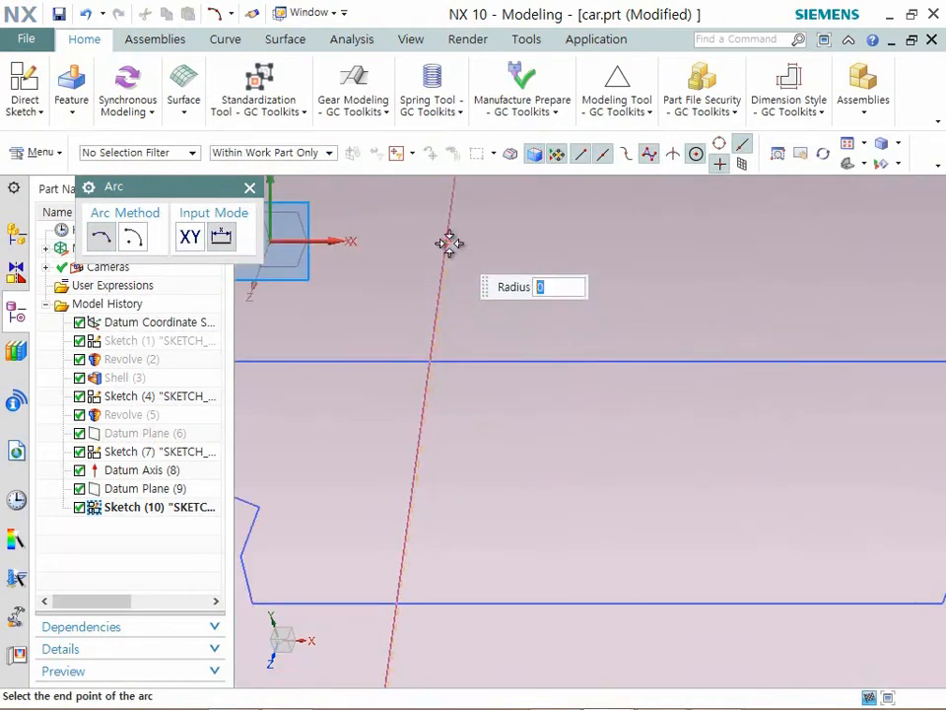
pyautogui.scroll(-8, 455, 276)
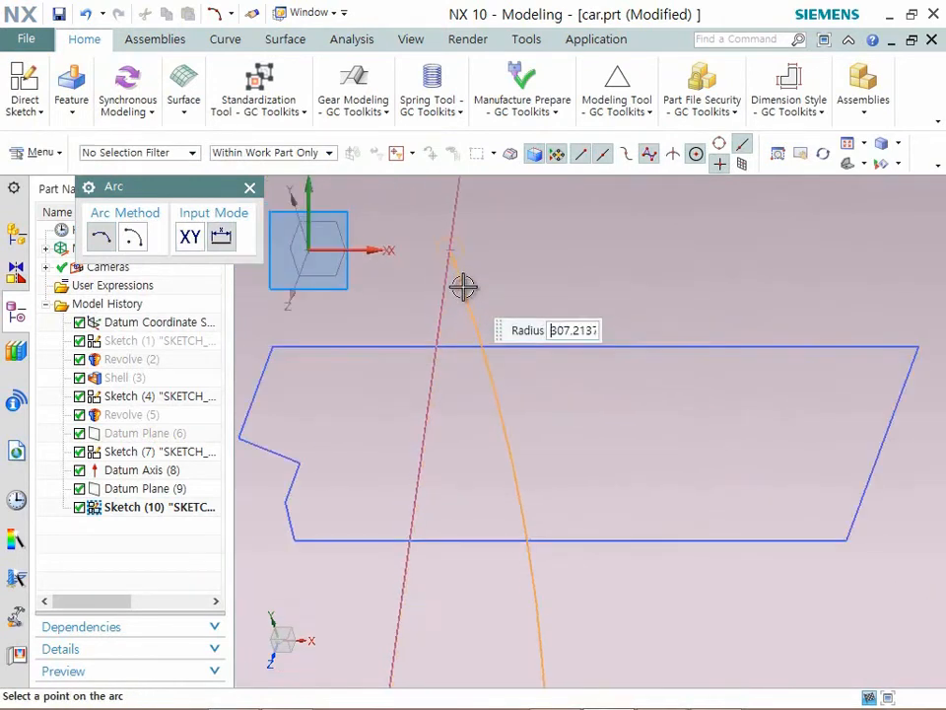
pyautogui.click(479, 449)
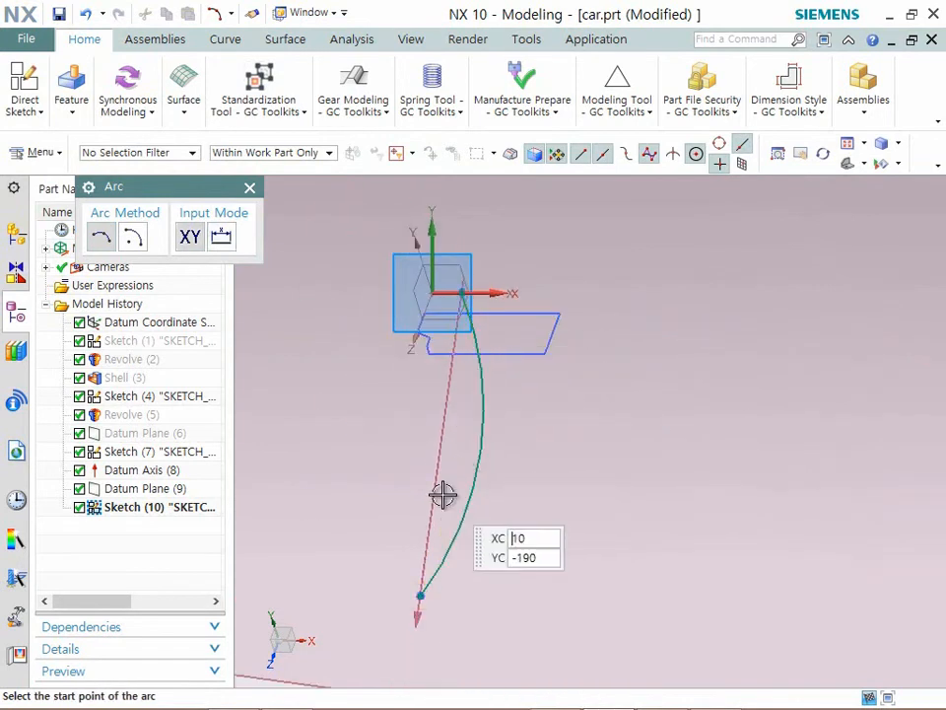
pyautogui.click(252, 189)
pyautogui.click(26, 104)
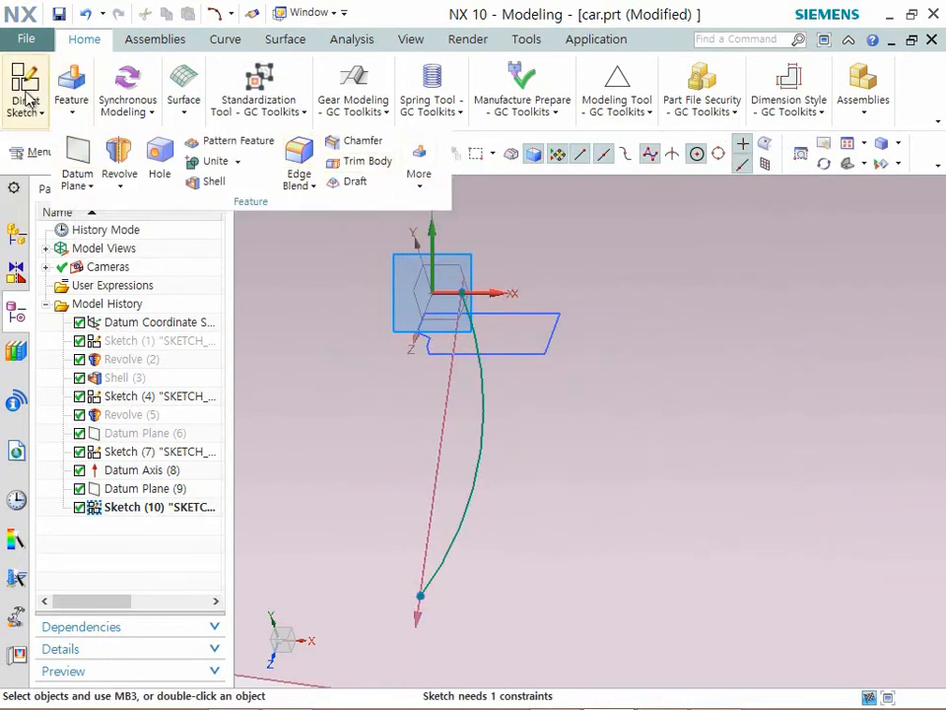
pyautogui.click(386, 157)
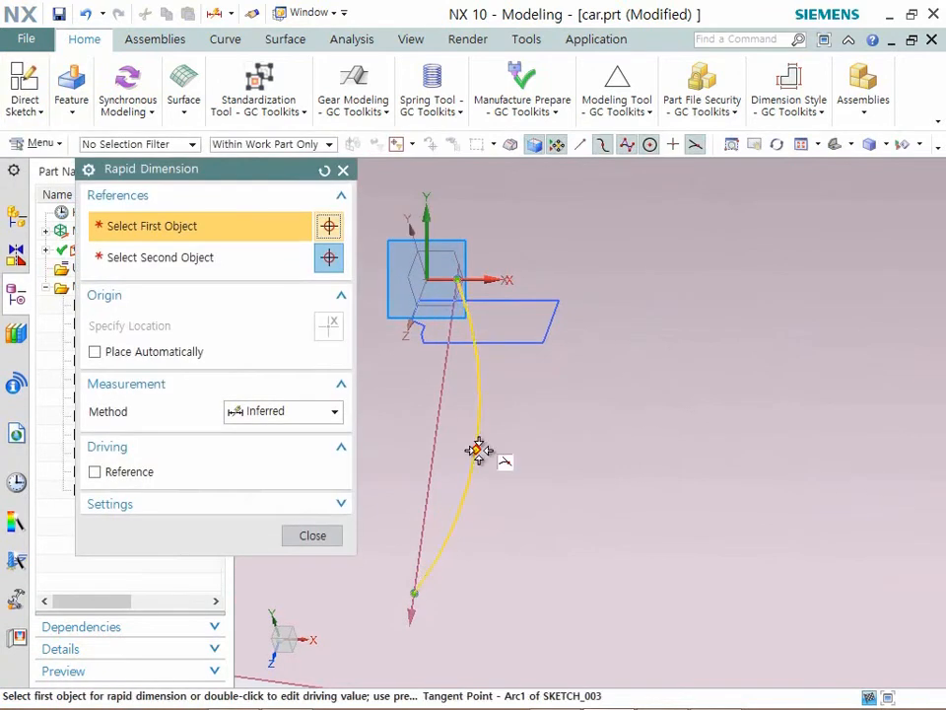
pyautogui.click(478, 450)
pyautogui.press('Escape')
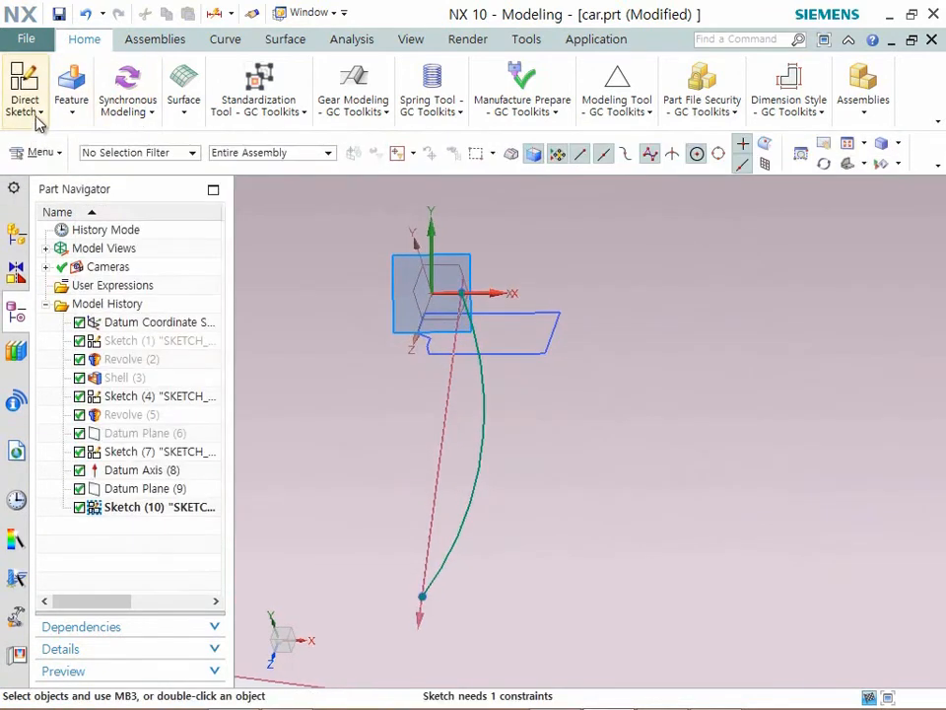
# - Dimension the arc's radius with Rapid Dimension, set it to 295, and finish the sketch
pyautogui.click(37, 116)
pyautogui.click(390, 151)
pyautogui.click(477, 437)
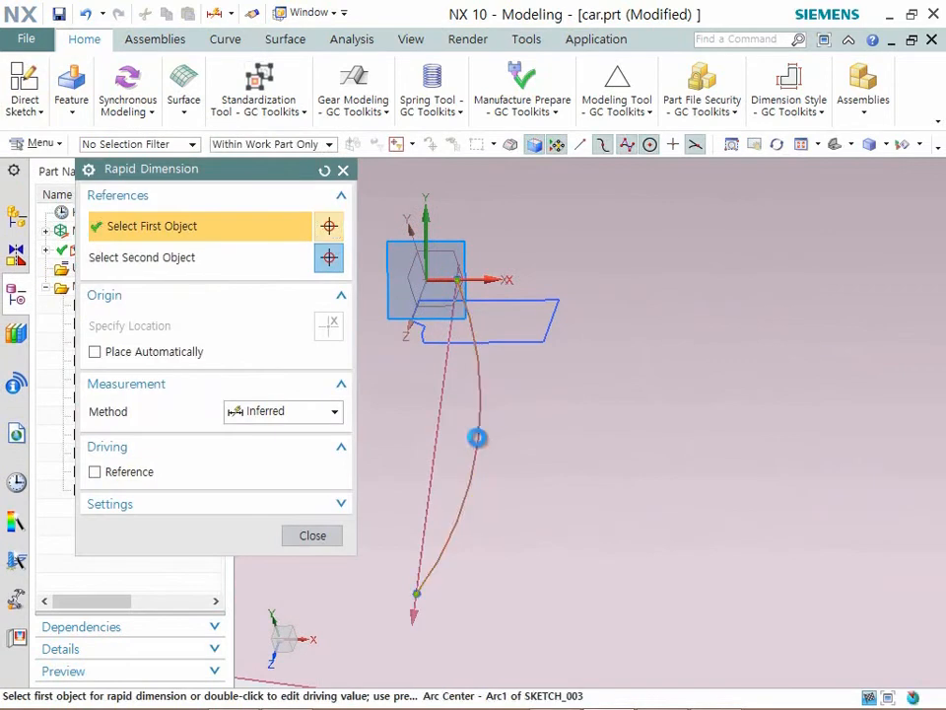
pyautogui.click(402, 396)
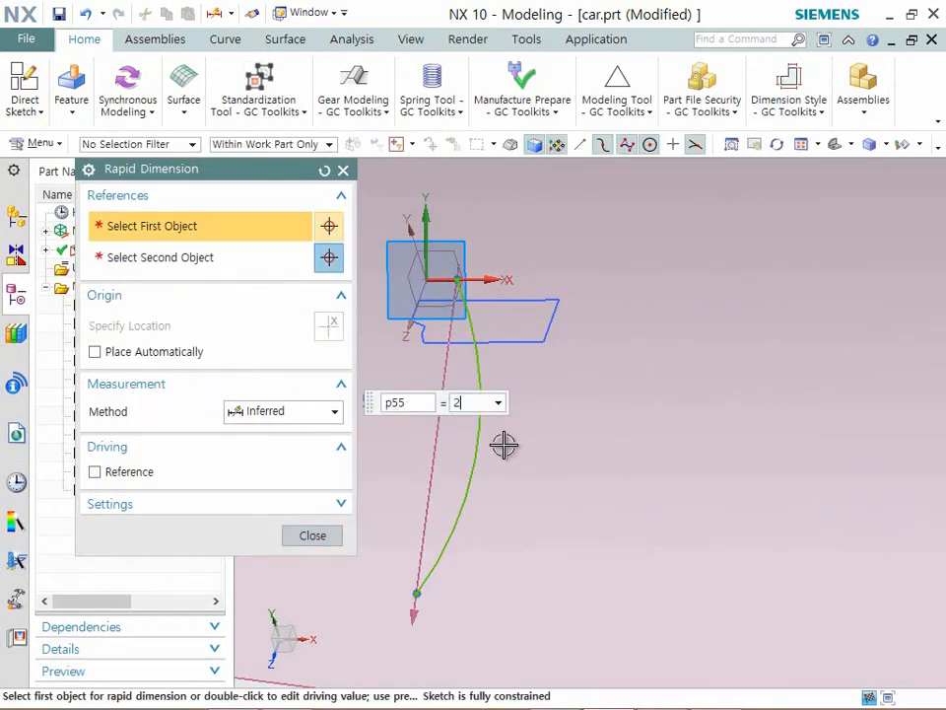
pyautogui.press('Return')
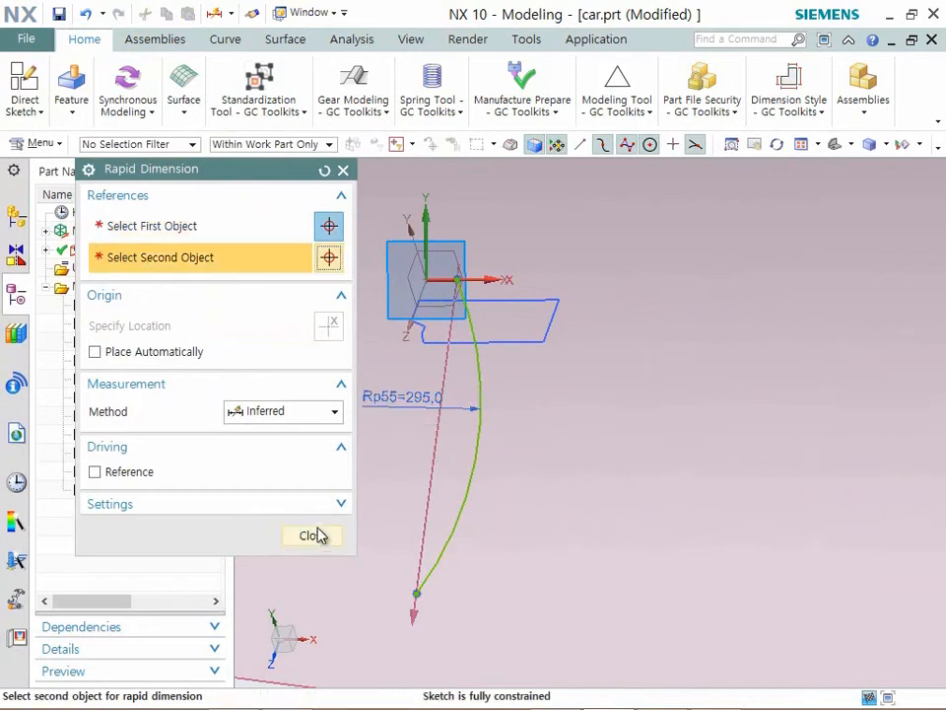
pyautogui.click(312, 534)
pyautogui.scroll(-3, 686, 397)
pyautogui.click(22, 94)
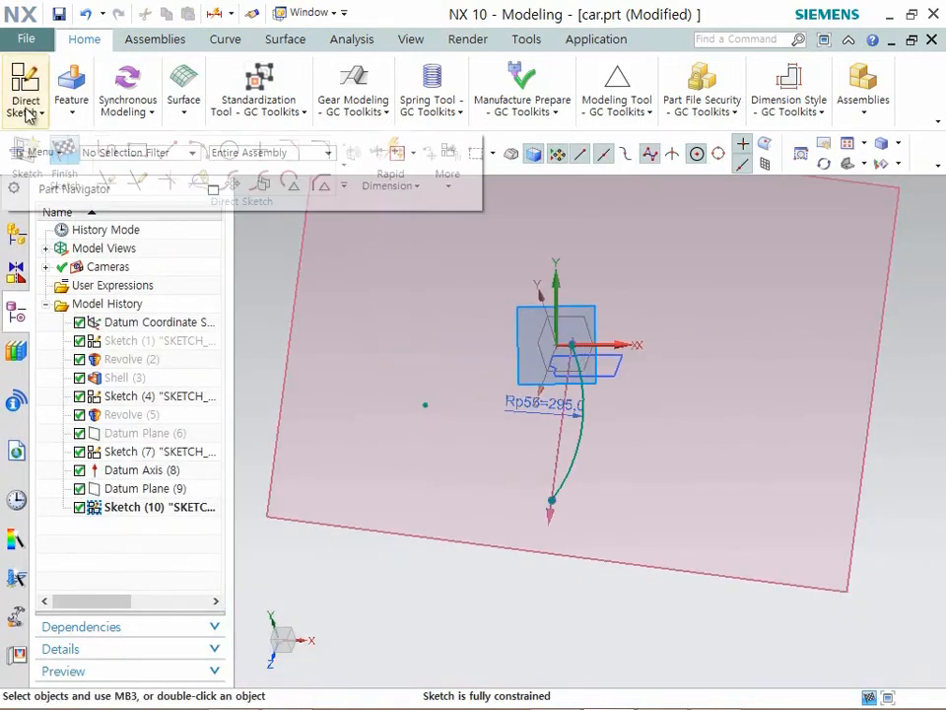
pyautogui.click(51, 133)
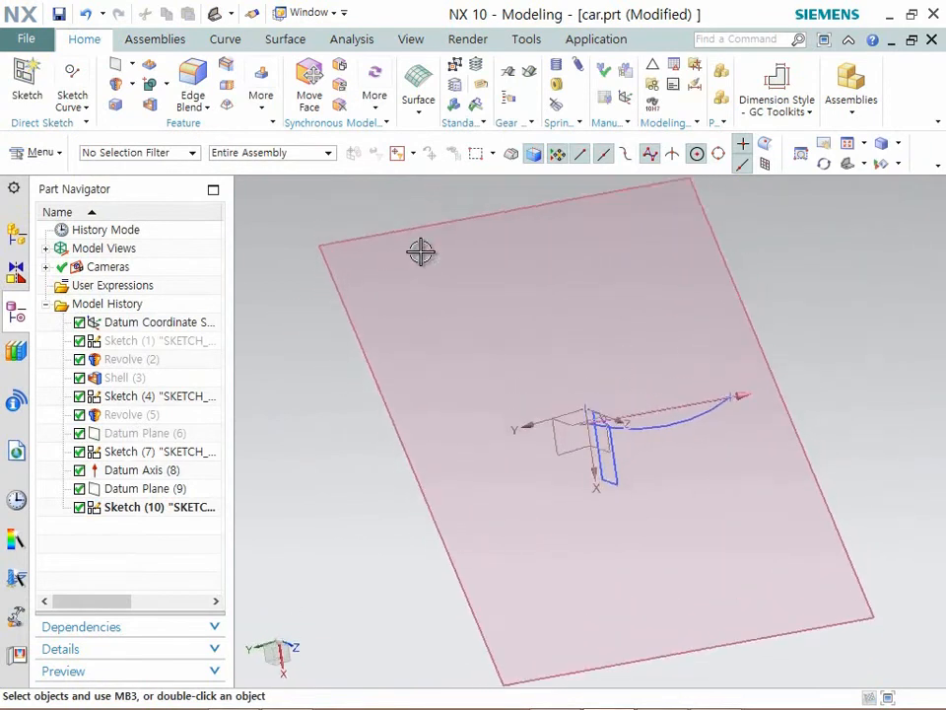
# - Hide the 20 deg datum plane and define an At Angle datum plane at 45 deg from the XZ plane through the X axis
pyautogui.scroll(3, 650, 444)
pyautogui.moveTo(623, 431); pyautogui.dragTo(589, 413, button='middle')
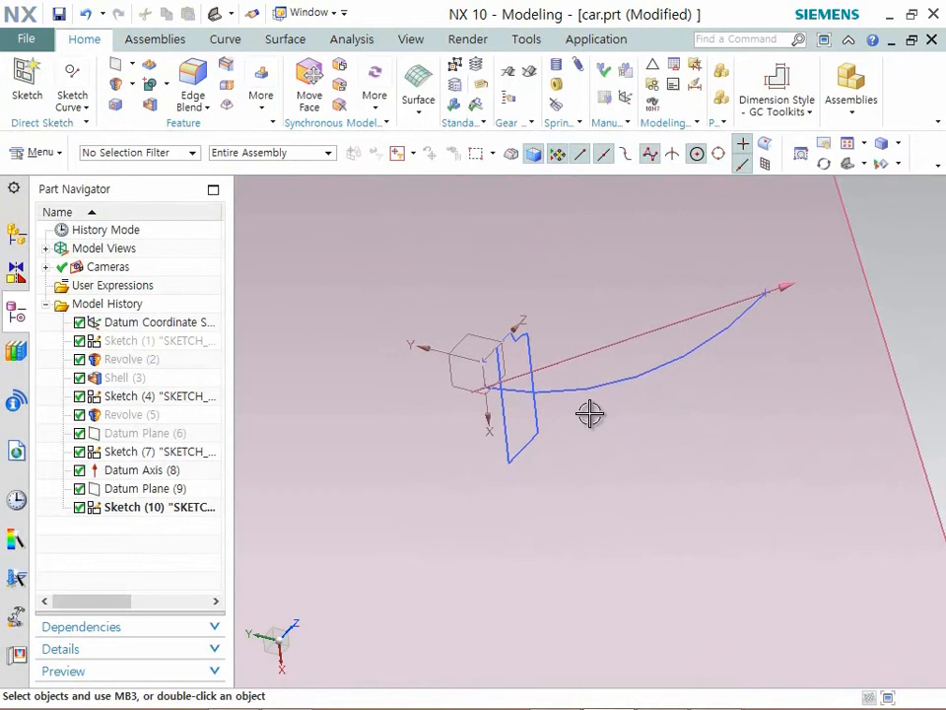
pyautogui.press('End')
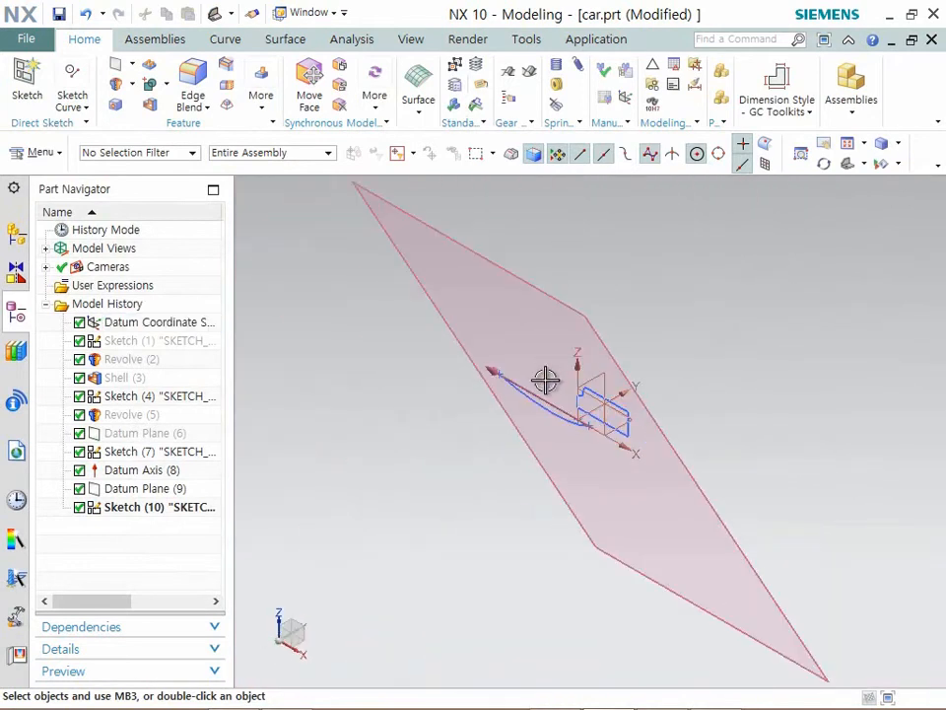
pyautogui.scroll(2, 547, 398)
pyautogui.scroll(4, 548, 408)
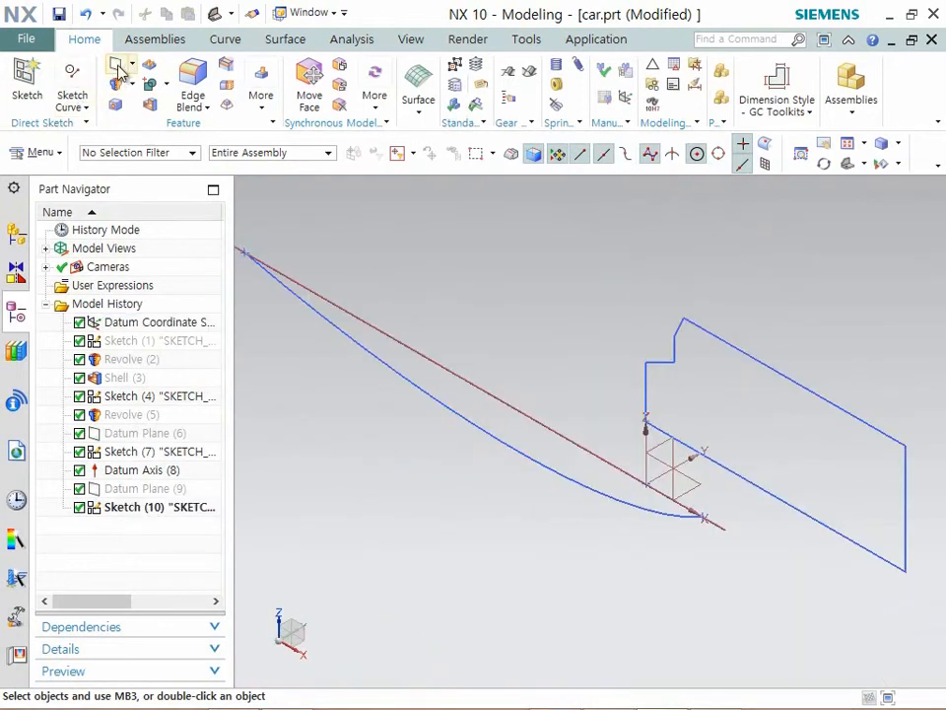
pyautogui.click(656, 461)
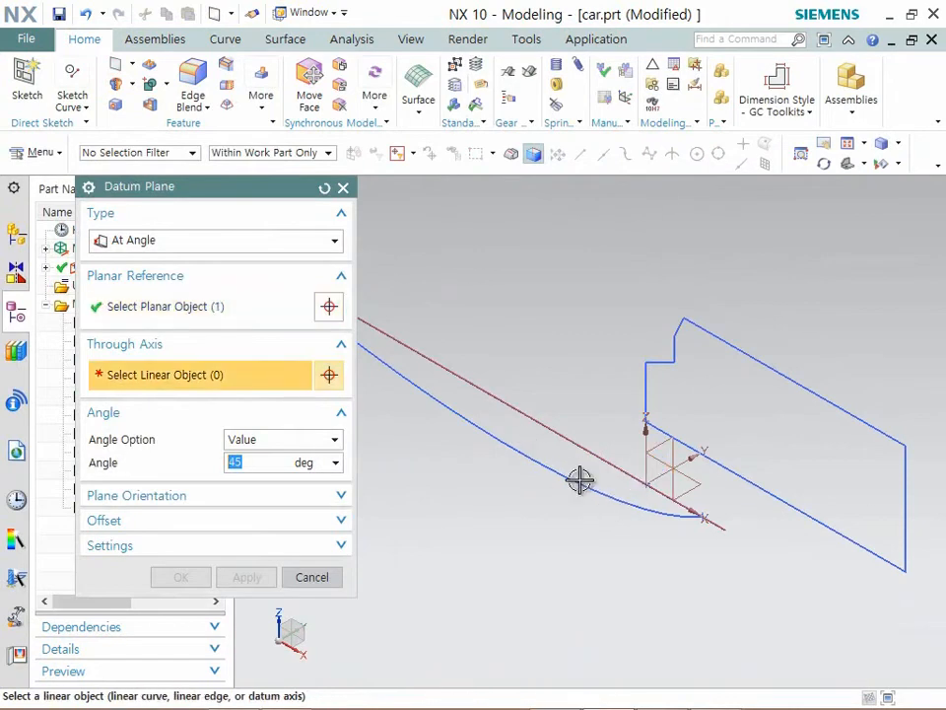
pyautogui.click(676, 515)
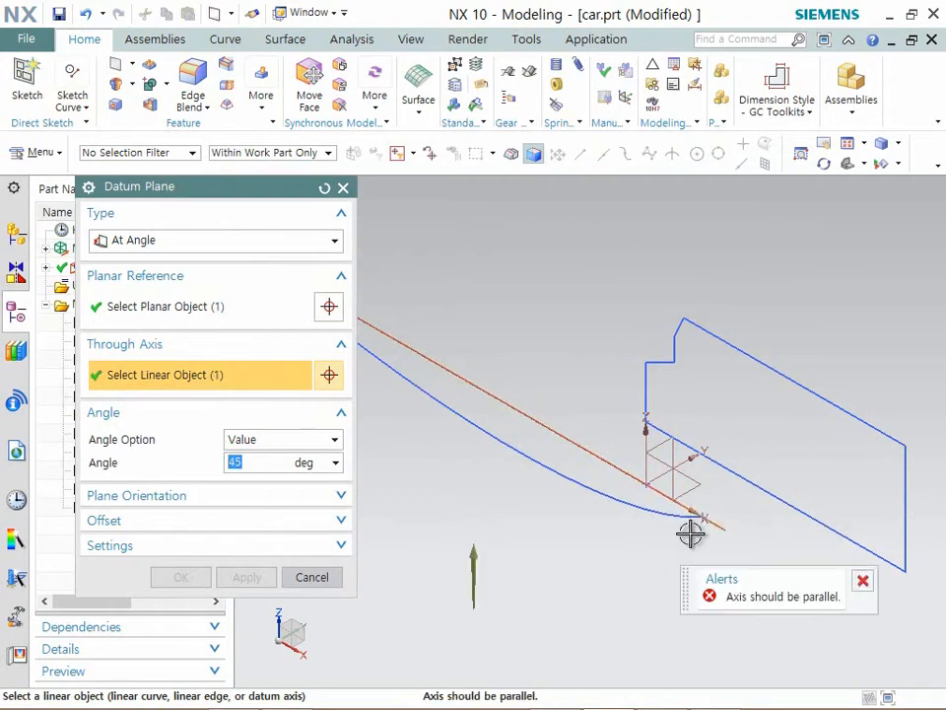
pyautogui.keyDown('shift'); pyautogui.click(570, 443); pyautogui.keyUp('shift')
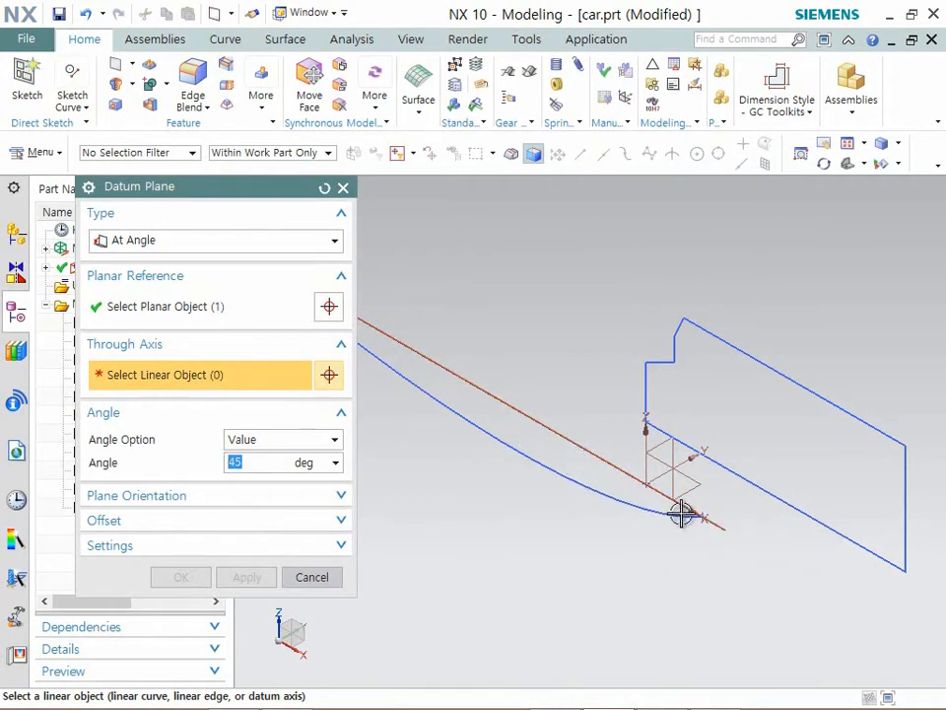
pyautogui.scroll(6, 682, 513)
pyautogui.scroll(4, 585, 432)
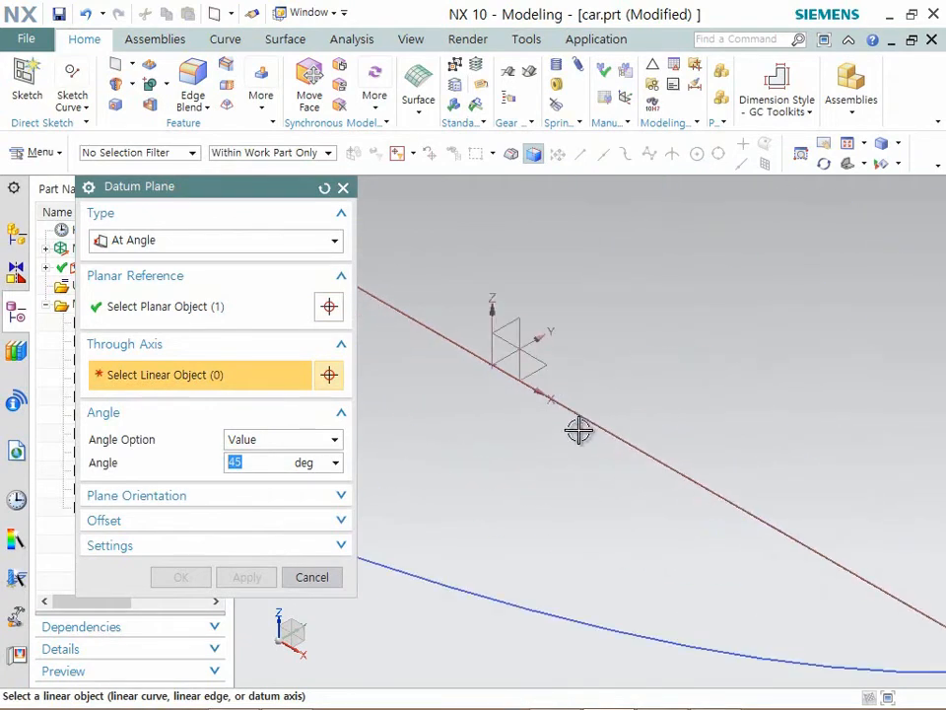
pyautogui.click(533, 388)
pyautogui.click(610, 419)
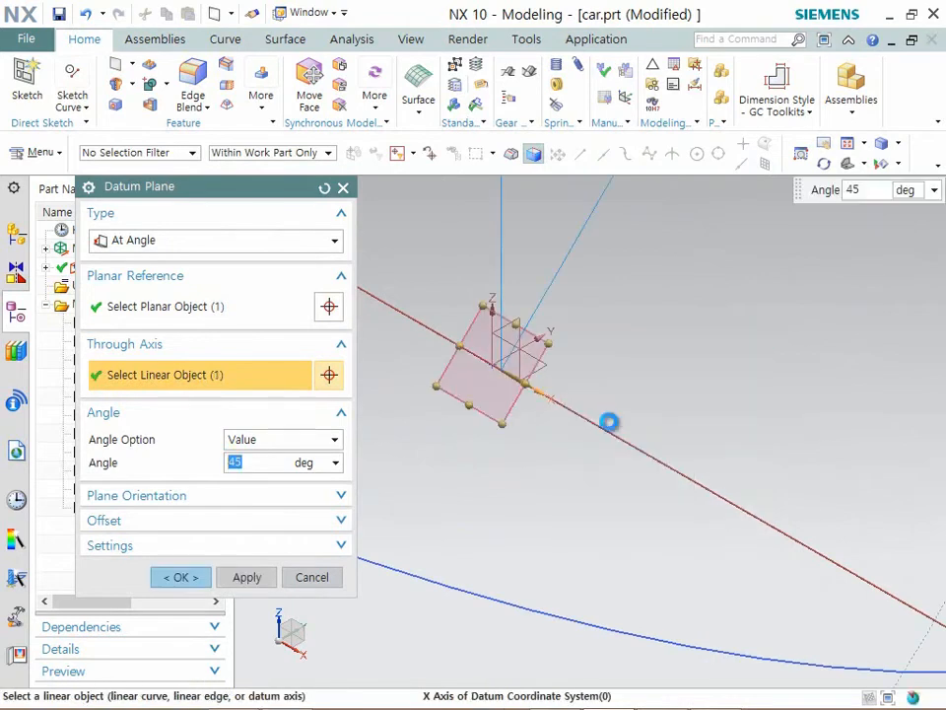
# - Enlarge the new datum plane's frame to about 86 by 53 and create the plane
pyautogui.scroll(-3, 692, 456)
pyautogui.scroll(-5, 687, 444)
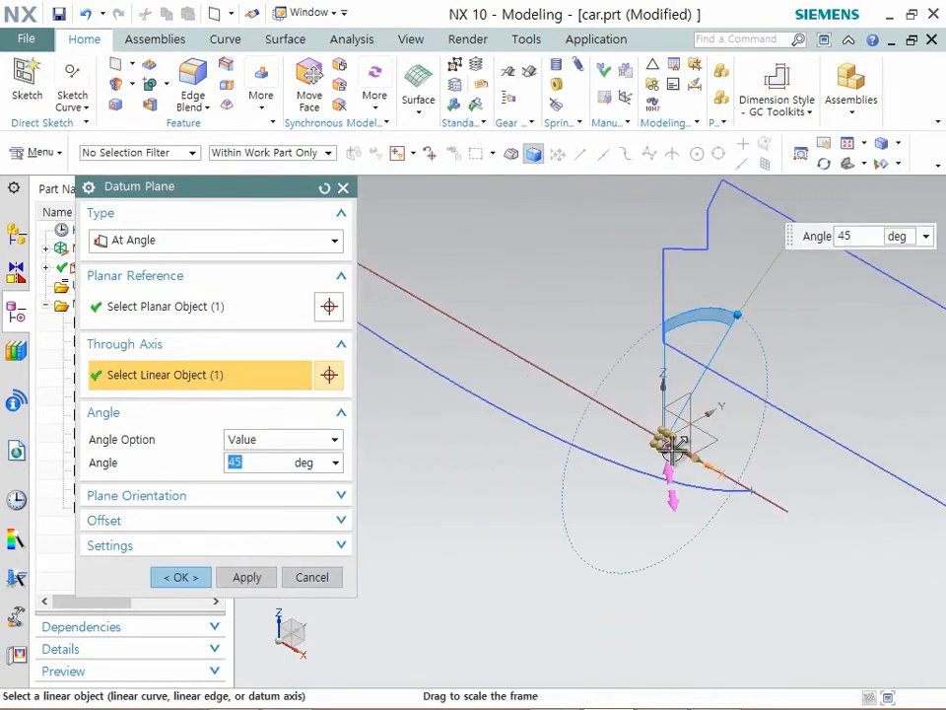
pyautogui.moveTo(676, 443); pyautogui.dragTo(884, 597)
pyautogui.moveTo(792, 508); pyautogui.dragTo(671, 558)
pyautogui.moveTo(670, 559); pyautogui.dragTo(375, 562, button='middle')
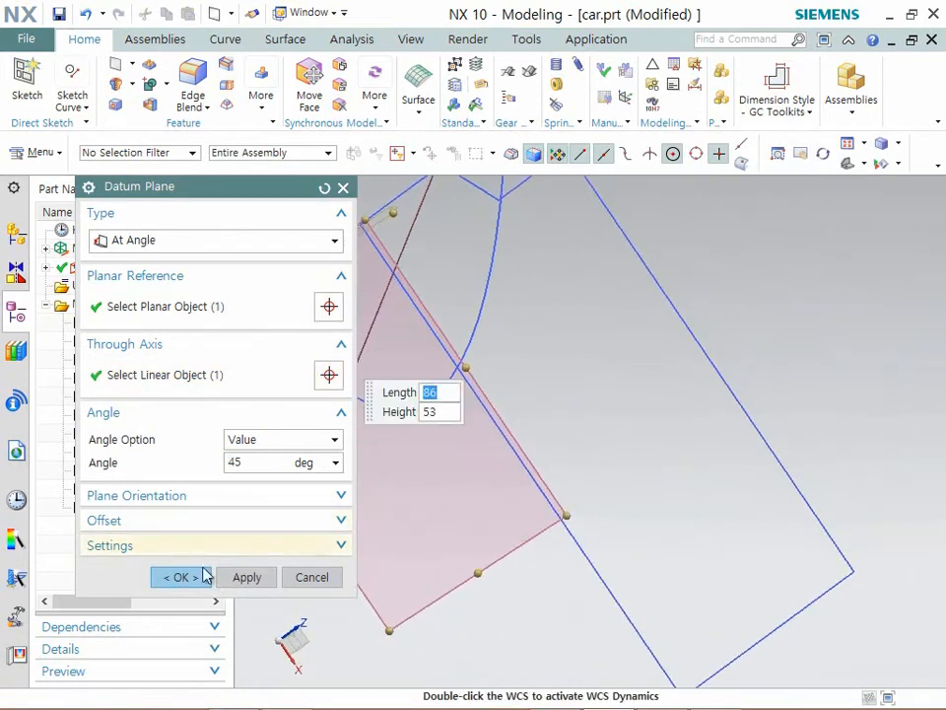
pyautogui.click(179, 576)
# - Create a new sketch on the datum plane angled 45 deg through the X axis
pyautogui.moveTo(232, 547); pyautogui.dragTo(588, 434, button='middle')
pyautogui.scroll(3, 515, 450)
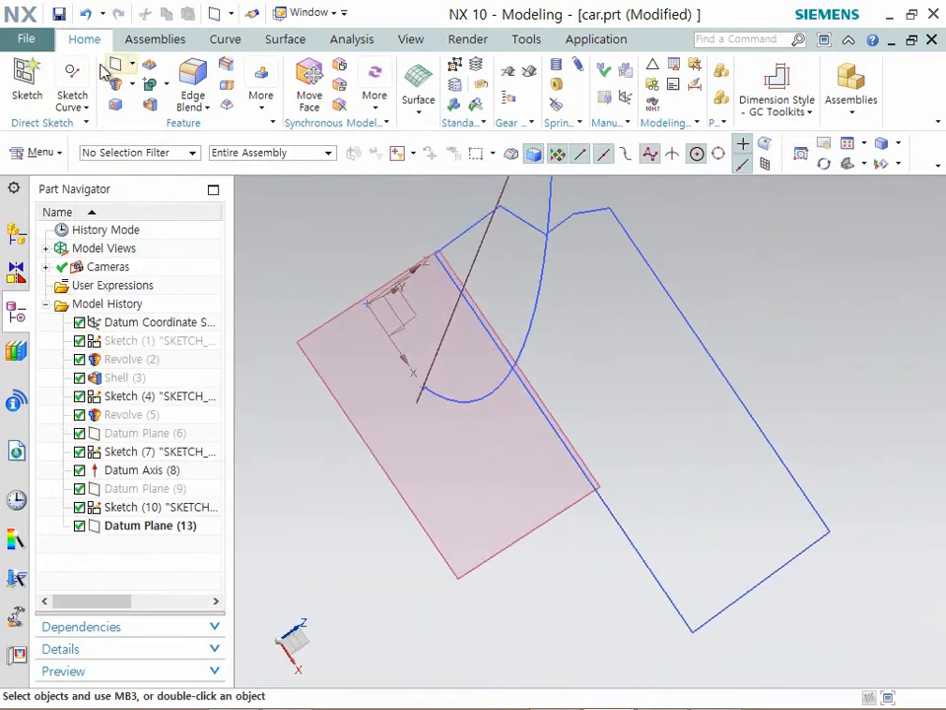
pyautogui.click(27, 84)
pyautogui.click(401, 488)
pyautogui.moveTo(545, 405)
pyautogui.mouseDown(button='middle')
pyautogui.moveTo(600, 398)
pyautogui.moveTo(444, 357)
pyautogui.moveTo(528, 384)
pyautogui.moveTo(464, 372)
pyautogui.mouseUp(button='middle')
pyautogui.click(247, 474)
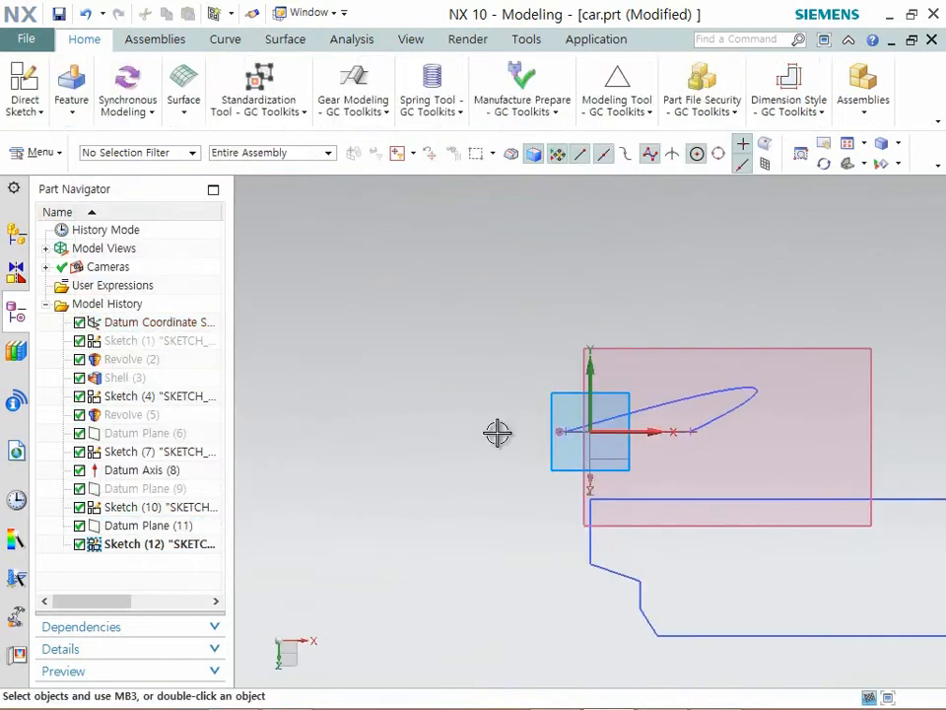
# - Draw an open, degree 3 studio spline By Poles, placing eight poles in a roughly rectangular outline around the guide arc's end near the origin
pyautogui.scroll(7, 718, 422)
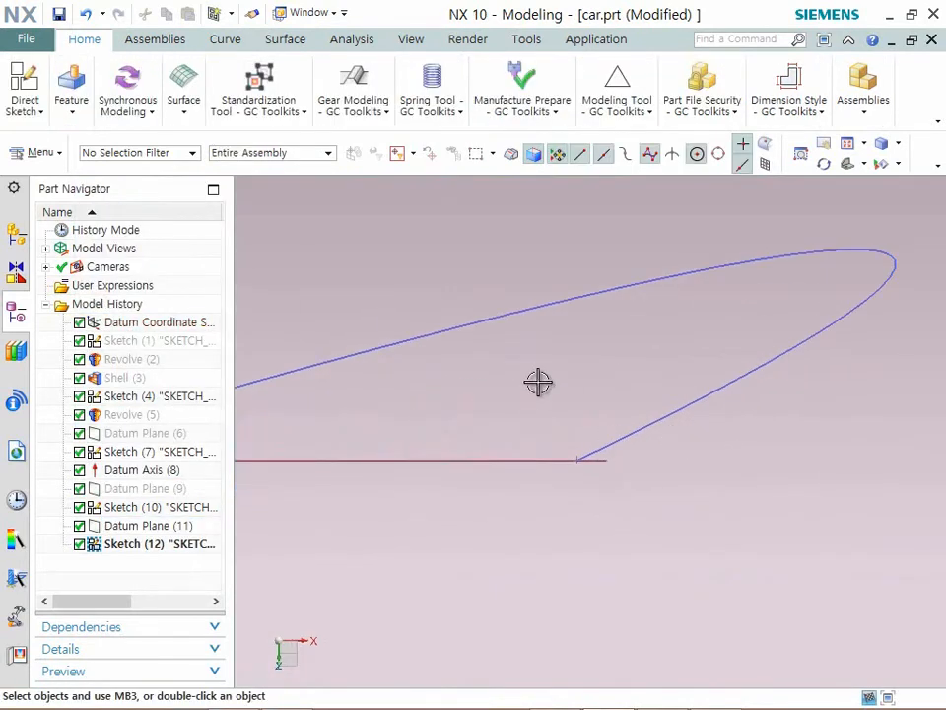
pyautogui.click(41, 116)
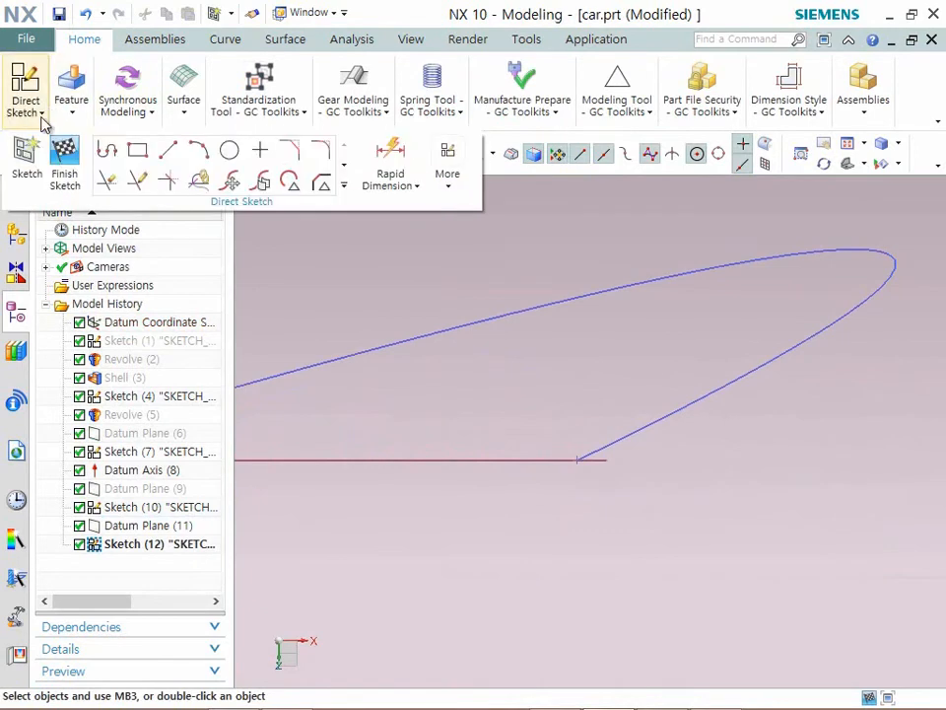
pyautogui.click(345, 176)
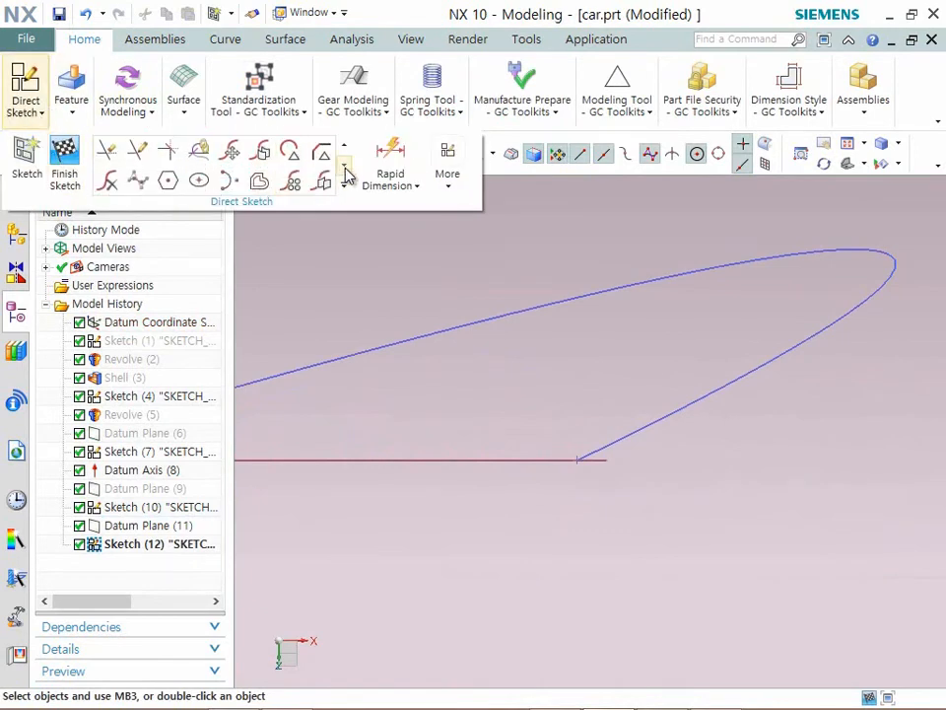
pyautogui.click(148, 186)
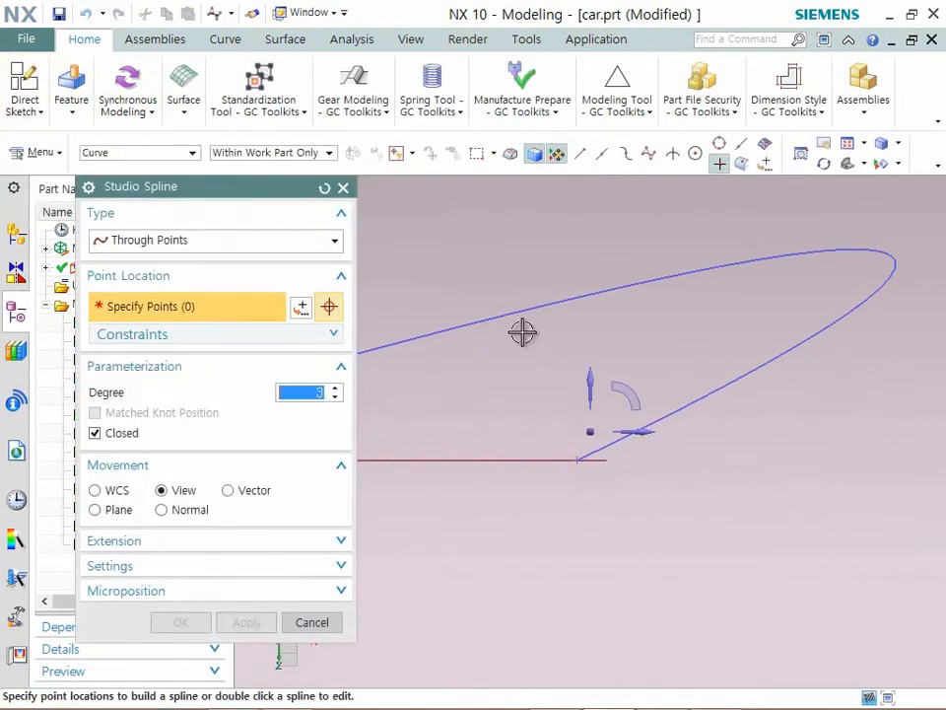
pyautogui.click(509, 281)
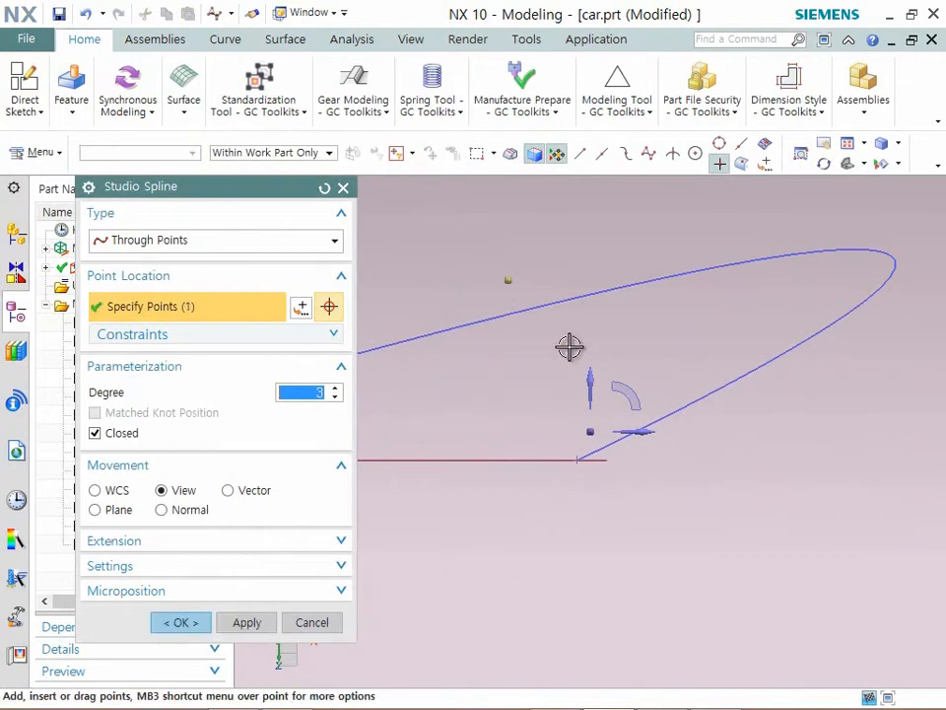
pyautogui.click(200, 244)
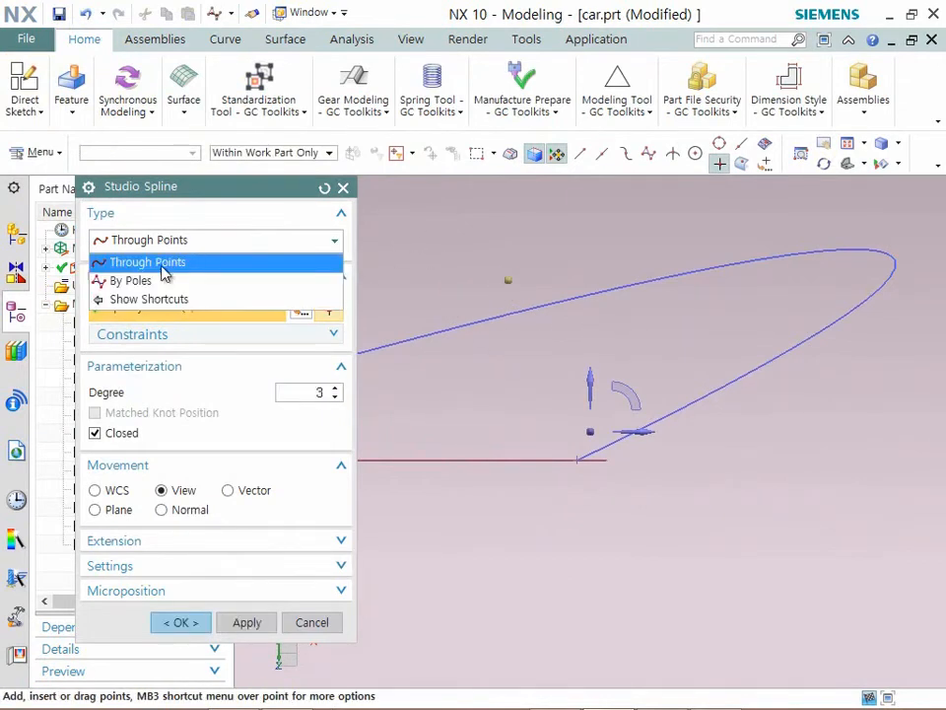
pyautogui.click(153, 282)
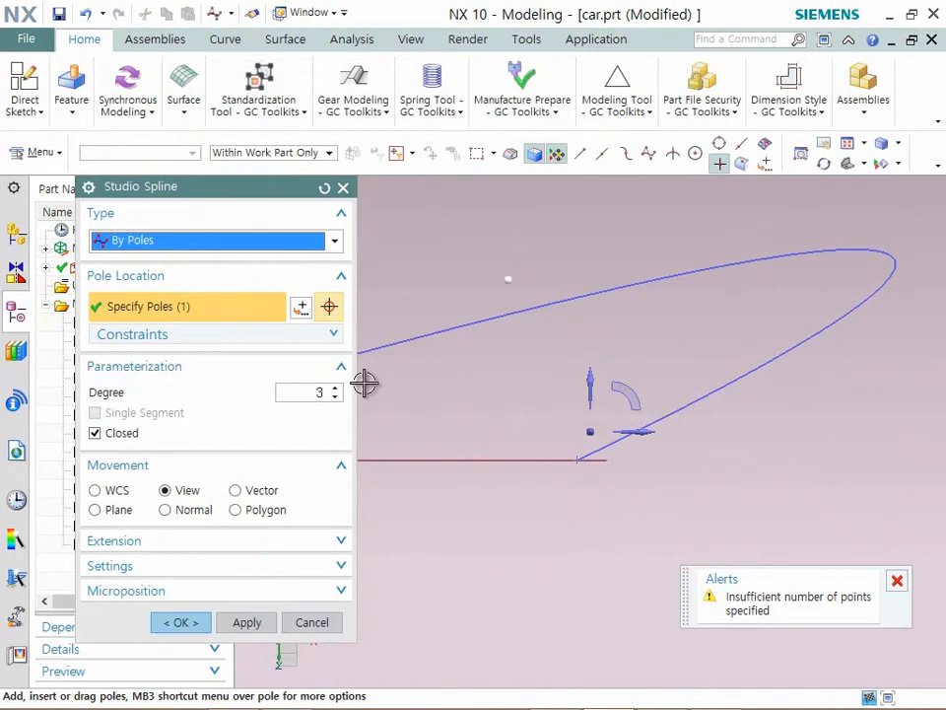
pyautogui.click(604, 329)
pyautogui.click(694, 285)
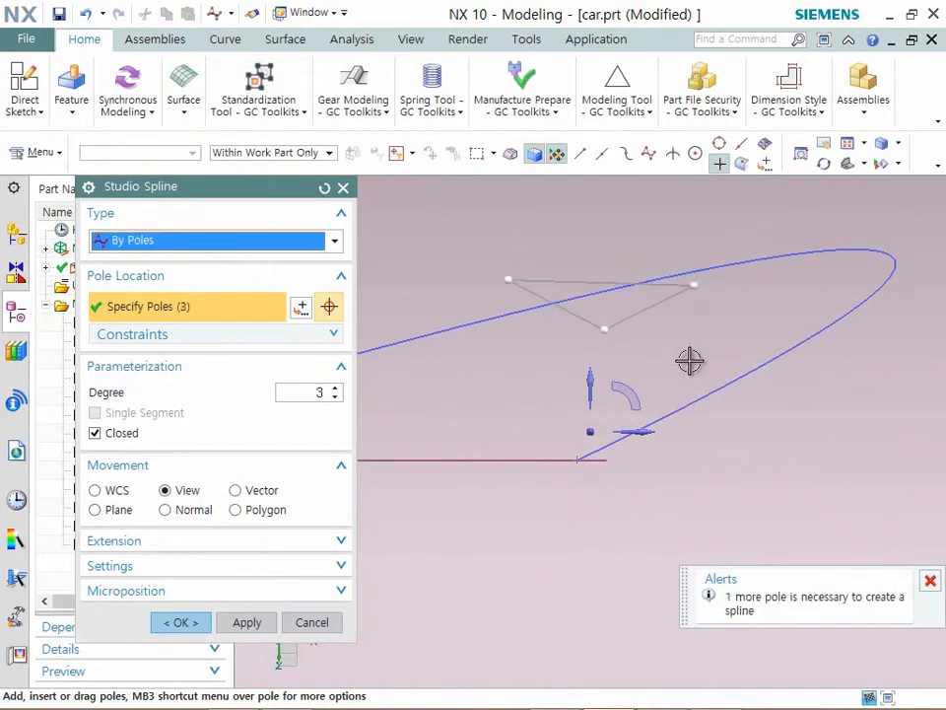
pyautogui.click(128, 435)
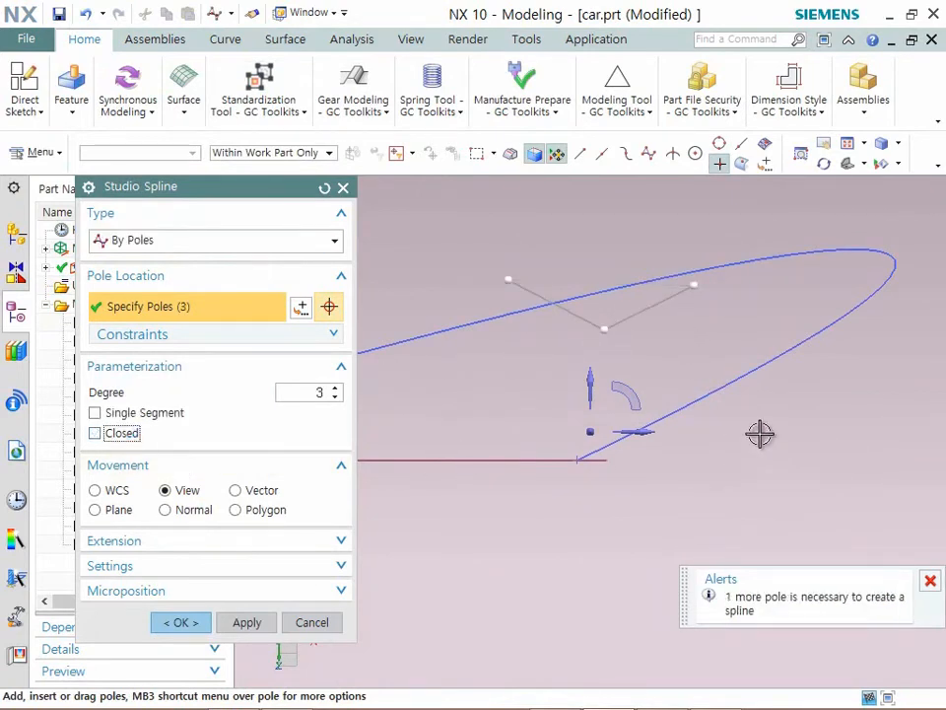
pyautogui.click(694, 433)
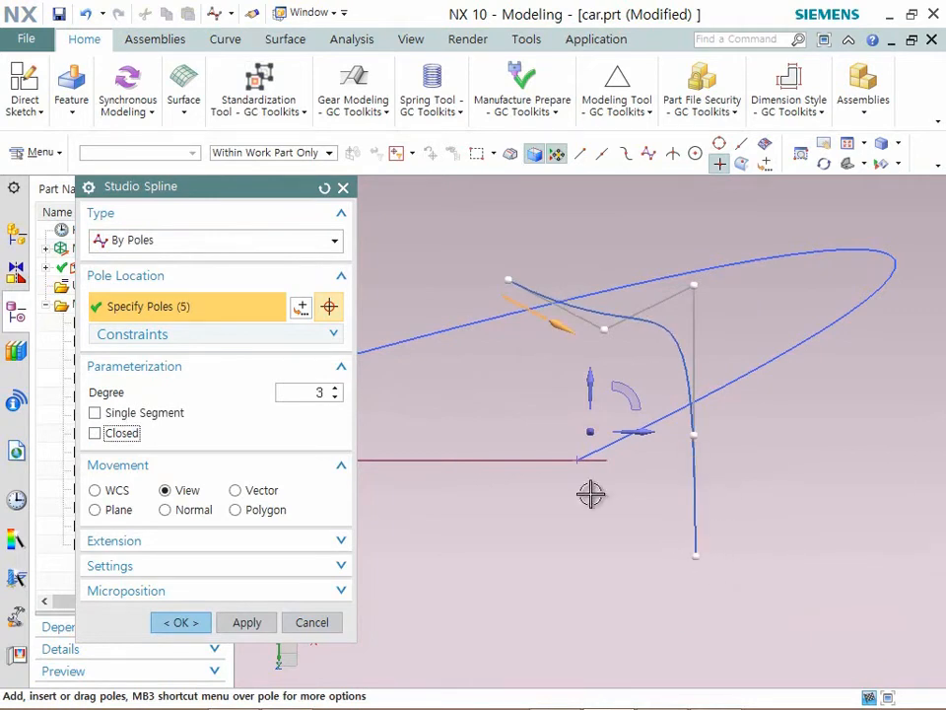
pyautogui.click(603, 532)
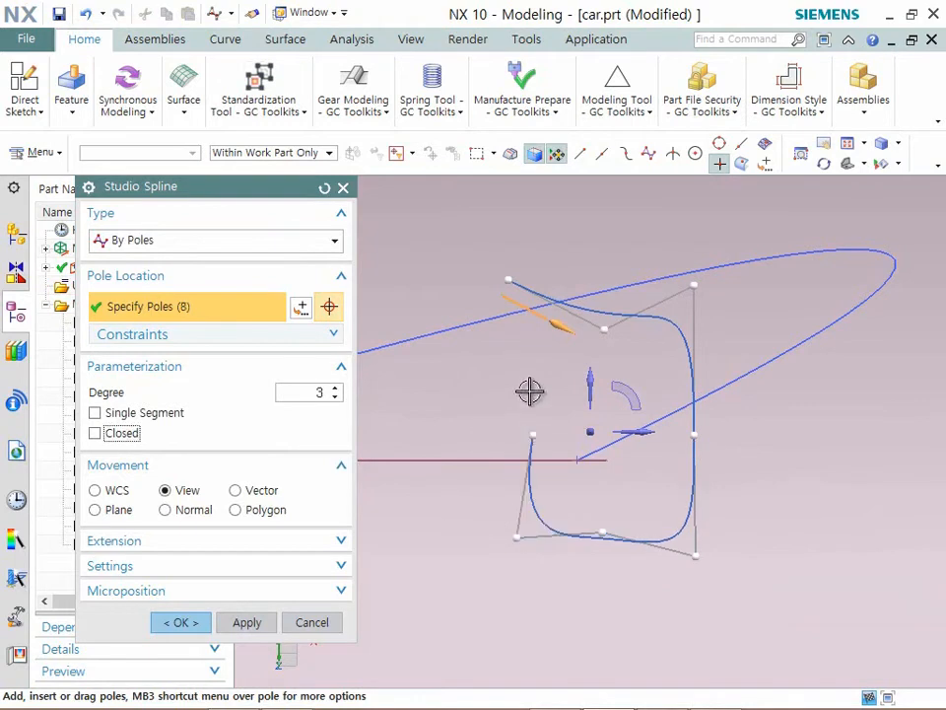
# - Adjust the spline's end poles to even out the outline, make the spline closed, and create it
pyautogui.moveTo(509, 289); pyautogui.dragTo(509, 342)
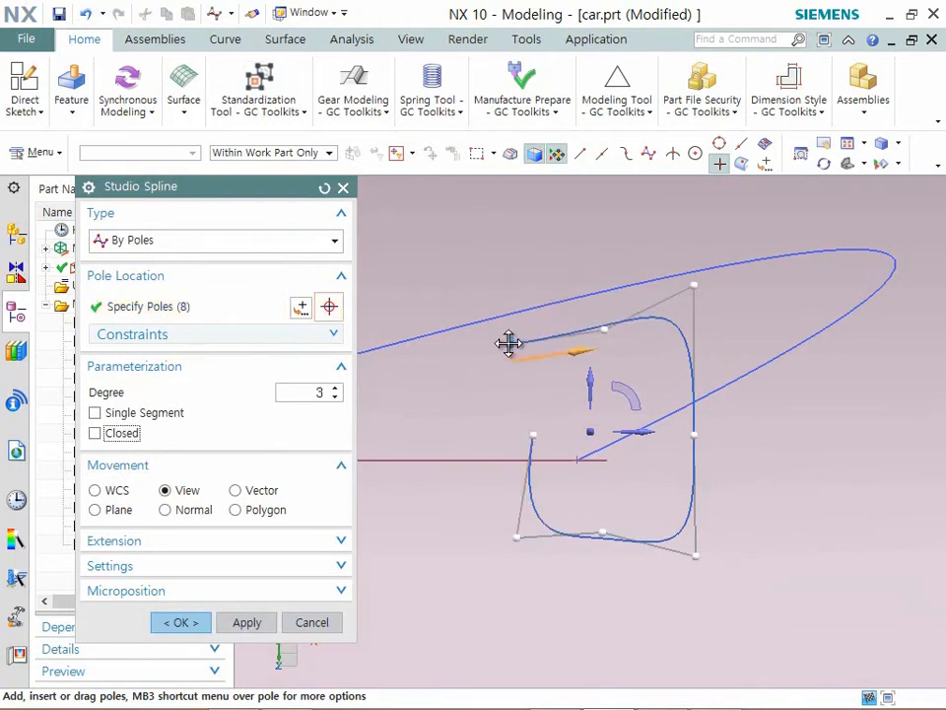
pyautogui.moveTo(528, 297); pyautogui.dragTo(528, 298)
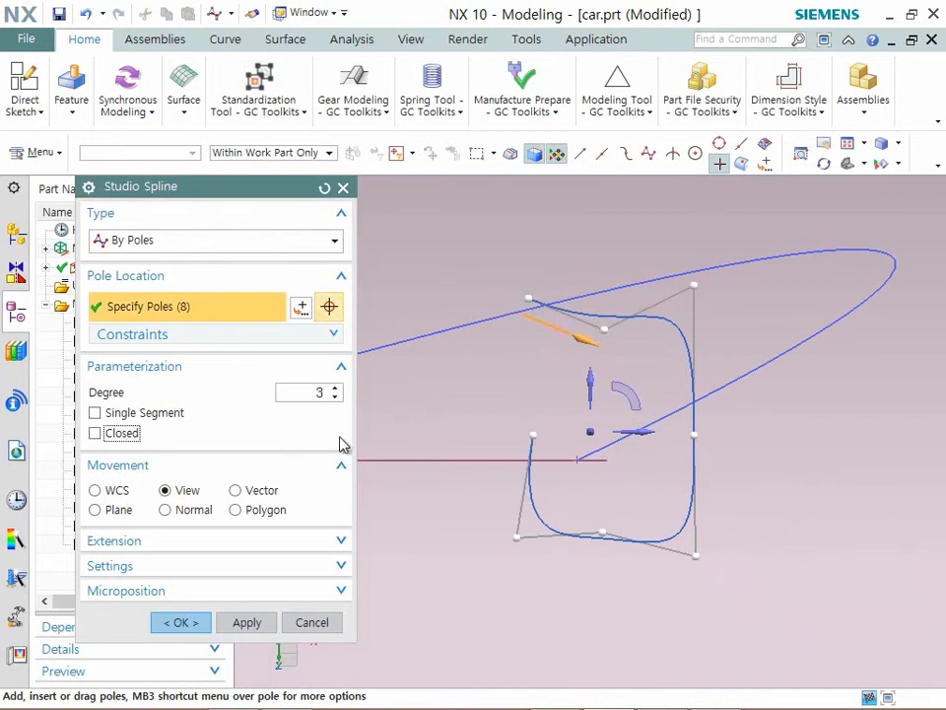
pyautogui.click(96, 433)
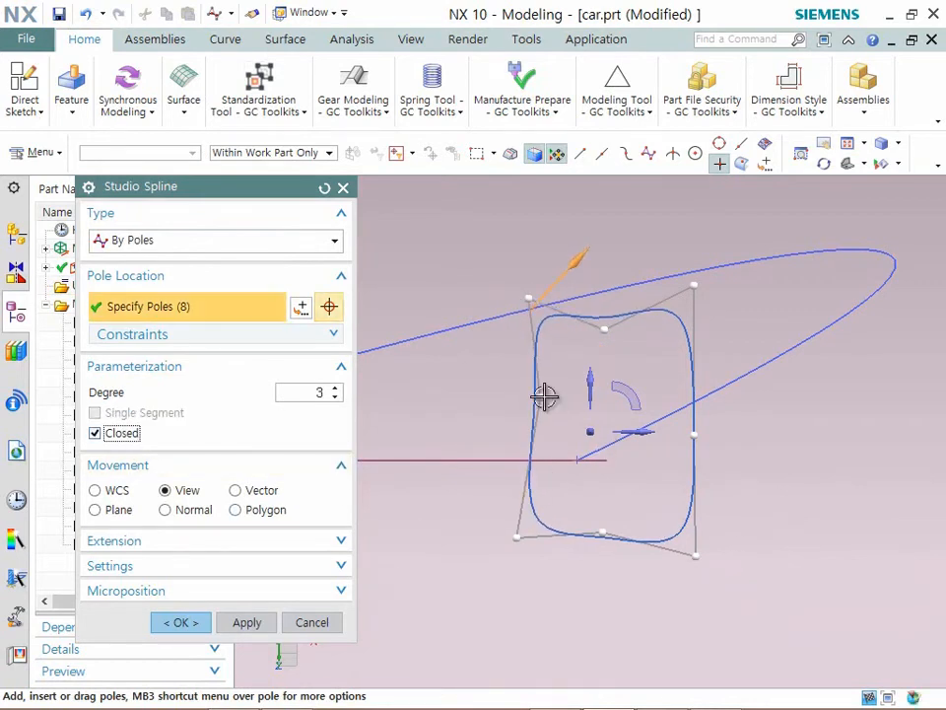
pyautogui.click(181, 622)
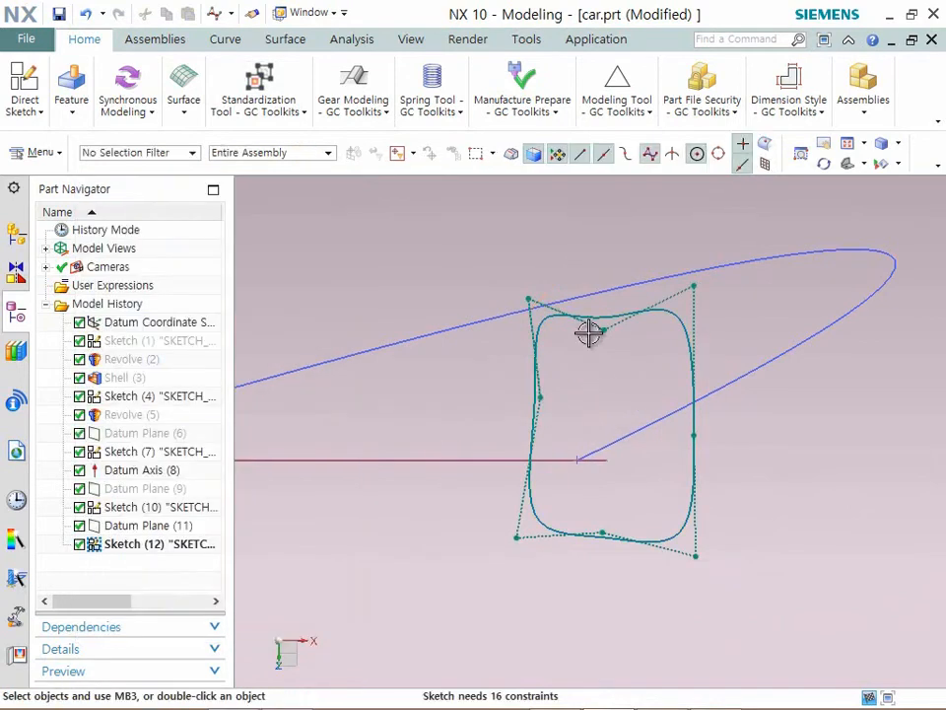
# - Move the closed spline so it is roughly centred on the guide arc's endpoint, and finish the sketch
pyautogui.moveTo(581, 323); pyautogui.dragTo(547, 321)
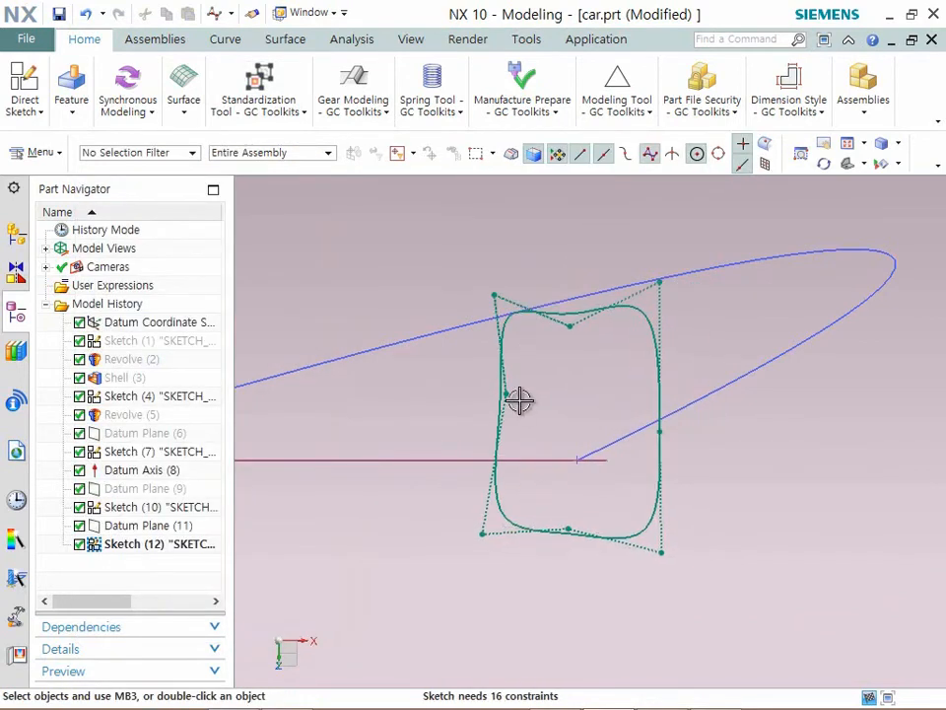
pyautogui.moveTo(659, 363); pyautogui.dragTo(662, 386)
pyautogui.moveTo(556, 355); pyautogui.dragTo(512, 331, button='middle')
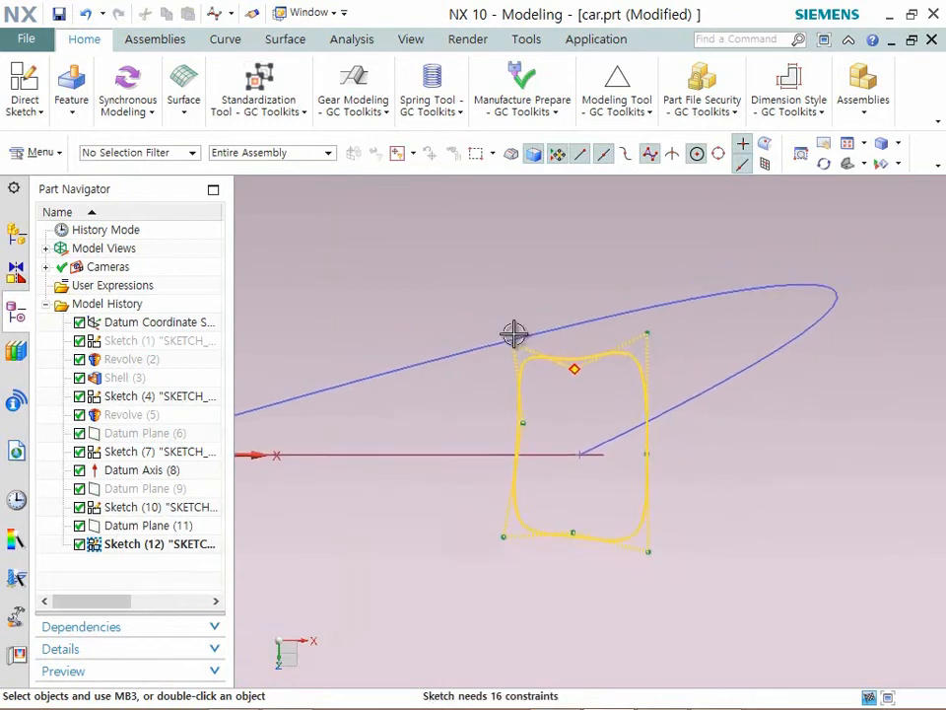
pyautogui.scroll(-3, 418, 313)
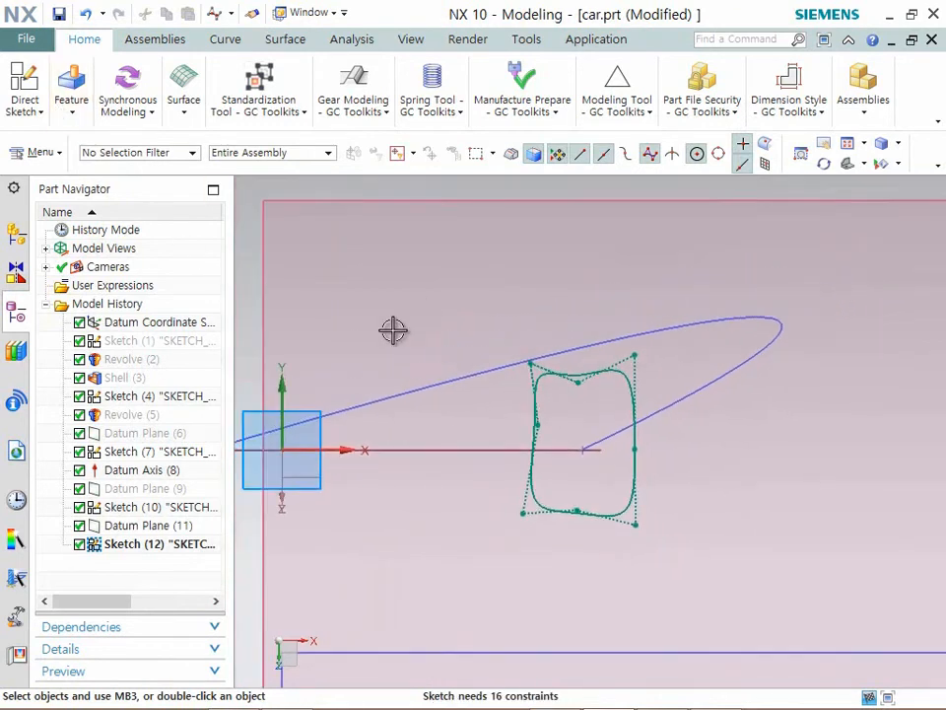
pyautogui.click(39, 116)
pyautogui.click(63, 148)
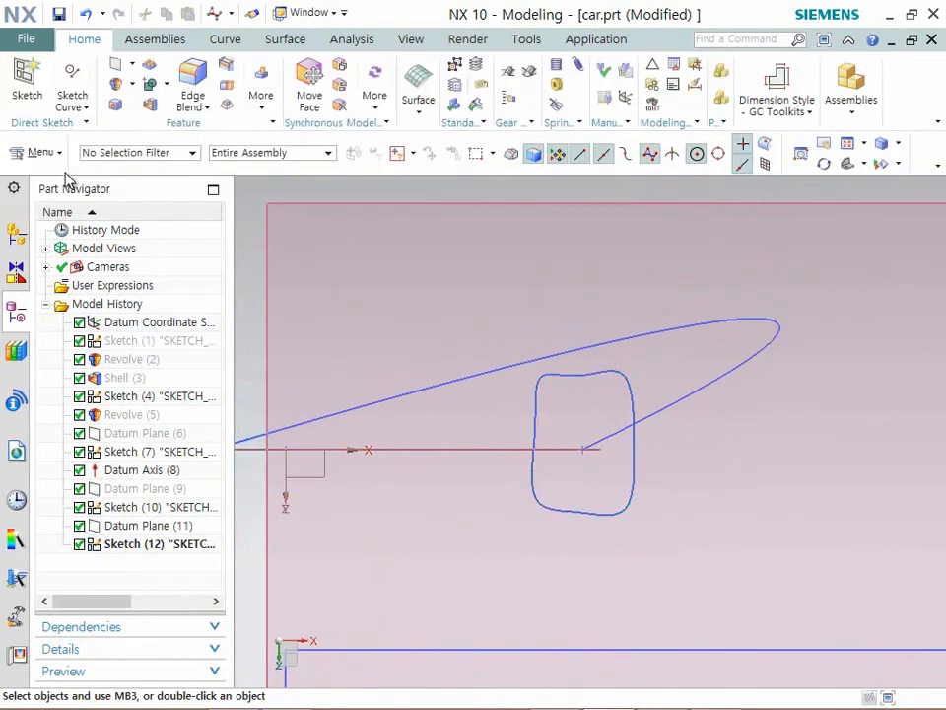
# - Create a Swept solid using the closed spline as the section and the guide arc as the single guide
pyautogui.scroll(-4, 606, 450)
pyautogui.moveTo(606, 451); pyautogui.dragTo(621, 436, button='middle')
pyautogui.press('End')
pyautogui.scroll(5, 752, 565)
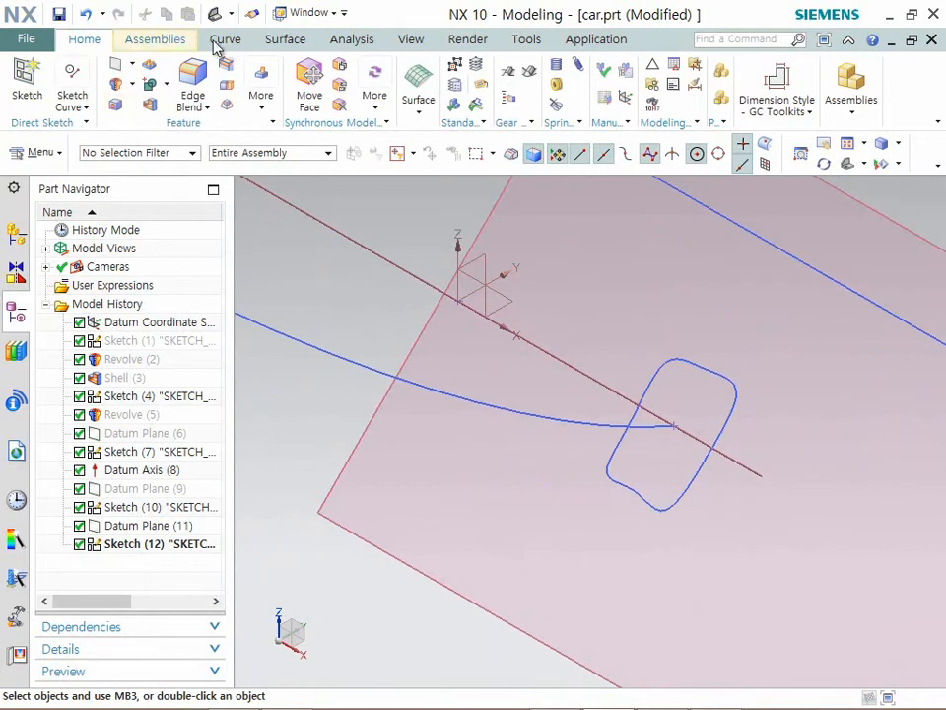
pyautogui.click(285, 39)
pyautogui.click(146, 85)
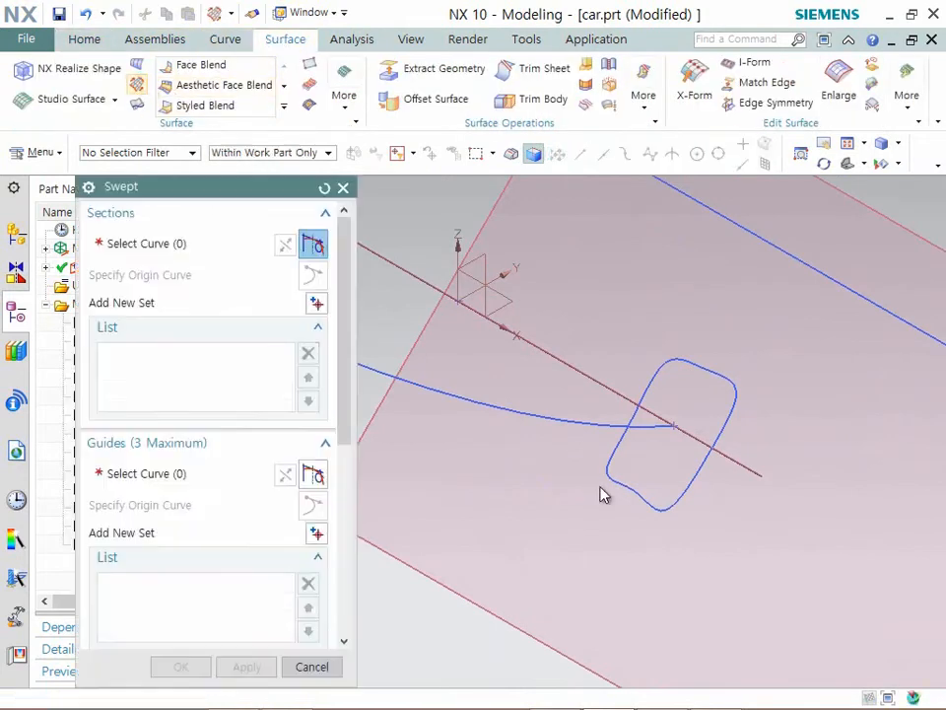
pyautogui.click(669, 370)
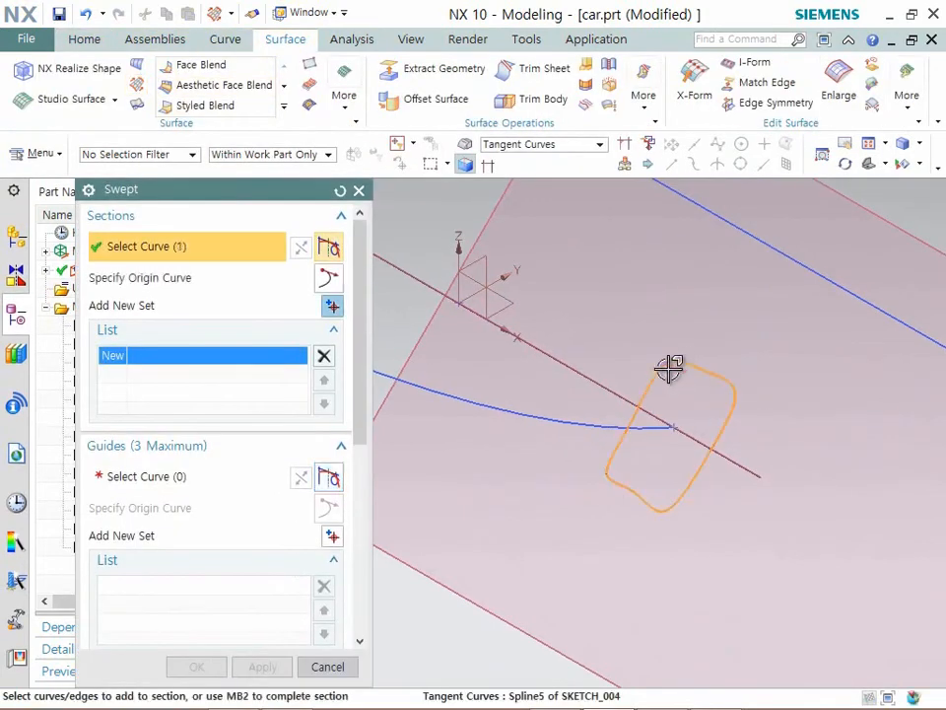
pyautogui.click(169, 488)
pyautogui.click(555, 425)
pyautogui.moveTo(587, 431); pyautogui.dragTo(817, 449, button='middle')
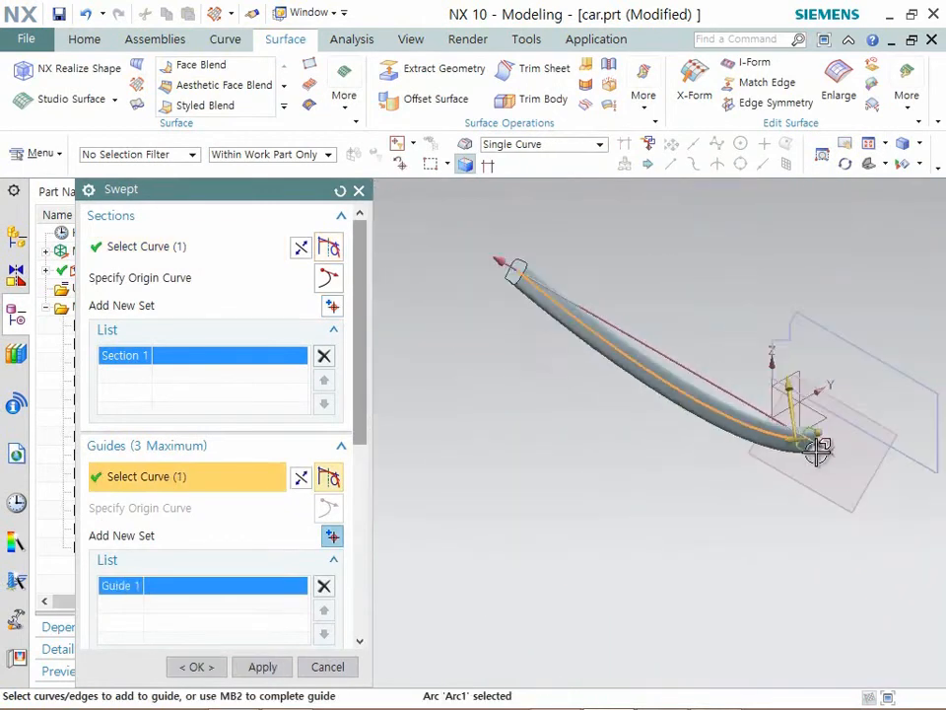
pyautogui.click(200, 667)
# - Show the hidden shelled rim and the revolved hub together with the swept spoke
pyautogui.moveTo(591, 498); pyautogui.dragTo(645, 503, button='middle')
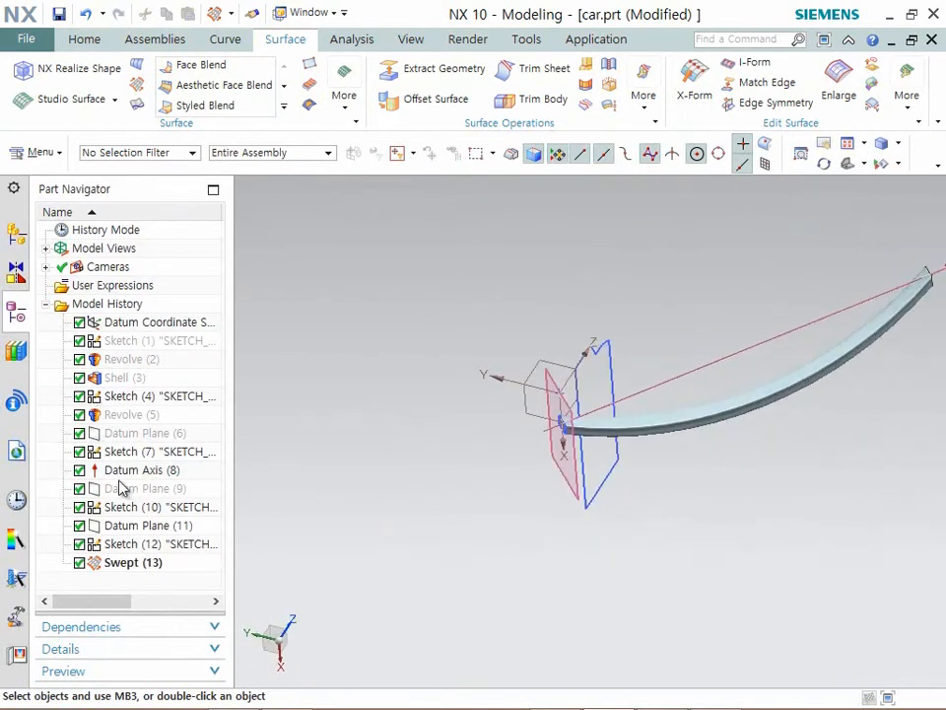
pyautogui.keyDown('shift'); pyautogui.click(128, 385); pyautogui.keyUp('shift')
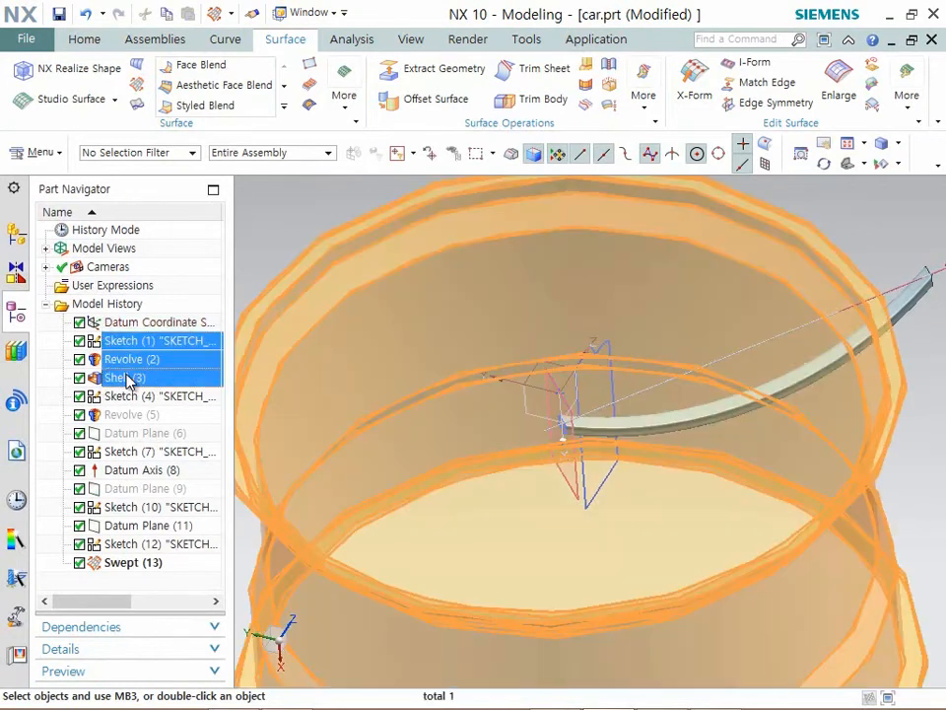
pyautogui.rightClick(131, 380)
pyautogui.click(153, 387)
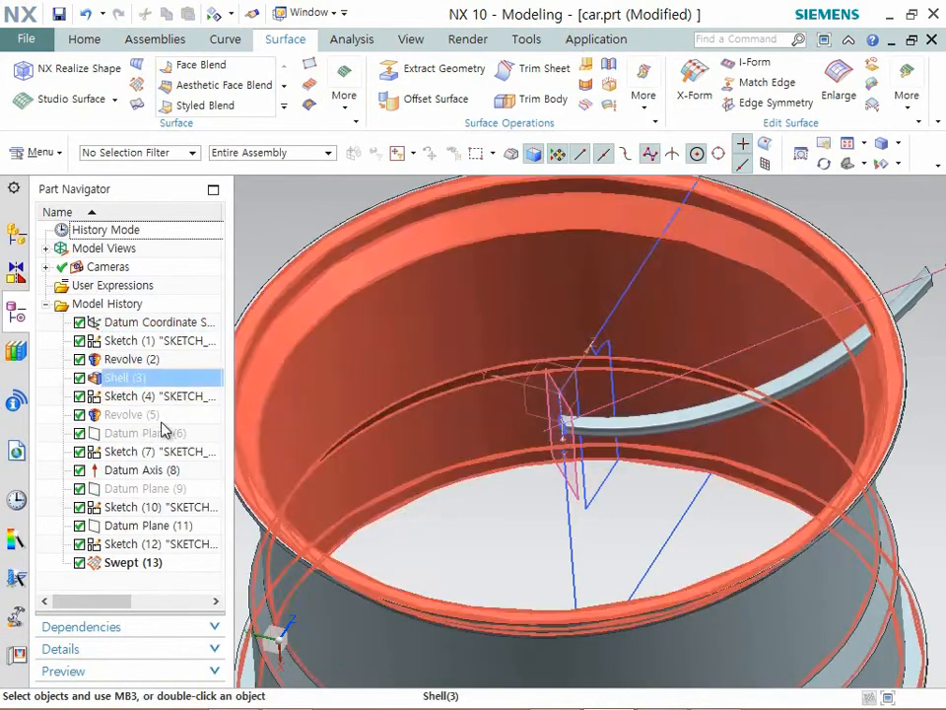
pyautogui.rightClick(126, 418)
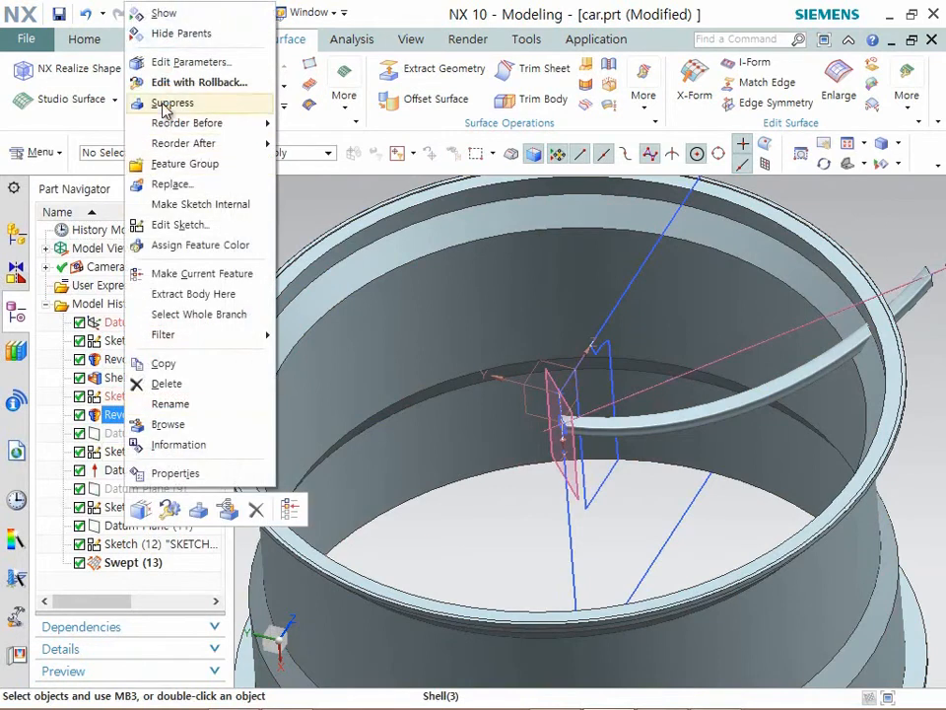
pyautogui.click(158, 12)
# - Reopen the spoke's section sketch and move the spline's upper and side poles outward to give a wide, flat-topped outline
pyautogui.scroll(-2, 594, 363)
pyautogui.moveTo(797, 417); pyautogui.dragTo(820, 375, button='middle')
pyautogui.scroll(1, 670, 455)
pyautogui.scroll(3, 670, 455)
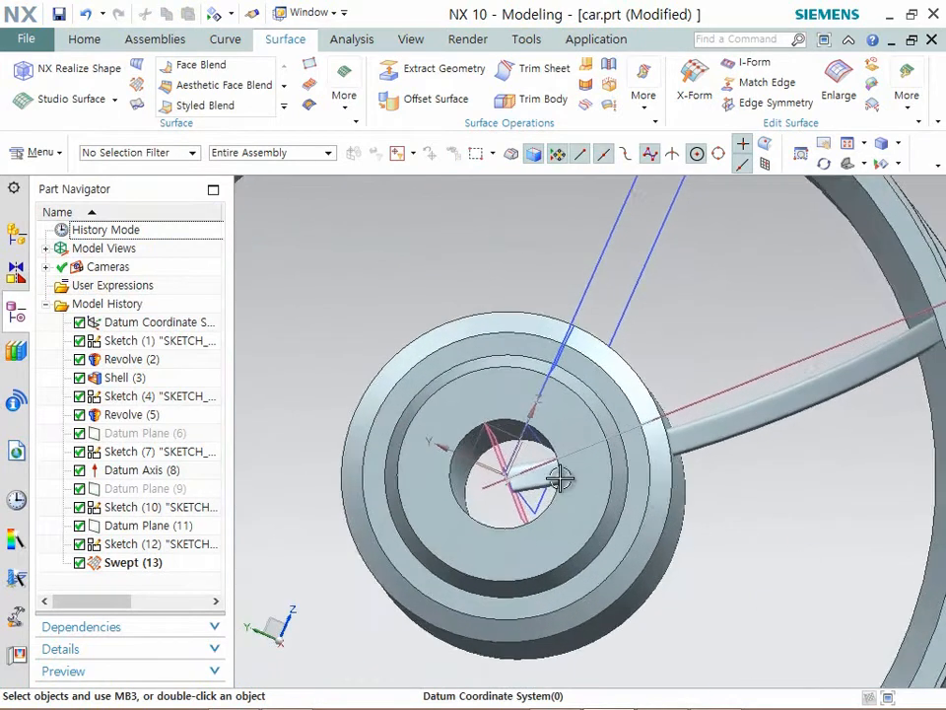
pyautogui.scroll(5, 515, 490)
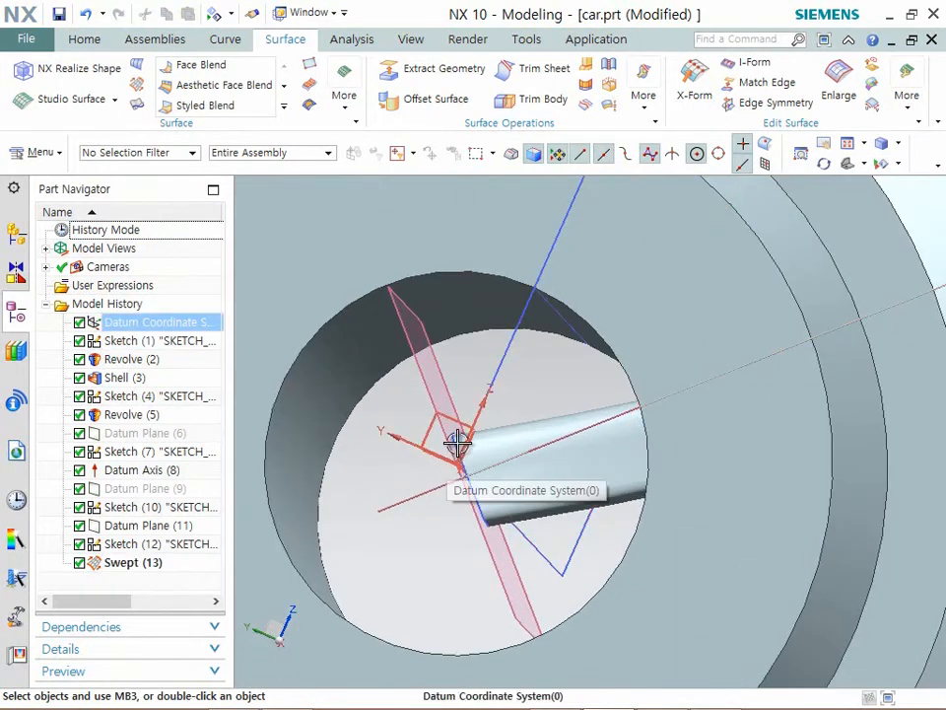
pyautogui.doubleClick(455, 449)
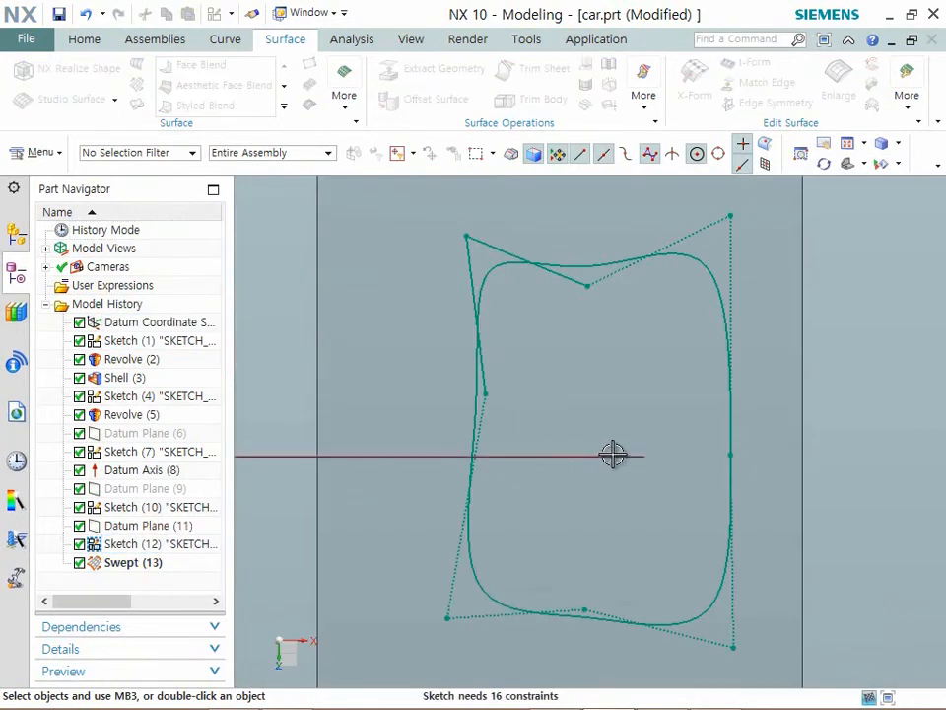
pyautogui.moveTo(566, 220); pyautogui.dragTo(564, 219)
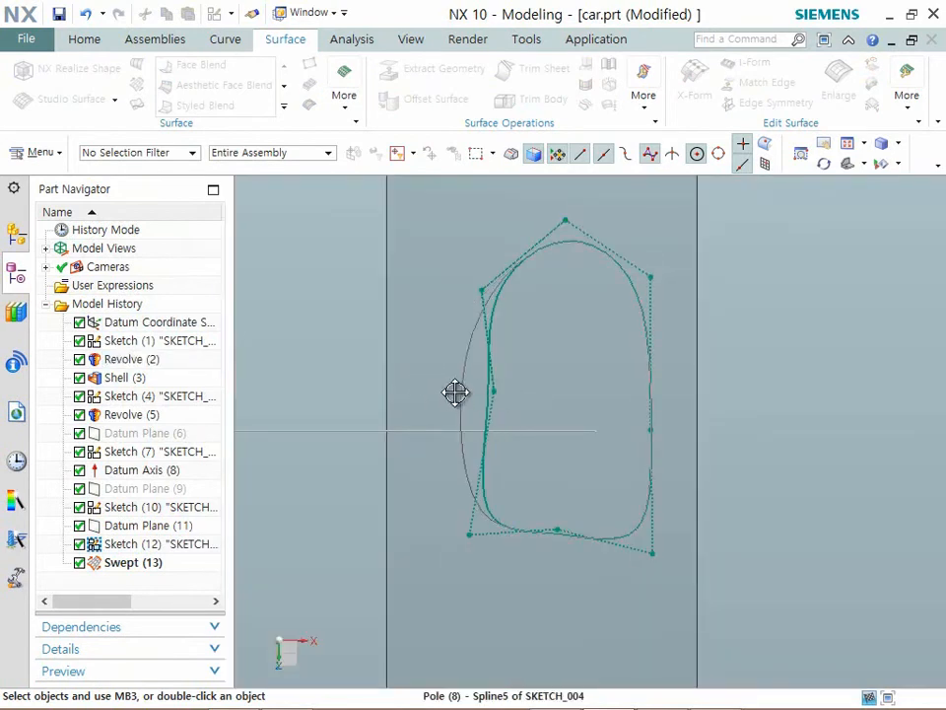
pyautogui.moveTo(455, 392); pyautogui.dragTo(455, 392)
pyautogui.moveTo(441, 219); pyautogui.dragTo(440, 218)
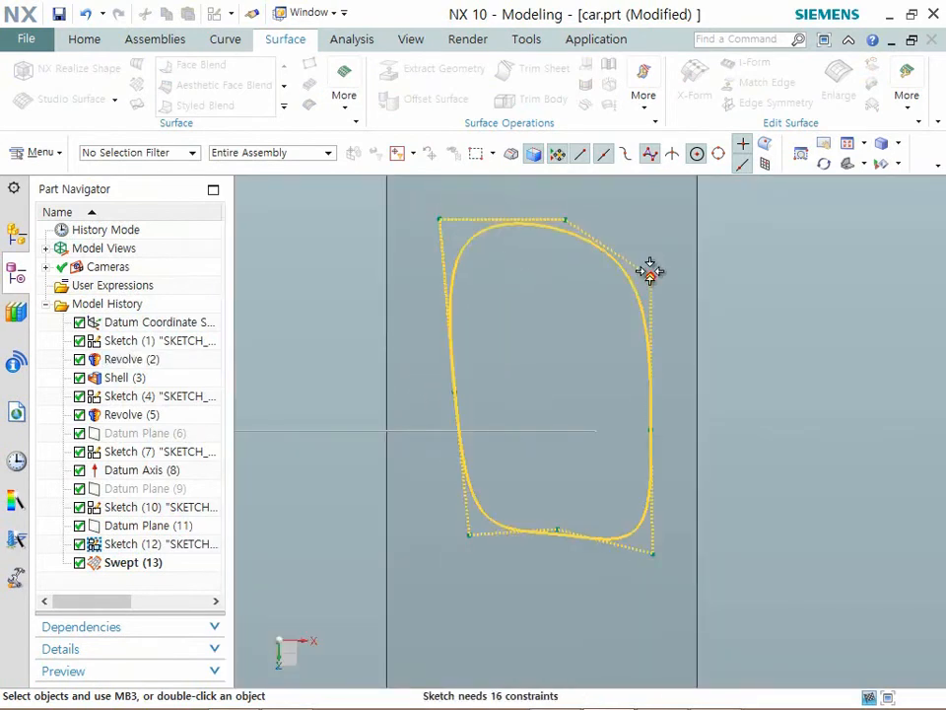
pyautogui.moveTo(649, 276); pyautogui.dragTo(685, 244)
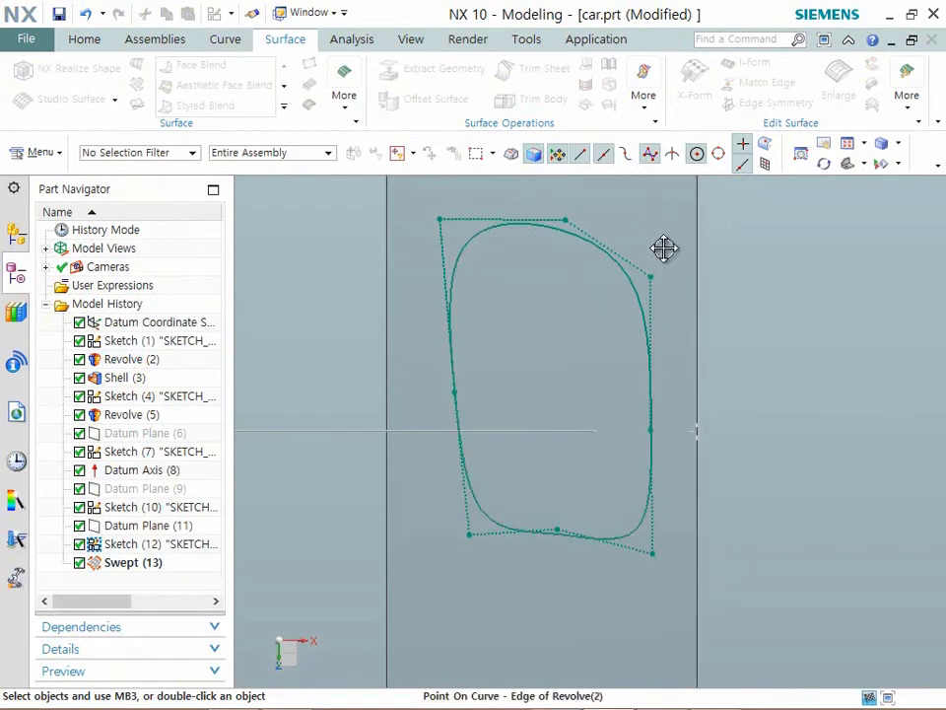
pyautogui.moveTo(668, 265); pyautogui.dragTo(672, 220)
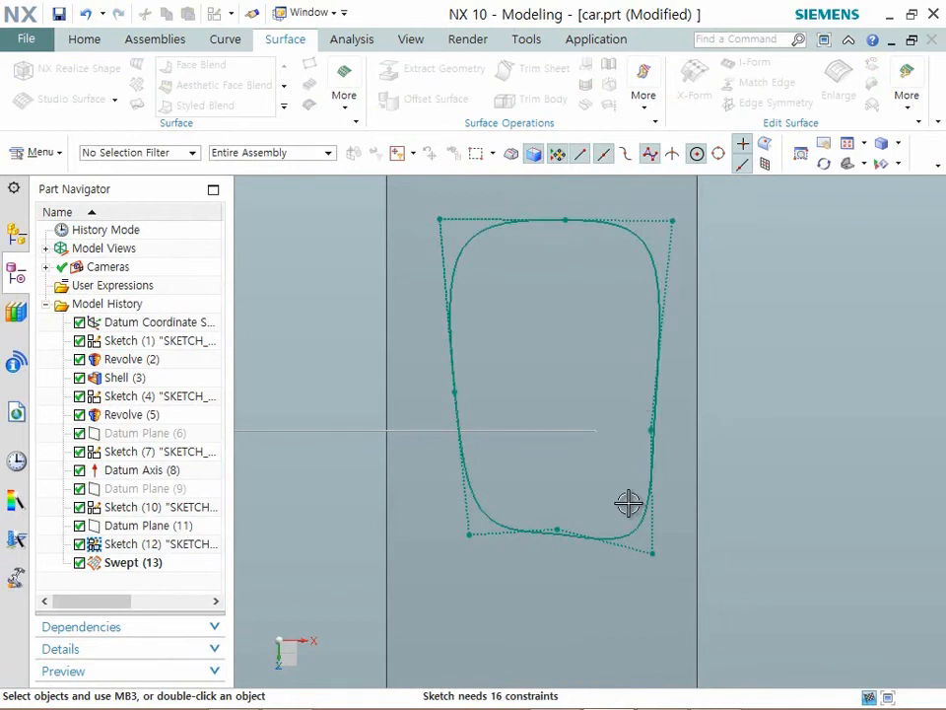
# - Pull the spline's lower corner poles outward and its bottom, top and side middle poles inward to form a flared outline with concave edges
pyautogui.moveTo(652, 558); pyautogui.dragTo(729, 568)
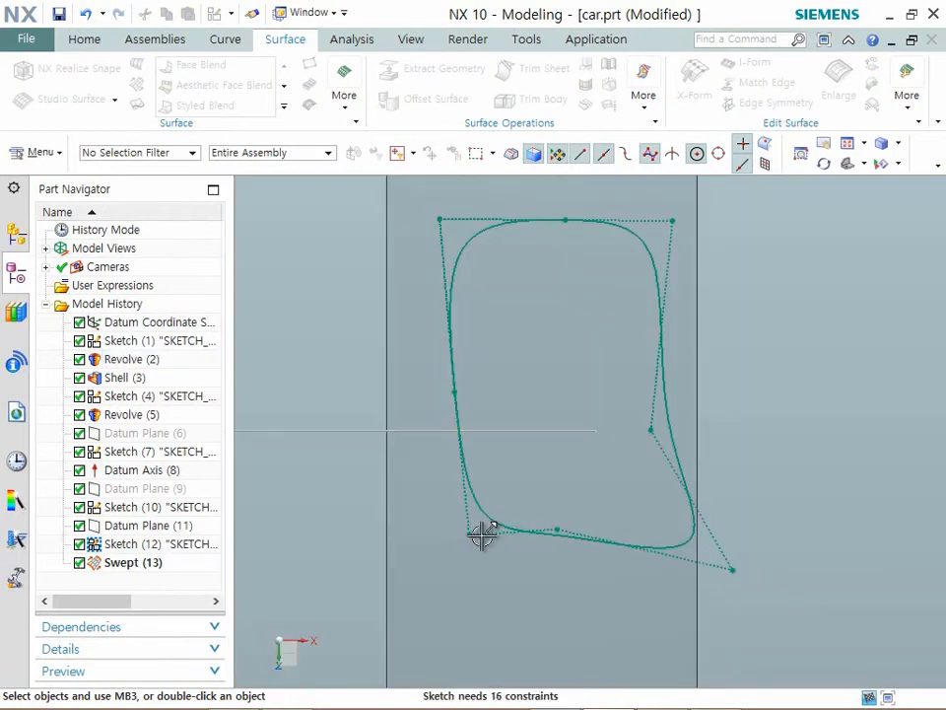
pyautogui.moveTo(403, 592); pyautogui.dragTo(402, 592)
pyautogui.moveTo(554, 530); pyautogui.dragTo(607, 520)
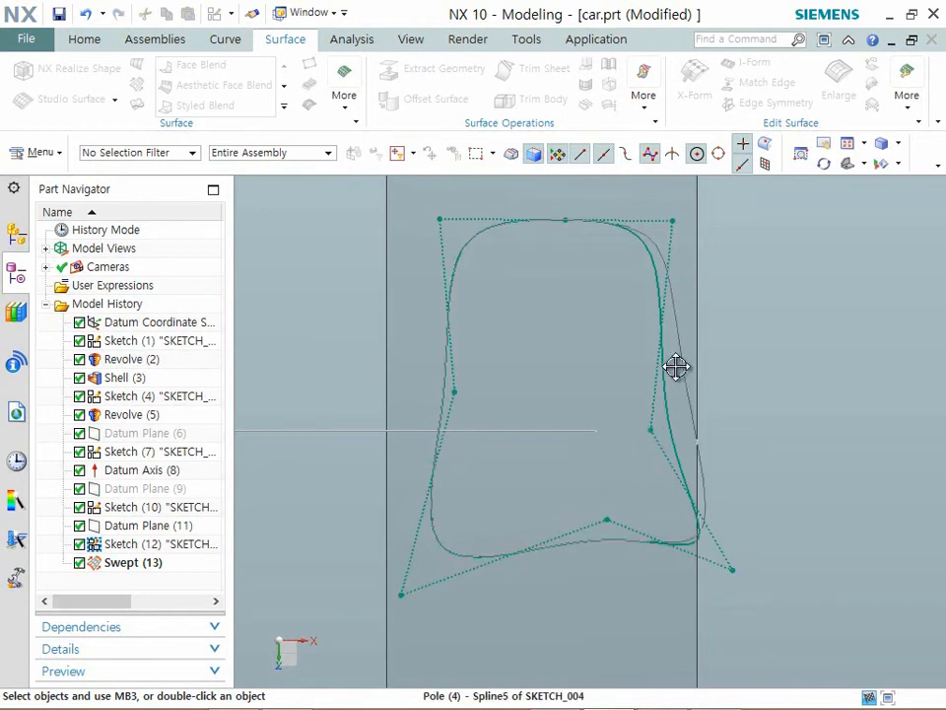
pyautogui.moveTo(659, 370); pyautogui.dragTo(659, 369)
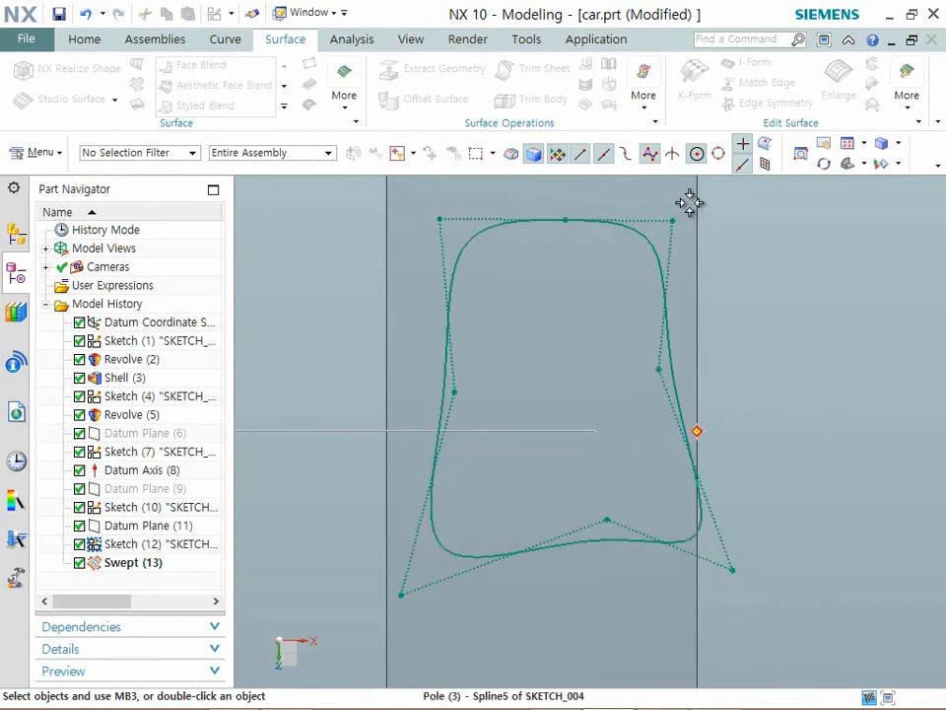
pyautogui.moveTo(675, 215); pyautogui.dragTo(674, 211)
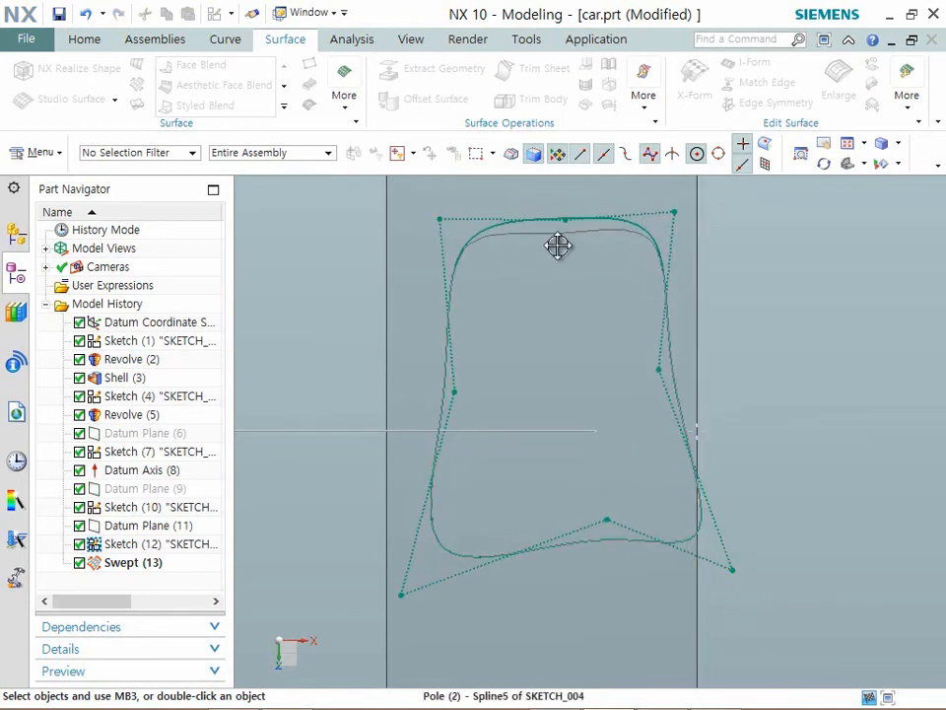
pyautogui.moveTo(549, 263); pyautogui.dragTo(548, 262)
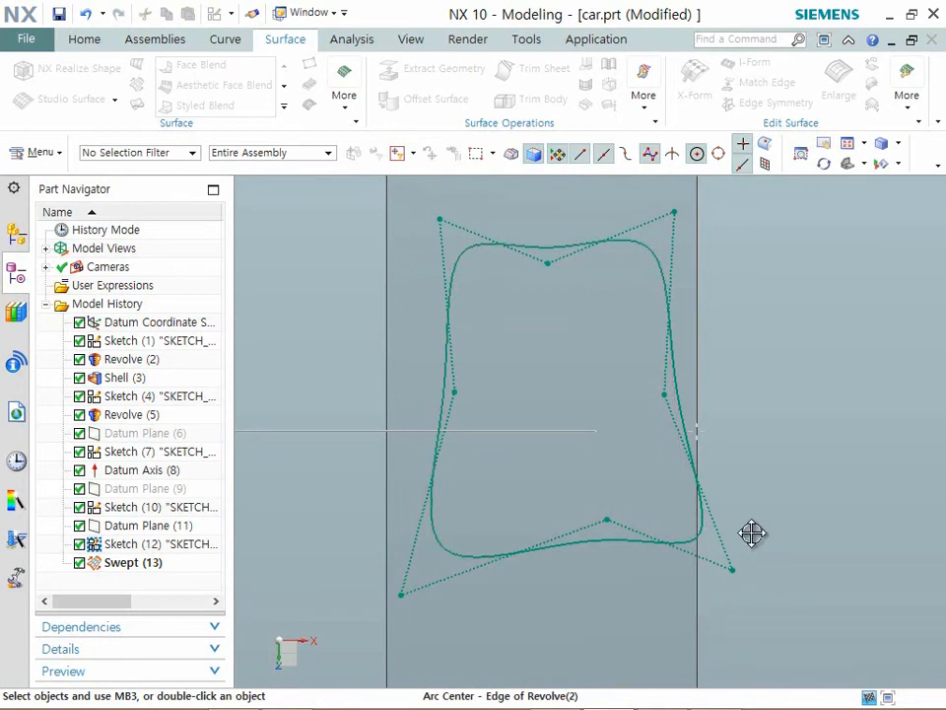
# - Move the spline's upper corner poles outward, rebalance the remaining poles into a broader, evenly concave section, and finish the sketch
pyautogui.scroll(-3, 697, 514)
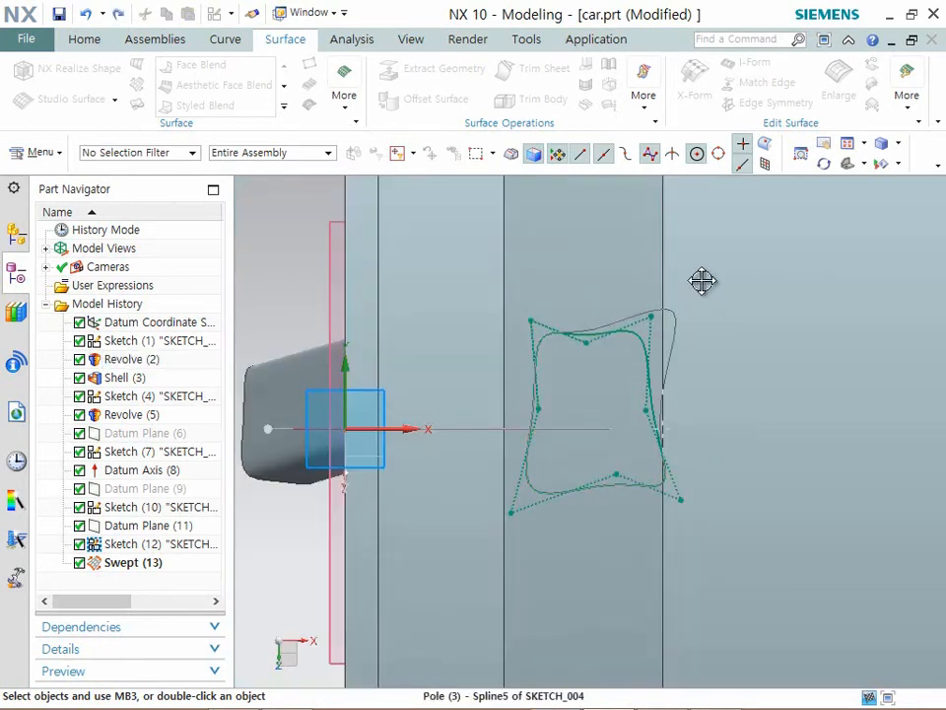
pyautogui.moveTo(702, 281); pyautogui.dragTo(700, 281)
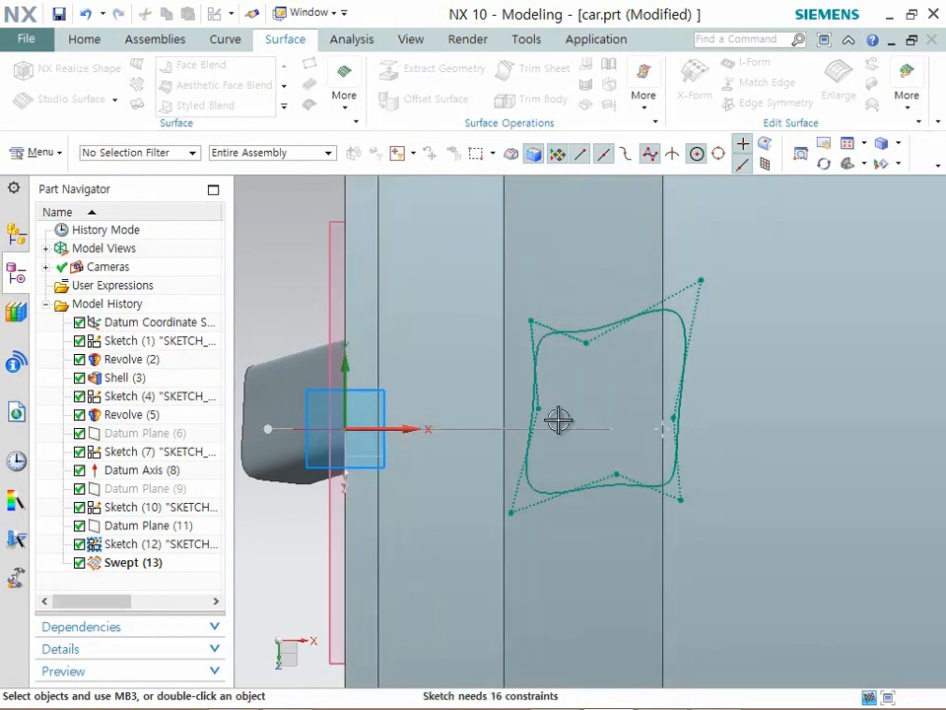
pyautogui.moveTo(553, 402); pyautogui.dragTo(564, 399)
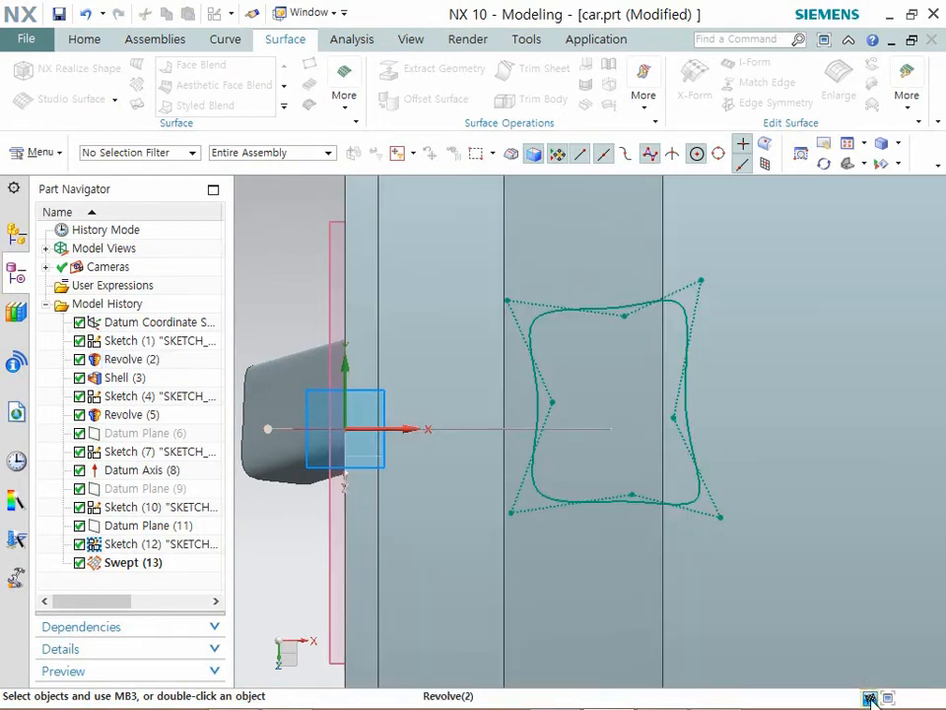
pyautogui.click(869, 698)
# - Use Replace Face to replace the spoke's outer end face with the rim's inner face
pyautogui.scroll(-1, 500, 478)
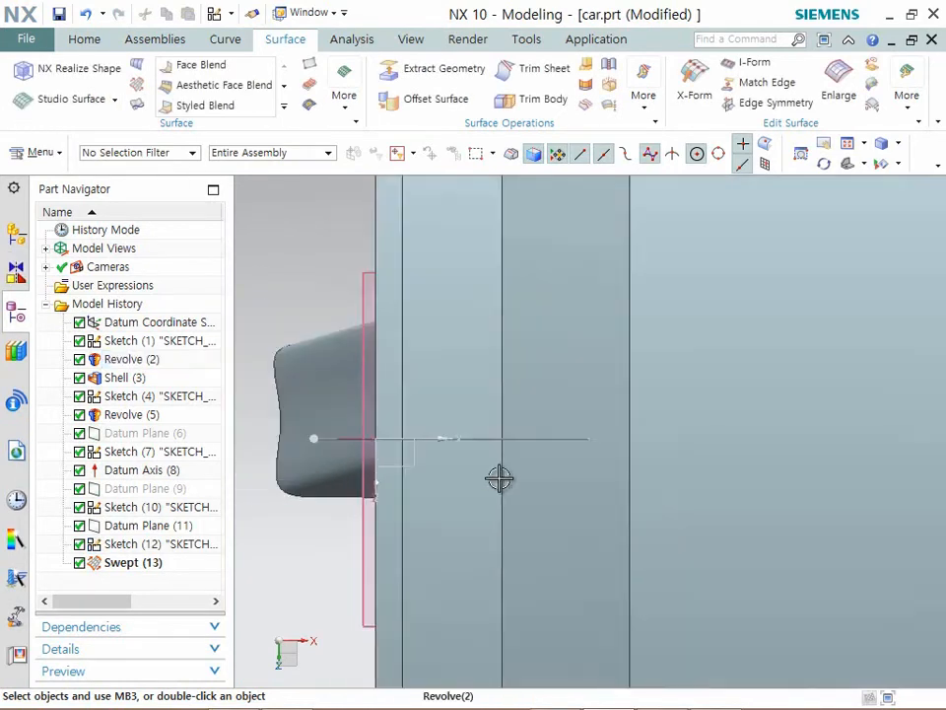
pyautogui.moveTo(514, 469); pyautogui.dragTo(701, 371, button='middle')
pyautogui.press('End')
pyautogui.scroll(5, 608, 417)
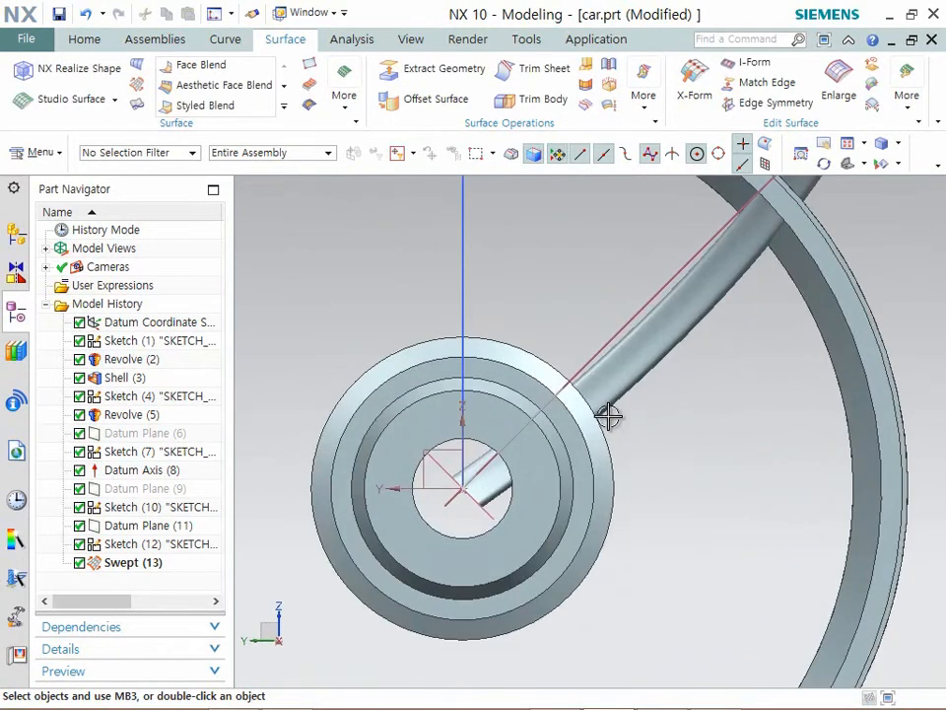
pyautogui.scroll(-5, 647, 446)
pyautogui.moveTo(648, 445); pyautogui.dragTo(879, 546, button='middle')
pyautogui.scroll(4, 897, 547)
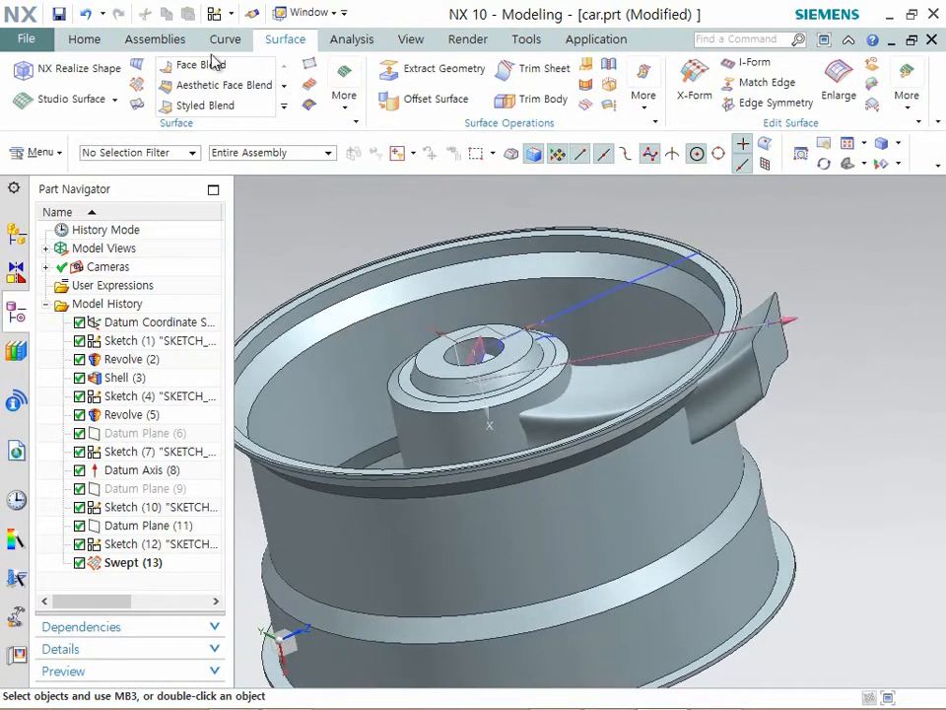
pyautogui.click(87, 41)
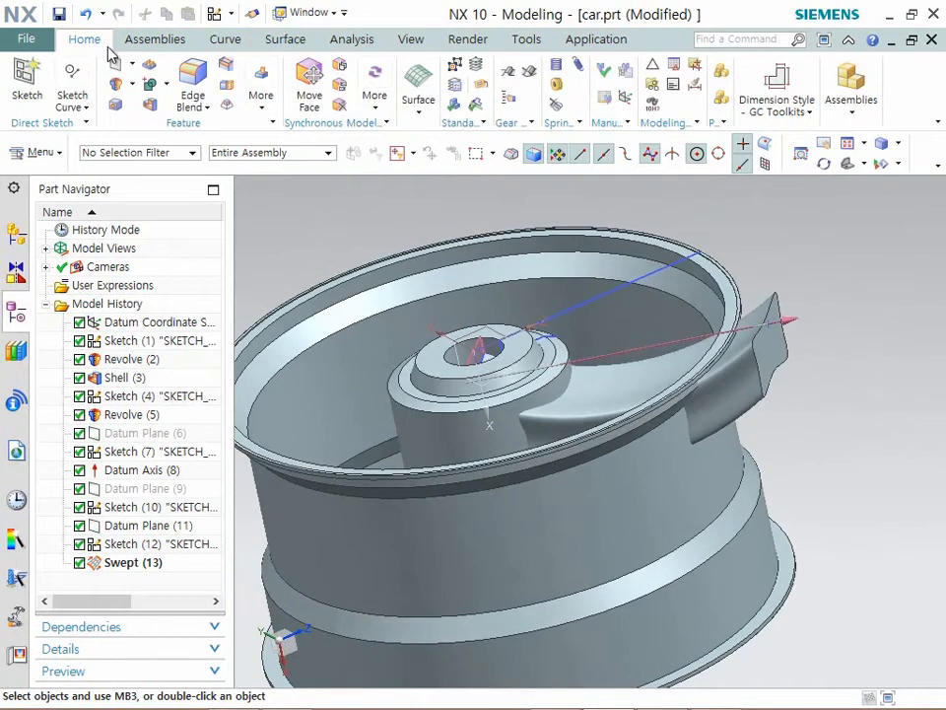
pyautogui.click(340, 86)
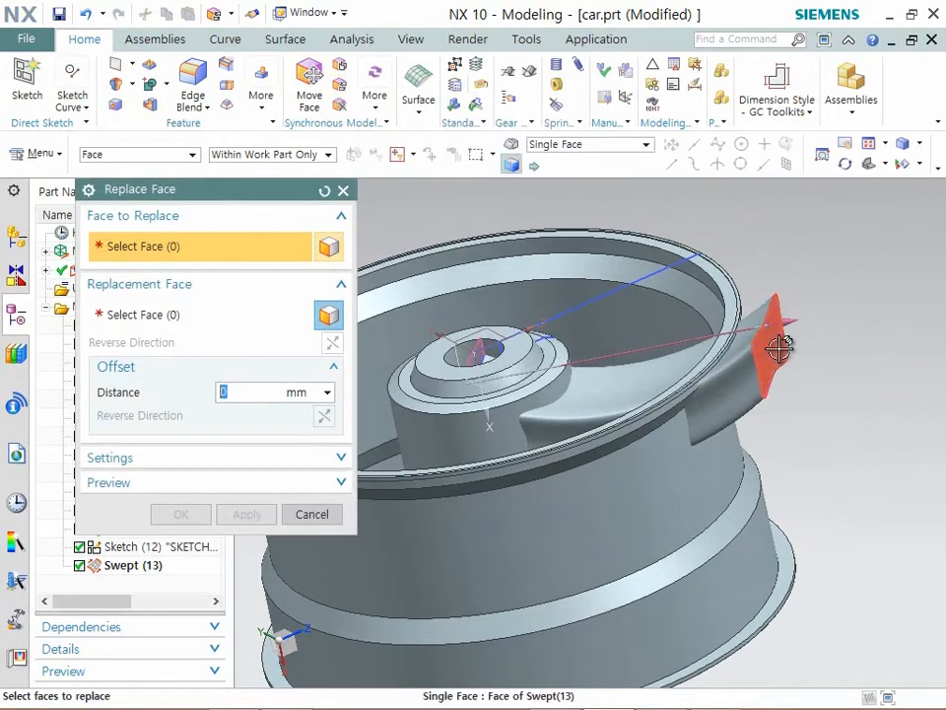
pyautogui.moveTo(773, 362); pyautogui.dragTo(757, 376, button='middle')
pyautogui.middleClick(757, 376)
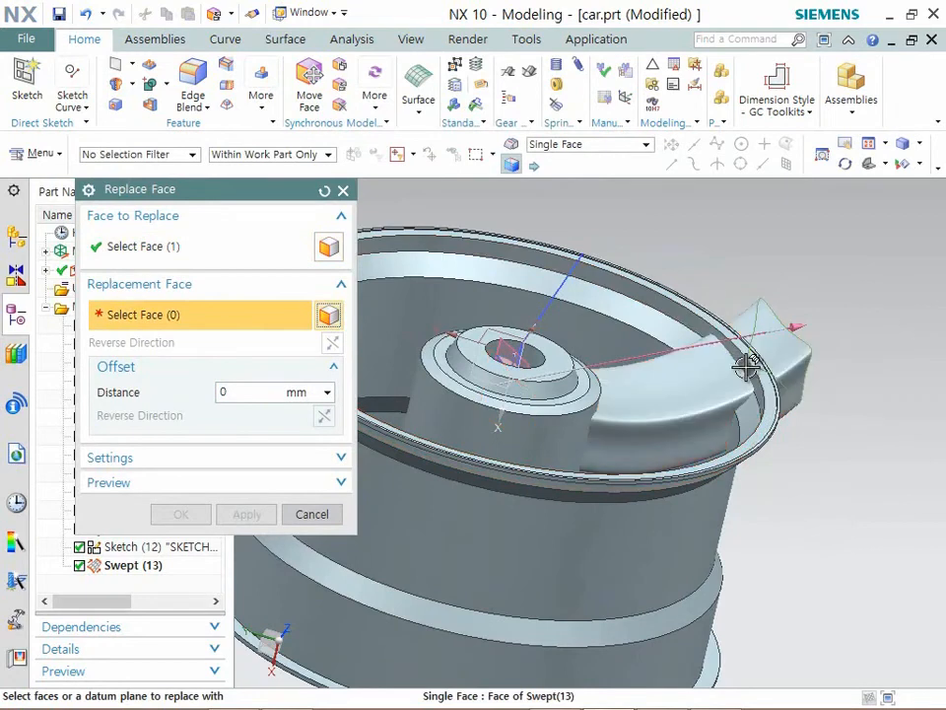
pyautogui.click(738, 367)
pyautogui.moveTo(659, 407); pyautogui.dragTo(657, 403, button='middle')
pyautogui.click(183, 514)
# - Extract three single faces from the inside of the rim with Extract Geometry, non-associative and with the original hidden
pyautogui.moveTo(441, 443); pyautogui.dragTo(777, 457, button='middle')
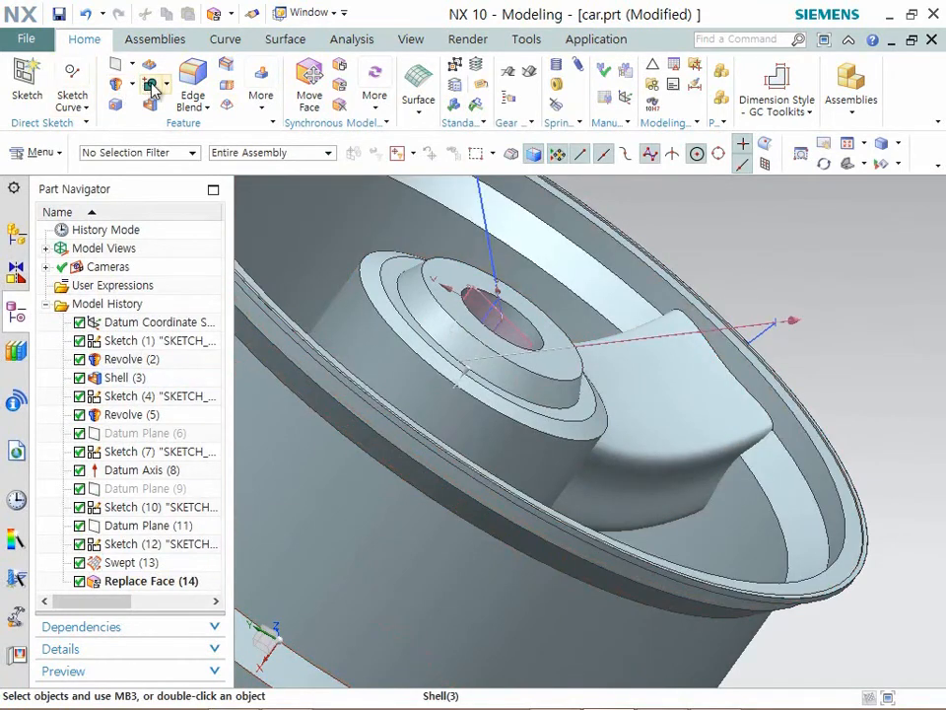
pyautogui.click(262, 107)
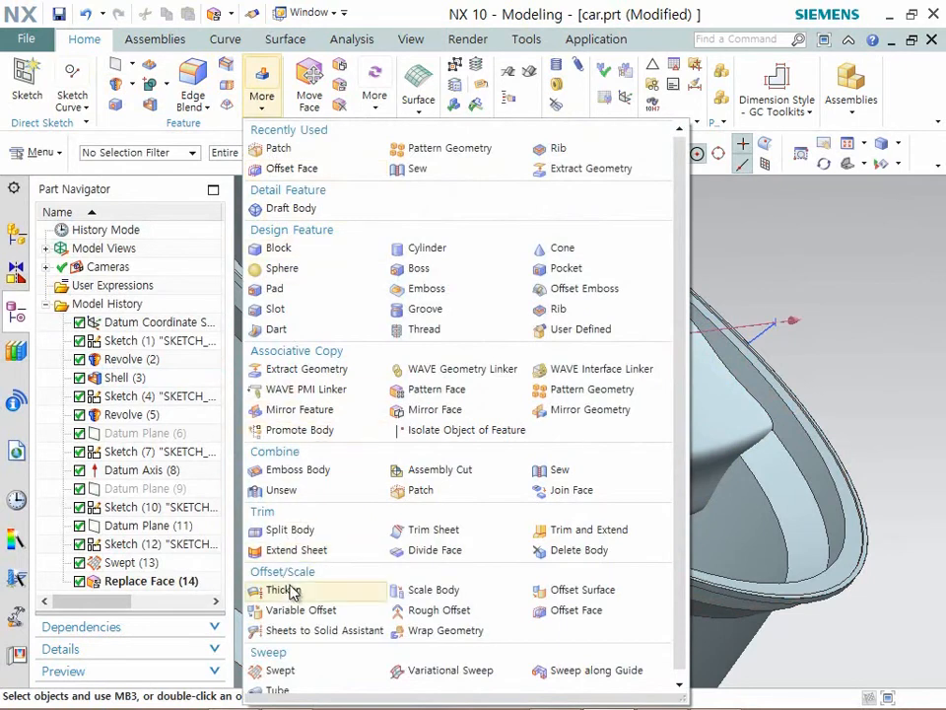
pyautogui.click(306, 368)
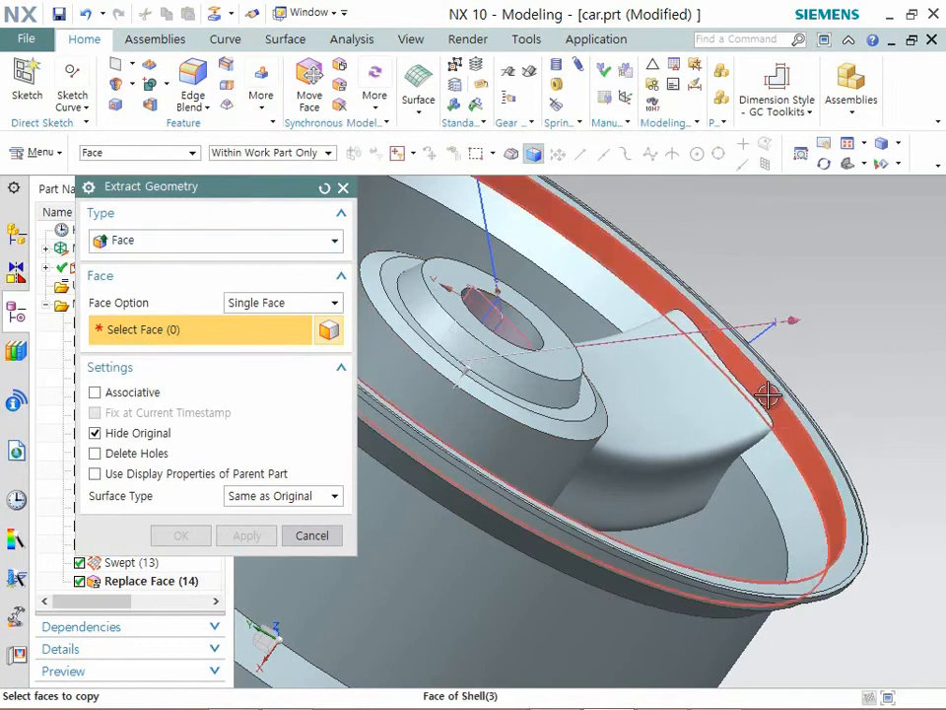
pyautogui.click(768, 412)
pyautogui.click(739, 490)
pyautogui.click(481, 418)
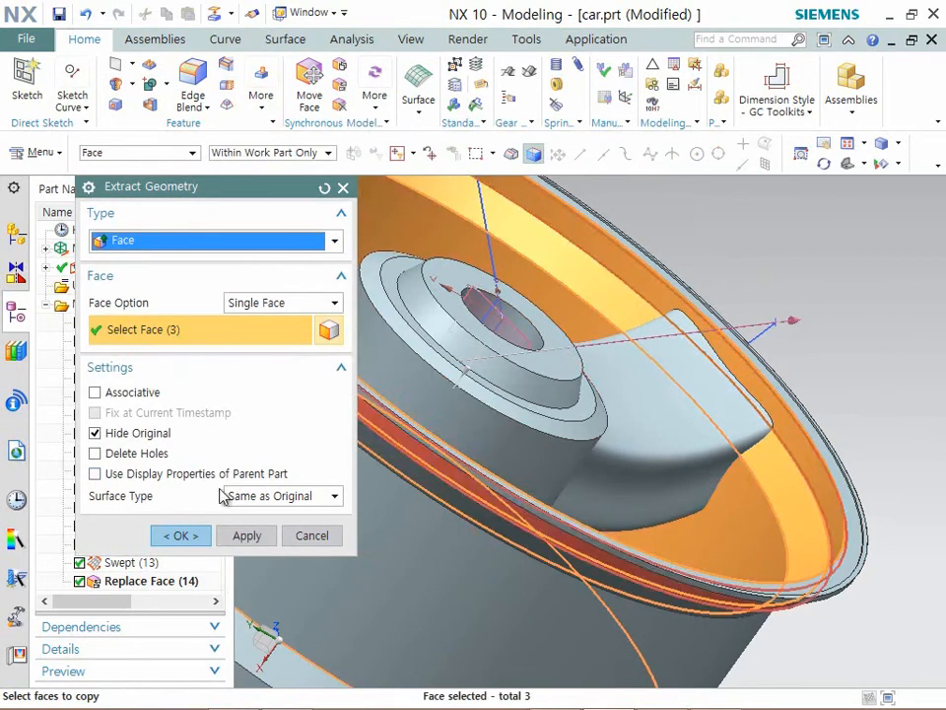
pyautogui.click(172, 535)
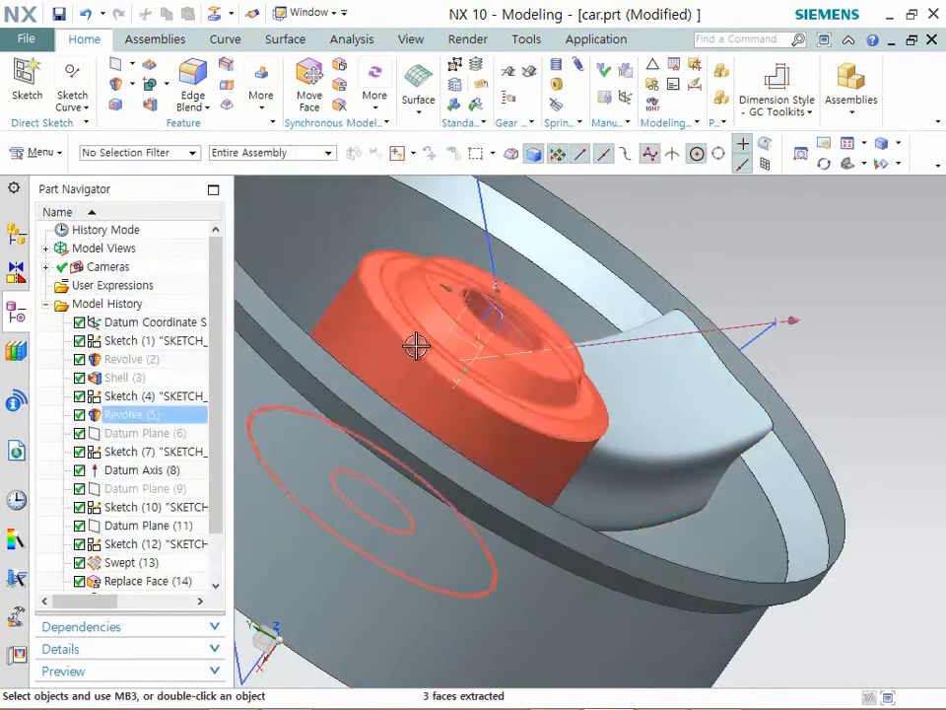
# - Try to trim the spoke body with the separate, unsewn extracted faces of the rim using Trim Body
pyautogui.moveTo(574, 349); pyautogui.dragTo(502, 360, button='middle')
pyautogui.click(264, 97)
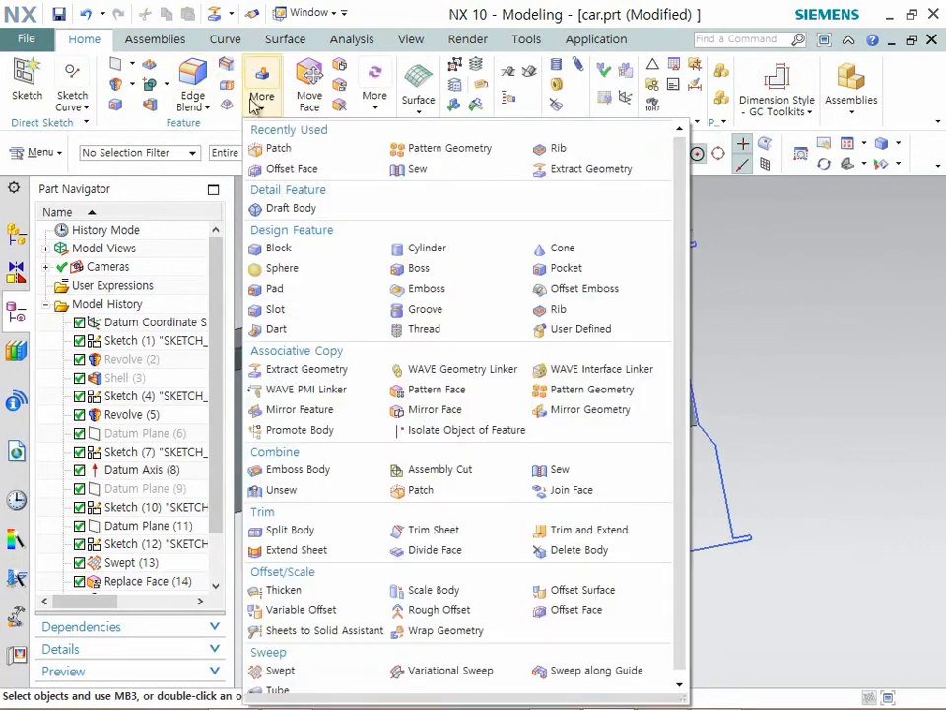
pyautogui.click(227, 87)
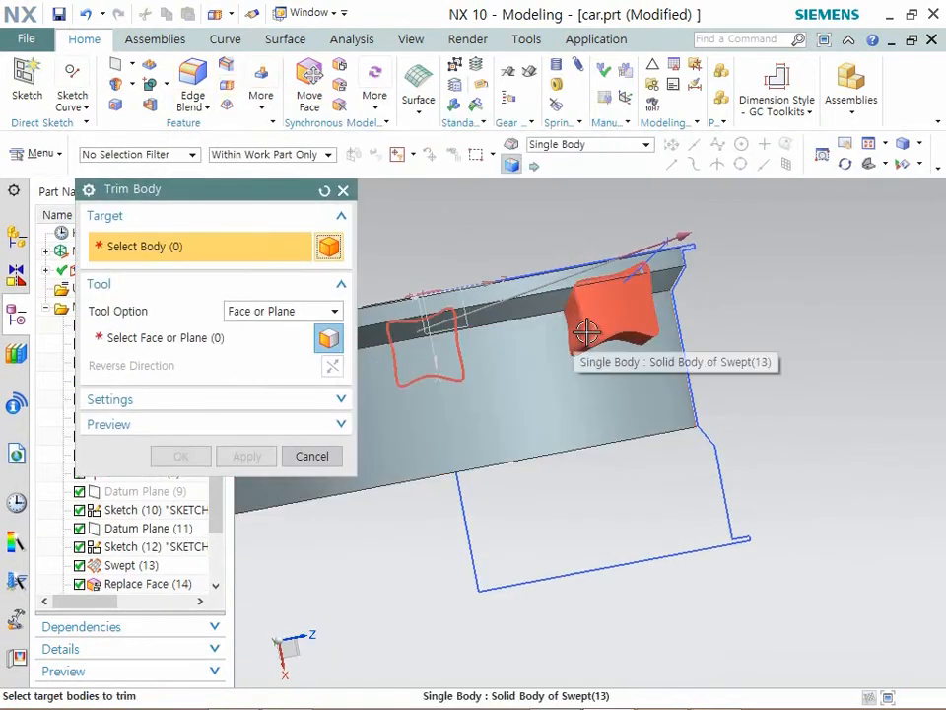
pyautogui.click(606, 321)
pyautogui.click(187, 338)
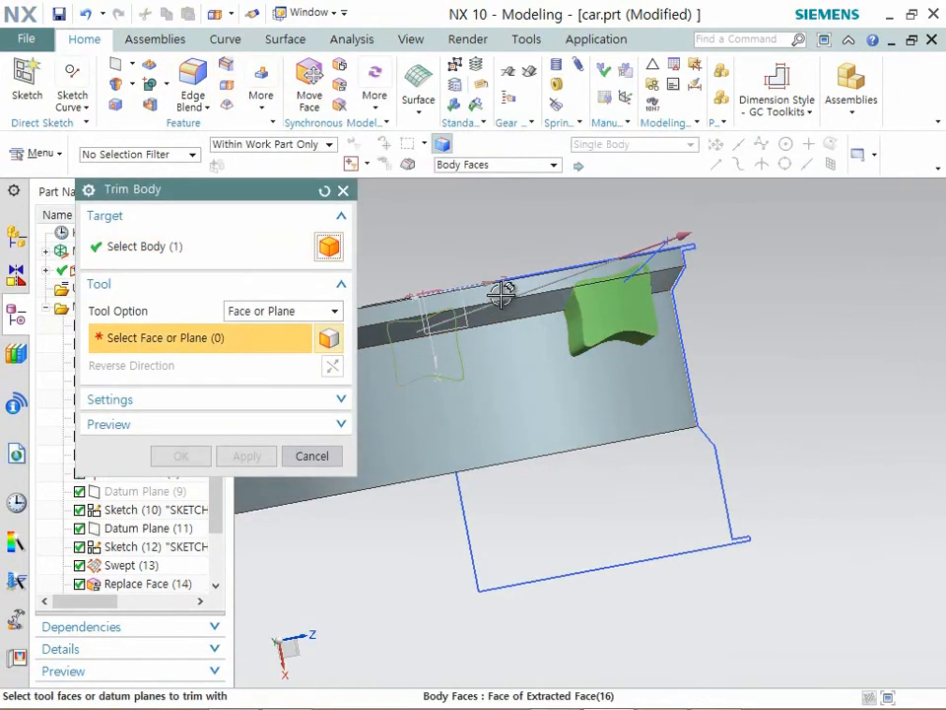
pyautogui.click(503, 338)
pyautogui.click(507, 344)
pyautogui.moveTo(641, 379); pyautogui.dragTo(650, 405, button='middle')
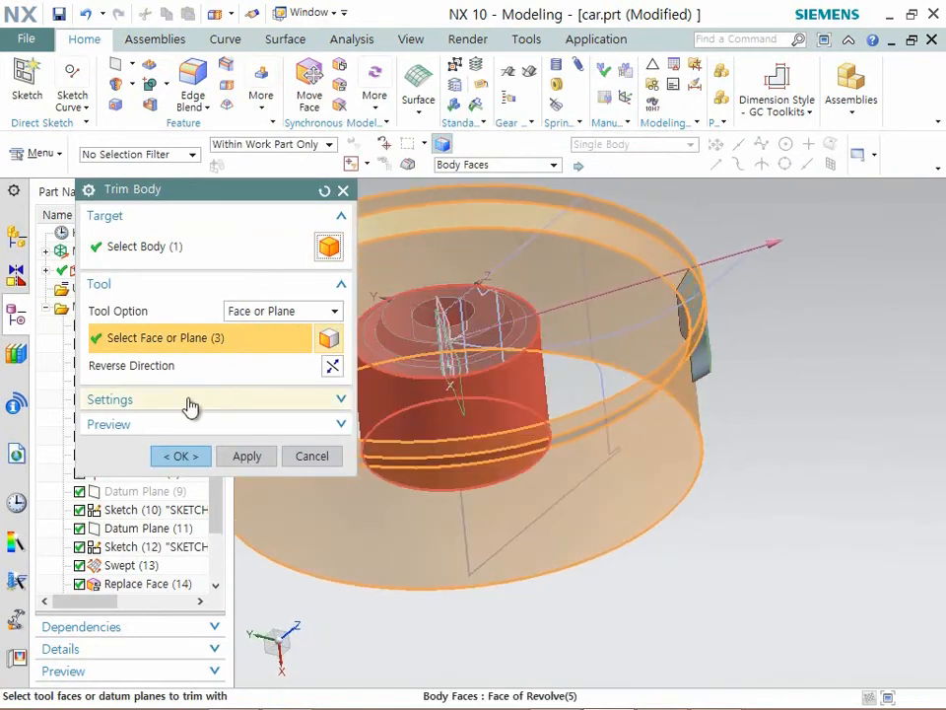
pyautogui.click(331, 366)
pyautogui.click(180, 457)
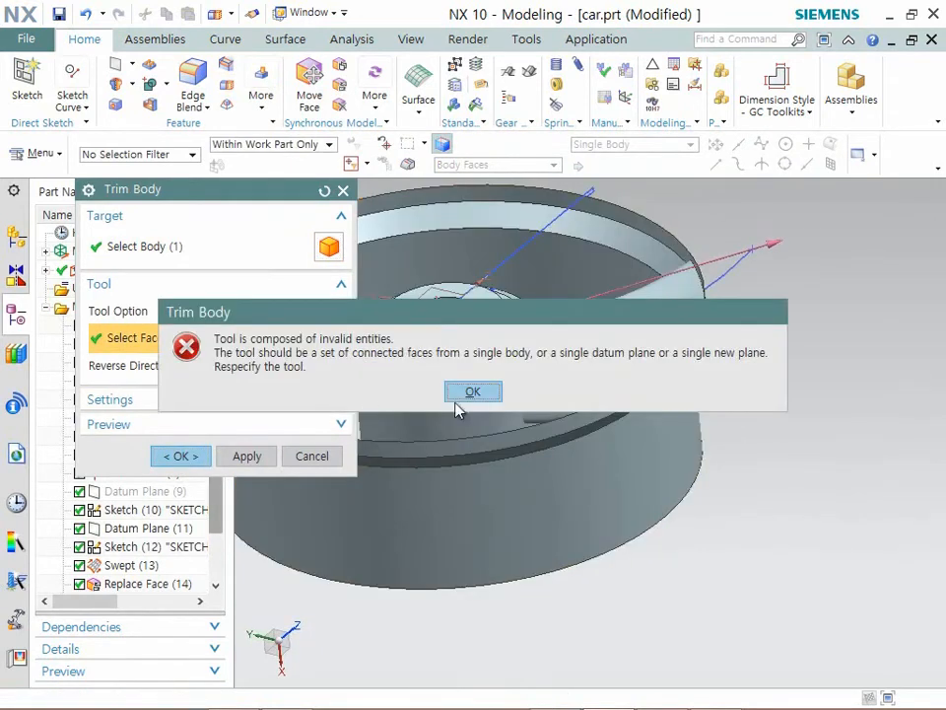
pyautogui.click(474, 393)
pyautogui.moveTo(523, 382); pyautogui.dragTo(437, 372, button='middle')
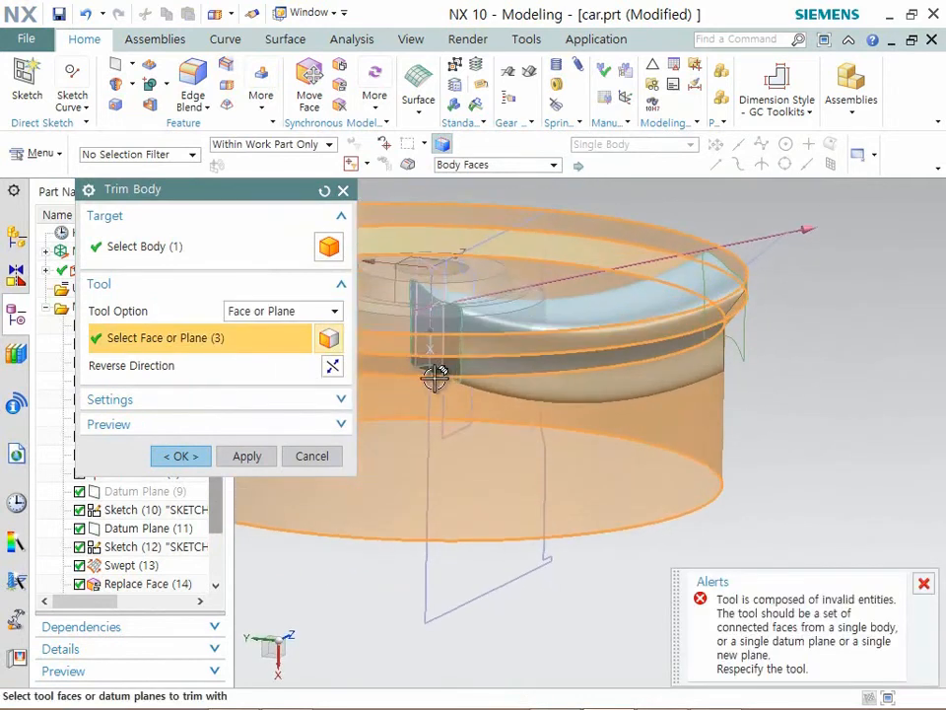
pyautogui.click(311, 457)
# - Sew the three extracted rim faces into one sheet body
pyautogui.click(262, 106)
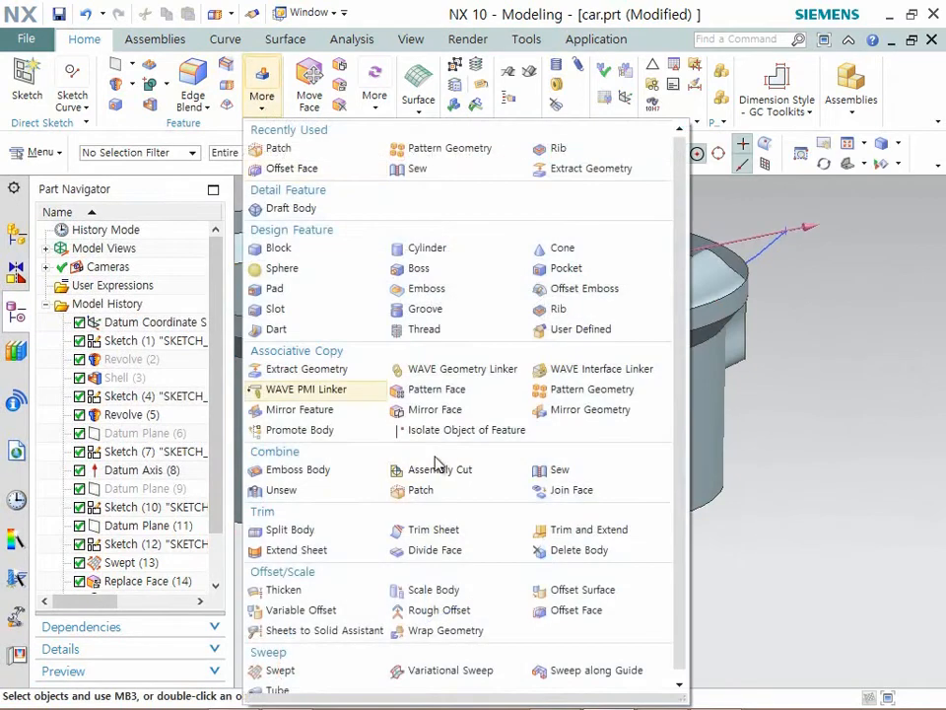
pyautogui.click(558, 471)
pyautogui.click(667, 325)
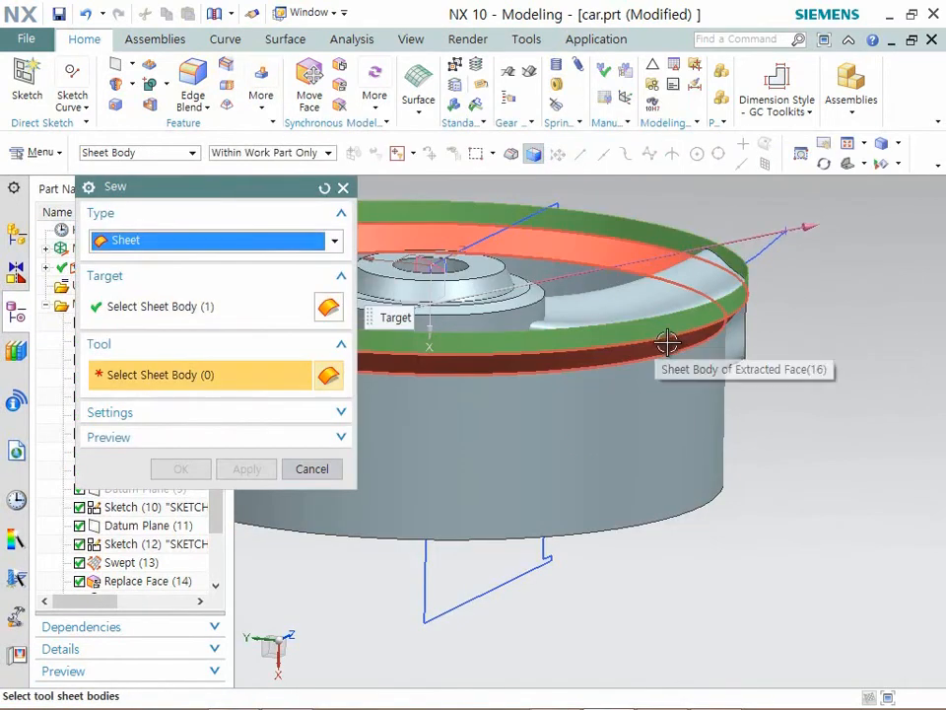
pyautogui.click(664, 431)
pyautogui.click(197, 471)
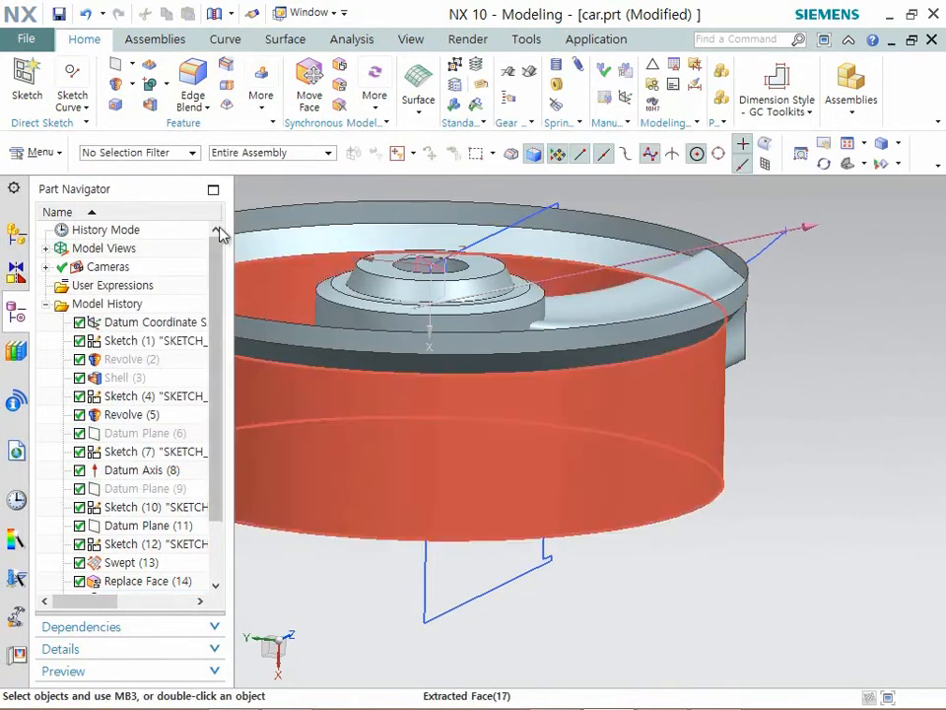
# - Trim the spoke's outer end with the three faces of the sewn rim sheet
pyautogui.click(229, 86)
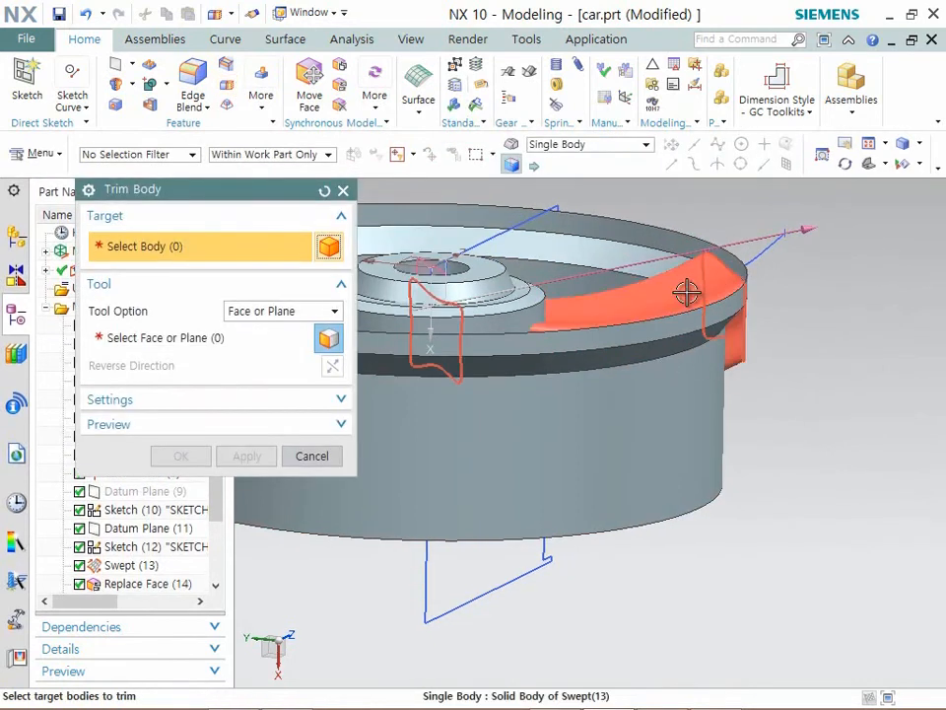
pyautogui.click(177, 338)
pyautogui.click(580, 459)
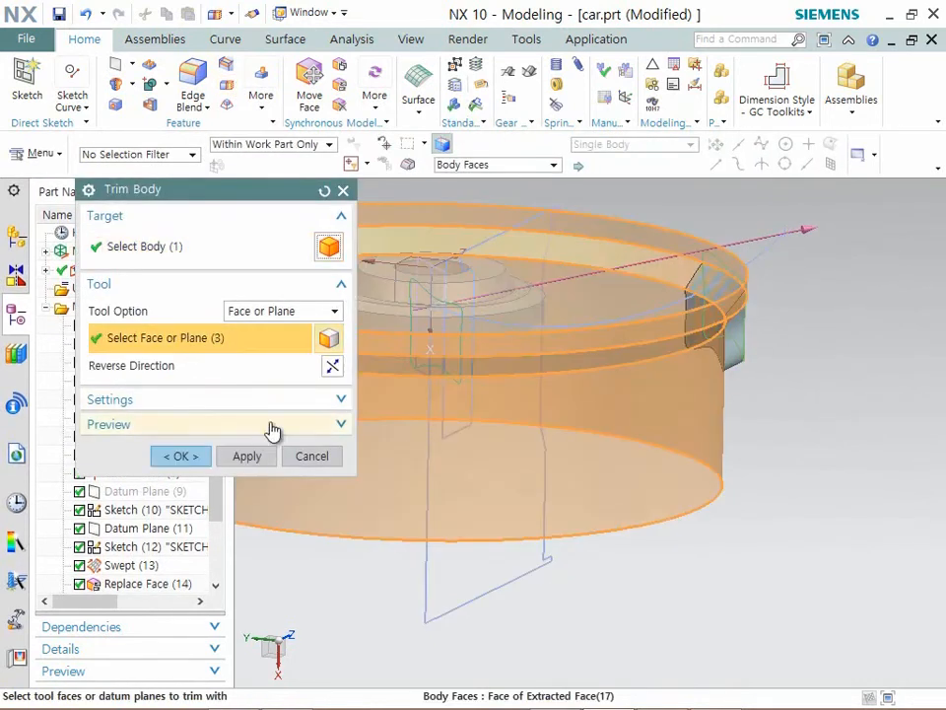
pyautogui.click(201, 461)
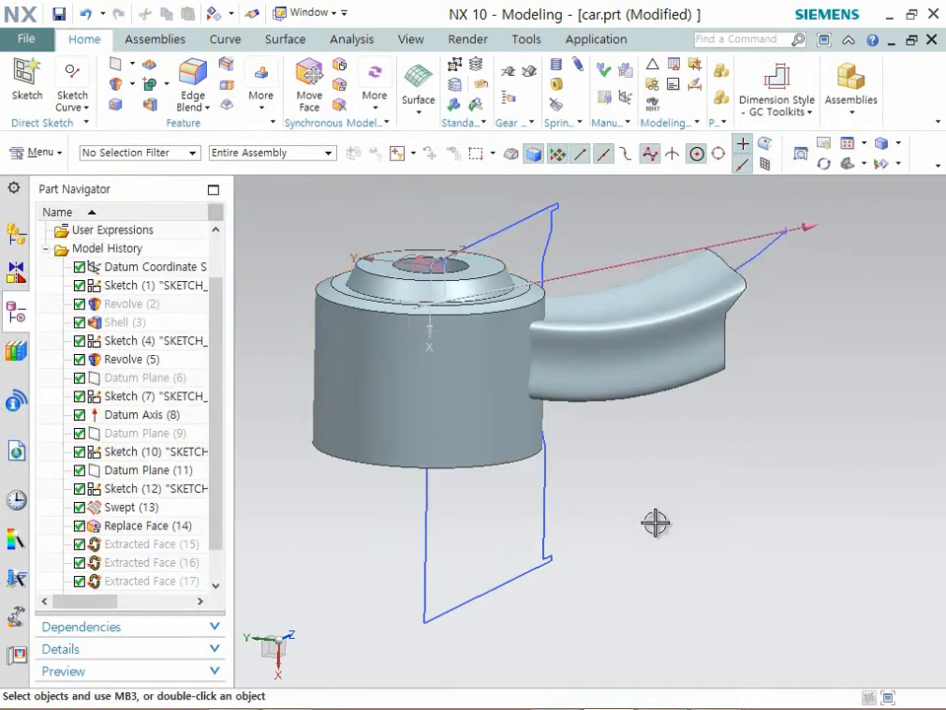
# - Bring the hidden rim body back into view with the hub and spoke, leaving the sewn sheet hidden
pyautogui.hotkey('ctrl', 'shift', 'b')
pyautogui.hotkey('ctrl', 'b')
pyautogui.click(715, 475)
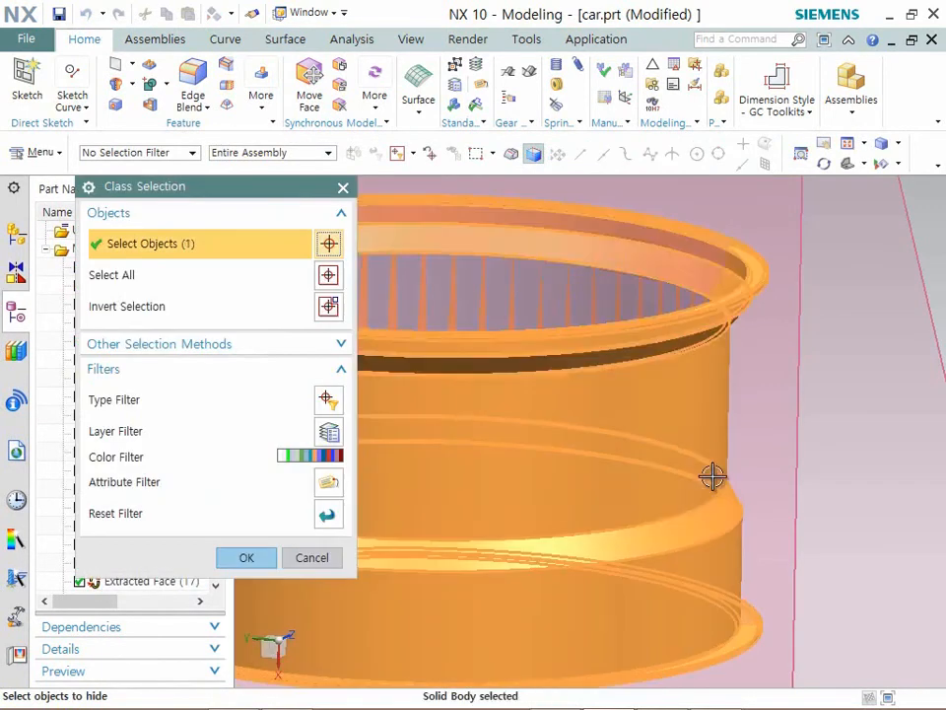
pyautogui.middleClick(715, 475)
# - Extract the hub's outer cylindrical face as a single face, non-associative and with the original hidden
pyautogui.moveTo(712, 461); pyautogui.dragTo(724, 501, button='middle')
pyautogui.scroll(6, 457, 342)
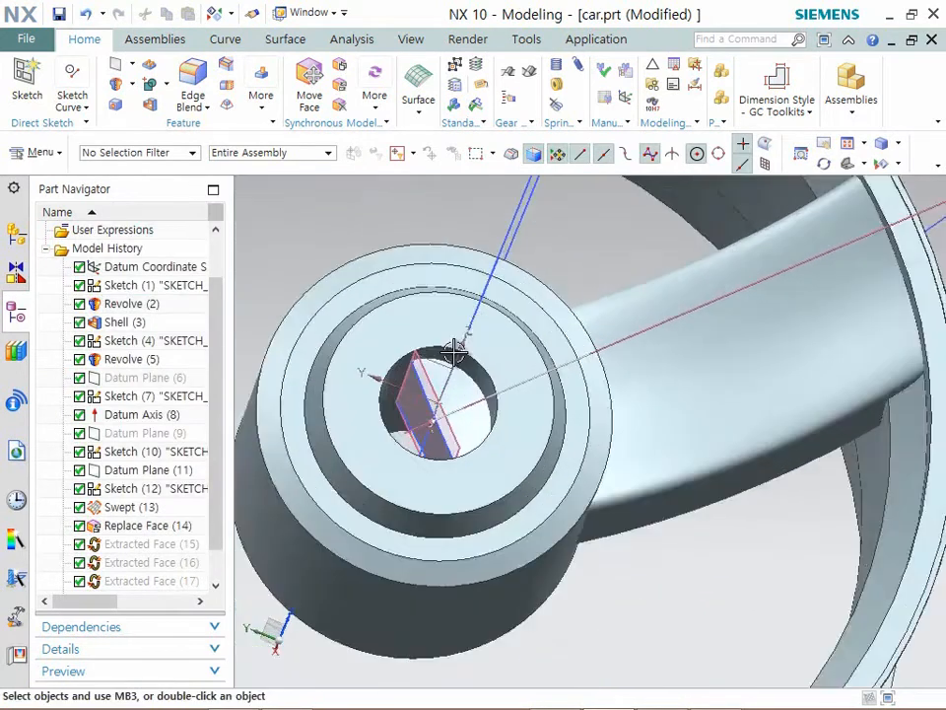
pyautogui.scroll(-6, 454, 404)
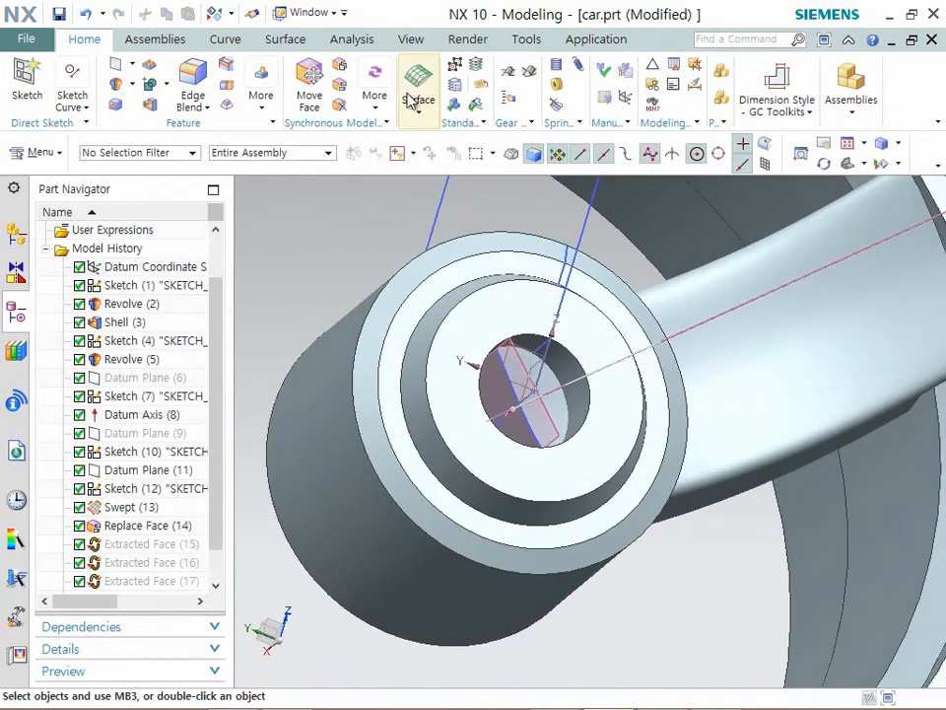
pyautogui.click(261, 95)
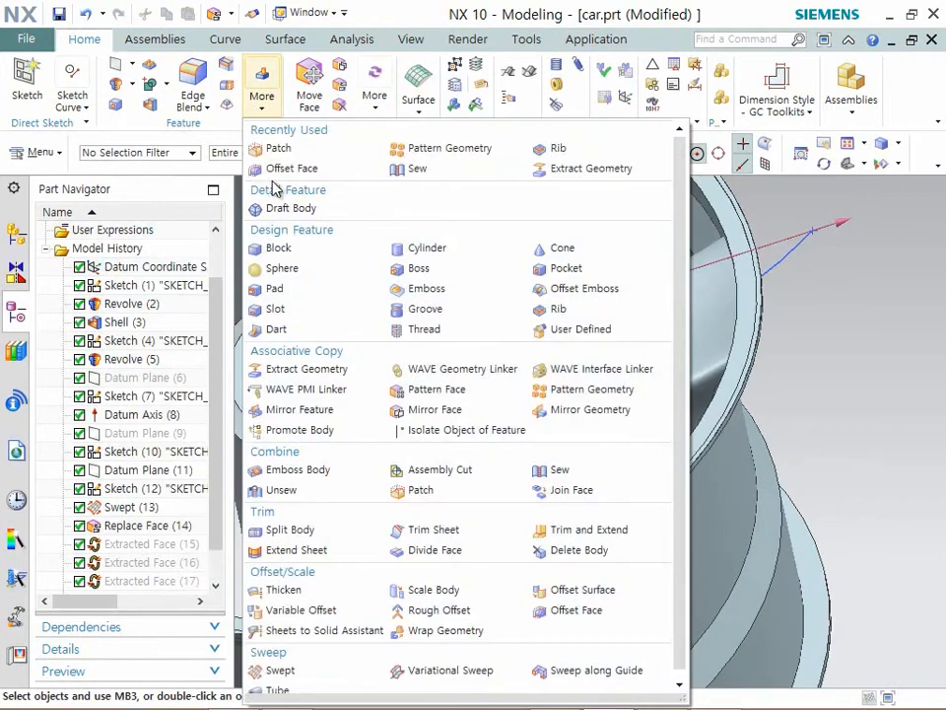
pyautogui.click(301, 369)
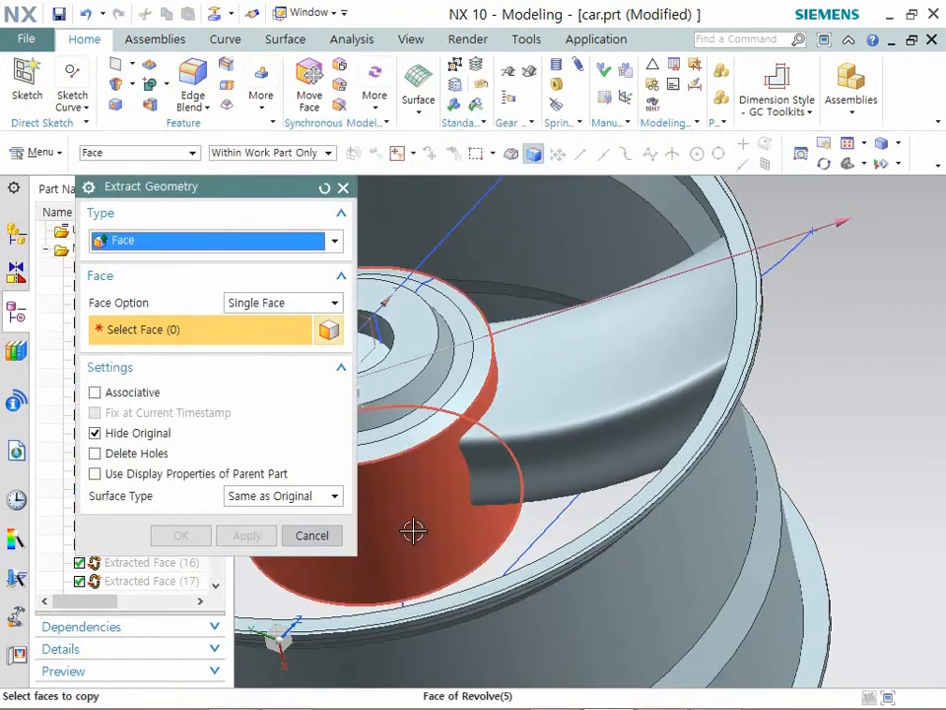
pyautogui.click(414, 525)
pyautogui.click(184, 538)
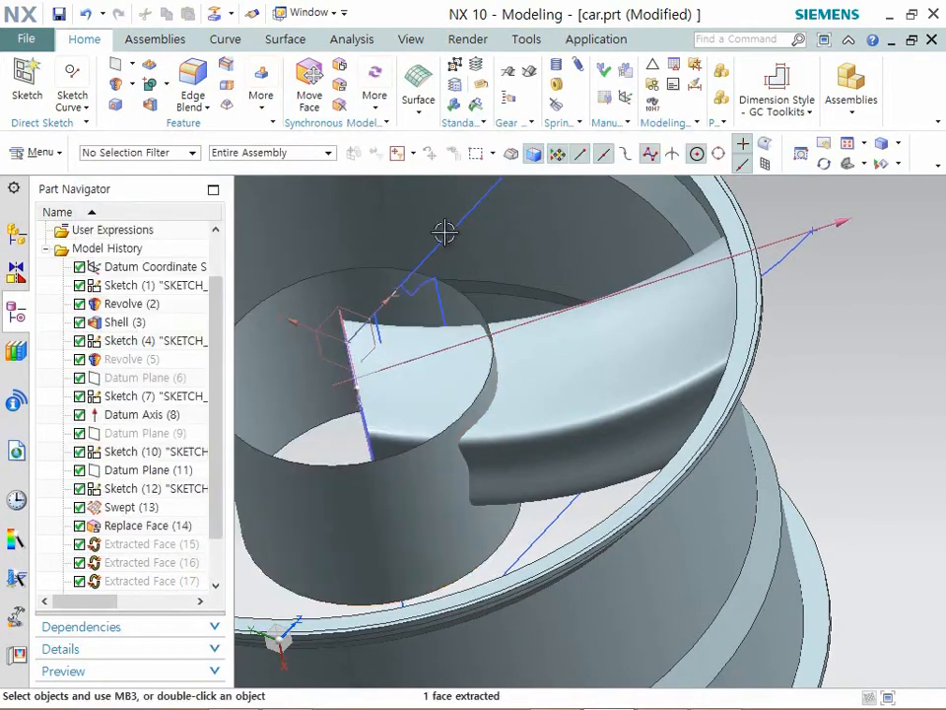
# - Trim away the part of the spoke inside the hub using the extracted cylindrical face
pyautogui.click(228, 87)
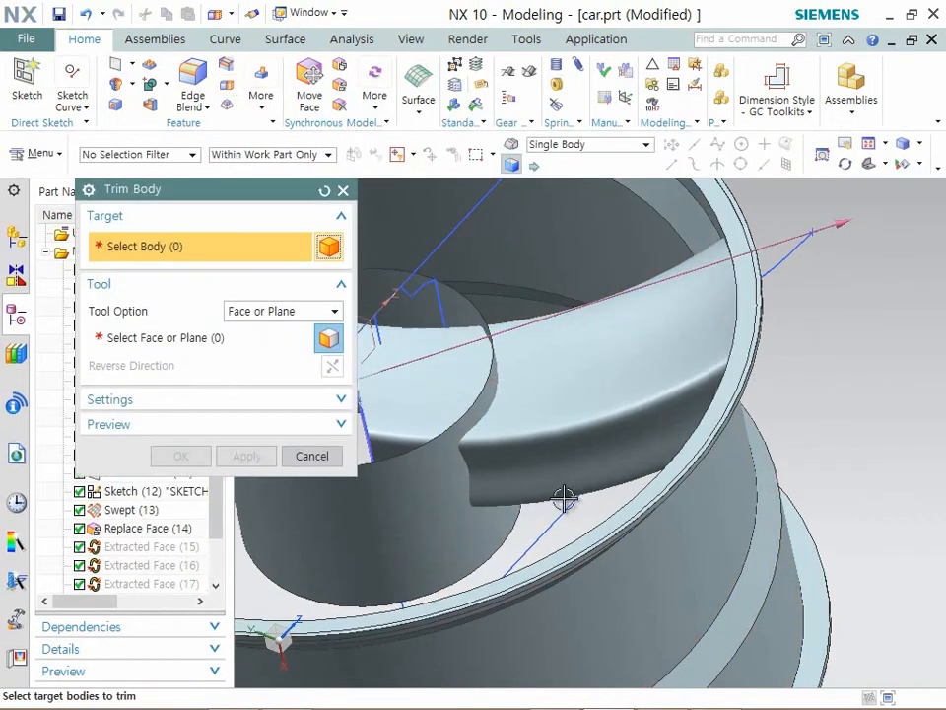
pyautogui.click(578, 435)
pyautogui.click(284, 483)
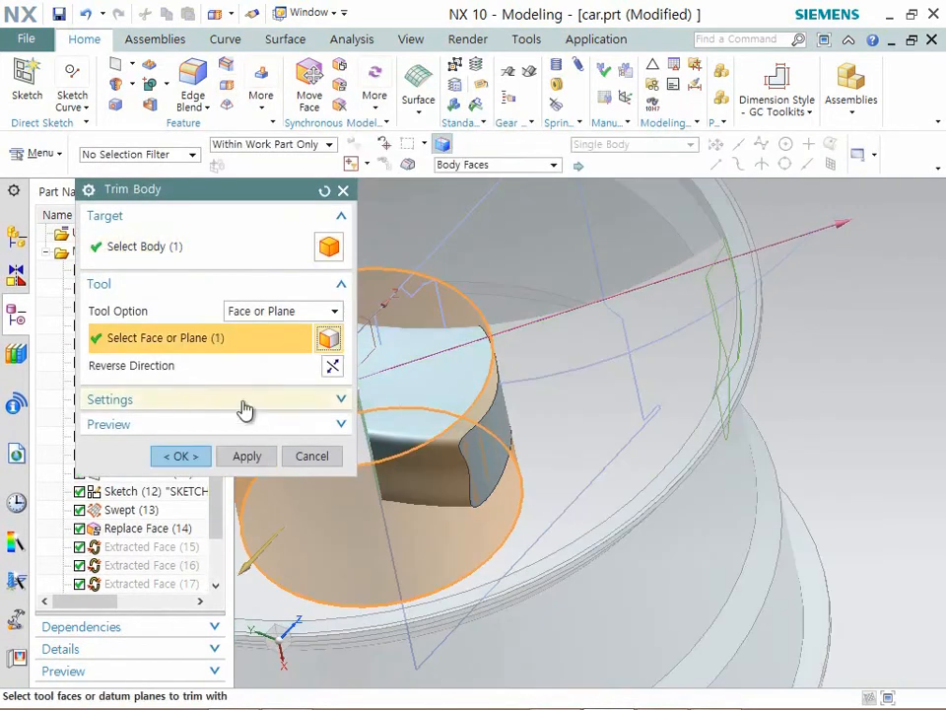
pyautogui.click(178, 455)
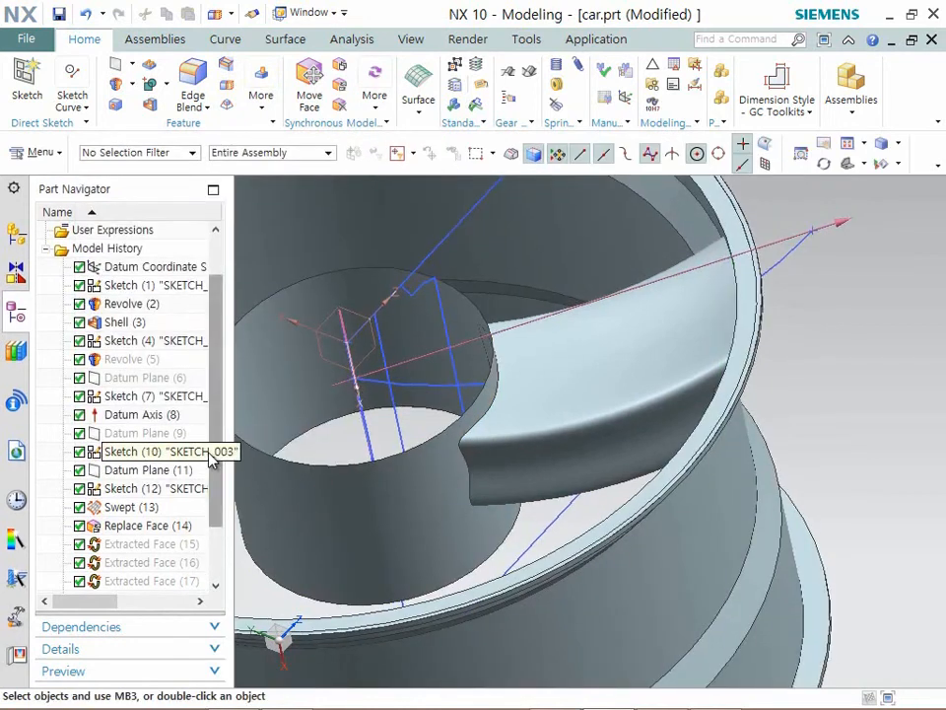
# - Swap visibility and restore the hidden hub body so that it displays with the rim and spoke
pyautogui.click(307, 553)
pyautogui.hotkey('ctrl', 'shift', 'b')
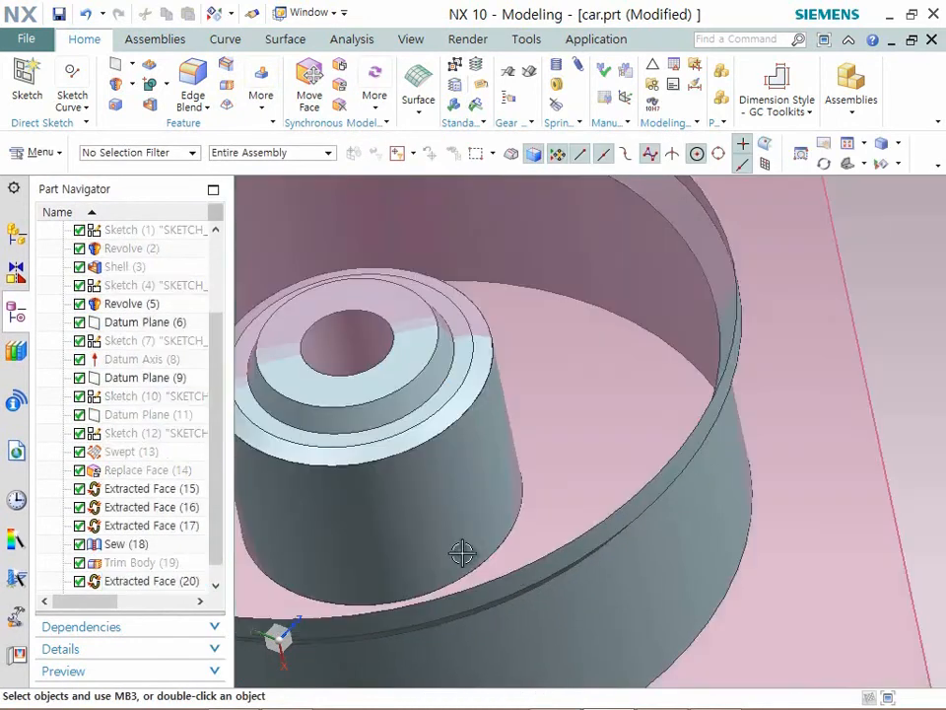
pyautogui.click(472, 515)
pyautogui.middleClick(523, 542)
pyautogui.hotkey('ctrl', 'b')
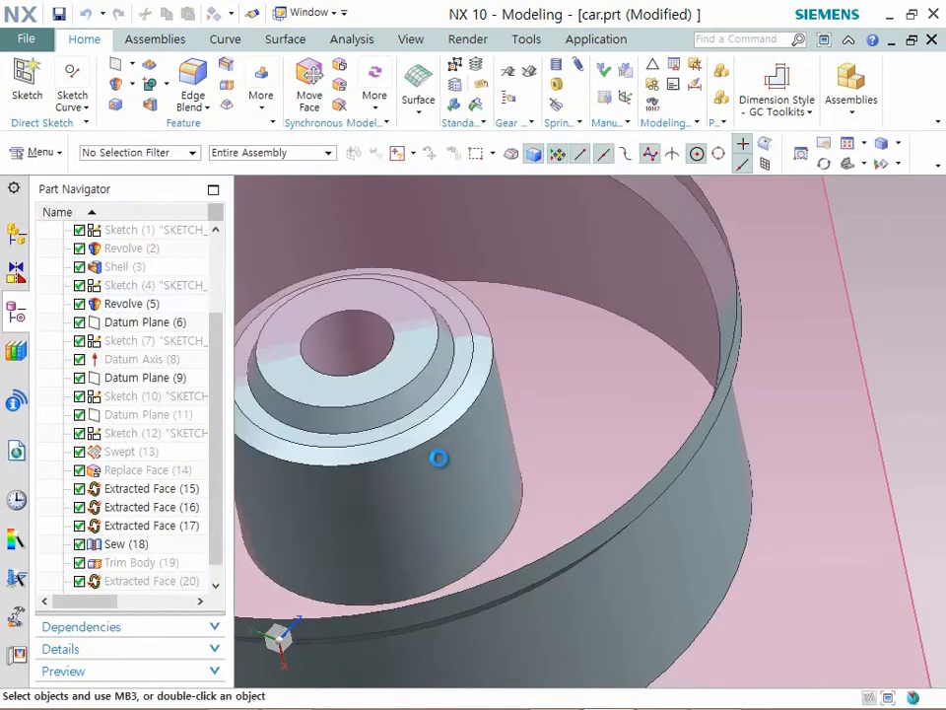
pyautogui.click(485, 520)
pyautogui.middleClick(491, 526)
pyautogui.hotkey('ctrl', 'shift', 'b')
# - Hide the extracted cylindrical face around the hub
pyautogui.click(477, 577)
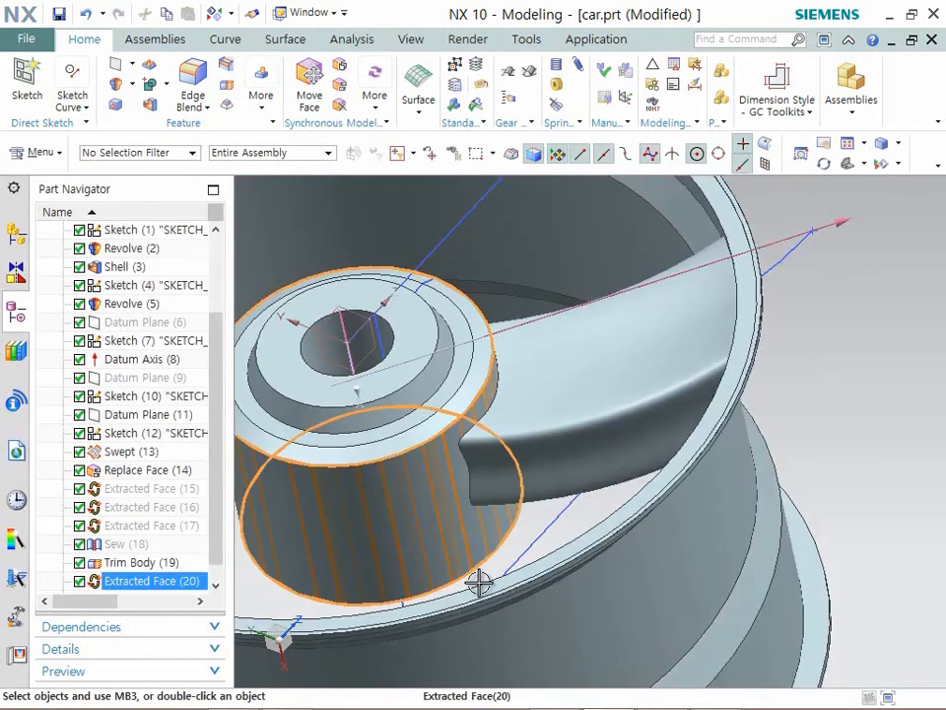
pyautogui.scroll(-4, 645, 402)
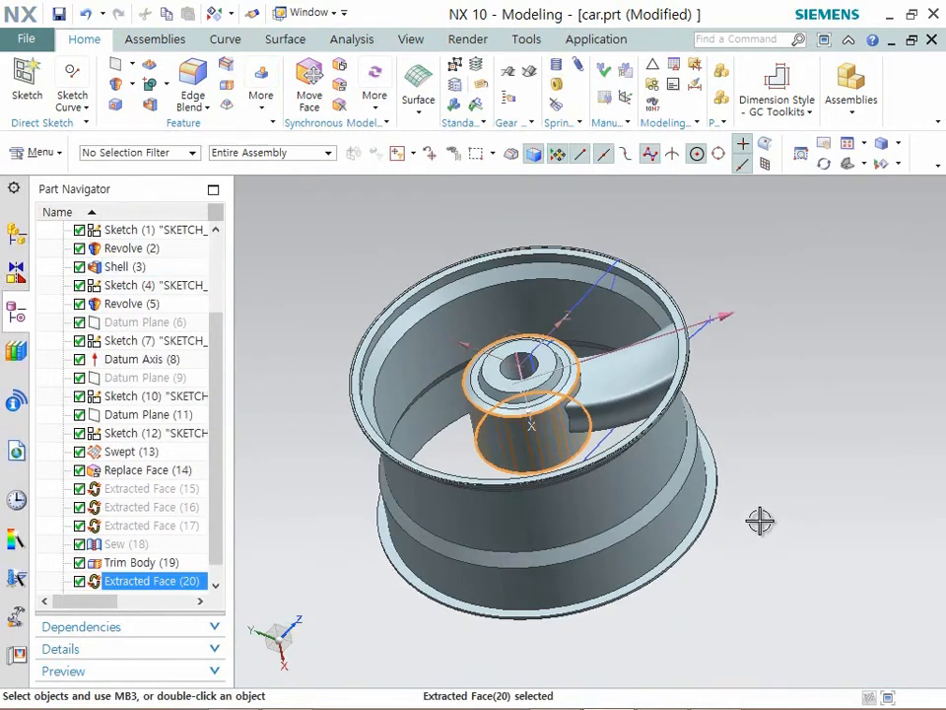
pyautogui.press('Escape')
pyautogui.moveTo(731, 542)
pyautogui.mouseDown(button='middle')
pyautogui.moveTo(728, 573)
pyautogui.moveTo(726, 558)
pyautogui.mouseUp(button='middle')
pyautogui.hotkey('ctrl', 'b')
pyautogui.click(523, 490)
pyautogui.middleClick(572, 531)
# - Start a Pattern Geometry of the trimmed spoke body with a circular layout
pyautogui.moveTo(573, 532); pyautogui.dragTo(642, 397, button='middle')
pyautogui.scroll(5, 585, 363)
pyautogui.moveTo(585, 362); pyautogui.dragTo(610, 427, button='middle')
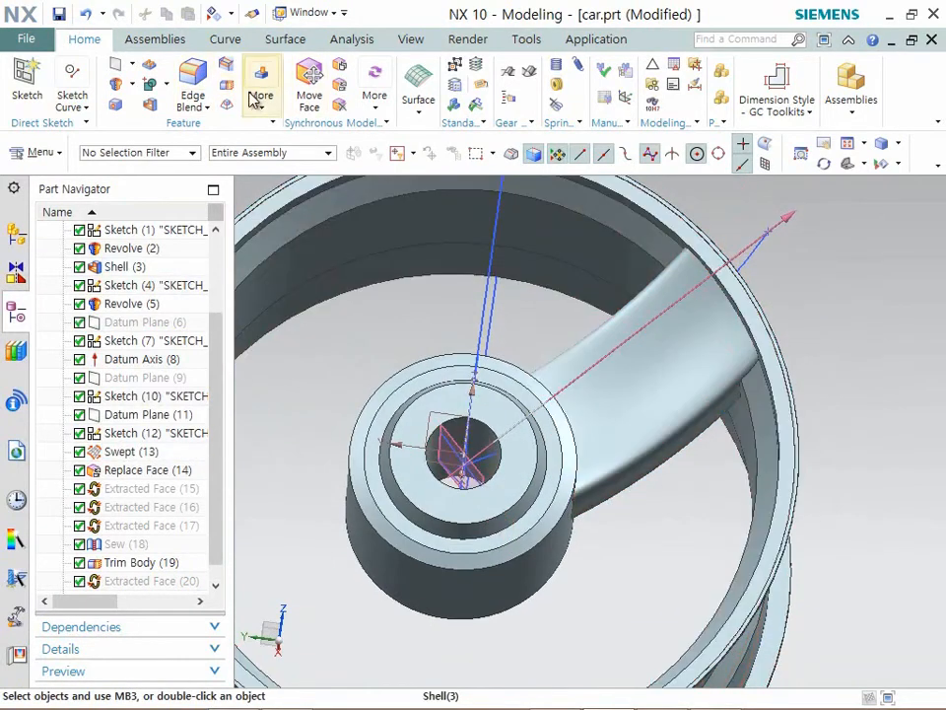
pyautogui.click(258, 102)
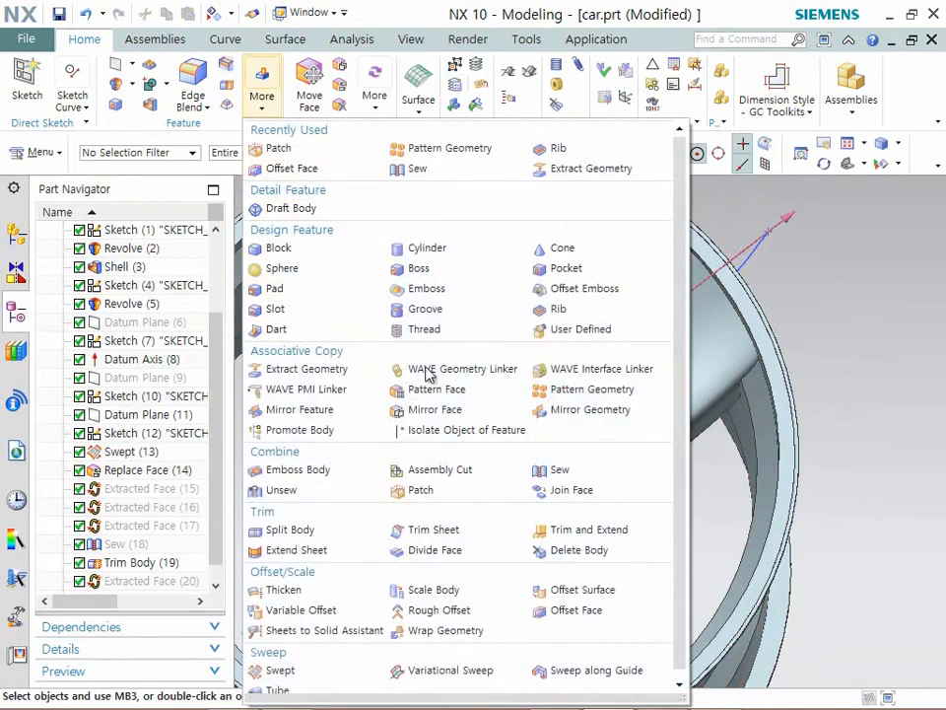
pyautogui.click(570, 397)
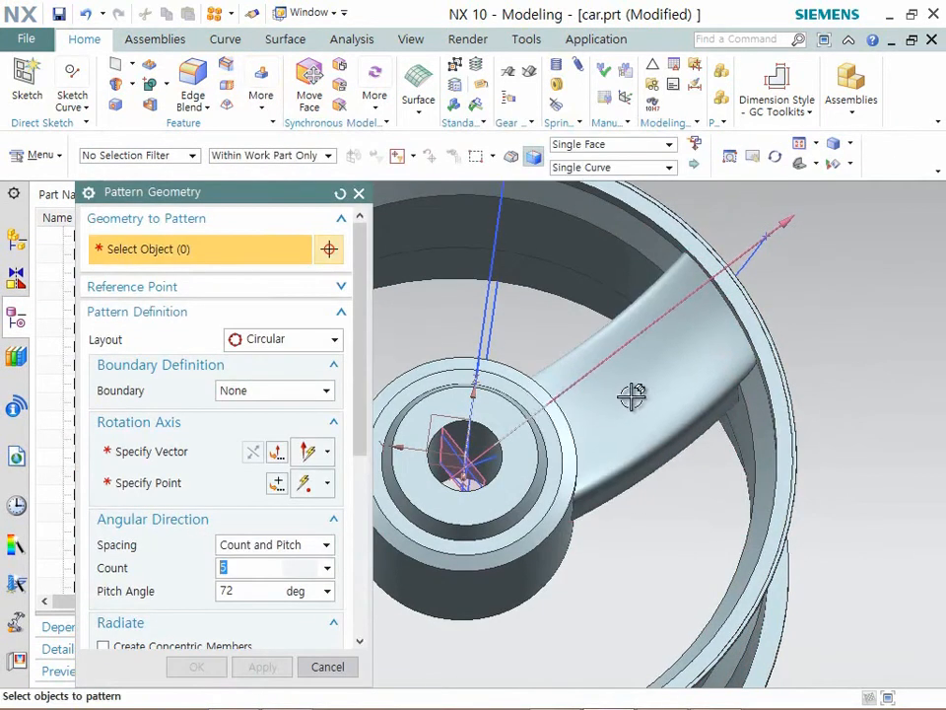
pyautogui.click(630, 397)
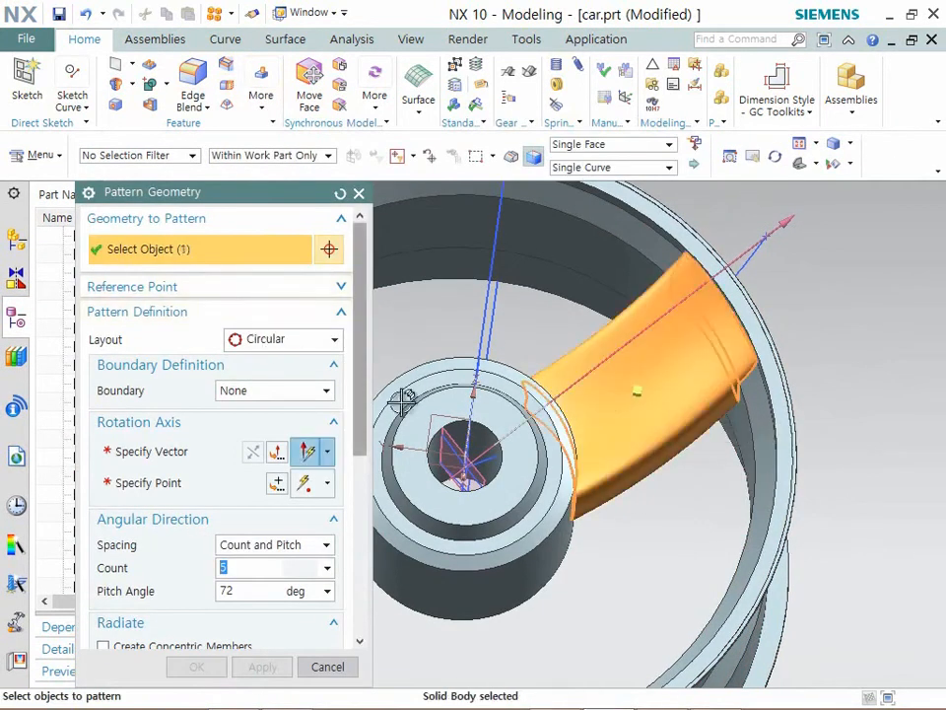
pyautogui.moveTo(433, 424); pyautogui.dragTo(201, 337, button='middle')
pyautogui.click(248, 339)
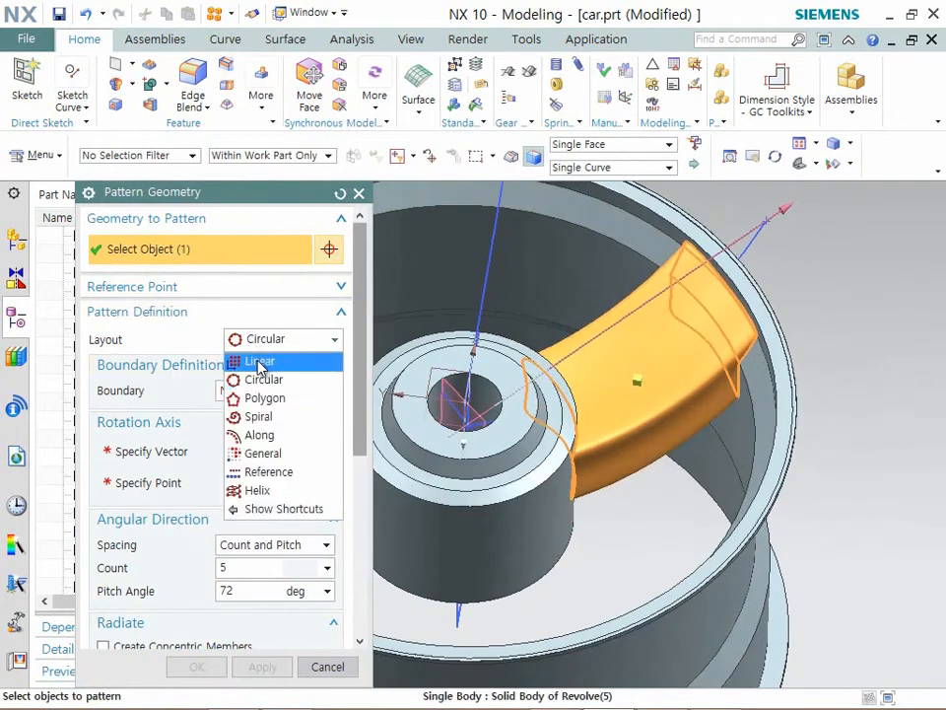
pyautogui.click(258, 380)
# - Define the pattern's rotation axis along the hub's axis, passing through the hub's arc center
pyautogui.click(163, 453)
pyautogui.moveTo(407, 326); pyautogui.dragTo(589, 447, button='middle')
pyautogui.click(628, 483)
pyautogui.moveTo(628, 389); pyautogui.dragTo(652, 412, button='middle')
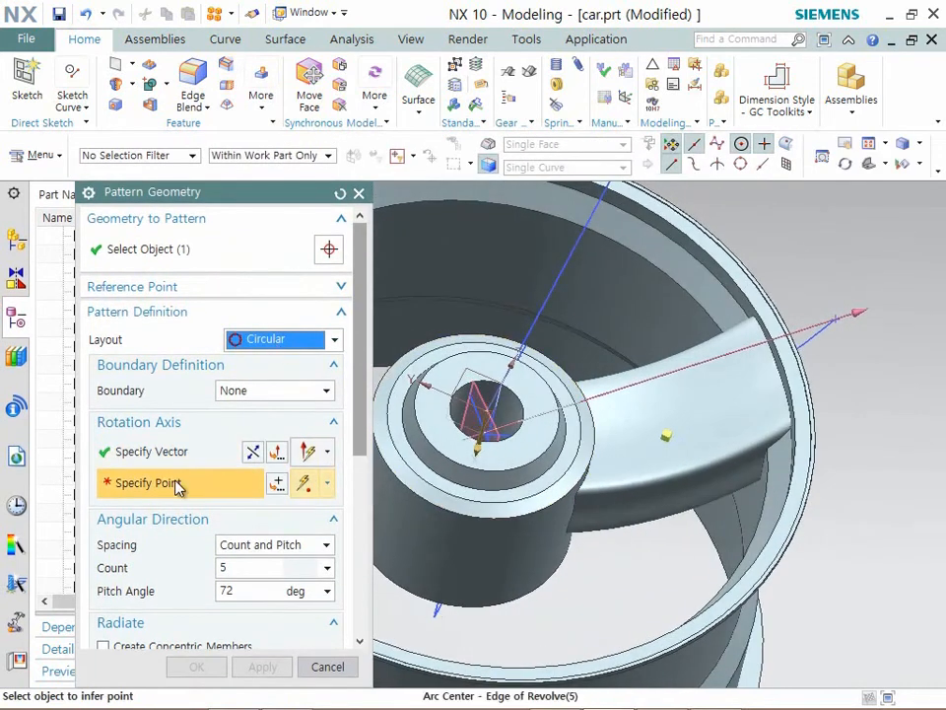
pyautogui.click(568, 498)
pyautogui.moveTo(563, 499); pyautogui.dragTo(581, 447, button='middle')
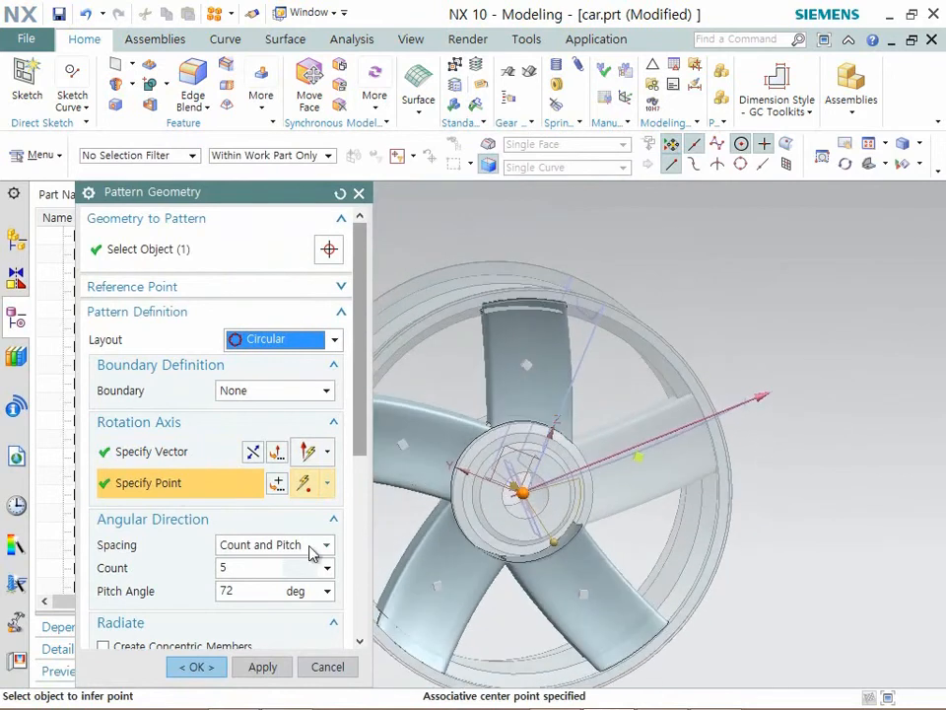
# - Set the pitch angle to 360/5 degrees and create the circular pattern with a count of 5
pyautogui.click(237, 593)
pyautogui.write('360/5')
pyautogui.press('Return')
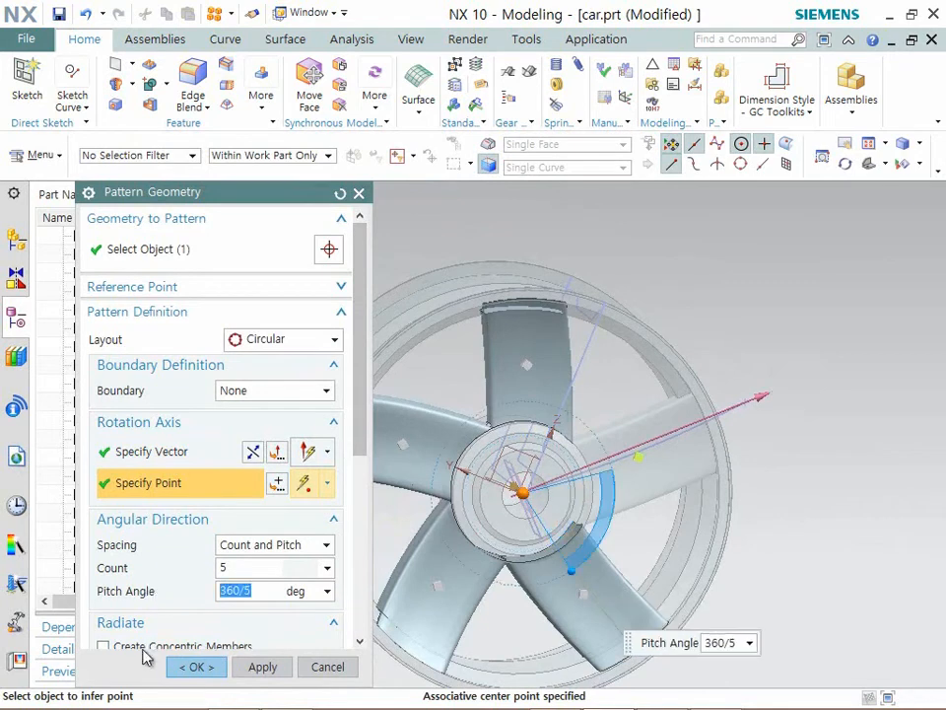
pyautogui.click(185, 671)
# - Unite the wheel rim as the target body with all five spoke bodies as tools
pyautogui.moveTo(498, 463); pyautogui.dragTo(544, 452, button='middle')
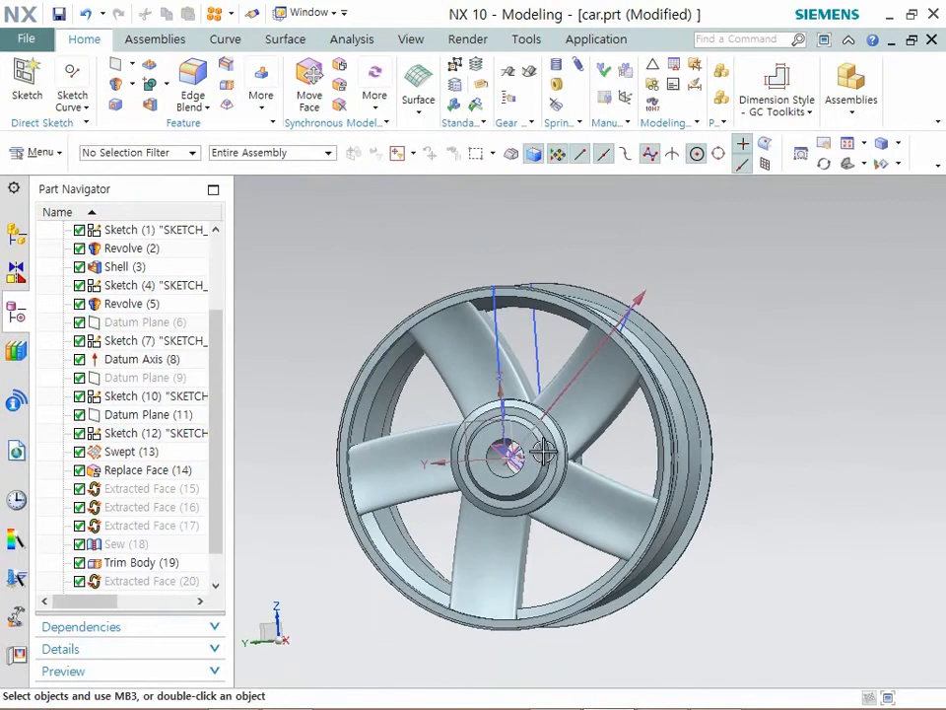
pyautogui.click(149, 84)
pyautogui.click(405, 364)
pyautogui.click(449, 380)
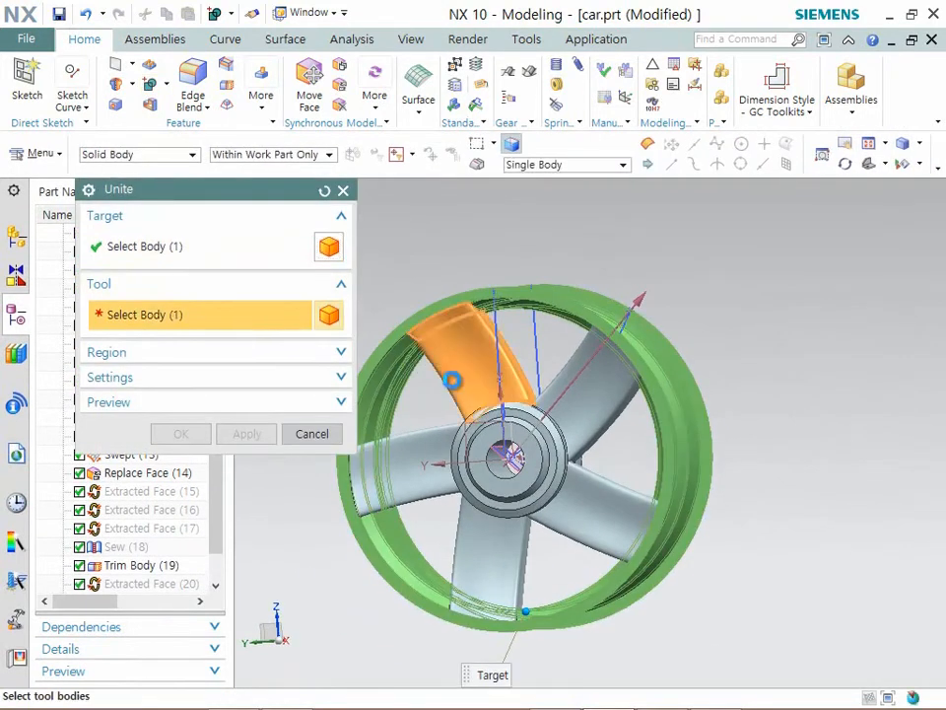
pyautogui.click(583, 401)
pyautogui.click(595, 490)
pyautogui.click(468, 545)
pyautogui.click(412, 482)
pyautogui.click(187, 436)
# - Hide every object except the united rim-and-spoke body
pyautogui.moveTo(630, 426); pyautogui.dragTo(629, 425, button='middle')
pyautogui.scroll(-2, 533, 377)
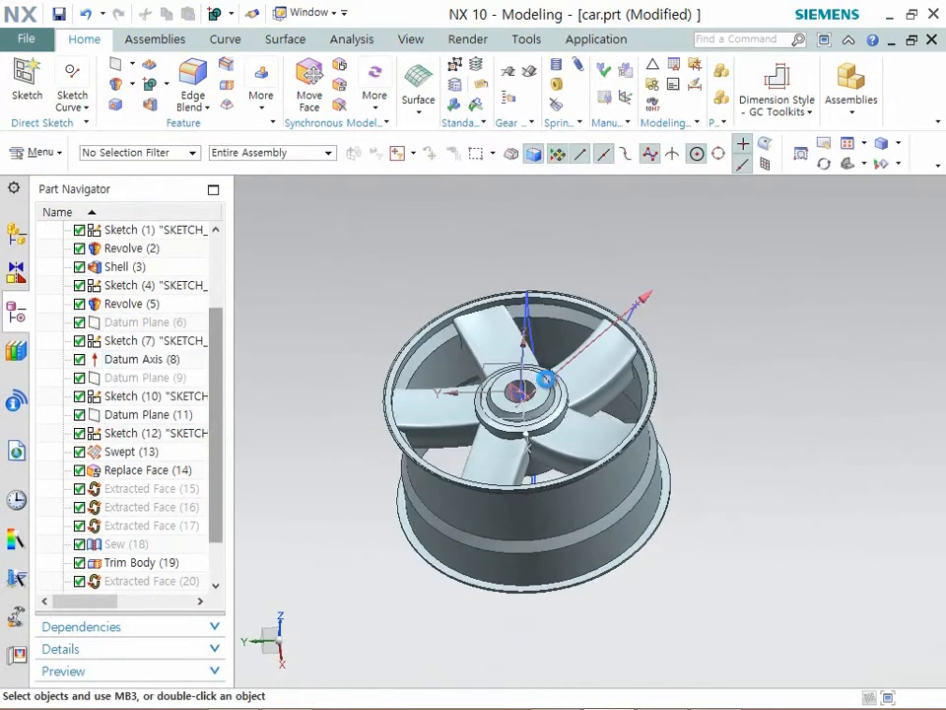
pyautogui.hotkey('ctrl', 'b')
pyautogui.hotkey('ctrl', 'a')
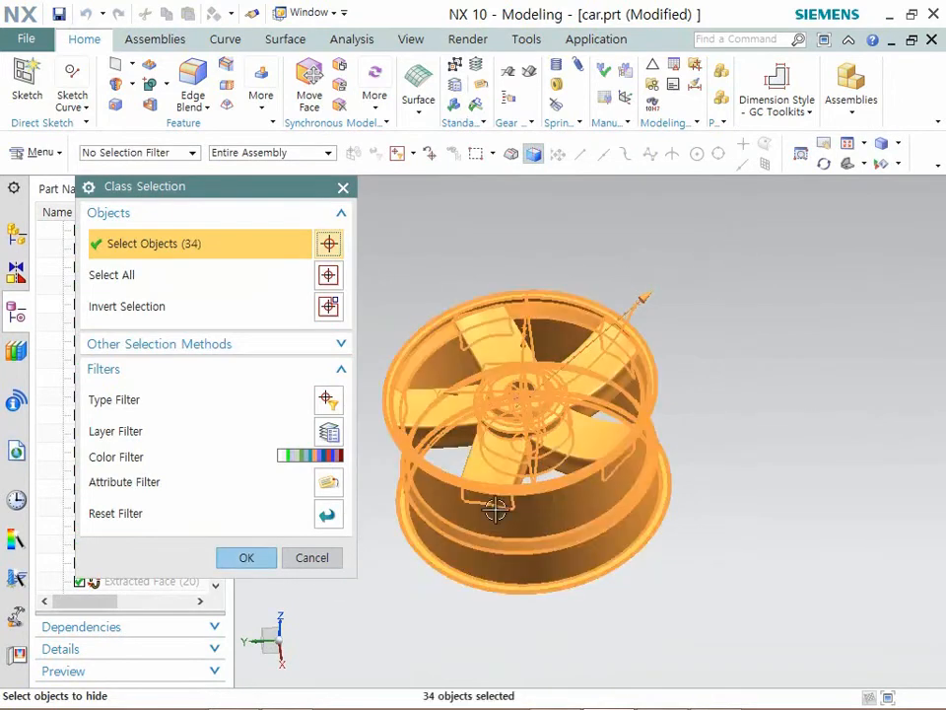
pyautogui.keyDown('shift'); pyautogui.click(606, 502); pyautogui.keyUp('shift')
pyautogui.middleClick(709, 539)
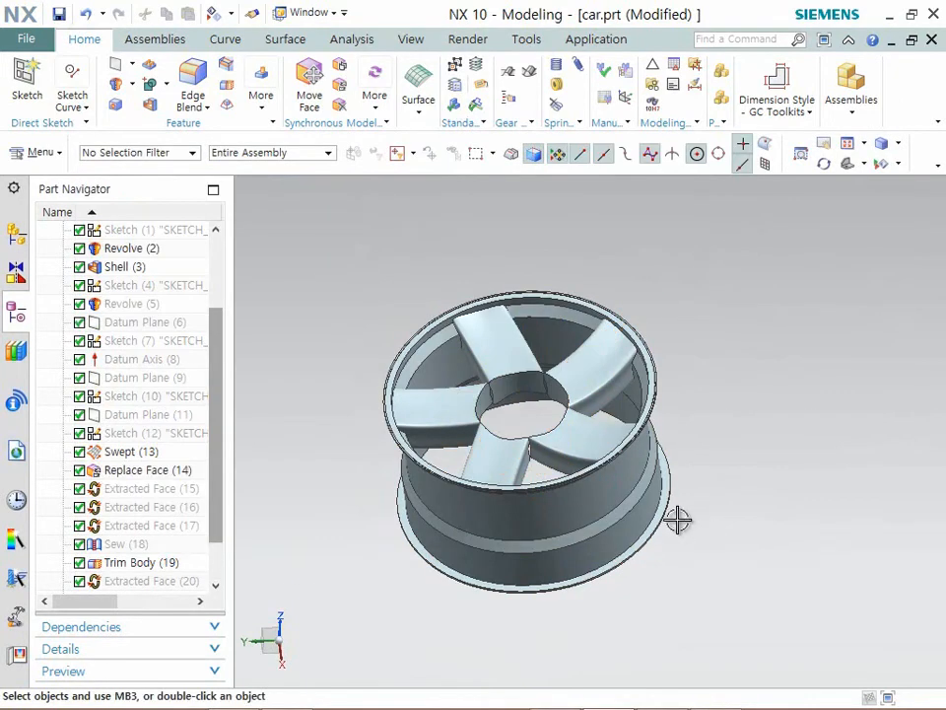
# - Swap the shown and hidden objects, hide the hub body, and swap back to restore the hub beside the rim-and-spoke body
pyautogui.hotkey('ctrl', 'shift', 'b')
pyautogui.hotkey('ctrl', 'b')
pyautogui.click(560, 439)
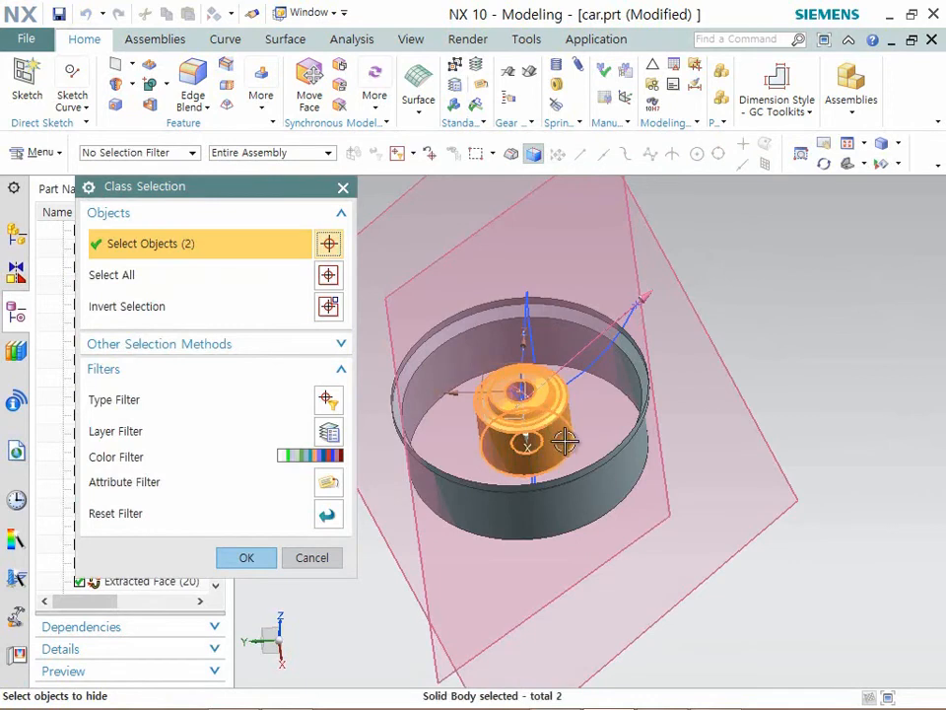
pyautogui.keyDown('shift'); pyautogui.click(628, 475); pyautogui.keyUp('shift')
pyautogui.middleClick(628, 475)
pyautogui.hotkey('ctrl', 'shift', 'b')
# - Unite the rim-and-spoke body as the target with the central hub body as the tool
pyautogui.moveTo(627, 482); pyautogui.dragTo(562, 463, button='middle')
pyautogui.click(153, 85)
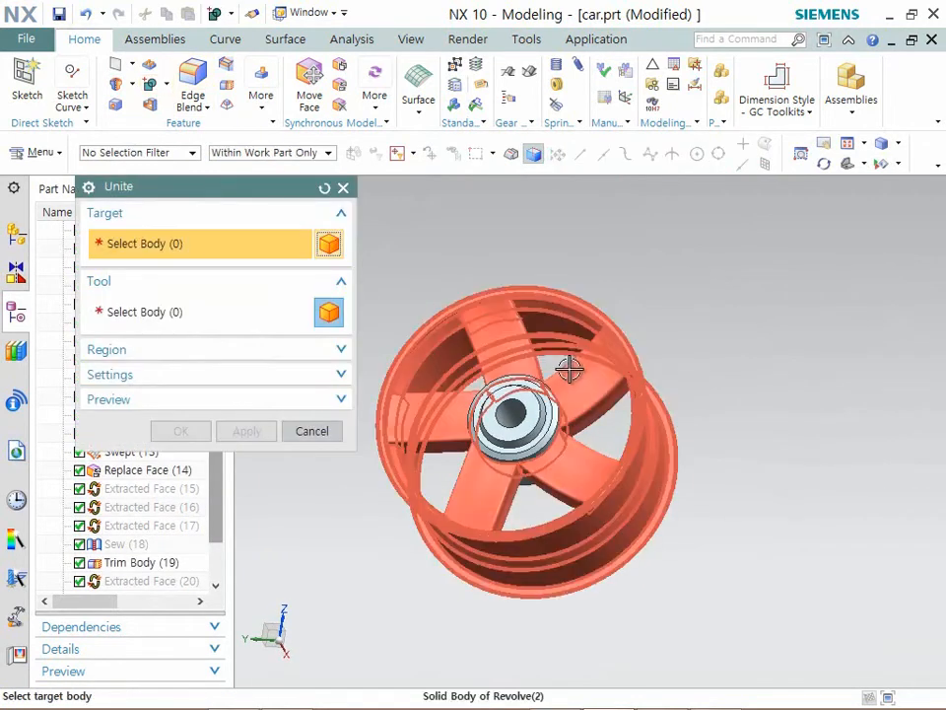
pyautogui.click(568, 368)
pyautogui.click(498, 401)
pyautogui.click(176, 434)
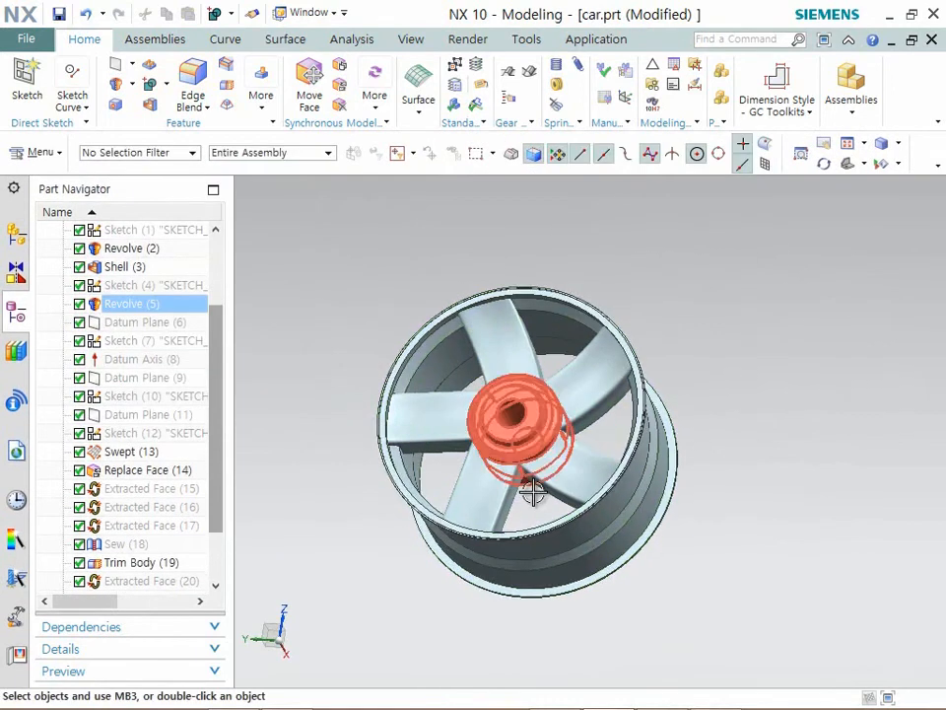
# - Examine the united wheel from several angles and up close where the spokes meet the hub
pyautogui.moveTo(532, 491); pyautogui.dragTo(632, 457, button='middle')
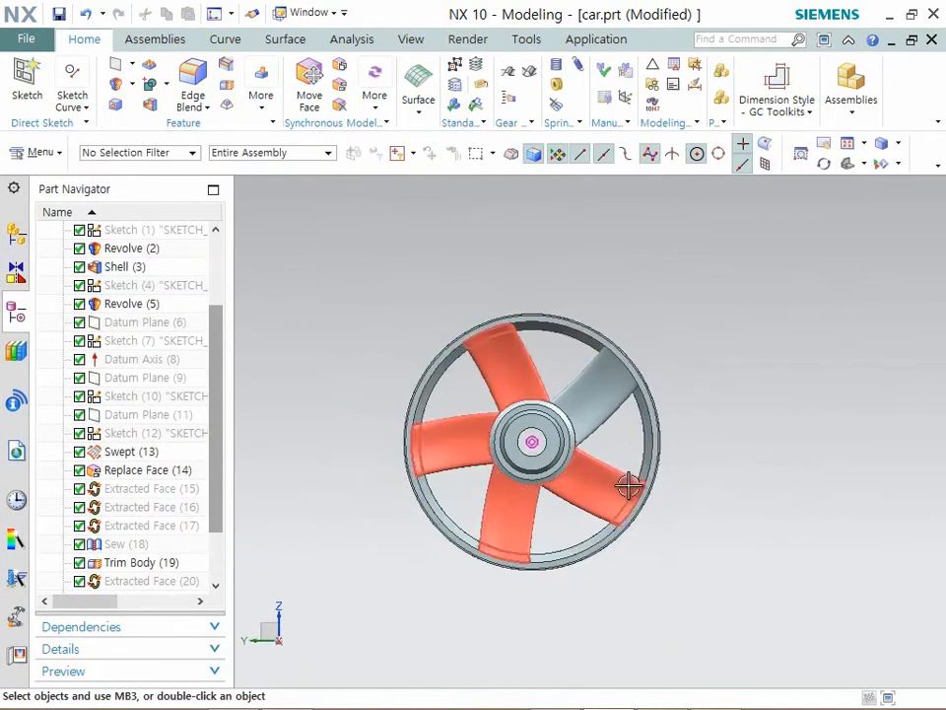
pyautogui.scroll(-4, 591, 473)
pyautogui.moveTo(704, 526); pyautogui.dragTo(690, 537, button='middle')
pyautogui.scroll(2, 491, 419)
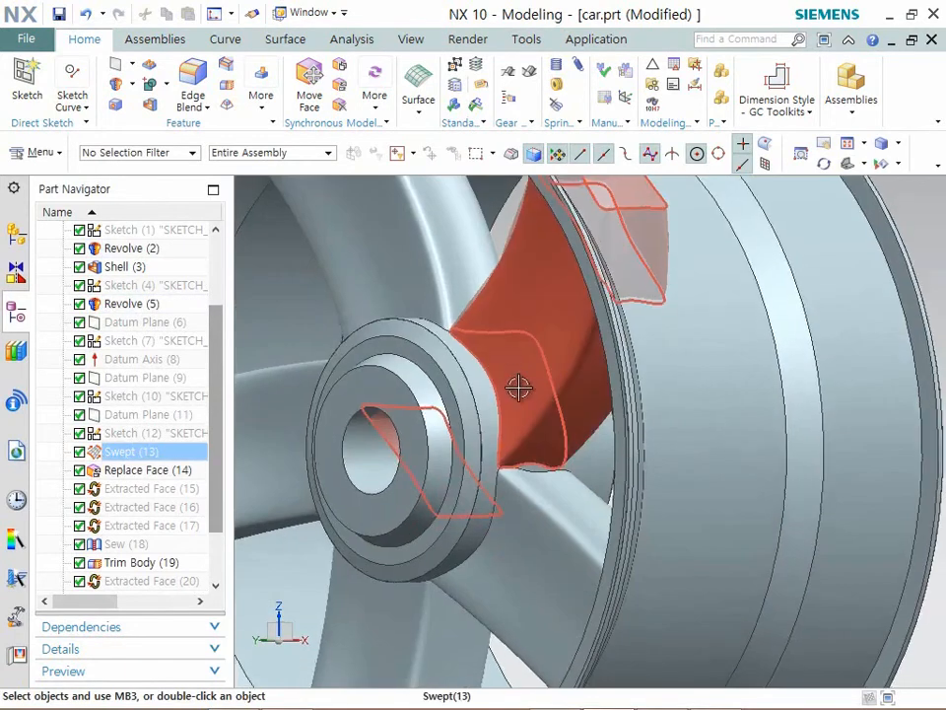
pyautogui.moveTo(534, 390); pyautogui.dragTo(701, 442, button='middle')
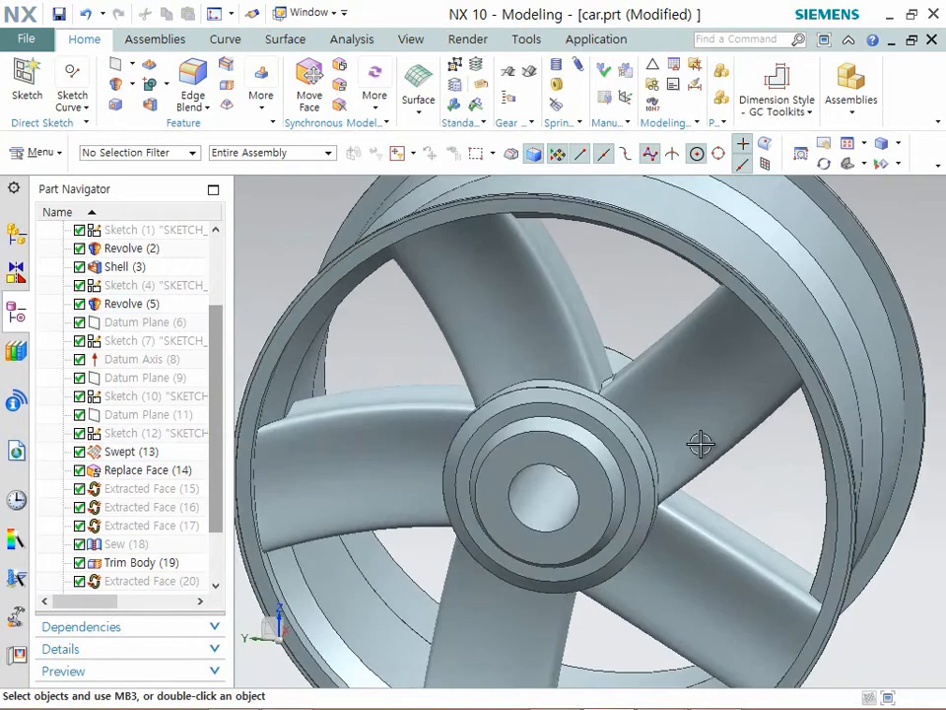
pyautogui.press('F8')
pyautogui.scroll(-3, 546, 378)
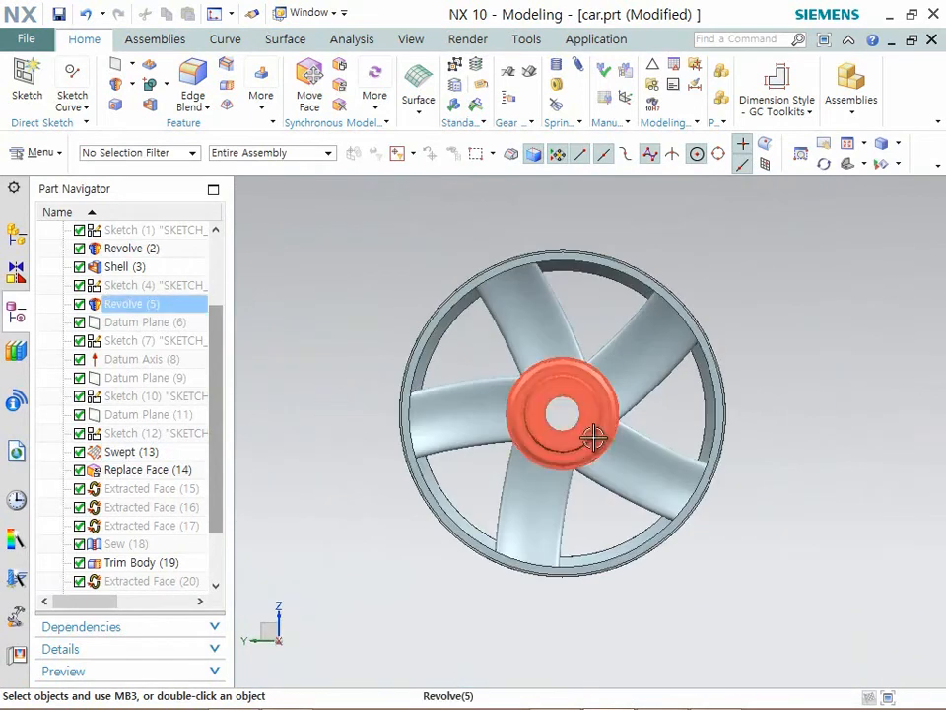
pyautogui.scroll(3, 571, 394)
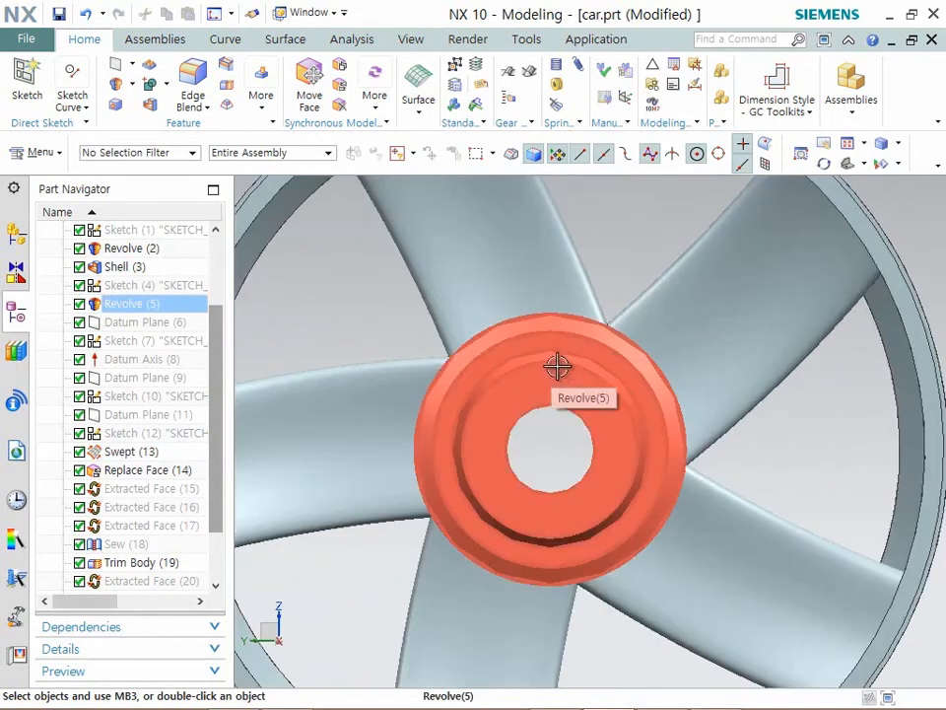
# - Create an on-plane sketch on the hub's flat outer ring face
pyautogui.click(28, 87)
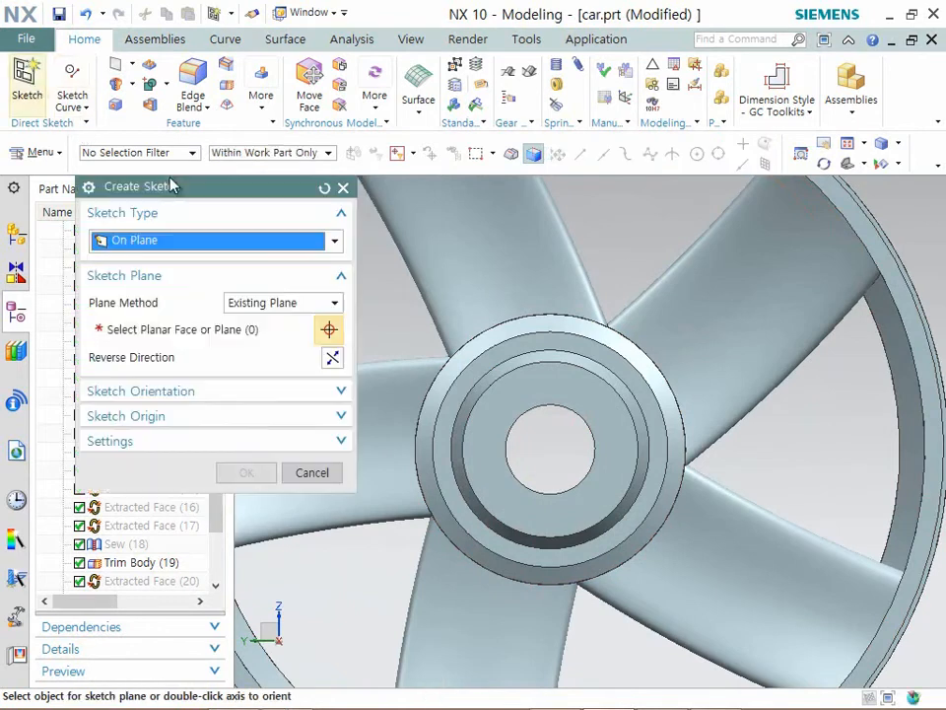
pyautogui.click(534, 342)
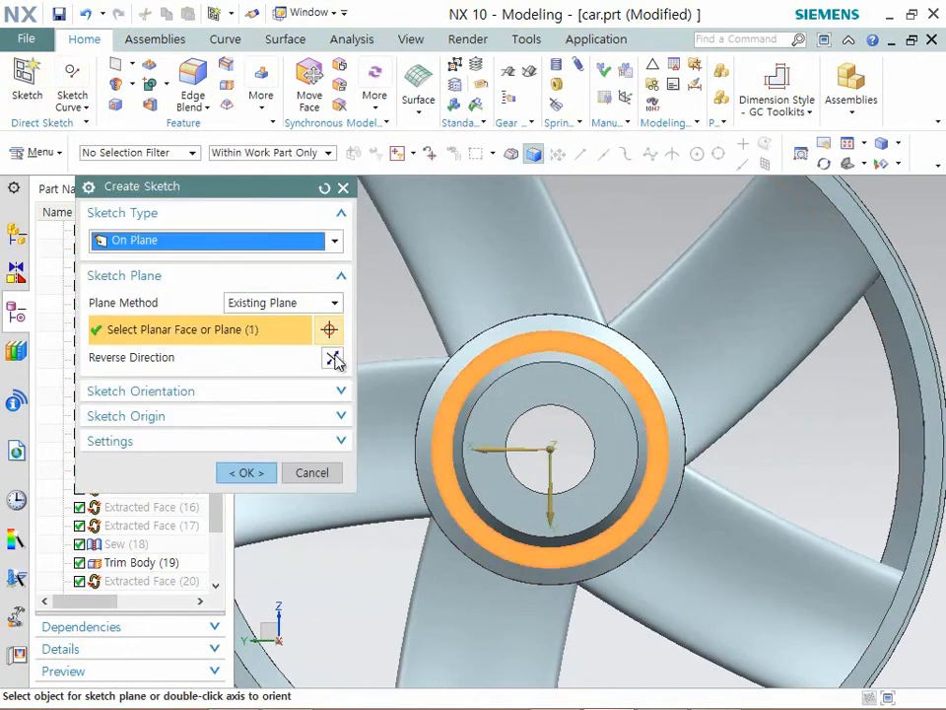
pyautogui.click(244, 473)
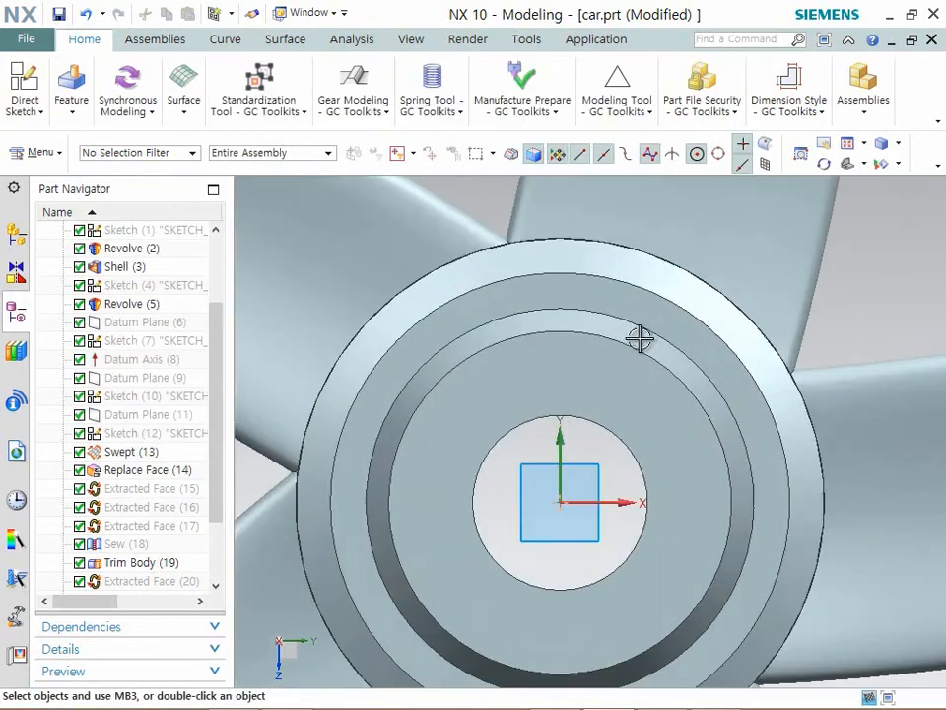
pyautogui.scroll(-3, 501, 308)
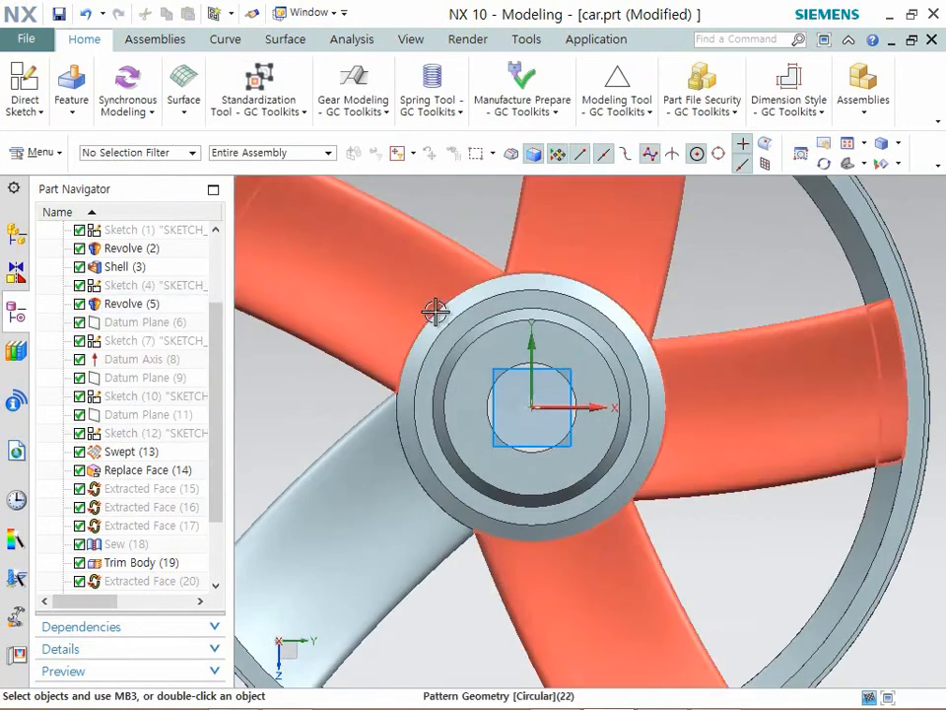
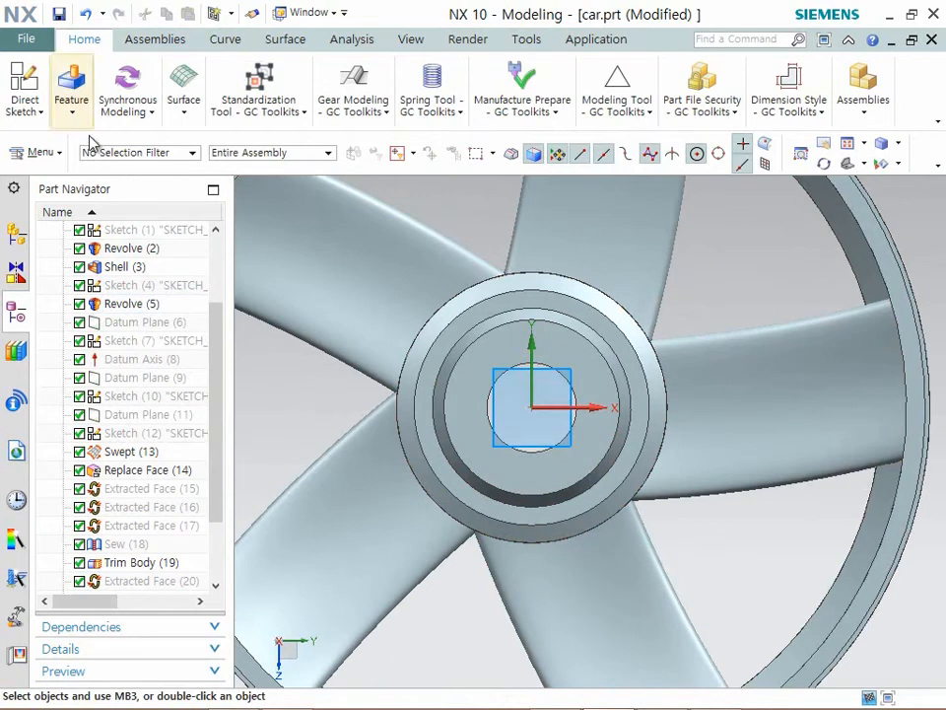
# - Draw a small center-and-diameter circle on the sketch's Y axis, centered over the hub's angled step above the central bore
pyautogui.click(71, 106)
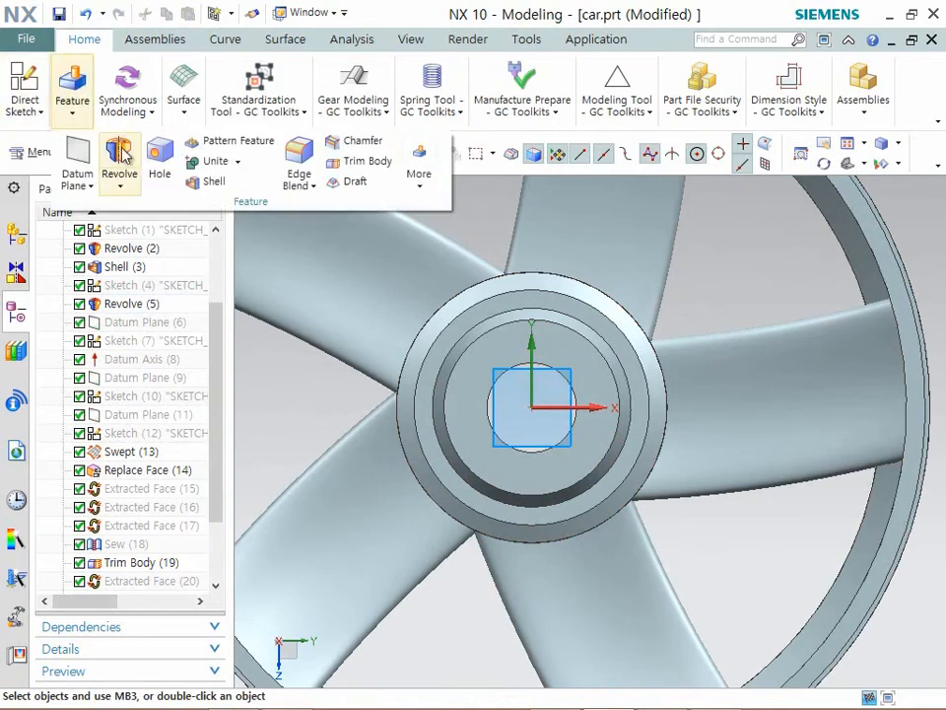
pyautogui.click(25, 99)
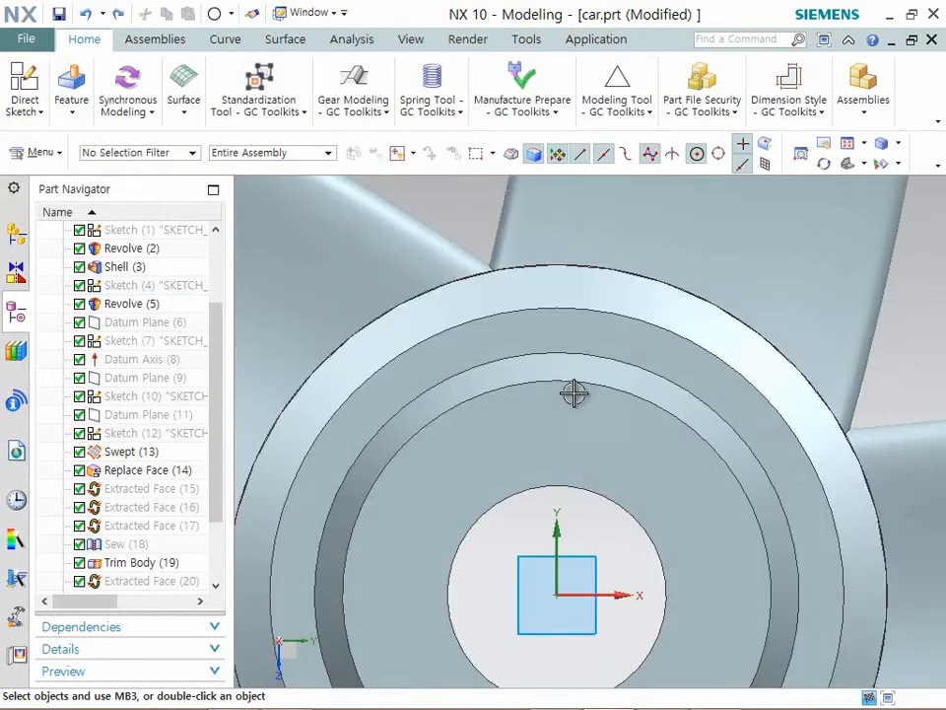
pyautogui.click(38, 112)
pyautogui.click(71, 106)
pyautogui.click(41, 114)
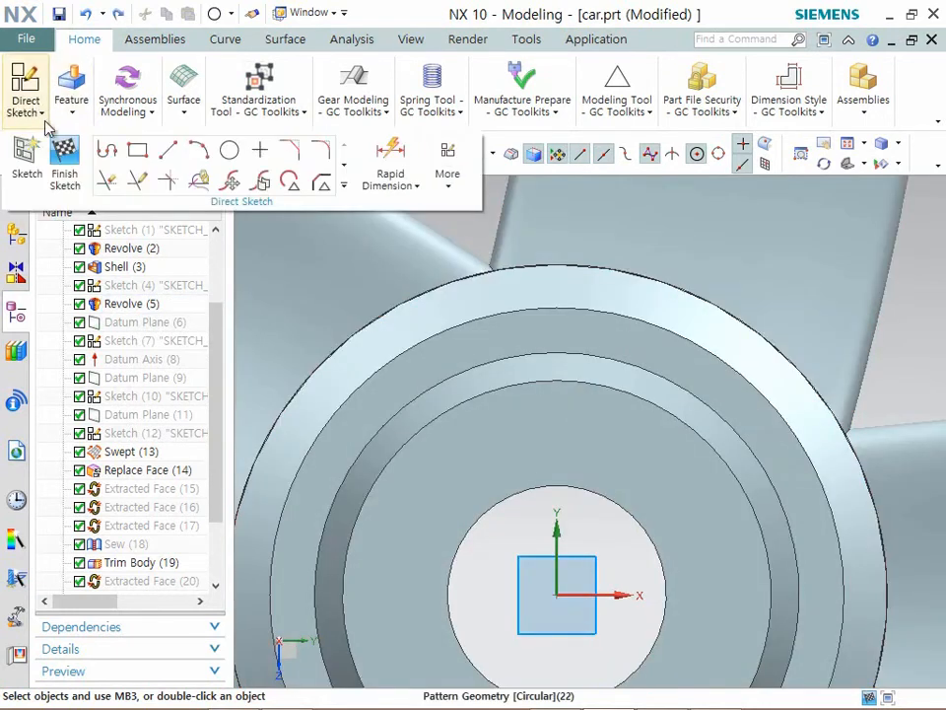
pyautogui.click(229, 149)
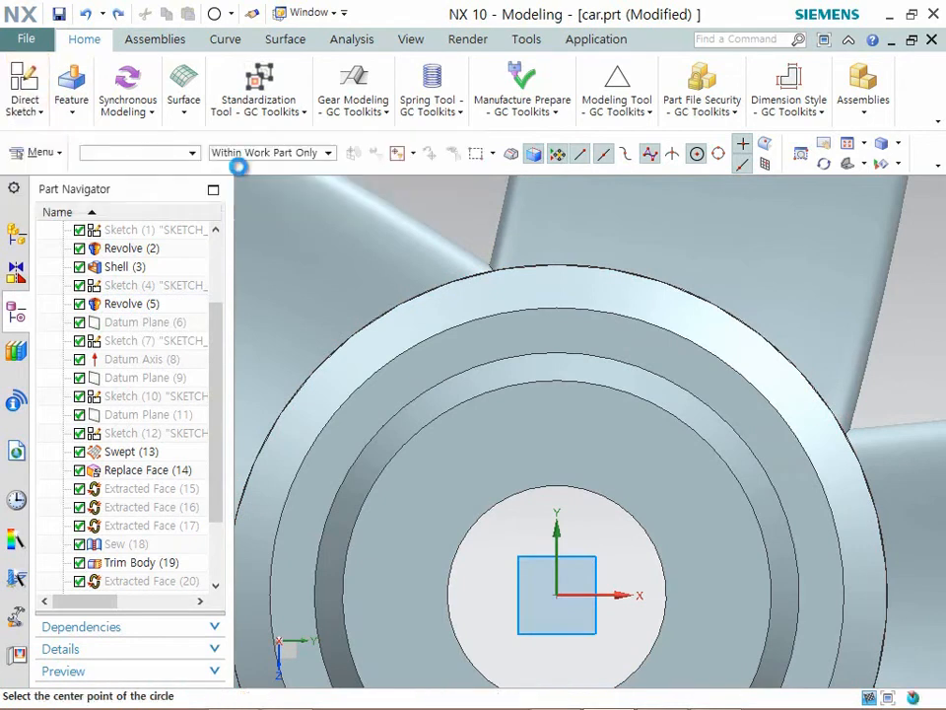
pyautogui.click(555, 366)
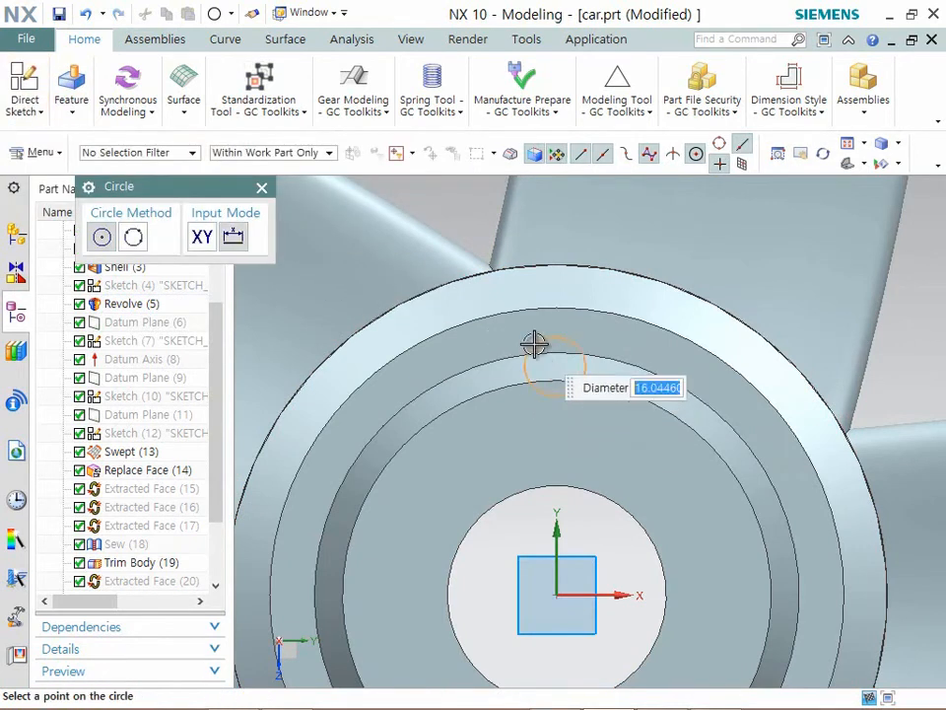
pyautogui.click(533, 337)
pyautogui.scroll(-3, 454, 262)
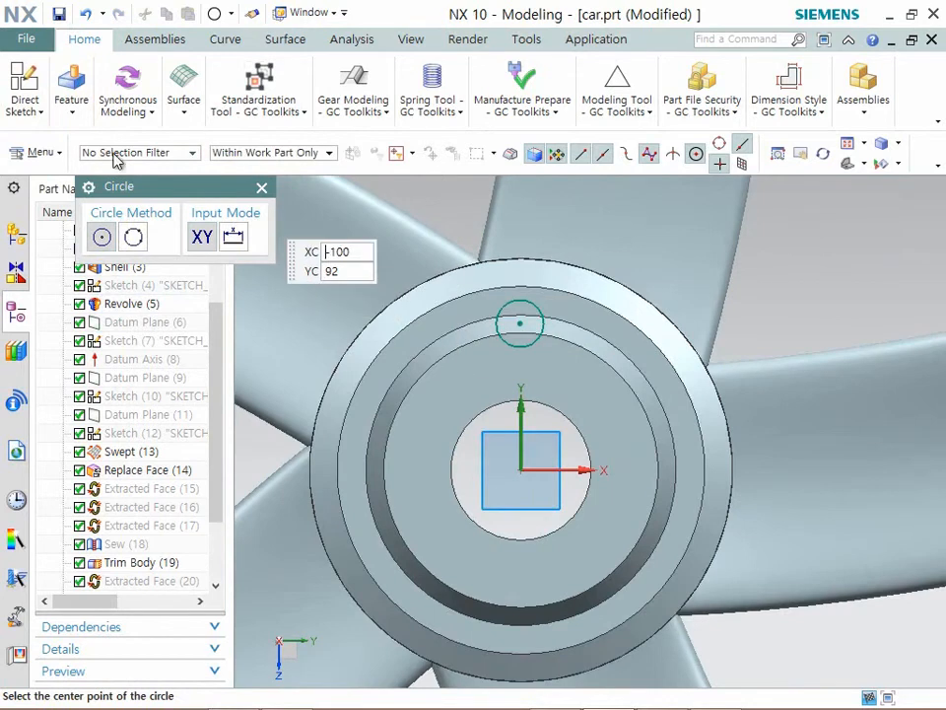
# - Constrain the circle's center point onto the sketch's Y axis and finish the sketch
pyautogui.click(38, 113)
pyautogui.click(448, 185)
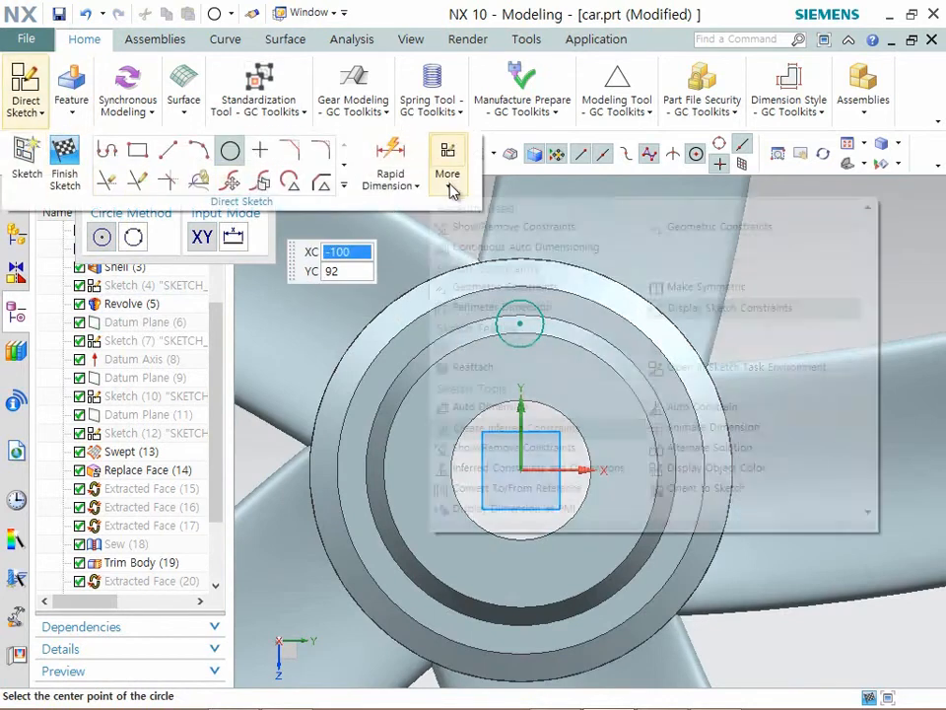
pyautogui.click(491, 291)
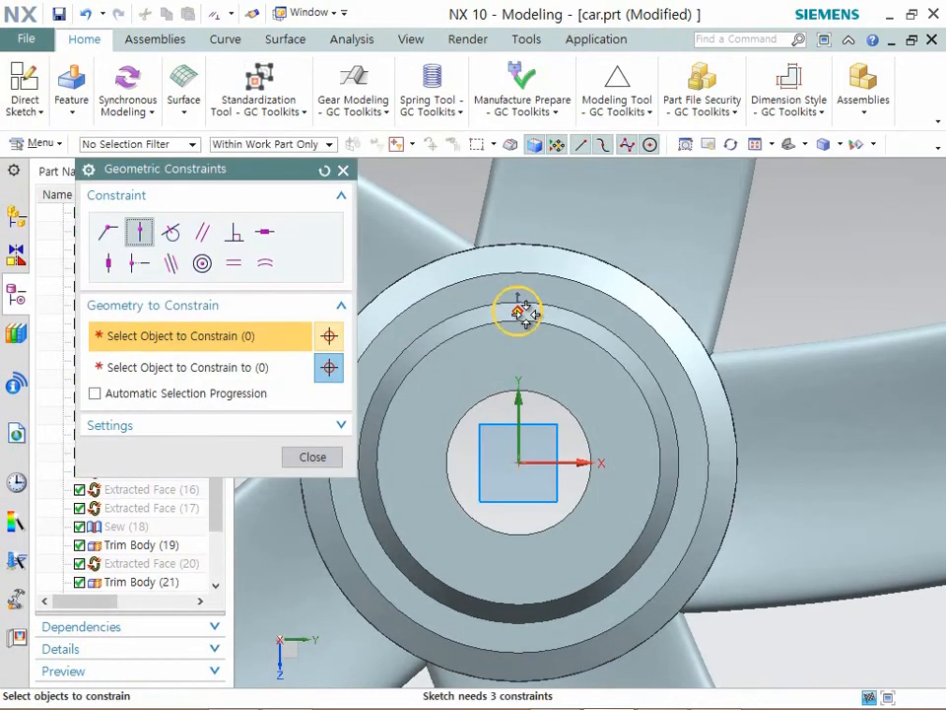
pyautogui.click(153, 370)
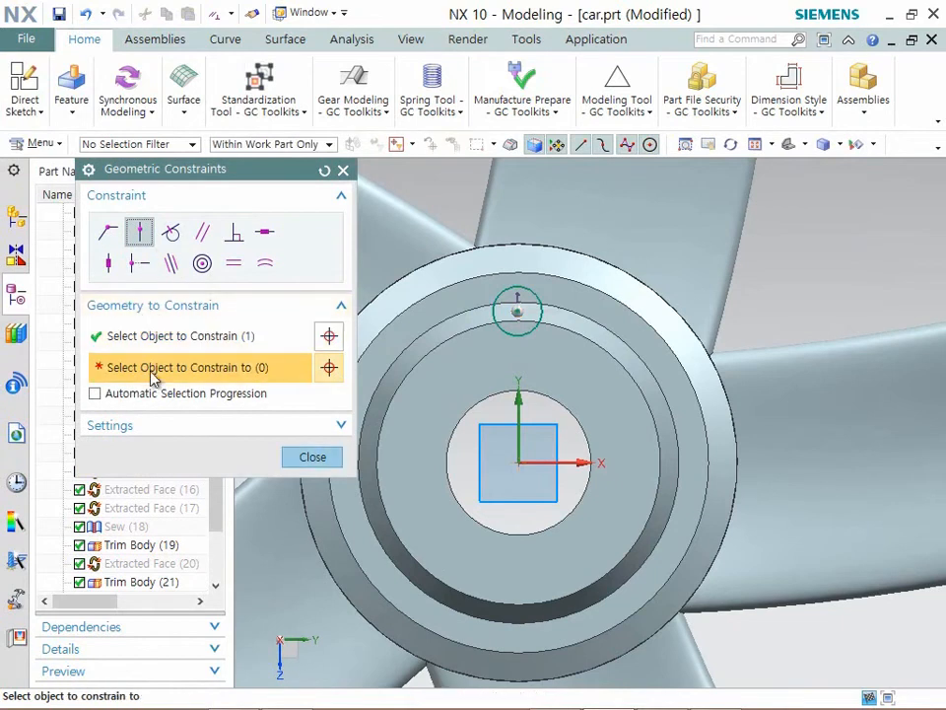
pyautogui.click(520, 408)
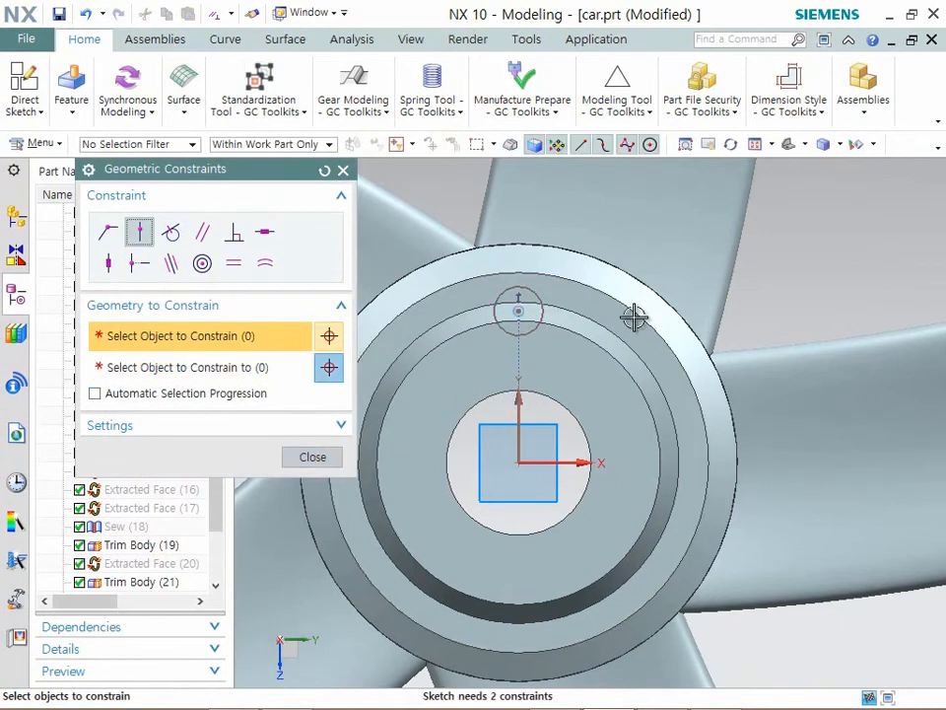
pyautogui.scroll(-1, 630, 316)
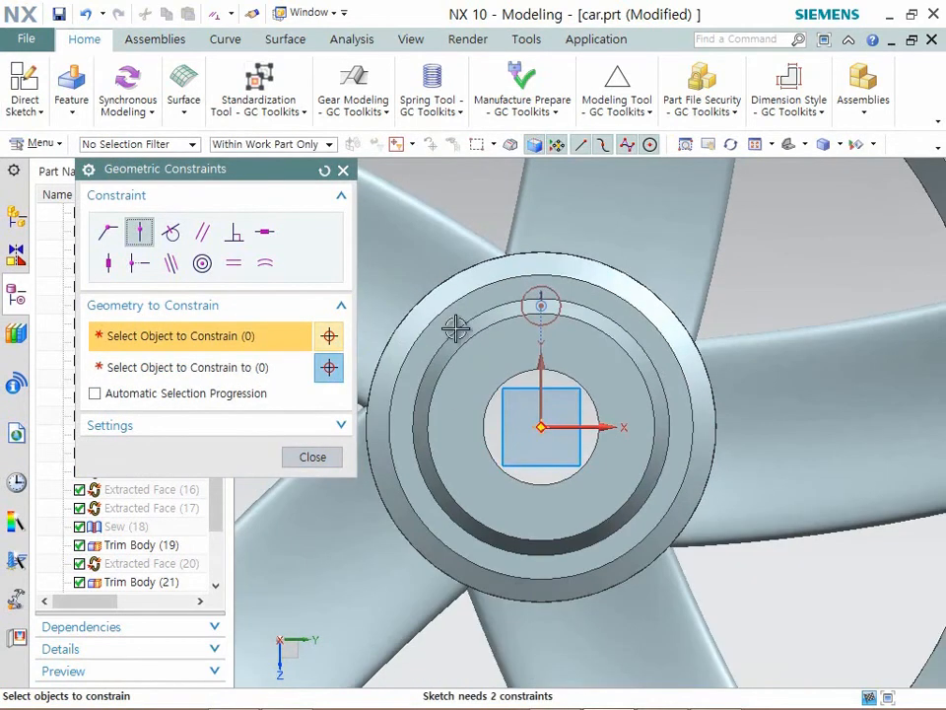
pyautogui.click(313, 459)
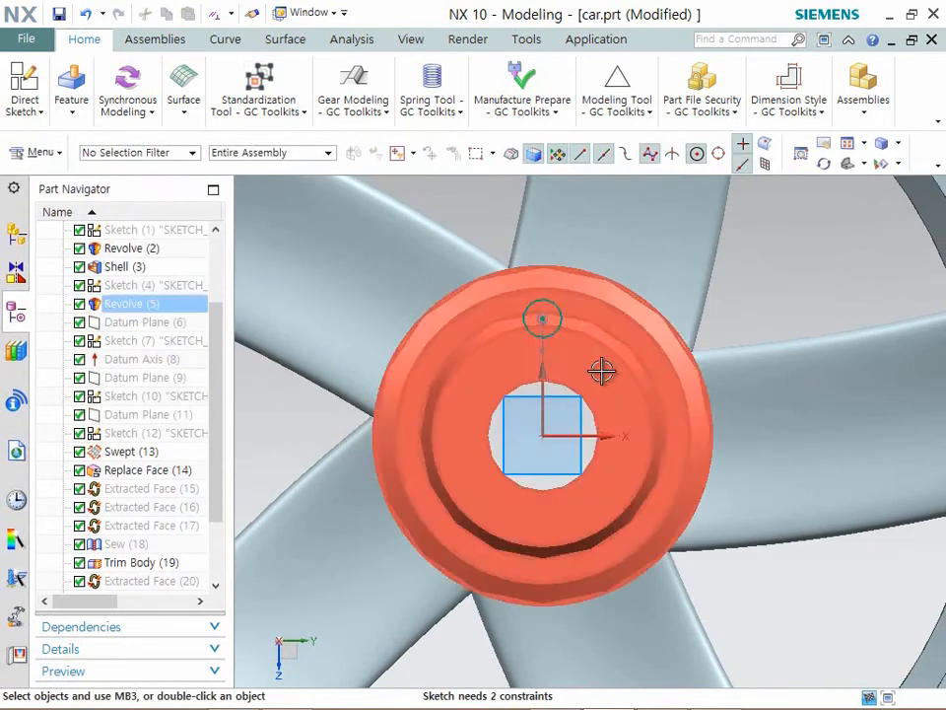
pyautogui.click(24, 91)
pyautogui.click(62, 163)
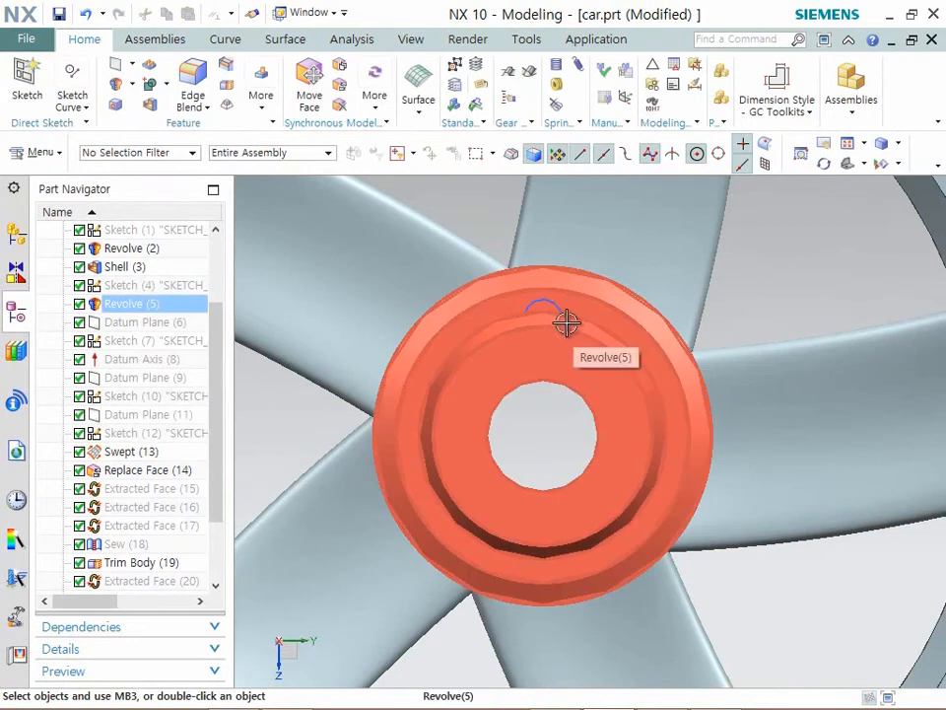
# - Extrude the sketched circle along -XC from -340 mm to 100 mm, subtracting it from the wheel body
pyautogui.scroll(-3, 565, 328)
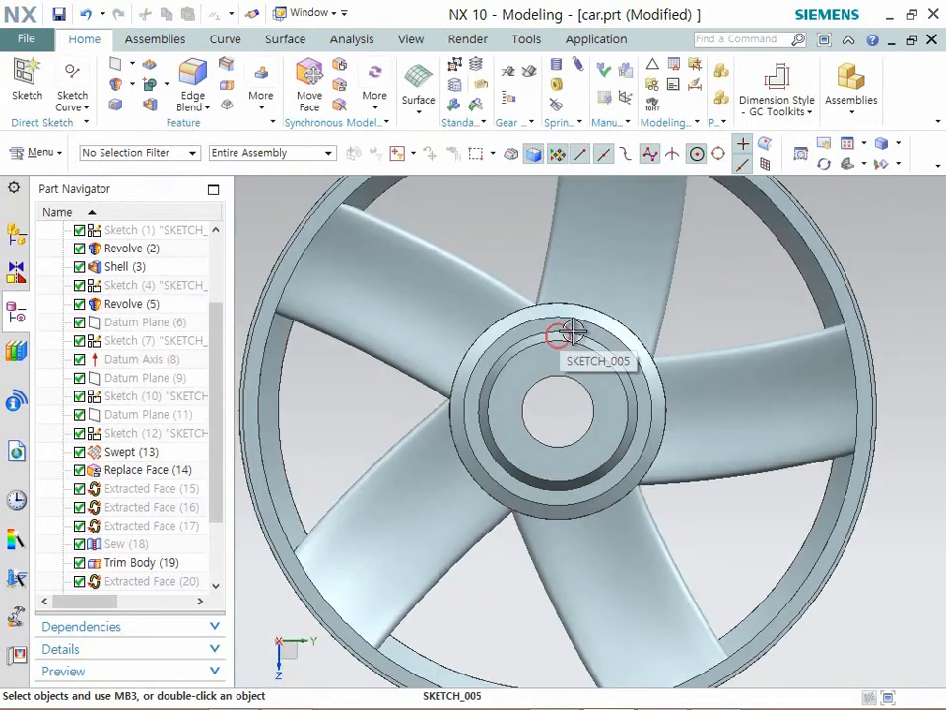
pyautogui.press('x')
pyautogui.click(569, 325)
pyautogui.write('0')
pyautogui.moveTo(690, 392); pyautogui.dragTo(646, 403, button='middle')
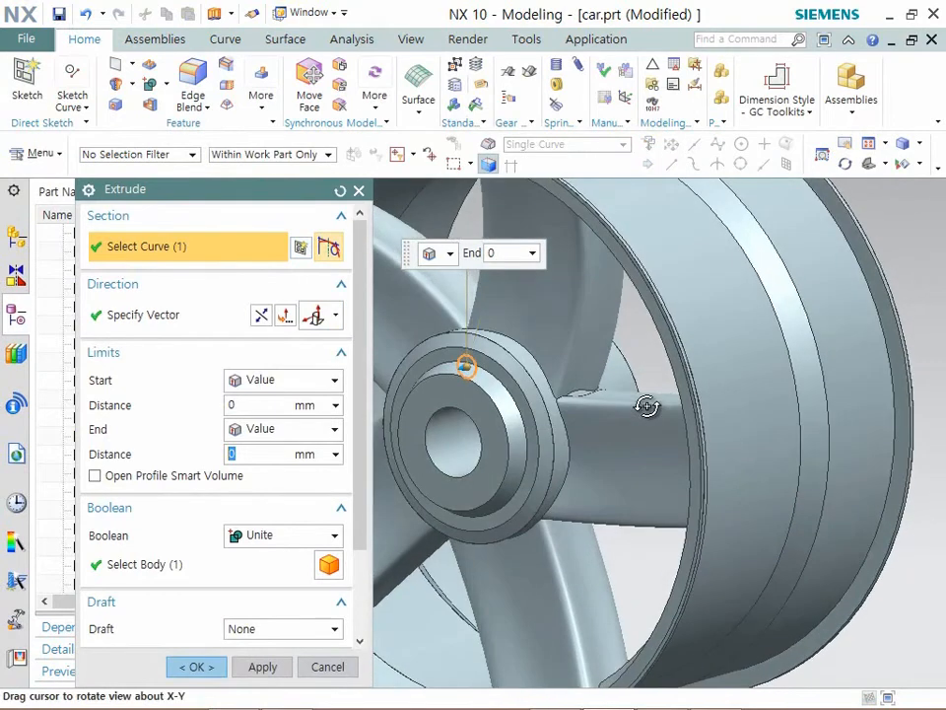
pyautogui.click(336, 318)
pyautogui.click(316, 254)
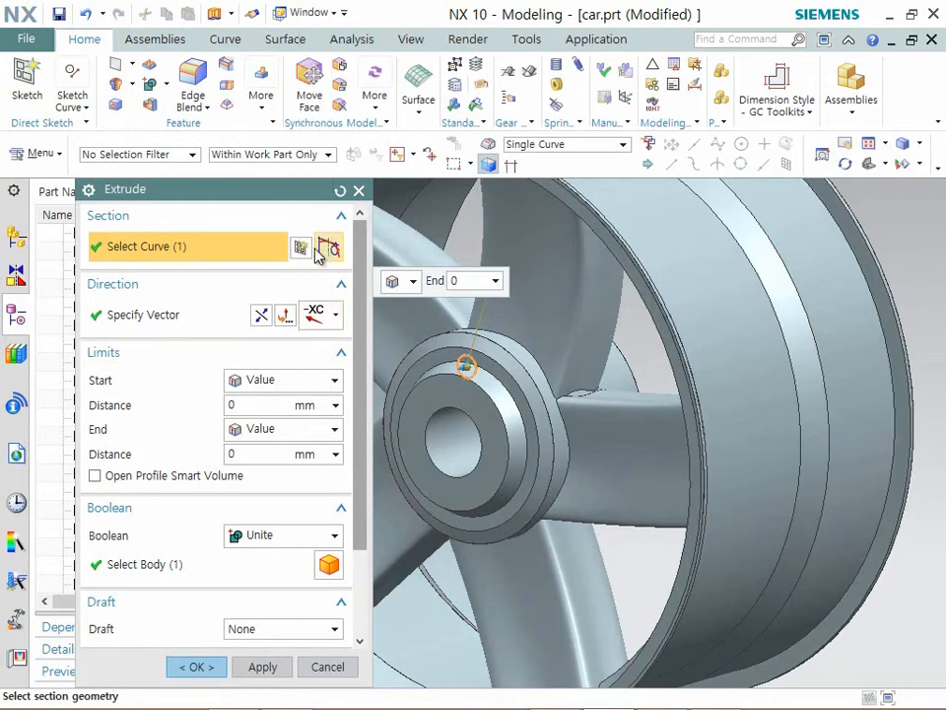
pyautogui.moveTo(522, 363); pyautogui.dragTo(730, 365)
pyautogui.moveTo(426, 377); pyautogui.dragTo(390, 386)
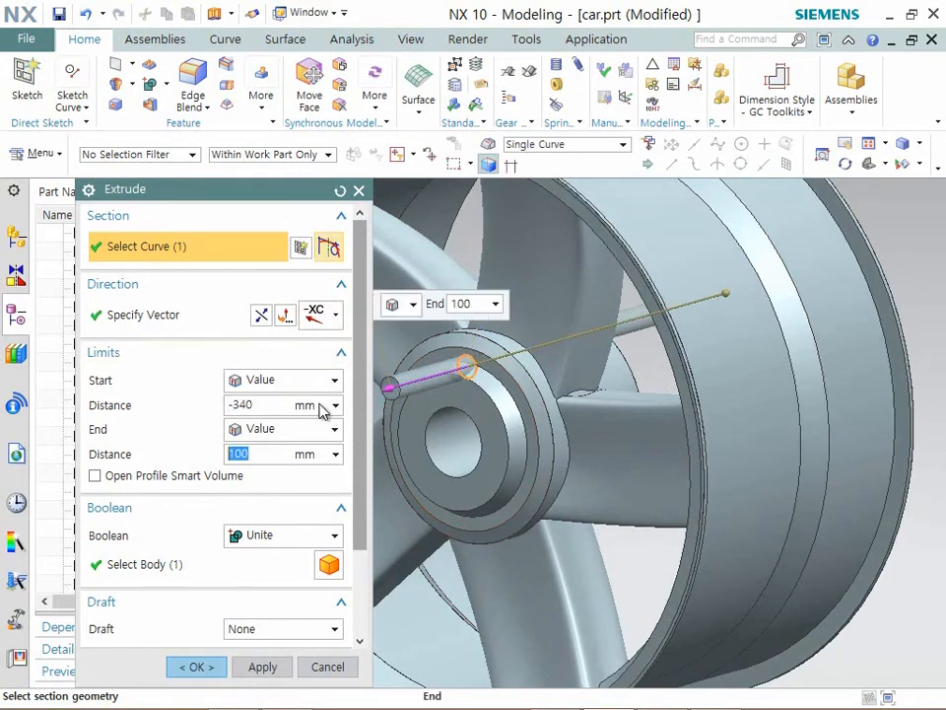
pyautogui.click(296, 536)
pyautogui.click(271, 595)
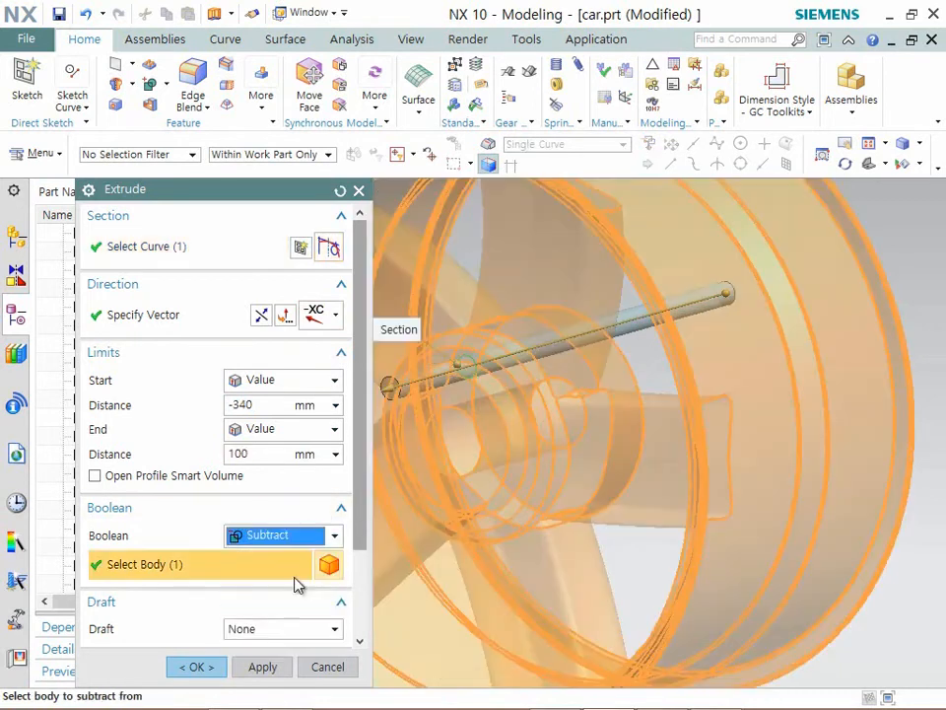
pyautogui.click(219, 668)
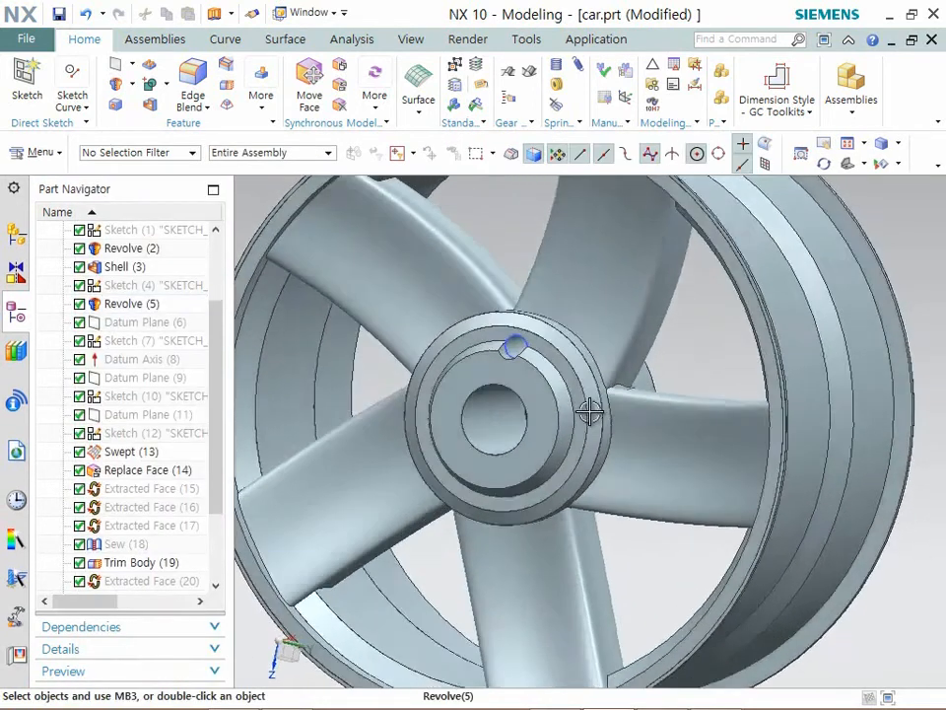
# - Pattern the hole's cylindrical face circularly about the X axis through the hub bore's center, with count 5 and pitch angle 72°
pyautogui.moveTo(589, 411); pyautogui.dragTo(588, 413, button='middle')
pyautogui.scroll(2, 589, 411)
pyautogui.scroll(2, 611, 302)
pyautogui.moveTo(571, 303); pyautogui.dragTo(540, 305, button='middle')
pyautogui.click(262, 98)
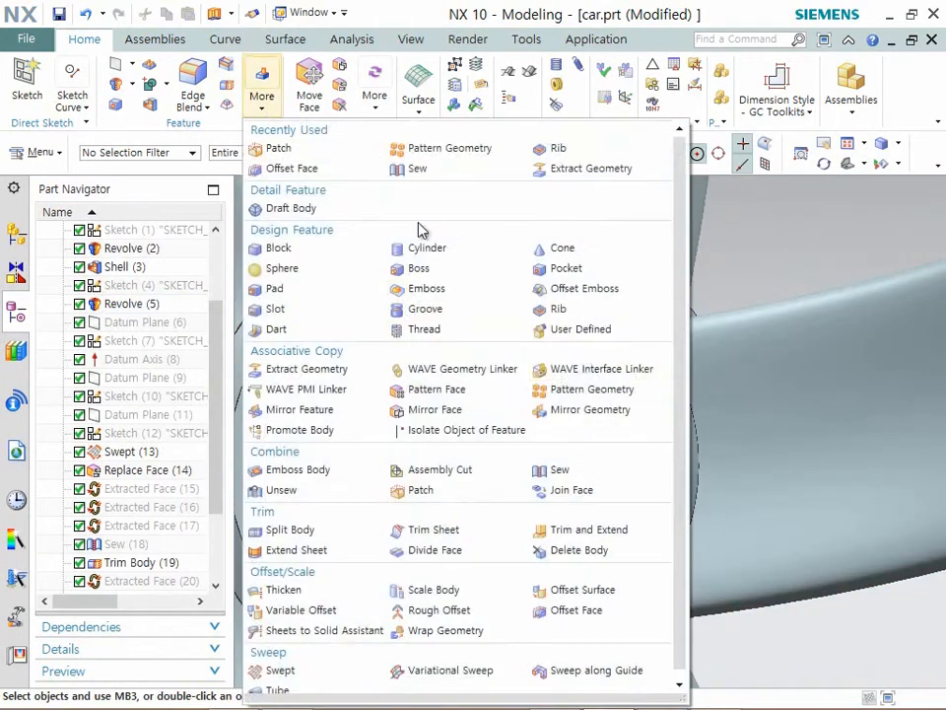
pyautogui.click(568, 388)
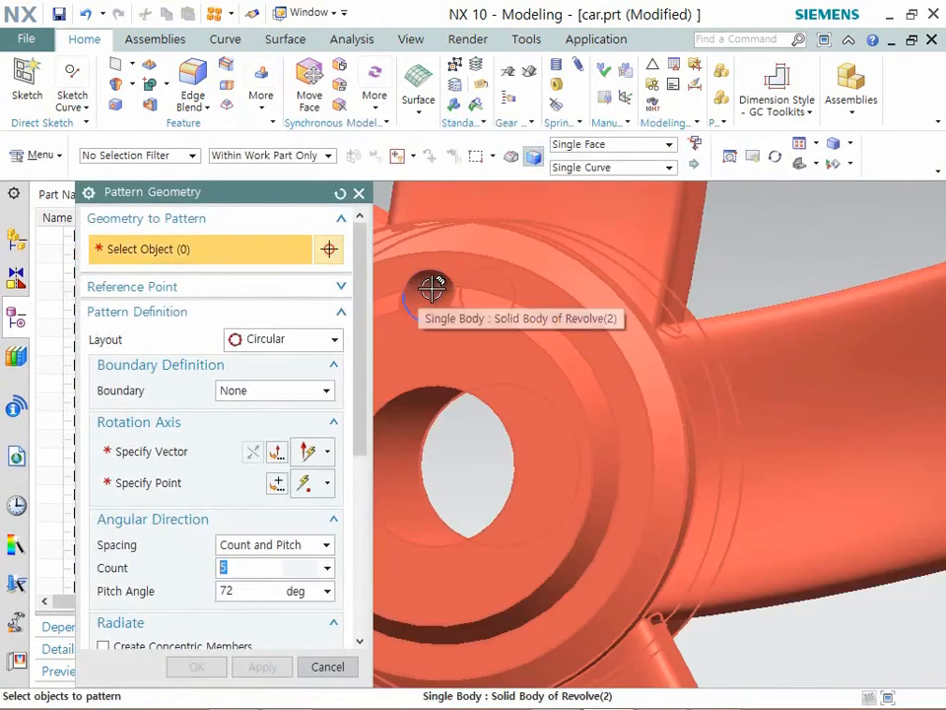
pyautogui.click(430, 288)
pyautogui.click(538, 320)
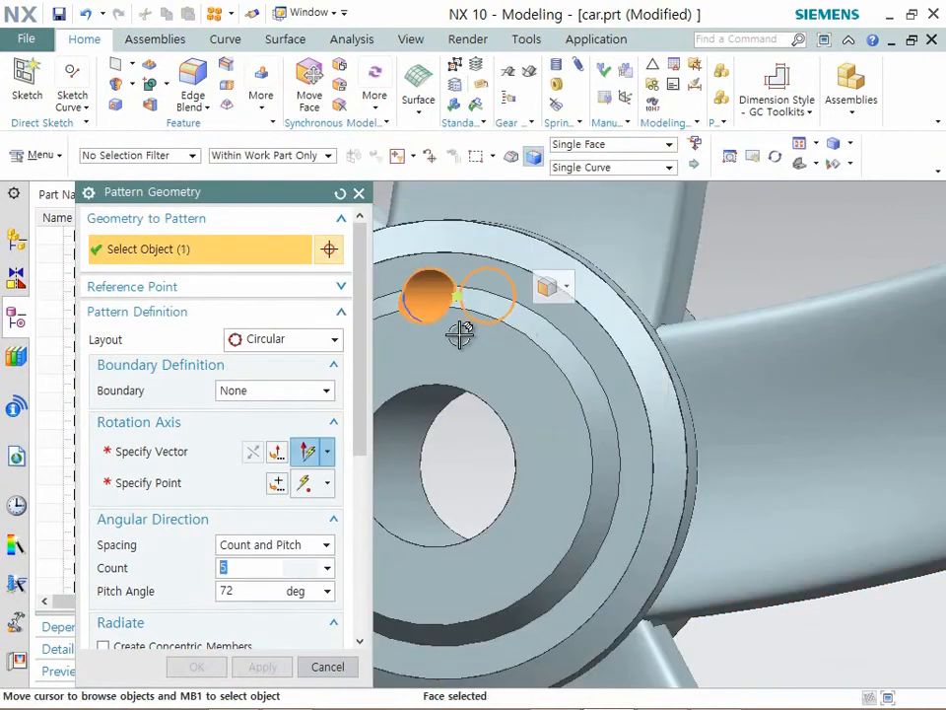
pyautogui.click(188, 454)
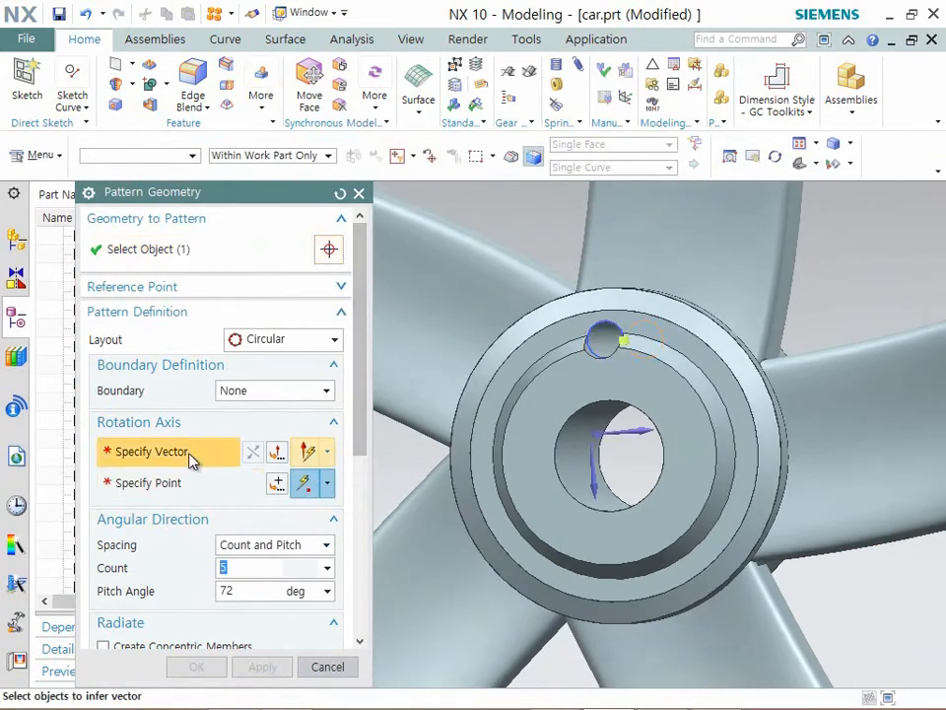
pyautogui.moveTo(627, 447); pyautogui.dragTo(603, 514, button='middle')
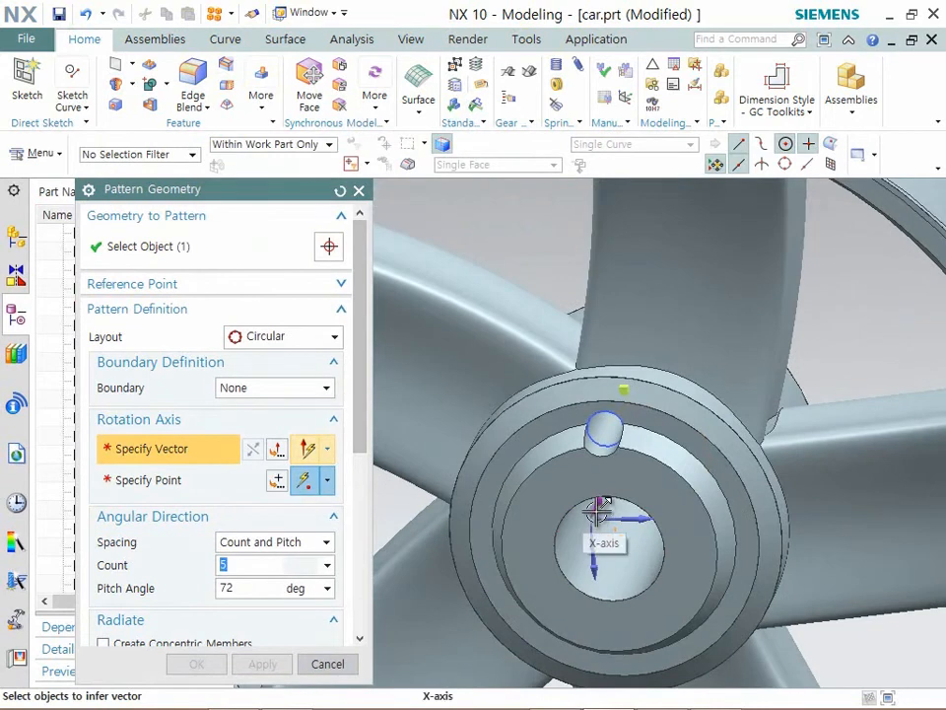
pyautogui.click(606, 516)
pyautogui.click(648, 512)
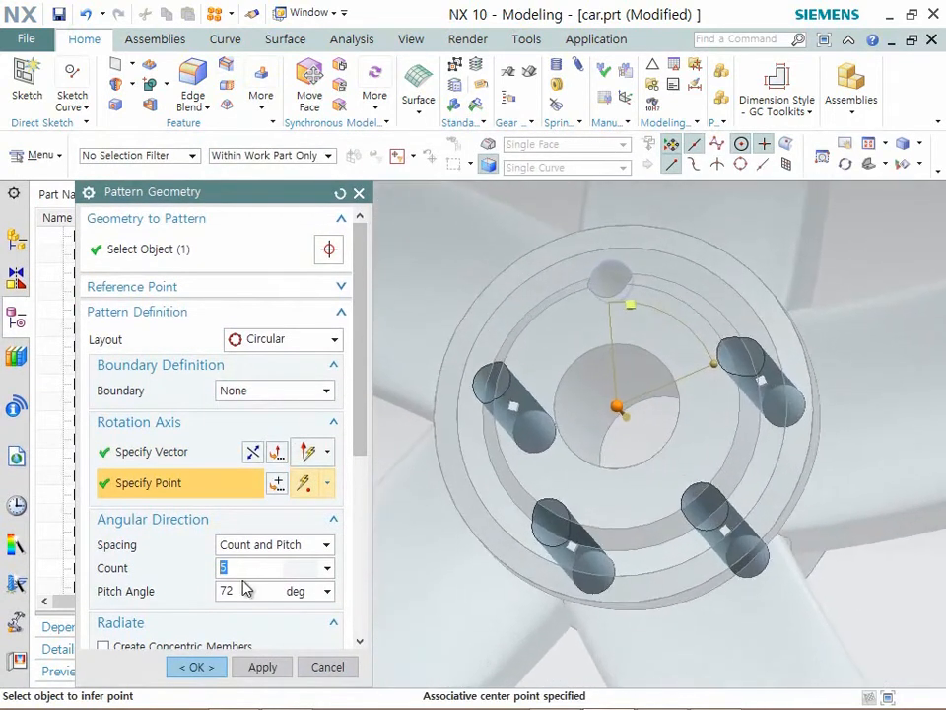
pyautogui.click(196, 667)
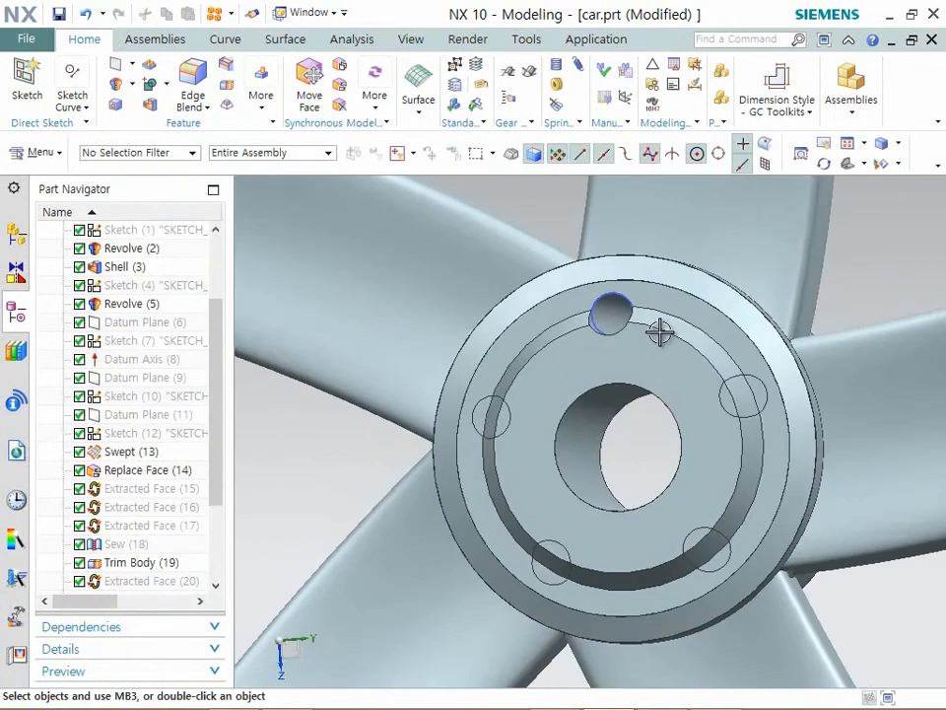
# - Patch the wheel body with the patterned cylinder sheet left of the bore, making a hole in the solid target
pyautogui.click(261, 99)
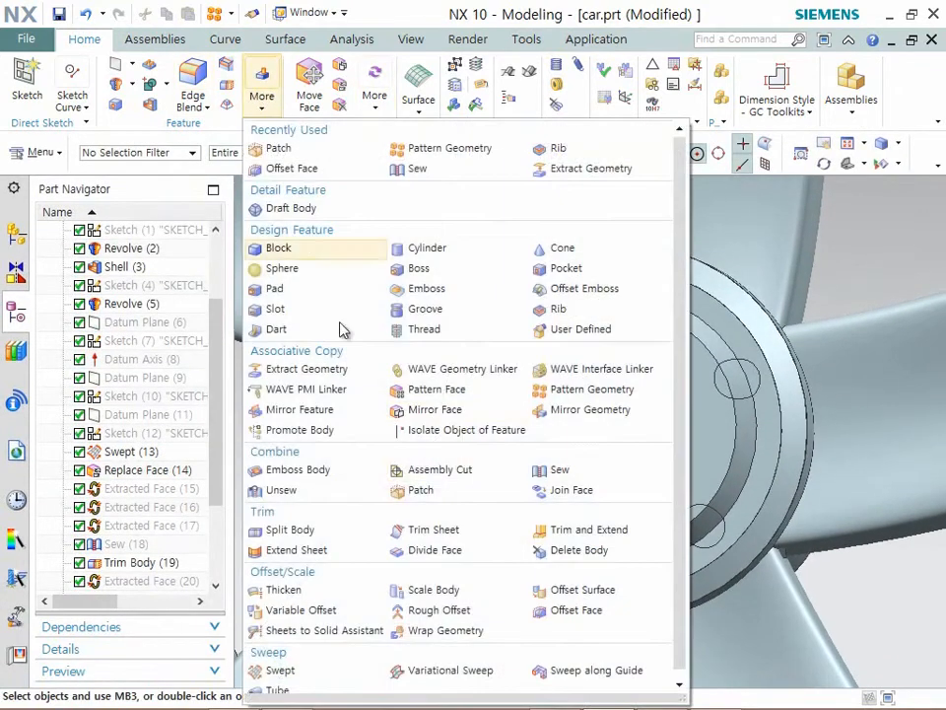
pyautogui.click(444, 499)
pyautogui.click(511, 410)
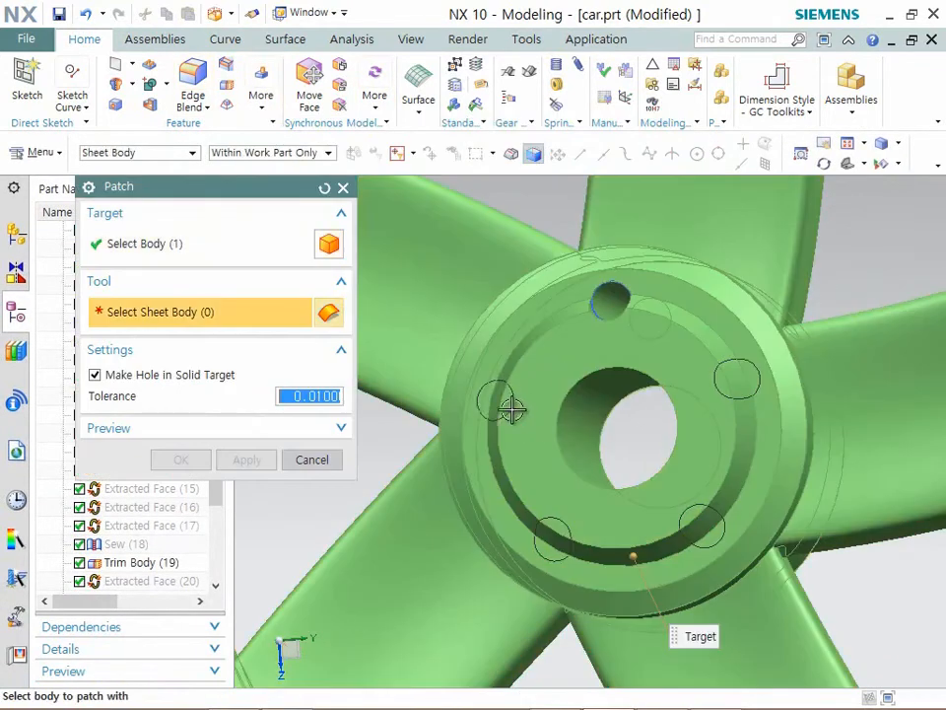
pyautogui.click(508, 409)
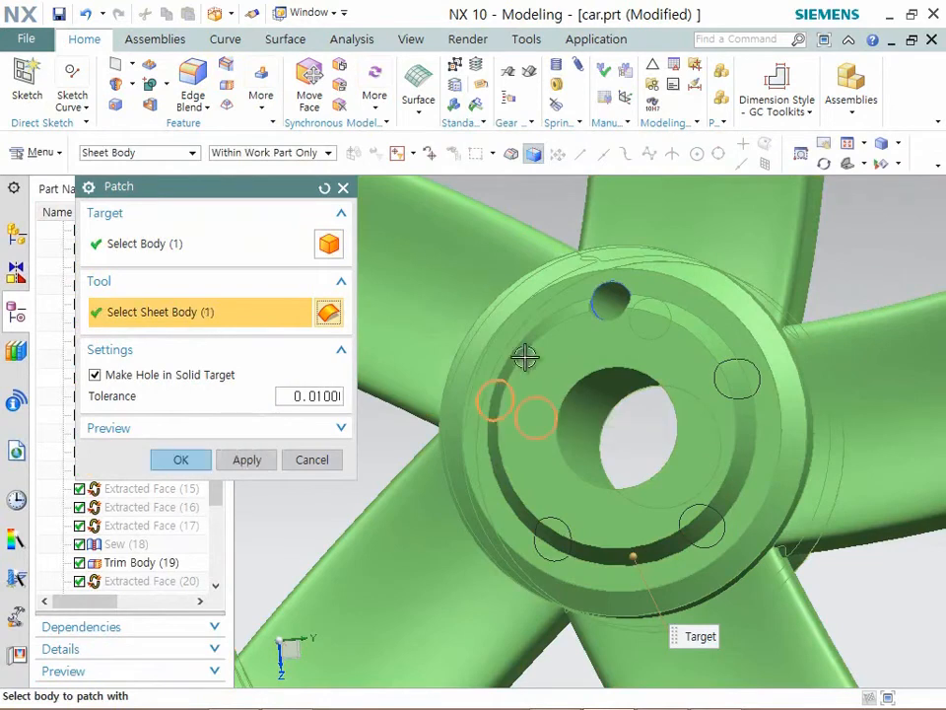
pyautogui.click(261, 430)
pyautogui.click(246, 502)
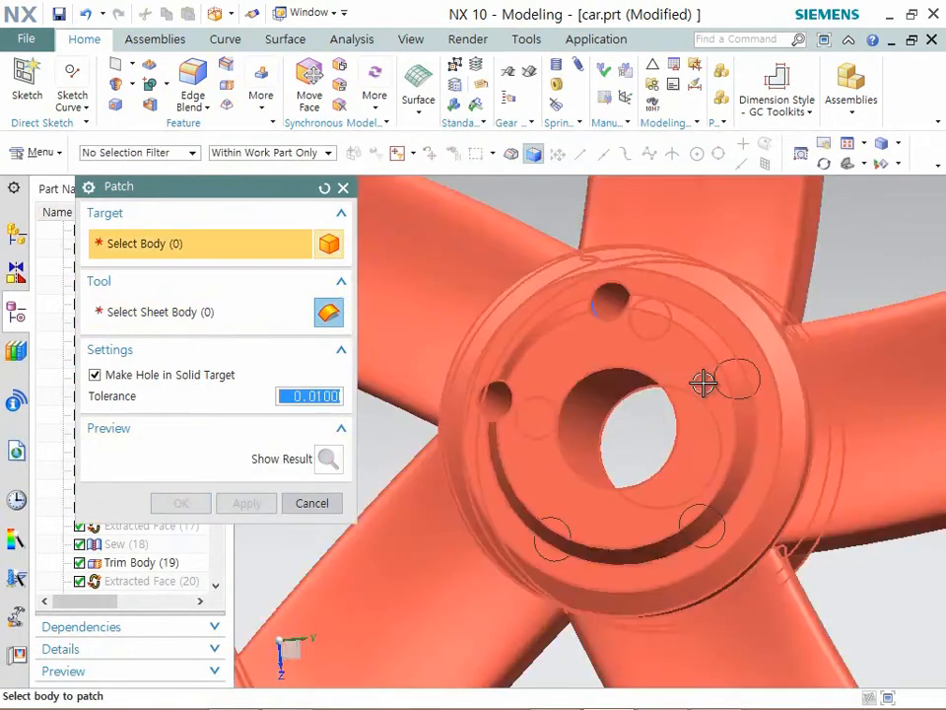
# - Patch the wheel body with each of the three remaining patterned cylinder sheets to cut the other bolt holes
pyautogui.click(703, 384)
pyautogui.click(749, 379)
pyautogui.click(246, 503)
pyautogui.click(685, 318)
pyautogui.click(711, 513)
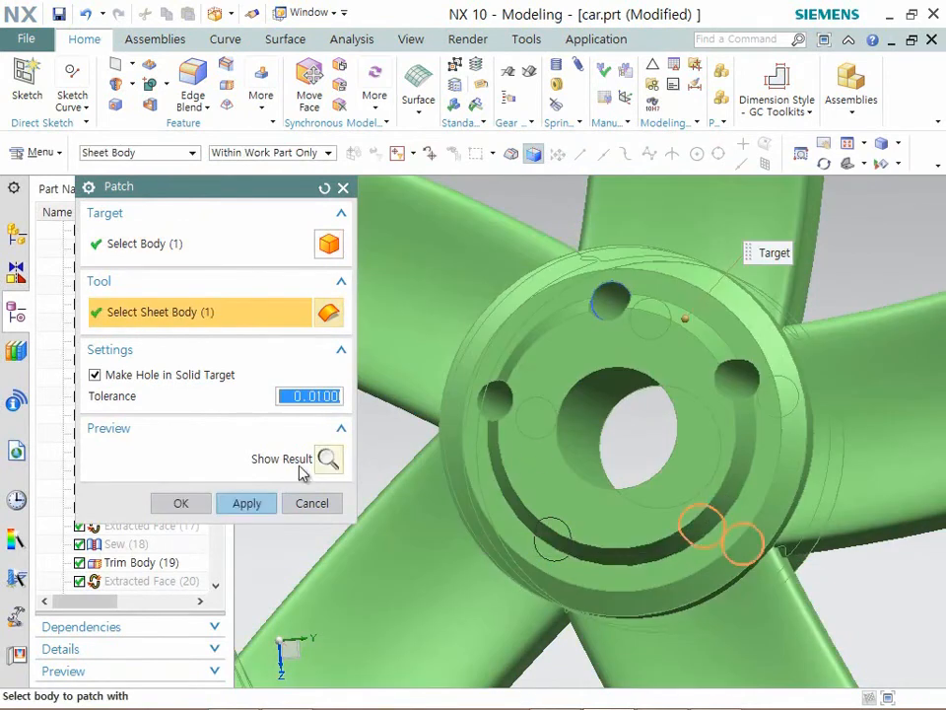
pyautogui.click(234, 504)
pyautogui.click(555, 539)
pyautogui.click(556, 541)
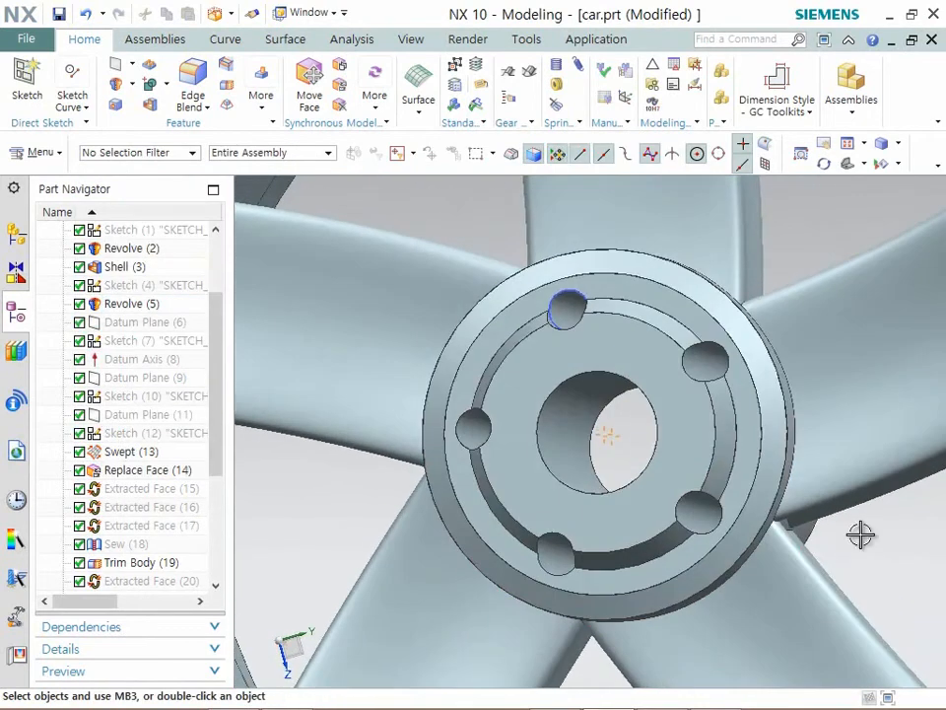
# - Examine the five bolt holes and the central bore of the hub from several angles and up close
pyautogui.scroll(-3, 869, 518)
pyautogui.moveTo(868, 526); pyautogui.dragTo(875, 528, button='middle')
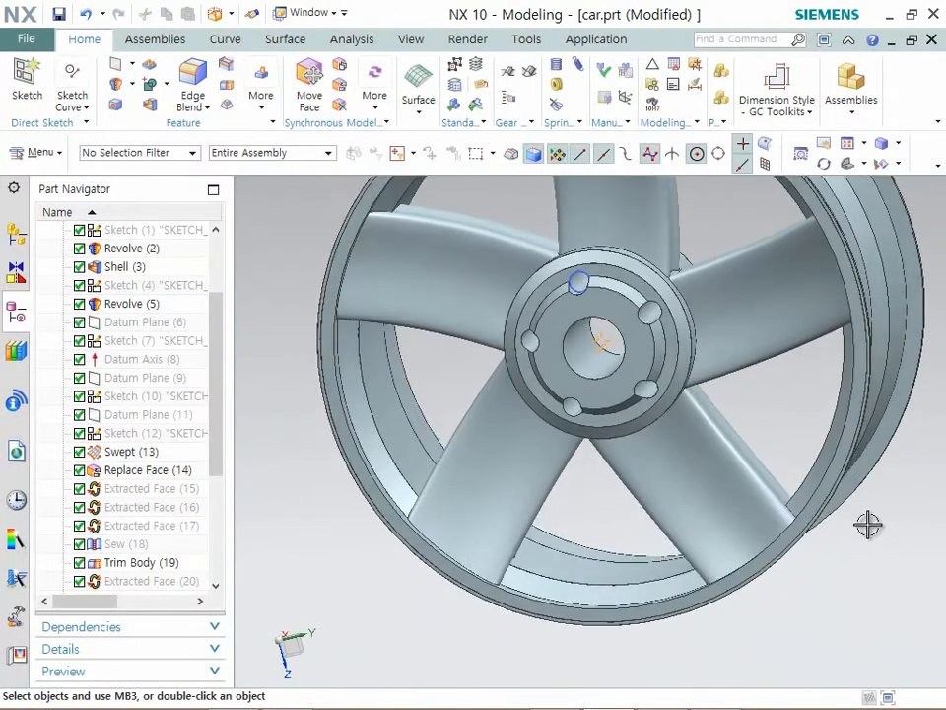
pyautogui.scroll(4, 597, 335)
pyautogui.scroll(2, 595, 347)
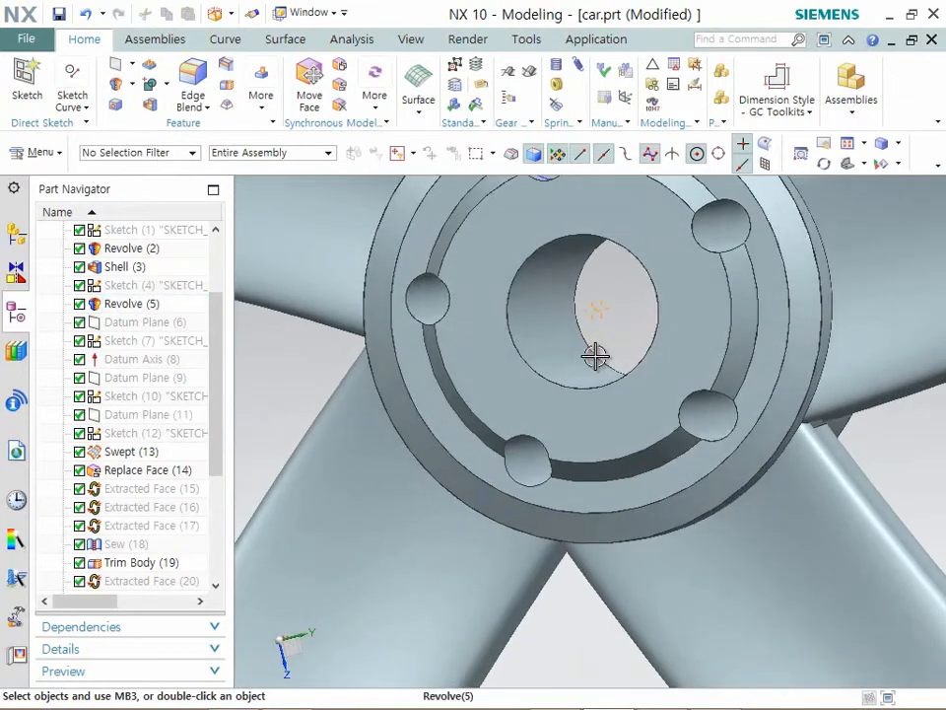
pyautogui.click(520, 281)
pyautogui.scroll(5, 526, 281)
pyautogui.scroll(-6, 571, 296)
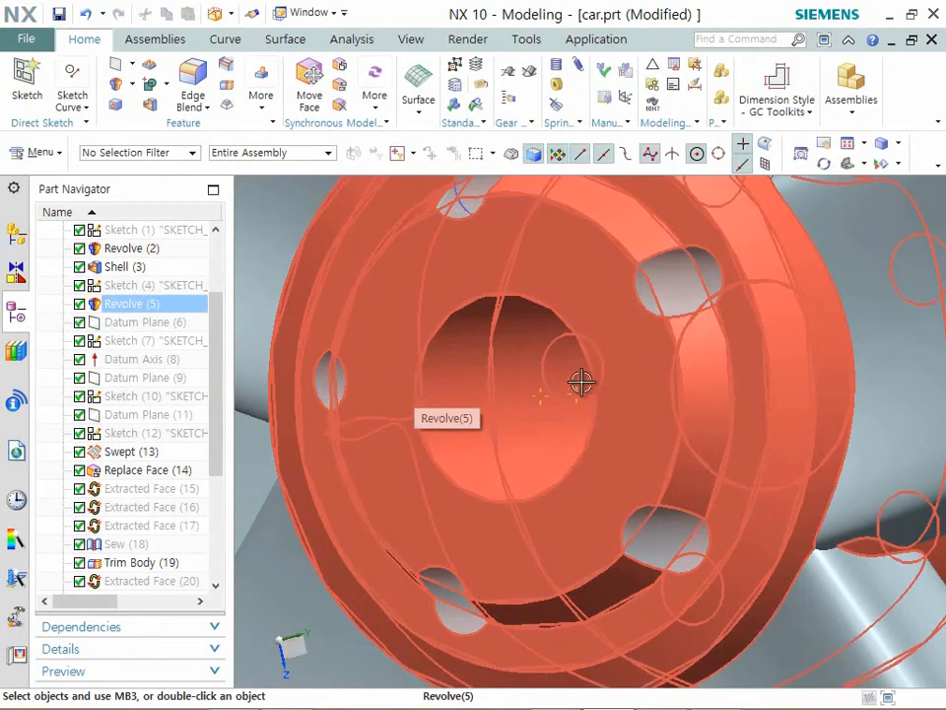
pyautogui.scroll(-1, 581, 381)
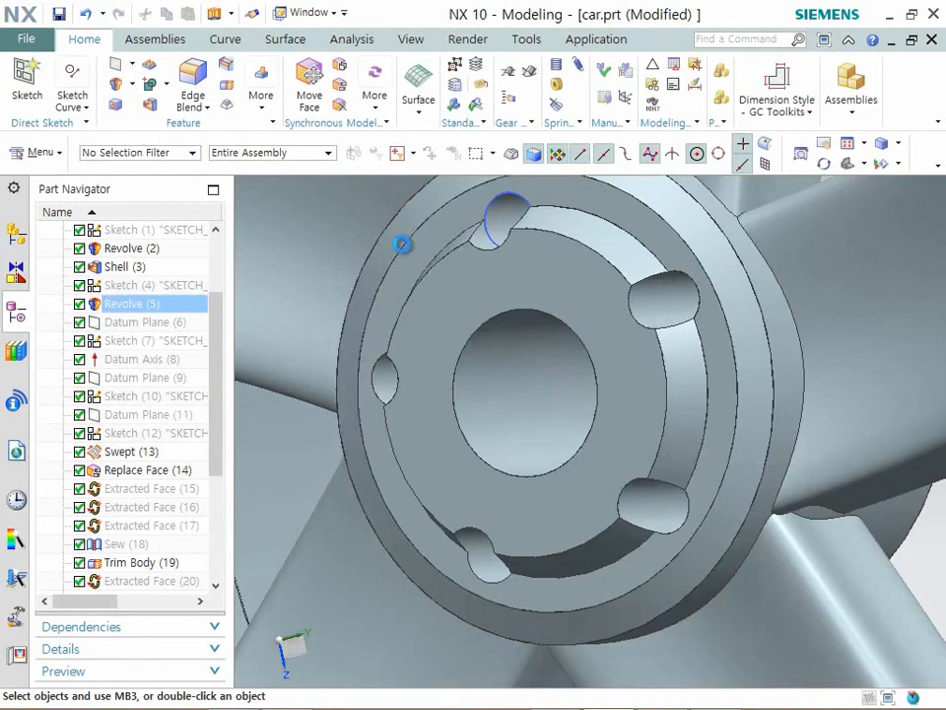
# - Extrude the hub bore's circular edge with a start distance of 0 and an end distance of 3 mm
pyautogui.press('x')
pyautogui.click(452, 387)
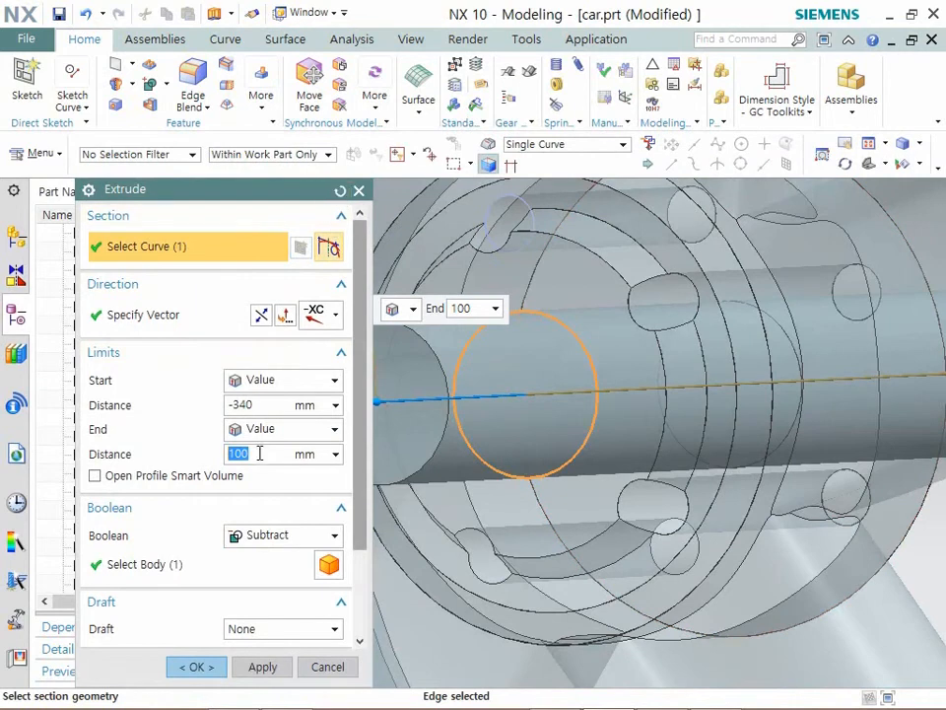
pyautogui.press('Return')
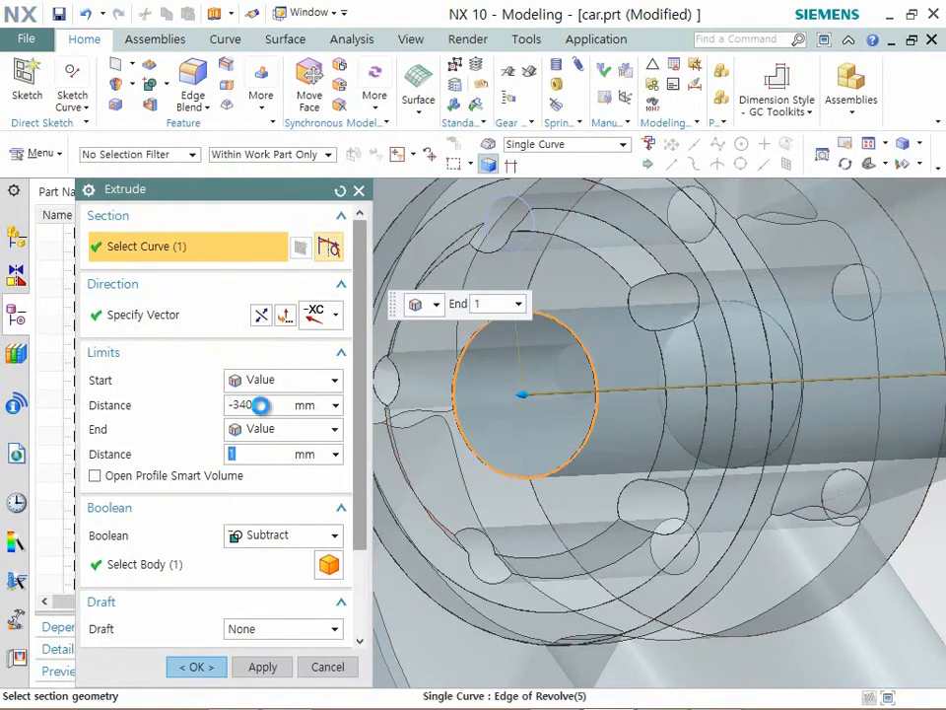
pyautogui.click(260, 405)
pyautogui.write('0')
pyautogui.press('Return')
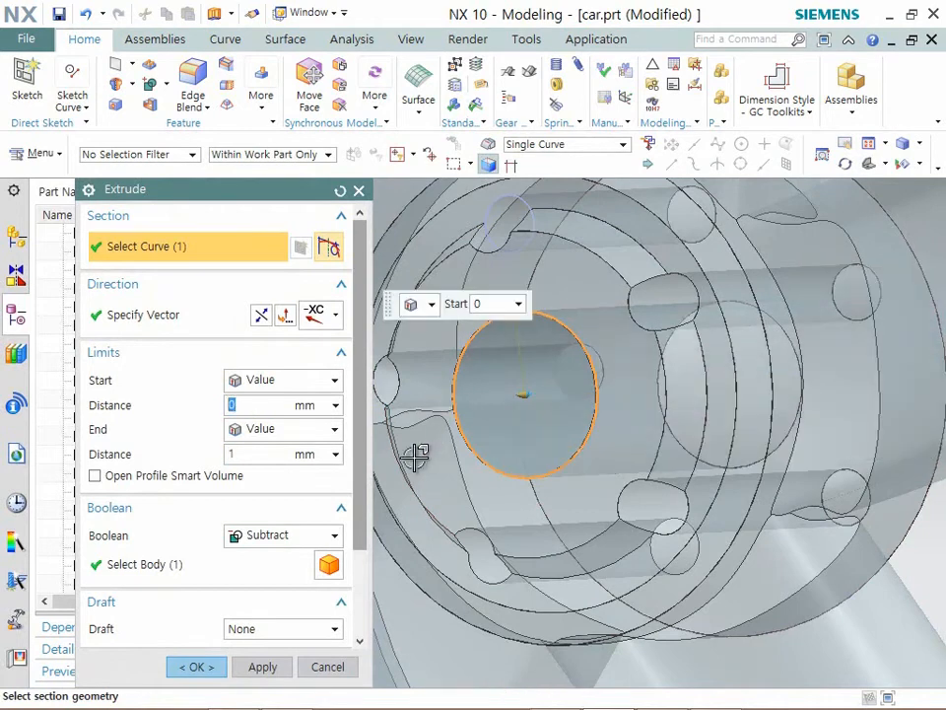
pyautogui.press('Return')
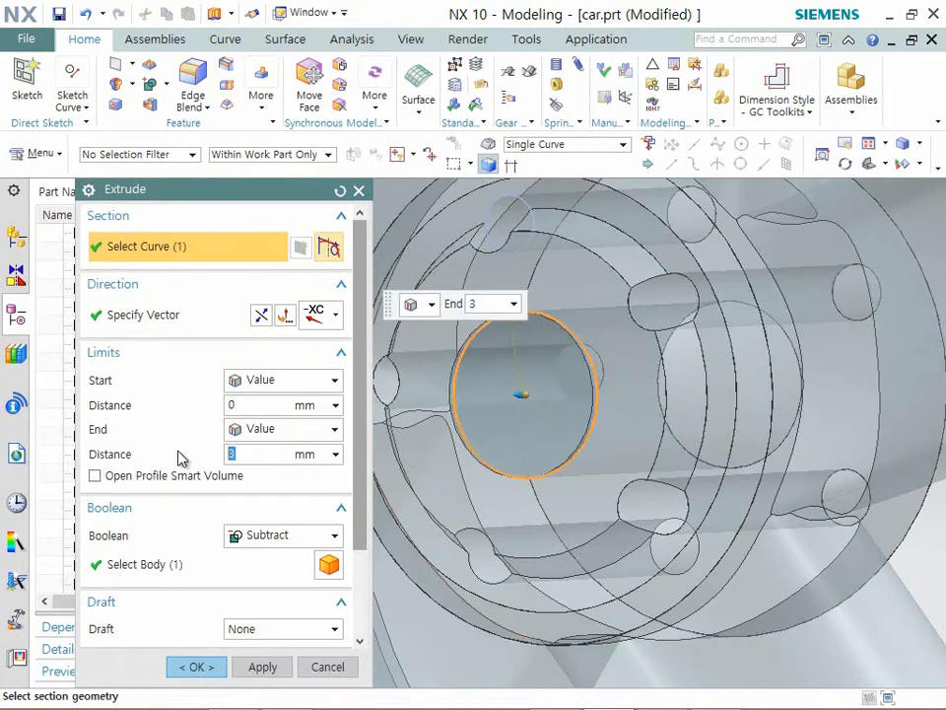
# - Reverse the 3 mm extrusion's direction and create it as a separate disc body with Boolean set to None
pyautogui.click(264, 318)
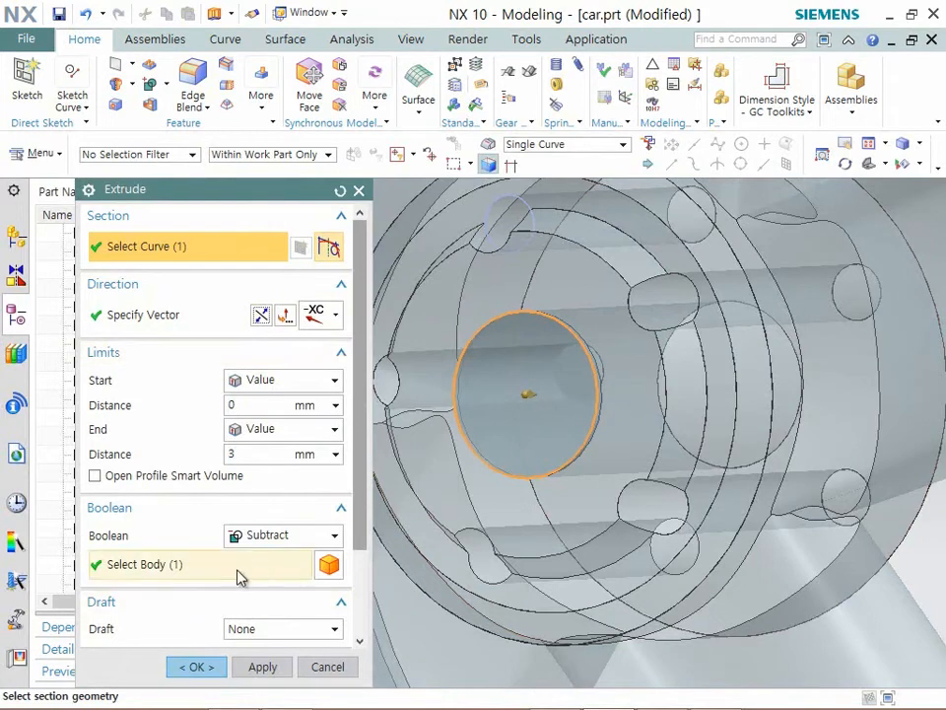
pyautogui.click(198, 667)
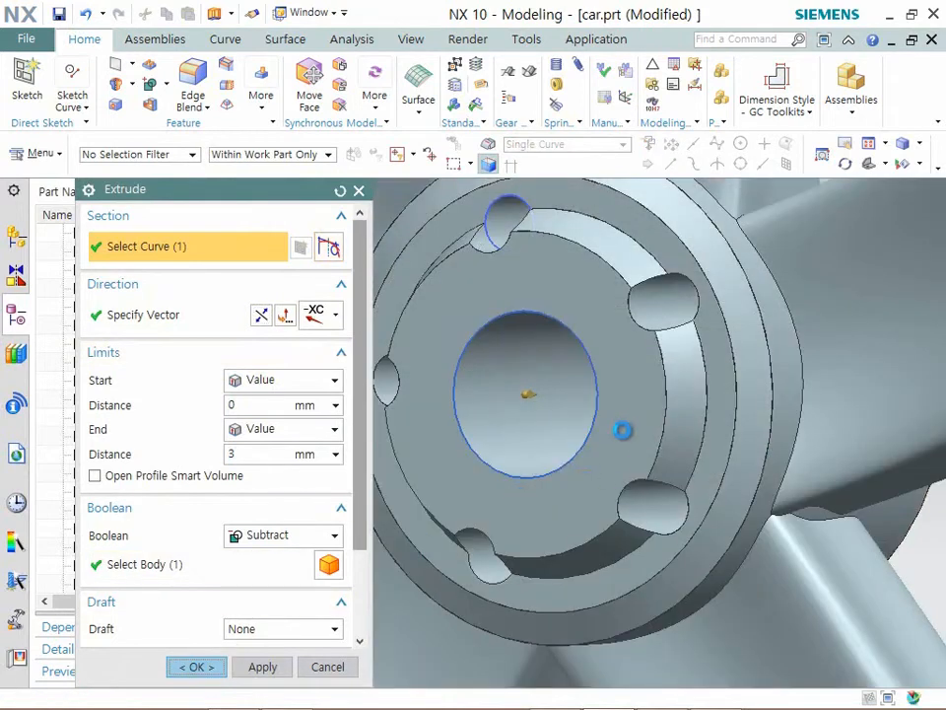
pyautogui.click(483, 388)
pyautogui.click(283, 535)
pyautogui.click(258, 556)
pyautogui.click(198, 667)
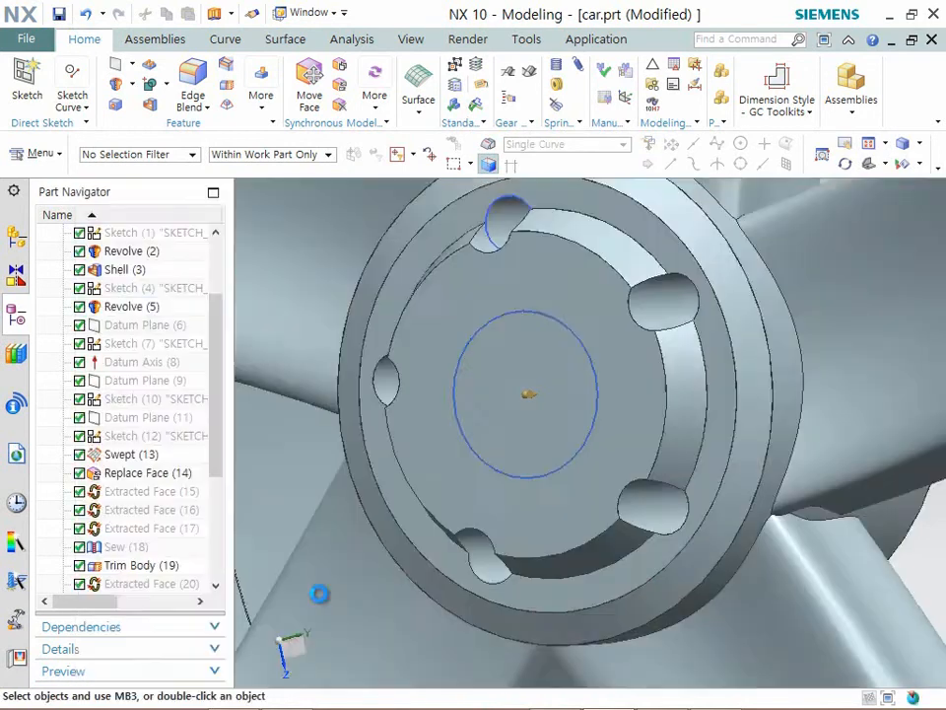
# - Hide the wheel body and the bolt-hole circle so that only the thin hub disc stays displayed
pyautogui.scroll(-3, 690, 414)
pyautogui.scroll(2, 734, 412)
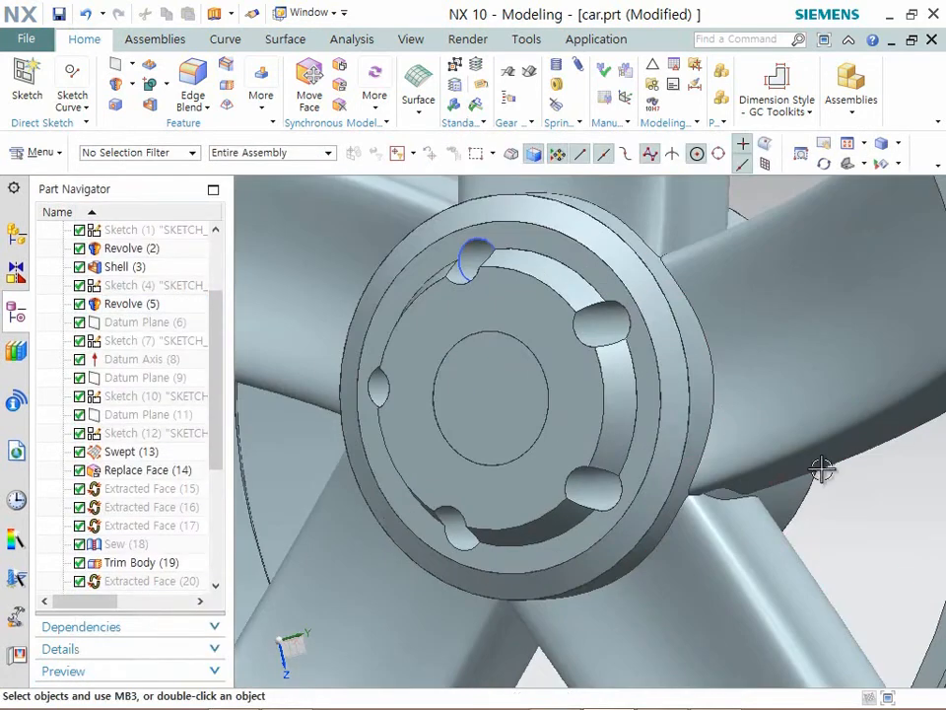
pyautogui.hotkey('ctrl', 'b')
pyautogui.click(766, 511)
pyautogui.middleClick(748, 514)
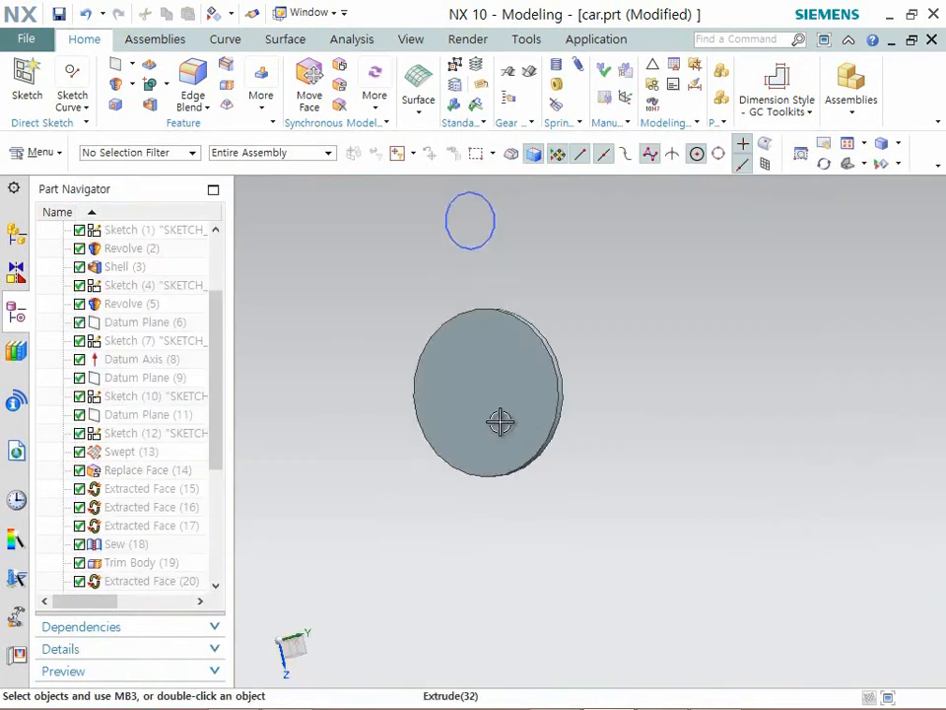
pyautogui.scroll(2, 499, 422)
pyautogui.moveTo(444, 444); pyautogui.dragTo(480, 372, button='middle')
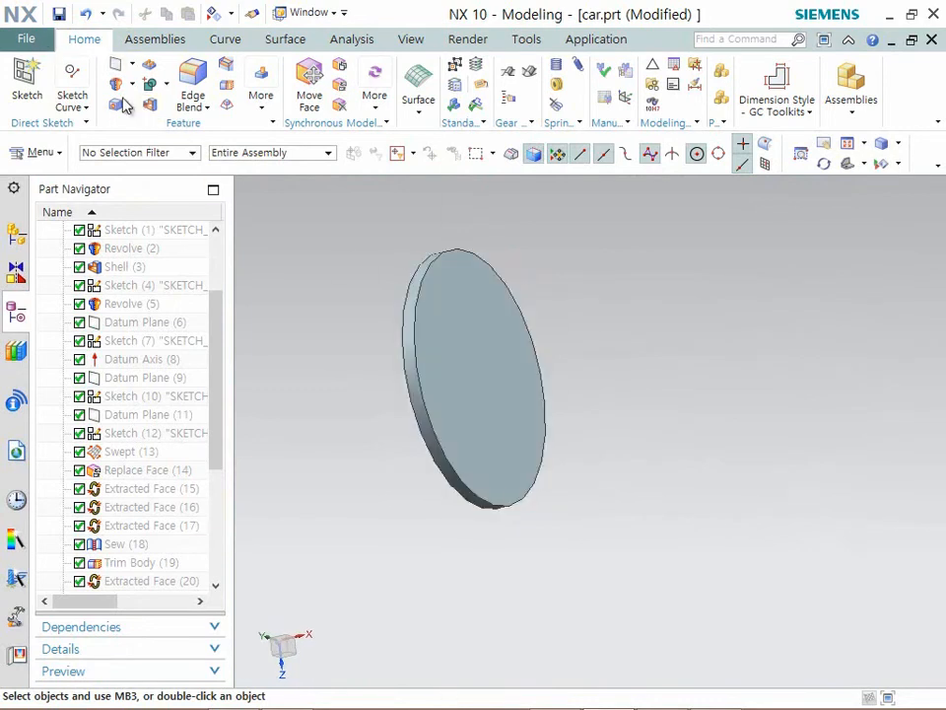
# - Create an on-plane sketch on the flat front face of the disc
pyautogui.click(464, 375)
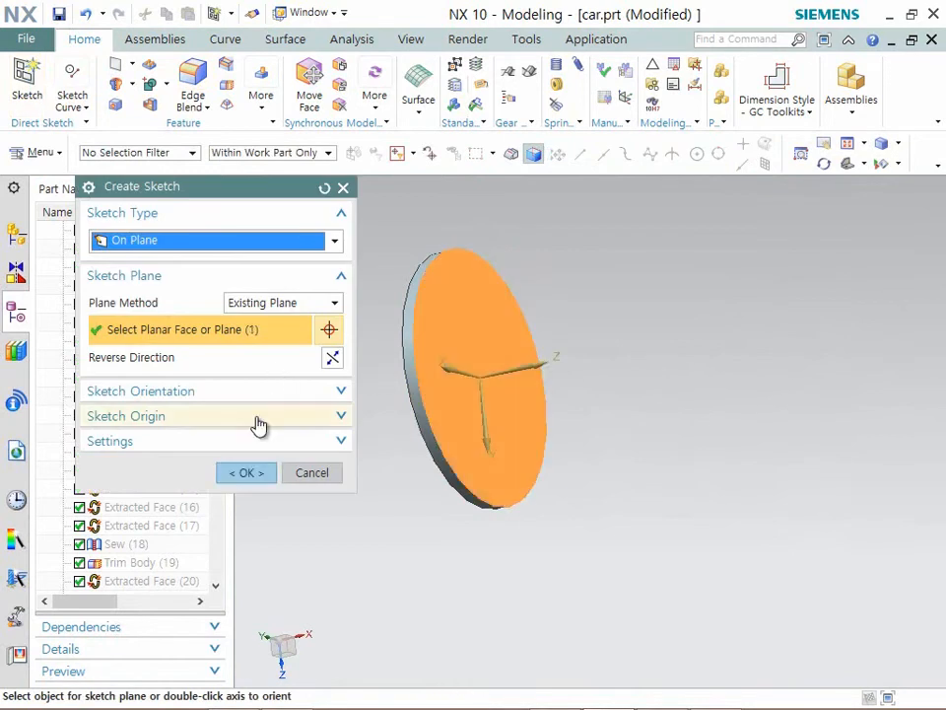
pyautogui.click(227, 478)
pyautogui.scroll(2, 649, 383)
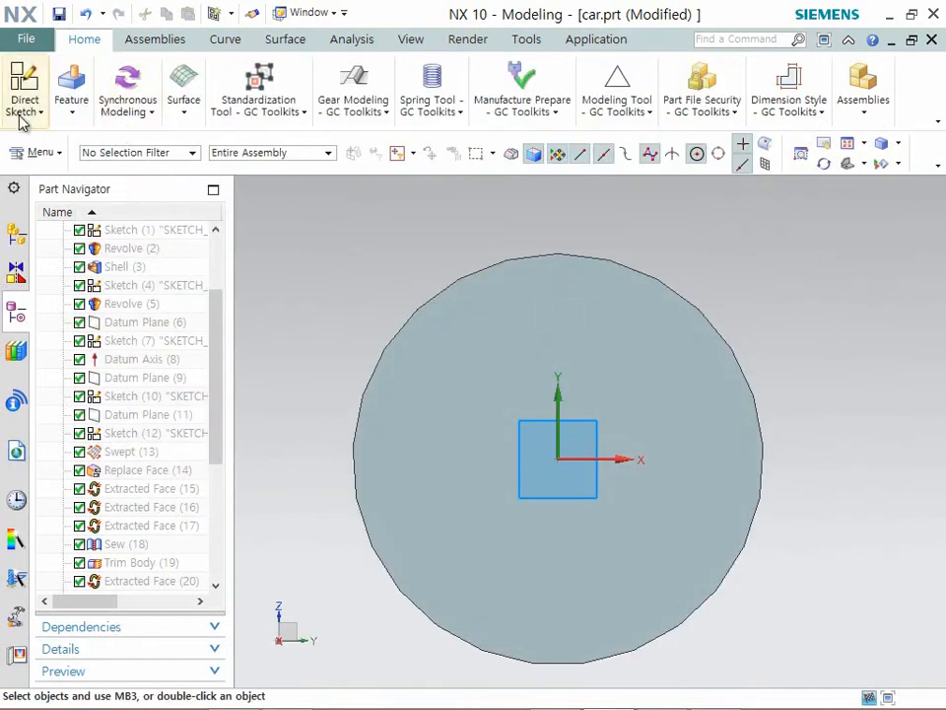
# - Sketch a circle centred on the sketch origin, about three quarters of the disc's diameter
pyautogui.click(41, 115)
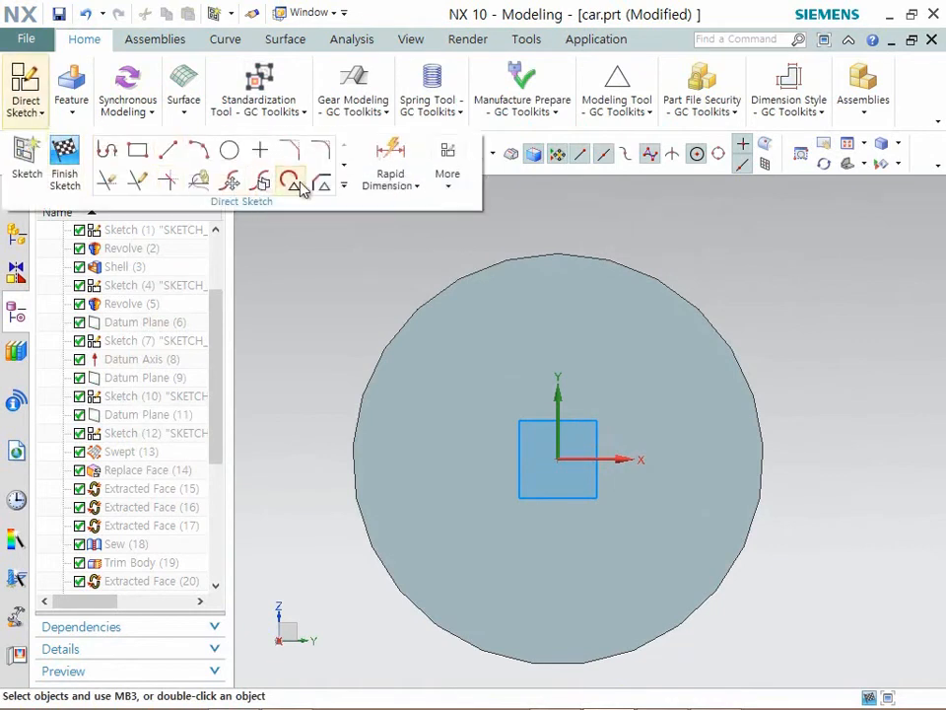
pyautogui.click(229, 150)
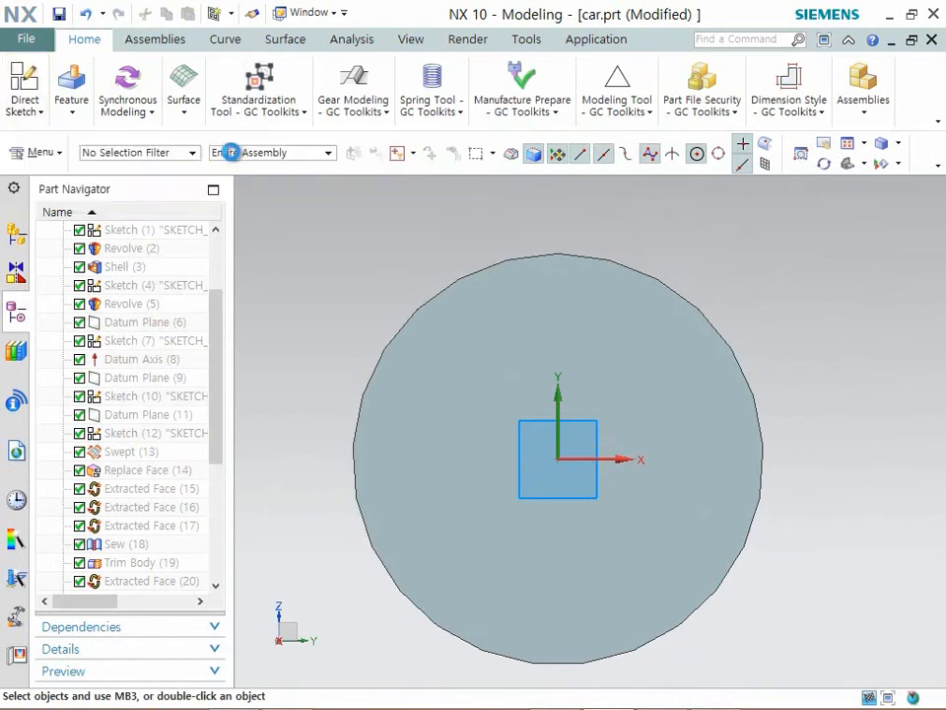
pyautogui.click(558, 458)
pyautogui.click(575, 258)
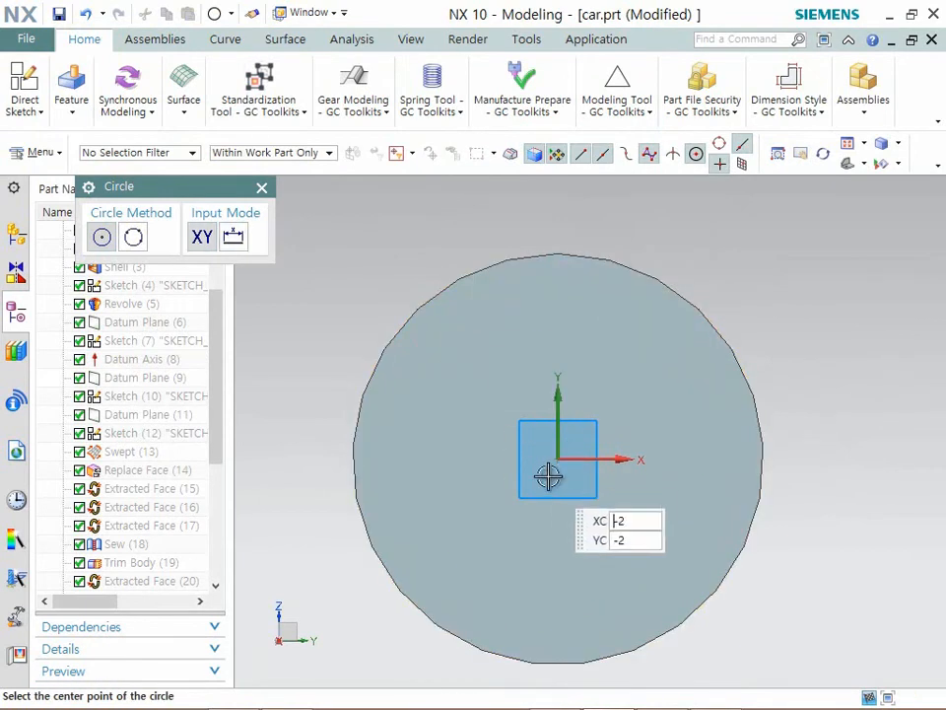
pyautogui.click(557, 459)
pyautogui.click(603, 311)
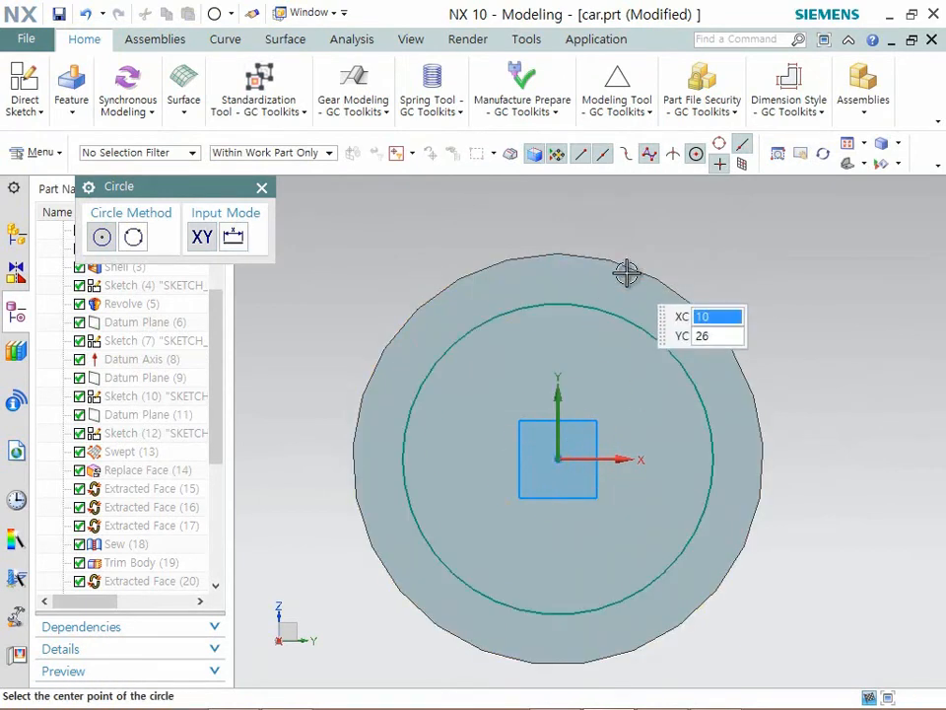
# - Sketch a second circle from the same origin out to the disc's outer edge, about 57.2 mm in diameter
pyautogui.moveTo(452, 442); pyautogui.dragTo(451, 443, button='middle')
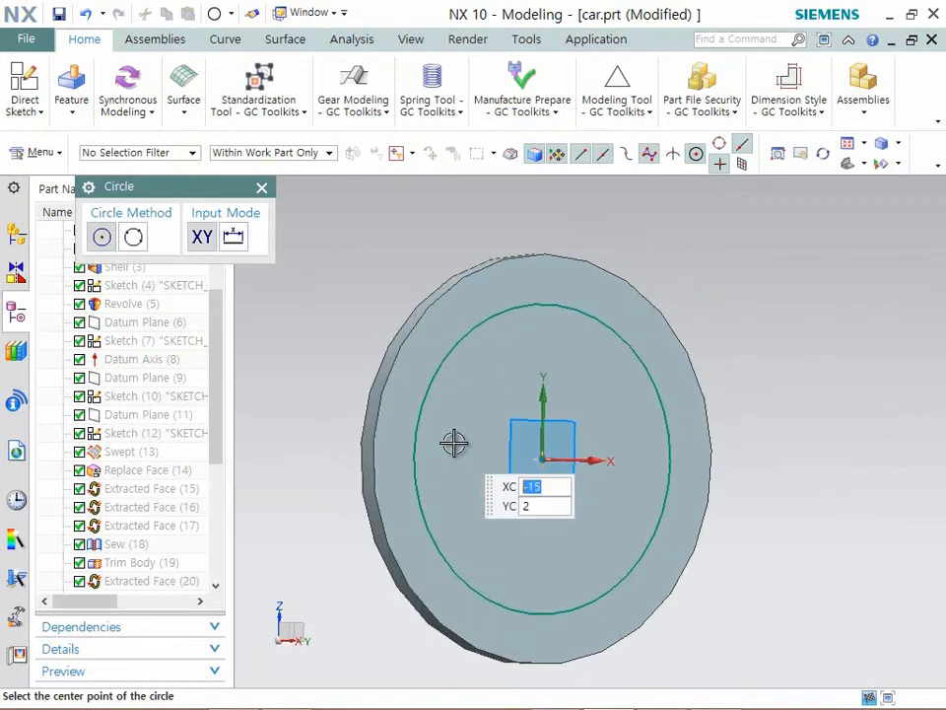
pyautogui.click(548, 458)
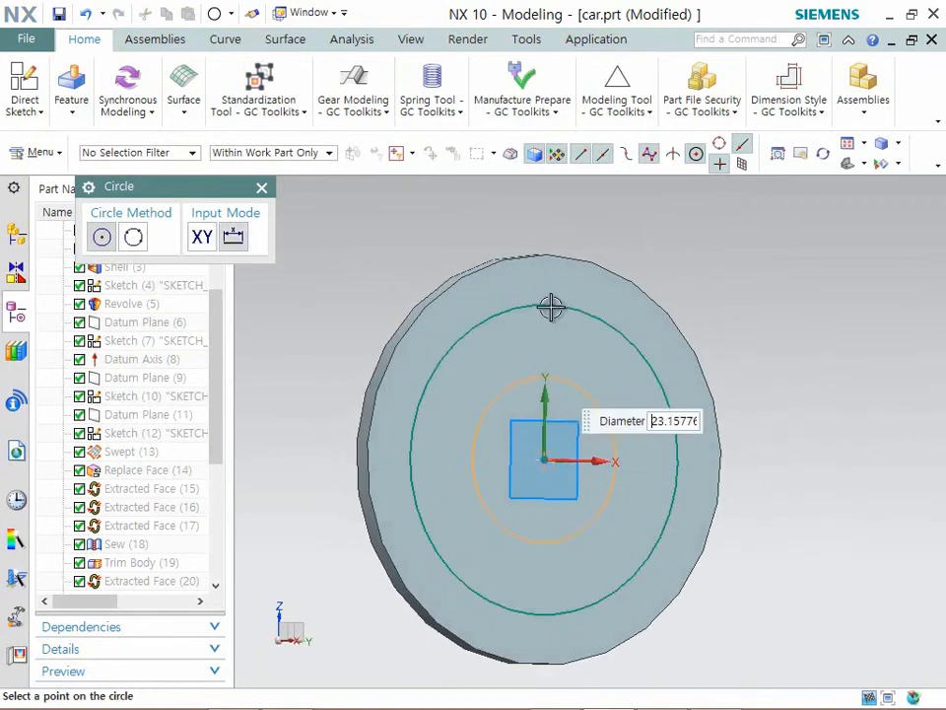
pyautogui.click(605, 264)
pyautogui.press('F8')
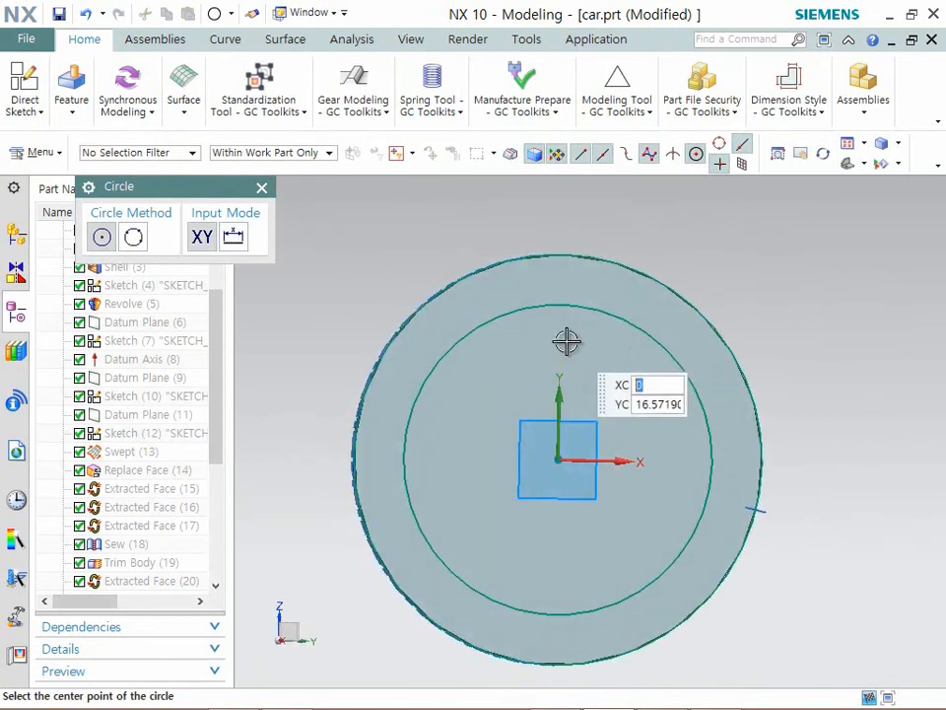
pyautogui.scroll(-2, 567, 341)
pyautogui.scroll(2, 601, 325)
pyautogui.press('Escape')
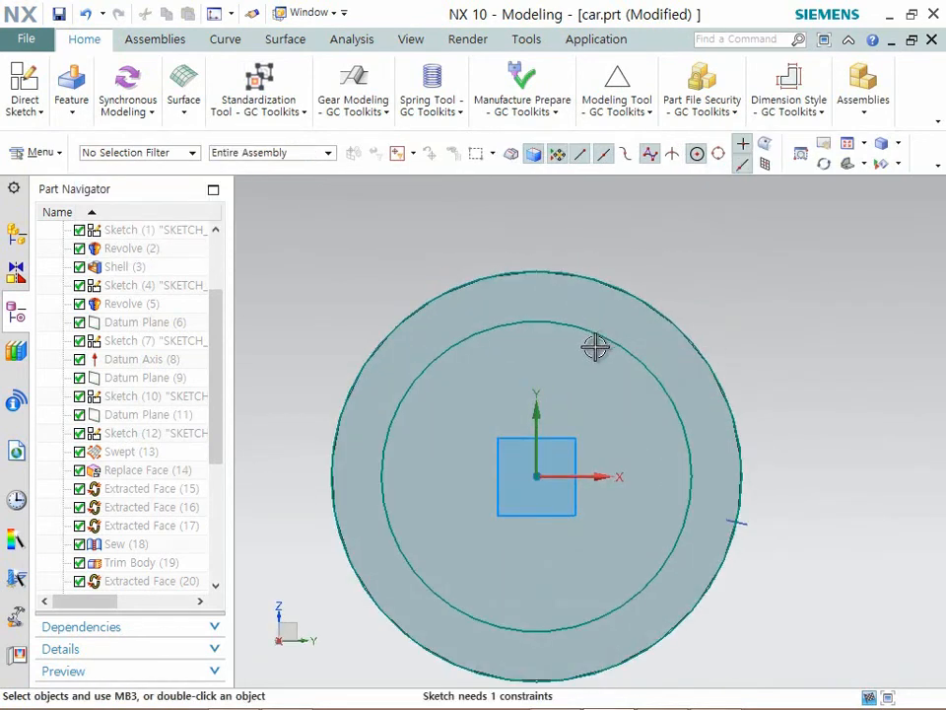
# - Sketch an upright rectangle about 11 mm wide crossing both circles above the origin
pyautogui.click(71, 106)
pyautogui.click(43, 116)
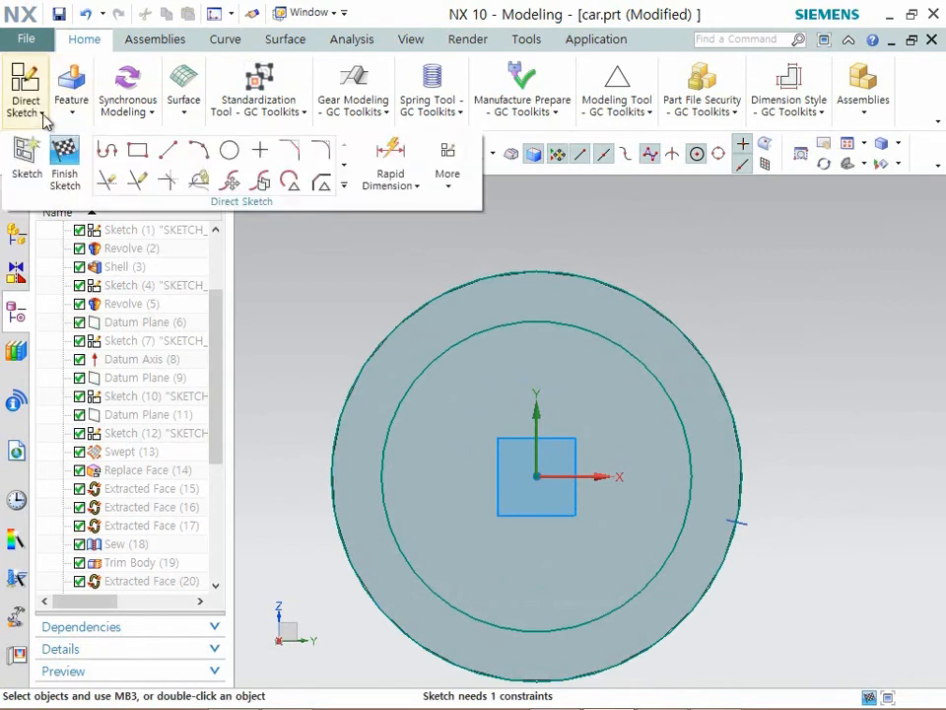
pyautogui.click(152, 154)
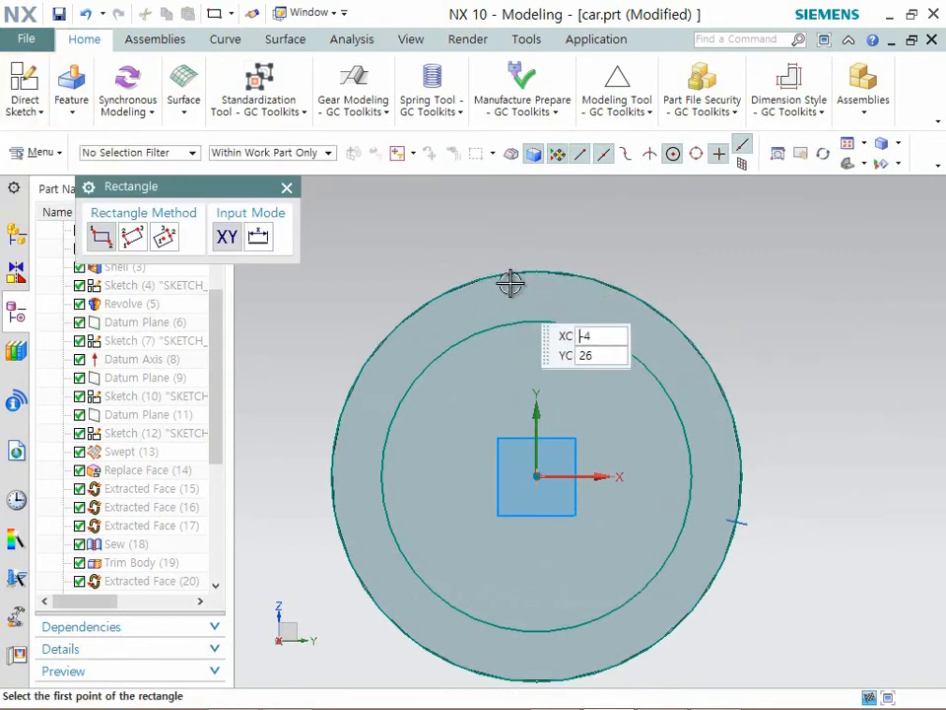
pyautogui.click(493, 254)
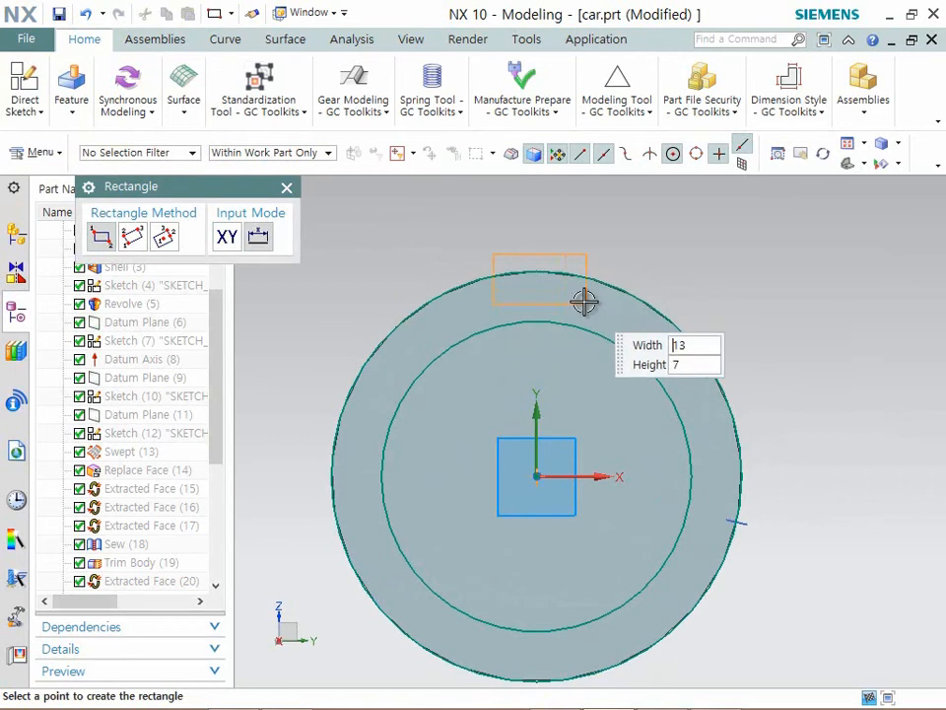
pyautogui.click(571, 366)
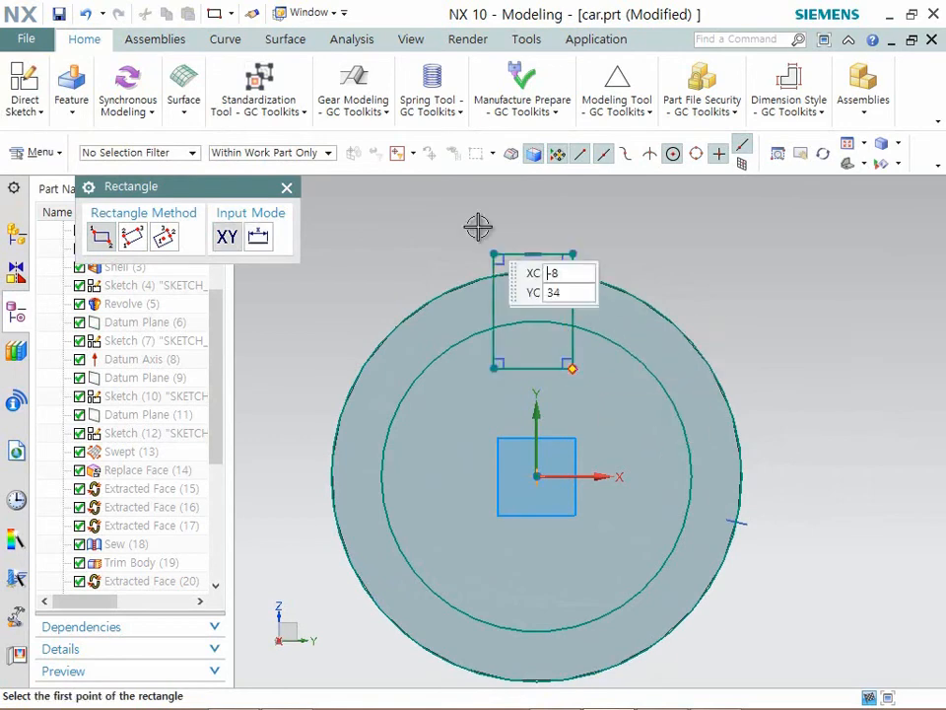
# - Dimension the rectangle's width above its upper edge
pyautogui.click(37, 118)
pyautogui.click(400, 163)
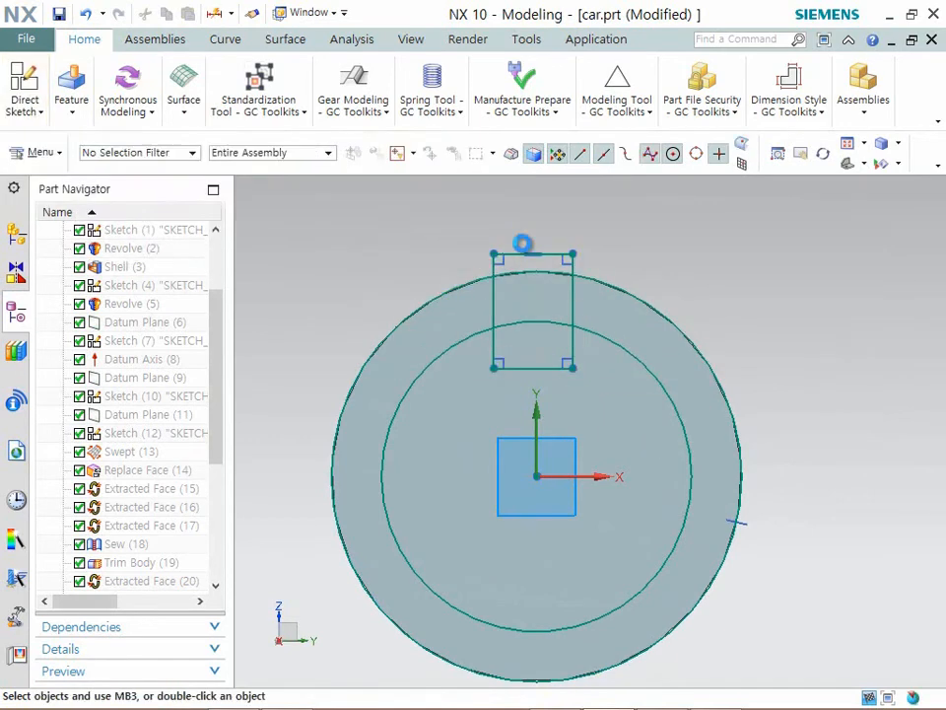
pyautogui.click(547, 237)
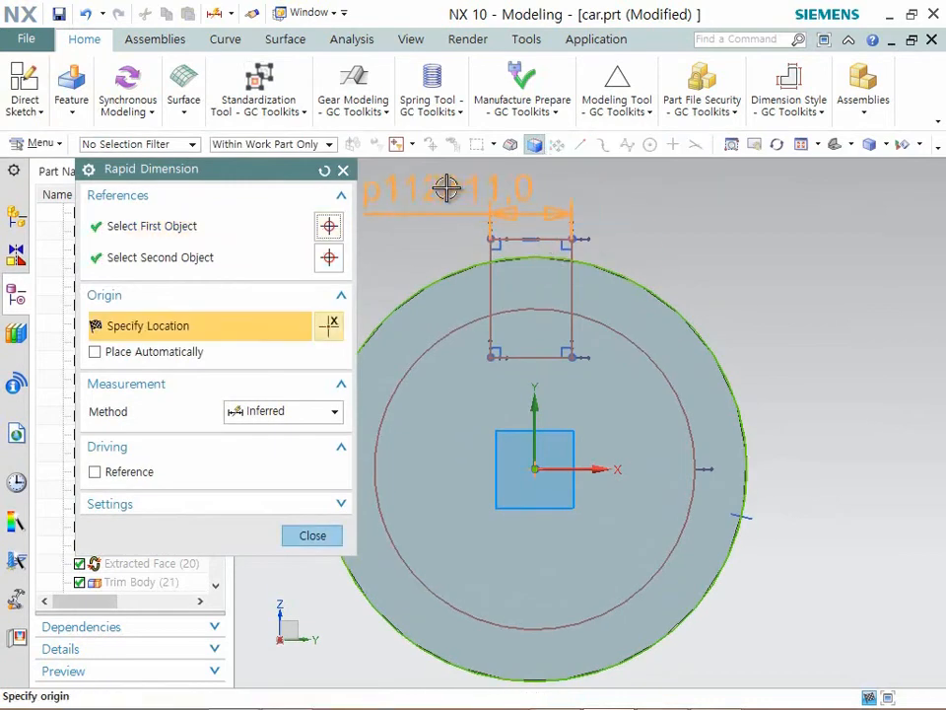
pyautogui.click(397, 187)
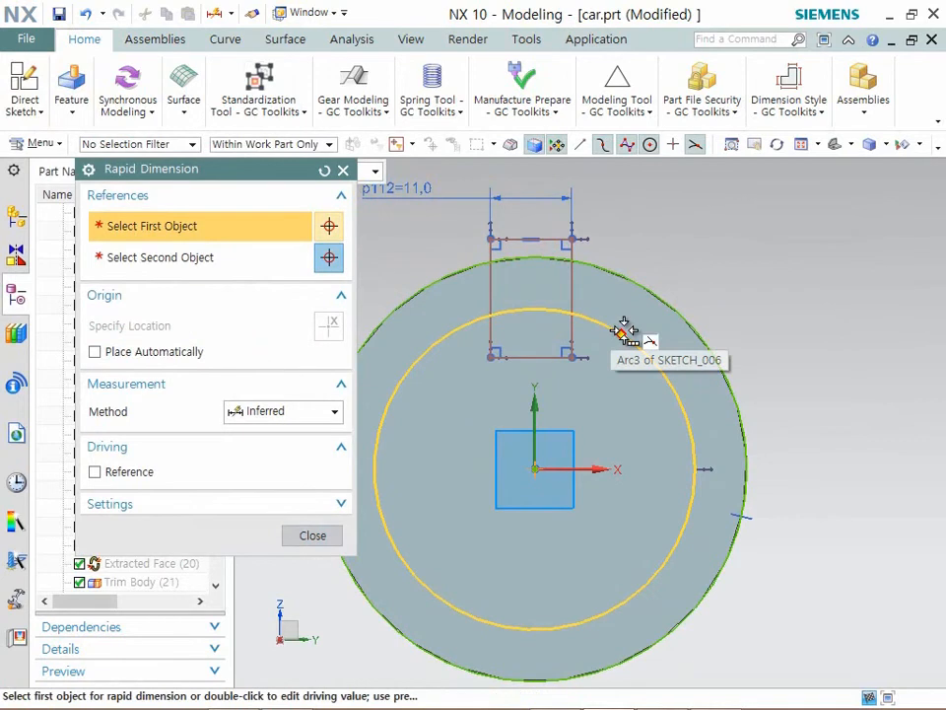
# - Dimension the distance from the vertical sketch axis to the rectangle's right side and set it to 11/2
pyautogui.click(536, 408)
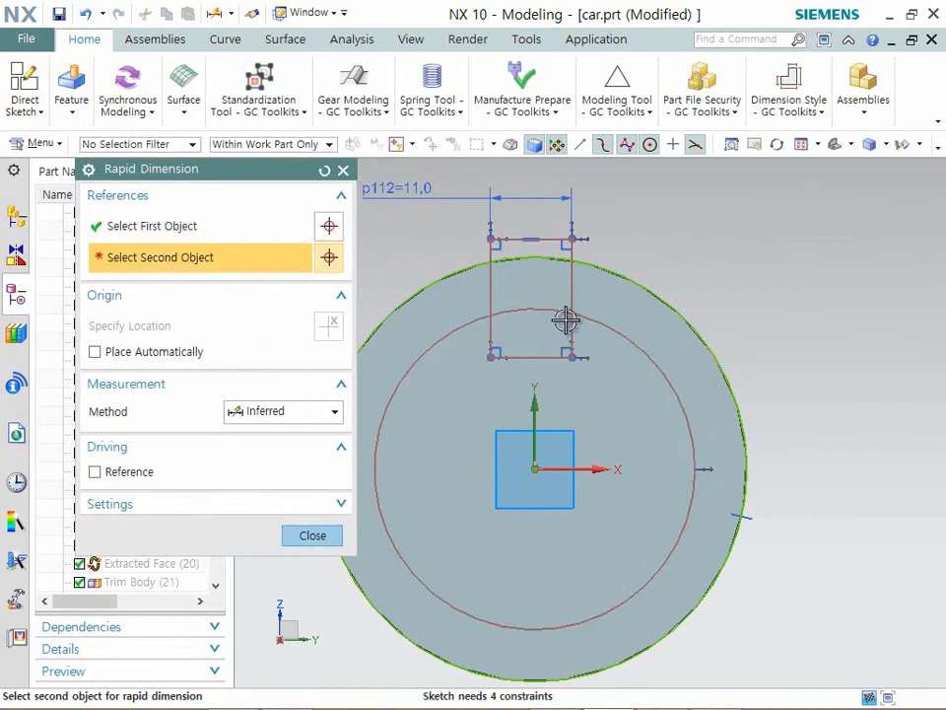
pyautogui.click(572, 292)
pyautogui.click(686, 200)
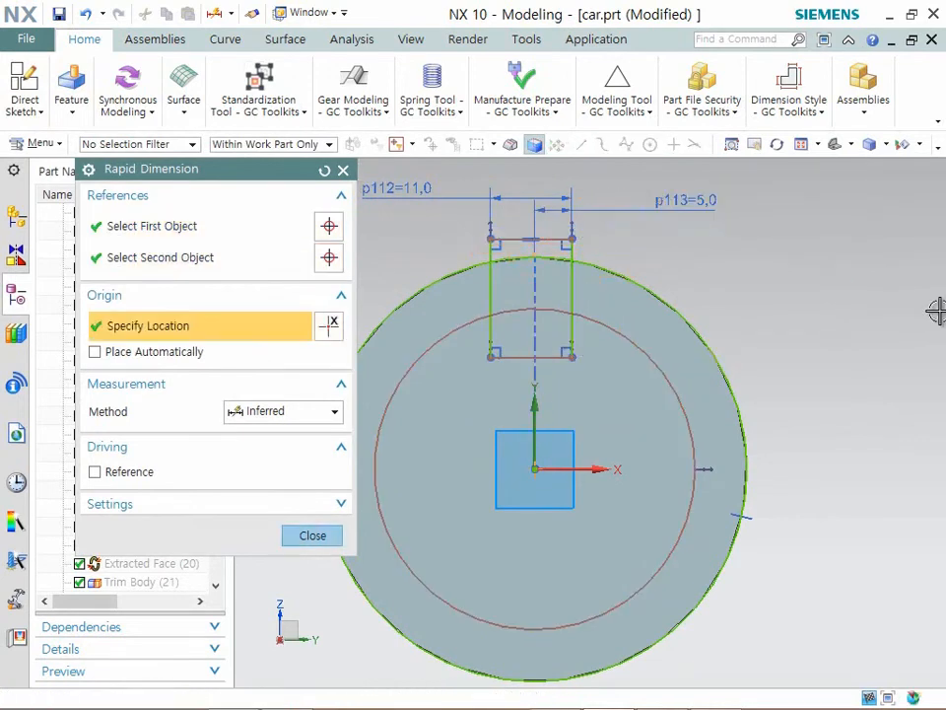
pyautogui.write('11/2')
pyautogui.press('Return')
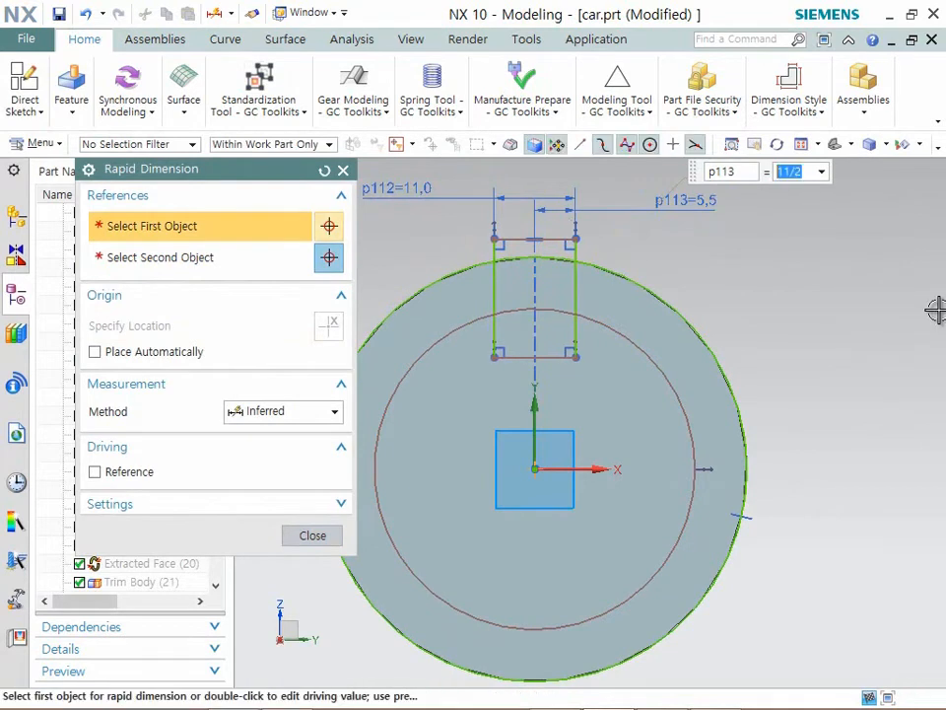
pyautogui.click(573, 325)
pyautogui.scroll(2, 582, 285)
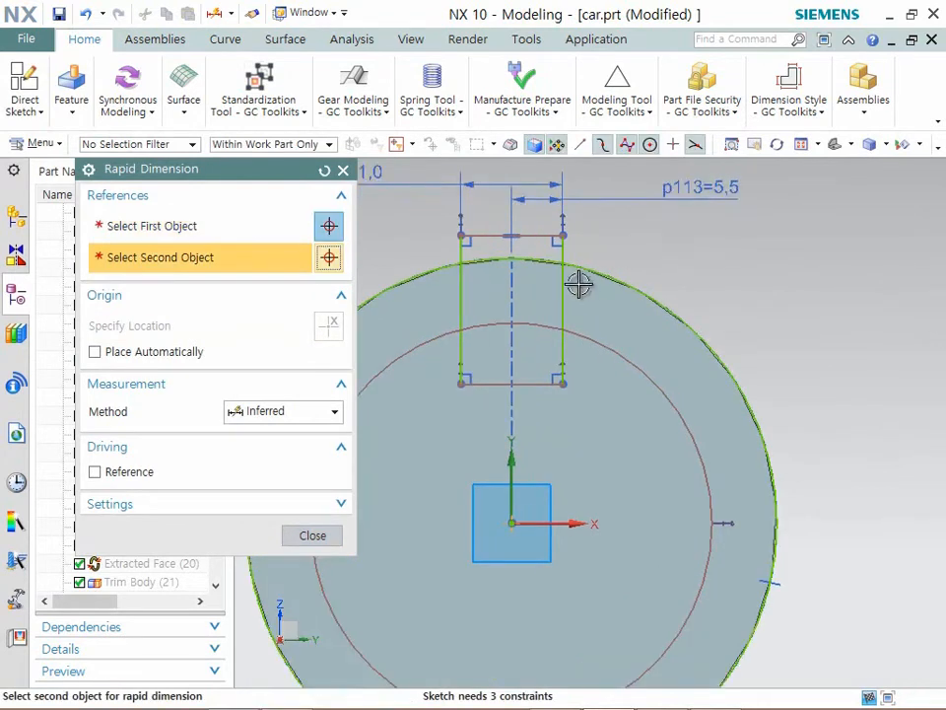
pyautogui.click(342, 172)
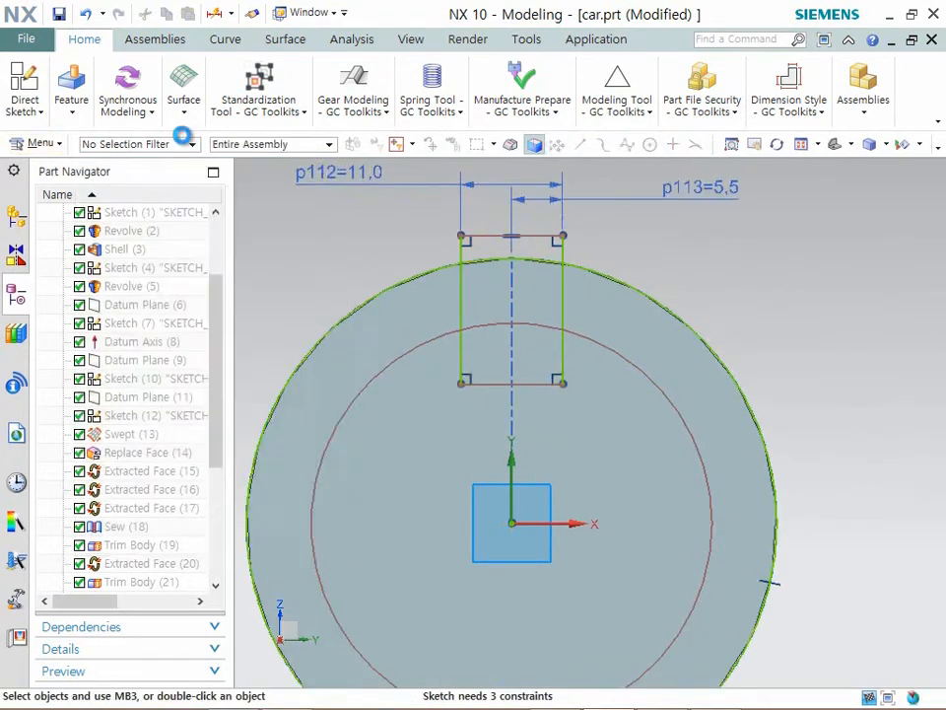
# - Trim the rectangle and both circles down to the closed notch profile between the two circles
pyautogui.click(26, 104)
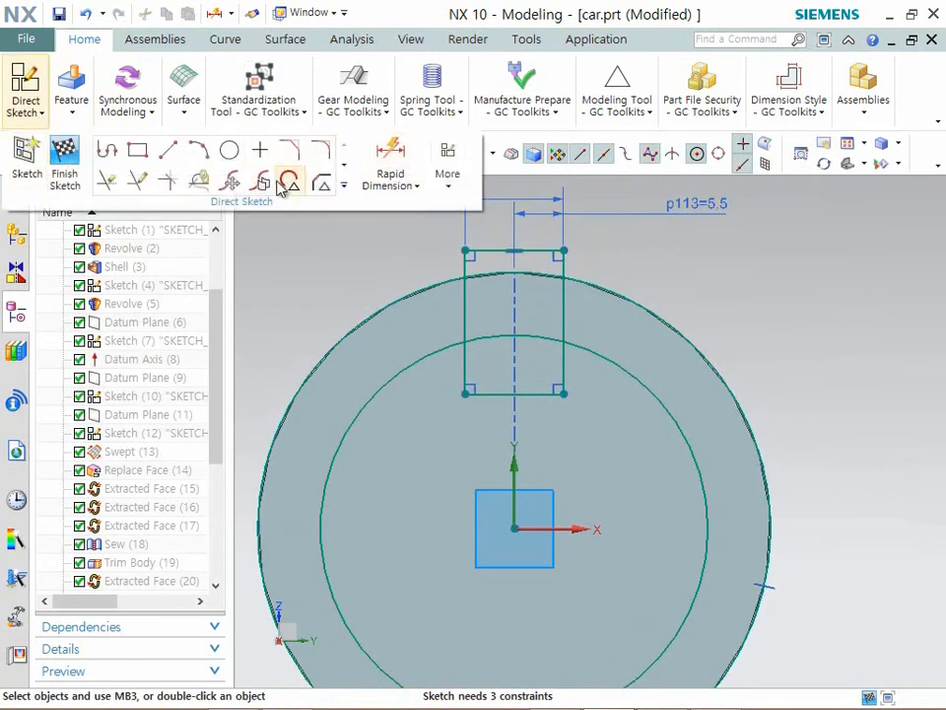
pyautogui.click(108, 183)
pyautogui.click(468, 261)
pyautogui.click(541, 251)
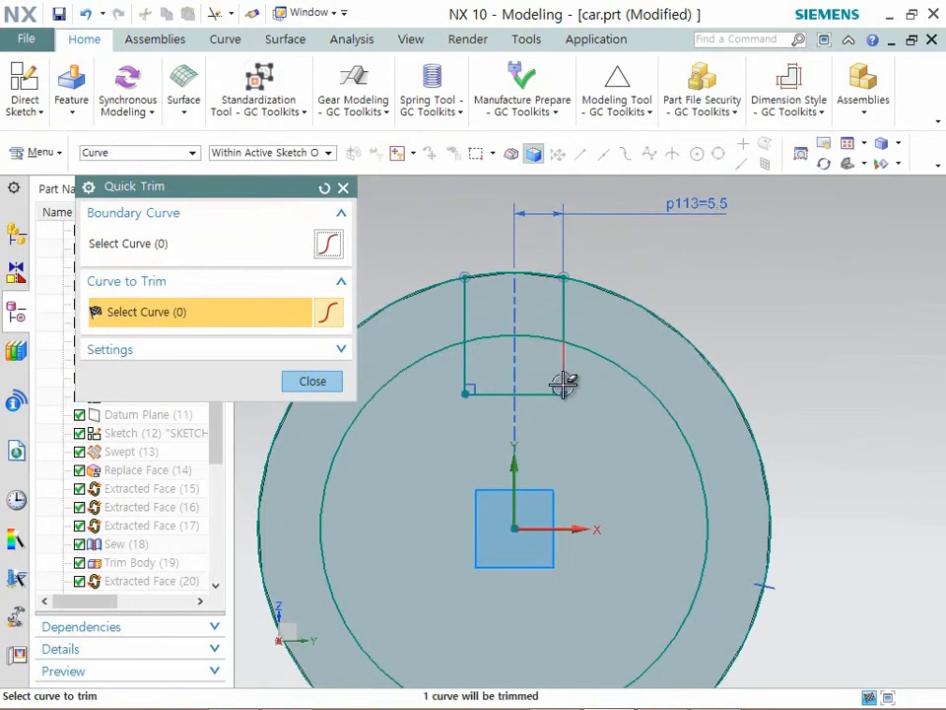
pyautogui.click(438, 345)
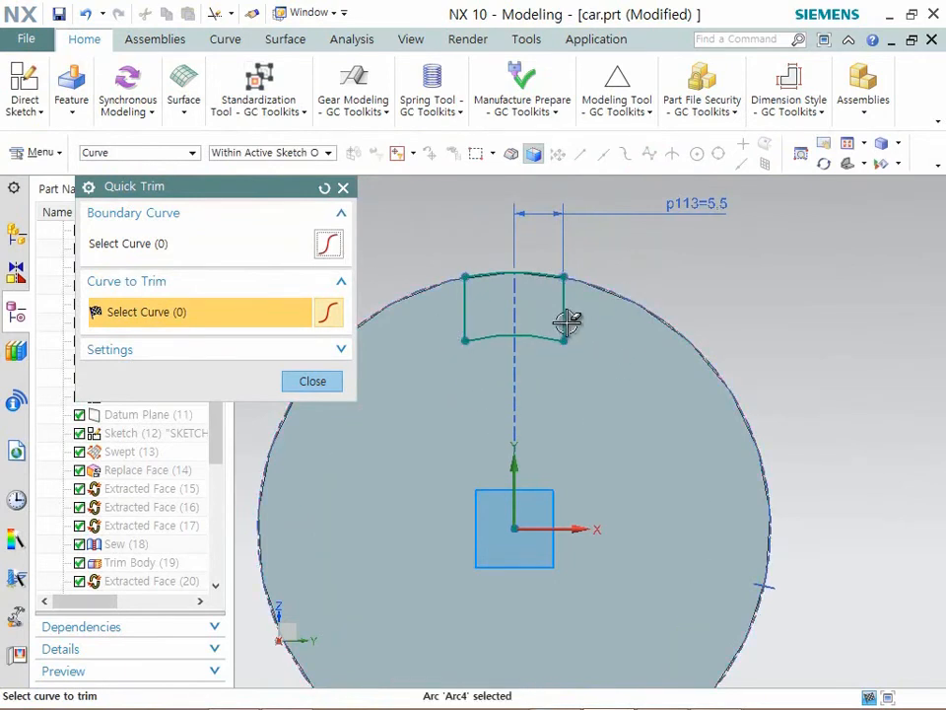
# - Offset the notch profile's lower arc and both side lines 1.5 mm inward with Offset Curve
pyautogui.scroll(1, 569, 305)
pyautogui.click(312, 381)
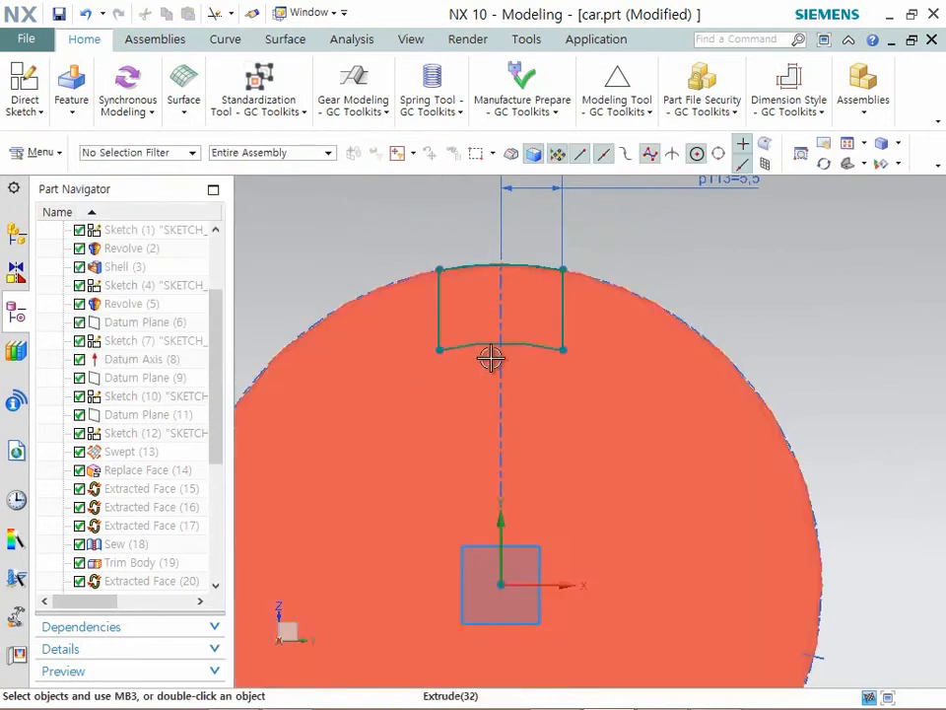
pyautogui.scroll(2, 492, 355)
pyautogui.click(38, 115)
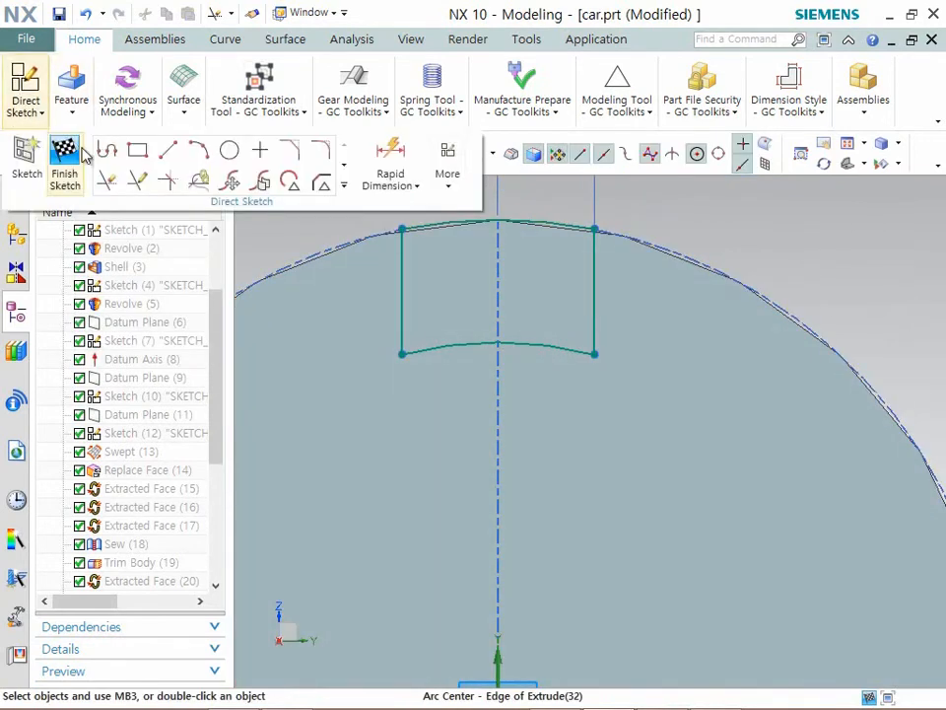
pyautogui.click(343, 164)
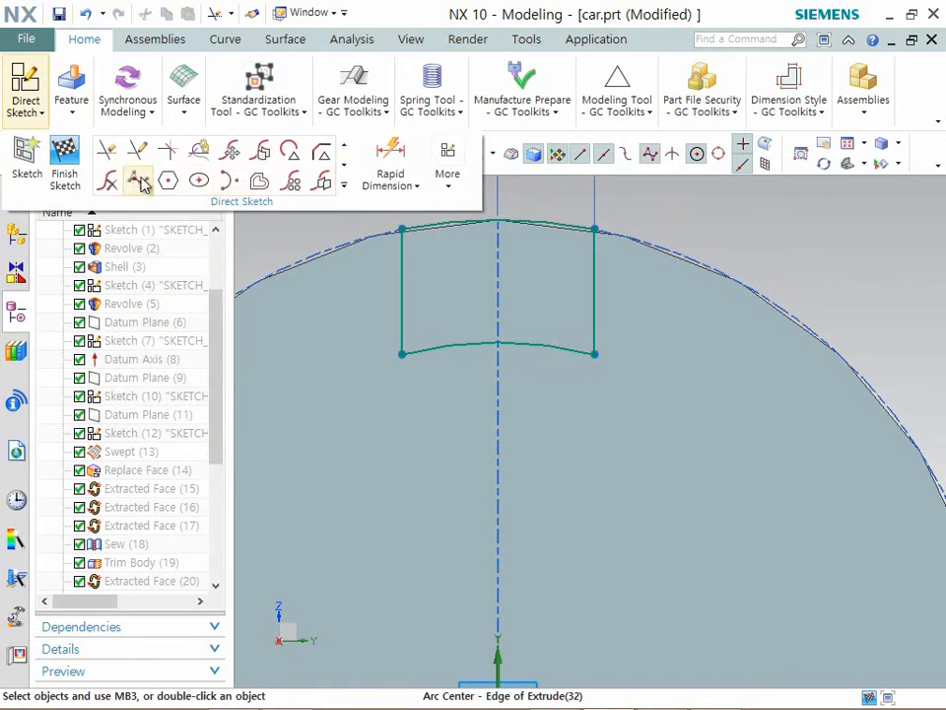
pyautogui.click(258, 151)
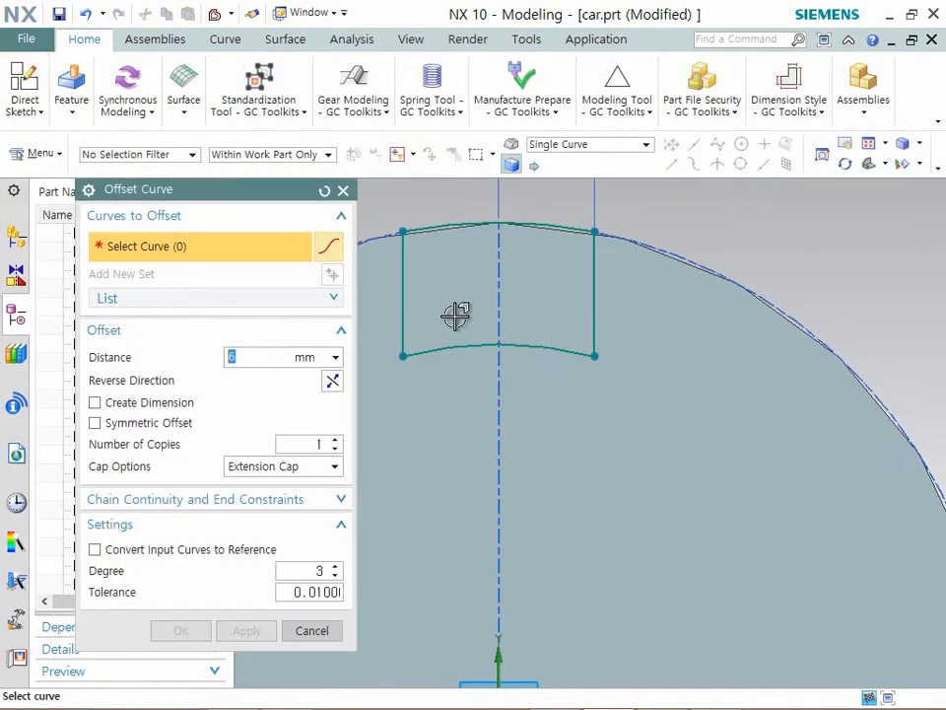
pyautogui.click(456, 345)
pyautogui.moveTo(443, 235); pyautogui.dragTo(452, 314)
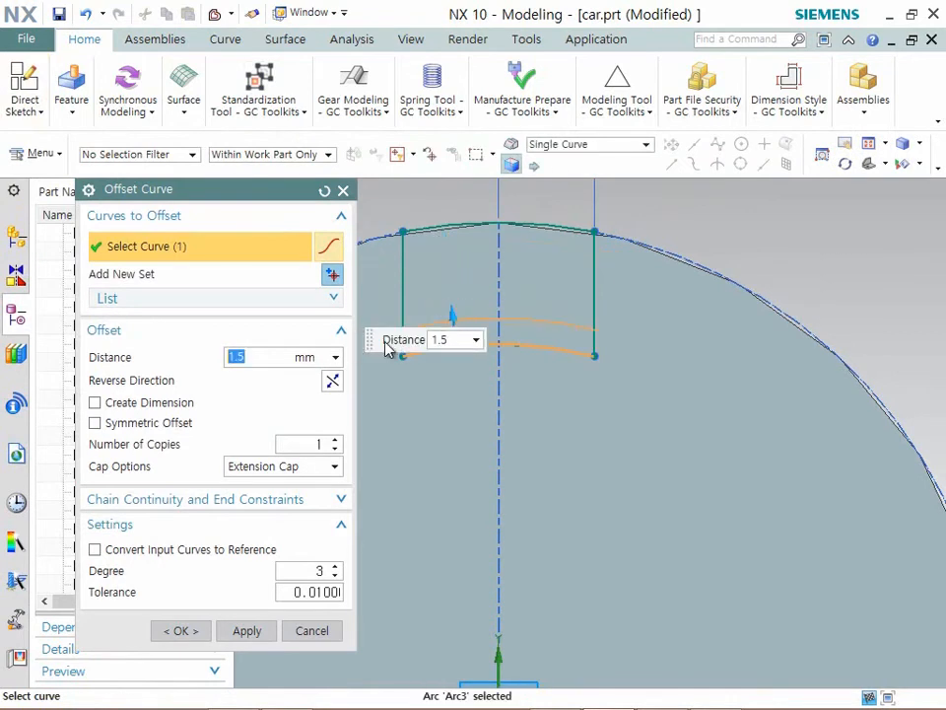
pyautogui.click(400, 314)
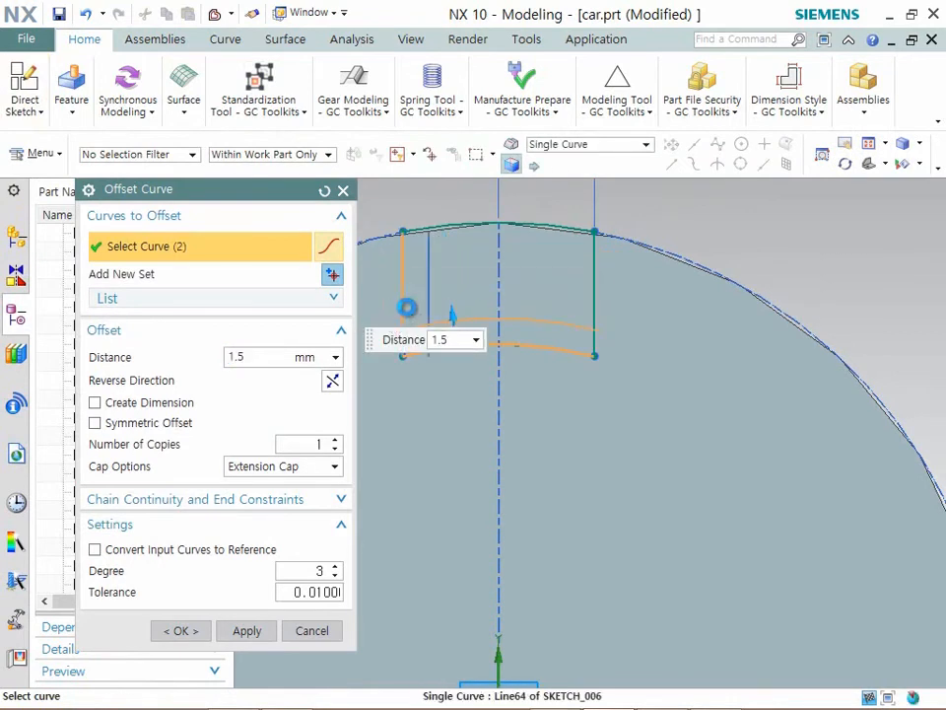
pyautogui.click(596, 304)
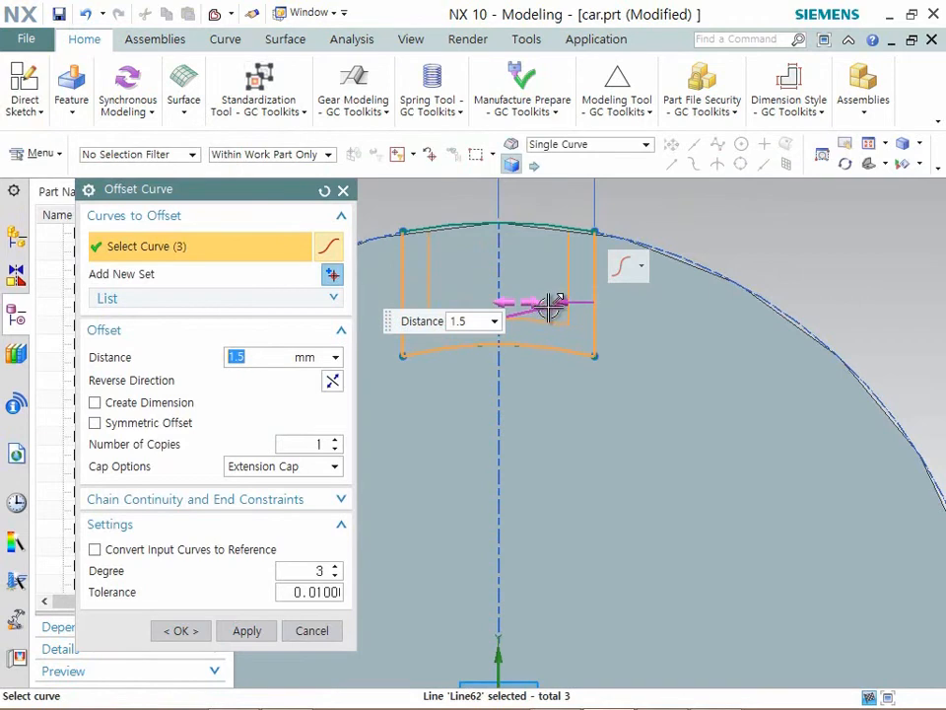
pyautogui.click(183, 630)
# - Extend the two inner offset side lines down to the notch profile's lower arc
pyautogui.scroll(2, 483, 448)
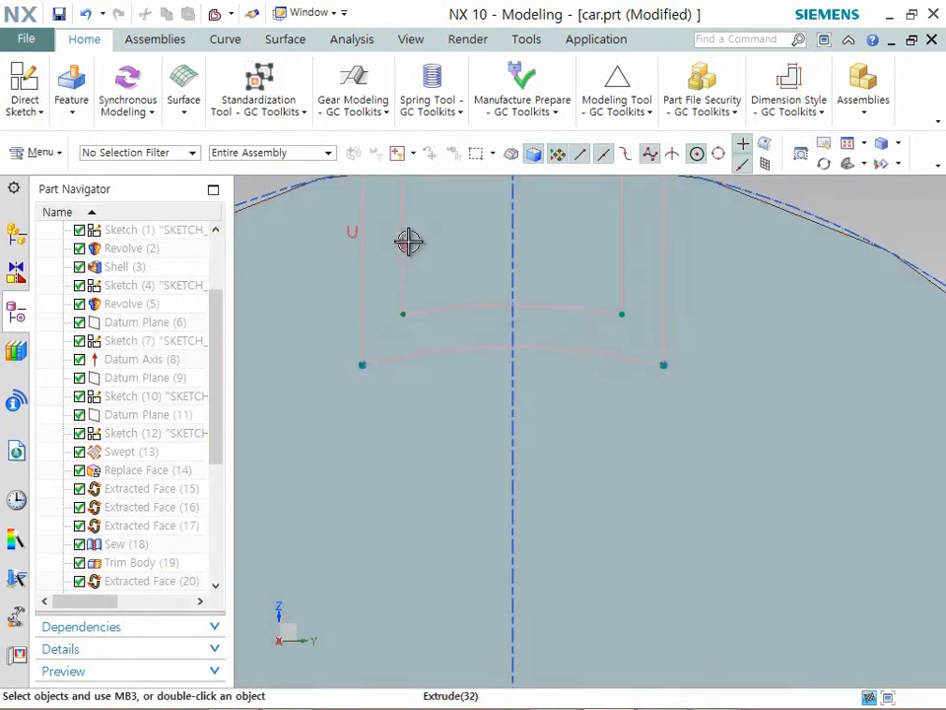
pyautogui.click(407, 244)
pyautogui.press('Escape')
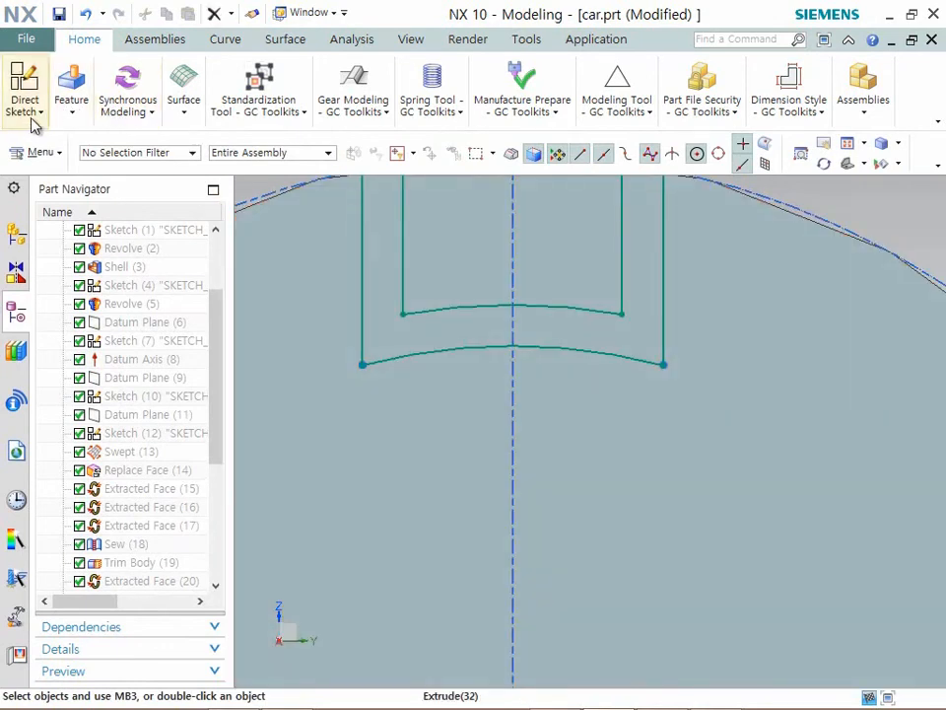
pyautogui.click(38, 112)
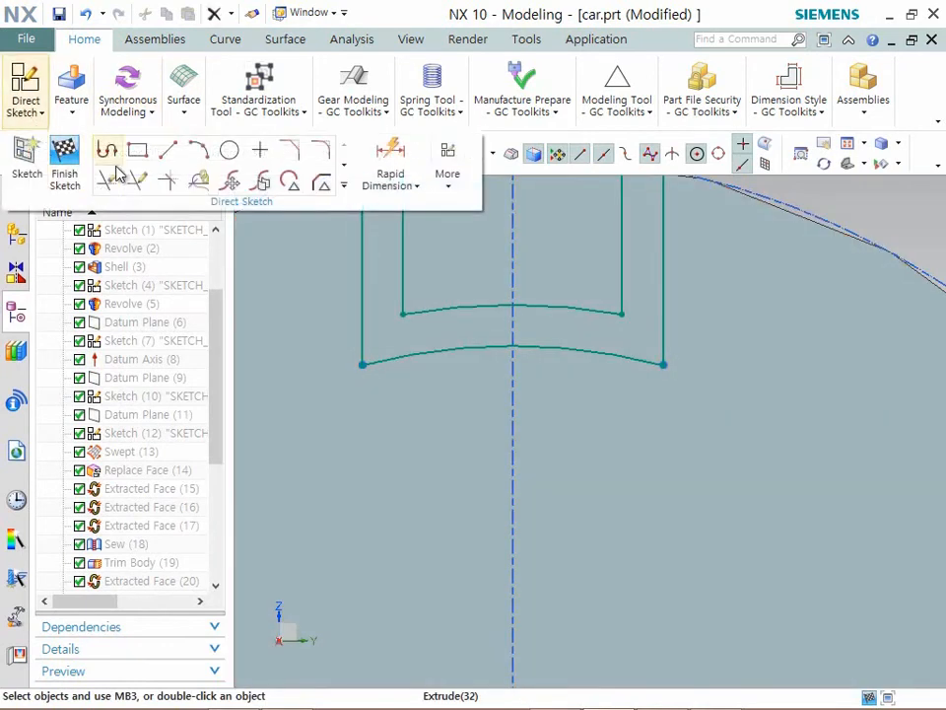
pyautogui.click(137, 182)
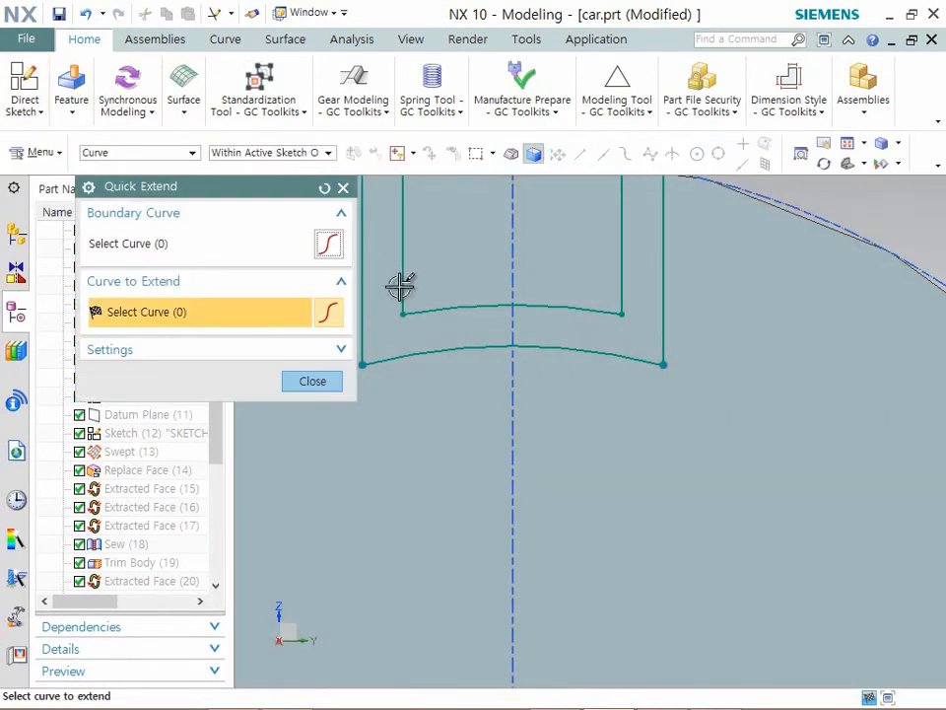
pyautogui.click(616, 289)
# - Trim the inner side lines above the offset arc, leaving a narrow closed strip, and finish the sketch
pyautogui.click(38, 112)
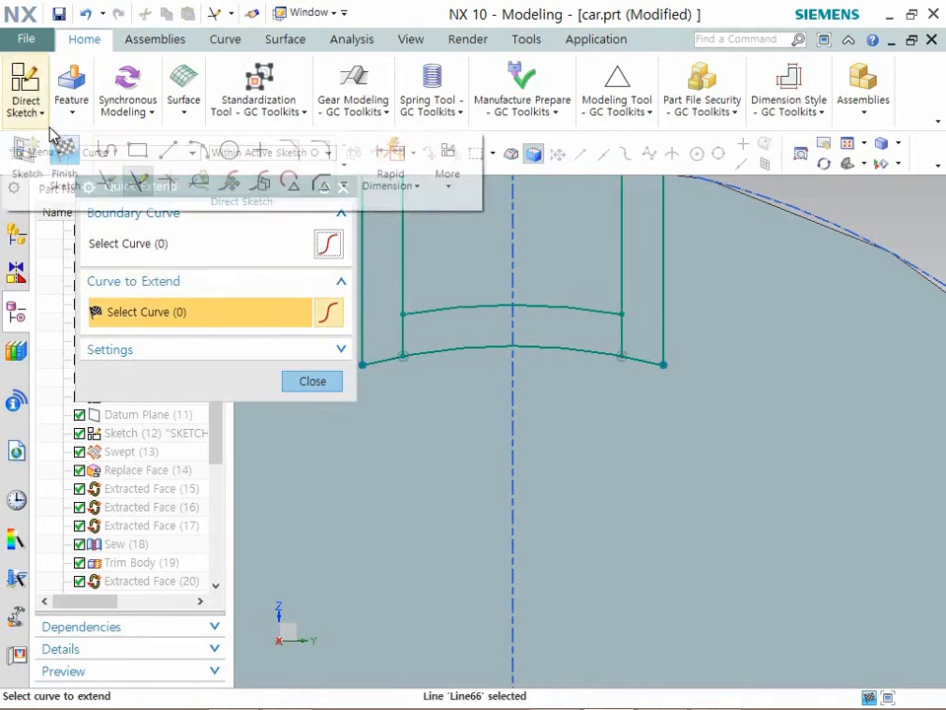
pyautogui.click(98, 182)
pyautogui.click(410, 247)
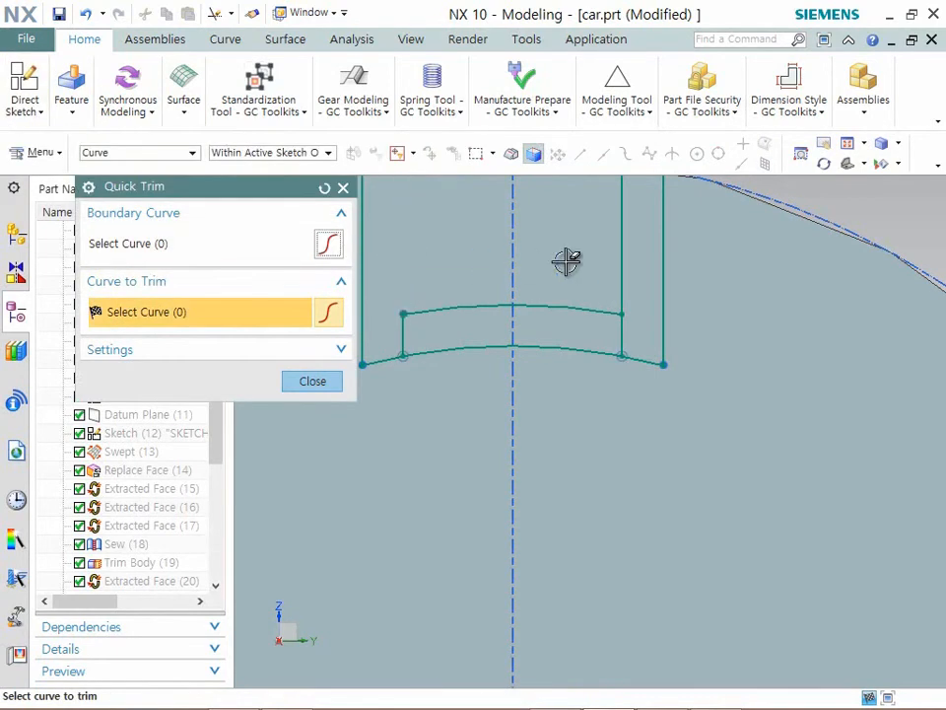
pyautogui.click(312, 380)
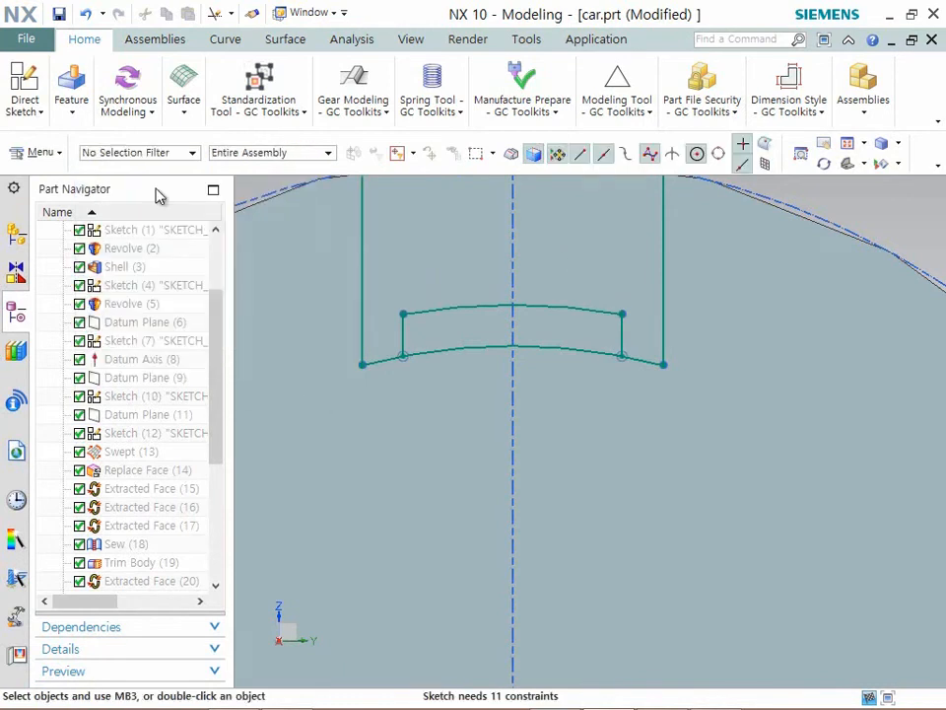
pyautogui.scroll(-6, 507, 332)
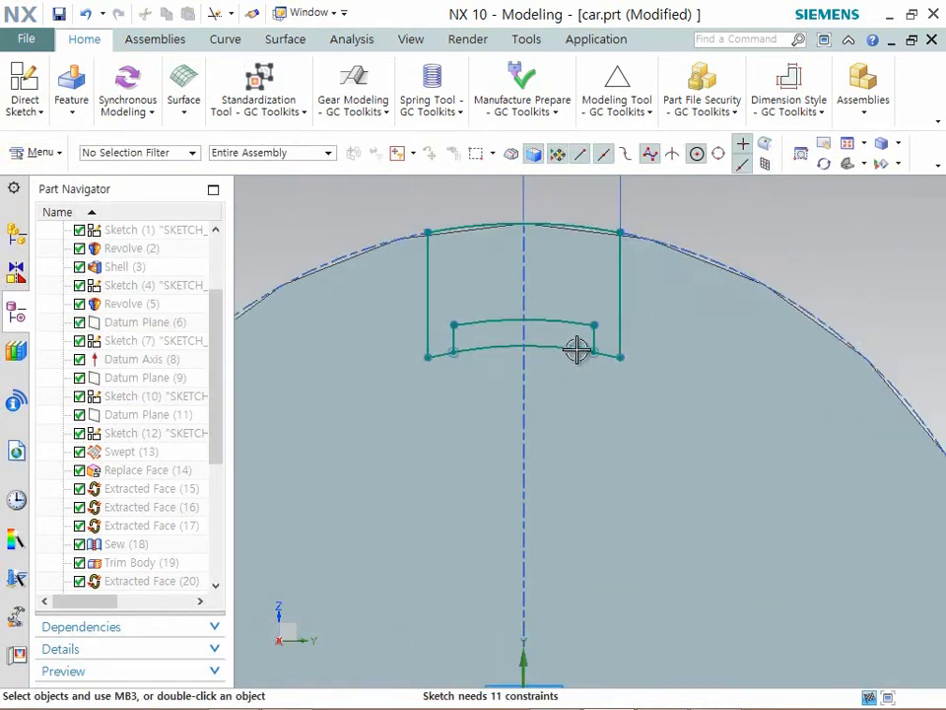
pyautogui.click(20, 110)
pyautogui.click(65, 168)
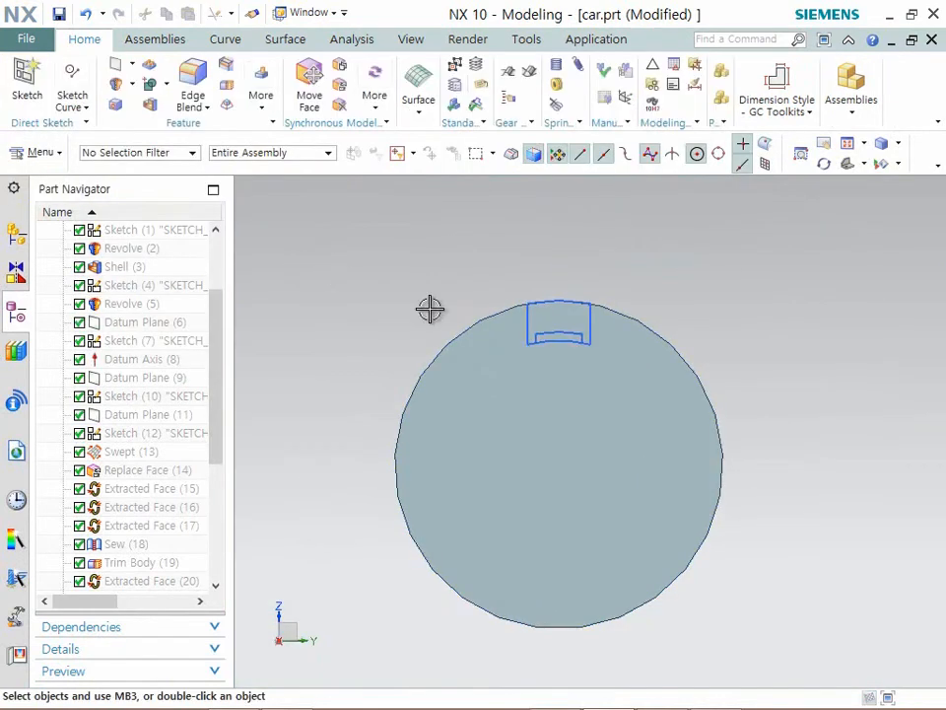
# - Extrude the outer four-sided notch profile 10 mm away from the disc face as a separate body
pyautogui.press('x')
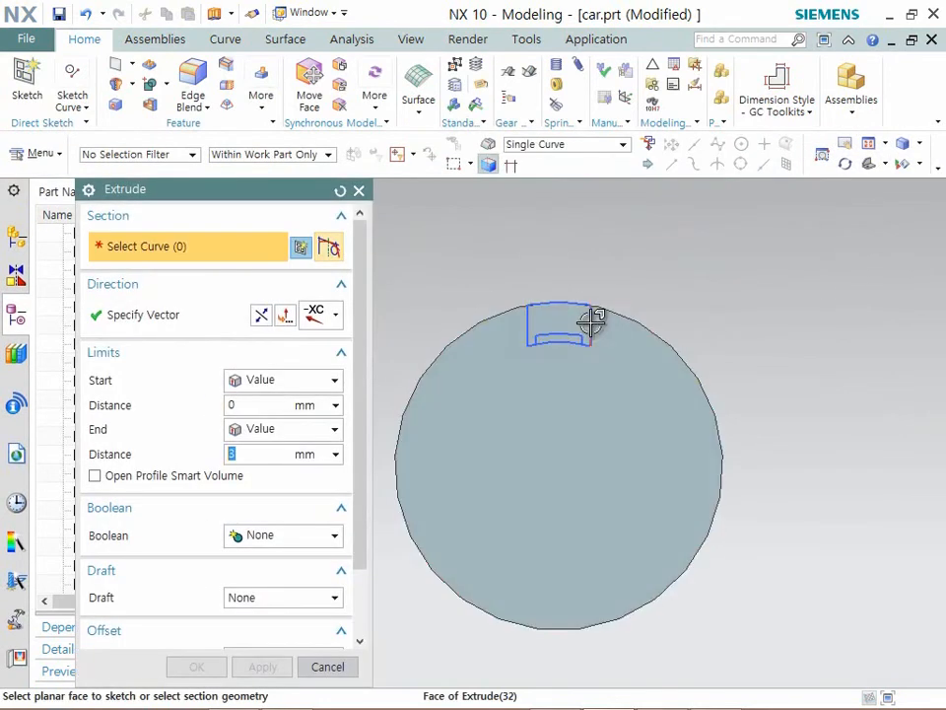
pyautogui.click(592, 320)
pyautogui.click(568, 308)
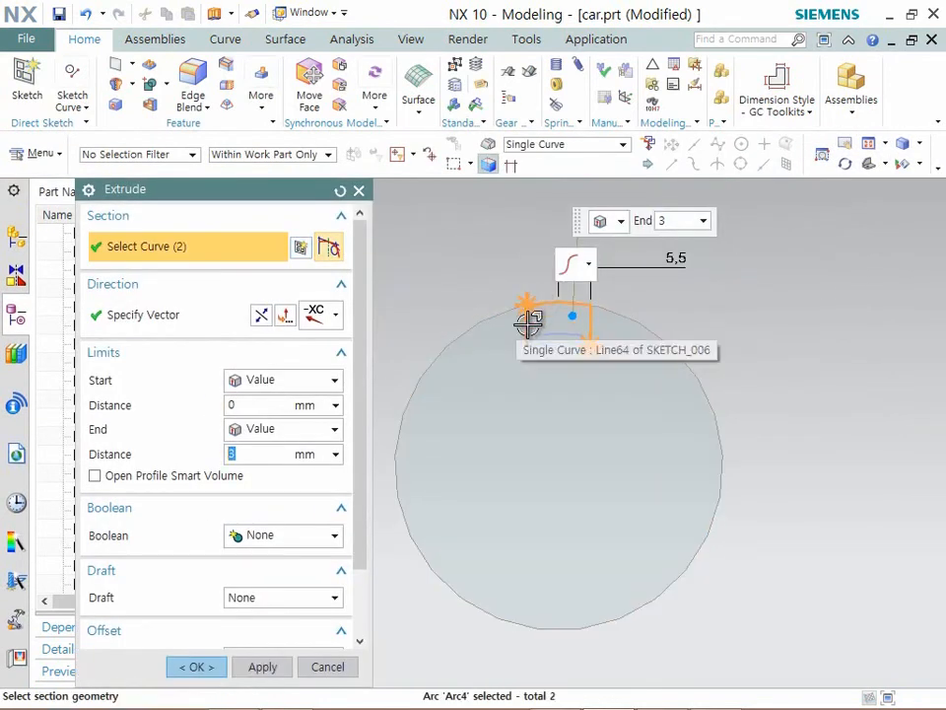
pyautogui.click(532, 323)
pyautogui.click(555, 345)
pyautogui.moveTo(548, 436); pyautogui.dragTo(643, 452, button='middle')
pyautogui.moveTo(612, 328); pyautogui.dragTo(668, 362)
pyautogui.moveTo(669, 362); pyautogui.dragTo(602, 387, button='middle')
pyautogui.scroll(3, 600, 361)
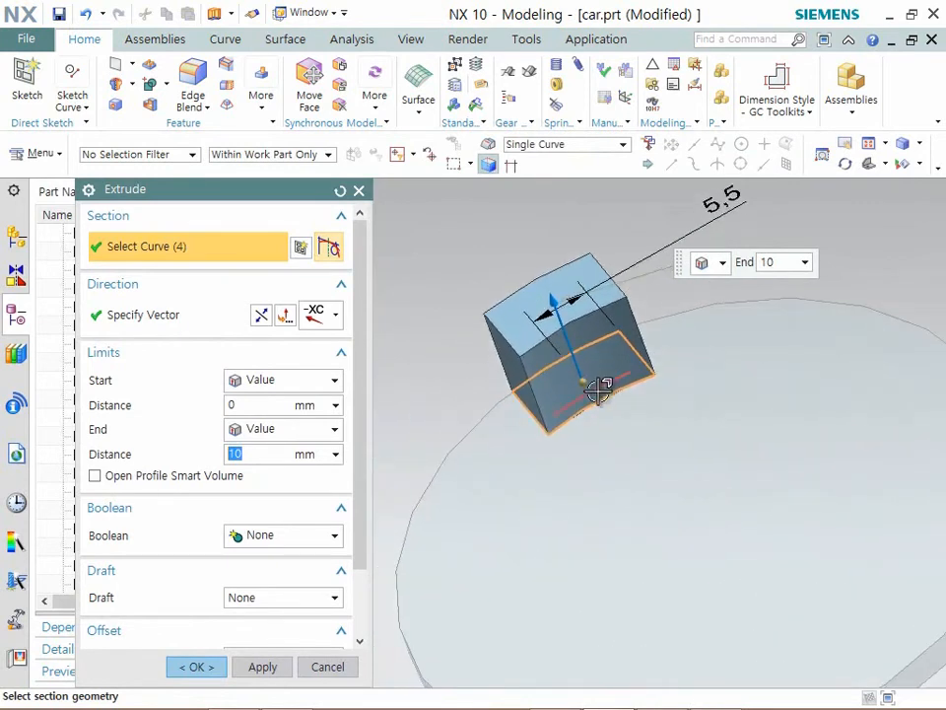
pyautogui.click(200, 667)
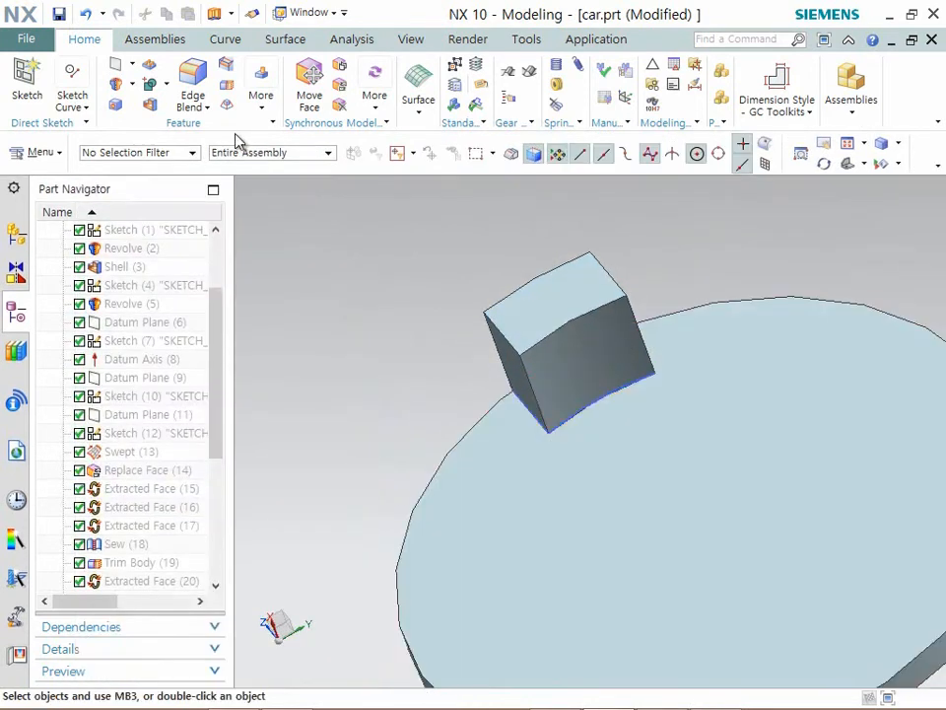
# - Offset the extruded block's curved inner face by -4 mm to thin the block
pyautogui.click(266, 103)
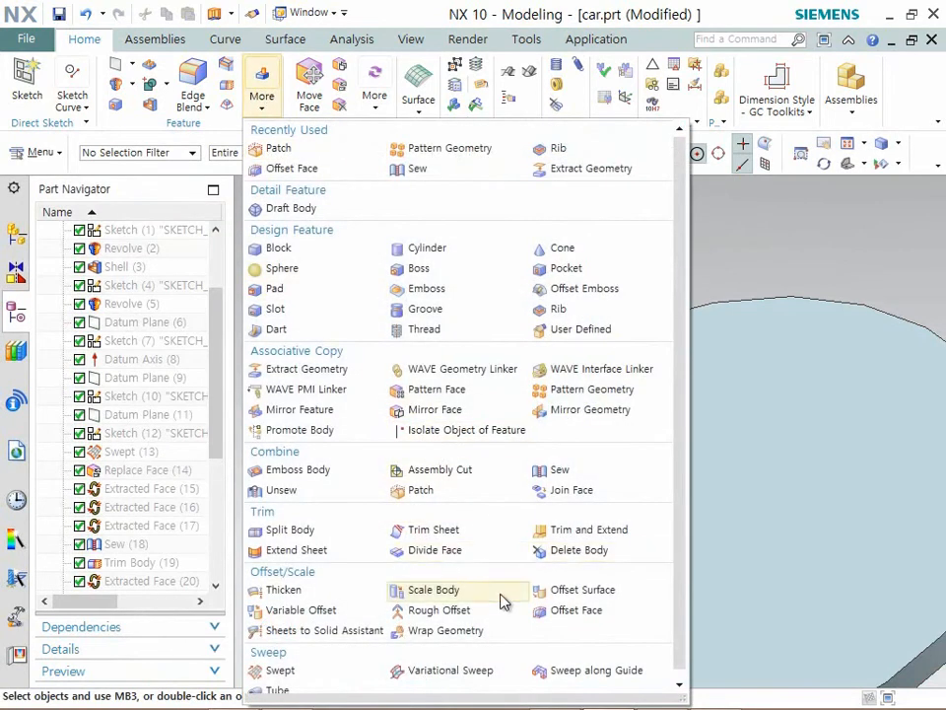
pyautogui.click(533, 610)
pyautogui.click(566, 374)
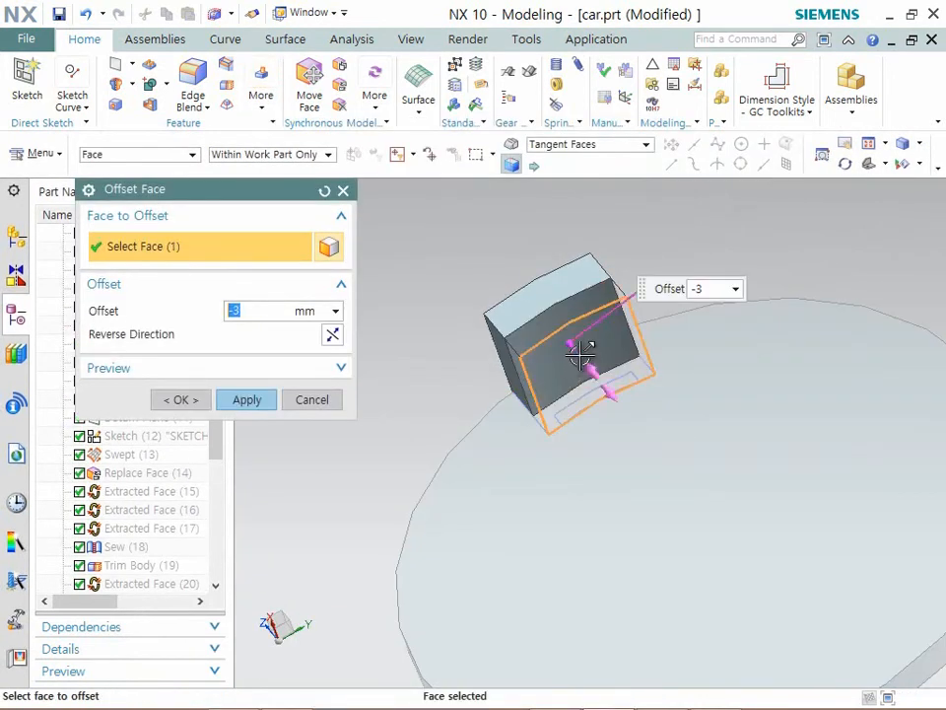
pyautogui.moveTo(582, 353); pyautogui.dragTo(571, 344)
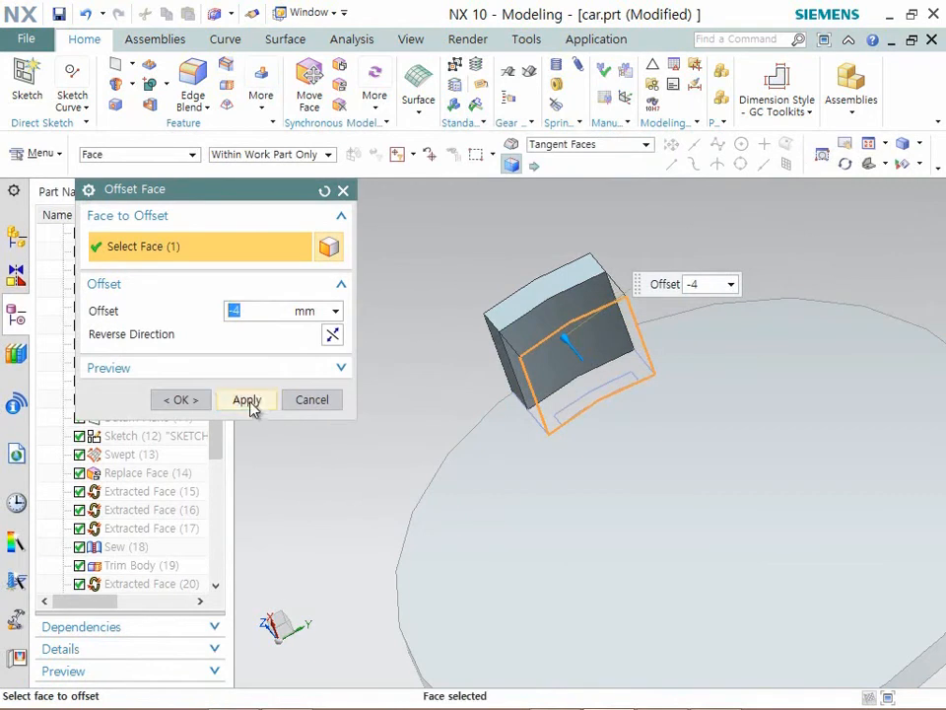
pyautogui.click(247, 401)
pyautogui.click(297, 402)
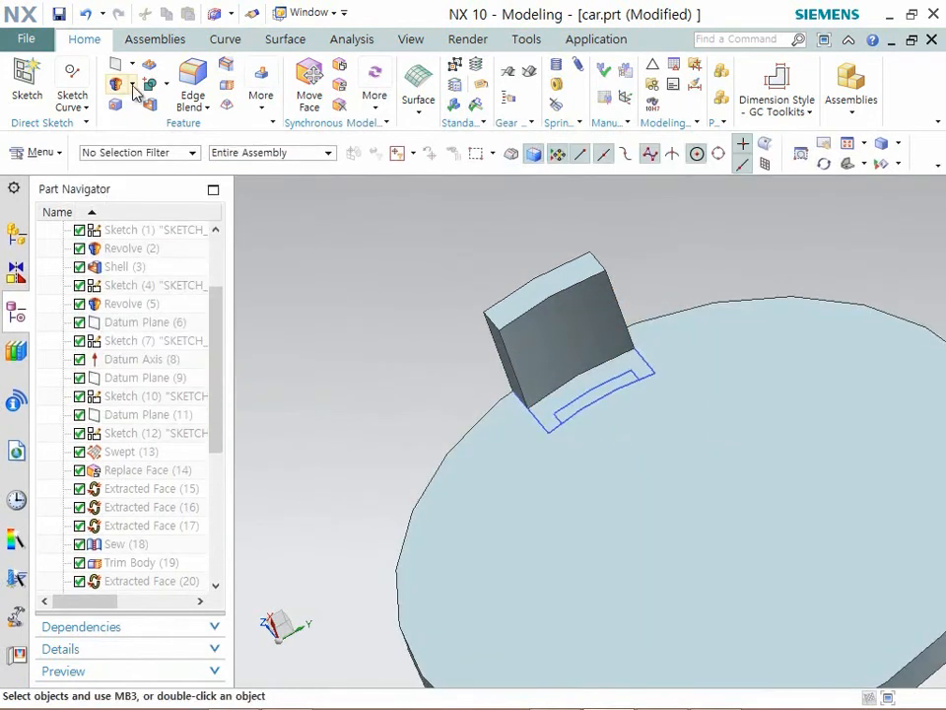
# - Set up an extrusion of the narrow inner strip, stopping at curve intersections, to 11 mm on the same side as the block
pyautogui.click(148, 106)
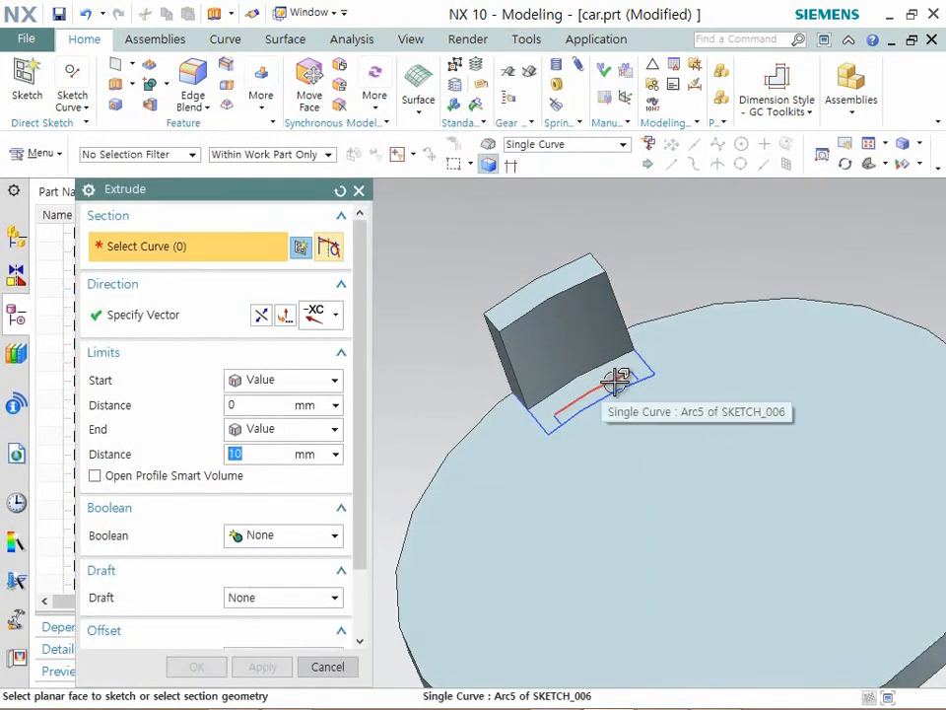
pyautogui.click(621, 377)
pyautogui.click(632, 372)
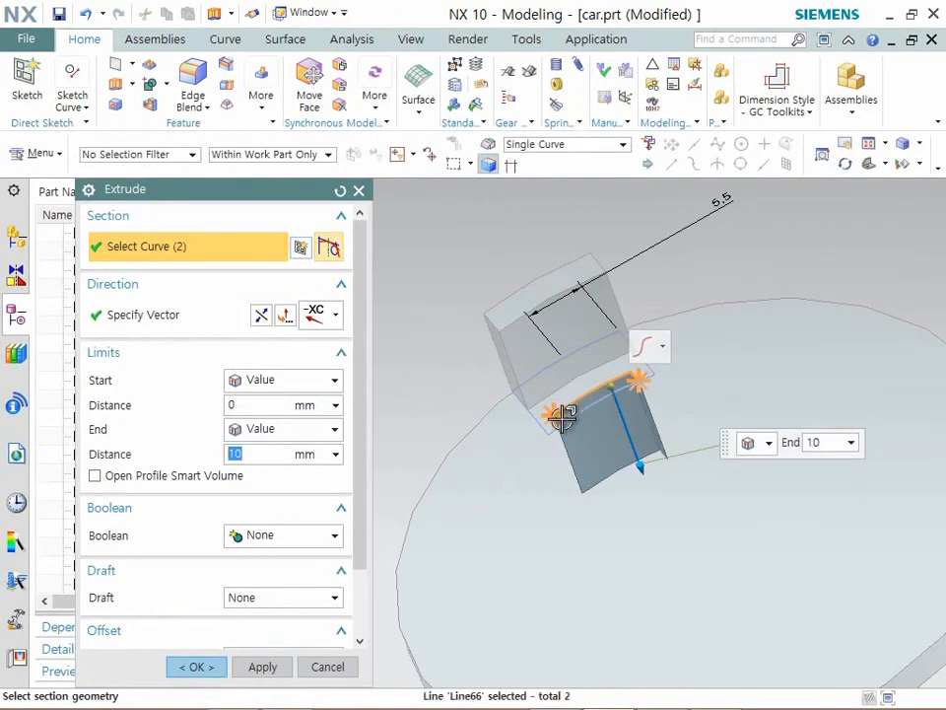
pyautogui.click(565, 416)
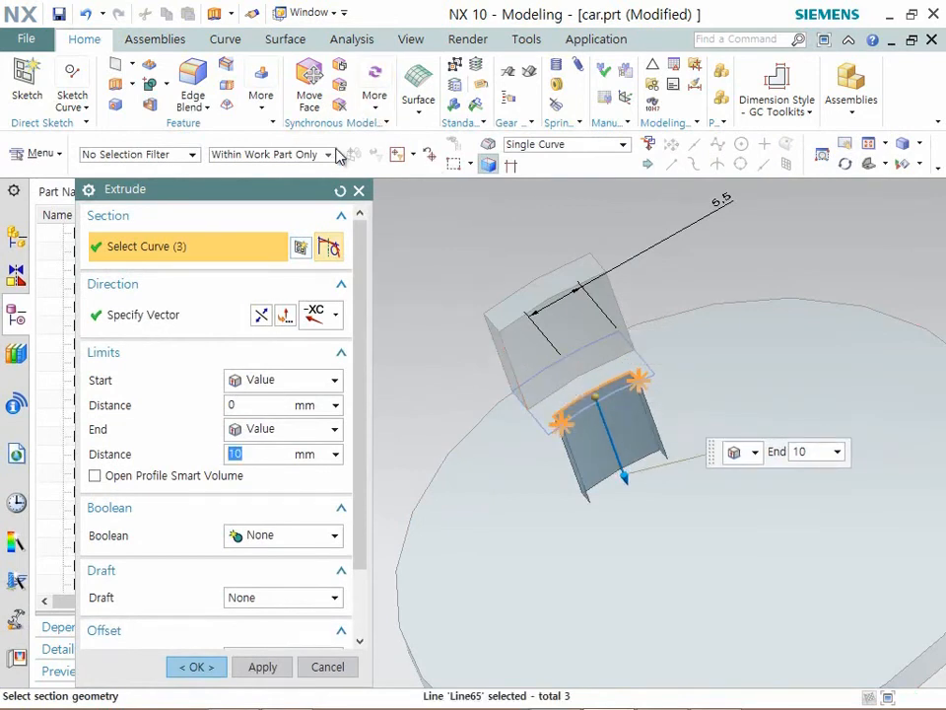
pyautogui.click(512, 166)
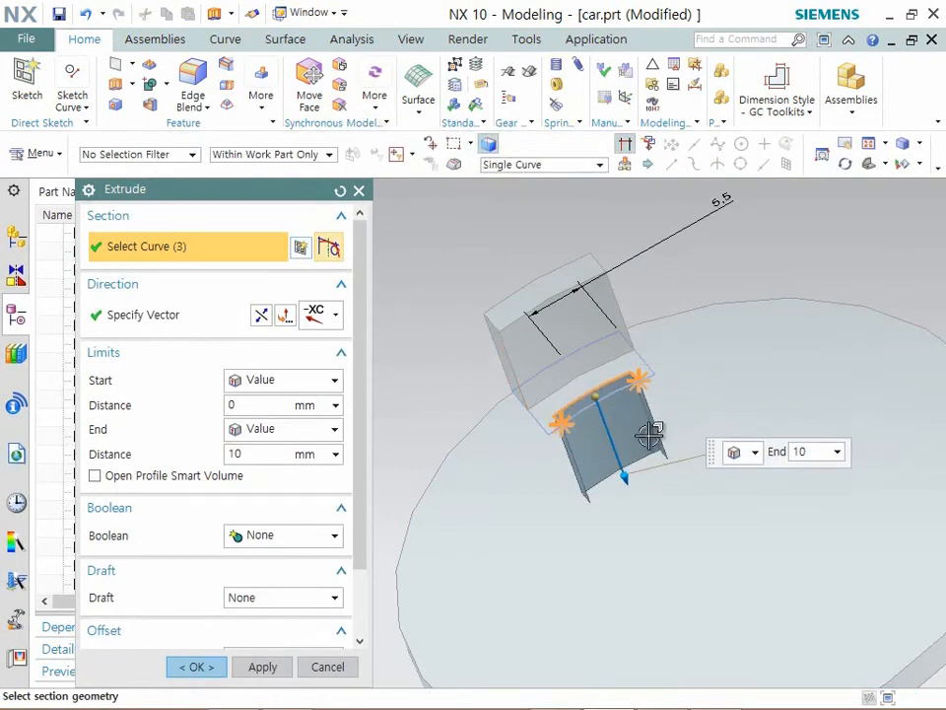
pyautogui.click(618, 393)
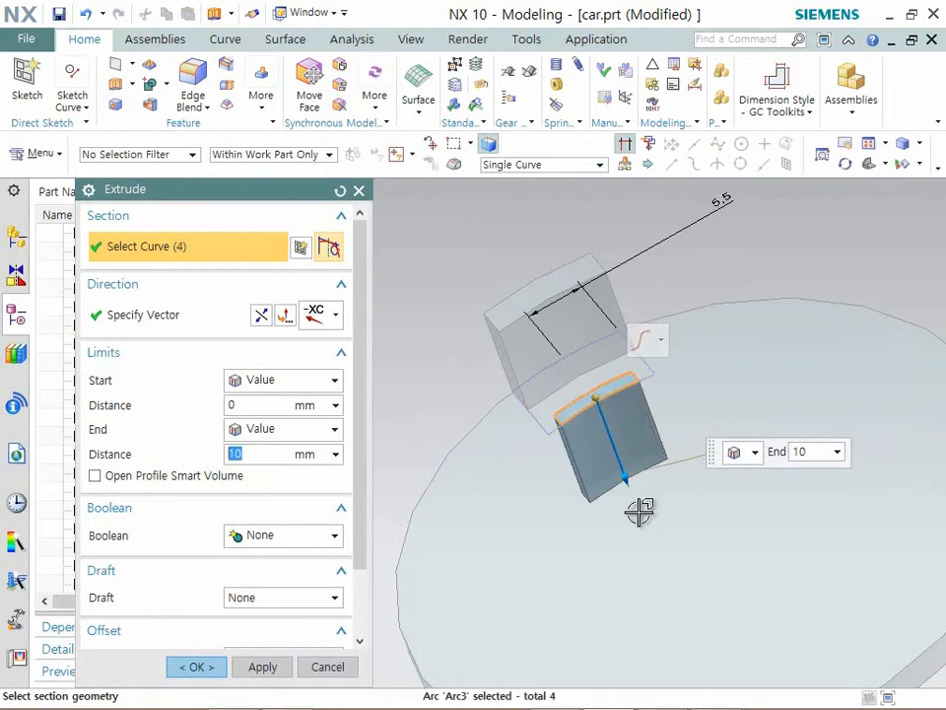
pyautogui.moveTo(636, 476); pyautogui.dragTo(399, 332)
# - Extend the strip extrusion's end limit to the block's top face, then switch that limit back to a value of -10 mm
pyautogui.click(284, 428)
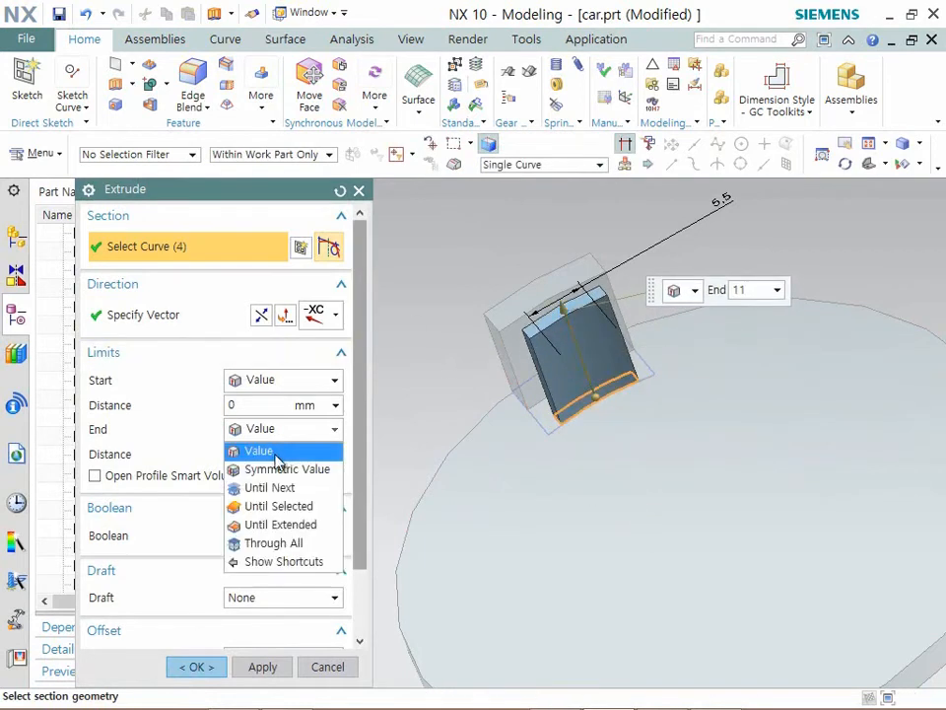
pyautogui.click(294, 524)
pyautogui.click(523, 302)
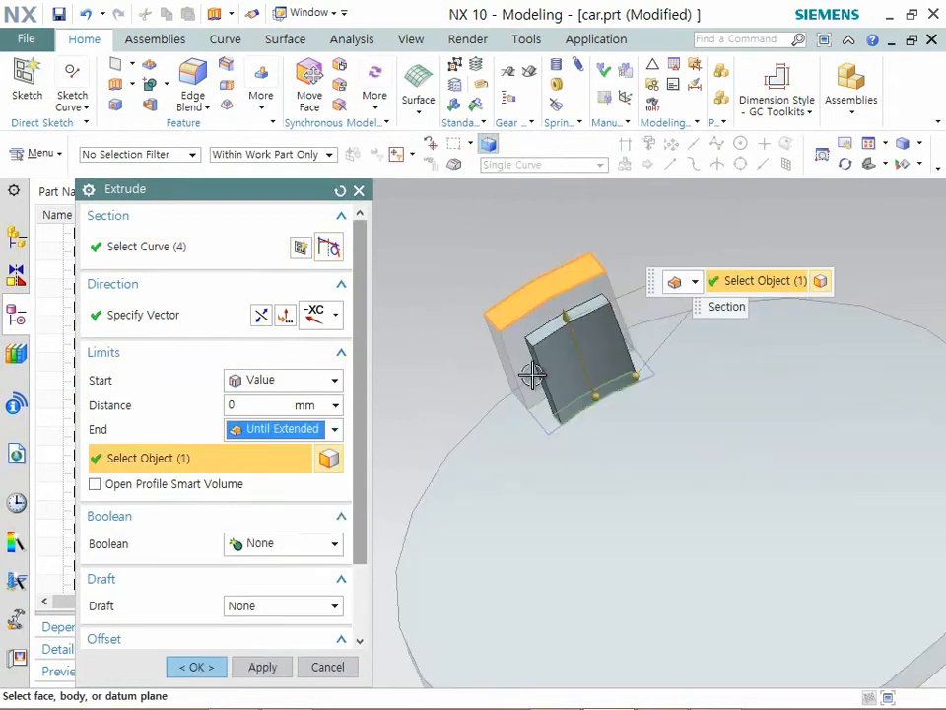
pyautogui.click(602, 401)
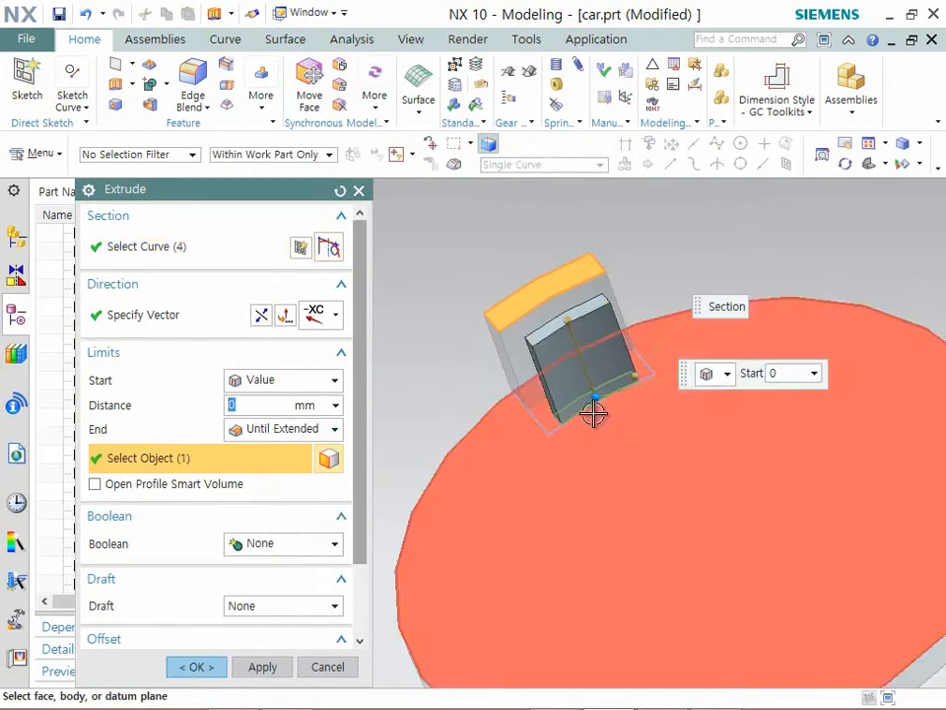
pyautogui.click(283, 432)
pyautogui.click(281, 449)
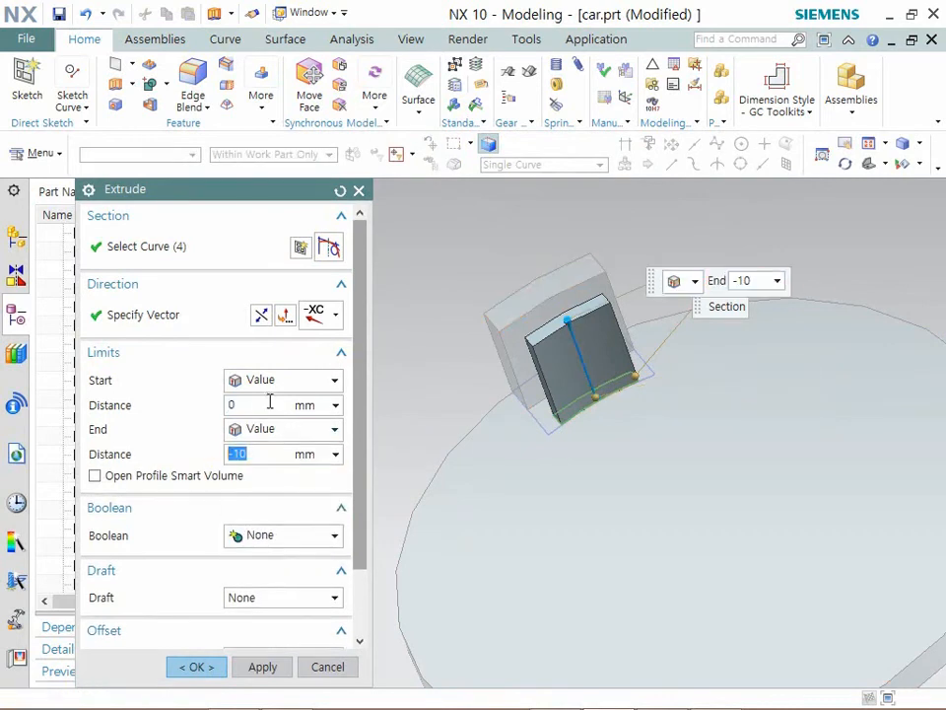
# - Raise the strip extrusion's start limit toward the block's top so only a short lug remains, and create the body
pyautogui.click(270, 402)
pyautogui.moveTo(599, 395); pyautogui.dragTo(584, 368)
pyautogui.moveTo(584, 367); pyautogui.dragTo(509, 360, button='middle')
pyautogui.scroll(1, 509, 361)
pyautogui.click(199, 670)
pyautogui.scroll(3, 401, 423)
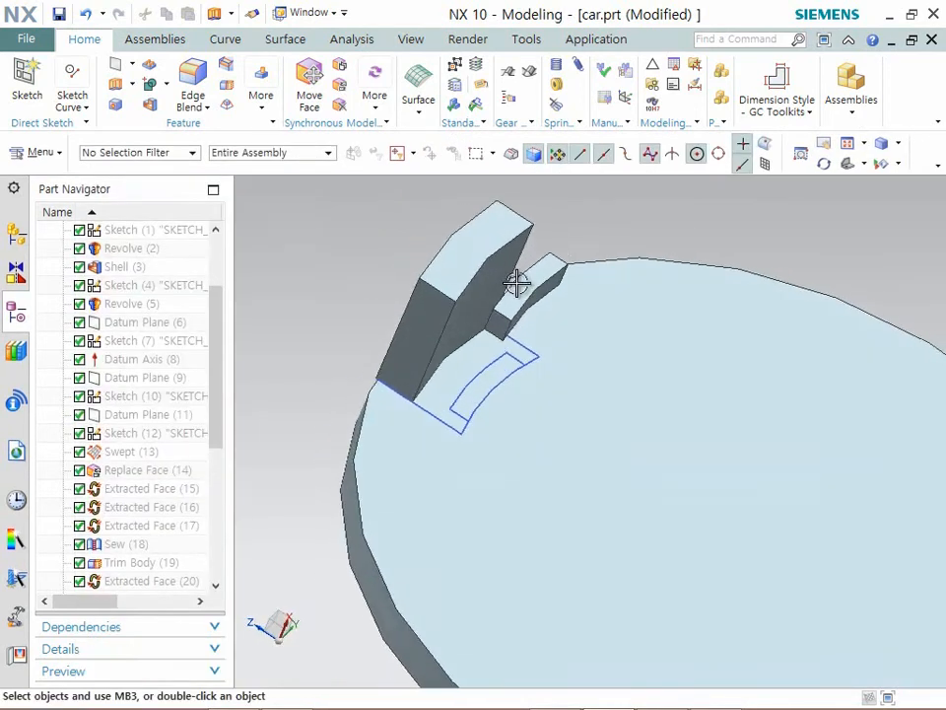
# - Replace the short lug's outer face with the tall block's inner face so the two bodies meet
pyautogui.click(341, 88)
pyautogui.moveTo(416, 233); pyautogui.dragTo(498, 373, button='middle')
pyautogui.click(441, 422)
pyautogui.moveTo(439, 414); pyautogui.dragTo(375, 497, button='middle')
pyautogui.click(394, 415)
pyautogui.click(247, 515)
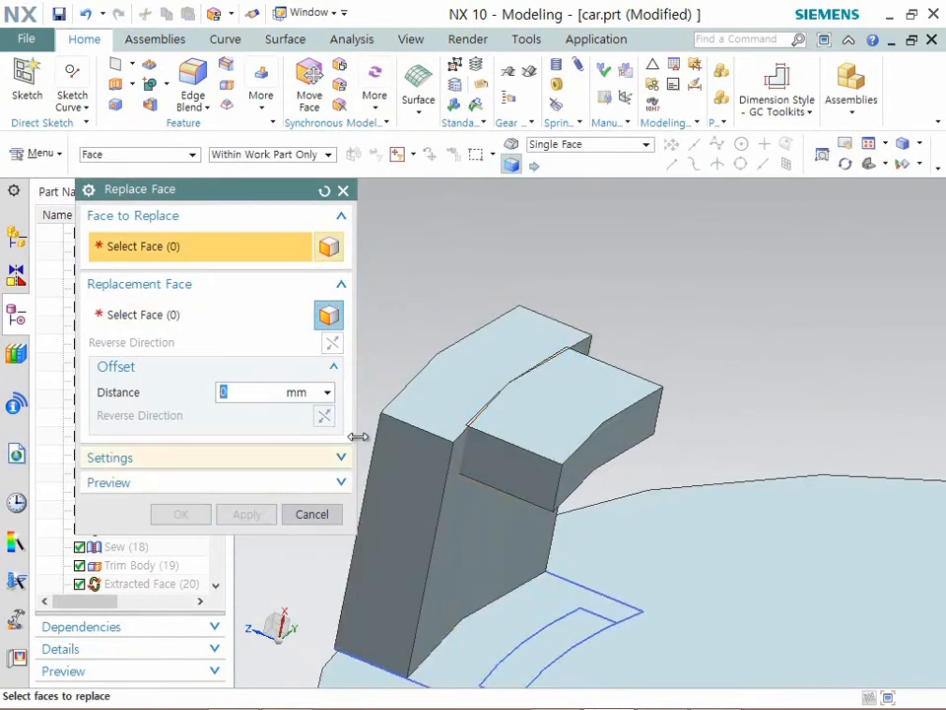
# - Offset the lug's free inner face by -2 mm to shorten how far it projects from the tall block
pyautogui.click(276, 105)
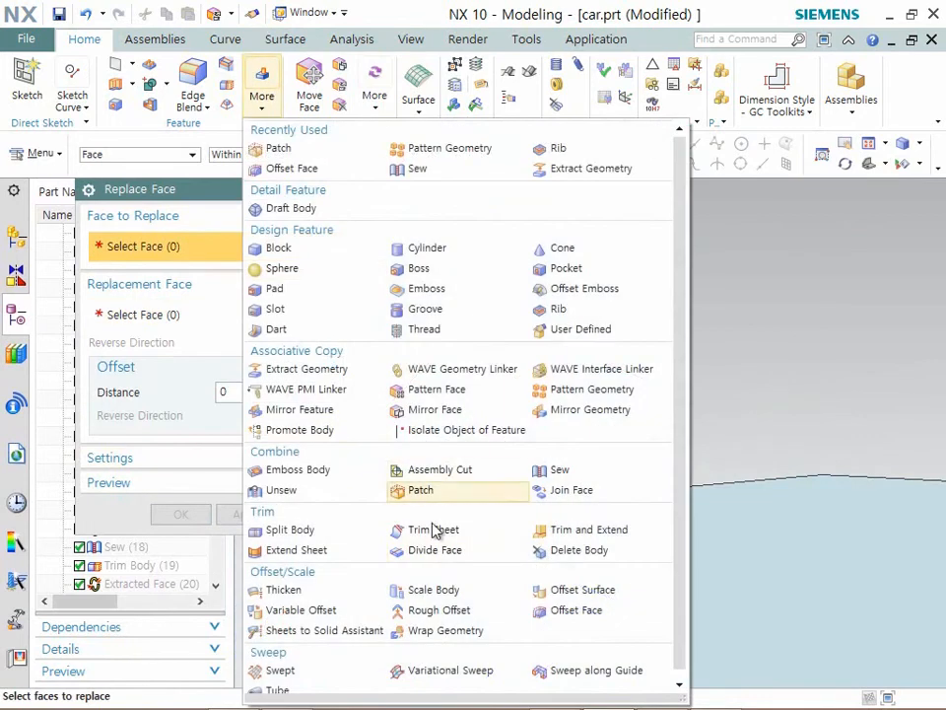
pyautogui.click(568, 612)
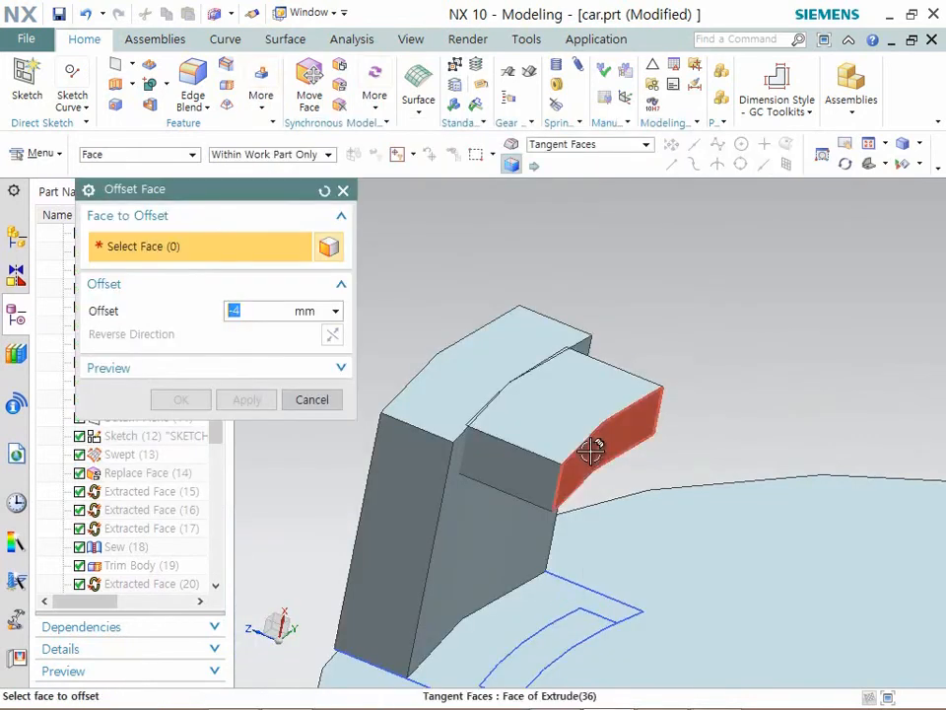
pyautogui.click(596, 441)
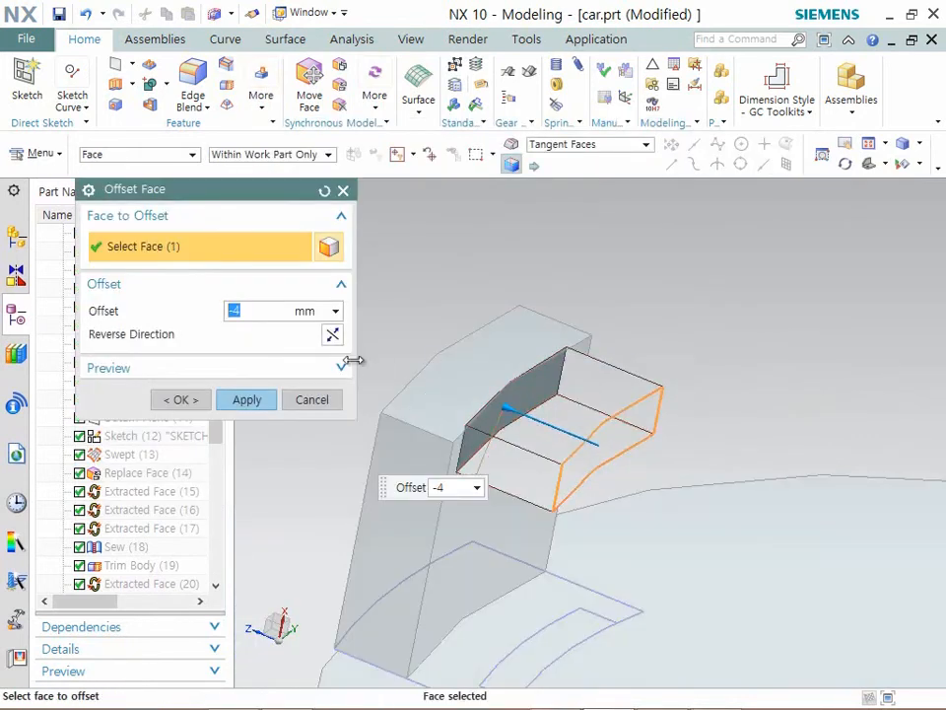
pyautogui.write('2')
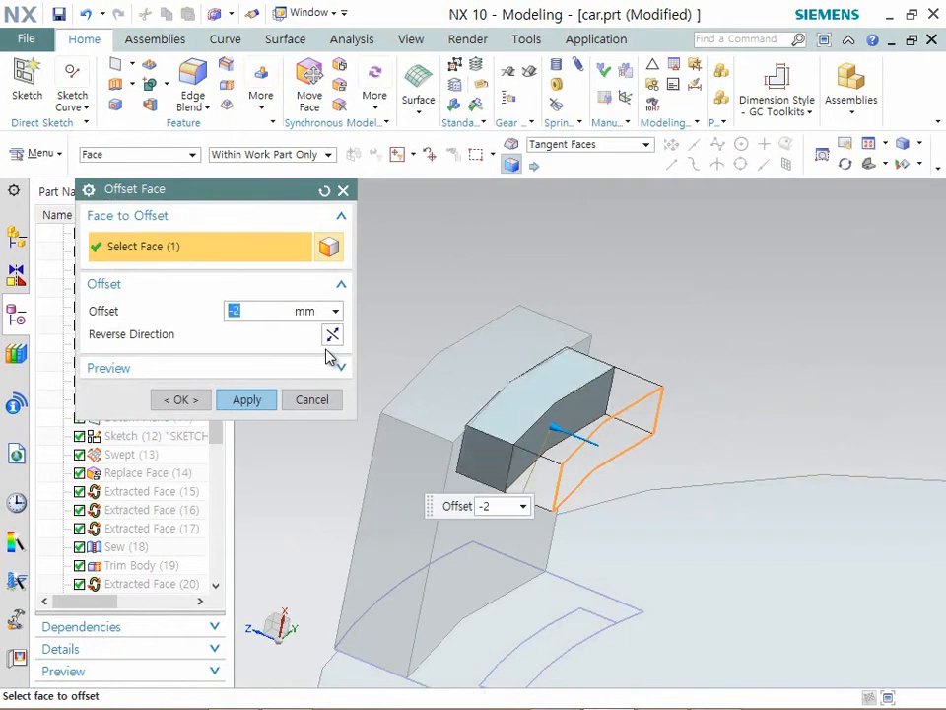
pyautogui.moveTo(372, 424); pyautogui.dragTo(249, 419, button='middle')
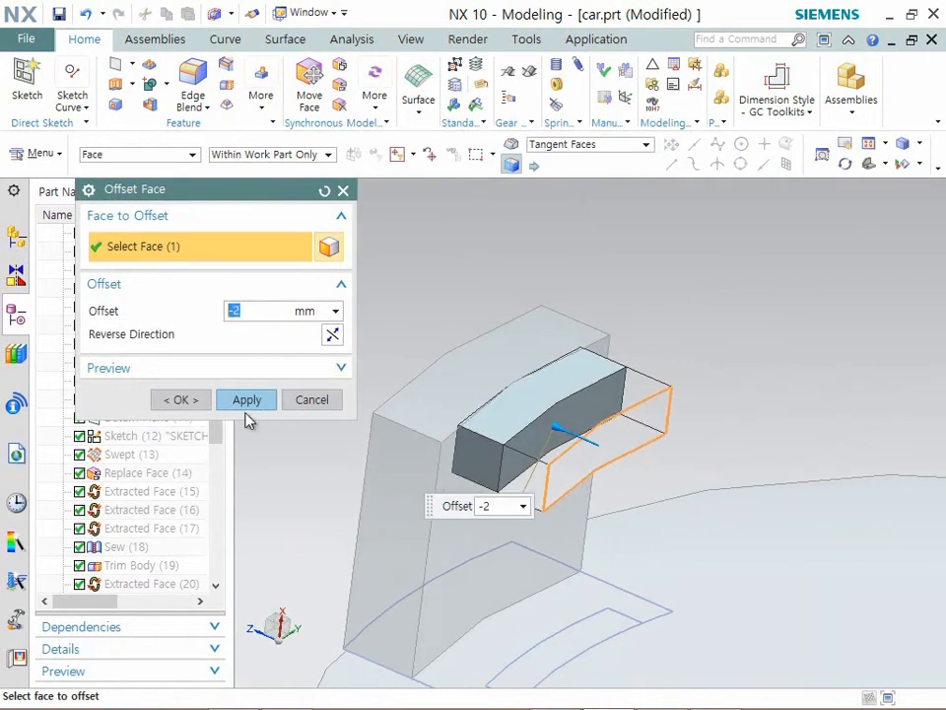
pyautogui.click(177, 398)
# - Replace the lug's two end faces with the tall block's matching end faces so both bodies have the same width
pyautogui.click(339, 104)
pyautogui.click(480, 448)
pyautogui.middleClick(473, 510)
pyautogui.click(446, 464)
pyautogui.moveTo(446, 464); pyautogui.dragTo(693, 391, button='middle')
pyautogui.click(248, 513)
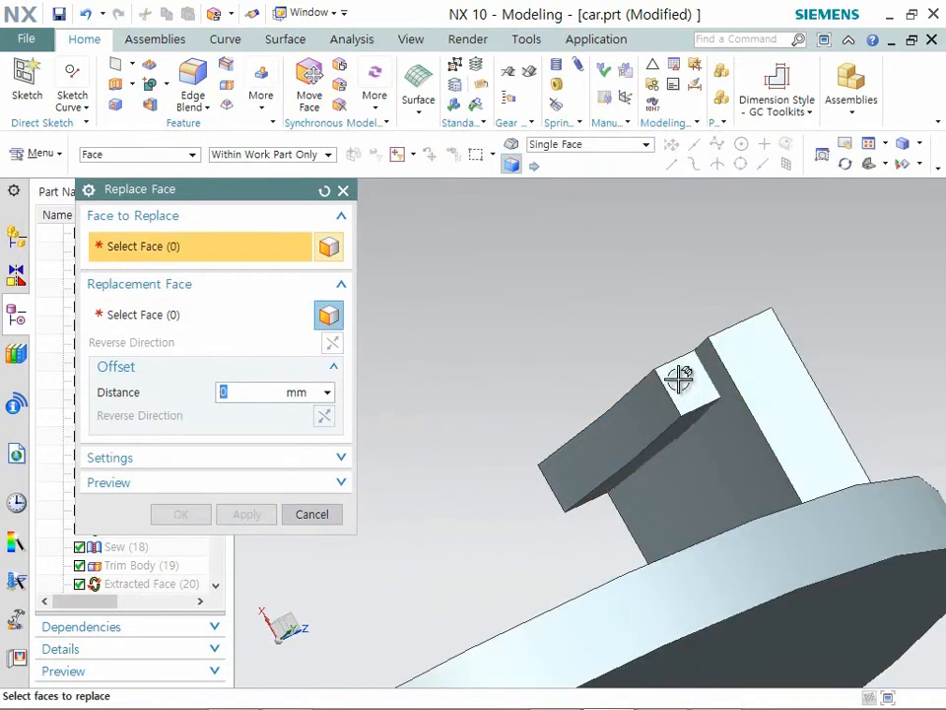
pyautogui.click(696, 380)
pyautogui.click(764, 355)
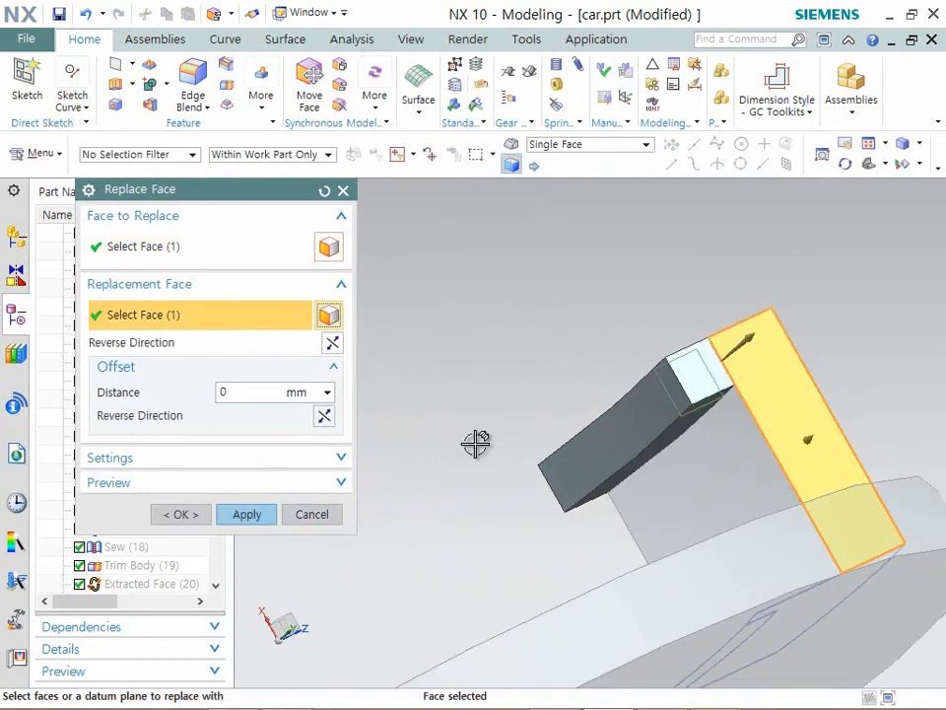
pyautogui.click(178, 513)
# - Chamfer the lug's upper free edge with a symmetric 2 mm distance to form the hook slope
pyautogui.moveTo(553, 406); pyautogui.dragTo(719, 395, button='middle')
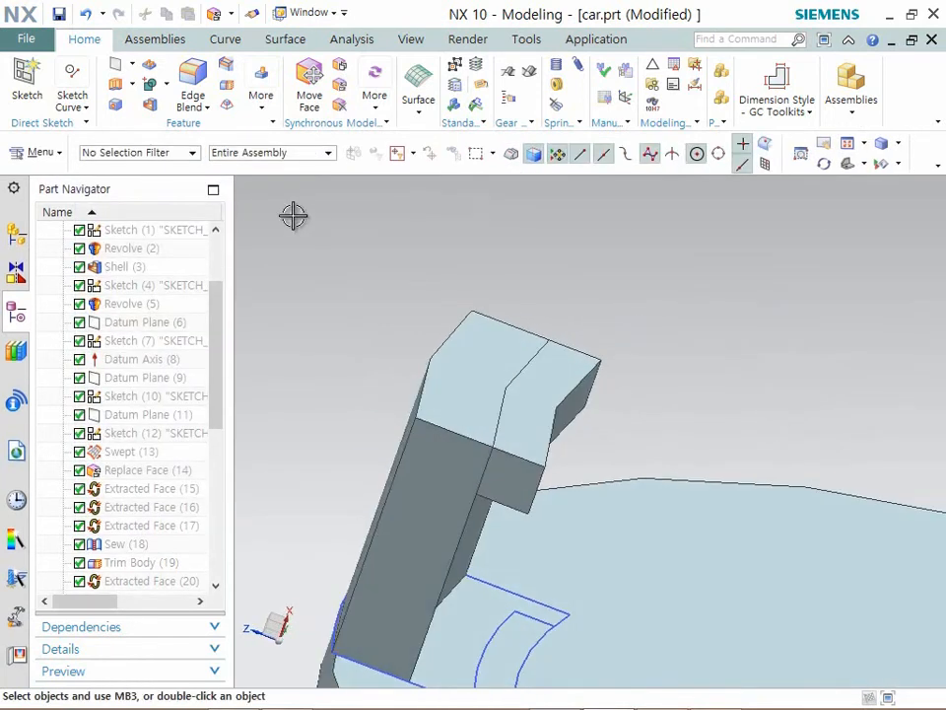
pyautogui.click(227, 65)
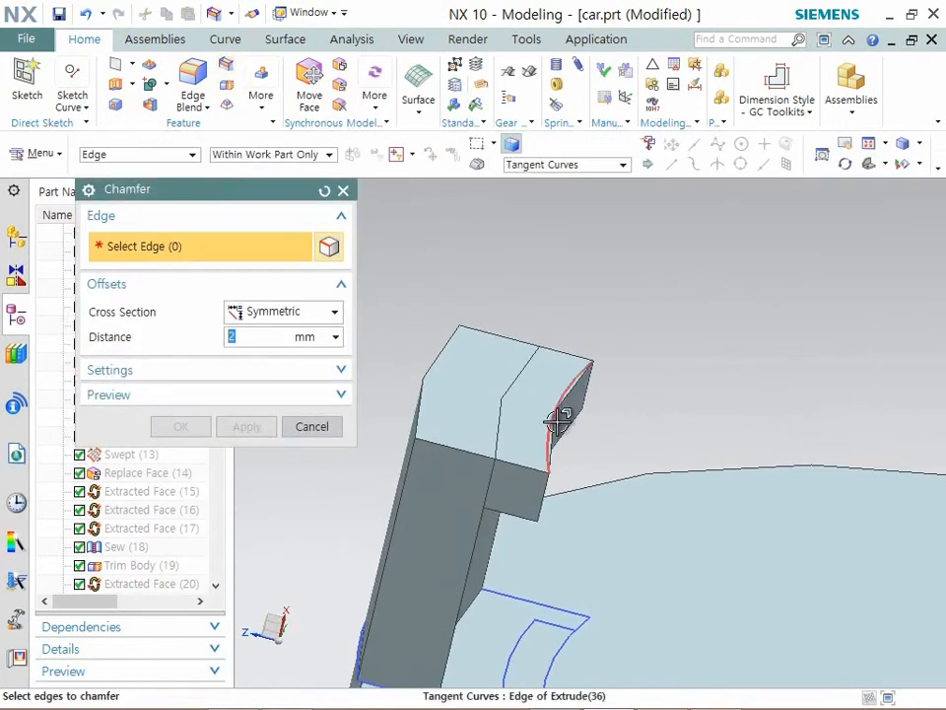
pyautogui.click(558, 421)
pyautogui.click(179, 426)
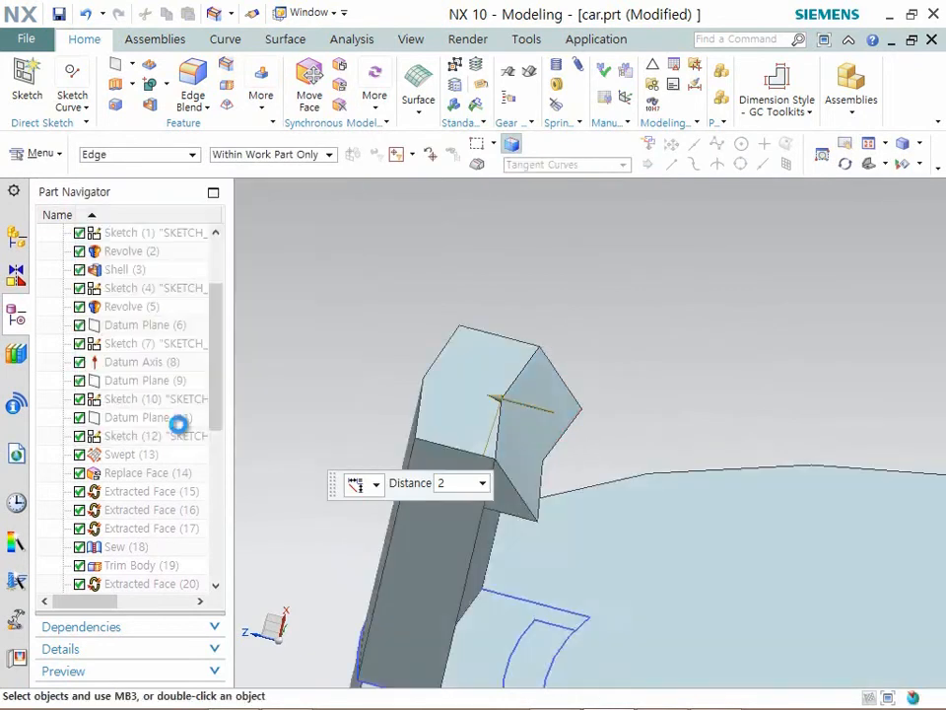
# - Unite the chamfered lug with the tall block, using the block as the target body
pyautogui.click(163, 85)
pyautogui.click(180, 106)
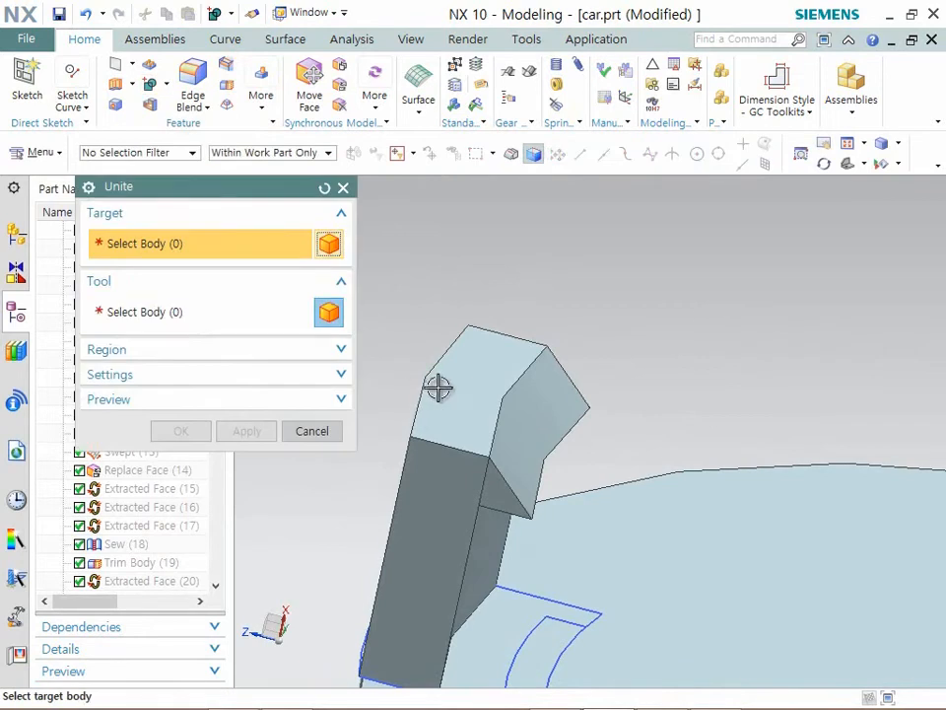
pyautogui.click(437, 386)
pyautogui.click(519, 418)
pyautogui.click(175, 437)
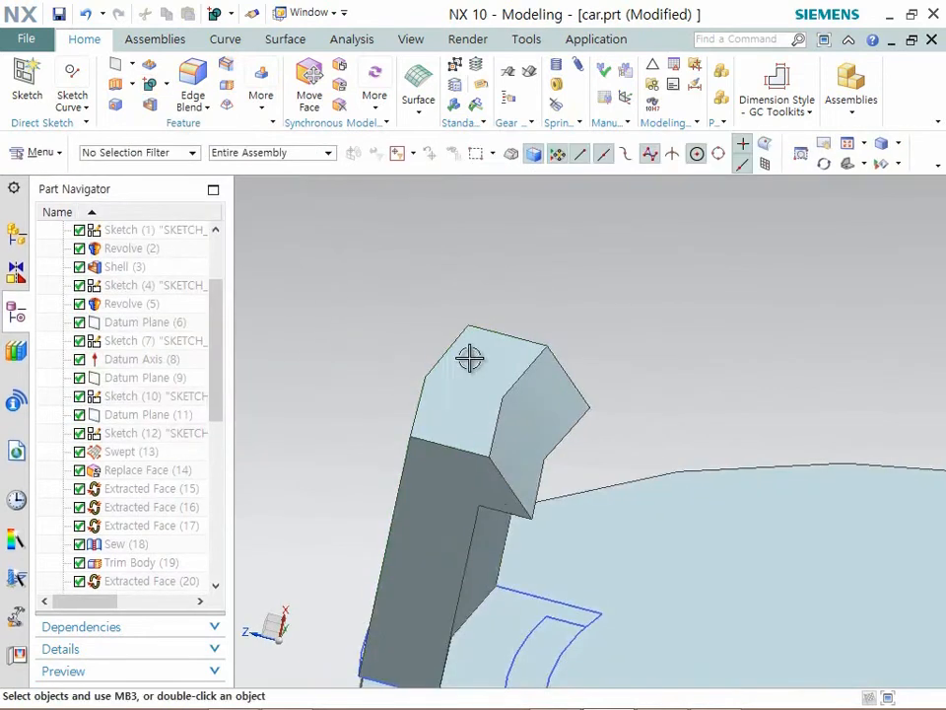
# - Set up a circular geometry pattern of the clip body about the disc's perpendicular axis through the disc centre
pyautogui.scroll(-5, 471, 354)
pyautogui.scroll(-3, 473, 338)
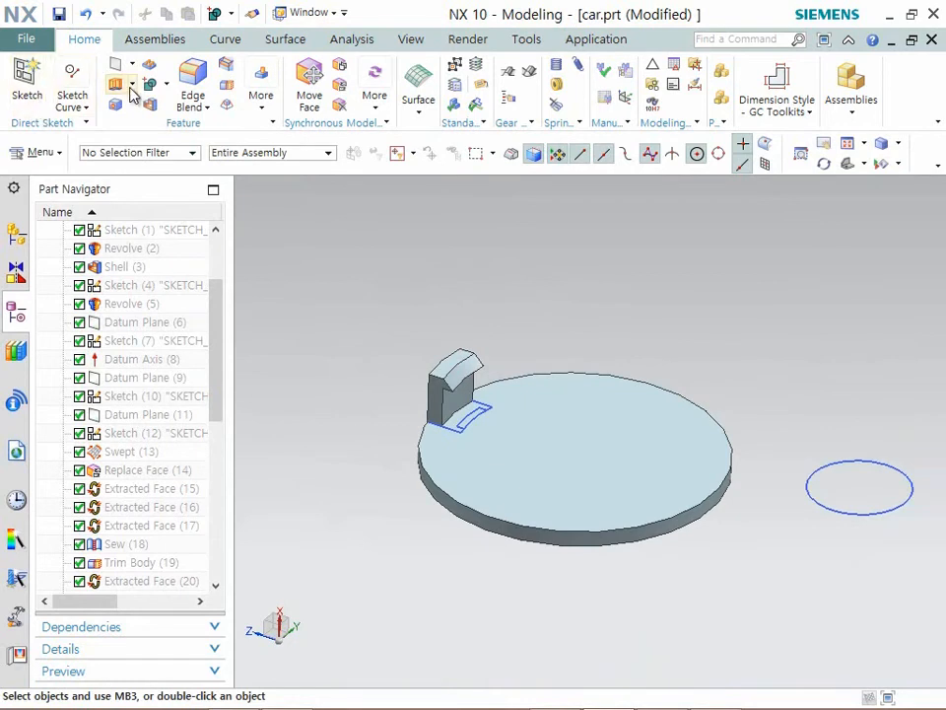
pyautogui.click(261, 110)
pyautogui.click(558, 391)
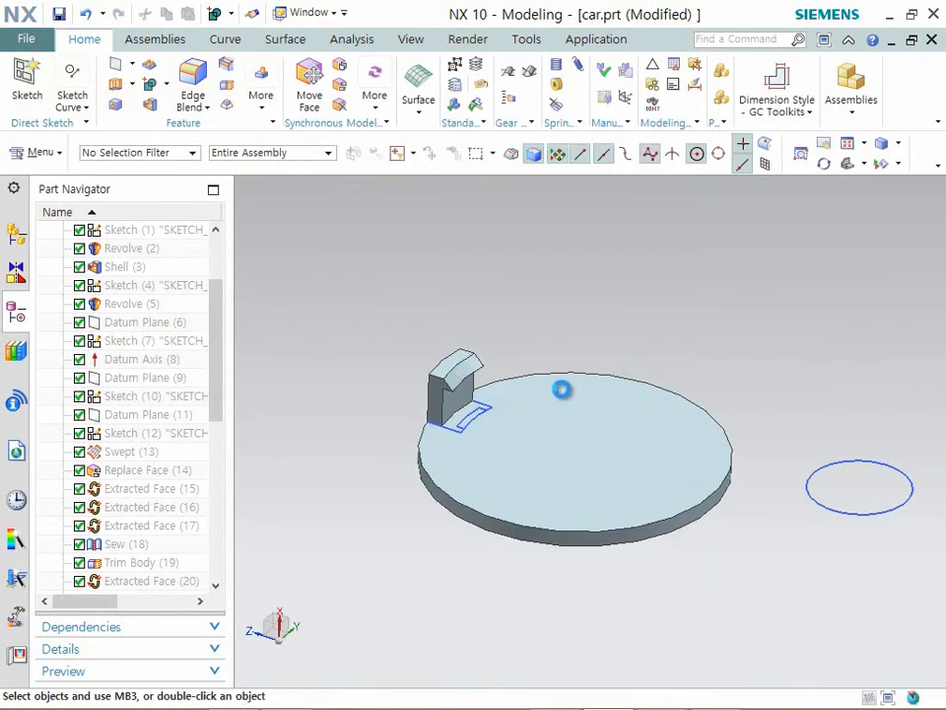
pyautogui.click(455, 367)
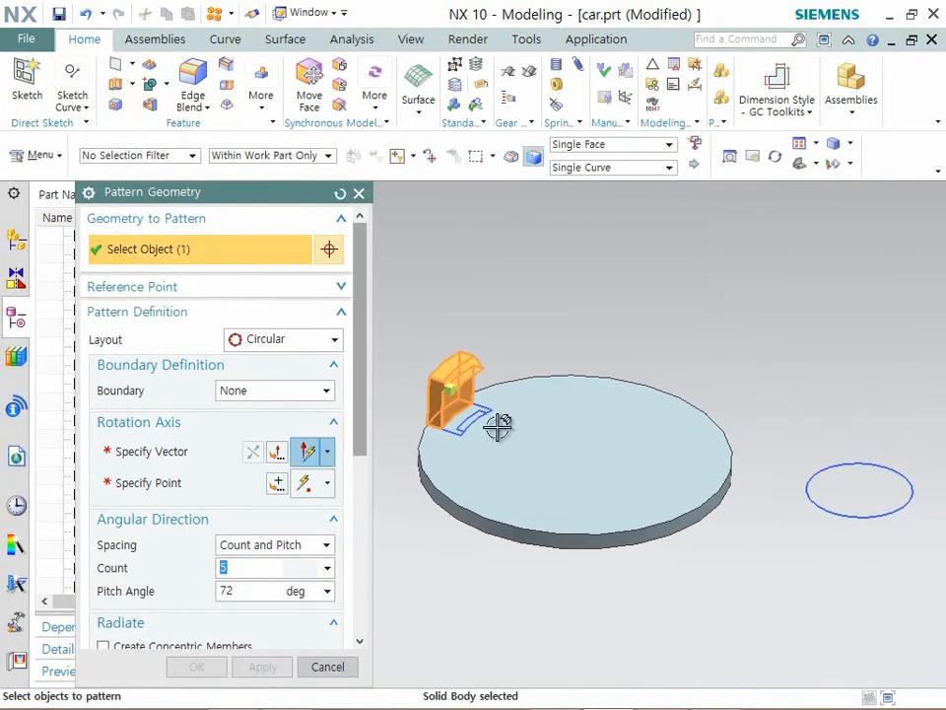
pyautogui.click(295, 341)
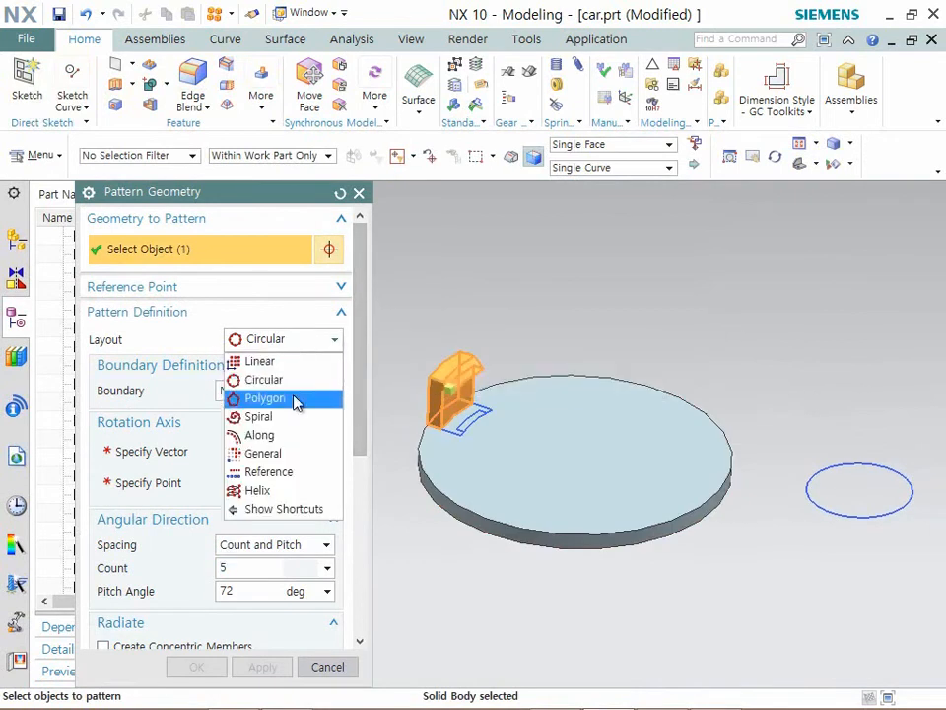
pyautogui.click(276, 382)
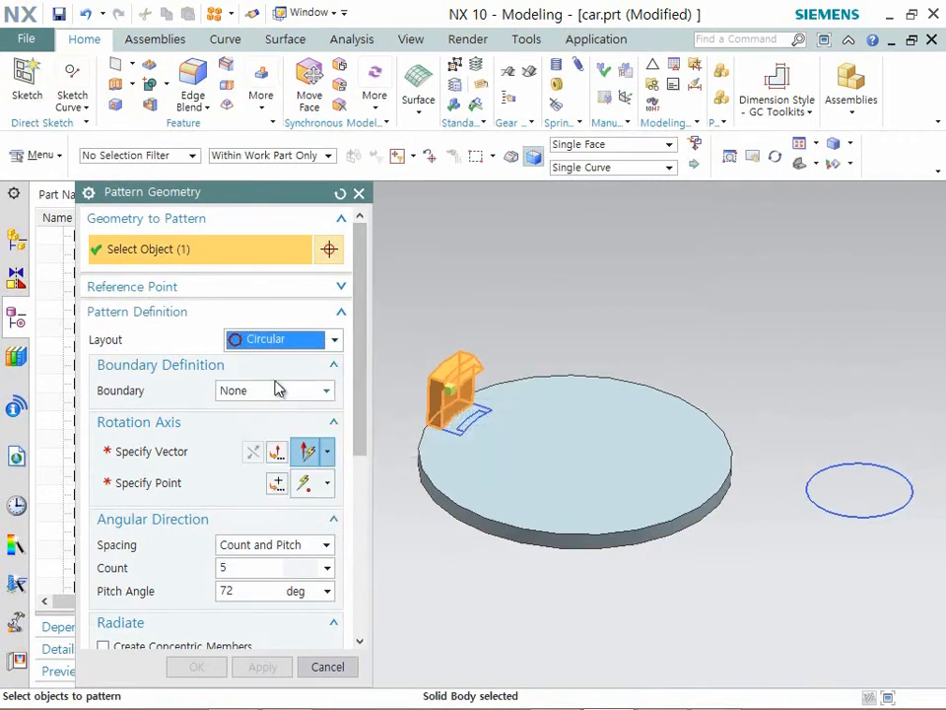
pyautogui.click(328, 453)
pyautogui.middleClick(297, 477)
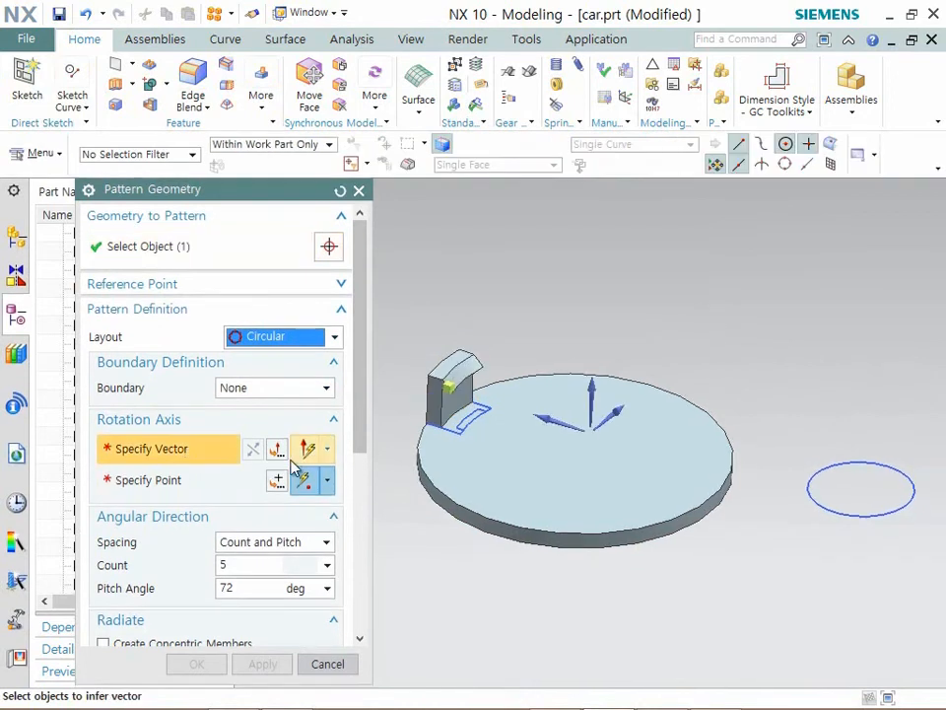
pyautogui.click(598, 378)
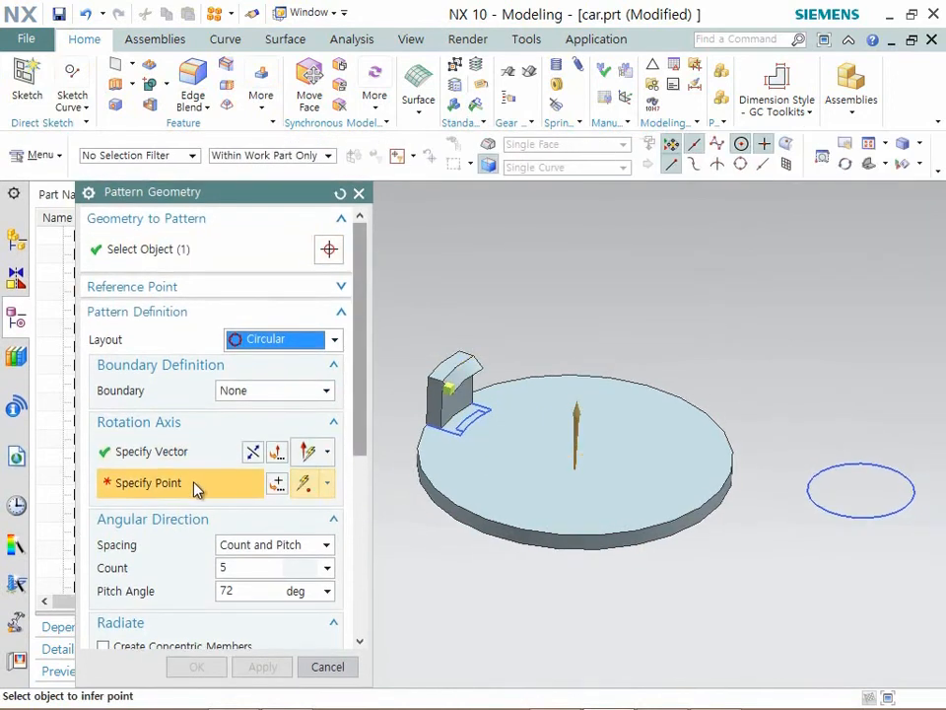
pyautogui.click(483, 515)
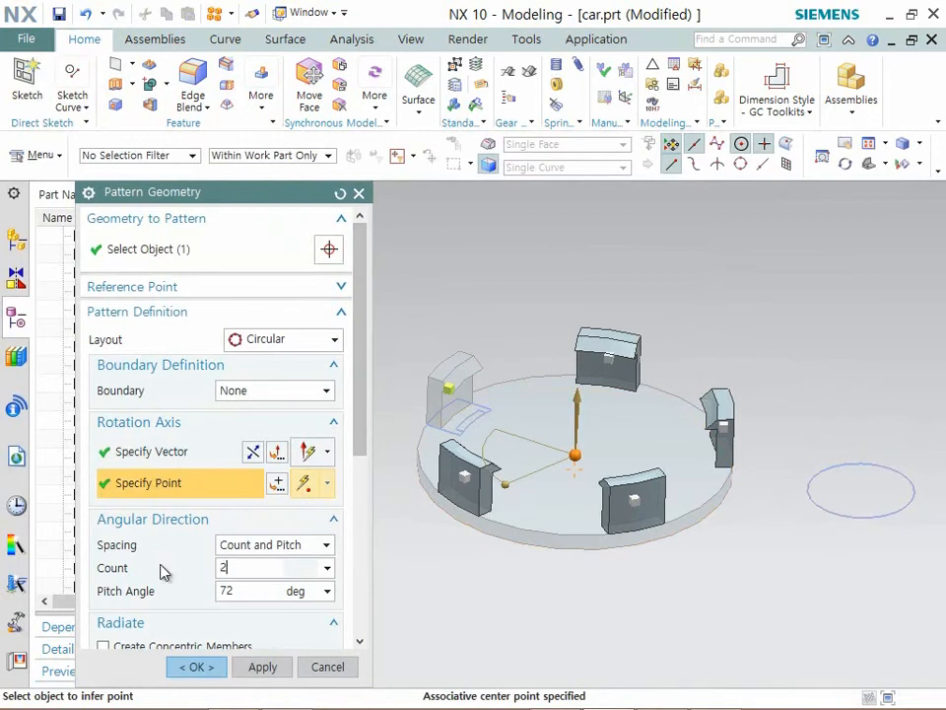
# - Set the clip pattern's count to 2 and its pitch angle to 180 degrees, and create it
pyautogui.press('Return')
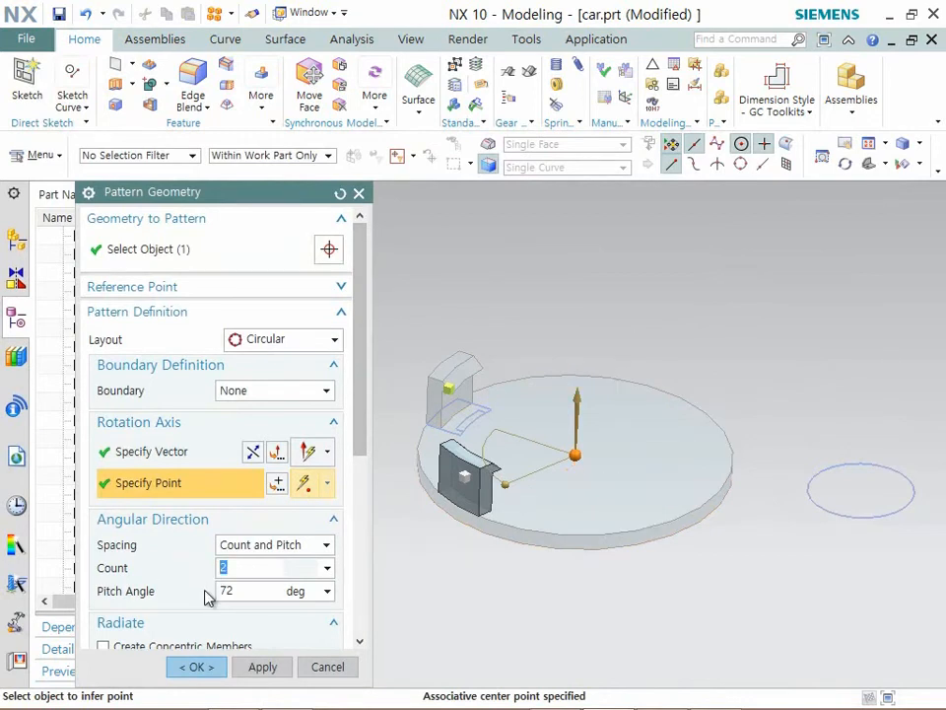
pyautogui.press('Tab')
pyautogui.write('180')
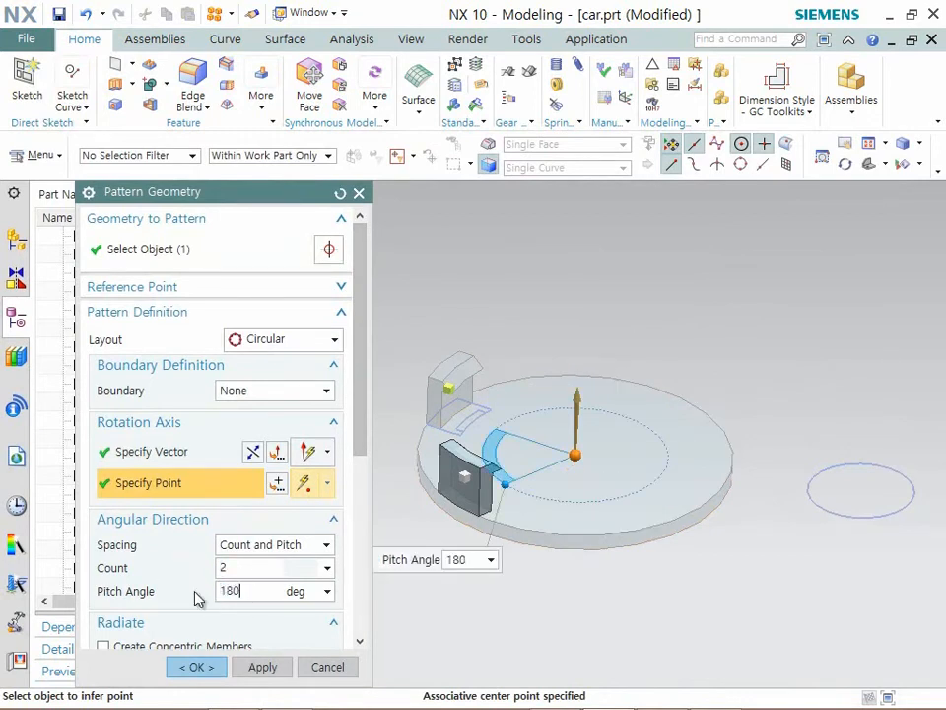
pyautogui.press('Return')
pyautogui.click(196, 666)
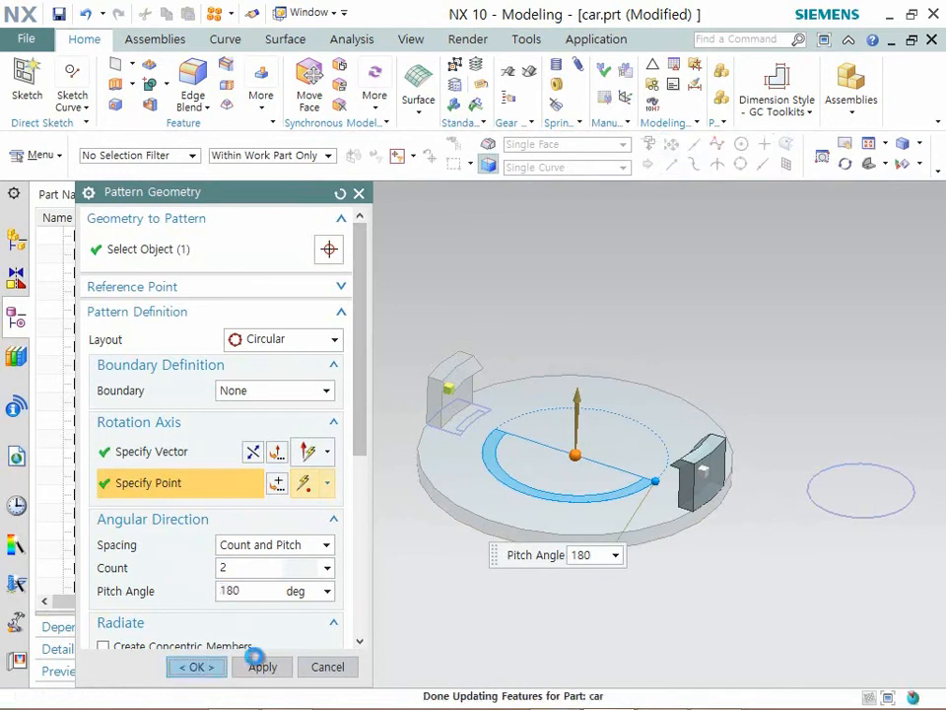
# - Unite the disc with both snap-fit clips, using the disc as the target body
pyautogui.moveTo(635, 385); pyautogui.dragTo(628, 381, button='middle')
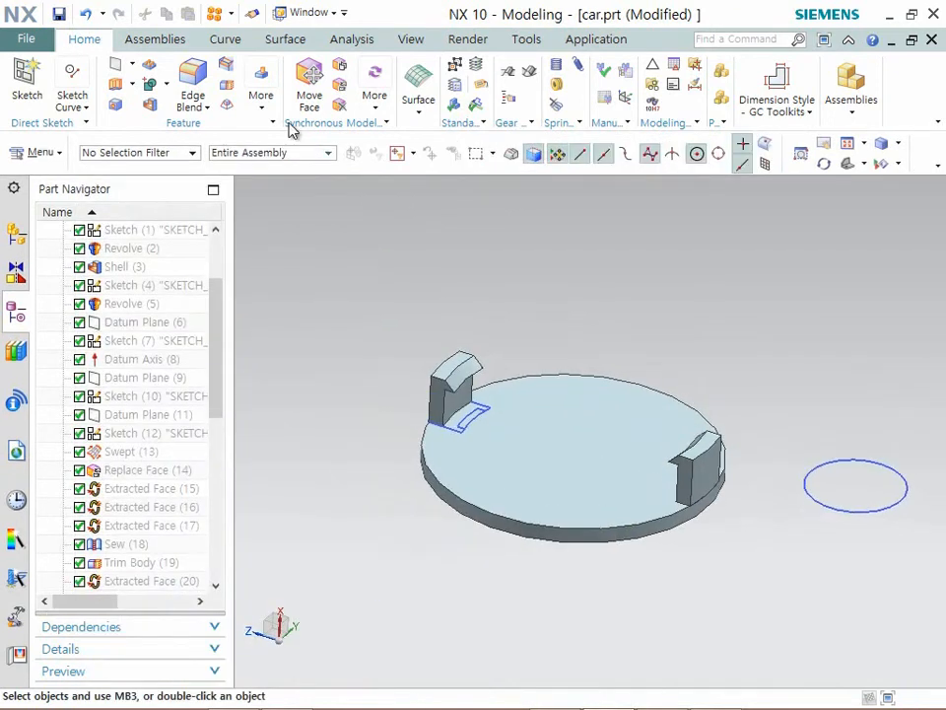
pyautogui.click(155, 87)
pyautogui.click(551, 507)
pyautogui.click(449, 384)
pyautogui.click(712, 460)
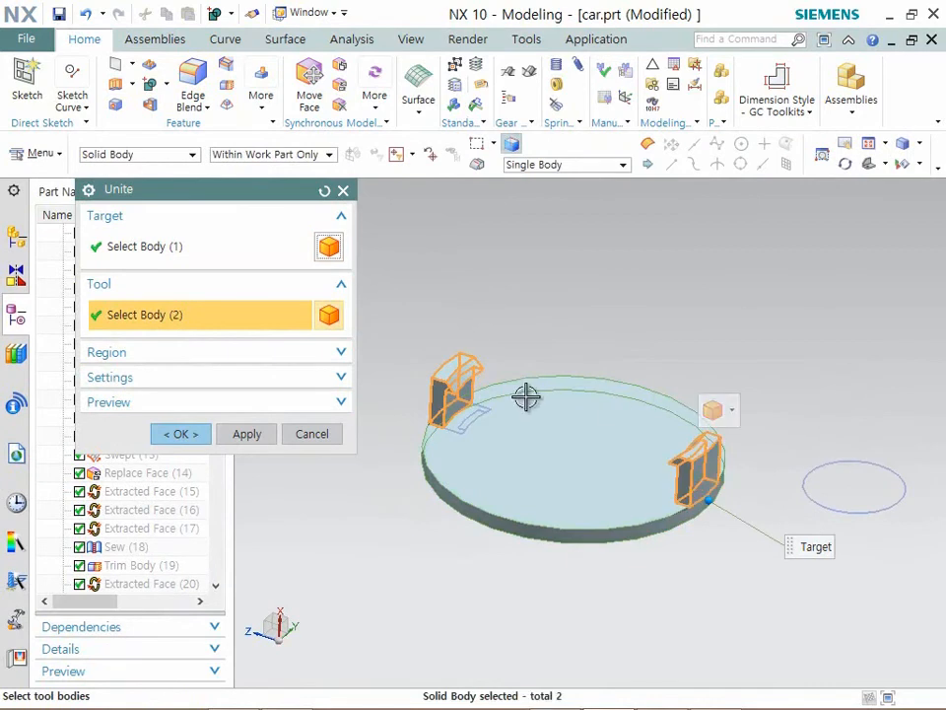
pyautogui.click(181, 433)
# - Start an On Curve text reading "CADians system" along the circular edge of the disc's plain face
pyautogui.moveTo(606, 418)
pyautogui.mouseDown(button='middle')
pyautogui.moveTo(693, 387)
pyautogui.moveTo(725, 427)
pyautogui.mouseUp(button='middle')
pyautogui.scroll(2, 725, 425)
pyautogui.scroll(-2, 725, 427)
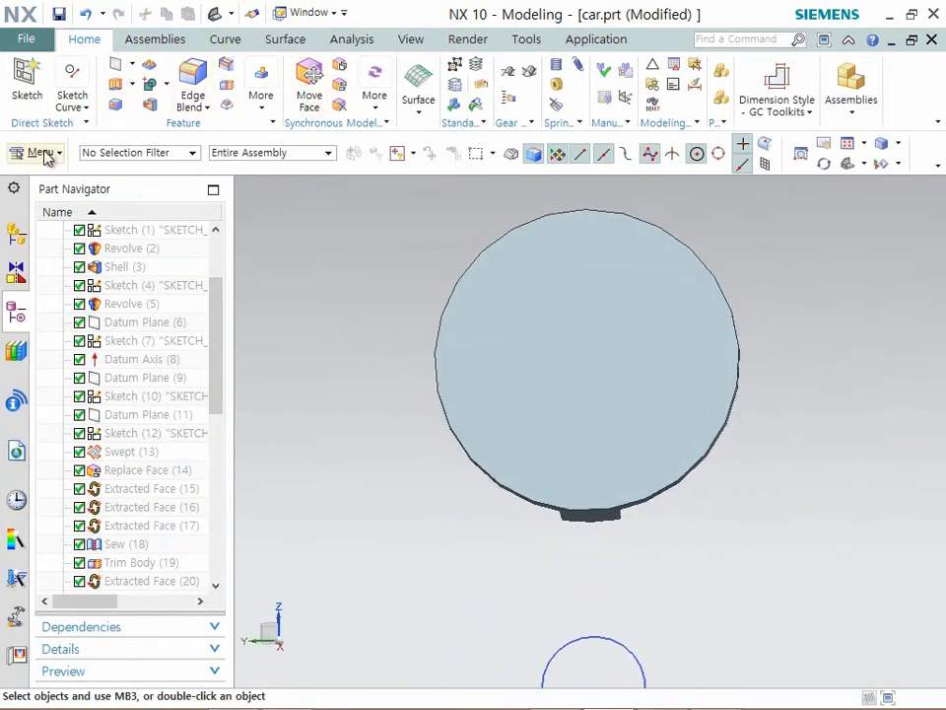
pyautogui.click(221, 39)
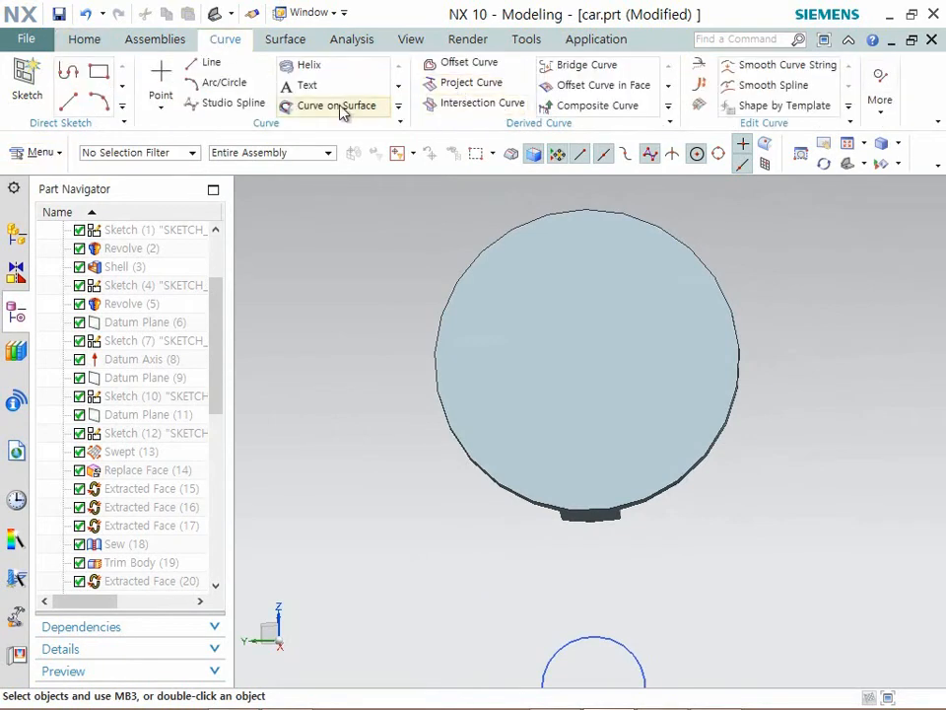
pyautogui.click(310, 86)
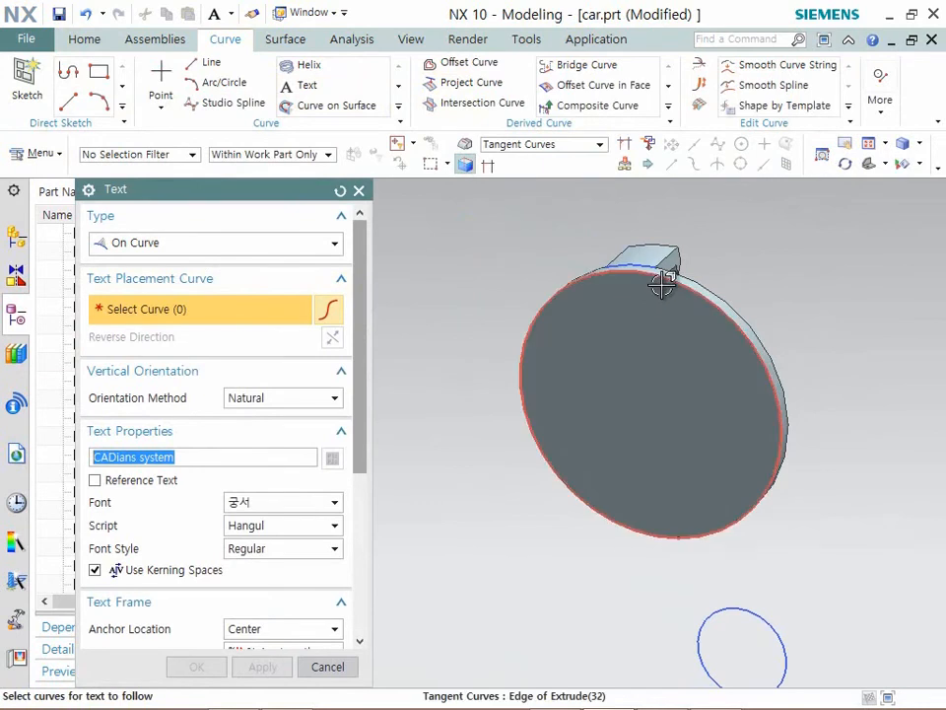
pyautogui.click(657, 264)
# - Flip the text to the inside of the disc edge and orient it to read left to right along the lower rim
pyautogui.click(332, 337)
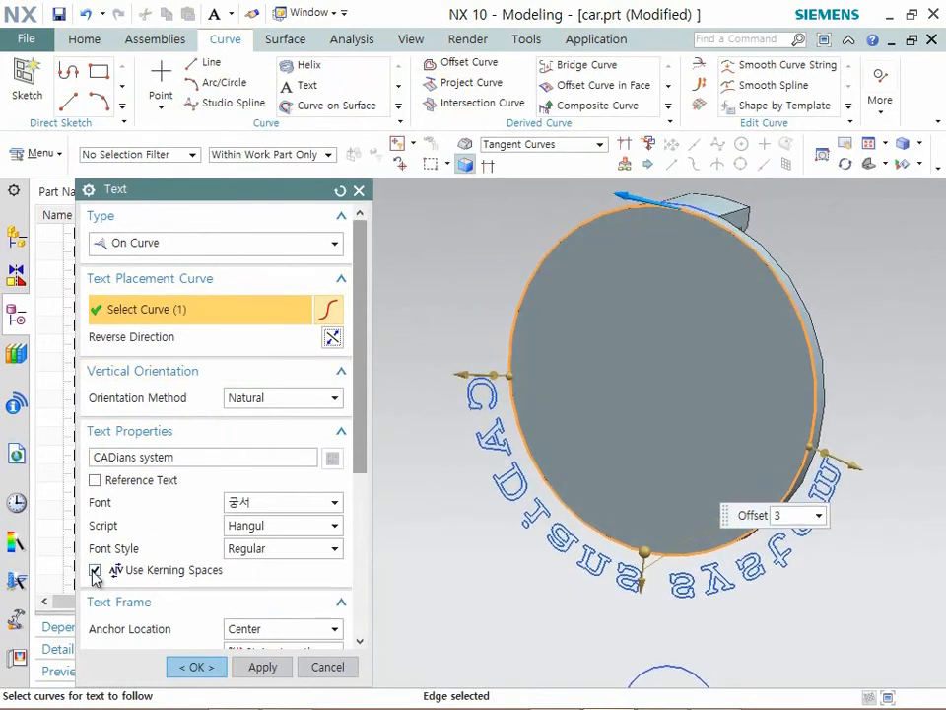
pyautogui.click(333, 338)
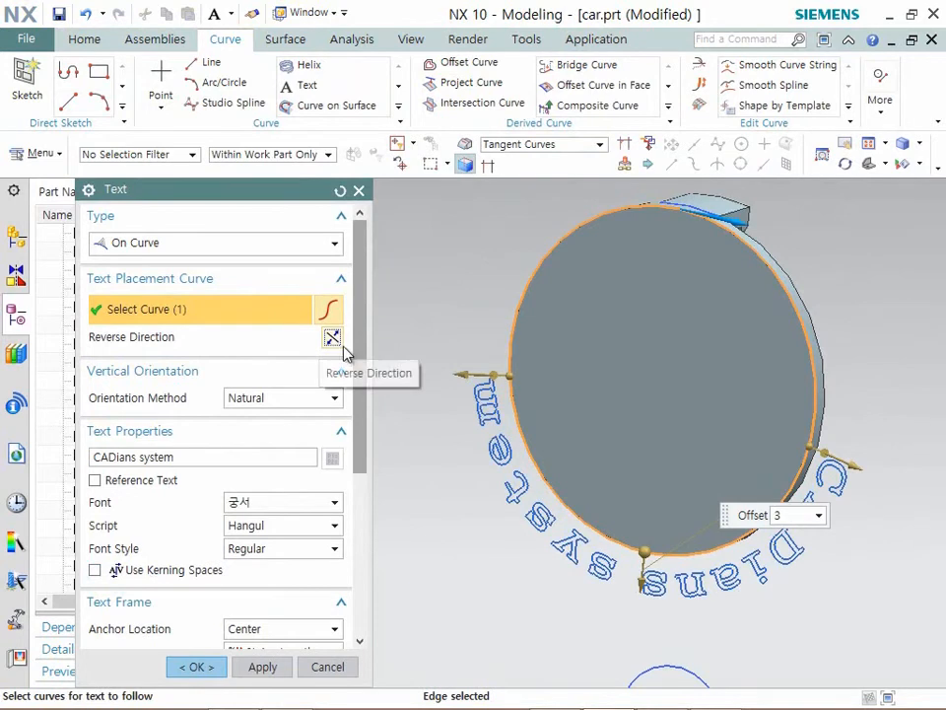
pyautogui.doubleClick(863, 466)
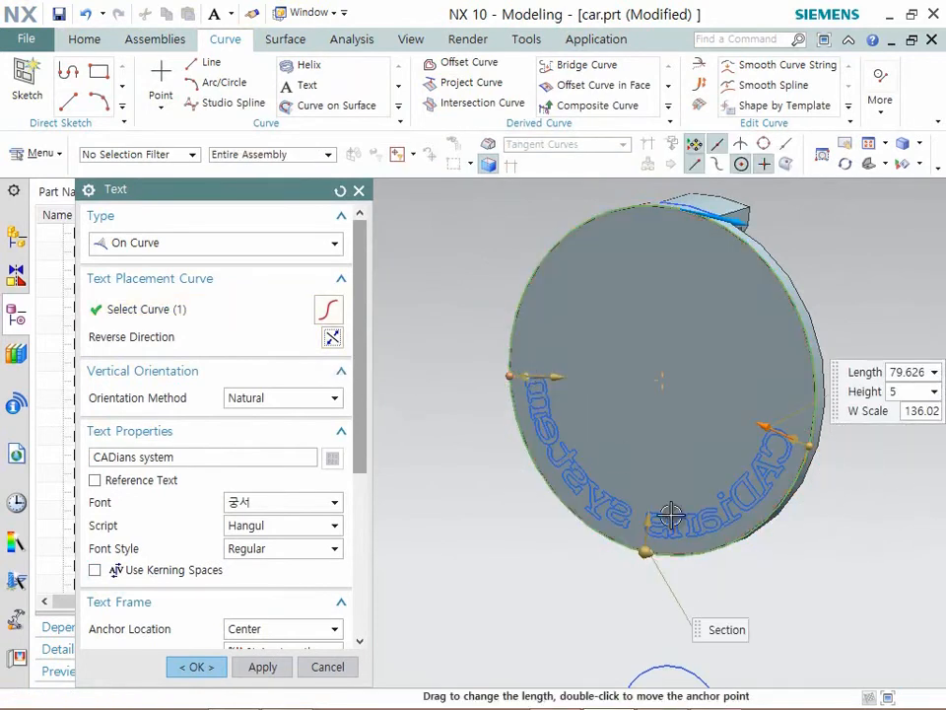
pyautogui.doubleClick(705, 221)
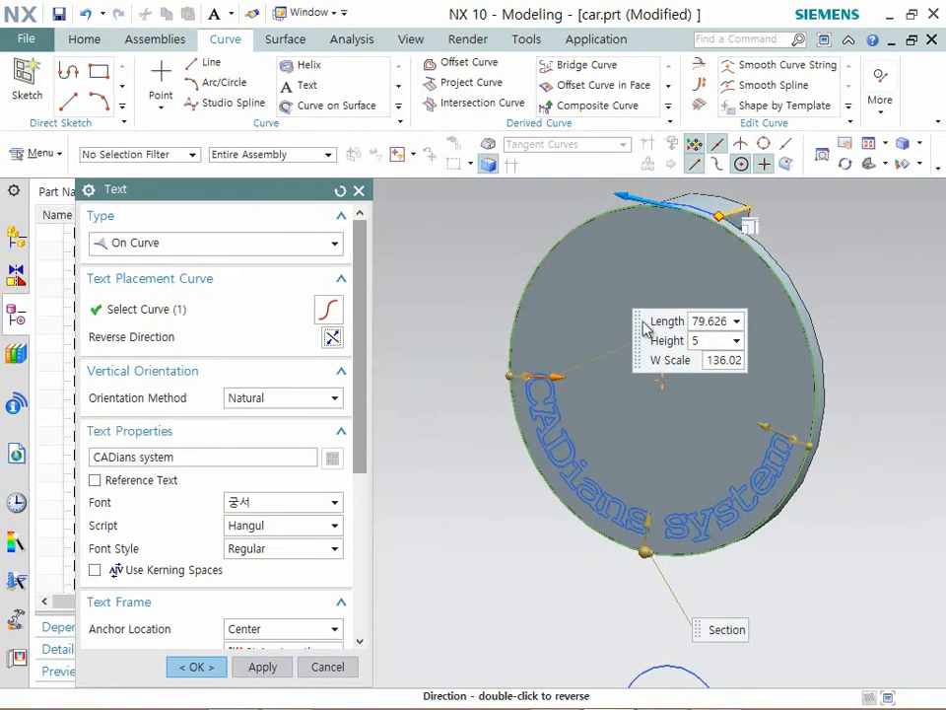
# - Set the font of the curved text to 맑은 고딕
pyautogui.moveTo(774, 529); pyautogui.dragTo(669, 530, button='middle')
pyautogui.scroll(-1, 558, 571)
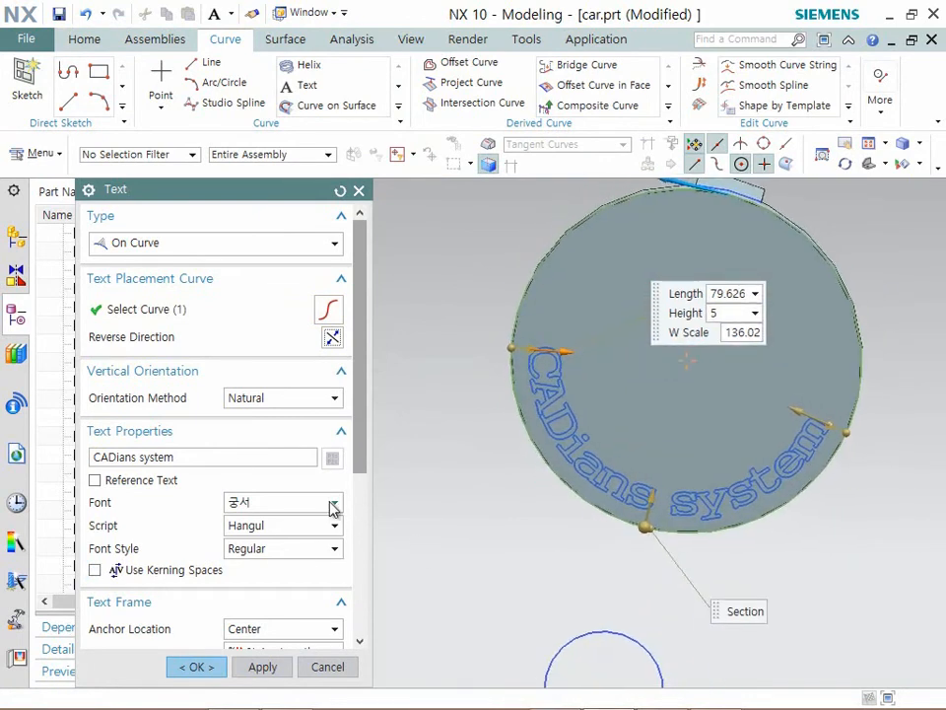
pyautogui.click(276, 516)
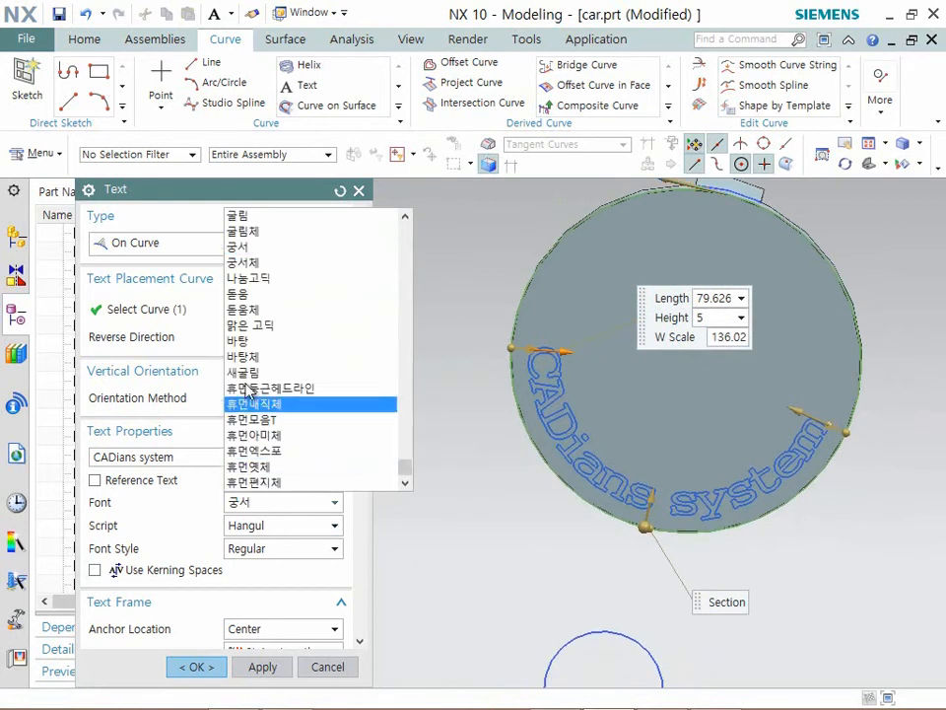
pyautogui.click(255, 326)
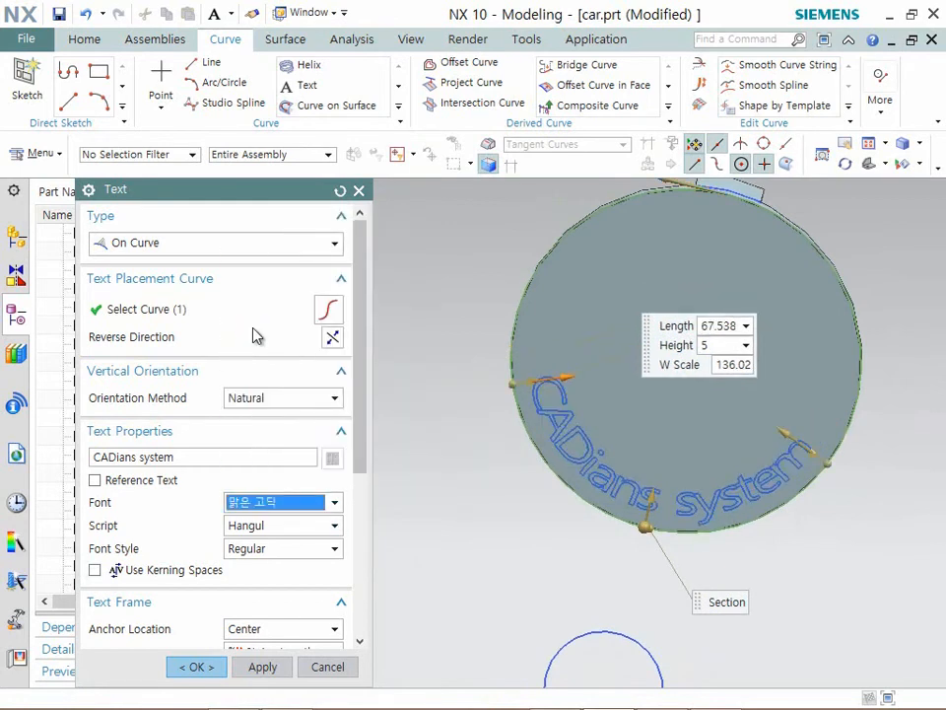
# - Change the curved text's font to 굴림 and create the text
pyautogui.click(275, 502)
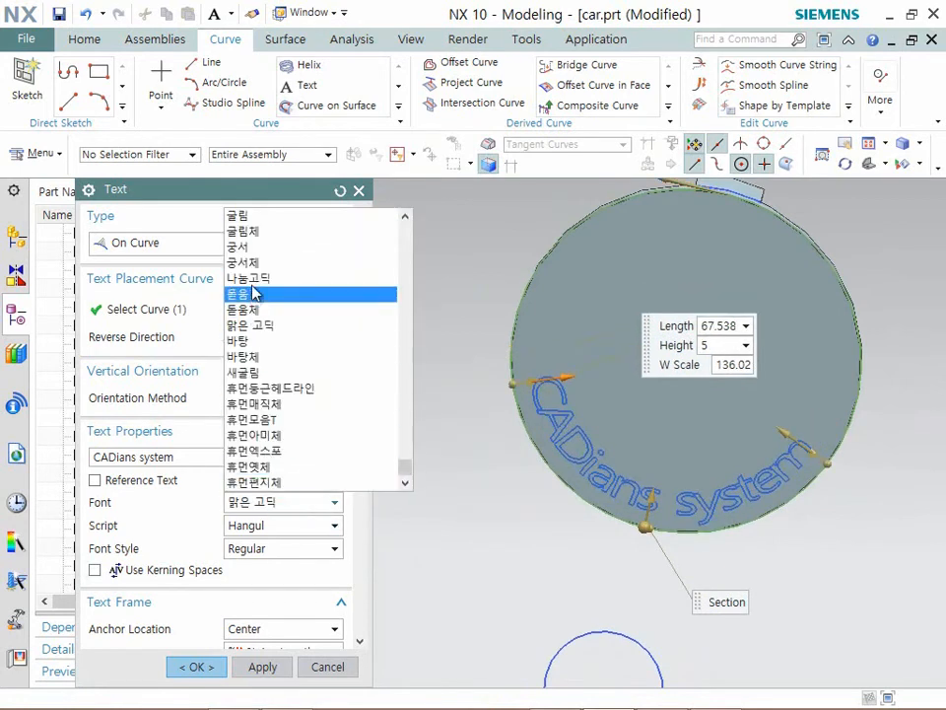
pyautogui.click(251, 215)
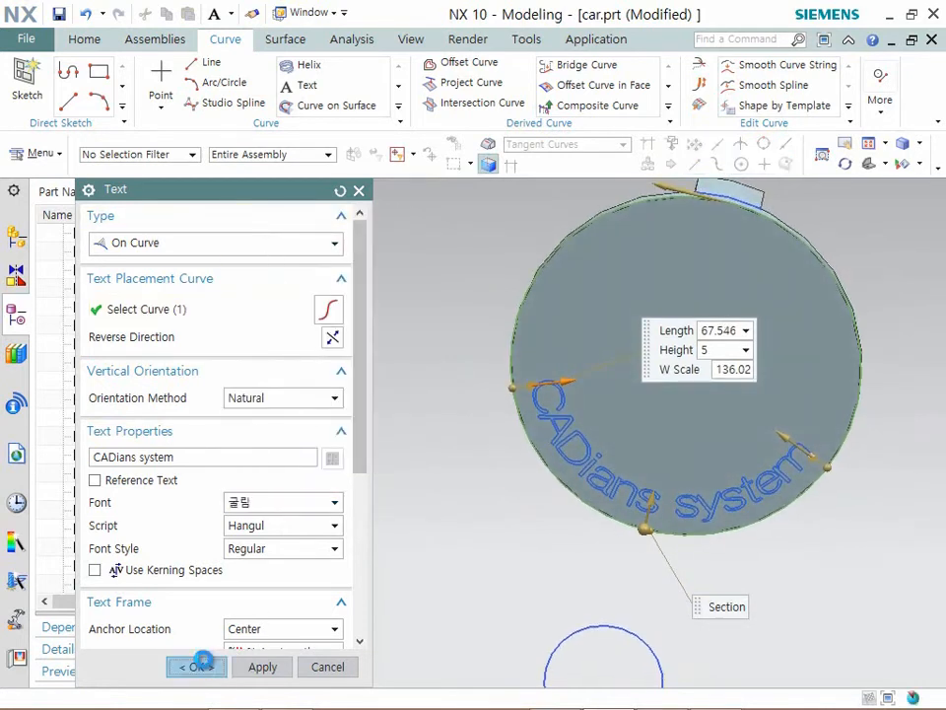
pyautogui.click(197, 666)
# - Start an Extrude using only the "CADians system" text curves as the section, leaving out the snap-fit clip curves
pyautogui.moveTo(754, 435); pyautogui.dragTo(493, 360, button='middle')
pyautogui.press('x')
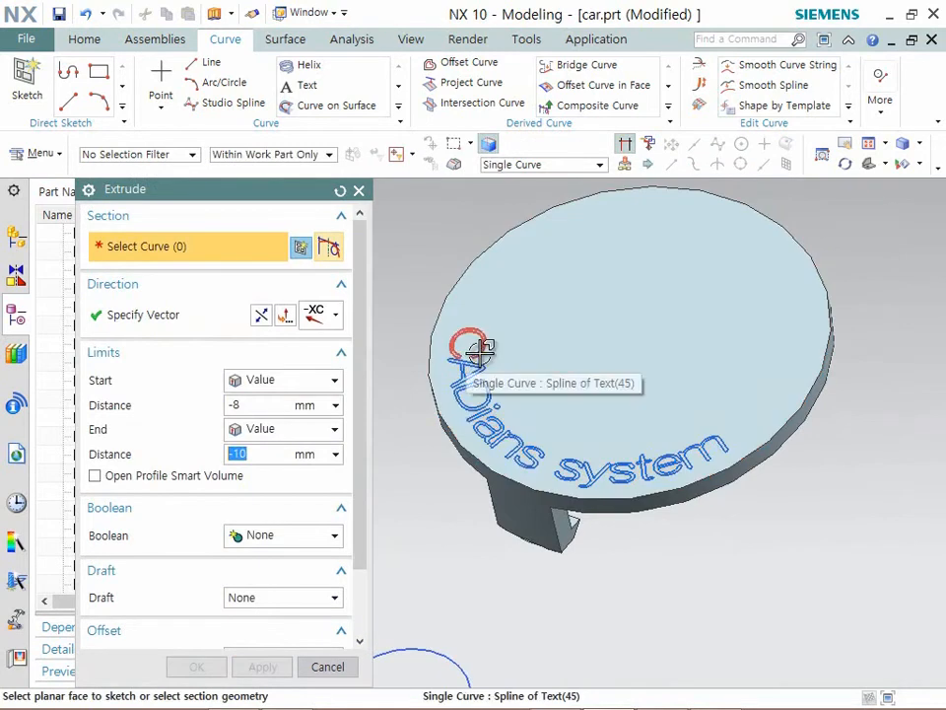
pyautogui.click(480, 354)
pyautogui.scroll(-2, 615, 440)
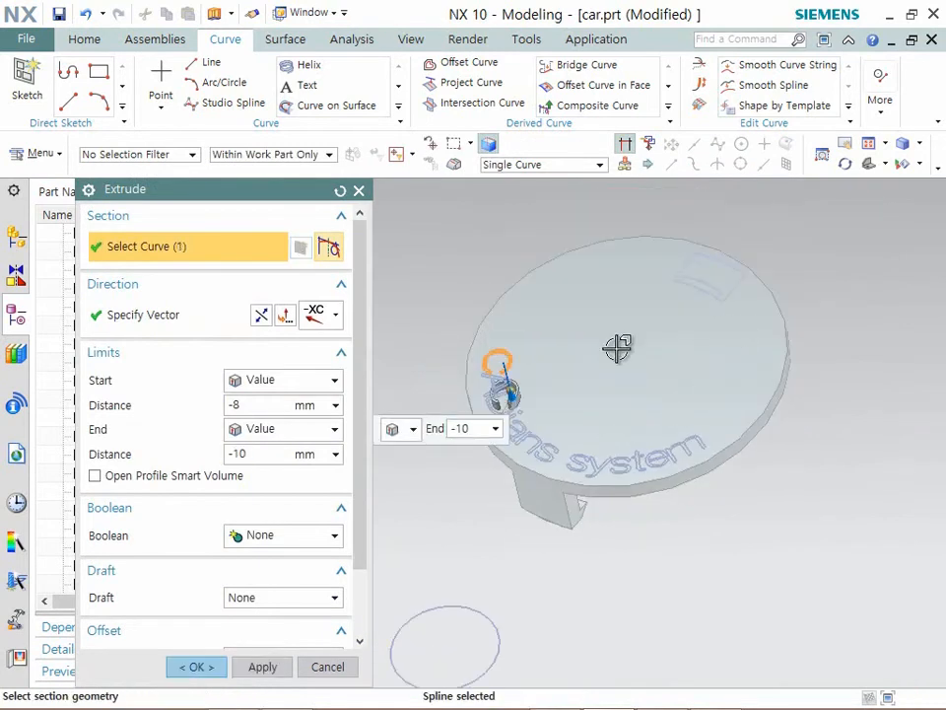
pyautogui.scroll(1, 577, 497)
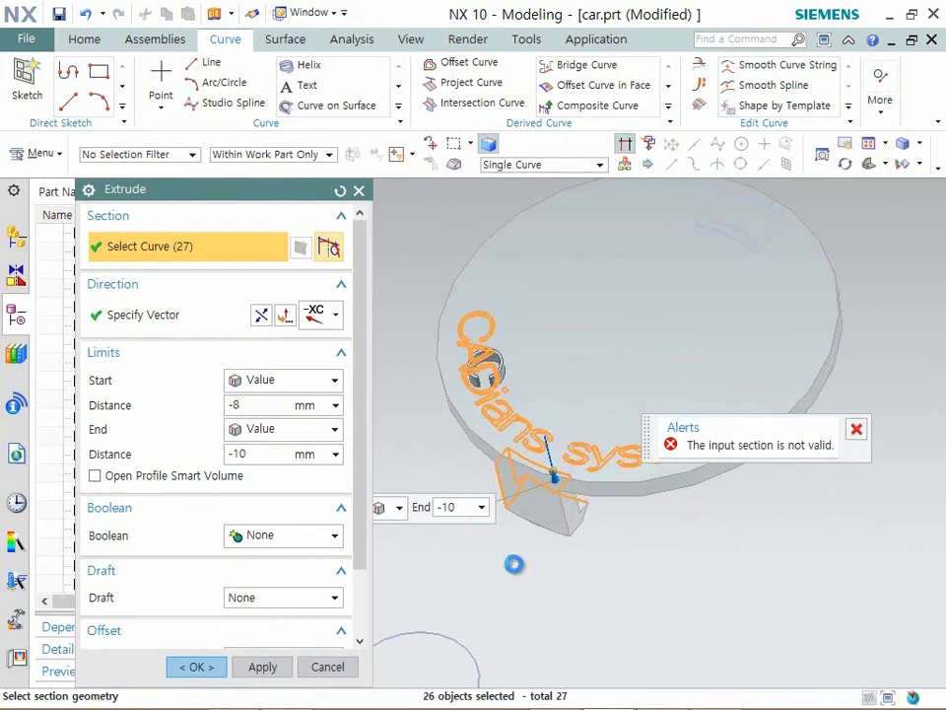
pyautogui.keyDown('shift'); pyautogui.click(577, 482); pyautogui.keyUp('shift')
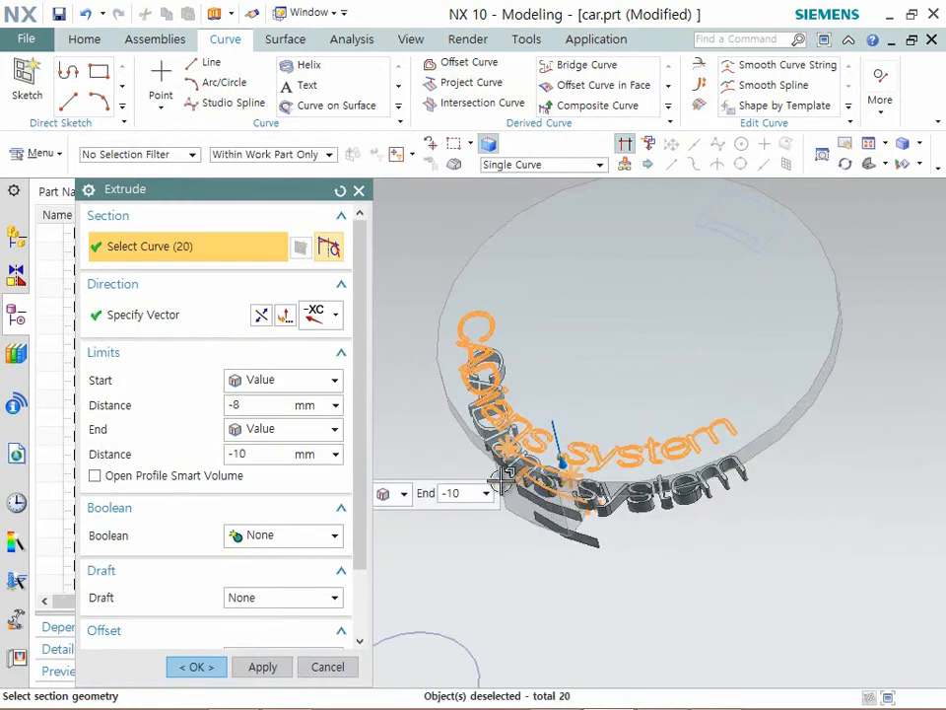
pyautogui.keyDown('shift'); pyautogui.moveTo(603, 435); pyautogui.dragTo(432, 557); pyautogui.keyUp('shift')
pyautogui.scroll(1, 563, 473)
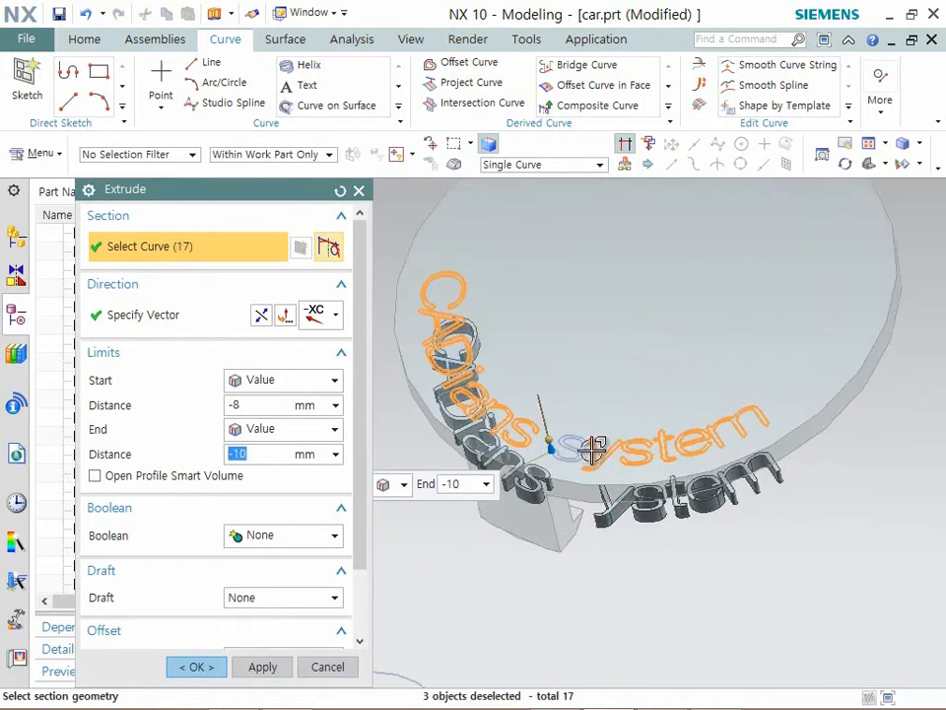
pyautogui.click(562, 450)
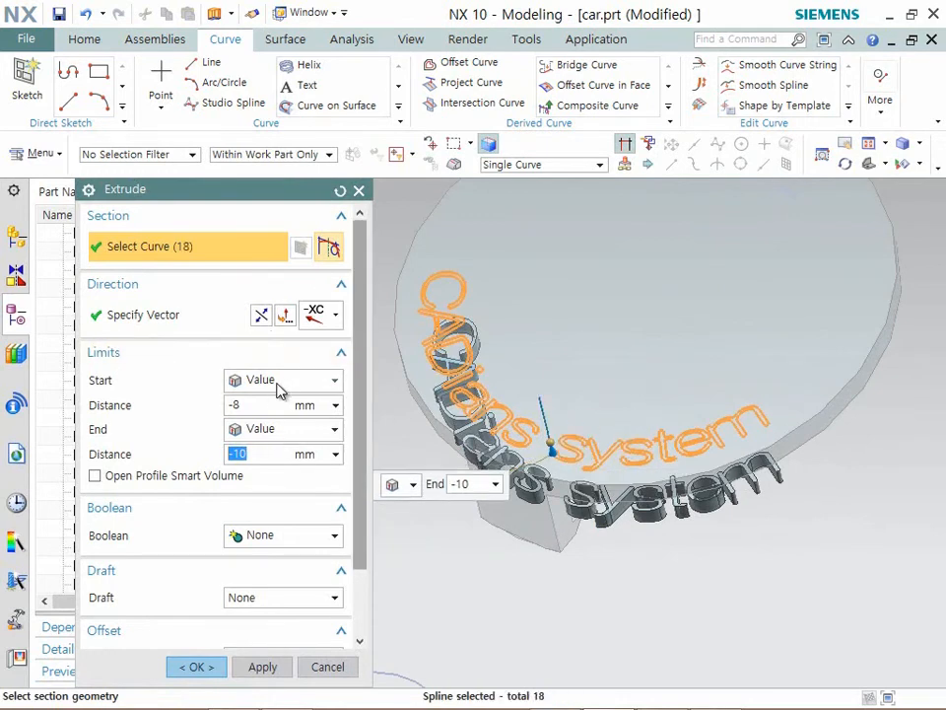
# - Set the text extrusion's start distance to 0 mm and its end distance to -0.5 mm
pyautogui.click(258, 404)
pyautogui.press('Return')
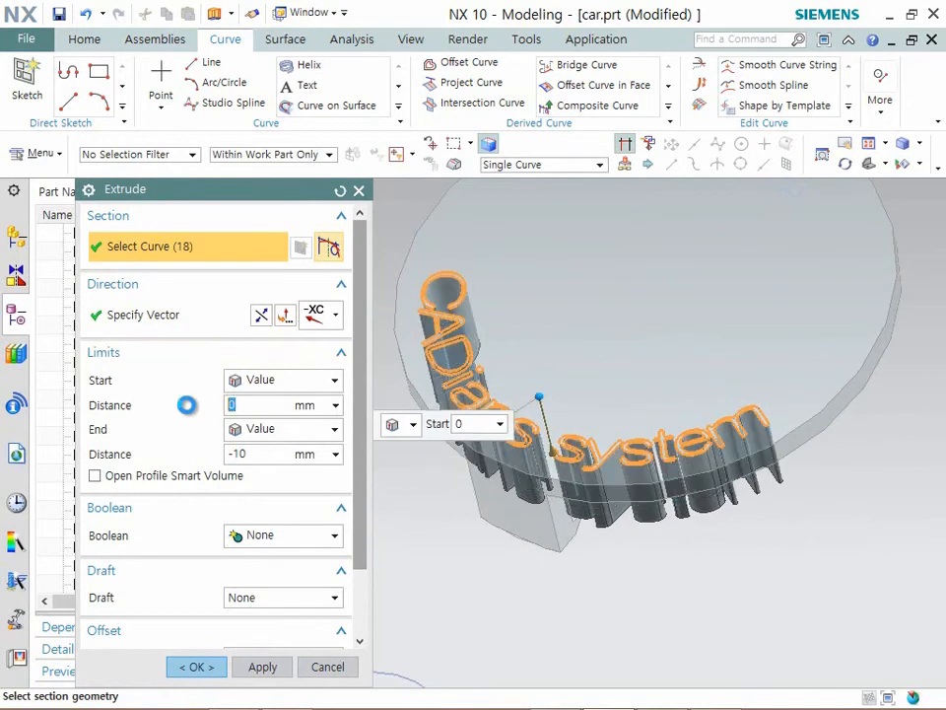
pyautogui.click(240, 454)
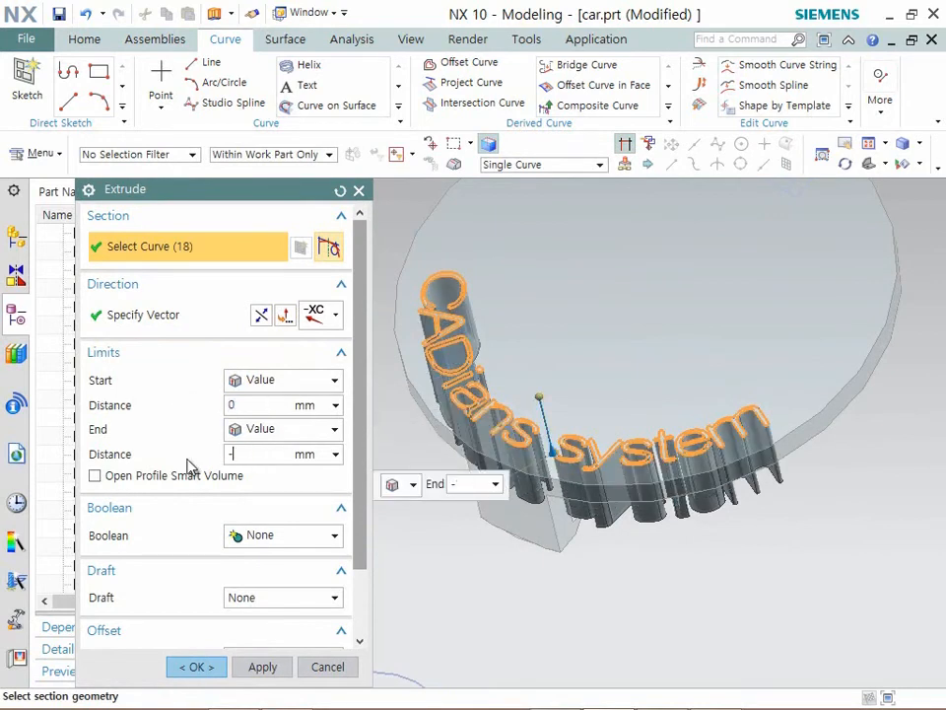
pyautogui.press('Return')
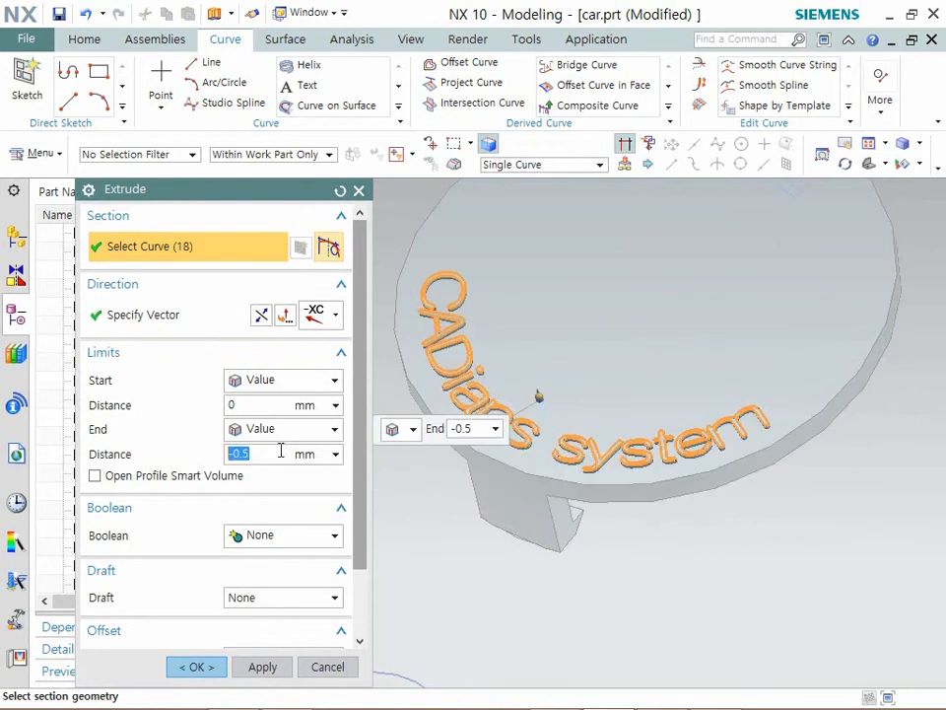
# - Subtract the extruded text from the cap body to engrave it into the disc face
pyautogui.scroll(6, 627, 456)
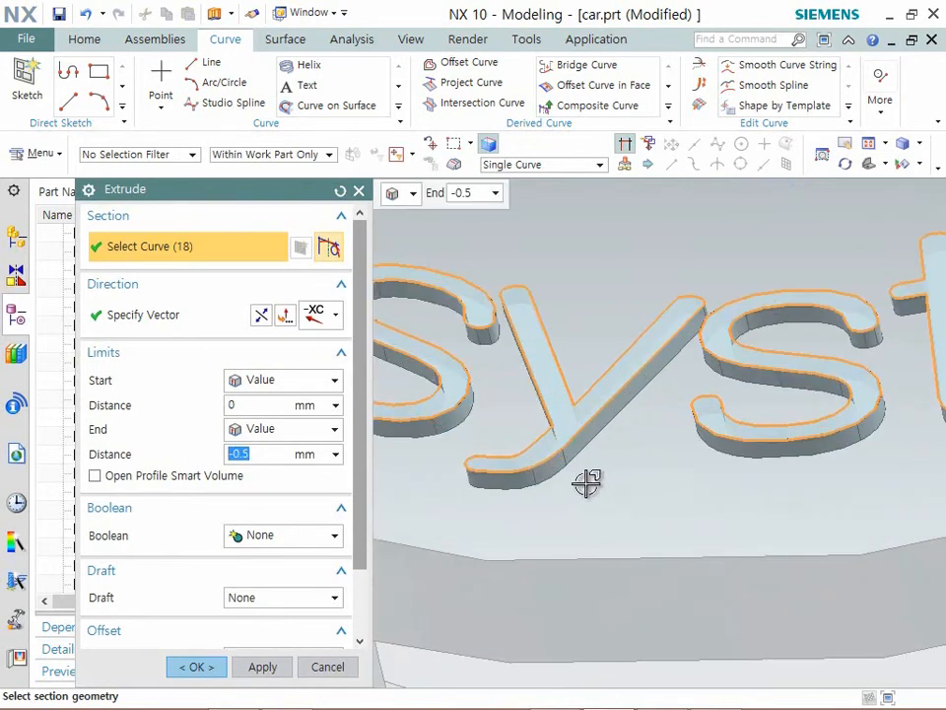
pyautogui.moveTo(587, 446); pyautogui.dragTo(552, 434, button='middle')
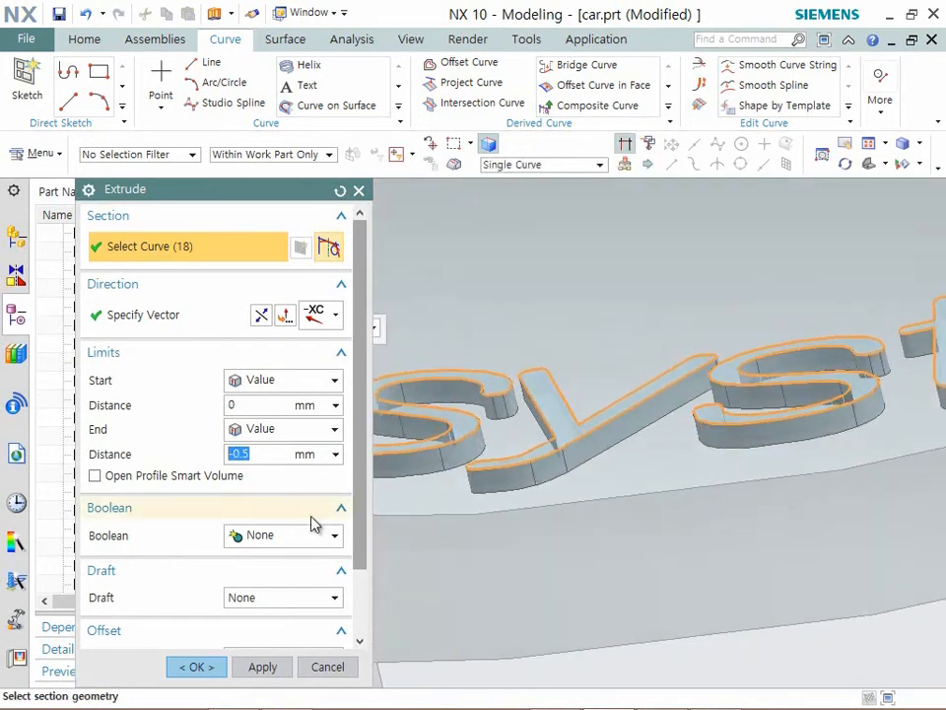
pyautogui.click(288, 538)
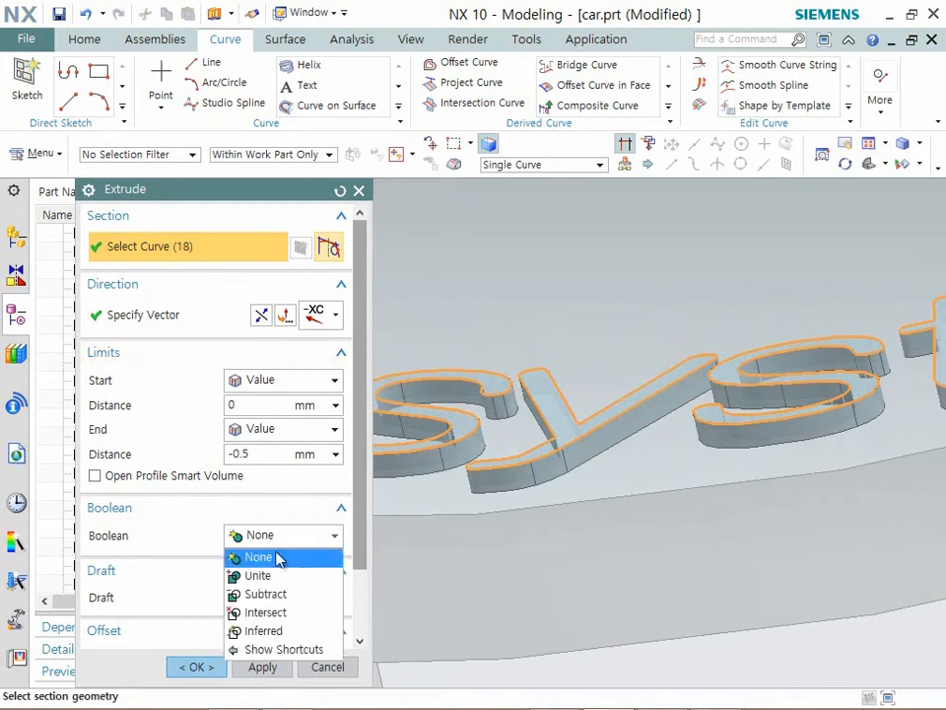
pyautogui.click(266, 594)
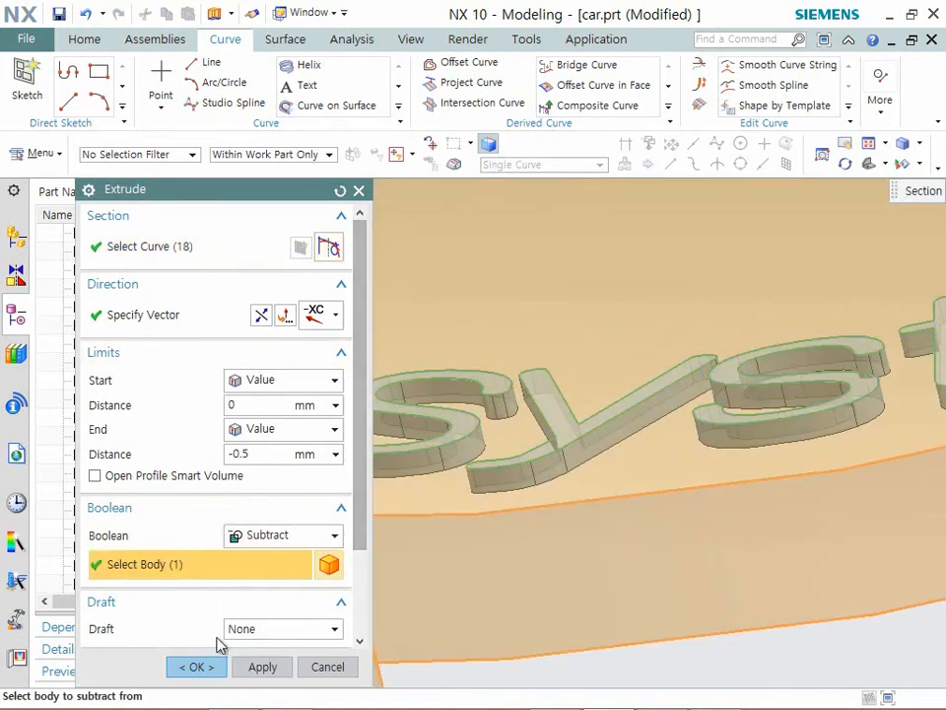
pyautogui.click(202, 672)
pyautogui.scroll(-8, 740, 443)
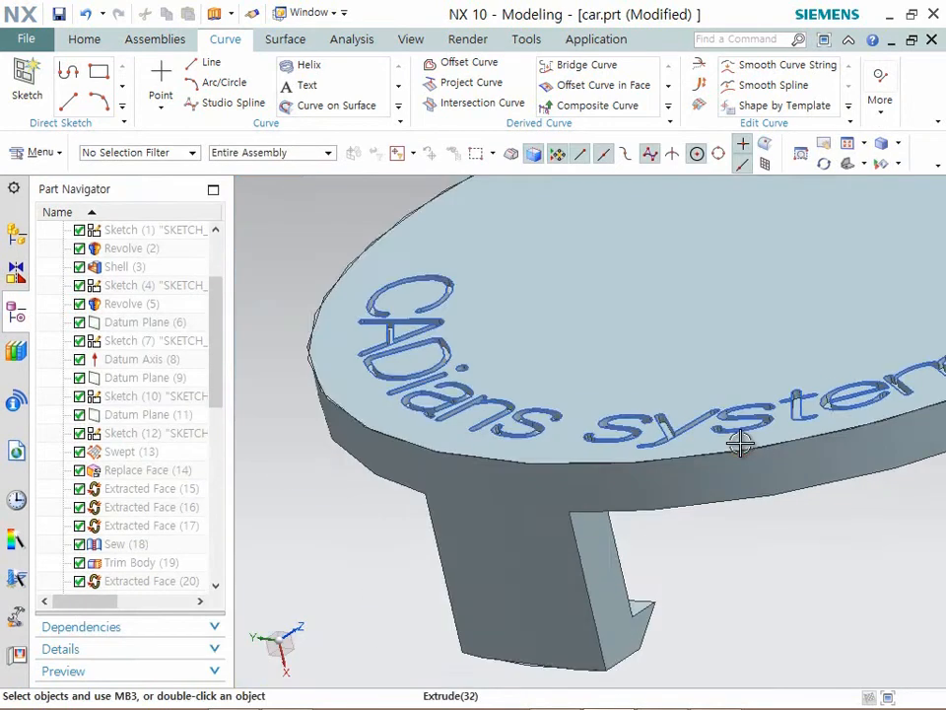
pyautogui.moveTo(726, 459); pyautogui.dragTo(738, 500, button='middle')
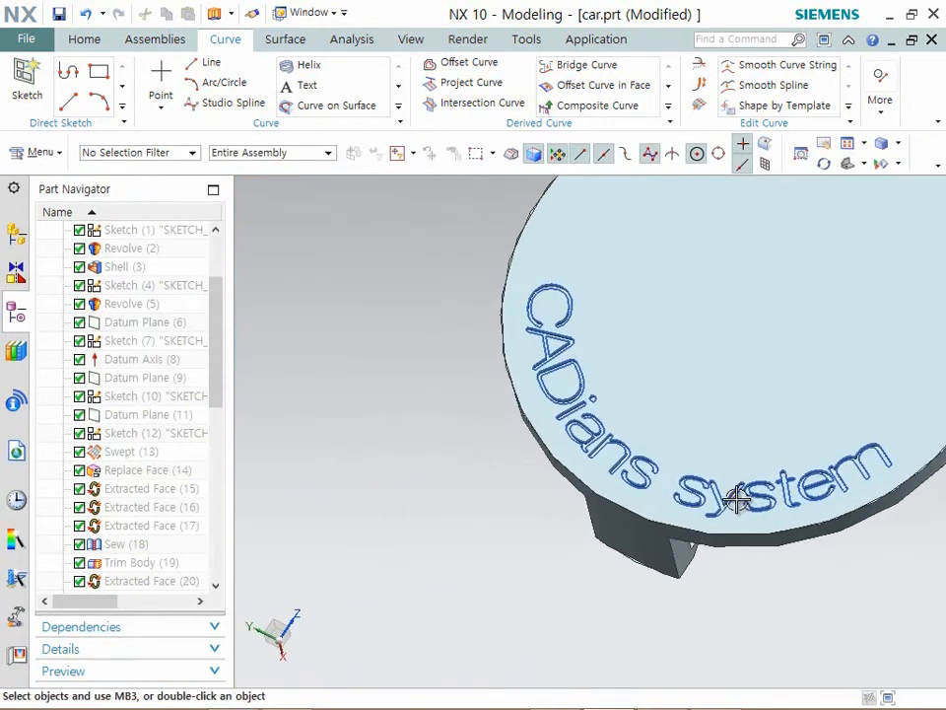
# - Hide the "CADians system" text curves on the engraved disc face
pyautogui.hotkey('ctrl', 'b')
pyautogui.scroll(-1, 548, 449)
pyautogui.moveTo(857, 286); pyautogui.dragTo(507, 506)
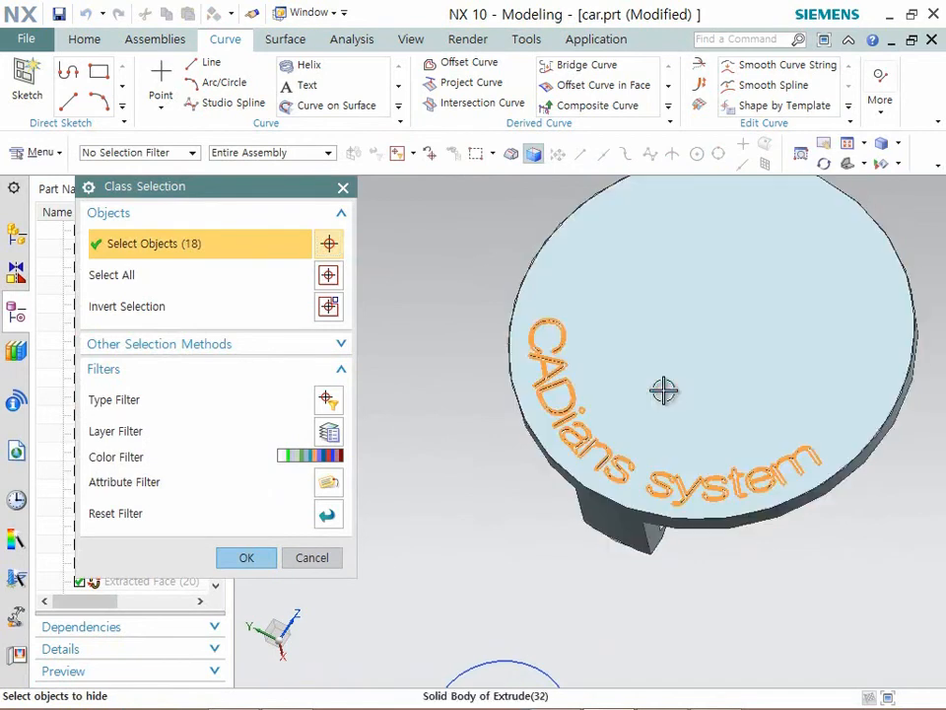
pyautogui.middleClick(663, 388)
pyautogui.moveTo(648, 454); pyautogui.dragTo(590, 493, button='middle')
pyautogui.scroll(-3, 586, 491)
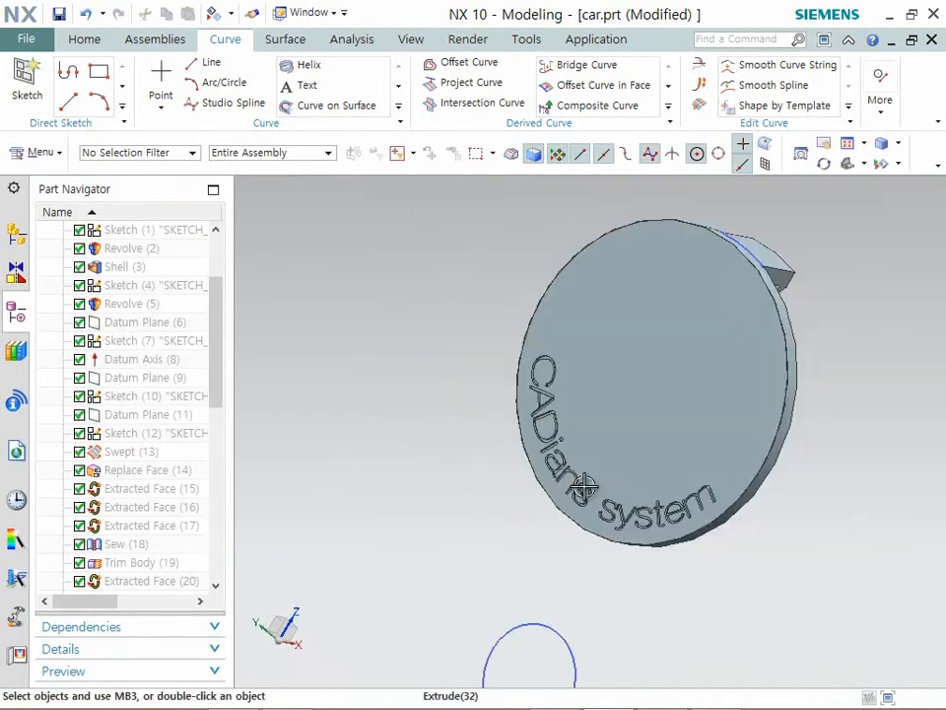
# - Blend the outer circular edge of the engraved disc face with a 0.5 mm radius
pyautogui.click(79, 39)
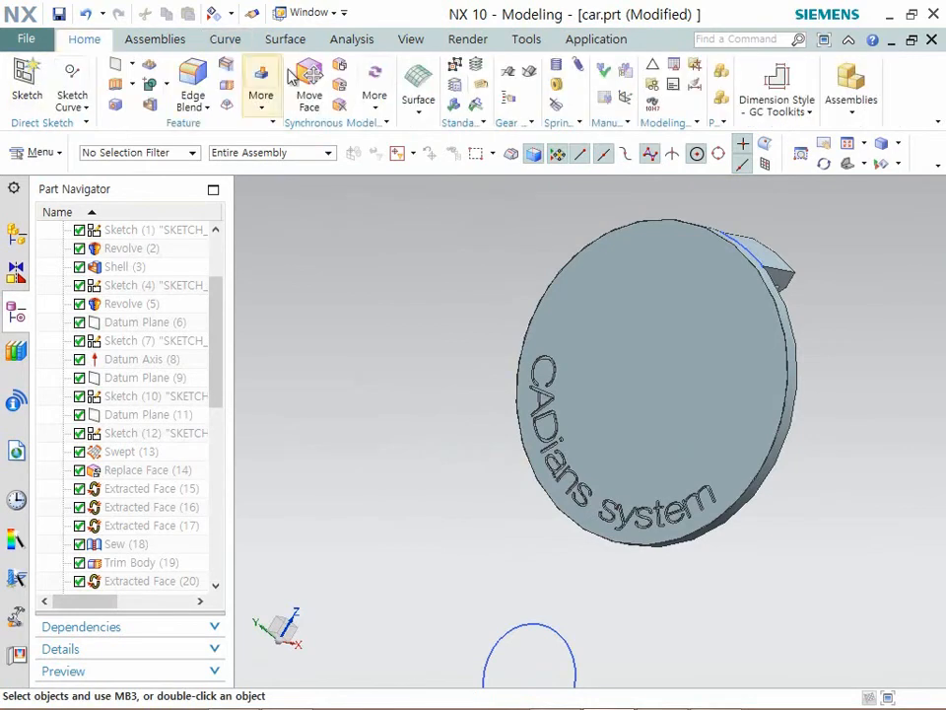
pyautogui.click(193, 84)
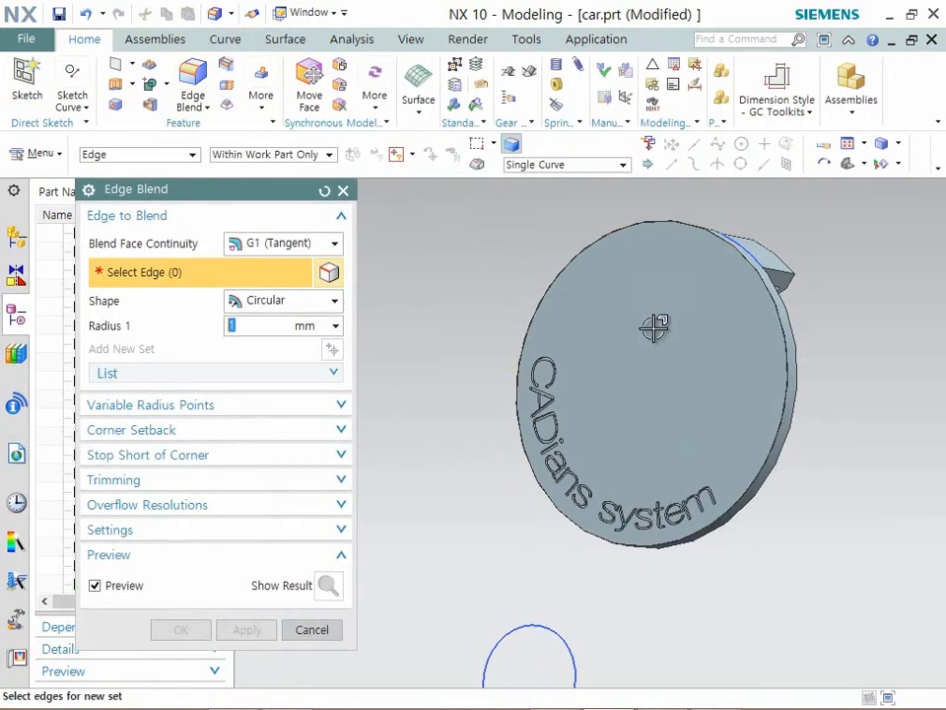
pyautogui.click(636, 227)
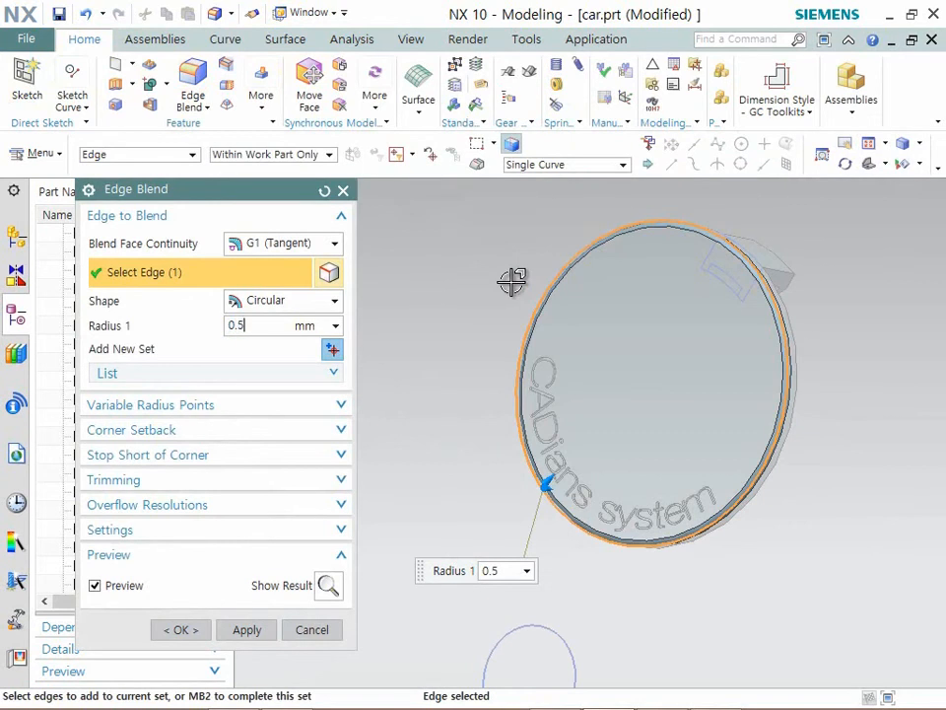
pyautogui.click(196, 629)
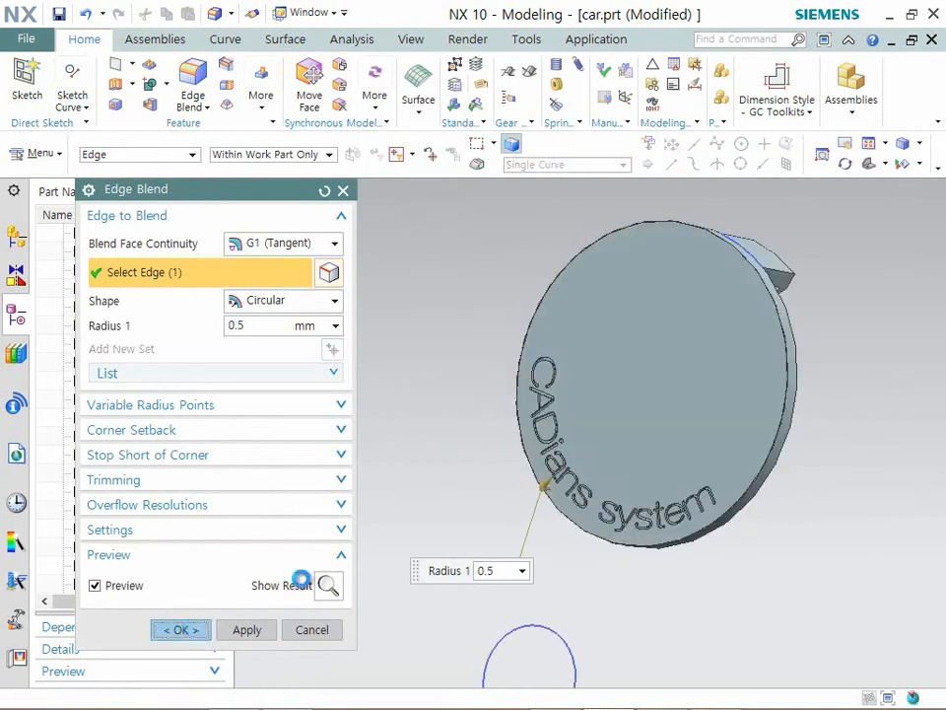
pyautogui.scroll(-6, 705, 372)
pyautogui.moveTo(775, 373); pyautogui.dragTo(752, 415, button='middle')
# - Hide the remaining sketch curves around the hub cap, keeping only the cap body displayed
pyautogui.press('End')
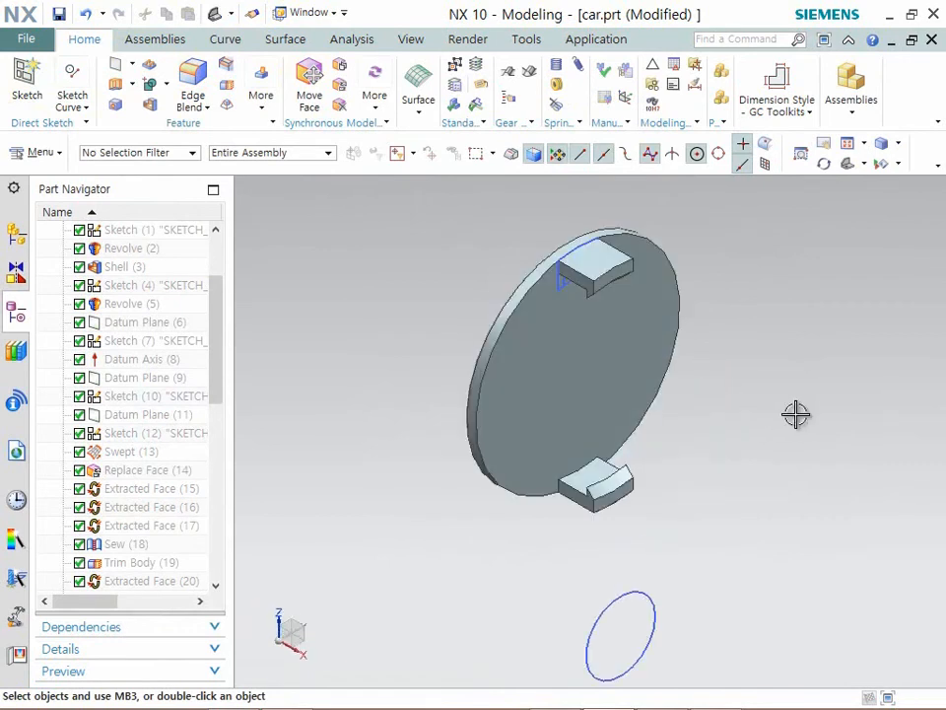
pyautogui.hotkey('ctrl', 'b')
pyautogui.scroll(-6, 732, 416)
pyautogui.moveTo(856, 271); pyautogui.dragTo(530, 569)
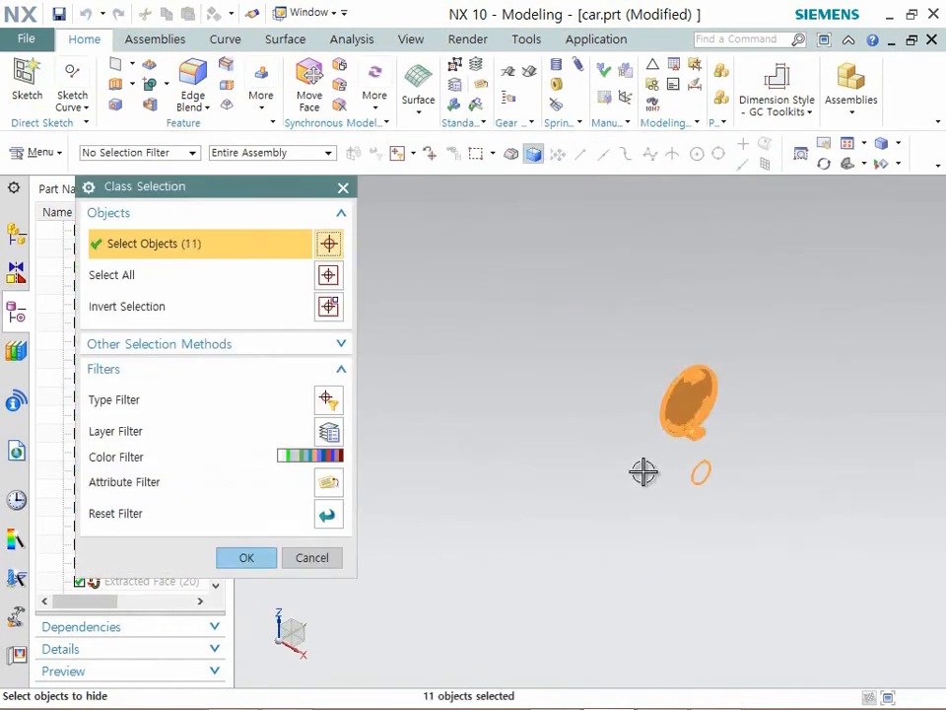
pyautogui.middleClick(652, 528)
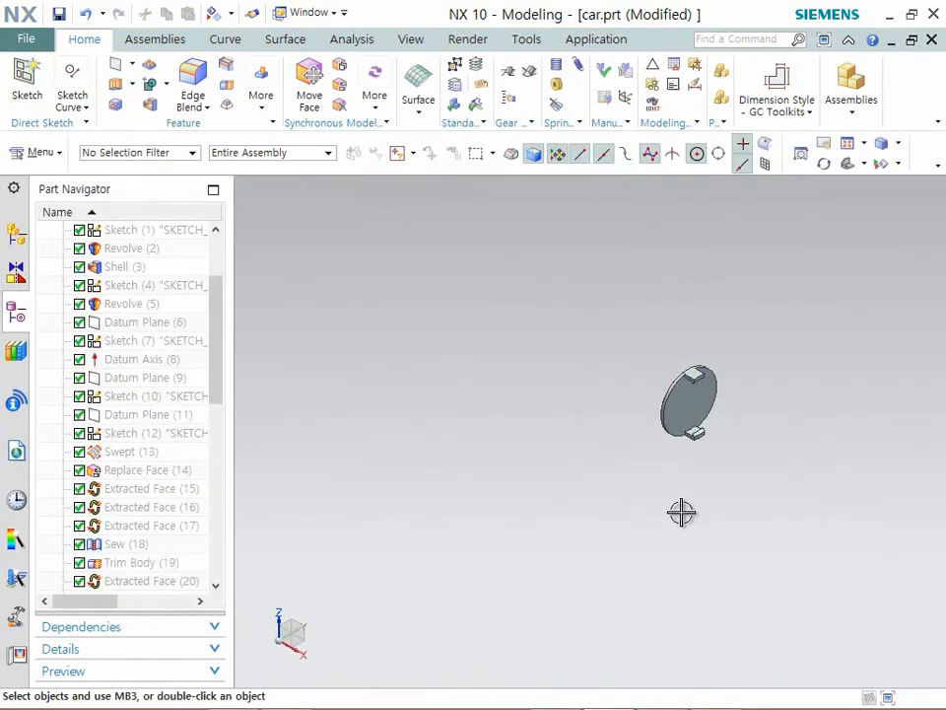
# - Swap shown and hidden objects to bring the wheel bodies back beside the hub cap, with sketches and datums hidden
pyautogui.hotkey('ctrl', 'shift', 'b')
pyautogui.hotkey('ctrl', 'b')
pyautogui.click(503, 531)
pyautogui.middleClick(591, 557)
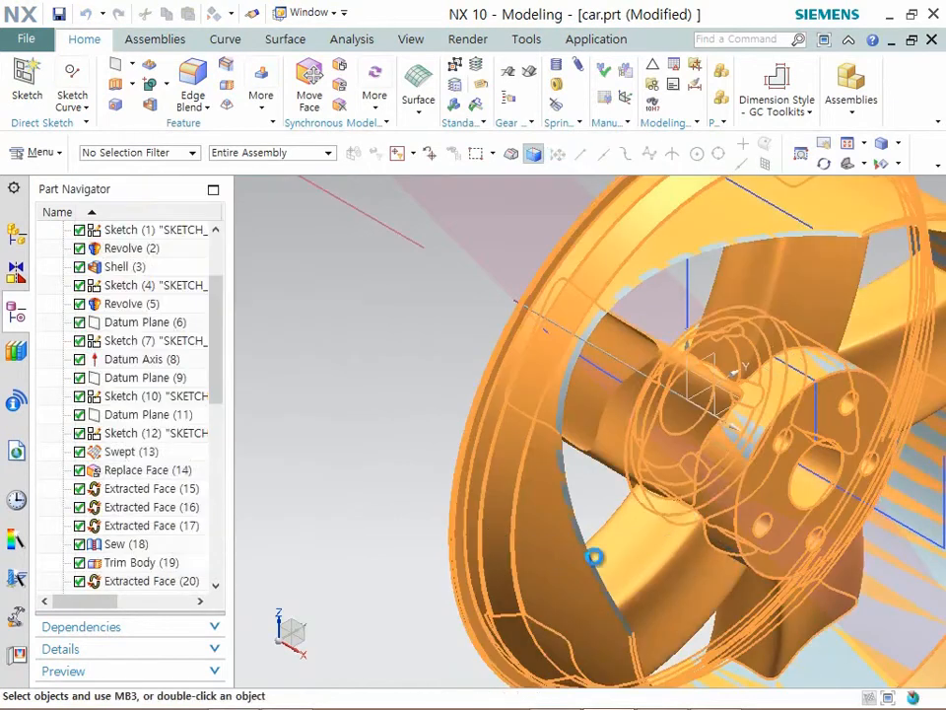
pyautogui.hotkey('ctrl', 'shift', 'b')
pyautogui.scroll(-4, 598, 437)
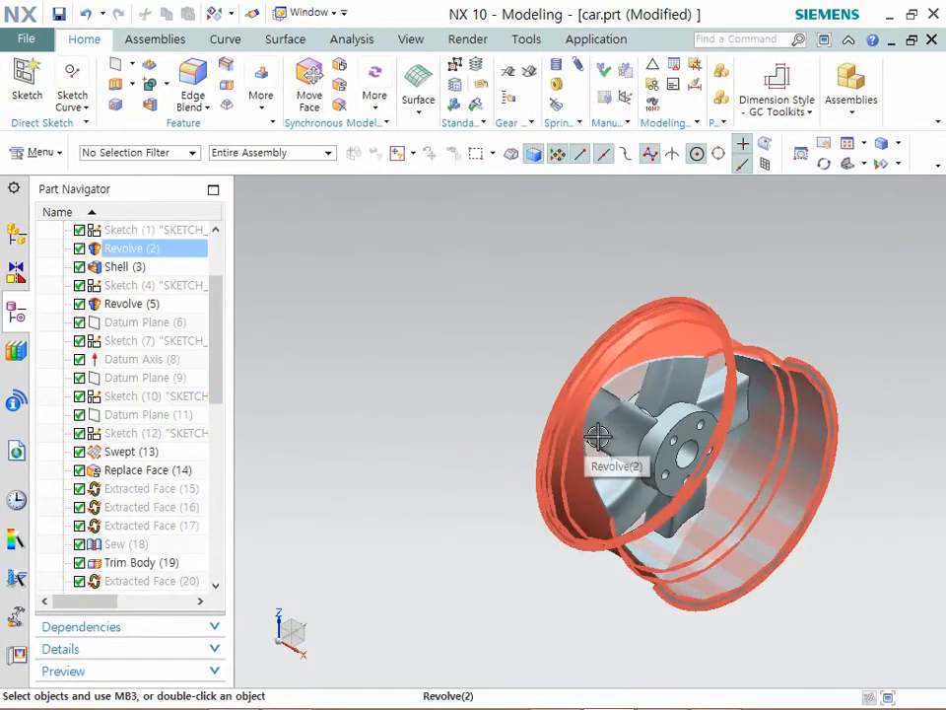
pyautogui.press('End')
# - Change the hub cap body's display color to red
pyautogui.moveTo(599, 436); pyautogui.dragTo(594, 437, button='middle')
pyautogui.scroll(4, 595, 437)
pyautogui.scroll(-2, 506, 437)
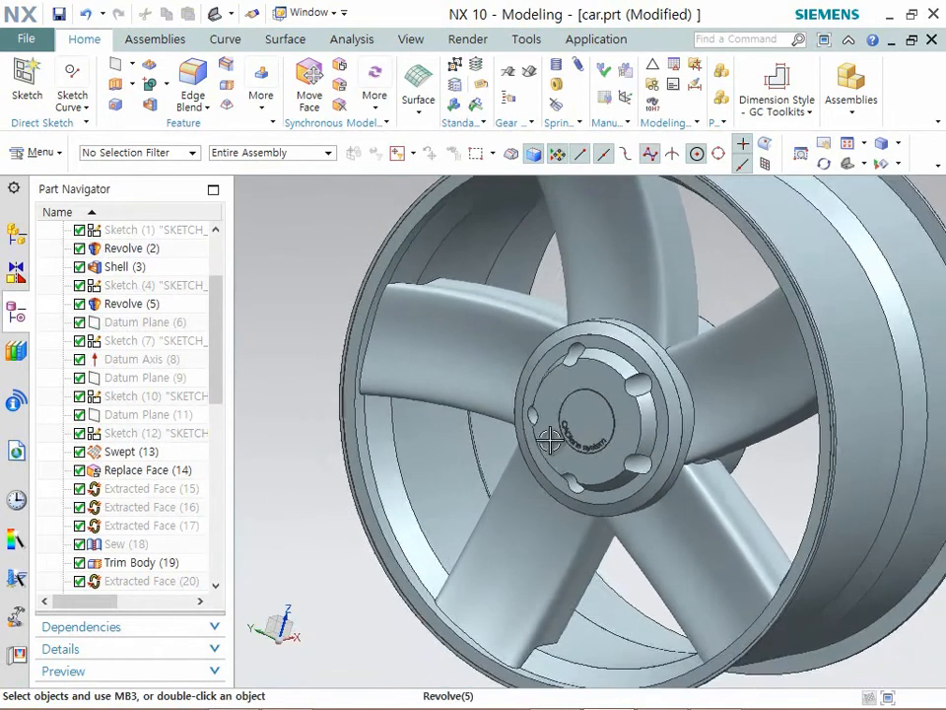
pyautogui.scroll(2, 553, 436)
pyautogui.hotkey('ctrl', 'j')
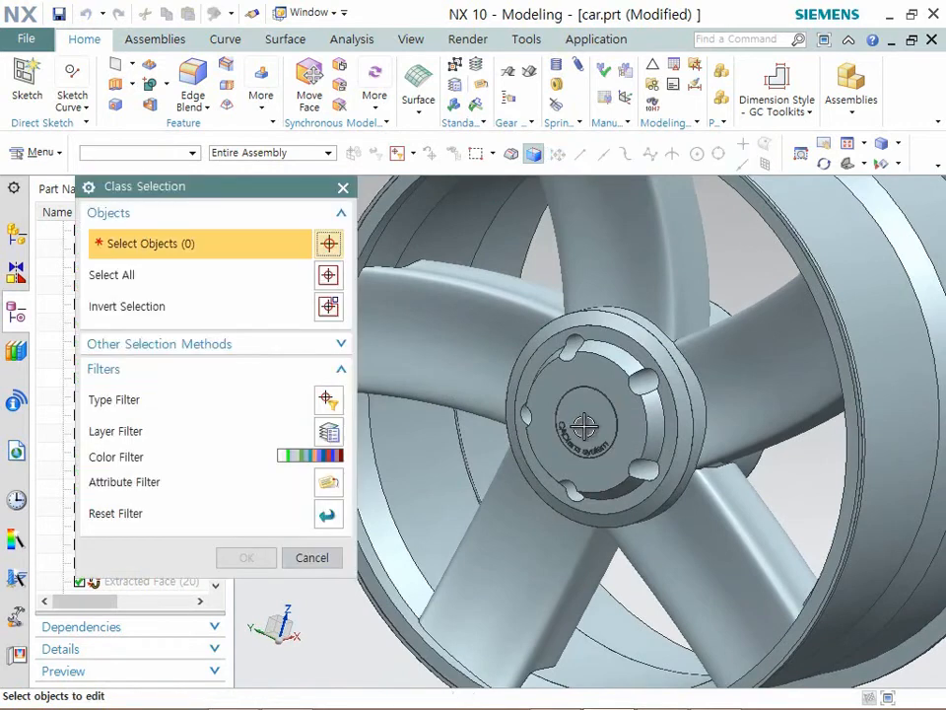
pyautogui.click(554, 429)
pyautogui.middleClick(551, 429)
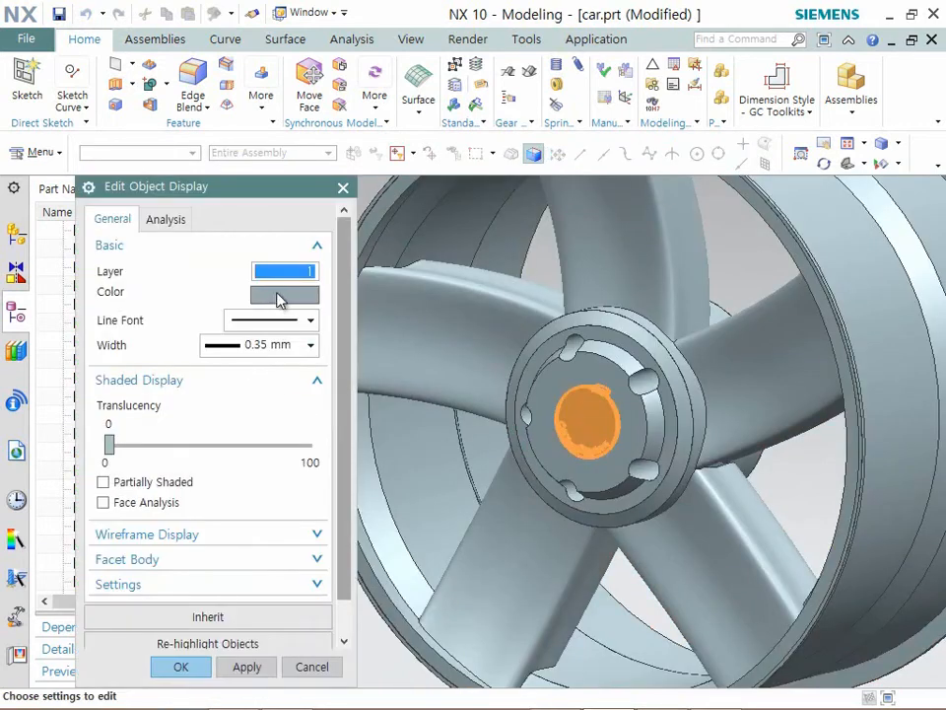
pyautogui.click(284, 296)
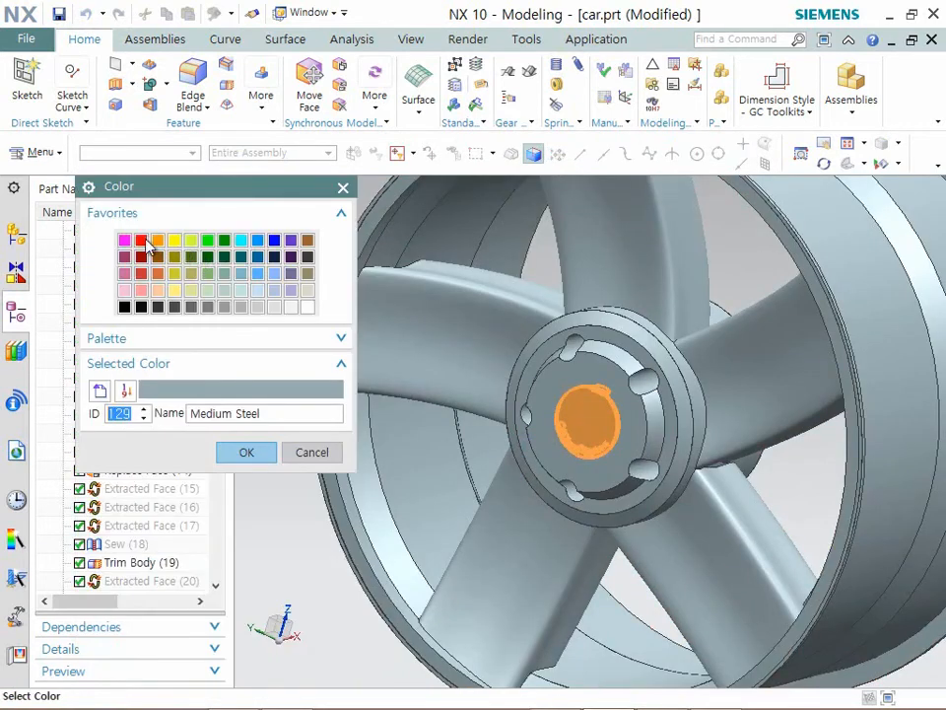
pyautogui.click(143, 242)
pyautogui.click(237, 453)
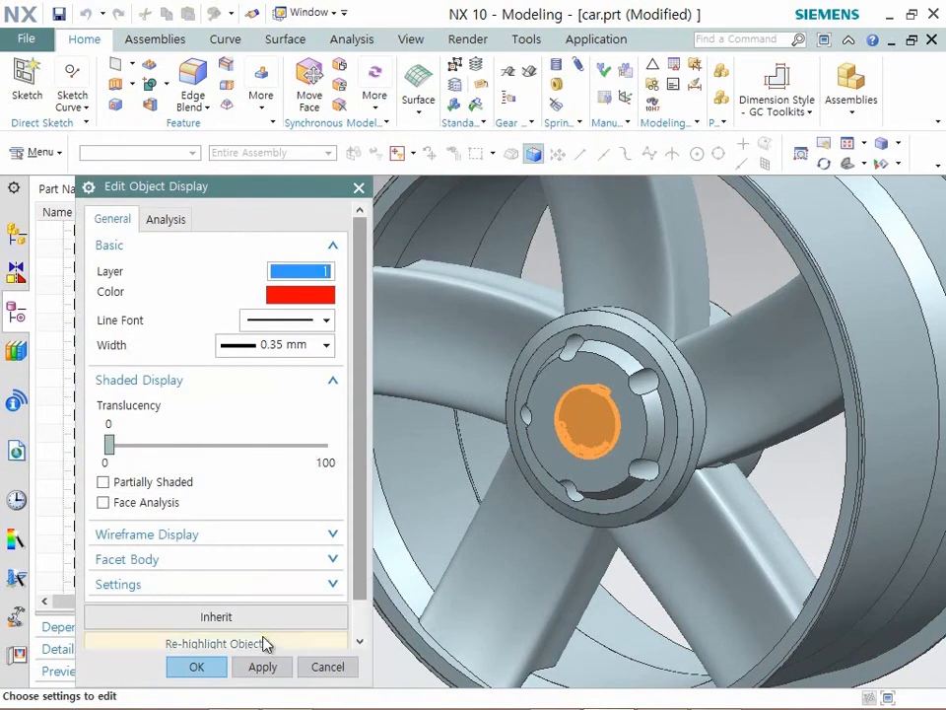
pyautogui.click(254, 667)
pyautogui.click(216, 673)
pyautogui.scroll(-3, 591, 433)
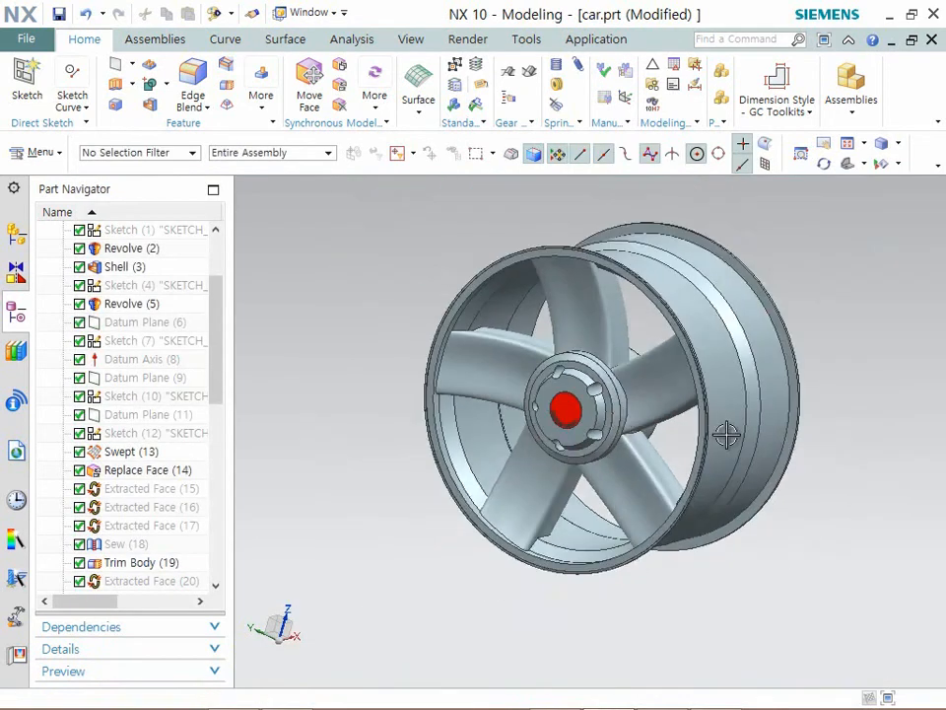
pyautogui.scroll(5, 858, 444)
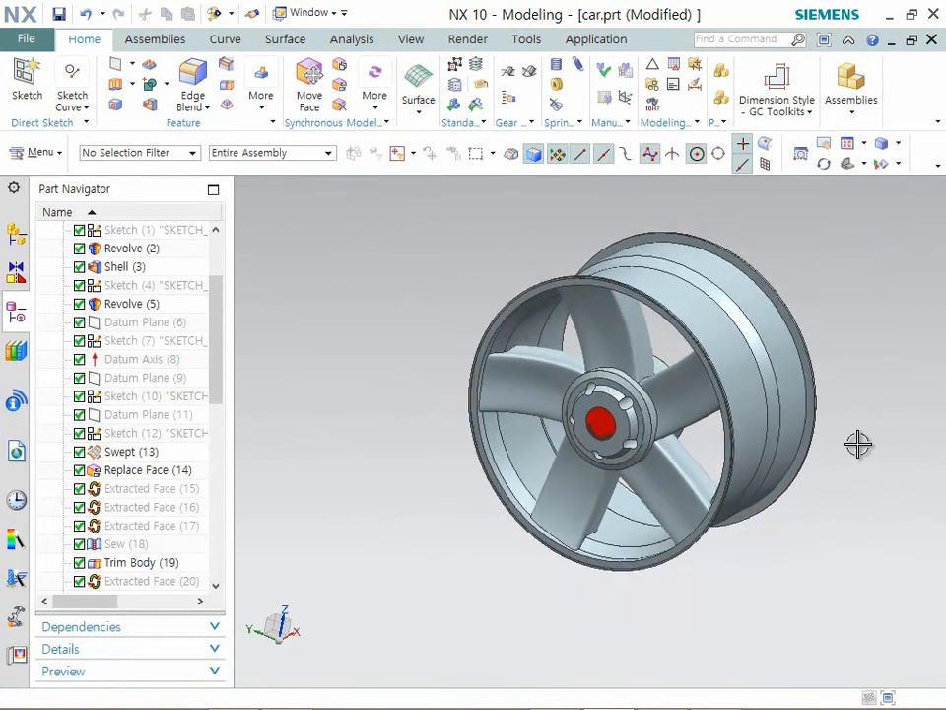
# - Blend the four edges where a spoke meets the inner rim wall with a 1 mm radius
pyautogui.moveTo(886, 465); pyautogui.dragTo(868, 477, button='middle')
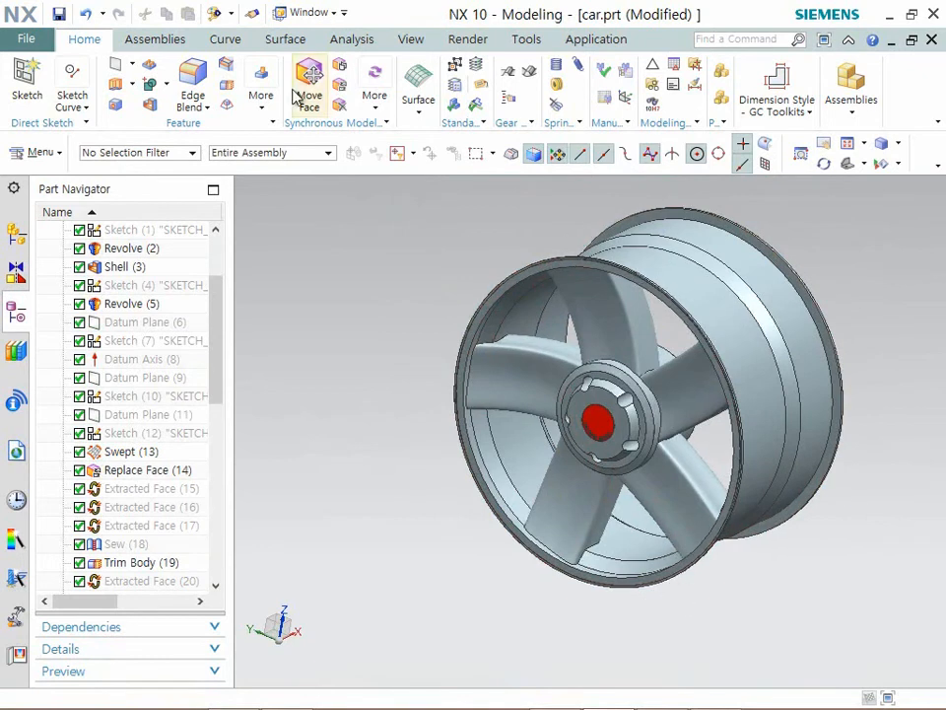
pyautogui.click(193, 85)
pyautogui.scroll(6, 473, 325)
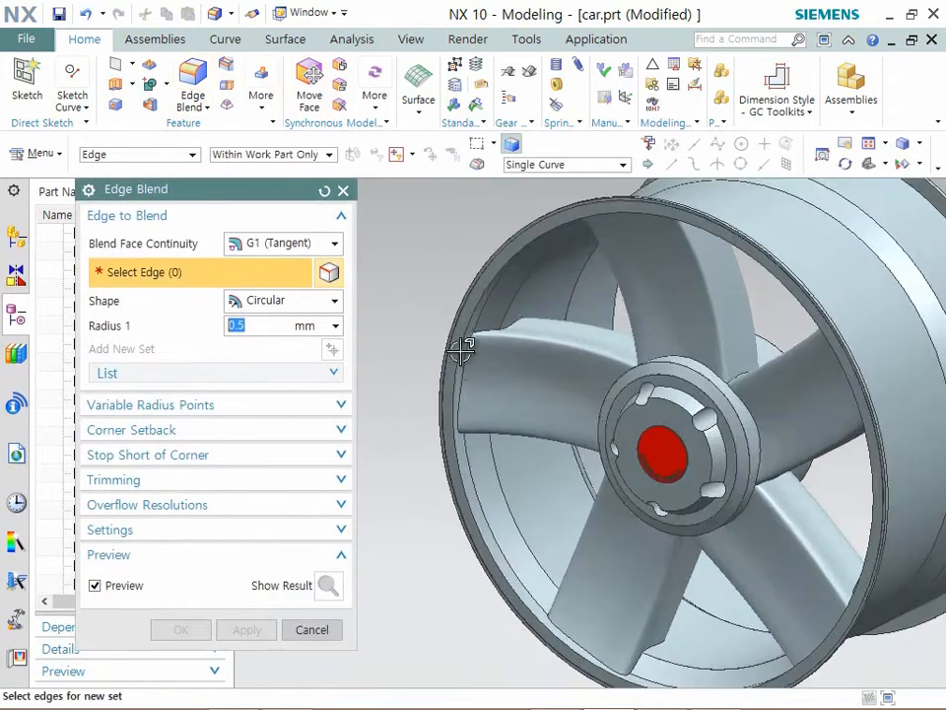
pyautogui.click(493, 314)
pyautogui.click(522, 302)
pyautogui.click(555, 303)
pyautogui.moveTo(493, 498); pyautogui.dragTo(492, 464, button='middle')
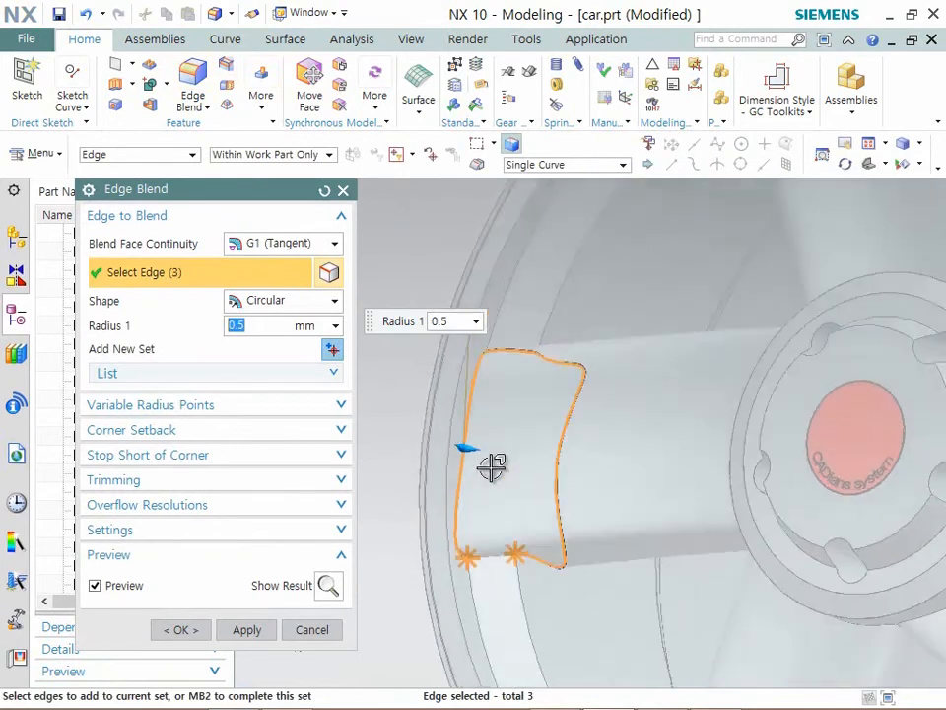
pyautogui.click(488, 566)
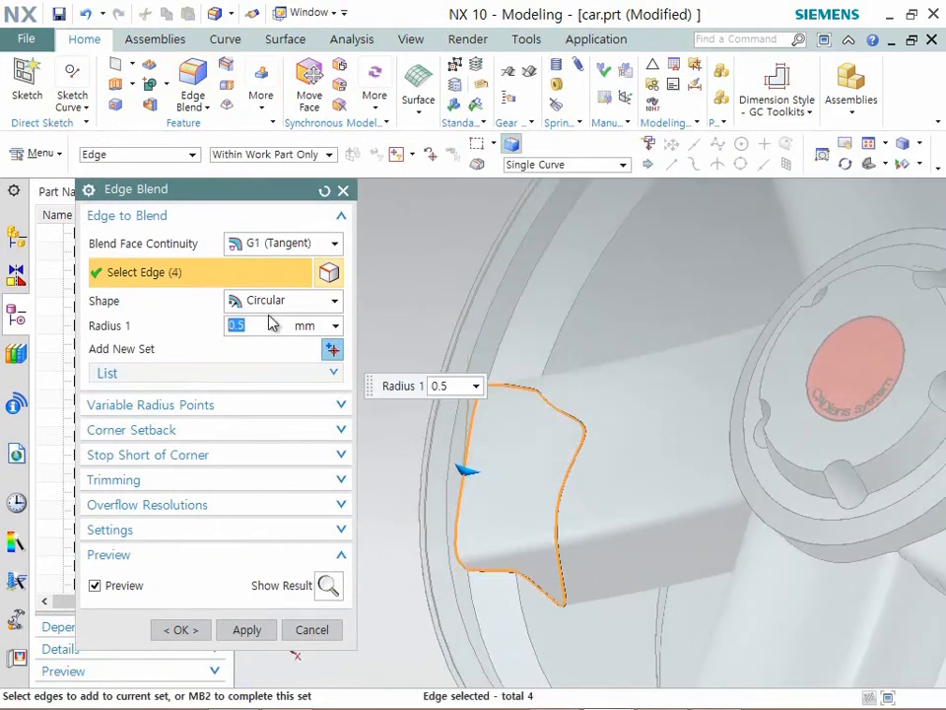
pyautogui.write('5')
pyautogui.moveTo(384, 296); pyautogui.dragTo(496, 351, button='middle')
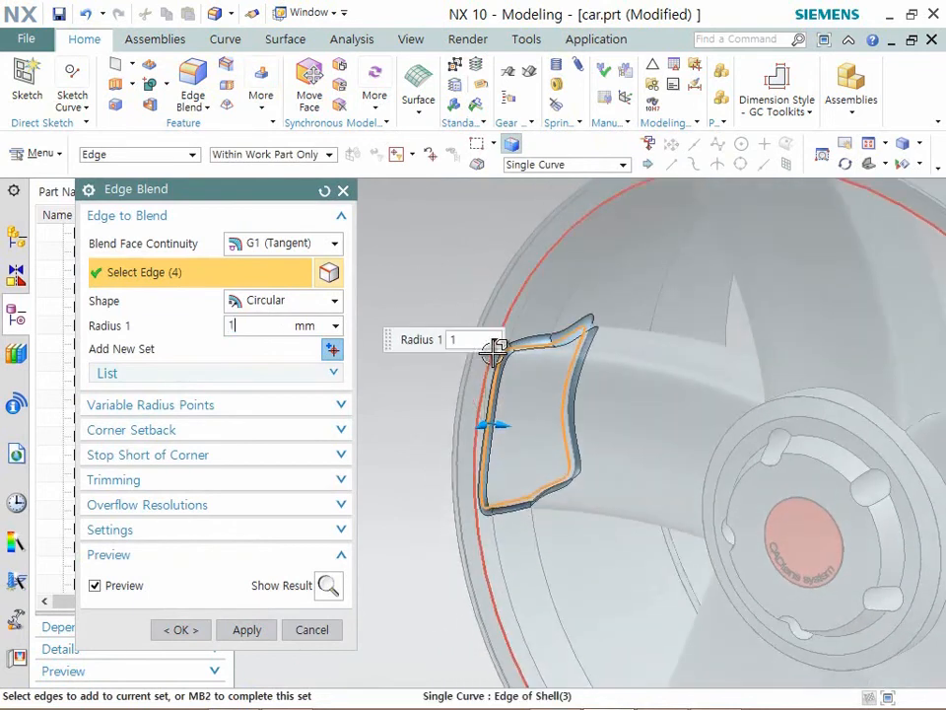
# - Blend the edges where the five spokes meet the hub with a 3 mm radius
pyautogui.write('0')
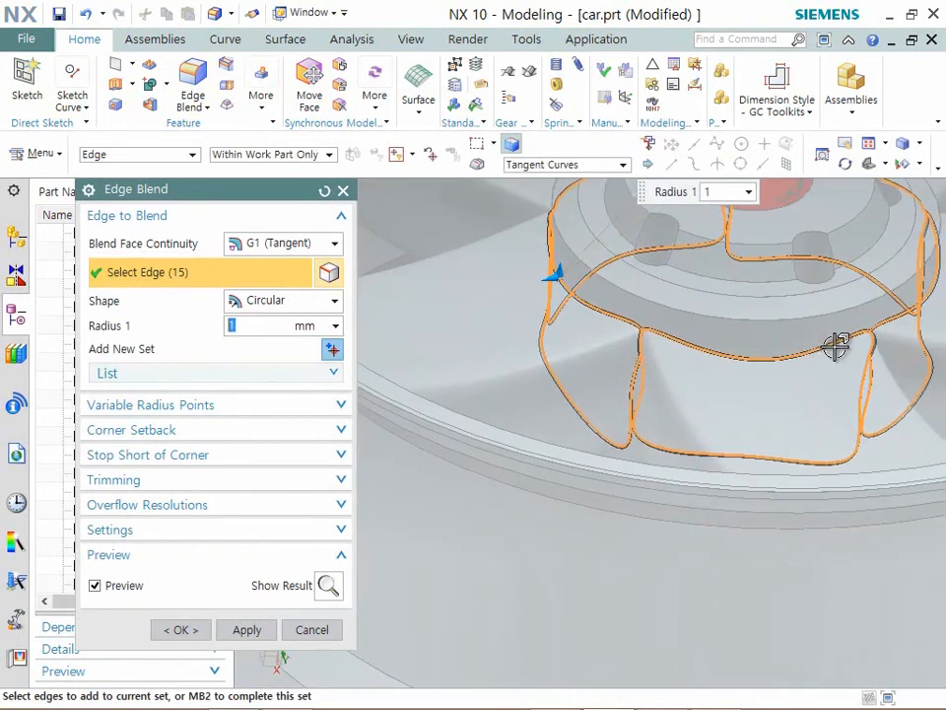
pyautogui.moveTo(834, 345); pyautogui.dragTo(680, 369, button='middle')
pyautogui.click(207, 623)
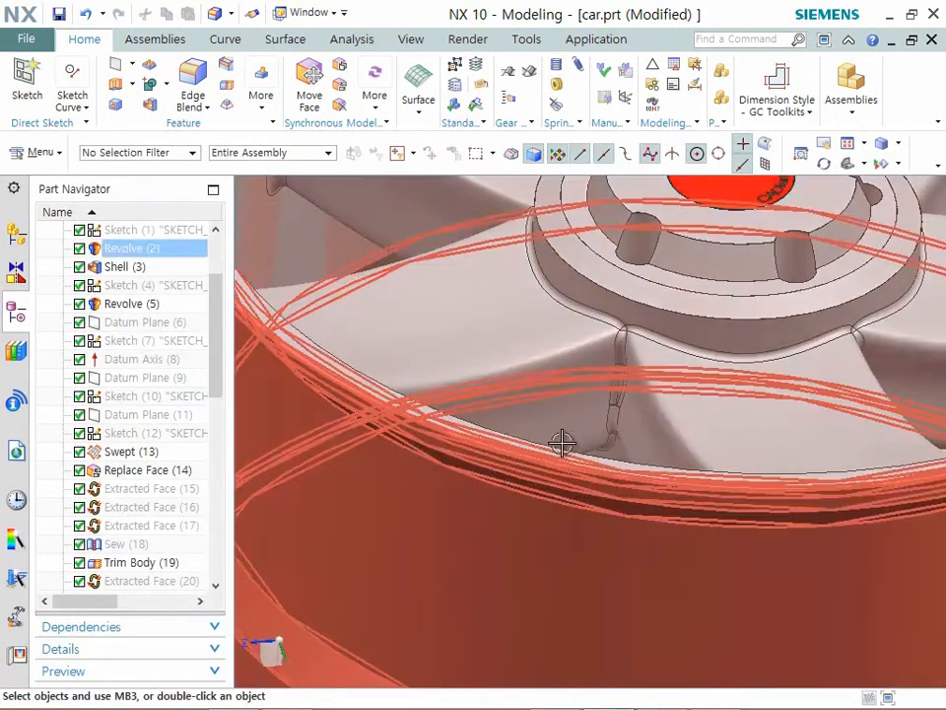
pyautogui.scroll(-3, 613, 376)
pyautogui.moveTo(617, 373); pyautogui.dragTo(460, 347, button='middle')
pyautogui.scroll(-4, 697, 397)
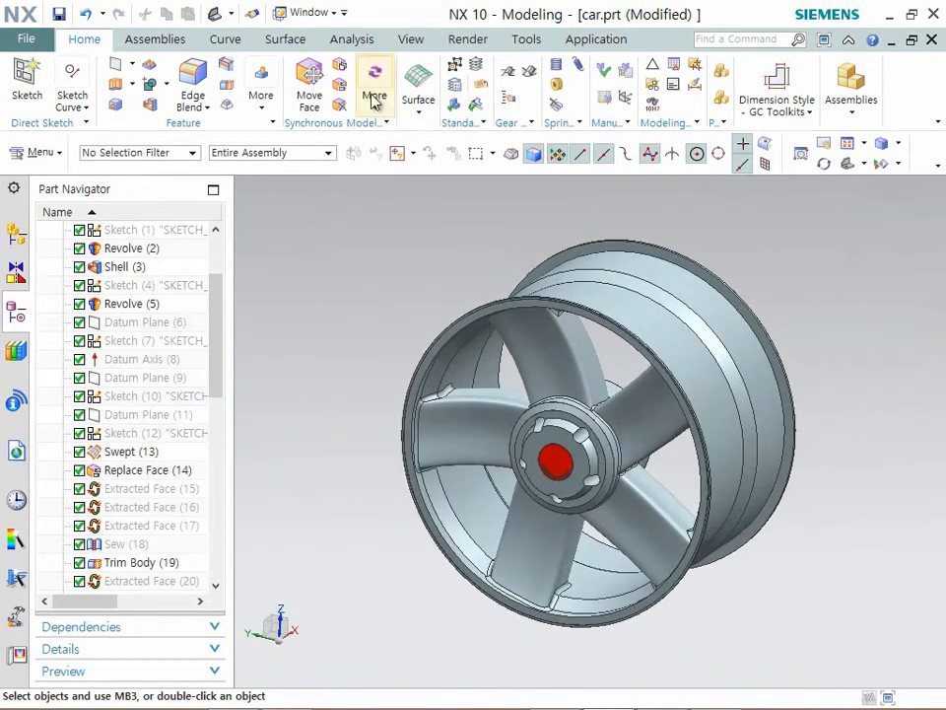
# - Turn on Advanced Studio rendering for the wheel and accept enabling Ray Traced Studio
pyautogui.click(469, 41)
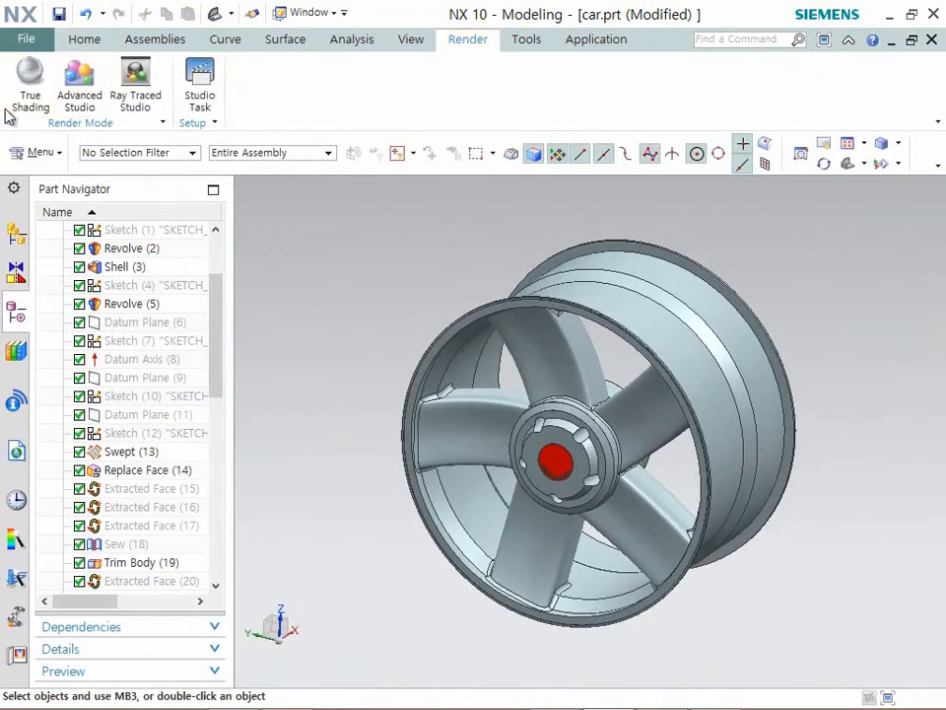
pyautogui.click(80, 87)
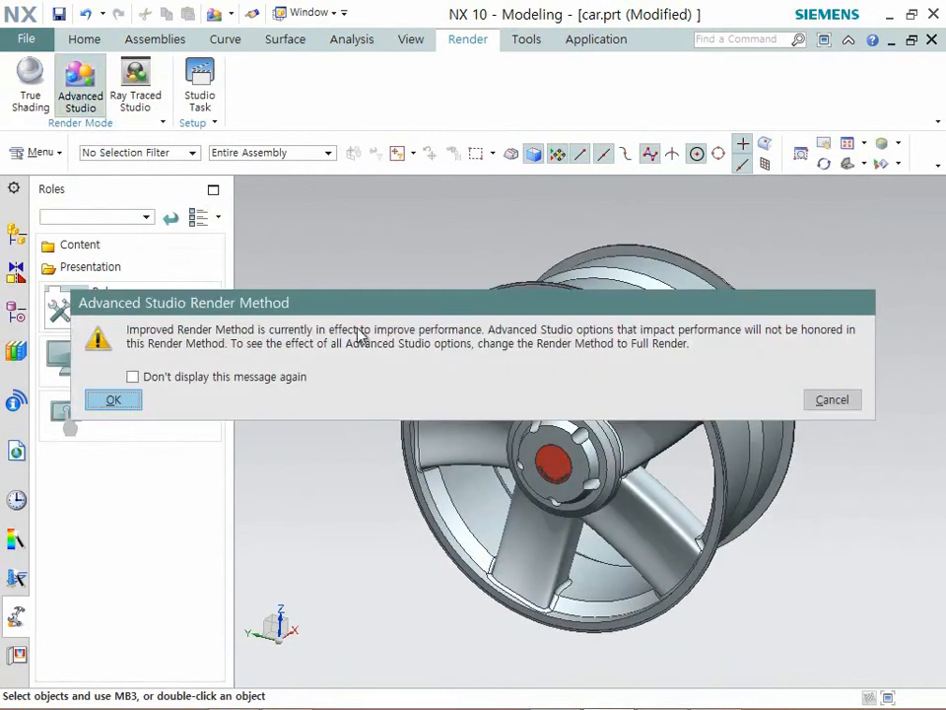
pyautogui.click(114, 402)
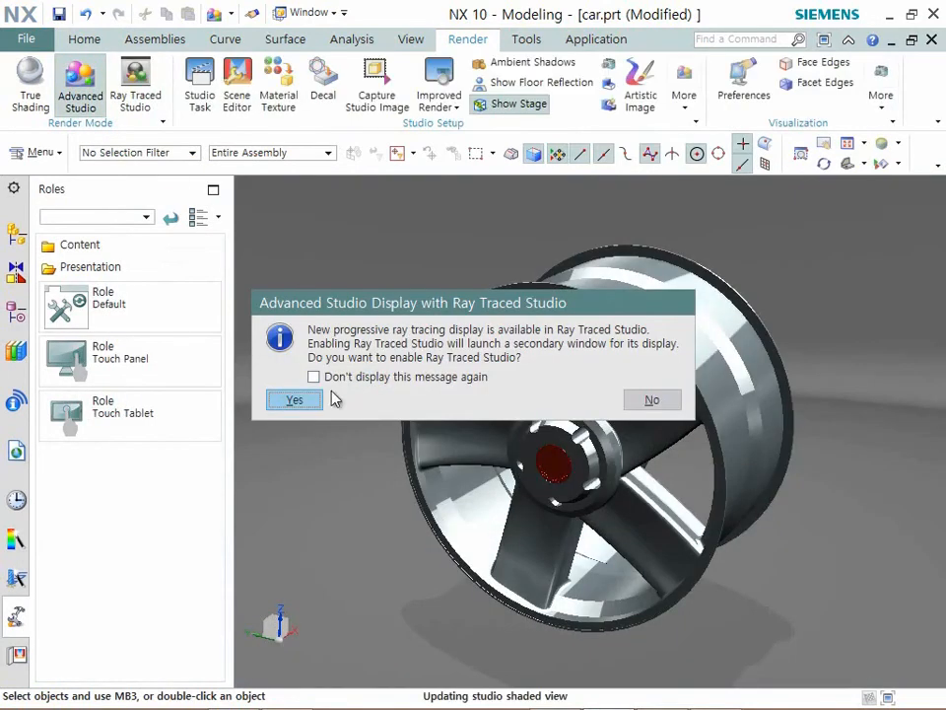
pyautogui.click(297, 397)
pyautogui.moveTo(814, 358); pyautogui.dragTo(830, 375, button='middle')
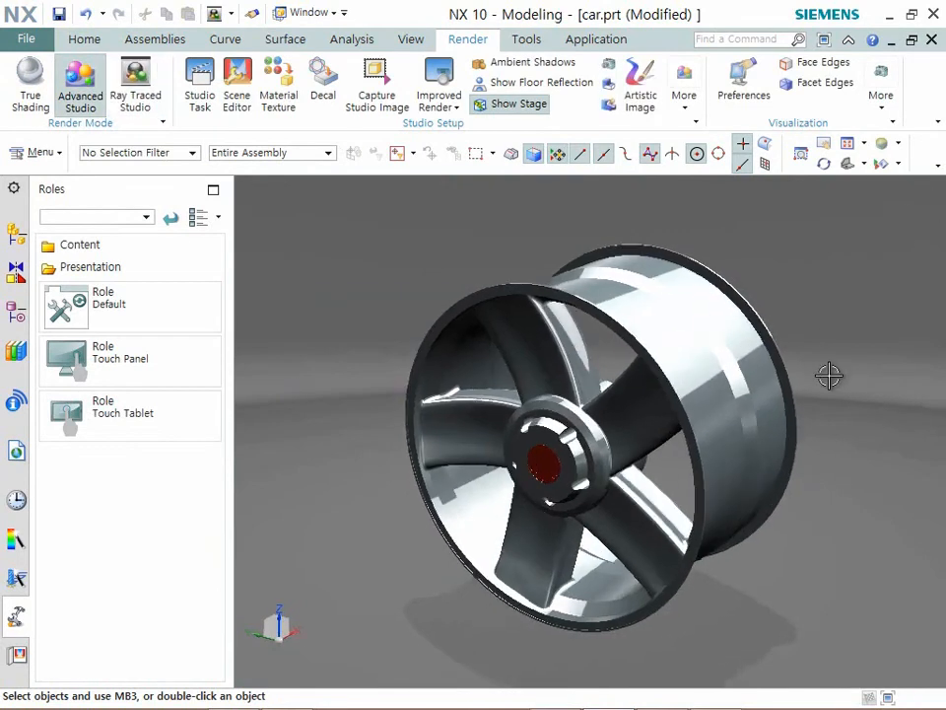
pyautogui.scroll(-1, 830, 375)
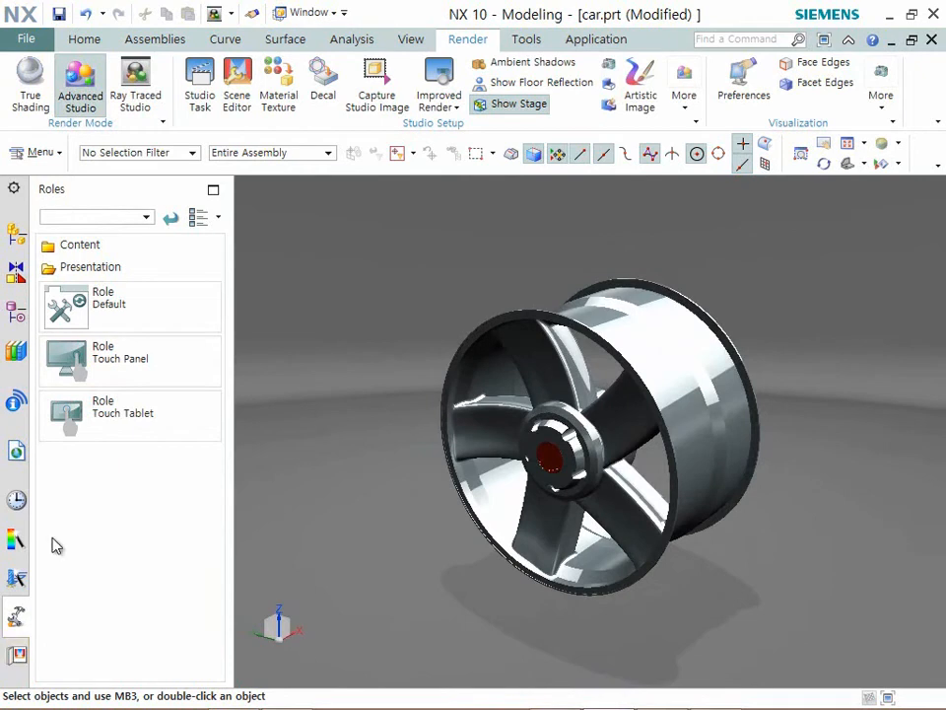
# - Assign the Bronze material from the system's Metal materials to the wheel bodies
pyautogui.click(278, 100)
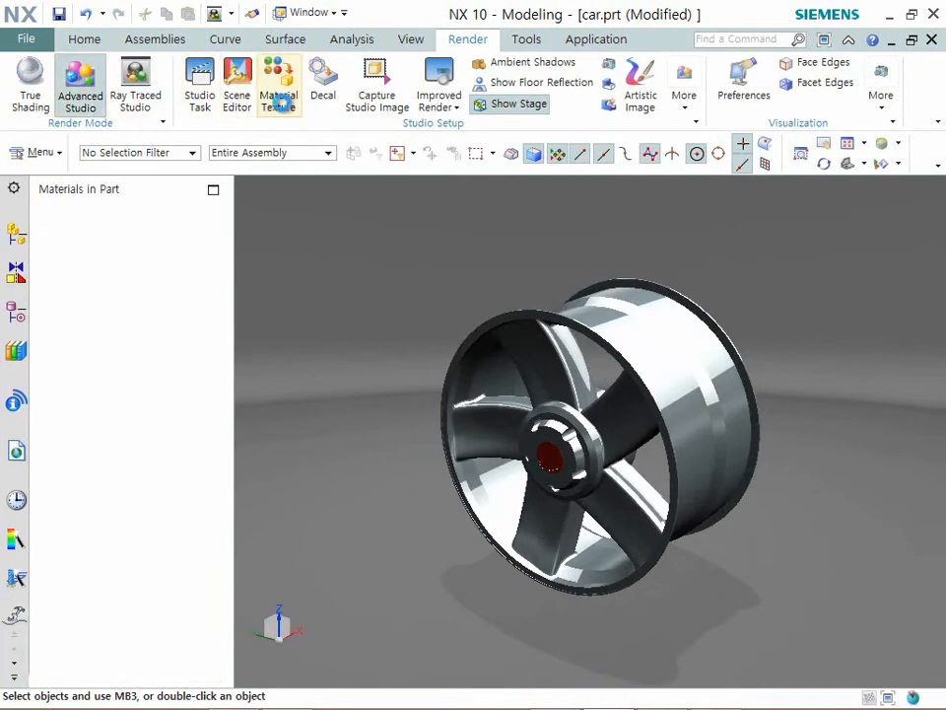
pyautogui.click(244, 187)
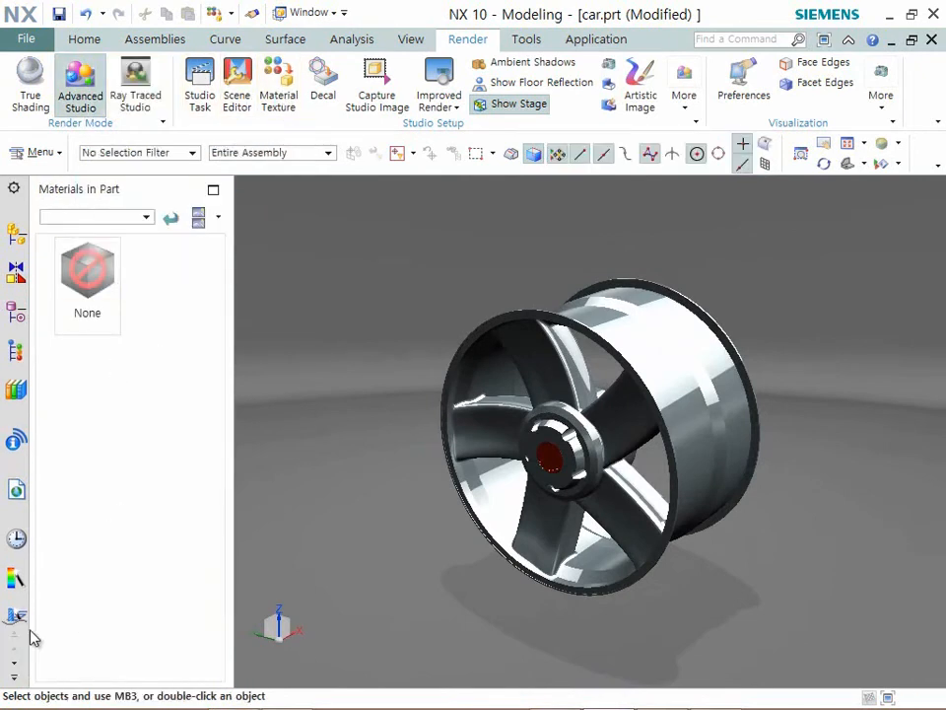
pyautogui.scroll(-5, 14, 670)
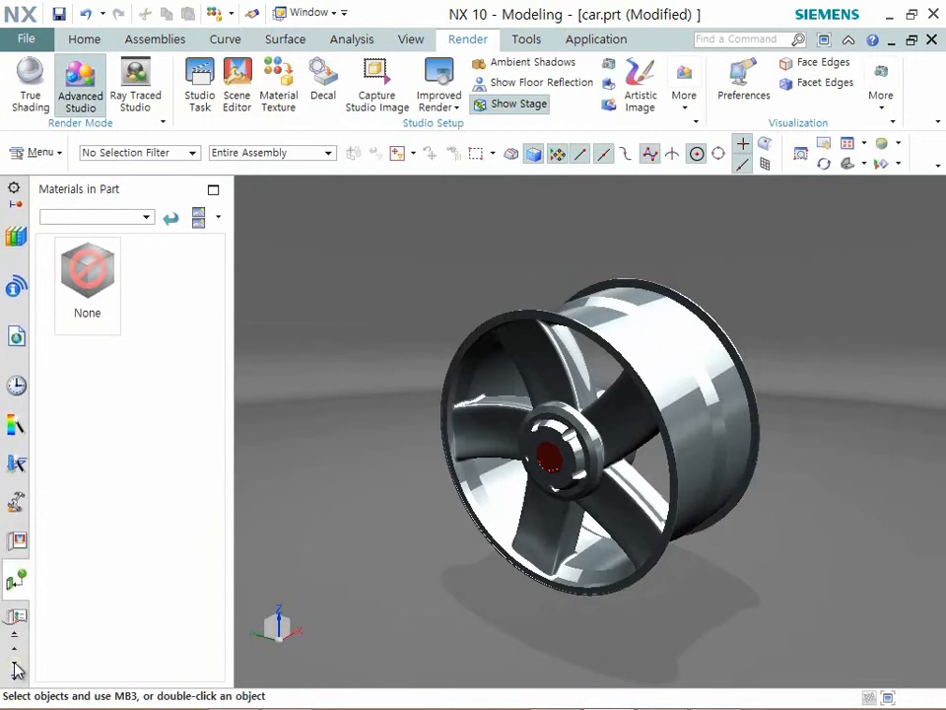
pyautogui.click(17, 603)
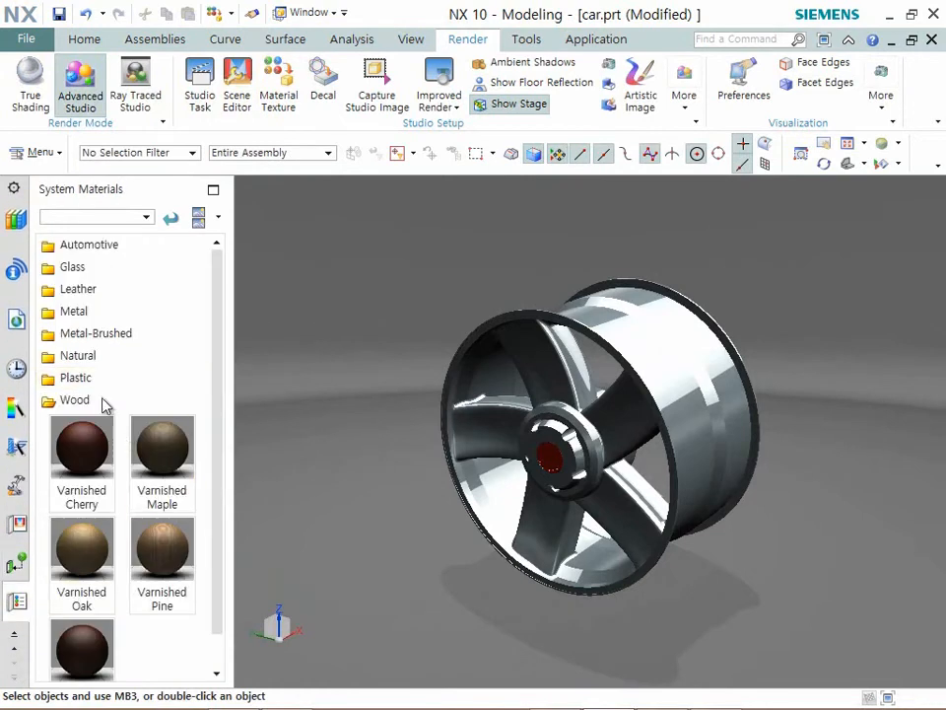
pyautogui.click(82, 314)
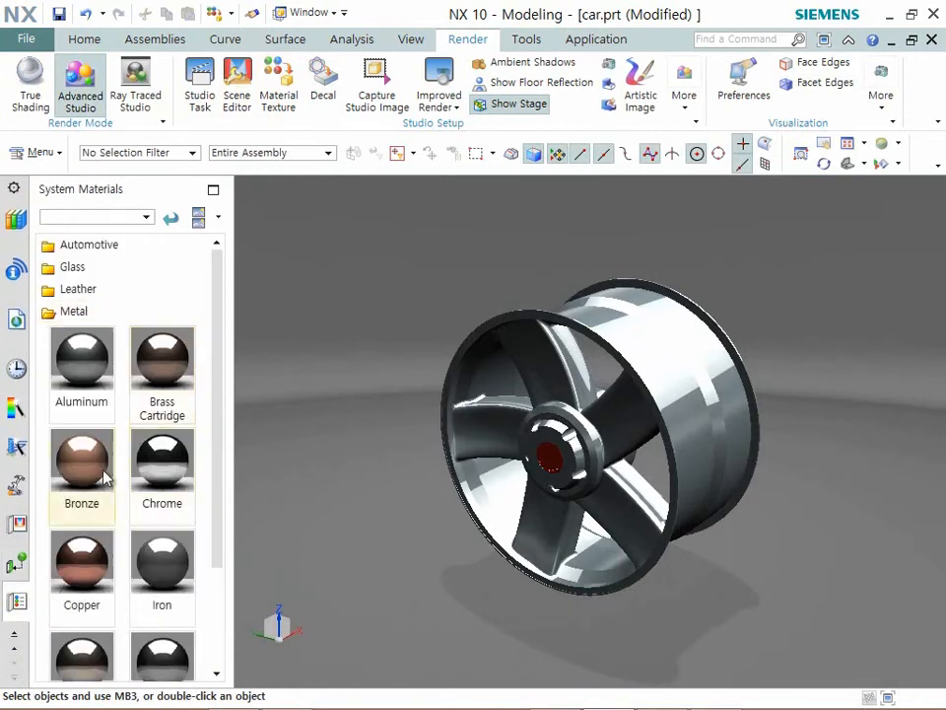
pyautogui.moveTo(87, 480); pyautogui.dragTo(534, 359)
pyautogui.moveTo(681, 433); pyautogui.dragTo(621, 536, button='middle')
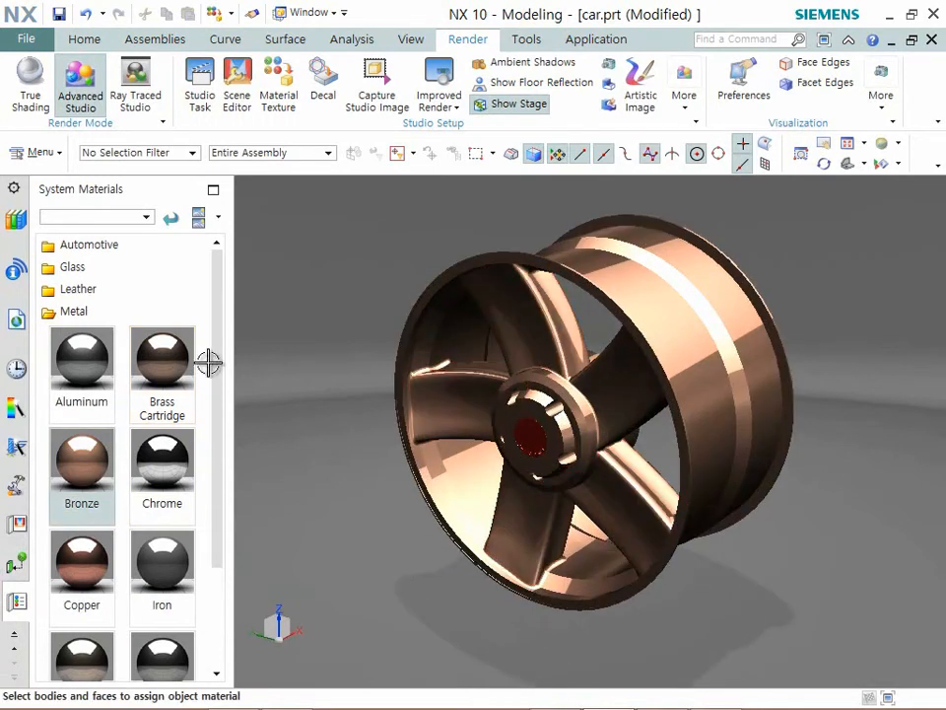
# - Apply the White Studio system scene to the view, overriding the current scene characteristics
pyautogui.click(16, 528)
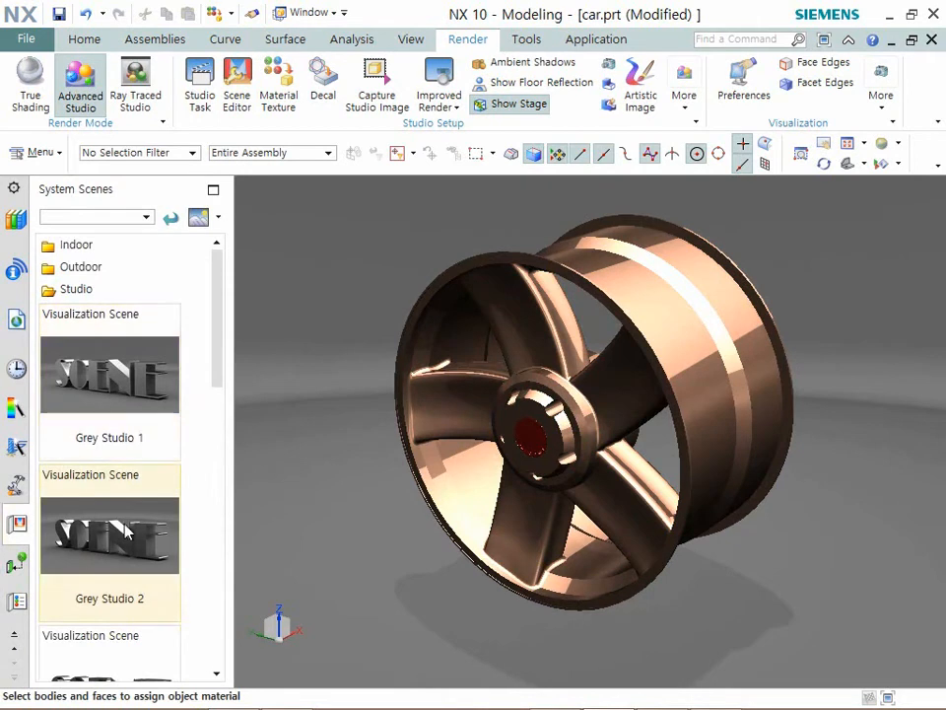
pyautogui.scroll(-3, 127, 538)
pyautogui.scroll(-1, 131, 542)
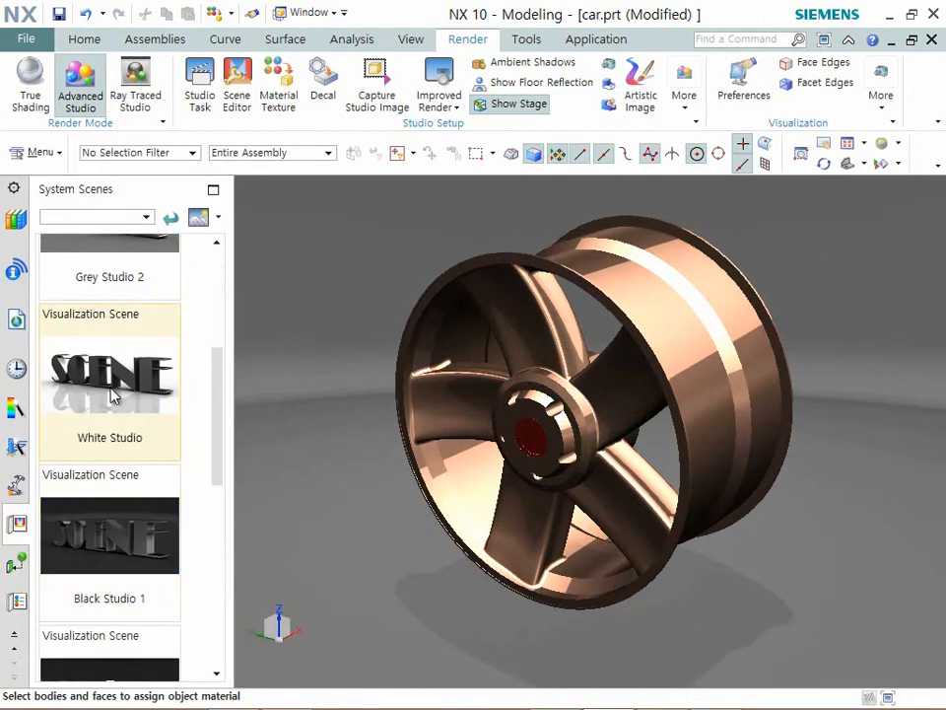
pyautogui.moveTo(109, 379); pyautogui.dragTo(365, 380)
pyautogui.moveTo(153, 409); pyautogui.dragTo(372, 332)
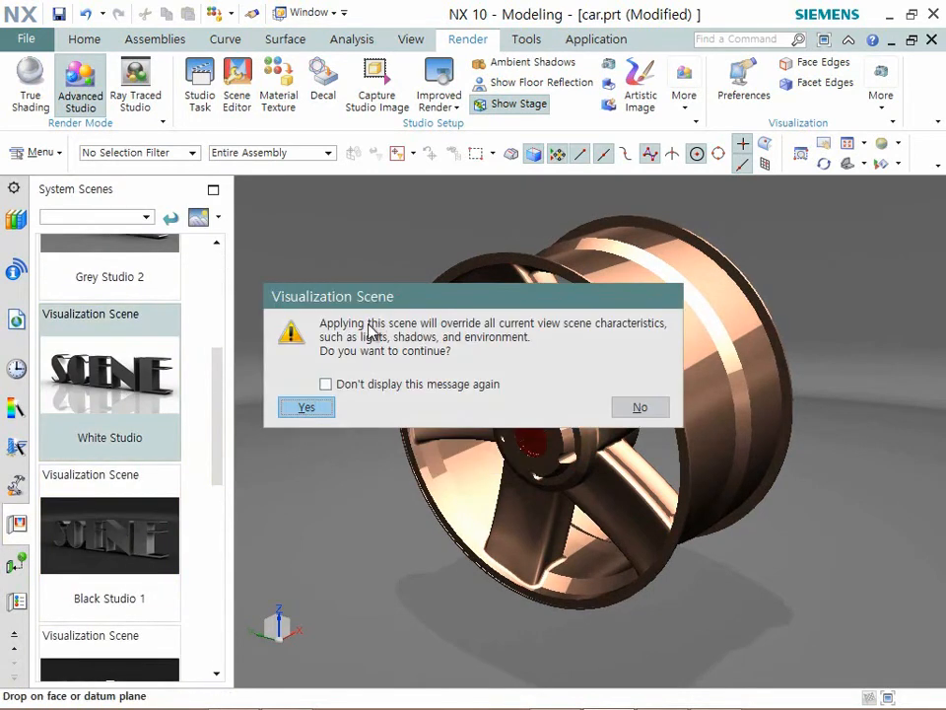
pyautogui.click(307, 407)
pyautogui.click(114, 399)
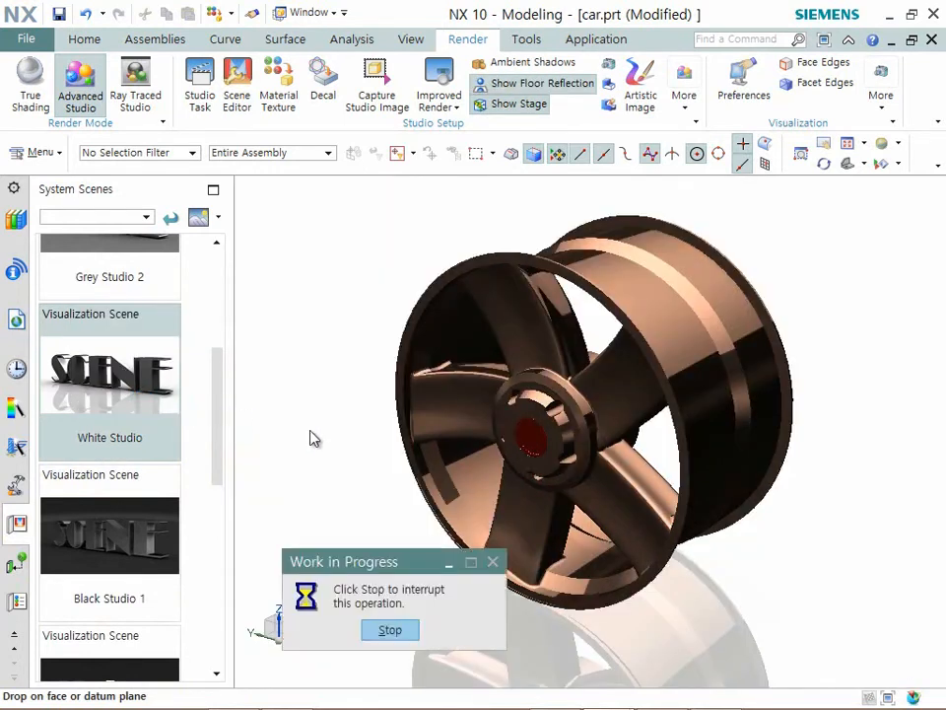
pyautogui.moveTo(246, 558)
pyautogui.mouseDown(button='middle')
pyautogui.moveTo(283, 545)
pyautogui.moveTo(333, 572)
pyautogui.mouseUp(button='middle')
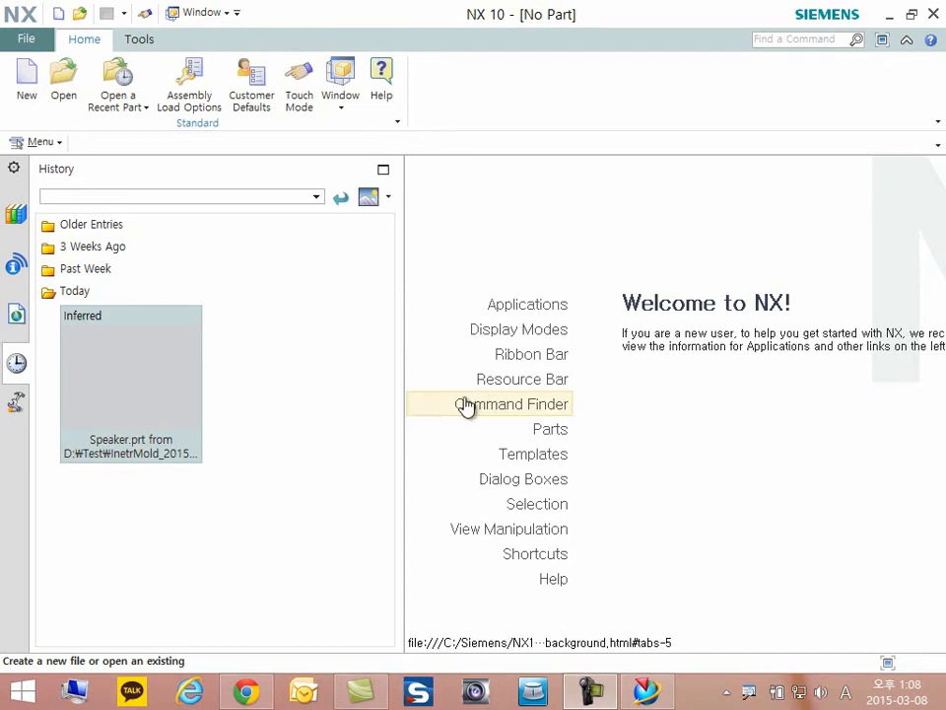
# - Open the recent part Speaker.prt from today's history
pyautogui.click(170, 392)
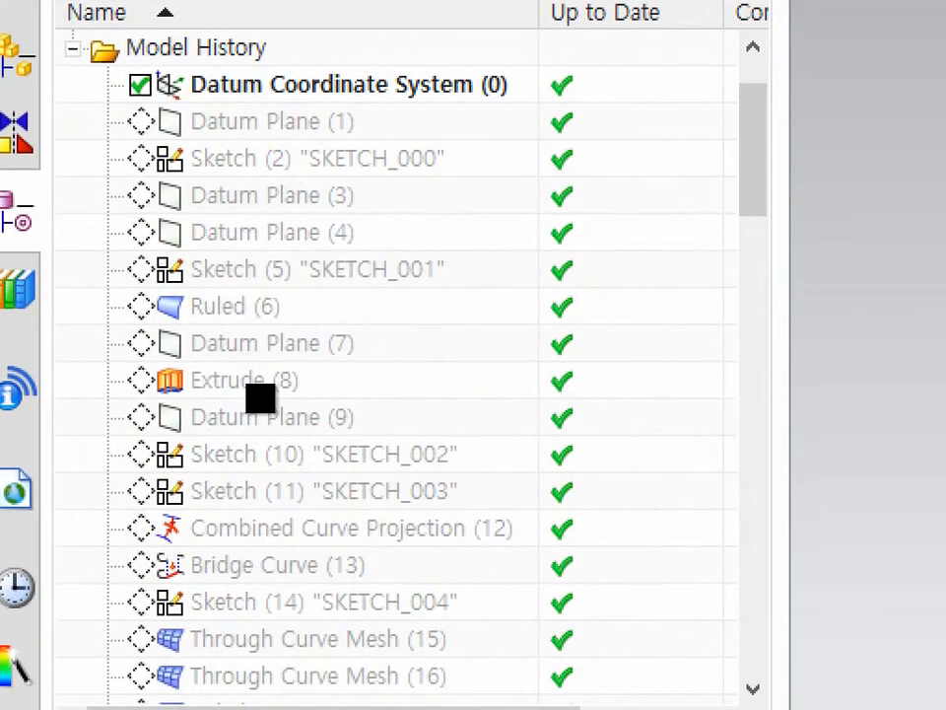
pyautogui.moveTo(96, 99); pyautogui.dragTo(169, 100)
pyautogui.moveTo(114, 136); pyautogui.dragTo(170, 139)
pyautogui.moveTo(108, 177); pyautogui.dragTo(200, 182)
pyautogui.moveTo(119, 218); pyautogui.dragTo(160, 218)
pyautogui.moveTo(120, 253); pyautogui.dragTo(187, 250)
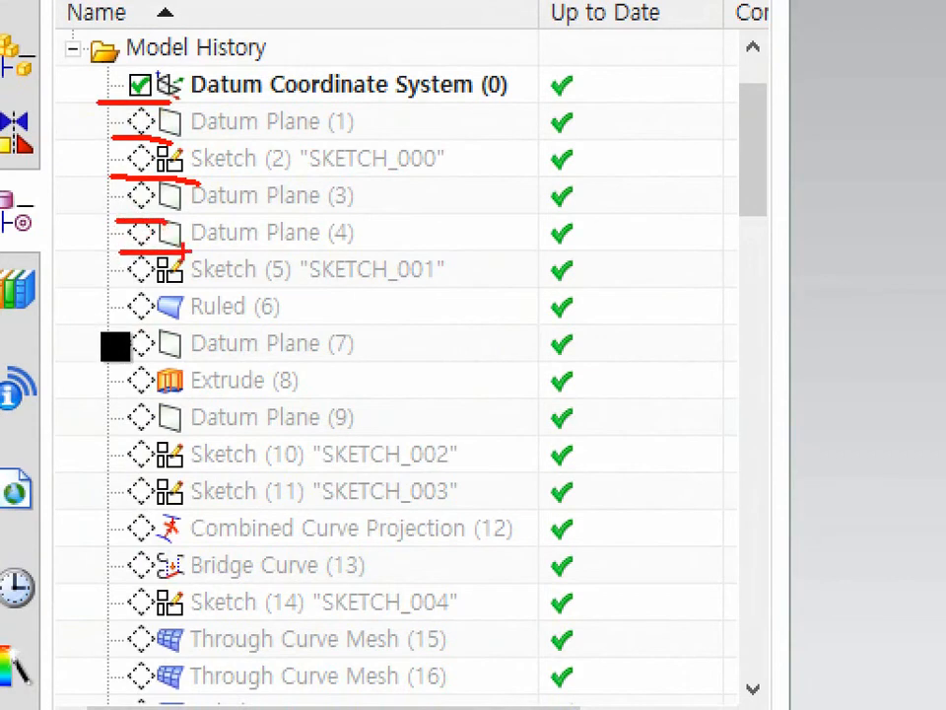
pyautogui.press('Escape')
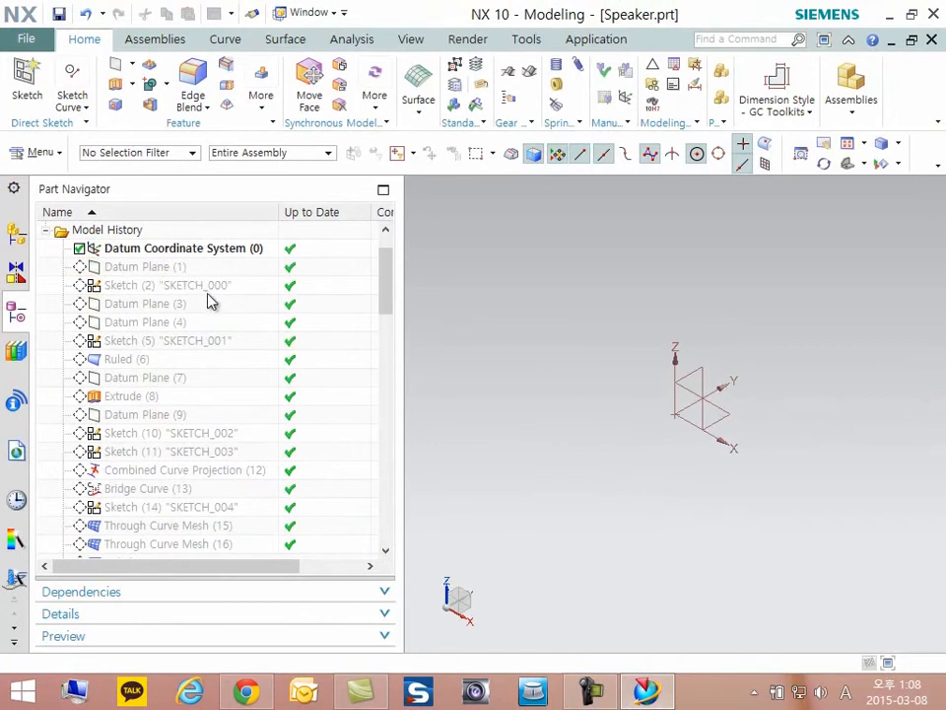
# - Make Datum Plane (1) the current feature and review its at-distance definition
pyautogui.click(157, 273)
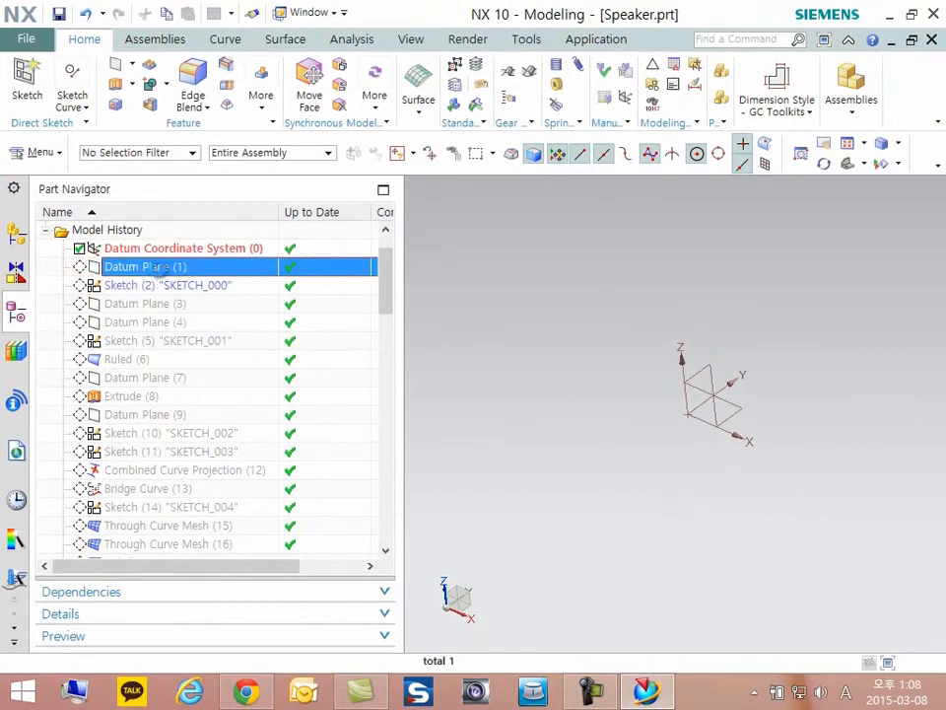
pyautogui.rightClick(158, 268)
pyautogui.click(225, 356)
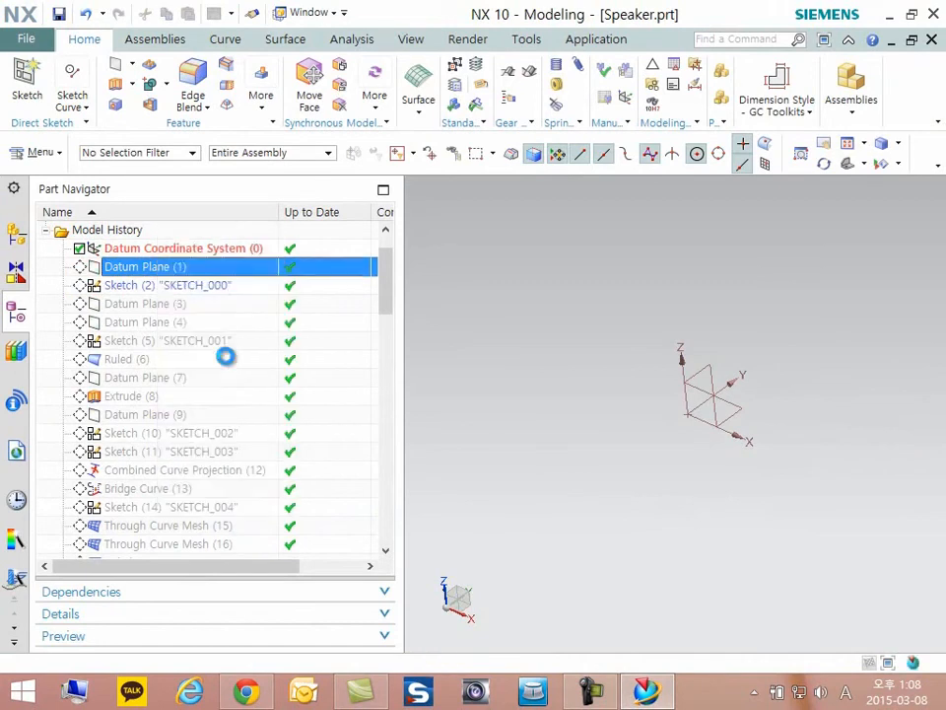
pyautogui.click(123, 267)
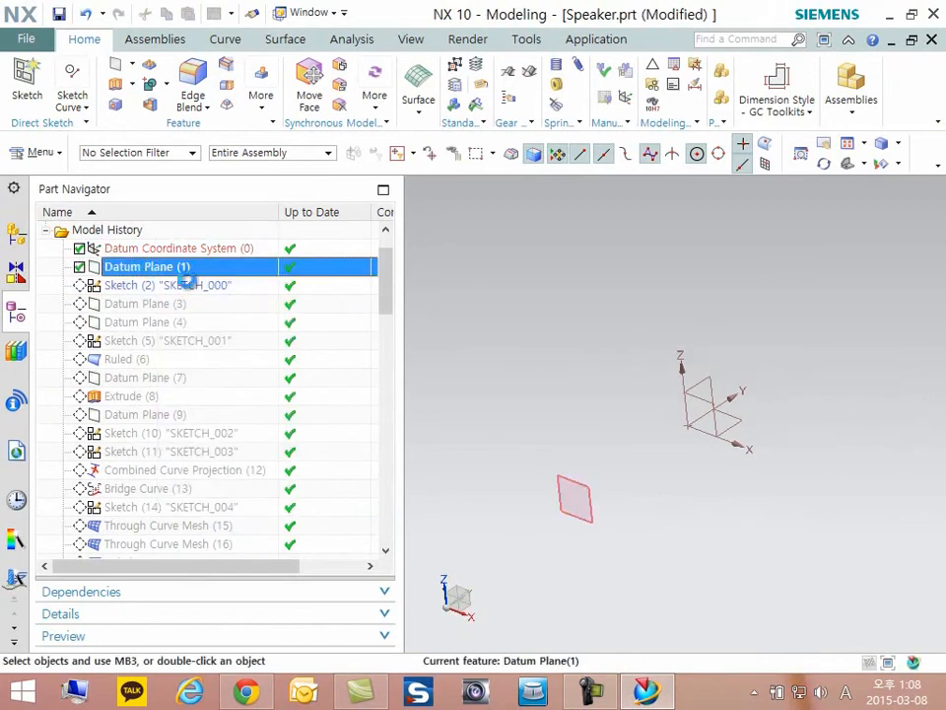
pyautogui.moveTo(561, 356); pyautogui.dragTo(618, 446, button='middle')
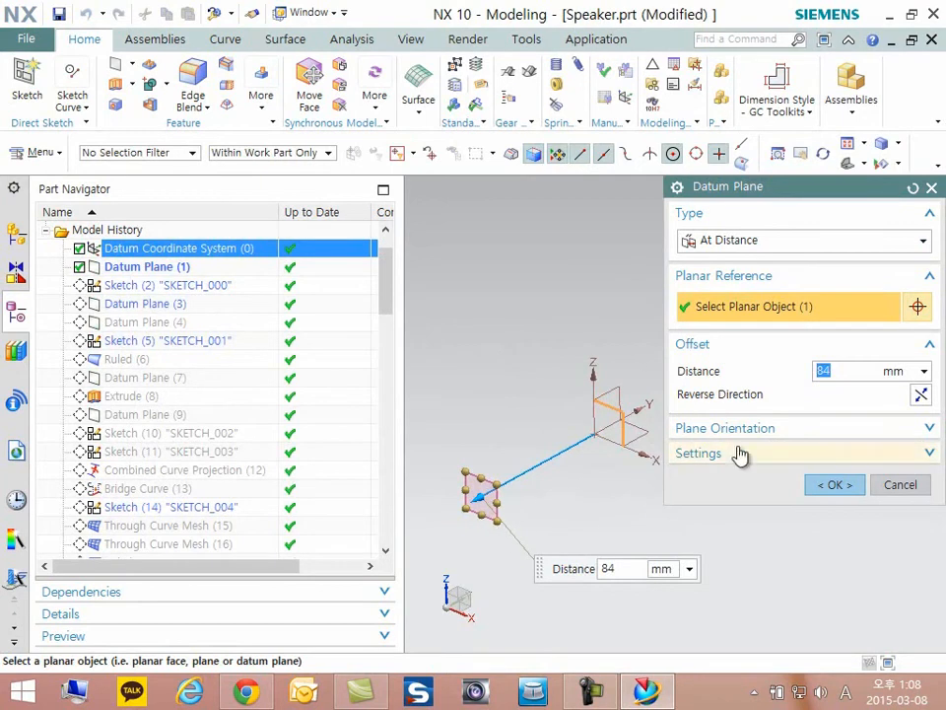
pyautogui.click(834, 484)
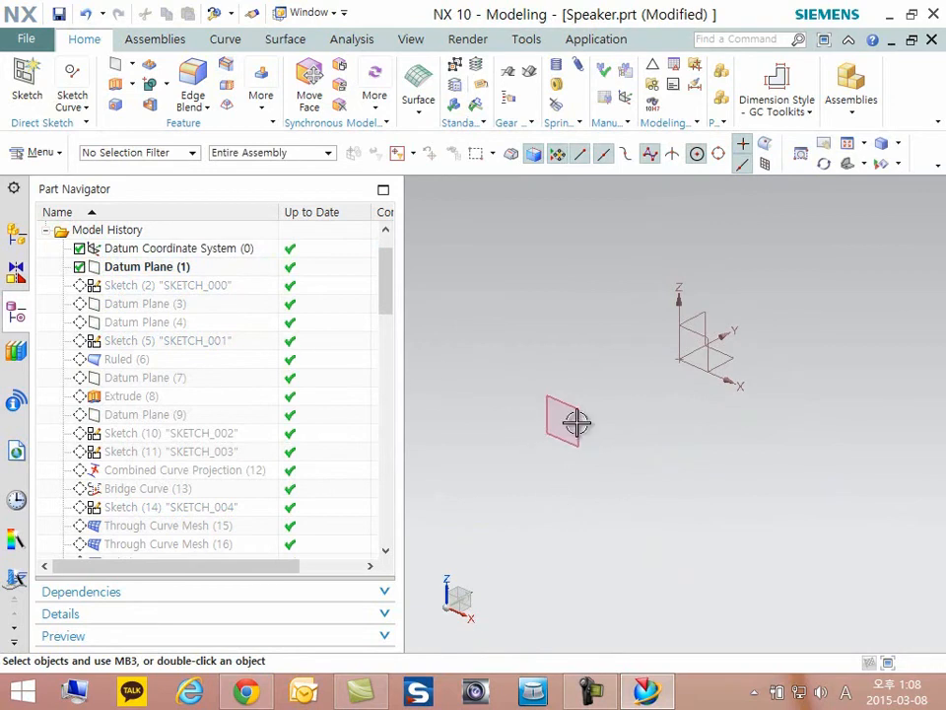
# - Make Sketch (2) "SKETCH_000" the current feature and open it for editing
pyautogui.rightClick(149, 286)
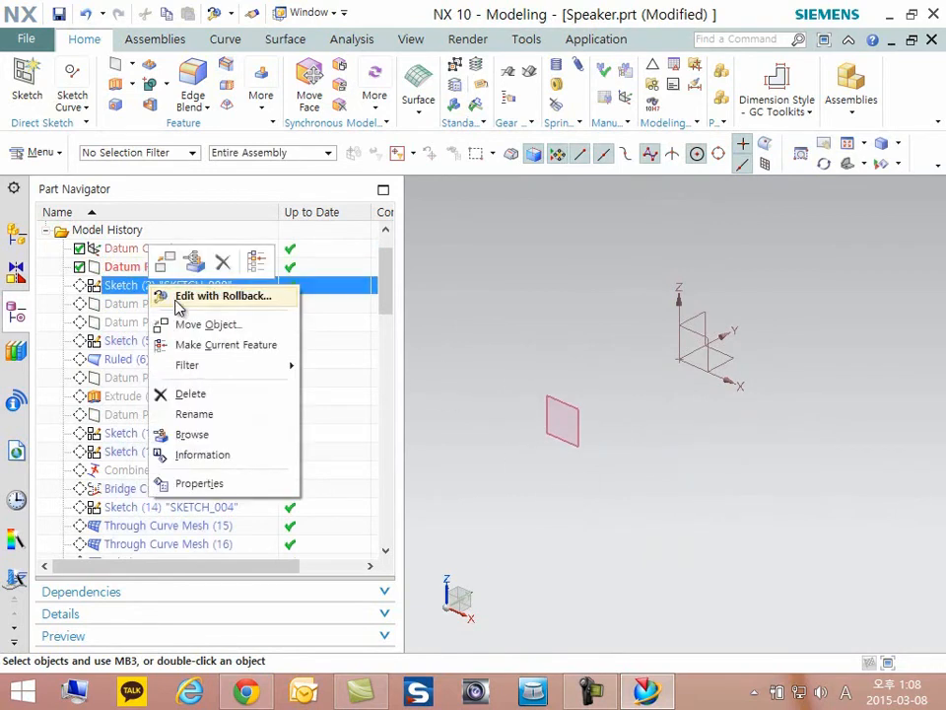
pyautogui.click(215, 345)
pyautogui.doubleClick(150, 285)
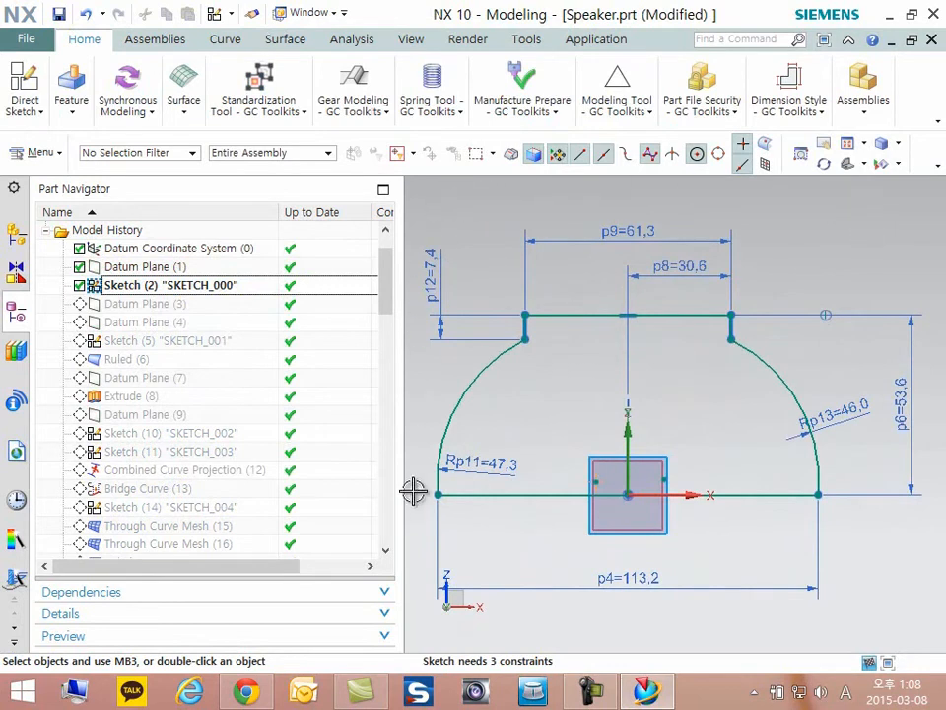
# - Reposition the overall width dimension p4 closer to the profile and the arc radius dimension Rp13 outside the profile
pyautogui.moveTo(655, 576); pyautogui.dragTo(634, 561)
pyautogui.moveTo(838, 414)
pyautogui.mouseDown()
pyautogui.moveTo(856, 393)
pyautogui.moveTo(851, 380)
pyautogui.moveTo(832, 383)
pyautogui.mouseUp()
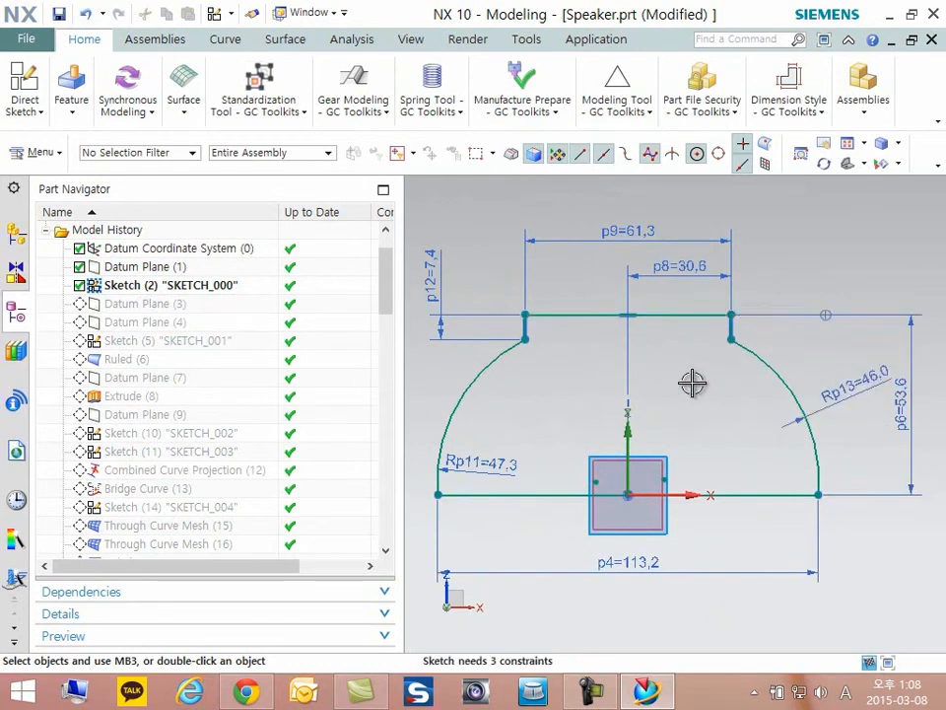
# - Finish editing Sketch (2) "SKETCH_000" and make Datum Plane (3) the current feature
pyautogui.click(31, 116)
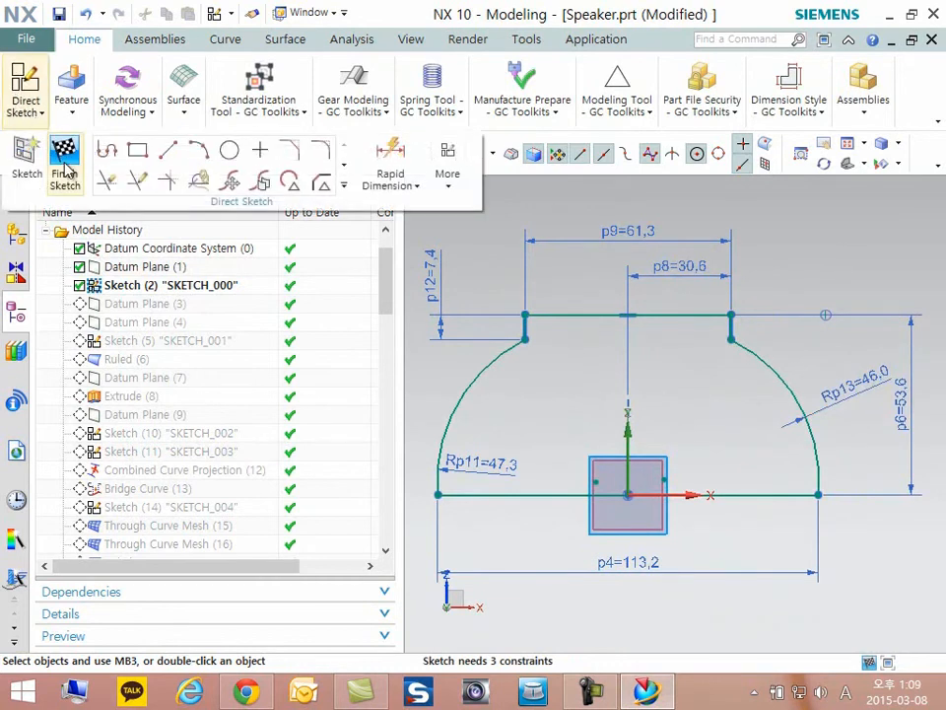
pyautogui.click(65, 170)
pyautogui.moveTo(672, 343); pyautogui.dragTo(304, 325, button='middle')
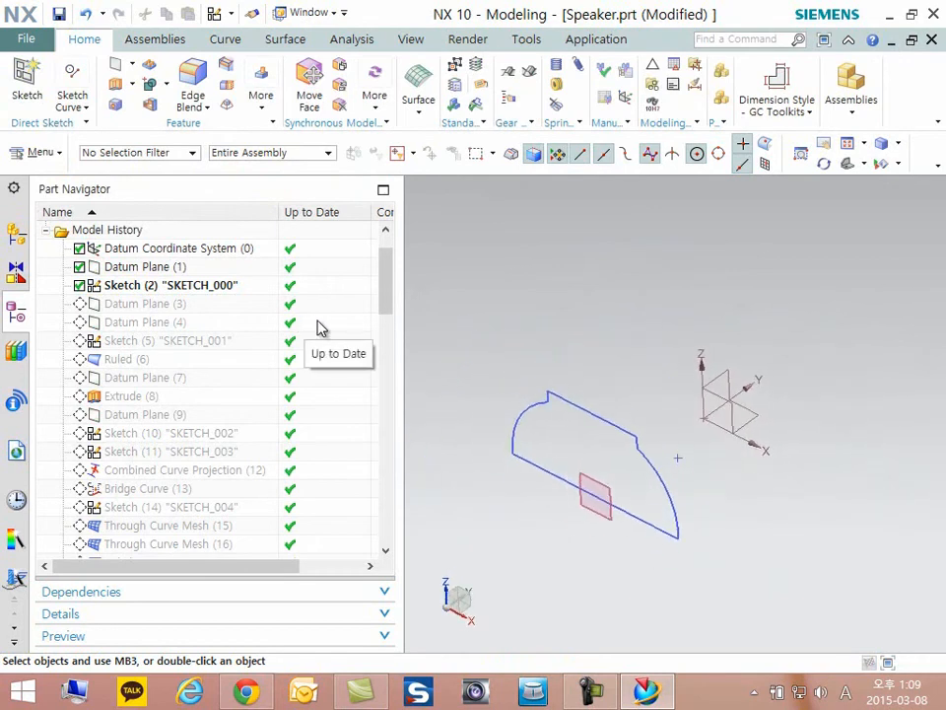
pyautogui.click(136, 308)
pyautogui.rightClick(137, 309)
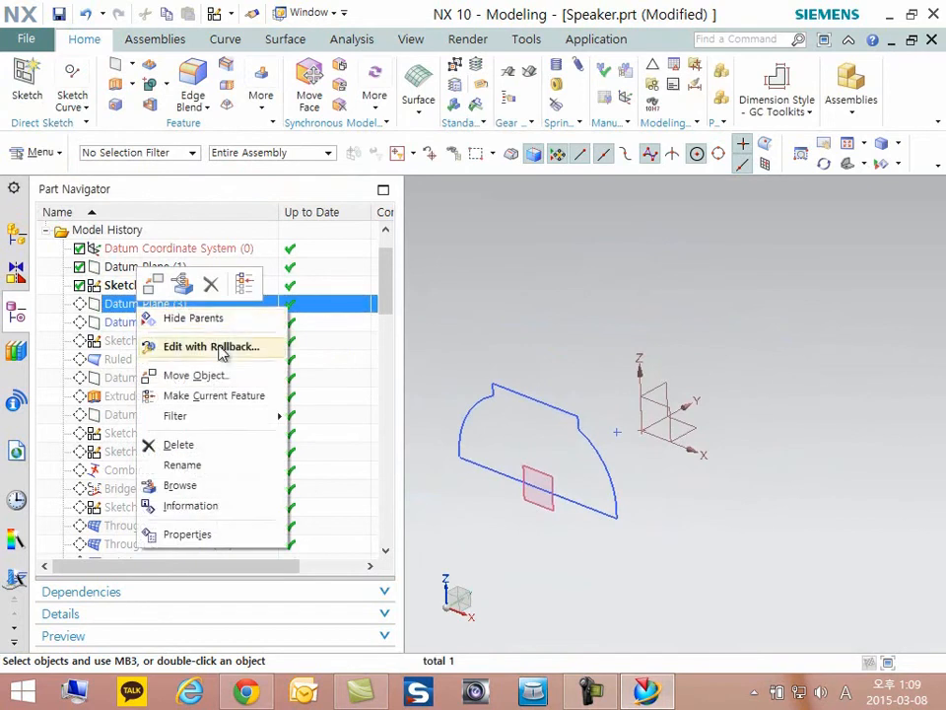
pyautogui.click(214, 395)
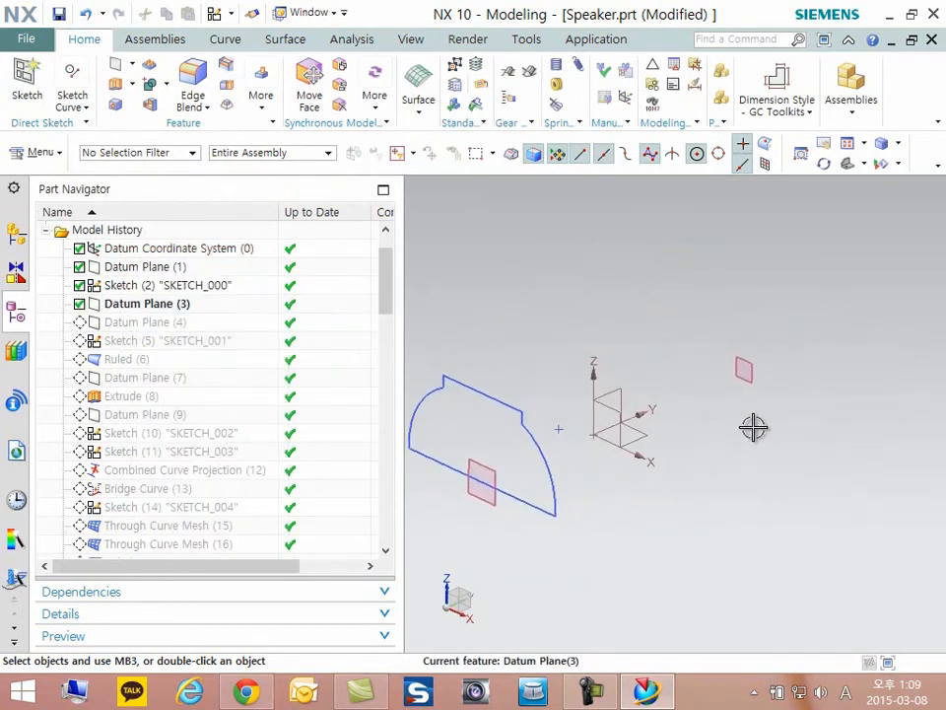
# - Open Datum Plane (3), review its at-distance offset definition and accept it
pyautogui.doubleClick(146, 305)
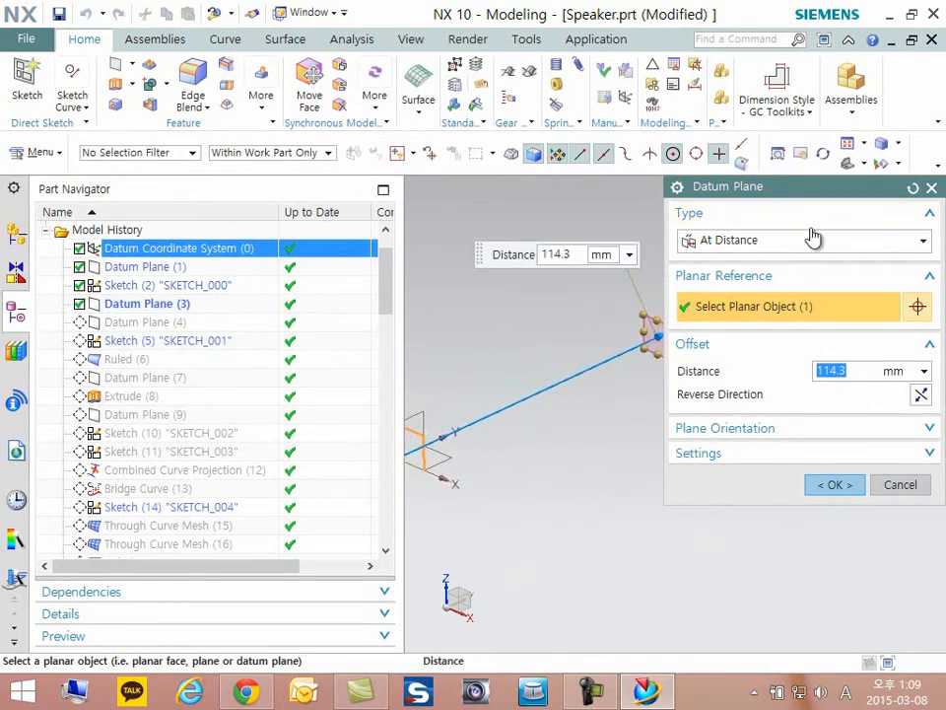
pyautogui.moveTo(816, 209); pyautogui.dragTo(743, 381)
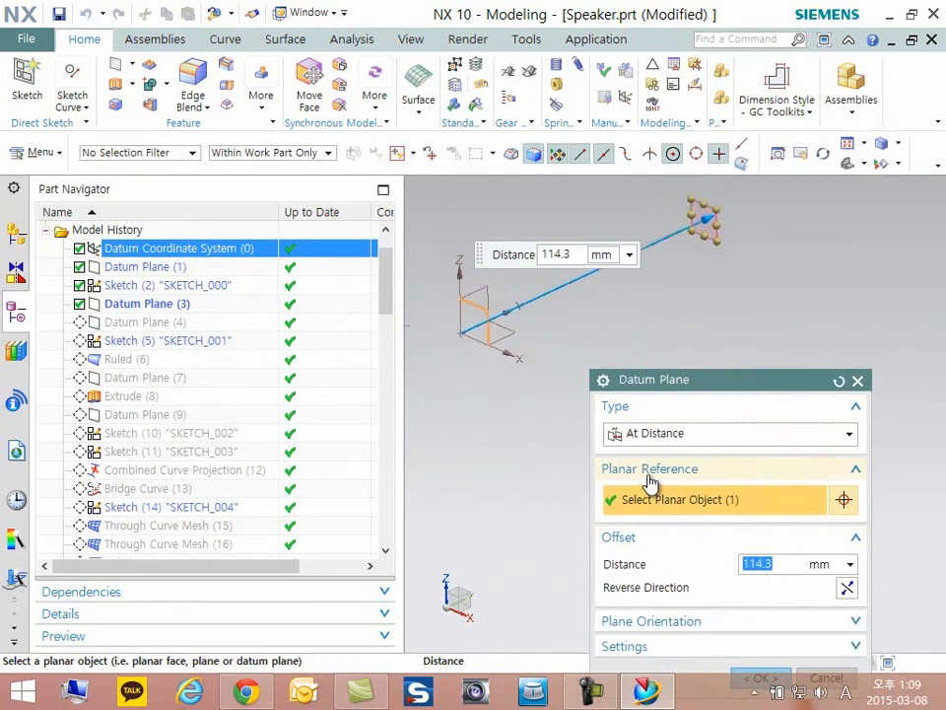
pyautogui.moveTo(788, 391); pyautogui.dragTo(862, 198)
pyautogui.click(835, 485)
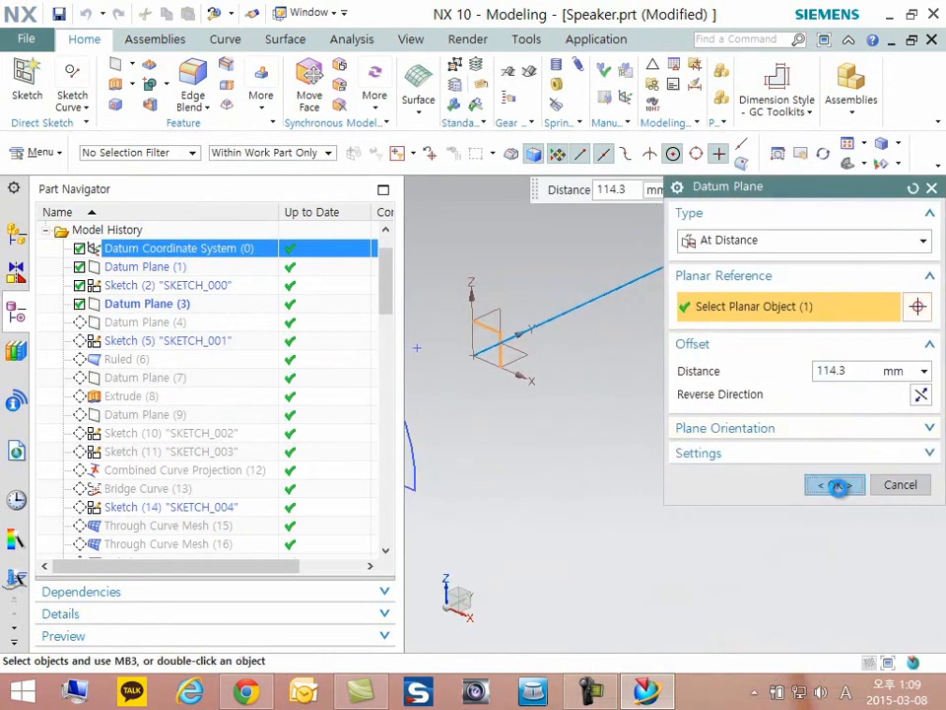
# - Make Sketch (5) "SKETCH_001" the current feature and open it for editing
pyautogui.rightClick(120, 344)
pyautogui.click(196, 431)
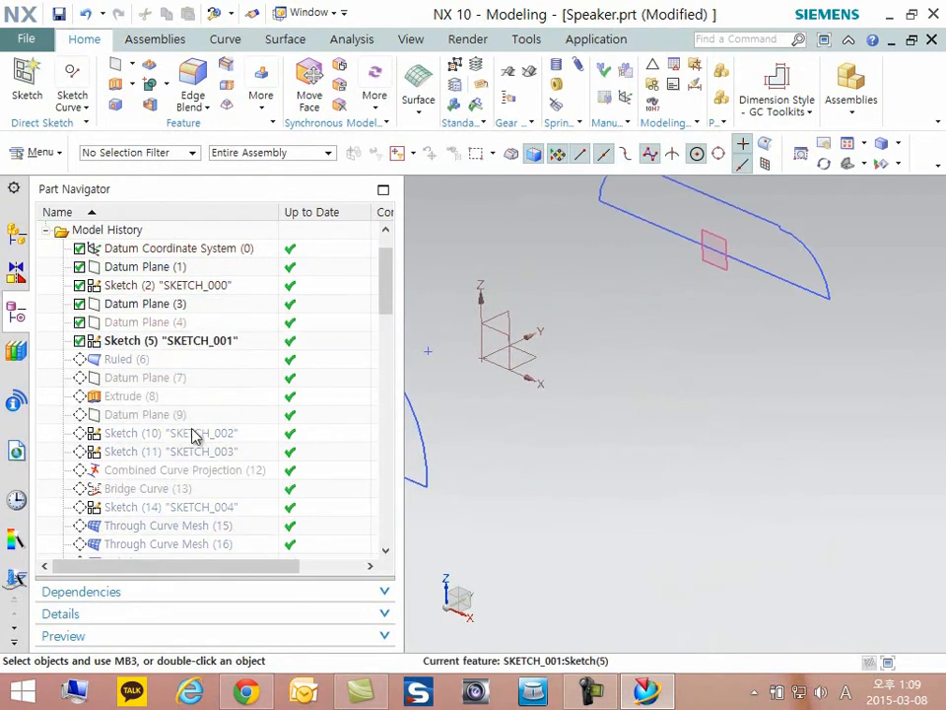
pyautogui.doubleClick(114, 342)
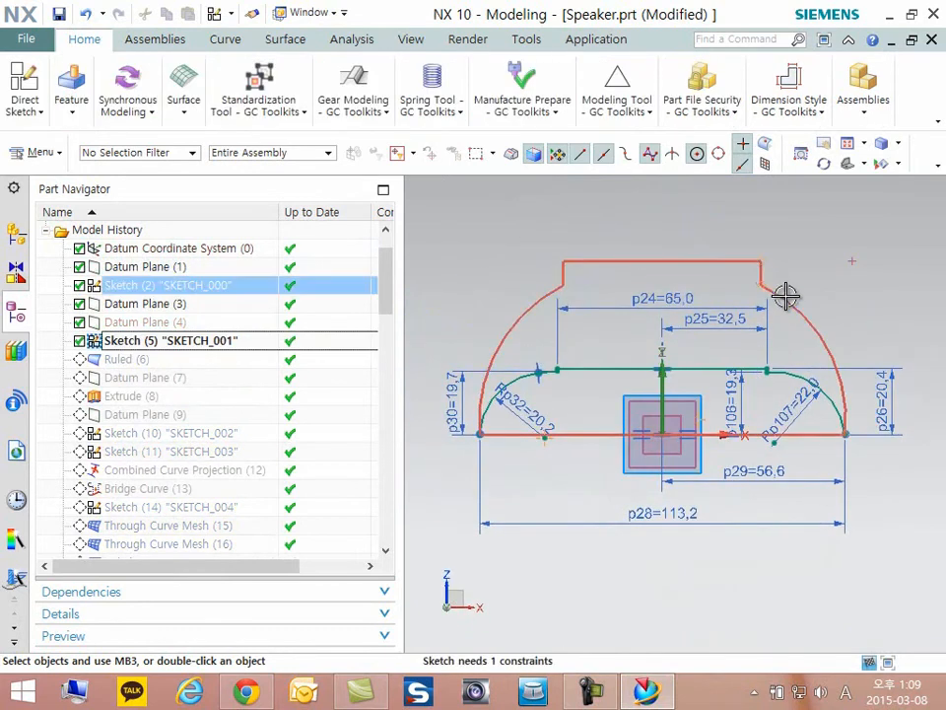
pyautogui.scroll(3, 779, 301)
pyautogui.scroll(-2, 781, 281)
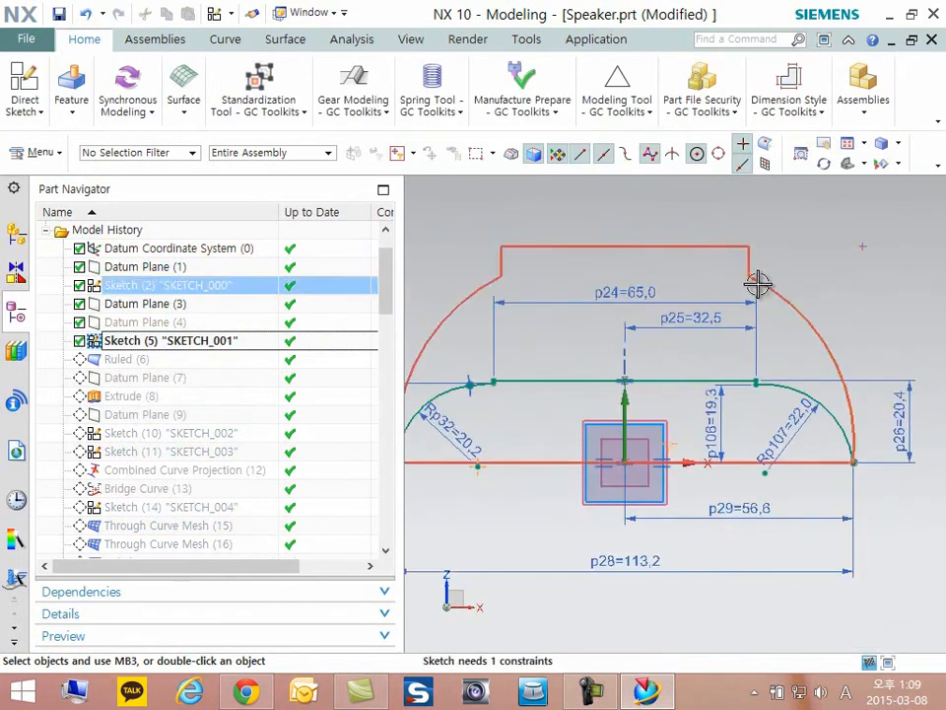
# - Hide Sketch (2) "SKETCH_000" and examine the dimensions of the SKETCH_001 profile
pyautogui.rightClick(118, 285)
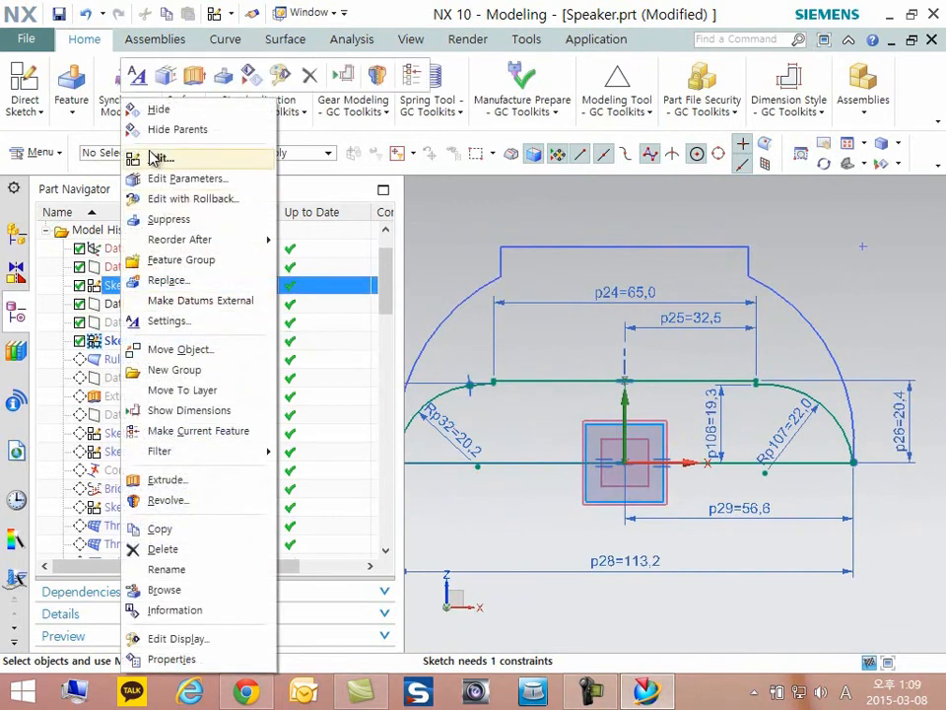
pyautogui.click(158, 48)
pyautogui.scroll(-3, 819, 323)
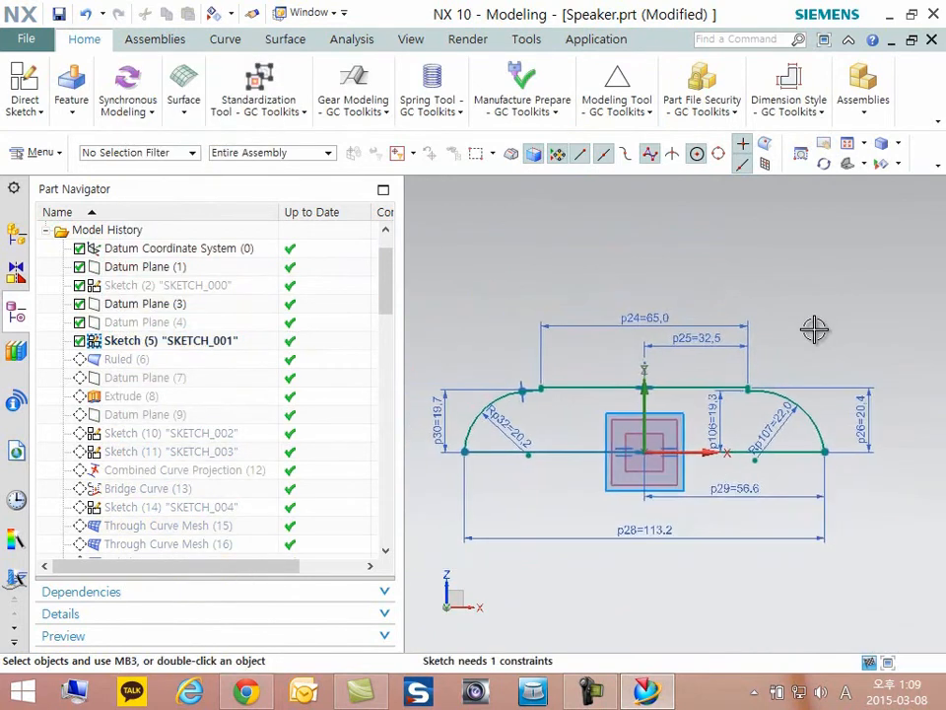
pyautogui.scroll(1, 815, 330)
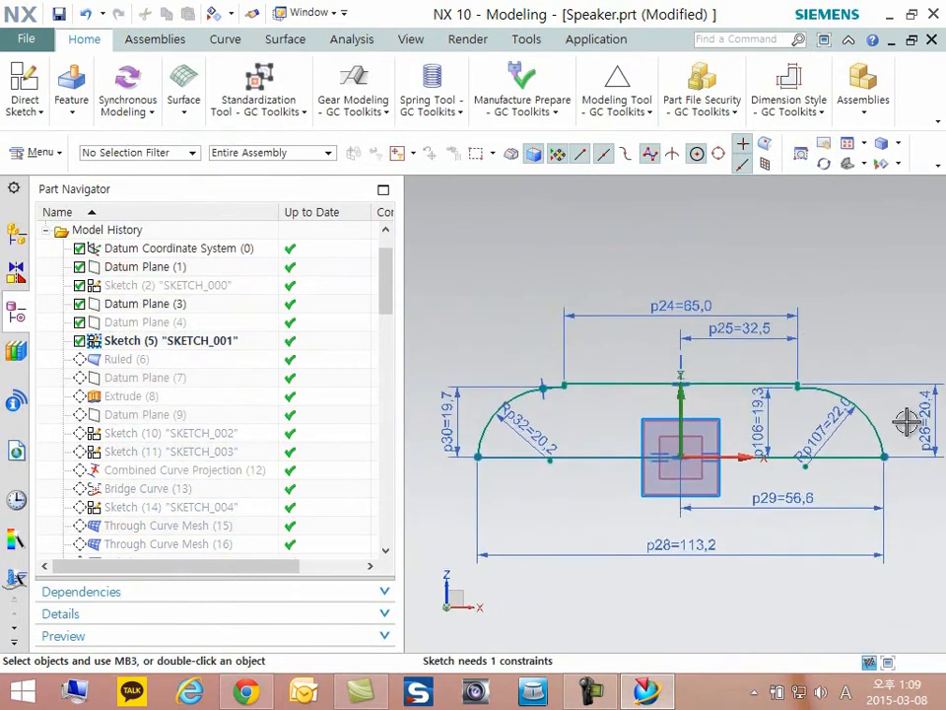
pyautogui.keyDown('shift'); pyautogui.moveTo(937, 430); pyautogui.dragTo(918, 430, button='middle'); pyautogui.keyUp('shift')
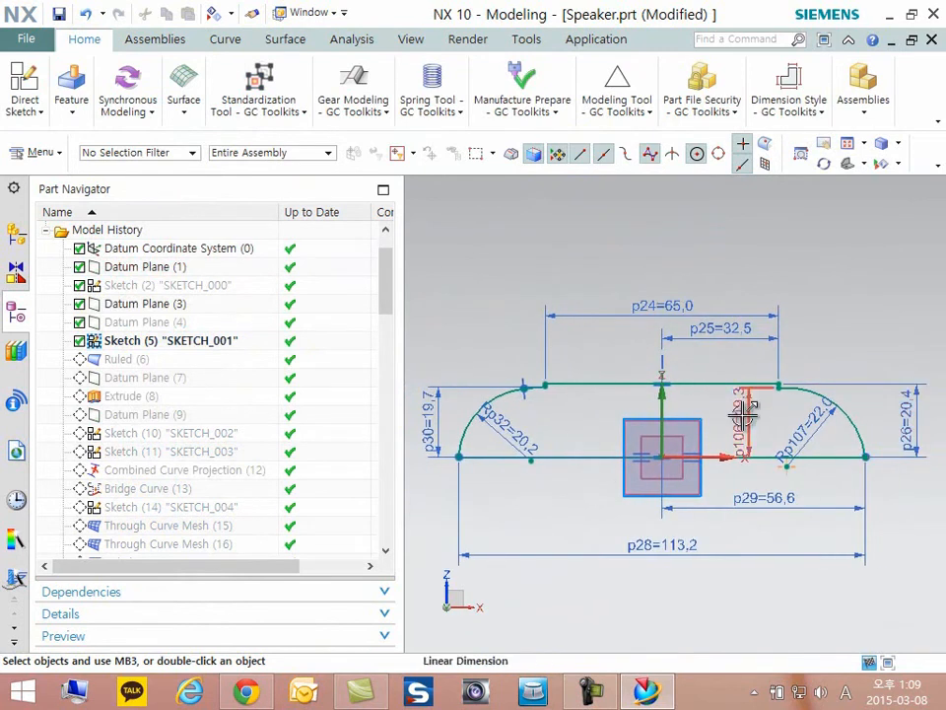
pyautogui.click(724, 342)
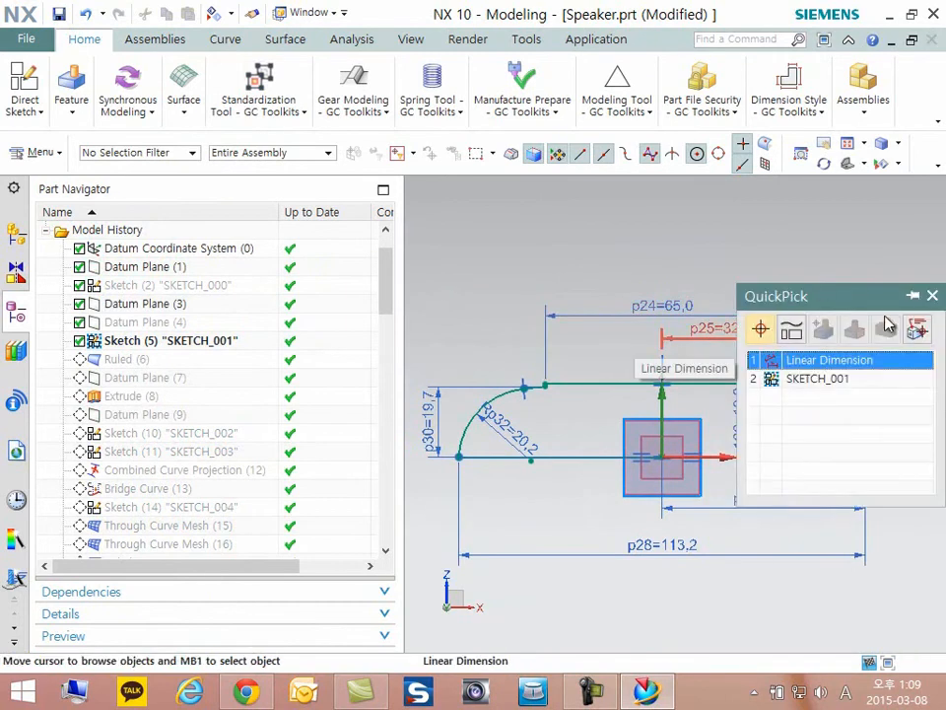
pyautogui.click(808, 359)
pyautogui.click(740, 287)
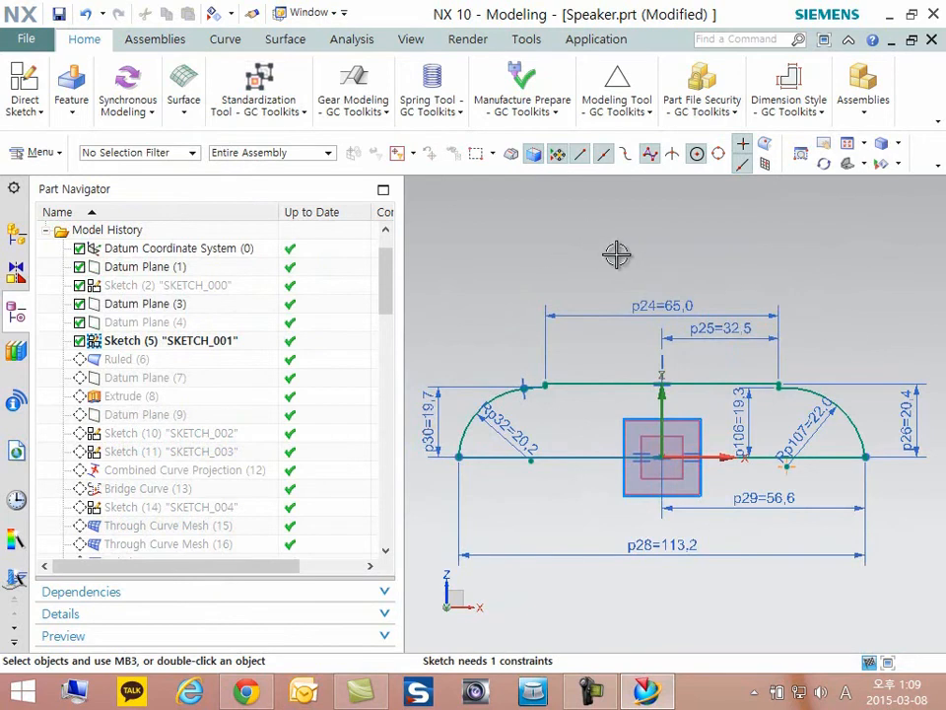
# - Finish editing SKETCH_001 and show Sketch (2) "SKETCH_000" in the model again
pyautogui.click(24, 103)
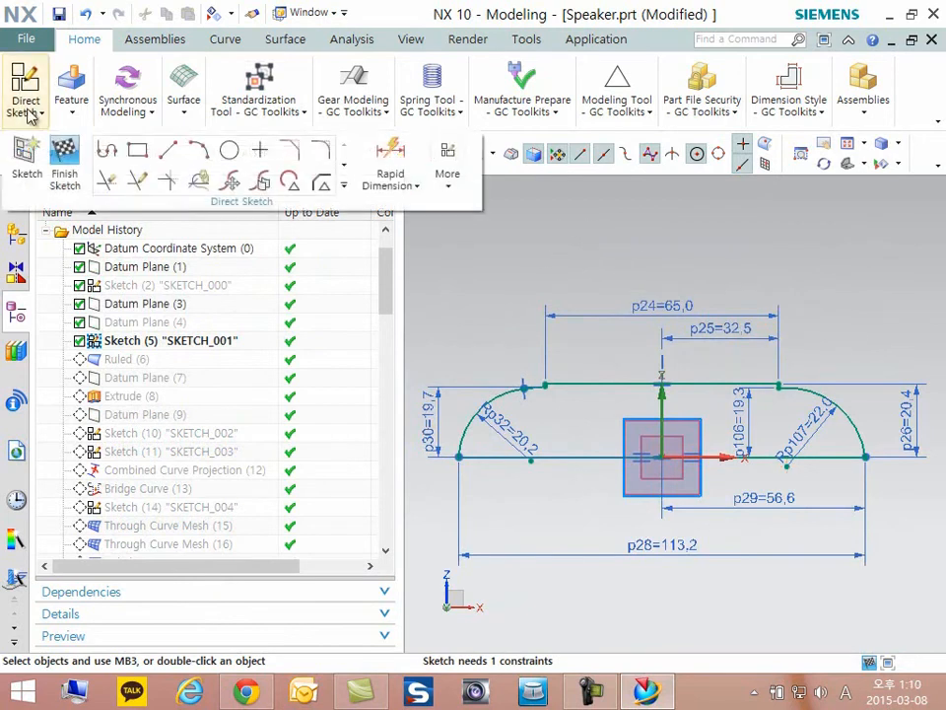
pyautogui.click(65, 155)
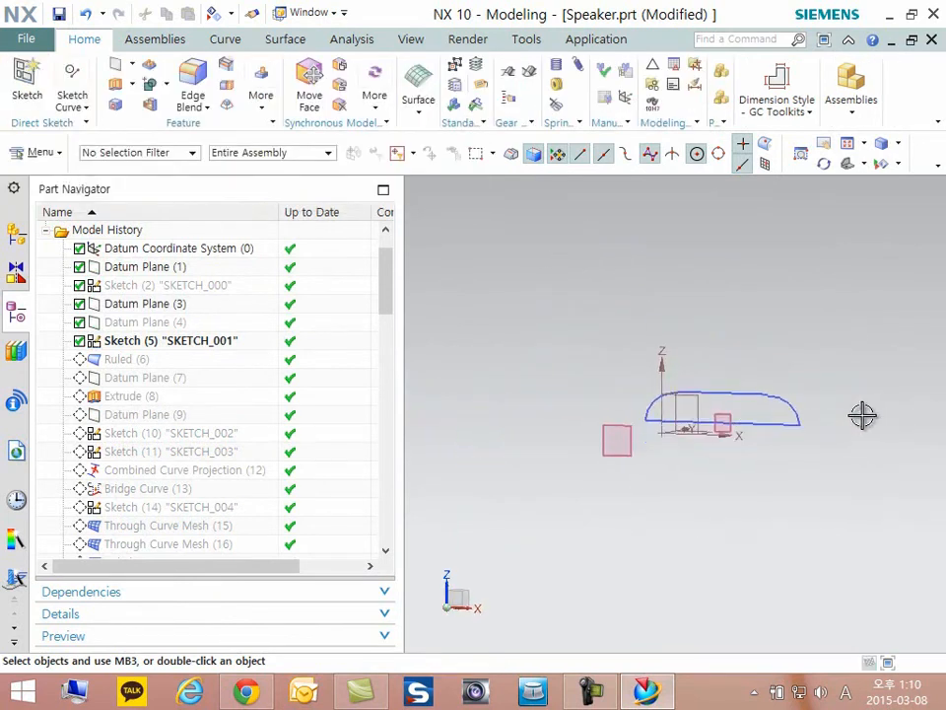
pyautogui.rightClick(124, 285)
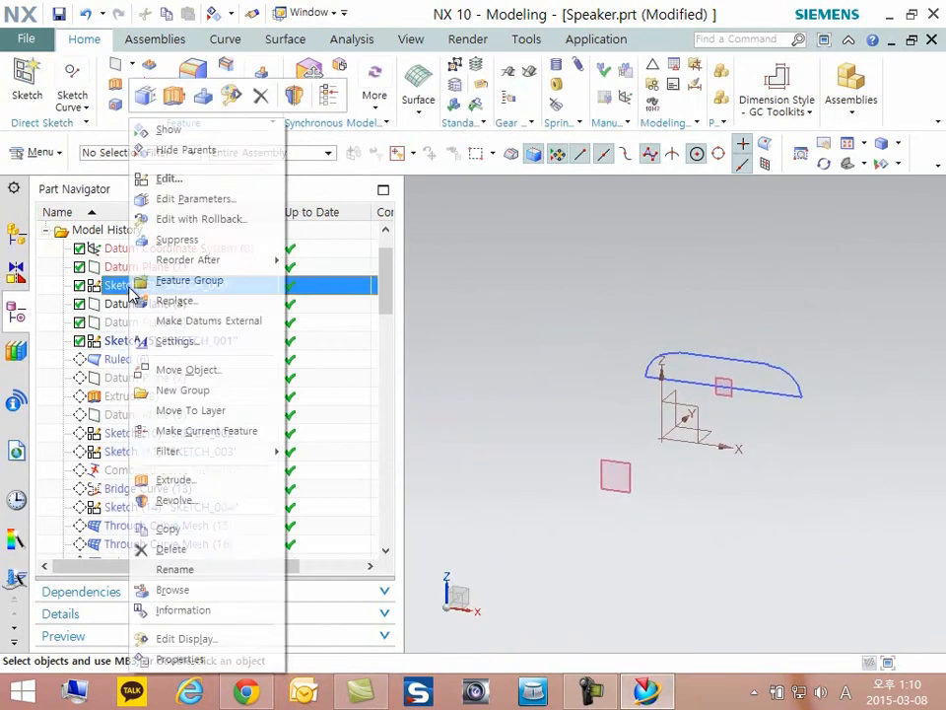
pyautogui.click(169, 130)
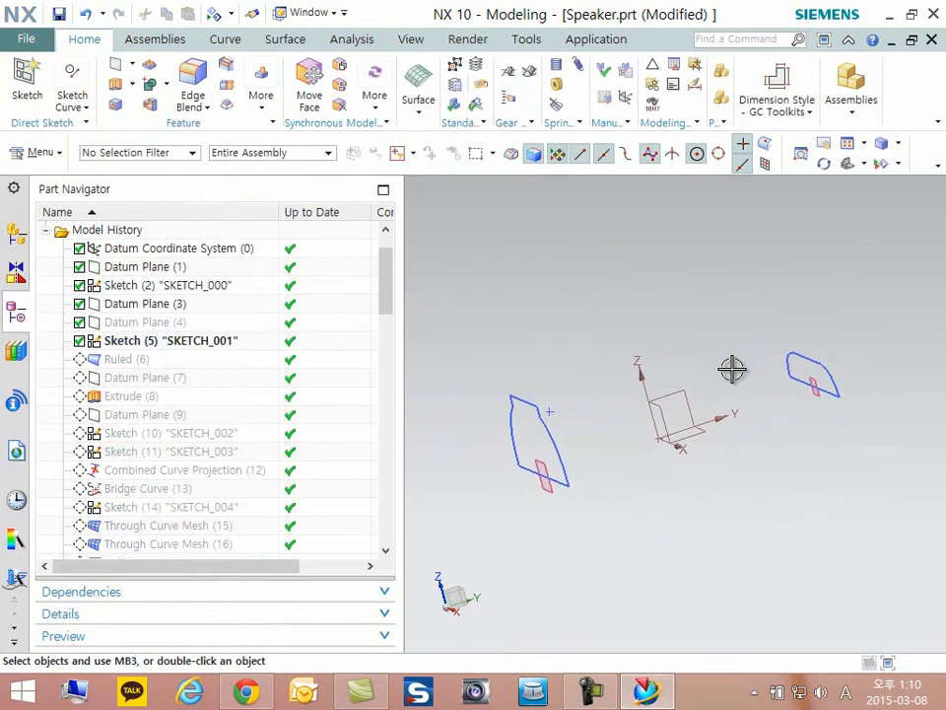
# - Examine the short vertical lines at the upper corners of the SKETCH_000 and SKETCH_001 profiles
pyautogui.press('F8')
pyautogui.moveTo(732, 368); pyautogui.dragTo(591, 380, button='middle')
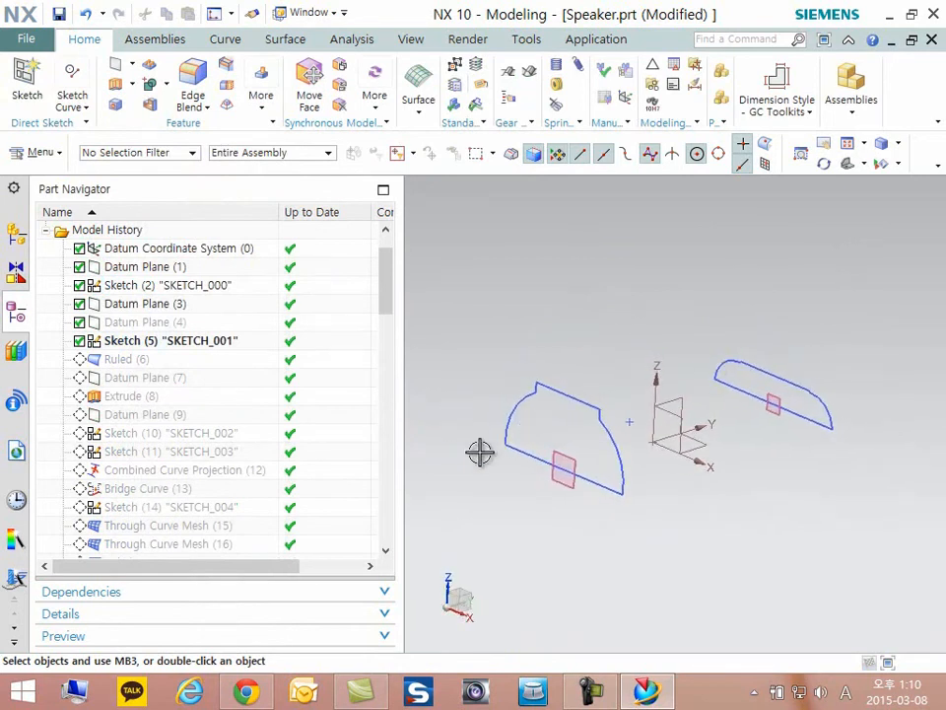
pyautogui.moveTo(480, 451); pyautogui.dragTo(381, 395, button='middle')
pyautogui.moveTo(939, 438)
pyautogui.mouseDown(button='middle')
pyautogui.moveTo(783, 387)
pyautogui.moveTo(806, 391)
pyautogui.moveTo(573, 412)
pyautogui.moveTo(701, 396)
pyautogui.mouseUp(button='middle')
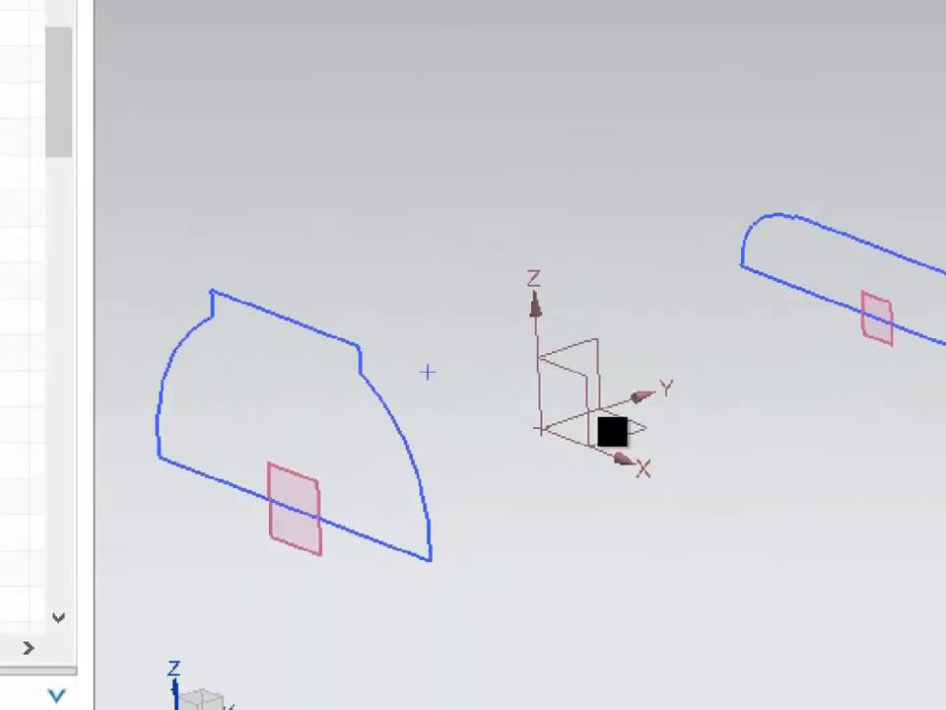
pyautogui.moveTo(540, 406); pyautogui.dragTo(546, 413)
pyautogui.moveTo(906, 253); pyautogui.dragTo(911, 253)
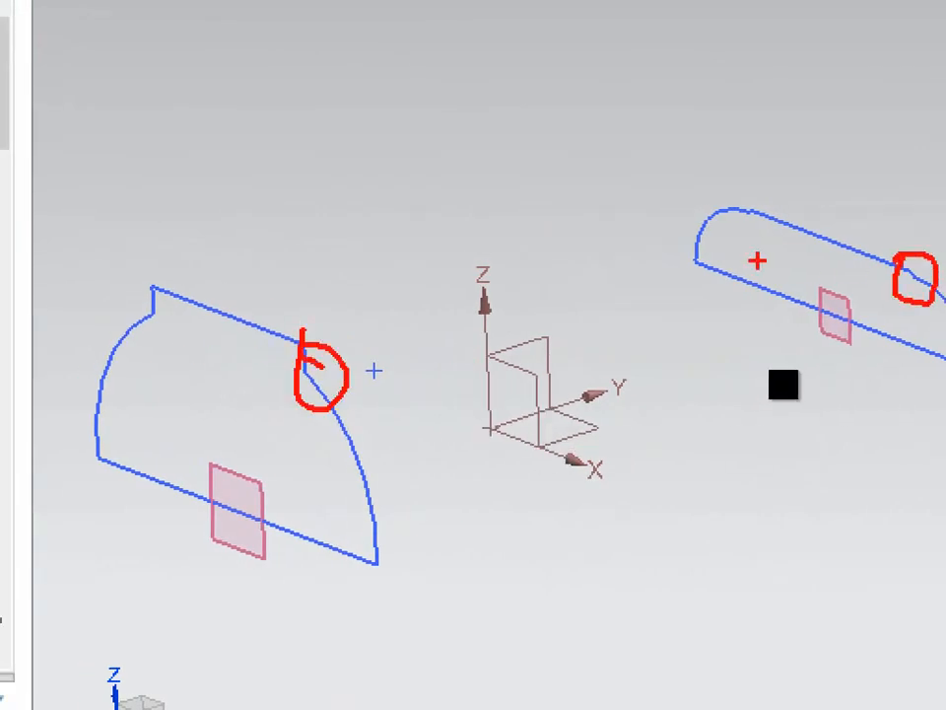
pyautogui.press('Escape')
pyautogui.scroll(5, 868, 374)
pyautogui.scroll(4, 780, 399)
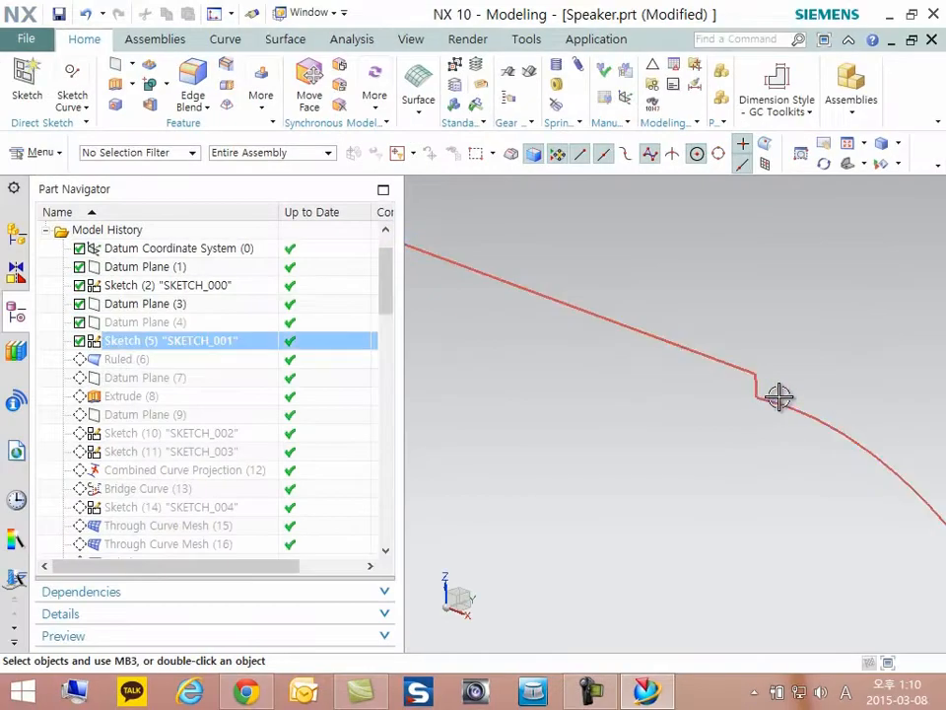
pyautogui.scroll(-6, 631, 345)
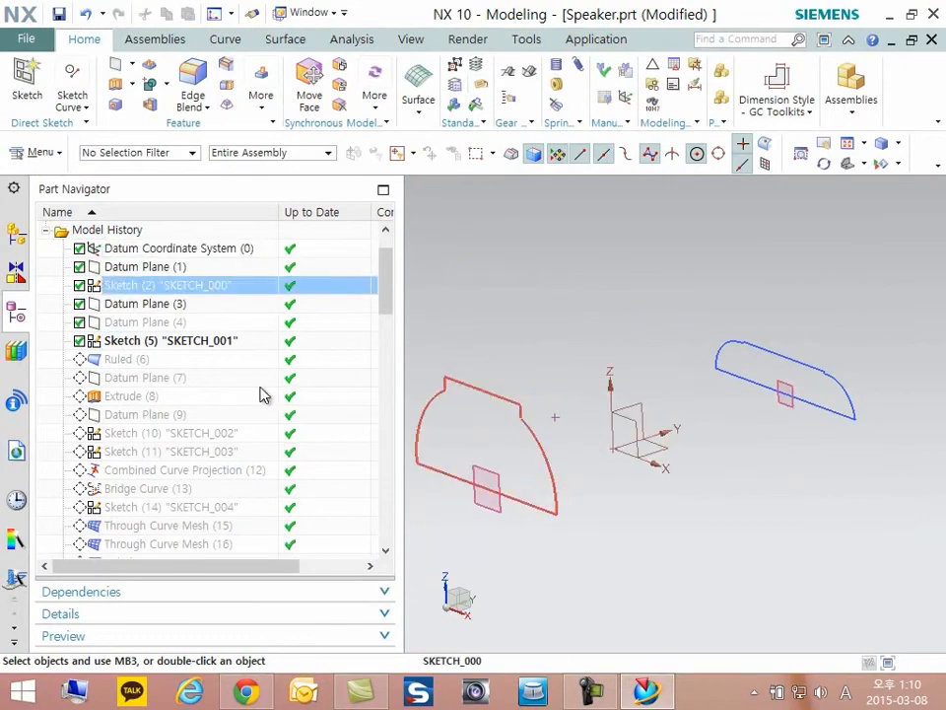
# - Make Datum Plane (7) the current feature and open its definition for editing
pyautogui.rightClick(139, 384)
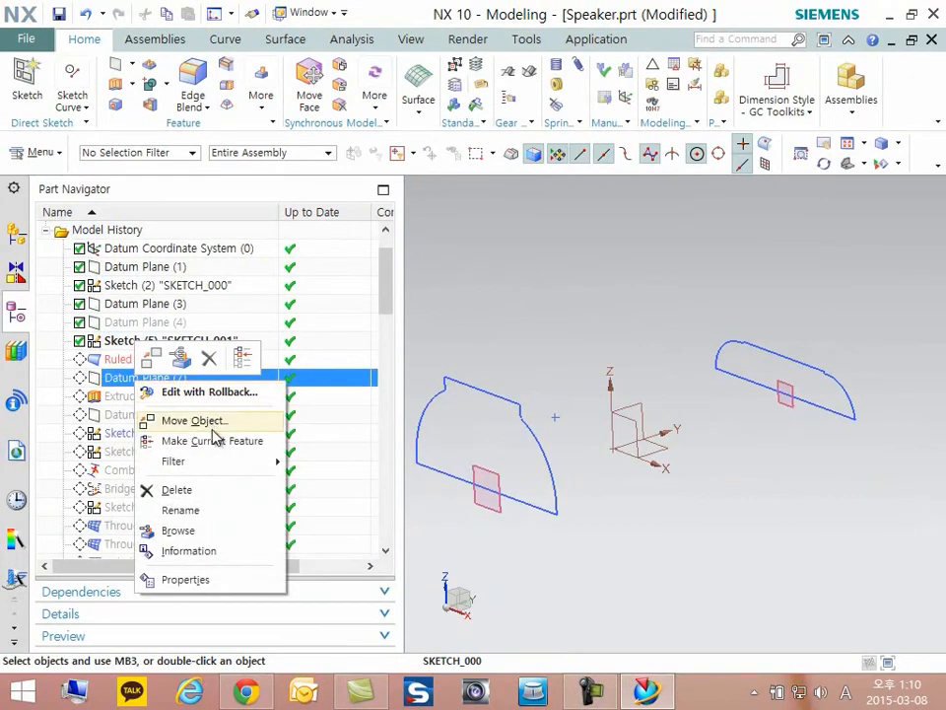
pyautogui.click(210, 442)
pyautogui.doubleClick(139, 383)
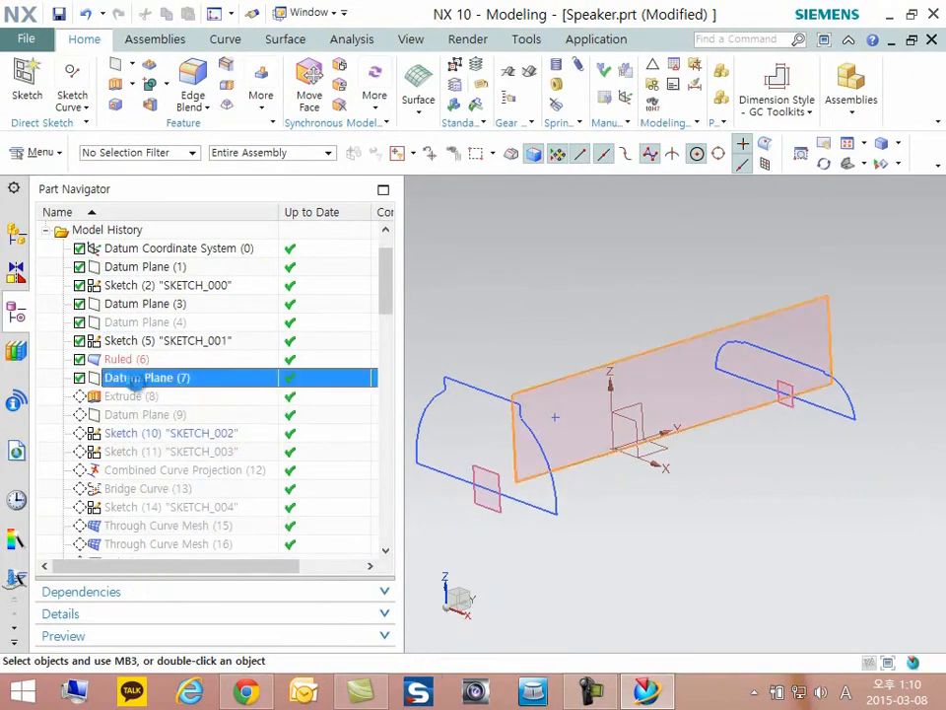
# - Try to define Datum Plane (7) as Two Lines through the short vertical corner lines of SKETCH_001 and SKETCH_000
pyautogui.click(782, 240)
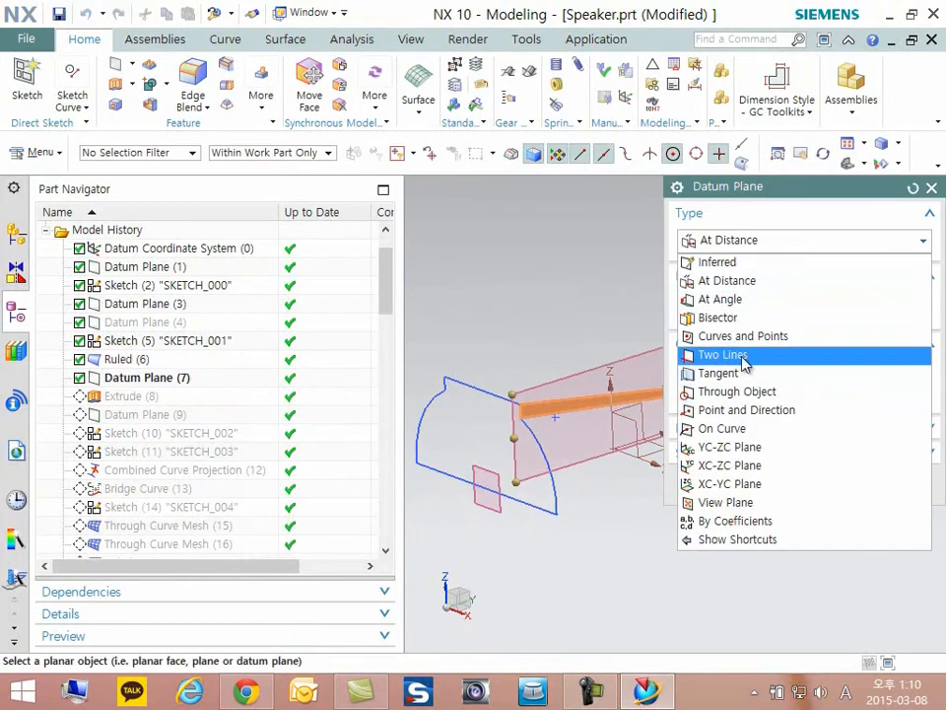
pyautogui.click(734, 355)
pyautogui.scroll(5, 574, 431)
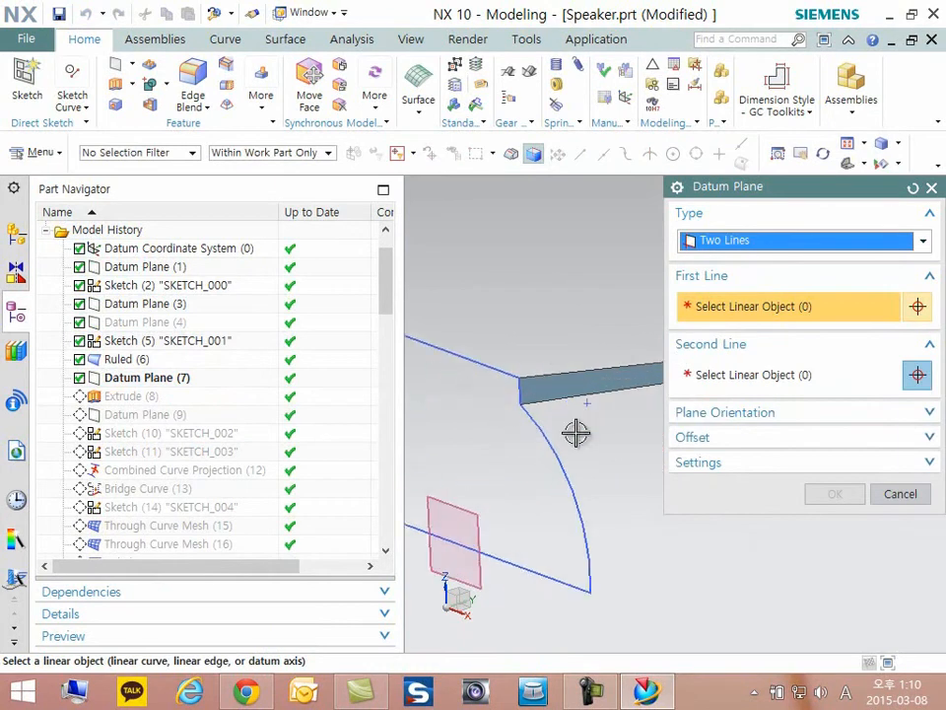
pyautogui.scroll(1, 549, 371)
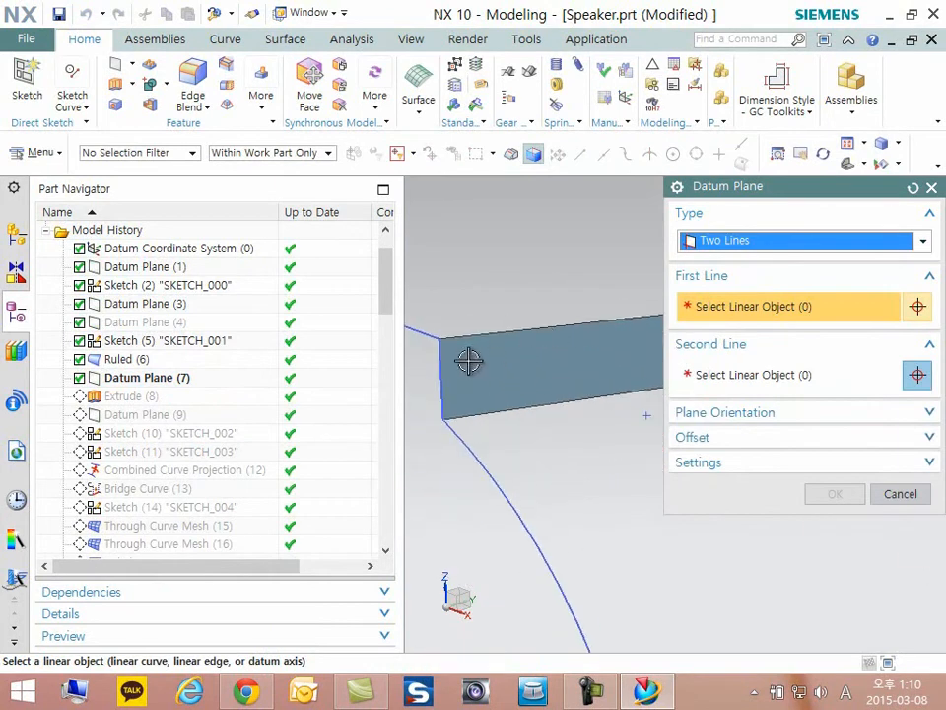
pyautogui.scroll(-6, 441, 370)
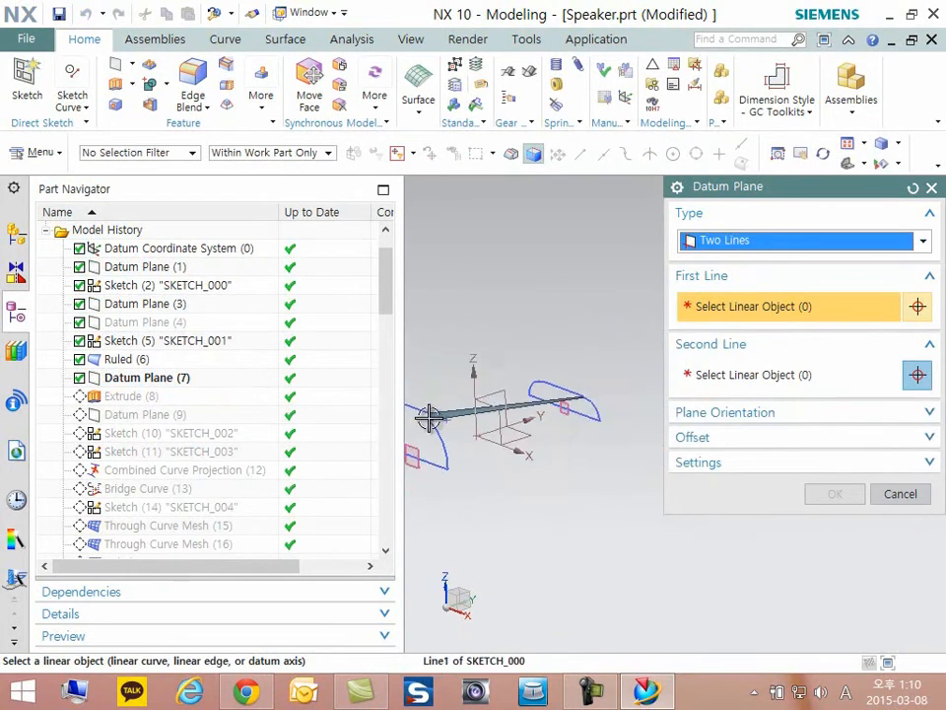
pyautogui.scroll(4, 528, 402)
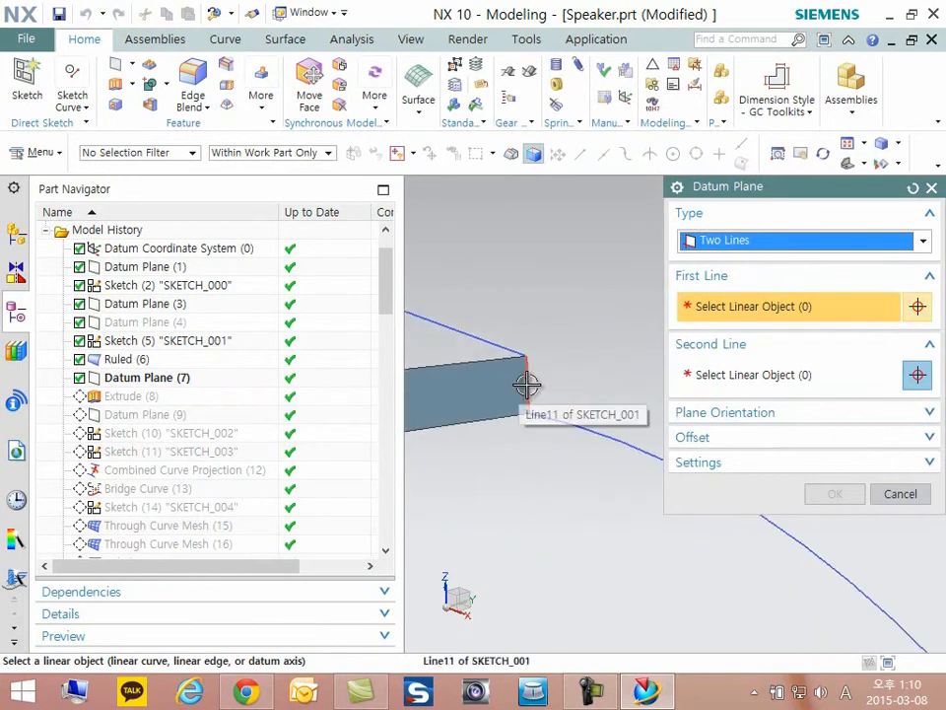
pyautogui.click(527, 384)
pyautogui.scroll(-5, 622, 315)
pyautogui.scroll(4, 462, 348)
pyautogui.click(477, 338)
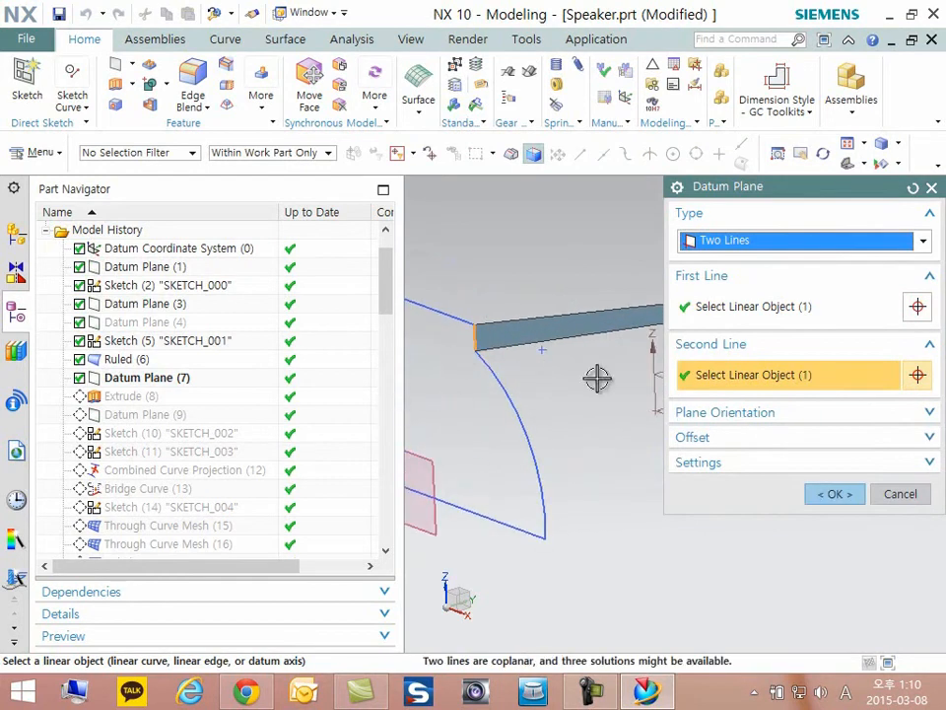
pyautogui.scroll(-5, 408, 444)
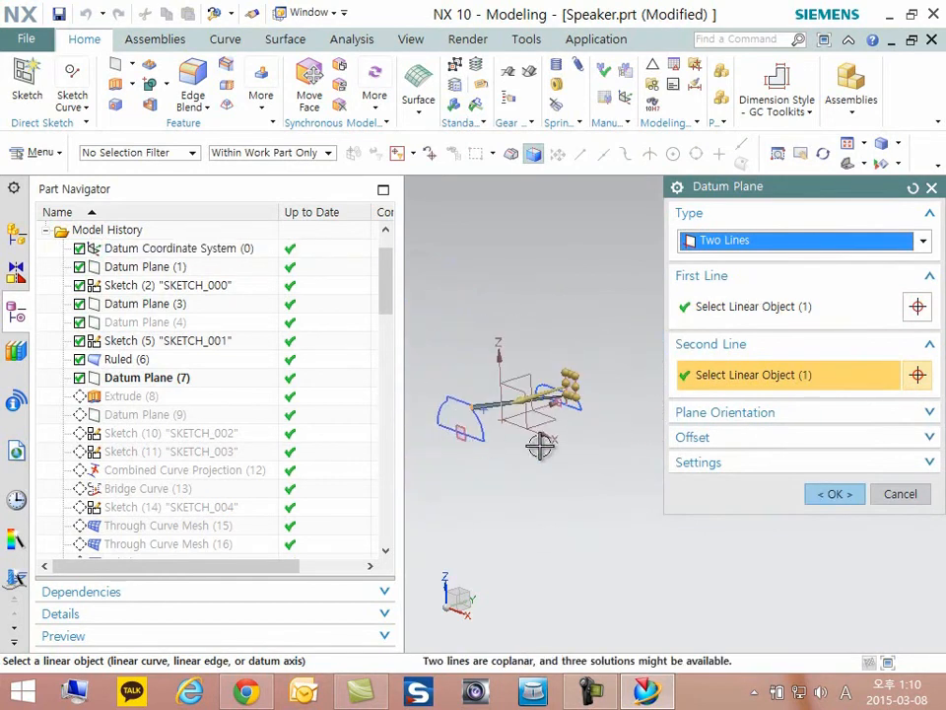
pyautogui.scroll(2, 443, 395)
pyautogui.click(861, 241)
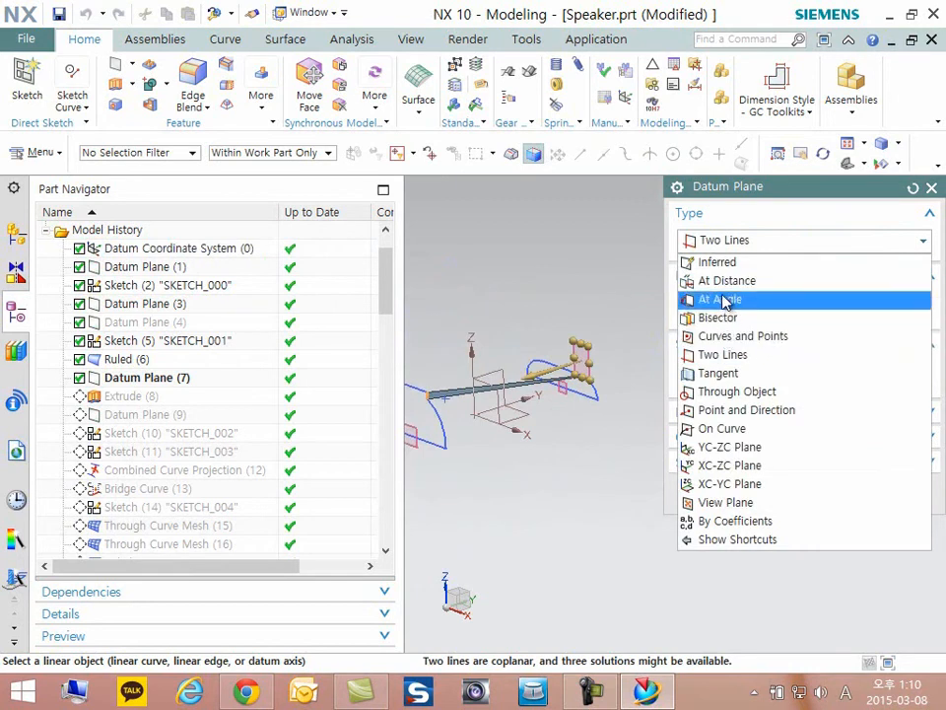
pyautogui.click(728, 354)
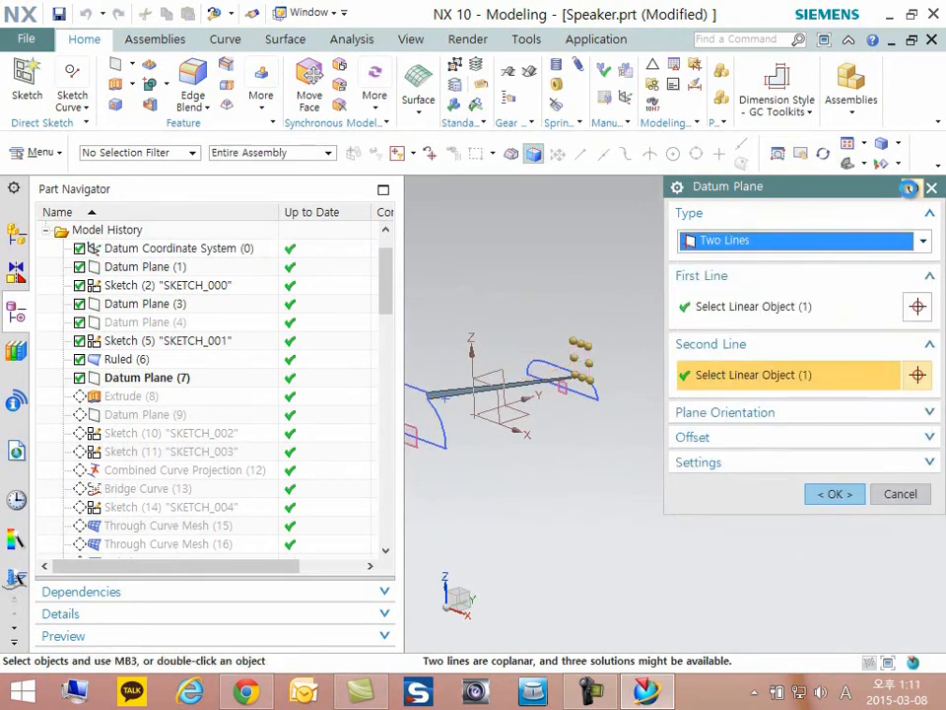
# - Reset Datum Plane (7) to its at-distance definition on the ruled face and cancel the edit
pyautogui.click(909, 187)
pyautogui.scroll(5, 434, 409)
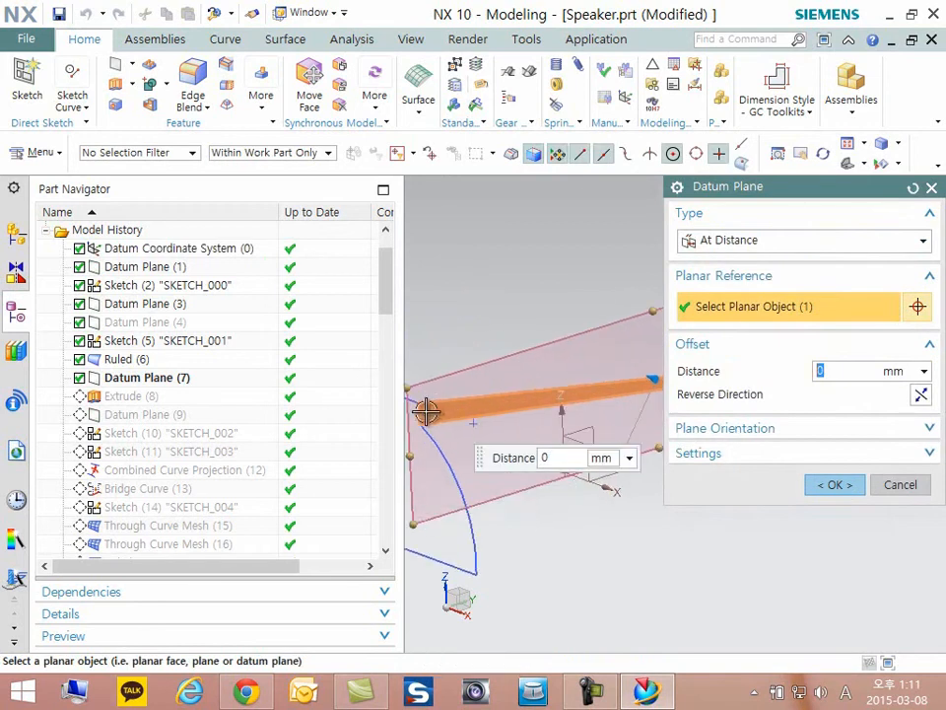
pyautogui.scroll(-5, 426, 411)
pyautogui.click(926, 485)
pyautogui.keyDown('shift'); pyautogui.moveTo(573, 464); pyautogui.dragTo(579, 465, button='middle'); pyautogui.keyUp('shift')
pyautogui.click(679, 327)
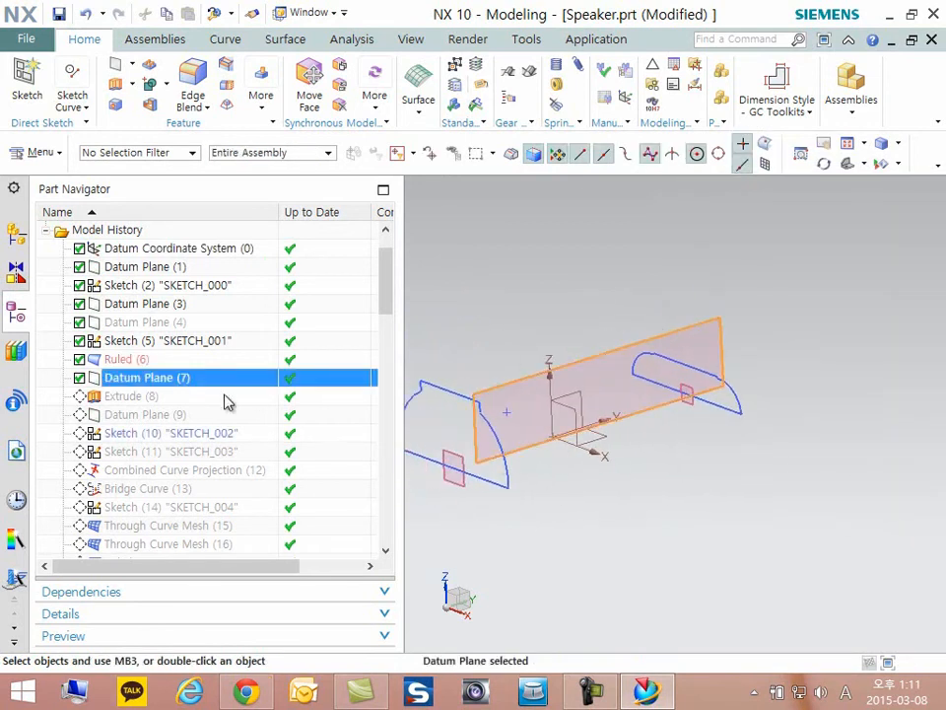
pyautogui.scroll(-2, 283, 390)
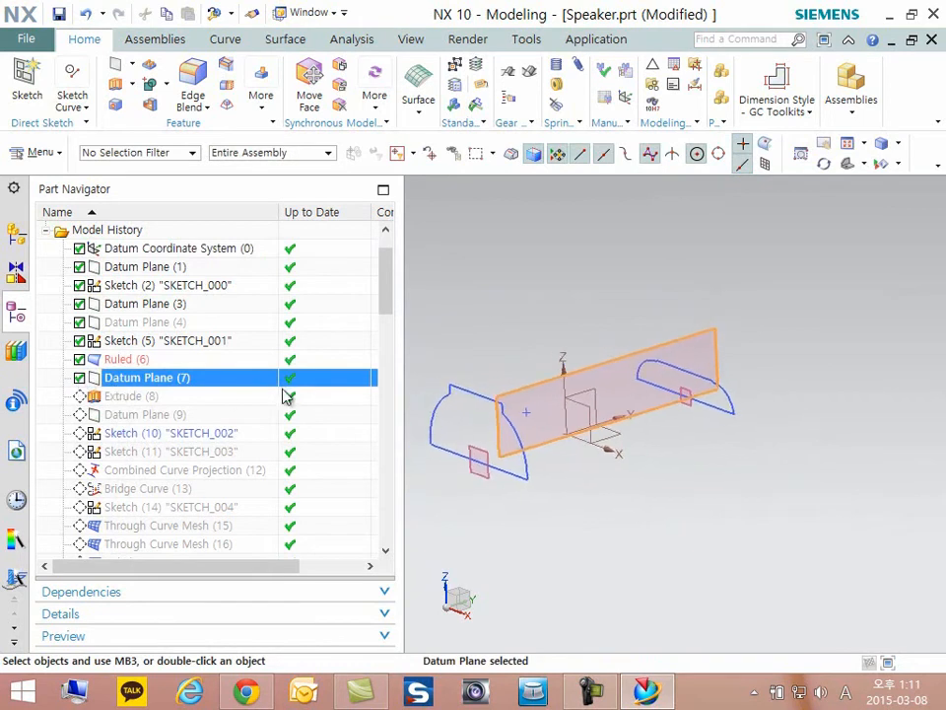
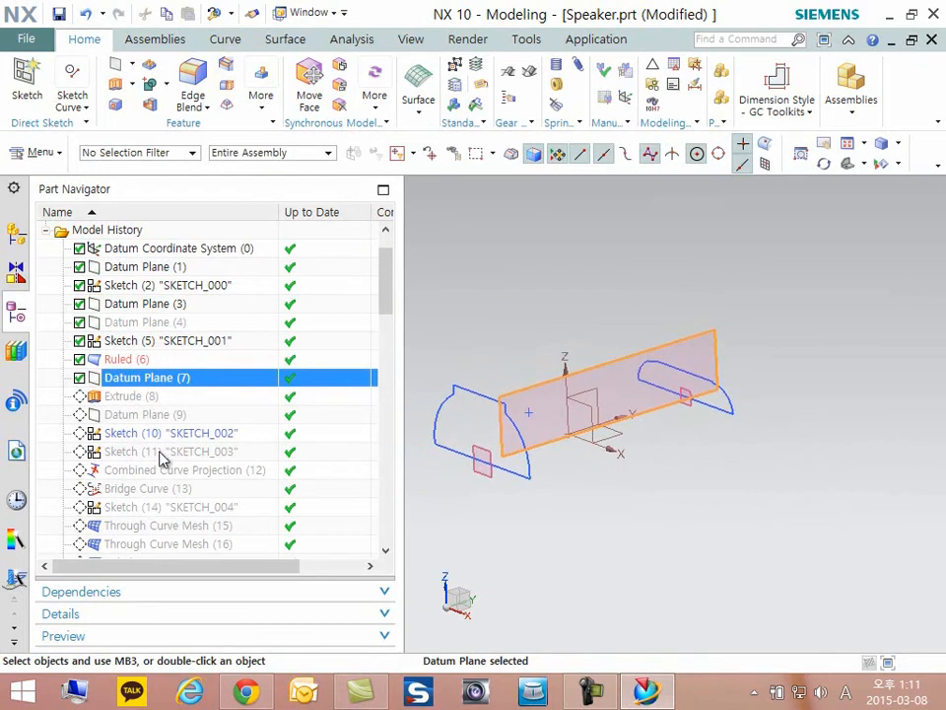
# - Roll the model history forward to make Datum Plane (9) the current feature
pyautogui.click(646, 465)
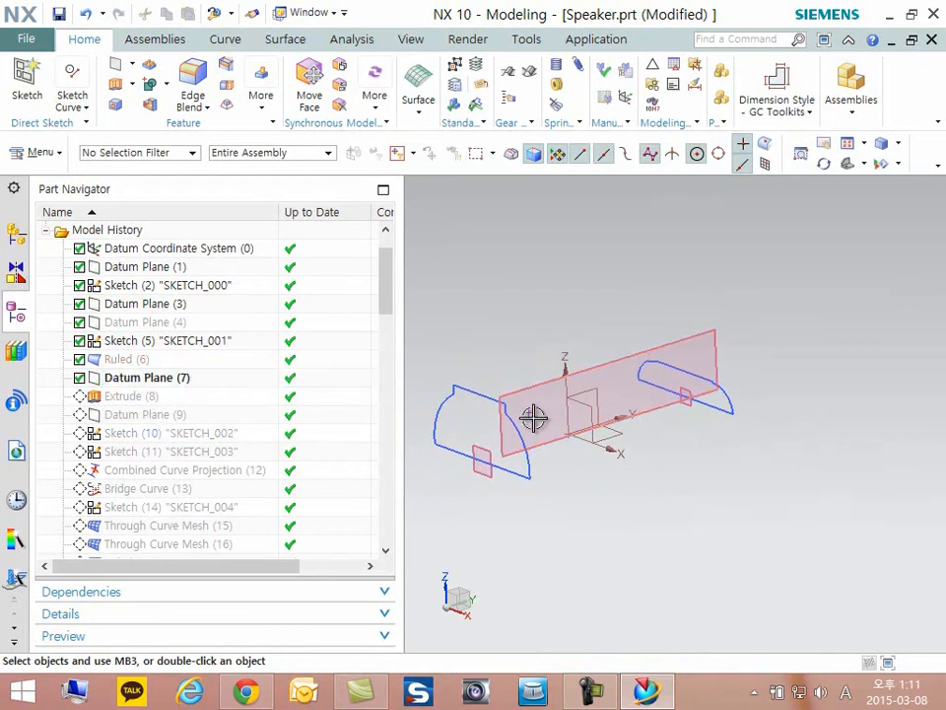
pyautogui.moveTo(660, 424); pyautogui.dragTo(630, 429, button='middle')
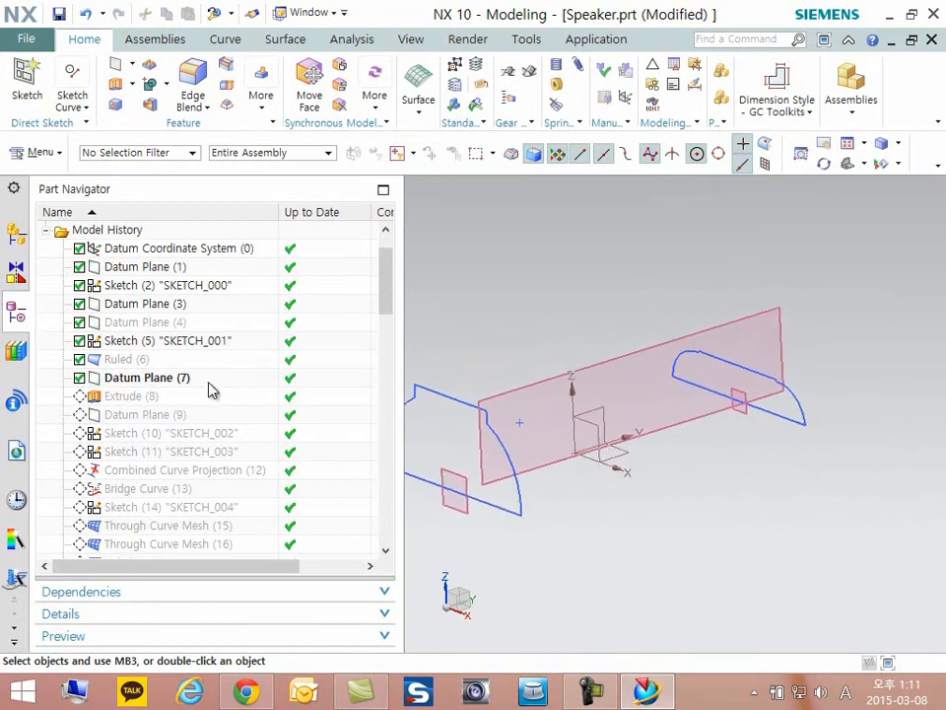
pyautogui.keyDown('shift'); pyautogui.moveTo(507, 460); pyautogui.dragTo(521, 459, button='middle'); pyautogui.keyUp('shift')
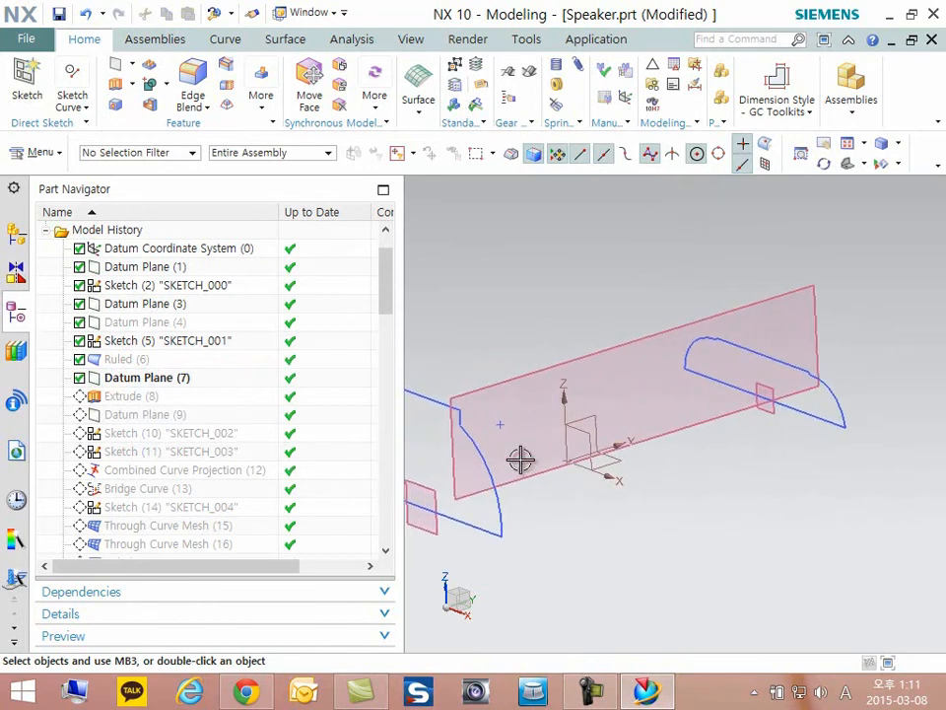
pyautogui.rightClick(138, 415)
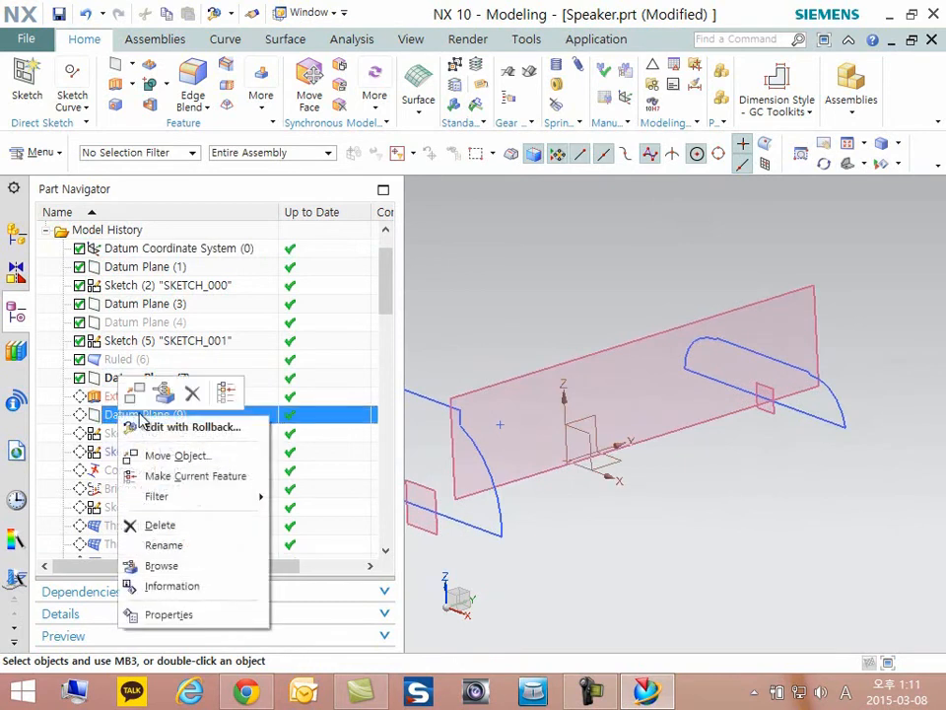
pyautogui.click(193, 478)
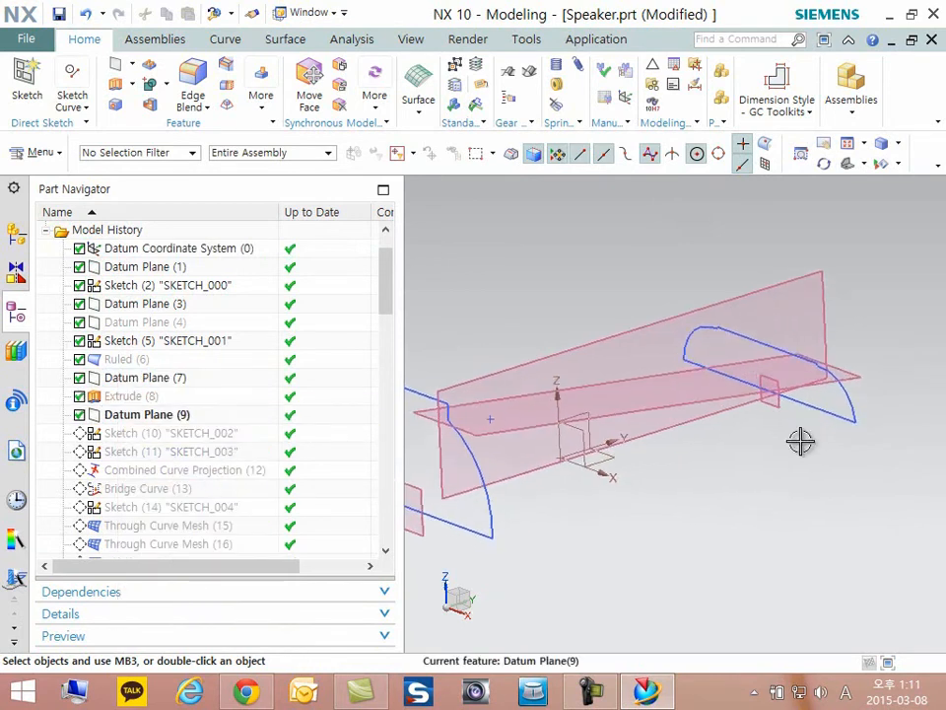
pyautogui.moveTo(800, 440); pyautogui.dragTo(651, 440, button='middle')
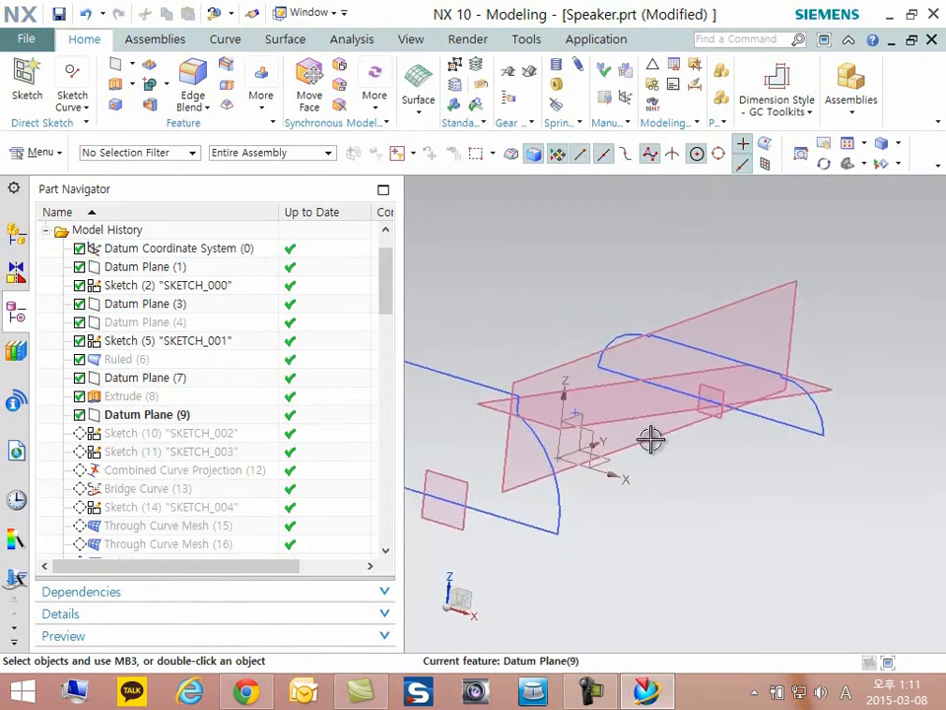
pyautogui.click(115, 74)
pyautogui.moveTo(828, 187); pyautogui.dragTo(811, 163)
pyautogui.click(865, 242)
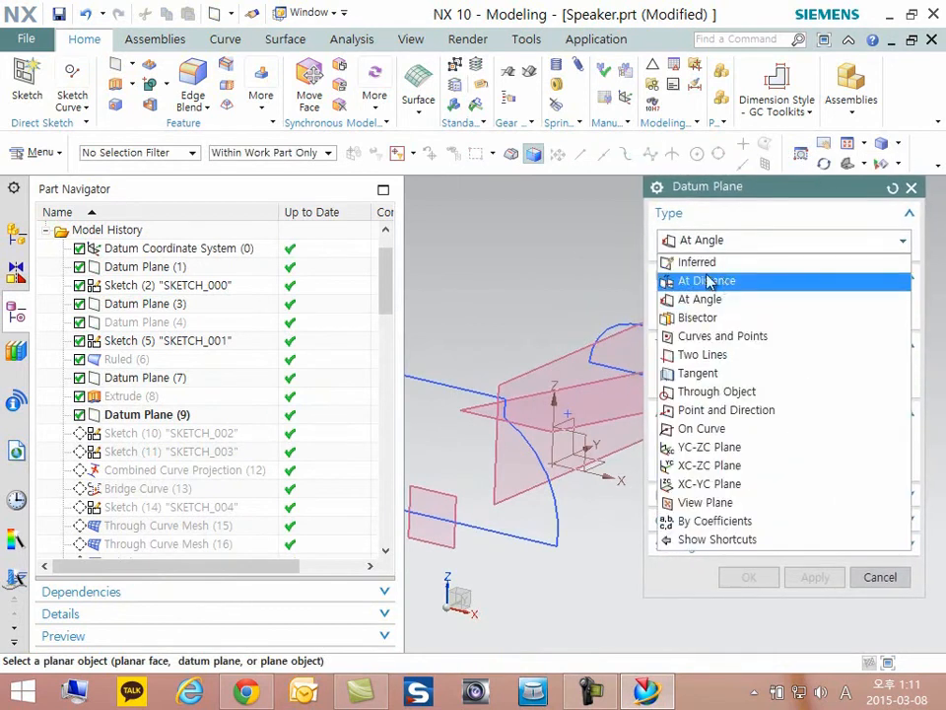
pyautogui.click(710, 301)
pyautogui.keyDown('shift'); pyautogui.moveTo(638, 384); pyautogui.dragTo(595, 384, button='middle'); pyautogui.keyUp('shift')
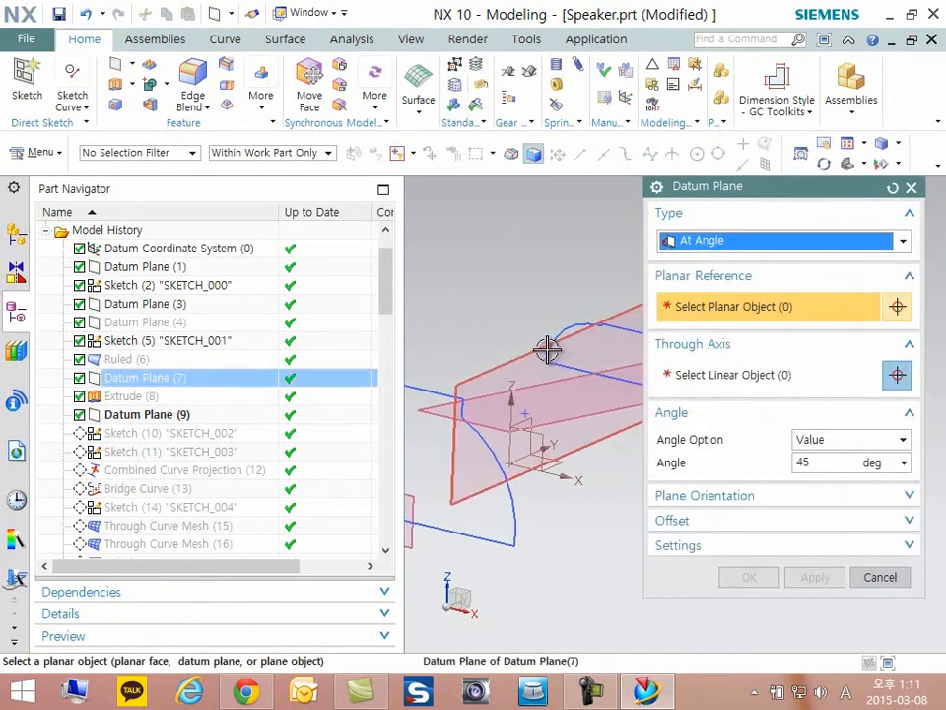
pyautogui.click(547, 350)
pyautogui.scroll(2, 528, 426)
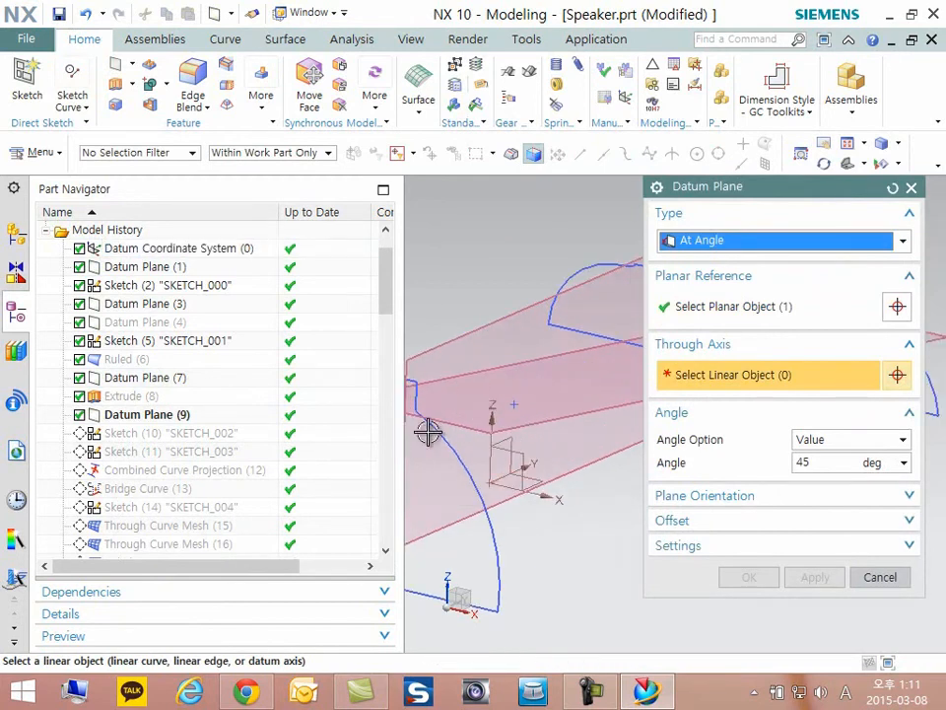
pyautogui.click(538, 461)
pyautogui.scroll(-2, 574, 426)
pyautogui.scroll(-2, 495, 430)
pyautogui.scroll(2, 601, 416)
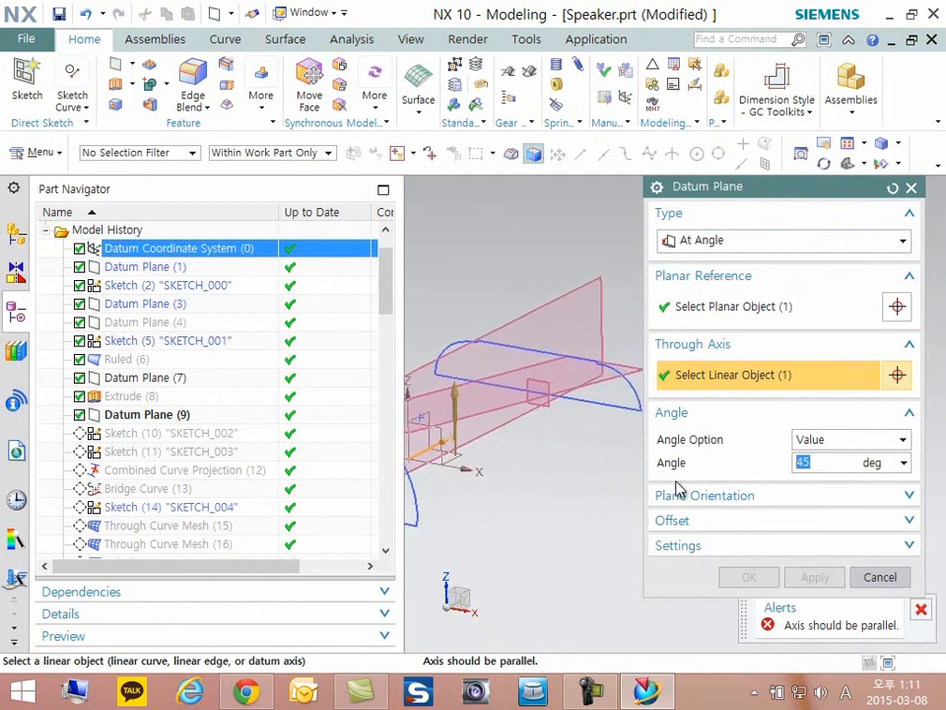
pyautogui.click(924, 612)
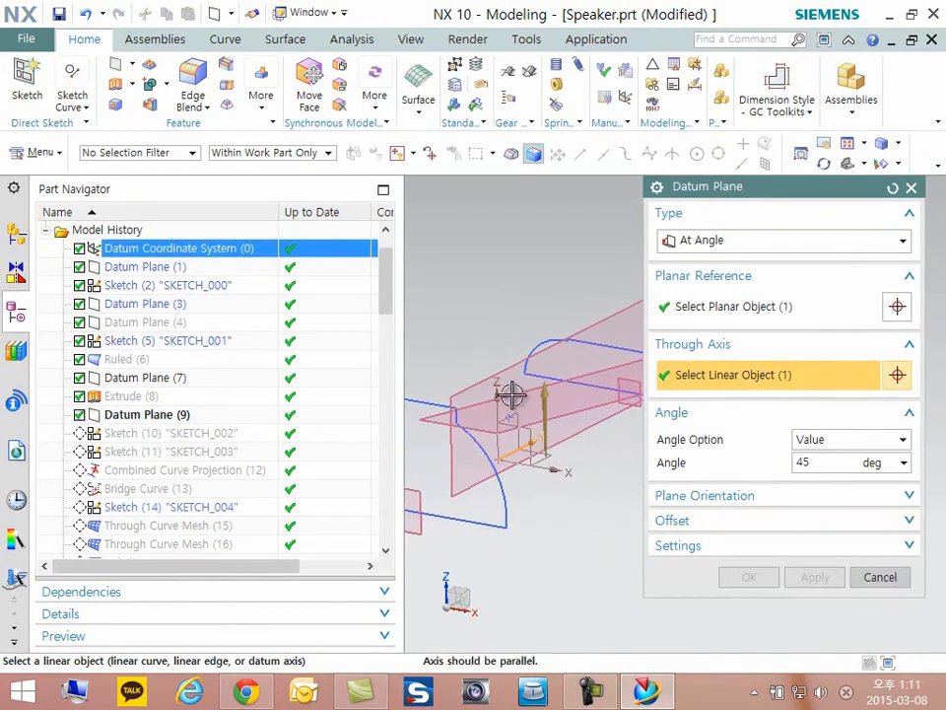
pyautogui.click(884, 584)
# - Make Sketch (10) "SKETCH_002" the current feature in the model history
pyautogui.moveTo(640, 438); pyautogui.dragTo(630, 445, button='middle')
pyautogui.scroll(3, 624, 445)
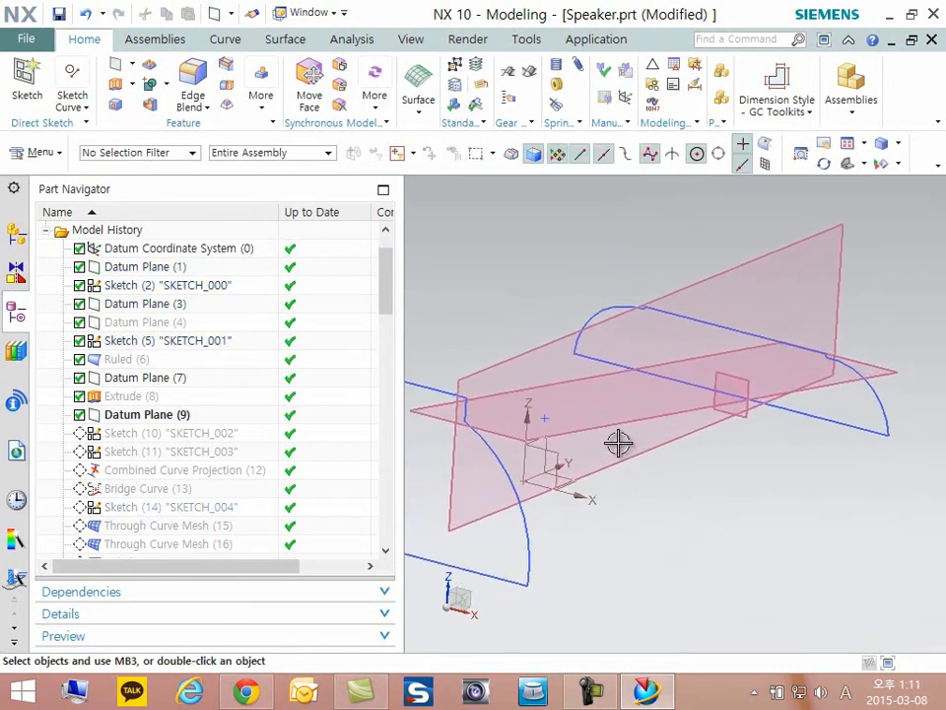
pyautogui.scroll(-1, 581, 432)
pyautogui.moveTo(540, 445)
pyautogui.mouseDown(button='middle')
pyautogui.moveTo(667, 477)
pyautogui.moveTo(692, 494)
pyautogui.moveTo(503, 501)
pyautogui.mouseUp(button='middle')
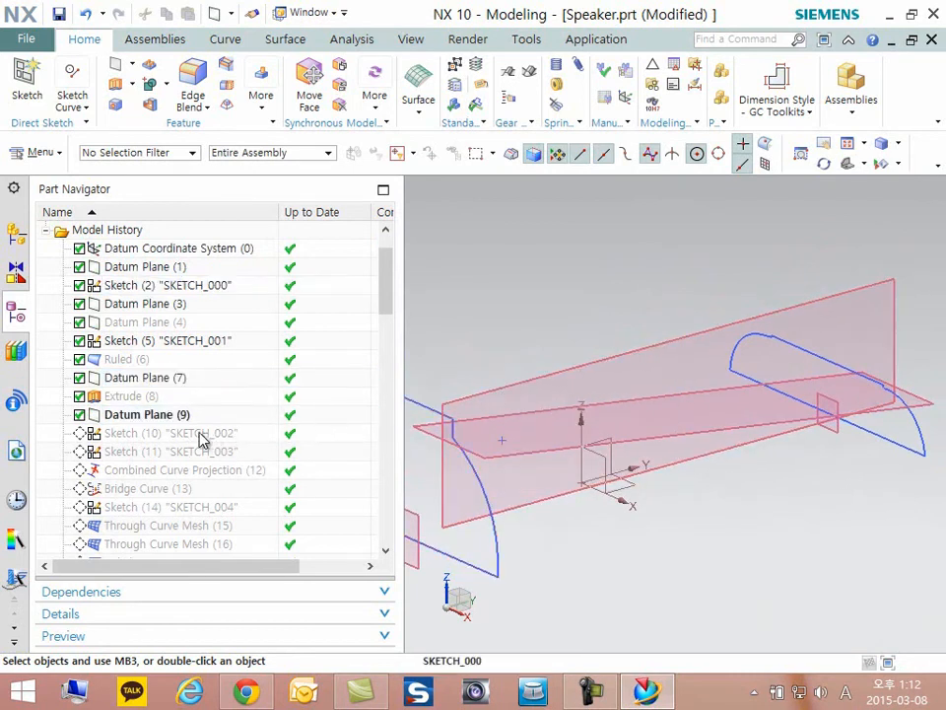
pyautogui.rightClick(202, 436)
pyautogui.click(281, 281)
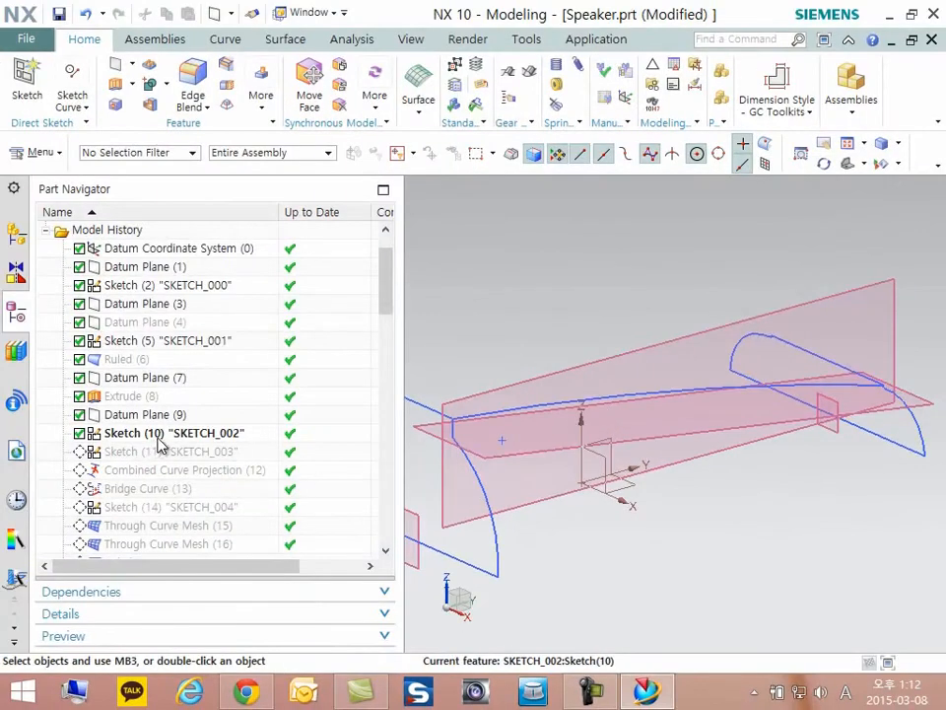
# - Open Sketch (10) "SKETCH_002" for editing
pyautogui.rightClick(159, 442)
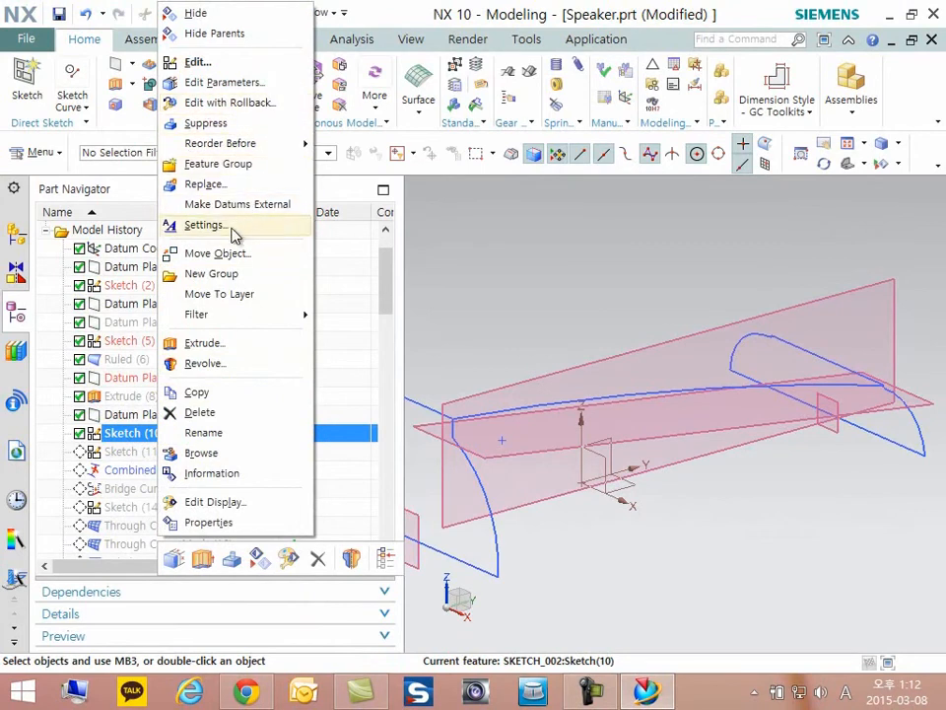
pyautogui.doubleClick(128, 434)
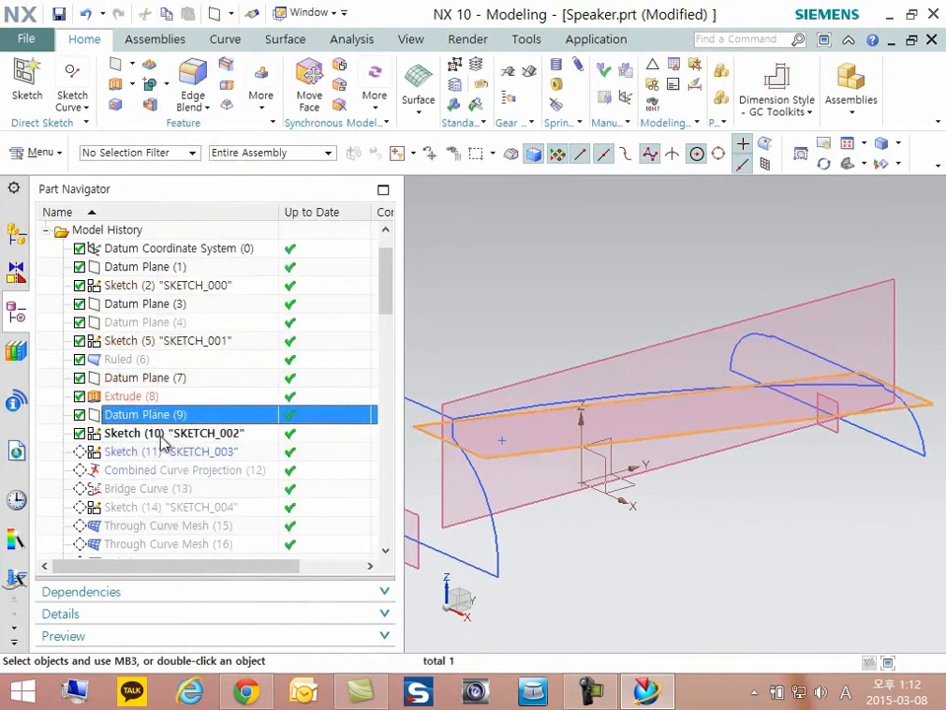
pyautogui.scroll(3, 800, 417)
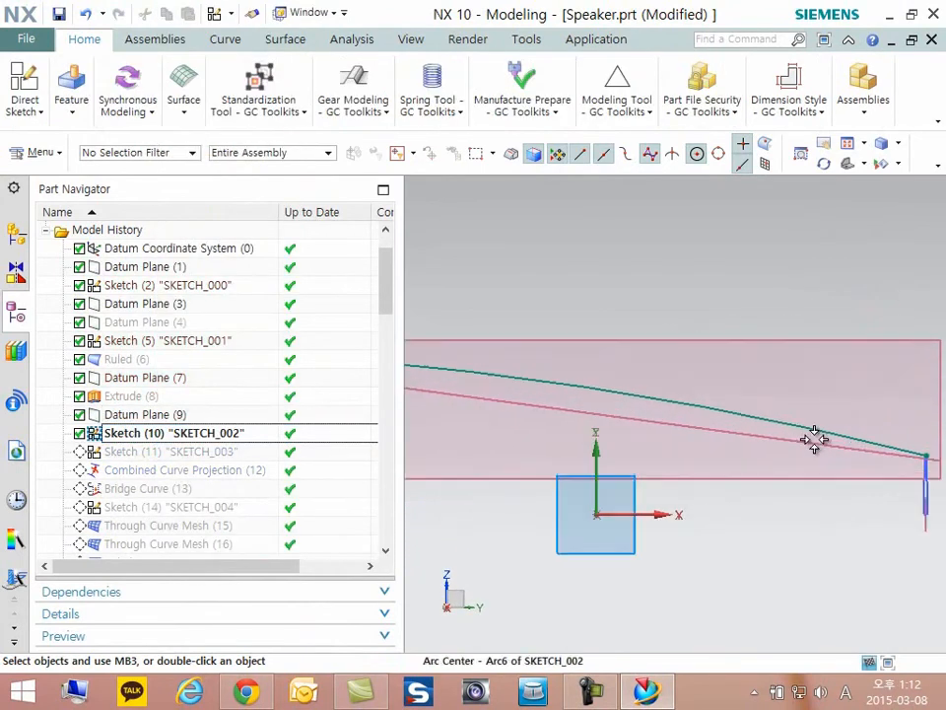
pyautogui.moveTo(404, 441); pyautogui.dragTo(338, 435)
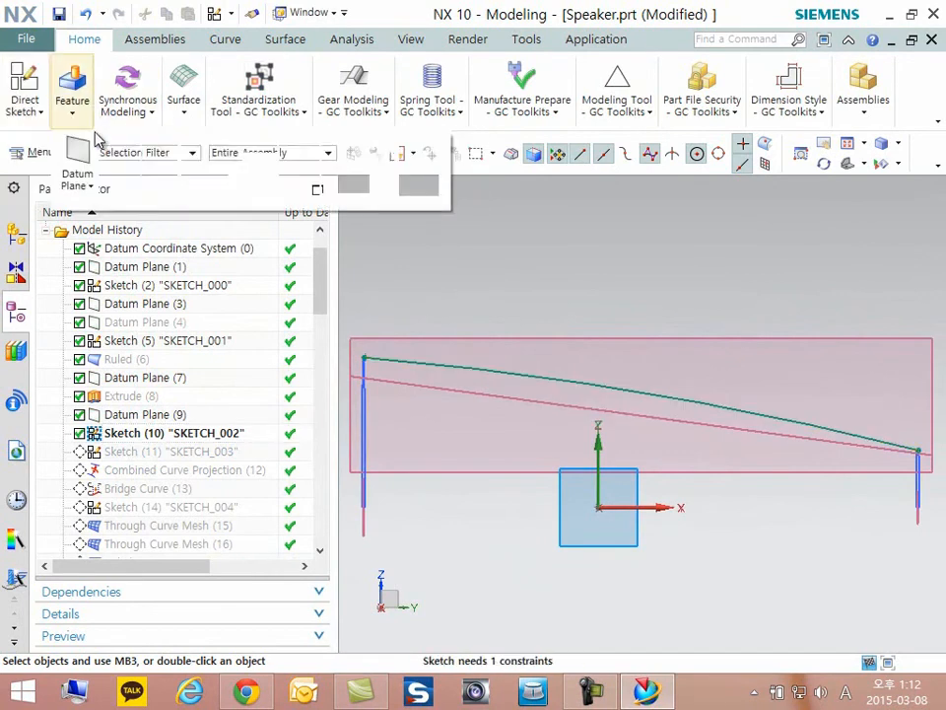
# - Sketch a three-point arc between the two endpoints of the existing curve, bulging slightly above it
pyautogui.moveTo(49, 113)
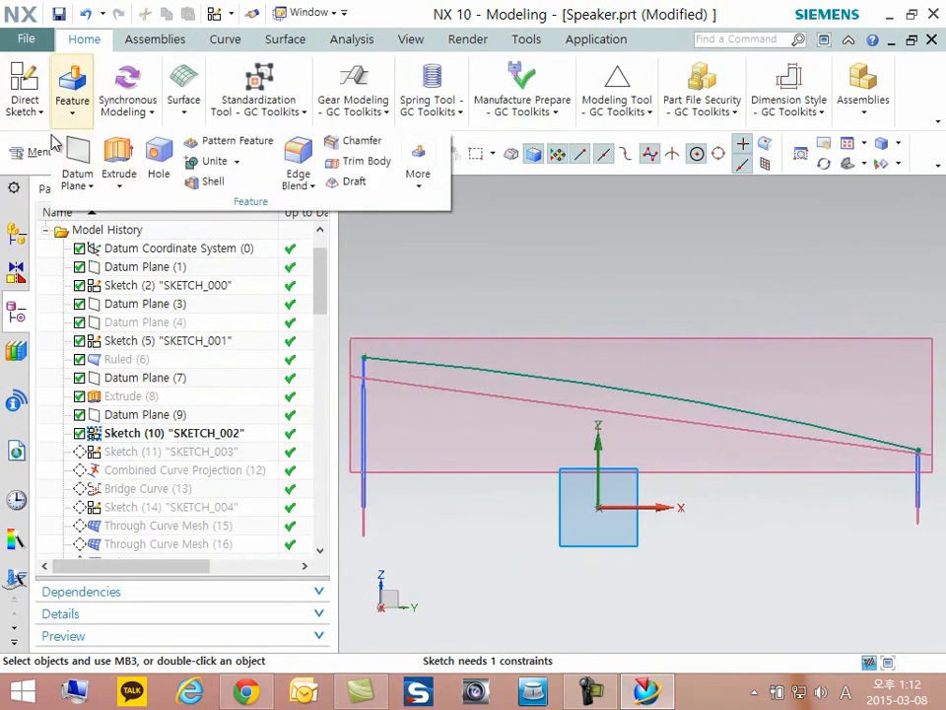
pyautogui.click(198, 158)
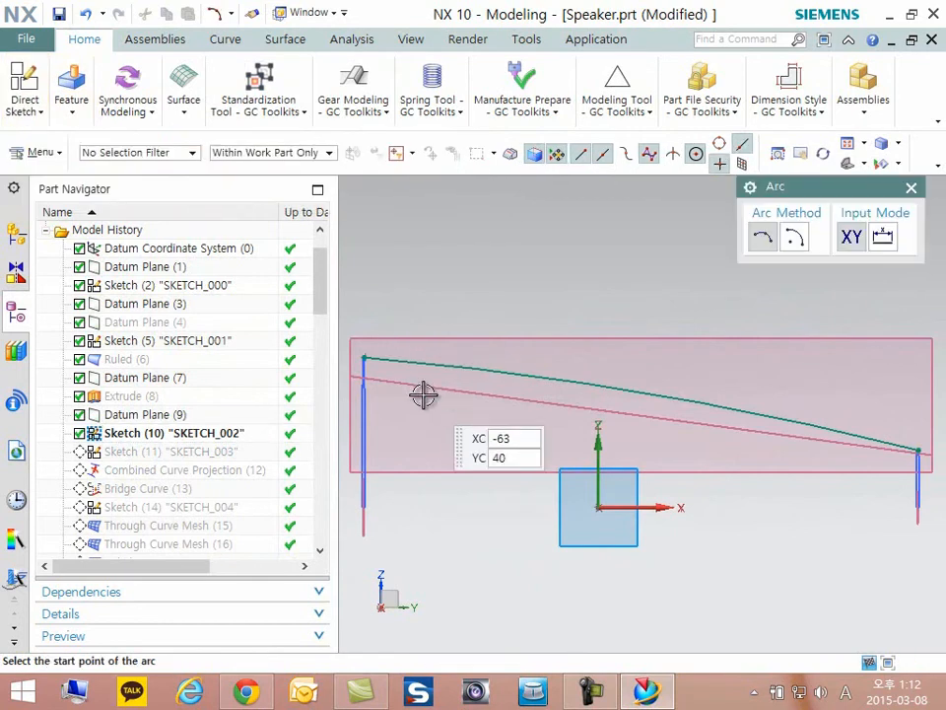
pyautogui.click(364, 358)
pyautogui.click(915, 450)
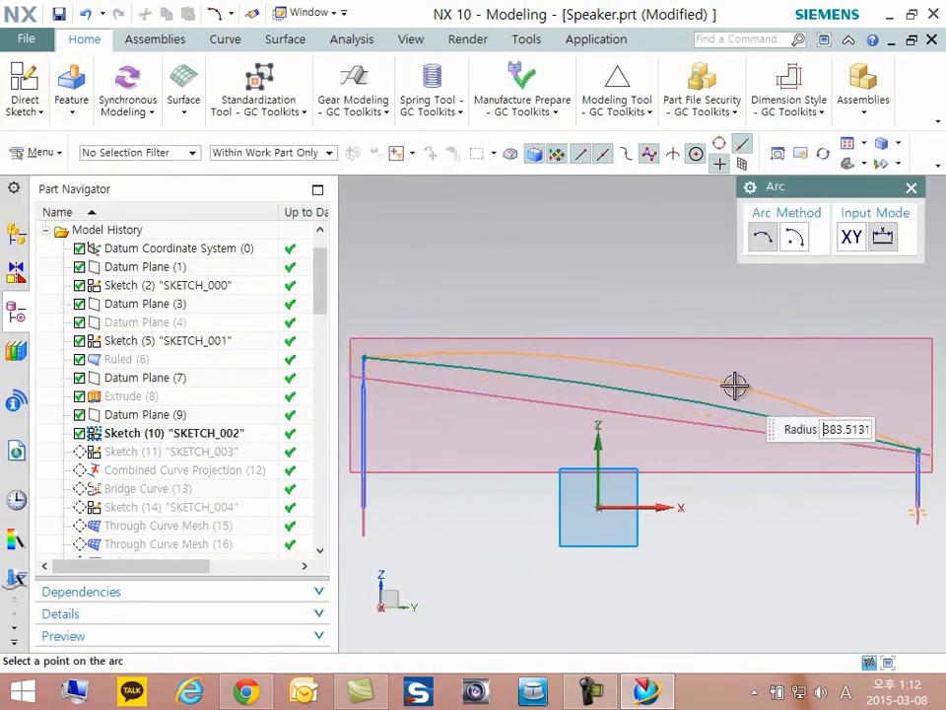
pyautogui.click(670, 384)
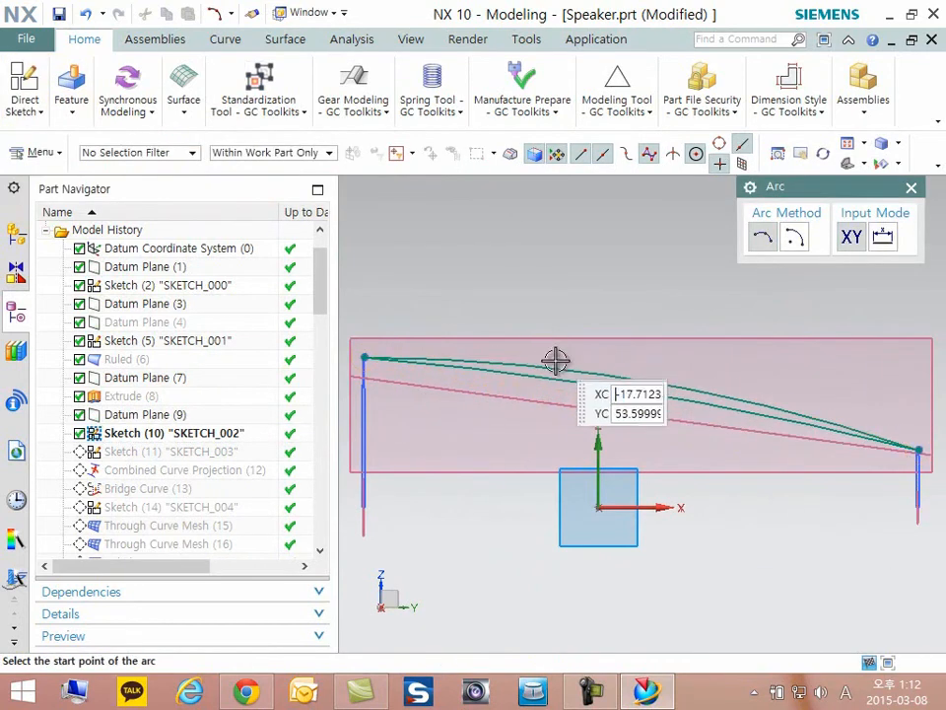
# - Delete the newly drawn upper arc from the sketch
pyautogui.scroll(1, 602, 385)
pyautogui.middleClick(602, 375)
pyautogui.click(602, 369)
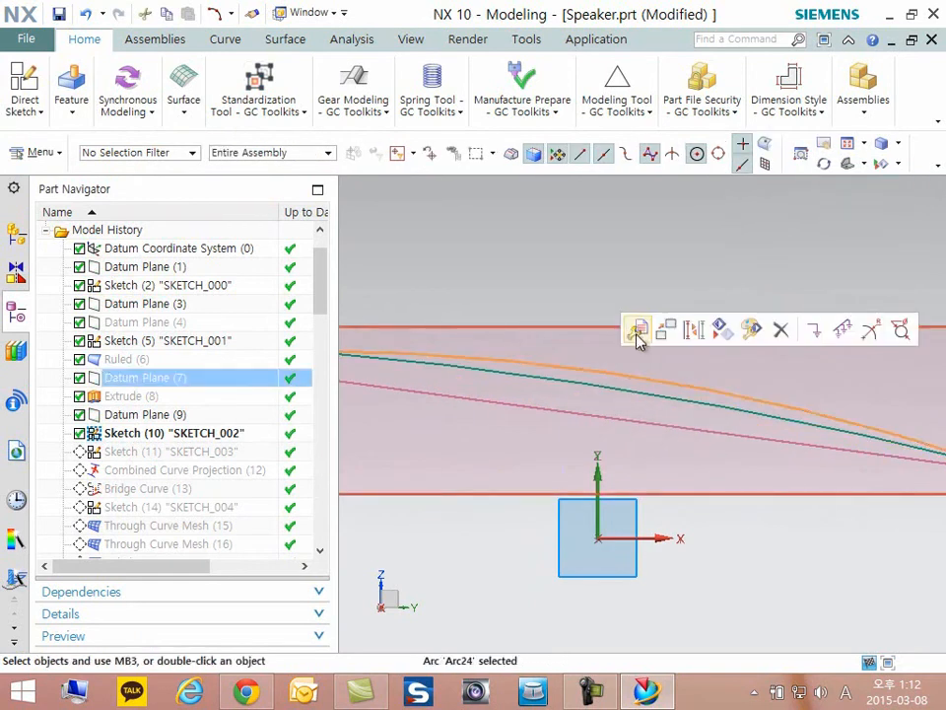
pyautogui.press('Delete')
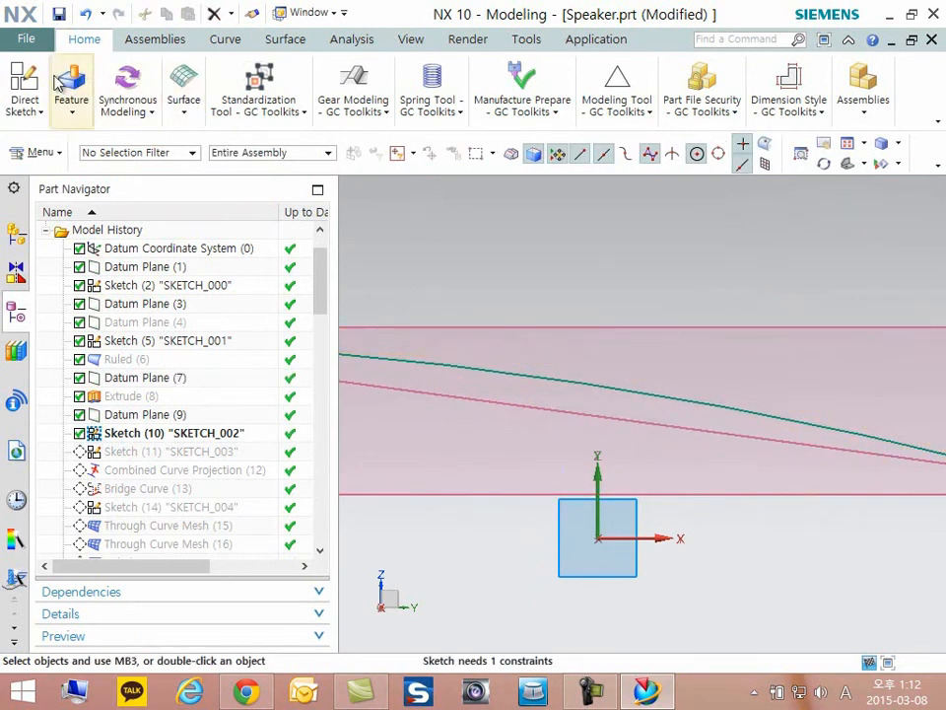
# - Swap the shown and hidden objects to view the hidden bodies, and swap them back
pyautogui.hotkey('ctrl', 'shift', 'b')
pyautogui.scroll(-5, 630, 331)
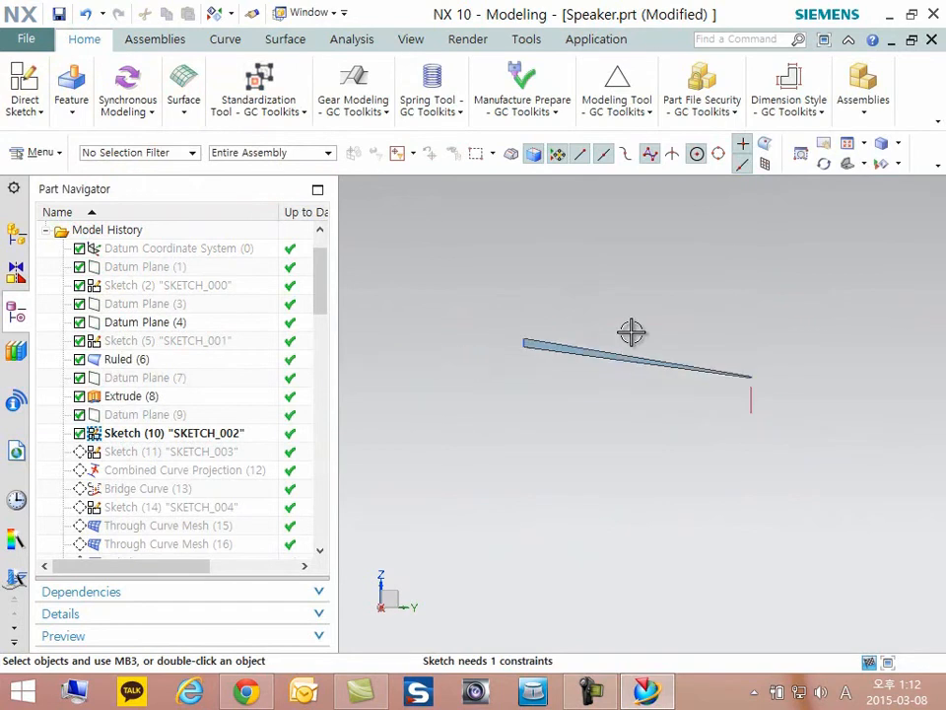
pyautogui.hotkey('ctrl', 'shift', 'b')
pyautogui.scroll(4, 675, 375)
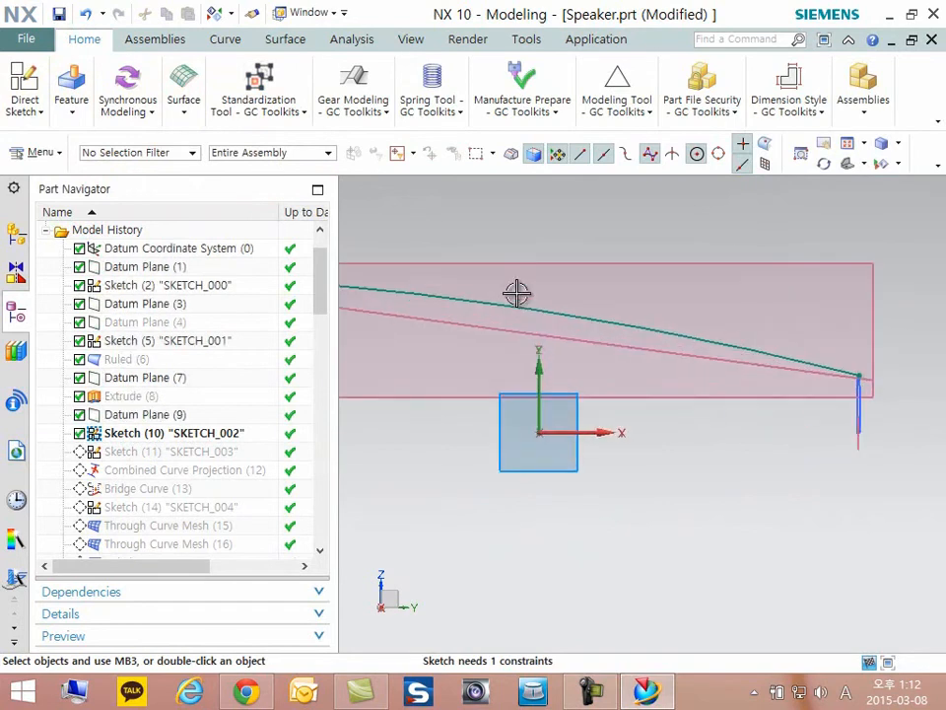
pyautogui.click(30, 115)
pyautogui.click(394, 180)
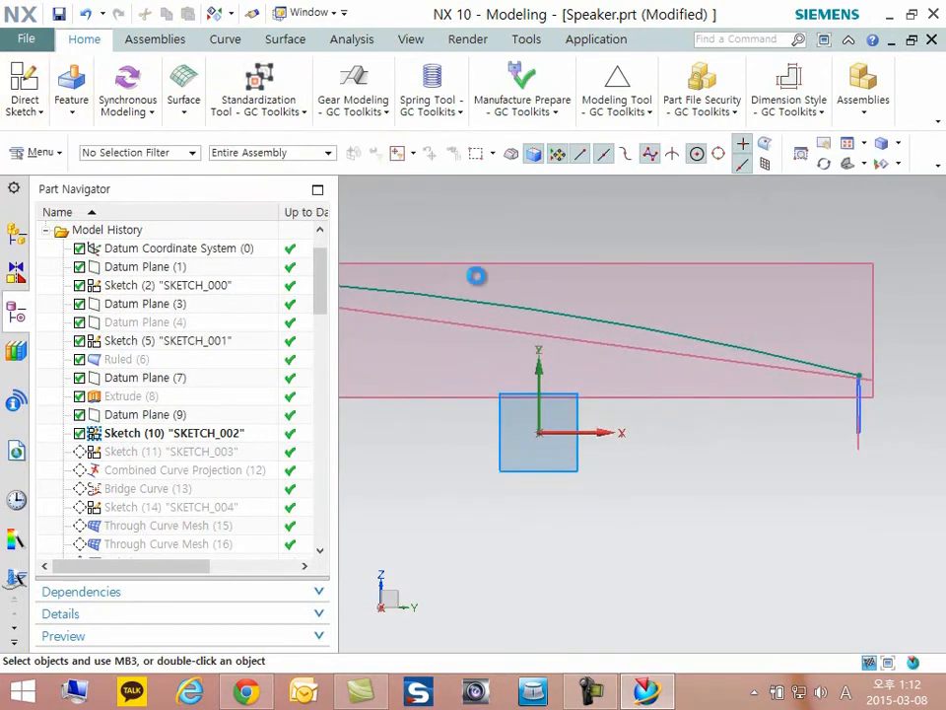
pyautogui.click(558, 304)
pyautogui.scroll(4, 491, 367)
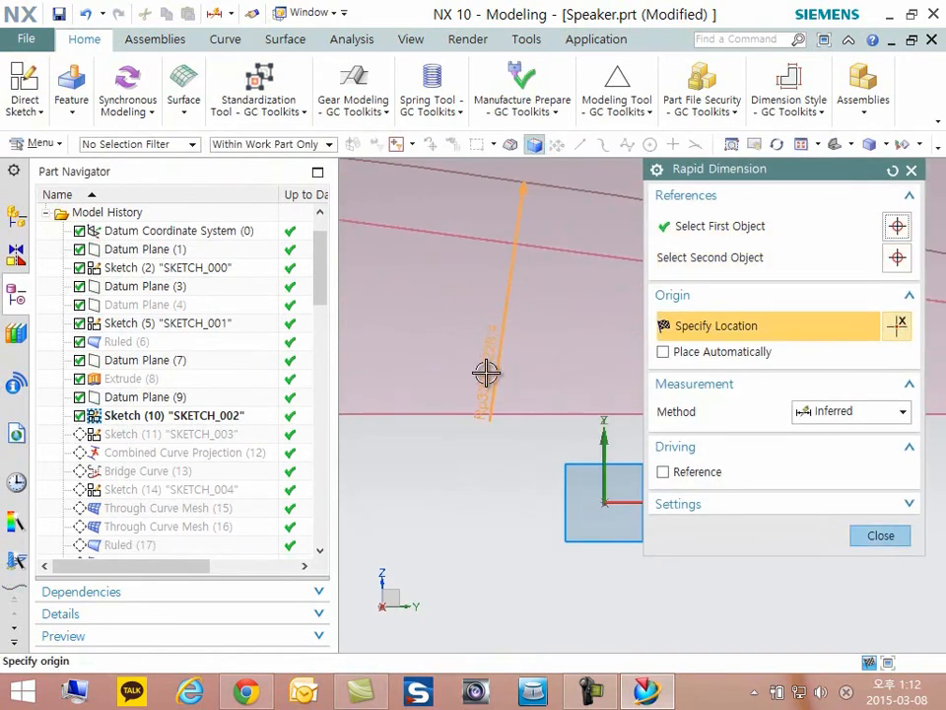
pyautogui.press('Escape')
pyautogui.scroll(-8, 652, 458)
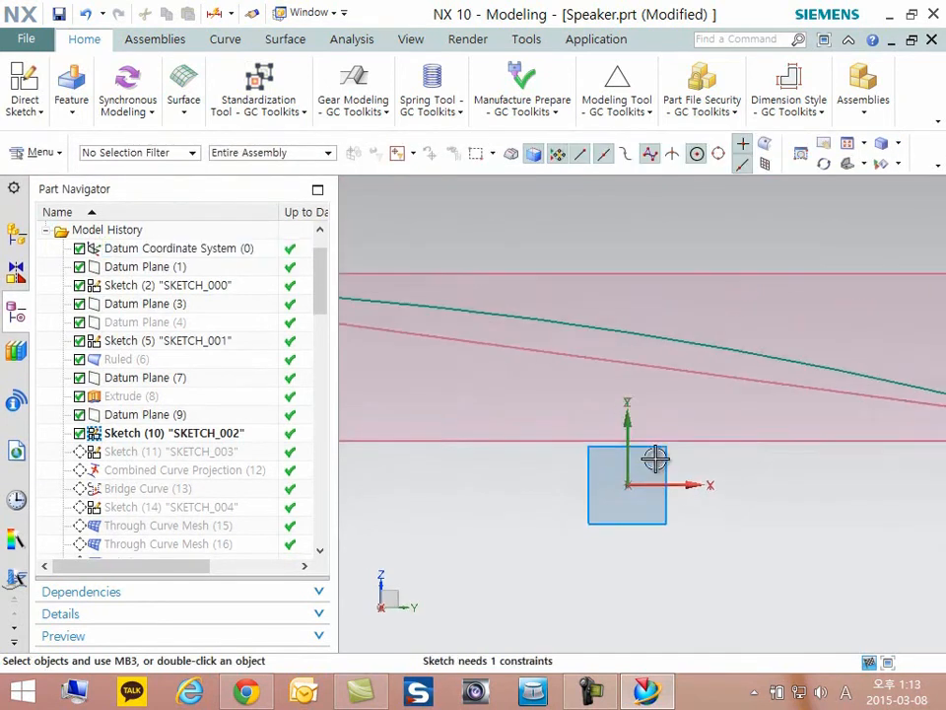
# - Finish editing Sketch (10) "SKETCH_002" and return to the 3D model
pyautogui.moveTo(861, 504); pyautogui.dragTo(335, 262, button='middle')
pyautogui.click(43, 110)
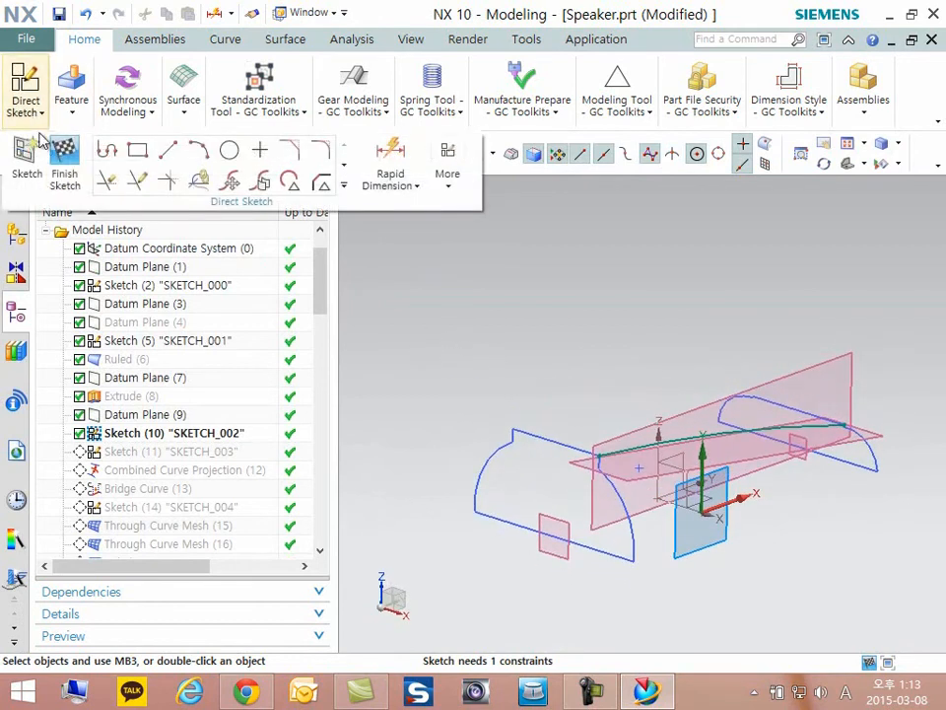
pyautogui.click(65, 153)
# - Make Sketch (11) "SKETCH_003" the current feature and open it for editing
pyautogui.moveTo(755, 440); pyautogui.dragTo(647, 477, button='middle')
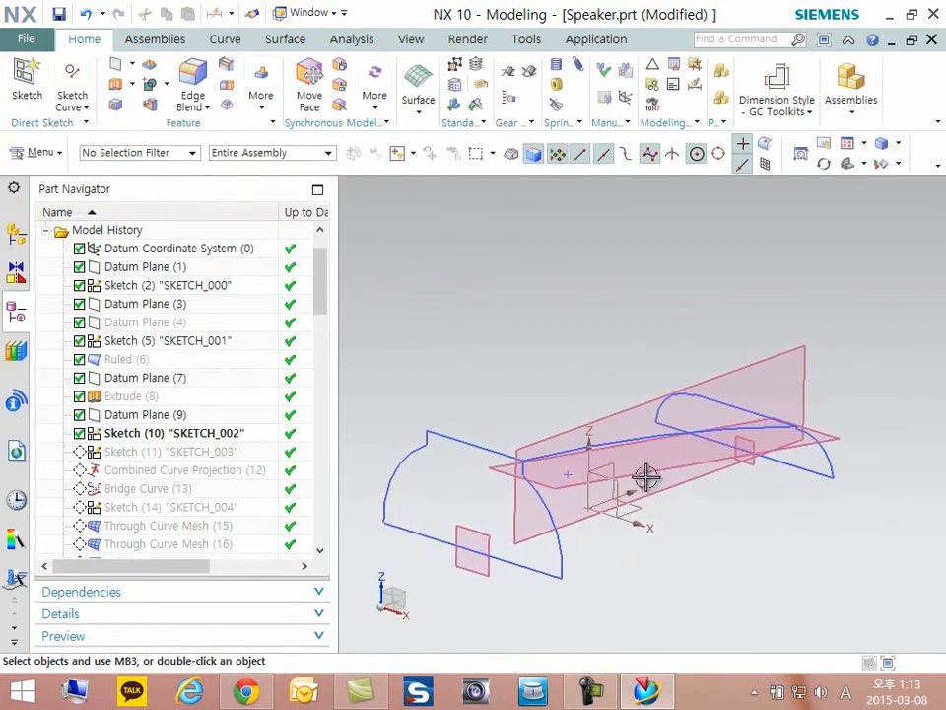
pyautogui.rightClick(179, 453)
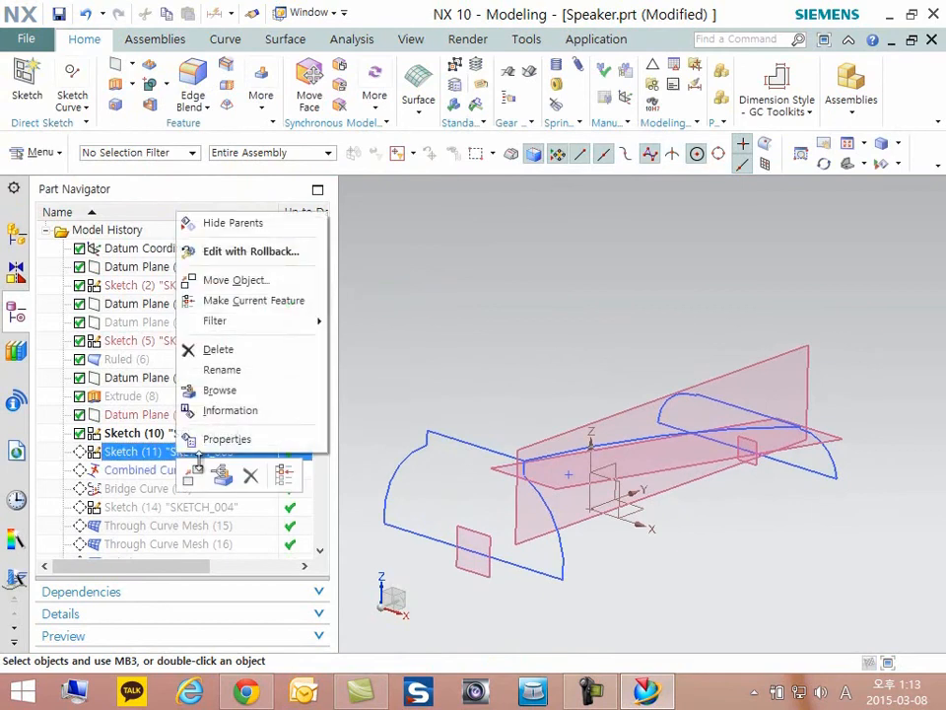
pyautogui.click(229, 300)
pyautogui.doubleClick(153, 459)
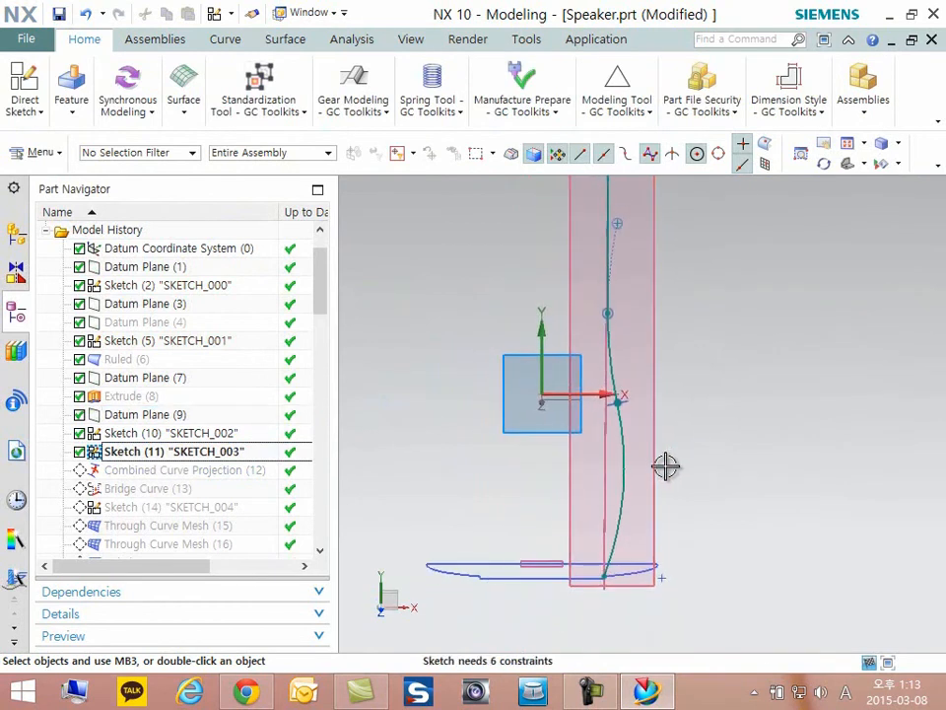
pyautogui.scroll(-4, 595, 397)
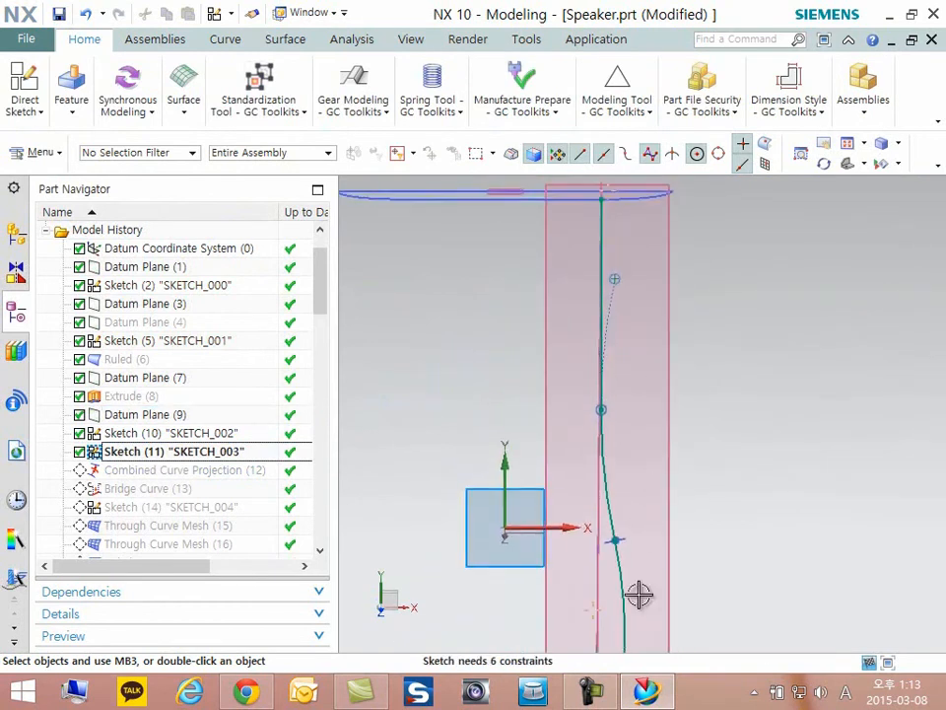
pyautogui.scroll(8, 619, 575)
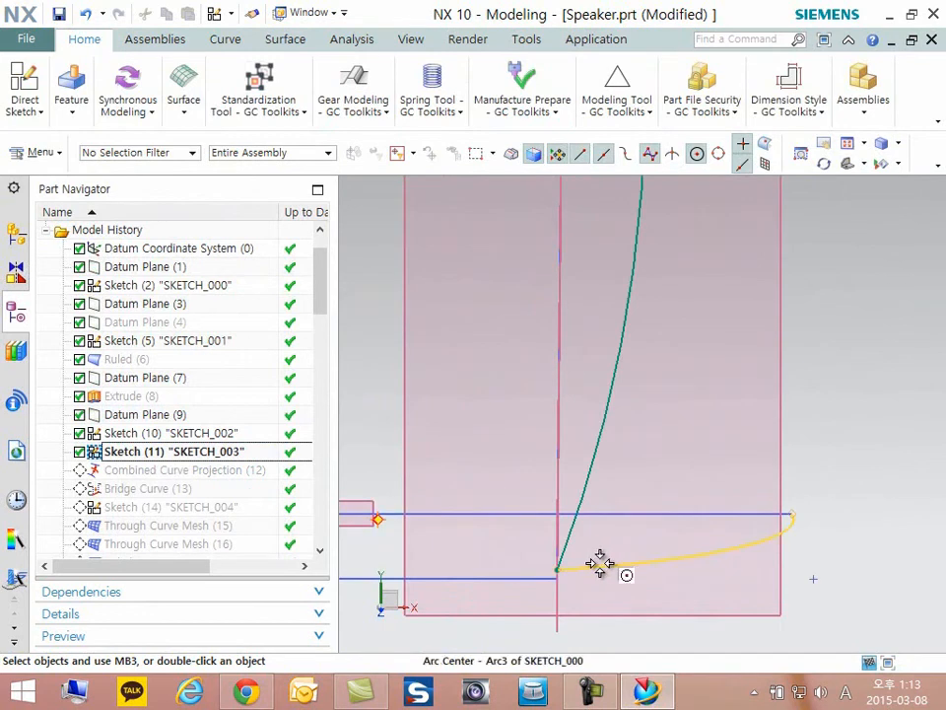
# - Examine the spline of Sketch (11) "SKETCH_003" in an angled 3D view, from one end profile to the other
pyautogui.scroll(-4, 601, 563)
pyautogui.scroll(-3, 629, 553)
pyautogui.moveTo(631, 548); pyautogui.dragTo(597, 519, button='middle')
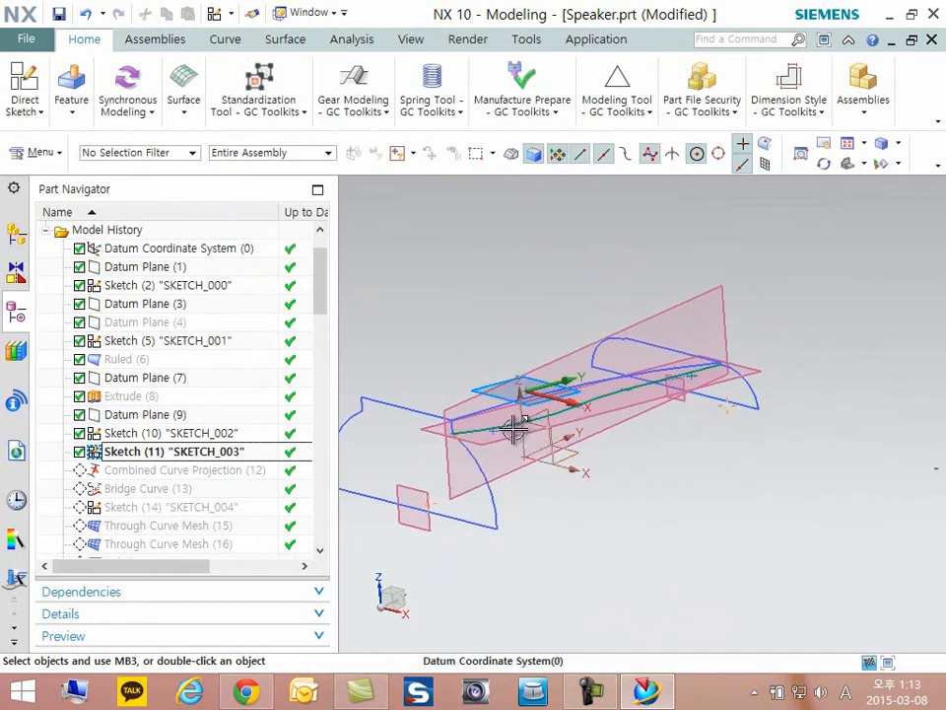
pyautogui.scroll(5, 506, 445)
pyautogui.scroll(-3, 430, 466)
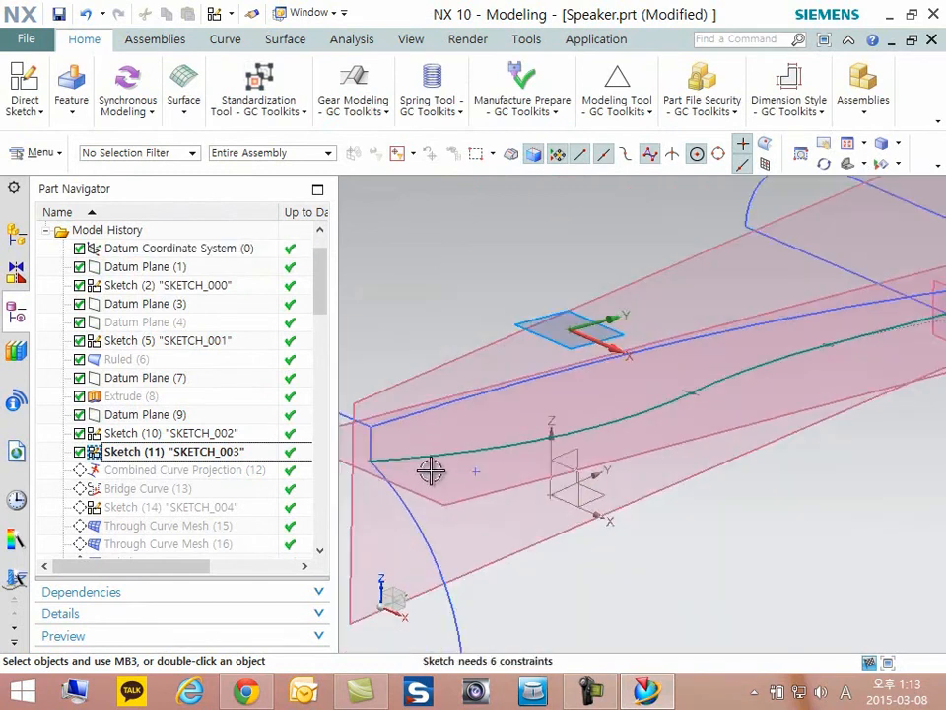
pyautogui.scroll(5, 758, 380)
pyautogui.scroll(-3, 524, 417)
pyautogui.scroll(2, 889, 308)
pyautogui.scroll(4, 848, 319)
pyautogui.scroll(-3, 851, 318)
pyautogui.scroll(-5, 851, 319)
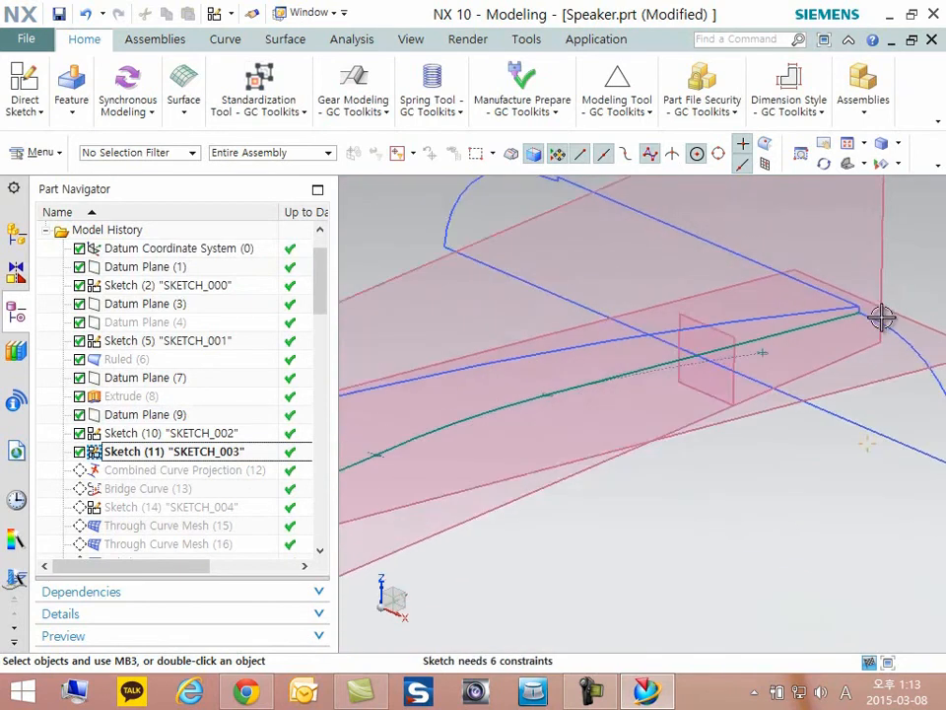
# - Finish editing Sketch (11) "SKETCH_003" and return to the 3D model
pyautogui.click(40, 111)
pyautogui.click(64, 144)
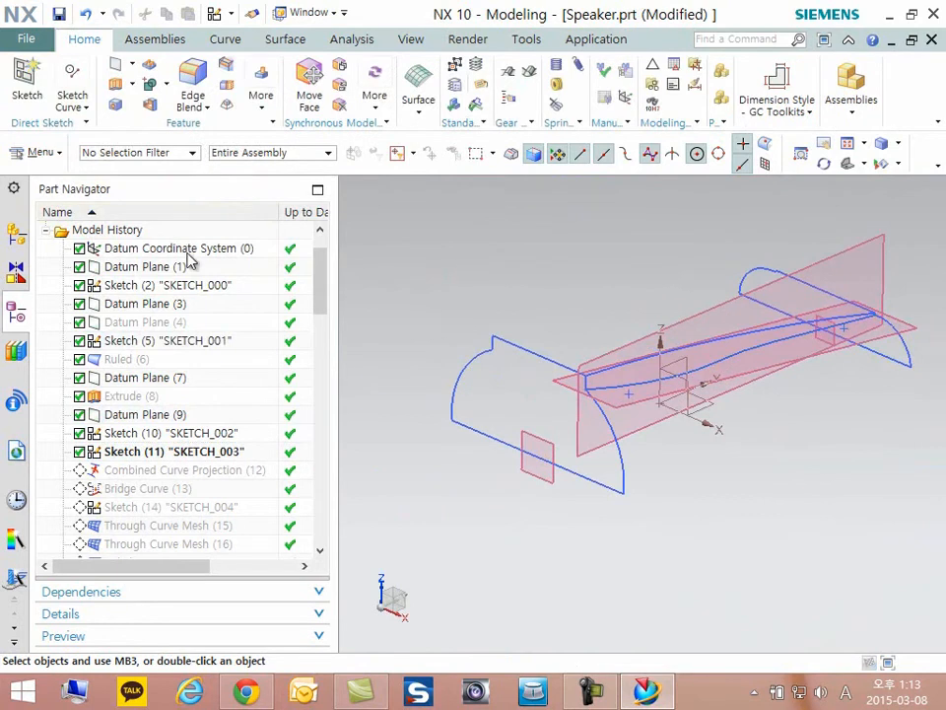
# - Hide the two large datum planes that carry the guide curves, Datum Plane (7) and Datum Plane (9)
pyautogui.keyDown('shift'); pyautogui.moveTo(825, 377); pyautogui.dragTo(795, 374, button='middle'); pyautogui.keyUp('shift')
pyautogui.scroll(1, 795, 374)
pyautogui.rightClick(828, 251)
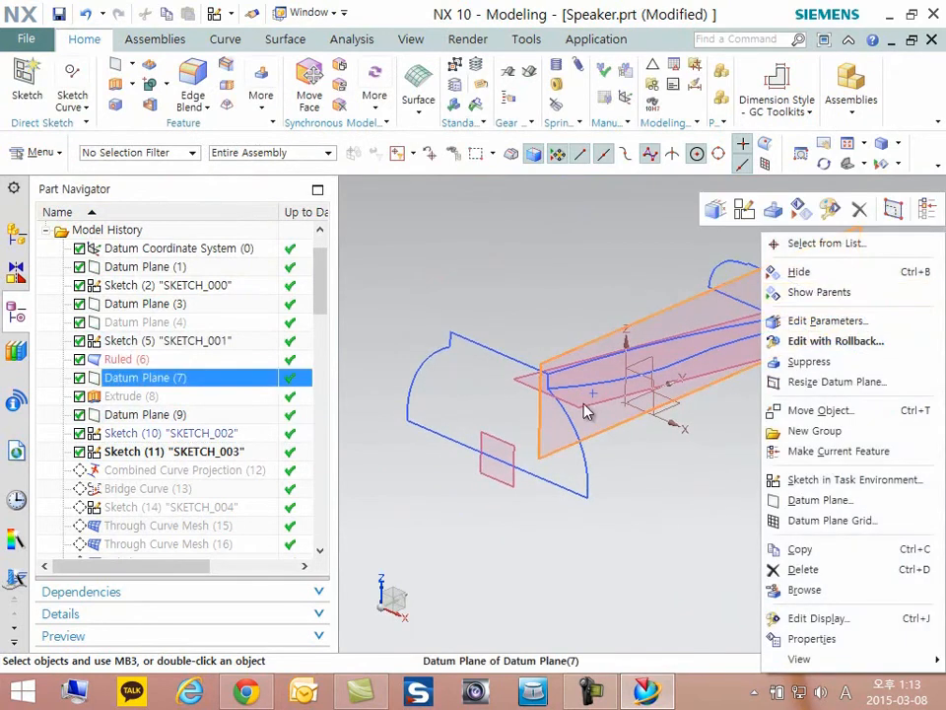
pyautogui.click(824, 271)
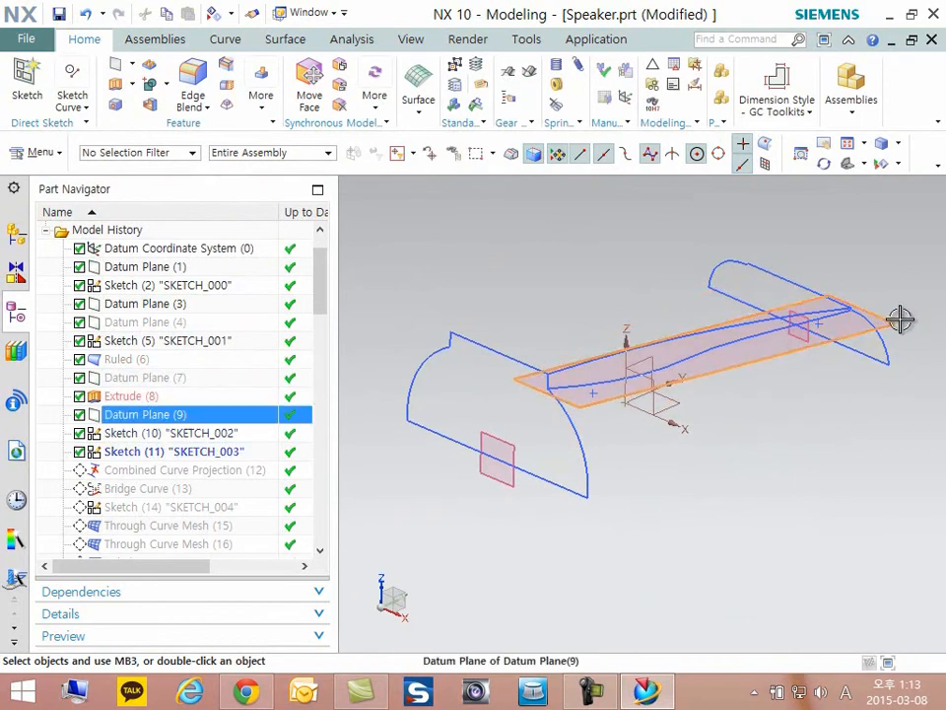
pyautogui.rightClick(903, 318)
pyautogui.click(799, 293)
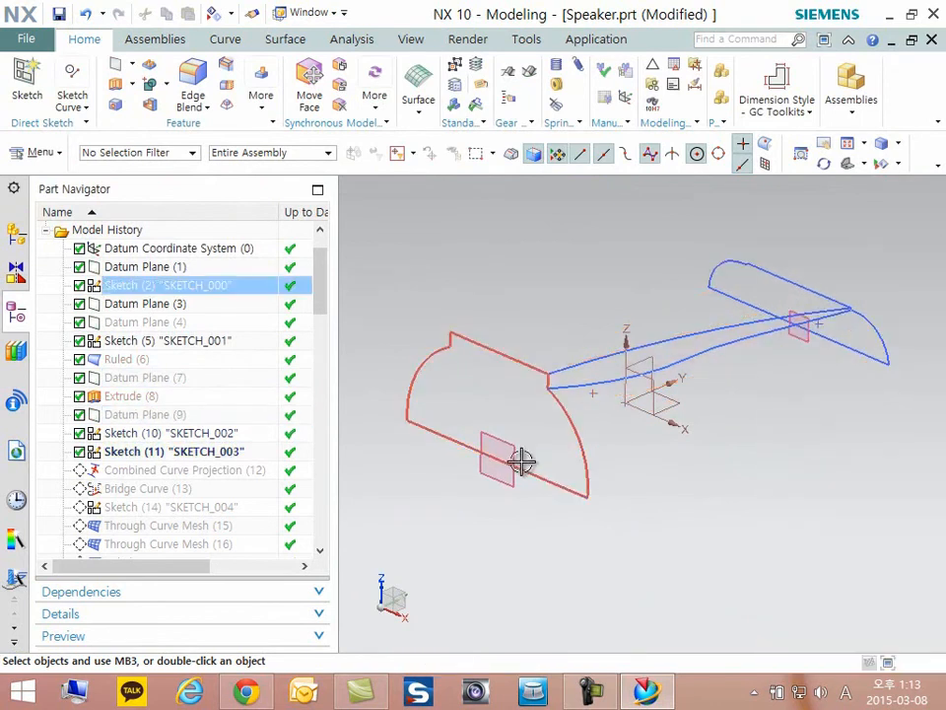
# - Hide the small datum planes at the two end profiles, Datum Plane (1) and Datum Plane (3)
pyautogui.rightClick(514, 459)
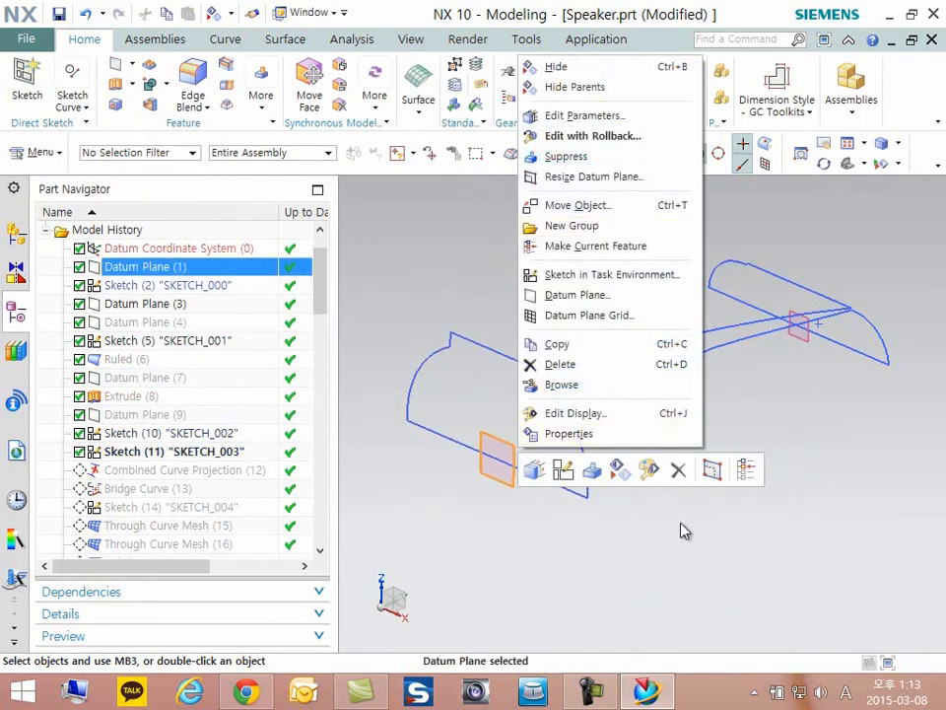
pyautogui.click(616, 471)
pyautogui.rightClick(799, 333)
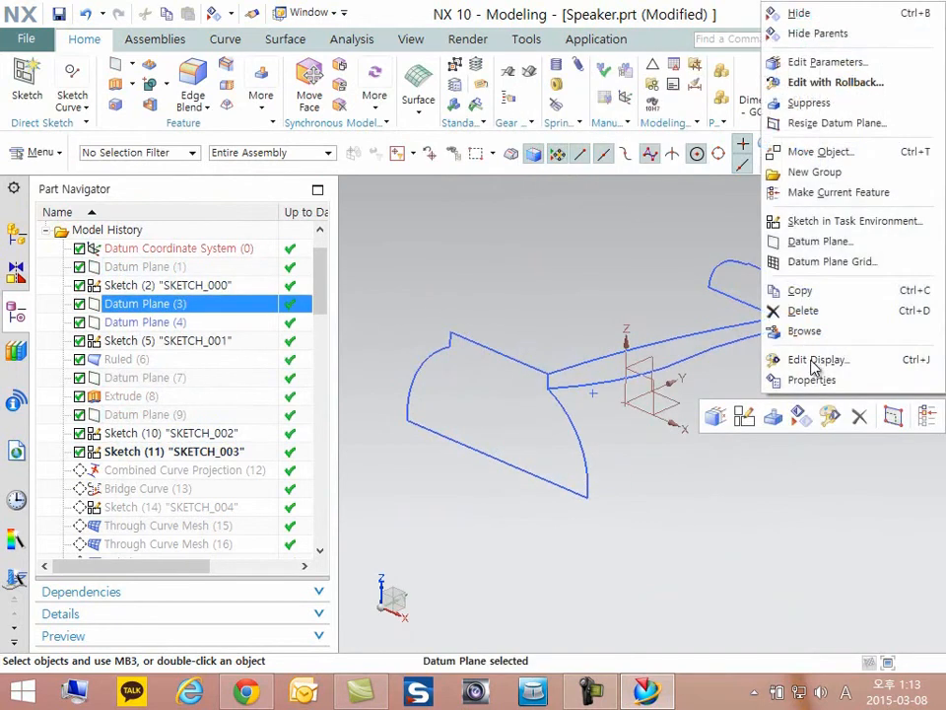
pyautogui.click(806, 419)
# - Make Combined Curve Projection (12) the current feature in the model history
pyautogui.scroll(-5, 792, 427)
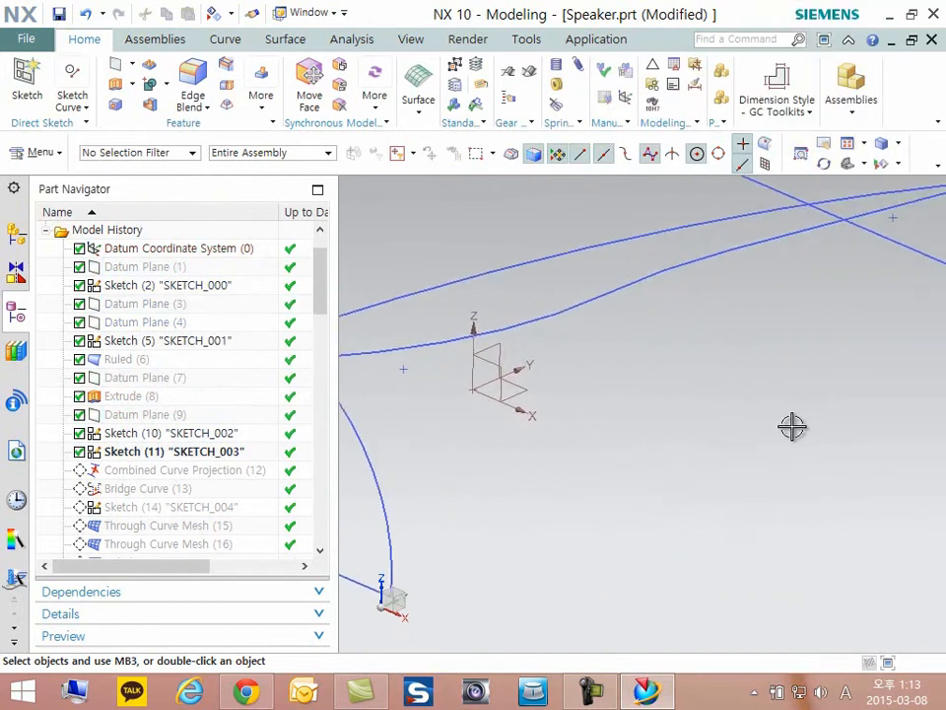
pyautogui.scroll(5, 790, 432)
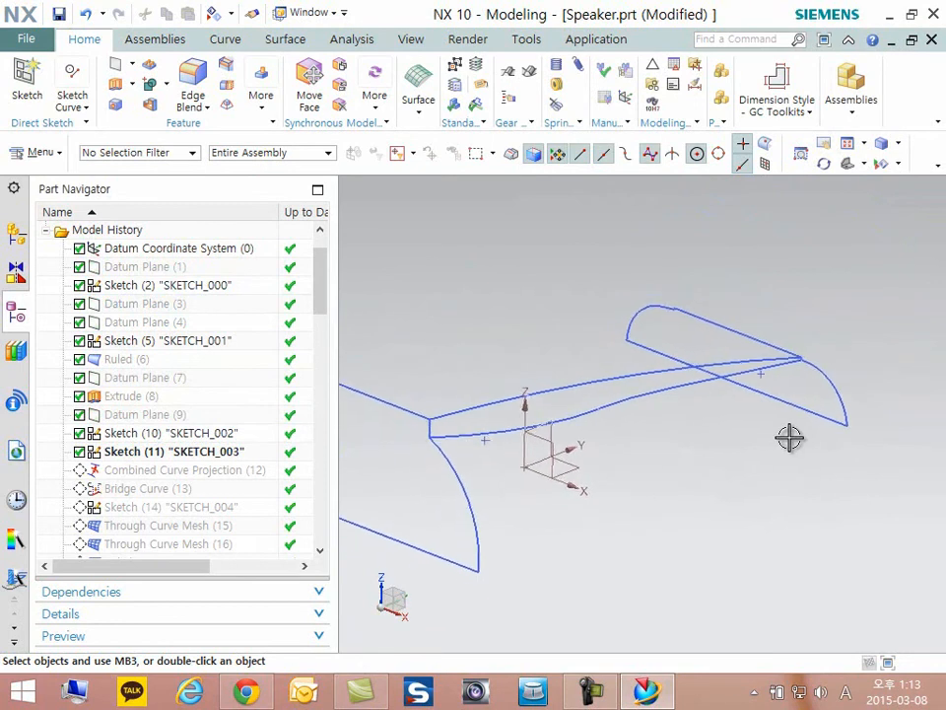
pyautogui.scroll(2, 750, 437)
pyautogui.scroll(-3, 740, 441)
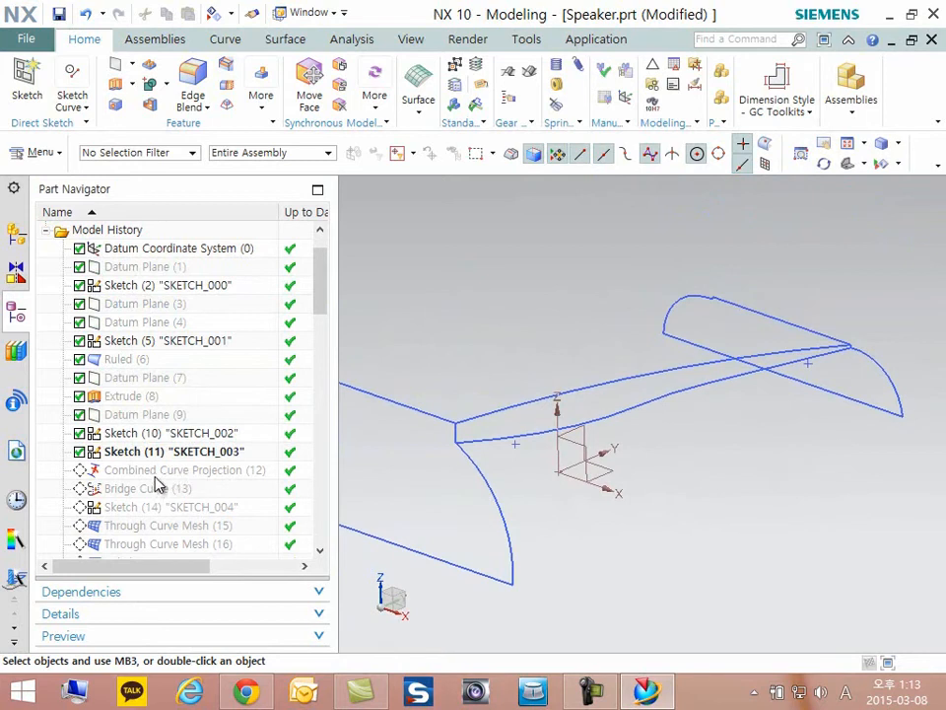
pyautogui.click(154, 472)
pyautogui.rightClick(154, 472)
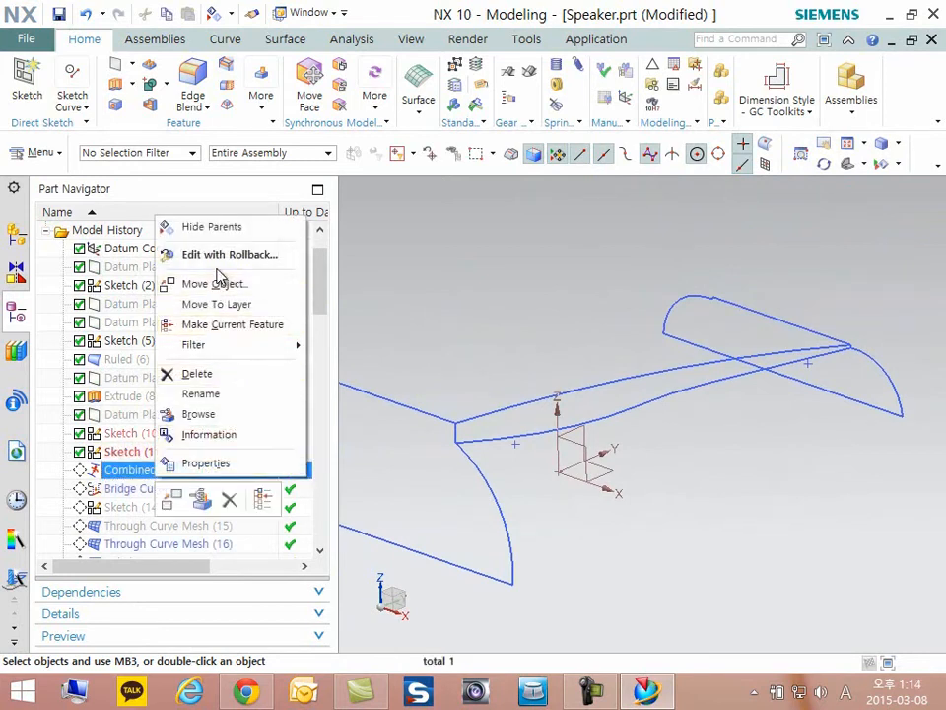
pyautogui.click(237, 326)
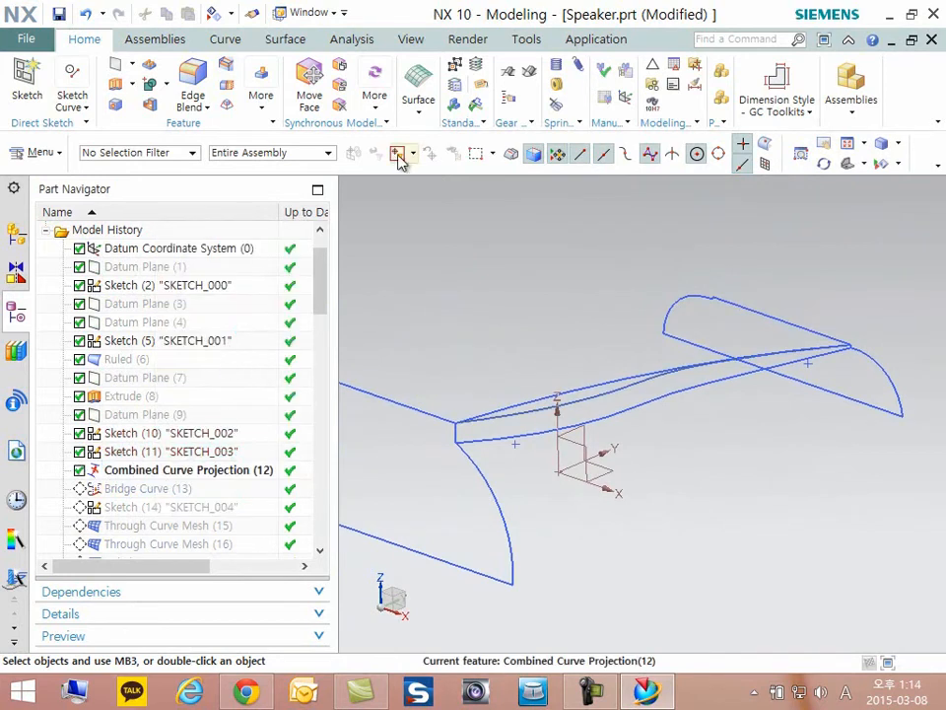
# - Locate the Combined Projection command among the derived curve commands
pyautogui.click(225, 42)
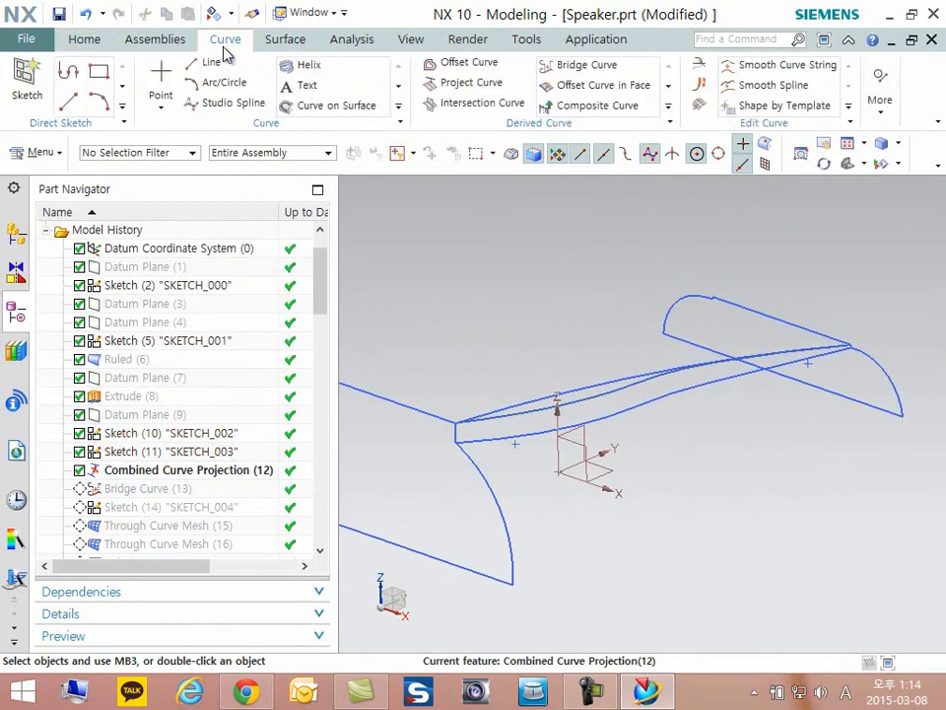
pyautogui.click(669, 92)
pyautogui.click(669, 91)
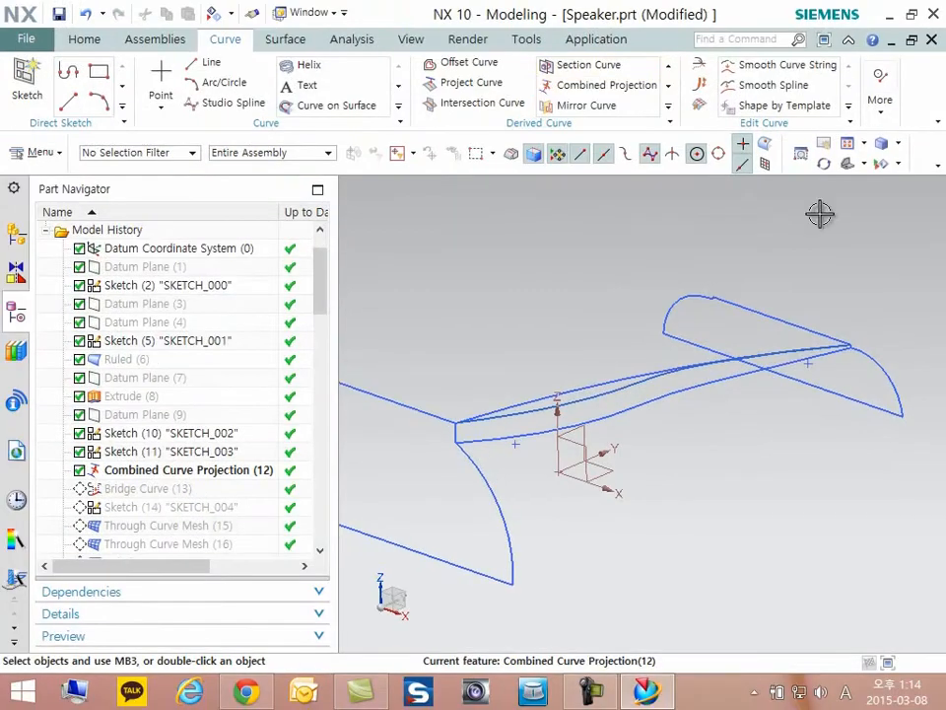
# - Compare the guide curves in the side view of the Y-Z plane, looking along the X axis
pyautogui.moveTo(555, 294); pyautogui.dragTo(565, 299, button='middle')
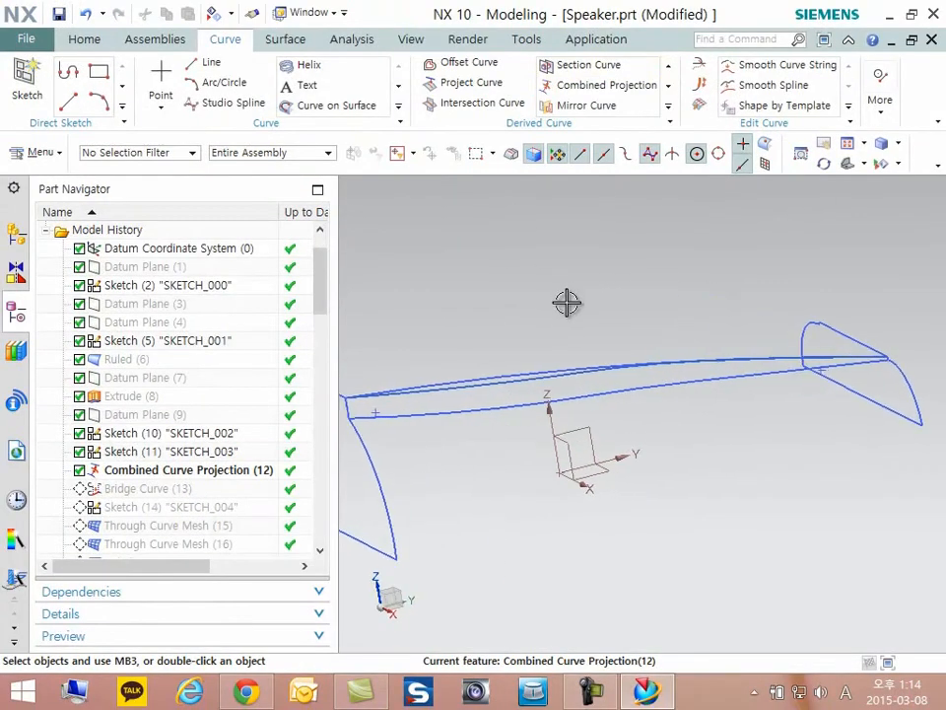
pyautogui.press('F6')
pyautogui.press('Escape')
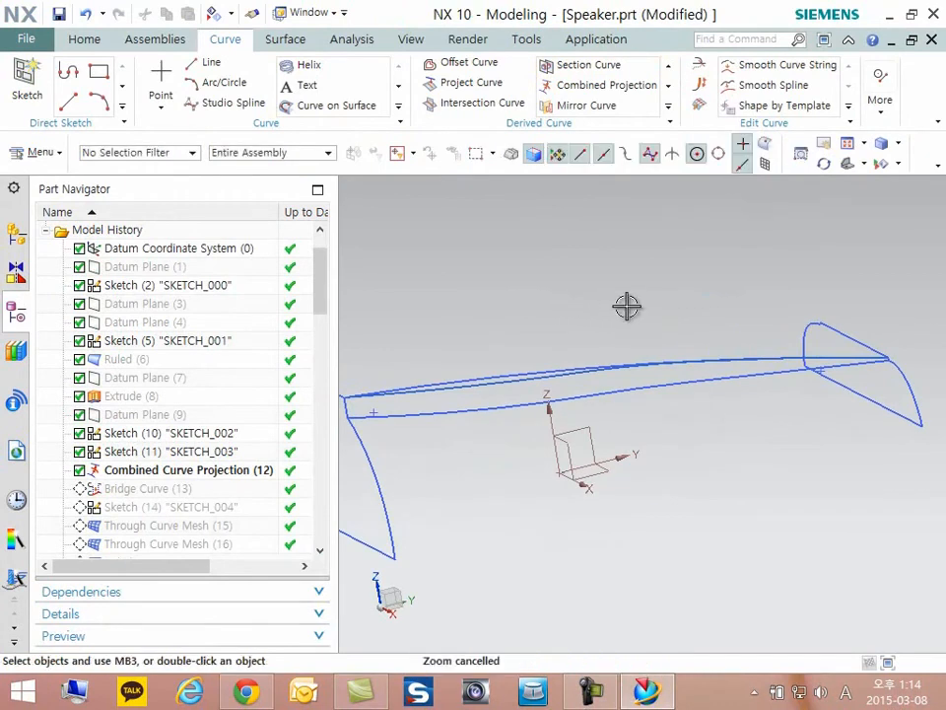
pyautogui.press('F8')
pyautogui.keyDown('shift'); pyautogui.moveTo(843, 317); pyautogui.dragTo(841, 317, button='middle'); pyautogui.keyUp('shift')
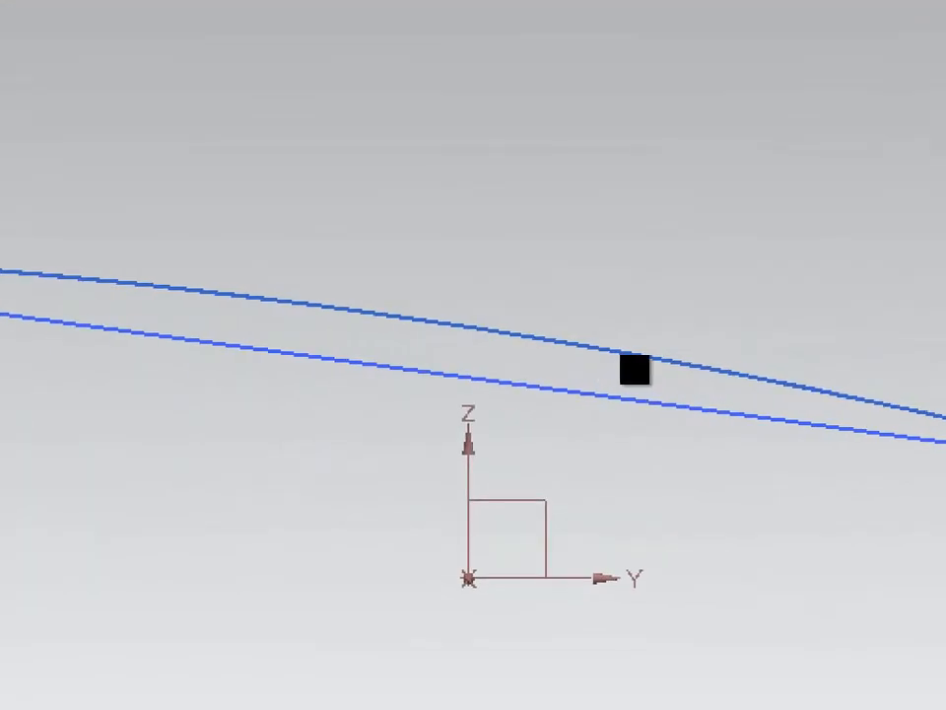
pyautogui.moveTo(64, 259); pyautogui.dragTo(517, 323)
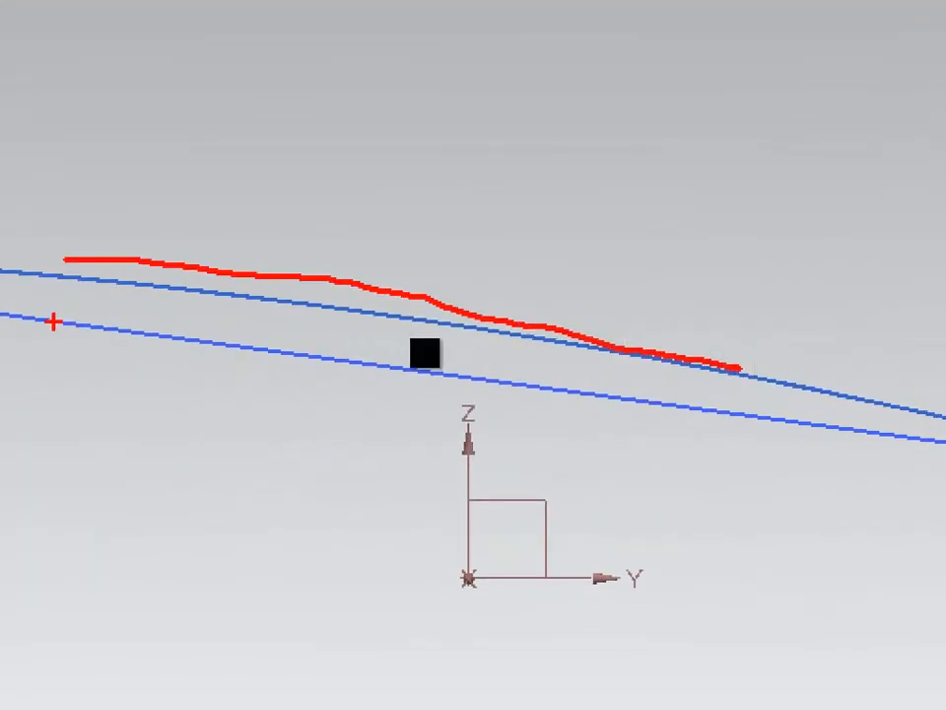
pyautogui.moveTo(564, 375); pyautogui.dragTo(776, 405)
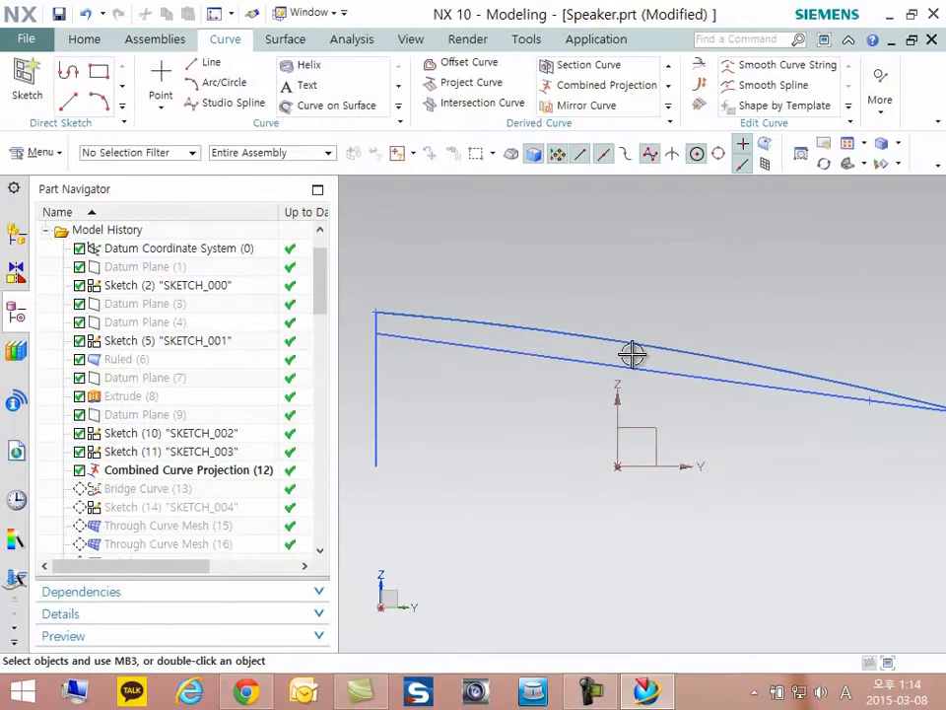
pyautogui.moveTo(627, 355)
pyautogui.mouseDown(button='middle')
pyautogui.moveTo(561, 370)
pyautogui.moveTo(630, 397)
pyautogui.moveTo(624, 402)
pyautogui.moveTo(699, 383)
pyautogui.moveTo(699, 405)
pyautogui.moveTo(724, 405)
pyautogui.moveTo(722, 416)
pyautogui.moveTo(661, 418)
pyautogui.mouseUp(button='middle')
# - Select the combined projection curve and examine its course between the two end profiles from several angles
pyautogui.scroll(6, 670, 375)
pyautogui.scroll(-3, 703, 336)
pyautogui.click(663, 419)
pyautogui.scroll(3, 665, 420)
pyautogui.scroll(2, 646, 443)
pyautogui.scroll(-5, 606, 419)
pyautogui.moveTo(567, 390); pyautogui.dragTo(440, 382, button='middle')
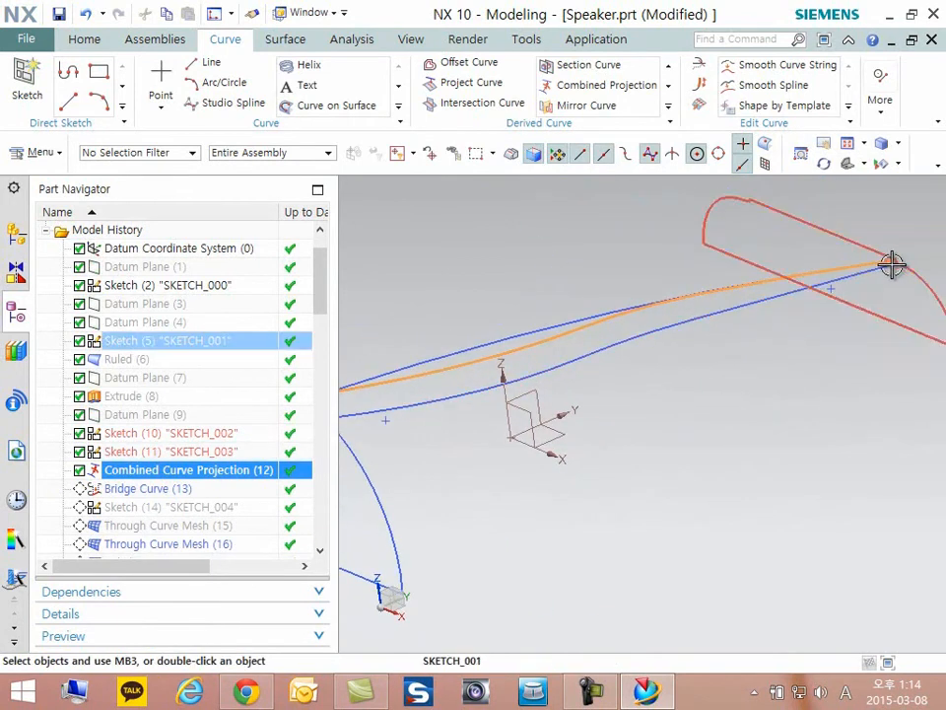
pyautogui.moveTo(476, 445); pyautogui.dragTo(750, 387, button='middle')
pyautogui.press('F8')
pyautogui.scroll(-2, 729, 363)
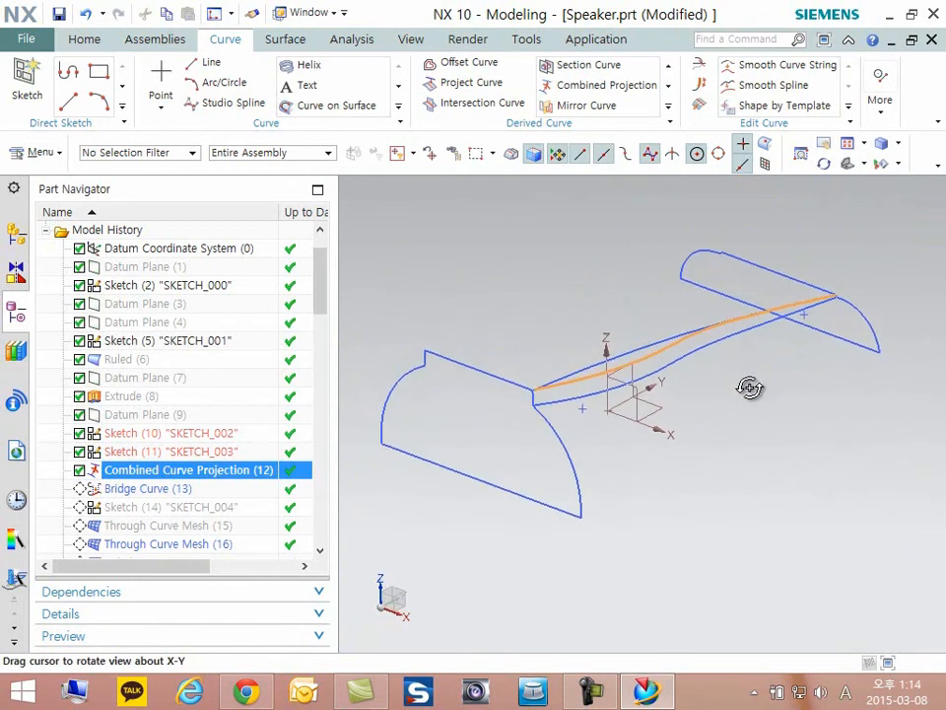
# - Open Combined Curve Projection (12) for editing and review the sketch curves chosen as Curve 1 and Curve 2
pyautogui.doubleClick(209, 471)
pyautogui.moveTo(604, 393); pyautogui.dragTo(627, 385, button='middle')
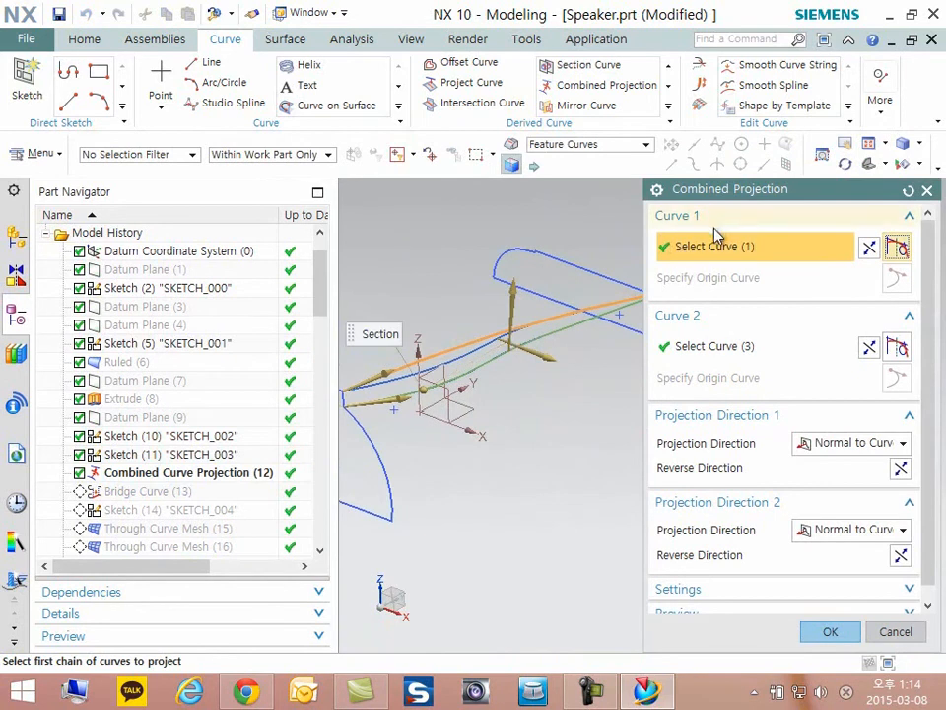
pyautogui.scroll(1, 431, 356)
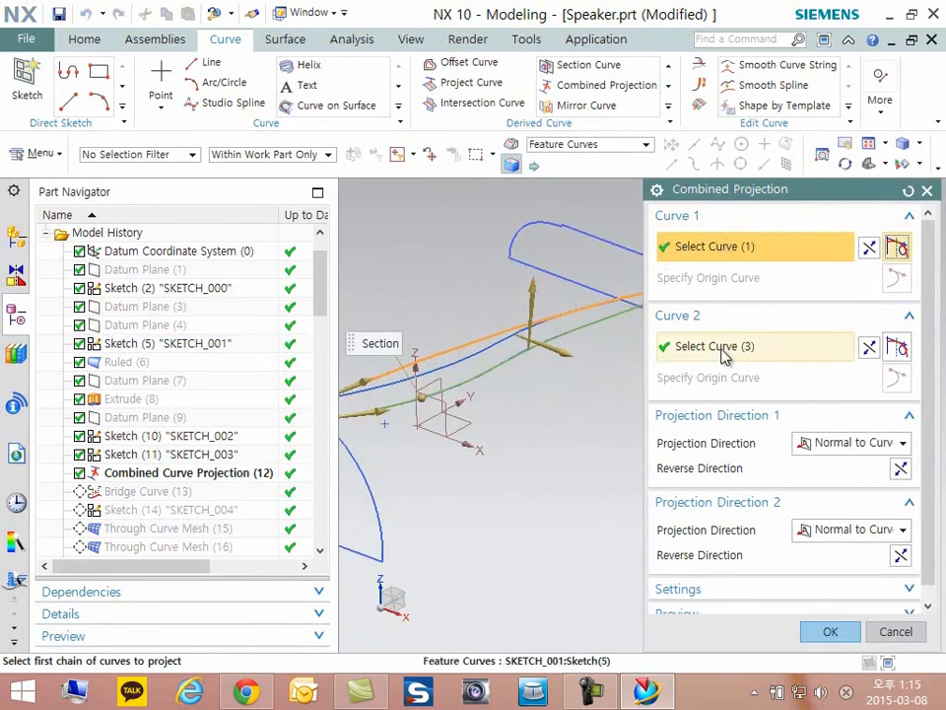
pyautogui.click(687, 345)
pyautogui.moveTo(460, 393); pyautogui.dragTo(427, 418, button='middle')
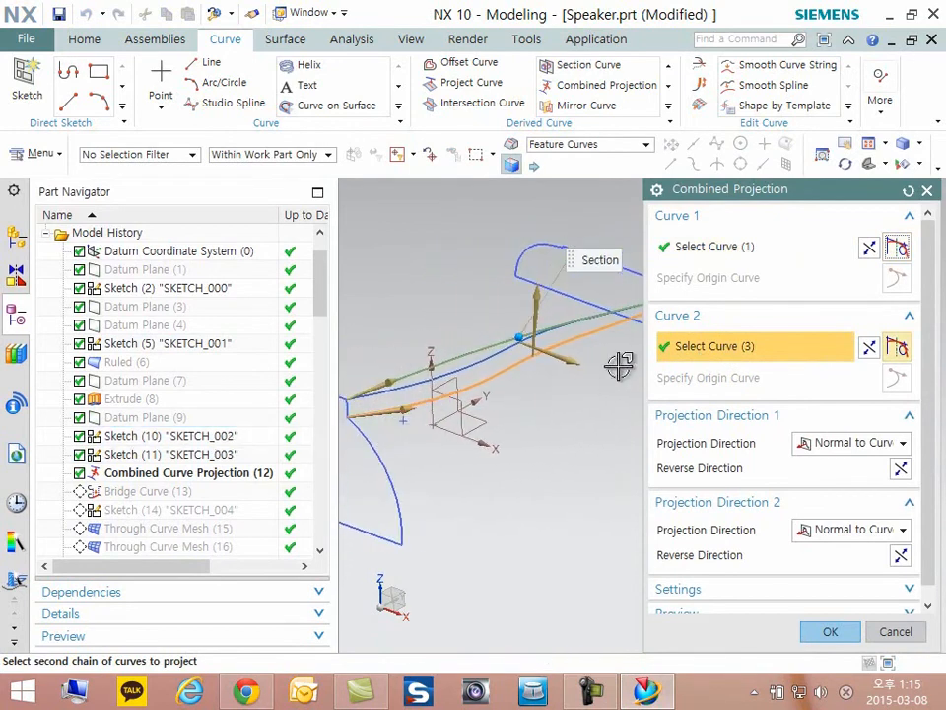
pyautogui.scroll(1, 619, 366)
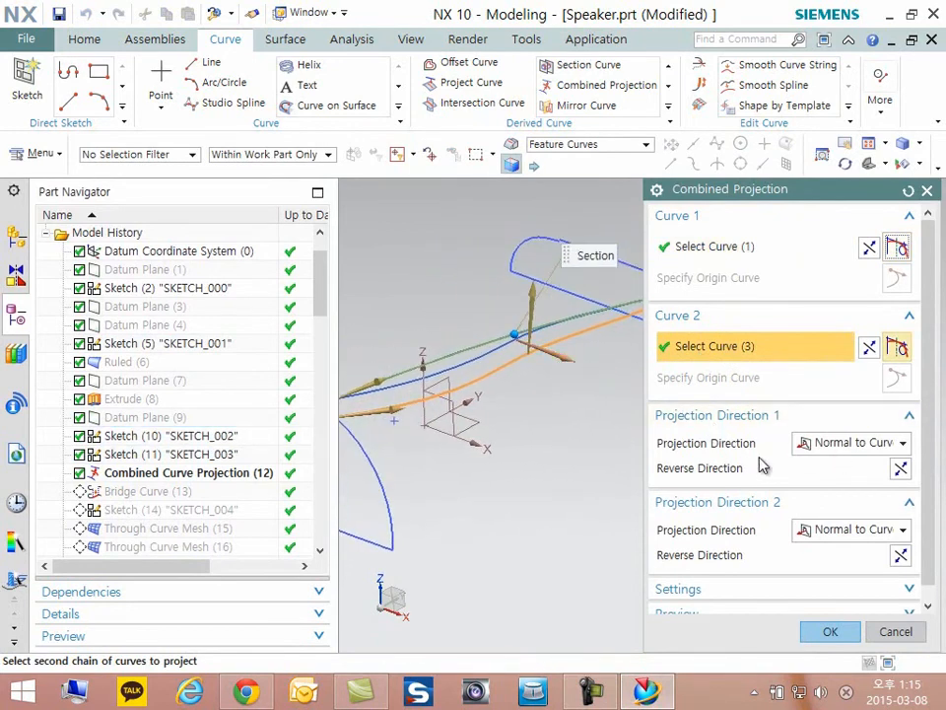
pyautogui.scroll(2, 764, 464)
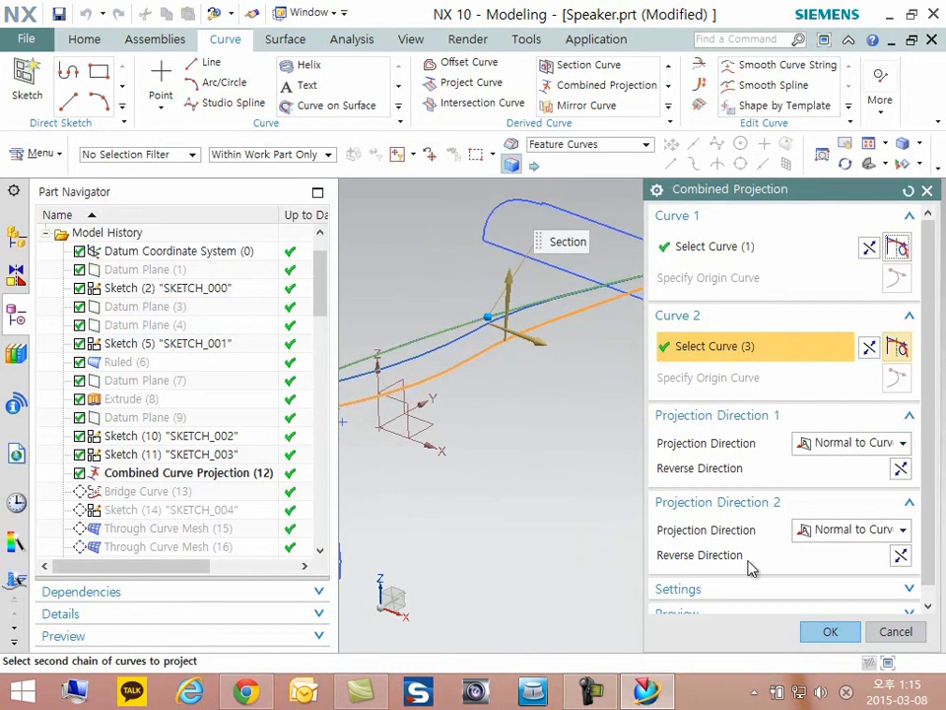
# - Set Projection Direction 1 and Projection Direction 2 to Along Vector and apply the combined projection
pyautogui.click(831, 445)
pyautogui.click(828, 481)
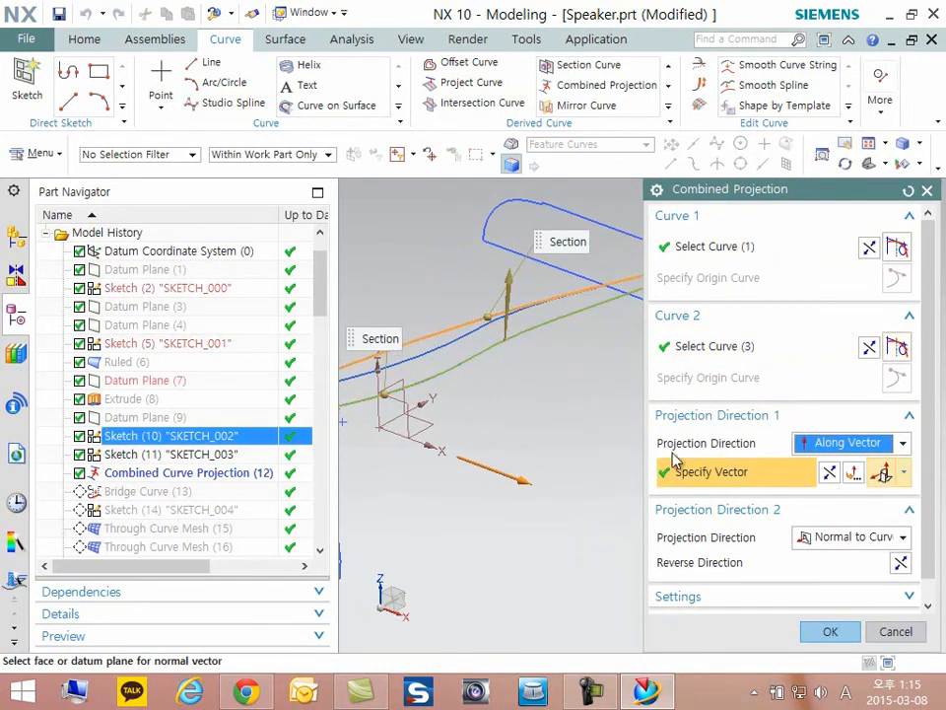
pyautogui.click(808, 534)
pyautogui.click(819, 576)
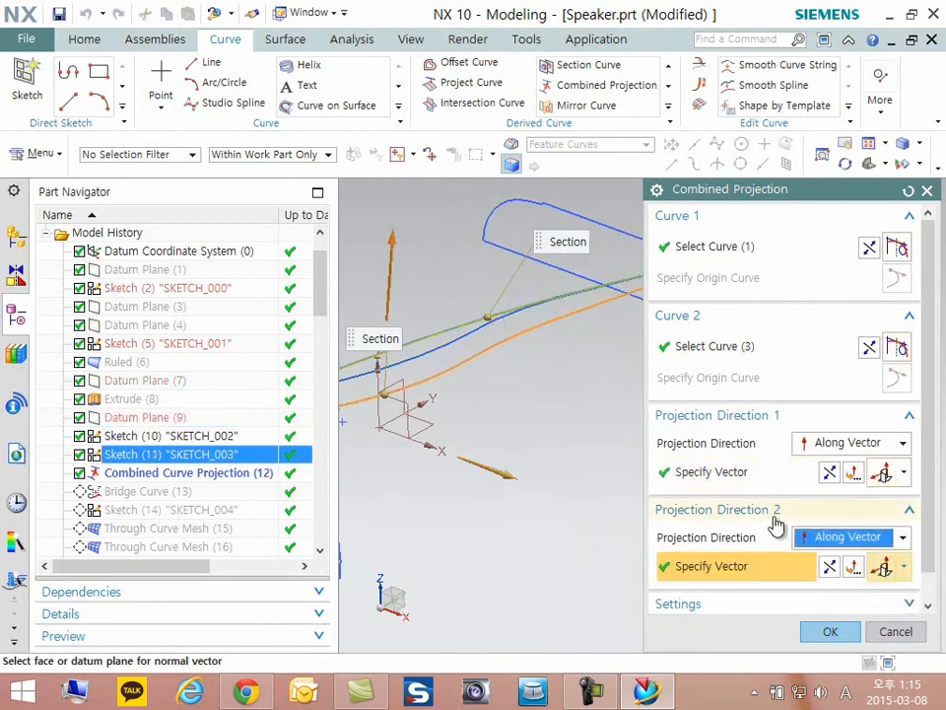
pyautogui.click(830, 631)
# - Hide Sketch (10) "SKETCH_002" and Sketch (11) "SKETCH_003" so only the combined projection curve links the end profiles
pyautogui.moveTo(687, 455); pyautogui.dragTo(497, 342, button='middle')
pyautogui.scroll(-4, 621, 336)
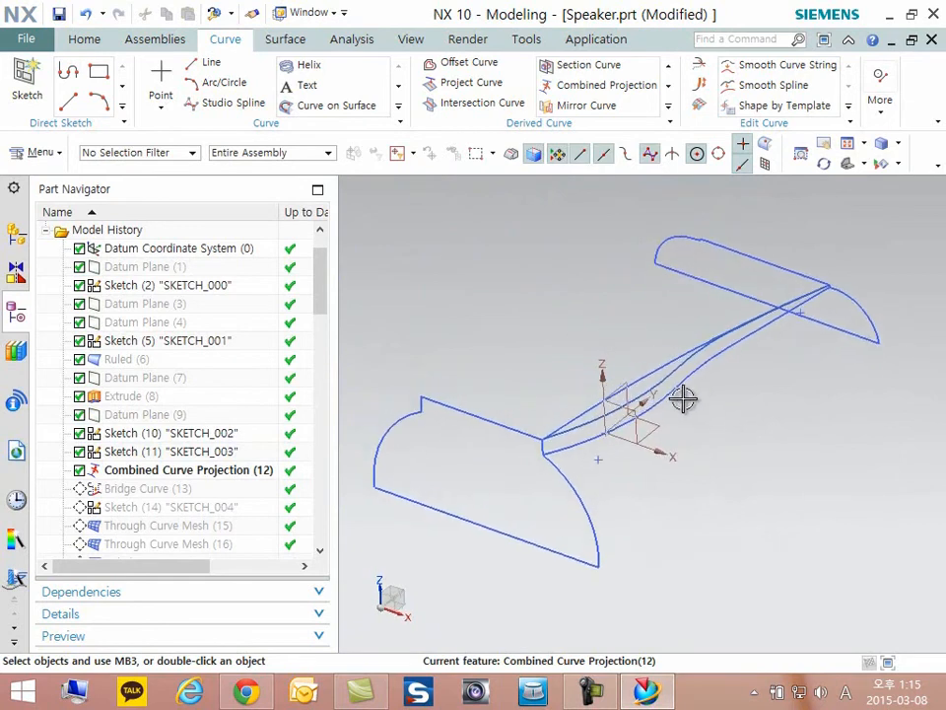
pyautogui.click(638, 377)
pyautogui.rightClick(640, 360)
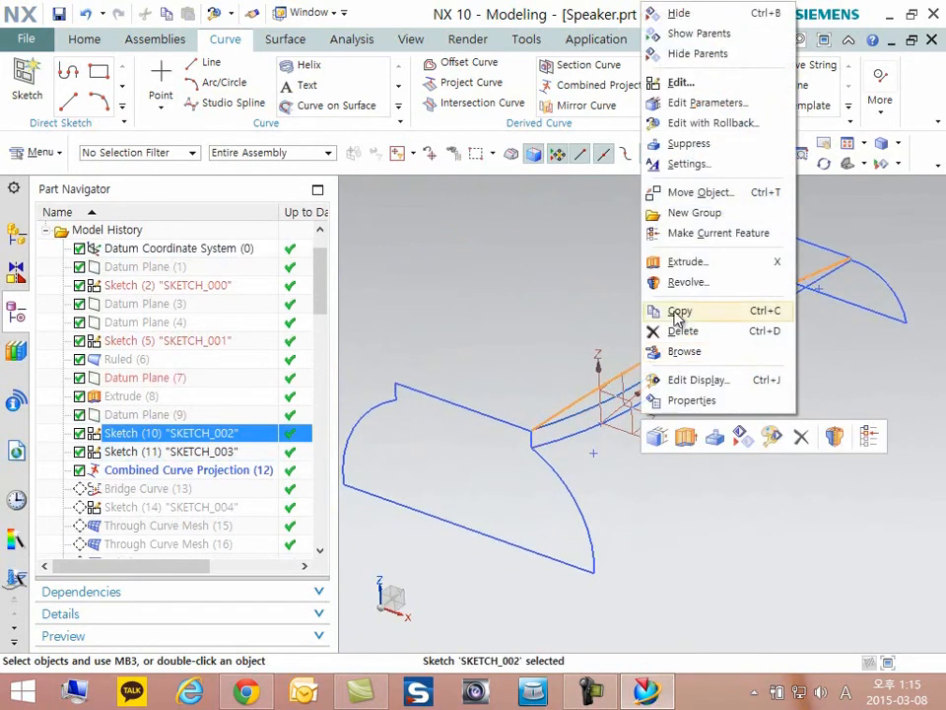
pyautogui.click(742, 436)
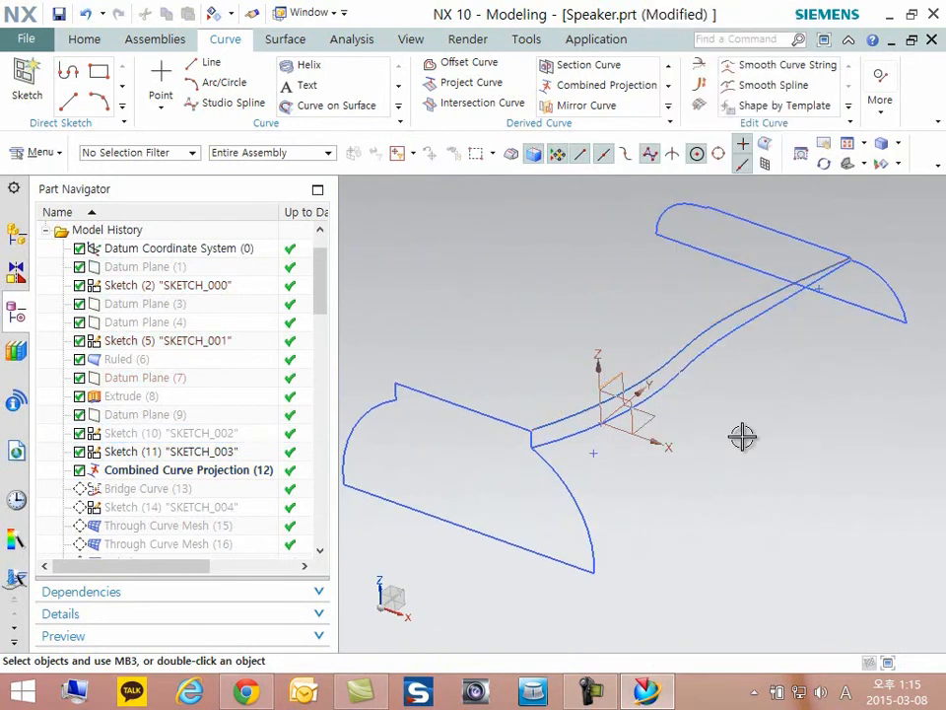
pyautogui.click(668, 382)
pyautogui.rightClick(667, 383)
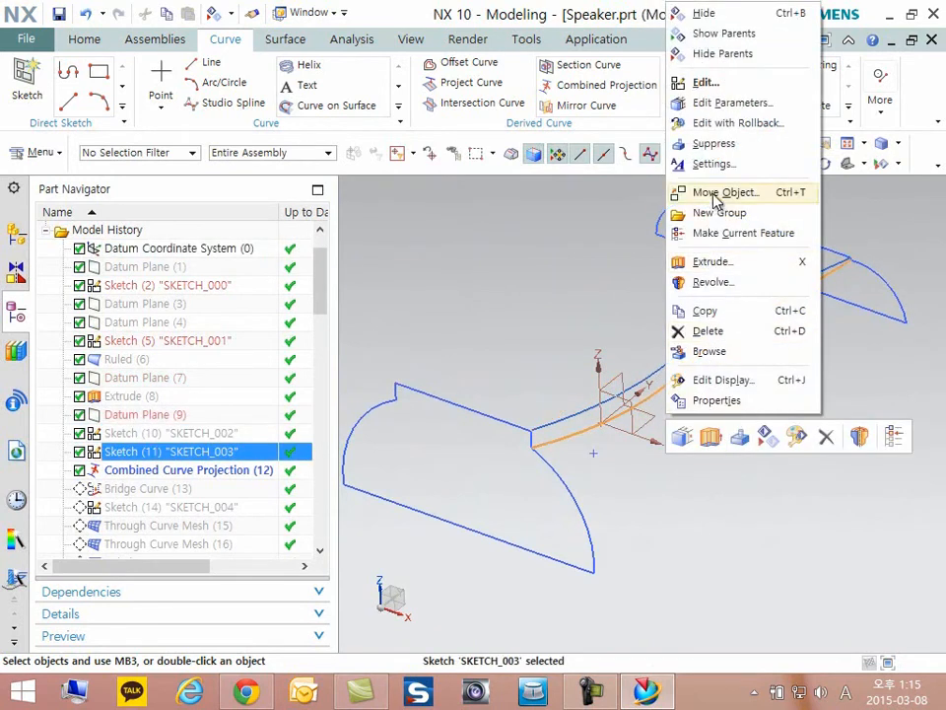
pyautogui.click(703, 55)
pyautogui.scroll(3, 784, 399)
pyautogui.moveTo(790, 403); pyautogui.dragTo(762, 405, button='middle')
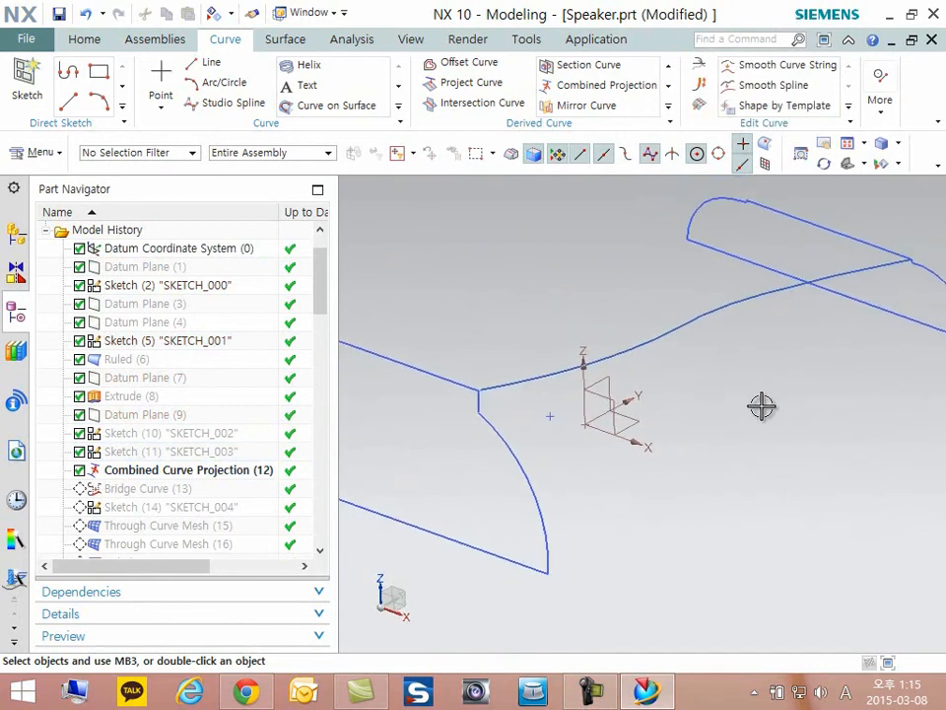
pyautogui.rightClick(133, 489)
pyautogui.click(190, 340)
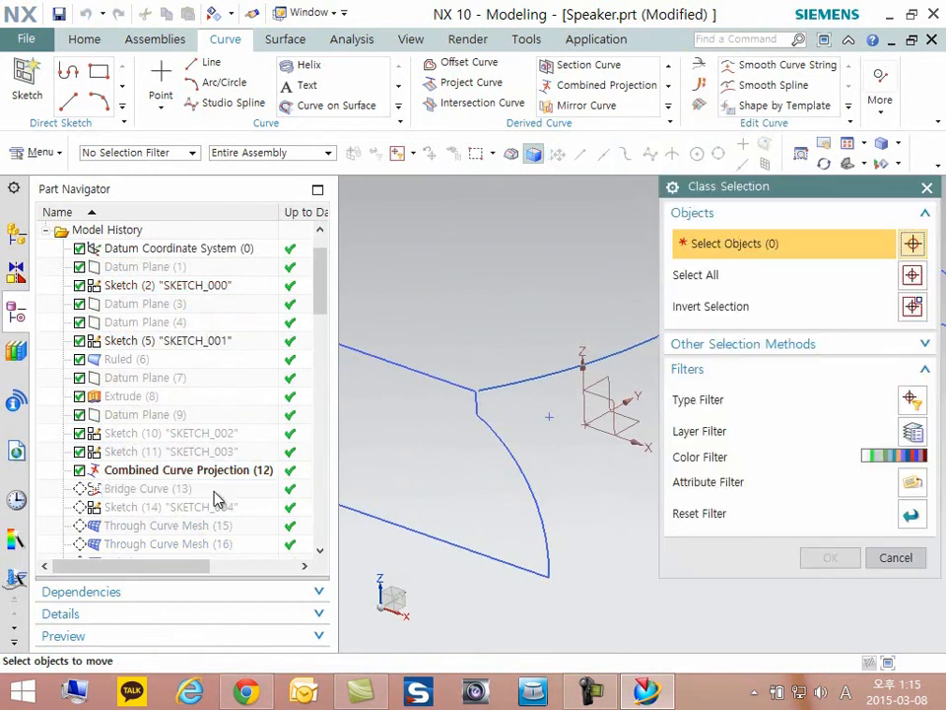
pyautogui.click(928, 188)
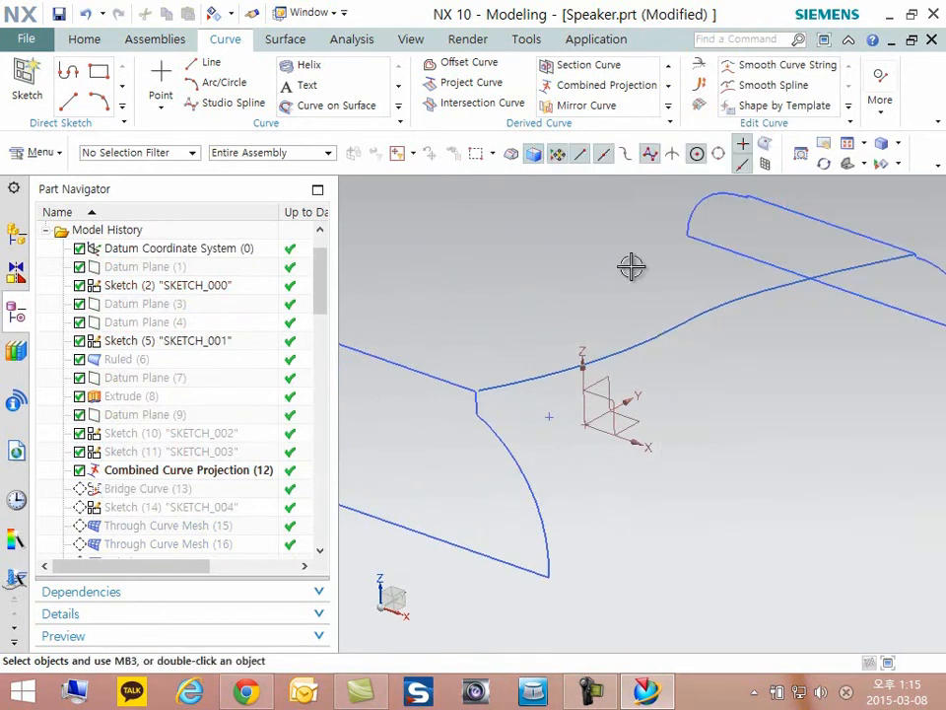
# - Make Bridge Curve (13) the current feature and inspect where it joins the end profile
pyautogui.rightClick(150, 488)
pyautogui.click(175, 339)
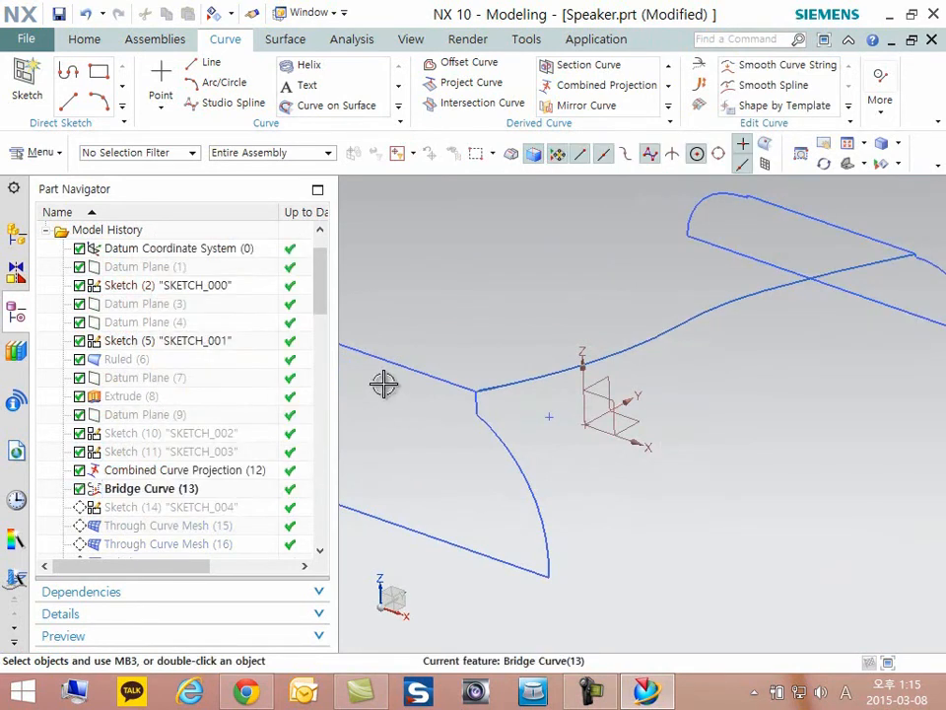
pyautogui.scroll(4, 499, 387)
pyautogui.scroll(-3, 406, 361)
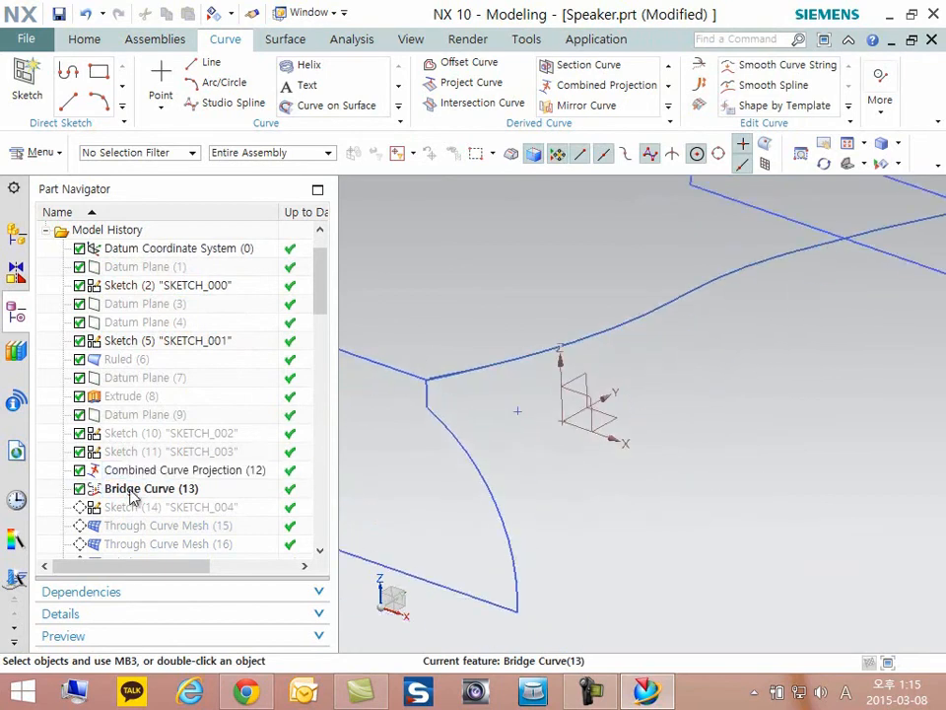
# - Make Sketch (14) "SKETCH_004" the current feature, open it to review its base rectangle, and finish the sketch
pyautogui.rightClick(123, 509)
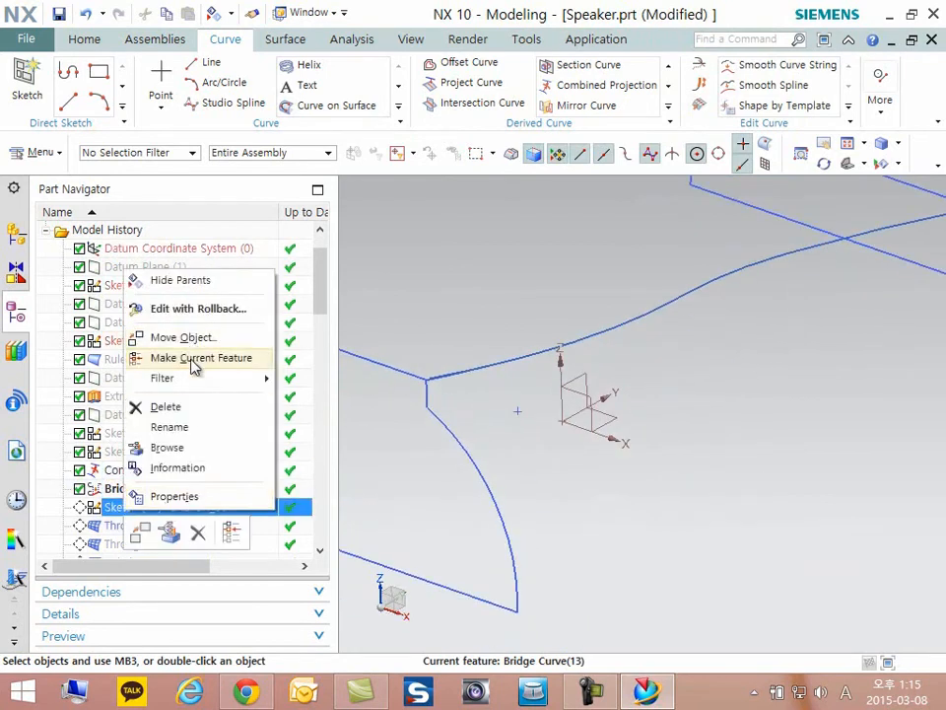
pyautogui.click(195, 358)
pyautogui.scroll(-5, 604, 498)
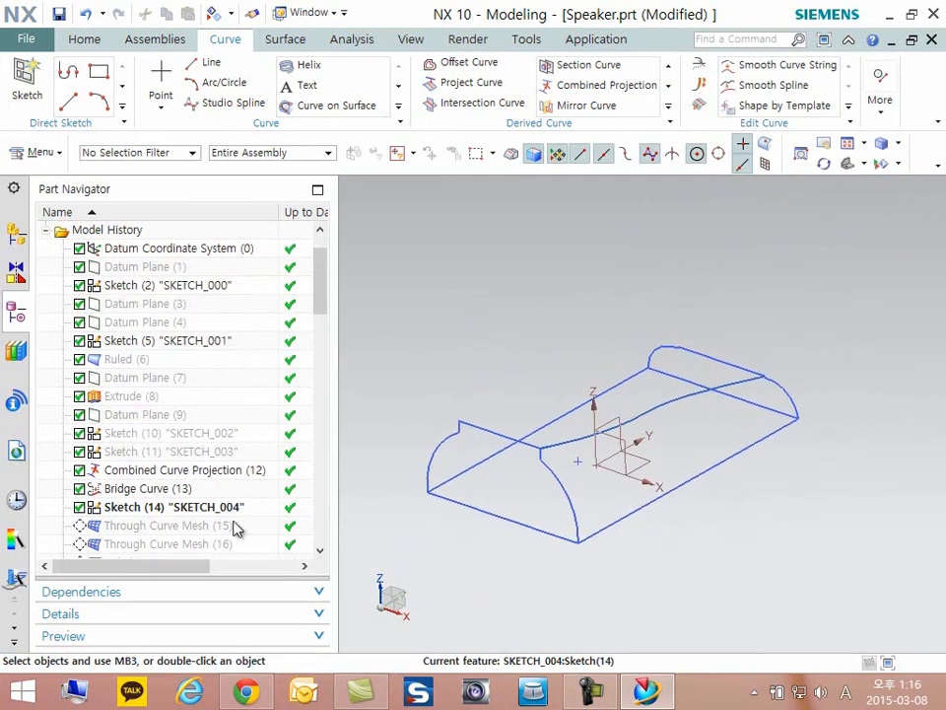
pyautogui.doubleClick(158, 509)
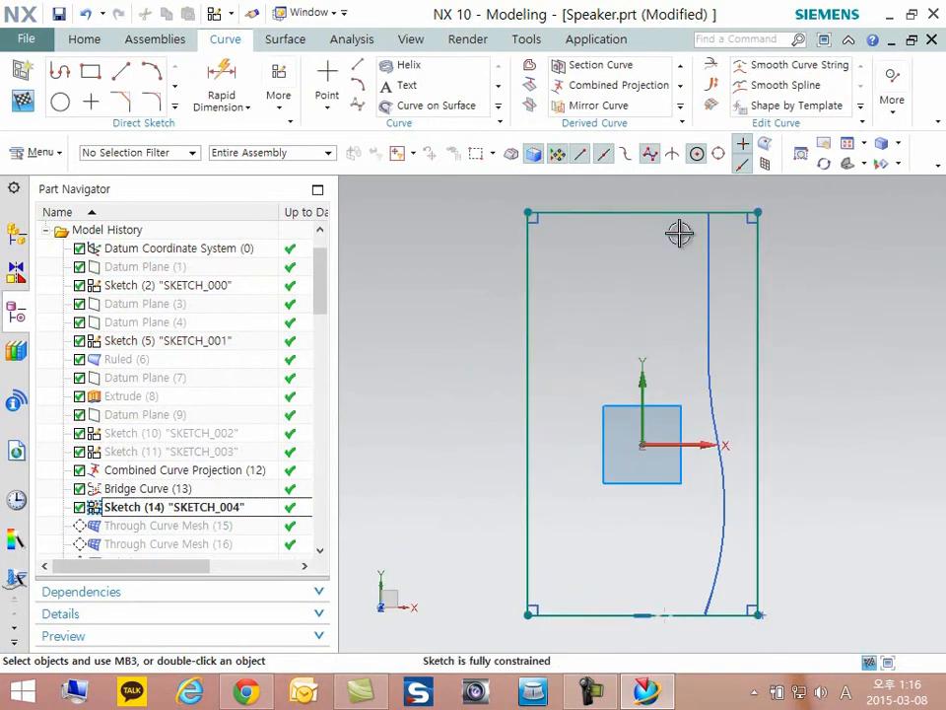
pyautogui.click(22, 103)
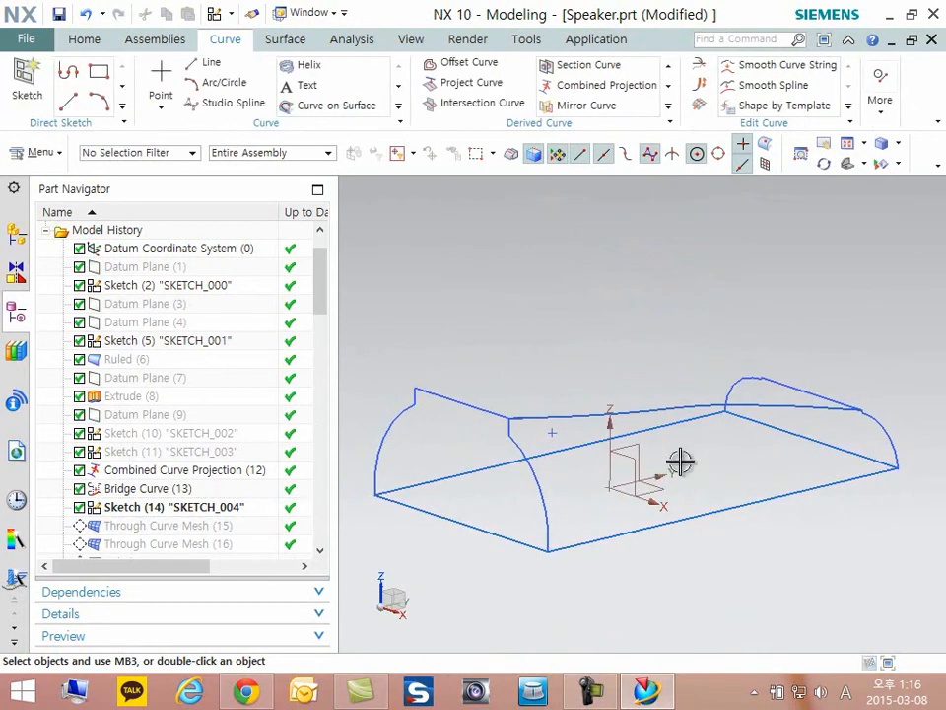
# - Select the combined projection curve and examine its end and the lower corner of the near end profile, then clear the selection
pyautogui.moveTo(792, 471); pyautogui.dragTo(730, 488, button='middle')
pyautogui.scroll(1, 732, 488)
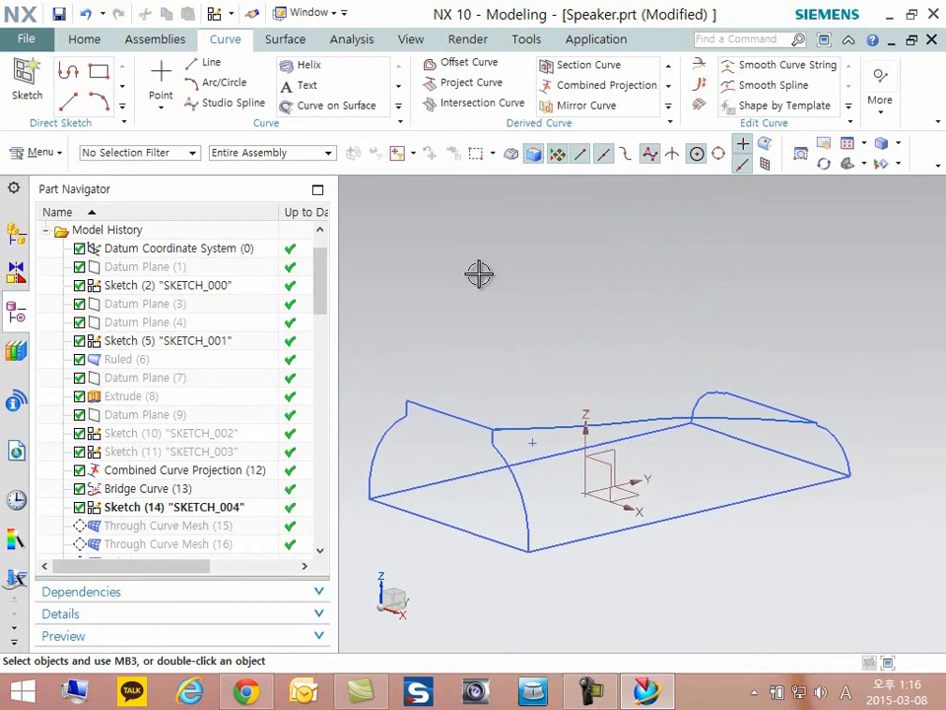
pyautogui.moveTo(680, 426); pyautogui.dragTo(693, 450, button='middle')
pyautogui.scroll(3, 631, 448)
pyautogui.moveTo(559, 453); pyautogui.dragTo(450, 541, button='middle')
pyautogui.scroll(4, 450, 541)
pyautogui.click(591, 459)
pyautogui.moveTo(465, 469); pyautogui.dragTo(398, 342, button='middle')
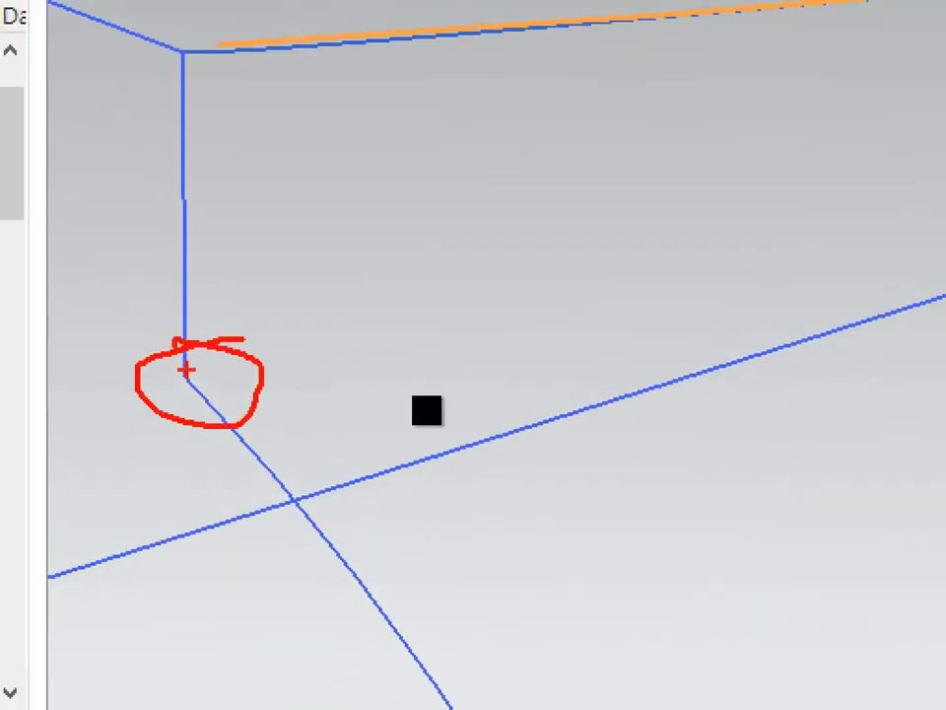
pyautogui.press('Escape')
pyautogui.scroll(-9, 558, 384)
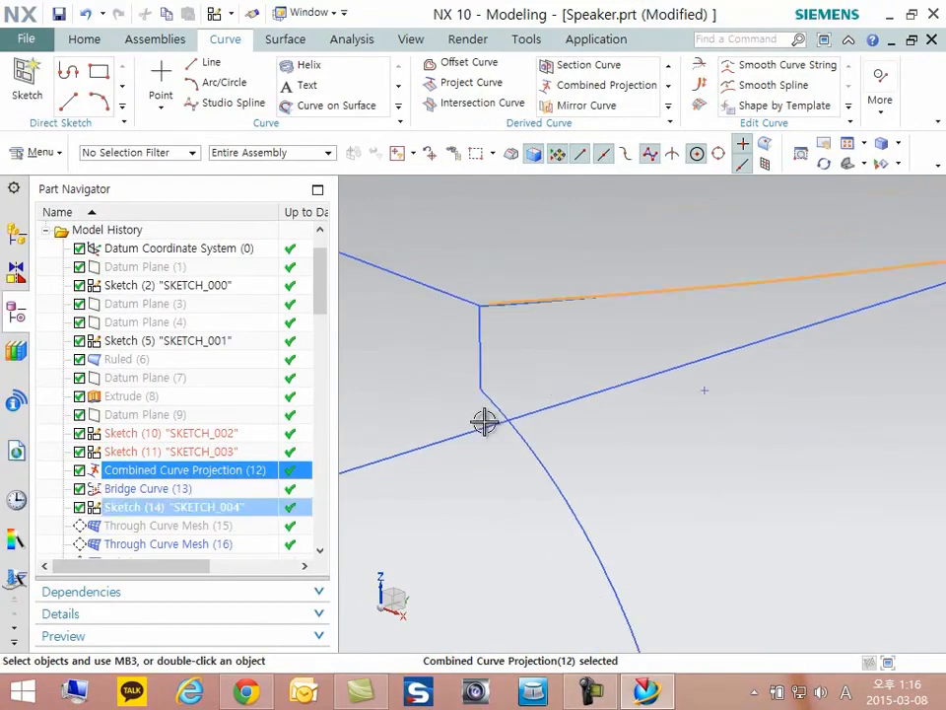
pyautogui.press('Escape')
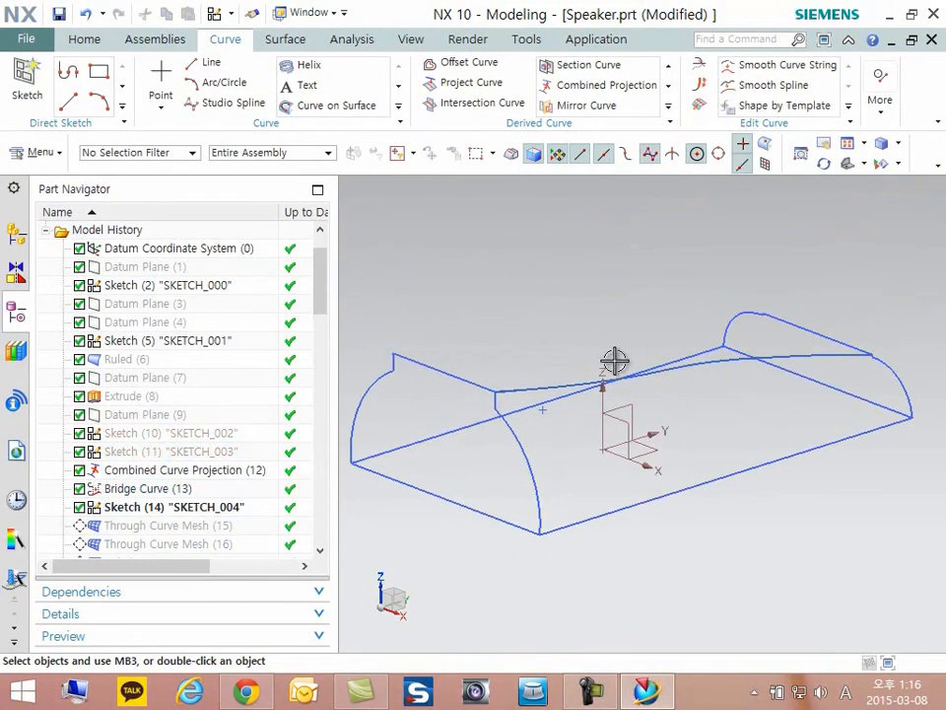
# - Turn on layer 11 to show its additional guide curves and inspect how they meet the end profiles' corners
pyautogui.hotkey('ctrl', 'l')
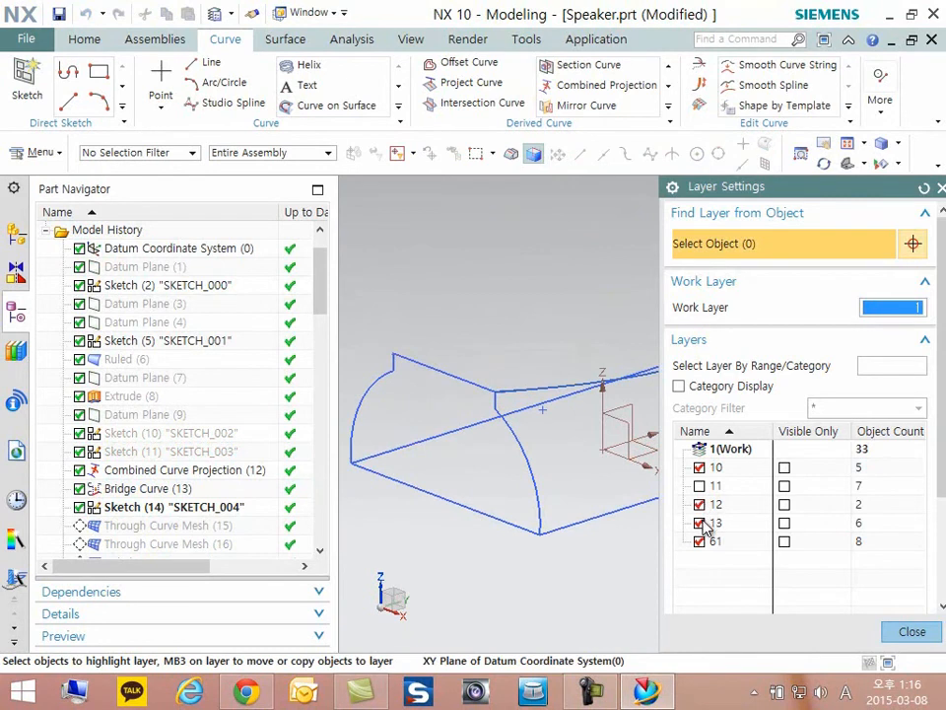
pyautogui.press('Escape')
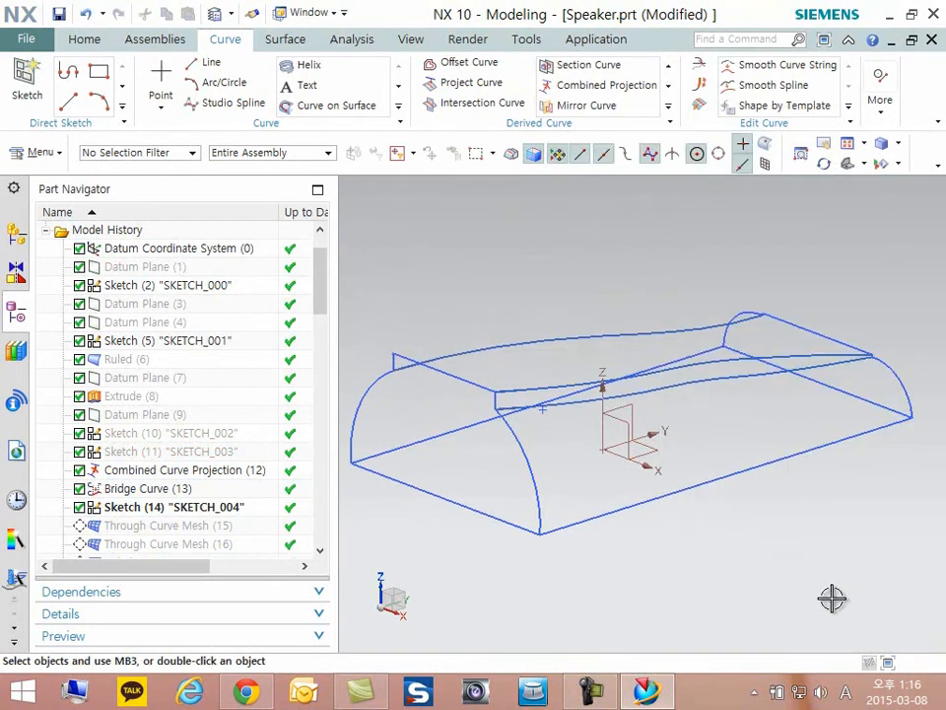
pyautogui.scroll(8, 560, 422)
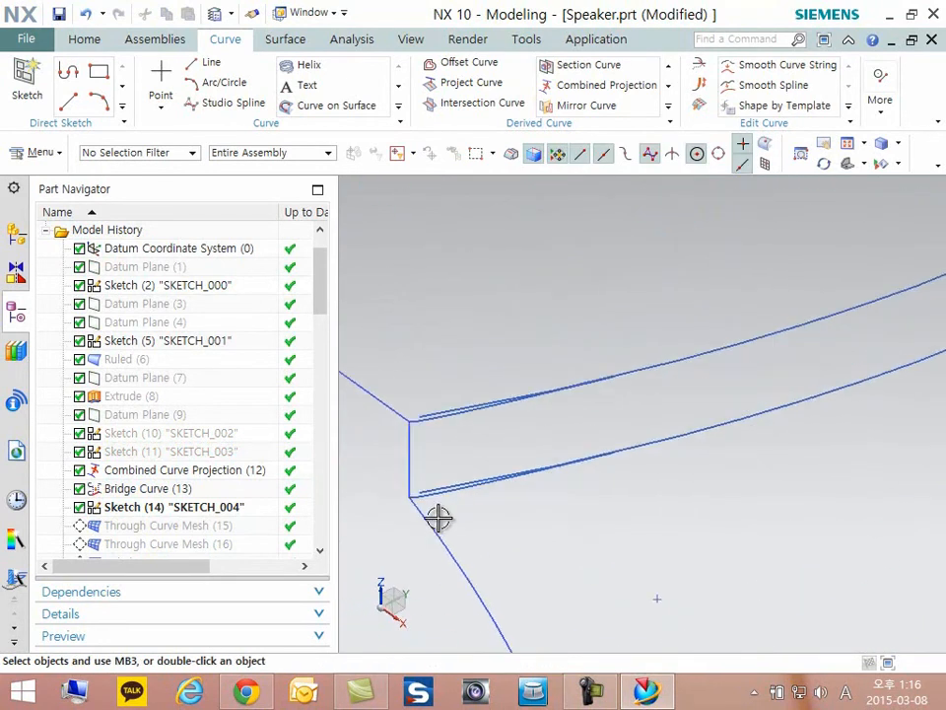
pyautogui.scroll(-6, 454, 497)
pyautogui.scroll(7, 751, 362)
pyautogui.scroll(8, 754, 347)
pyautogui.moveTo(754, 337); pyautogui.dragTo(762, 396, button='middle')
pyautogui.scroll(-5, 881, 342)
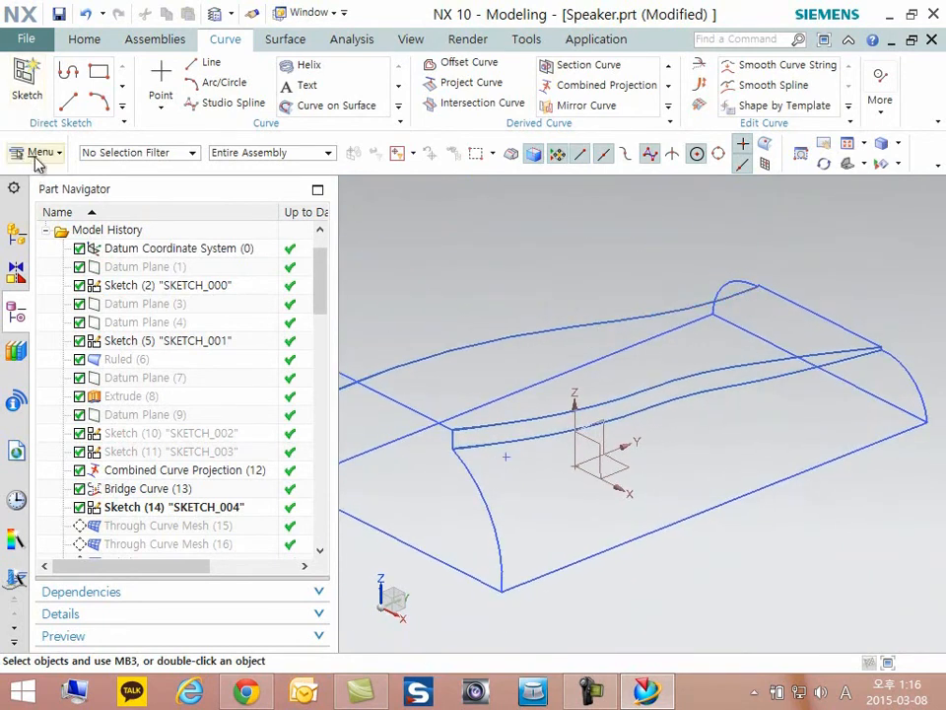
# - Open Move Object, review its Motion types such as Point to Point, and cancel without moving anything
pyautogui.click(37, 157)
pyautogui.moveTo(44, 195)
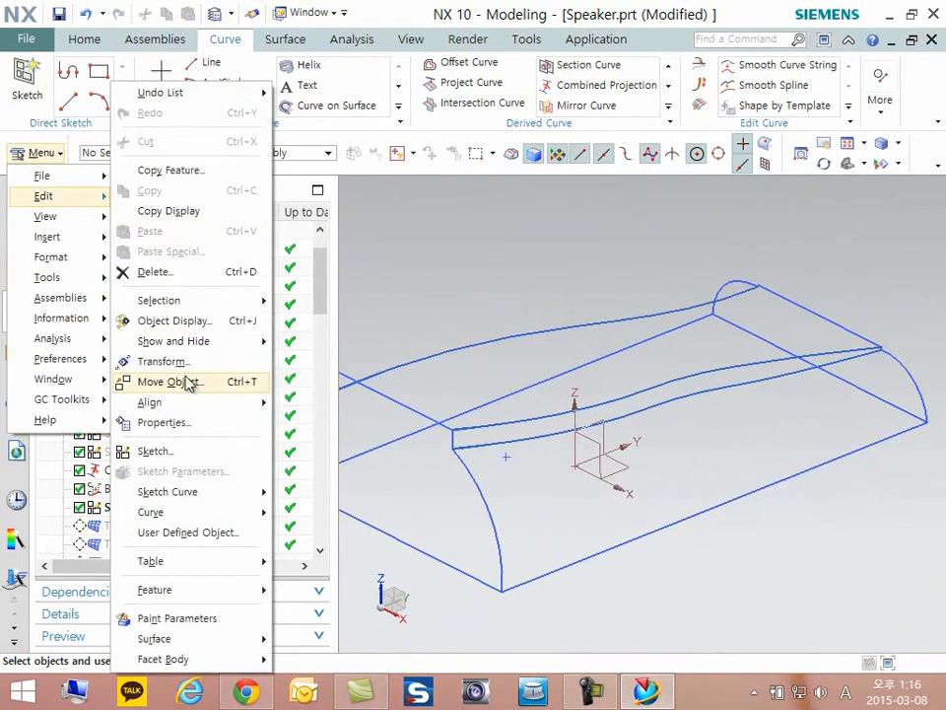
pyautogui.click(192, 384)
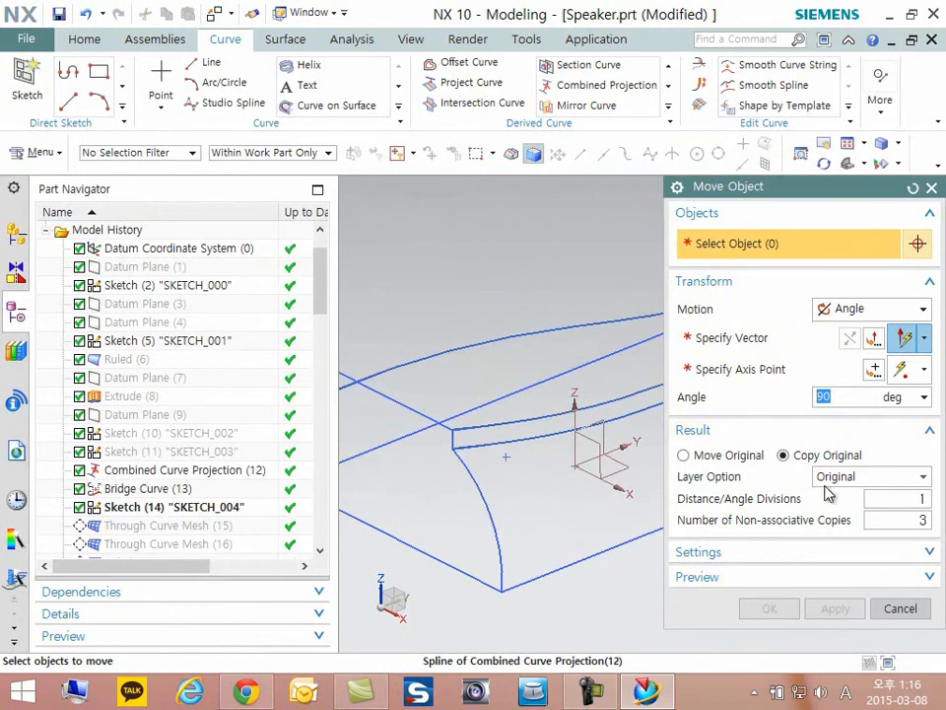
pyautogui.click(859, 310)
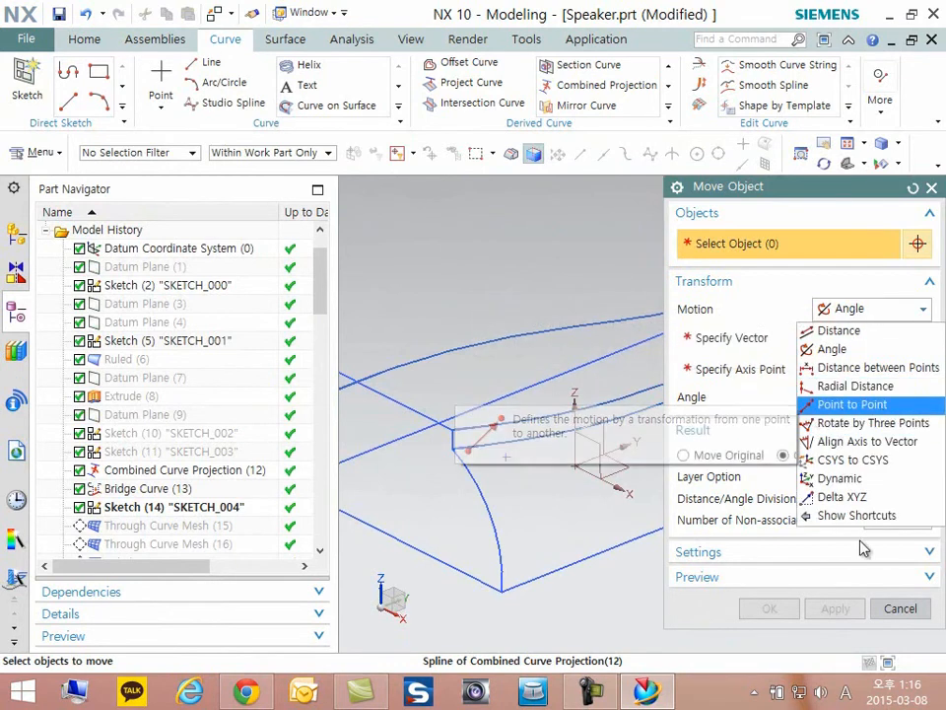
pyautogui.click(915, 613)
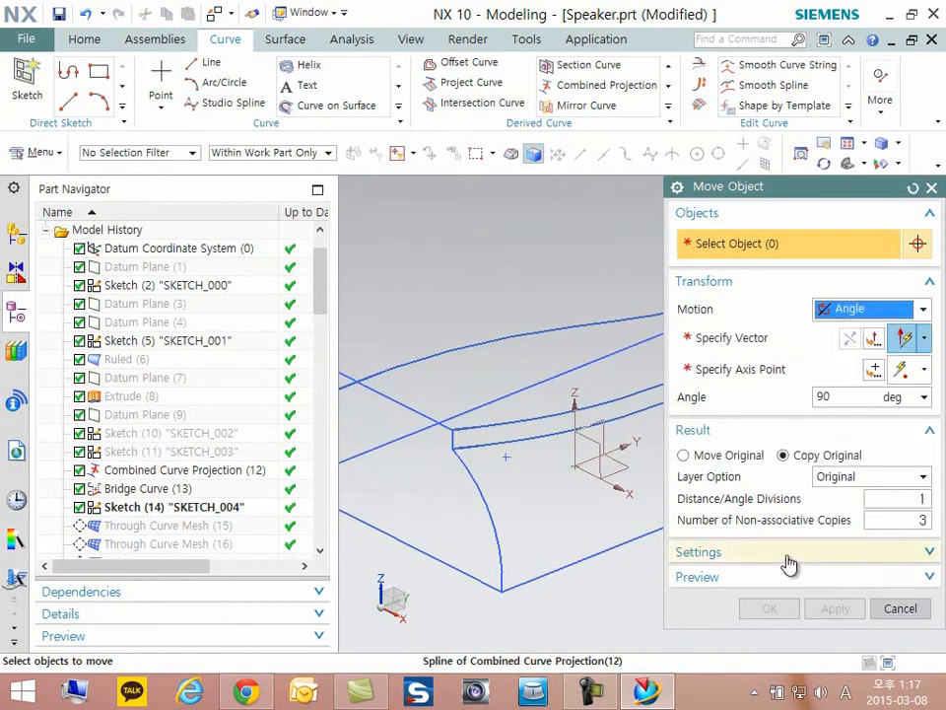
pyautogui.click(900, 609)
pyautogui.moveTo(748, 545); pyautogui.dragTo(411, 506, button='middle')
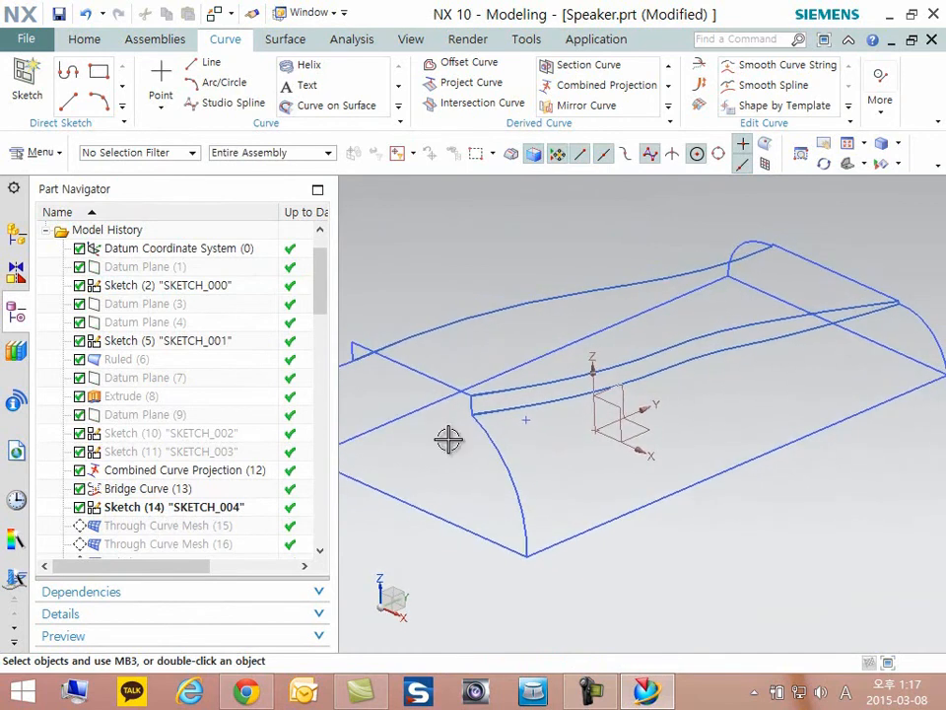
pyautogui.scroll(1, 849, 347)
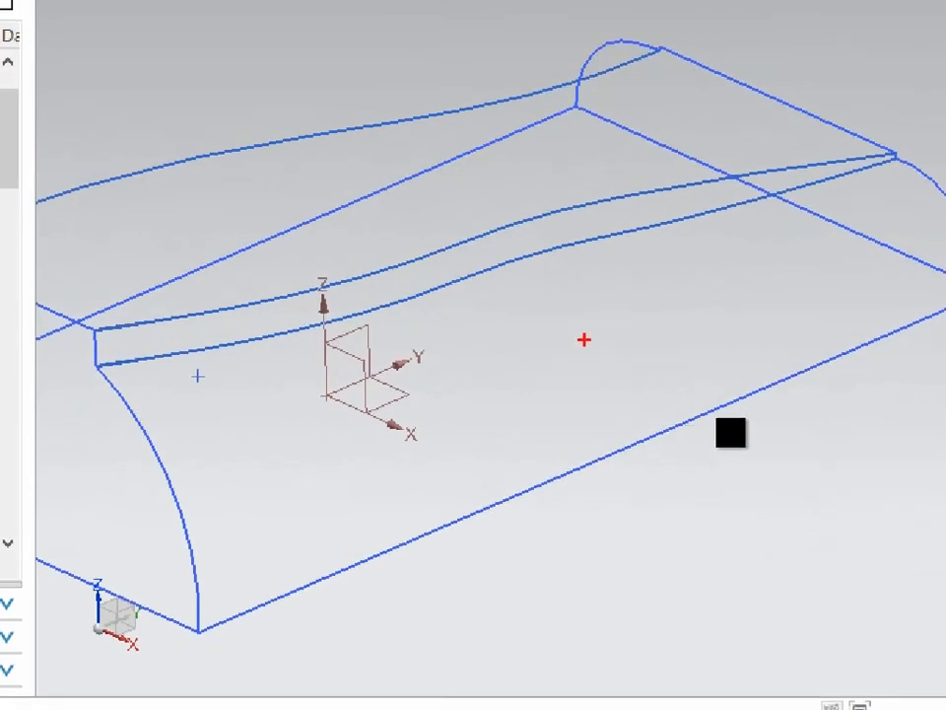
pyautogui.moveTo(497, 309)
pyautogui.mouseDown()
pyautogui.moveTo(619, 414)
pyautogui.moveTo(488, 311)
pyautogui.mouseUp()
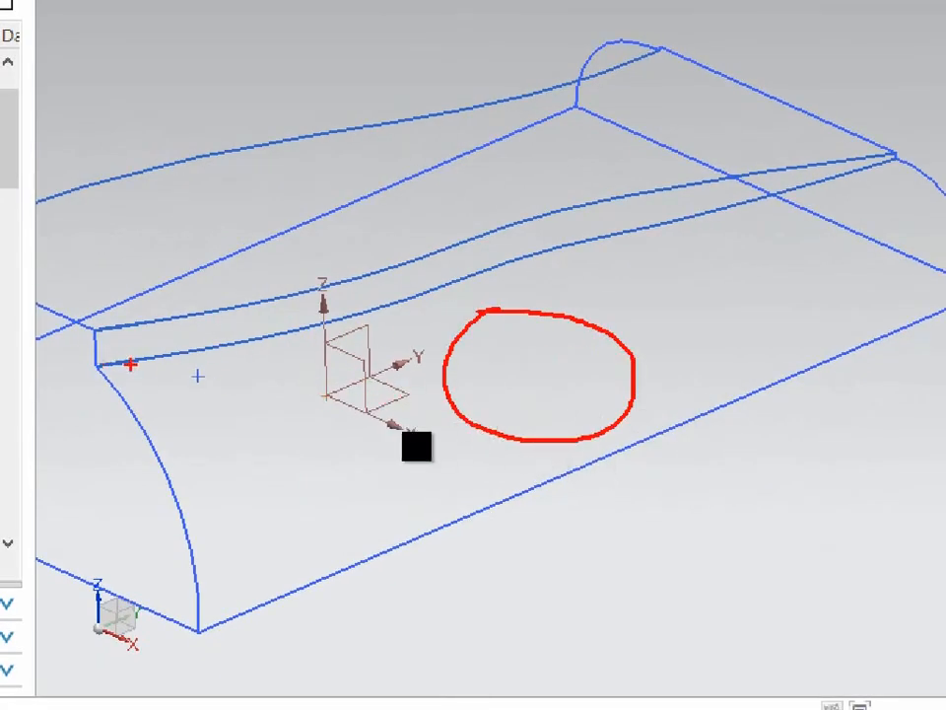
pyautogui.moveTo(107, 373); pyautogui.dragTo(190, 579)
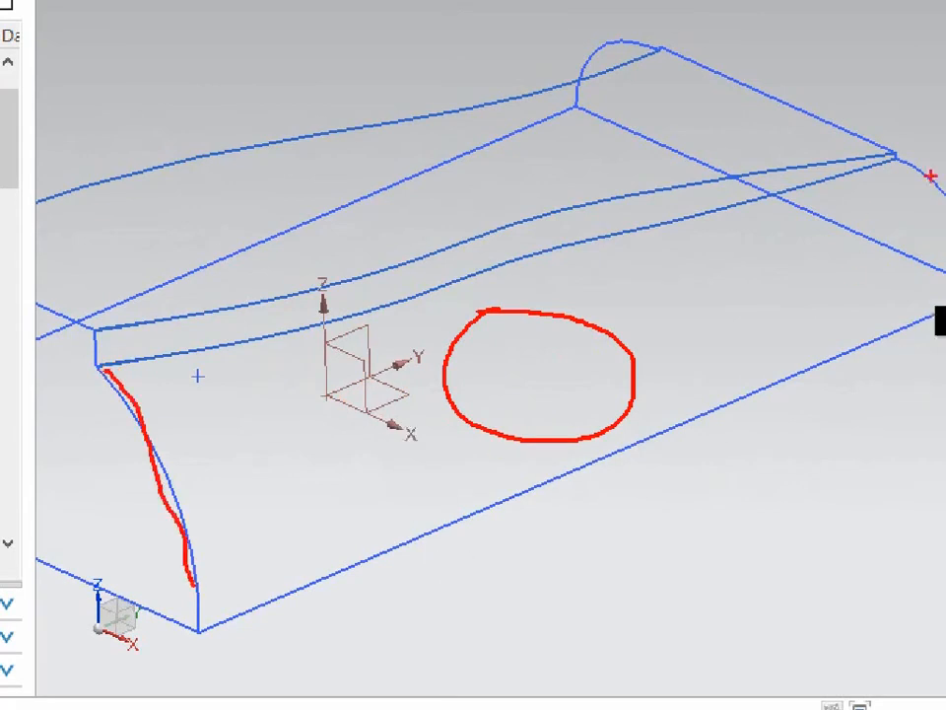
pyautogui.moveTo(264, 610); pyautogui.dragTo(915, 339)
pyautogui.moveTo(109, 362)
pyautogui.mouseDown()
pyautogui.moveTo(301, 361)
pyautogui.moveTo(602, 253)
pyautogui.moveTo(836, 188)
pyautogui.mouseUp()
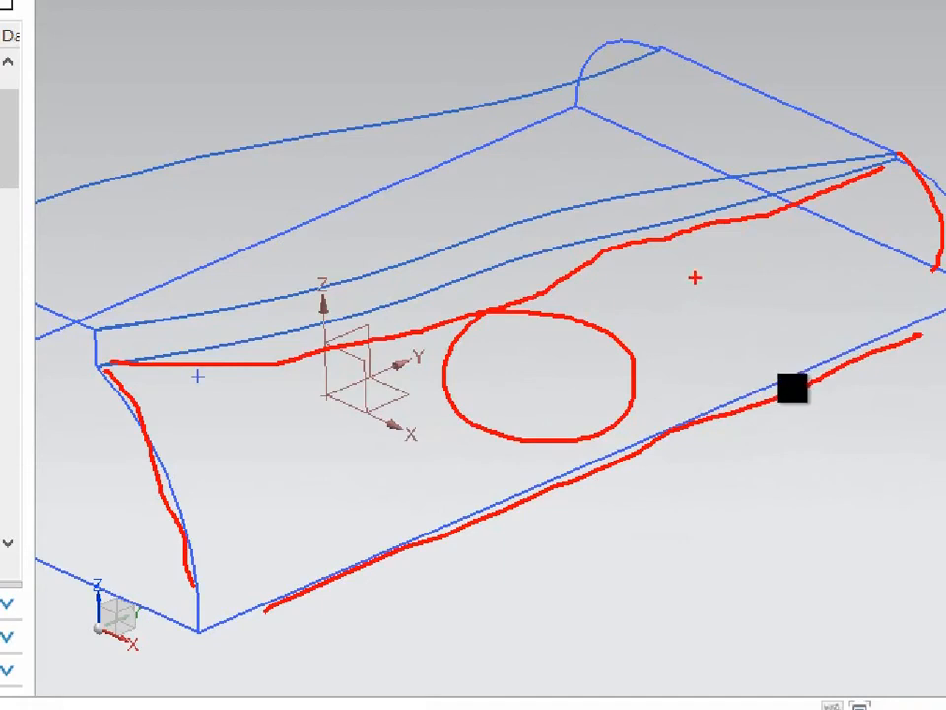
pyautogui.press('Escape')
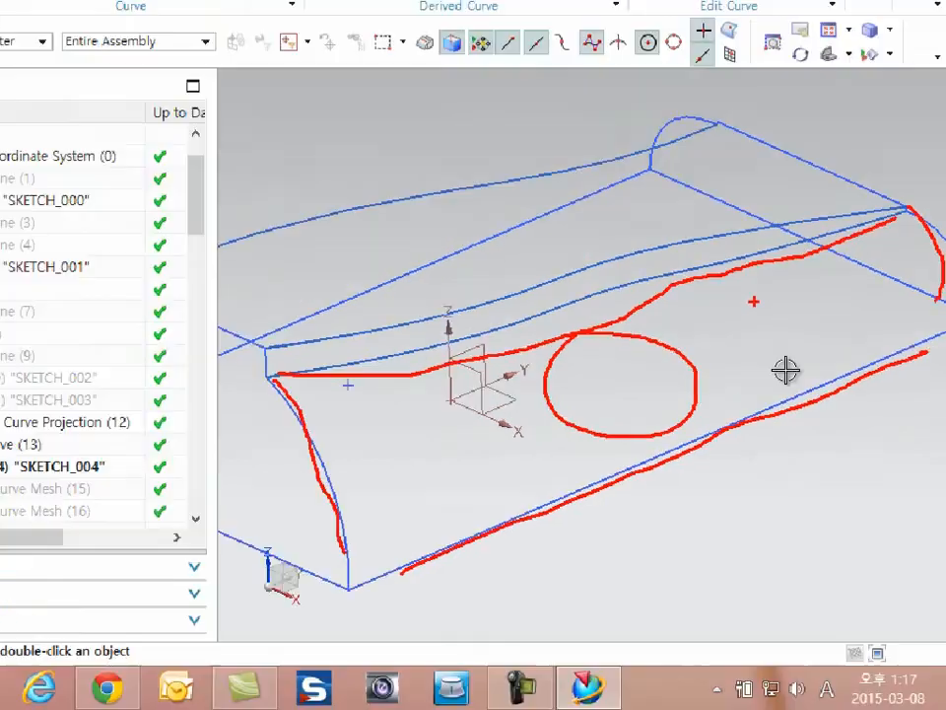
# - Make Through Curve Mesh (15) the current feature and open it for editing with the whole side surface in view
pyautogui.rightClick(156, 530)
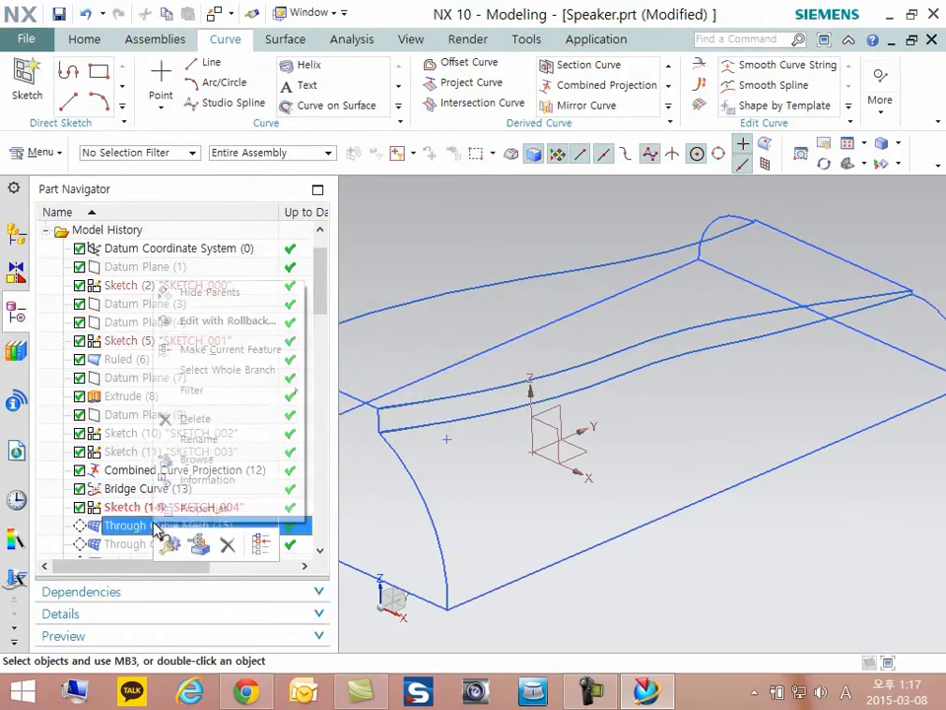
pyautogui.click(169, 349)
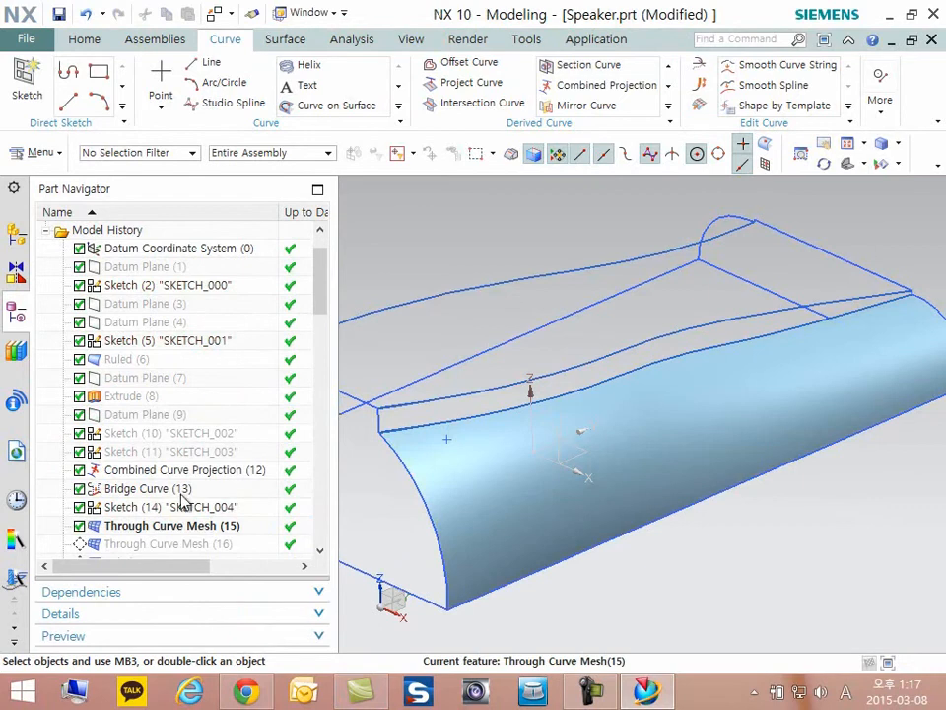
pyautogui.doubleClick(167, 529)
pyautogui.scroll(5, 592, 429)
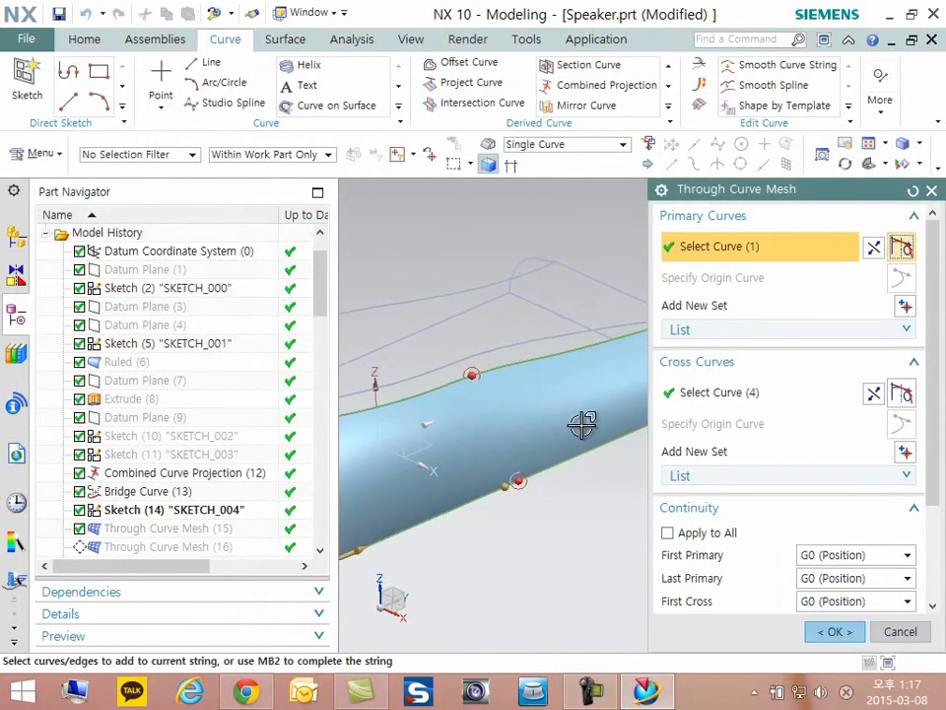
pyautogui.moveTo(579, 424); pyautogui.dragTo(573, 424, button='middle')
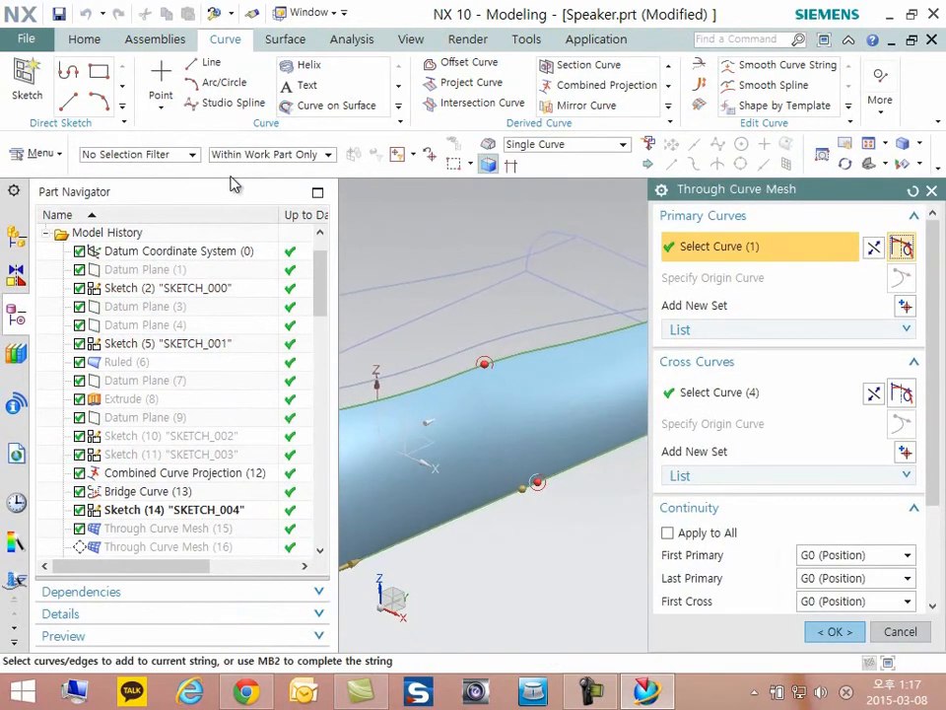
pyautogui.moveTo(781, 188); pyautogui.dragTo(109, 188)
pyautogui.keyDown('shift'); pyautogui.moveTo(595, 397); pyautogui.dragTo(738, 412, button='middle'); pyautogui.keyUp('shift')
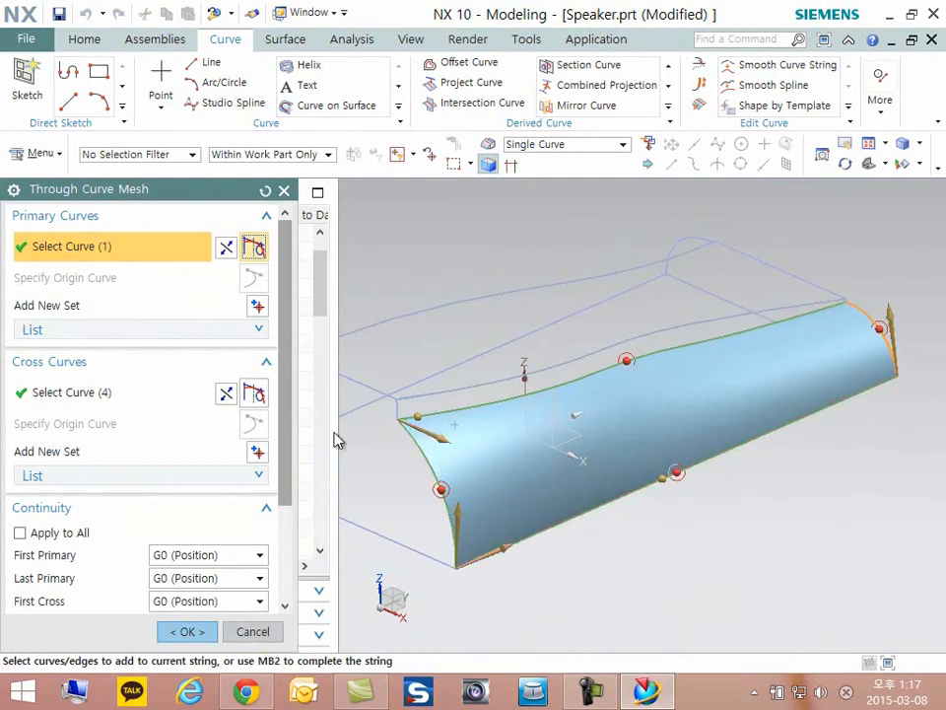
# - Review Primary Curves 1 and 2 and Cross Curves 1 and 2 of the side surface's curve mesh, then accept the feature
pyautogui.click(110, 397)
pyautogui.click(96, 477)
pyautogui.click(143, 335)
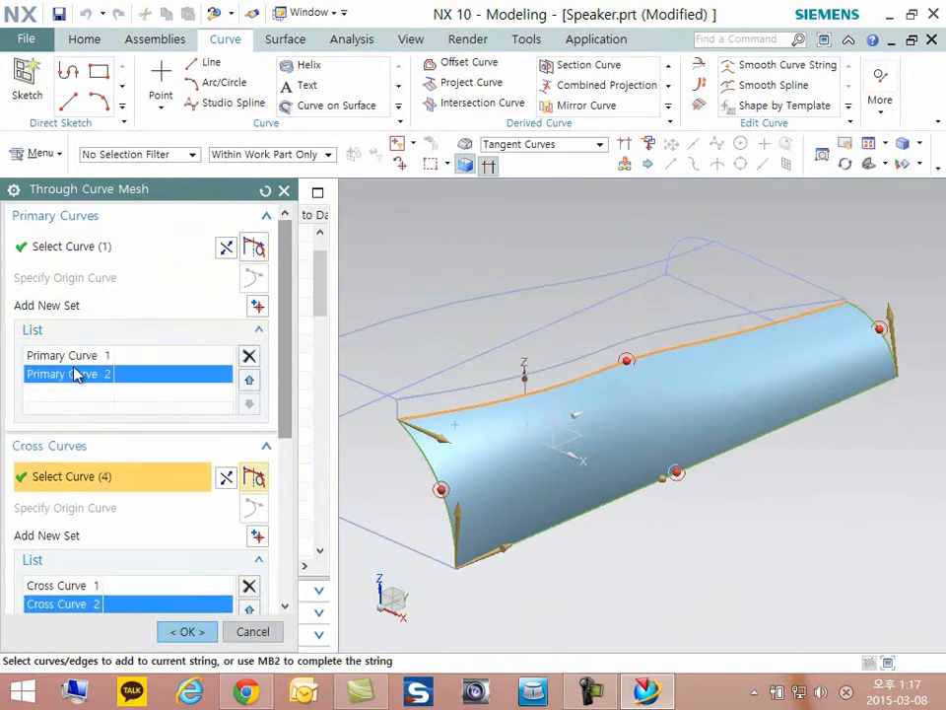
pyautogui.click(78, 356)
pyautogui.click(85, 376)
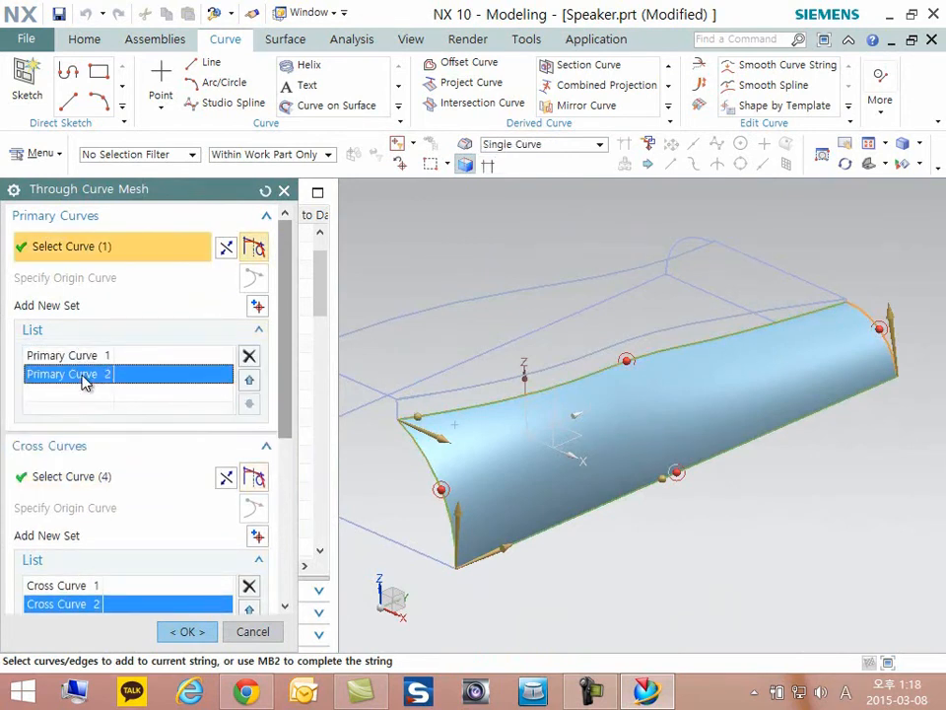
pyautogui.click(71, 587)
pyautogui.click(79, 606)
pyautogui.moveTo(416, 535); pyautogui.dragTo(335, 625, button='middle')
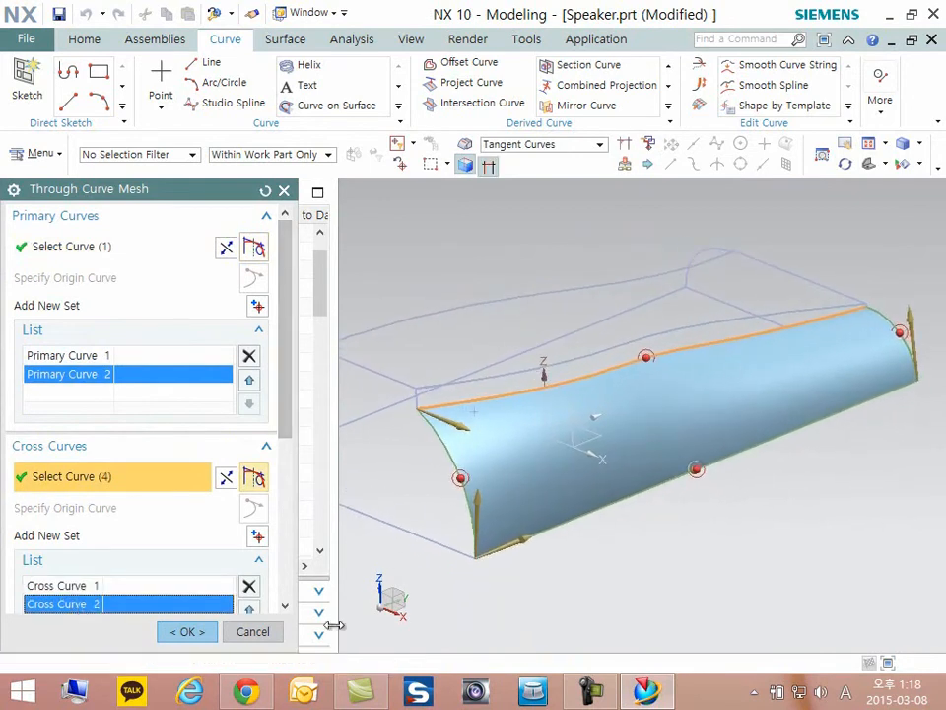
pyautogui.click(215, 638)
pyautogui.scroll(-2, 688, 454)
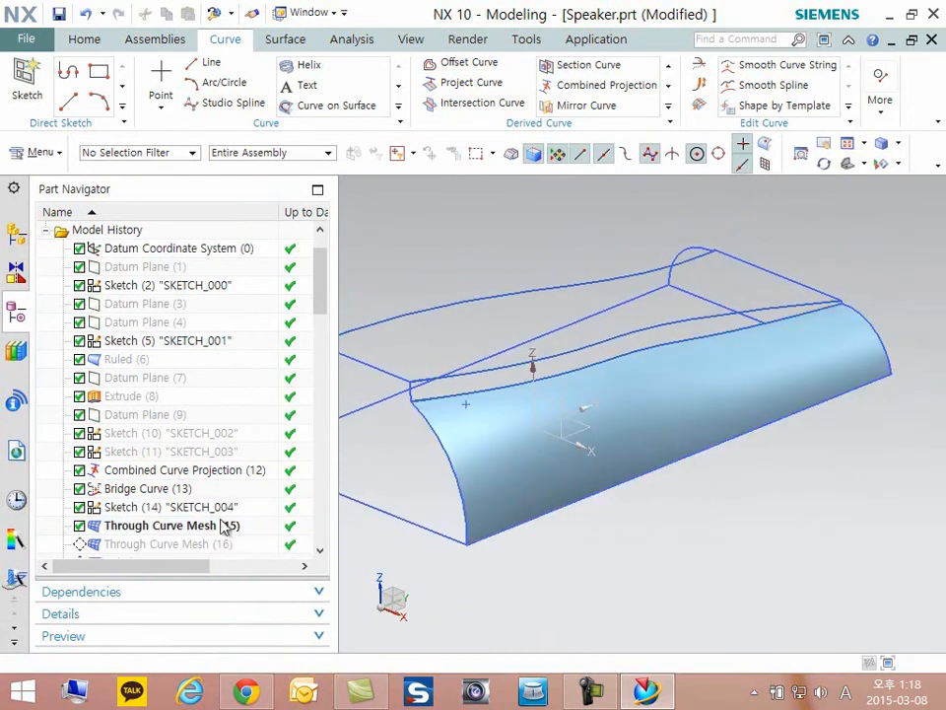
# - Make Through Curve Mesh (16) the current feature and open it for editing
pyautogui.scroll(-2, 218, 521)
pyautogui.click(147, 435)
pyautogui.rightClick(144, 435)
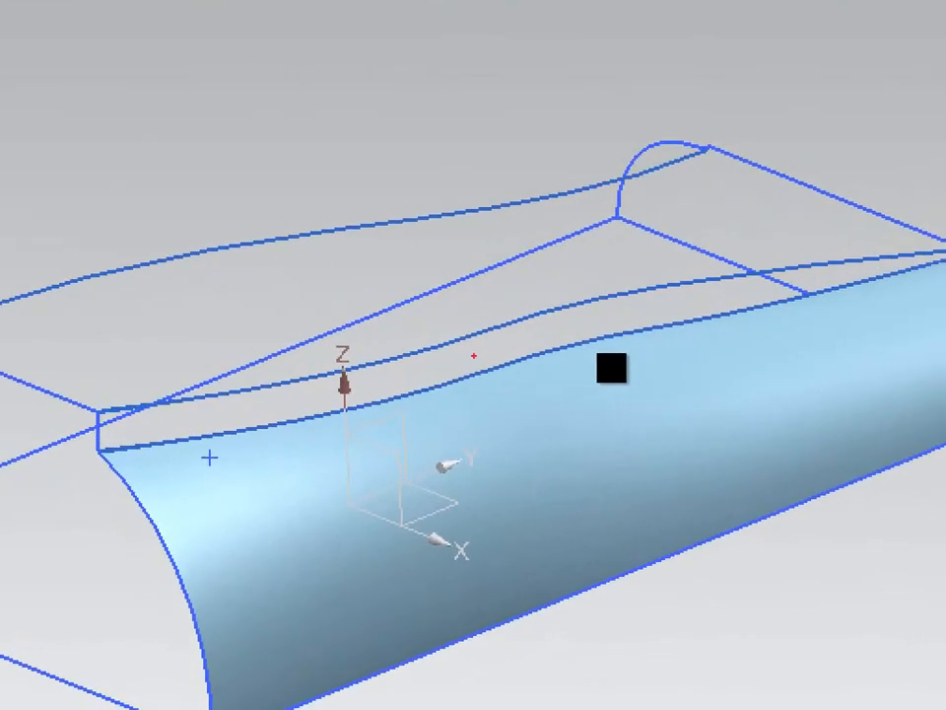
pyautogui.moveTo(112, 418); pyautogui.dragTo(912, 264)
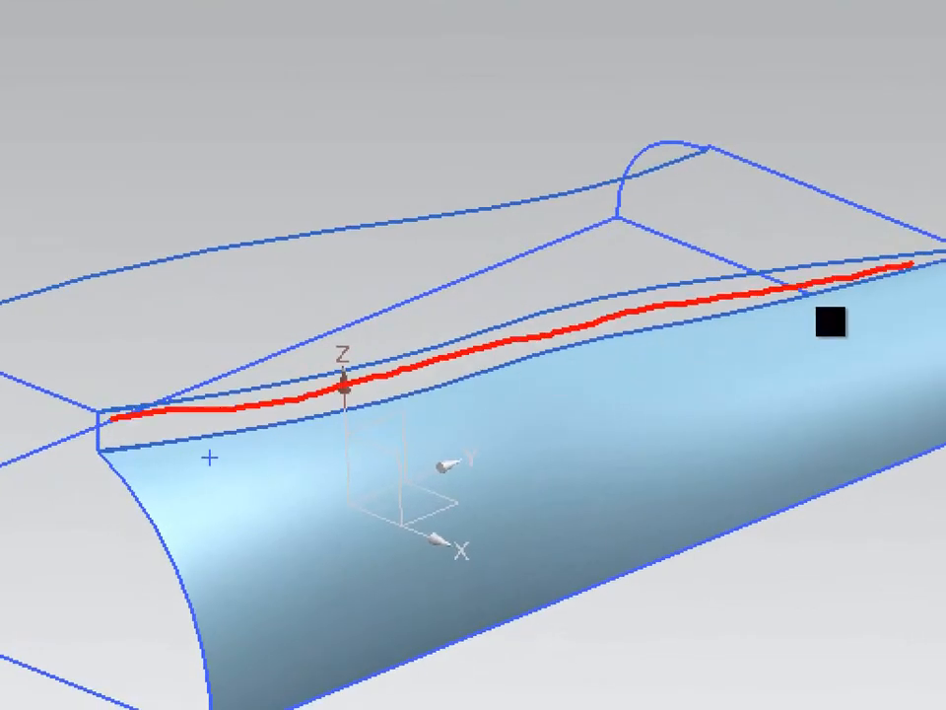
pyautogui.moveTo(97, 439)
pyautogui.mouseDown()
pyautogui.moveTo(186, 444)
pyautogui.moveTo(347, 427)
pyautogui.moveTo(439, 369)
pyautogui.mouseUp()
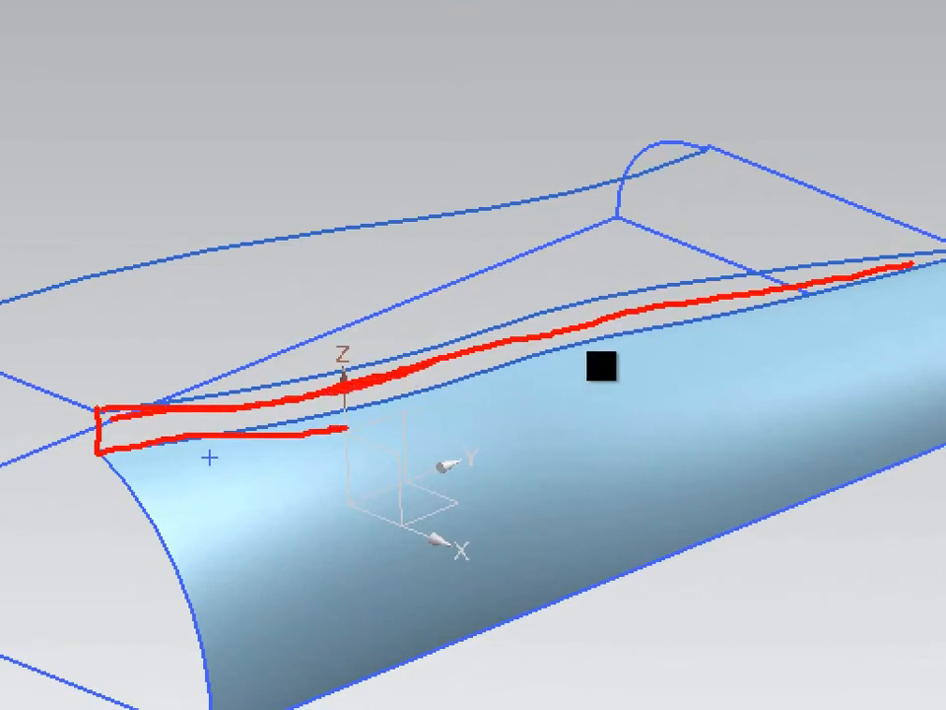
pyautogui.press('Escape')
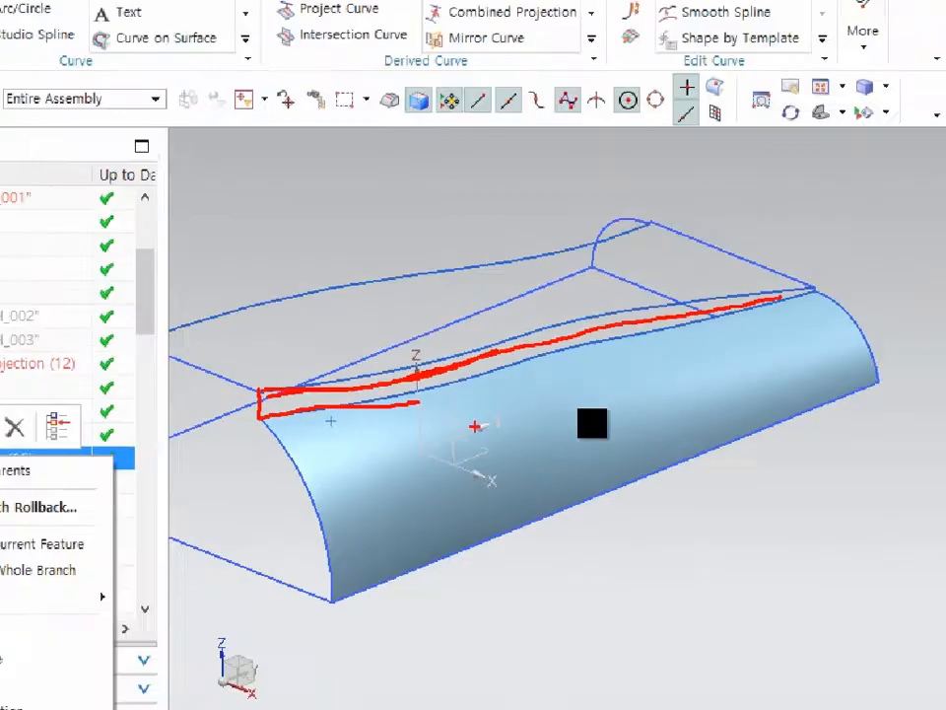
pyautogui.rightClick(209, 445)
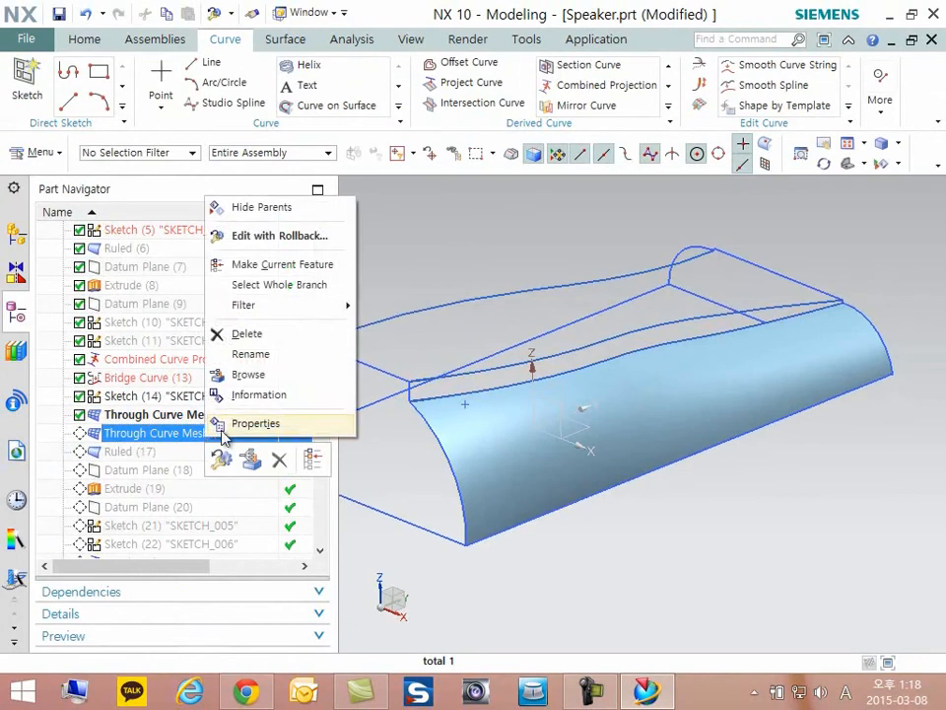
pyautogui.click(276, 263)
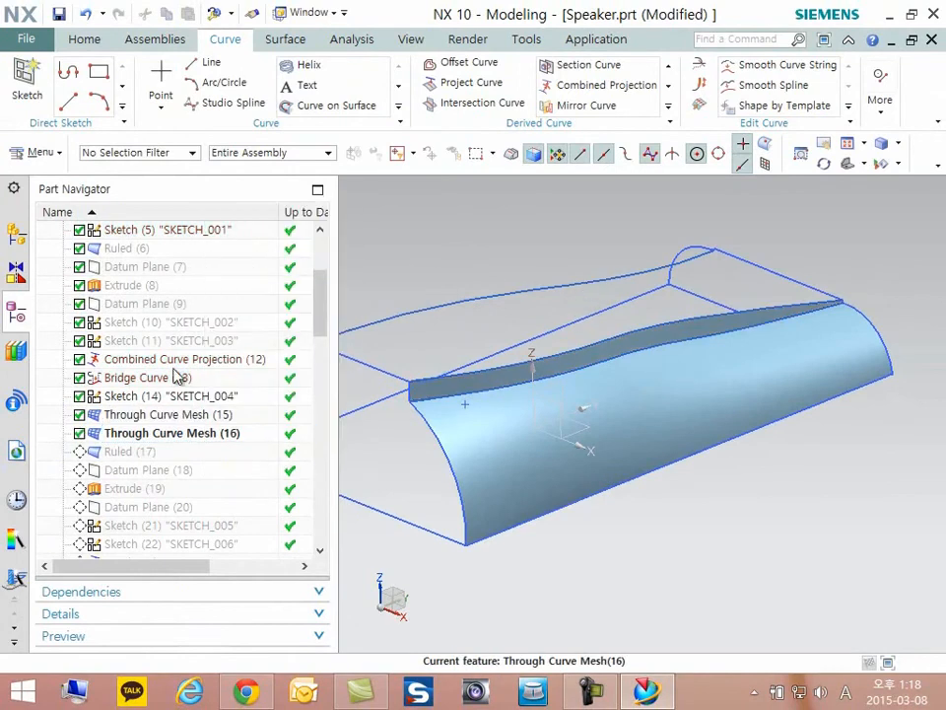
pyautogui.doubleClick(192, 433)
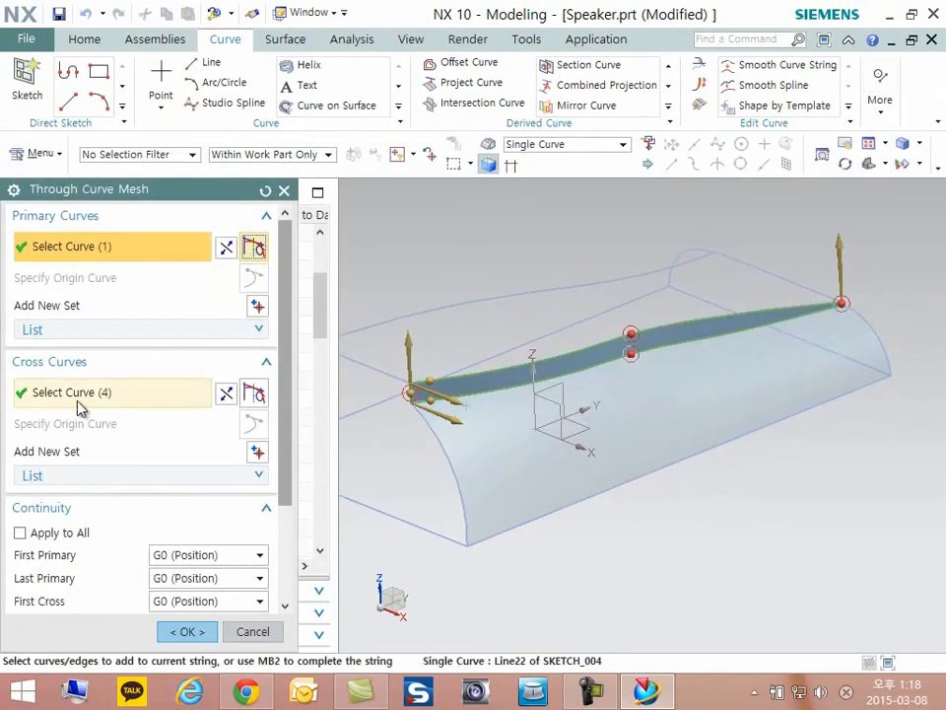
# - Review Primary Curve 1 of the narrow strip's curve mesh, inspecting both of the strip's ends
pyautogui.click(89, 331)
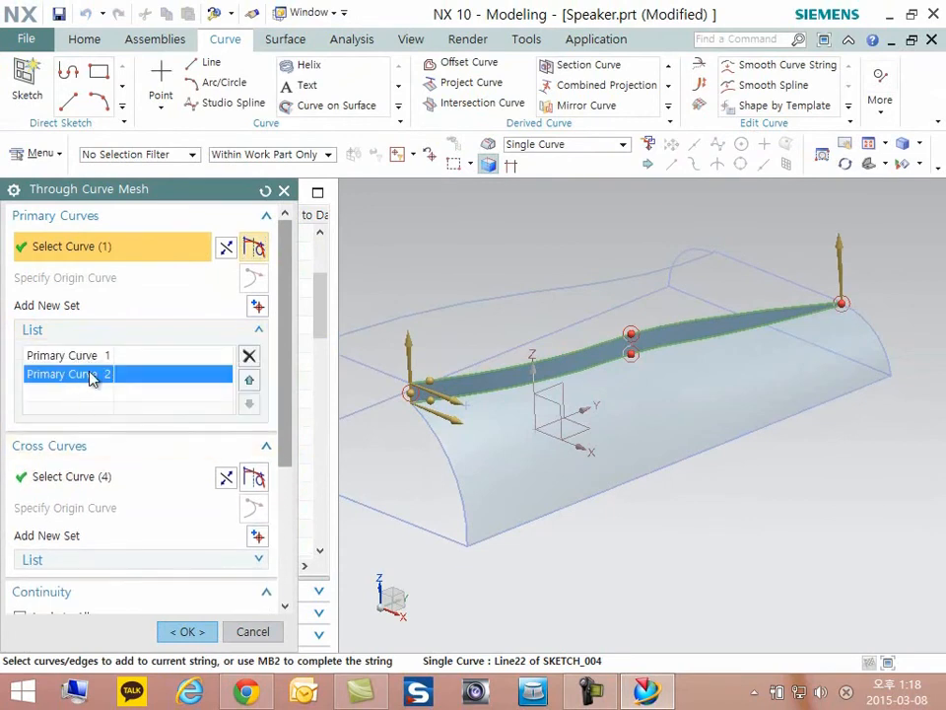
pyautogui.click(99, 357)
pyautogui.scroll(3, 433, 390)
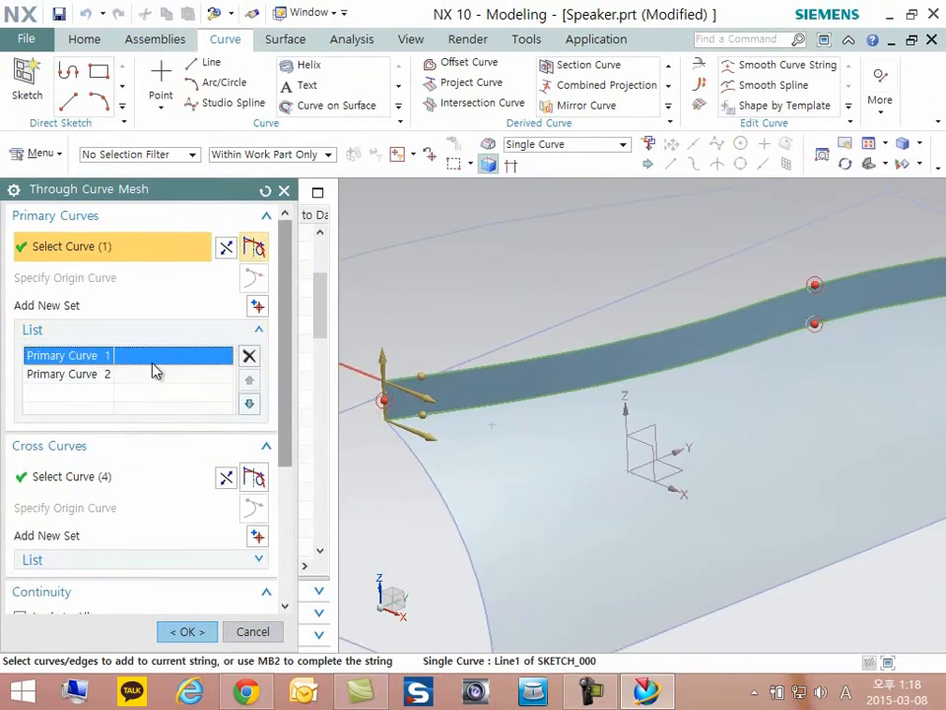
pyautogui.scroll(-3, 680, 386)
pyautogui.scroll(5, 896, 322)
pyautogui.moveTo(896, 322); pyautogui.dragTo(893, 324, button='middle')
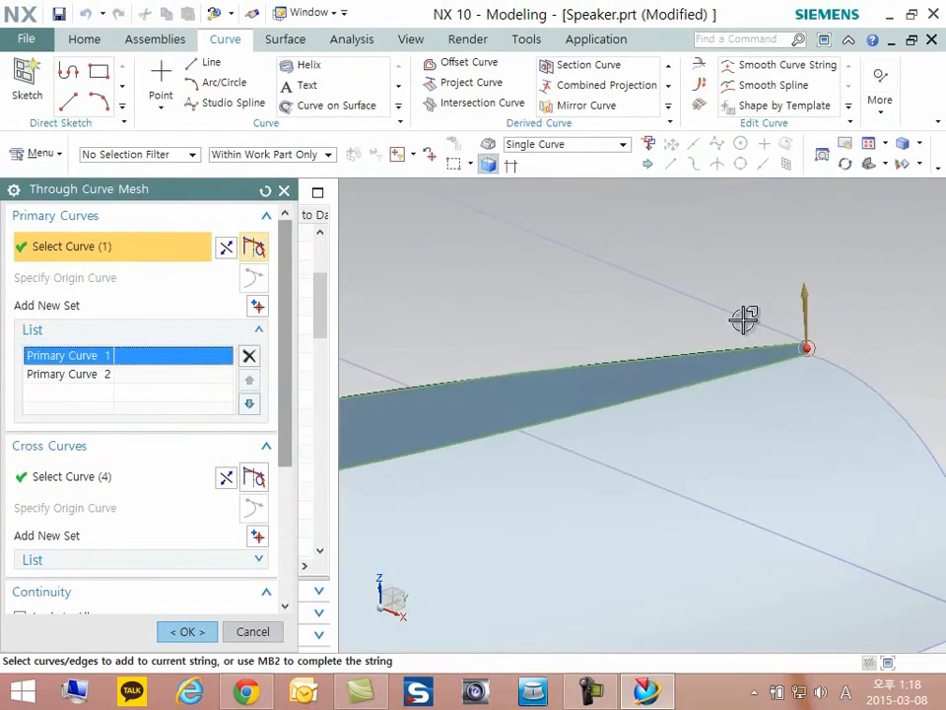
pyautogui.scroll(-4, 797, 350)
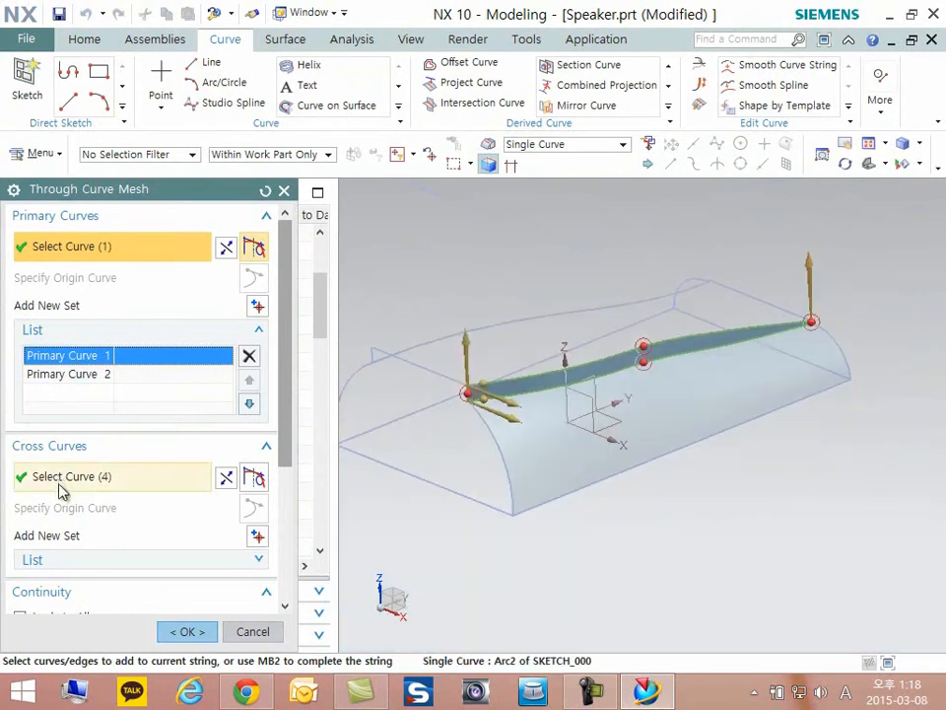
# - Review Cross Curves 1 and 2 of the narrow strip's curve mesh, then accept the feature
pyautogui.click(103, 560)
pyautogui.click(104, 525)
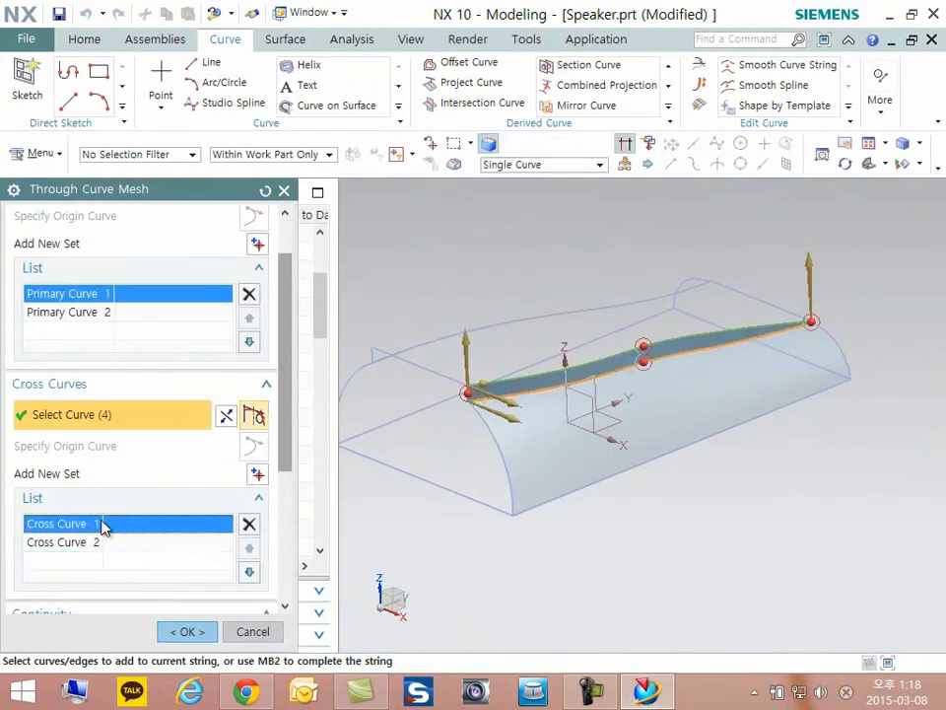
pyautogui.scroll(4, 585, 362)
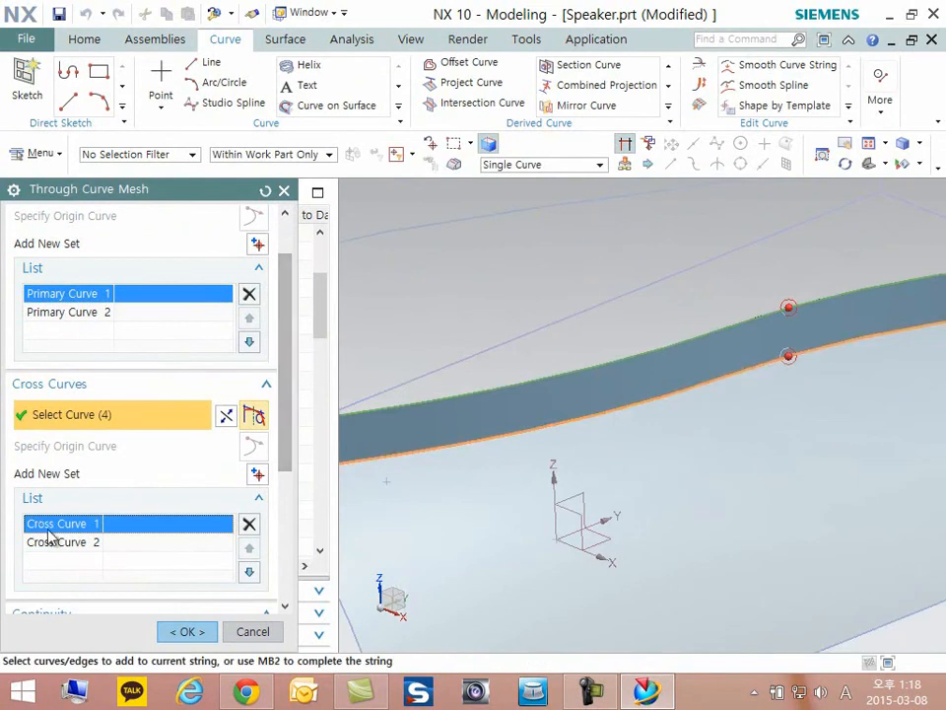
pyautogui.click(53, 542)
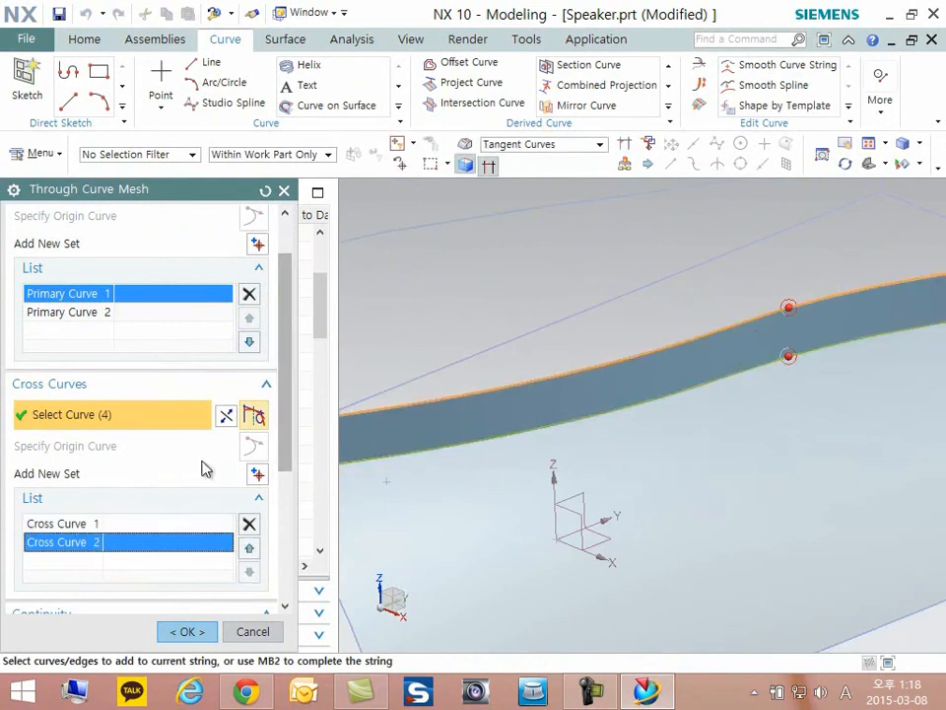
pyautogui.scroll(-3, 138, 518)
pyautogui.click(200, 636)
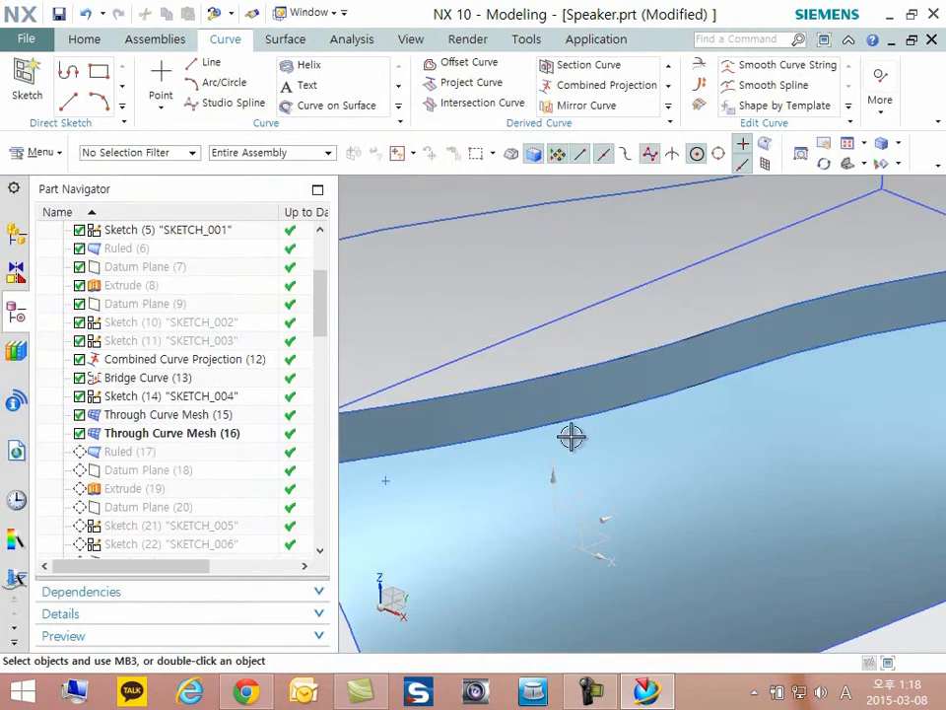
# - Examine the two curve mesh surfaces and the opposite guide curve from the inner side of the speaker
pyautogui.scroll(-5, 707, 388)
pyautogui.scroll(2, 714, 414)
pyautogui.moveTo(708, 417); pyautogui.dragTo(572, 506, button='middle')
pyautogui.scroll(-2, 701, 428)
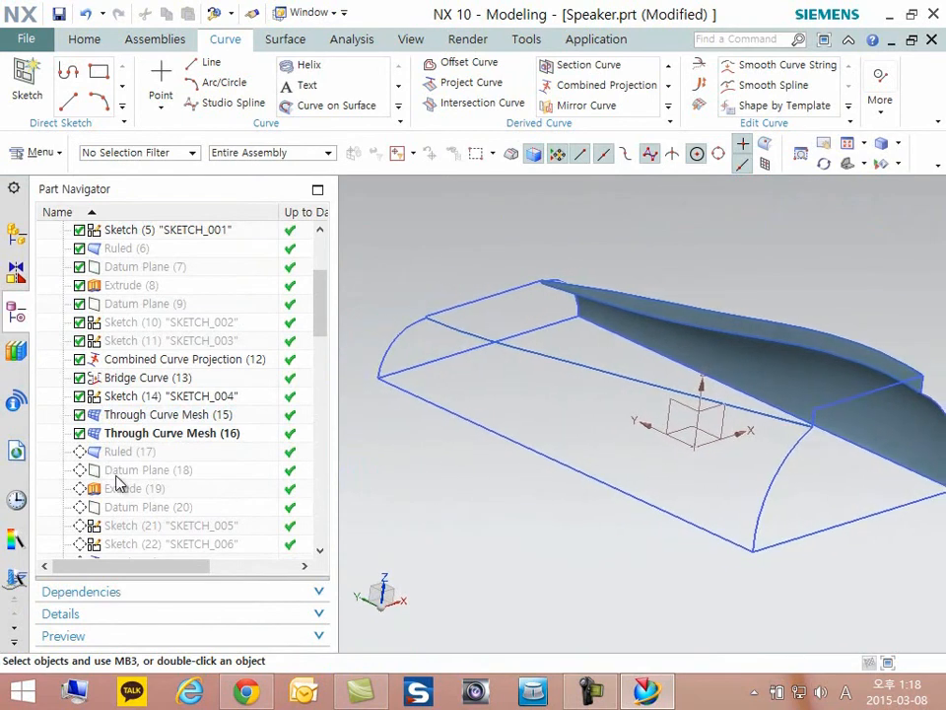
pyautogui.scroll(3, 804, 412)
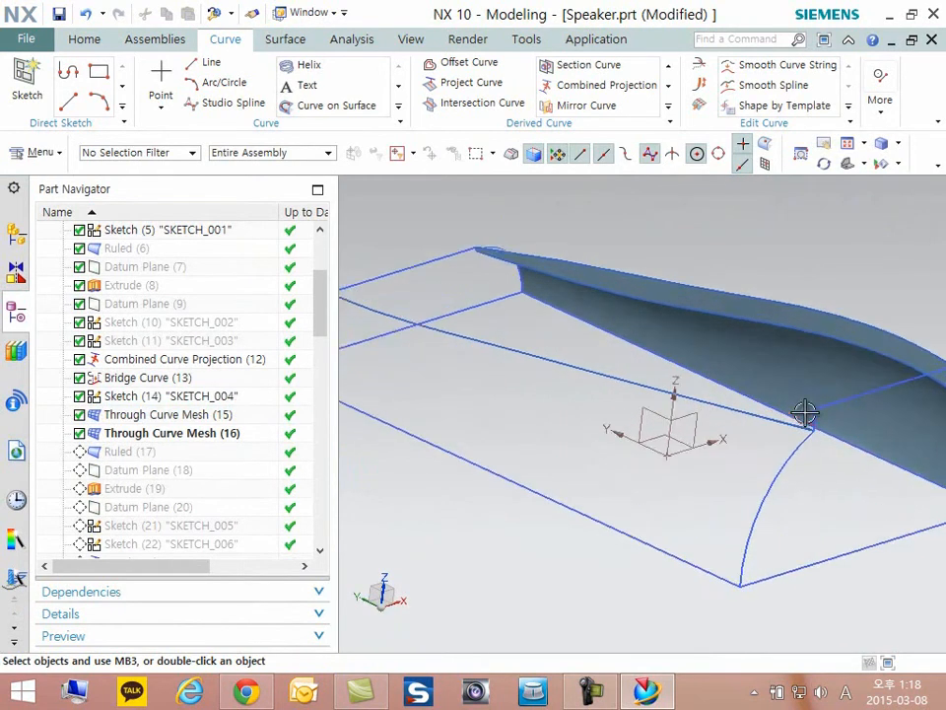
pyautogui.scroll(-2, 789, 396)
pyautogui.scroll(-3, 789, 396)
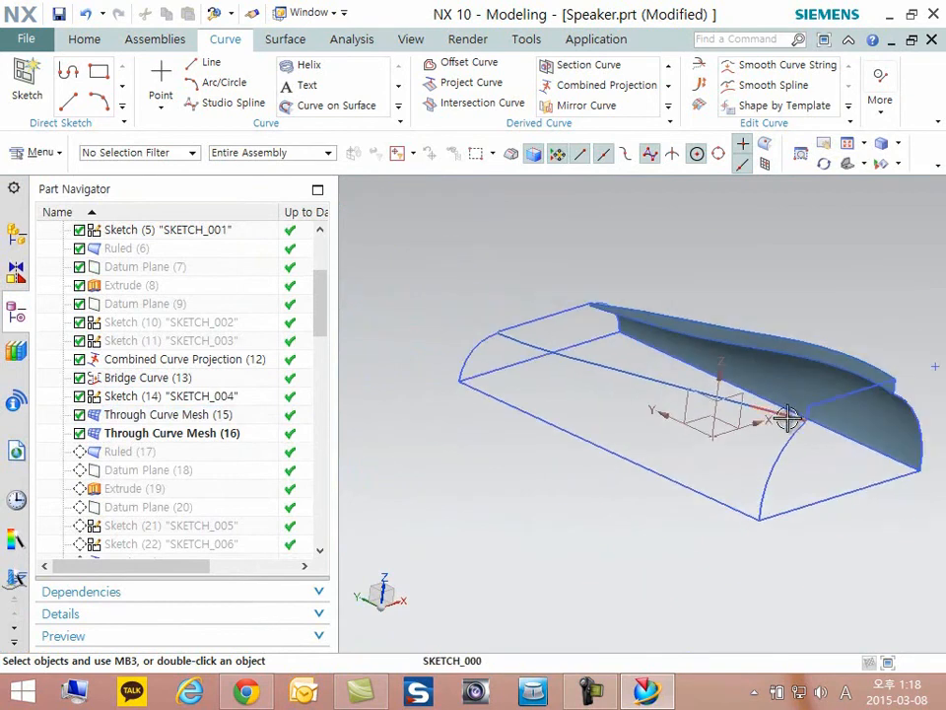
pyautogui.hotkey('ctrl', 'shift', 'b')
pyautogui.hotkey('ctrl', 'b')
pyautogui.moveTo(805, 381)
pyautogui.mouseDown(button='middle')
pyautogui.moveTo(775, 390)
pyautogui.moveTo(794, 393)
pyautogui.mouseUp(button='middle')
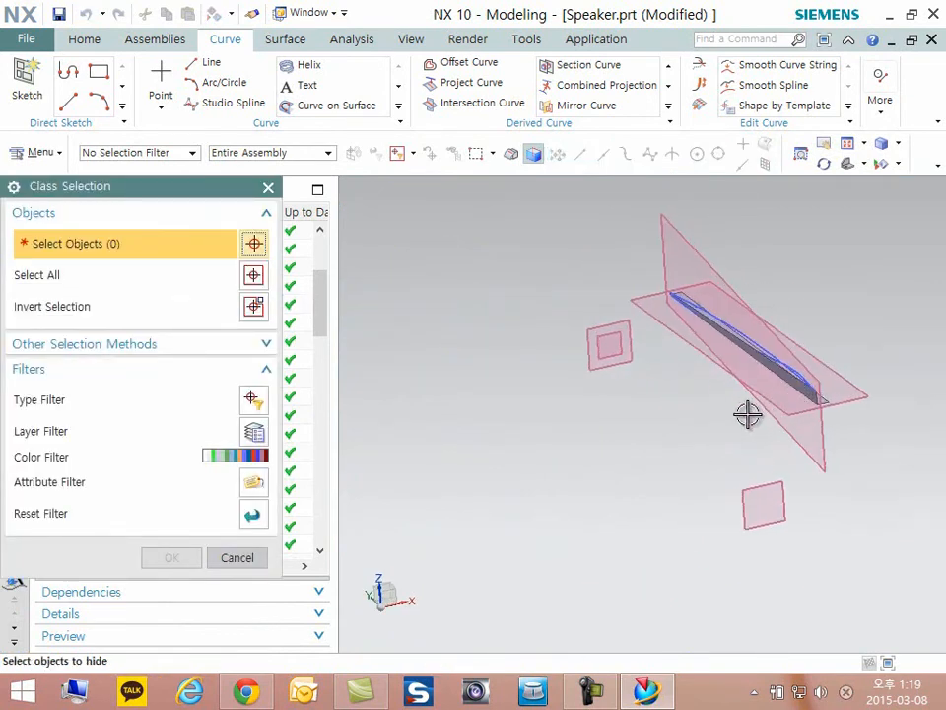
pyautogui.click(234, 562)
pyautogui.hotkey('ctrl', 'shift', 'b')
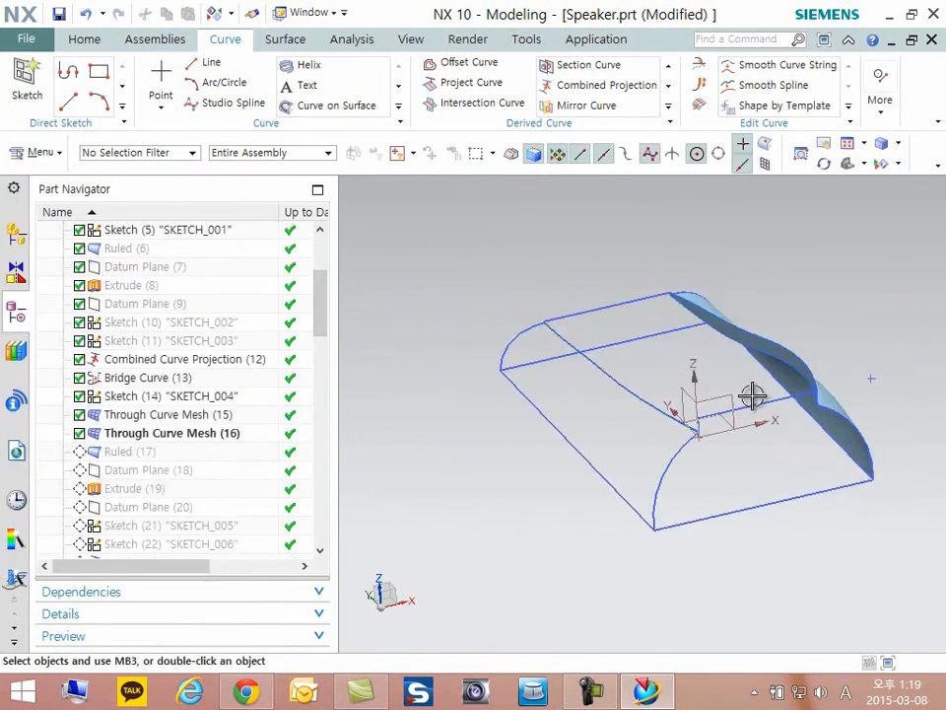
# - Make Datum Plane (18) the current feature and view the plane on the opposite side of the model
pyautogui.scroll(3, 633, 445)
pyautogui.moveTo(634, 446); pyautogui.dragTo(404, 469, button='middle')
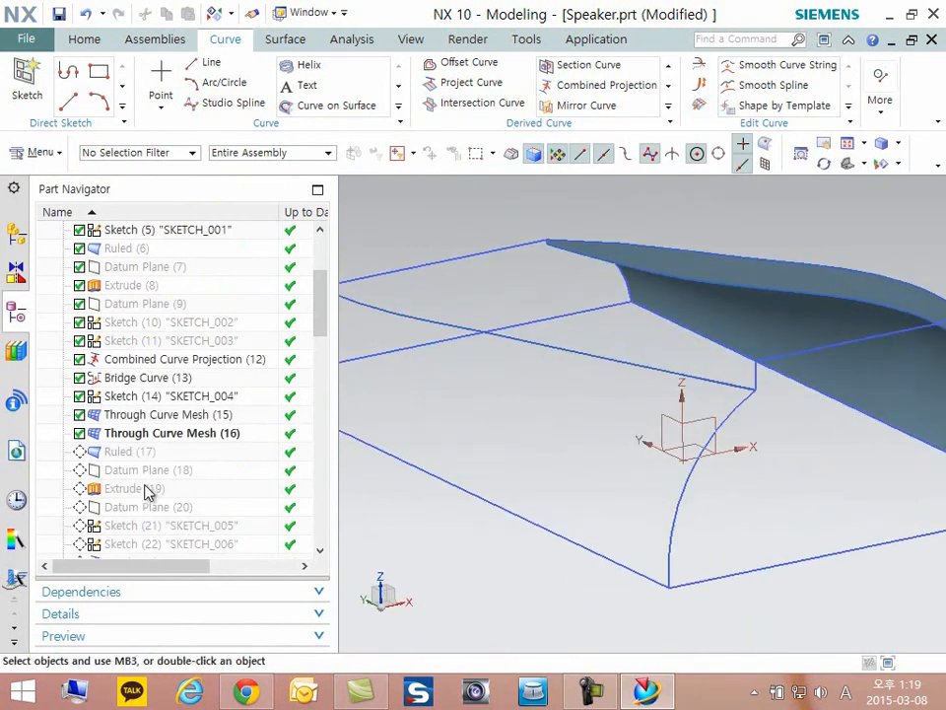
pyautogui.rightClick(127, 470)
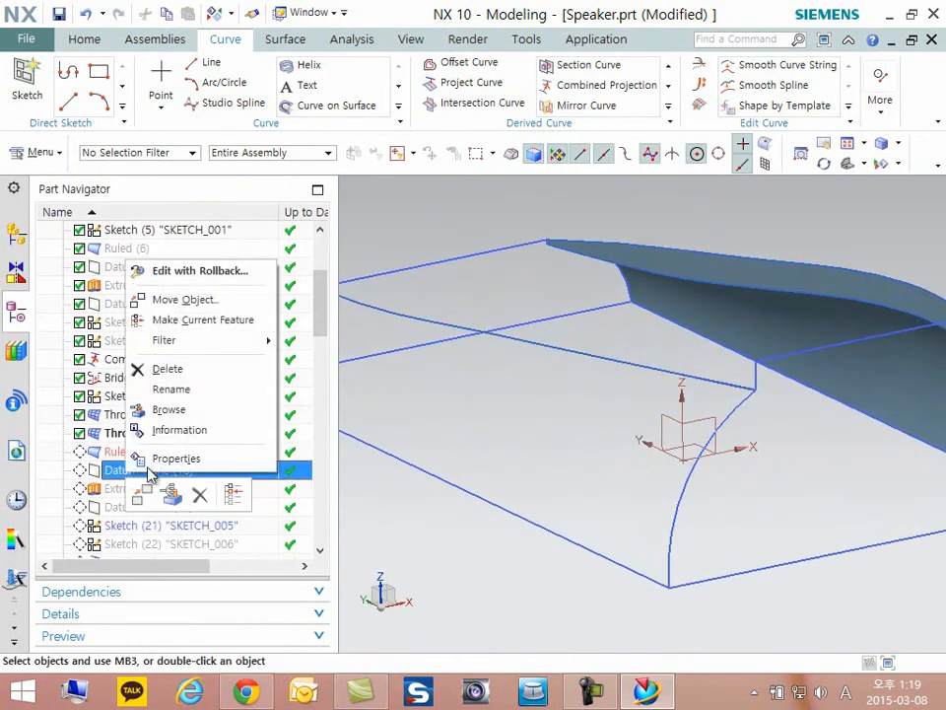
pyautogui.click(197, 324)
pyautogui.moveTo(589, 448); pyautogui.dragTo(726, 427, button='middle')
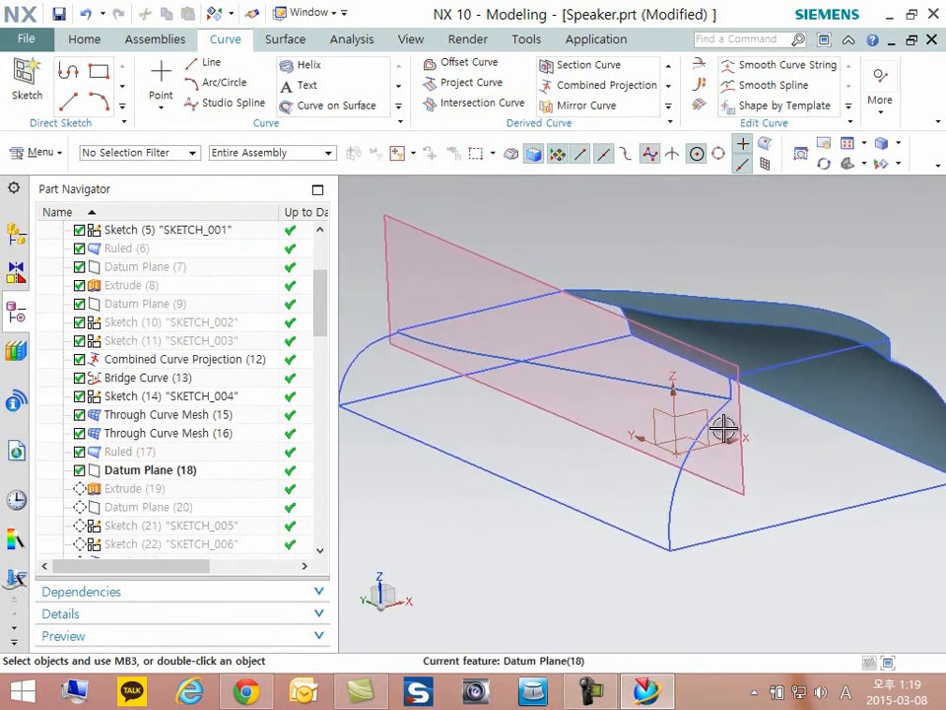
# - Make Extrude (19) the current feature and view the extruded strip along the opposite guide curve
pyautogui.rightClick(109, 496)
pyautogui.click(173, 317)
pyautogui.moveTo(442, 382); pyautogui.dragTo(449, 430, button='middle')
# - Advance the model history through Datum Plane (20) and SKETCH_005 until SKETCH_006 is the current feature
pyautogui.rightClick(126, 511)
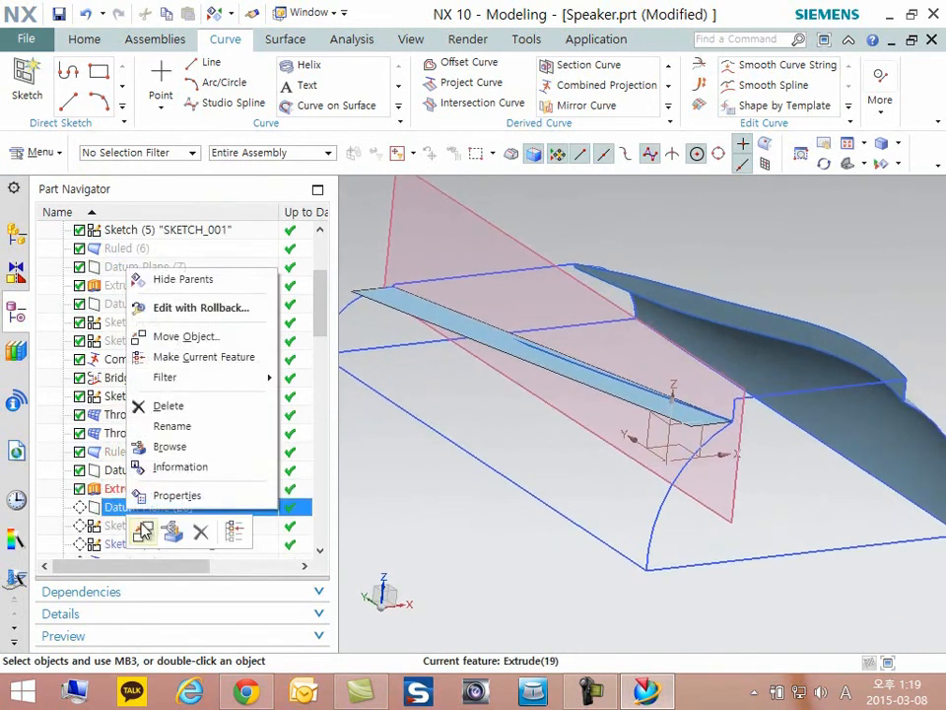
pyautogui.click(170, 357)
pyautogui.moveTo(667, 434); pyautogui.dragTo(435, 571, button='middle')
pyautogui.scroll(2, 785, 414)
pyautogui.scroll(-4, 806, 405)
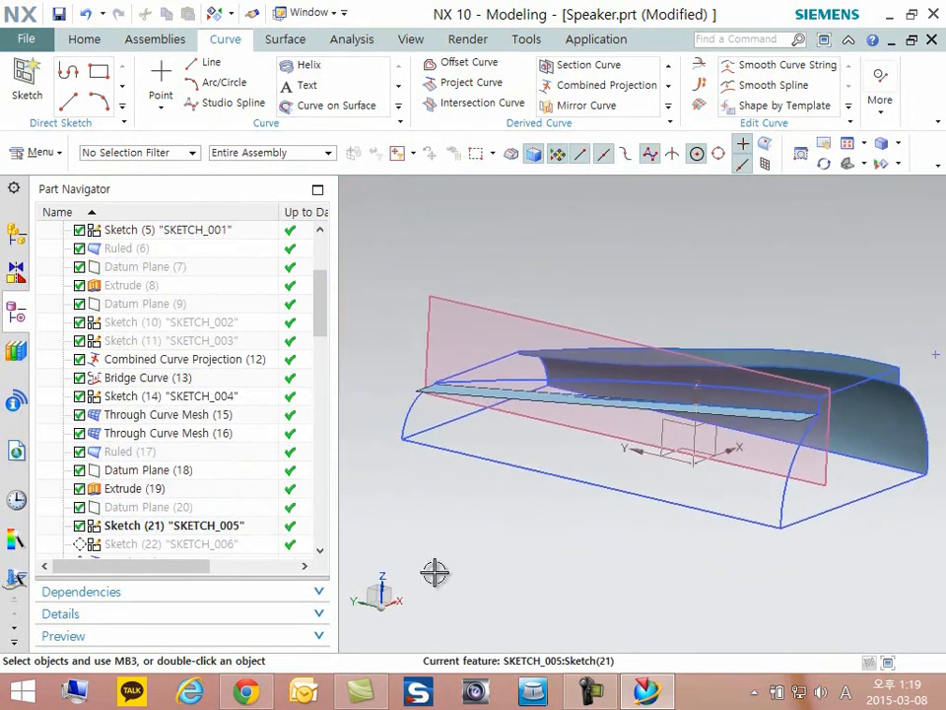
pyautogui.rightClick(168, 543)
pyautogui.click(249, 396)
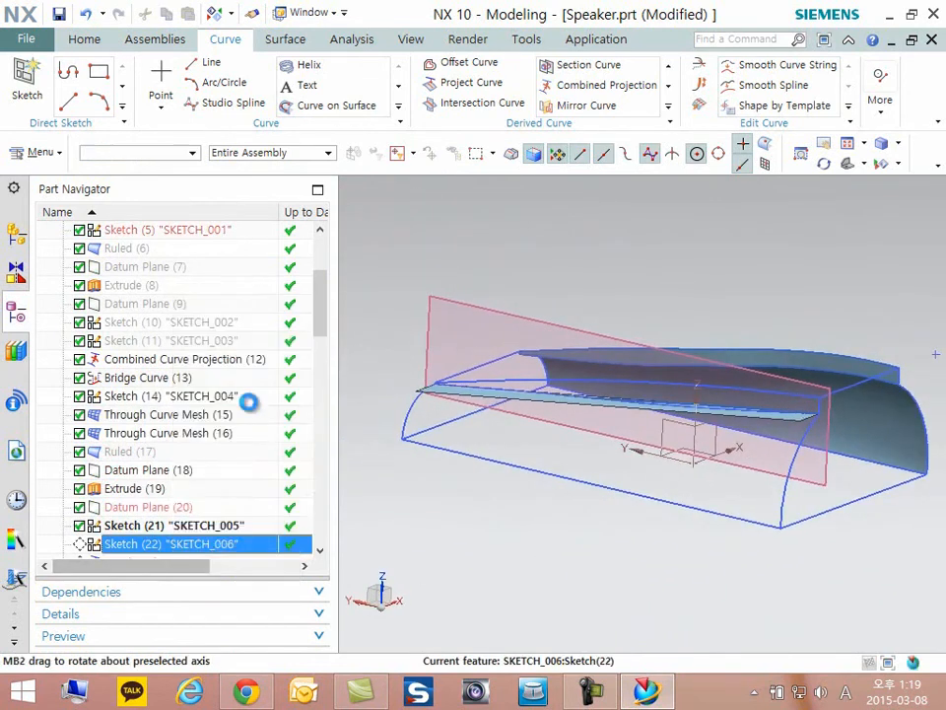
# - Hide Datum Plane (18) and Extrude (19) to leave the new sketch curves unobstructed
pyautogui.rightClick(508, 314)
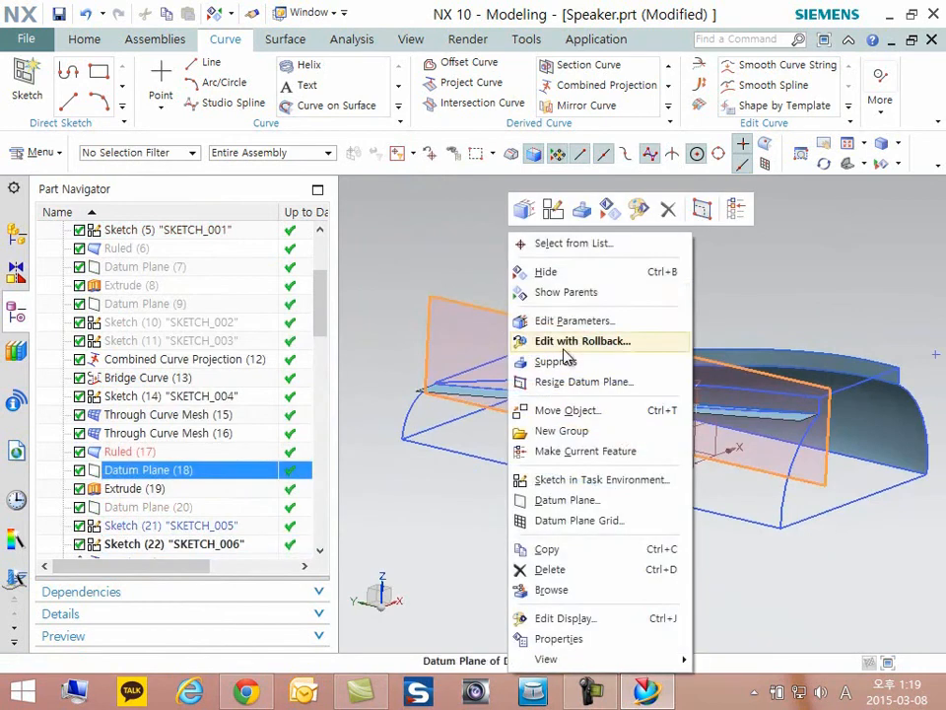
pyautogui.click(545, 272)
pyautogui.moveTo(665, 447); pyautogui.dragTo(788, 475, button='middle')
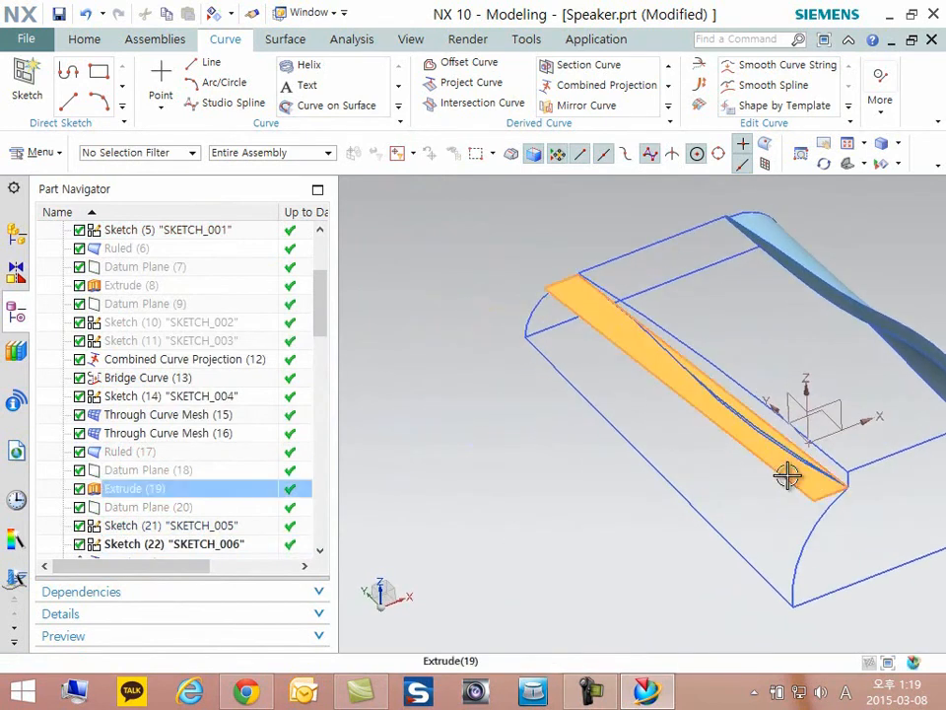
pyautogui.rightClick(787, 475)
pyautogui.click(824, 186)
pyautogui.scroll(2, 794, 419)
pyautogui.moveTo(793, 419); pyautogui.dragTo(718, 458, button='middle')
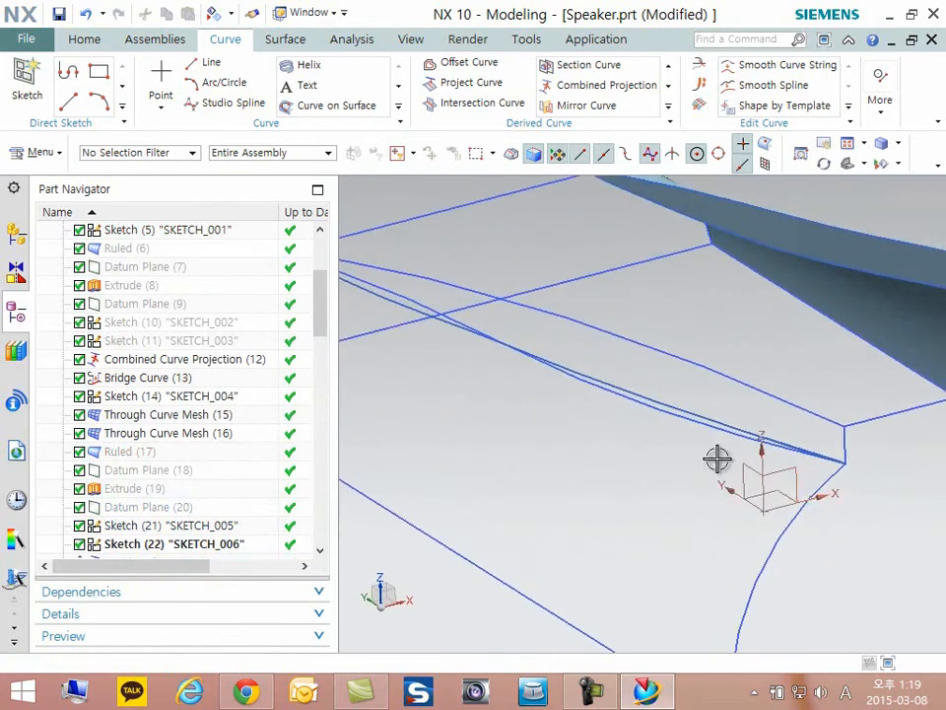
# - Make Combined Curve Projection (23) the current feature and look closely at its curve
pyautogui.scroll(-3, 718, 458)
pyautogui.scroll(-2, 190, 504)
pyautogui.rightClick(114, 459)
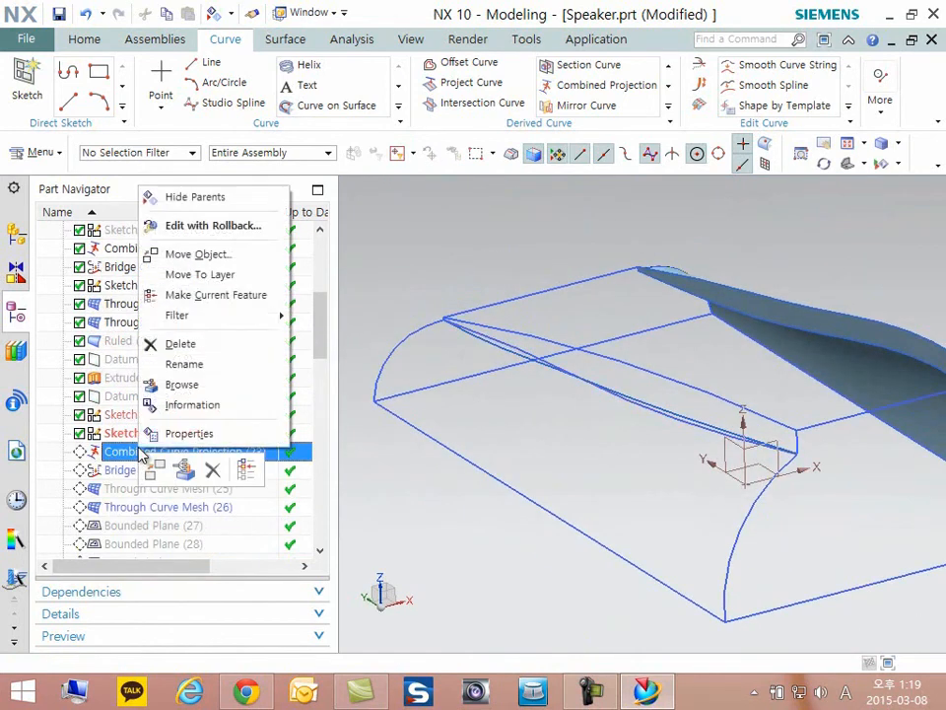
pyautogui.click(187, 299)
pyautogui.scroll(5, 824, 469)
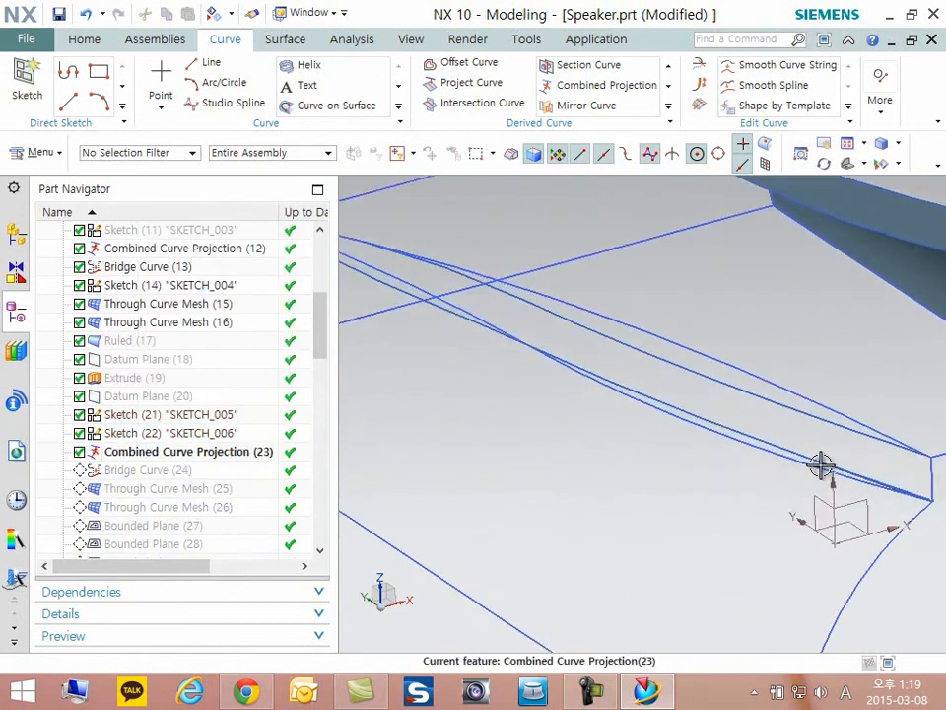
# - Hide SKETCH_005 and SKETCH_006 so that the combined projection curve stands free
pyautogui.click(804, 381)
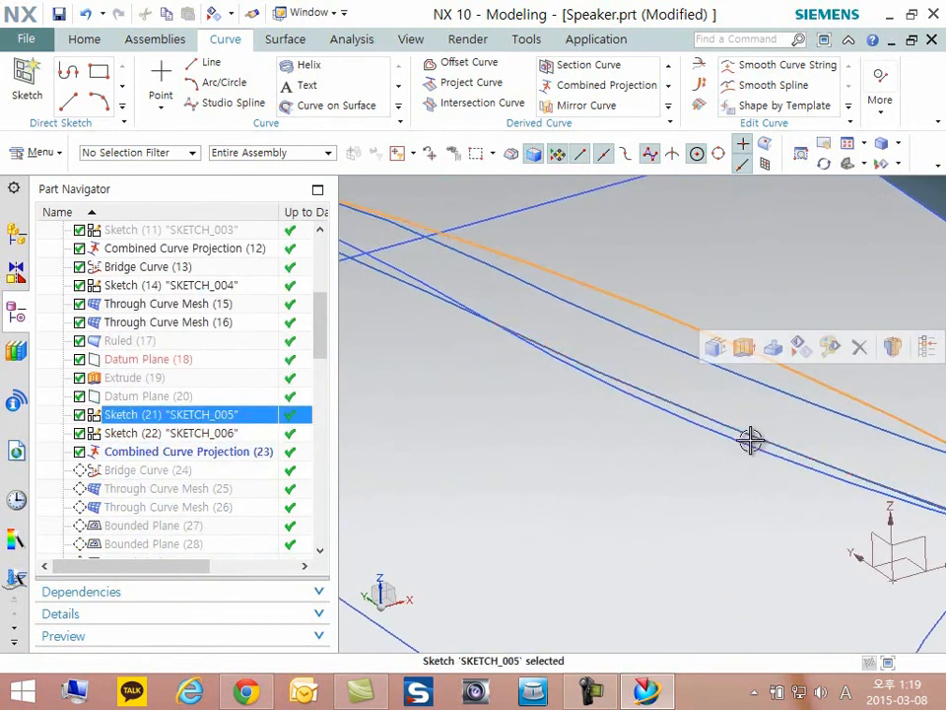
pyautogui.click(746, 441)
pyautogui.scroll(-3, 594, 437)
pyautogui.scroll(-4, 637, 440)
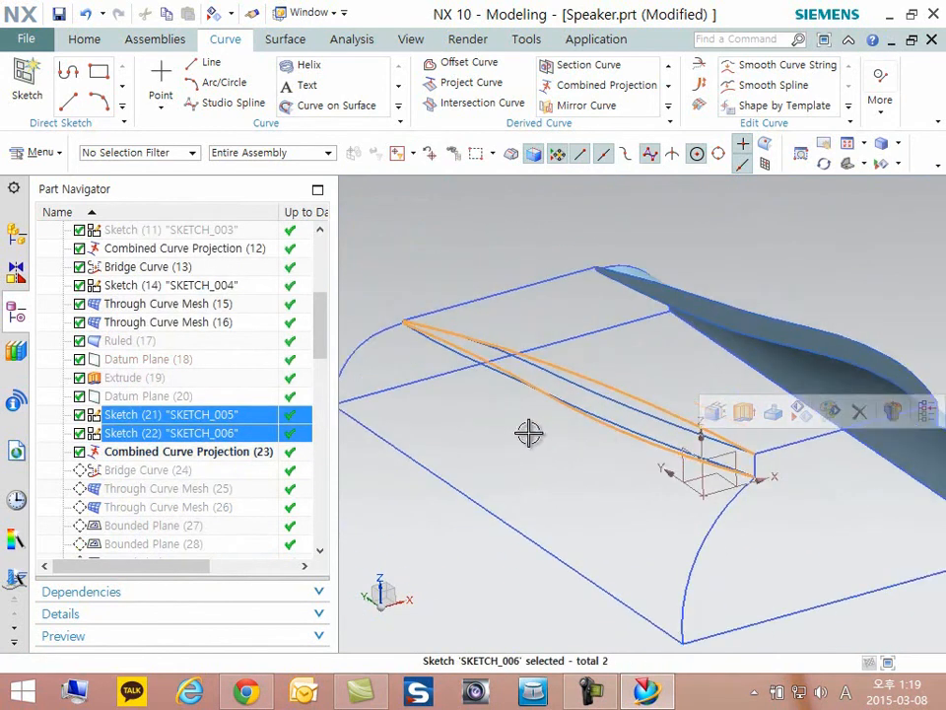
pyautogui.moveTo(676, 508)
pyautogui.mouseDown(button='middle')
pyautogui.moveTo(651, 484)
pyautogui.moveTo(668, 503)
pyautogui.mouseUp(button='middle')
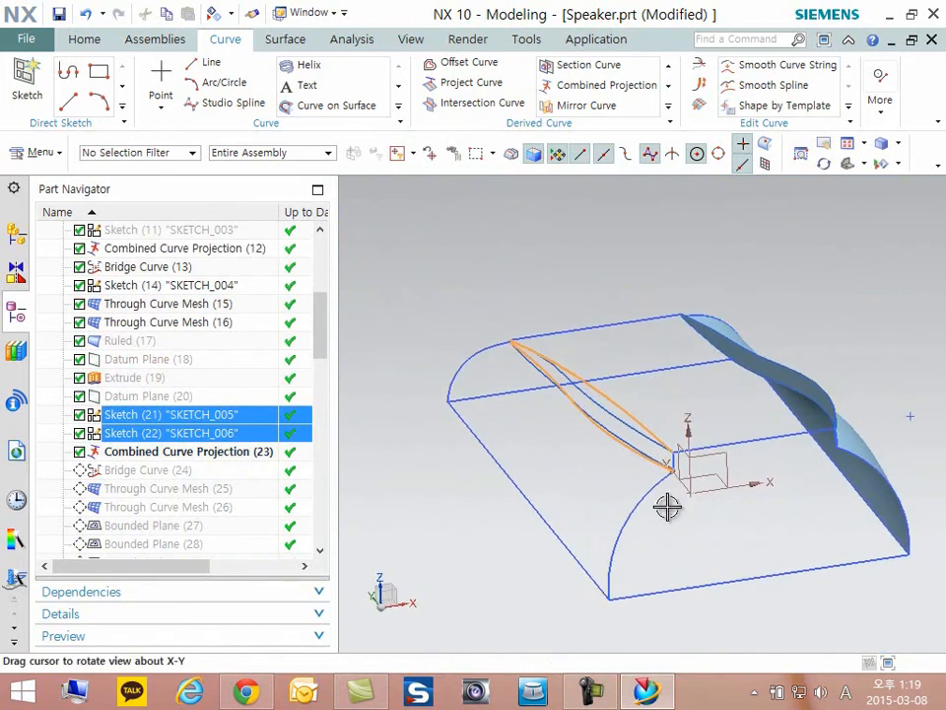
pyautogui.rightClick(131, 426)
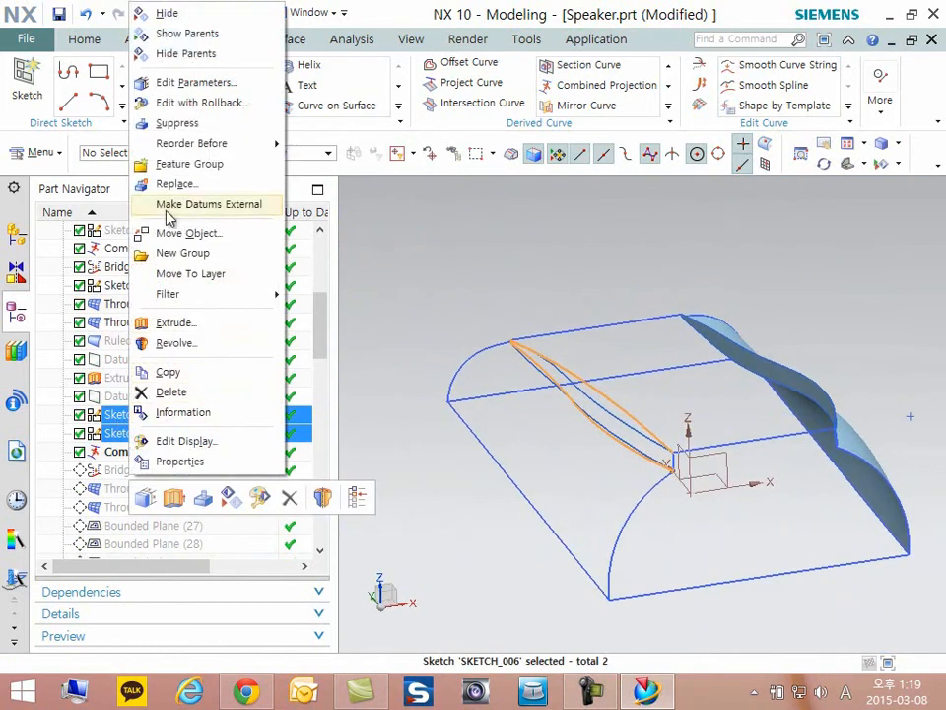
pyautogui.click(235, 502)
pyautogui.scroll(3, 660, 549)
pyautogui.moveTo(573, 553); pyautogui.dragTo(603, 549, button='middle')
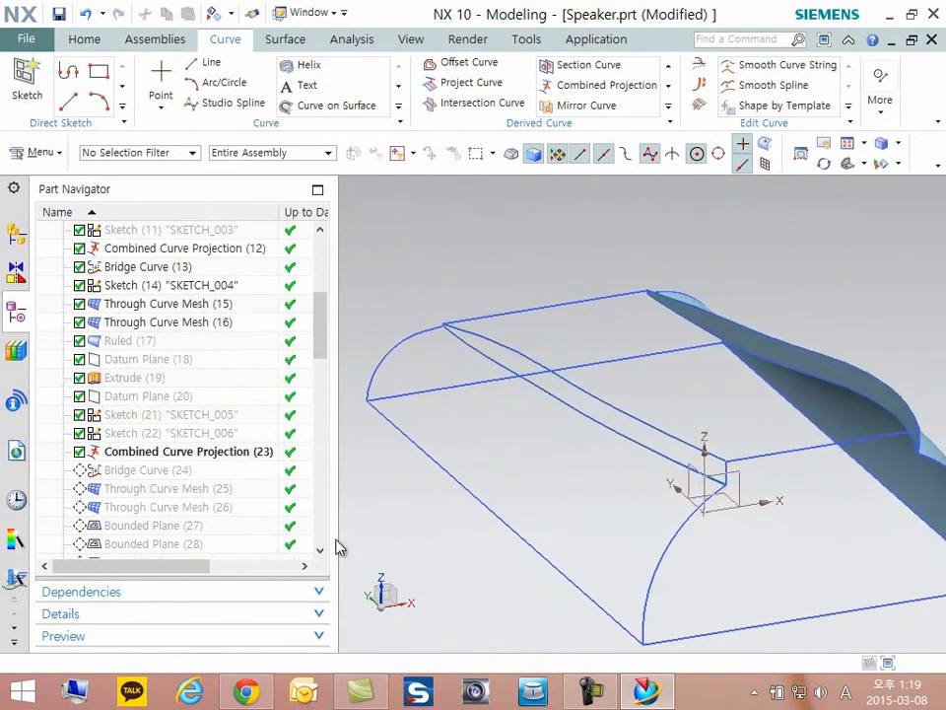
# - Advance the model history to Through Curve Mesh (25) and on to Through Curve Mesh (26) as the current feature
pyautogui.rightClick(138, 490)
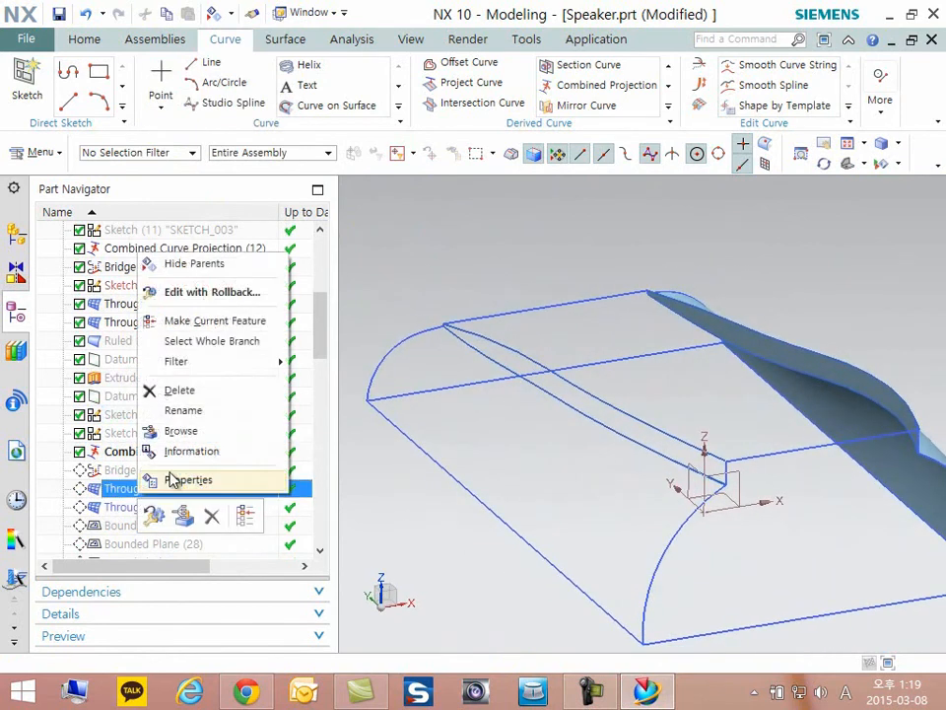
pyautogui.click(209, 322)
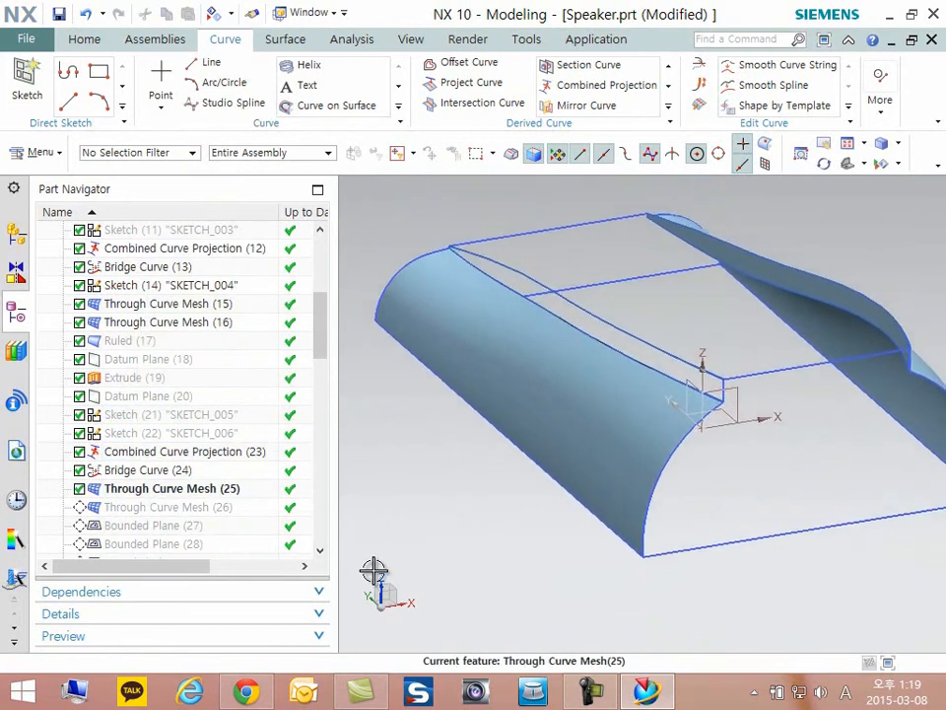
pyautogui.rightClick(127, 507)
pyautogui.click(197, 327)
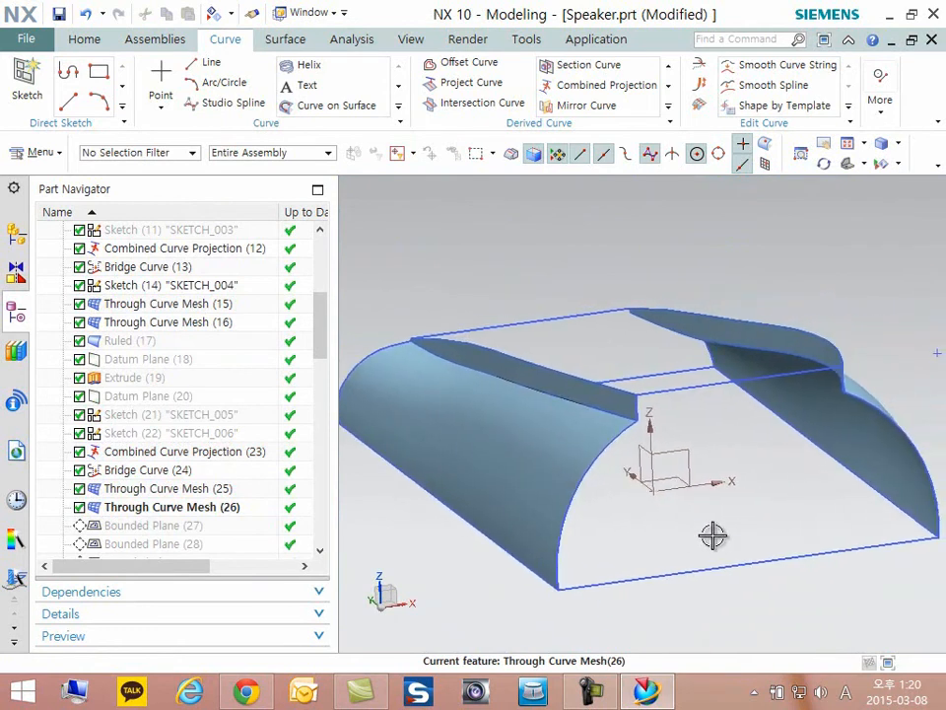
pyautogui.moveTo(321, 316); pyautogui.dragTo(321, 380)
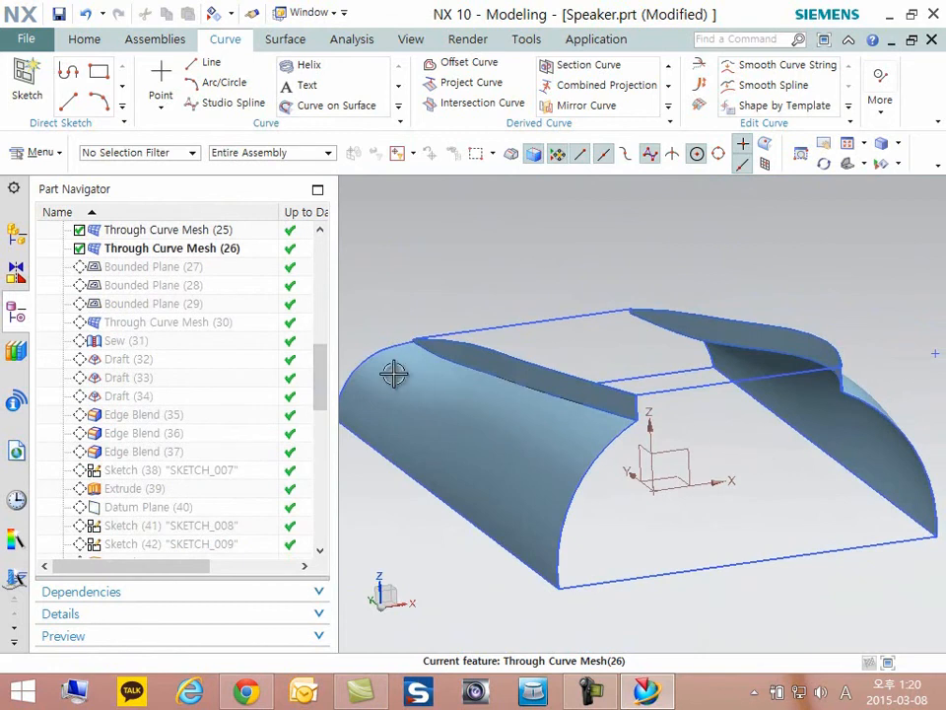
pyautogui.hotkey('ctrl', '1')
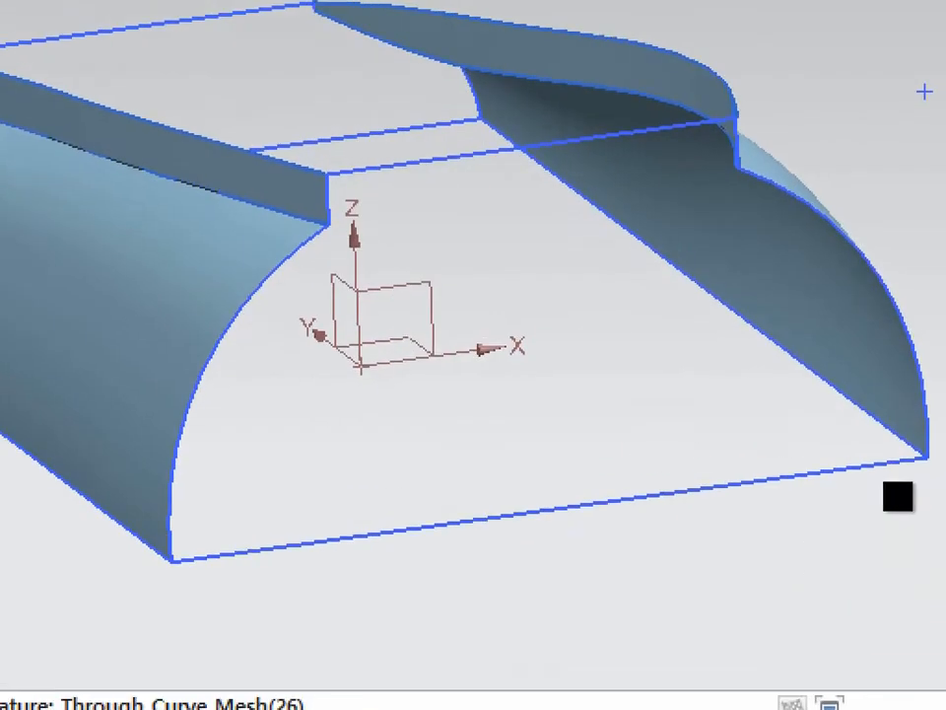
pyautogui.click(814, 470)
pyautogui.moveTo(768, 389)
pyautogui.mouseDown()
pyautogui.moveTo(623, 495)
pyautogui.moveTo(820, 366)
pyautogui.moveTo(607, 367)
pyautogui.moveTo(532, 335)
pyautogui.mouseUp()
pyautogui.moveTo(436, 340)
pyautogui.mouseDown()
pyautogui.moveTo(603, 483)
pyautogui.moveTo(459, 366)
pyautogui.mouseUp()
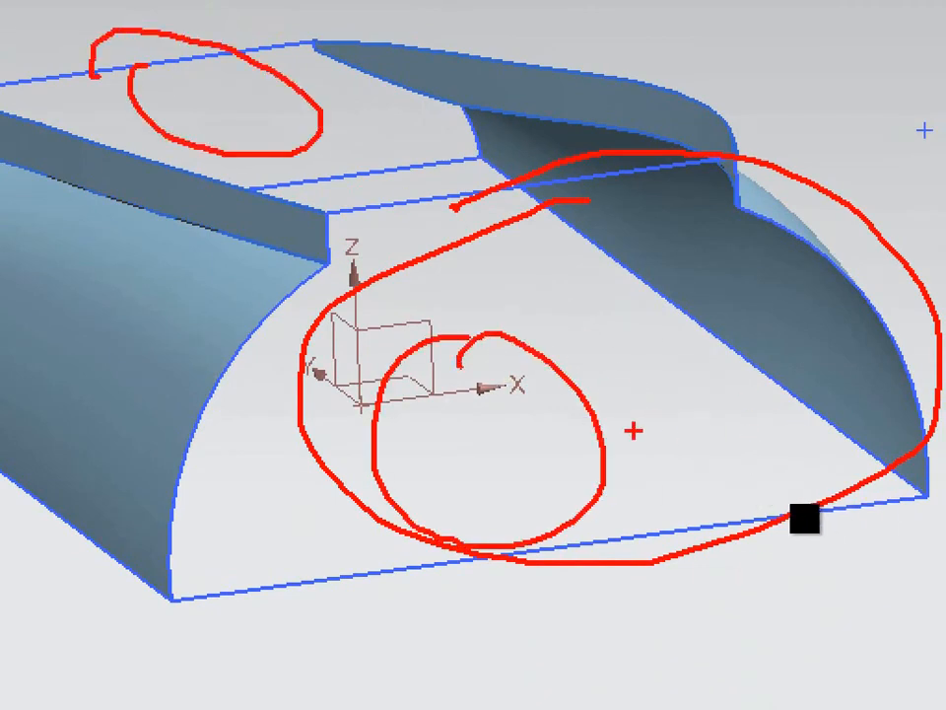
pyautogui.press('Escape')
# - Make Bounded Plane (27) the current feature and view the planar end face it adds
pyautogui.moveTo(778, 488); pyautogui.dragTo(928, 458, button='middle')
pyautogui.scroll(-1, 775, 463)
pyautogui.press('F8')
pyautogui.scroll(-1, 595, 501)
pyautogui.scroll(3, 856, 471)
pyautogui.scroll(-2, 862, 509)
pyautogui.moveTo(863, 509); pyautogui.dragTo(673, 463, button='middle')
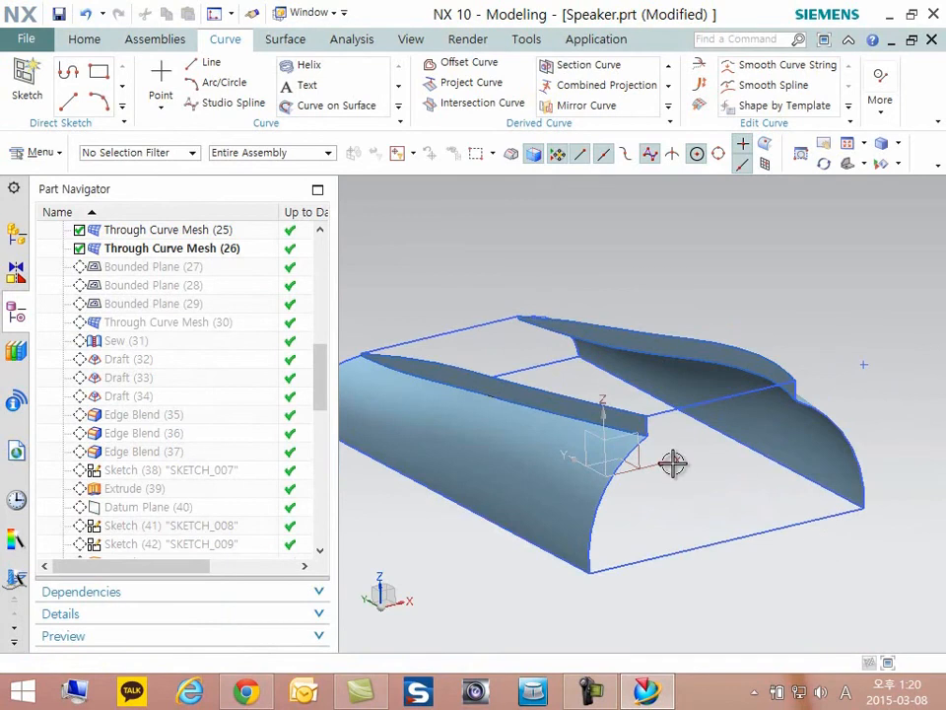
pyautogui.rightClick(144, 269)
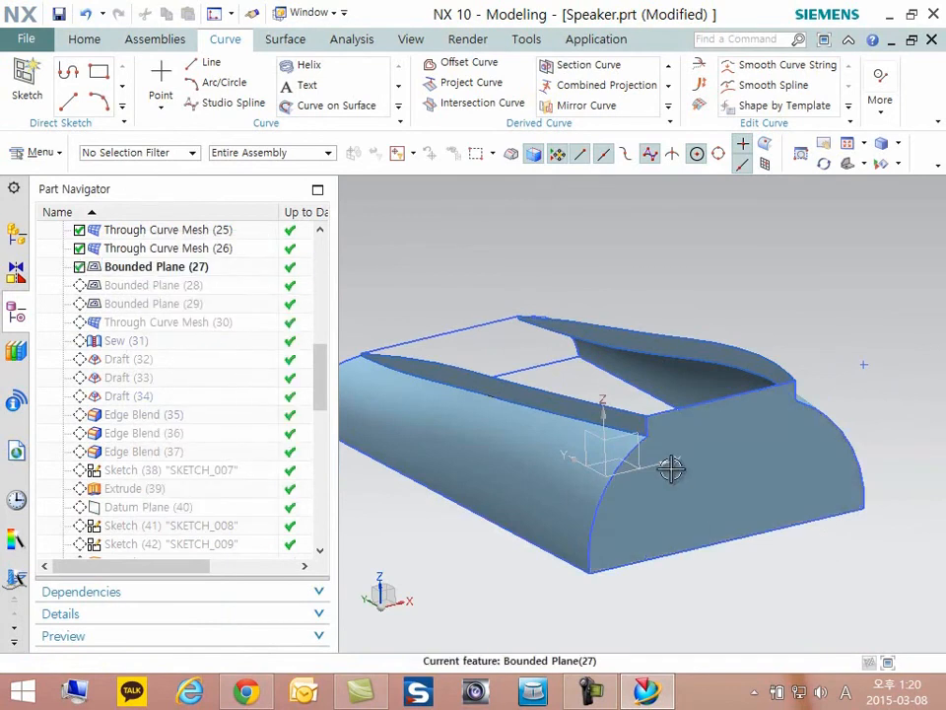
pyautogui.scroll(2, 630, 453)
# - Open Bounded Plane (28) for editing, examine its boundary curves at the far end, and close it without changes
pyautogui.click(147, 285)
pyautogui.doubleClick(147, 284)
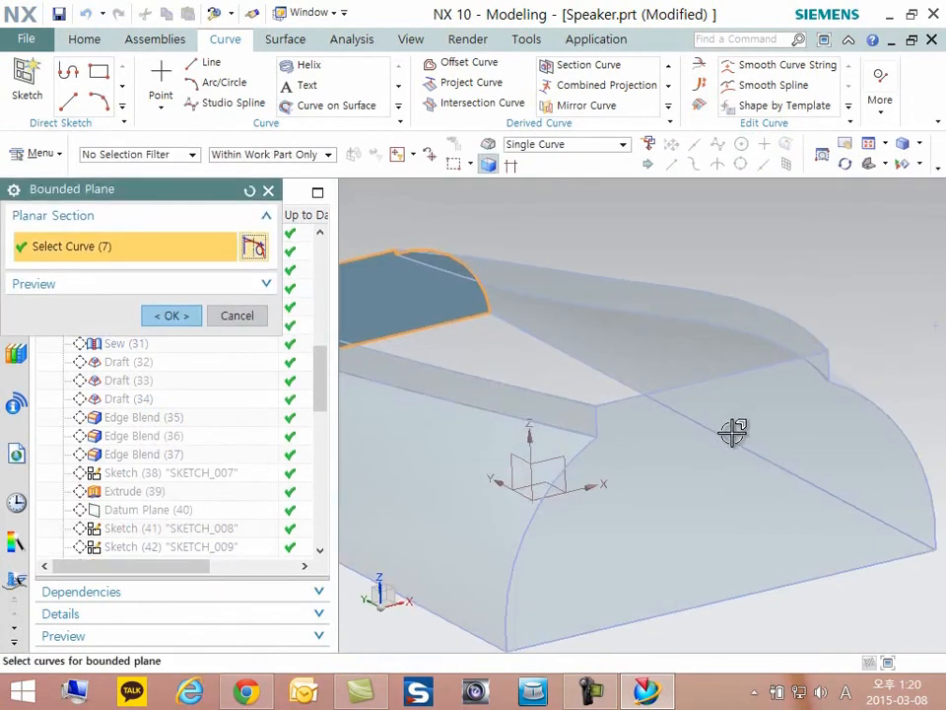
pyautogui.scroll(2, 384, 364)
pyautogui.scroll(3, 553, 336)
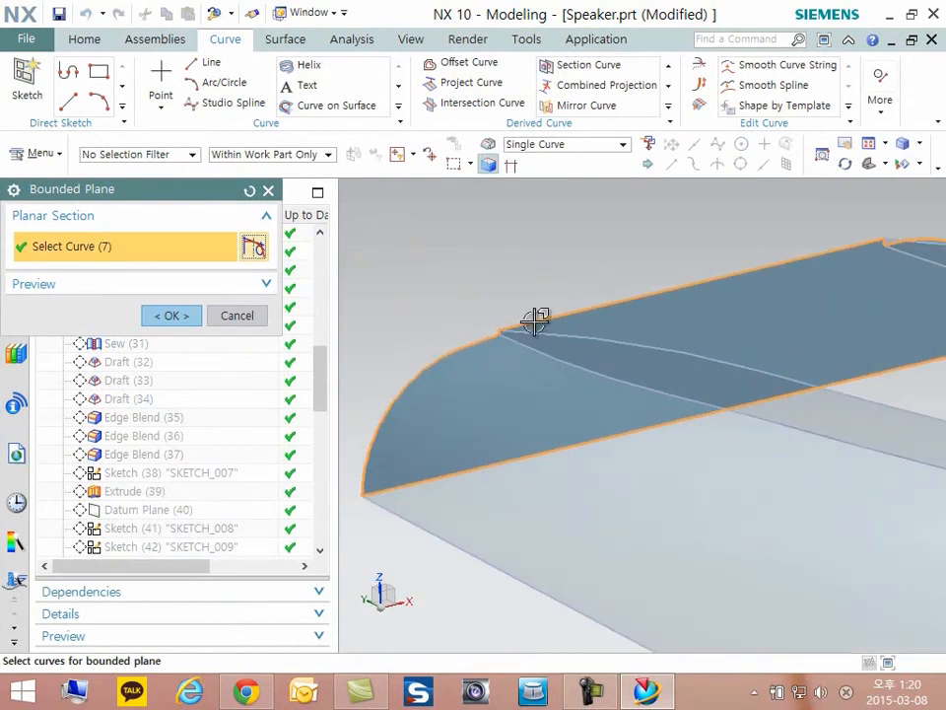
pyautogui.scroll(-3, 536, 321)
pyautogui.click(182, 319)
# - Advance the model history through Bounded Plane (28) until Bounded Plane (29) is the current feature
pyautogui.rightClick(123, 292)
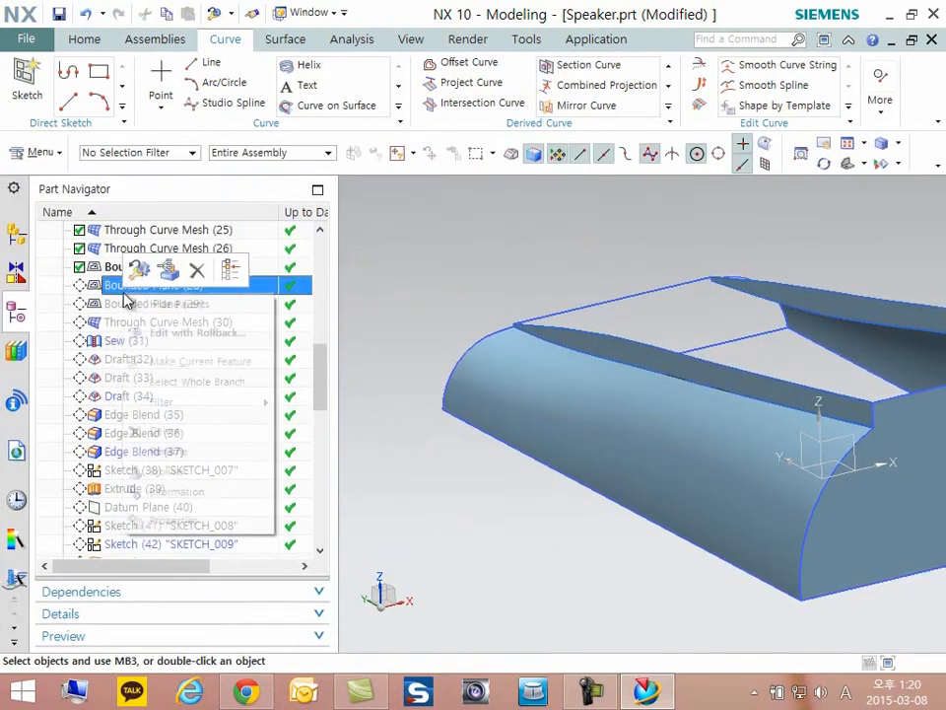
pyautogui.click(208, 364)
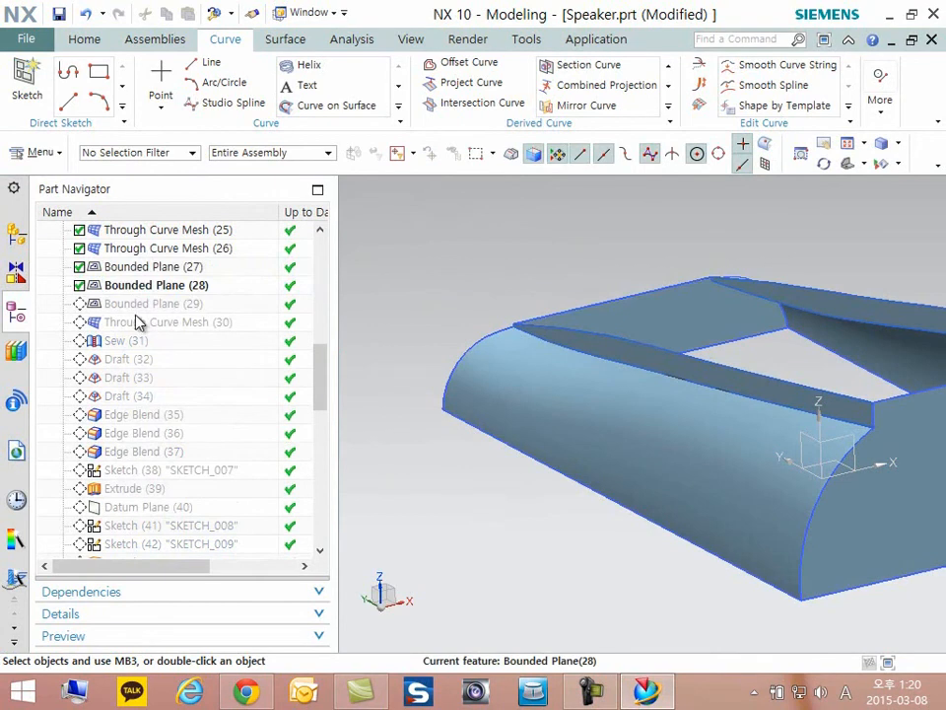
pyautogui.rightClick(139, 305)
pyautogui.click(202, 374)
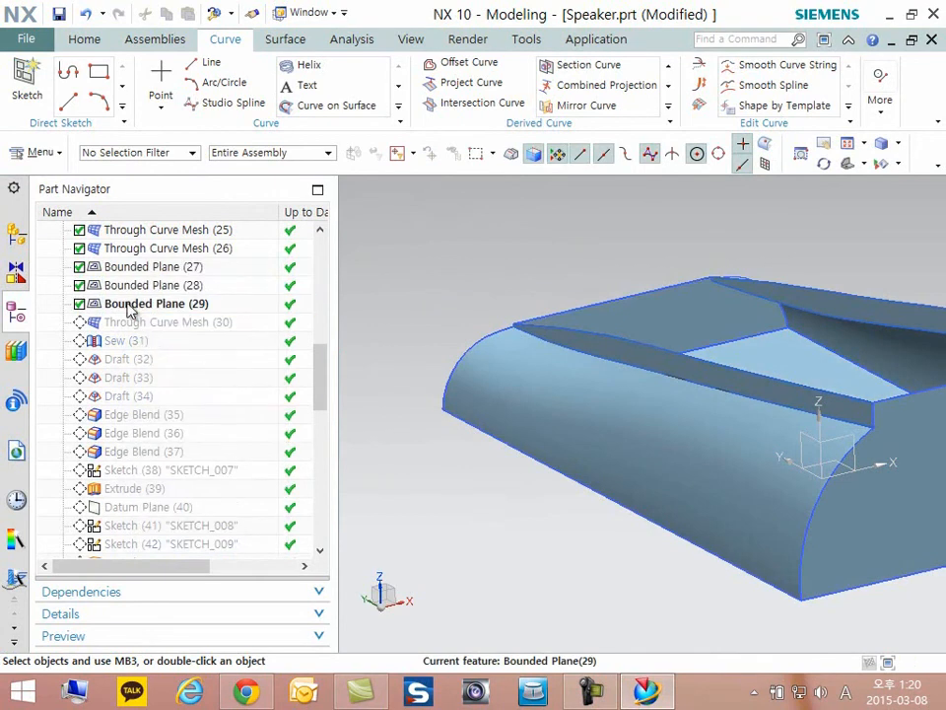
# - Open Bounded Plane (27) for editing to review the section curves around the end face
pyautogui.doubleClick(137, 266)
pyautogui.scroll(-5, 646, 452)
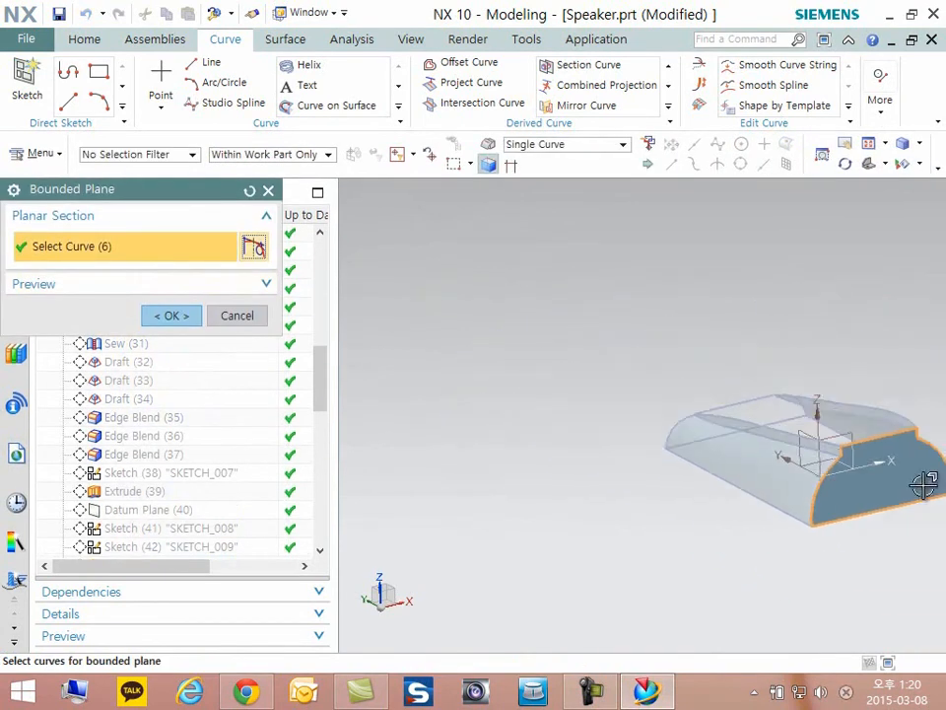
pyautogui.scroll(5, 768, 468)
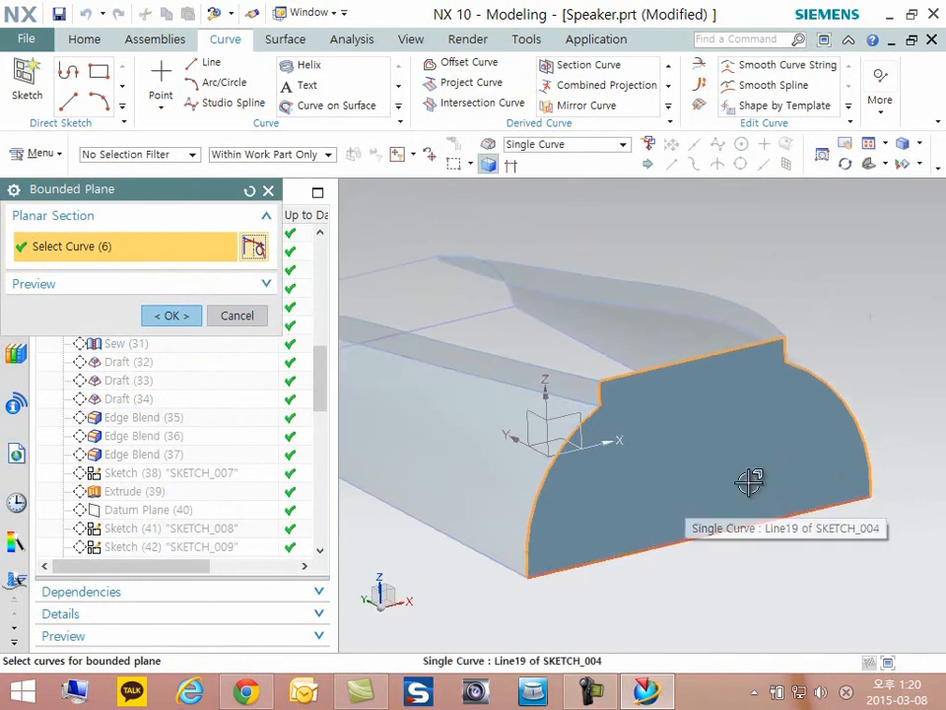
pyautogui.click(171, 315)
# - Open Bounded Plane (29) for editing, review the curves bounding the base, and inspect the open top of the body
pyautogui.click(144, 306)
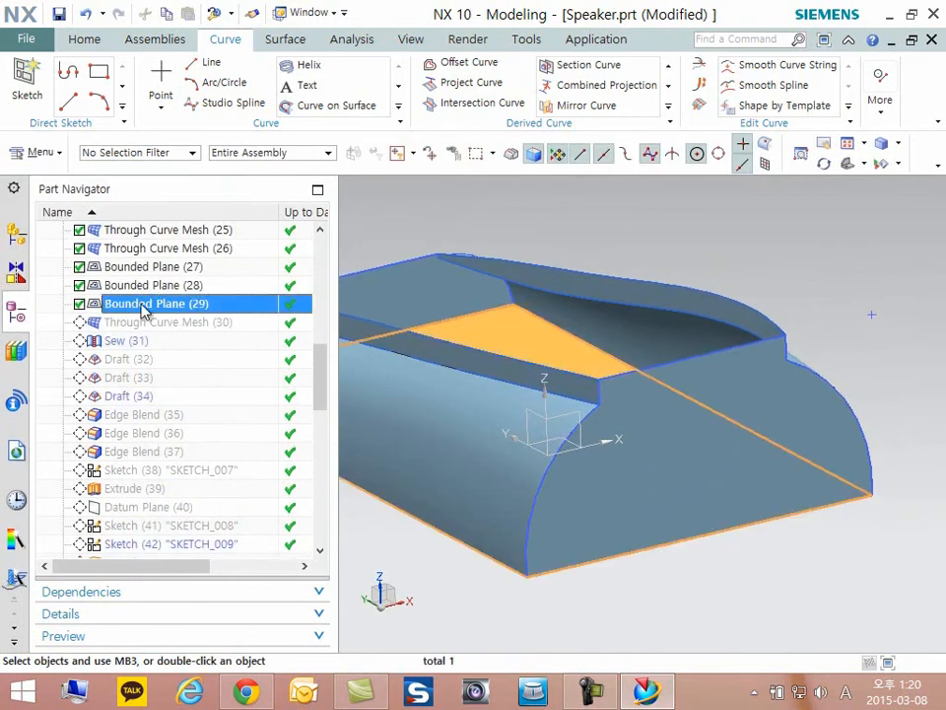
pyautogui.rightClick(139, 304)
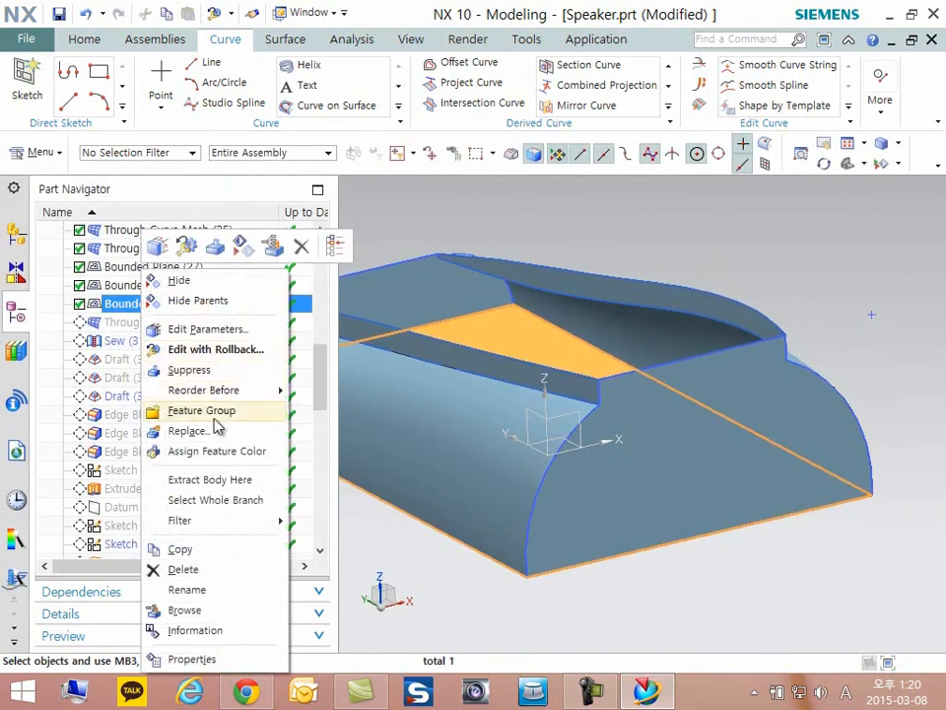
pyautogui.doubleClick(124, 311)
pyautogui.scroll(-1, 847, 414)
pyautogui.moveTo(766, 405); pyautogui.dragTo(786, 401, button='middle')
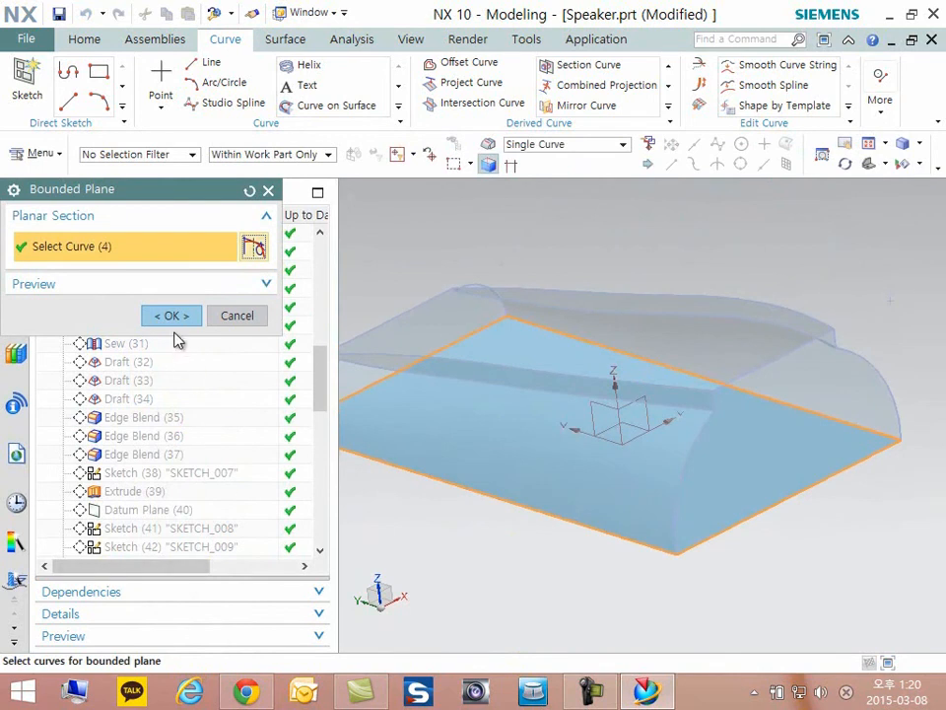
pyautogui.click(173, 316)
pyautogui.moveTo(552, 379); pyautogui.dragTo(681, 484, button='middle')
pyautogui.moveTo(807, 534); pyautogui.dragTo(771, 393, button='middle')
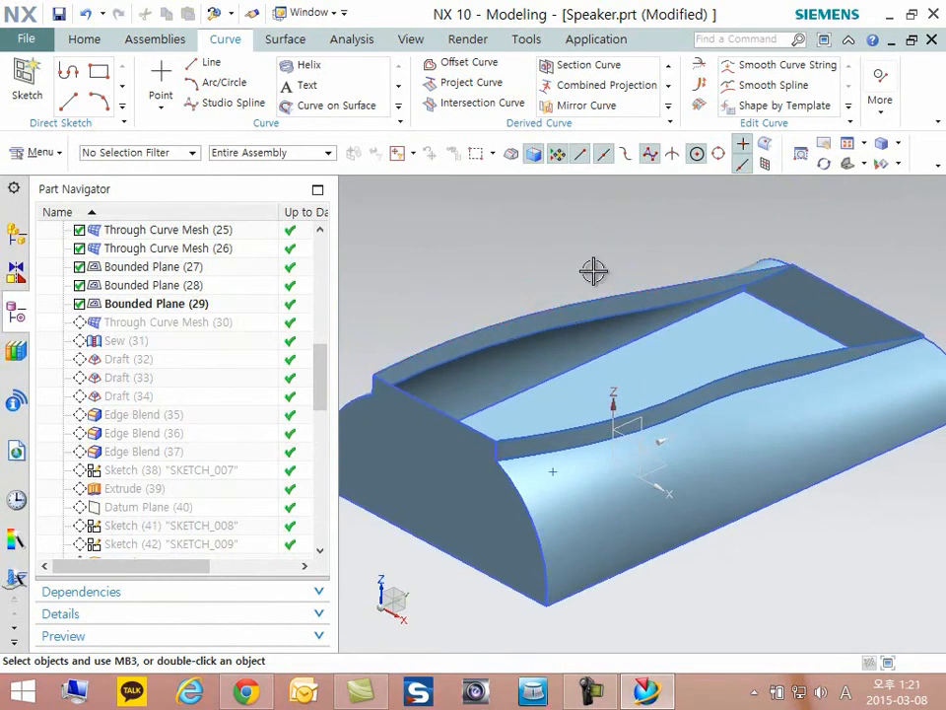
# - Make Through Curve Mesh (30) the current feature and review its primary and cross curves around the top surface
pyautogui.rightClick(135, 328)
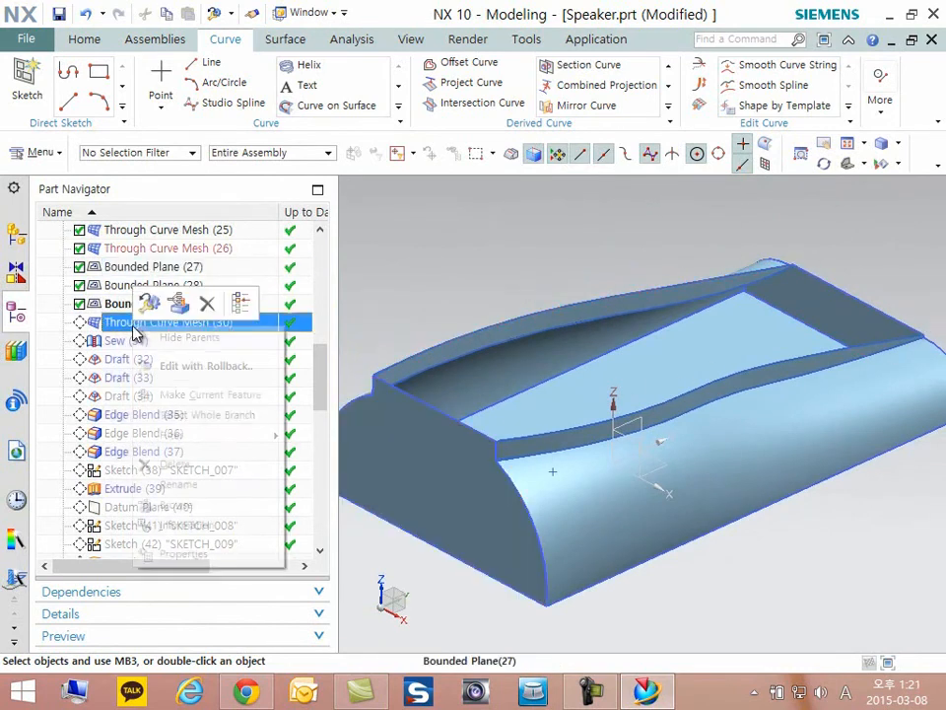
pyautogui.click(219, 396)
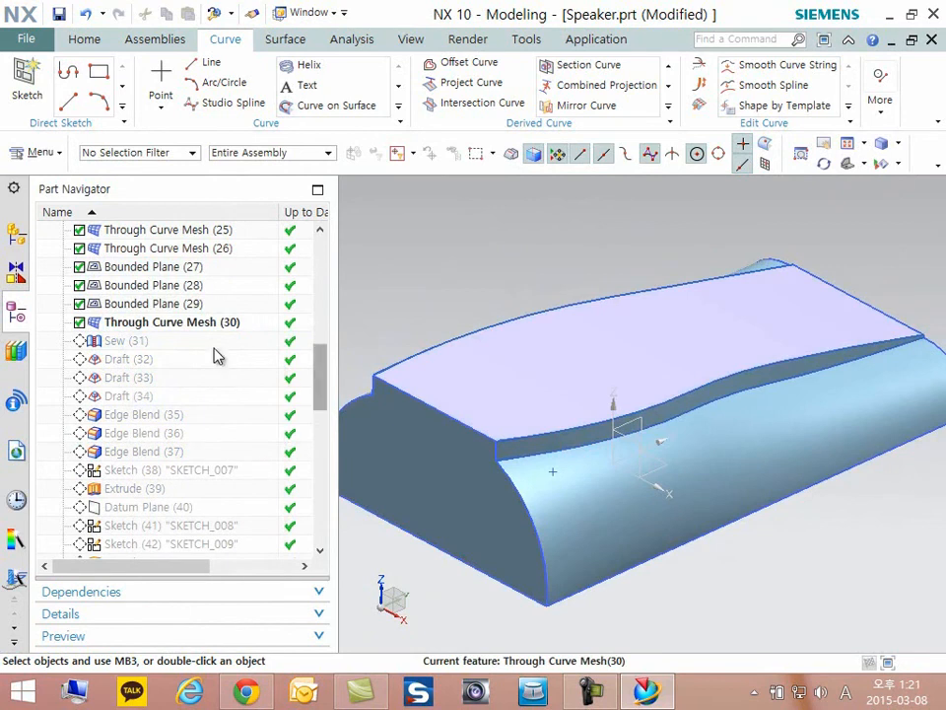
pyautogui.doubleClick(189, 328)
pyautogui.scroll(5, 690, 394)
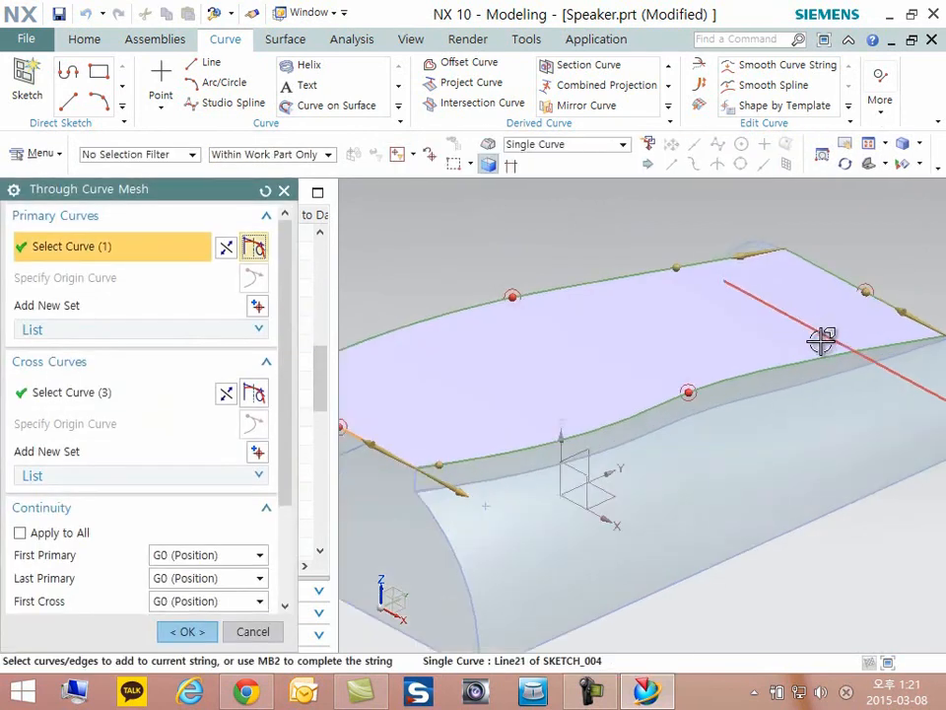
pyautogui.scroll(-3, 789, 355)
pyautogui.scroll(5, 883, 362)
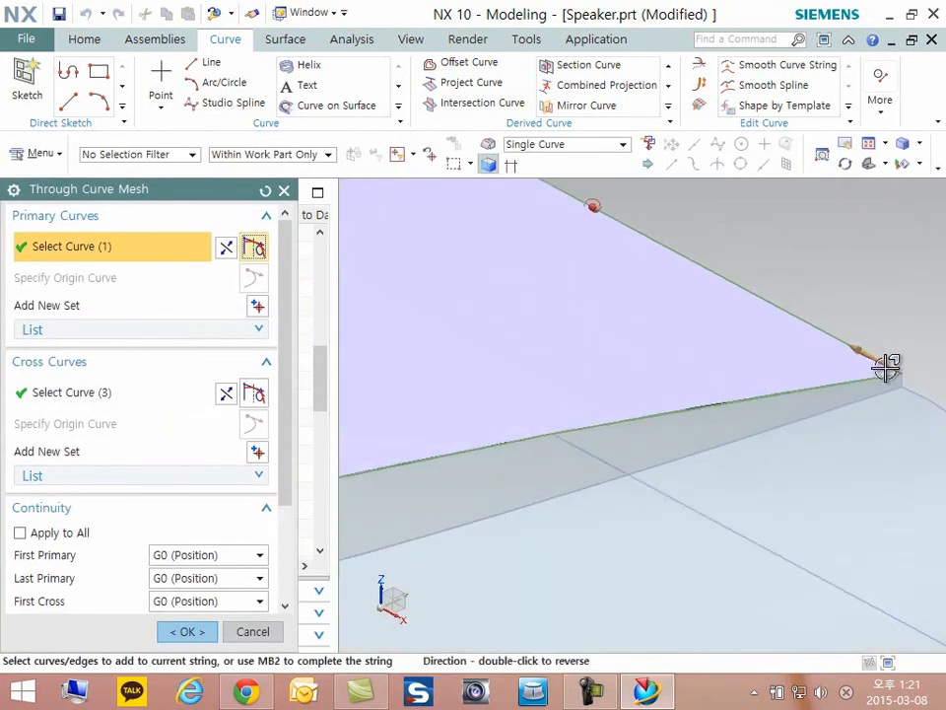
pyautogui.scroll(-4, 874, 355)
pyautogui.scroll(5, 404, 404)
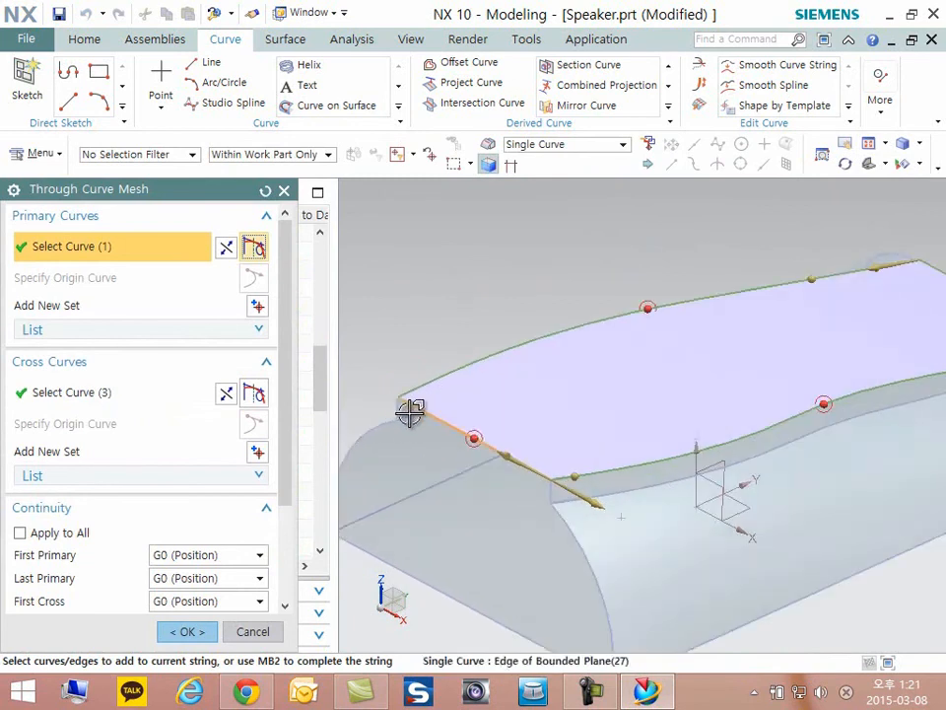
pyautogui.click(187, 631)
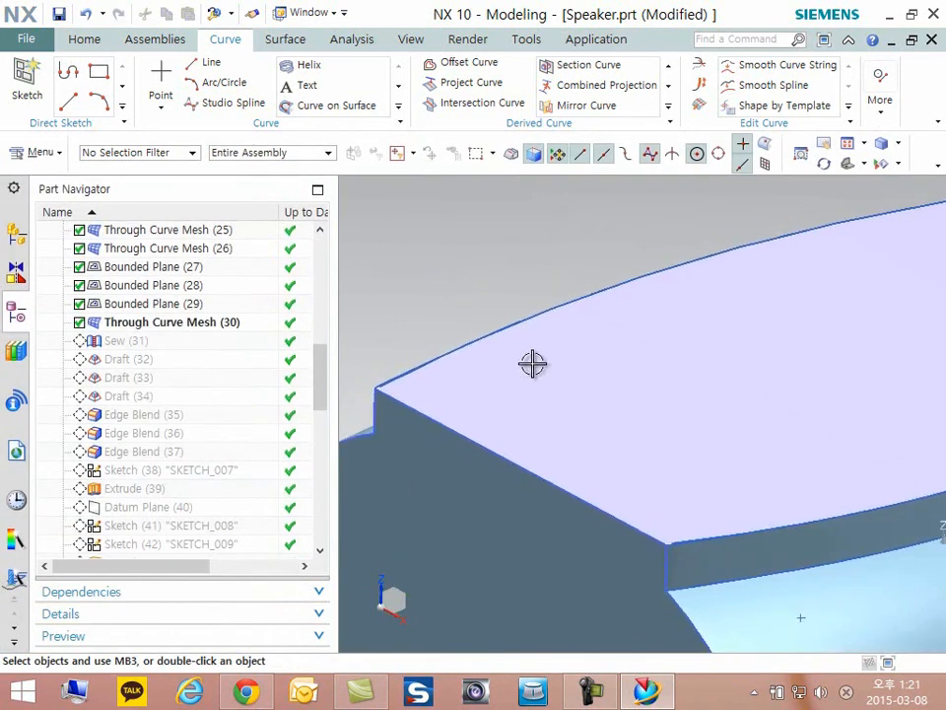
# - Examine the enclosed surface body from outside and cut it with a One Plane section view to look inside
pyautogui.scroll(-3, 527, 361)
pyautogui.keyDown('shift'); pyautogui.moveTo(579, 412); pyautogui.dragTo(505, 414, button='middle'); pyautogui.keyUp('shift')
pyautogui.moveTo(661, 419); pyautogui.dragTo(676, 420, button='middle')
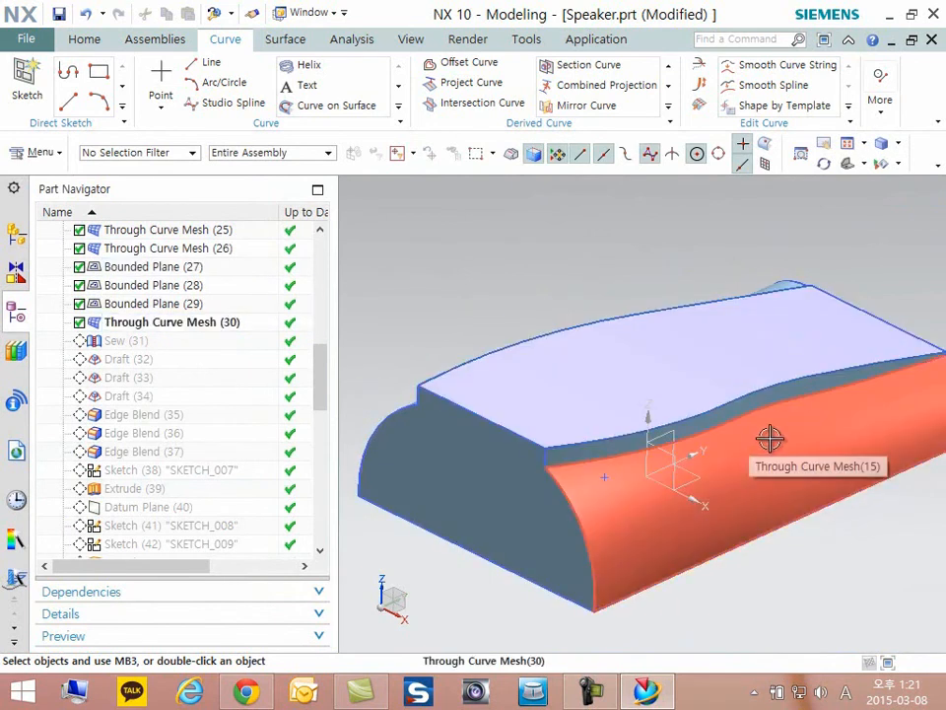
pyautogui.moveTo(854, 497); pyautogui.dragTo(854, 504, button='middle')
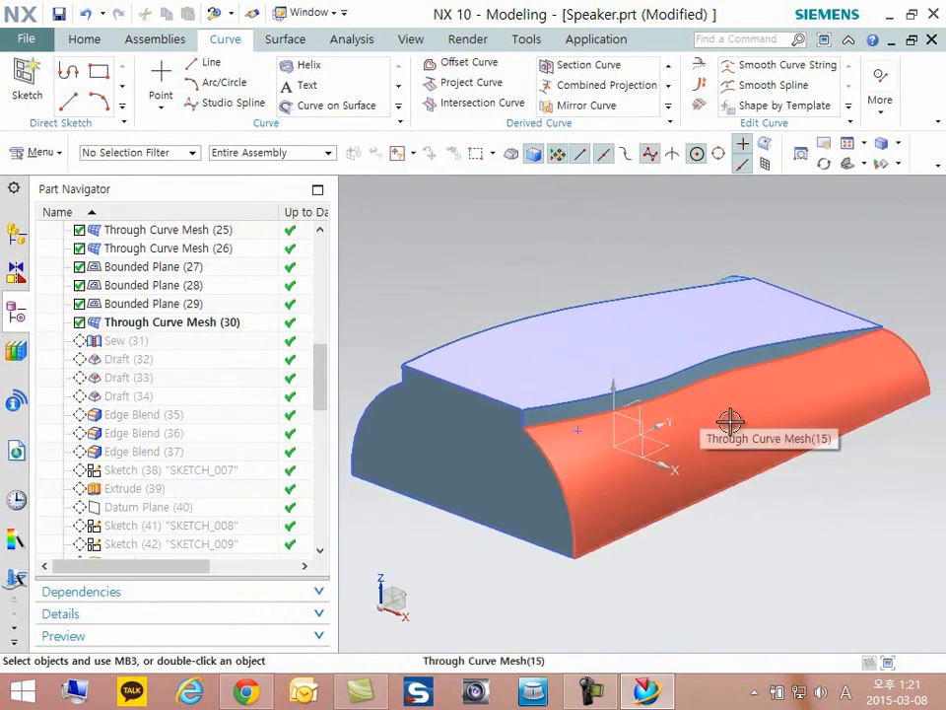
pyautogui.hotkey('ctrl', 'h')
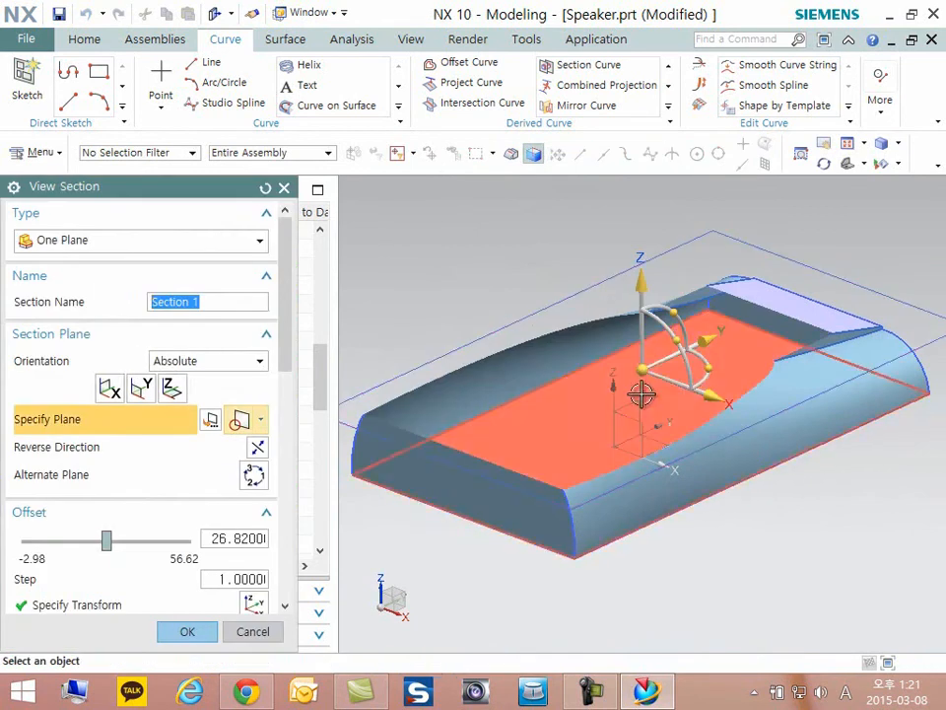
pyautogui.scroll(4, 553, 403)
pyautogui.scroll(-2, 626, 401)
pyautogui.hotkey('ctrl', 'shift', 'h')
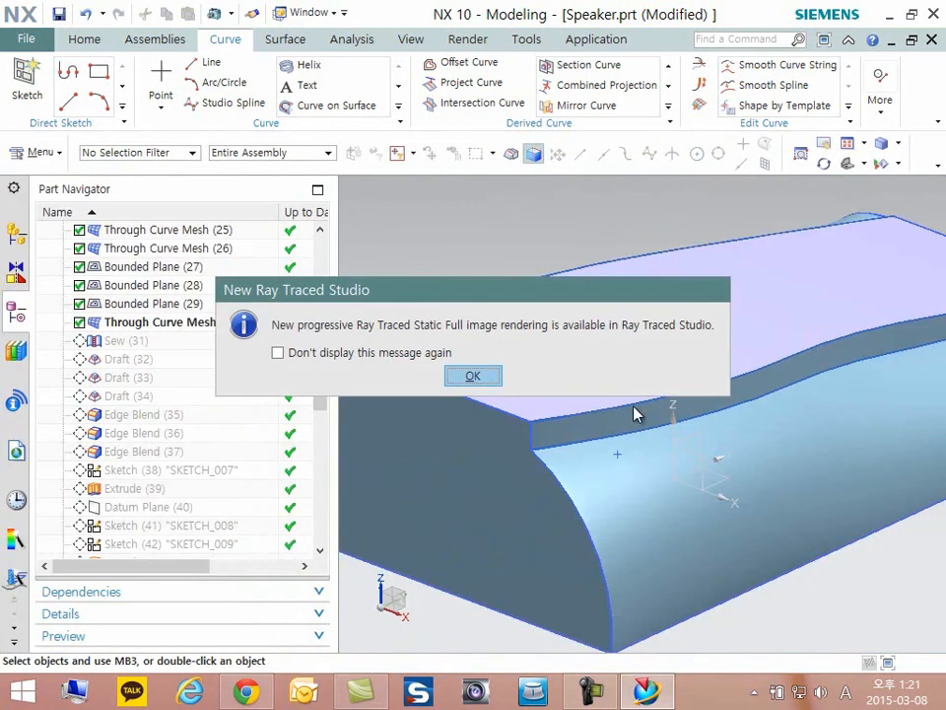
pyautogui.press('Return')
pyautogui.scroll(-3, 661, 380)
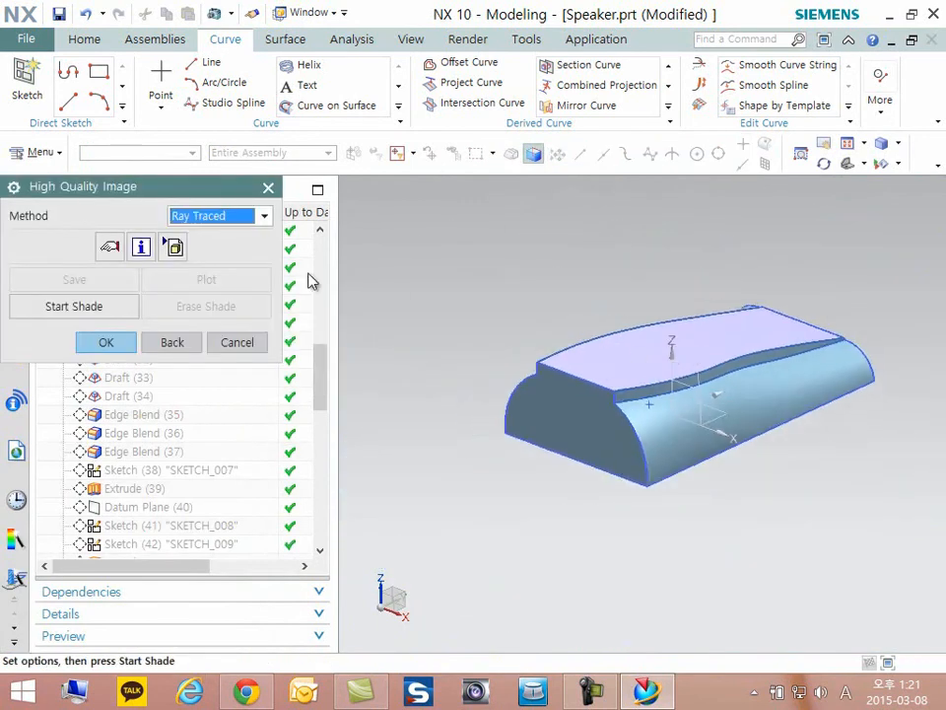
pyautogui.click(243, 341)
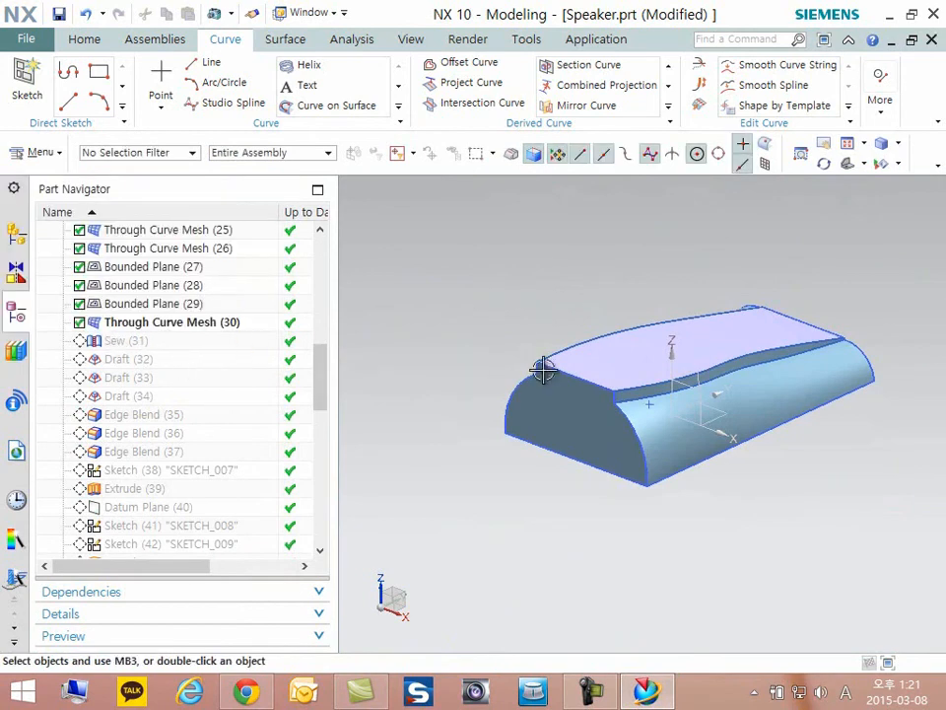
# - Make Sew (31) the current feature in the model history
pyautogui.scroll(2, 752, 399)
pyautogui.keyDown('shift'); pyautogui.moveTo(751, 401); pyautogui.dragTo(722, 402, button='middle'); pyautogui.keyUp('shift')
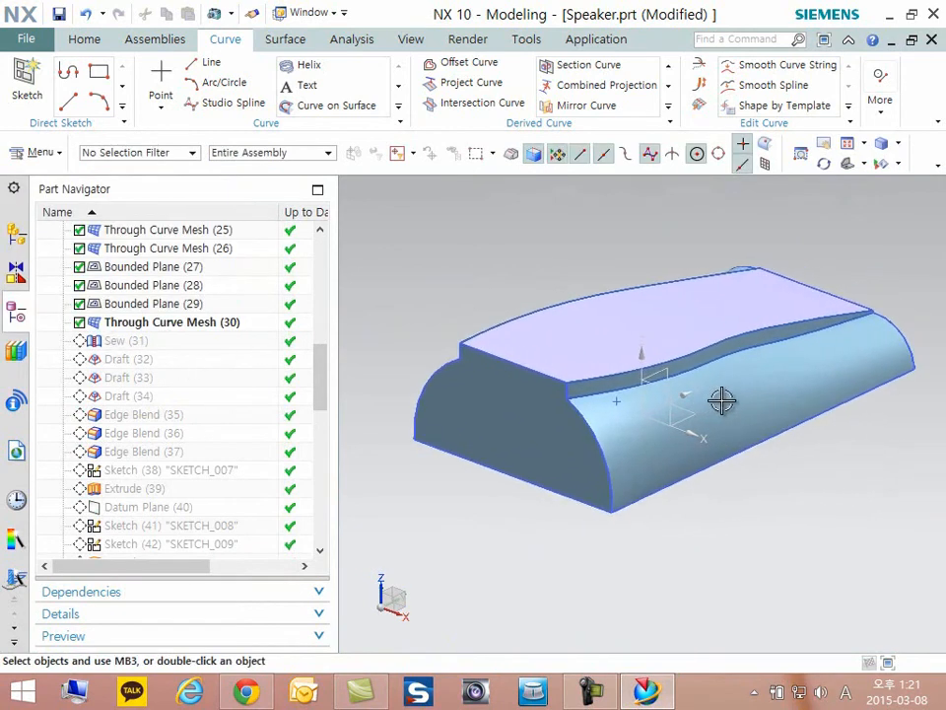
pyautogui.rightClick(144, 347)
pyautogui.click(187, 414)
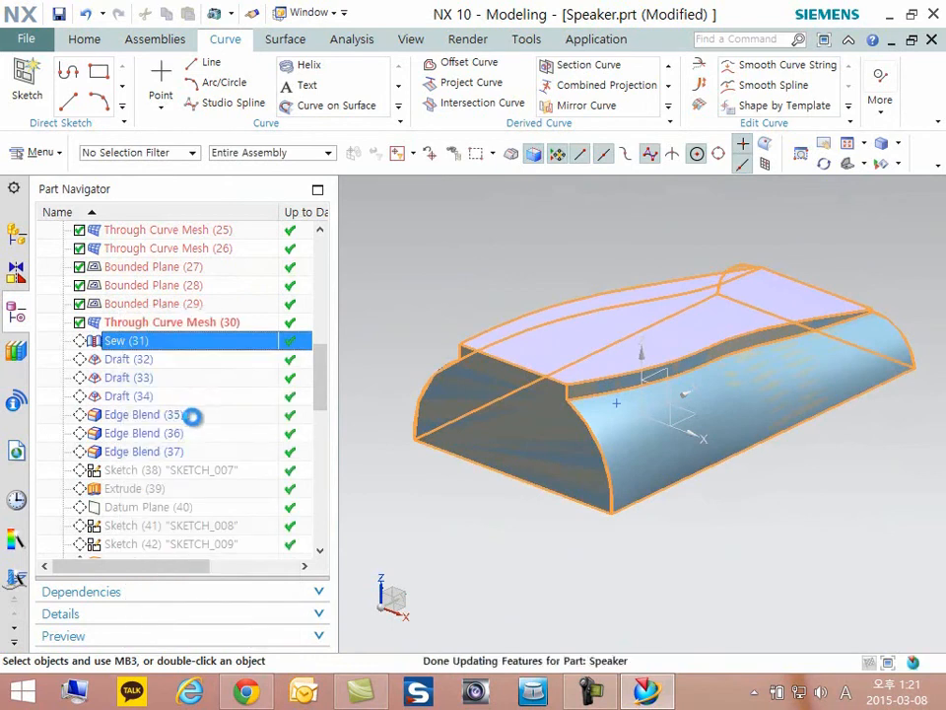
# - Open Sew (31) for editing, review its target and tool sheet bodies, and leave it without changes
pyautogui.doubleClick(125, 345)
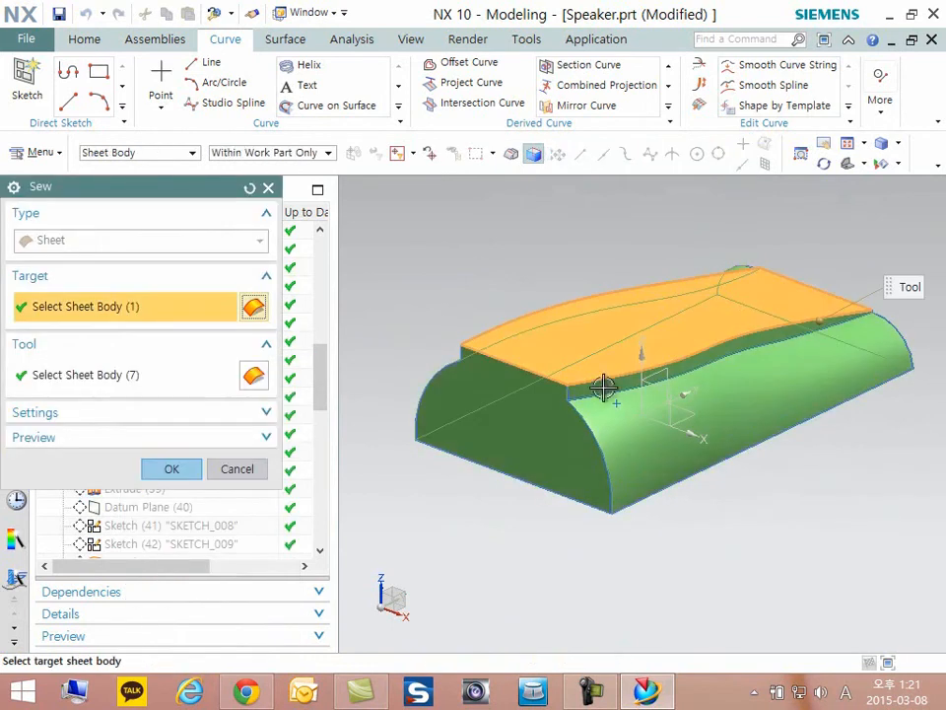
pyautogui.moveTo(745, 232); pyautogui.dragTo(690, 373, button='middle')
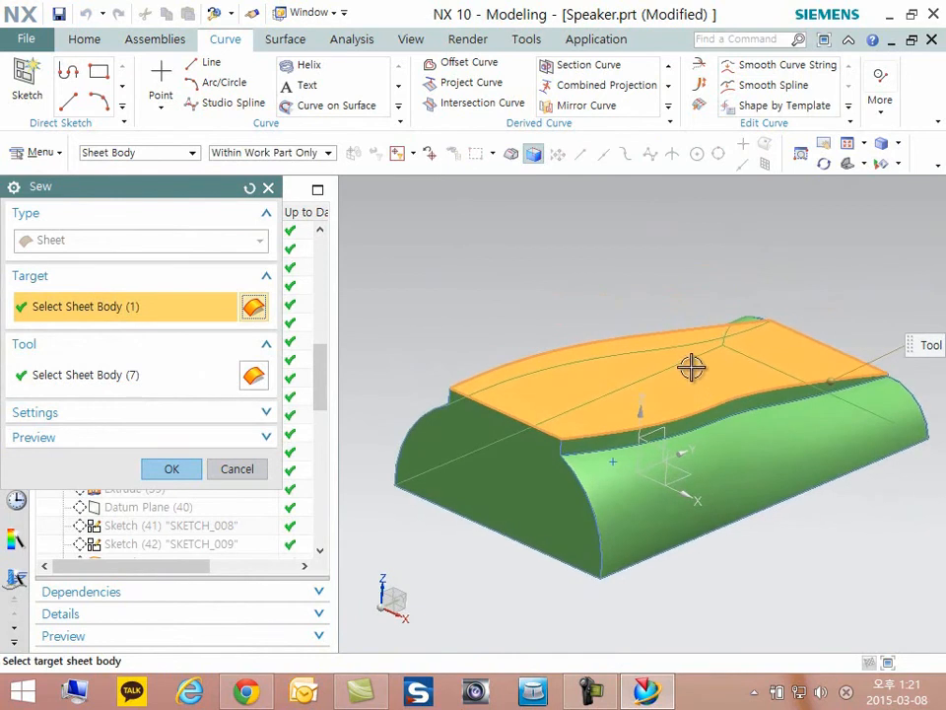
pyautogui.click(57, 374)
pyautogui.click(50, 309)
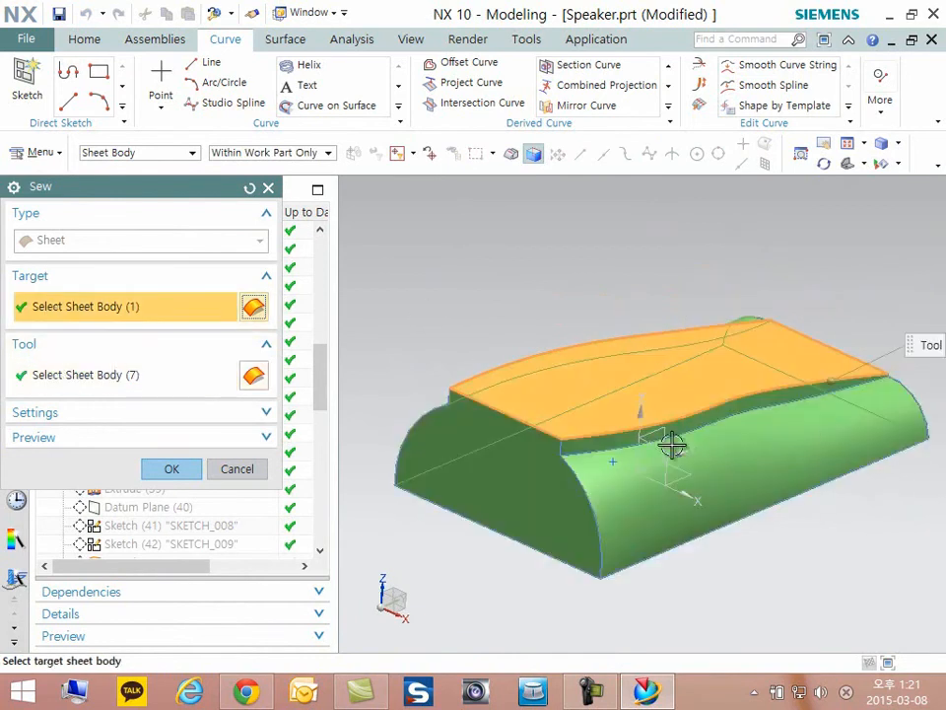
pyautogui.click(128, 367)
pyautogui.scroll(-3, 784, 321)
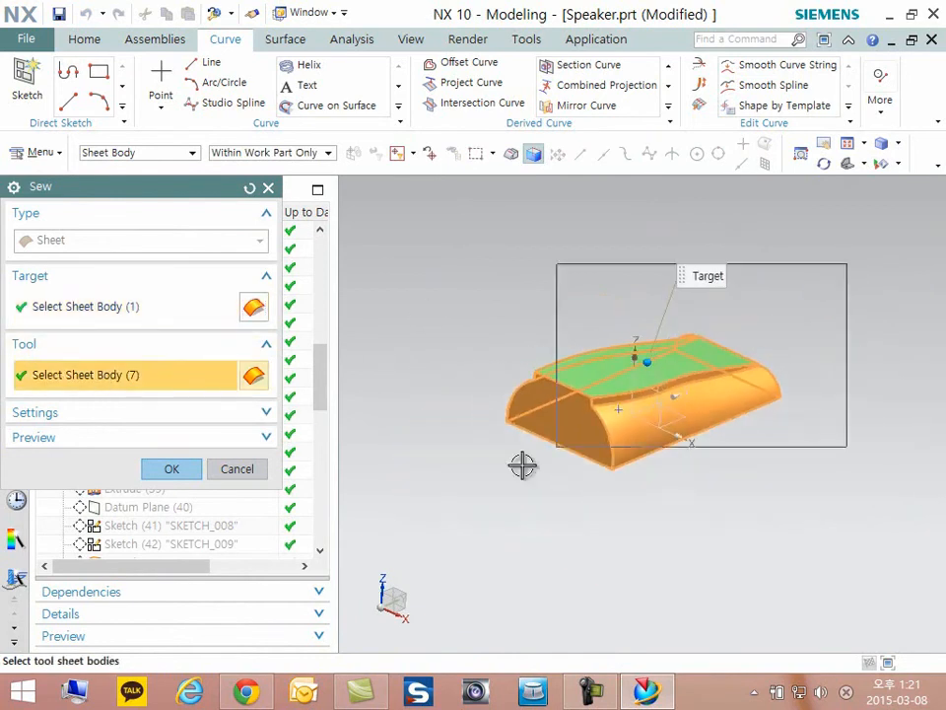
pyautogui.click(237, 470)
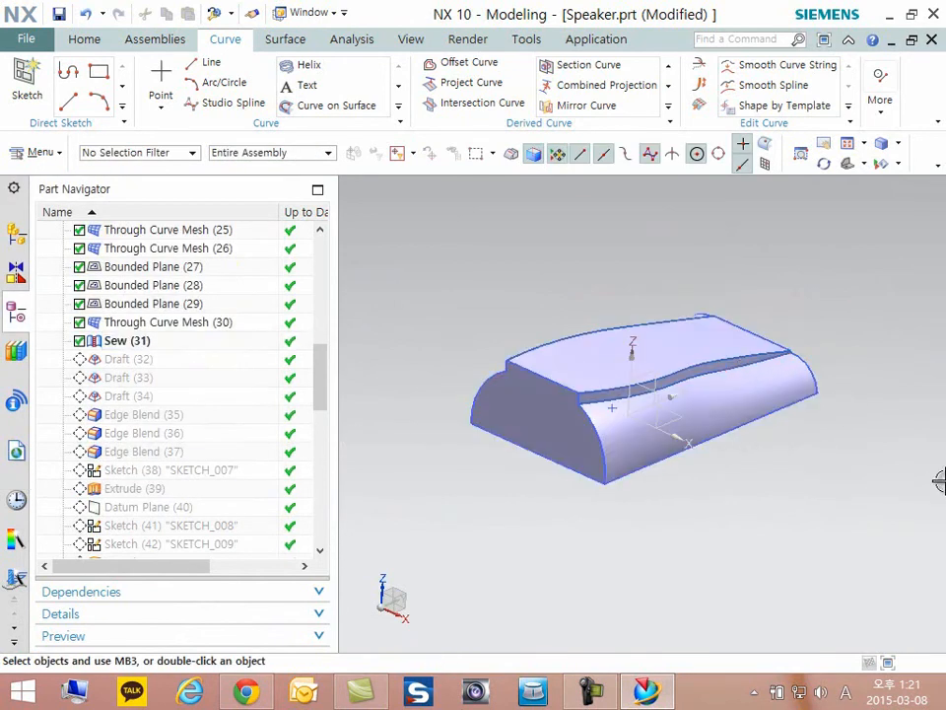
# - Cut the sewn body with a One Plane section view, cycle through the alternate planes to inspect its interior, and discard the section
pyautogui.hotkey('ctrl', 'h')
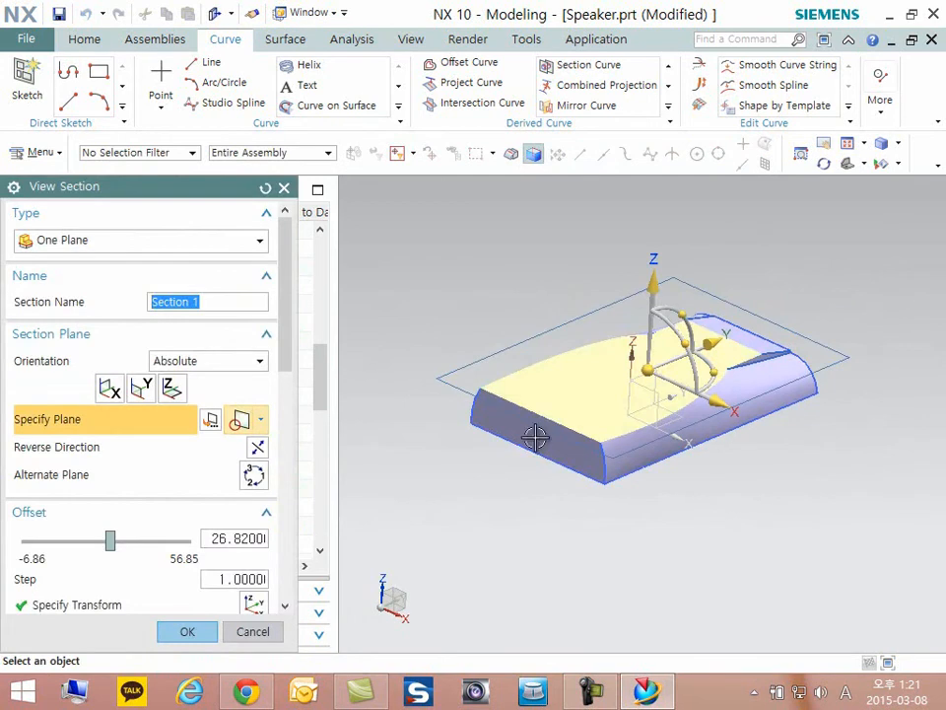
pyautogui.click(256, 481)
pyautogui.scroll(4, 653, 387)
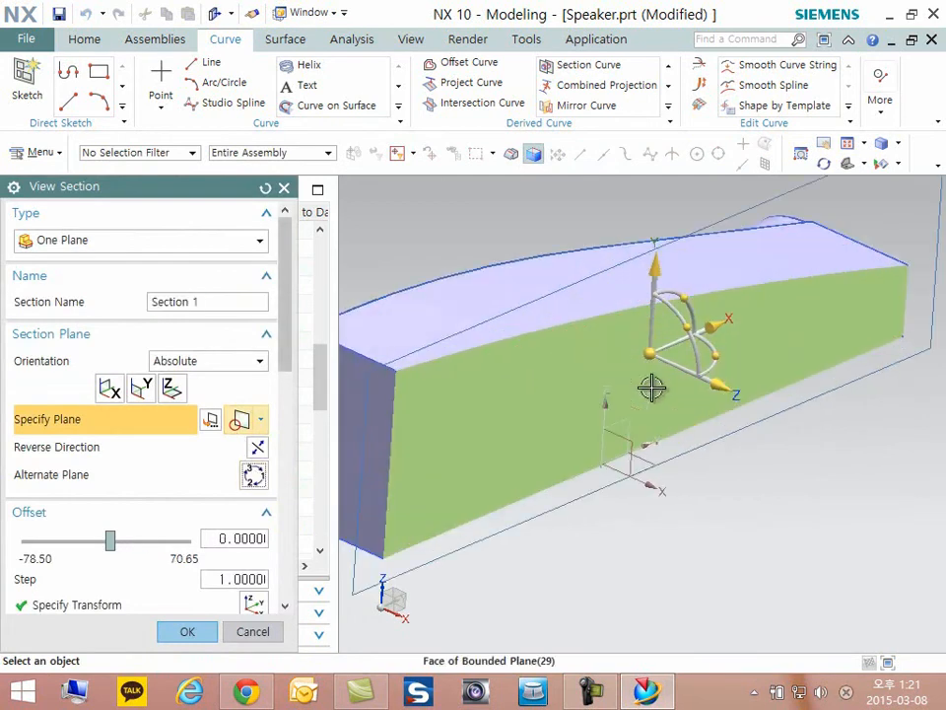
pyautogui.click(255, 477)
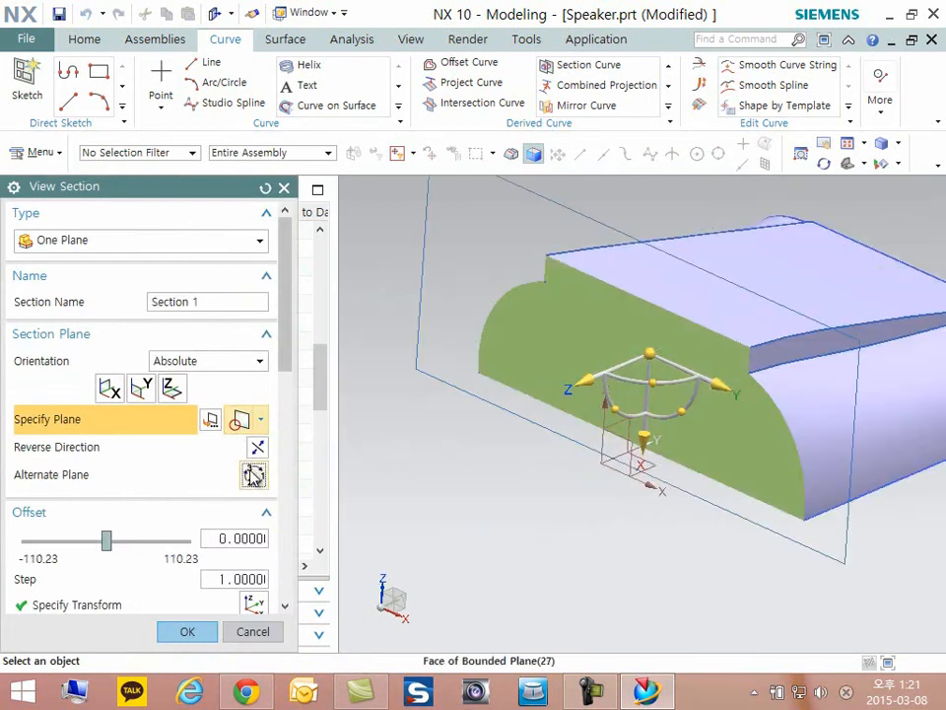
pyautogui.click(252, 632)
pyautogui.hotkey('ctrl', 'f')
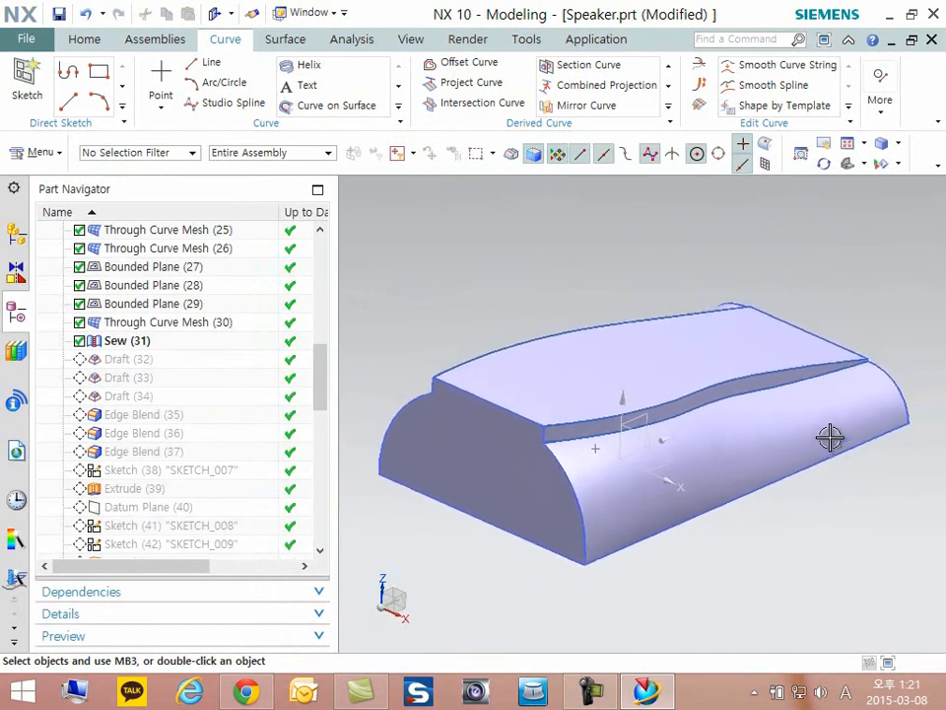
# - Make Draft (32) the current feature in the model history
pyautogui.scroll(-1, 826, 439)
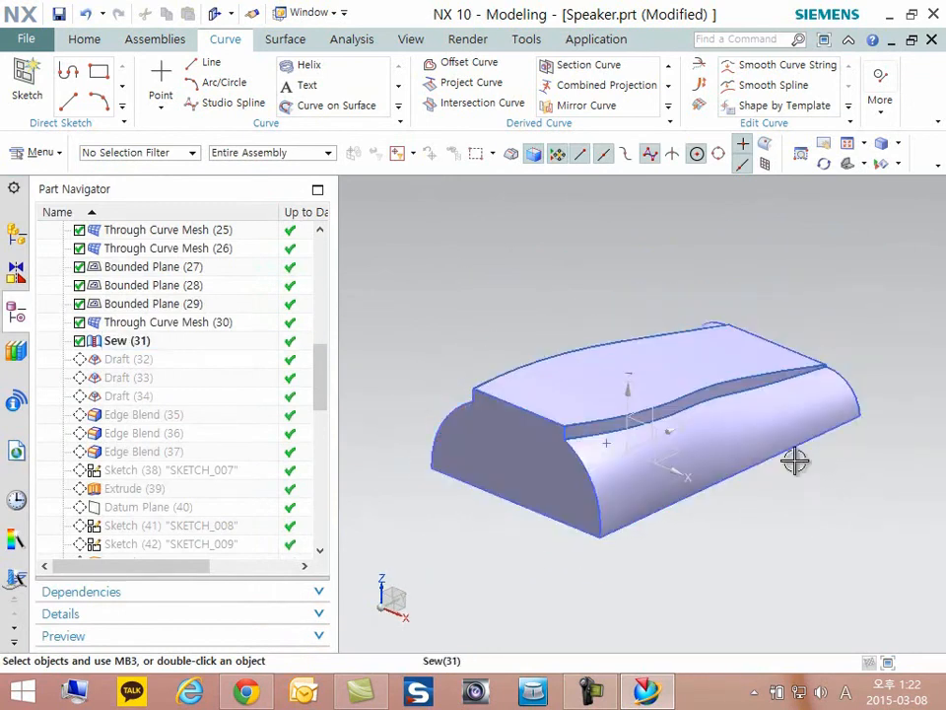
pyautogui.scroll(1, 507, 567)
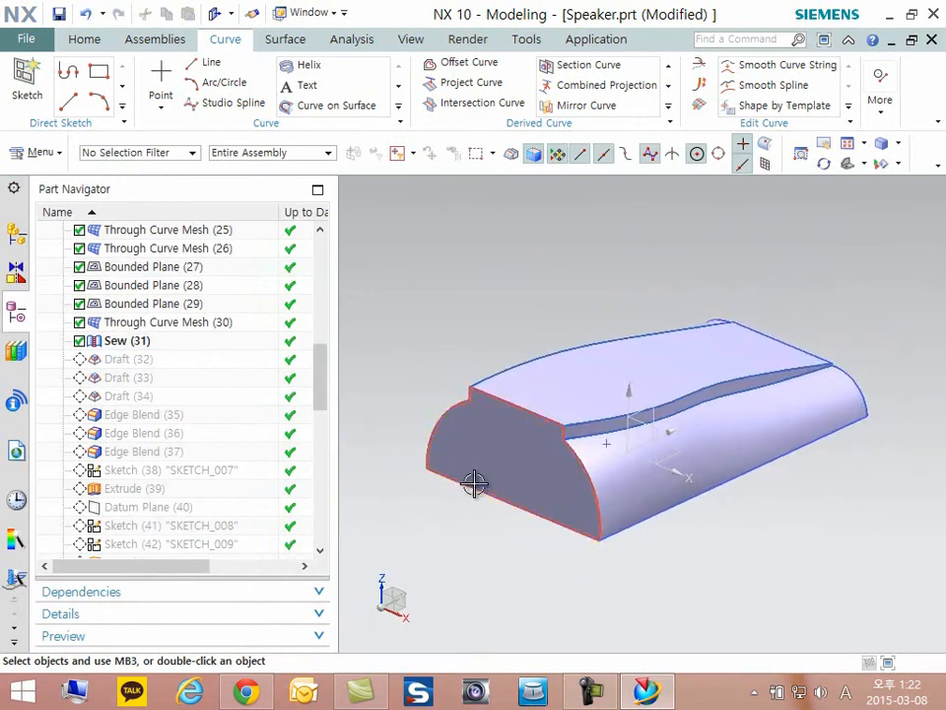
pyautogui.scroll(-1, 483, 479)
pyautogui.moveTo(490, 475); pyautogui.dragTo(482, 475, button='middle')
pyautogui.scroll(3, 723, 523)
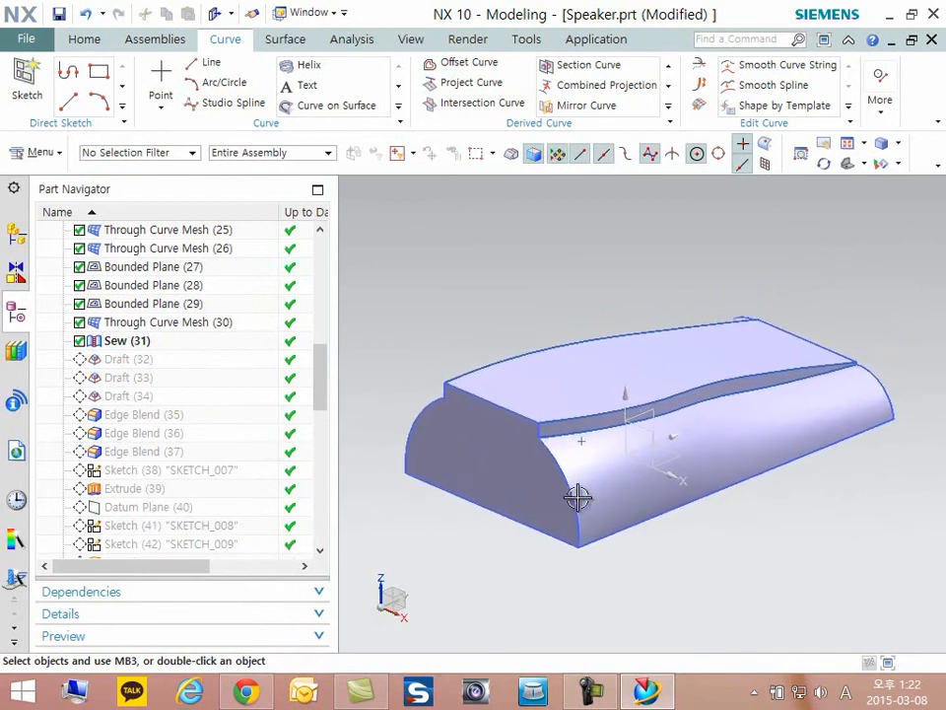
pyautogui.moveTo(352, 465); pyautogui.dragTo(360, 463, button='middle')
pyautogui.moveTo(432, 480); pyautogui.dragTo(740, 585, button='middle')
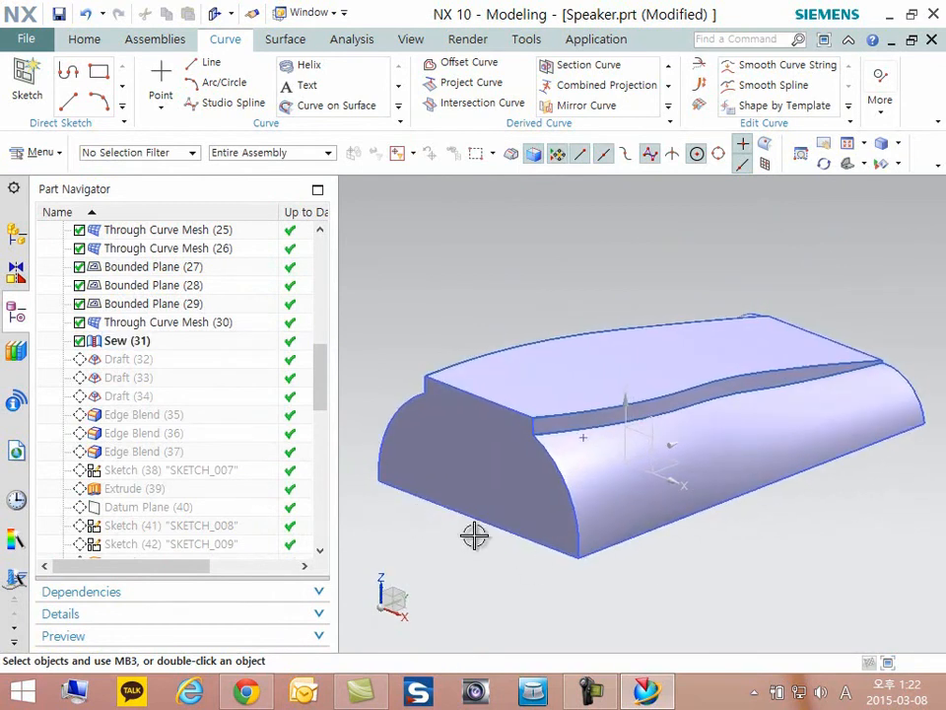
pyautogui.click(120, 358)
pyautogui.rightClick(121, 358)
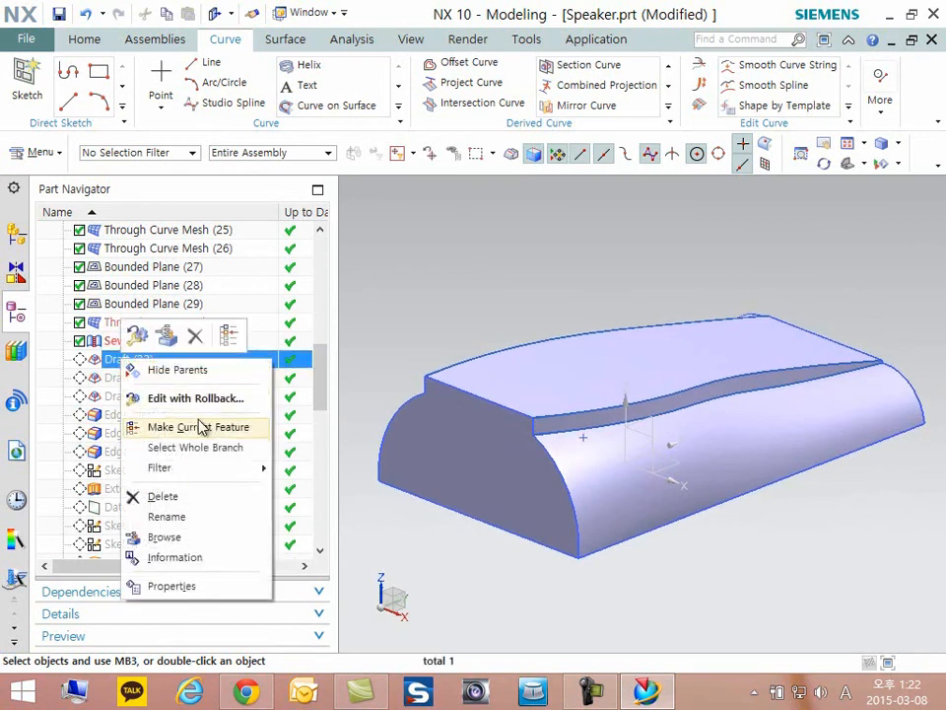
pyautogui.click(202, 427)
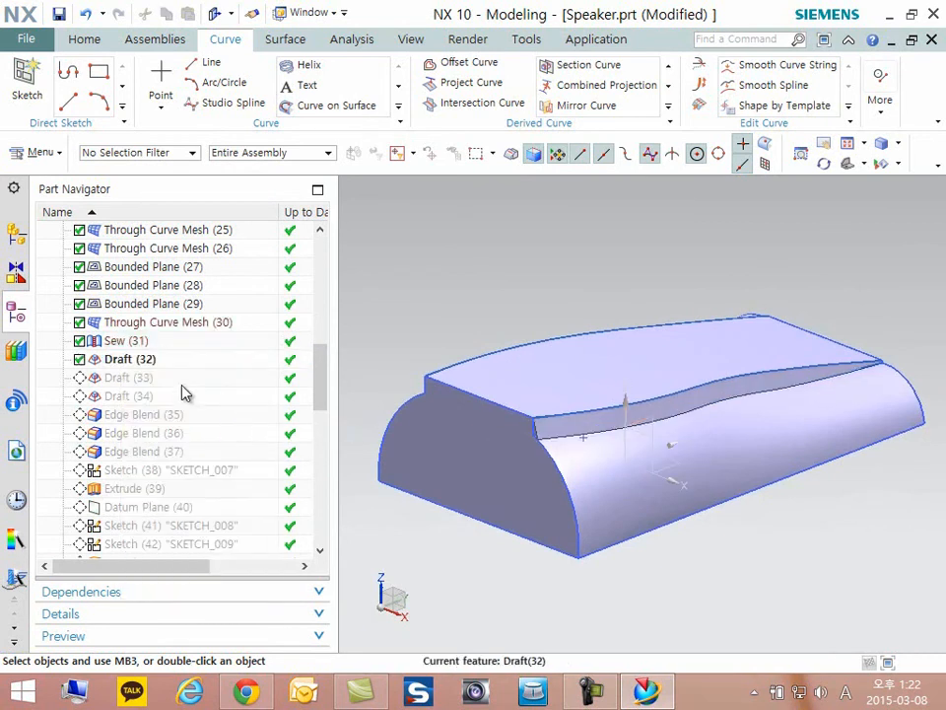
# - Open Draft (32) for editing and examine its draw direction and drafted side wall from above and at an angle
pyautogui.doubleClick(128, 359)
pyautogui.moveTo(638, 423); pyautogui.dragTo(650, 482, button='middle')
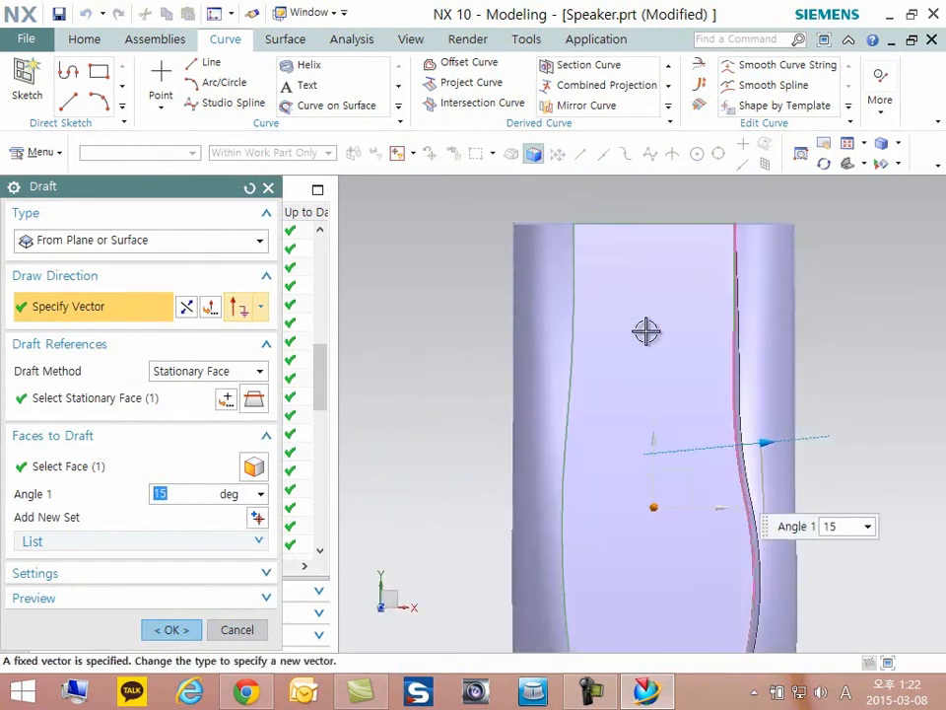
pyautogui.scroll(-2, 887, 505)
pyautogui.scroll(5, 830, 507)
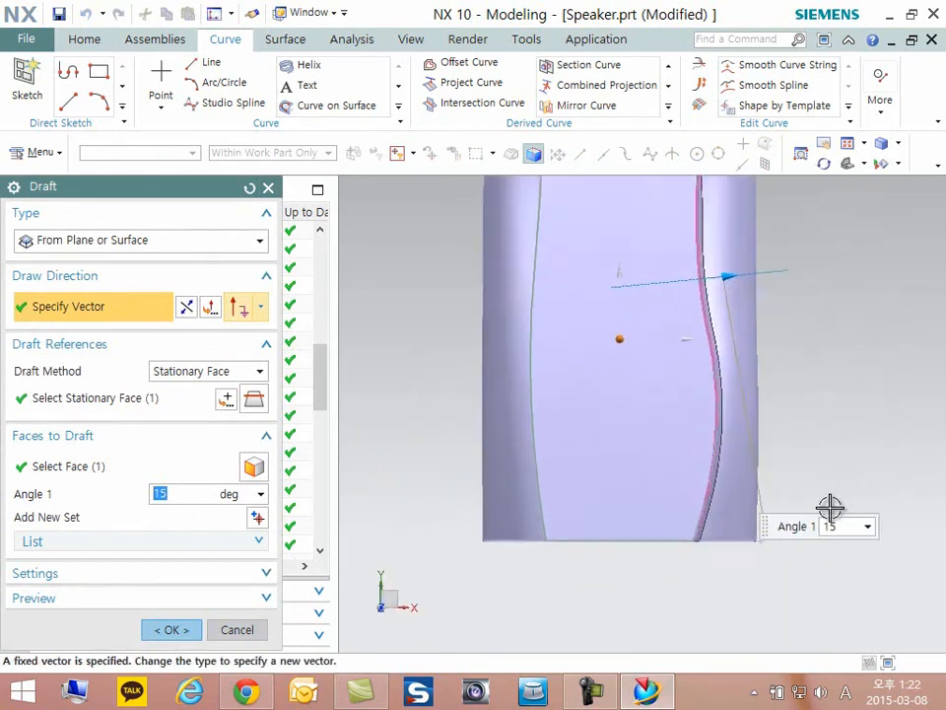
pyautogui.moveTo(830, 507); pyautogui.dragTo(808, 446, button='middle')
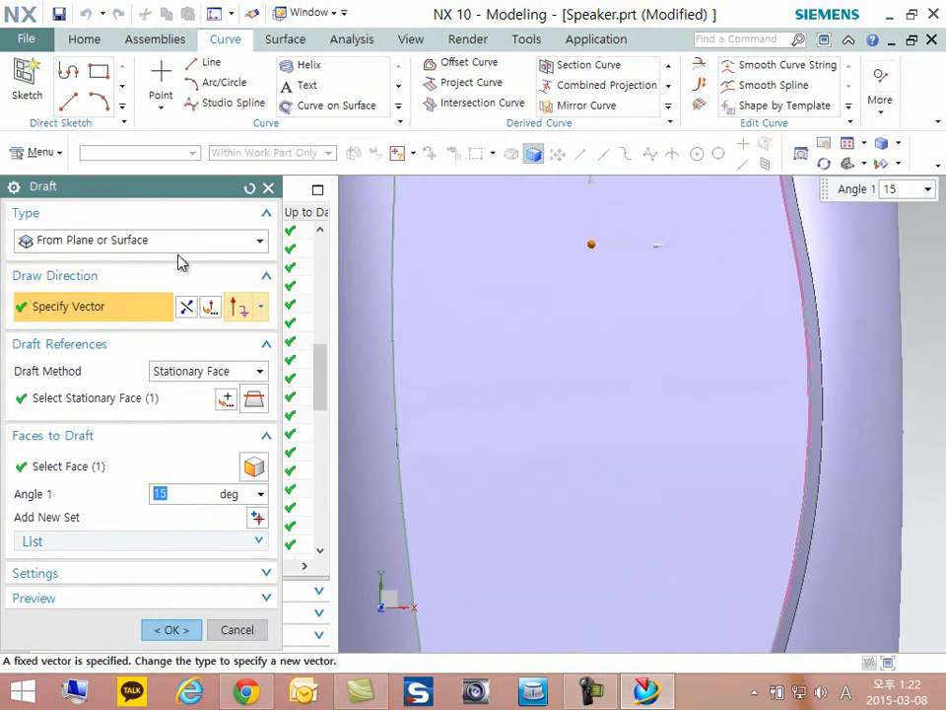
pyautogui.scroll(-3, 667, 432)
pyautogui.moveTo(651, 438); pyautogui.dragTo(551, 325, button='middle')
pyautogui.scroll(2, 70, 300)
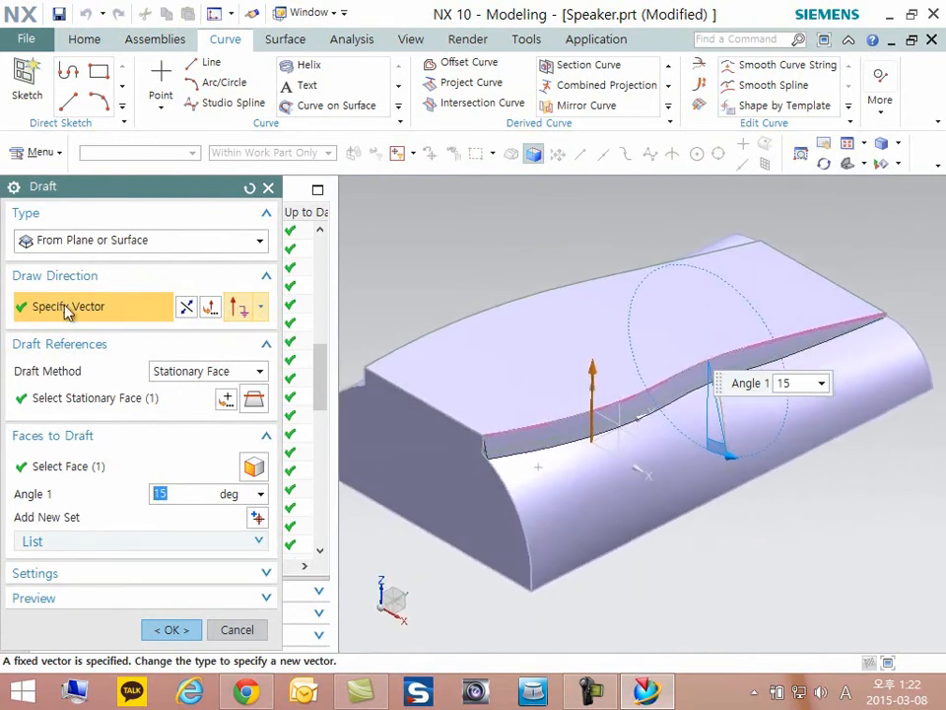
pyautogui.moveTo(672, 387); pyautogui.dragTo(676, 386, button='middle')
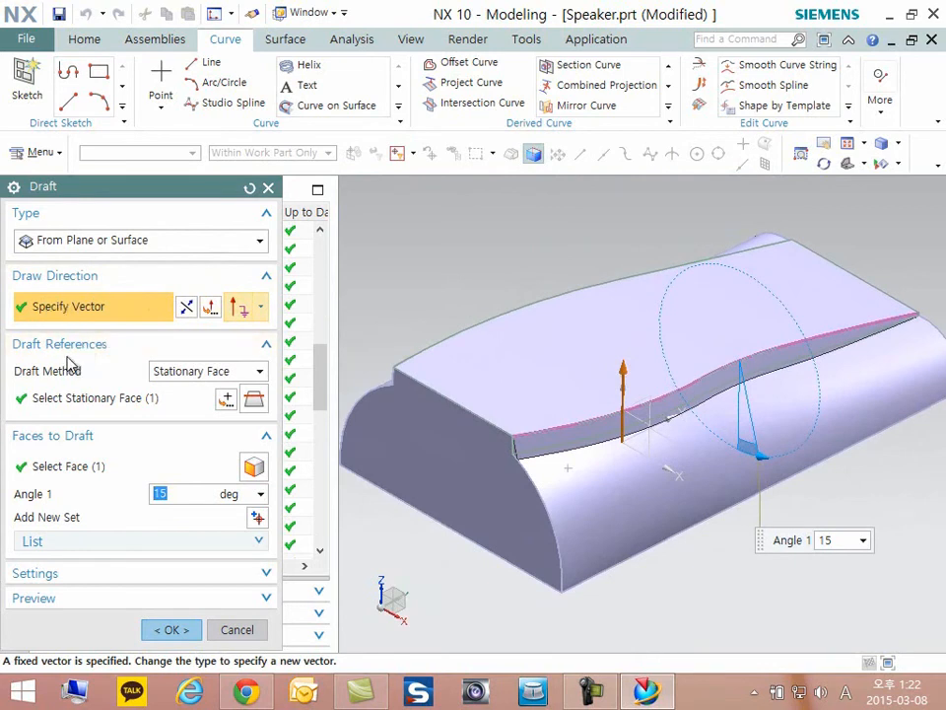
# - Review the stationary top face and the side face to draft in Draft (32), and accept the feature as it is
pyautogui.click(91, 398)
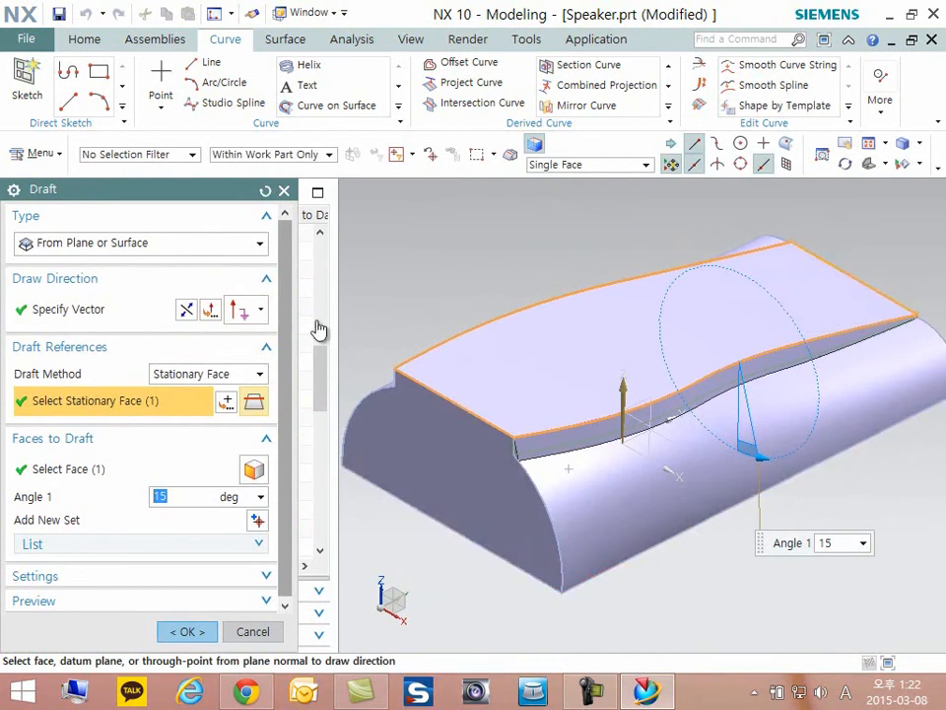
pyautogui.click(77, 473)
pyautogui.scroll(5, 528, 491)
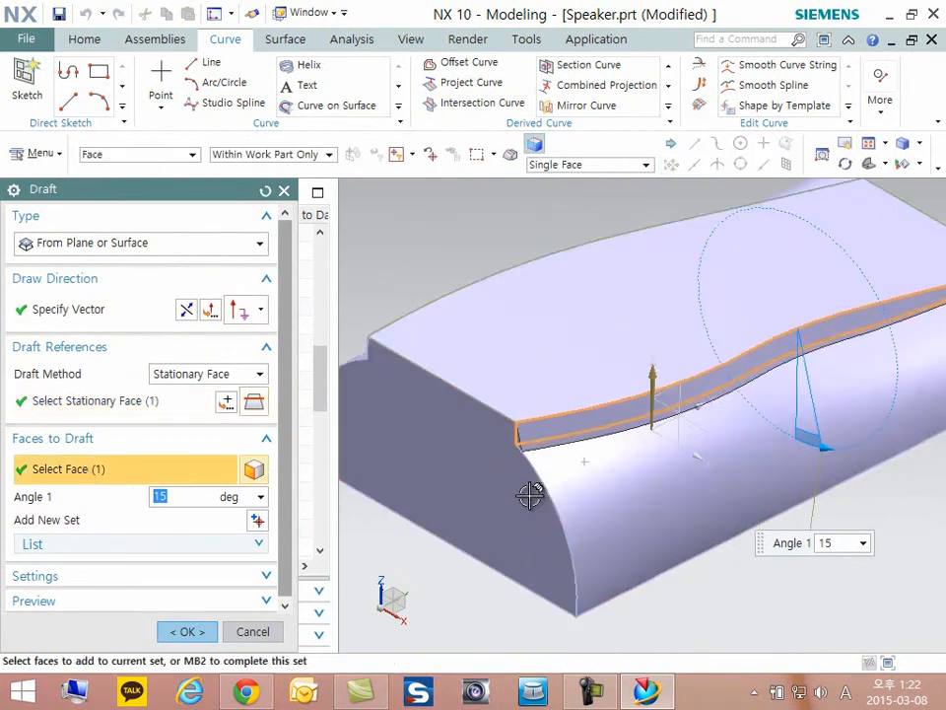
pyautogui.scroll(-5, 834, 307)
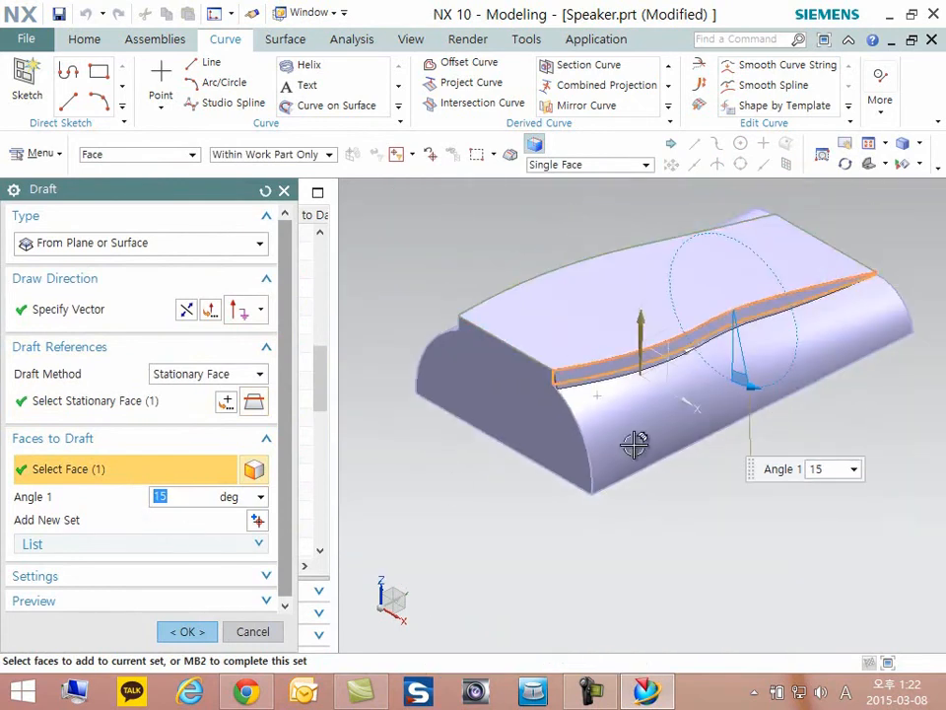
pyautogui.scroll(1, 635, 444)
pyautogui.click(188, 632)
# - Make Draft (33) the current feature and turn the body to show the opposite side wall
pyautogui.moveTo(790, 536); pyautogui.dragTo(877, 455, button='middle')
pyautogui.moveTo(736, 488); pyautogui.dragTo(630, 458, button='middle')
pyautogui.rightClick(128, 377)
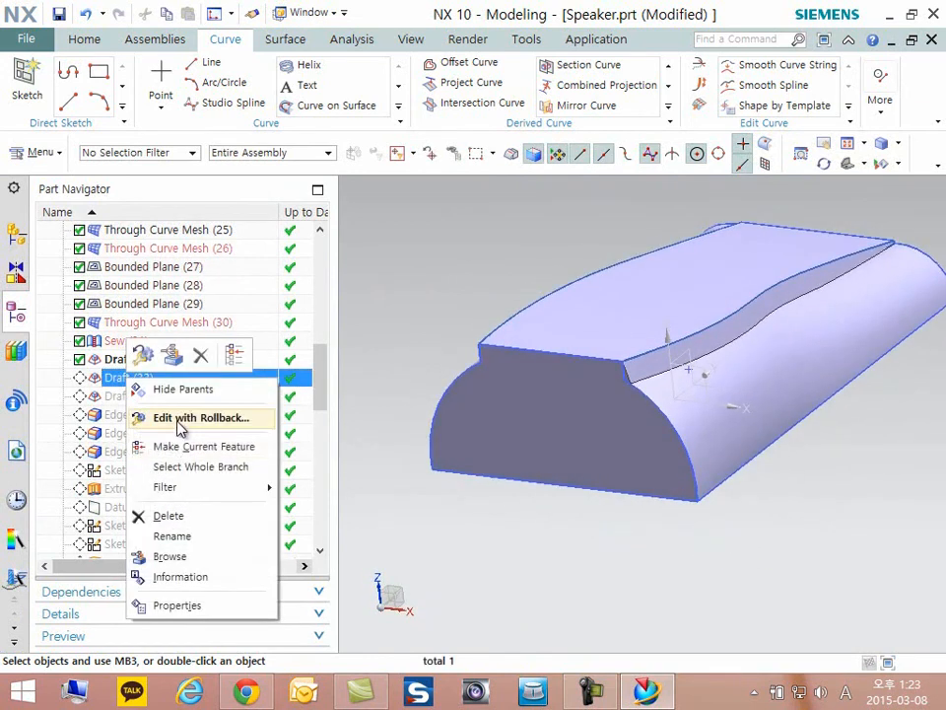
pyautogui.click(187, 455)
pyautogui.moveTo(647, 435); pyautogui.dragTo(897, 369, button='middle')
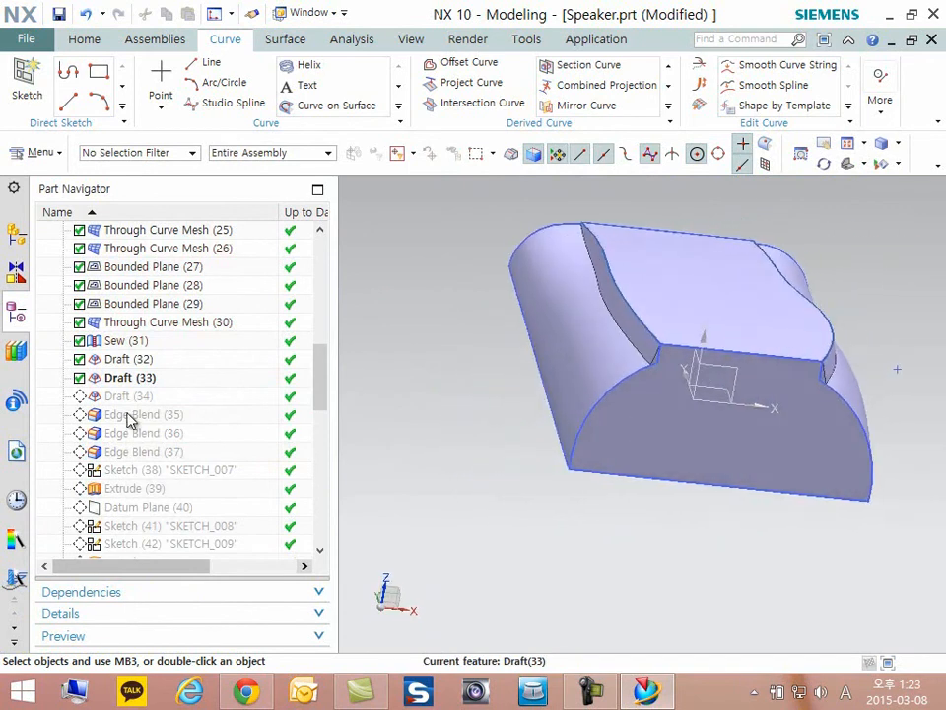
# - Open Draft (33) for editing, review the drafted wall on the opposite side, and accept it as it is
pyautogui.doubleClick(130, 378)
pyautogui.scroll(5, 671, 313)
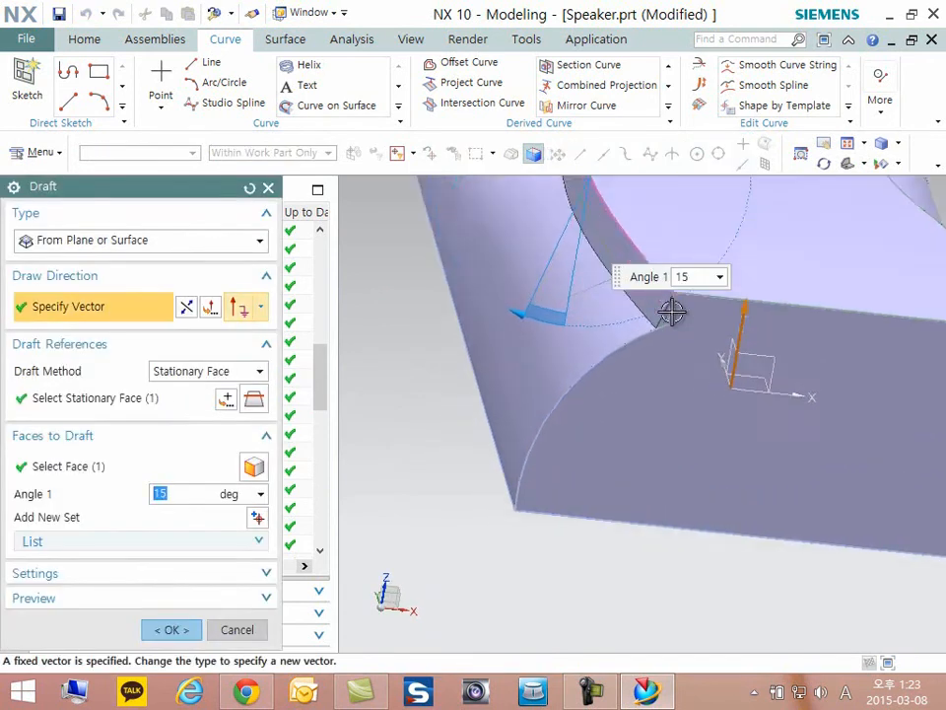
pyautogui.scroll(-5, 671, 312)
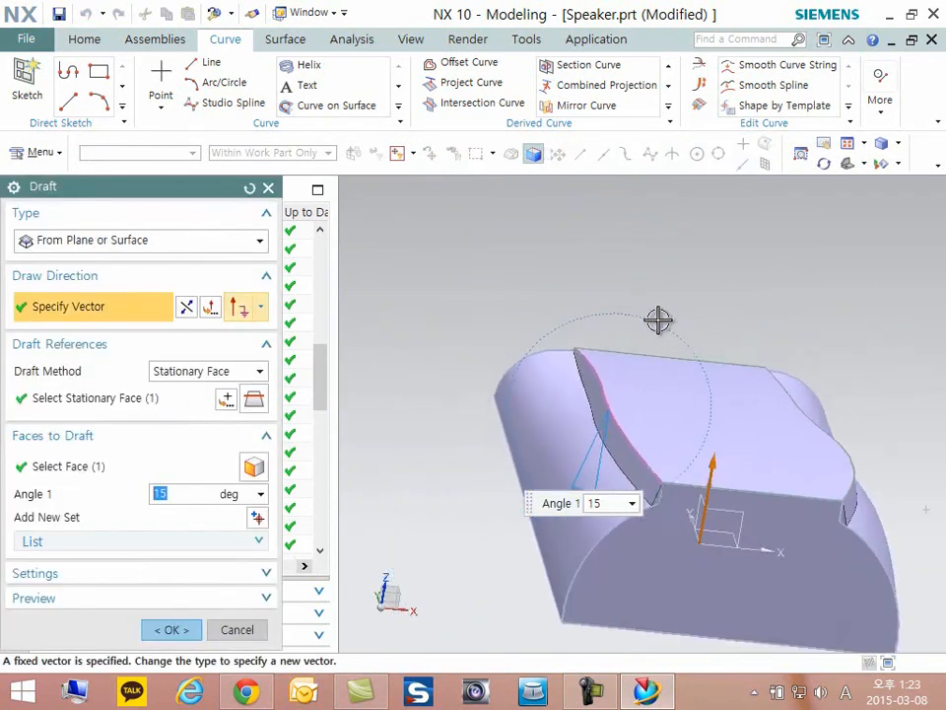
pyautogui.click(171, 629)
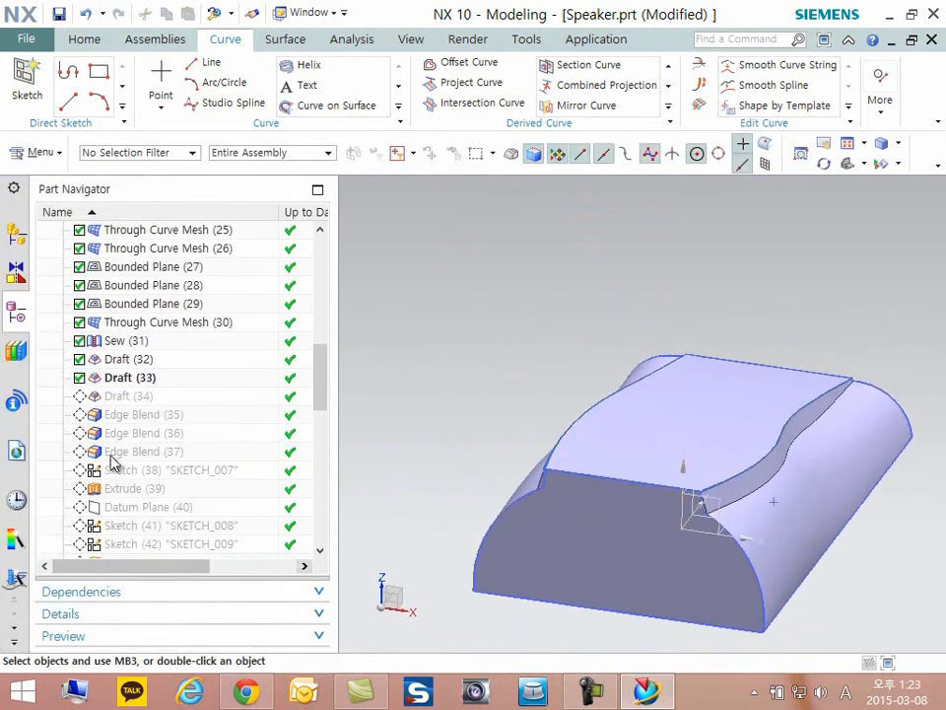
# - Make Draft (34) the current feature and examine the drafted end faces in a straight side view
pyautogui.rightClick(114, 395)
pyautogui.click(183, 463)
pyautogui.moveTo(537, 424); pyautogui.dragTo(617, 421, button='middle')
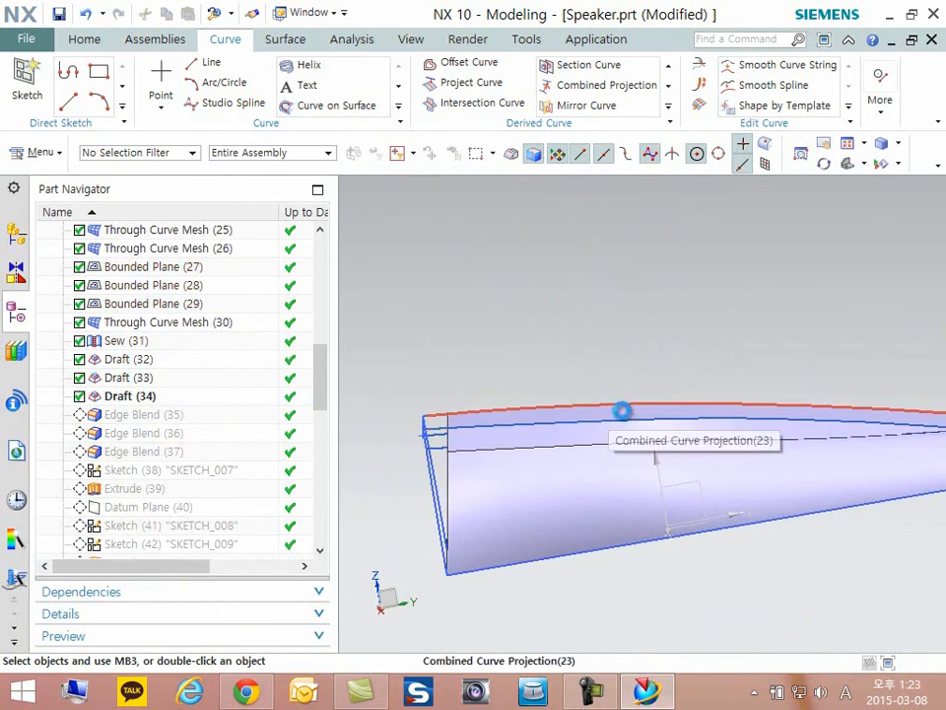
pyautogui.press('F8')
pyautogui.scroll(-4, 515, 403)
pyautogui.scroll(3, 670, 456)
pyautogui.scroll(-1, 651, 421)
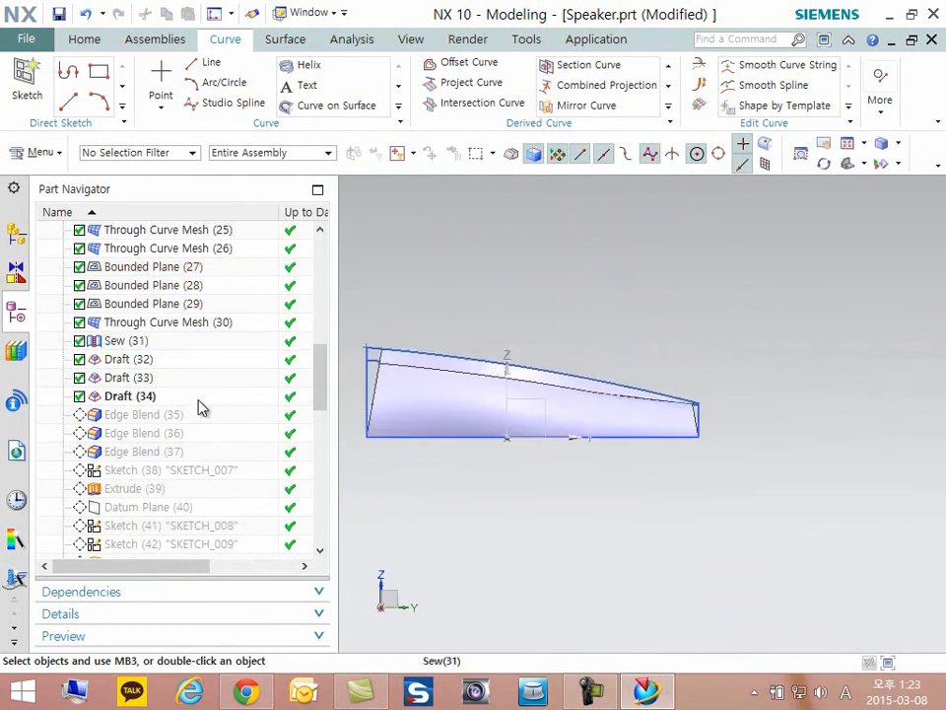
# - Open Draft (34) for editing, review its draw direction and the two stationary end edges, and accept it as it is
pyautogui.doubleClick(116, 396)
pyautogui.moveTo(631, 439); pyautogui.dragTo(539, 477, button='middle')
pyautogui.scroll(3, 545, 473)
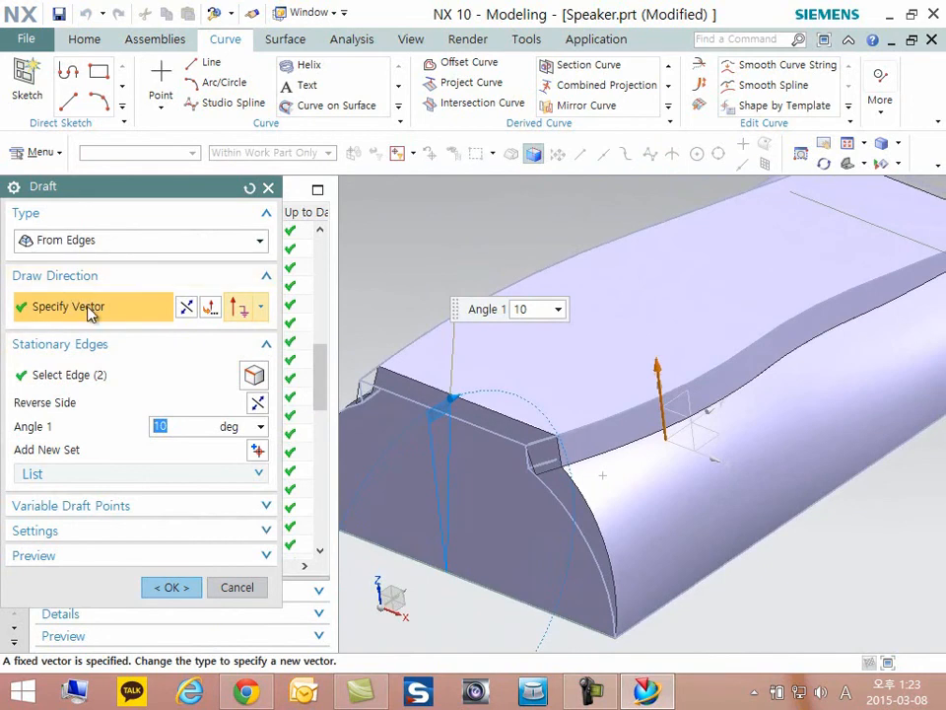
pyautogui.moveTo(659, 396); pyautogui.dragTo(670, 384, button='middle')
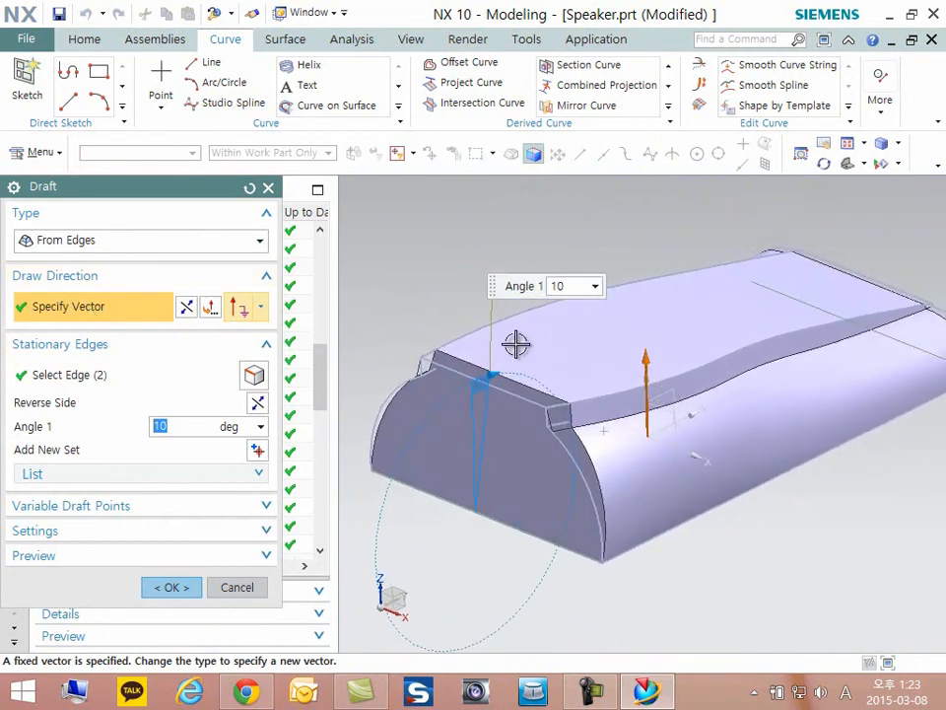
pyautogui.click(77, 375)
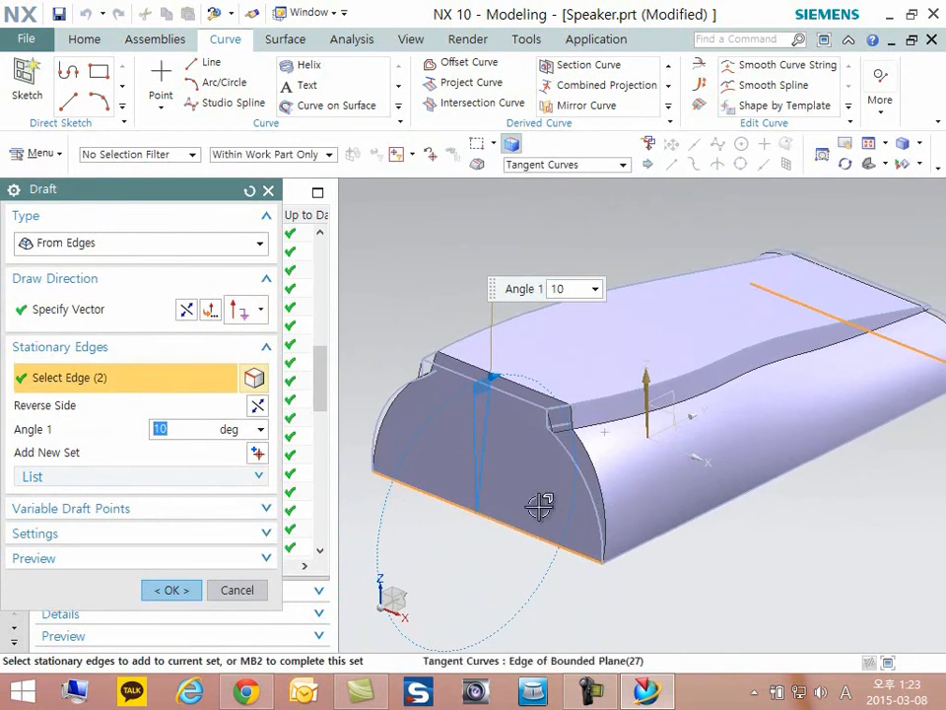
pyautogui.moveTo(473, 513); pyautogui.dragTo(878, 354, button='middle')
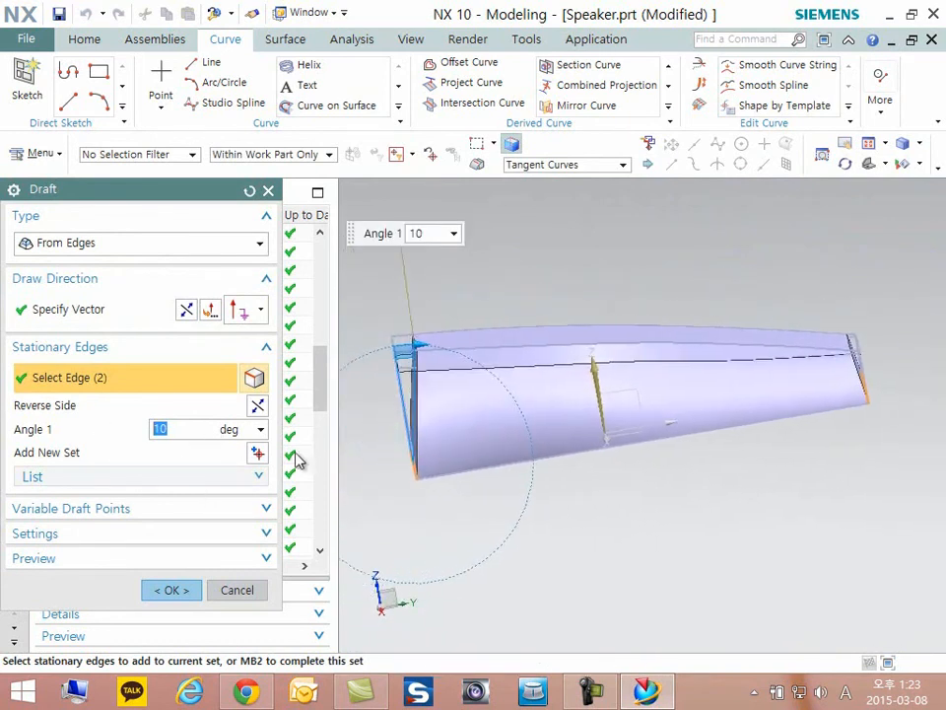
pyautogui.click(164, 591)
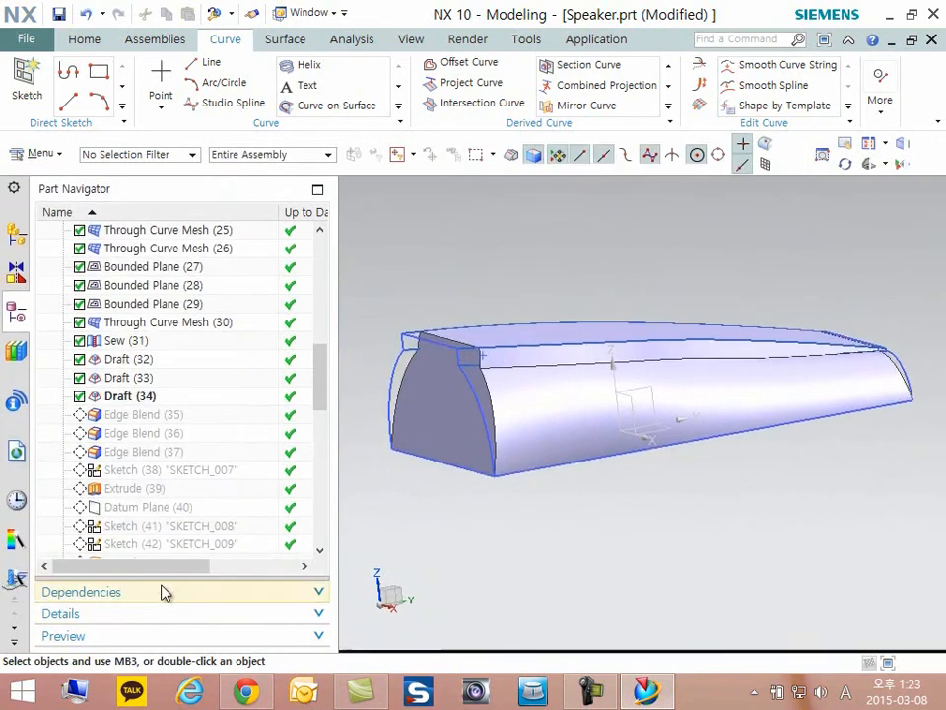
# - Make Edge Blend (35) the current feature
pyautogui.moveTo(391, 477); pyautogui.dragTo(511, 498, button='middle')
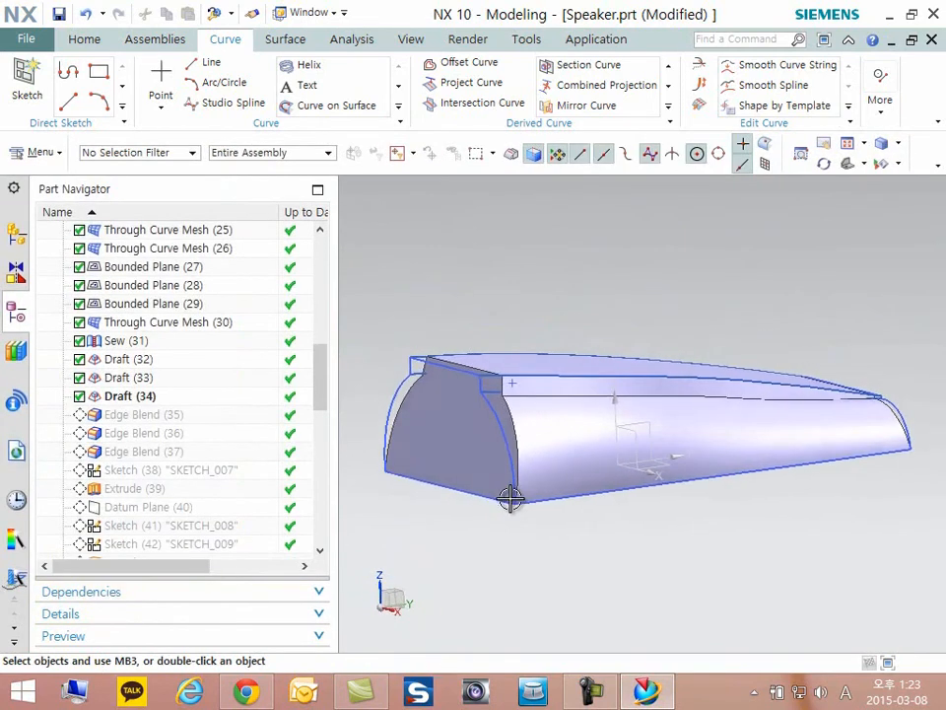
pyautogui.moveTo(443, 485); pyautogui.dragTo(490, 507, button='middle')
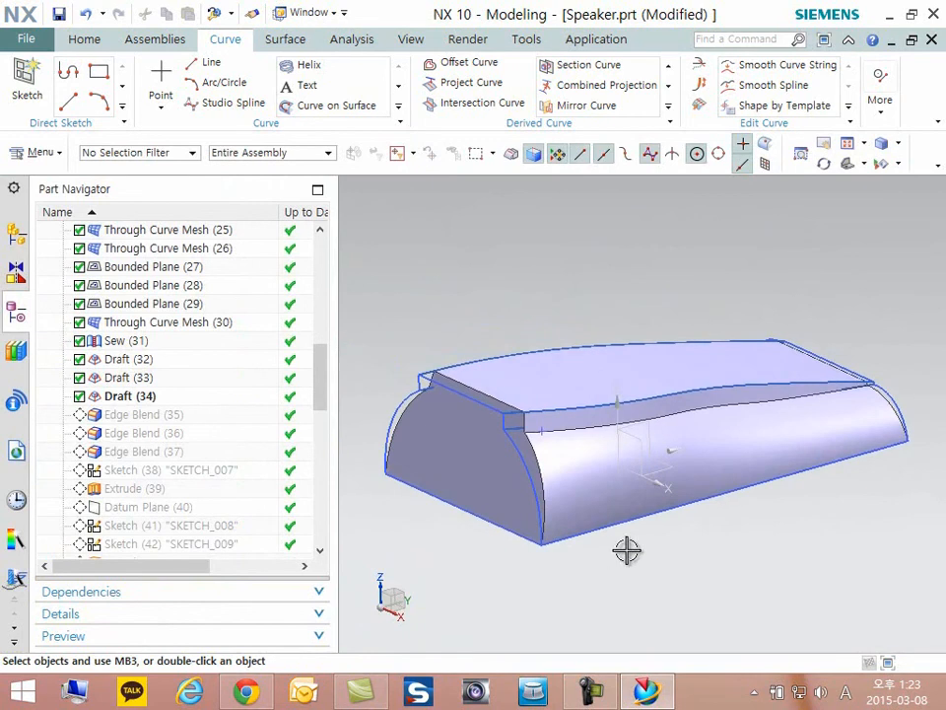
pyautogui.click(144, 415)
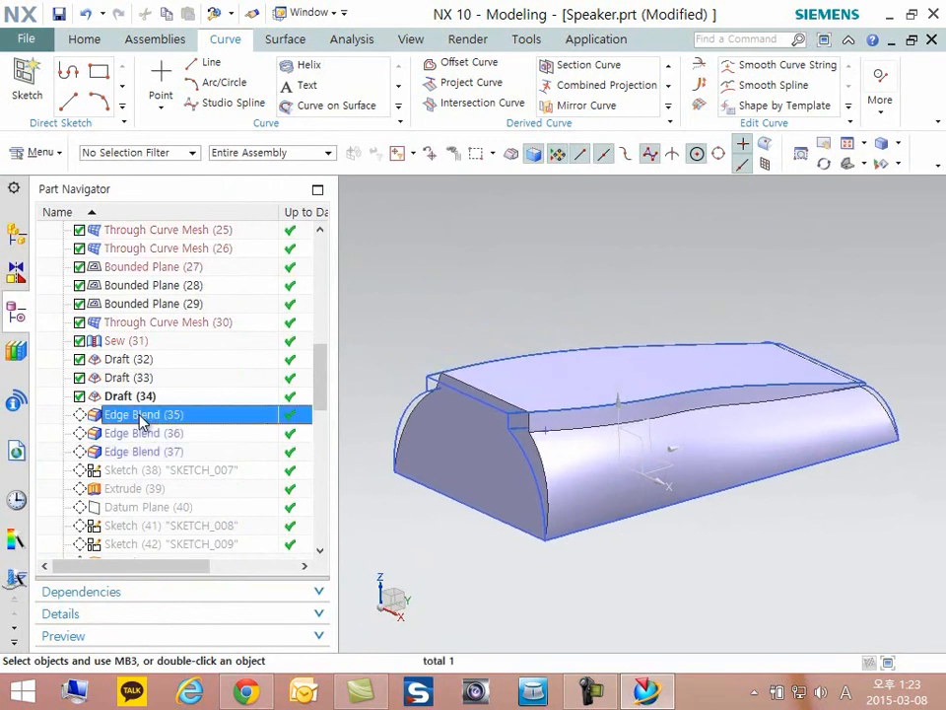
pyautogui.rightClick(144, 417)
pyautogui.click(217, 483)
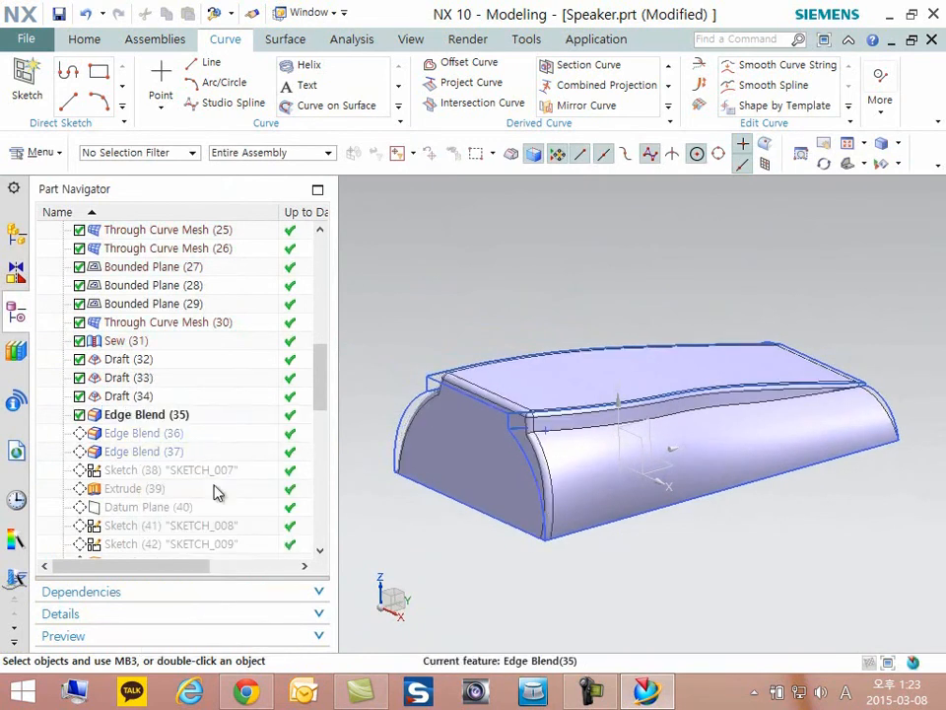
# - Open Edge Blend (35) for editing, review the blended edges and radius, and accept it as it is
pyautogui.doubleClick(131, 415)
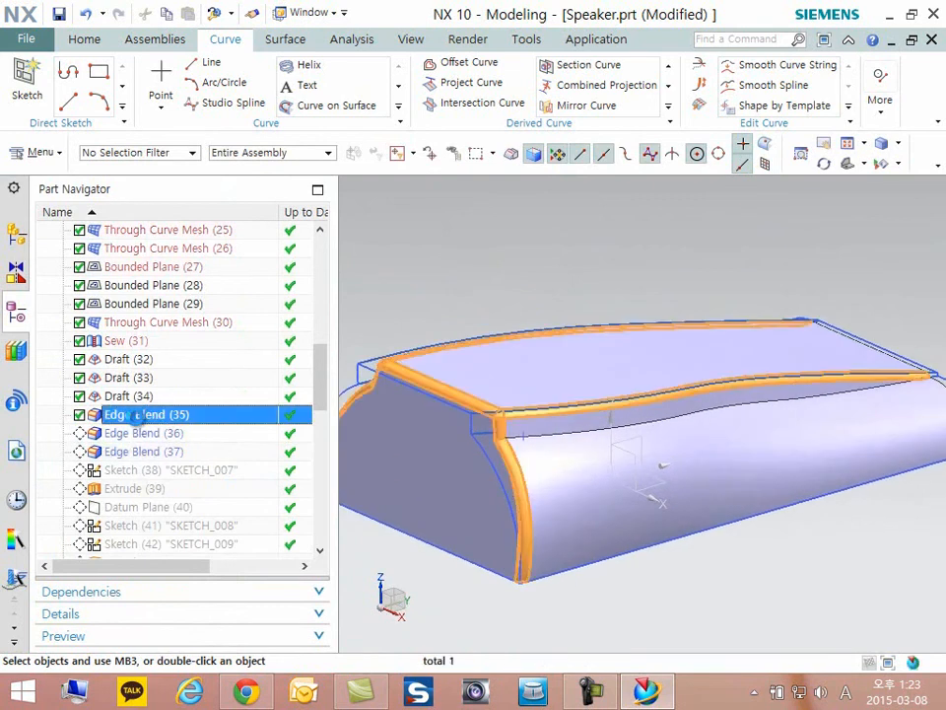
pyautogui.moveTo(331, 456); pyautogui.dragTo(700, 512, button='middle')
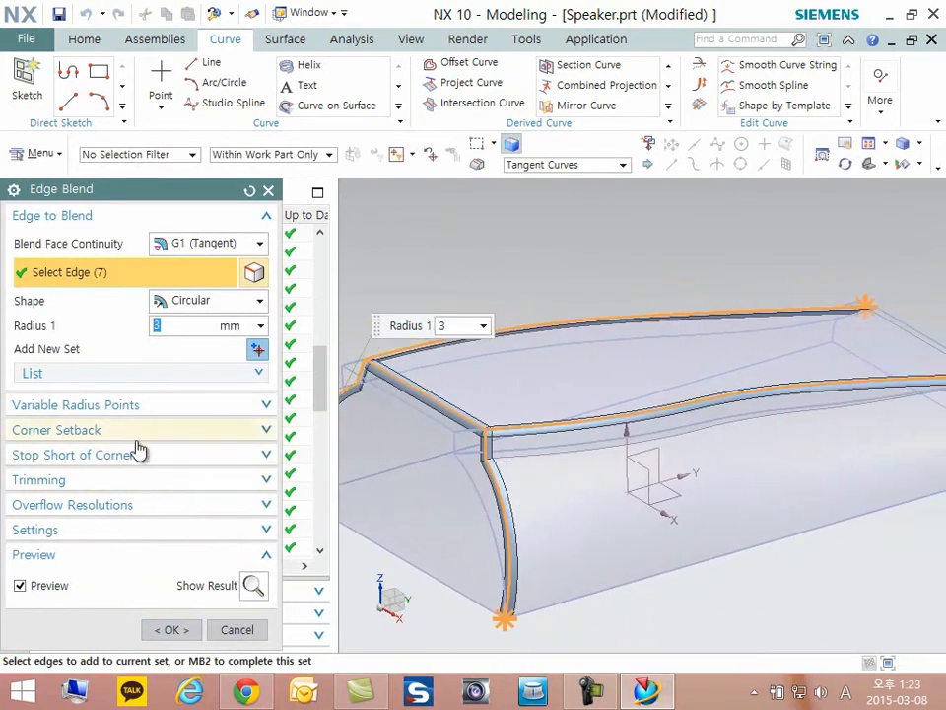
pyautogui.click(173, 631)
# - Make Edge Blend (36) the current feature and view the body from the front corner
pyautogui.click(123, 433)
pyautogui.rightClick(131, 435)
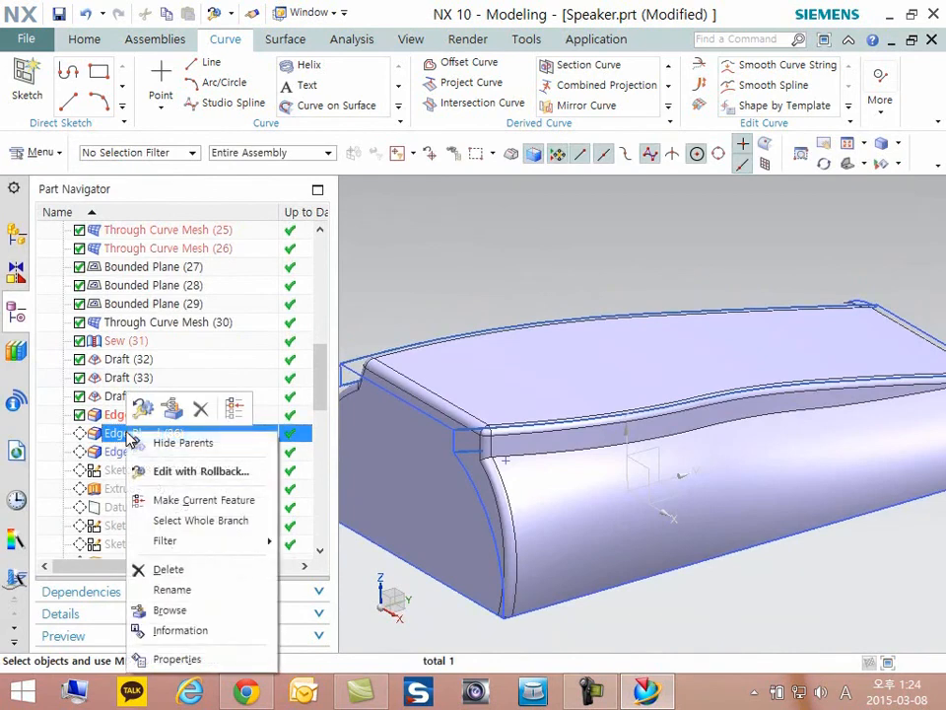
pyautogui.click(184, 503)
pyautogui.moveTo(490, 430); pyautogui.dragTo(394, 448, button='middle')
# - Make Edge Blend (37) the current feature and examine the blended edges where the top, side and end faces meet
pyautogui.click(143, 450)
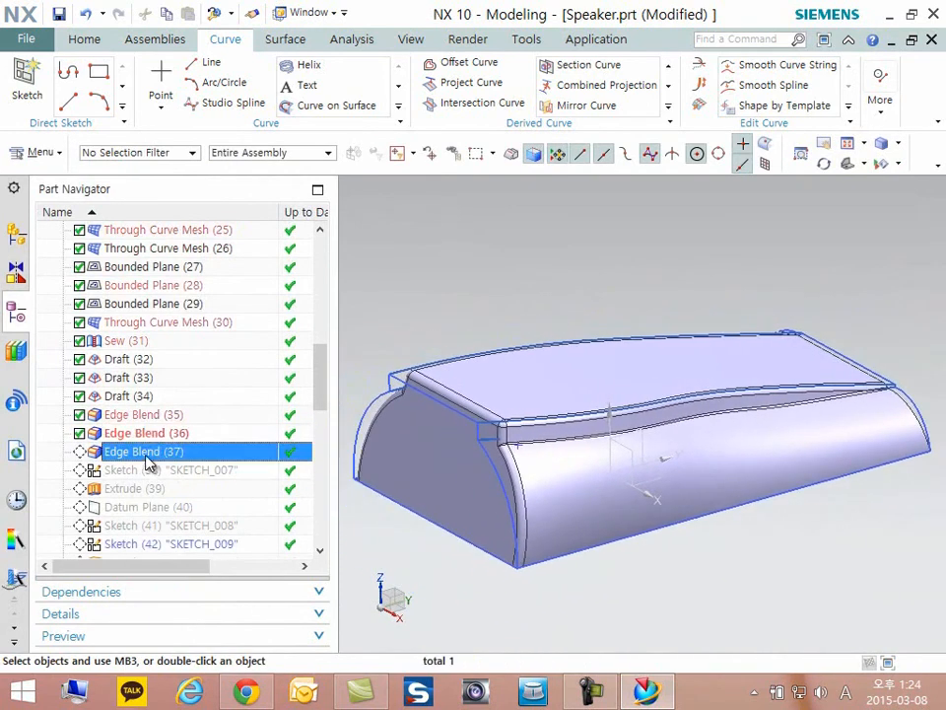
pyautogui.rightClick(144, 451)
pyautogui.click(207, 283)
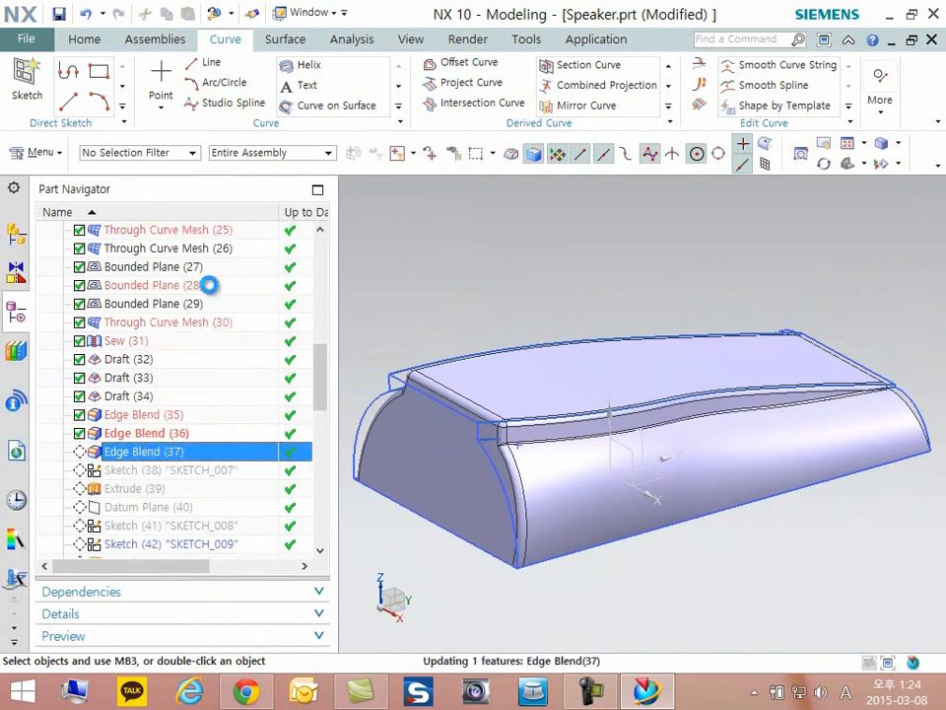
pyautogui.moveTo(623, 435); pyautogui.dragTo(687, 459, button='middle')
pyautogui.scroll(8, 819, 489)
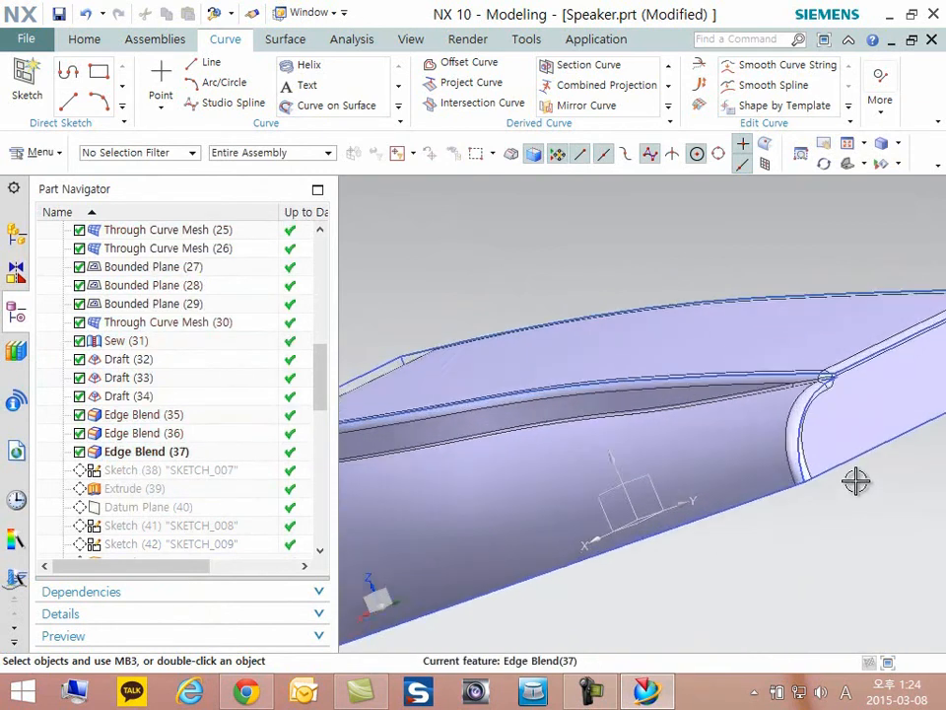
pyautogui.moveTo(865, 477); pyautogui.dragTo(826, 470, button='middle')
pyautogui.scroll(-8, 715, 440)
pyautogui.moveTo(756, 418)
pyautogui.mouseDown(button='middle')
pyautogui.moveTo(739, 418)
pyautogui.moveTo(747, 421)
pyautogui.mouseUp(button='middle')
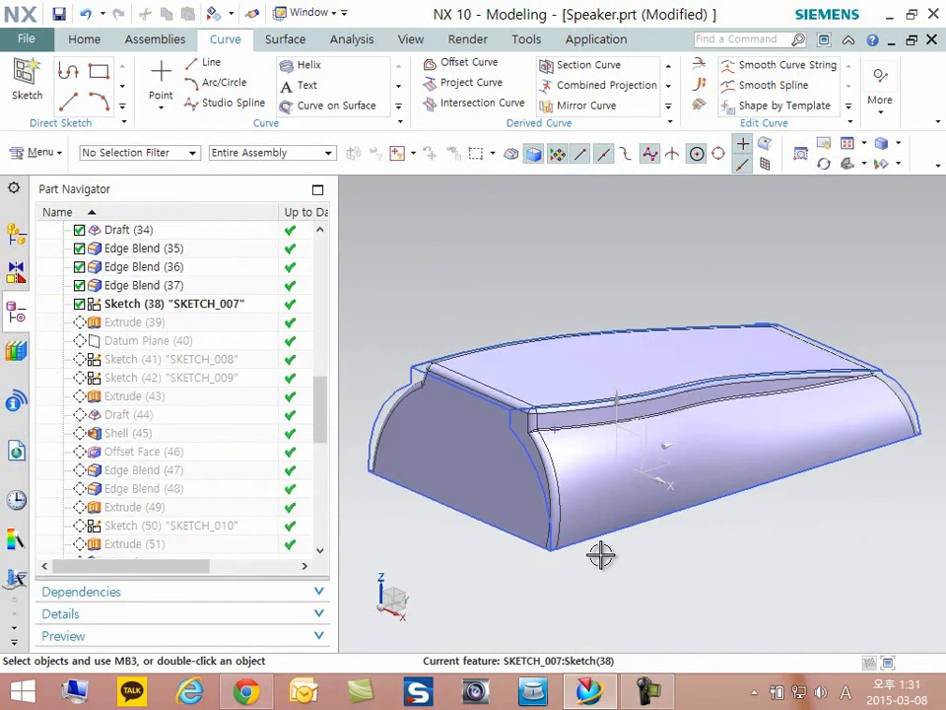
# - Open Sketch (38) "SKETCH_007" on the body's underside for editing and hide the solid body
pyautogui.moveTo(458, 354); pyautogui.dragTo(535, 350, button='middle')
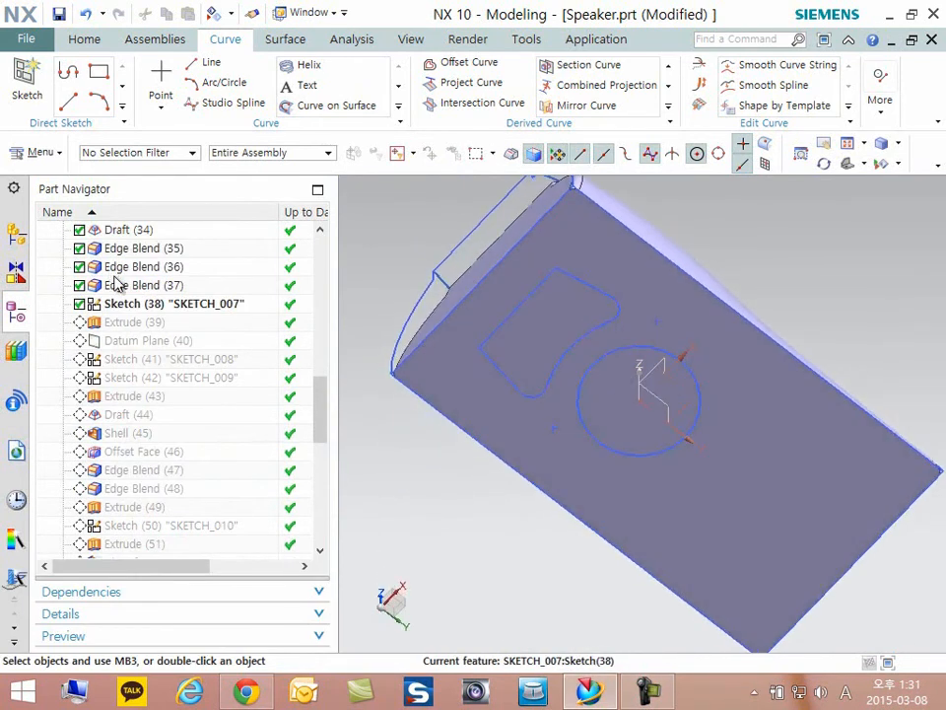
pyautogui.doubleClick(157, 308)
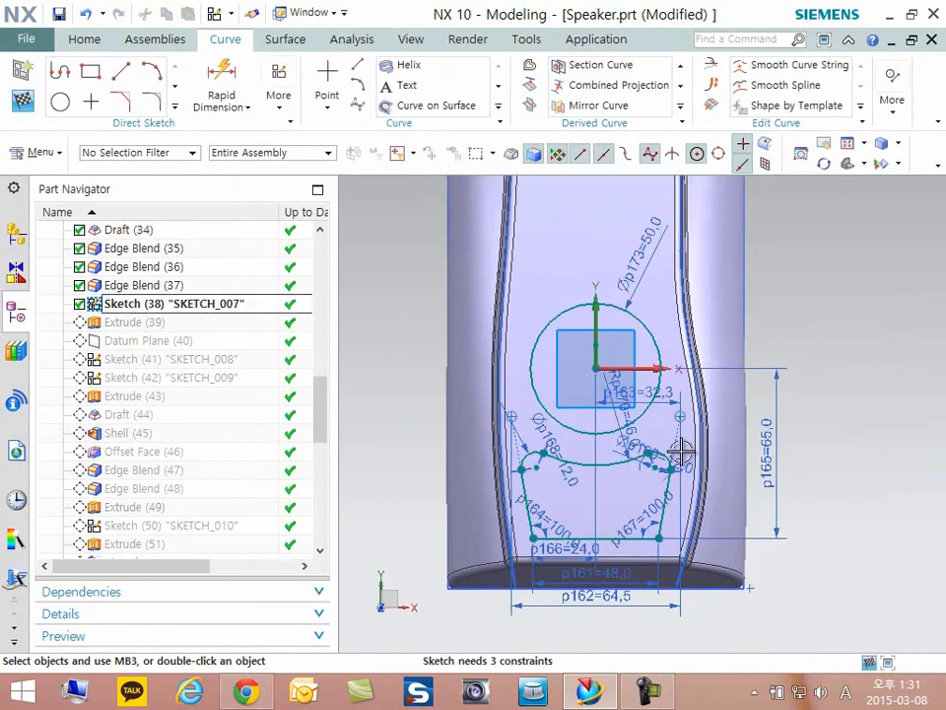
pyautogui.rightClick(706, 241)
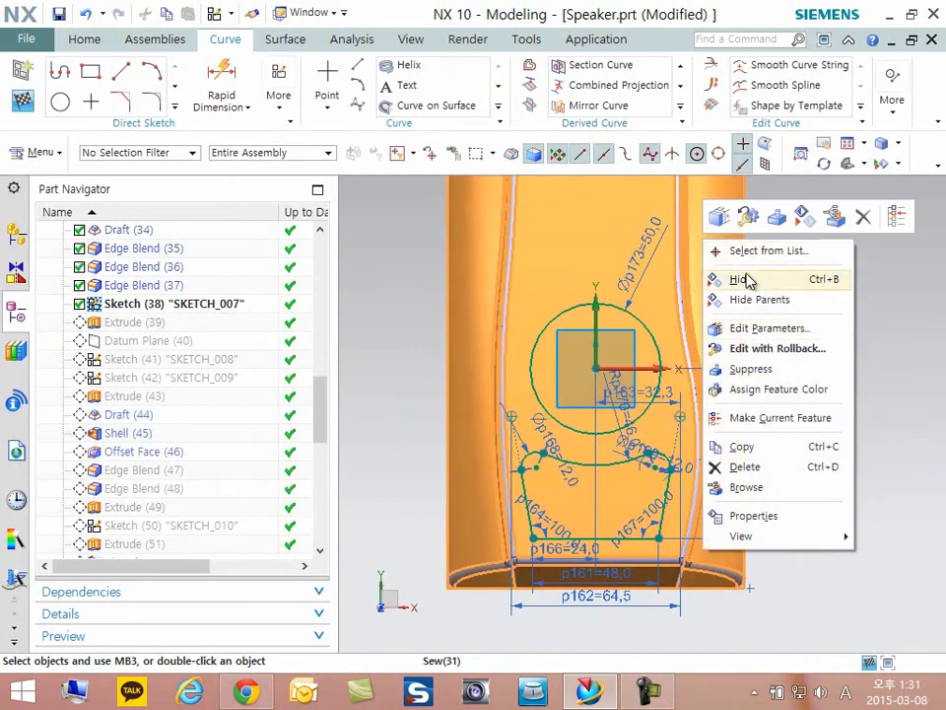
pyautogui.click(746, 281)
# - Examine the circle and cutout profile, moving the circle's diameter dimension inside it and realigning the cutout's corner arc diameter dimension
pyautogui.scroll(3, 668, 365)
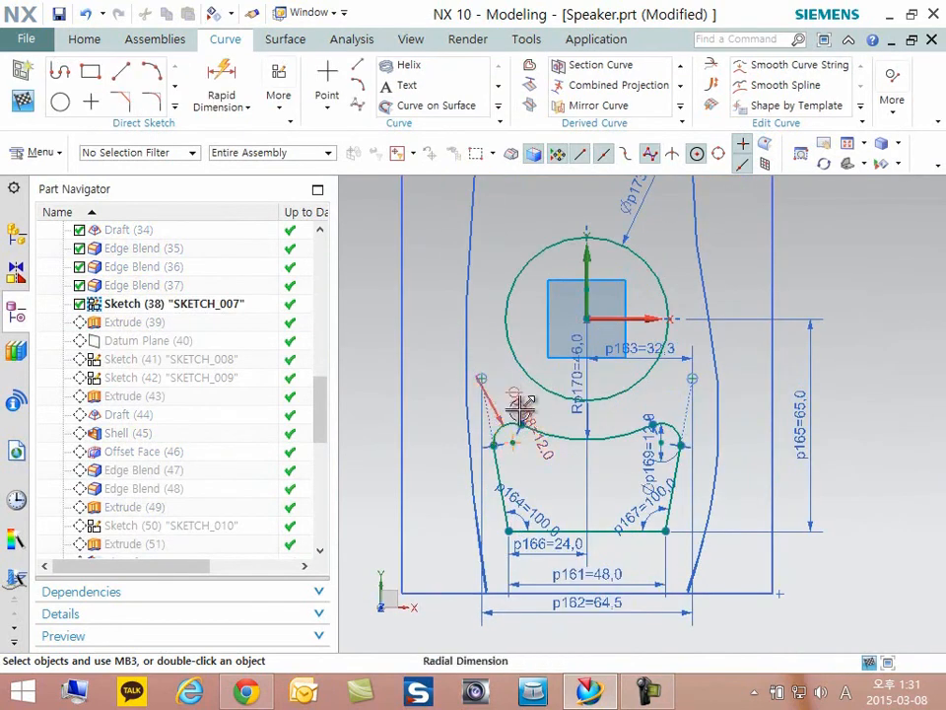
pyautogui.scroll(2, 751, 511)
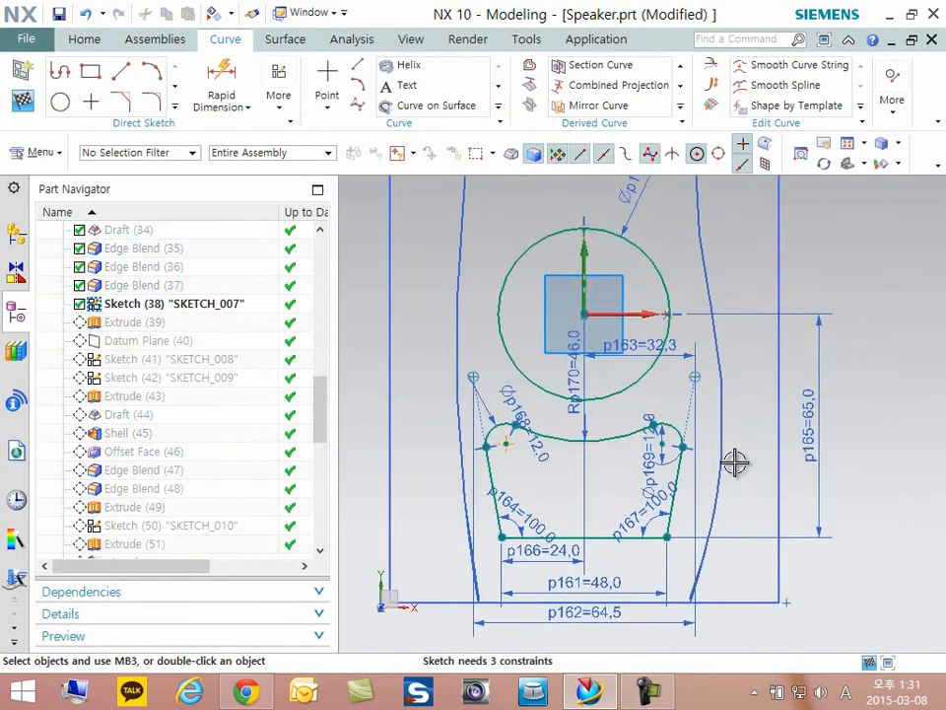
pyautogui.scroll(-3, 746, 454)
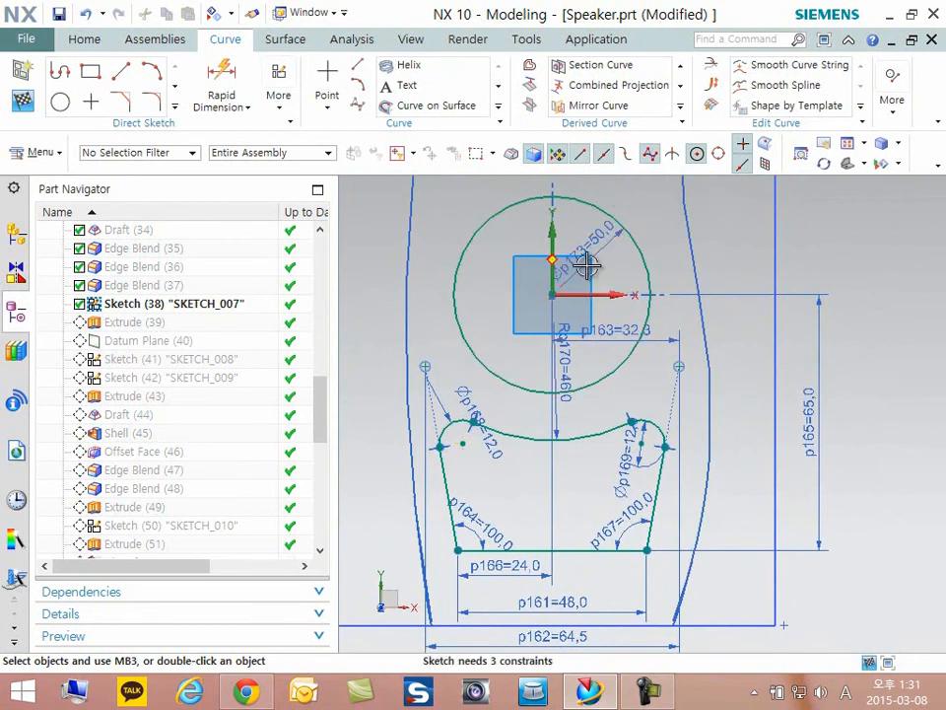
pyautogui.scroll(3, 544, 569)
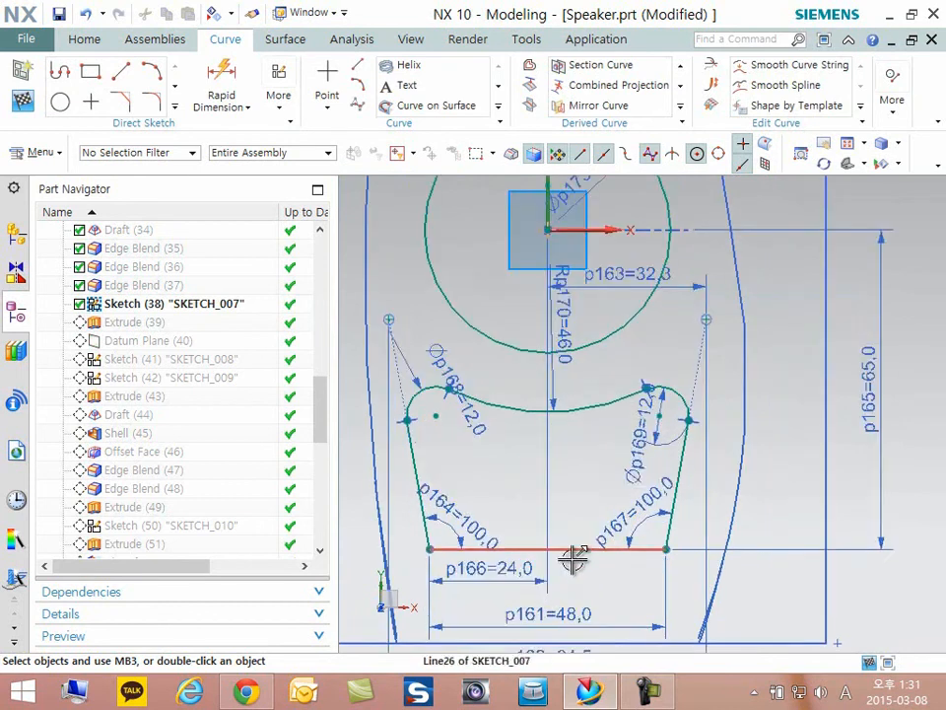
pyautogui.scroll(-1, 660, 422)
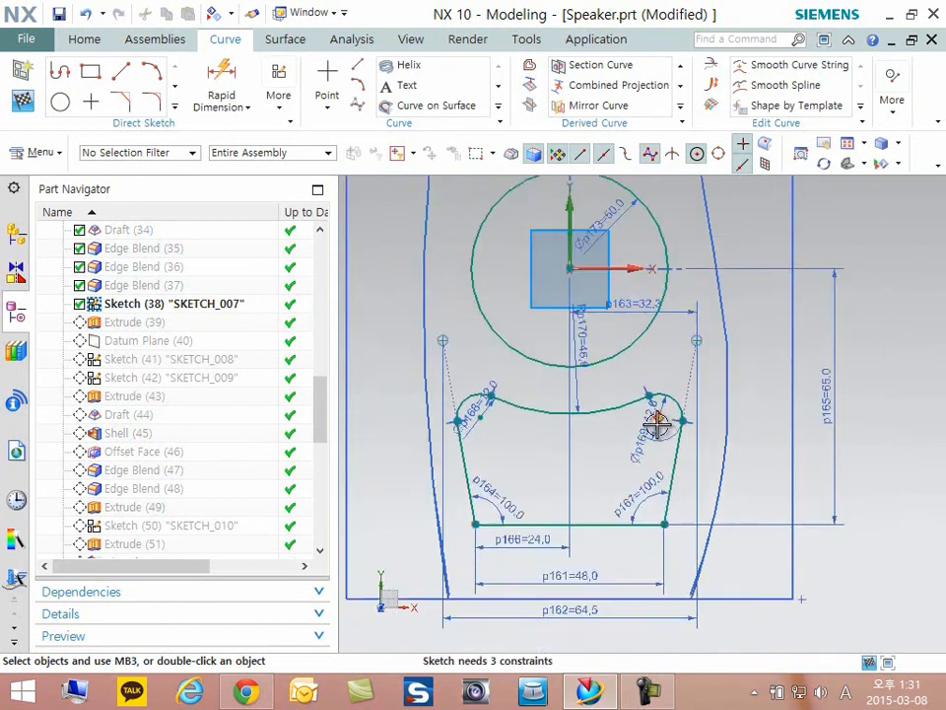
pyautogui.scroll(2, 605, 437)
# - Move the 65 mm height and 48 mm width dimensions closer to the cutout profile and finish the sketch
pyautogui.moveTo(523, 454)
pyautogui.keyDown('shift'); pyautogui.mouseDown(button='middle')
pyautogui.moveTo(569, 442)
pyautogui.moveTo(621, 362)
pyautogui.moveTo(612, 342)
pyautogui.moveTo(609, 353)
pyautogui.mouseUp(button='middle'); pyautogui.keyUp('shift')
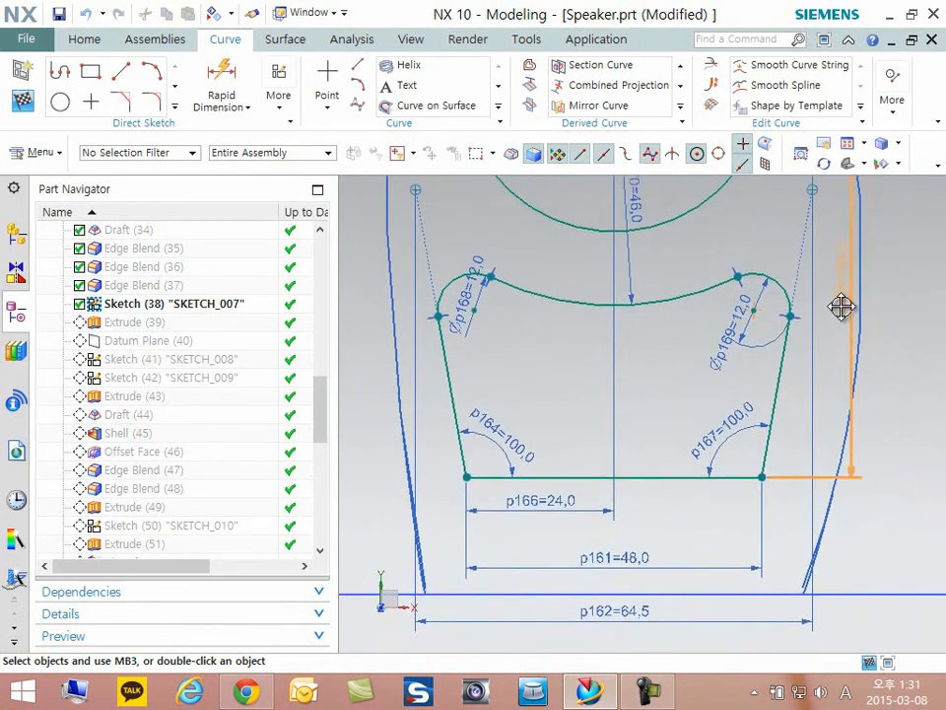
pyautogui.moveTo(744, 380)
pyautogui.keyDown('shift'); pyautogui.mouseDown(button='middle')
pyautogui.moveTo(697, 423)
pyautogui.moveTo(662, 498)
pyautogui.moveTo(695, 483)
pyautogui.moveTo(716, 430)
pyautogui.mouseUp(button='middle'); pyautogui.keyUp('shift')
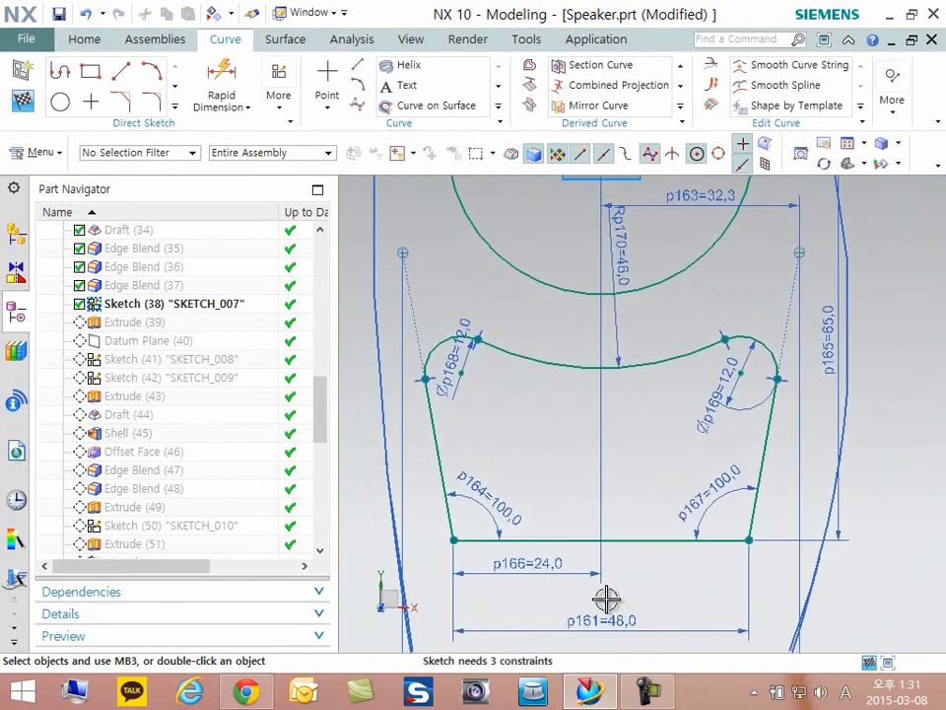
pyautogui.moveTo(587, 619); pyautogui.dragTo(590, 605)
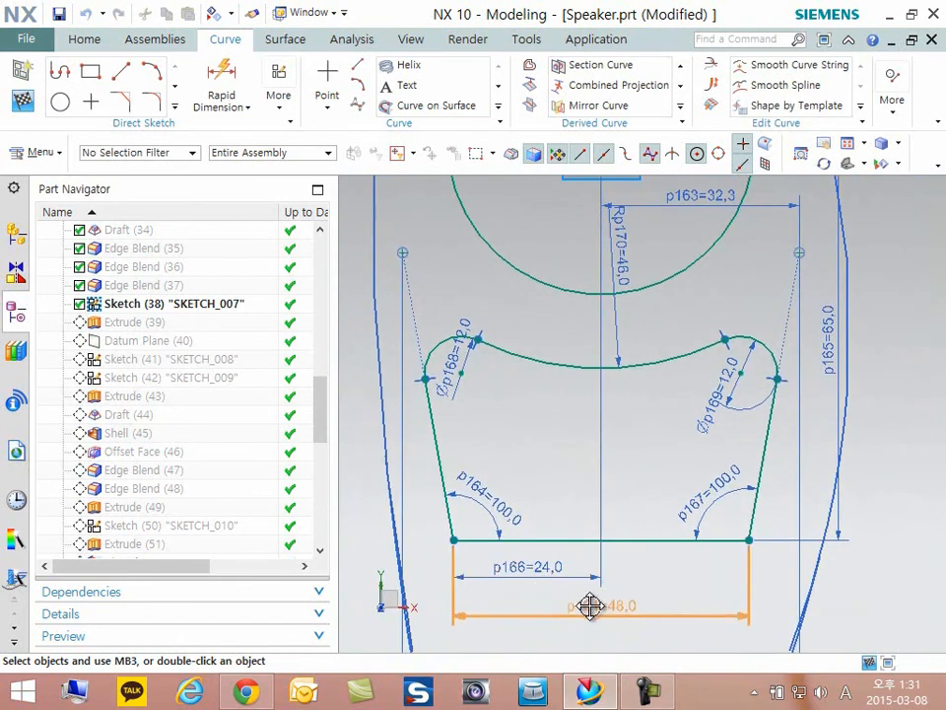
pyautogui.moveTo(664, 423)
pyautogui.keyDown('shift'); pyautogui.mouseDown(button='middle')
pyautogui.moveTo(661, 454)
pyautogui.moveTo(671, 452)
pyautogui.mouseUp(button='middle'); pyautogui.keyUp('shift')
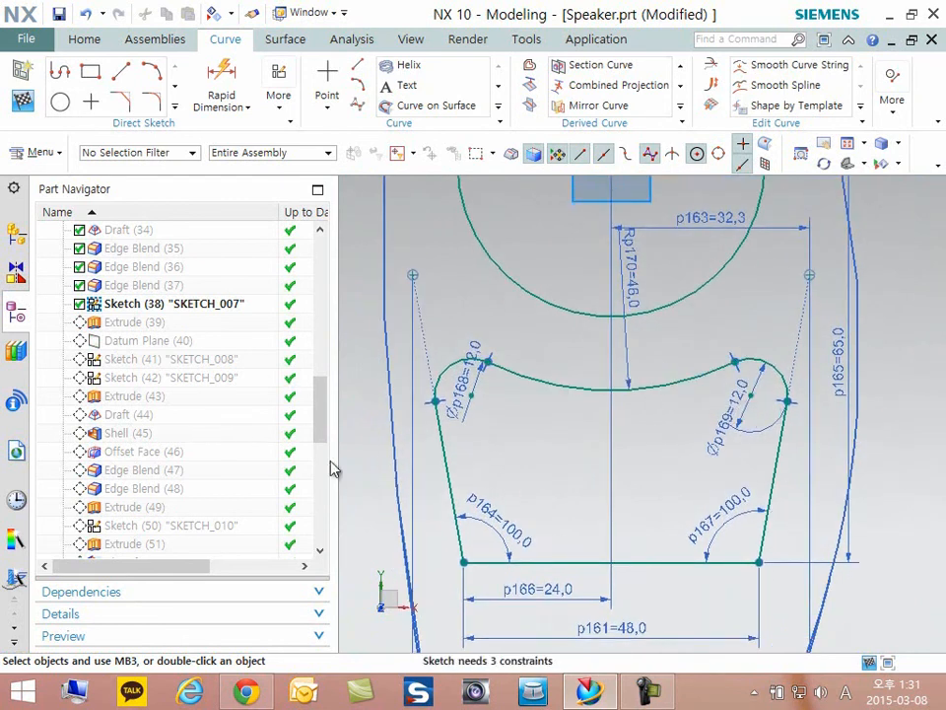
pyautogui.click(23, 101)
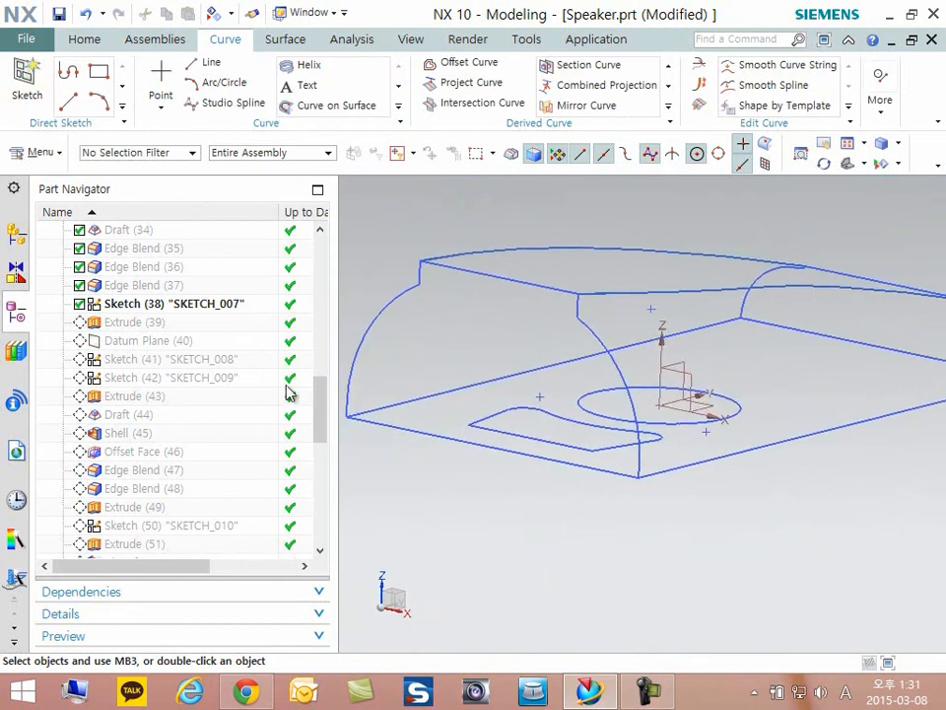
# - Make Extrude (39) the current feature and open it for editing to review its section, limits and Boolean setting
pyautogui.rightClick(136, 323)
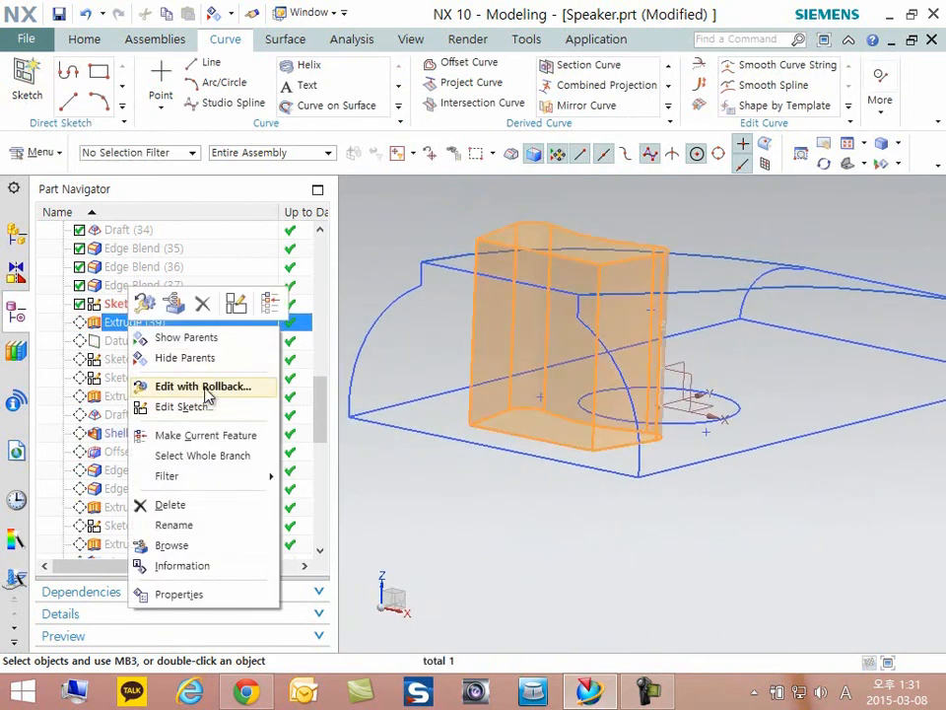
pyautogui.click(190, 435)
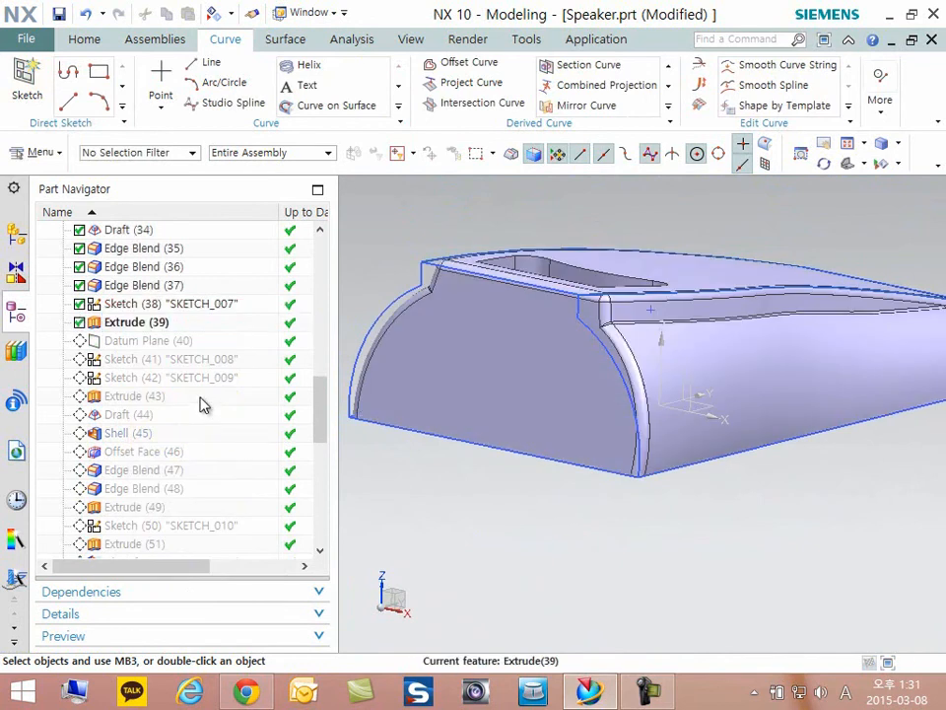
pyautogui.doubleClick(128, 327)
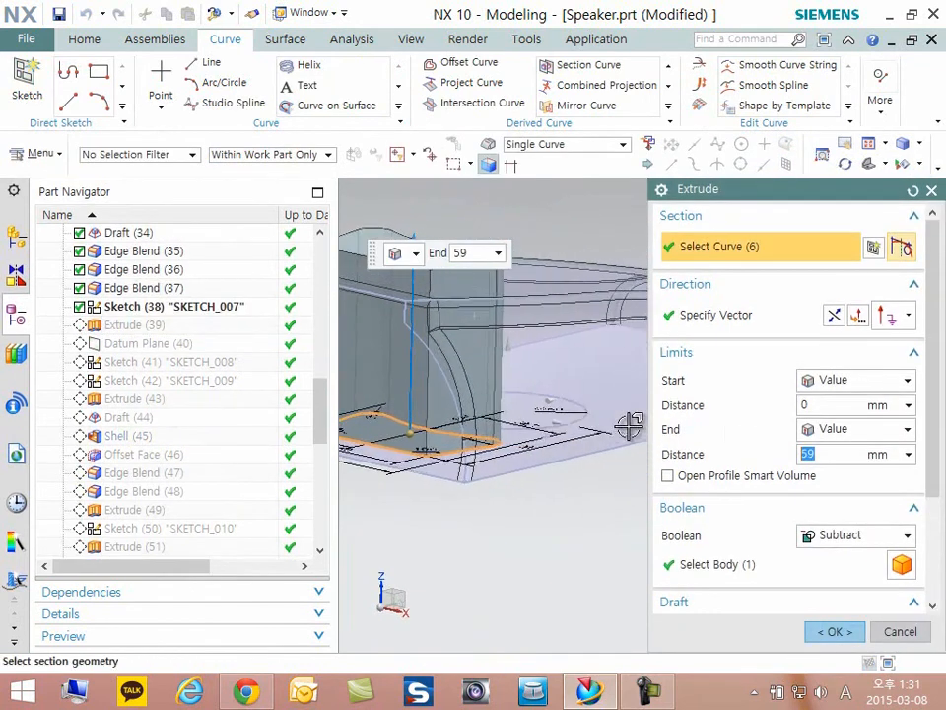
pyautogui.moveTo(601, 419); pyautogui.dragTo(520, 368, button='middle')
pyautogui.moveTo(507, 491); pyautogui.dragTo(511, 488, button='middle')
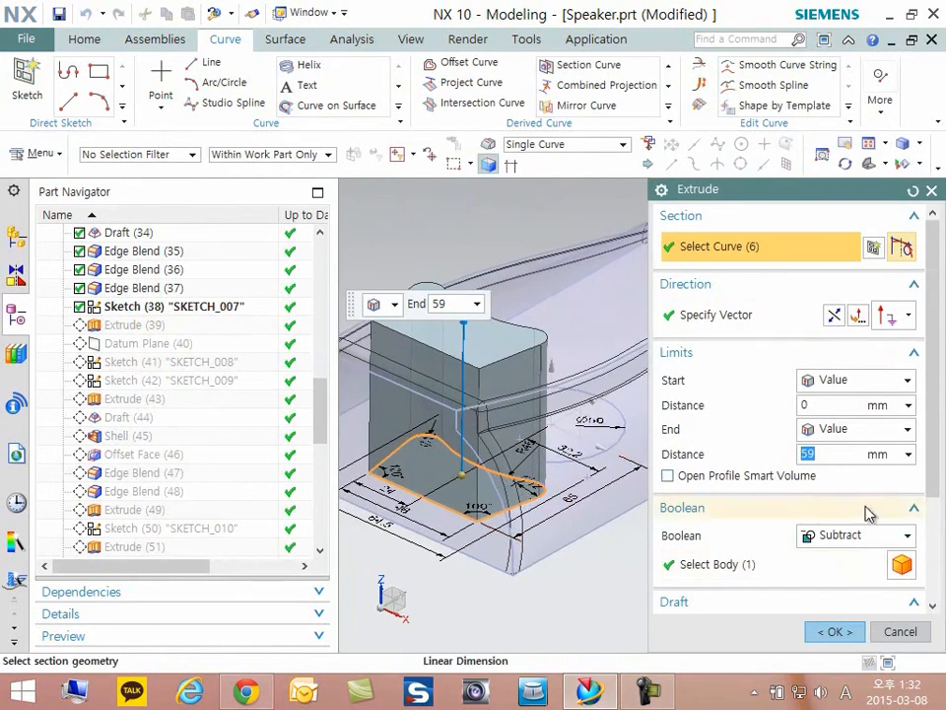
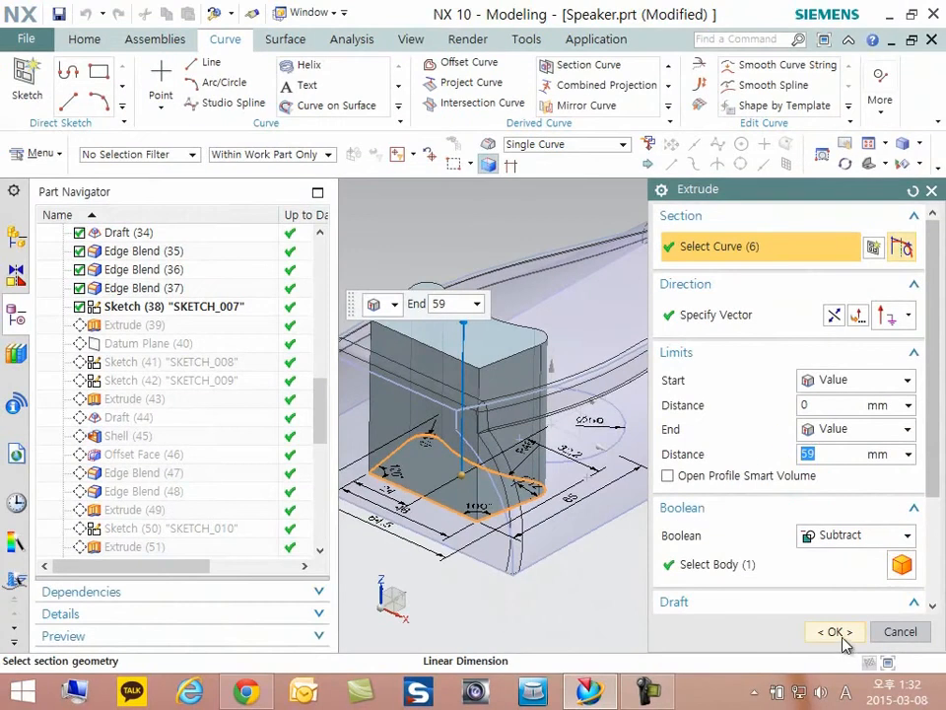
# - Close the open extrude feature and make Datum Plane (40) the current feature
pyautogui.click(842, 638)
pyautogui.moveTo(706, 545); pyautogui.dragTo(706, 534, button='middle')
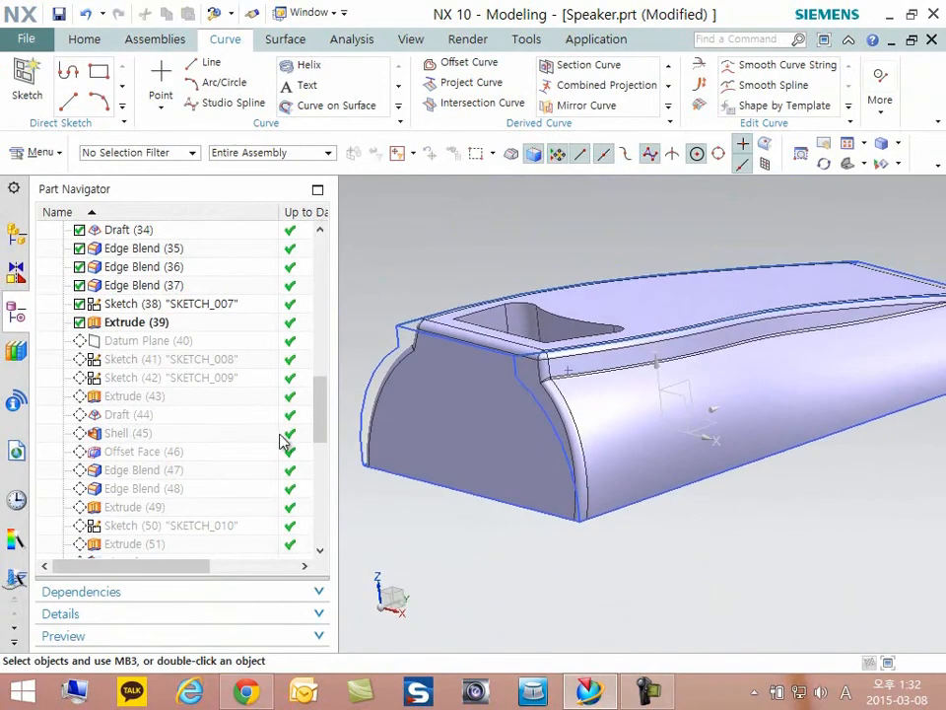
pyautogui.click(143, 341)
pyautogui.rightClick(144, 342)
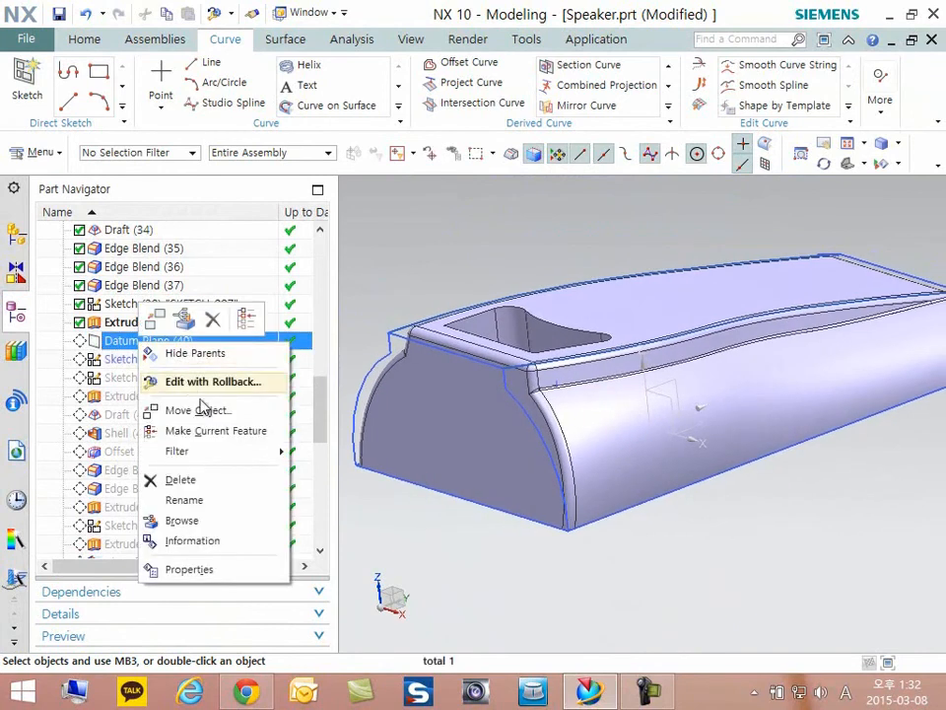
pyautogui.click(207, 437)
pyautogui.moveTo(697, 418); pyautogui.dragTo(590, 401, button='middle')
pyautogui.scroll(5, 596, 431)
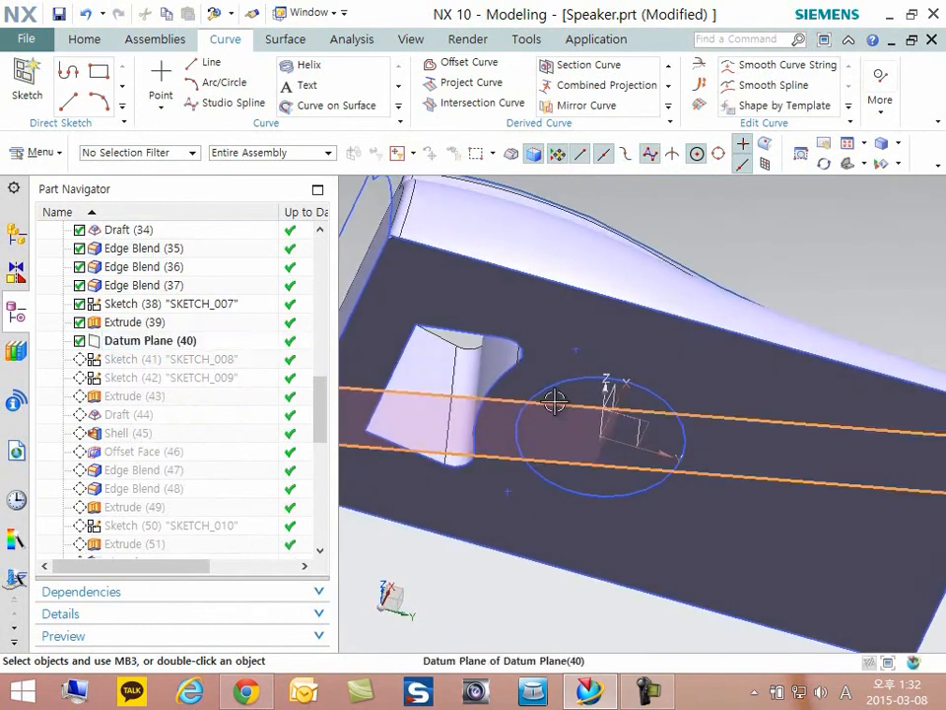
# - Open the angled datum plane crossing the body's underside for editing, review its definition and accept it
pyautogui.doubleClick(558, 402)
pyautogui.moveTo(631, 431); pyautogui.dragTo(495, 452, button='middle')
pyautogui.scroll(4, 503, 433)
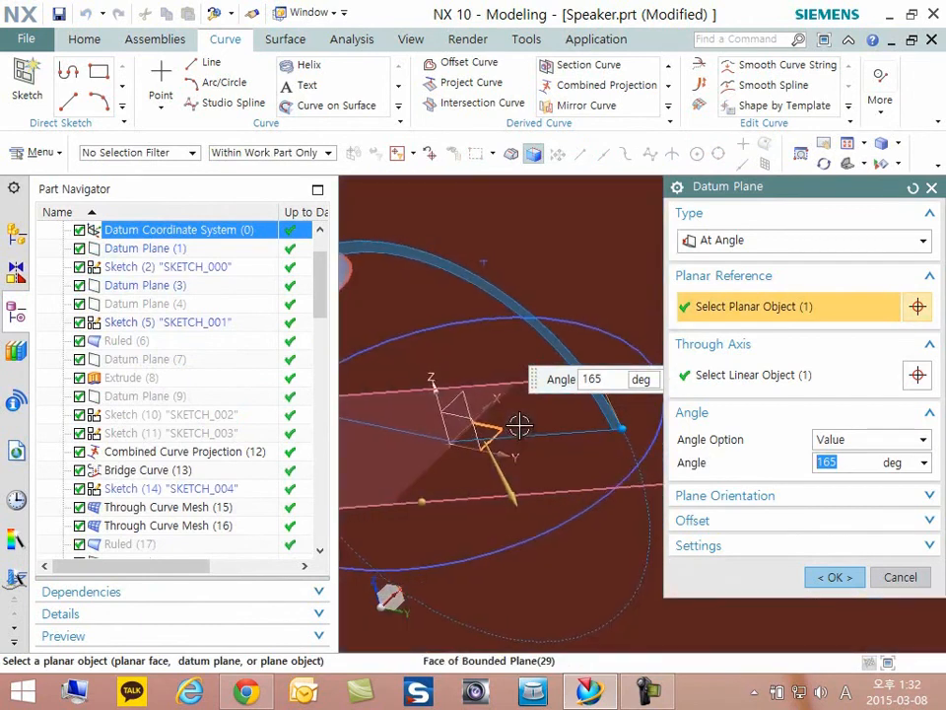
pyautogui.scroll(-6, 512, 423)
pyautogui.click(836, 575)
# - Reopen the datum plane in a side view to examine its type, planar reference, through axis and angle, and cancel the edit
pyautogui.moveTo(644, 480); pyautogui.dragTo(626, 476, button='middle')
pyautogui.scroll(4, 553, 416)
pyautogui.scroll(-2, 536, 406)
pyautogui.press('F8')
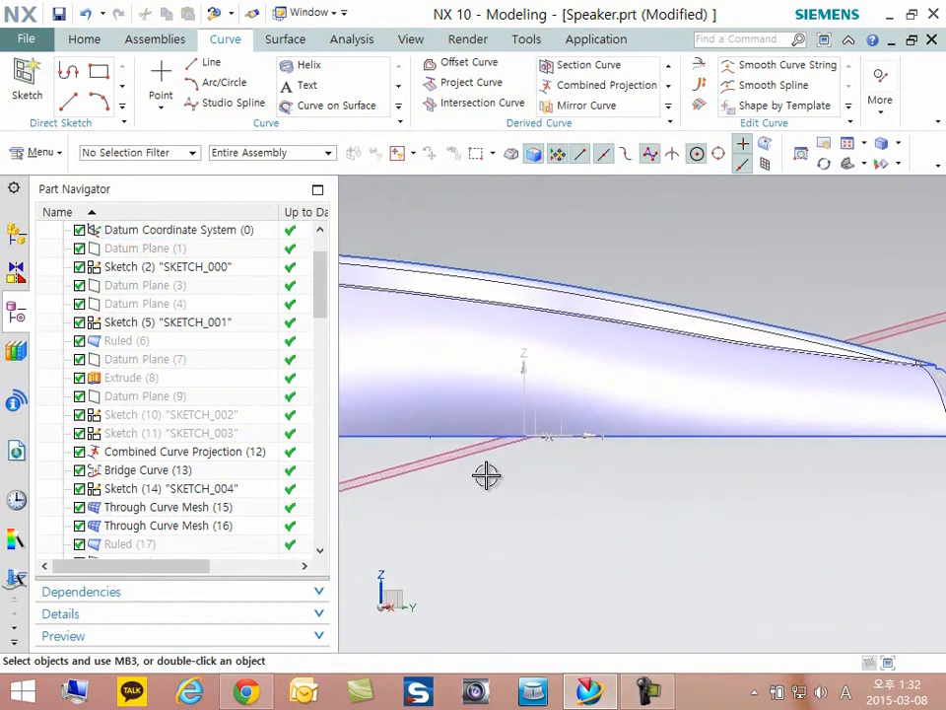
pyautogui.doubleClick(469, 461)
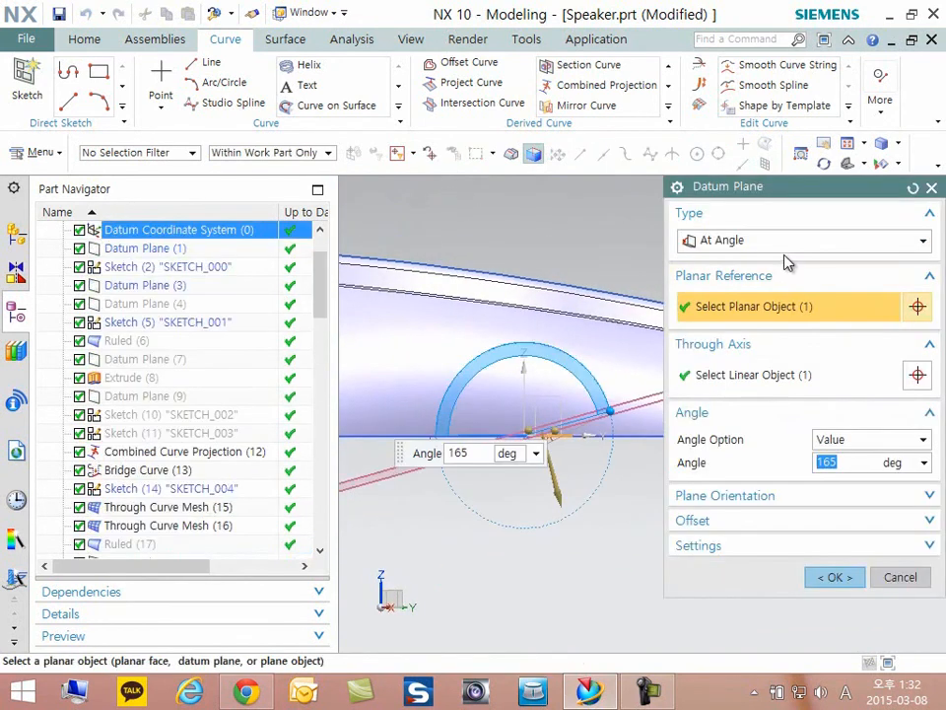
pyautogui.hotkey('ctrl', '1')
pyautogui.click(760, 295)
pyautogui.moveTo(693, 212); pyautogui.dragTo(740, 193)
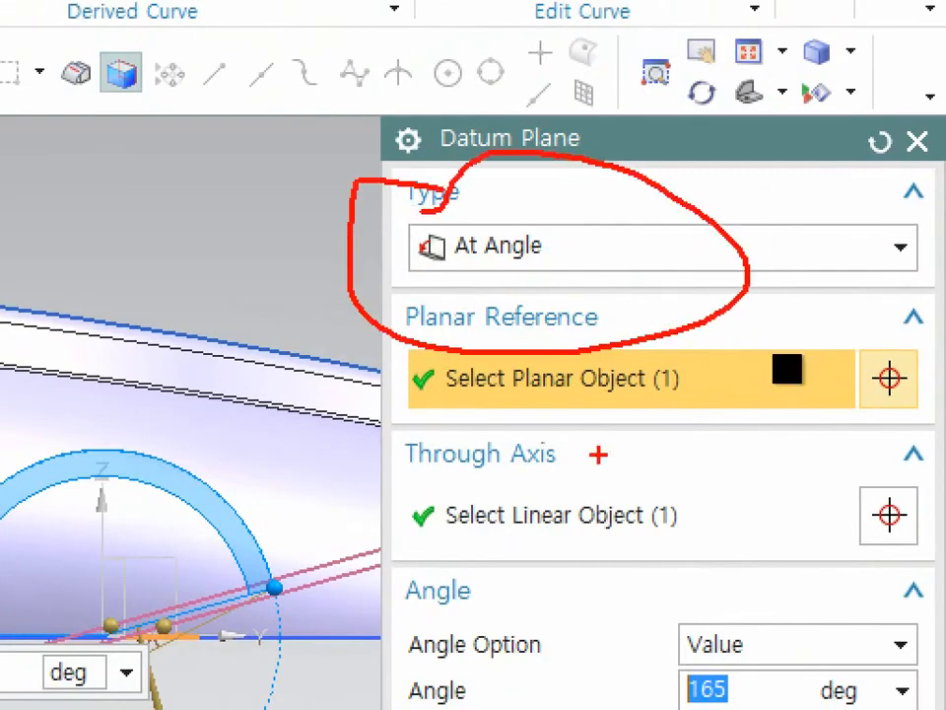
pyautogui.press('Escape')
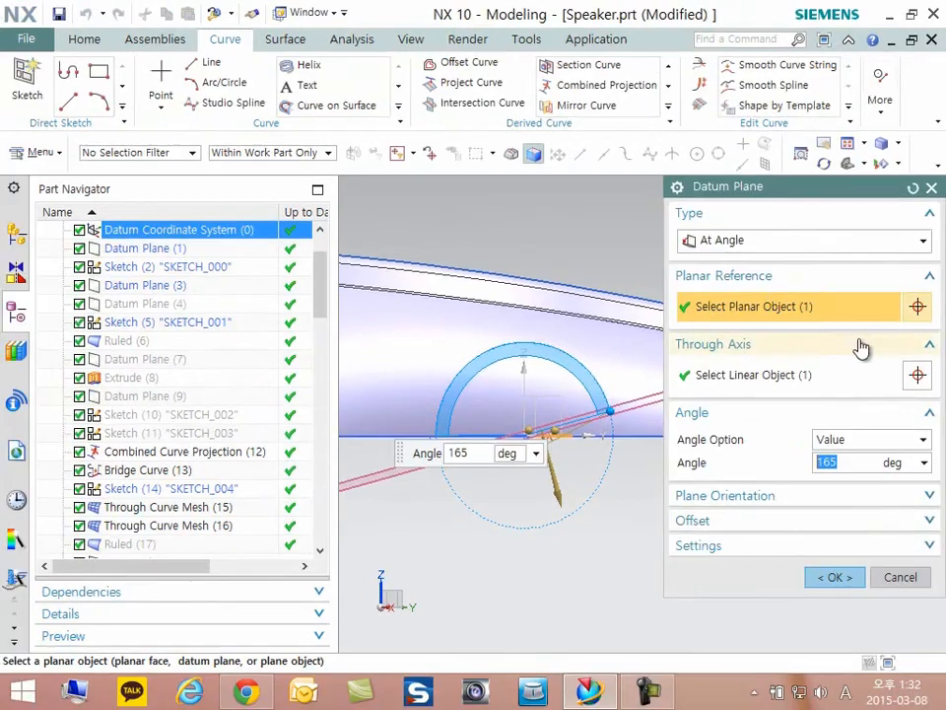
pyautogui.click(890, 582)
pyautogui.press('Home')
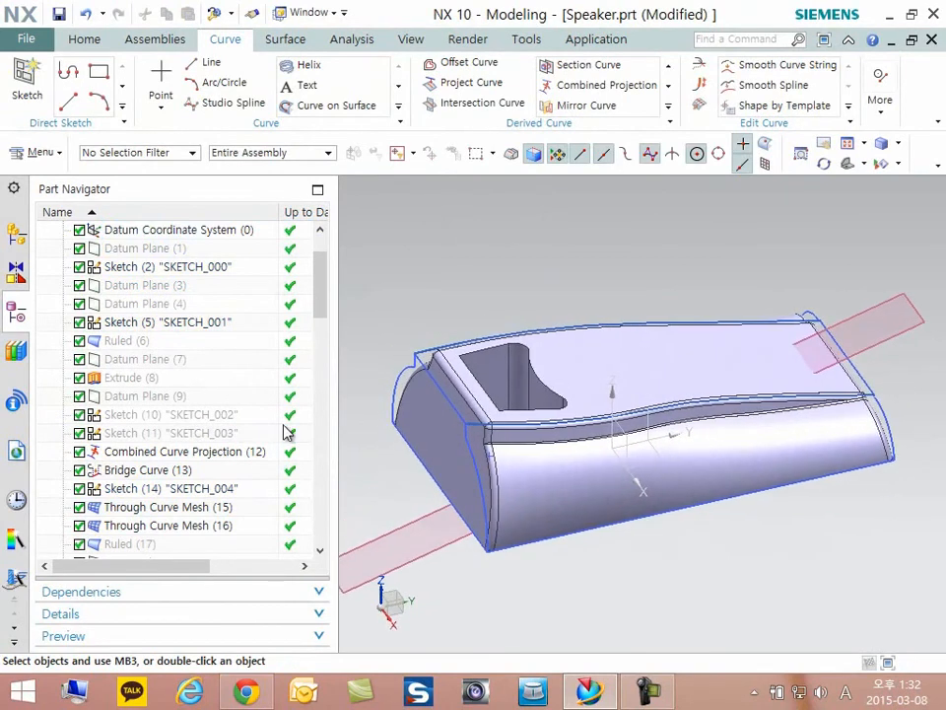
# - Make Sketch (41) "SKETCH_008" the current feature and open it for editing
pyautogui.scroll(-13, 113, 387)
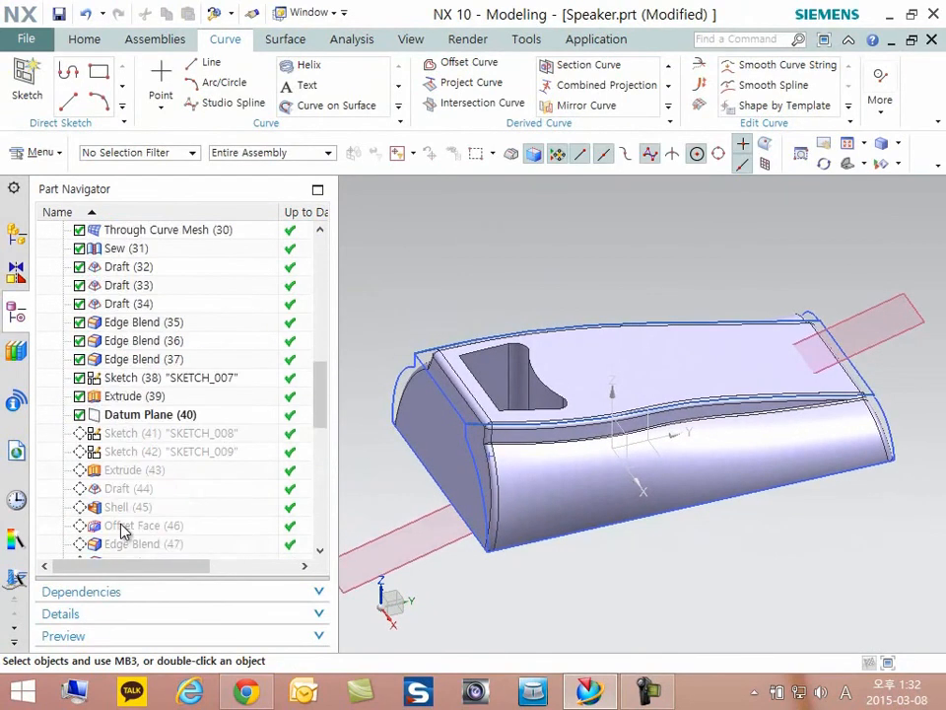
pyautogui.rightClick(131, 267)
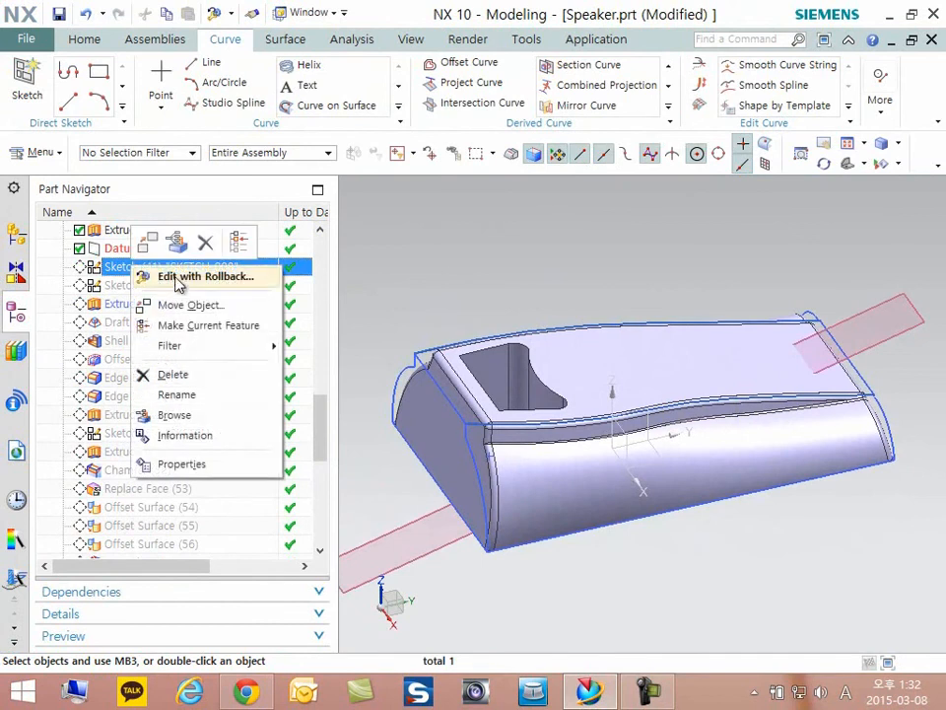
pyautogui.click(189, 327)
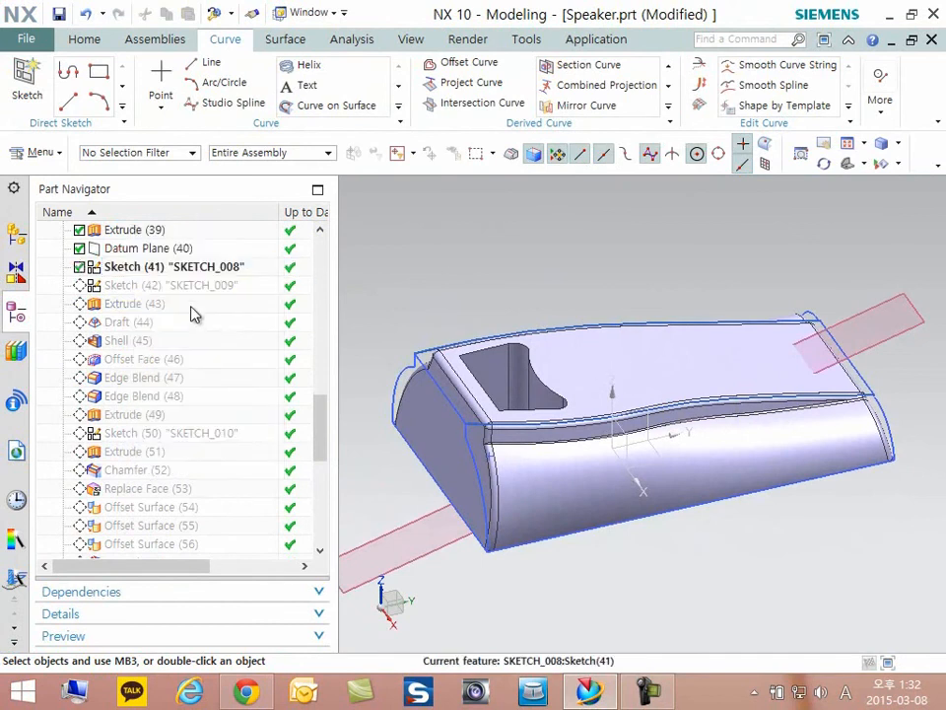
pyautogui.doubleClick(177, 274)
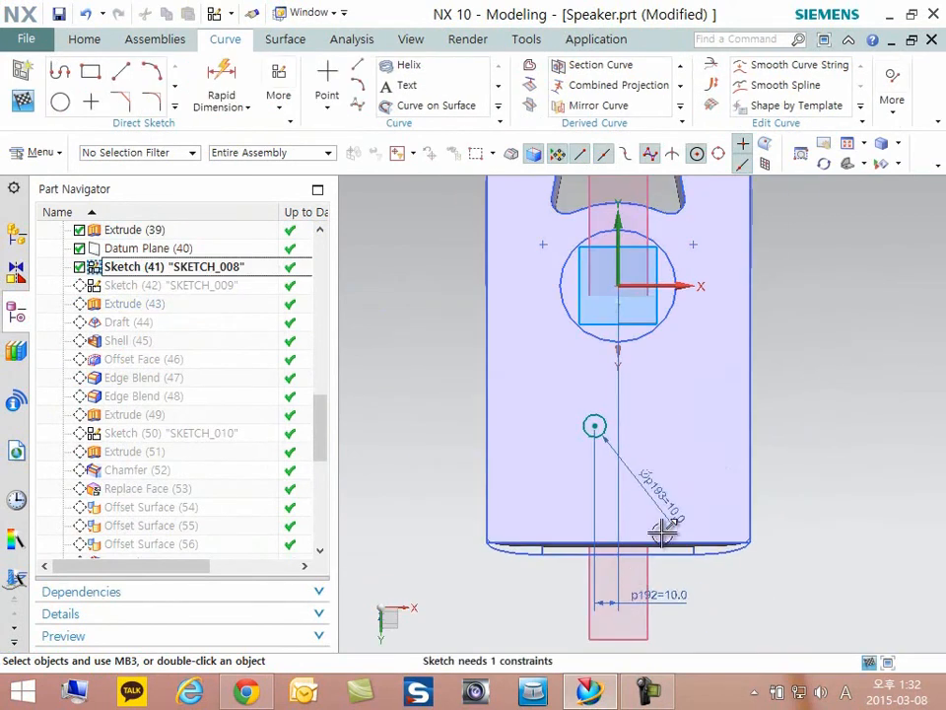
# - Hide the solid body, examine the small circle and its dimensions, and finish the sketch
pyautogui.rightClick(710, 465)
pyautogui.click(749, 194)
pyautogui.scroll(3, 601, 434)
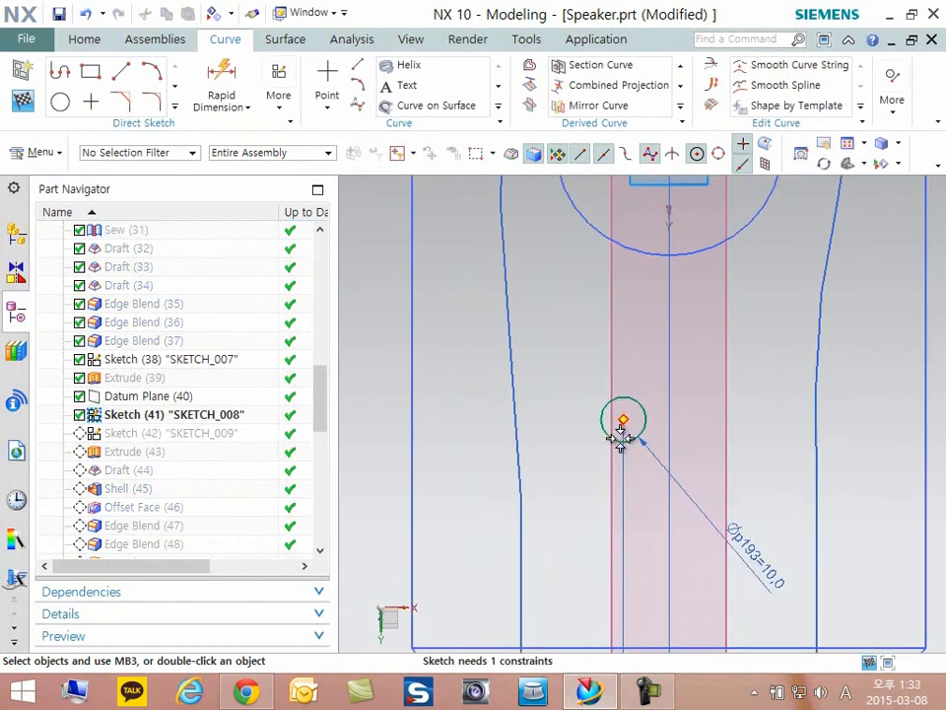
pyautogui.click(23, 102)
# - Make Sketch (42) "SKETCH_009" the current feature and examine its line on the body's end face
pyautogui.rightClick(136, 436)
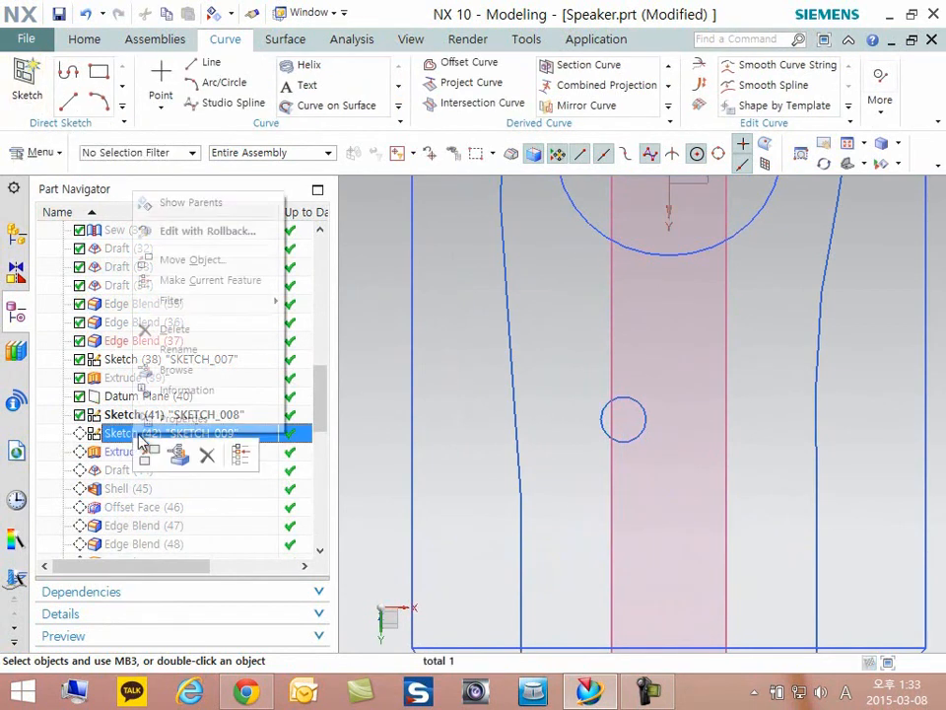
pyautogui.click(194, 284)
pyautogui.scroll(-5, 559, 512)
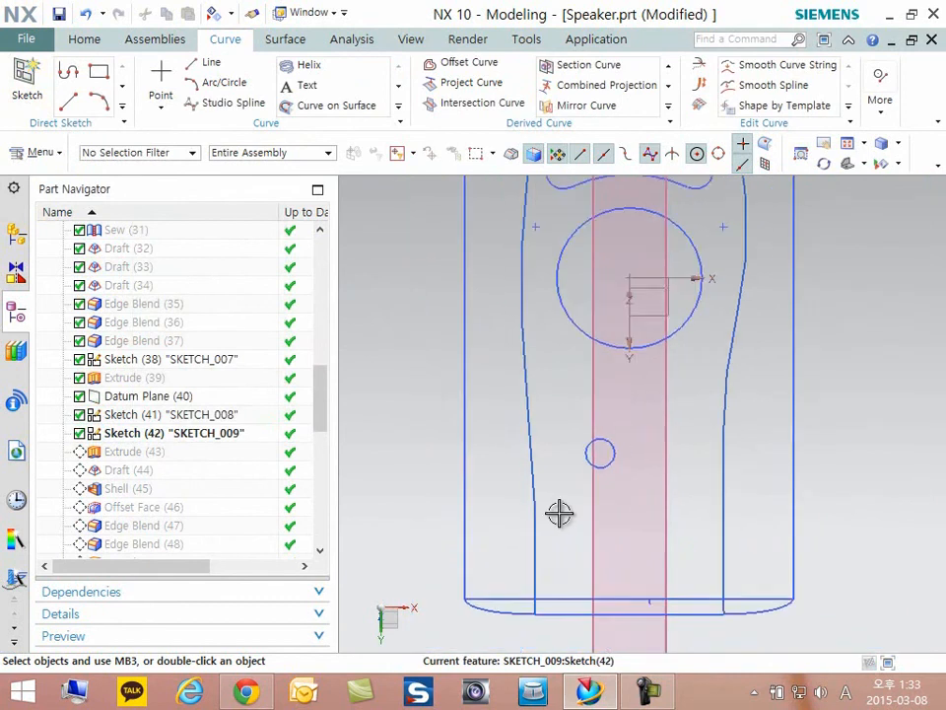
pyautogui.moveTo(645, 501); pyautogui.dragTo(726, 489, button='middle')
pyautogui.scroll(3, 735, 491)
pyautogui.keyDown('shift'); pyautogui.moveTo(860, 522); pyautogui.dragTo(790, 523, button='middle'); pyautogui.keyUp('shift')
pyautogui.scroll(1, 763, 520)
pyautogui.scroll(-3, 763, 520)
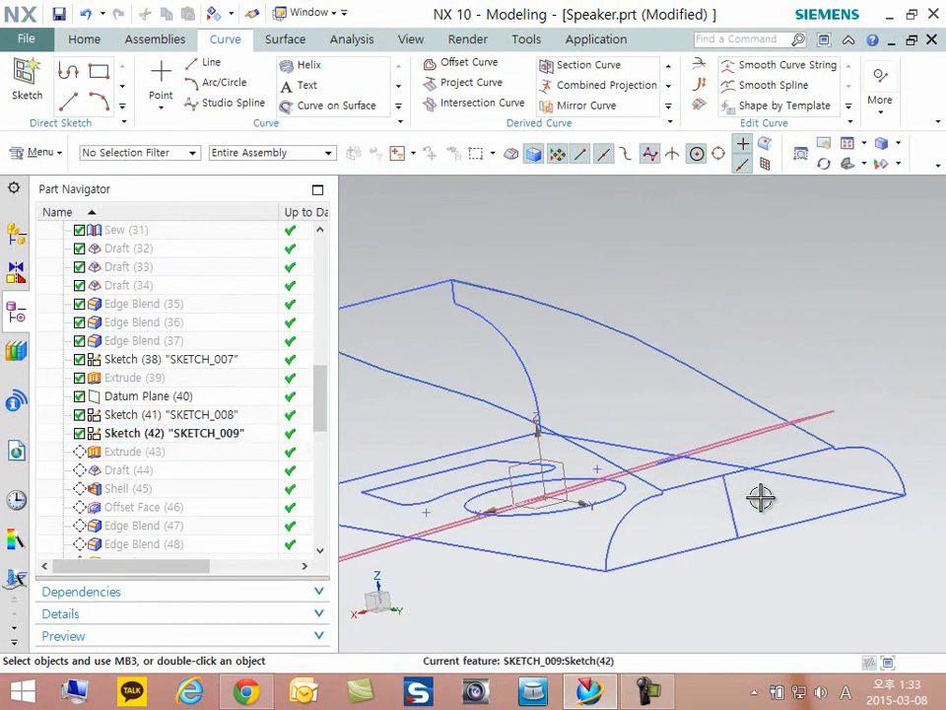
pyautogui.scroll(3, 712, 518)
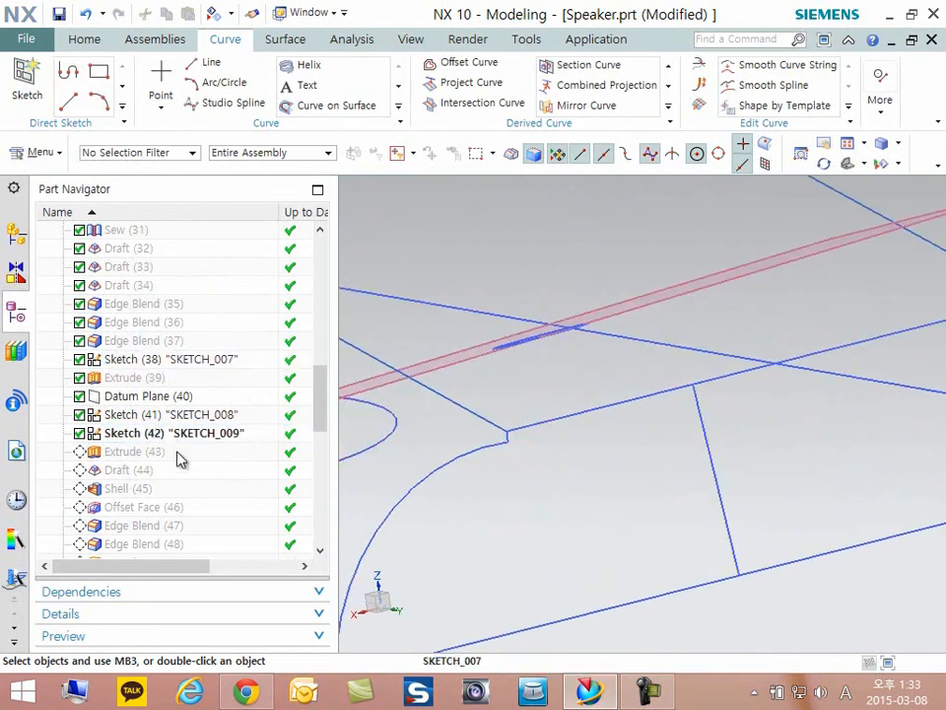
# - Make Extrude (43) the current feature and open it for editing to review its circular section
pyautogui.rightClick(126, 453)
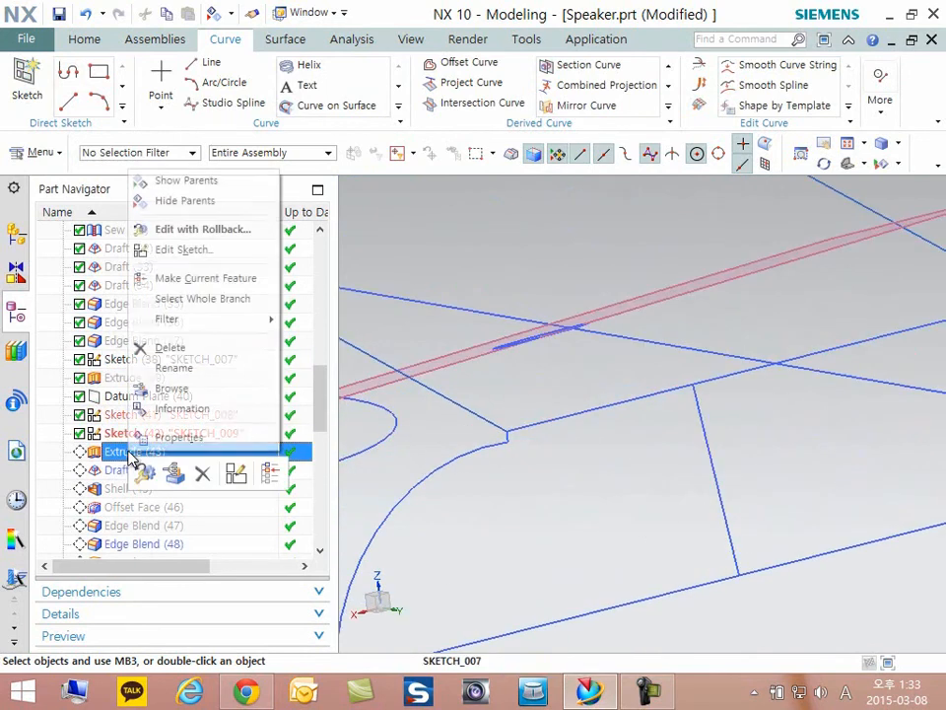
pyautogui.click(206, 278)
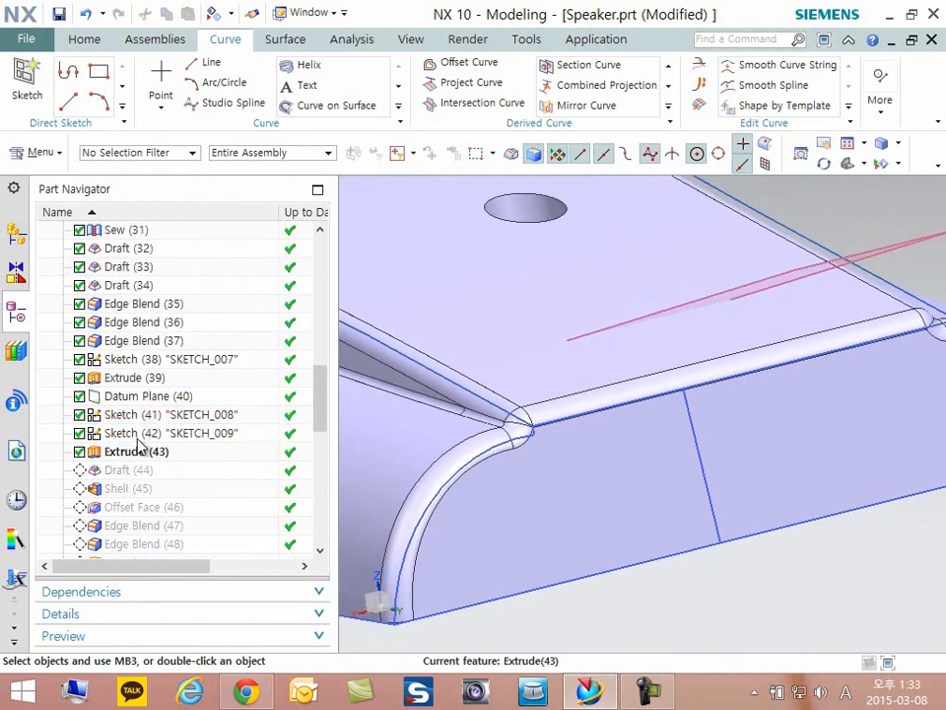
pyautogui.doubleClick(136, 450)
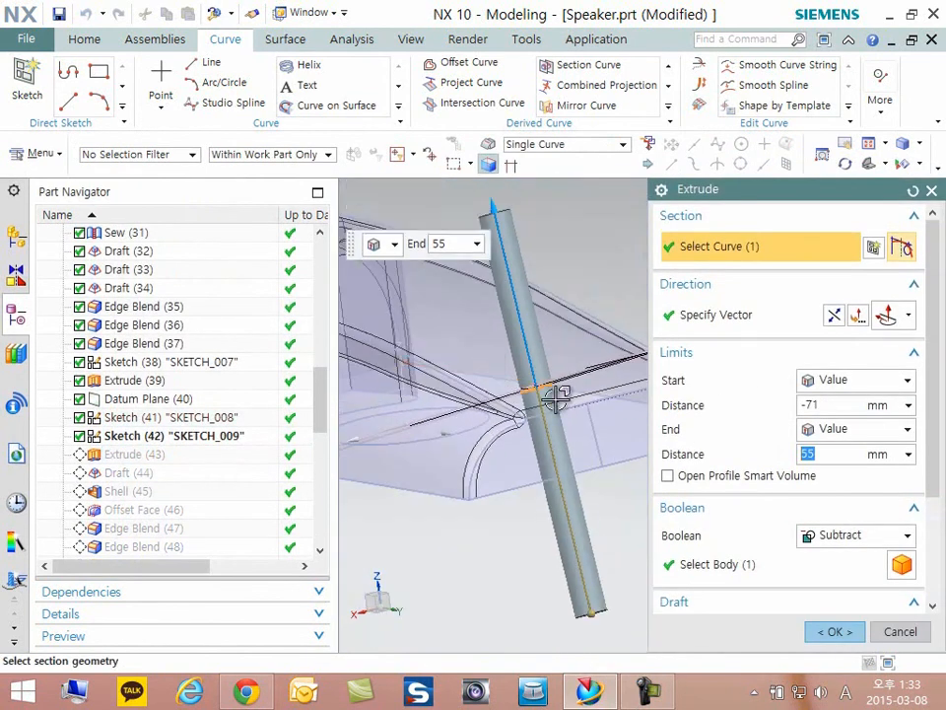
pyautogui.scroll(4, 577, 297)
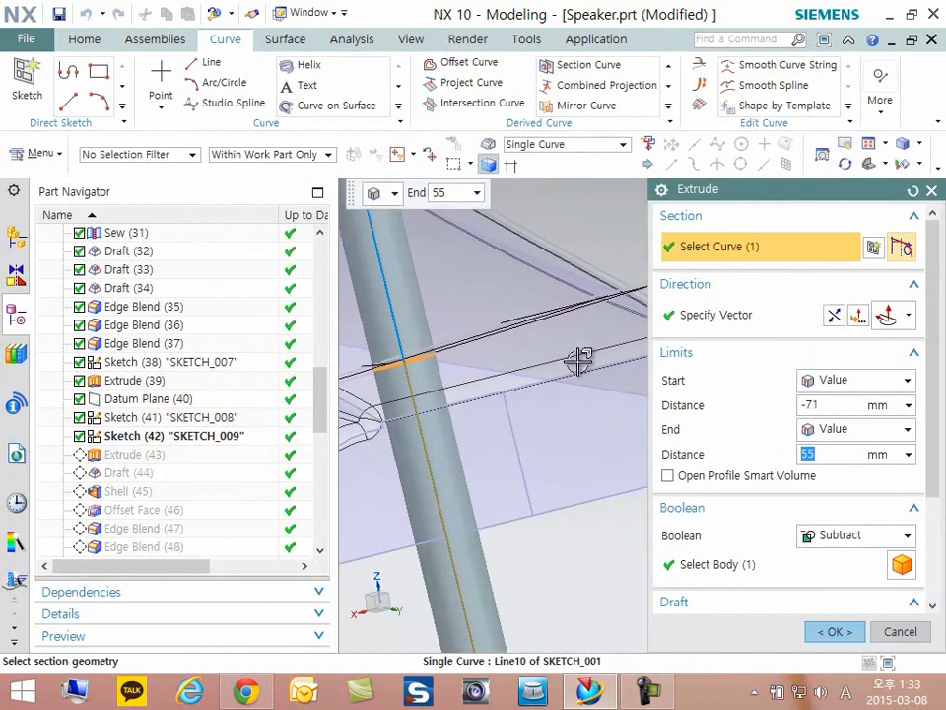
# - Review the extrusion's direction vector along the end-face line, its limits and Boolean setting, and accept the feature
pyautogui.click(749, 317)
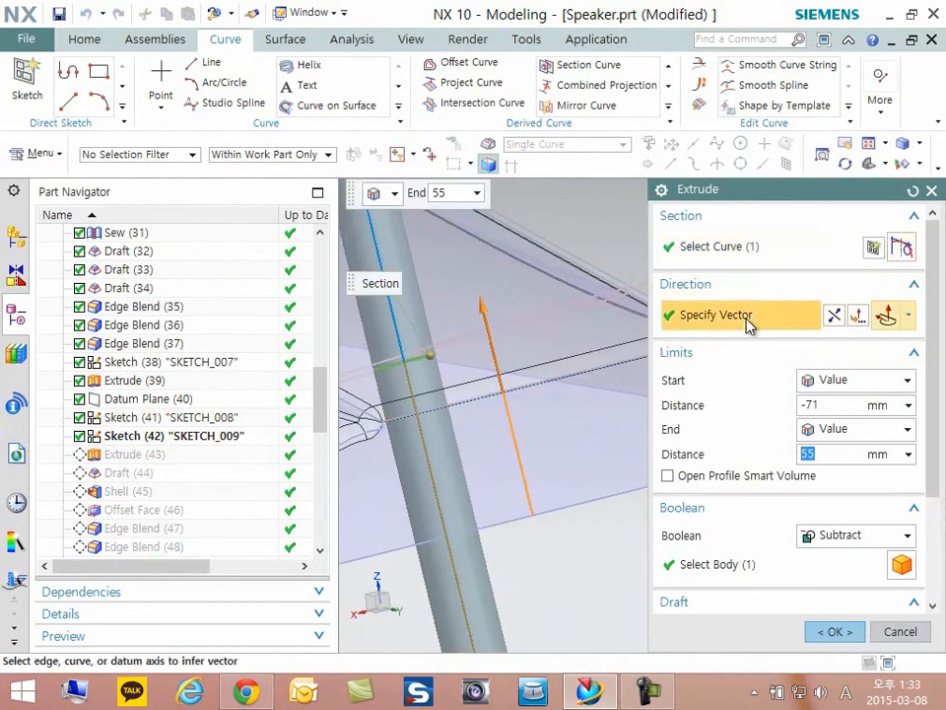
pyautogui.scroll(4, 566, 450)
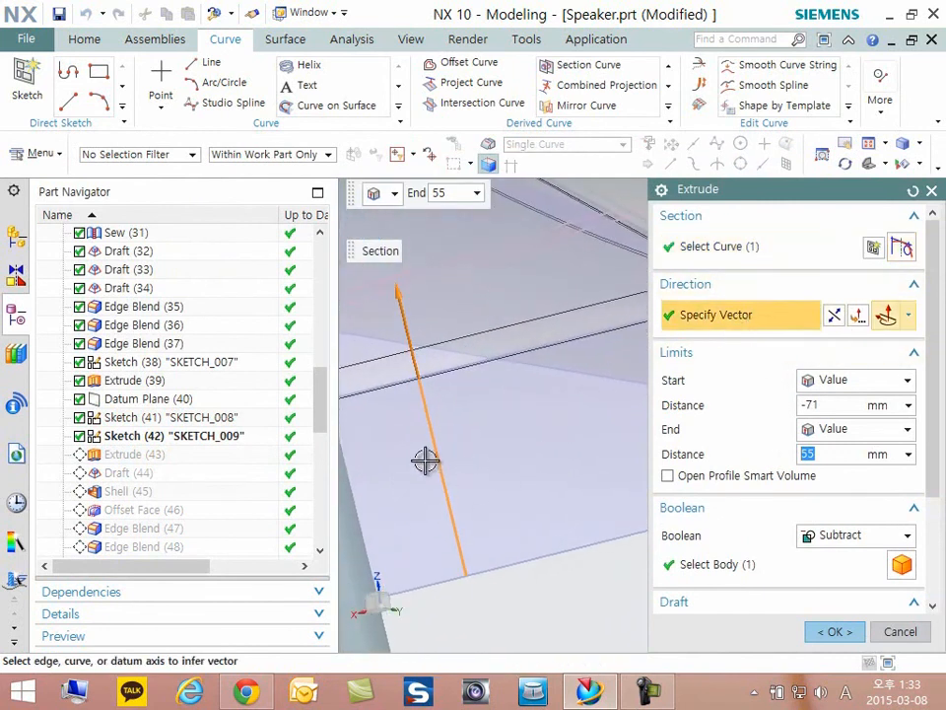
pyautogui.scroll(-2, 450, 477)
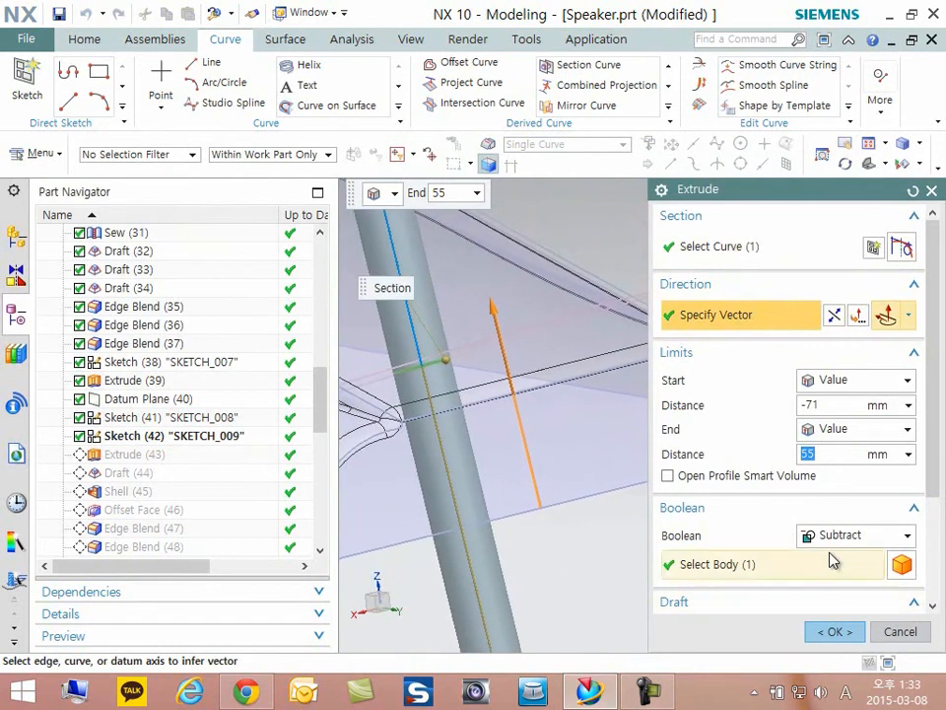
pyautogui.scroll(-1, 469, 446)
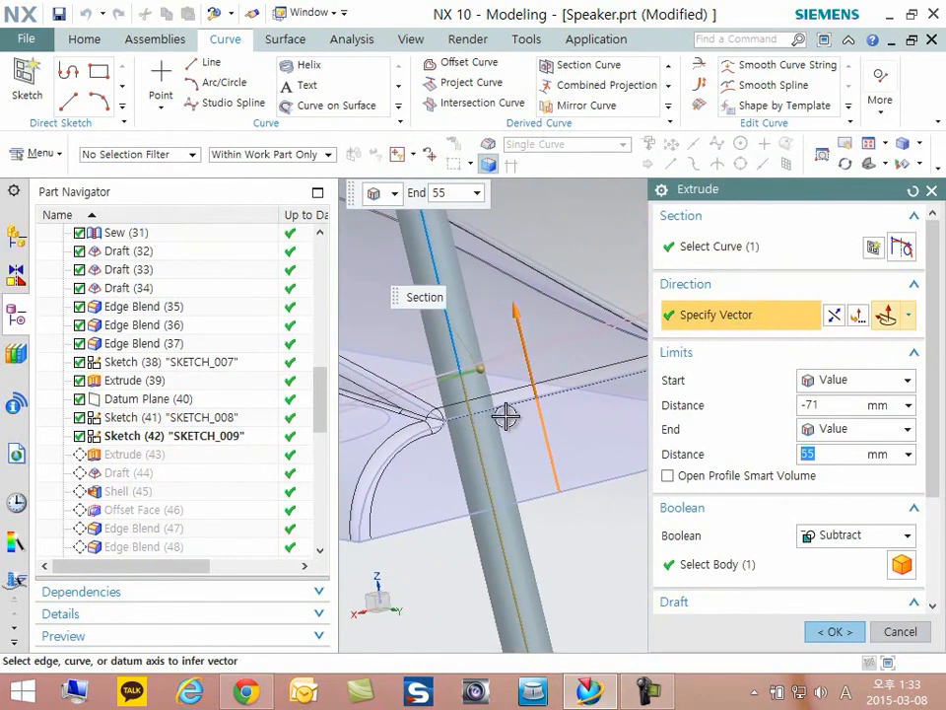
pyautogui.moveTo(496, 434); pyautogui.dragTo(540, 439, button='middle')
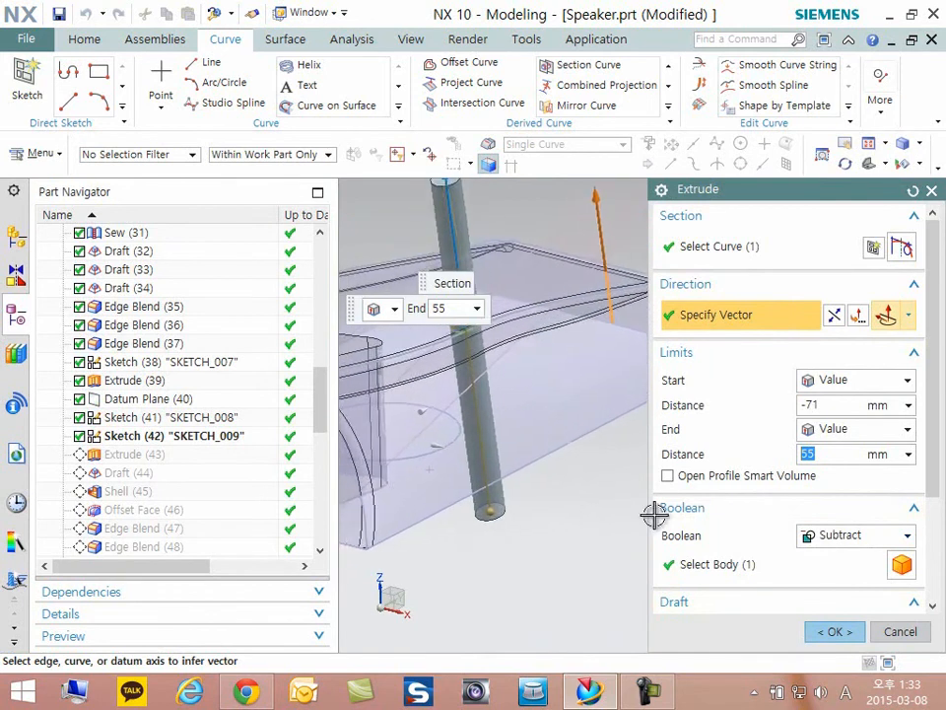
pyautogui.click(833, 632)
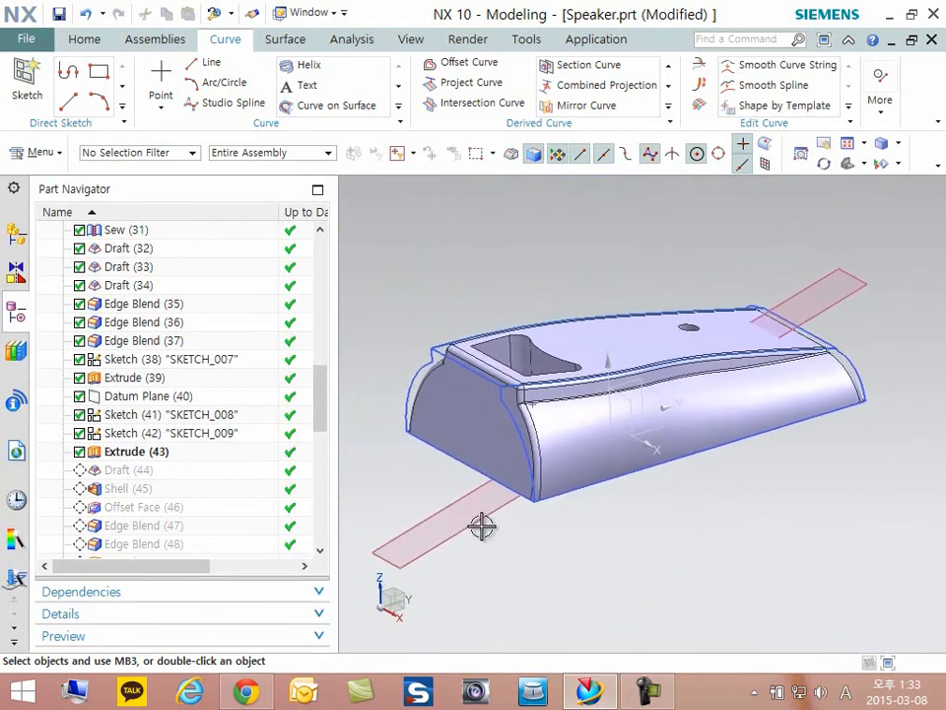
# - Make Draft (44) the current feature and open it for editing to review its draw direction
pyautogui.rightClick(122, 472)
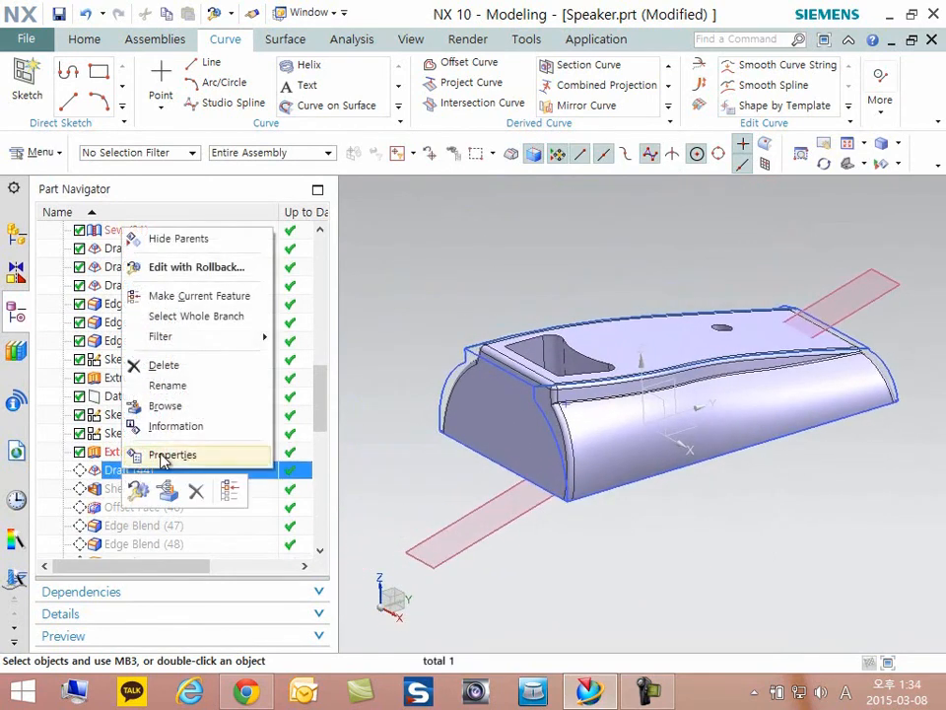
pyautogui.click(179, 297)
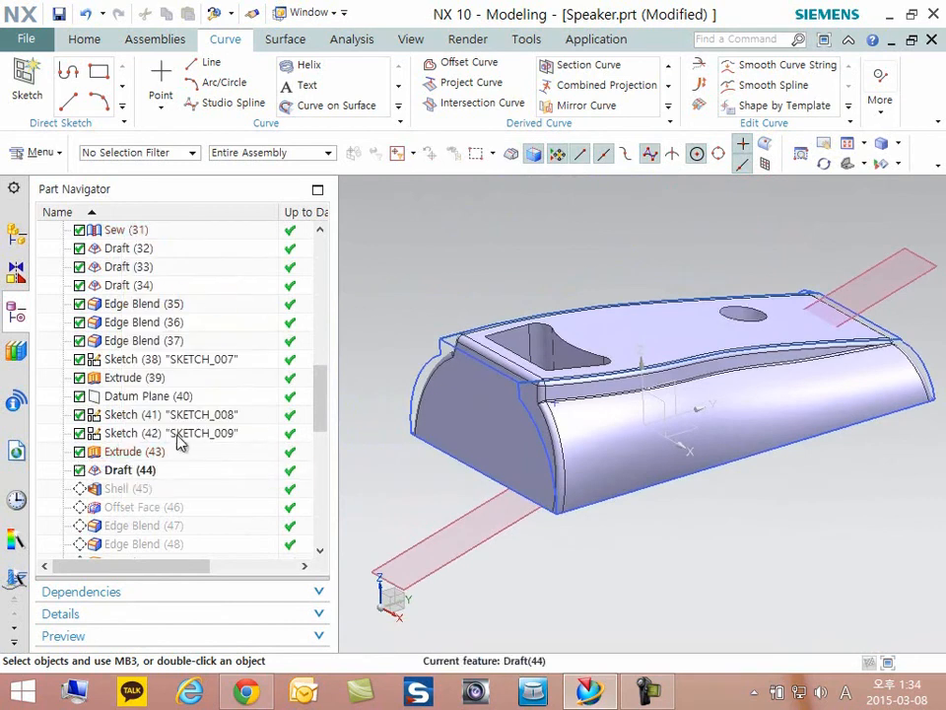
pyautogui.doubleClick(125, 470)
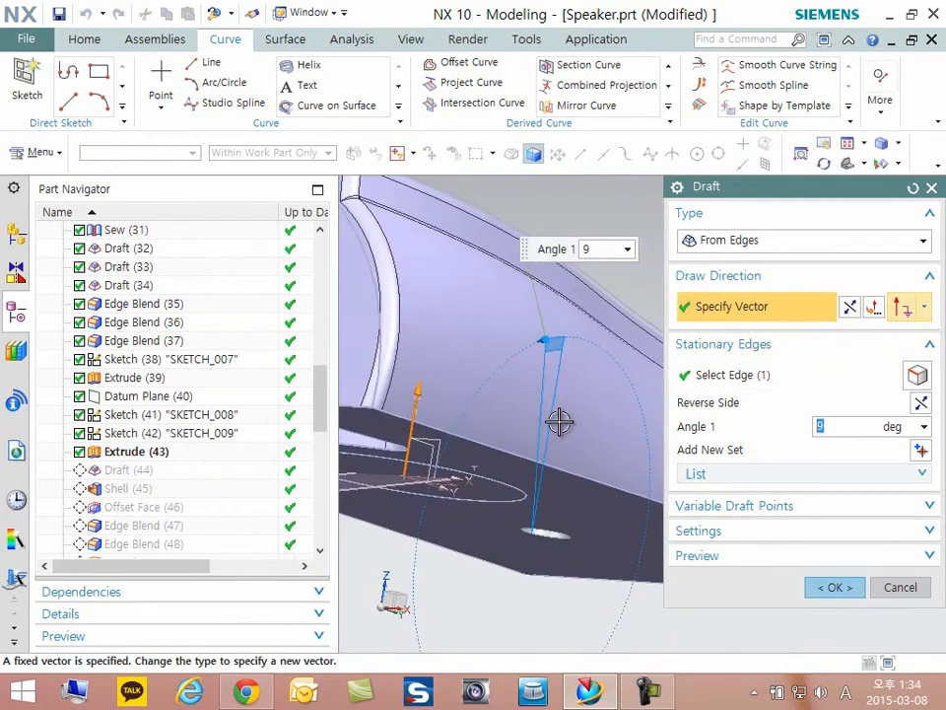
# - Review the draft's stationary edge and angle, accept it, and inspect the tapered hole from above and below
pyautogui.click(701, 376)
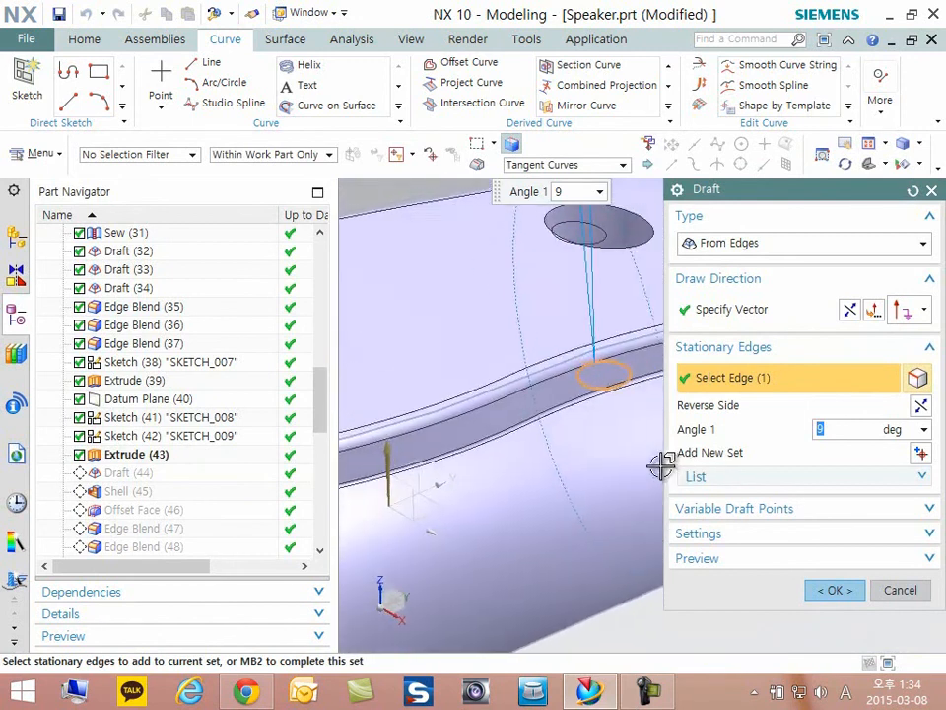
pyautogui.click(834, 590)
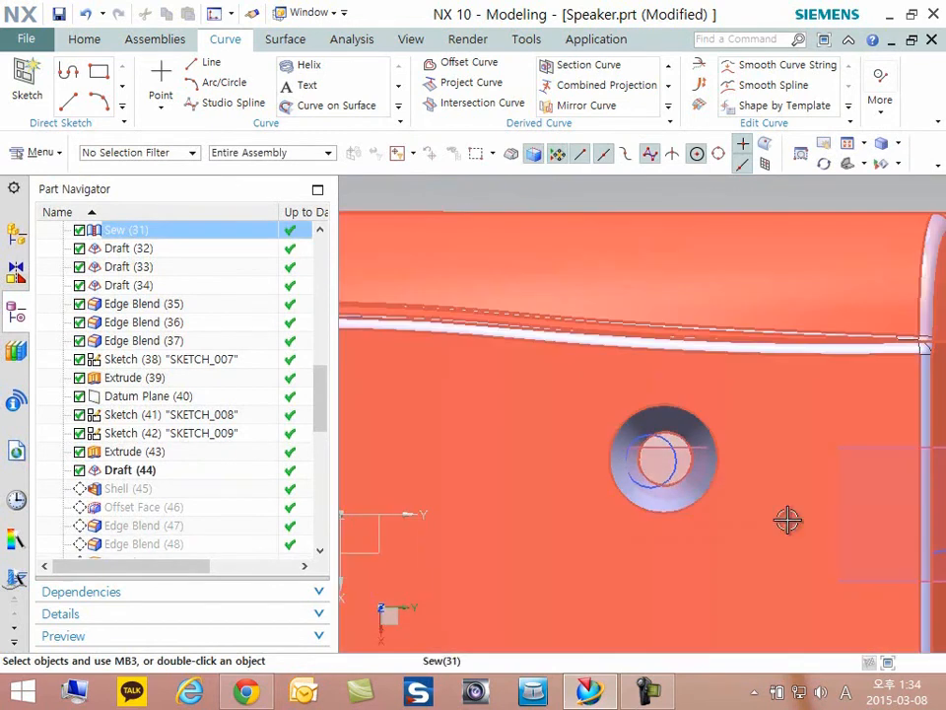
pyautogui.scroll(-2, 637, 318)
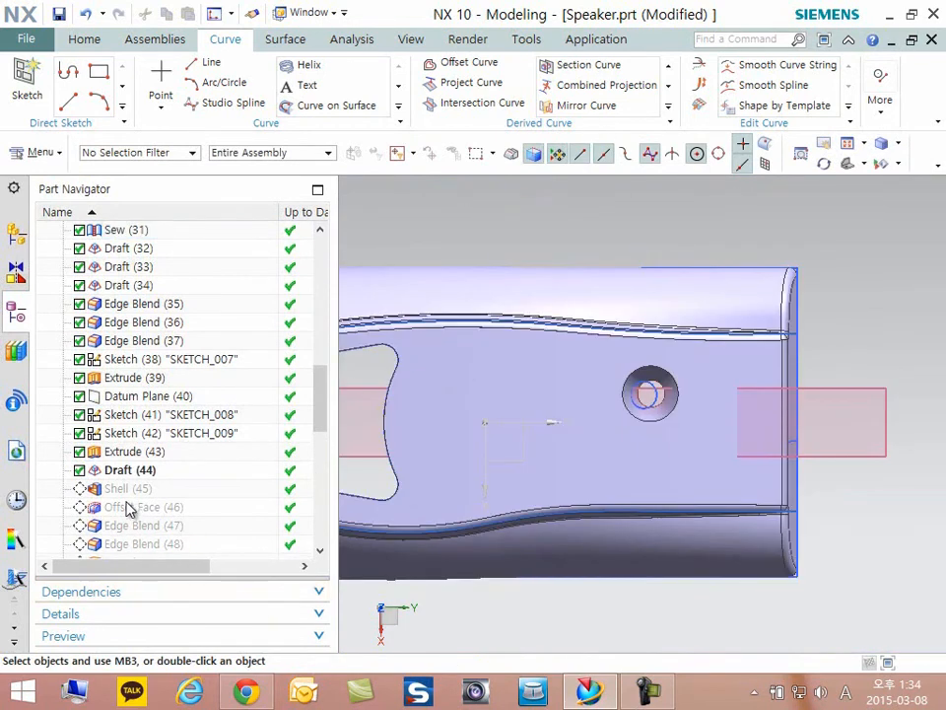
pyautogui.moveTo(630, 475)
pyautogui.mouseDown(button='middle')
pyautogui.moveTo(659, 461)
pyautogui.moveTo(661, 443)
pyautogui.moveTo(655, 447)
pyautogui.mouseUp(button='middle')
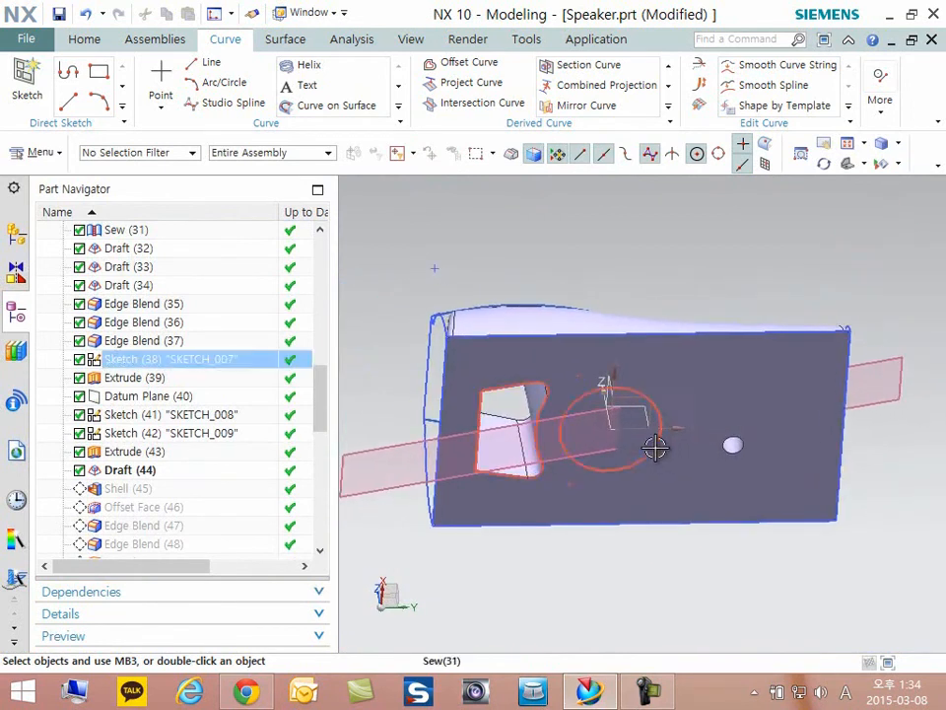
# - Make Shell (45) the current feature, review its pierced faces and wall thickness in edit mode, and accept it
pyautogui.rightClick(125, 499)
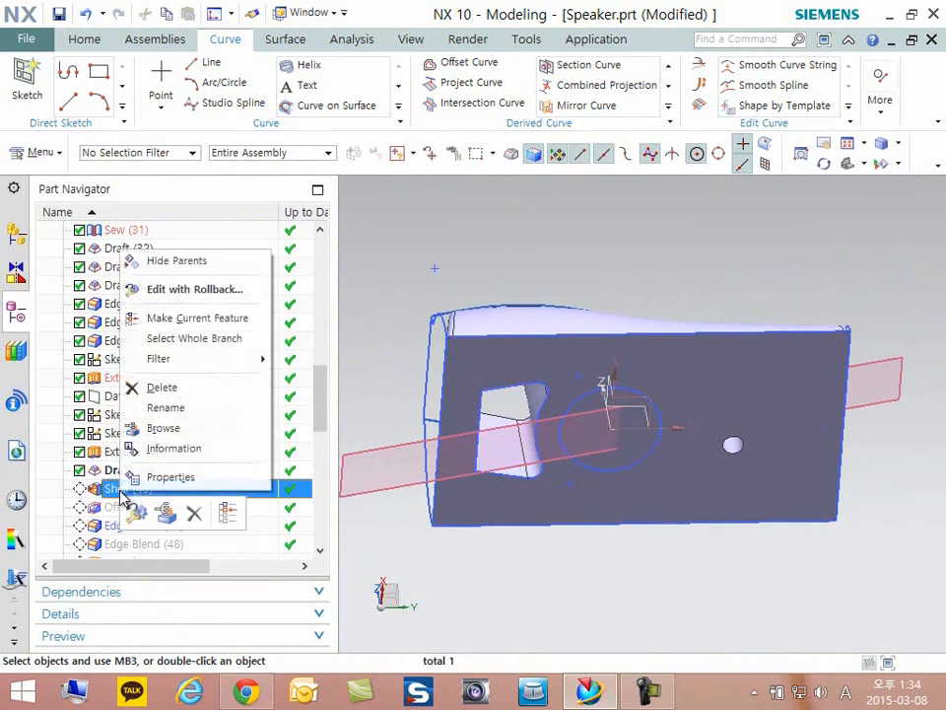
pyautogui.click(187, 317)
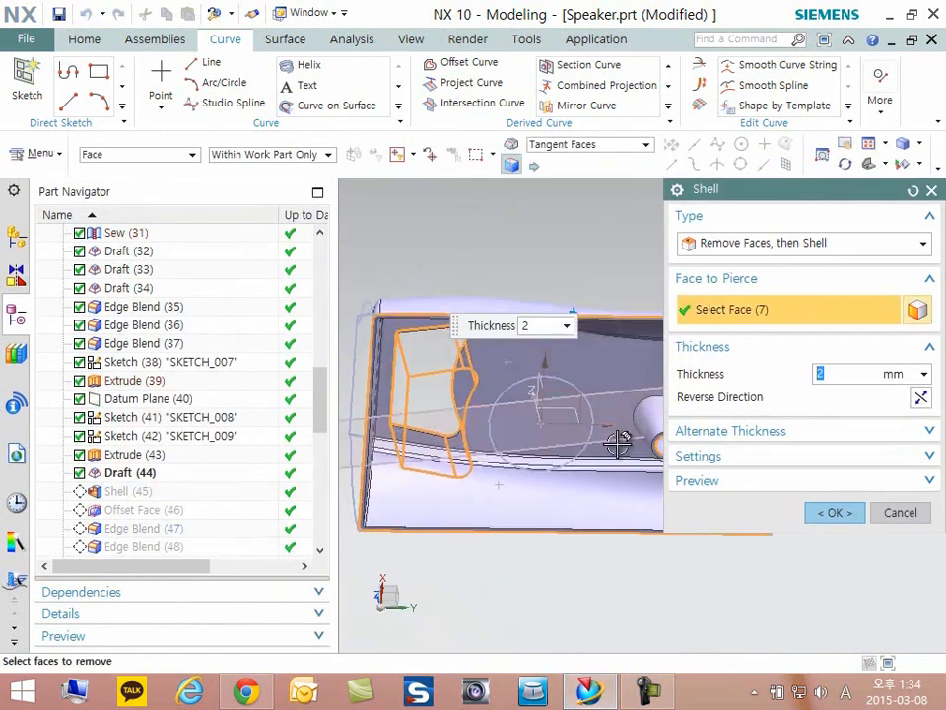
pyautogui.moveTo(615, 444); pyautogui.dragTo(604, 436, button='middle')
pyautogui.scroll(-1, 604, 436)
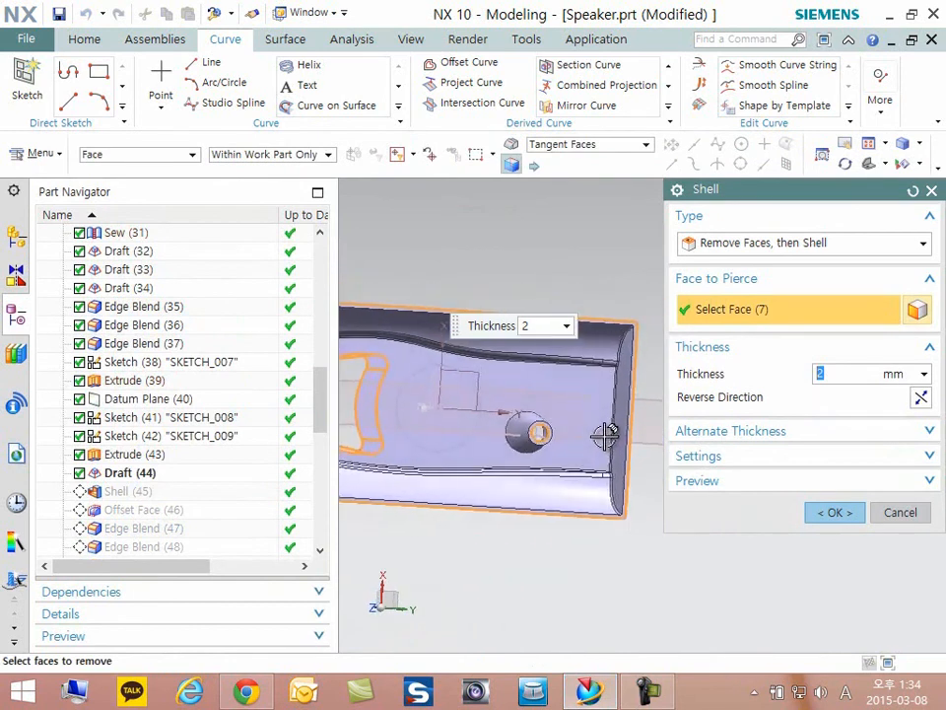
pyautogui.scroll(2, 523, 409)
pyautogui.click(833, 512)
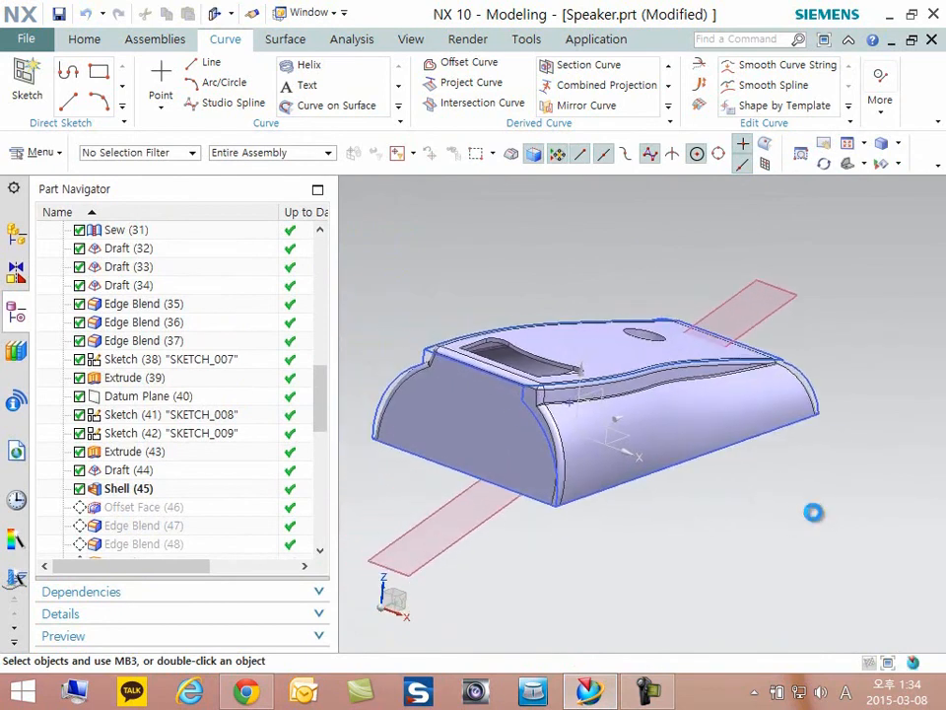
# - Create a one-plane section view using the alternate plane orientation and inspect the shelled body's interior walls and boss
pyautogui.hotkey('ctrl', 'h')
pyautogui.click(902, 475)
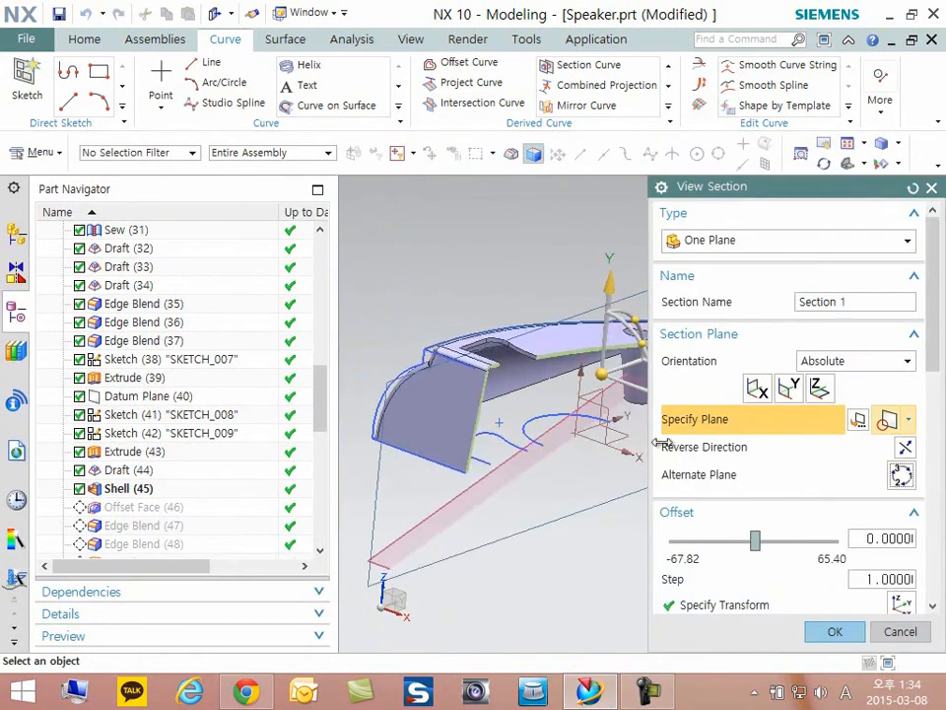
pyautogui.moveTo(525, 393); pyautogui.dragTo(440, 392, button='middle')
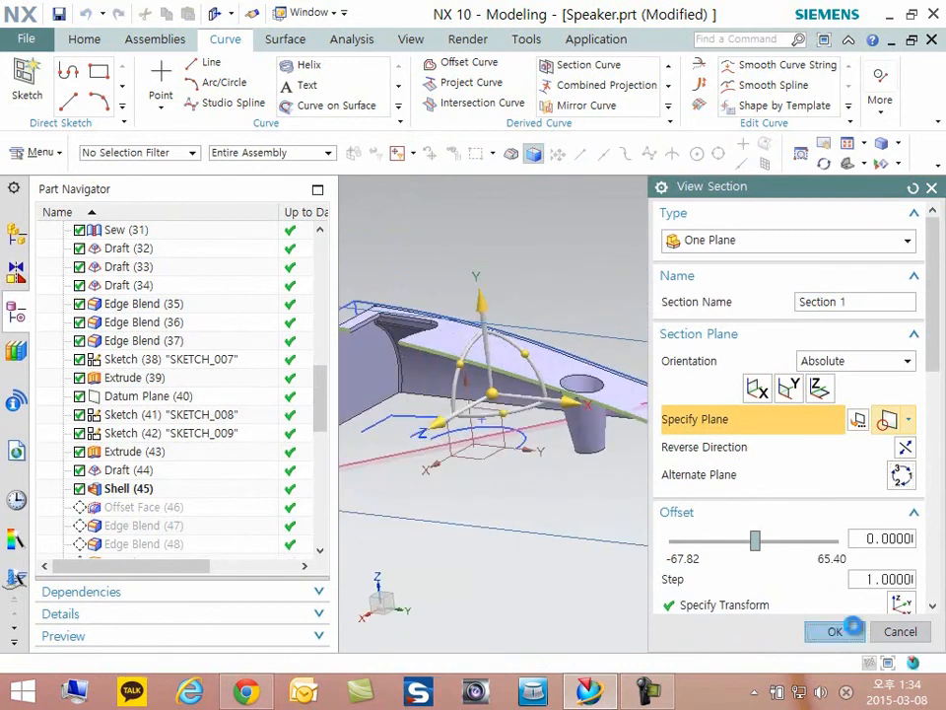
pyautogui.click(852, 627)
pyautogui.scroll(-4, 697, 416)
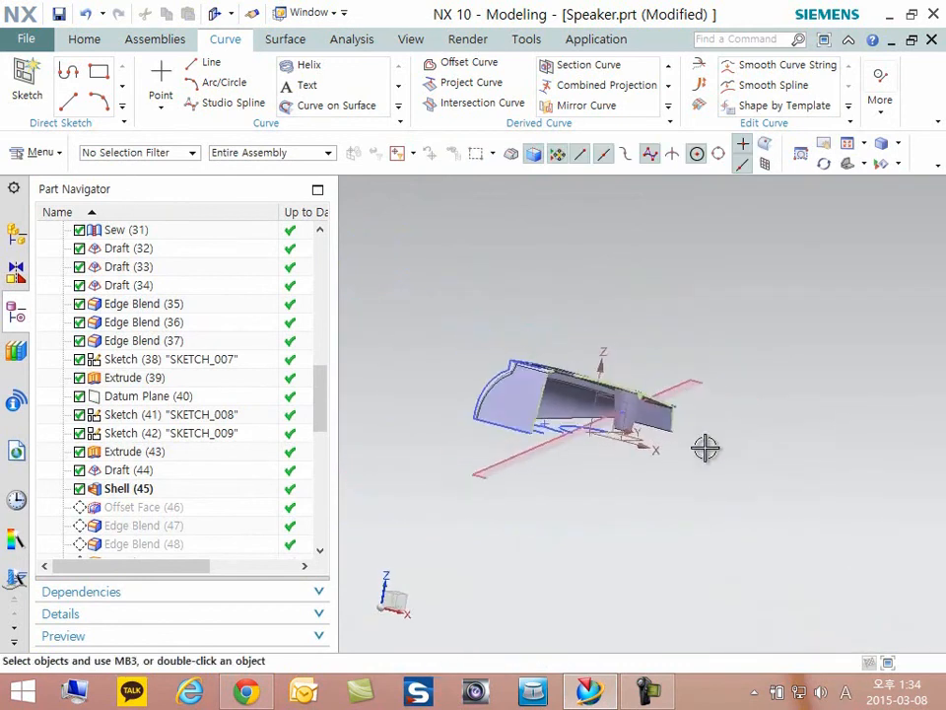
# - Move the section plane clear of the body to an offset of 259 and inspect the whole shell from above and below
pyautogui.hotkey('ctrl', 'h')
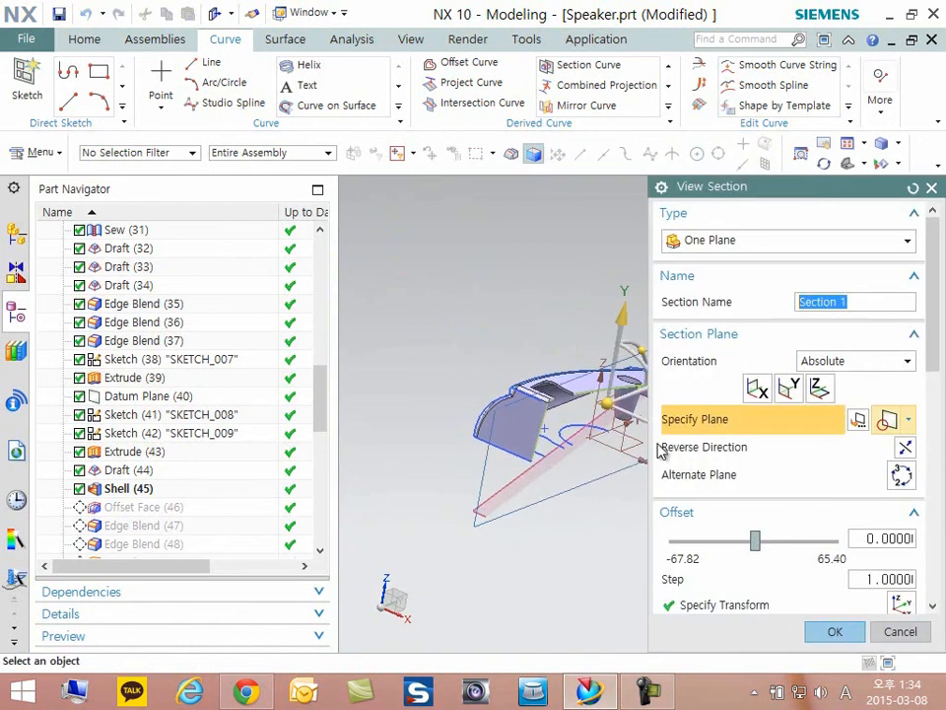
pyautogui.moveTo(603, 451); pyautogui.dragTo(678, 520)
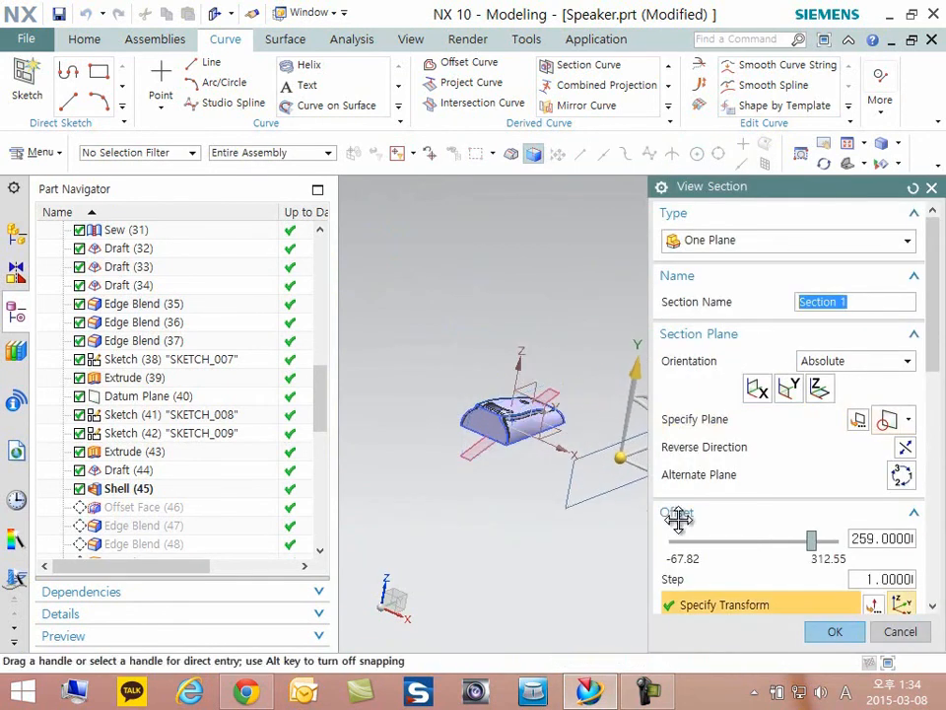
pyautogui.click(828, 630)
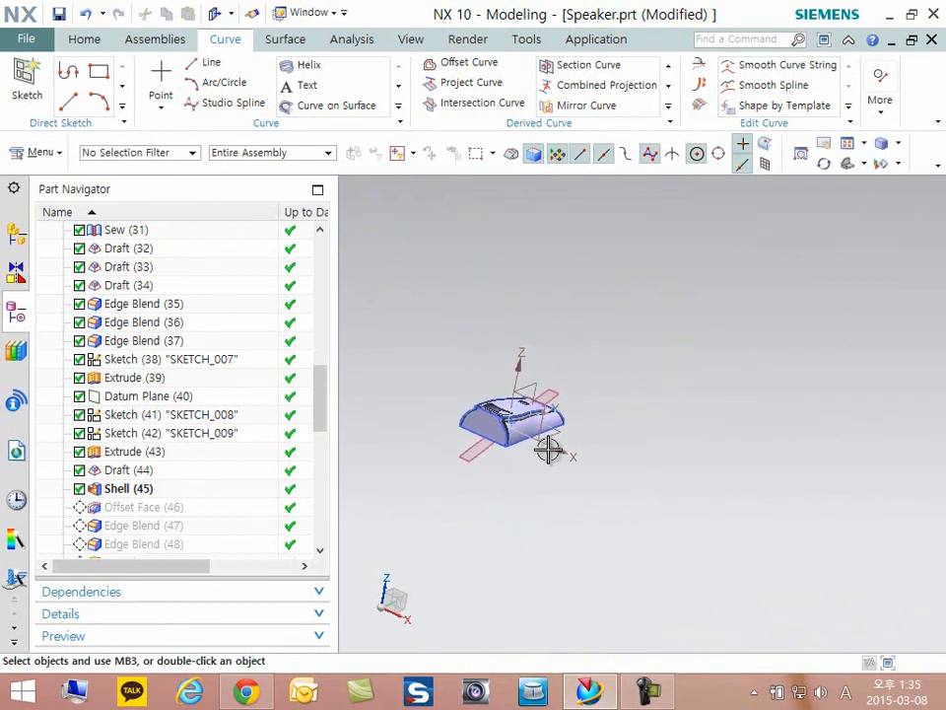
pyautogui.scroll(2, 549, 450)
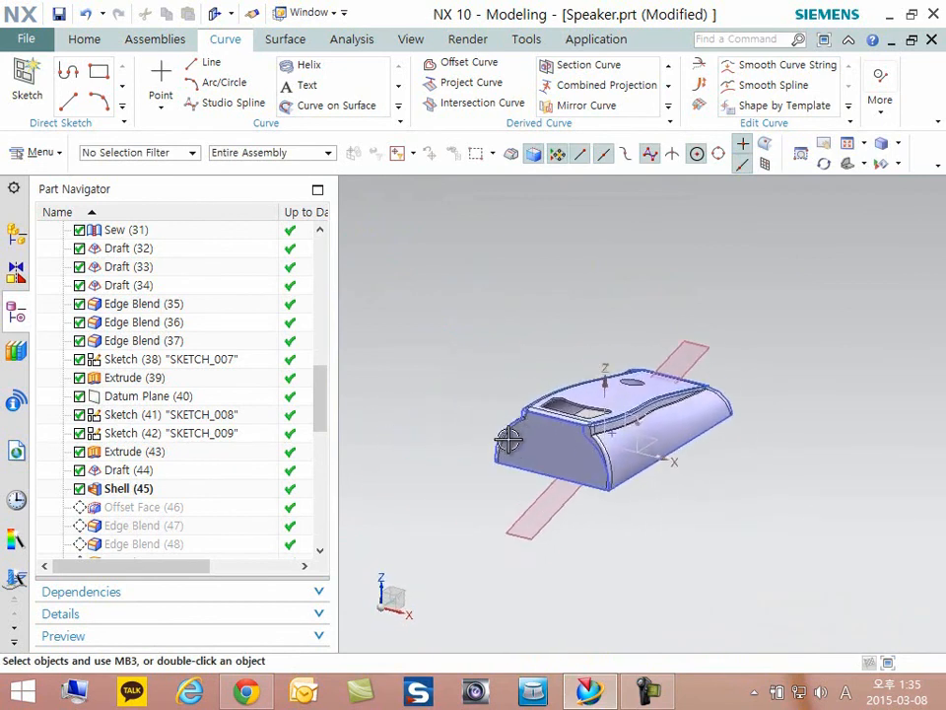
pyautogui.scroll(3, 755, 474)
pyautogui.moveTo(755, 473); pyautogui.dragTo(619, 473, button='middle')
pyautogui.scroll(-1, 254, 479)
pyautogui.moveTo(500, 439); pyautogui.dragTo(498, 428, button='middle')
# - Make Offset Face (46) the current feature, review the offset of the boss's end face in edit mode, and accept it
pyautogui.rightClick(120, 456)
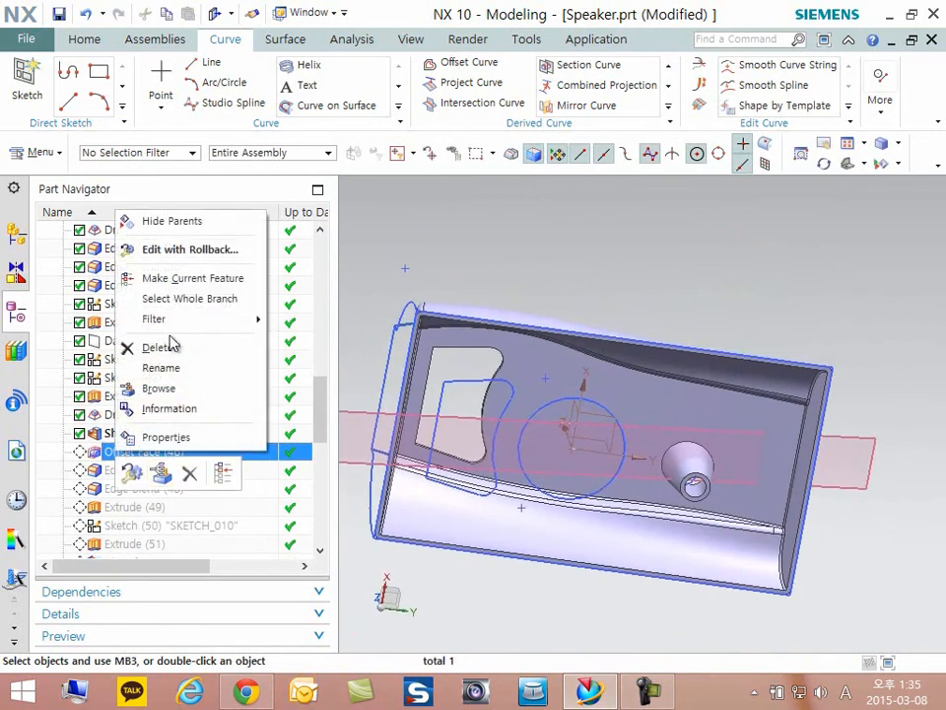
pyautogui.click(182, 280)
pyautogui.scroll(5, 766, 513)
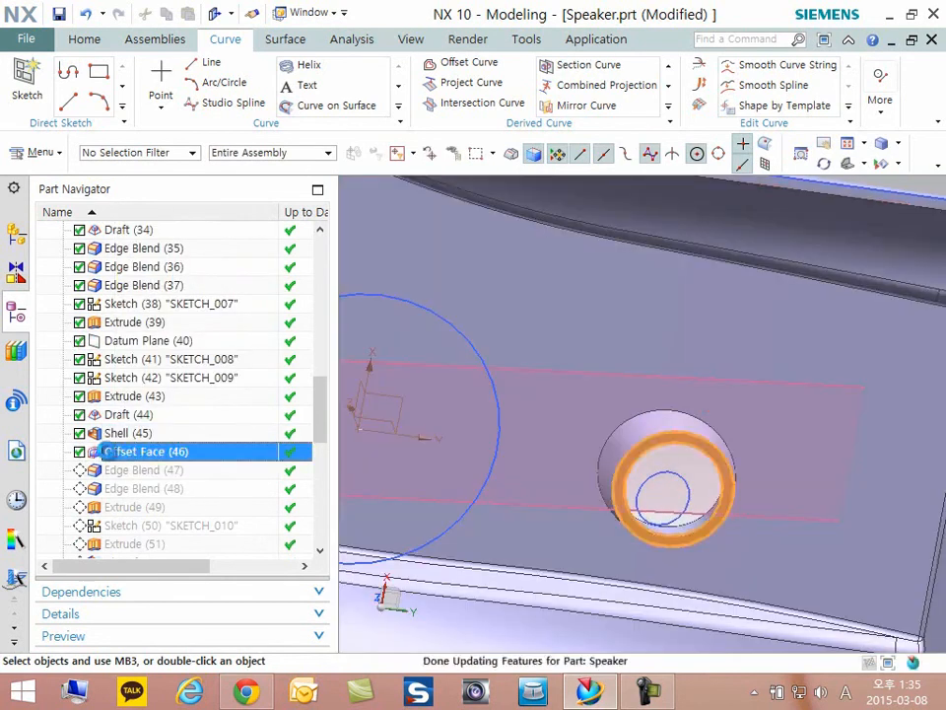
pyautogui.doubleClick(138, 451)
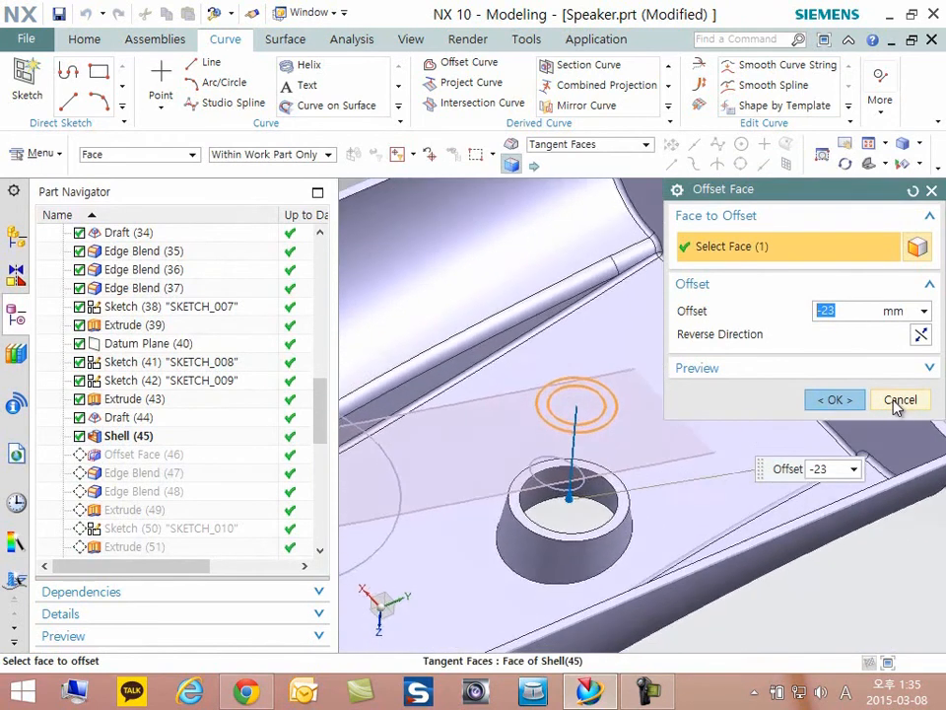
pyautogui.click(834, 400)
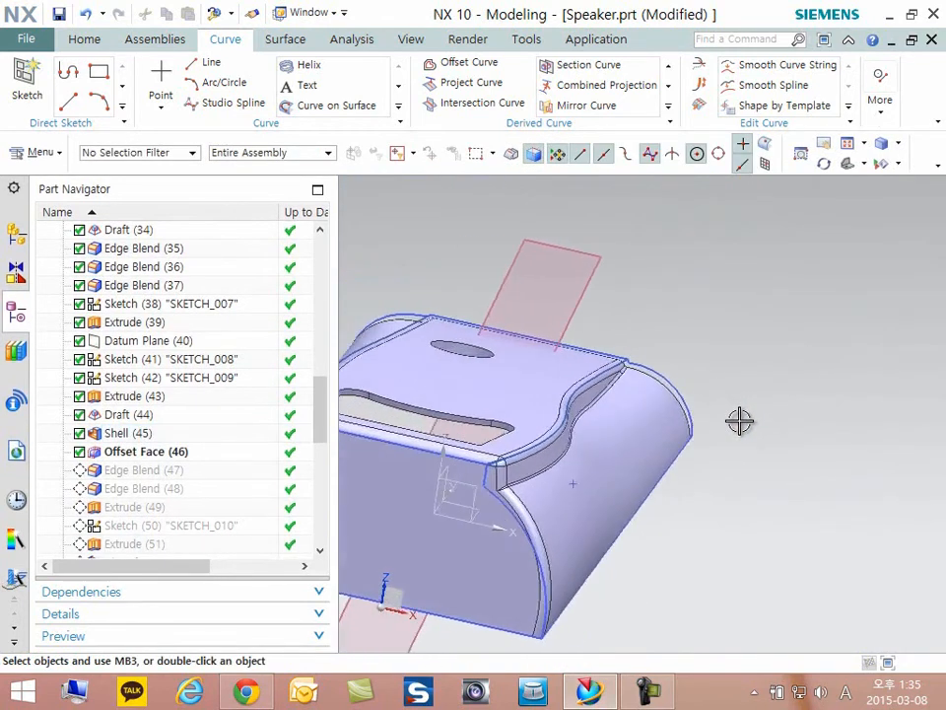
# - Make Edge Blend (47) the current feature, review its circular edge and radius in edit mode, and accept it
pyautogui.rightClick(139, 477)
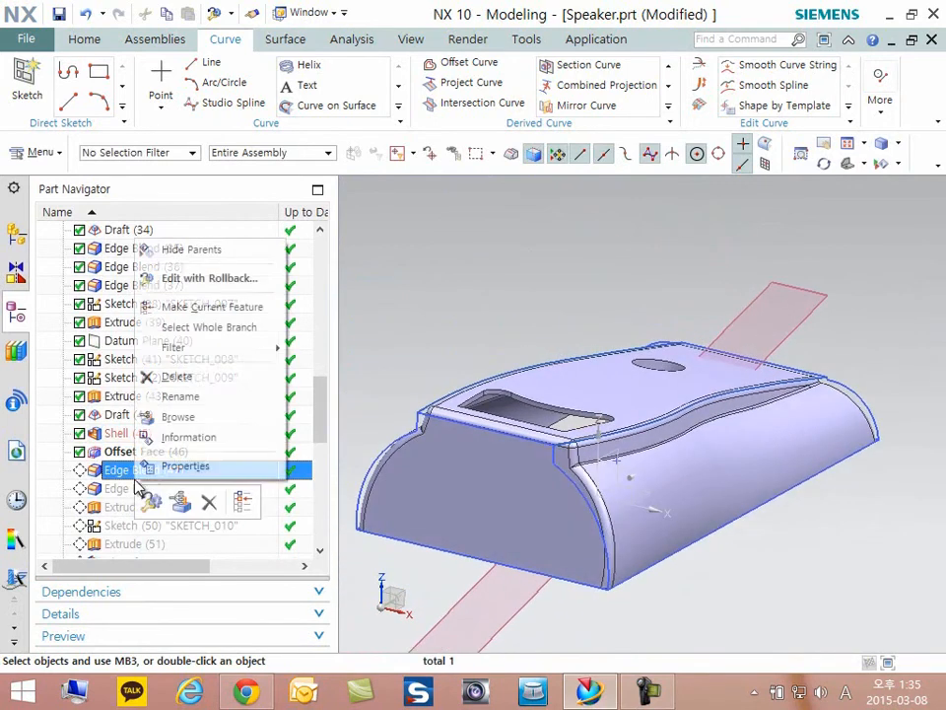
pyautogui.click(192, 308)
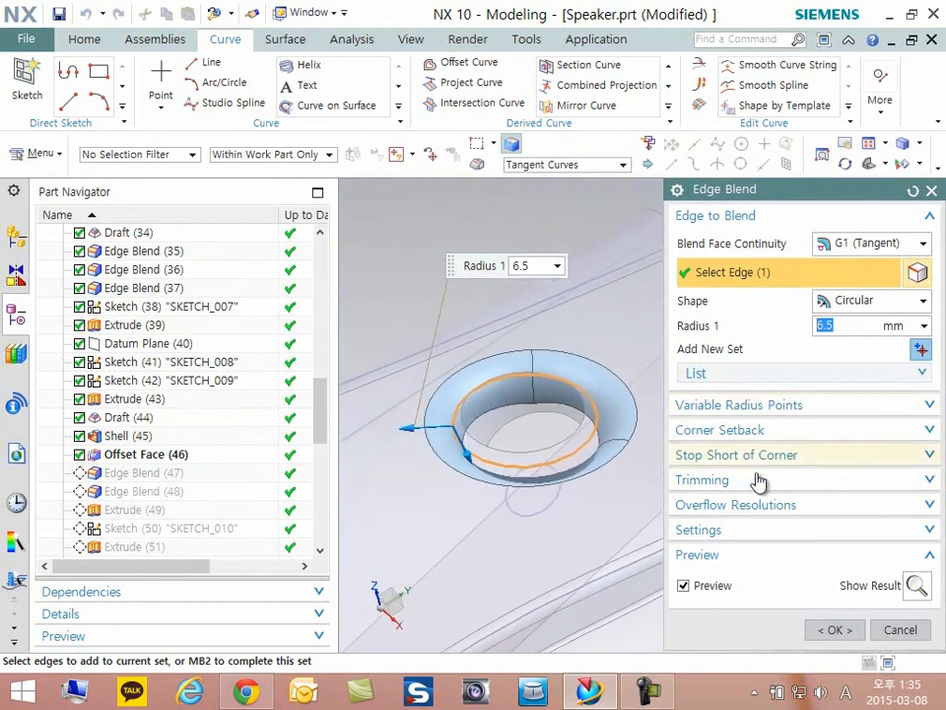
pyautogui.click(834, 630)
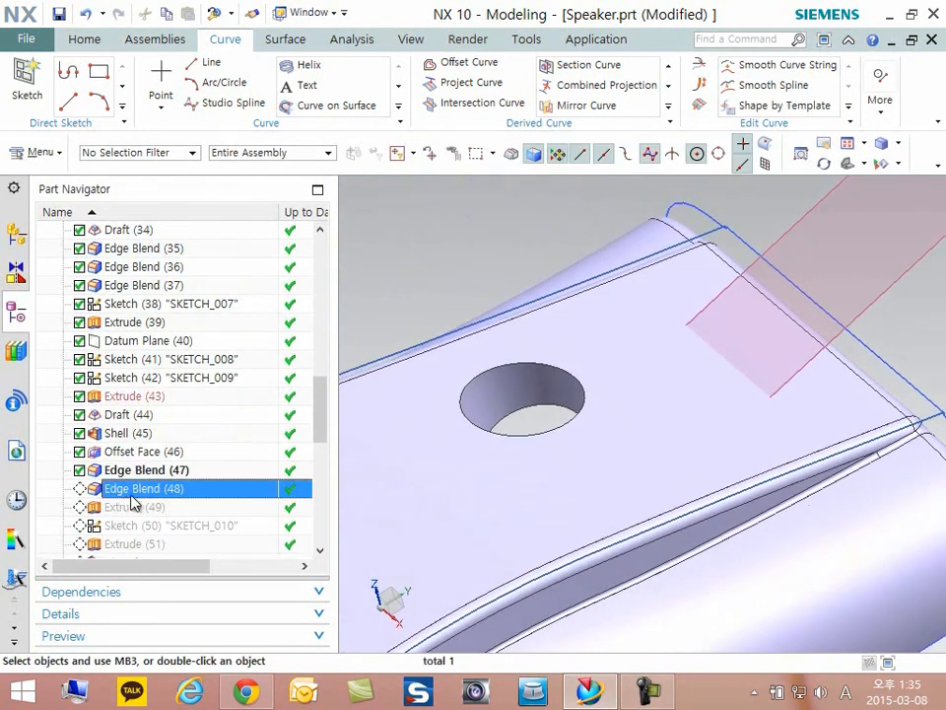
# - Make Edge Blend (48) the current feature
pyautogui.rightClick(126, 473)
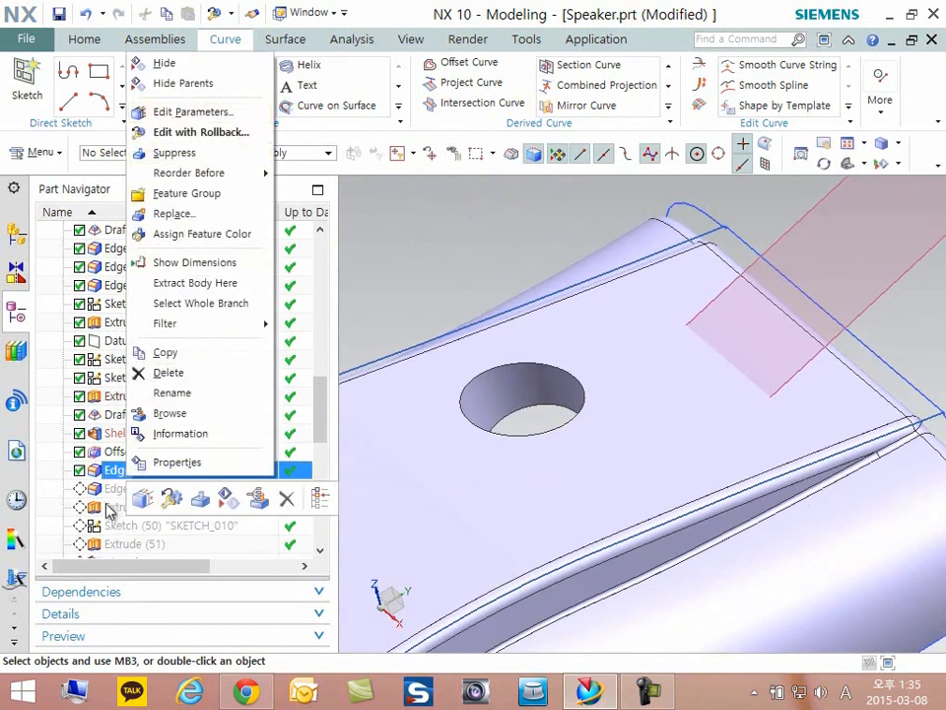
pyautogui.rightClick(111, 488)
pyautogui.click(189, 316)
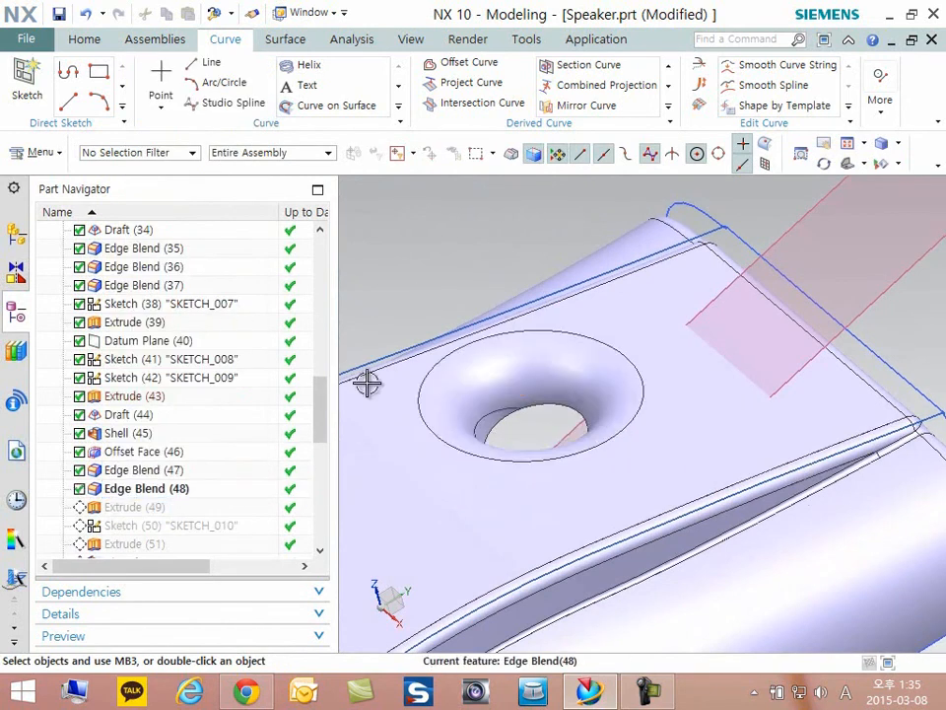
# - Reopen Edge Blend (47) for editing, examine its selected edge and preview around the hole, and leave without changes
pyautogui.doubleClick(134, 473)
pyautogui.scroll(5, 574, 435)
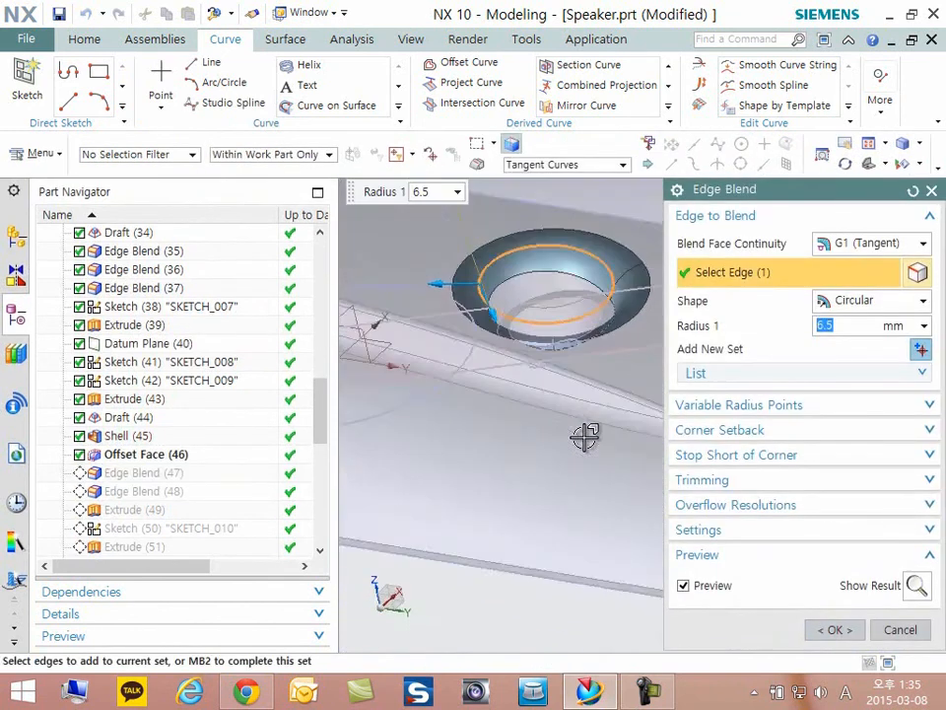
pyautogui.moveTo(584, 436); pyautogui.dragTo(587, 437, button='middle')
pyautogui.click(916, 636)
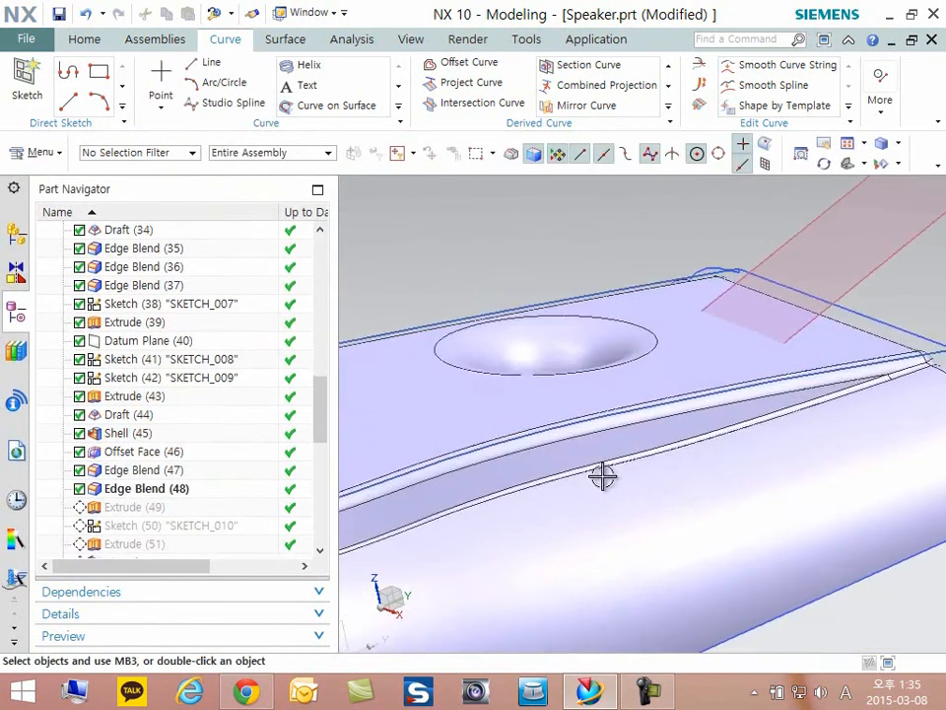
# - Open Edge Blend (48) for editing, review its radius and the rounded rim of the hole, and accept it
pyautogui.doubleClick(134, 487)
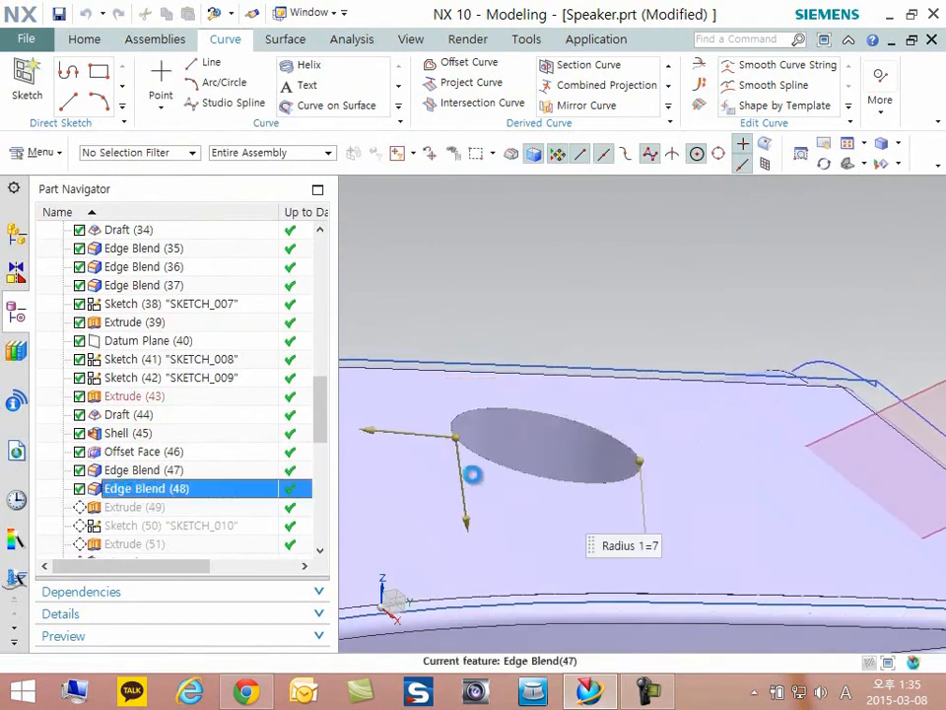
pyautogui.scroll(5, 606, 482)
pyautogui.moveTo(608, 482); pyautogui.dragTo(608, 483, button='middle')
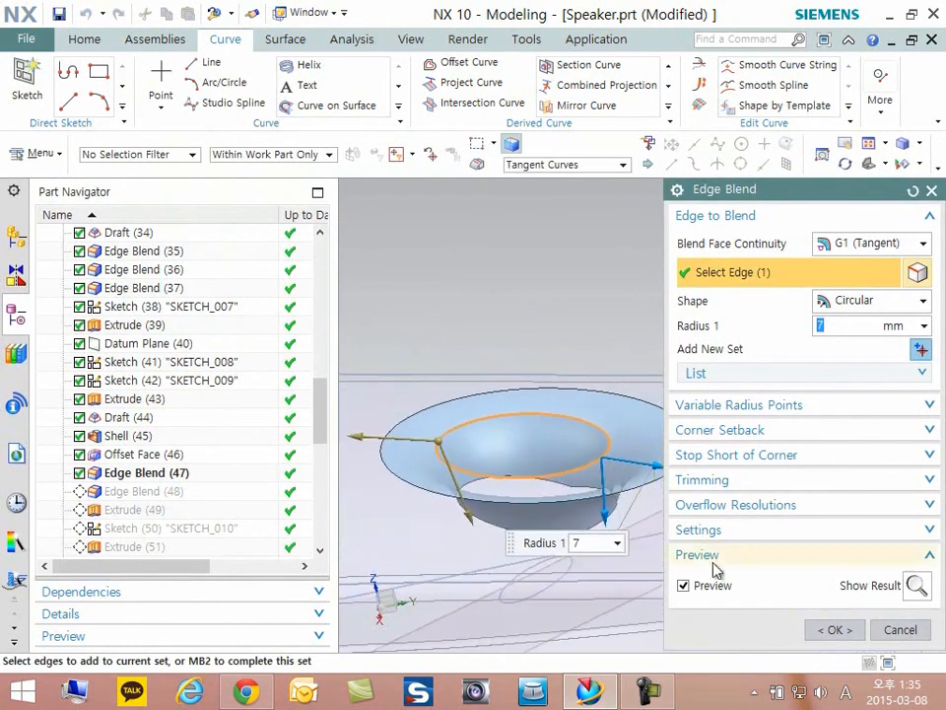
pyautogui.click(831, 635)
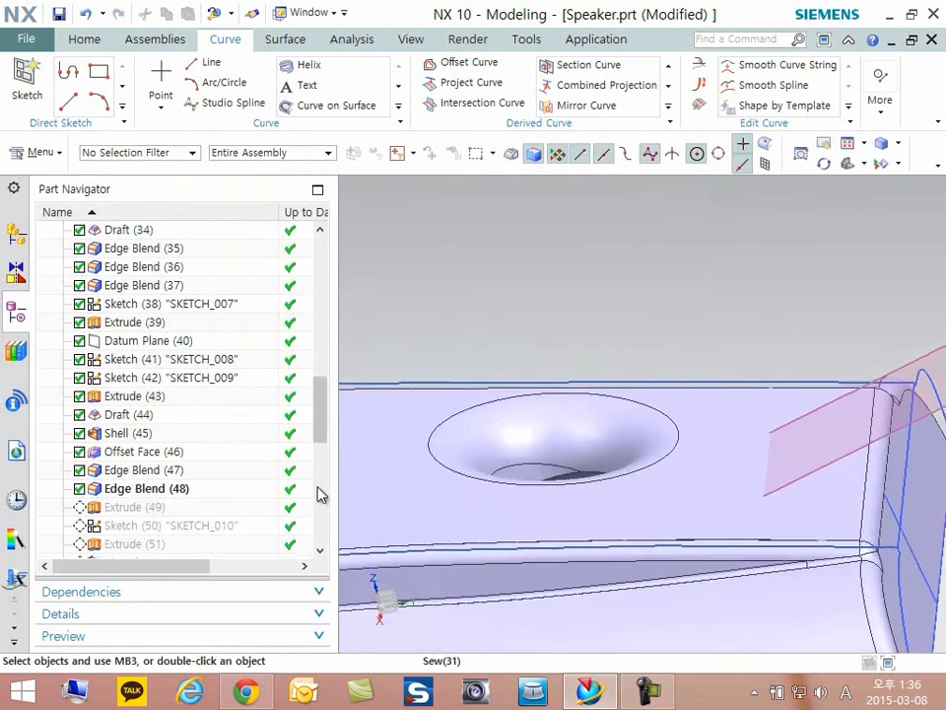
# - Hide Datum Plane (40) and inspect the blended hole from above and from the underside
pyautogui.moveTo(532, 322); pyautogui.dragTo(549, 355, button='middle')
pyautogui.rightClick(490, 350)
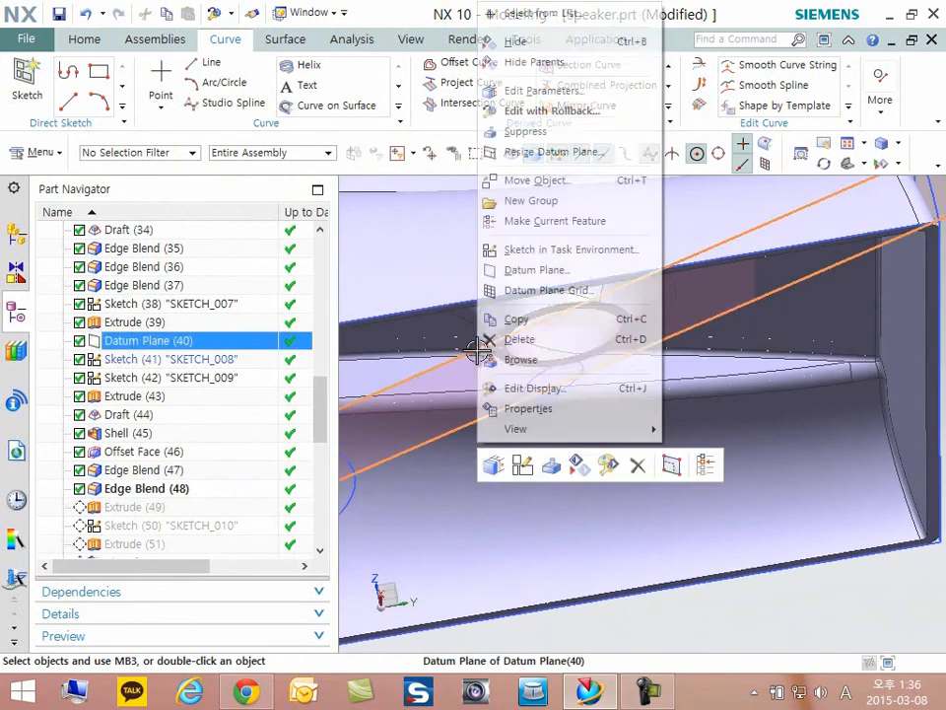
pyautogui.click(553, 468)
pyautogui.moveTo(495, 413); pyautogui.dragTo(494, 481, button='middle')
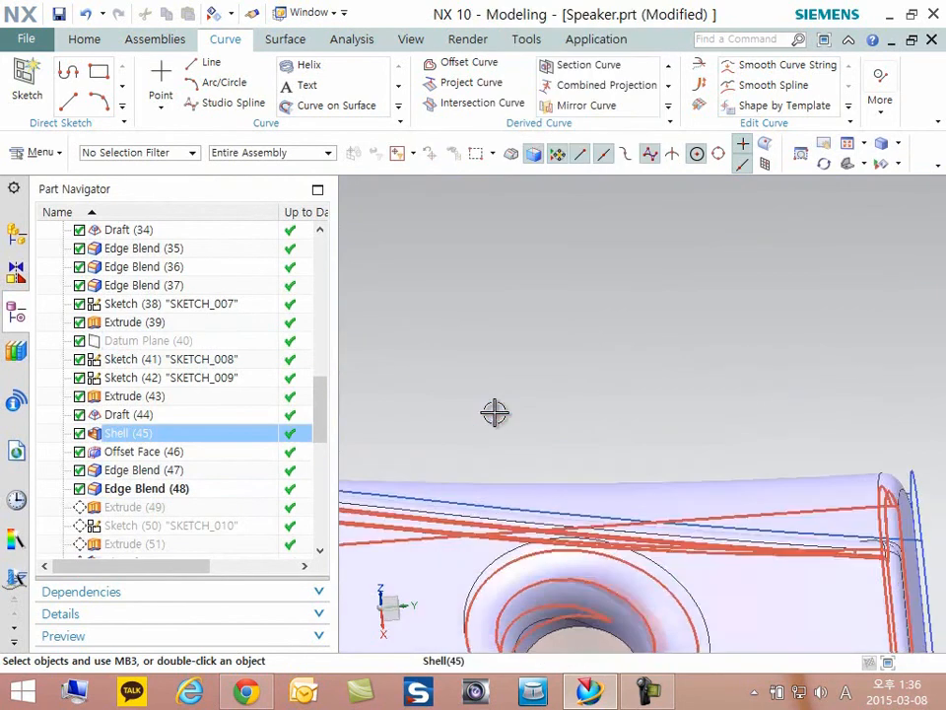
pyautogui.scroll(-3, 581, 340)
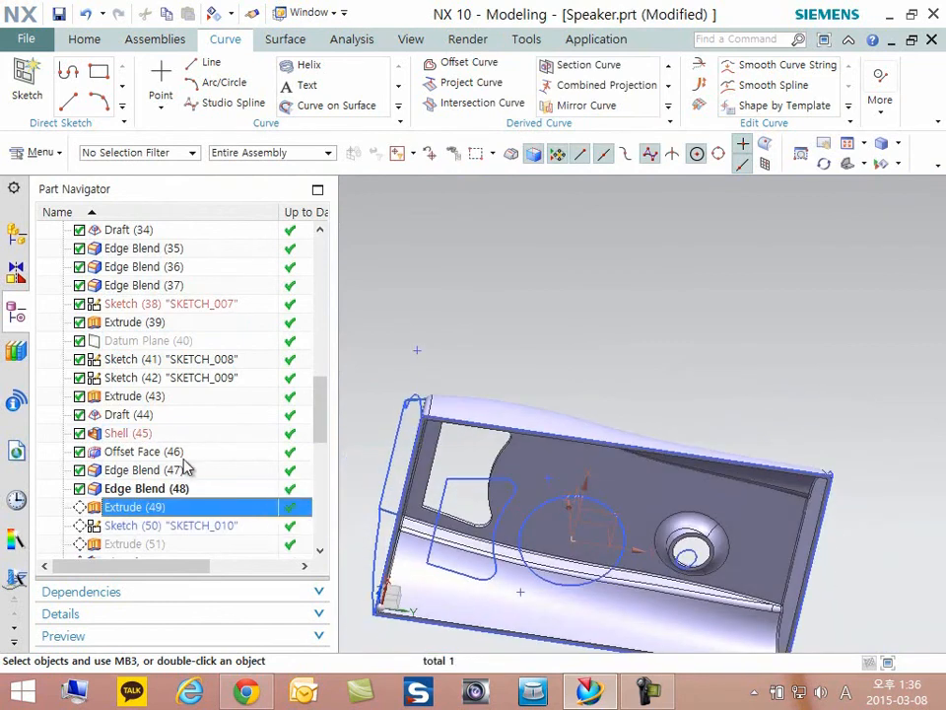
# - Review Extrude (49)'s circular section, limits and Boolean setting, make it the current feature, and inspect the disc on the top face
pyautogui.doubleClick(138, 508)
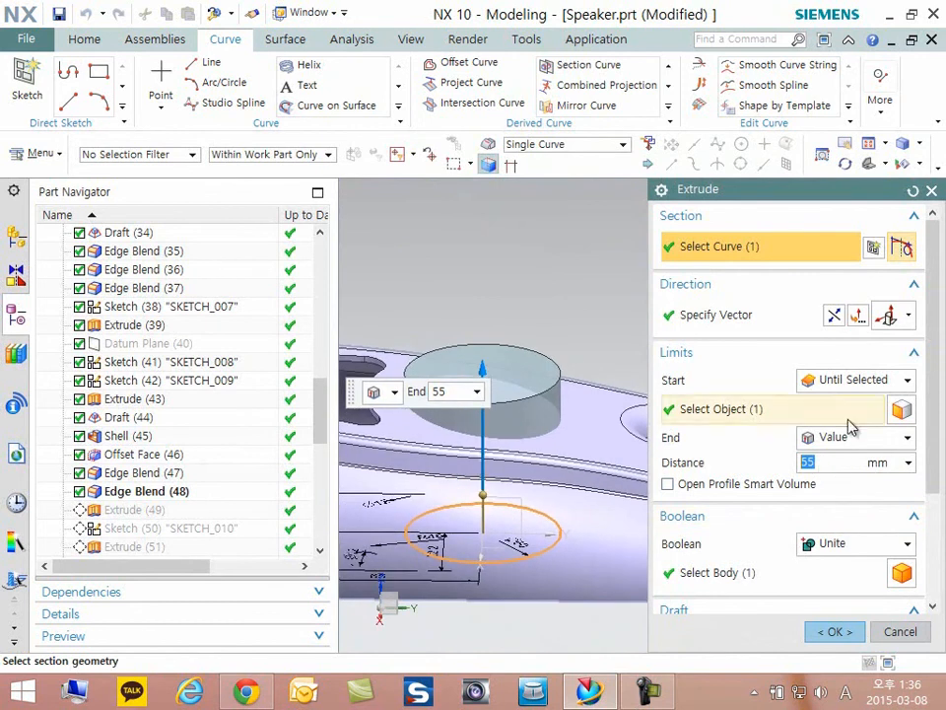
pyautogui.click(855, 631)
pyautogui.rightClick(112, 509)
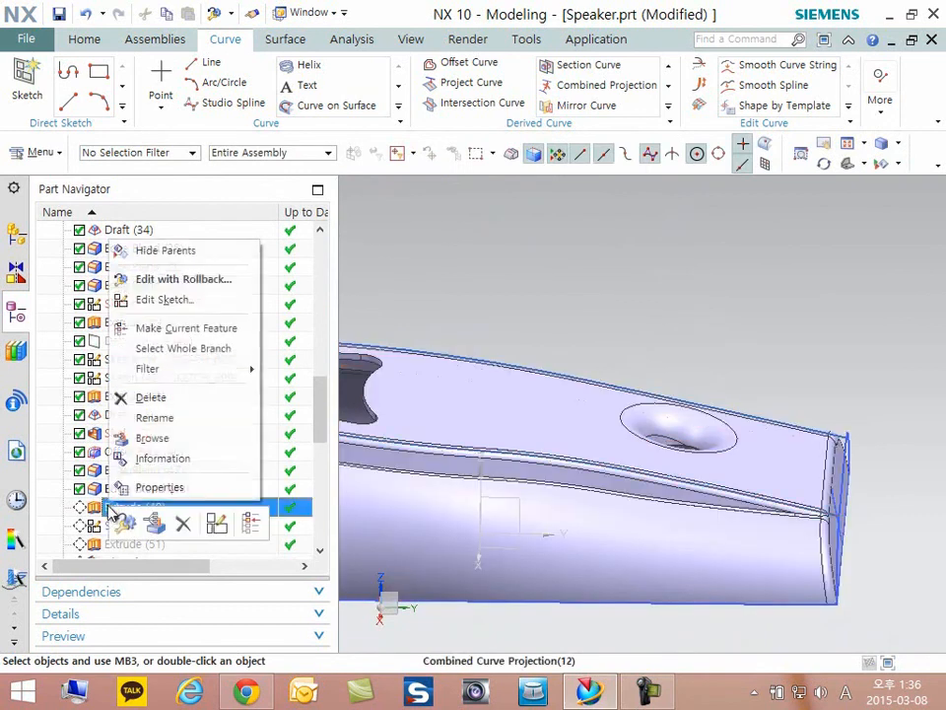
pyautogui.click(180, 329)
pyautogui.scroll(-3, 523, 418)
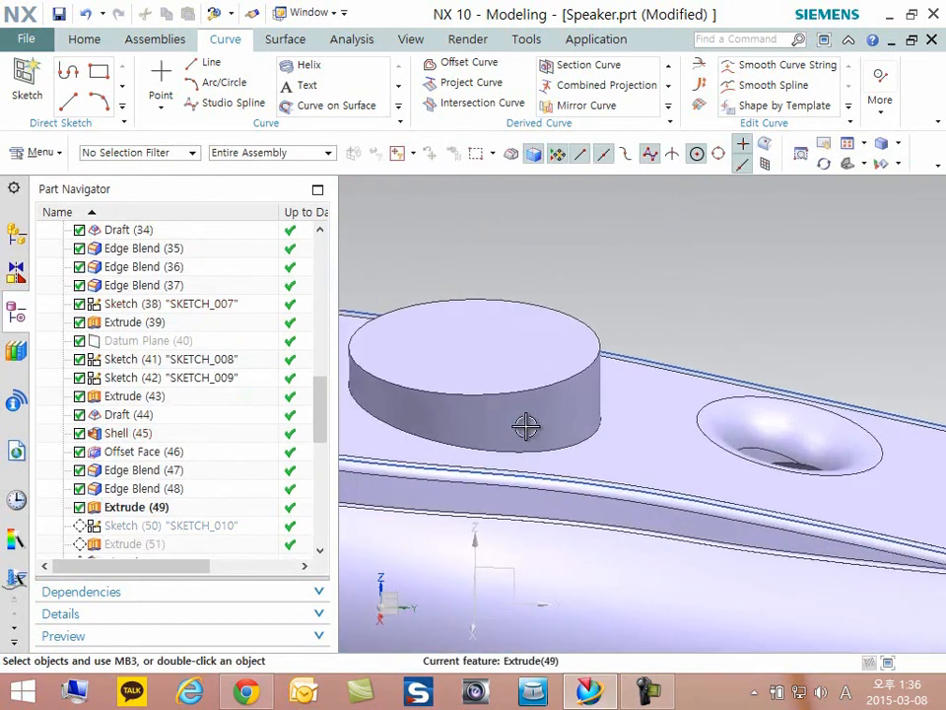
pyautogui.scroll(-3, 598, 395)
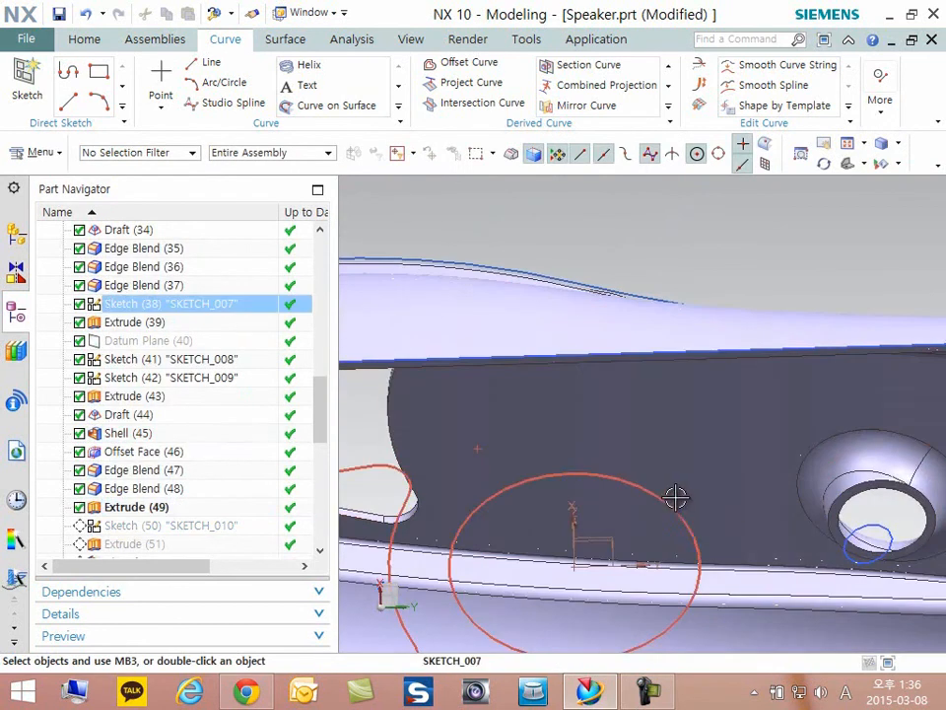
pyautogui.scroll(5, 595, 443)
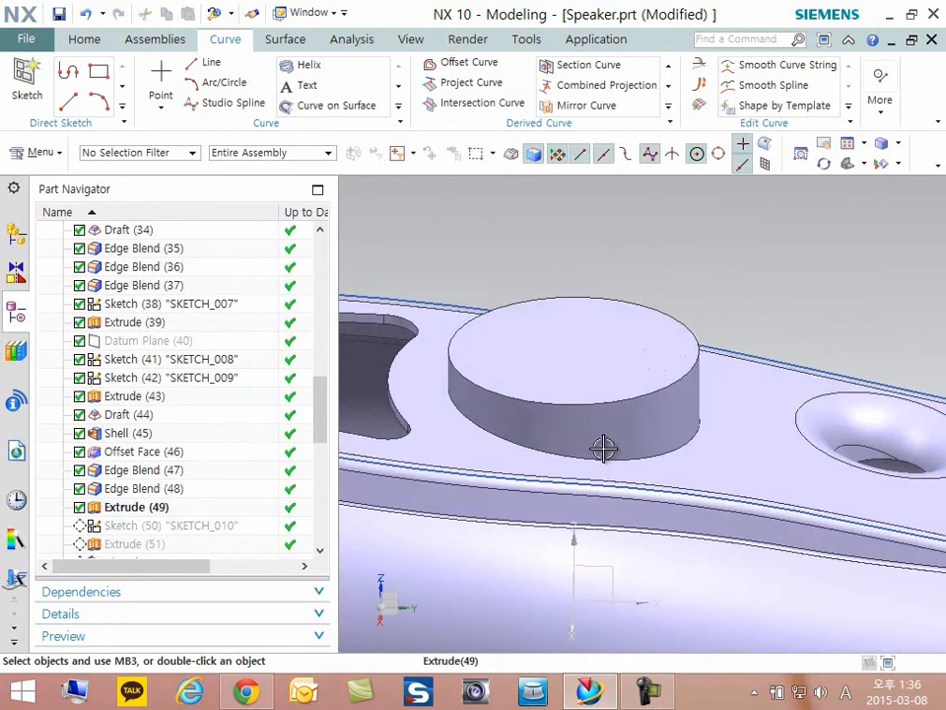
# - Make Sketch (50) "SKETCH_010" the current feature
pyautogui.rightClick(176, 532)
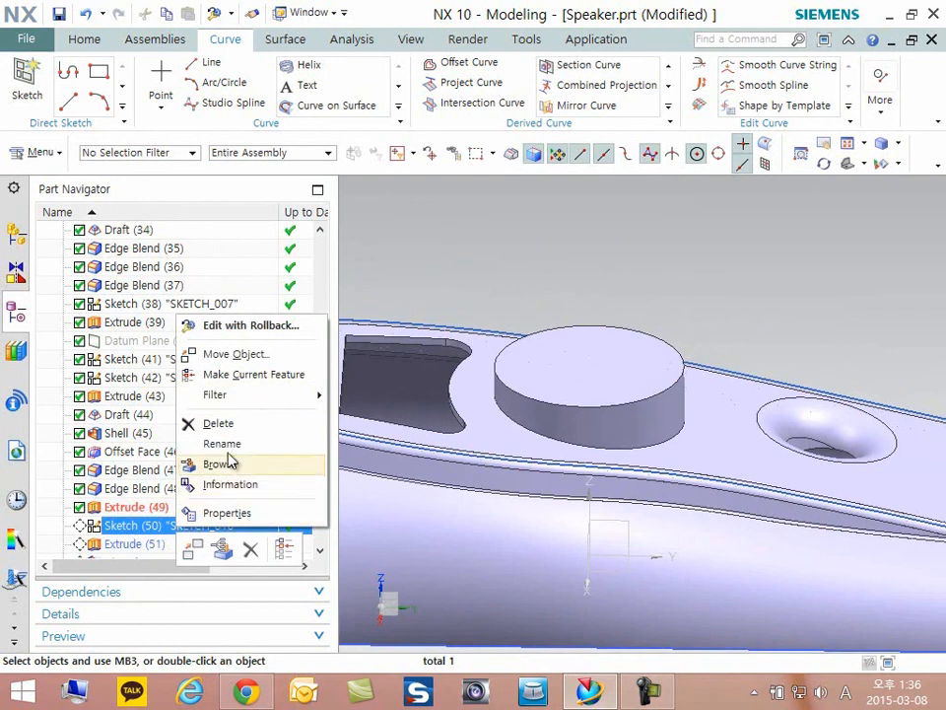
pyautogui.click(238, 376)
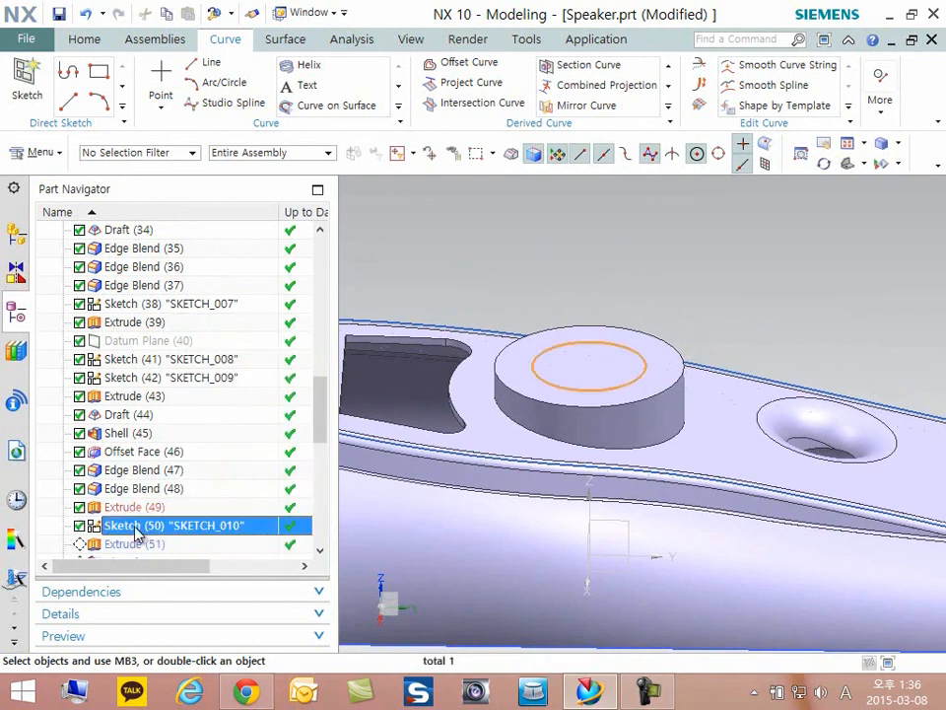
# - Open Sketch (50) "SKETCH_010" for editing, review the dimensioned circle on the disc's top face, and finish the sketch
pyautogui.doubleClick(136, 532)
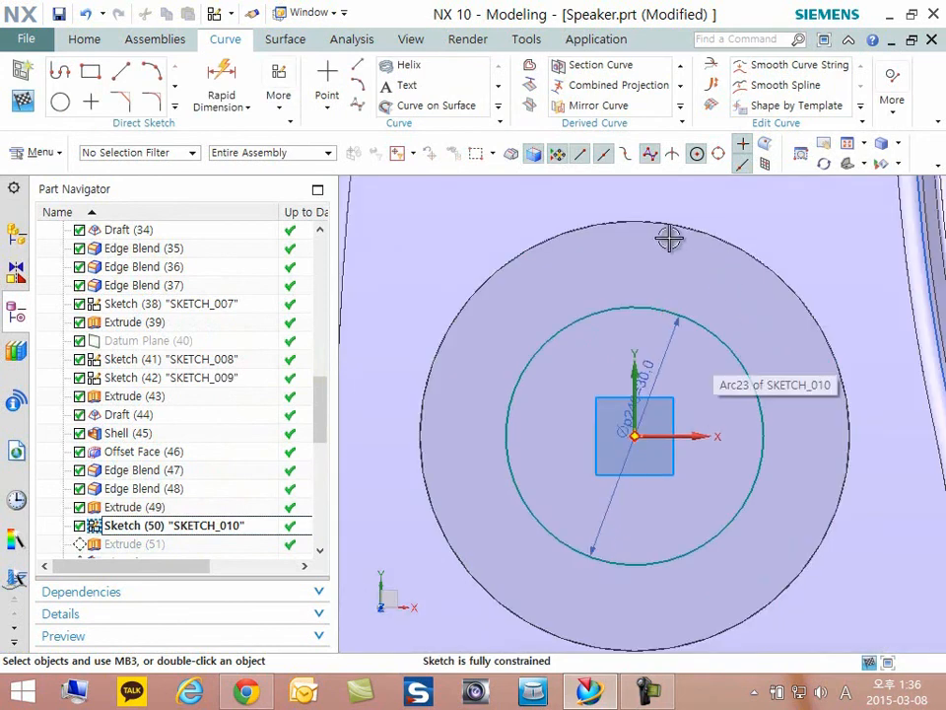
pyautogui.scroll(6, 723, 461)
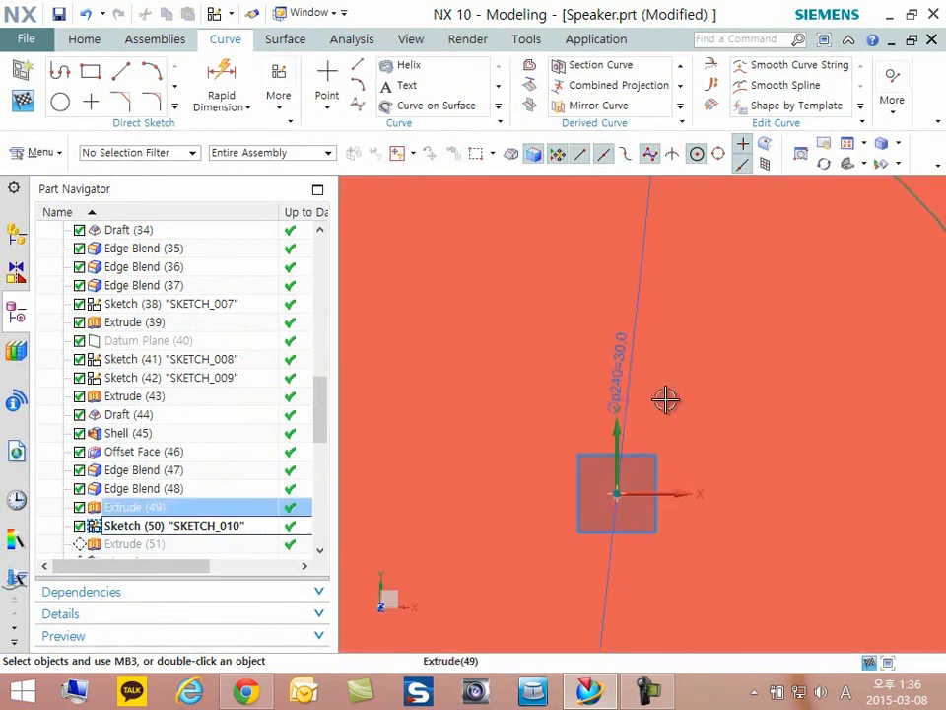
pyautogui.scroll(-2, 675, 404)
pyautogui.moveTo(680, 639); pyautogui.dragTo(684, 569, button='middle')
pyautogui.scroll(-3, 682, 568)
pyautogui.moveTo(653, 485)
pyautogui.mouseDown(button='middle')
pyautogui.moveTo(623, 442)
pyautogui.moveTo(626, 464)
pyautogui.mouseUp(button='middle')
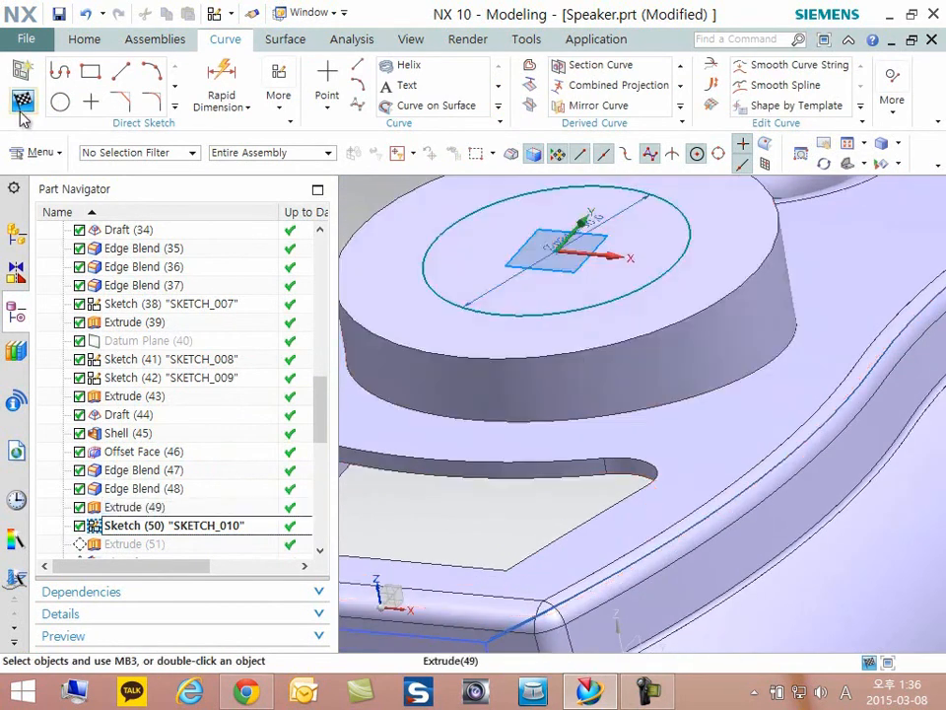
pyautogui.click(22, 104)
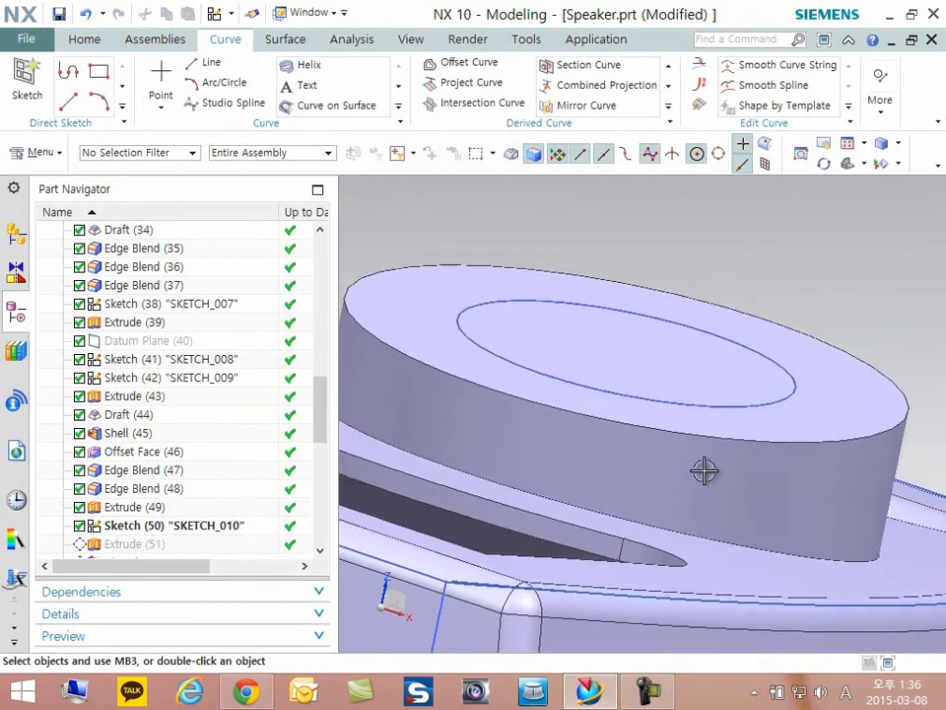
# - Make Extrude (51) the current feature, review its limits and Boolean setting, accept it, and inspect the hole through the disc
pyautogui.rightClick(131, 544)
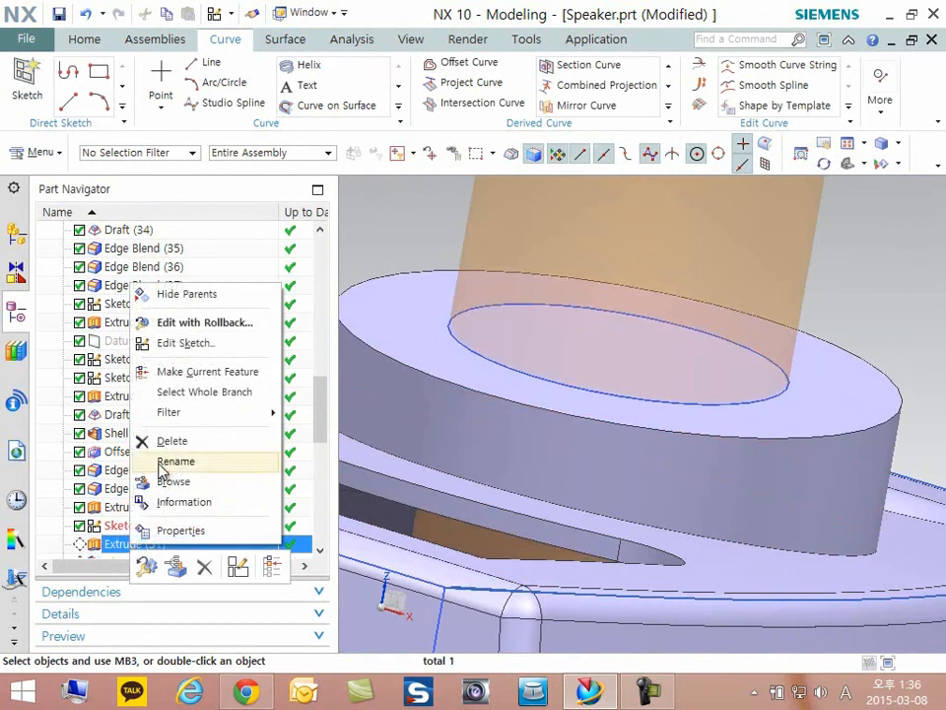
pyautogui.click(182, 392)
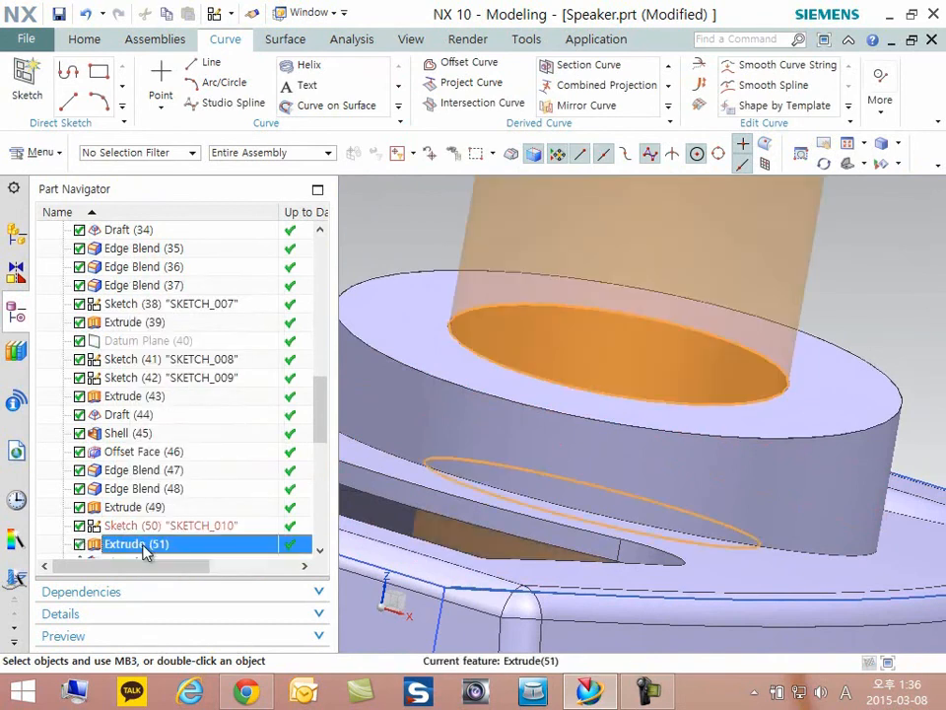
pyautogui.scroll(-5, 591, 428)
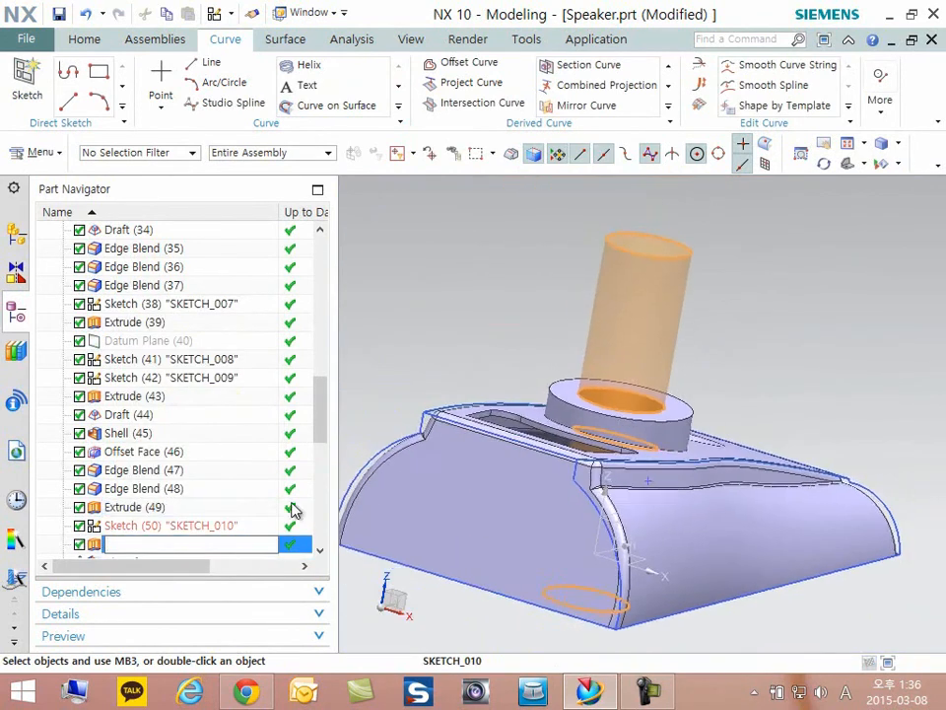
pyautogui.click(164, 528)
pyautogui.doubleClick(138, 543)
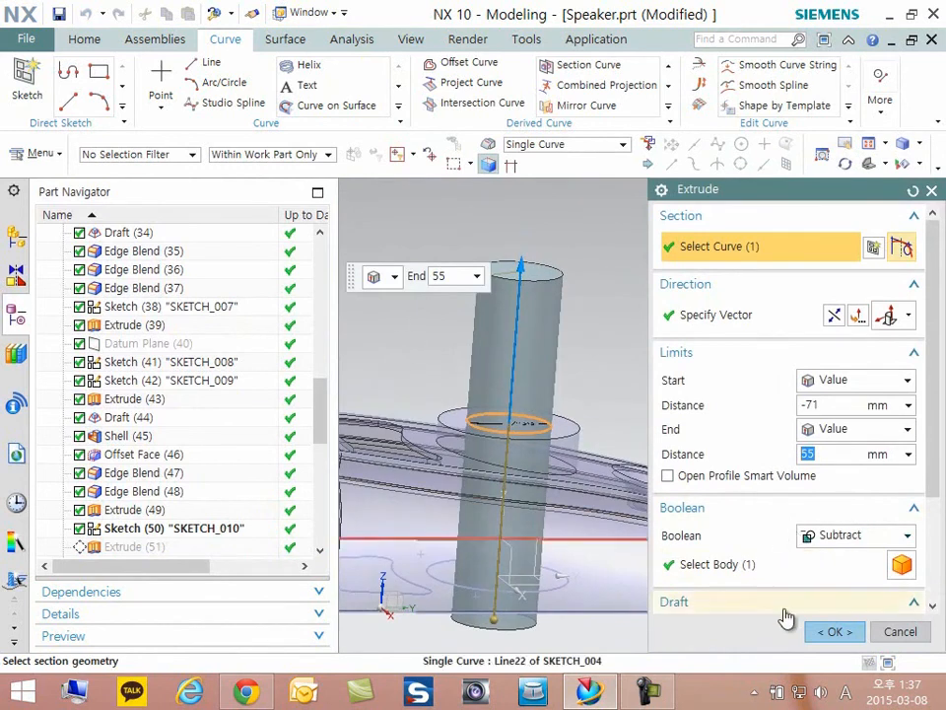
pyautogui.click(839, 633)
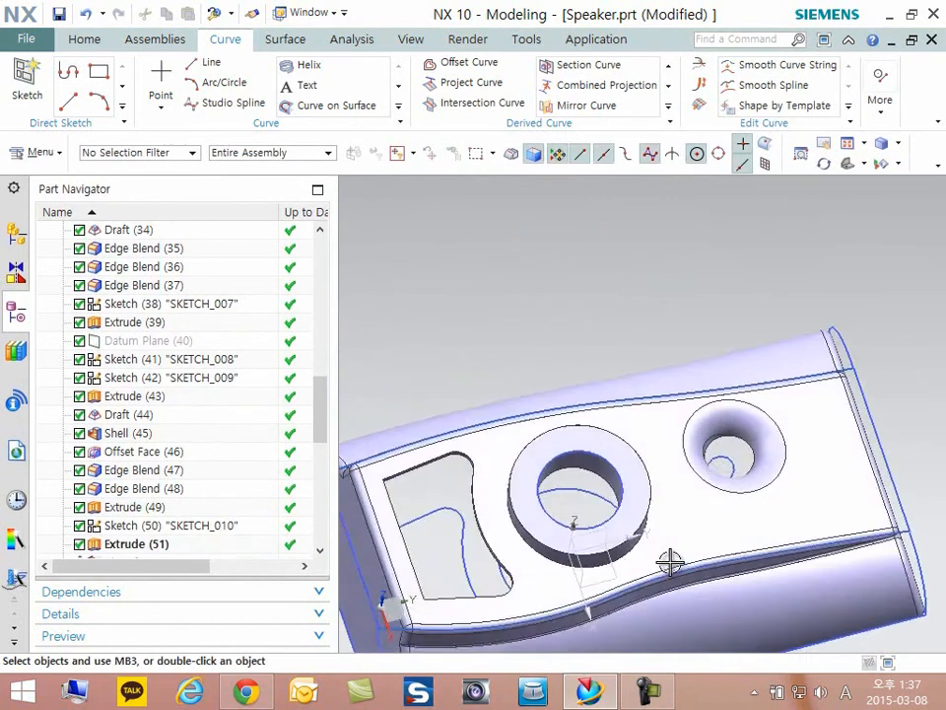
pyautogui.press('Home')
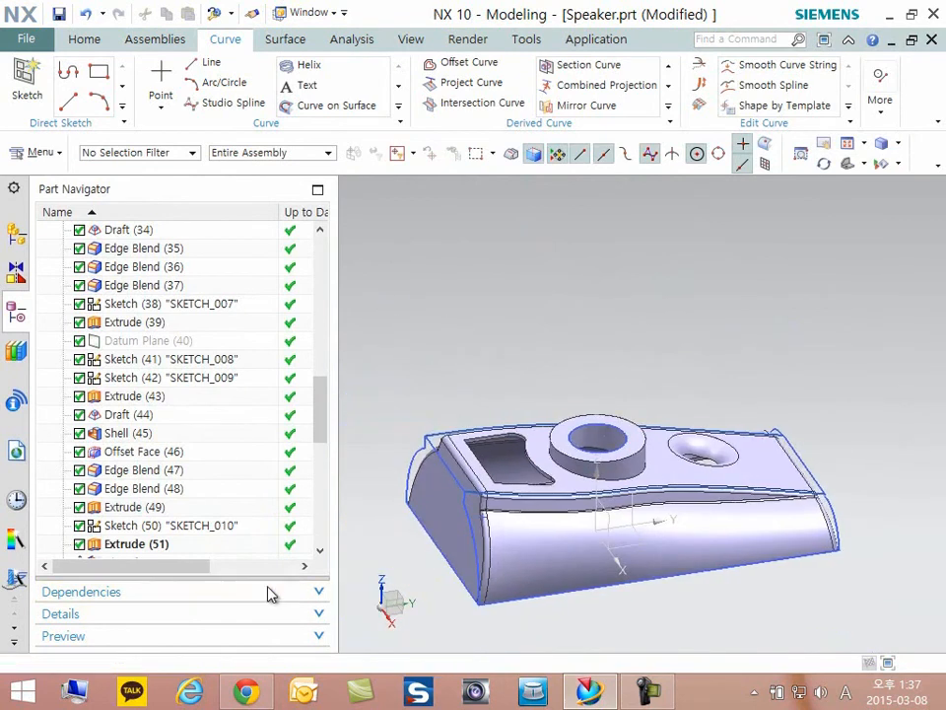
# - Make Chamfer (52) the current feature and inspect the bevelled rim of the ring's hole
pyautogui.scroll(-3, 158, 488)
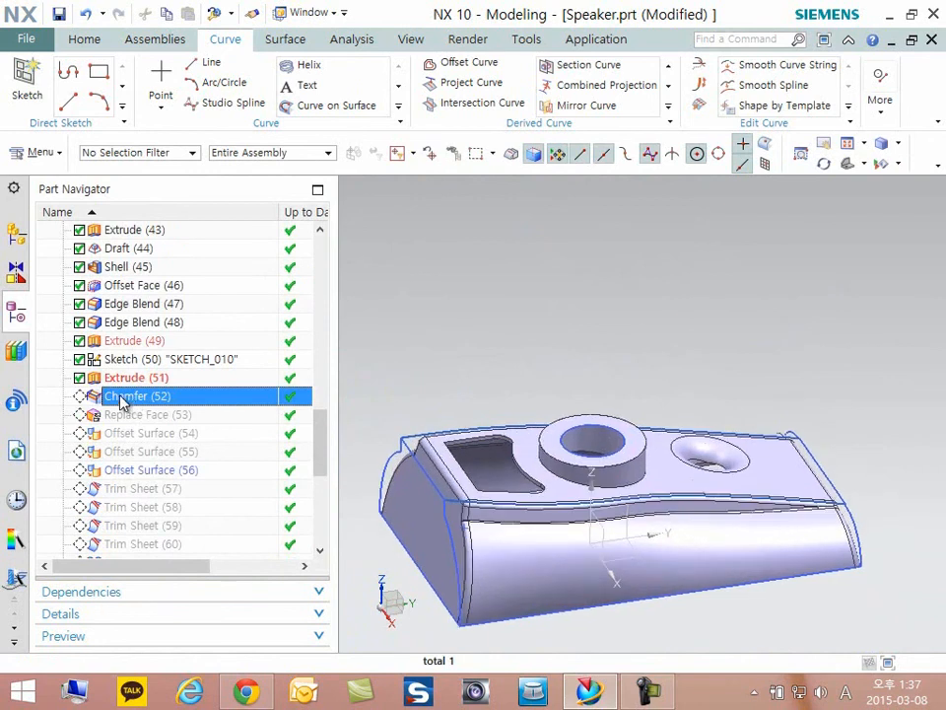
pyautogui.rightClick(123, 402)
pyautogui.click(190, 468)
pyautogui.scroll(5, 608, 456)
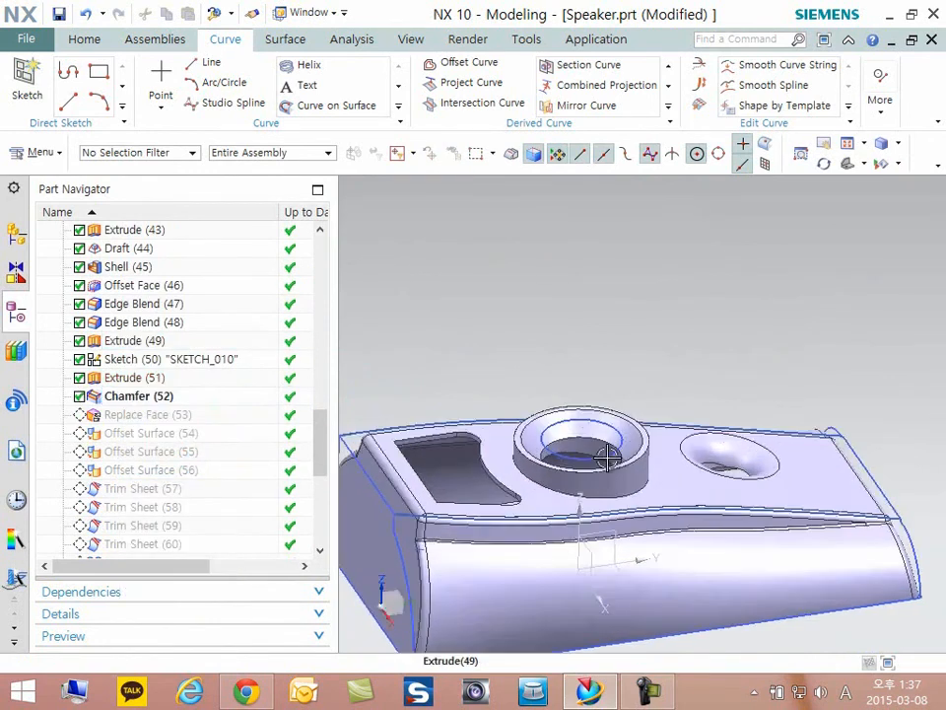
pyautogui.moveTo(667, 444); pyautogui.dragTo(685, 449, button='middle')
# - Open Chamfer (52) for editing, review its edge, cross section and distance, and accept it
pyautogui.click(136, 404)
pyautogui.doubleClick(136, 404)
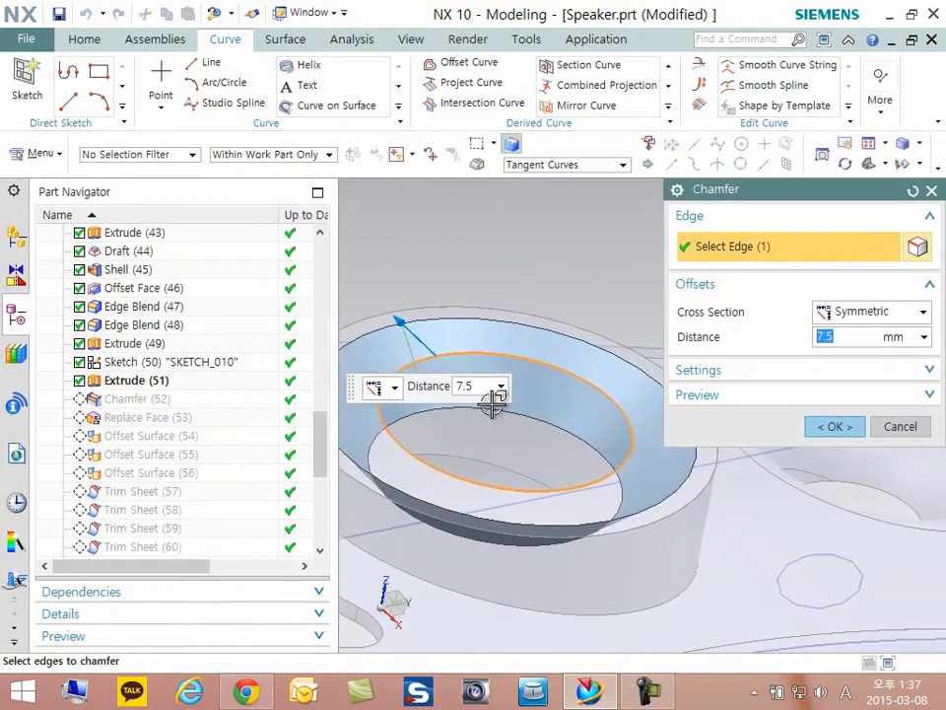
pyautogui.scroll(4, 545, 393)
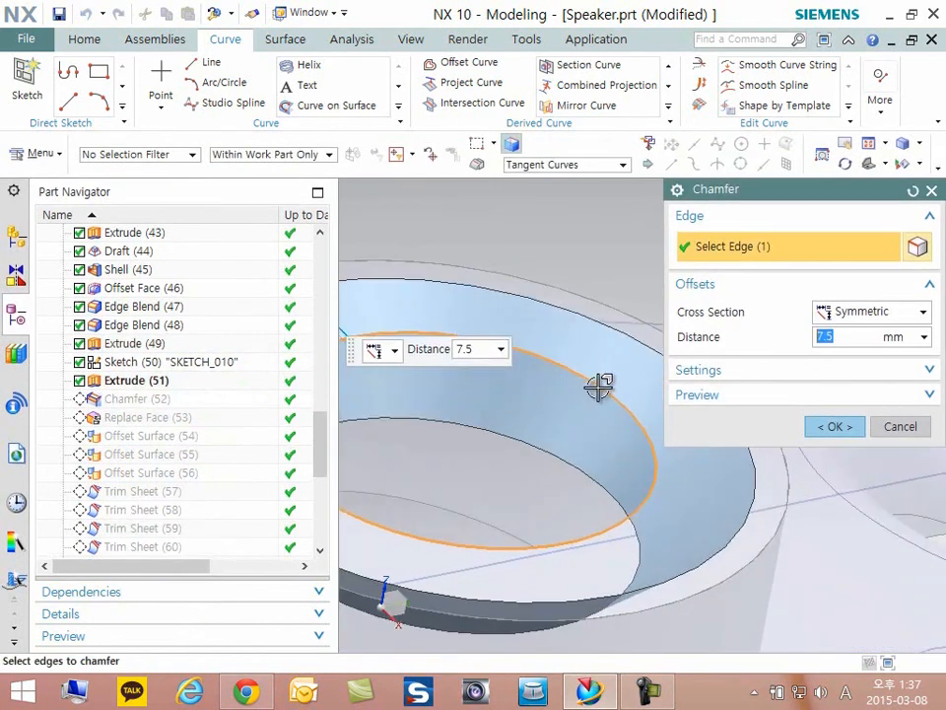
pyautogui.scroll(-4, 598, 387)
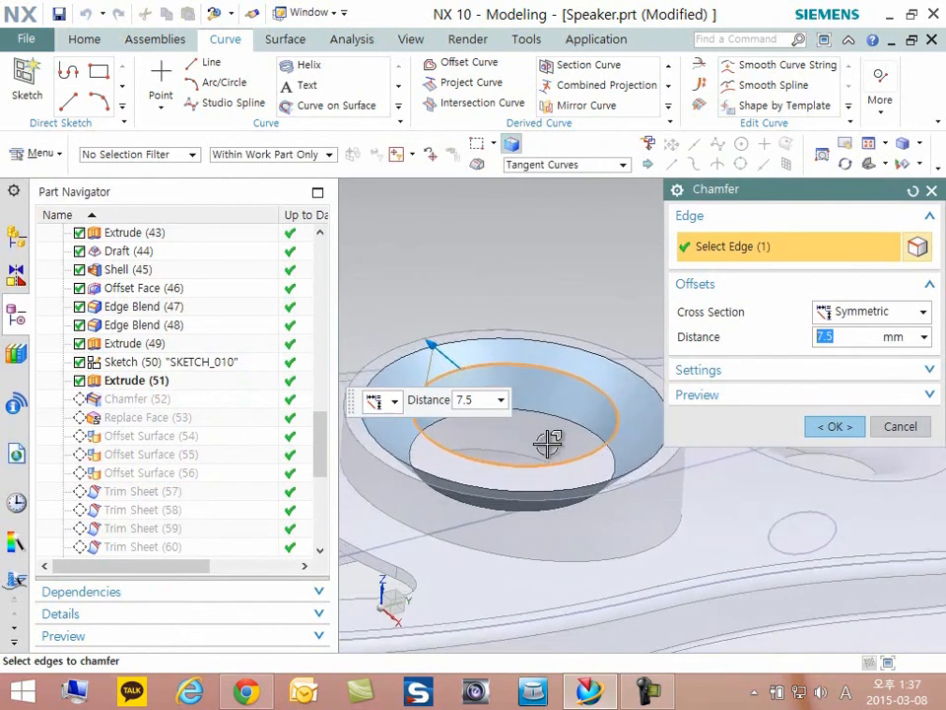
pyautogui.click(835, 425)
pyautogui.moveTo(592, 469)
pyautogui.mouseDown(button='middle')
pyautogui.moveTo(560, 461)
pyautogui.moveTo(586, 471)
pyautogui.mouseUp(button='middle')
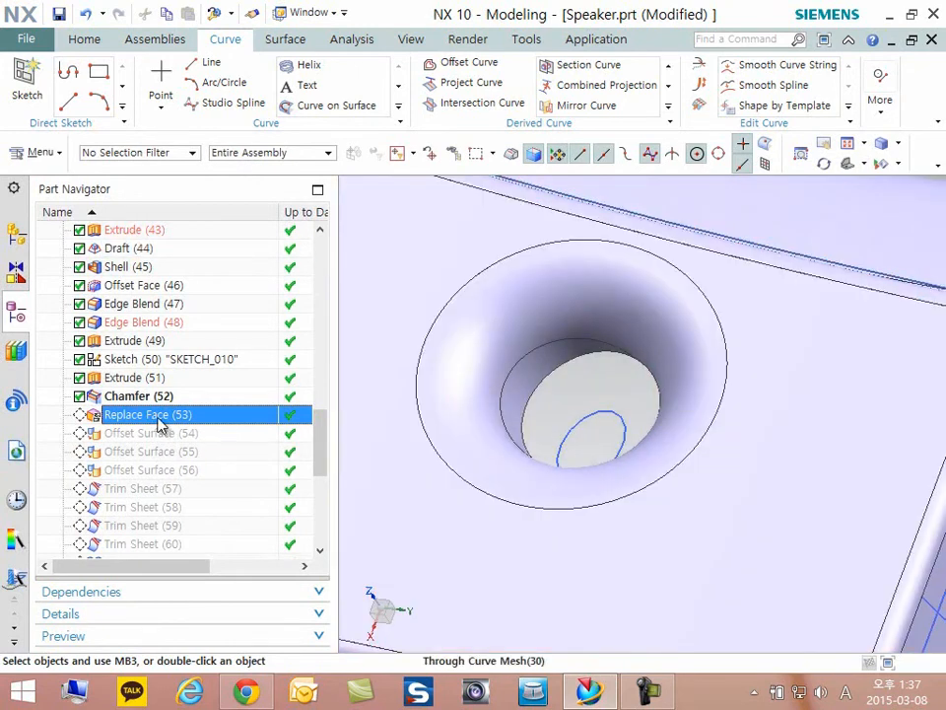
# - Make Replace Face (53) the current feature, open its definition to review it, accept it, and inspect the smaller blended hole
pyautogui.rightClick(161, 415)
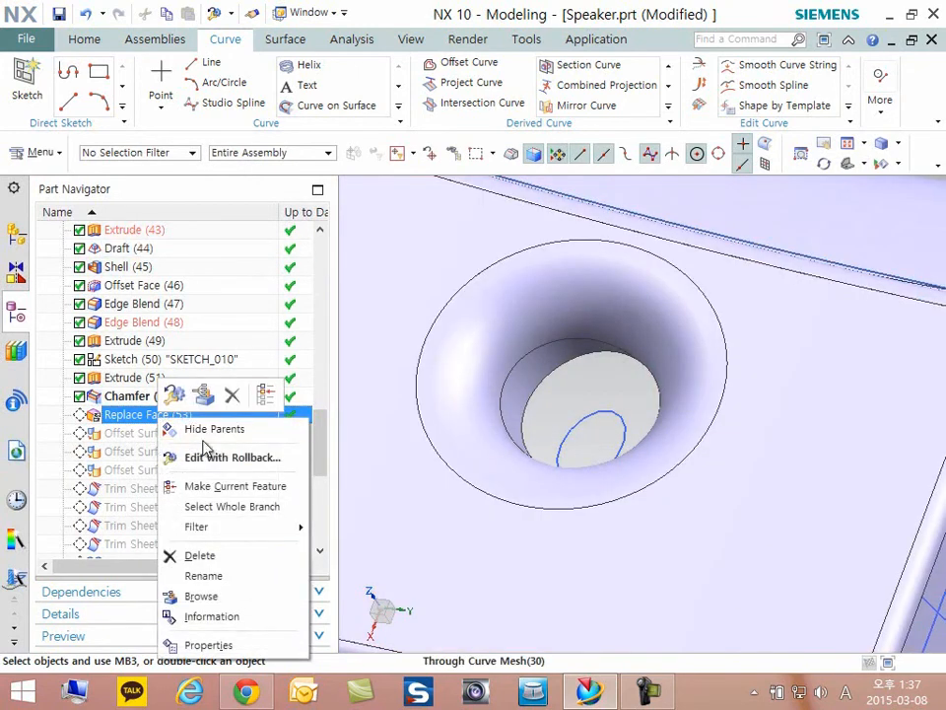
pyautogui.click(219, 488)
pyautogui.doubleClick(128, 416)
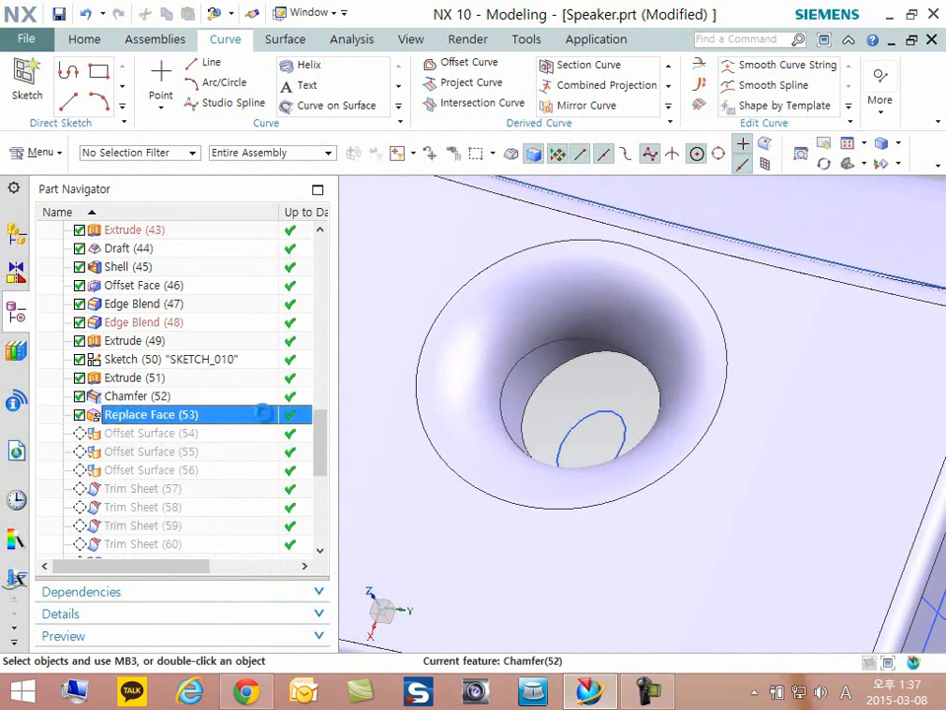
pyautogui.click(846, 512)
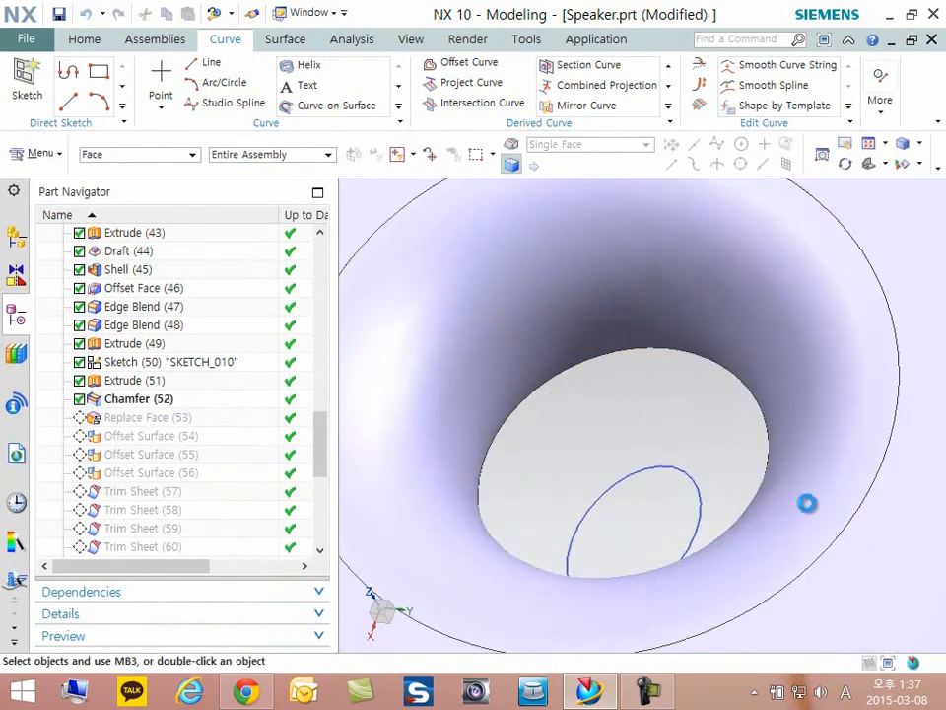
pyautogui.scroll(-1, 695, 447)
pyautogui.moveTo(695, 447); pyautogui.dragTo(566, 523, button='middle')
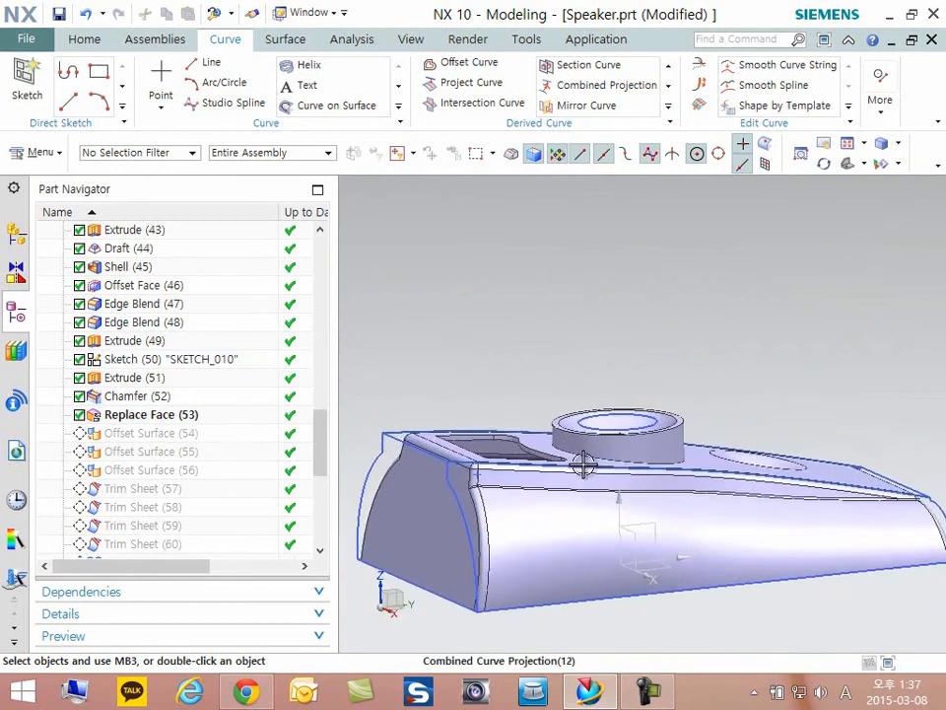
# - Start a one-plane section view and move the cutting plane lengthwise through the ring to an offset of about -6
pyautogui.hotkey('ctrl', 'h')
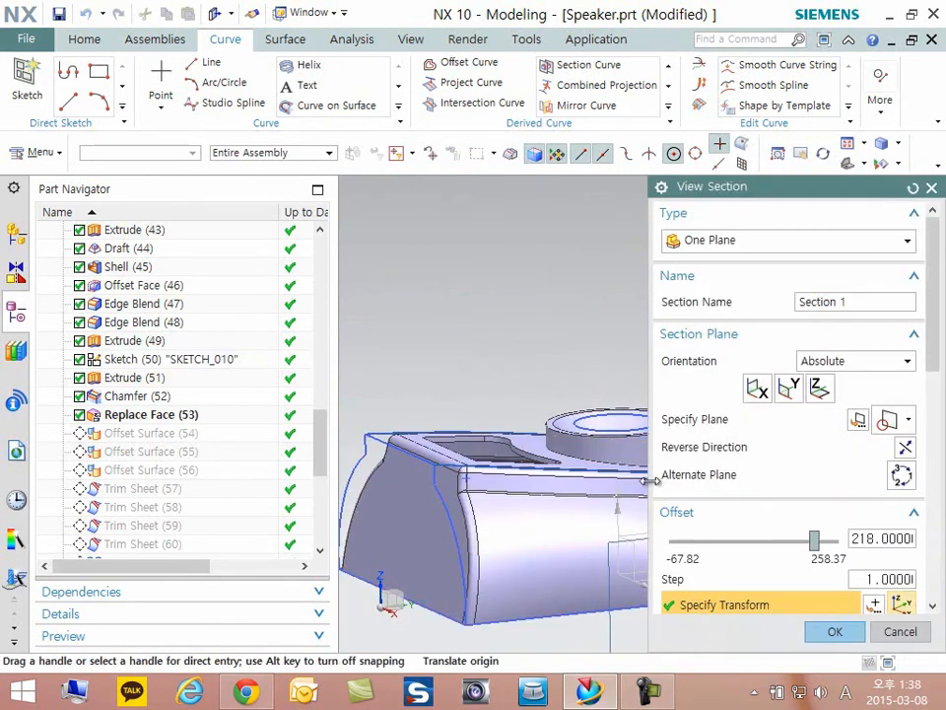
pyautogui.scroll(-4, 417, 503)
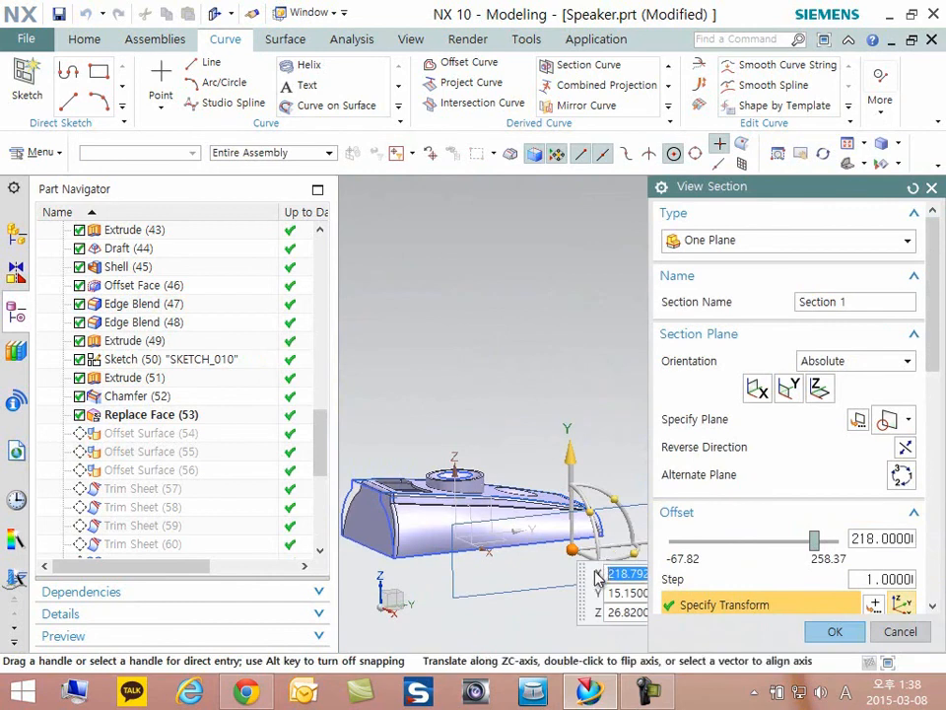
pyautogui.moveTo(602, 562); pyautogui.dragTo(505, 493)
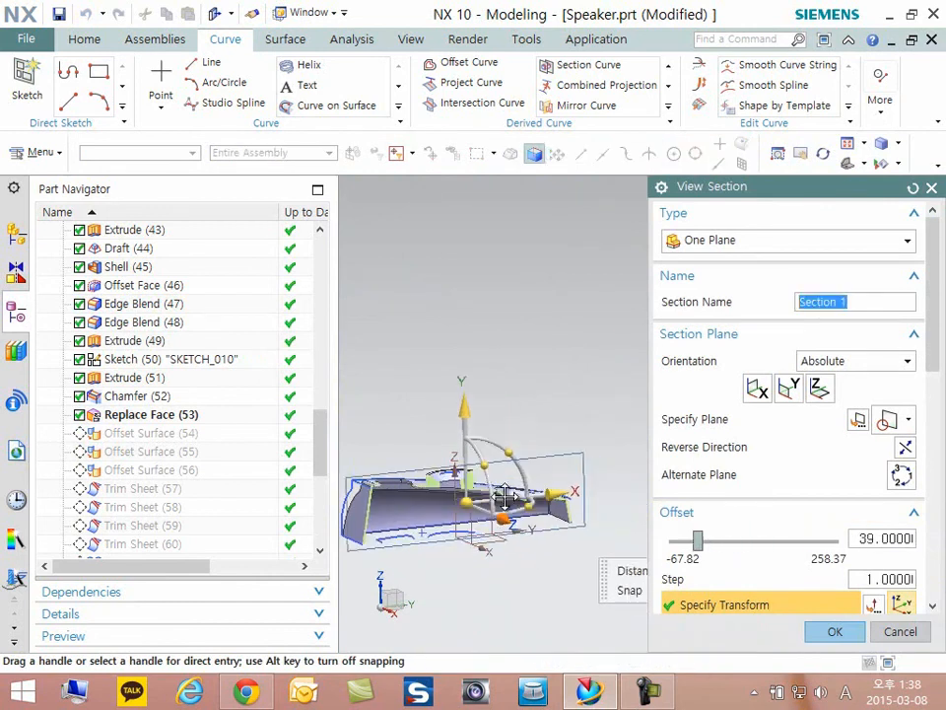
pyautogui.scroll(3, 502, 483)
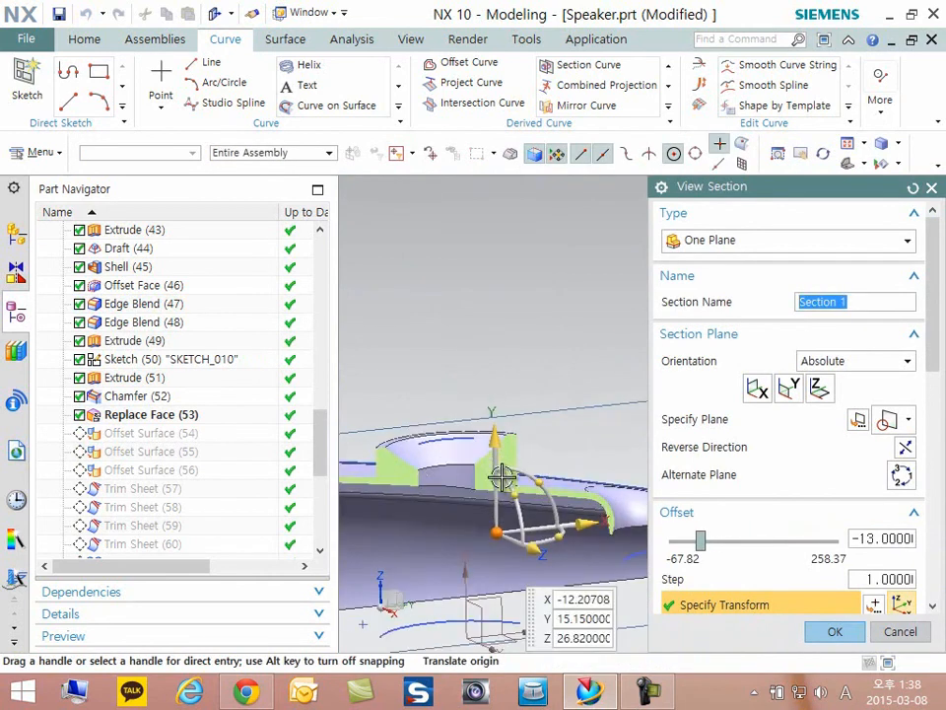
pyautogui.moveTo(538, 558)
pyautogui.mouseDown()
pyautogui.moveTo(502, 552)
pyautogui.moveTo(522, 570)
pyautogui.mouseUp()
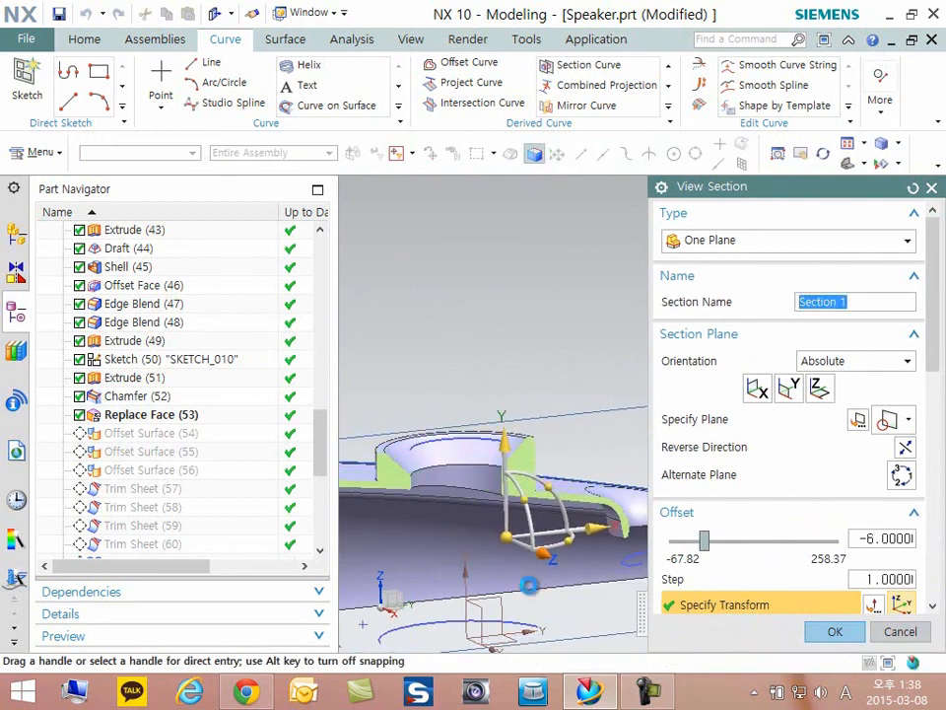
# - Inspect the chamfered ring and shell walls in the cut view, and accept the section
pyautogui.scroll(4, 535, 501)
pyautogui.moveTo(519, 504); pyautogui.dragTo(596, 437, button='middle')
pyautogui.keyDown('shift'); pyautogui.moveTo(625, 338); pyautogui.dragTo(429, 423, button='middle'); pyautogui.keyUp('shift')
pyautogui.scroll(2, 423, 450)
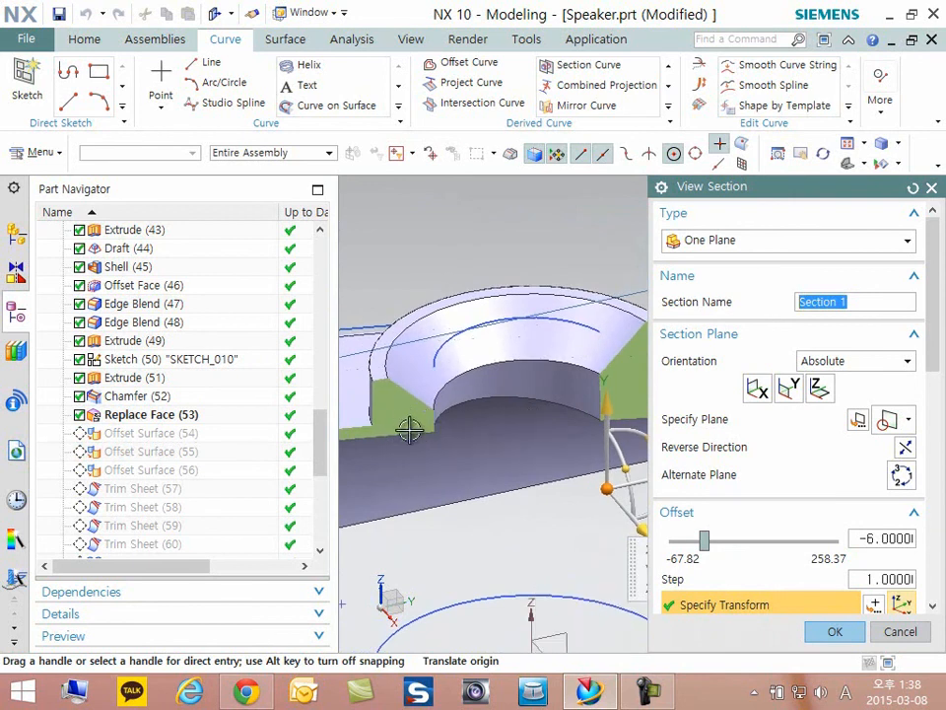
pyautogui.click(832, 633)
pyautogui.scroll(-5, 616, 493)
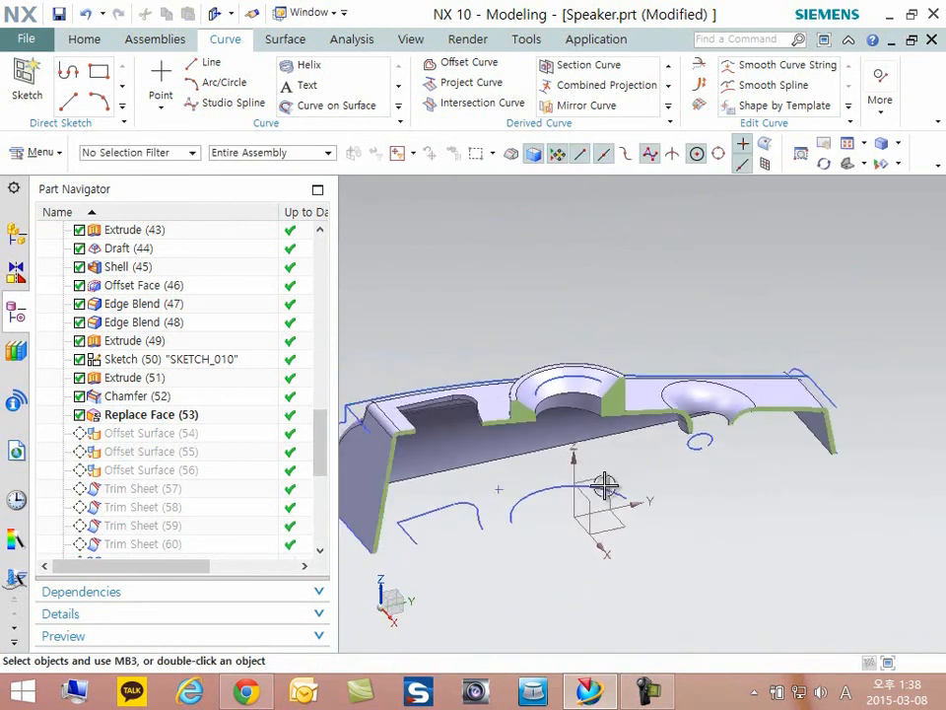
# - Turn off the section view to show the whole solid again
pyautogui.hotkey('ctrl', 'j')
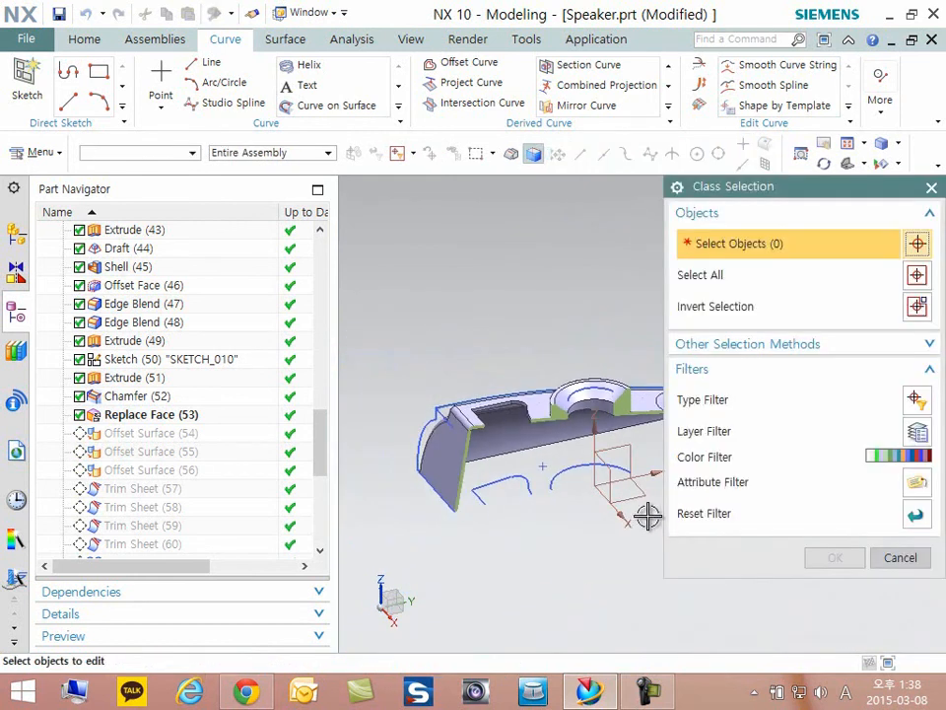
pyautogui.press('Escape')
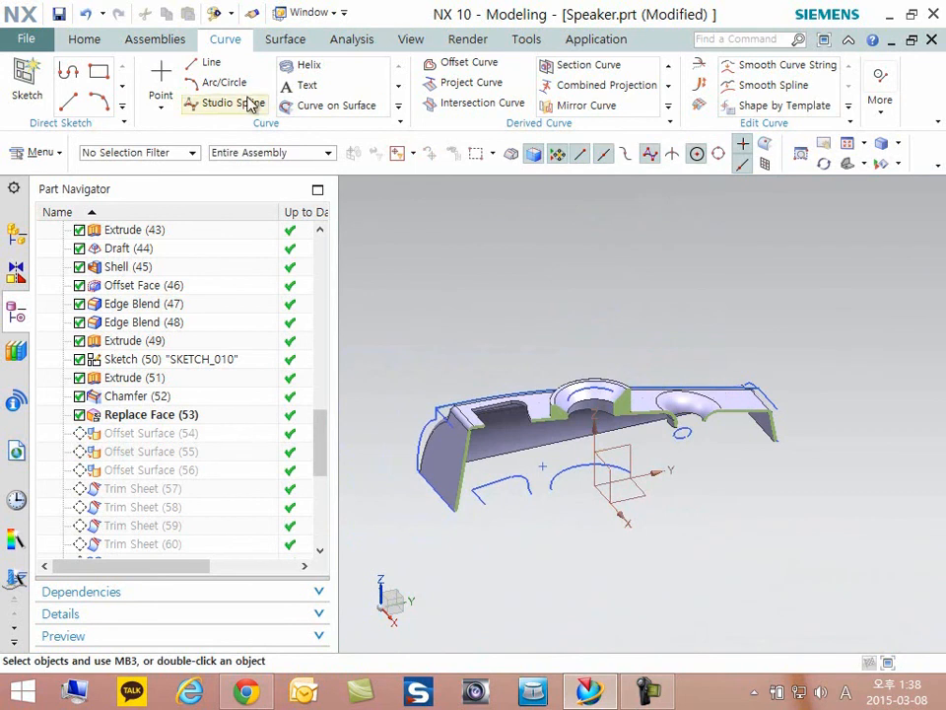
pyautogui.scroll(2, 176, 69)
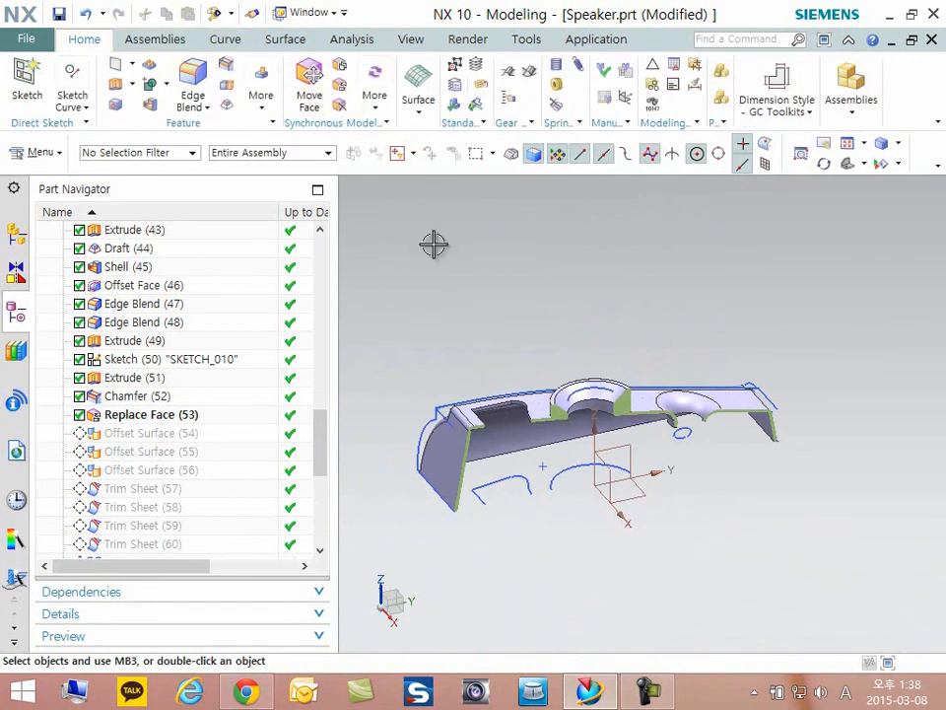
pyautogui.hotkey('ctrl', 'h')
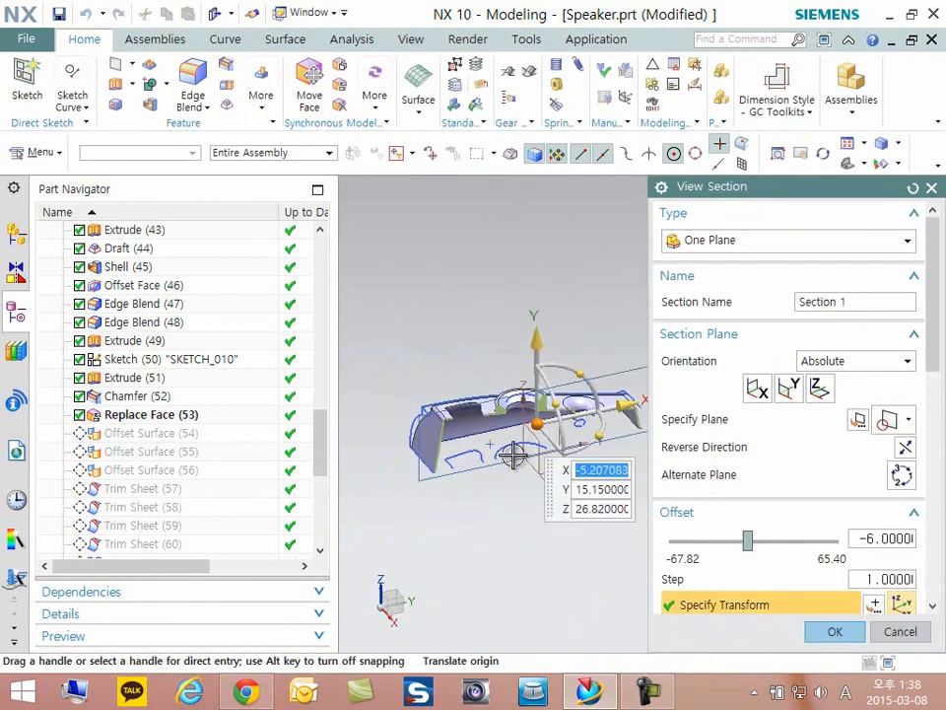
pyautogui.moveTo(551, 481); pyautogui.dragTo(621, 540)
pyautogui.press('Escape')
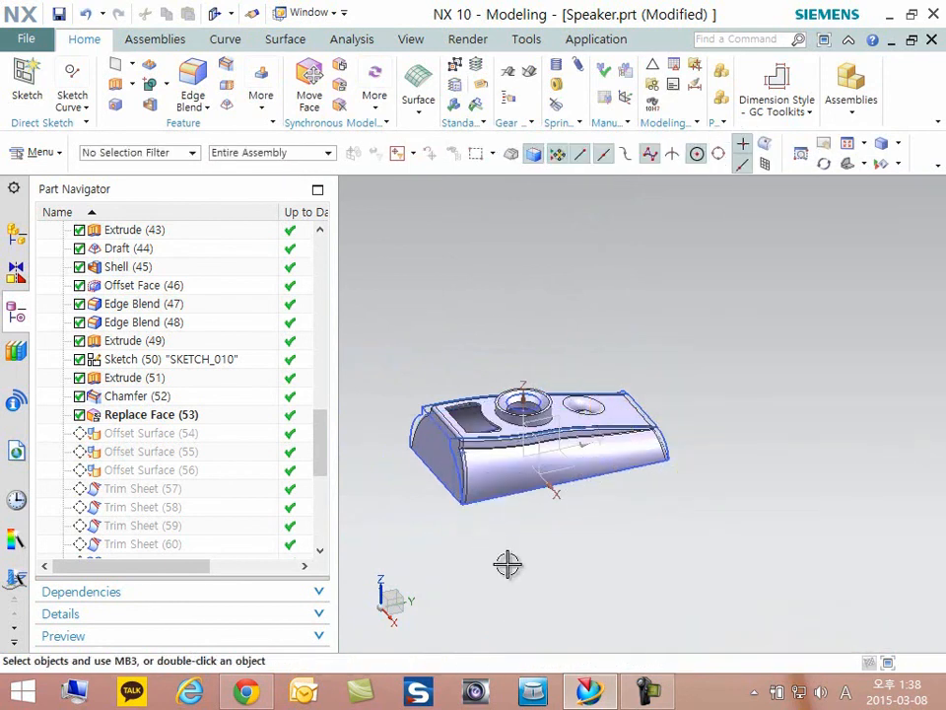
# - Examine the raised ring's faces around Offset Surface (54) and locate the Offset Surface command without starting it
pyautogui.click(146, 436)
pyautogui.scroll(-6, 529, 422)
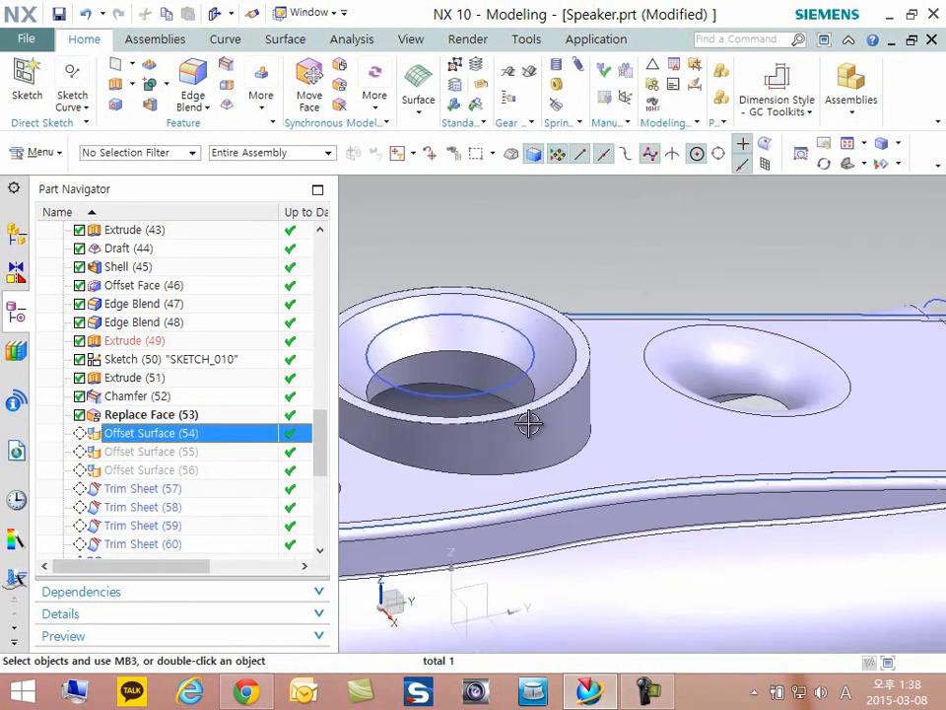
pyautogui.scroll(-4, 529, 423)
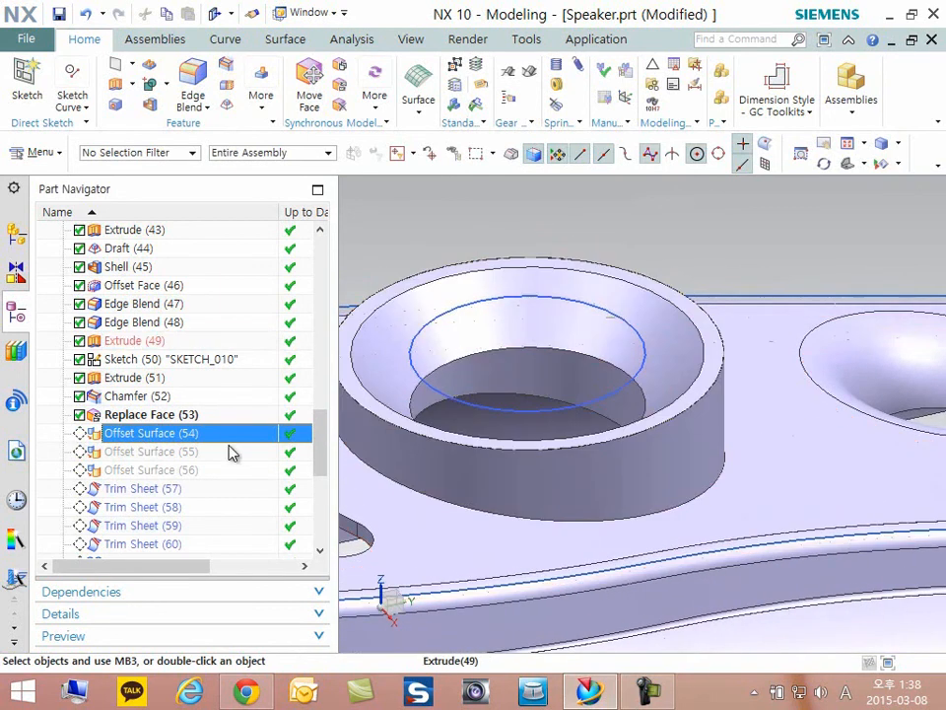
pyautogui.click(40, 152)
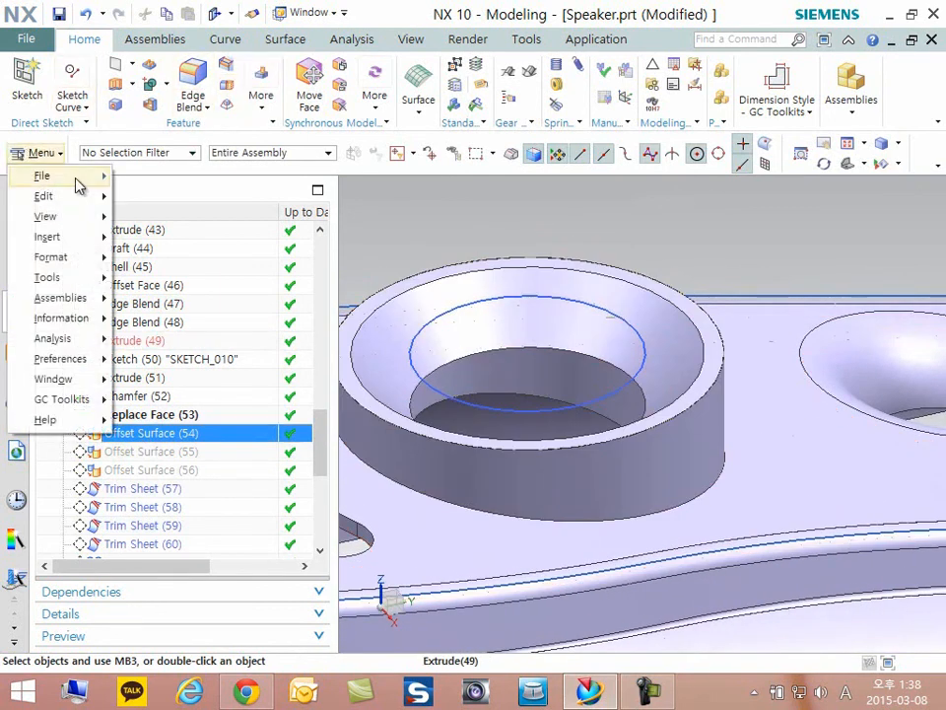
pyautogui.moveTo(80, 208)
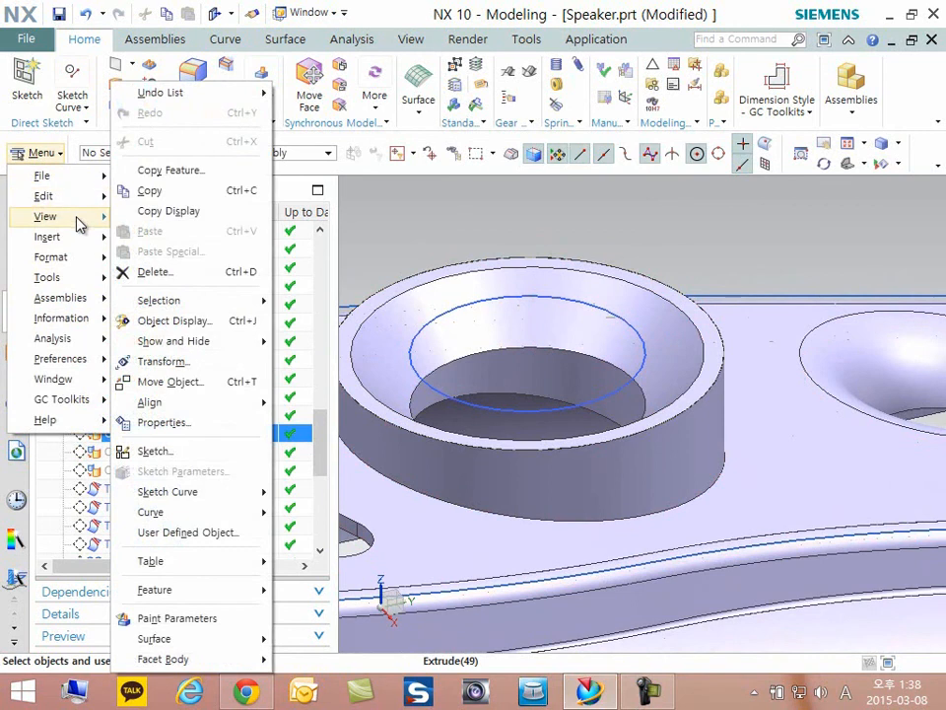
pyautogui.moveTo(59, 236)
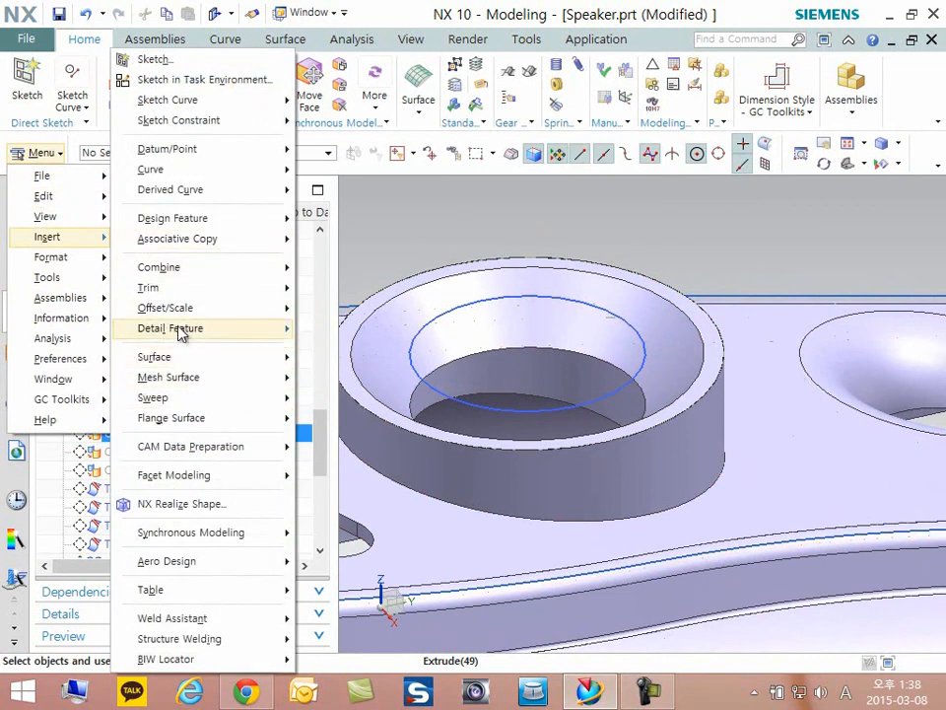
pyautogui.moveTo(180, 310)
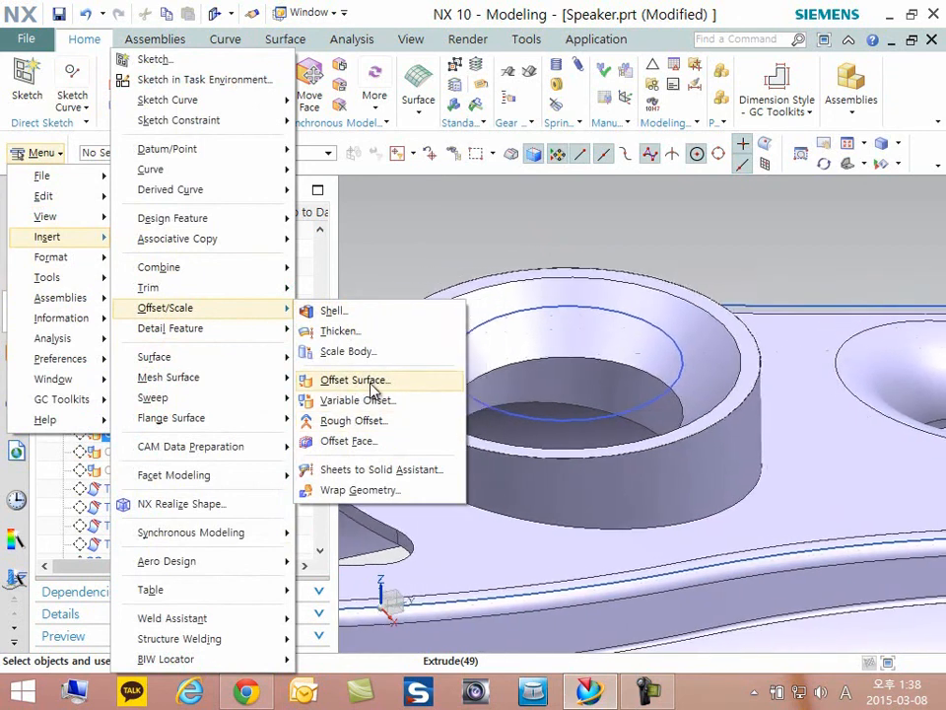
pyautogui.click(440, 227)
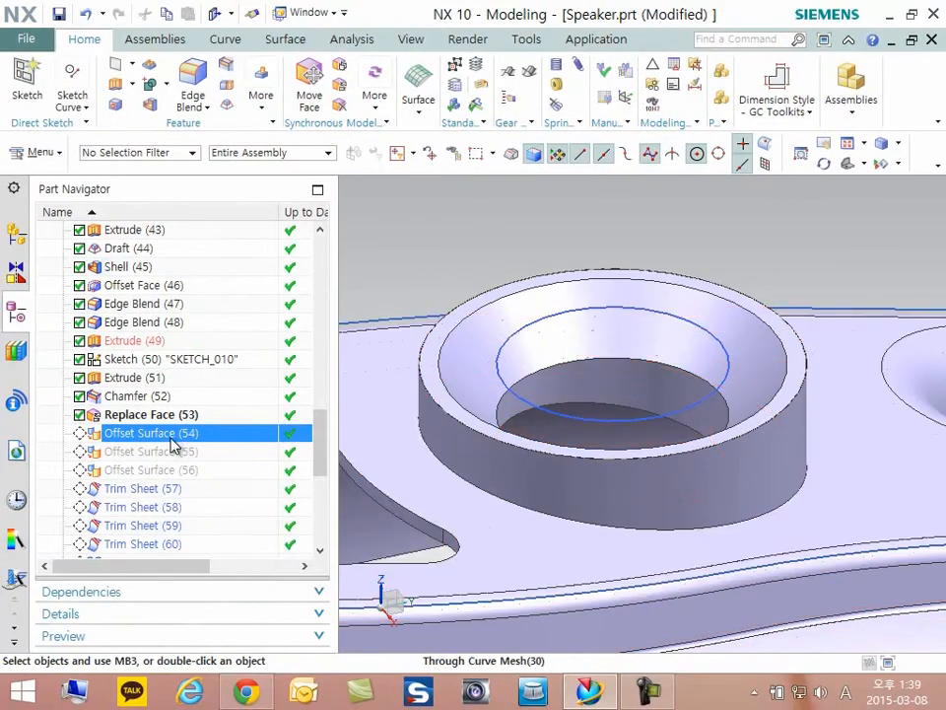
# - Make Offset Surface (54) the current feature, open its definition to review the ring's top face offset, and accept it
pyautogui.rightClick(183, 438)
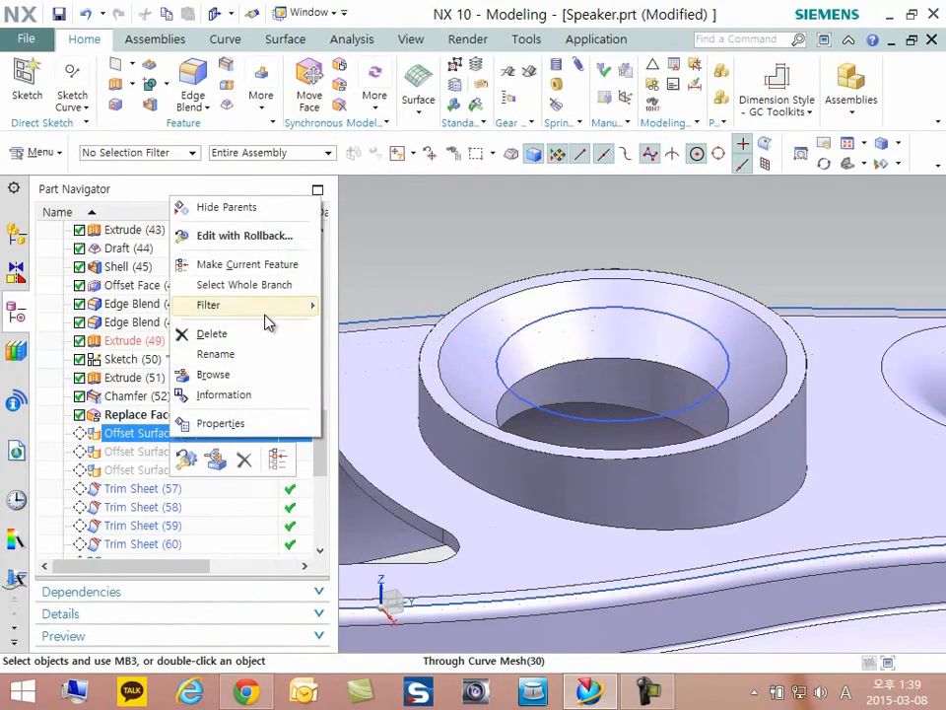
pyautogui.click(270, 268)
pyautogui.doubleClick(156, 434)
pyautogui.scroll(-5, 447, 427)
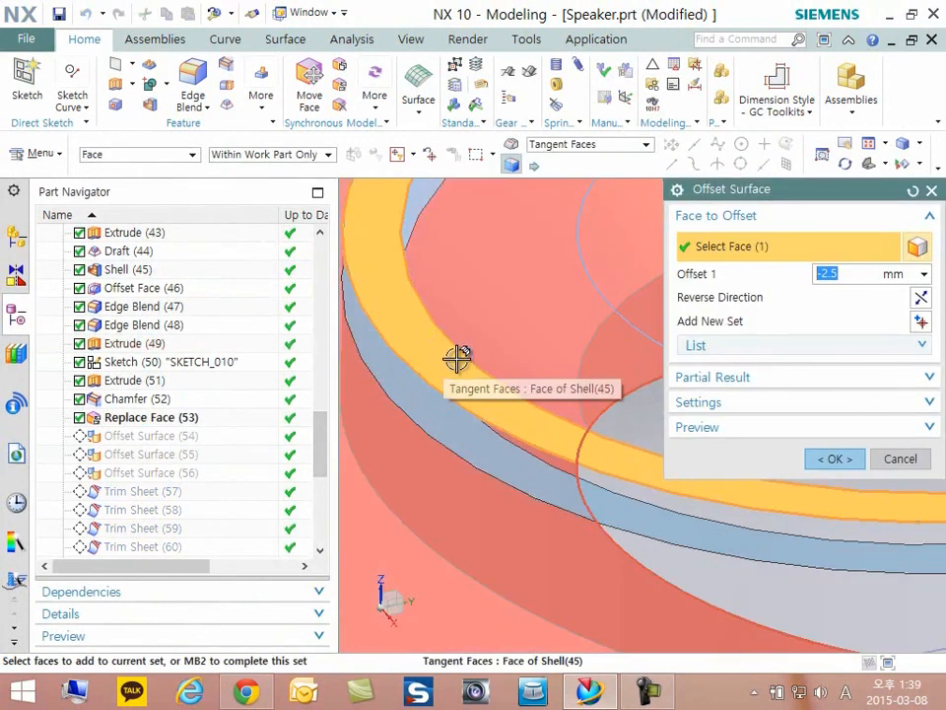
pyautogui.scroll(5, 449, 366)
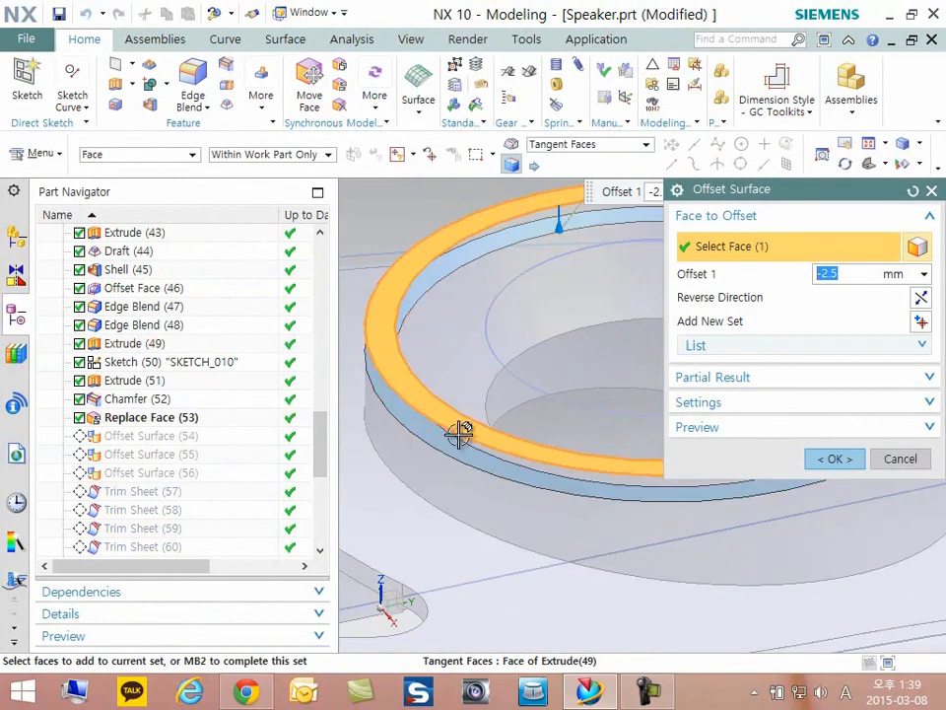
pyautogui.scroll(3, 500, 421)
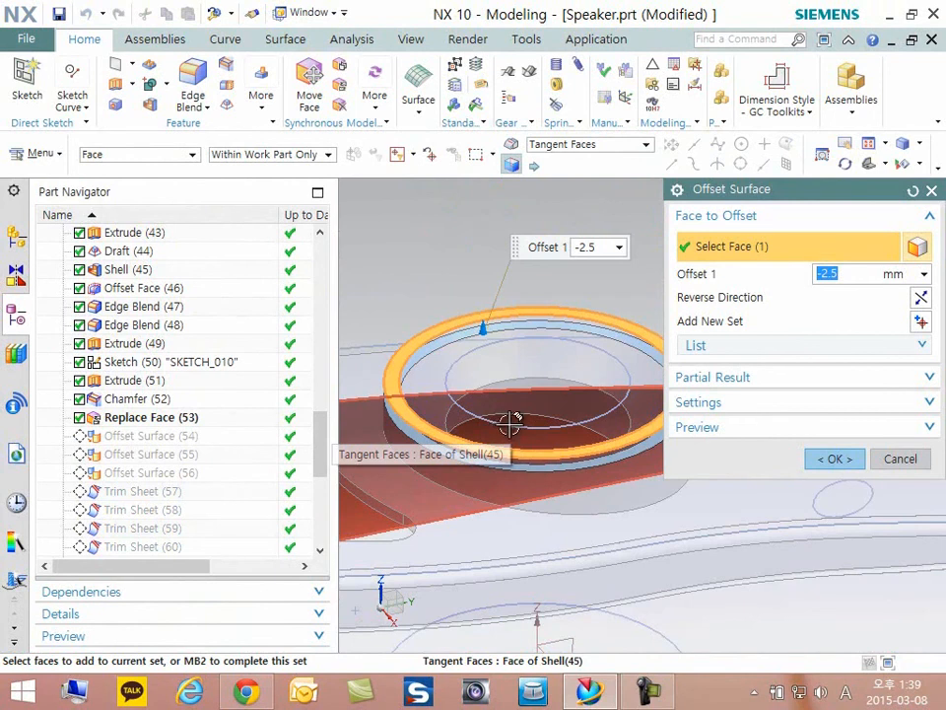
pyautogui.middleClick(524, 421)
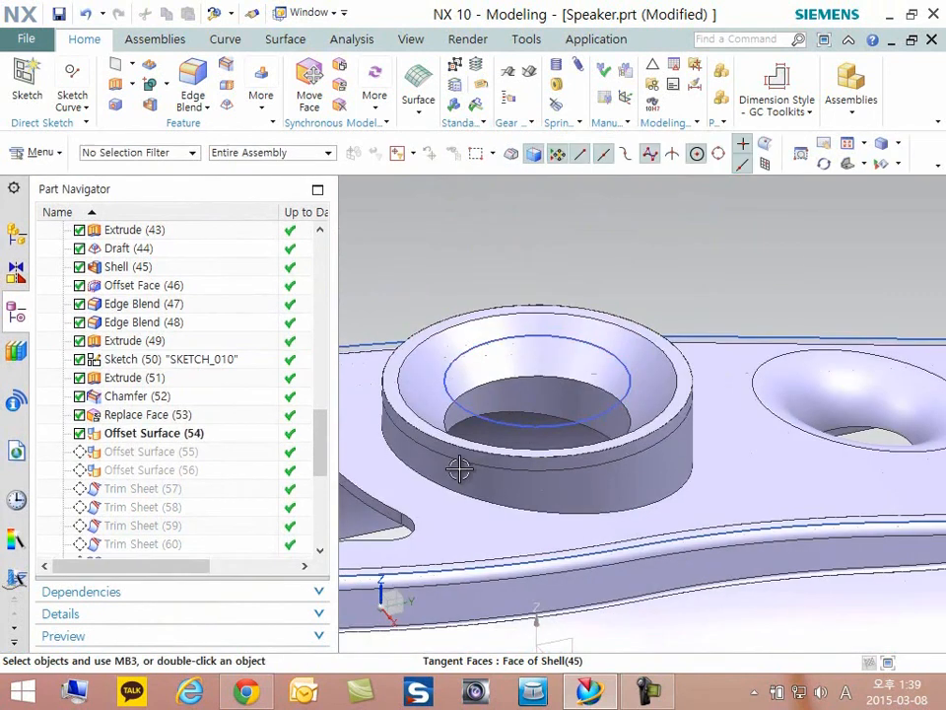
# - Make Offset Surface (55) the current feature, review the ring's outer wall offset in its definition, and close it without changes
pyautogui.rightClick(156, 459)
pyautogui.click(235, 285)
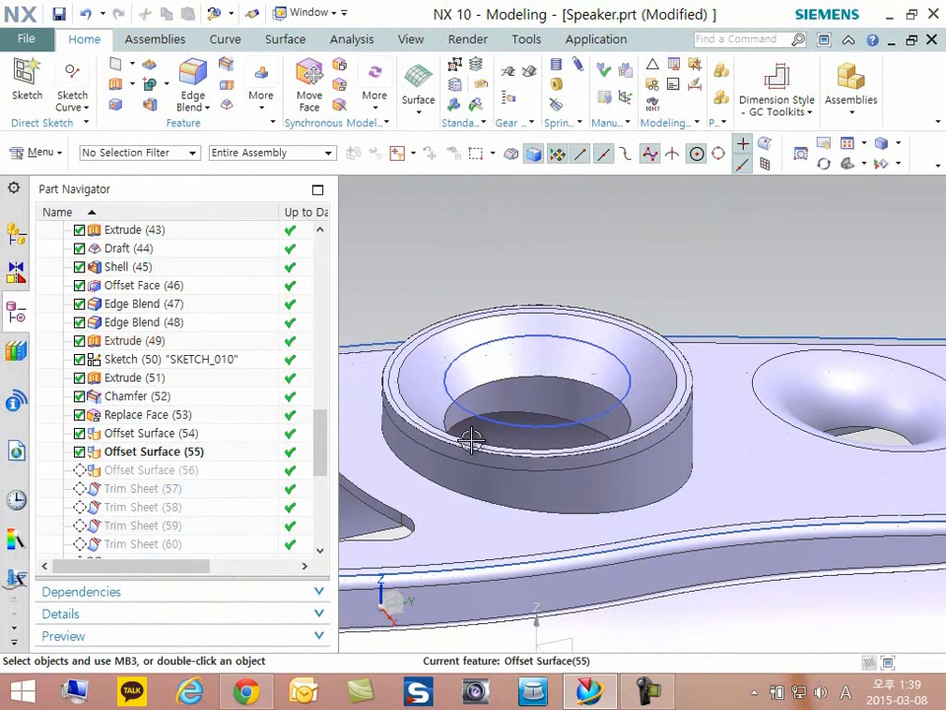
pyautogui.doubleClick(139, 454)
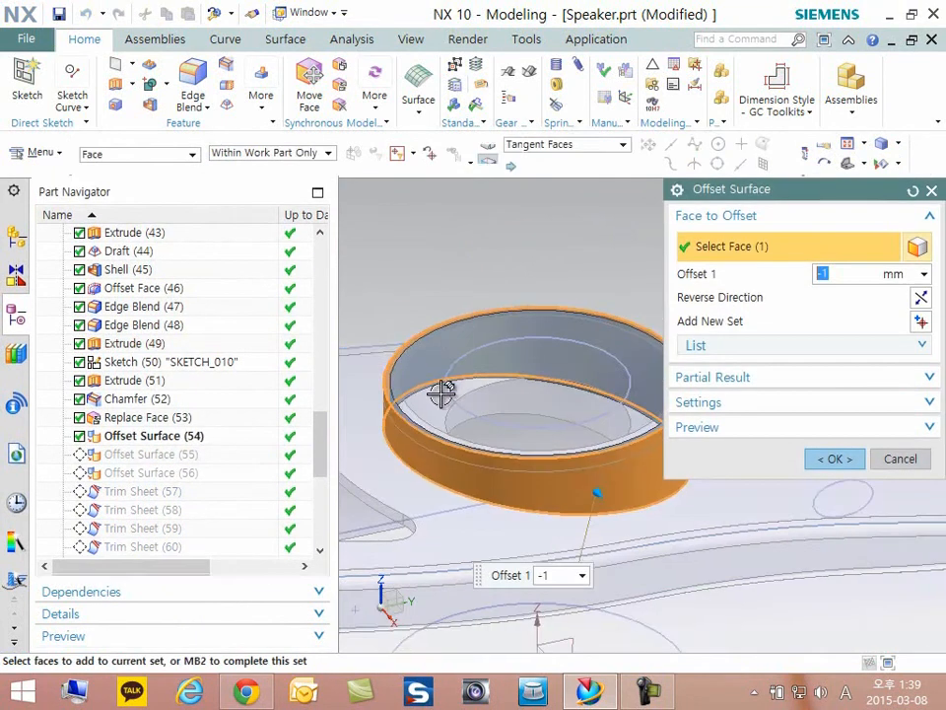
pyautogui.scroll(3, 453, 379)
pyautogui.scroll(-2, 433, 365)
pyautogui.scroll(3, 541, 486)
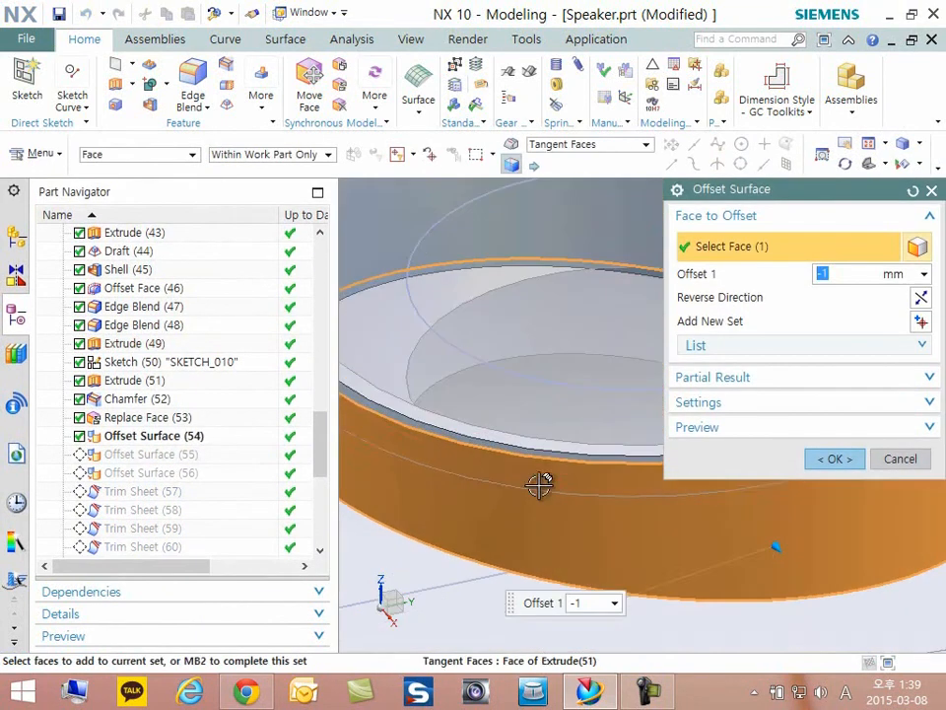
pyautogui.scroll(-4, 460, 489)
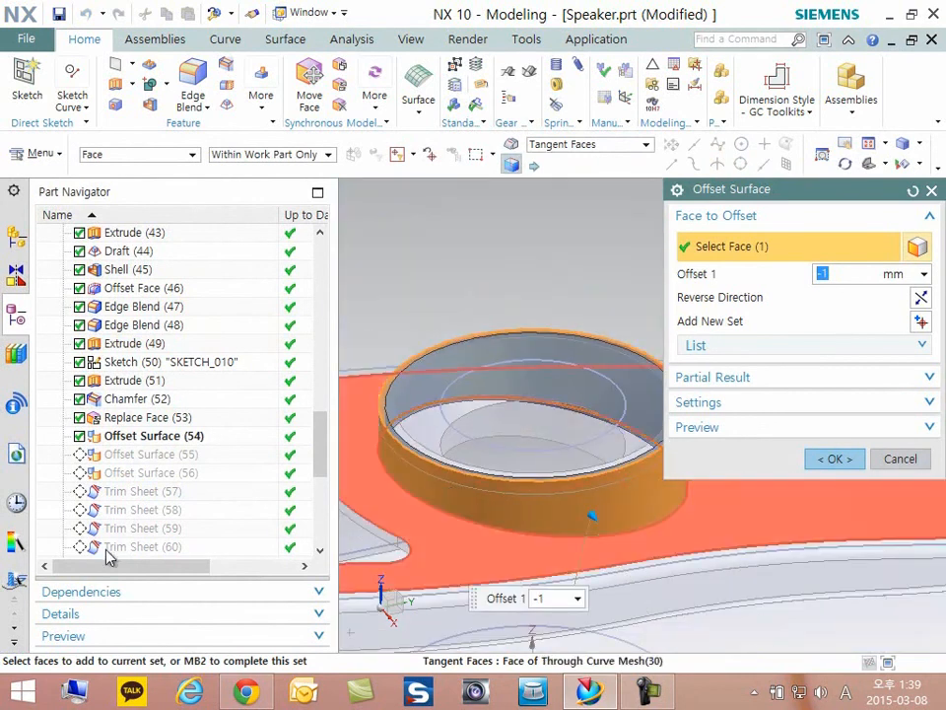
pyautogui.click(909, 459)
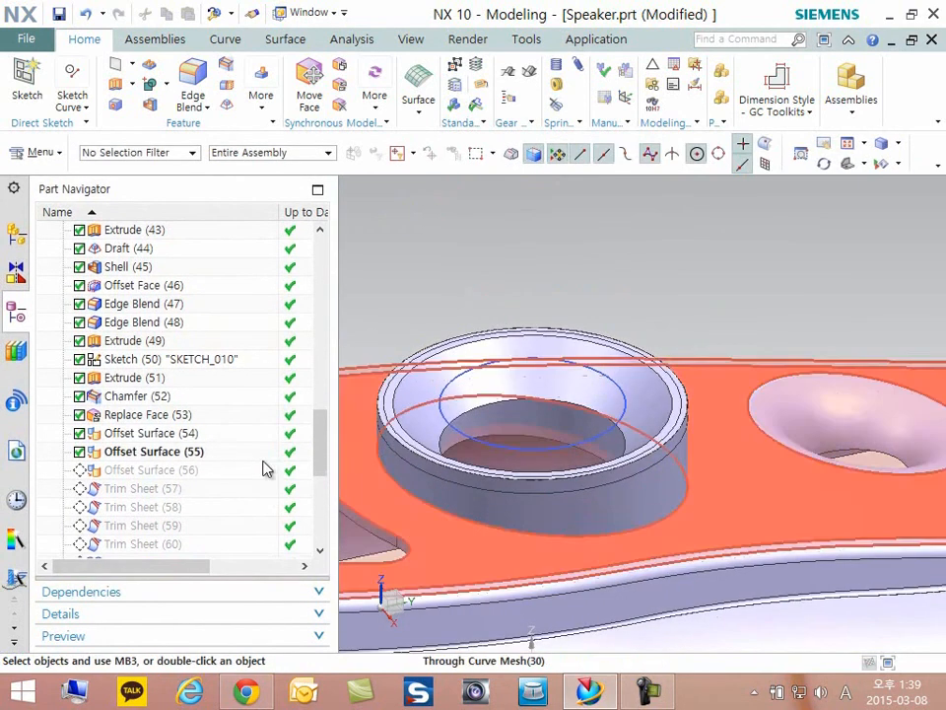
# - Make Offset Surface (56) the current feature, review the ring's conical inner face offset in its definition, and accept it
pyautogui.click(133, 471)
pyautogui.rightClick(141, 473)
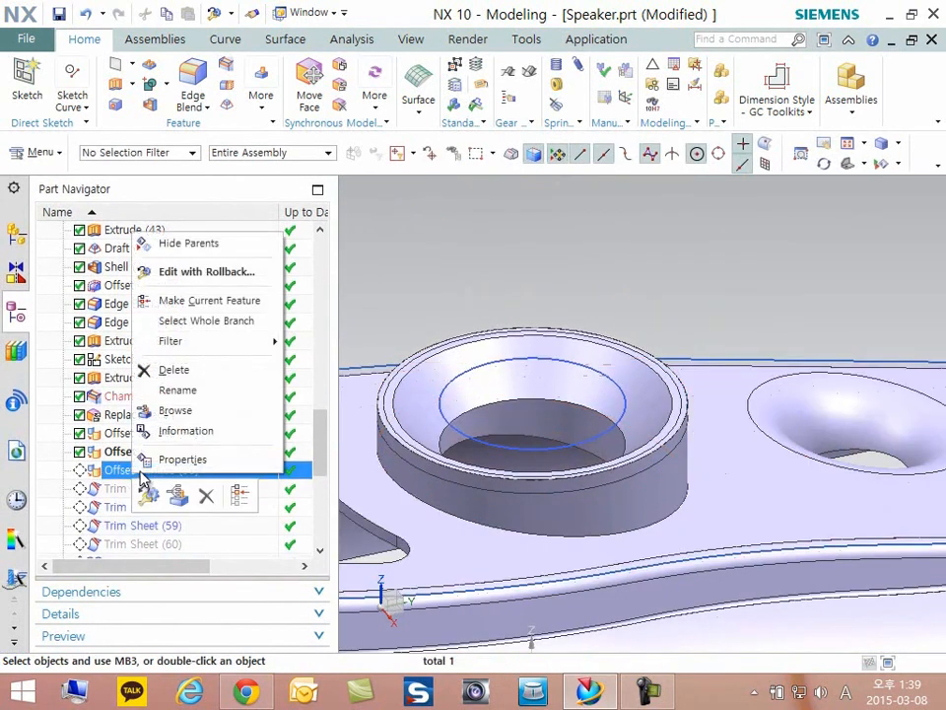
pyautogui.click(197, 301)
pyautogui.doubleClick(133, 471)
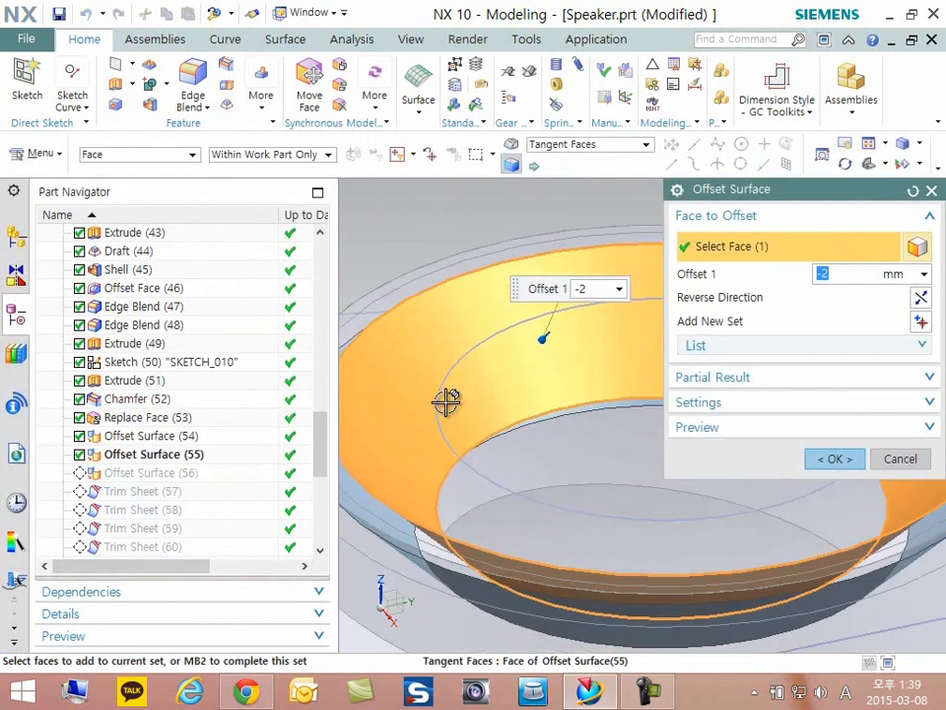
pyautogui.scroll(-3, 504, 414)
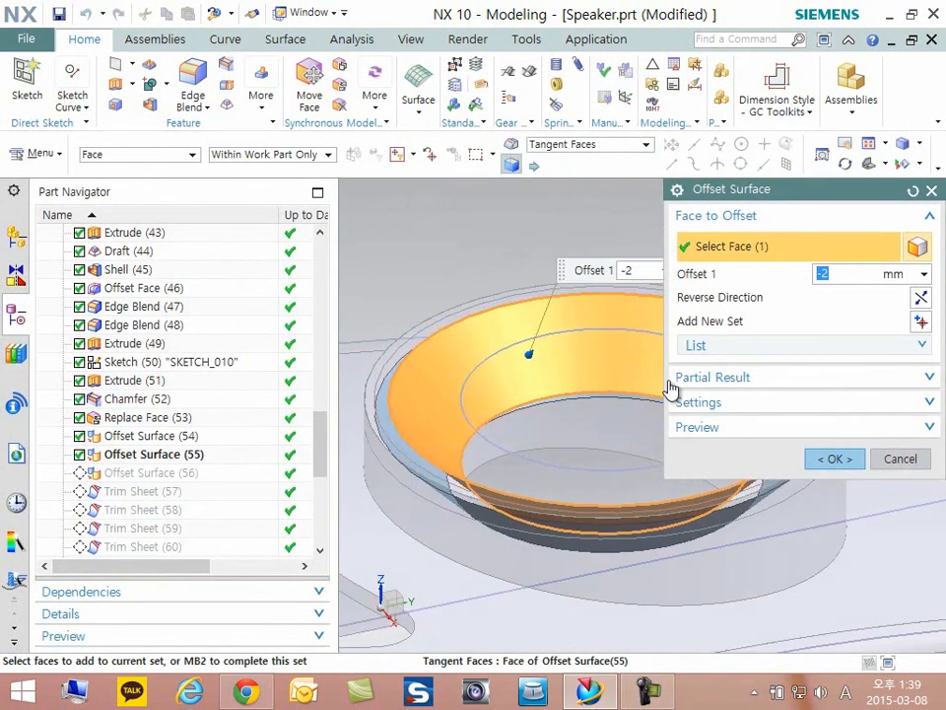
pyautogui.scroll(6, 384, 448)
pyautogui.moveTo(471, 610)
pyautogui.mouseDown(button='middle')
pyautogui.moveTo(482, 619)
pyautogui.moveTo(490, 612)
pyautogui.mouseUp(button='middle')
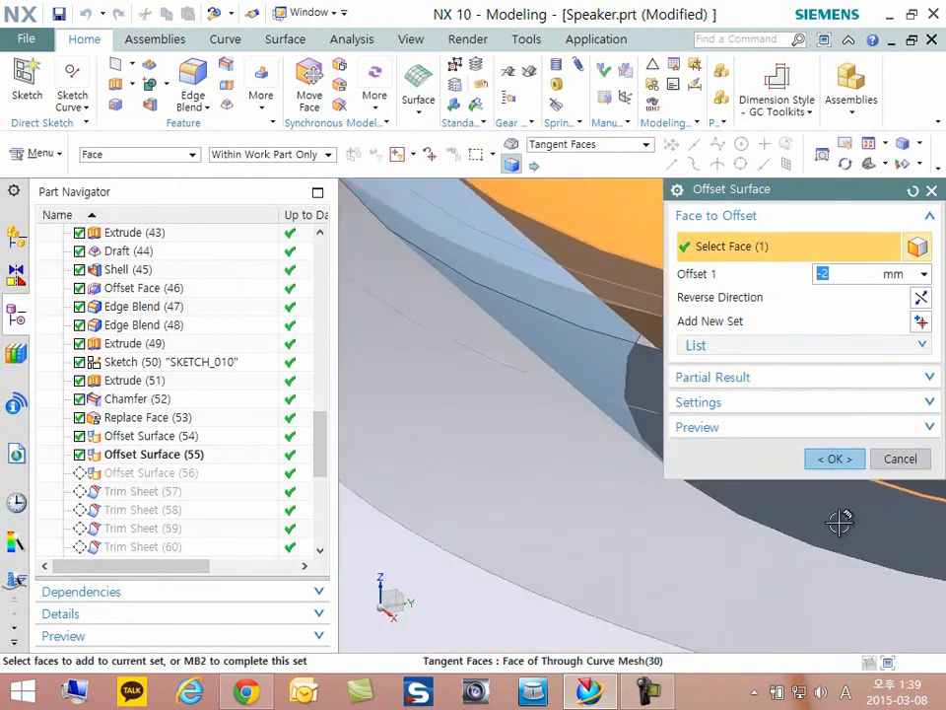
pyautogui.click(835, 458)
pyautogui.scroll(-5, 591, 483)
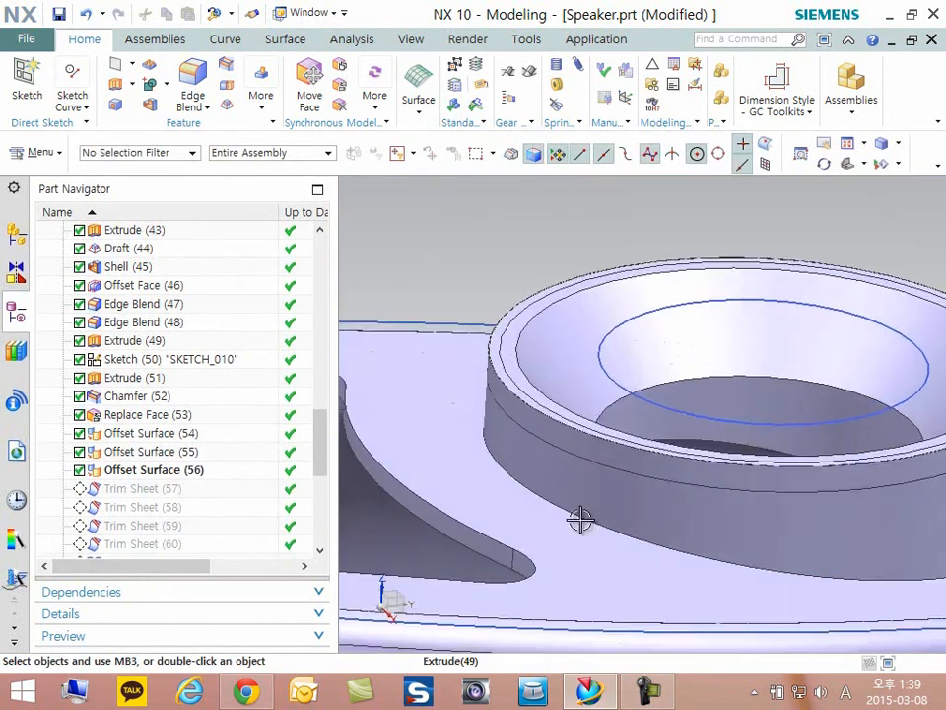
# - Hide the speaker's solid body and inspect the ring's offset sheets on their own
pyautogui.click(532, 553)
pyautogui.rightClick(532, 553)
pyautogui.press('Escape')
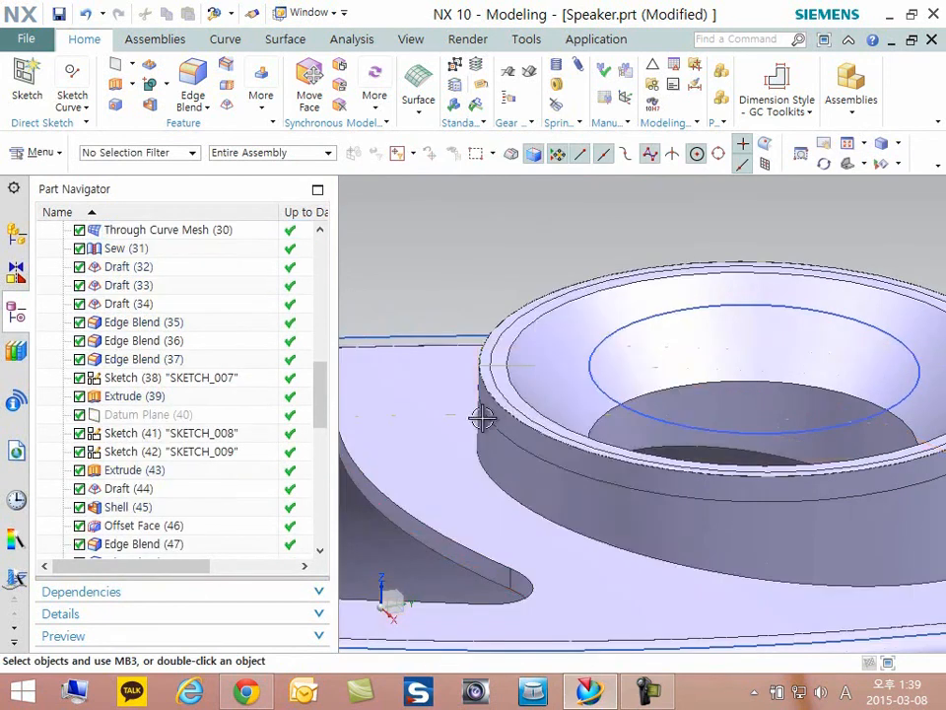
pyautogui.hotkey('ctrl', 'b')
pyautogui.click(495, 538)
pyautogui.middleClick(493, 539)
pyautogui.scroll(-3, 431, 443)
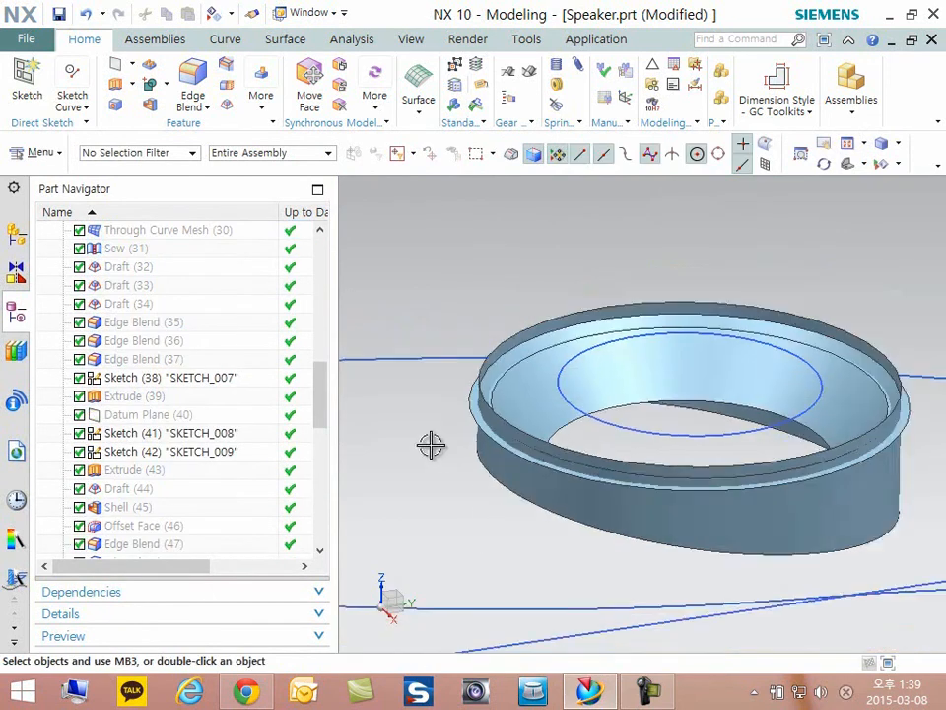
pyautogui.scroll(2, 811, 507)
pyautogui.moveTo(742, 506); pyautogui.dragTo(658, 502, button='middle')
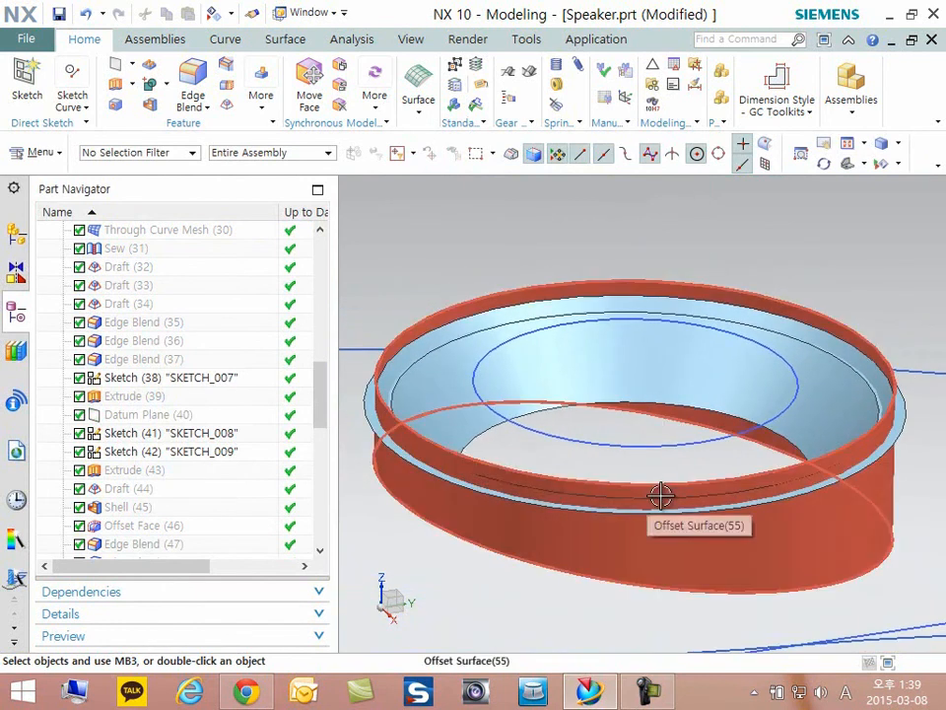
# - Make Trim Sheet (57) the current feature, review its target and boundary, accept it, and inspect the trimmed outer wall sheet
pyautogui.moveTo(319, 401); pyautogui.dragTo(332, 474)
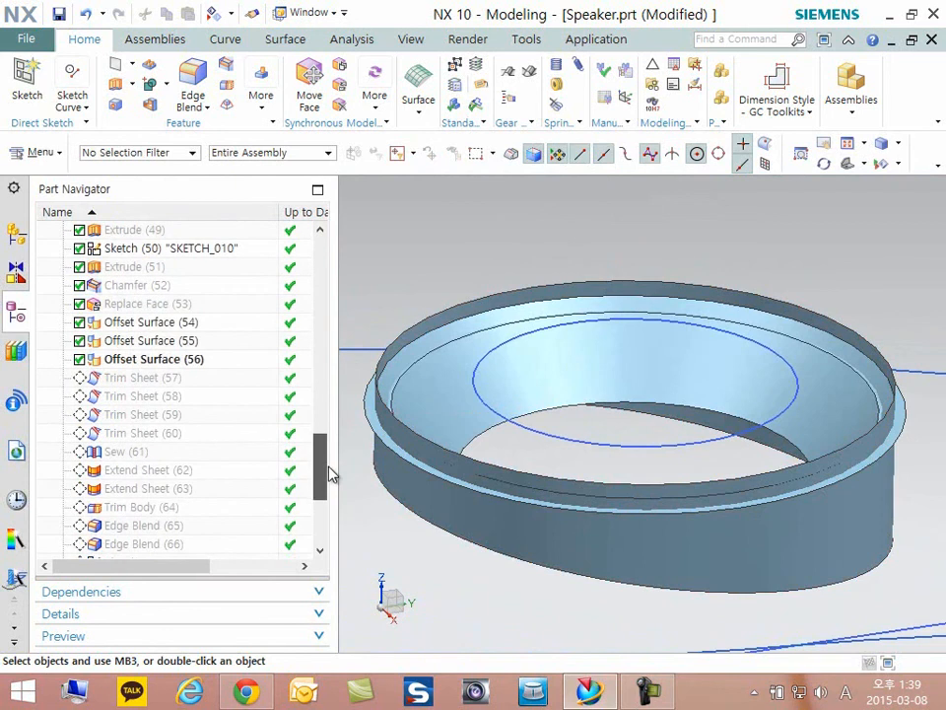
pyautogui.rightClick(145, 387)
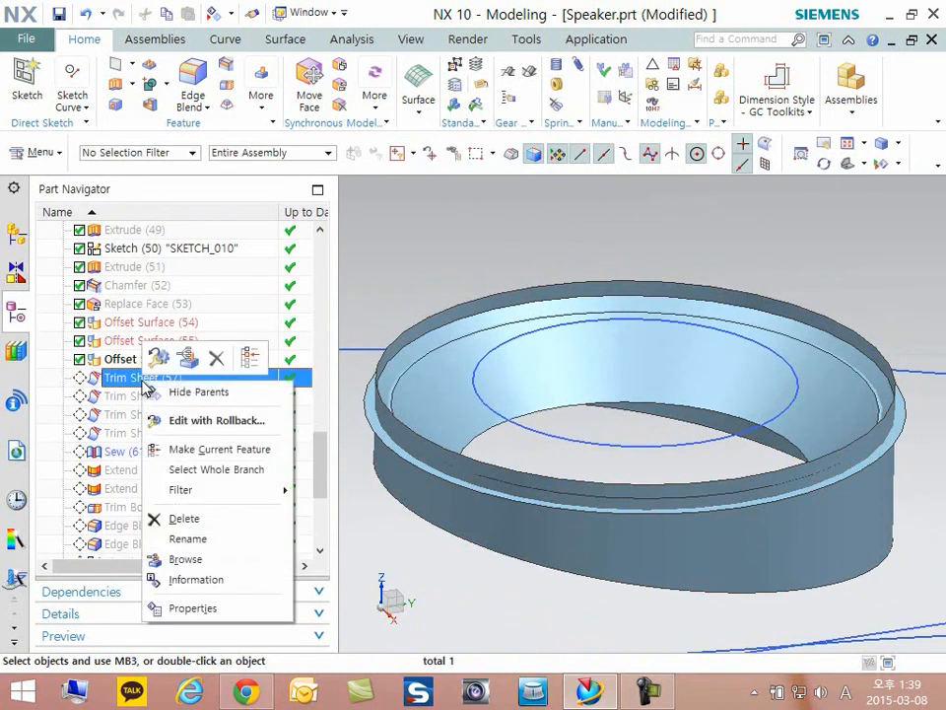
pyautogui.click(219, 451)
pyautogui.doubleClick(151, 379)
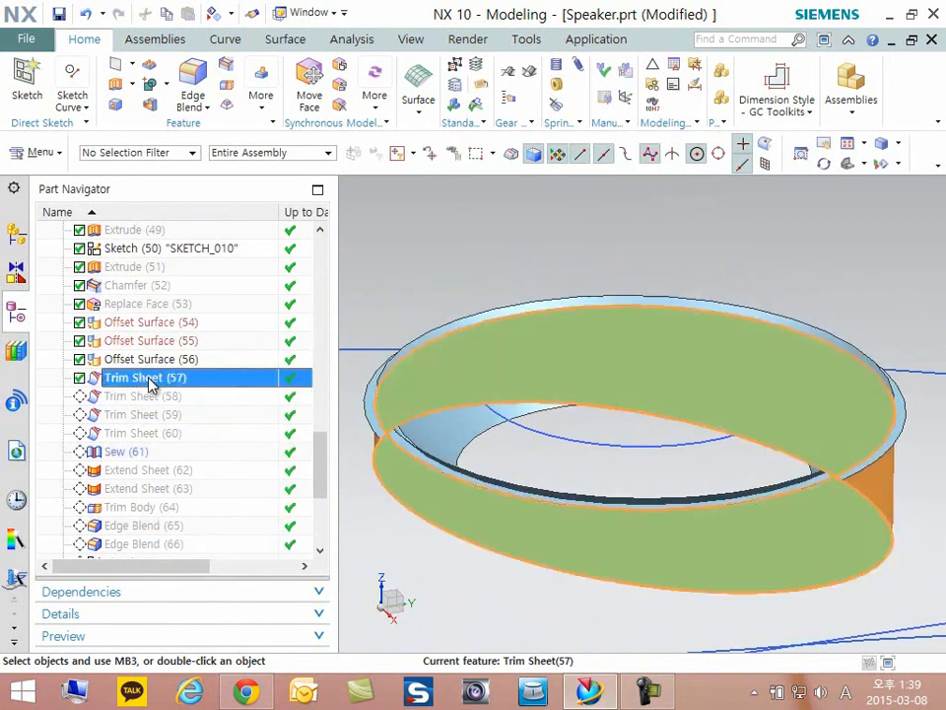
pyautogui.scroll(1, 390, 451)
pyautogui.scroll(1, 453, 482)
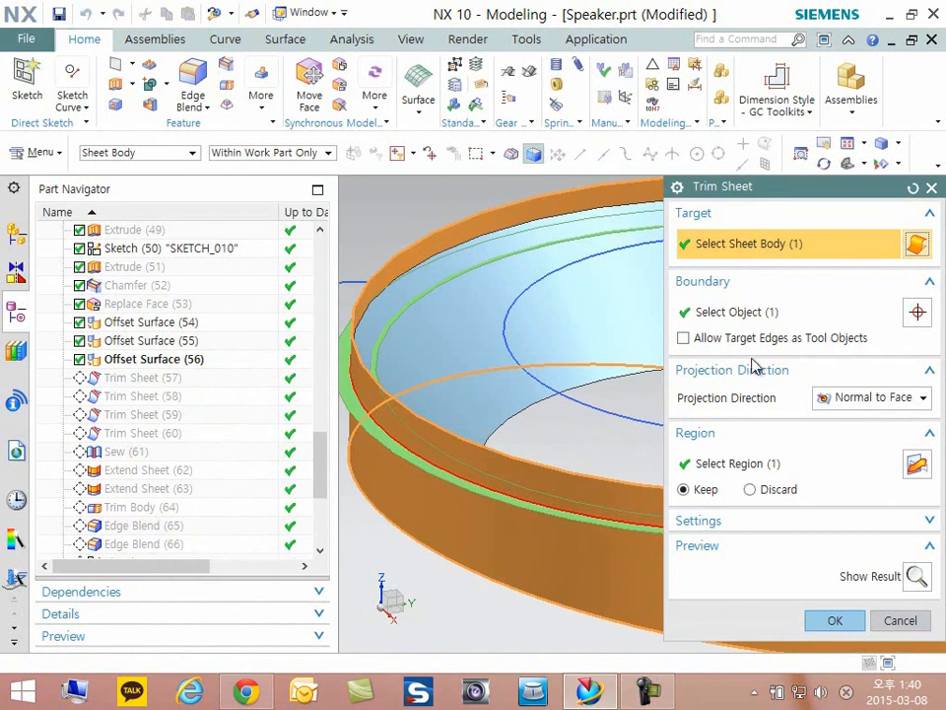
pyautogui.click(749, 313)
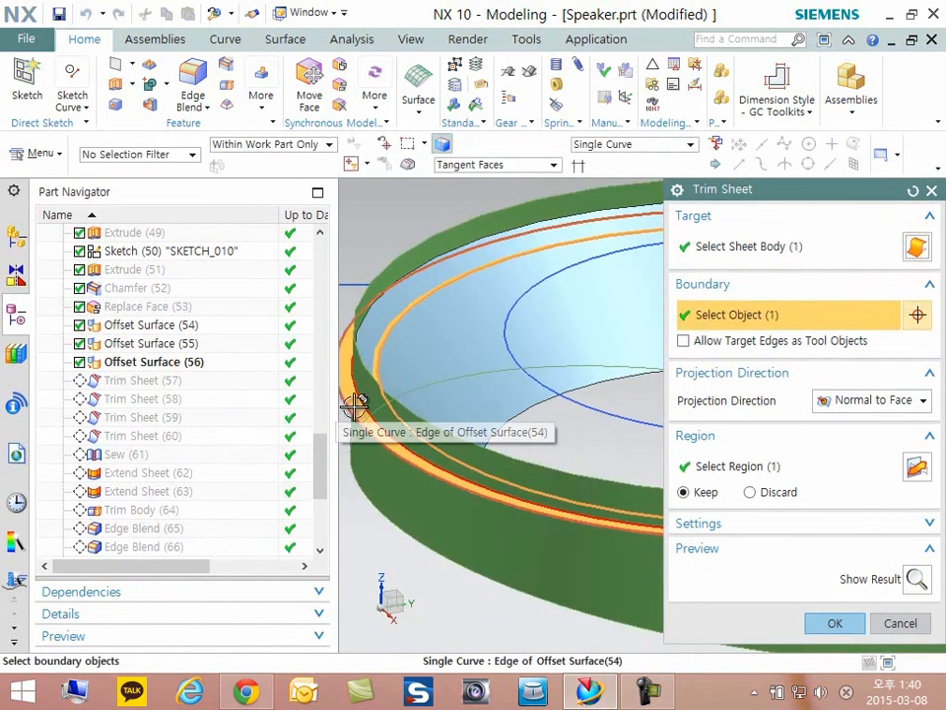
pyautogui.click(834, 624)
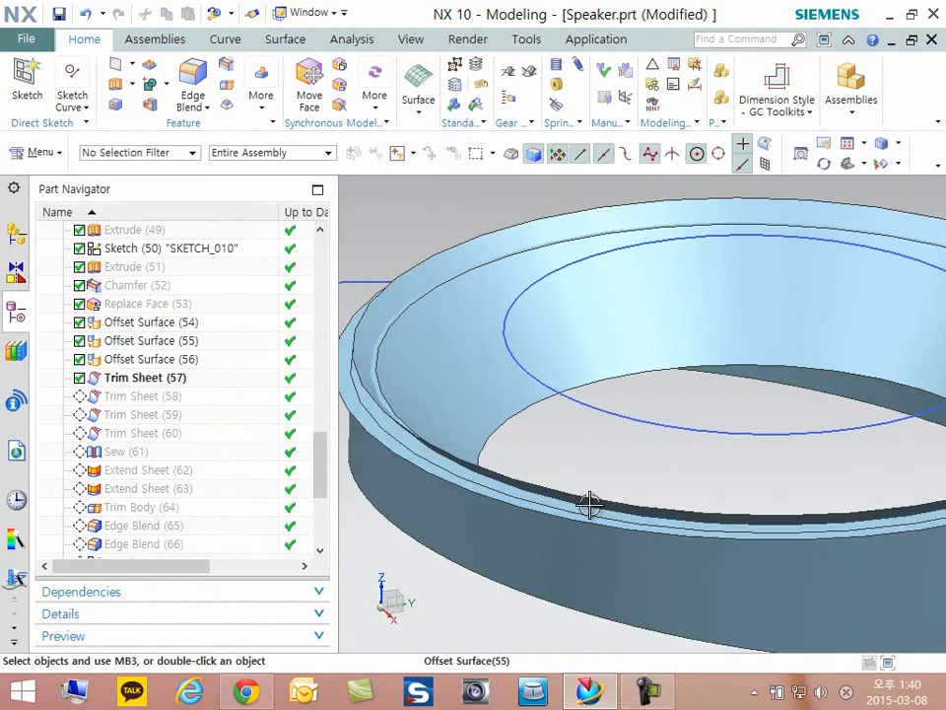
pyautogui.scroll(-3, 507, 446)
pyautogui.scroll(5, 507, 423)
pyautogui.click(536, 399)
pyautogui.press('Escape')
pyautogui.scroll(-3, 490, 397)
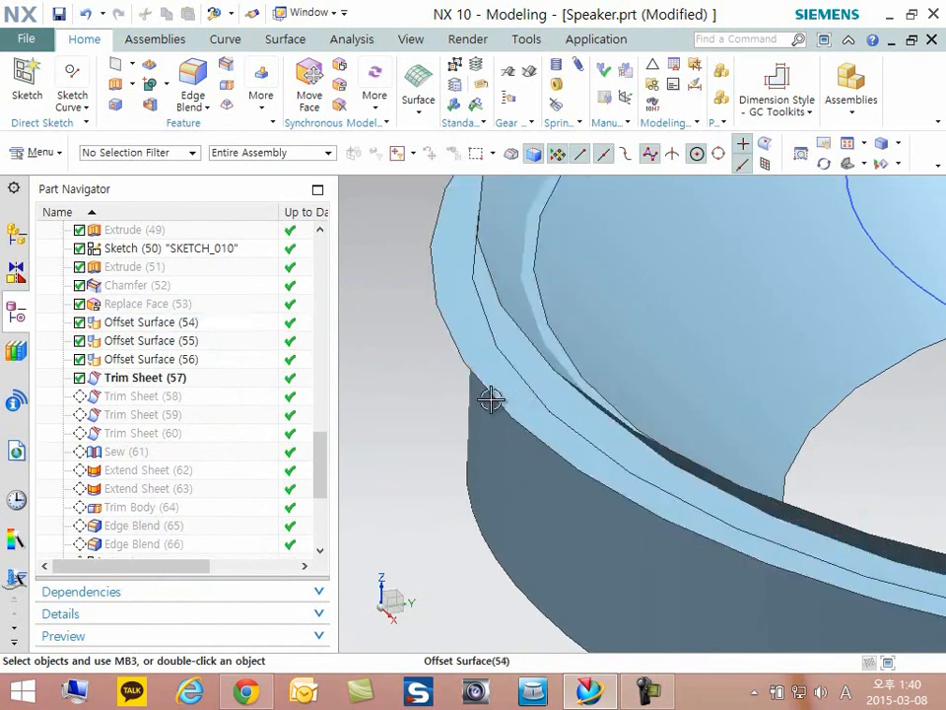
# - Make Trim Sheet (58) the current feature, review its target sheet and boundary object, and accept it
pyautogui.rightClick(131, 400)
pyautogui.click(197, 467)
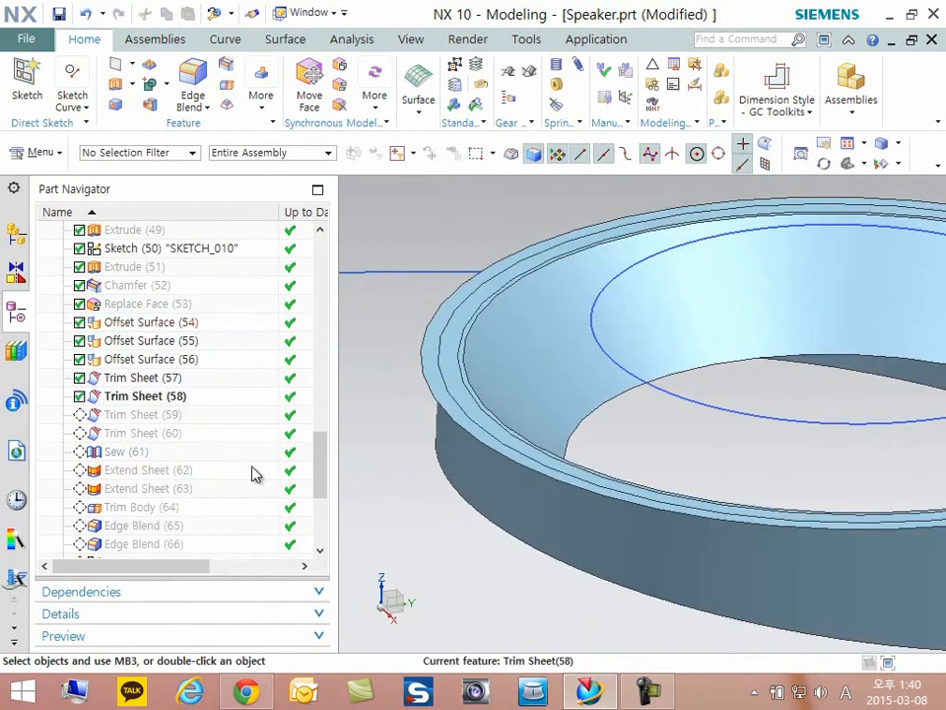
pyautogui.doubleClick(126, 399)
pyautogui.scroll(3, 528, 337)
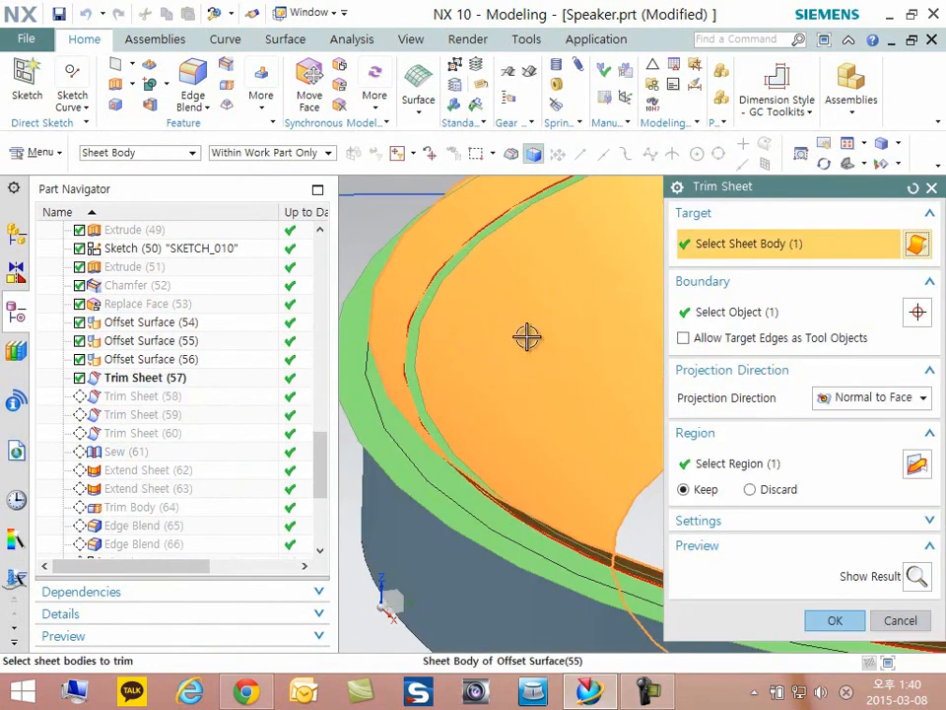
pyautogui.click(734, 315)
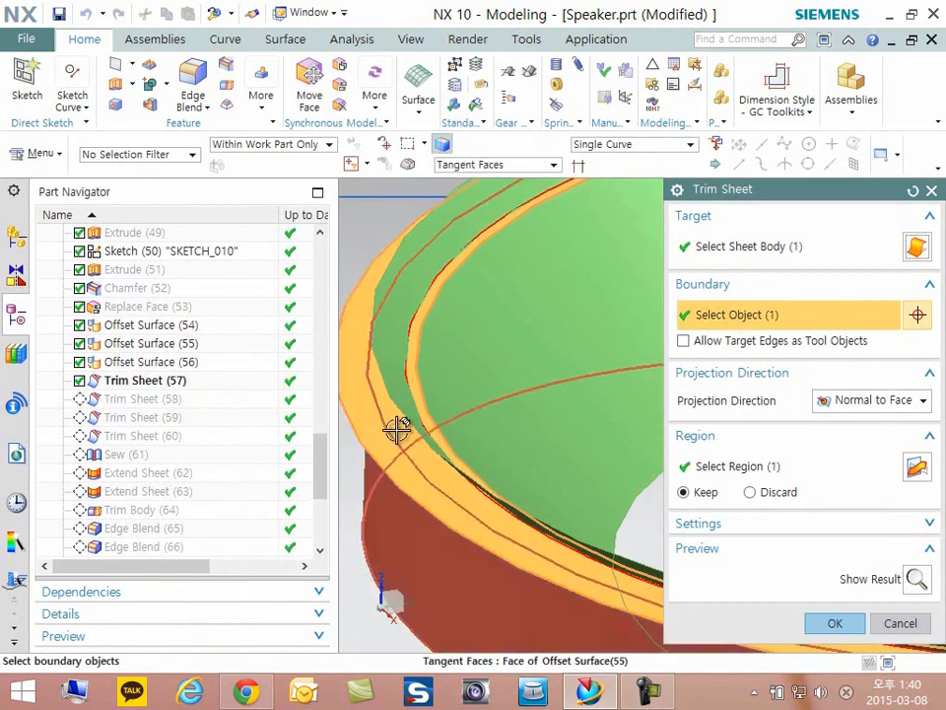
pyautogui.click(860, 621)
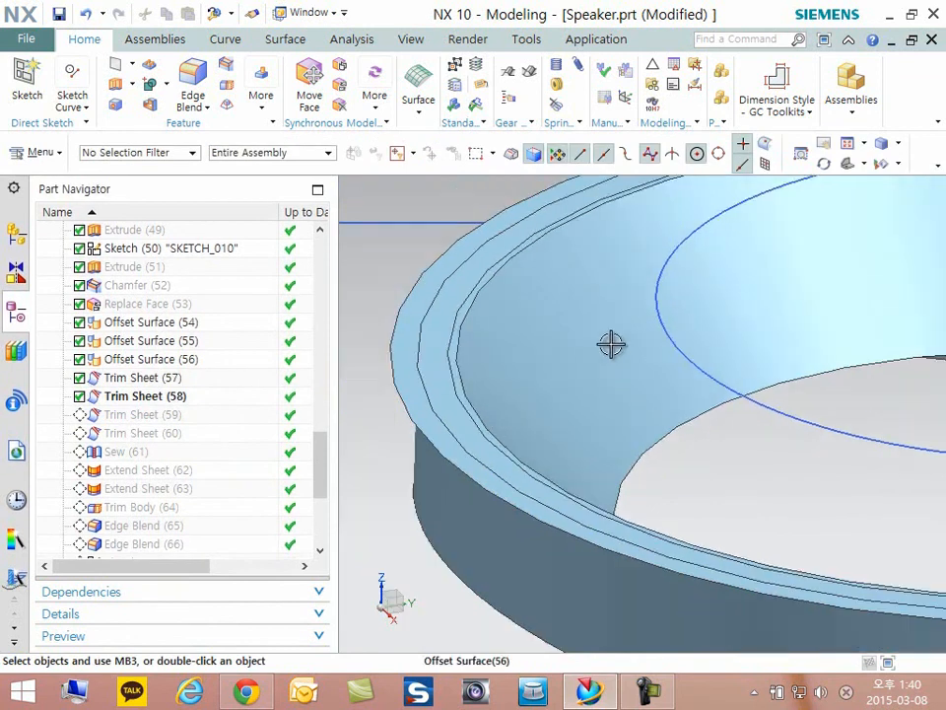
# - Make Trim Sheet (59) the current feature, review its target and boundary selections, and close it without changes
pyautogui.rightClick(137, 415)
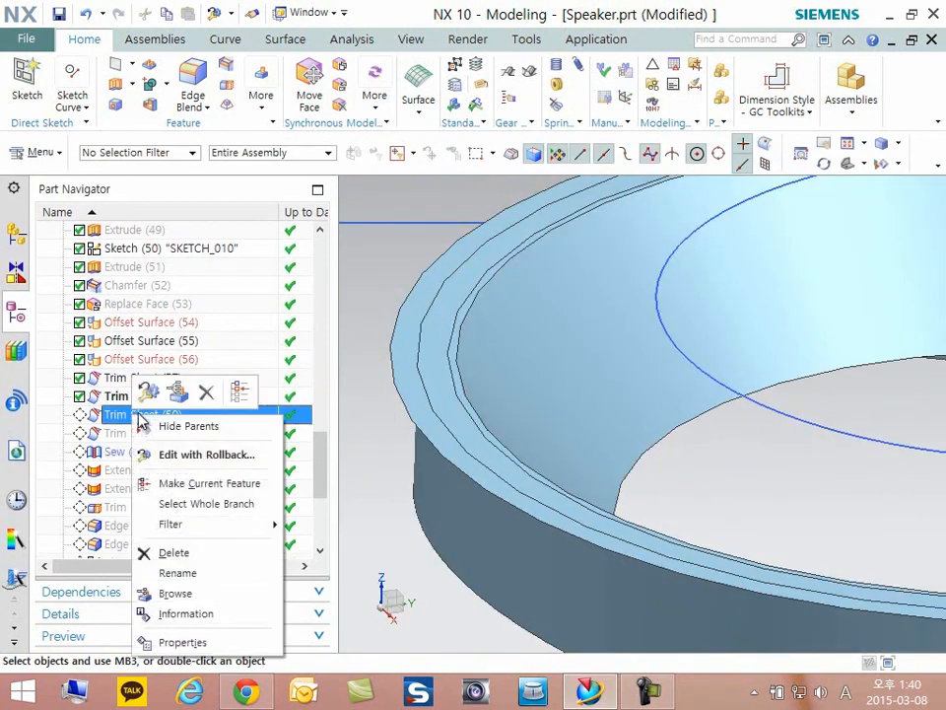
pyautogui.click(211, 484)
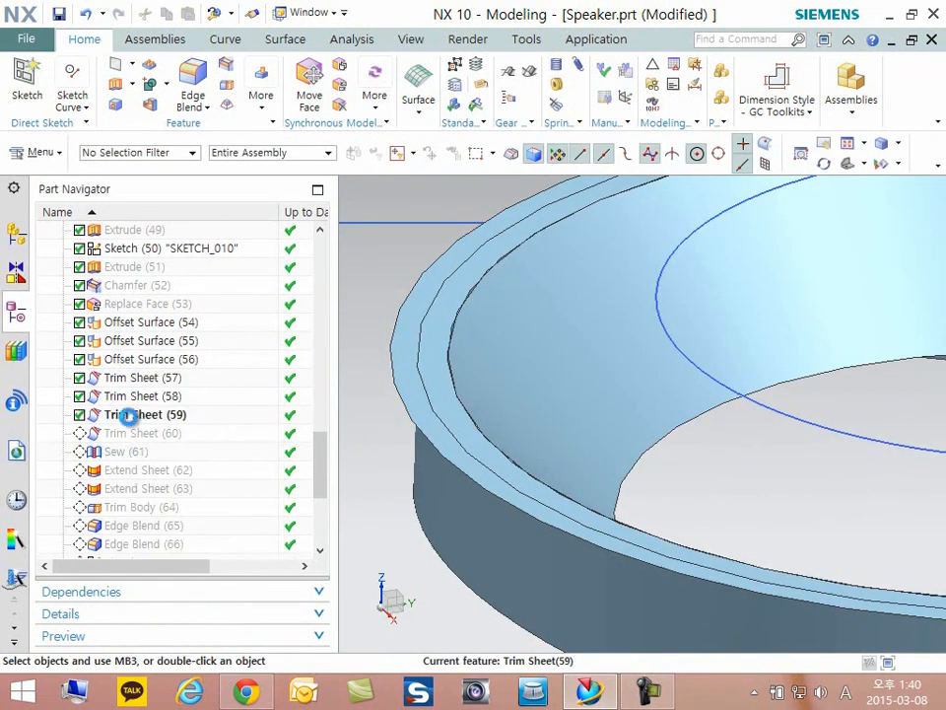
pyautogui.doubleClick(128, 415)
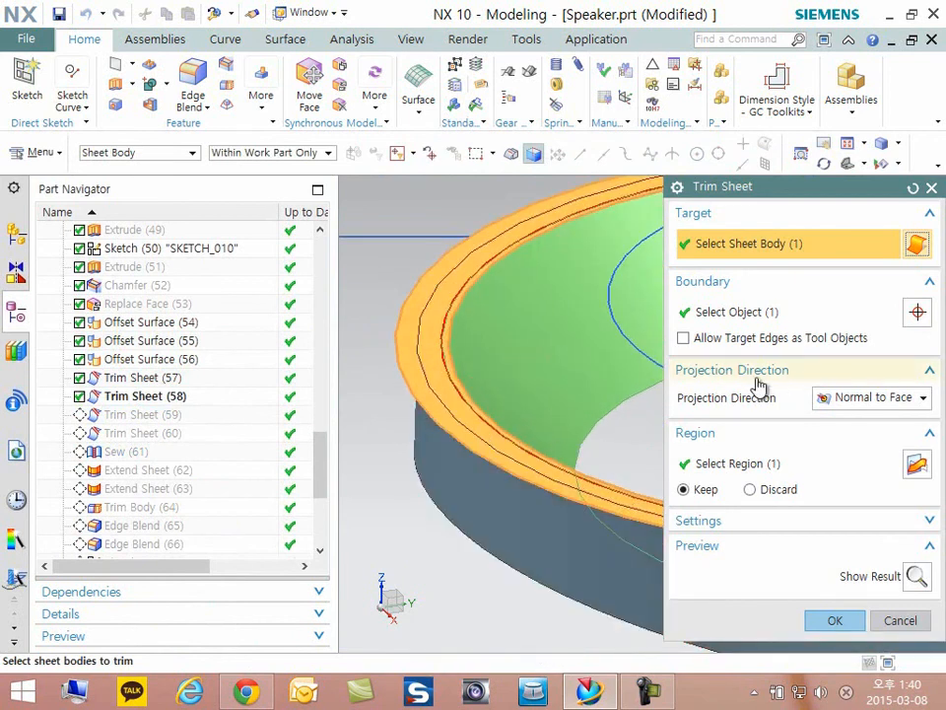
pyautogui.click(739, 314)
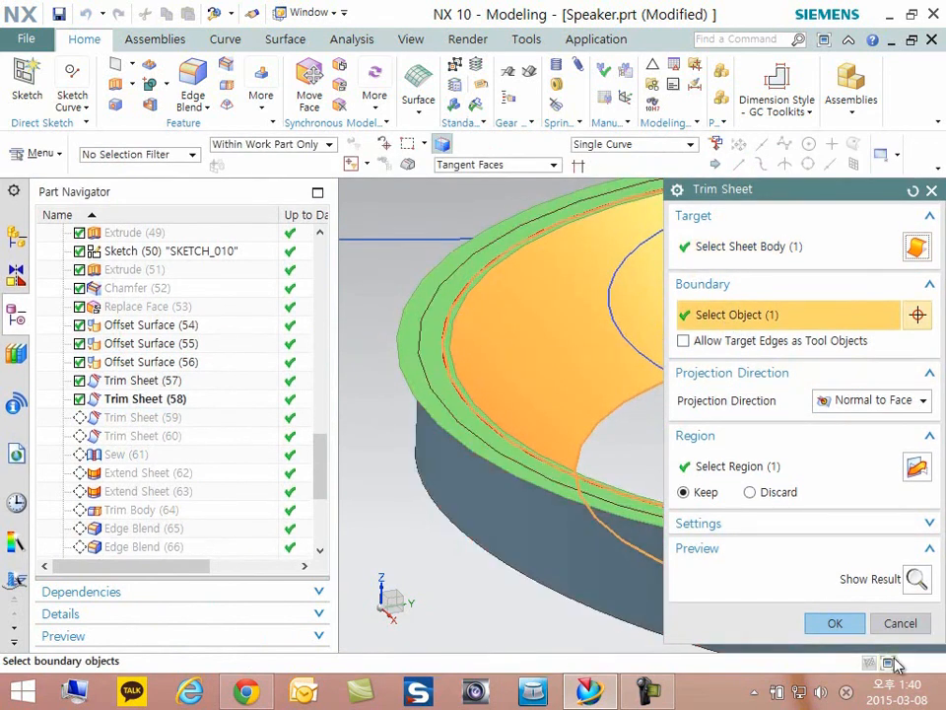
pyautogui.click(900, 623)
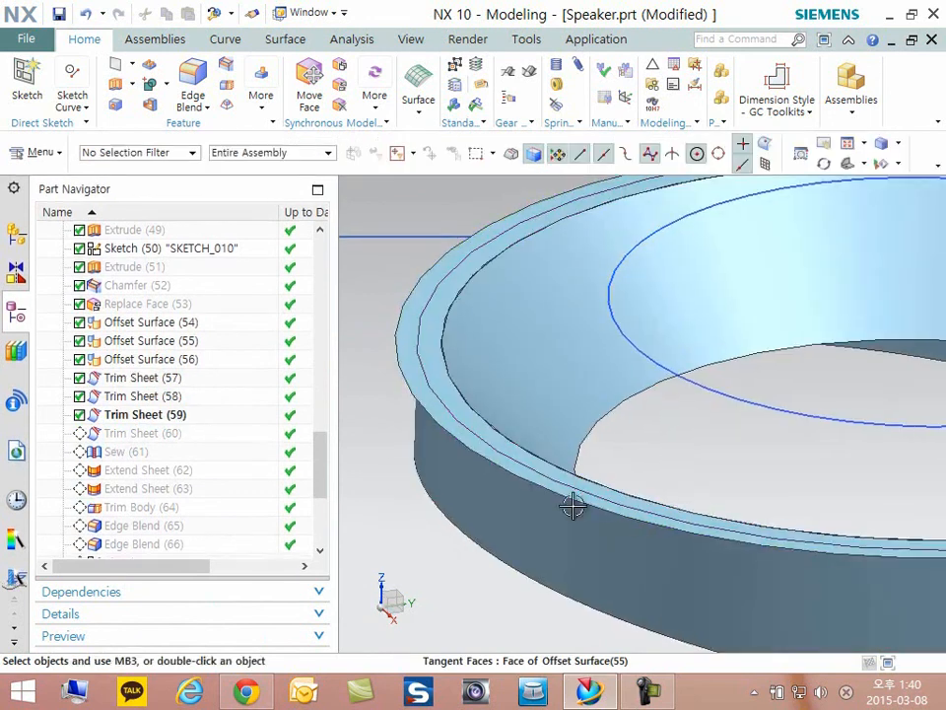
# - Make Trim Sheet (60) the current feature, review its trim target up close, accept it, and inspect the ring's trimmed sheets
pyautogui.rightClick(125, 434)
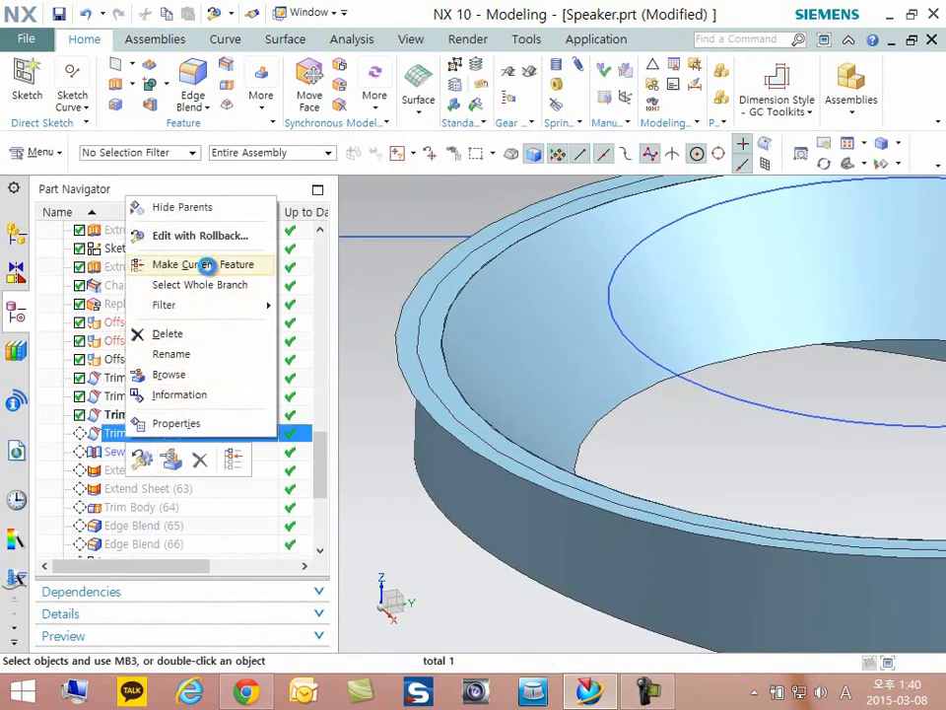
pyautogui.click(206, 265)
pyautogui.doubleClick(153, 441)
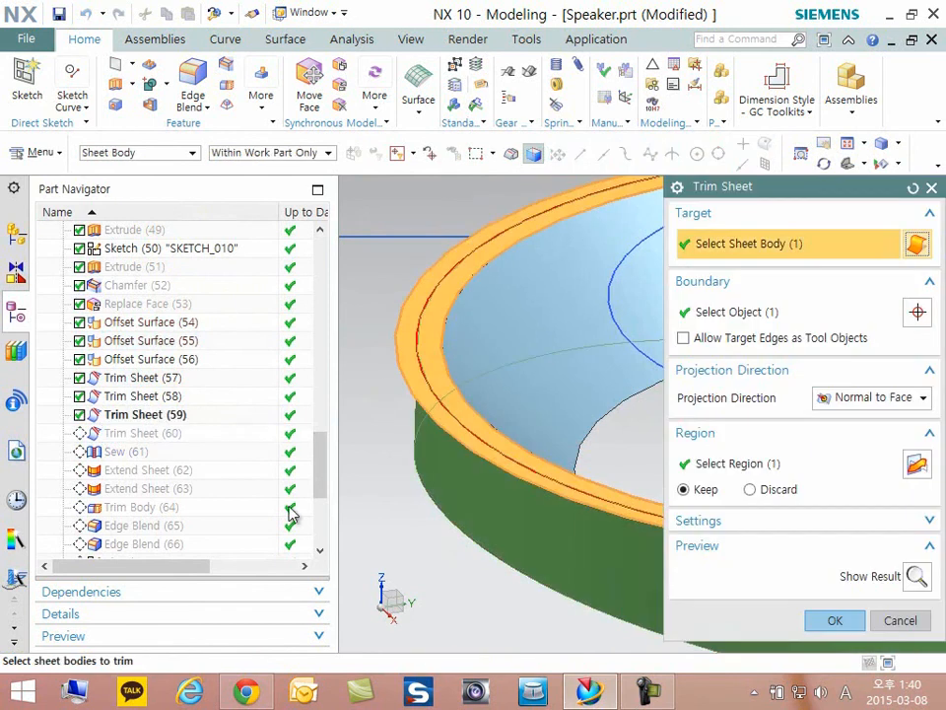
pyautogui.scroll(3, 425, 397)
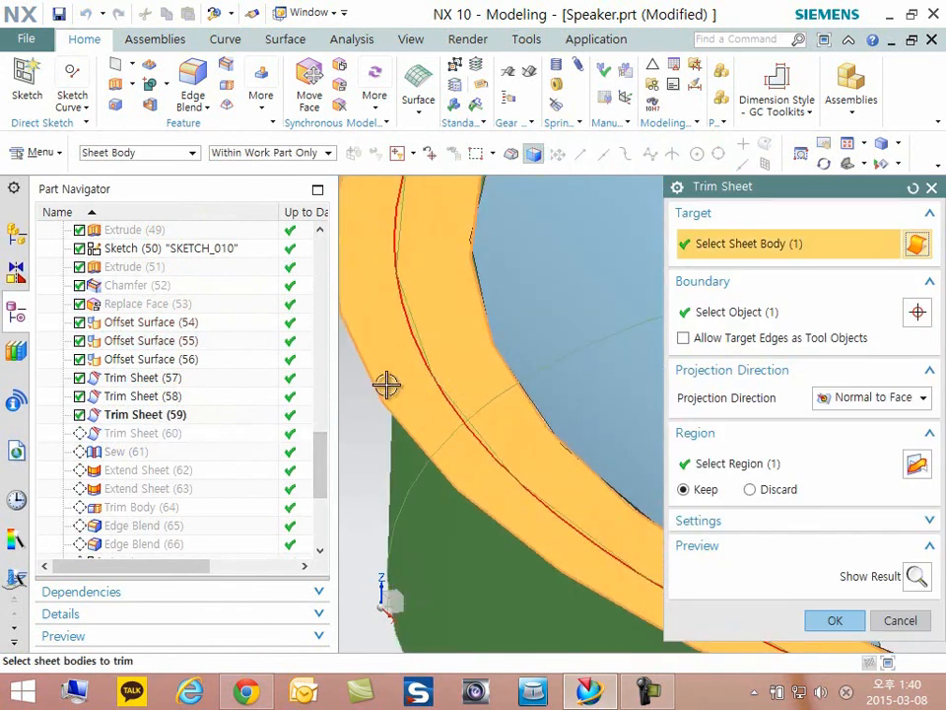
pyautogui.scroll(-4, 425, 392)
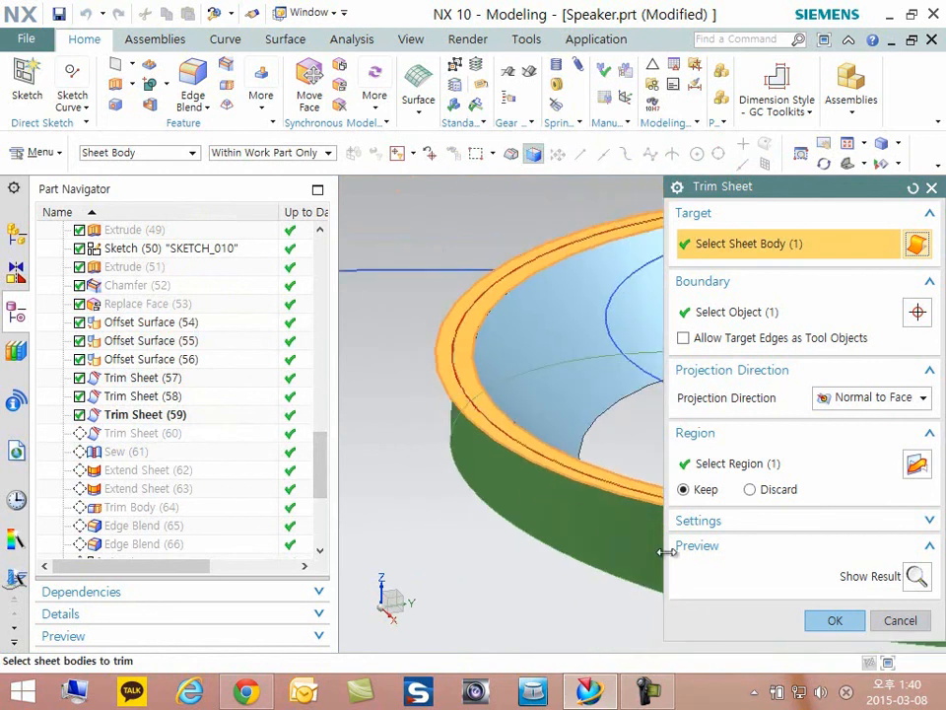
pyautogui.click(833, 621)
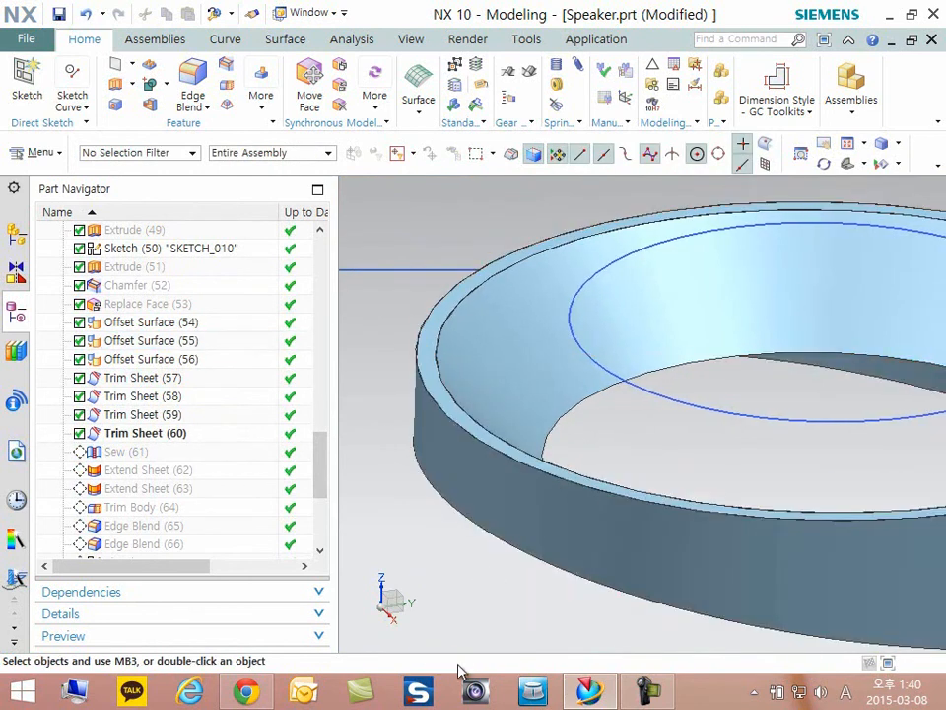
pyautogui.scroll(-5, 641, 594)
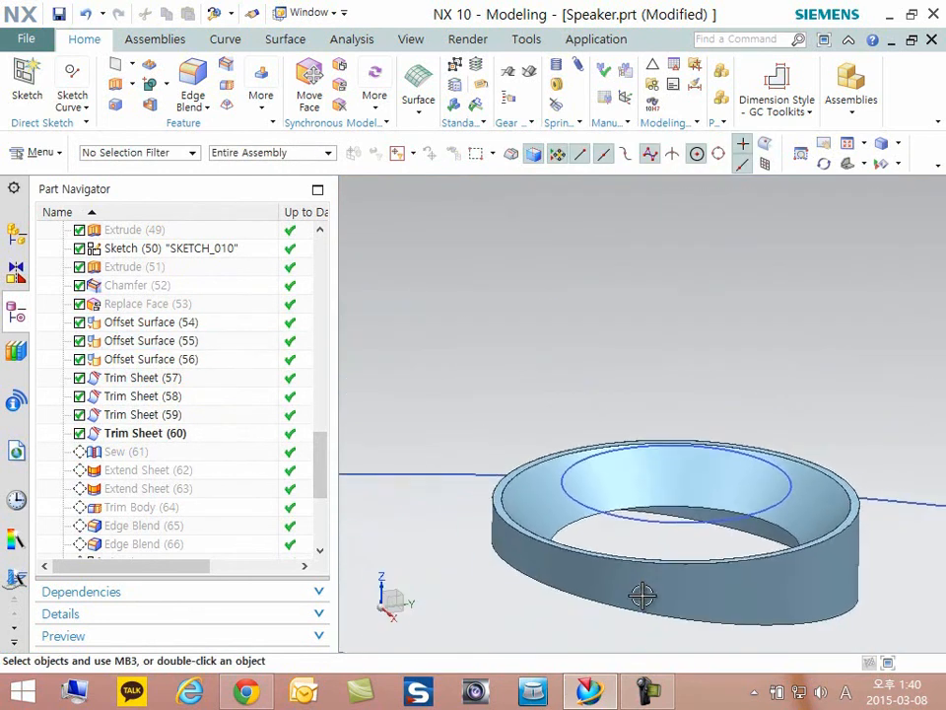
pyautogui.moveTo(642, 594); pyautogui.dragTo(644, 592, button='middle')
pyautogui.click(571, 489)
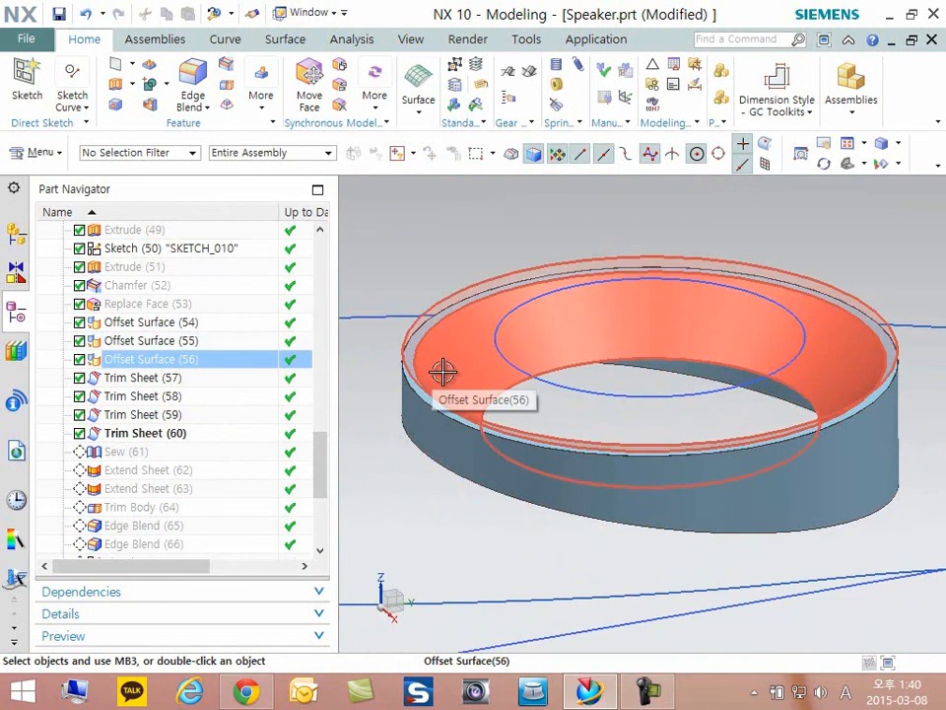
# - Make Sew (61) the current feature, review its target and tool sheet bodies, close the definition, and inspect the sewn ring
pyautogui.click(119, 453)
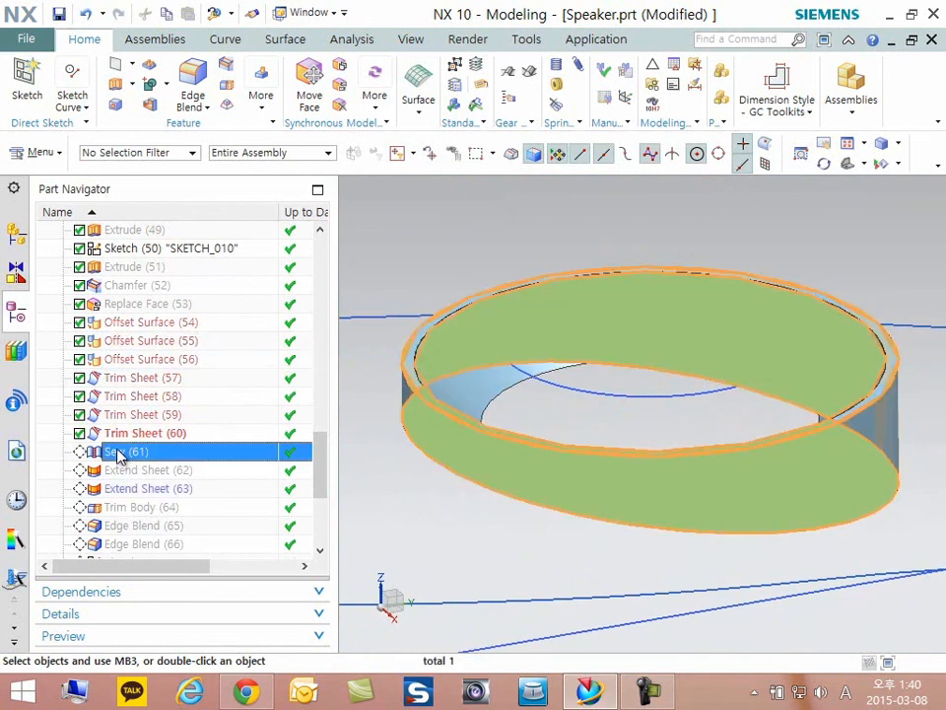
pyautogui.rightClick(118, 452)
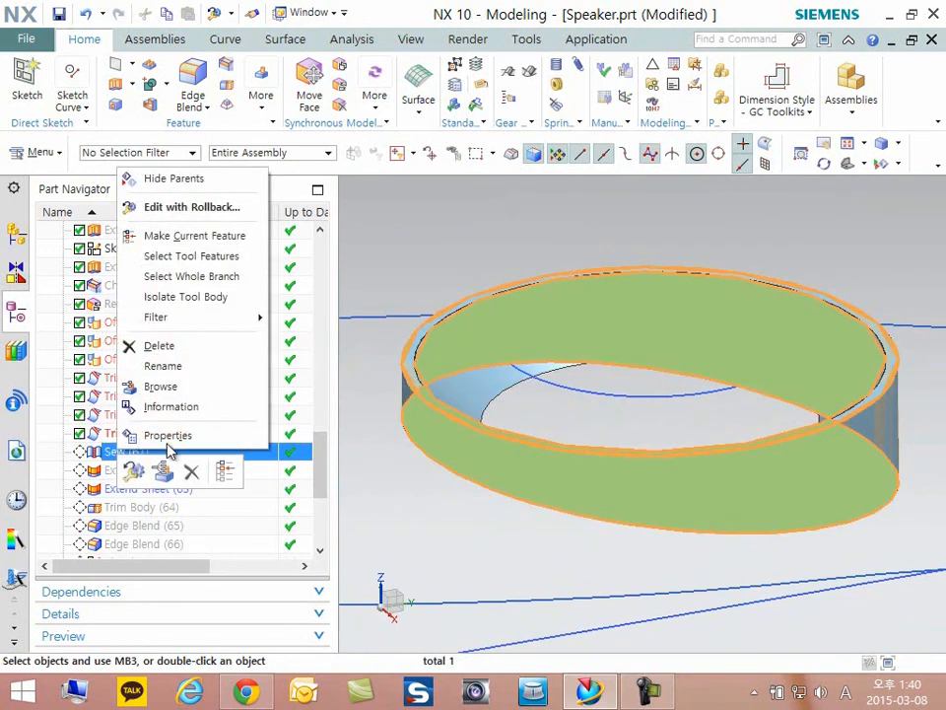
pyautogui.click(195, 236)
pyautogui.doubleClick(126, 453)
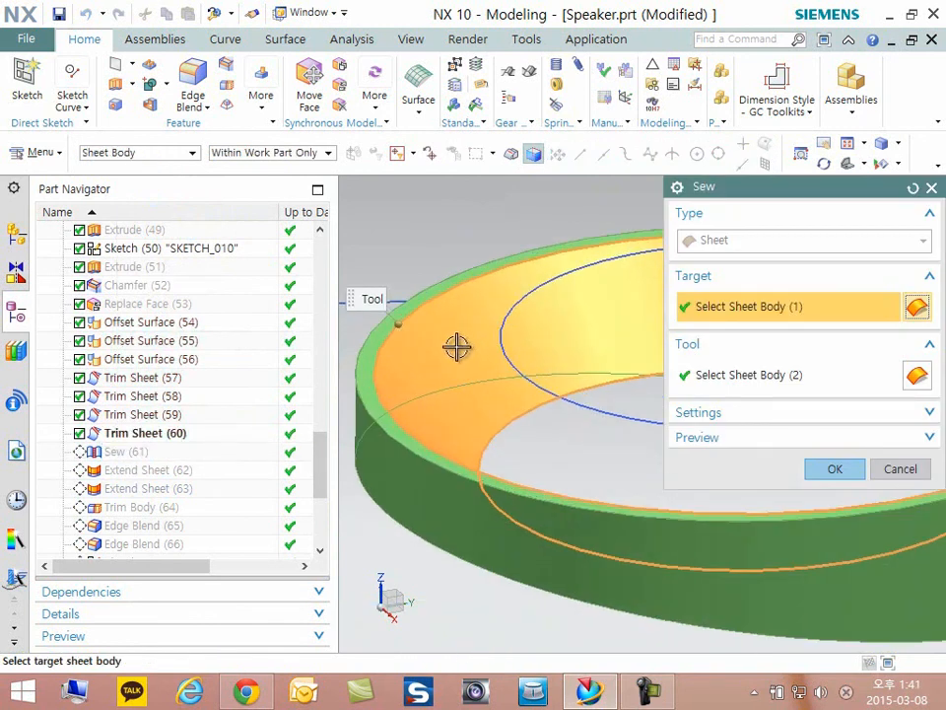
pyautogui.scroll(8, 456, 346)
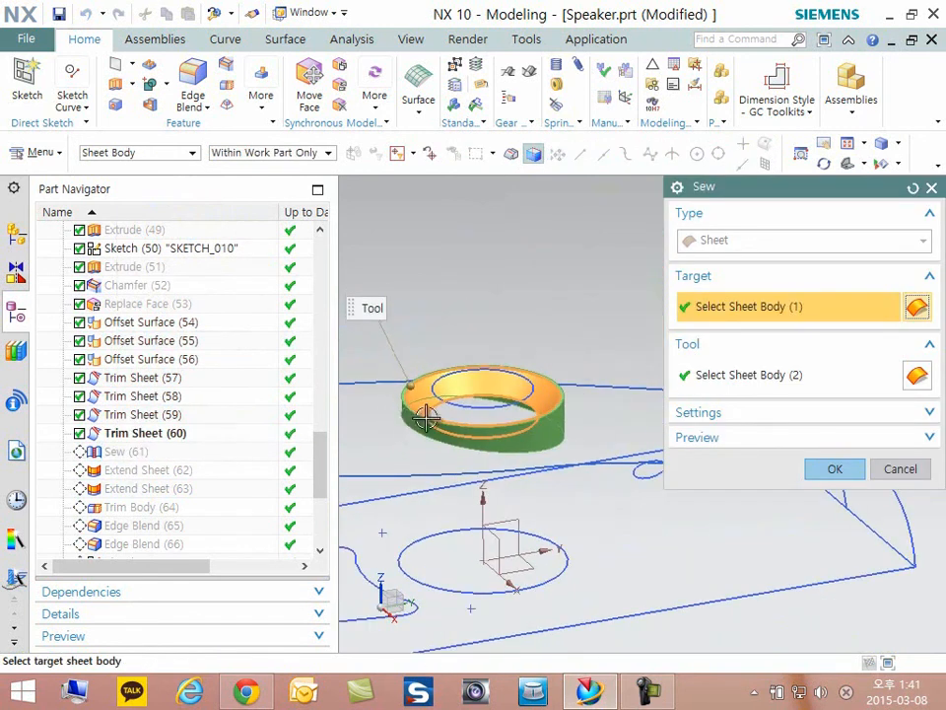
pyautogui.click(873, 481)
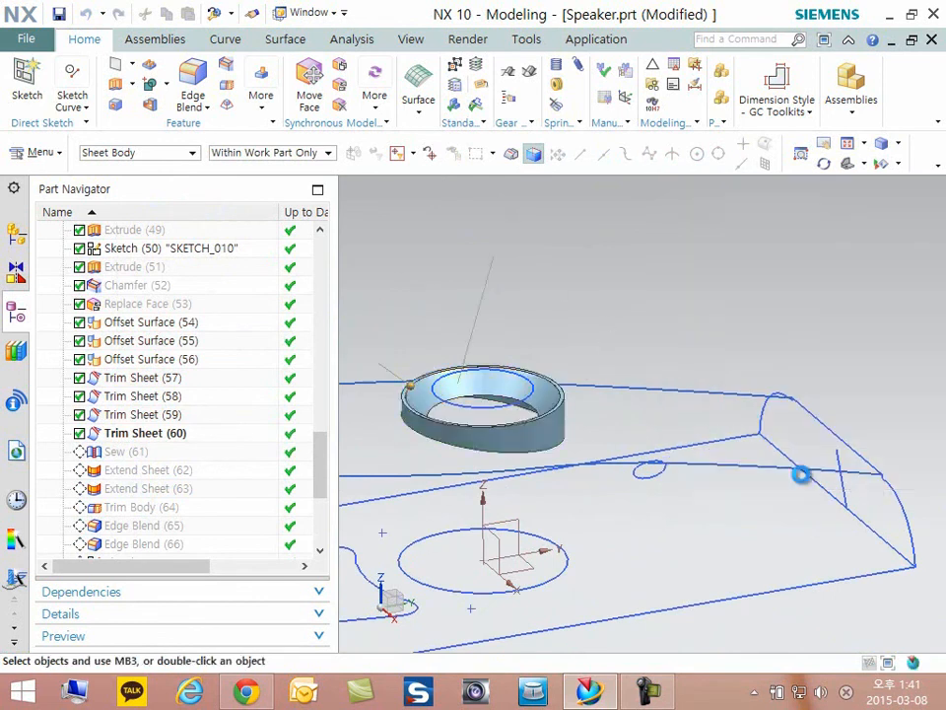
pyautogui.scroll(-3, 471, 424)
pyautogui.scroll(-3, 583, 462)
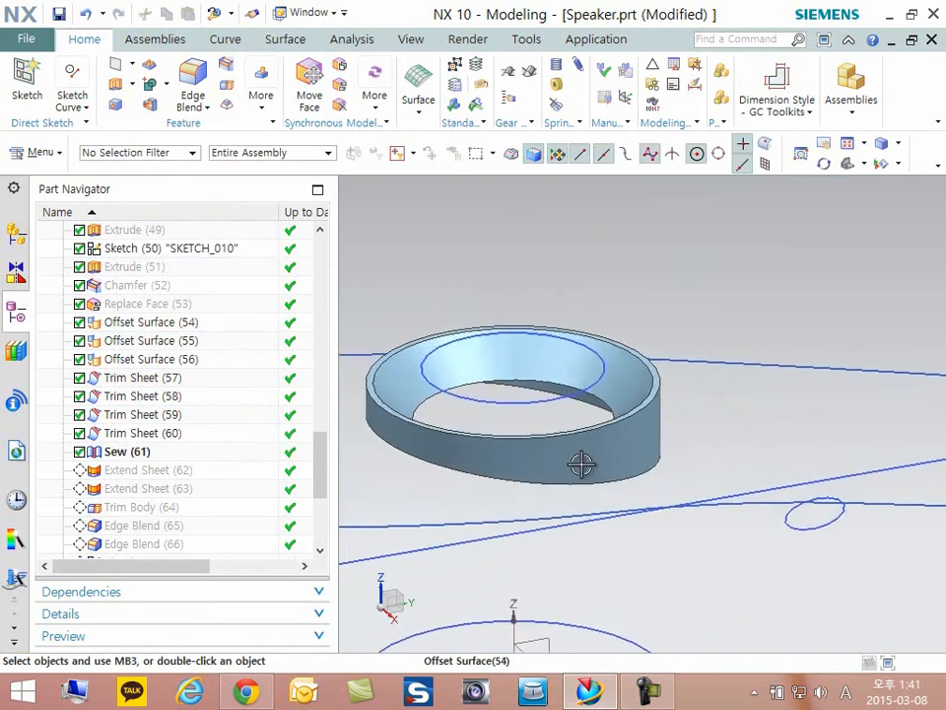
pyautogui.click(459, 459)
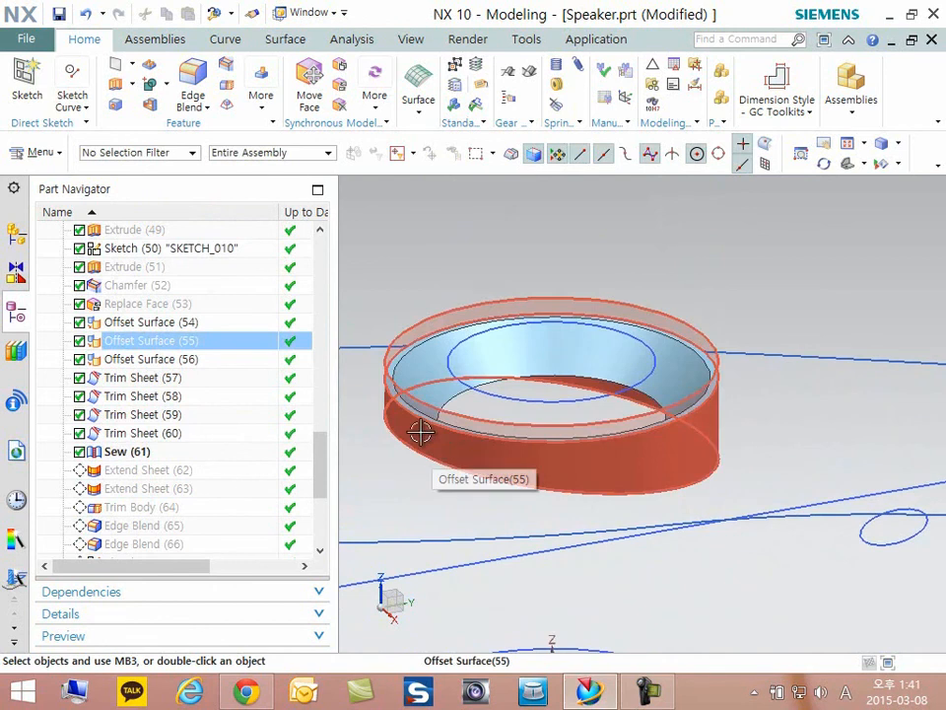
# - Show the speaker's solid body together with the sewn ring sheet and examine how they fit around the ring
pyautogui.hotkey('ctrl', 'shift', 'b')
pyautogui.hotkey('ctrl', 'b')
pyautogui.click(612, 324)
pyautogui.middleClick(438, 380)
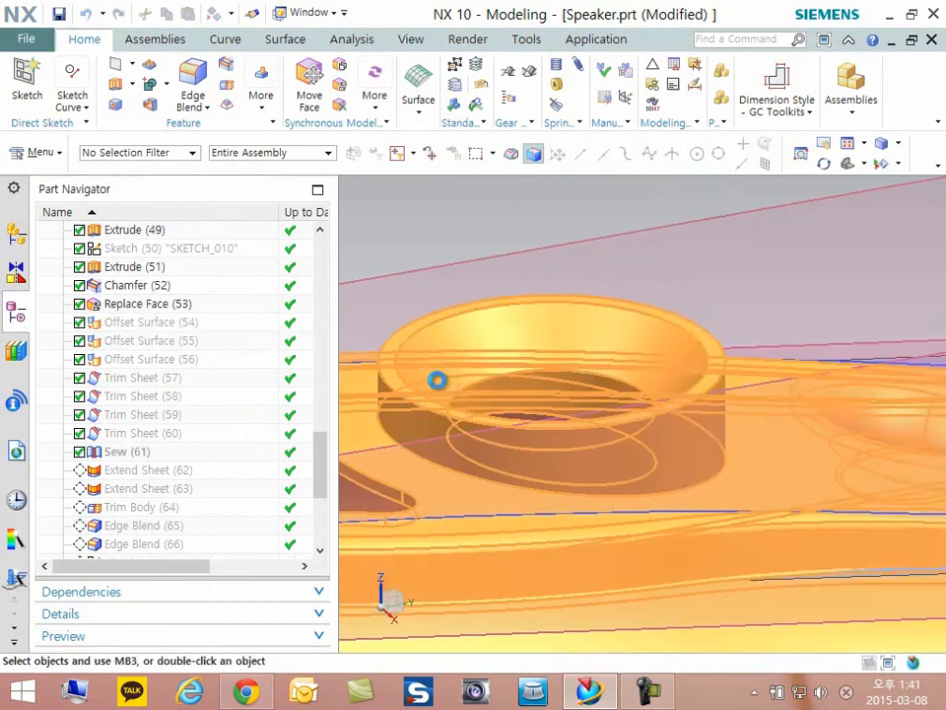
pyautogui.hotkey('ctrl', 'shift', 'b')
pyautogui.scroll(5, 598, 329)
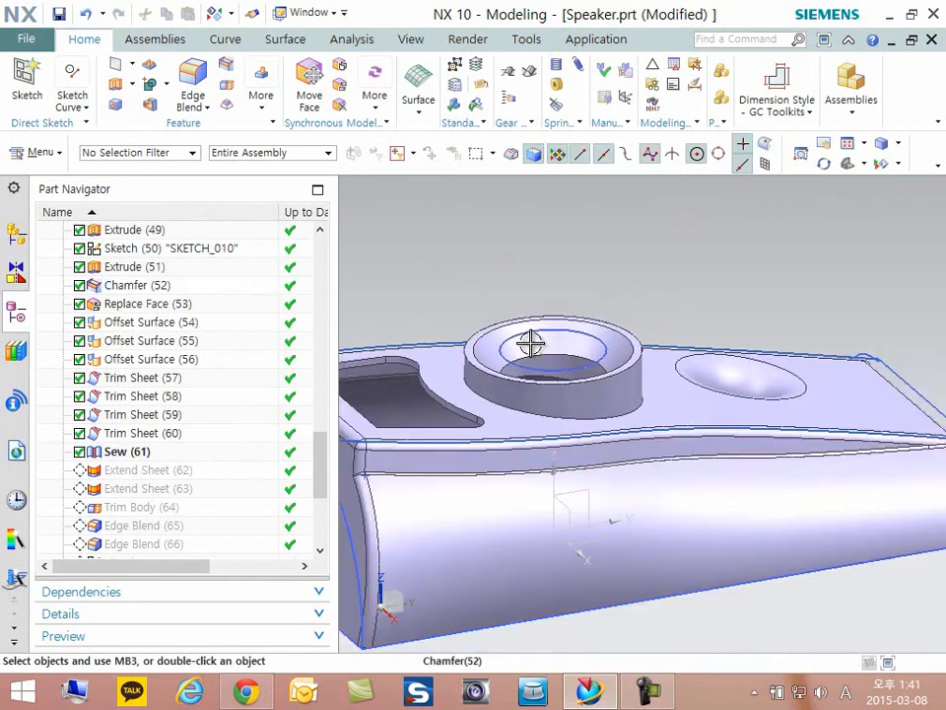
pyautogui.click(605, 412)
pyautogui.scroll(-1, 604, 404)
pyautogui.scroll(1, 620, 444)
pyautogui.moveTo(621, 443); pyautogui.dragTo(559, 447, button='middle')
pyautogui.scroll(-3, 559, 447)
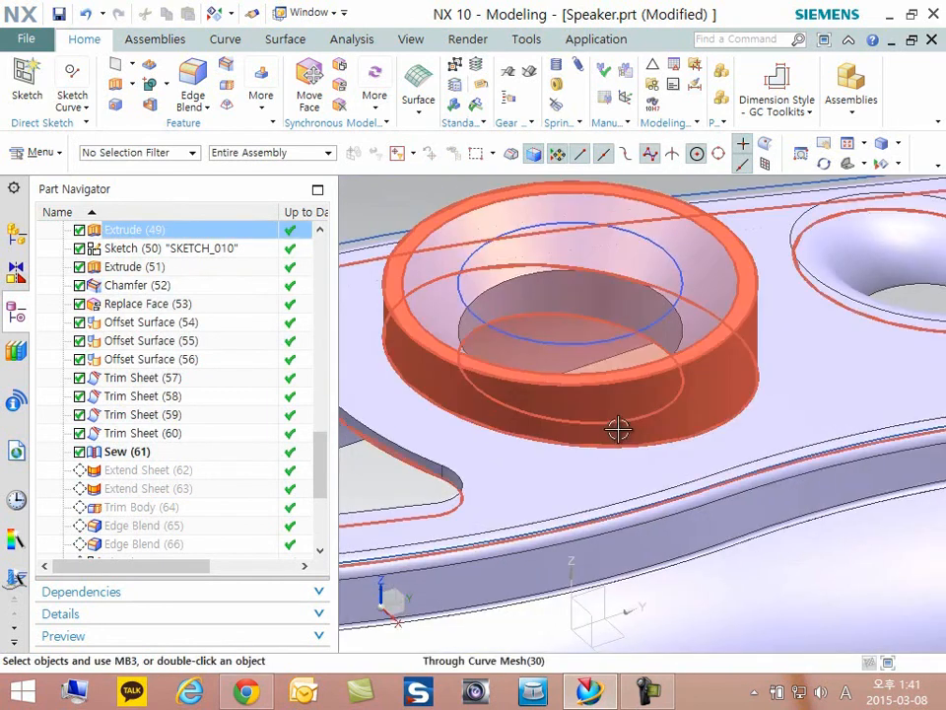
pyautogui.scroll(1, 587, 477)
# - Hide the speaker's solid body and inspect the sewn ring sheet from below
pyautogui.rightClick(588, 477)
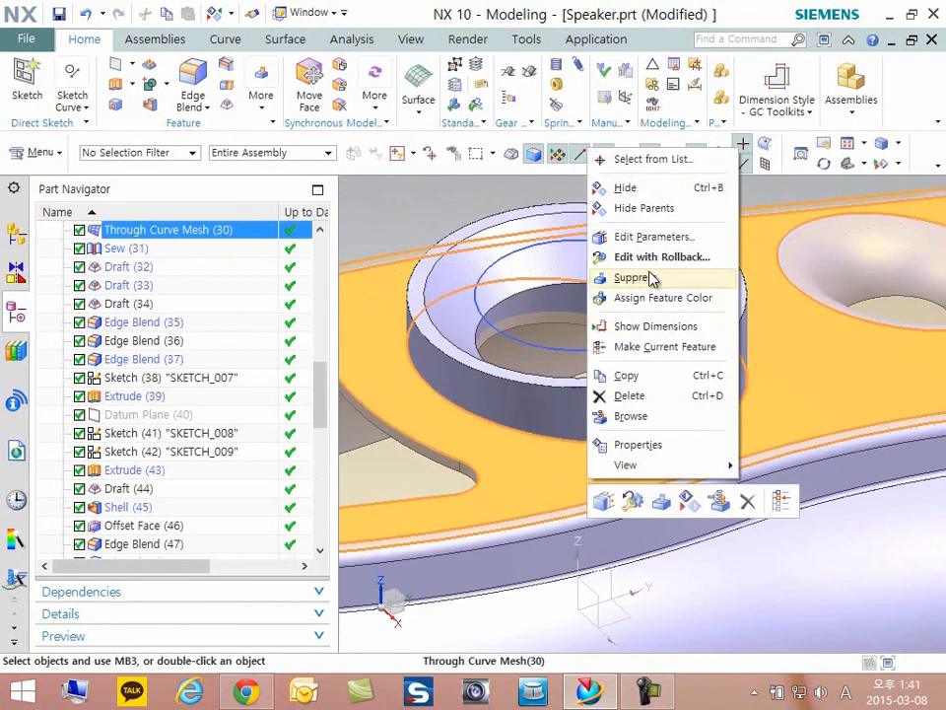
pyautogui.click(627, 190)
pyautogui.moveTo(583, 296); pyautogui.dragTo(471, 351, button='middle')
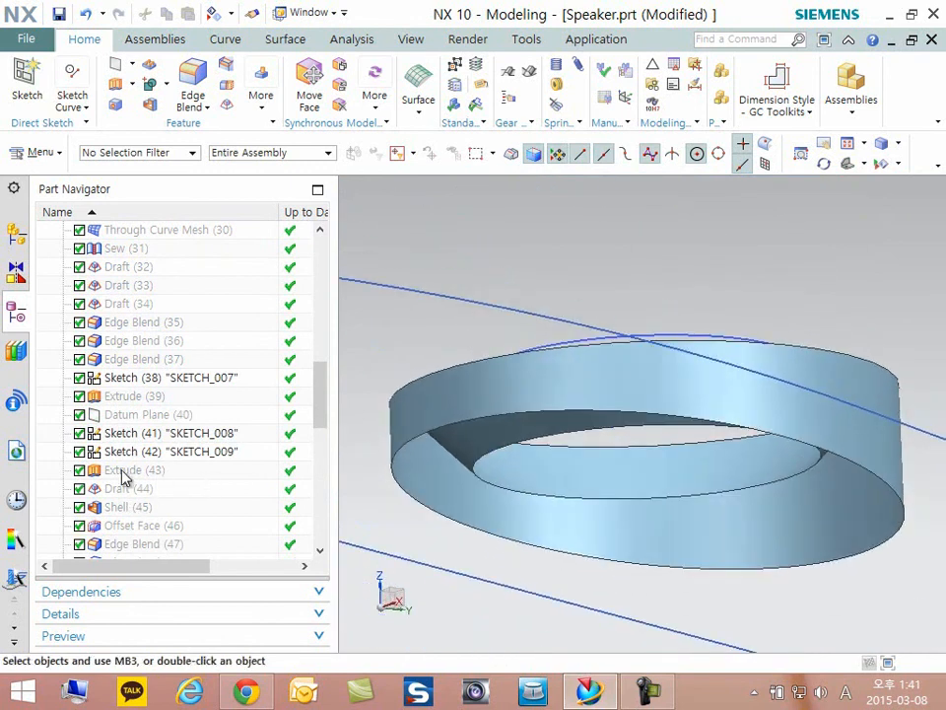
# - Make Extend Sheet (62) the current feature, review the extended edge of the conical inner sheet and its offset limit, and accept it
pyautogui.scroll(-8, 150, 473)
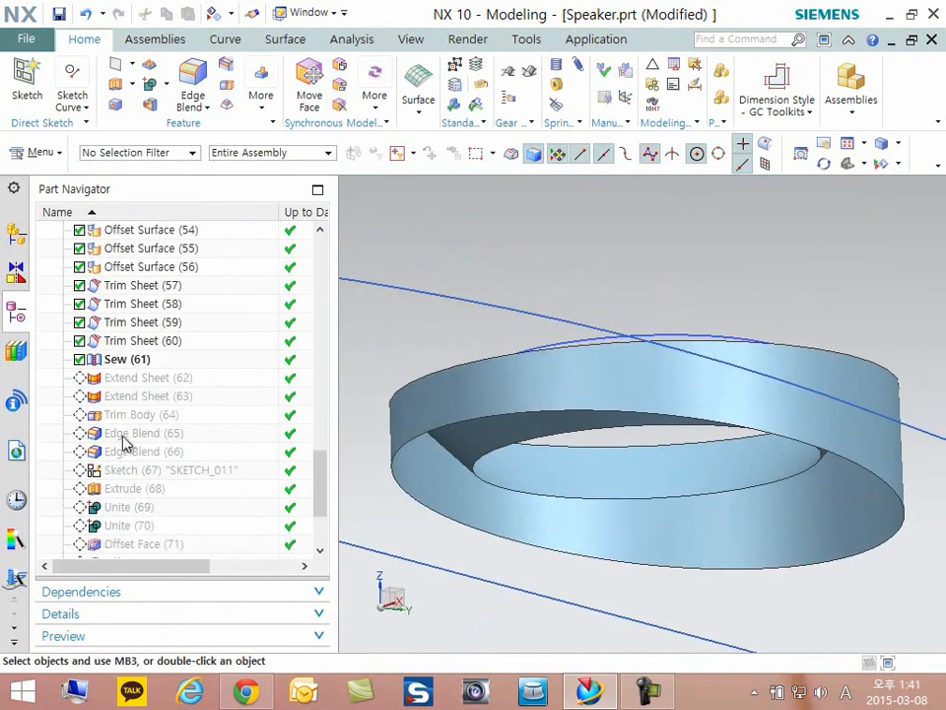
pyautogui.click(123, 381)
pyautogui.rightClick(123, 383)
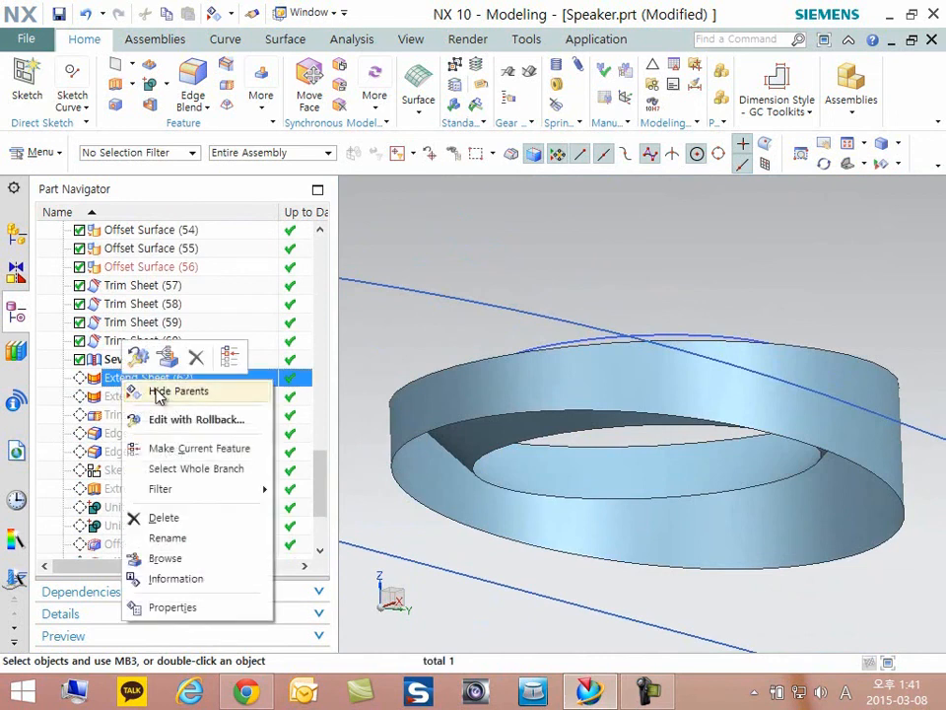
pyautogui.click(204, 449)
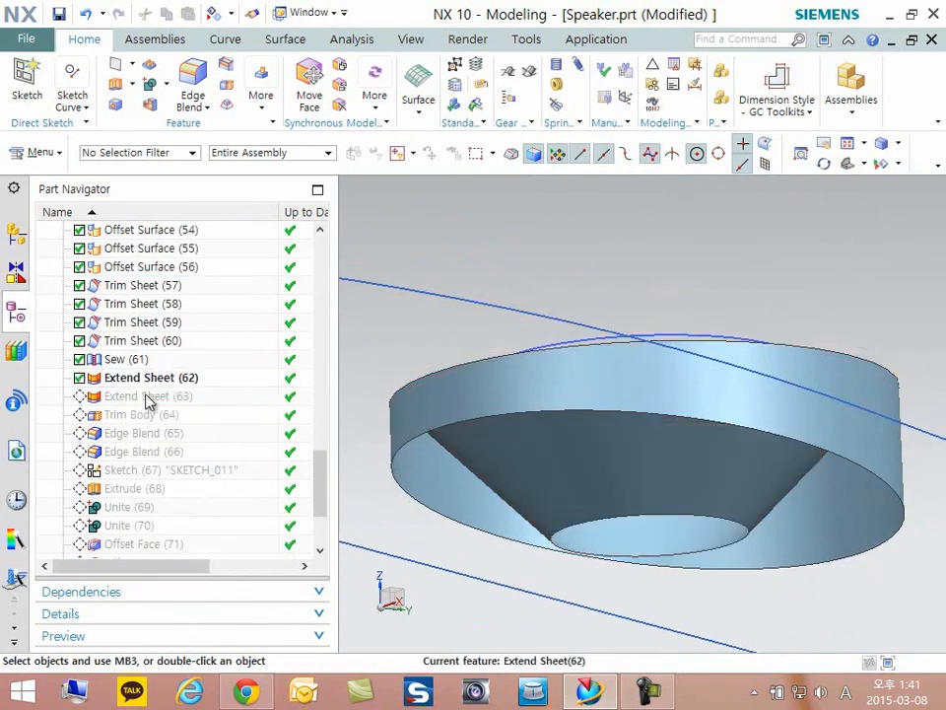
pyautogui.click(138, 383)
pyautogui.doubleClick(138, 383)
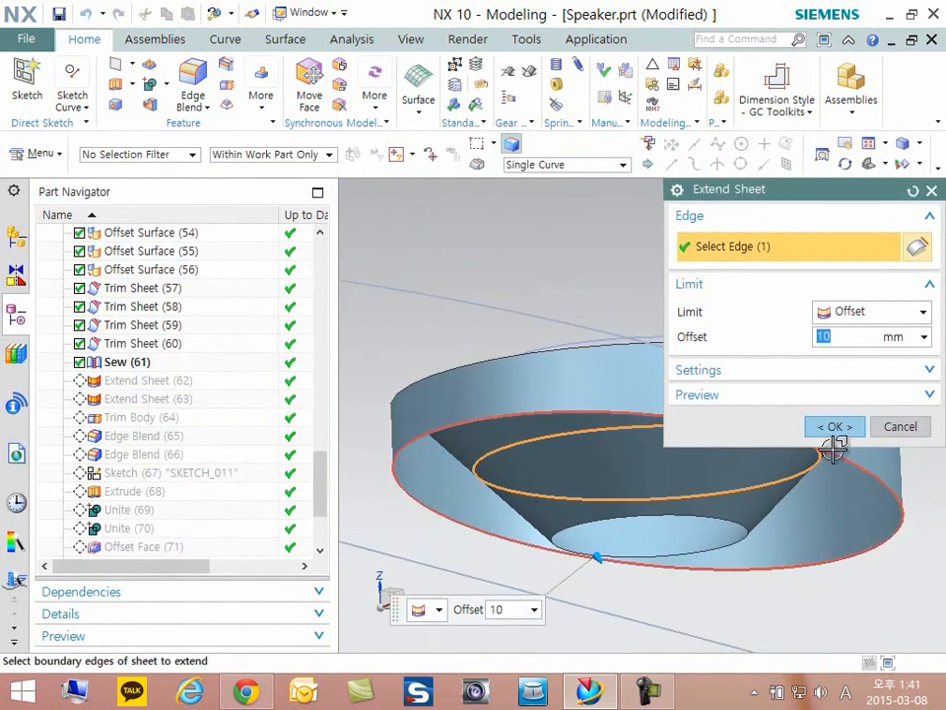
pyautogui.click(836, 426)
# - Make Extend Sheet (63) the current feature, review the outer wall's extended lower edge and offset limit, and accept it
pyautogui.rightClick(146, 387)
pyautogui.rightClick(148, 395)
pyautogui.click(177, 460)
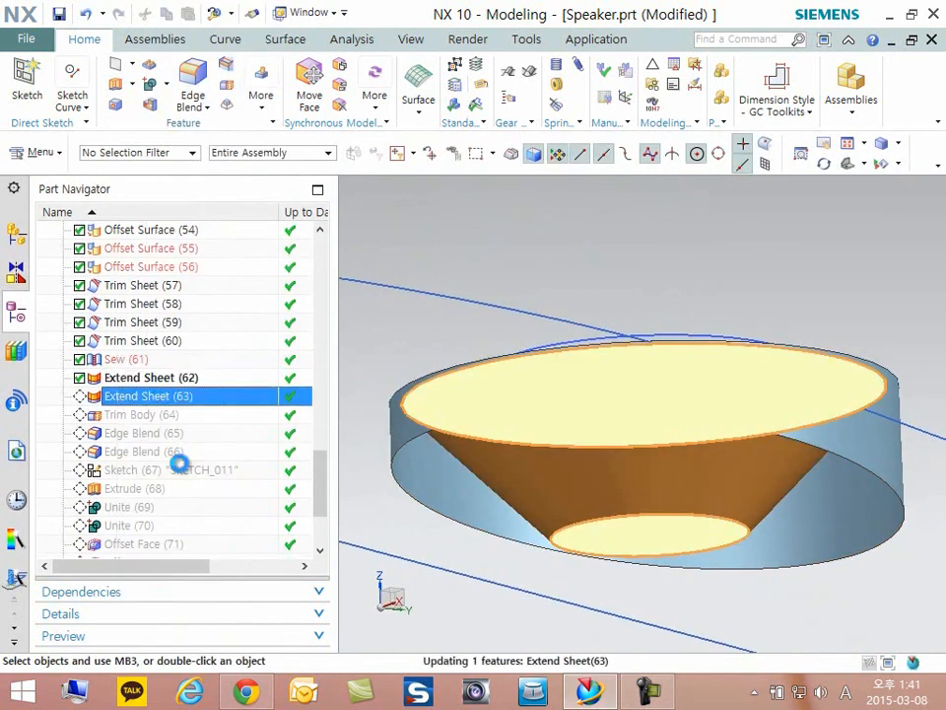
pyautogui.doubleClick(149, 396)
pyautogui.moveTo(637, 416); pyautogui.dragTo(611, 579, button='middle')
pyautogui.scroll(-1, 619, 446)
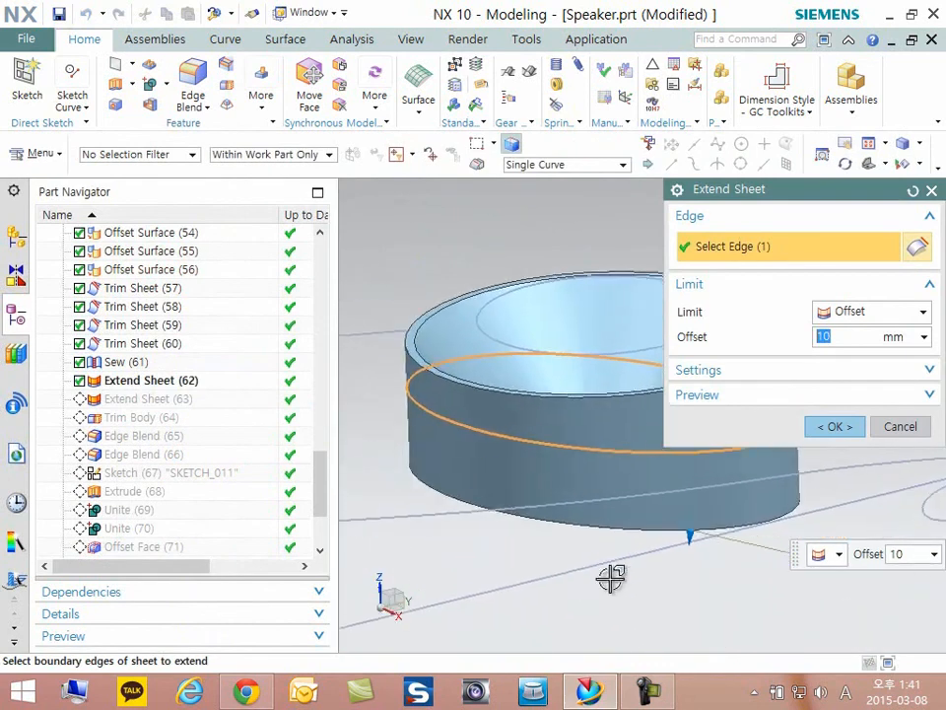
pyautogui.click(833, 426)
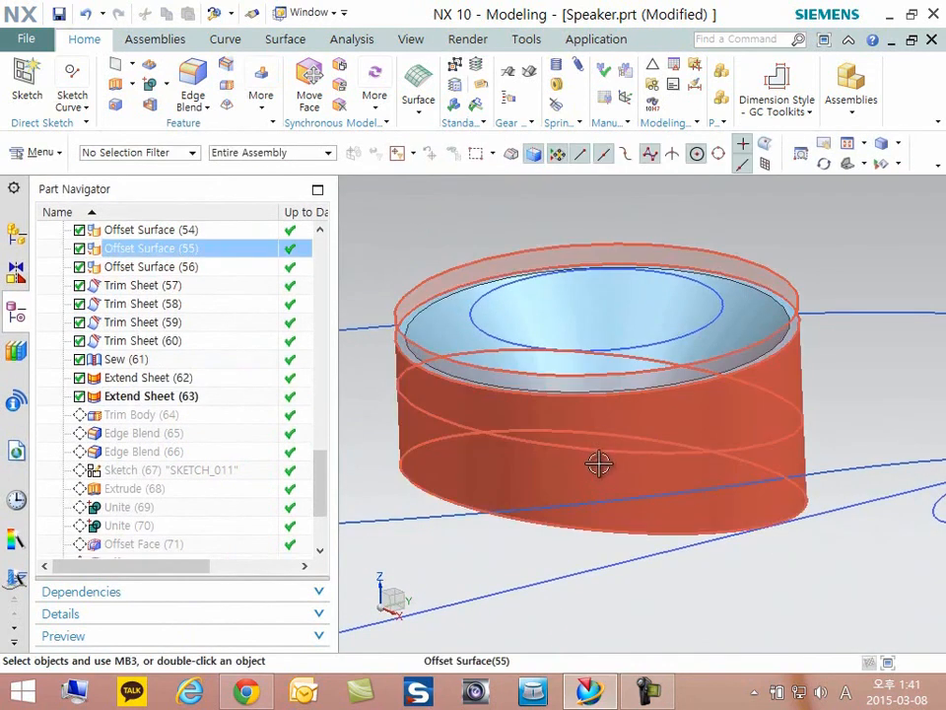
# - Show the speaker's solid body together with the extended ring sheet, leaving both visible around the ring
pyautogui.hotkey('ctrl', 'shift', 'b')
pyautogui.hotkey('ctrl', 'b')
pyautogui.click(447, 395)
pyautogui.middleClick(449, 397)
pyautogui.hotkey('ctrl', 'shift', 'b')
pyautogui.moveTo(481, 429); pyautogui.dragTo(532, 423, button='middle')
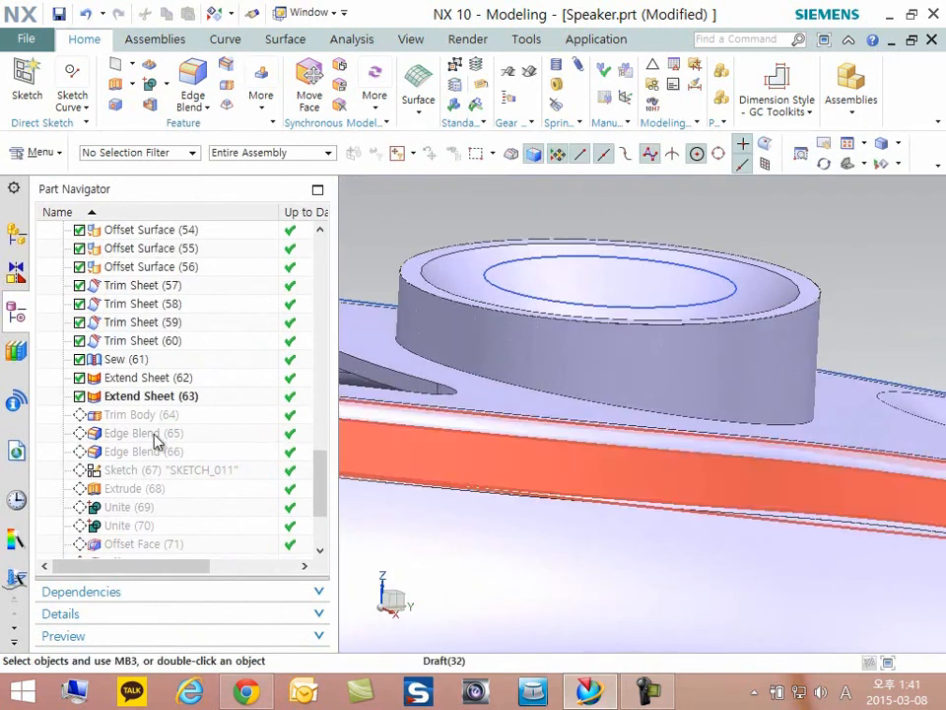
# - Make Trim Body (64) the current feature, review its target body and trimming faces, and accept it
pyautogui.click(152, 414)
pyautogui.rightClick(152, 417)
pyautogui.click(219, 487)
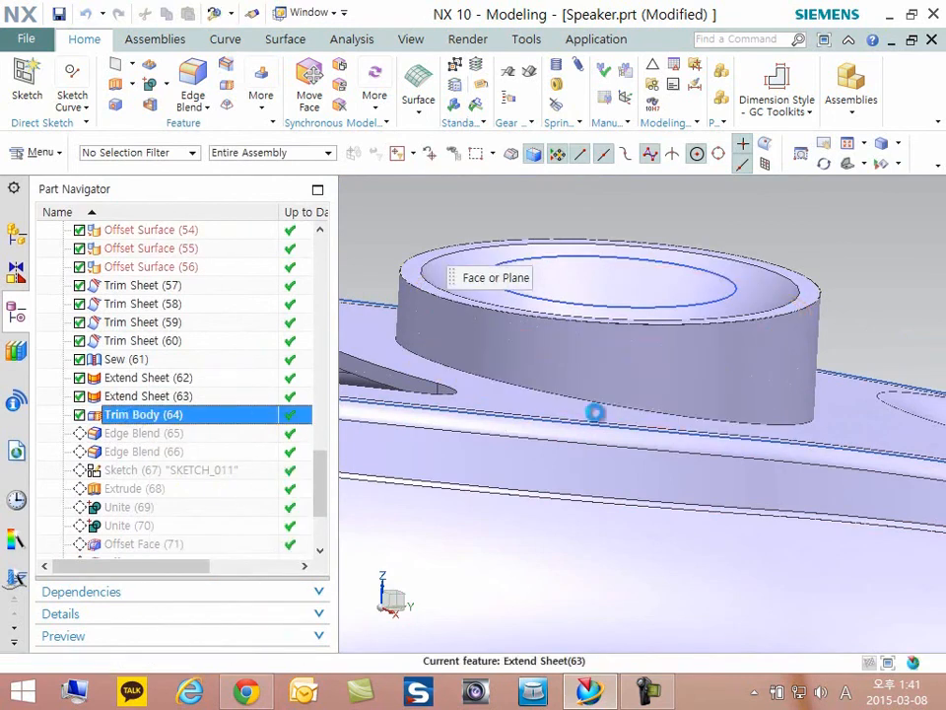
pyautogui.moveTo(597, 407); pyautogui.dragTo(481, 312, button='middle')
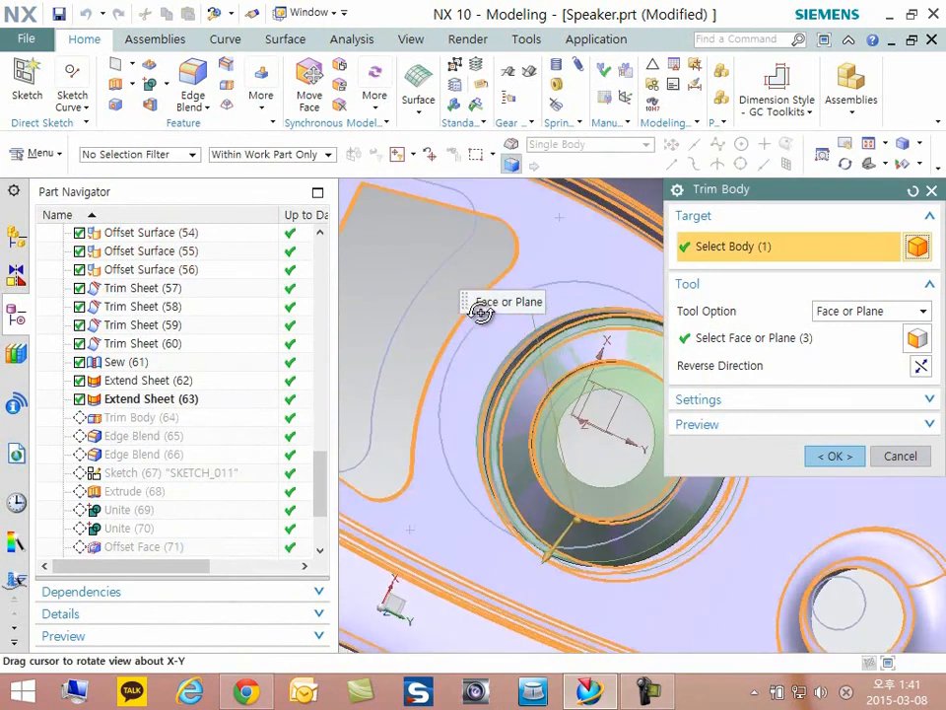
pyautogui.scroll(5, 516, 387)
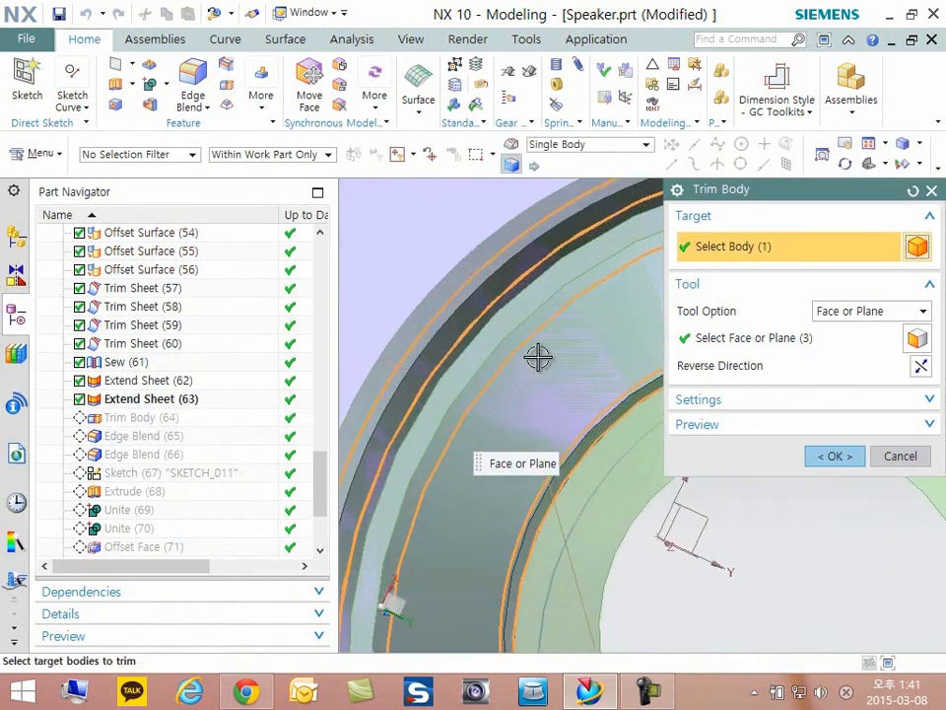
pyautogui.click(834, 456)
# - Hide the extended ring sheet used as the trimming tool and inspect the trimmed speaker body
pyautogui.scroll(-5, 599, 348)
pyautogui.moveTo(599, 348); pyautogui.dragTo(592, 394, button='middle')
pyautogui.hotkey('ctrl', 'b')
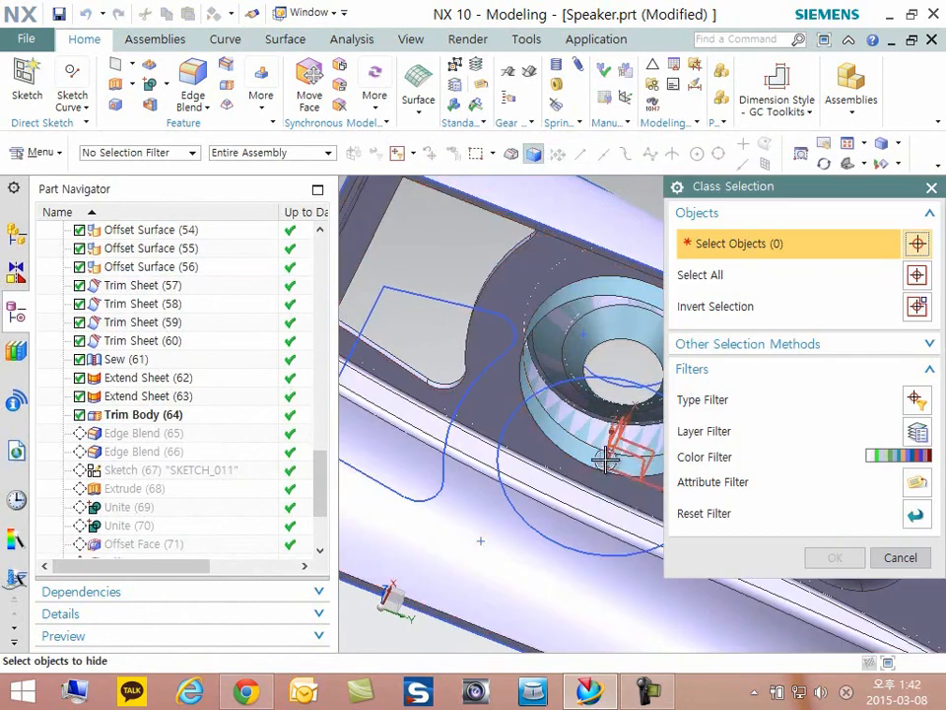
pyautogui.click(577, 450)
pyautogui.middleClick(575, 451)
pyautogui.moveTo(530, 470); pyautogui.dragTo(638, 471, button='middle')
pyautogui.scroll(-5, 541, 528)
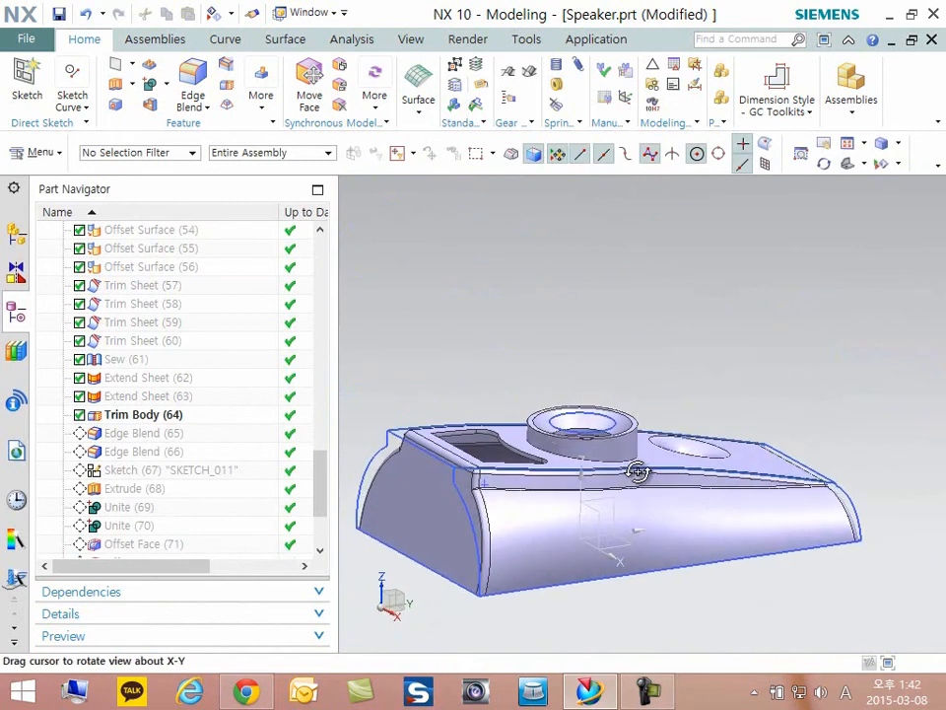
# - Cut the view with a one-plane section through the speaker body and examine the ring's wall profile on both sides
pyautogui.hotkey('ctrl', 'h')
pyautogui.scroll(2, 587, 432)
pyautogui.scroll(-4, 469, 440)
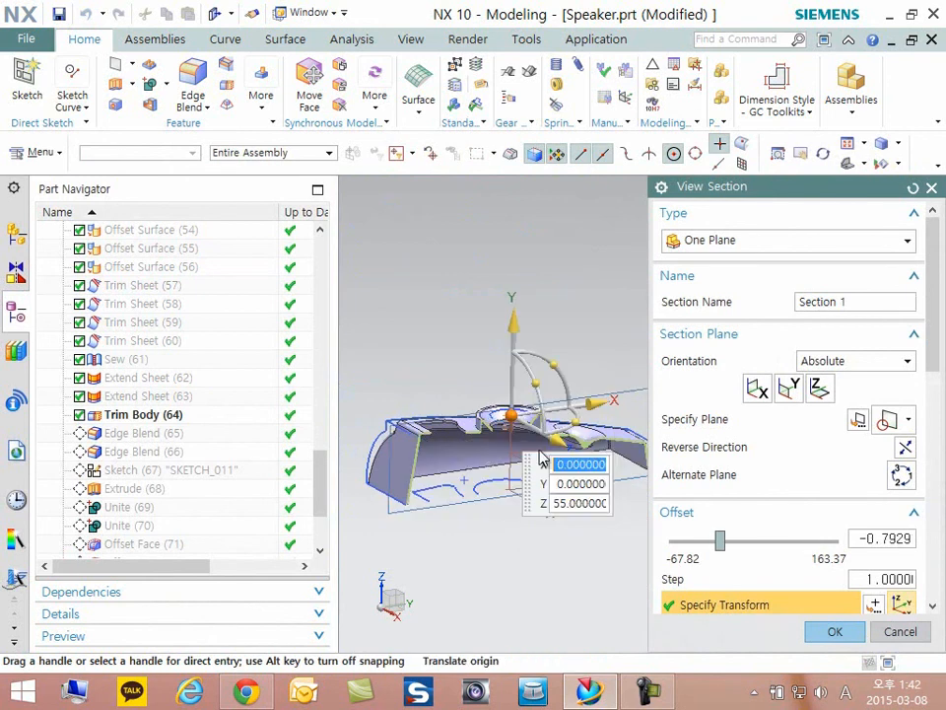
pyautogui.scroll(4, 494, 434)
pyautogui.scroll(-3, 400, 447)
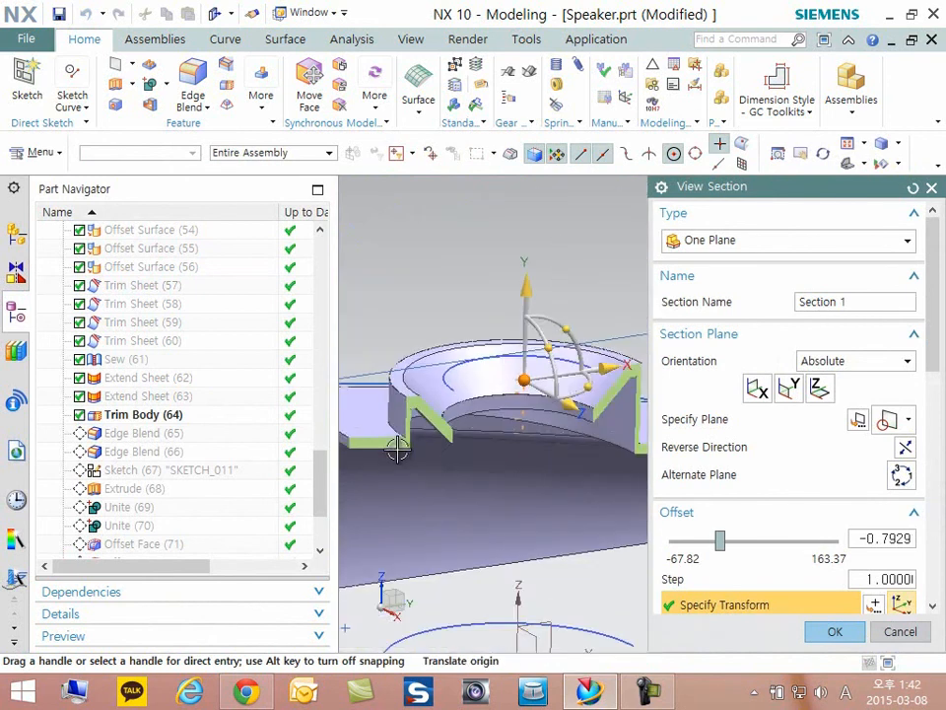
pyautogui.scroll(6, 562, 435)
pyautogui.scroll(-6, 592, 455)
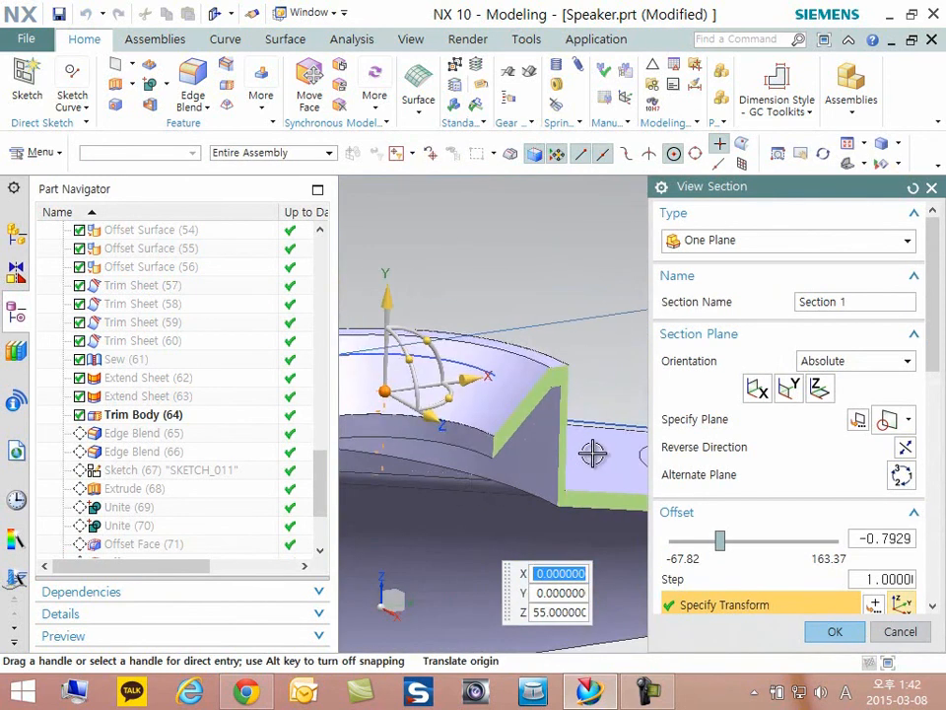
pyautogui.click(827, 631)
# - Inspect the sectioned body, remove the section cut from the view, and look over the complete speaker
pyautogui.scroll(-3, 639, 361)
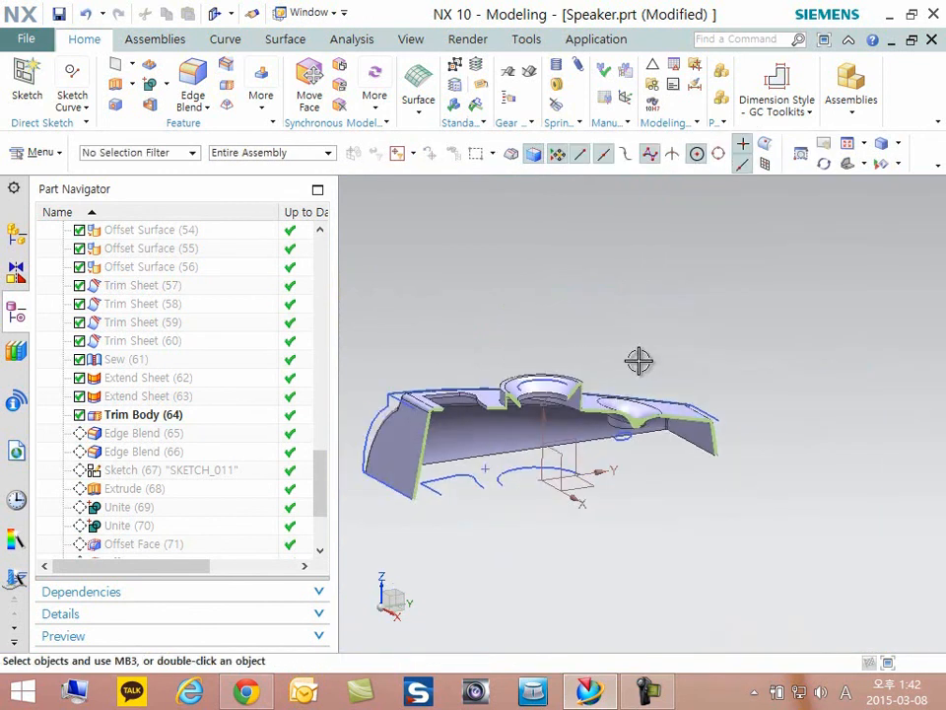
pyautogui.moveTo(596, 405); pyautogui.dragTo(657, 515)
pyautogui.click(846, 636)
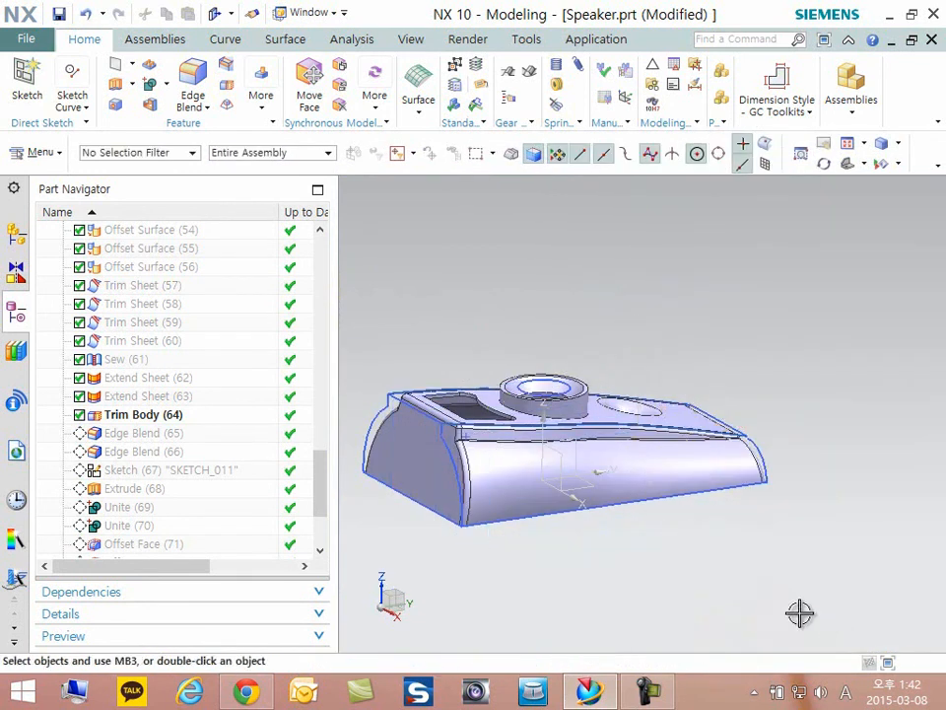
pyautogui.moveTo(588, 523); pyautogui.dragTo(646, 588, button='middle')
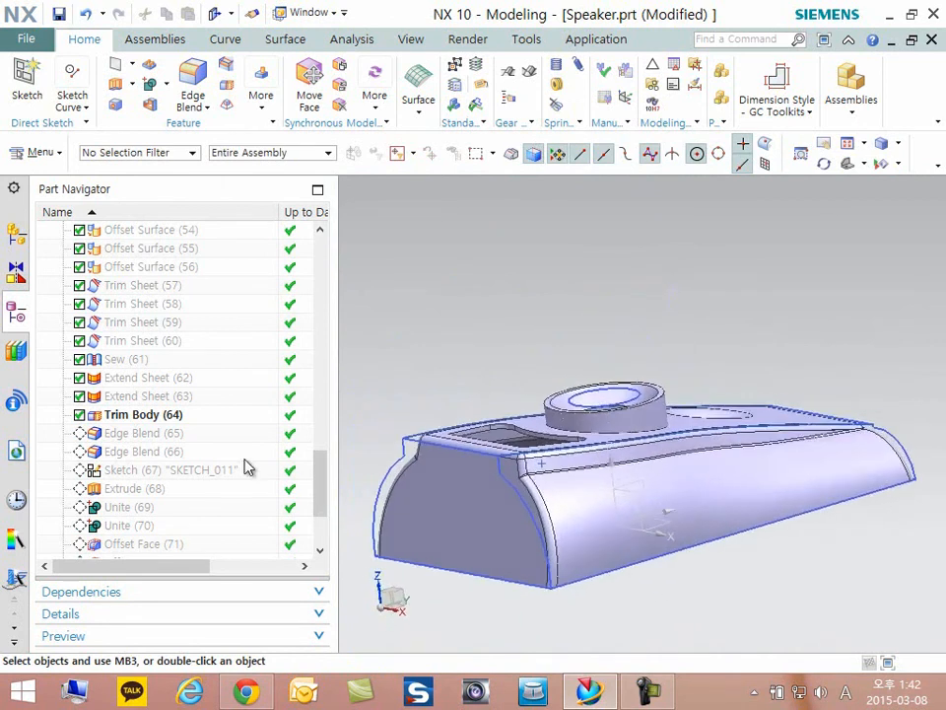
# - Make Edge Blend (66) the current feature and examine the blends along the ring's rim and base
pyautogui.click(131, 447)
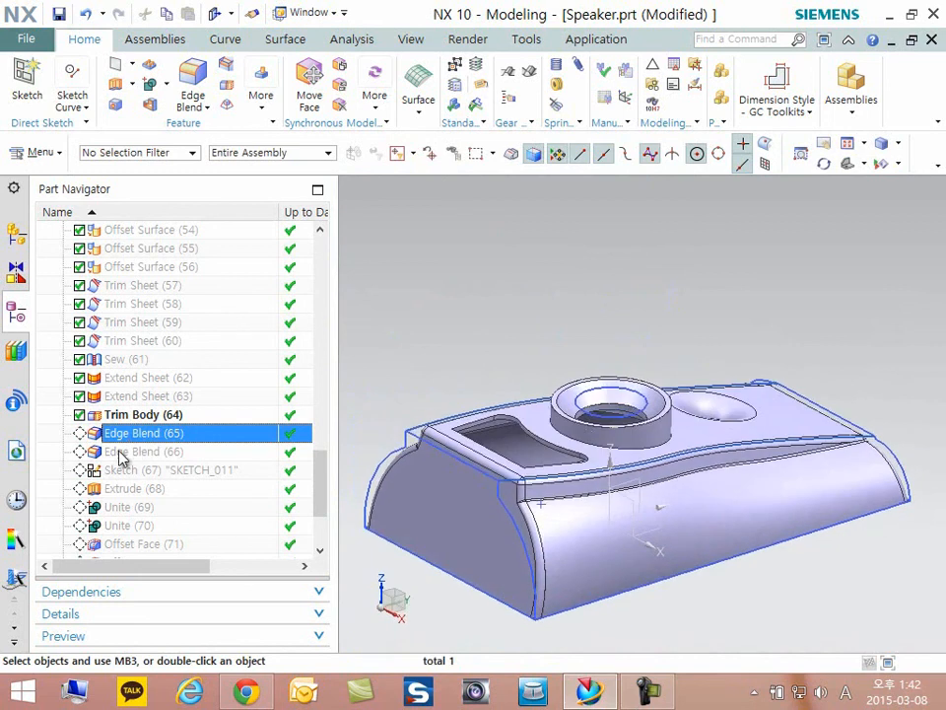
pyautogui.click(123, 460)
pyautogui.rightClick(137, 454)
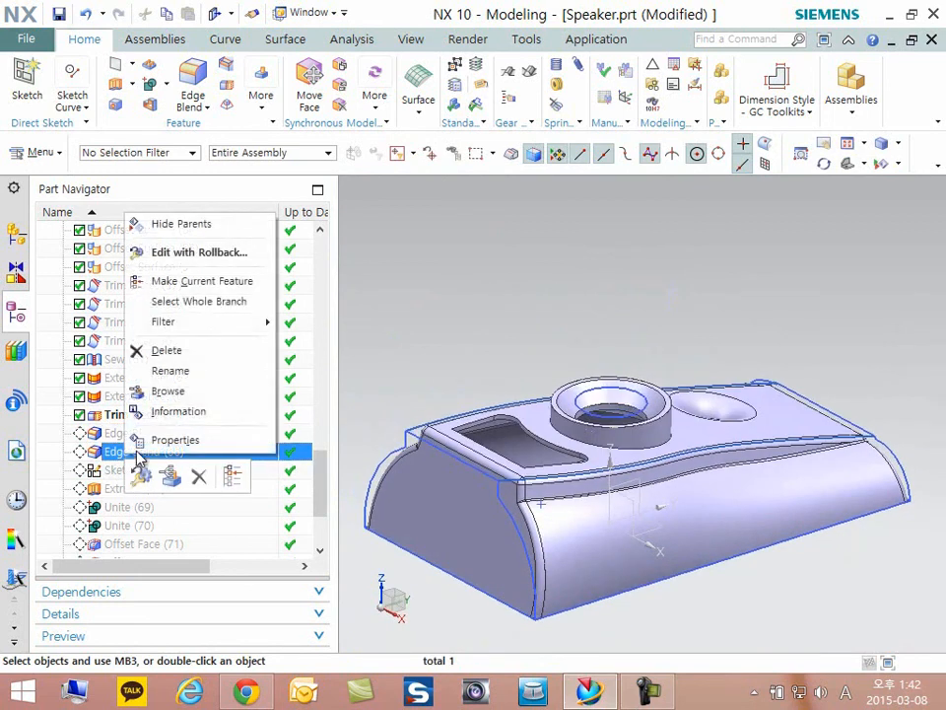
pyautogui.click(186, 281)
pyautogui.scroll(3, 668, 435)
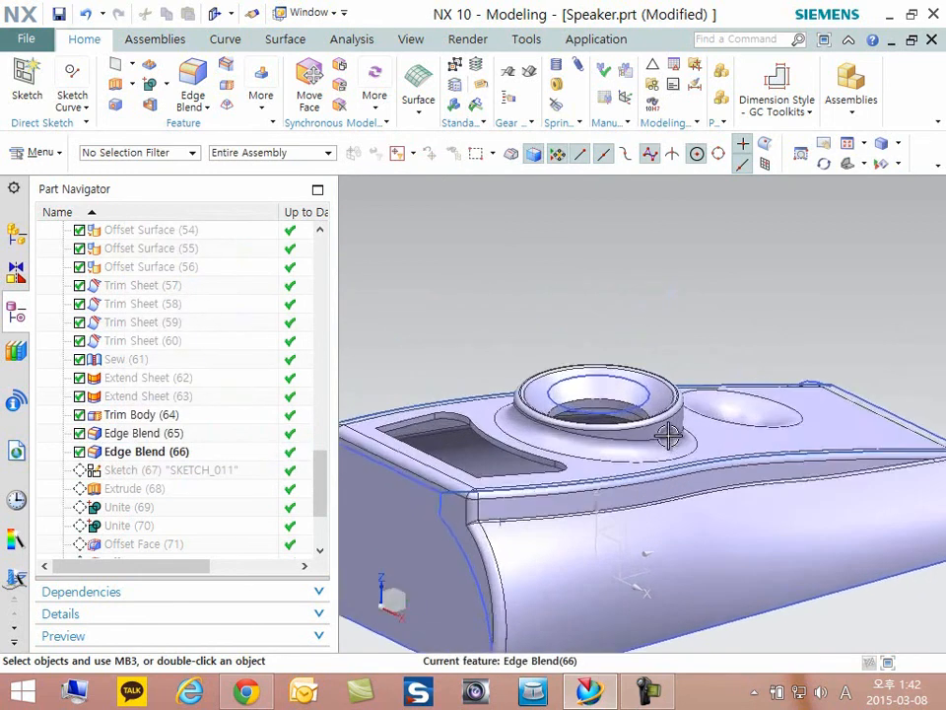
pyautogui.scroll(5, 662, 438)
pyautogui.scroll(-5, 665, 441)
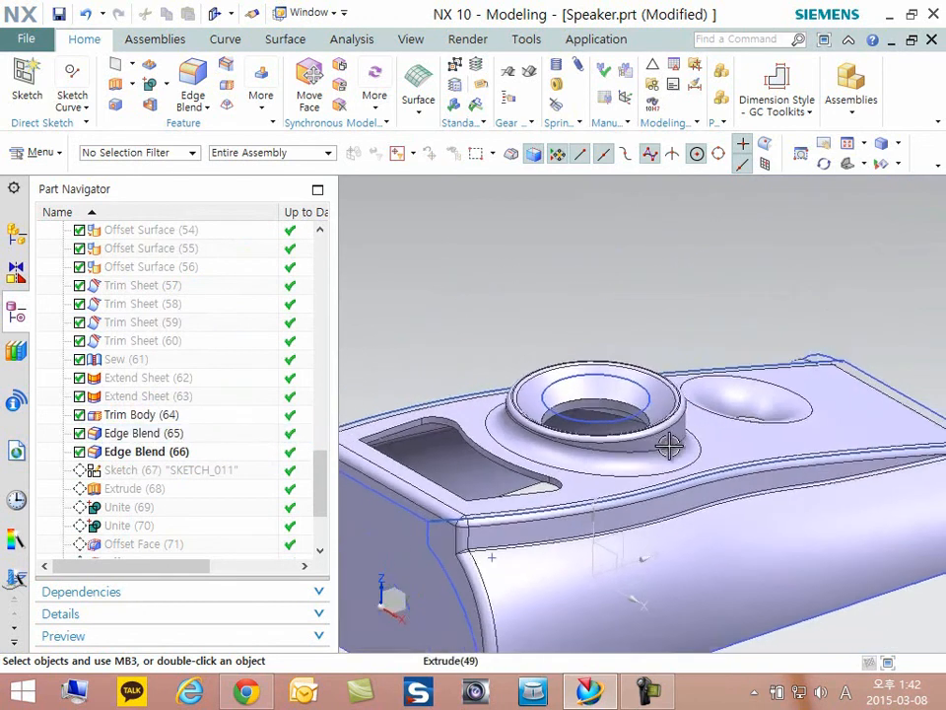
pyautogui.scroll(-5, 668, 446)
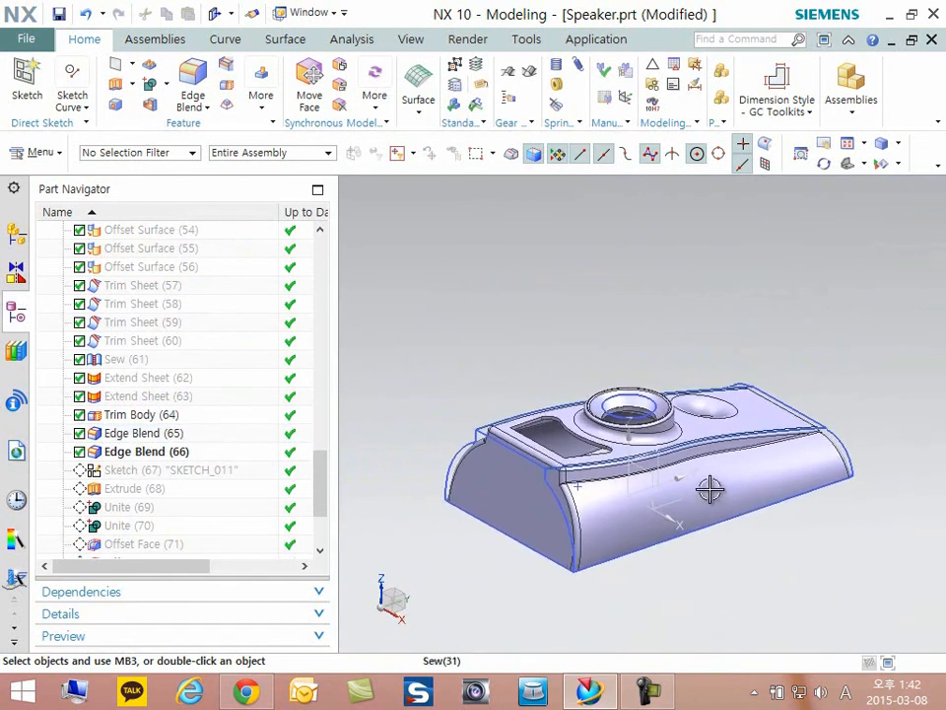
pyautogui.scroll(1, 789, 542)
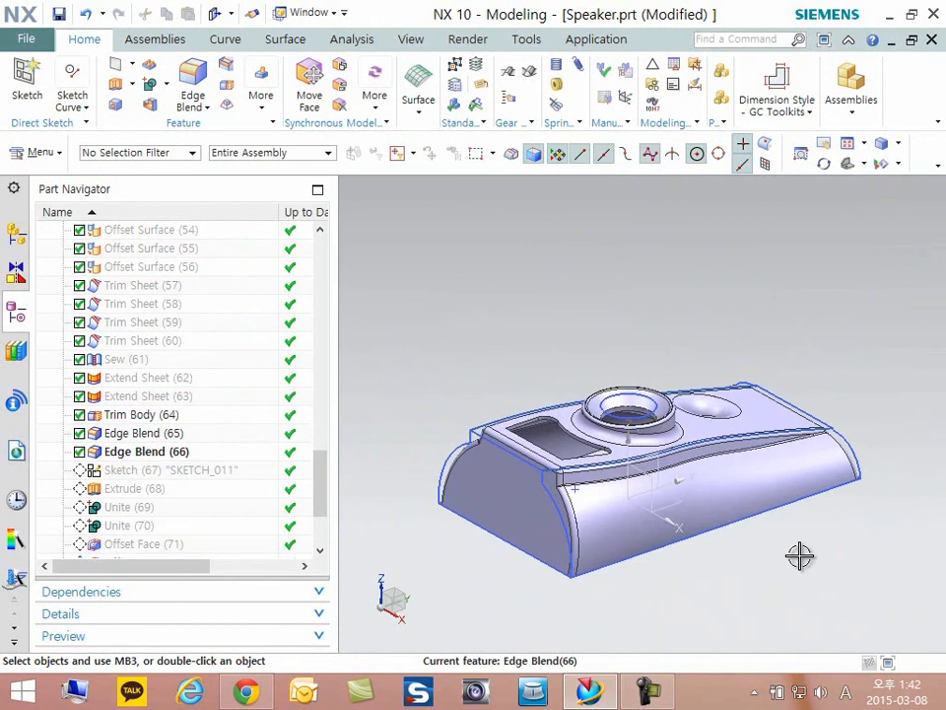
pyautogui.scroll(1, 811, 553)
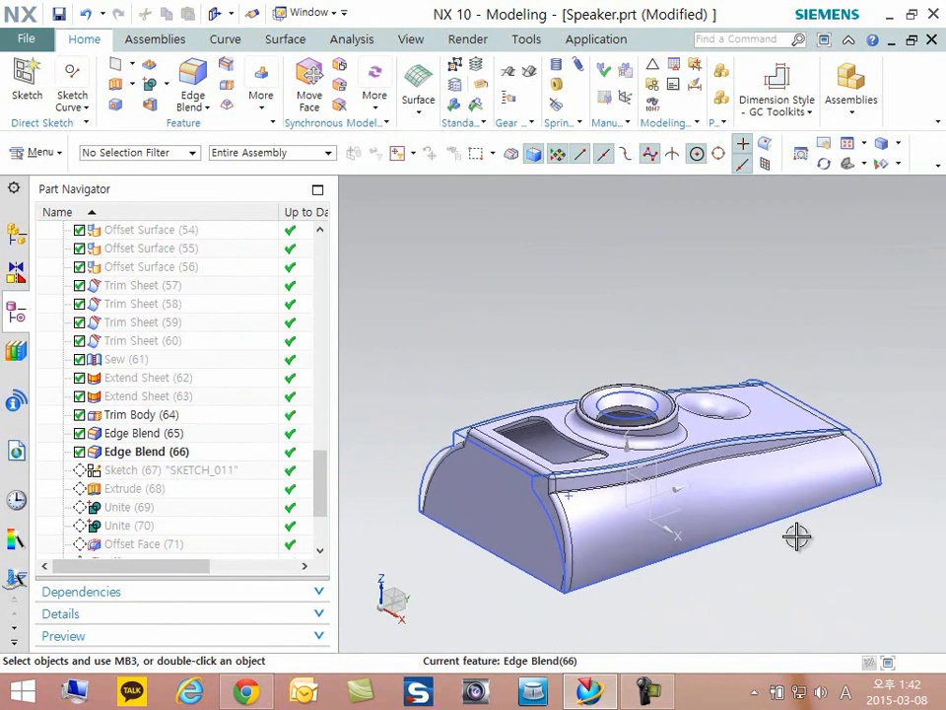
pyautogui.scroll(2, 797, 536)
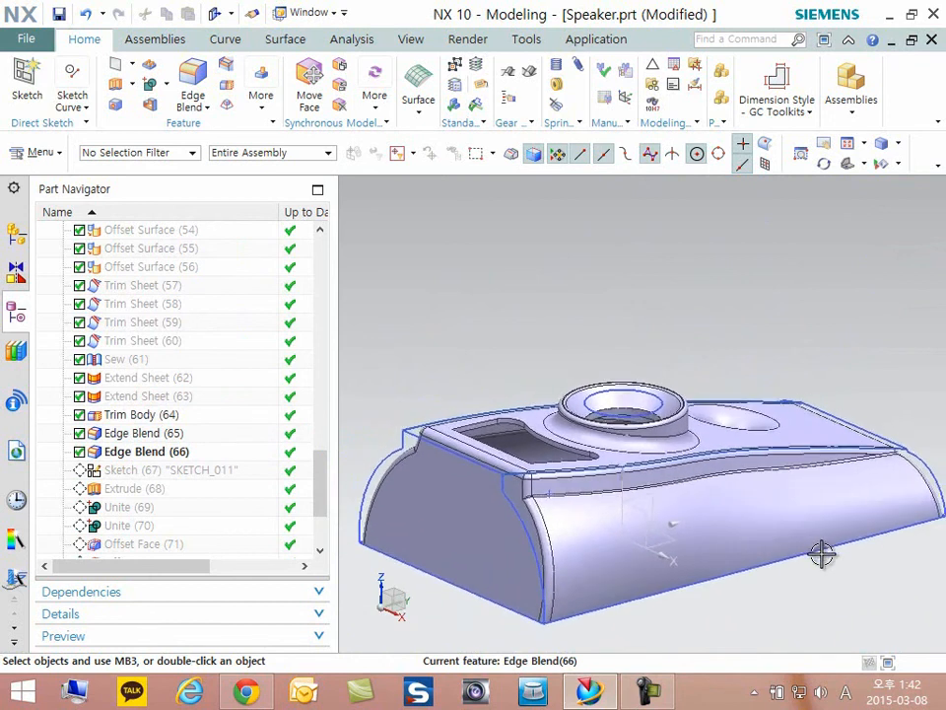
pyautogui.scroll(-1, 822, 554)
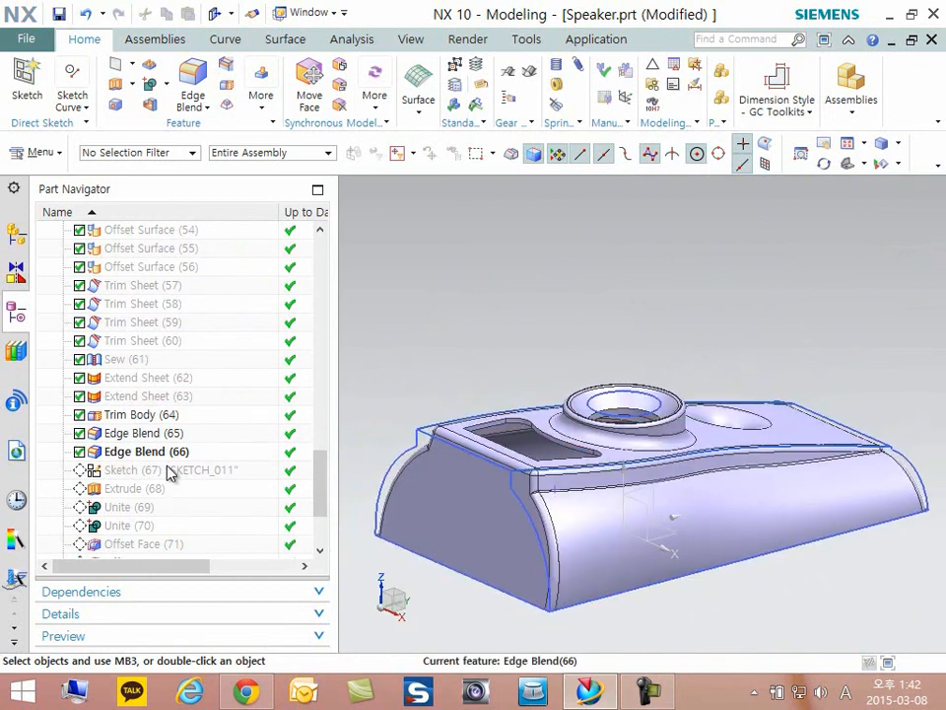
# - Make Sketch (67) "SKETCH_011" the current feature, look at its rib outlines from below, and open the sketch for editing
pyautogui.rightClick(170, 475)
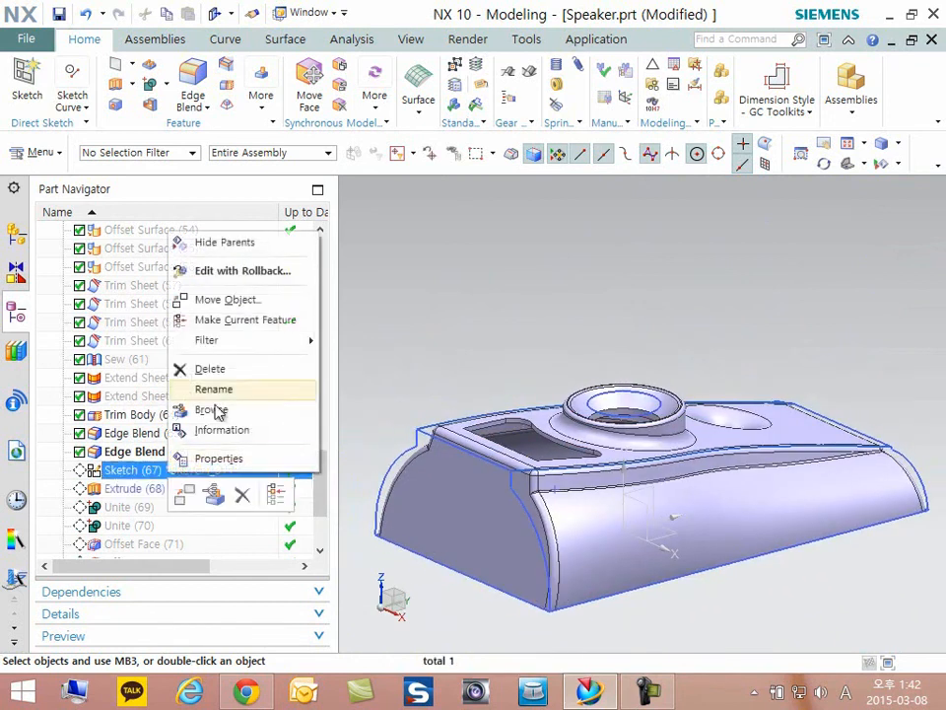
pyautogui.click(245, 320)
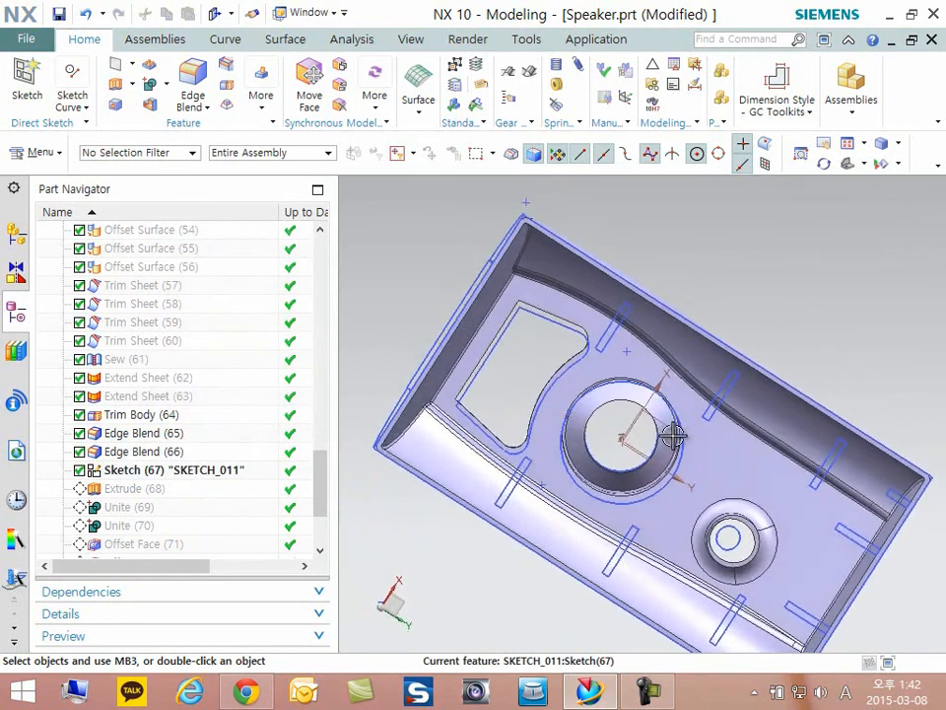
pyautogui.click(210, 470)
pyautogui.doubleClick(210, 470)
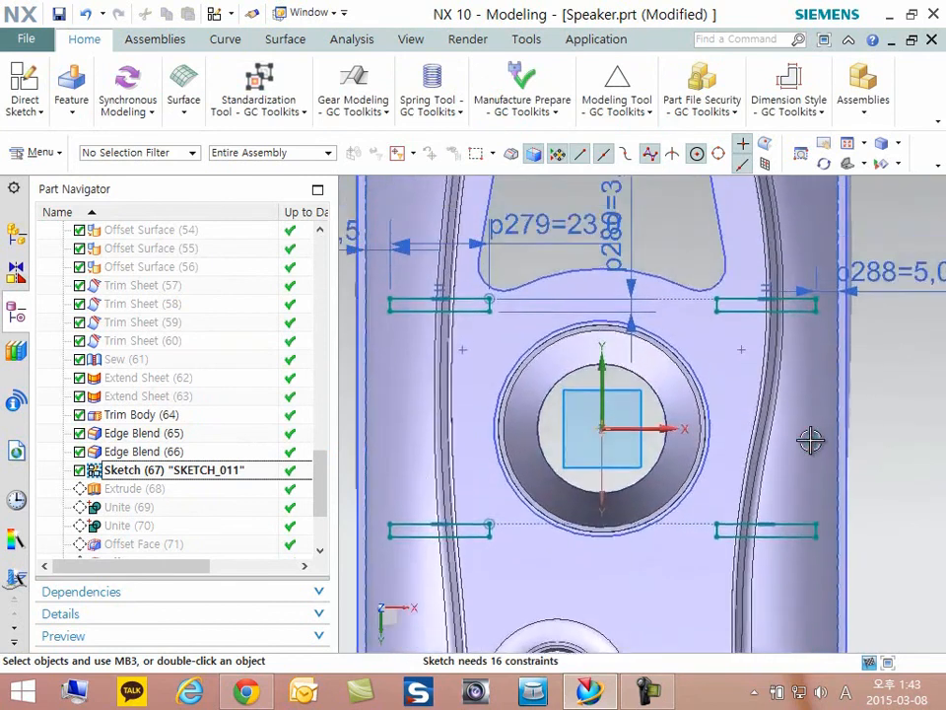
# - Examine the rib rectangles' positions and dimensions along the side walls and the end wall, and finish the sketch
pyautogui.scroll(-2, 739, 426)
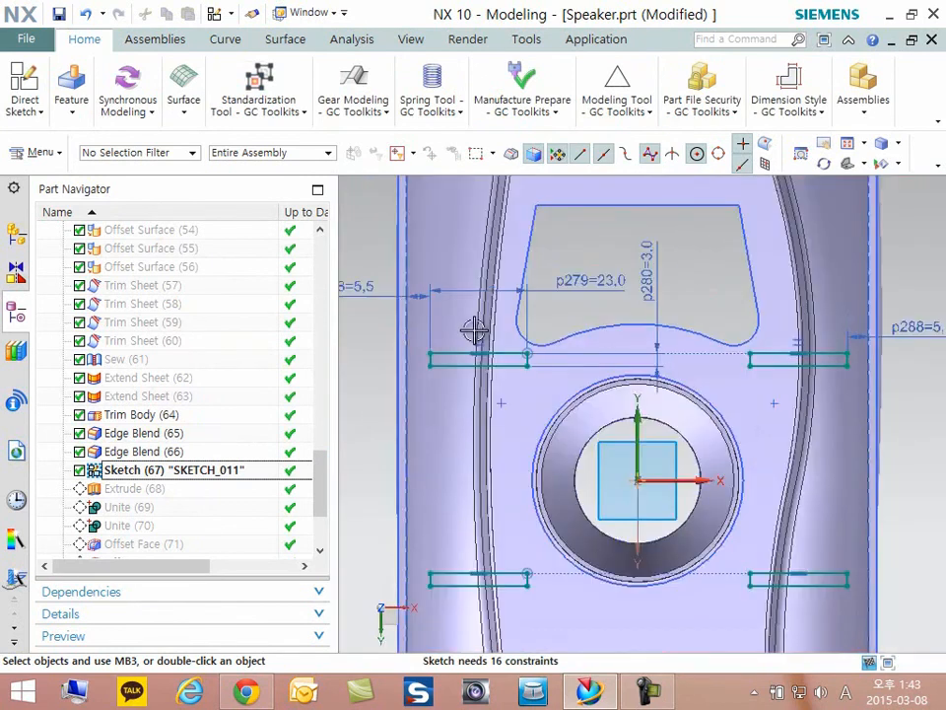
pyautogui.scroll(1, 428, 335)
pyautogui.keyDown('shift'); pyautogui.moveTo(372, 367); pyautogui.dragTo(378, 368, button='middle'); pyautogui.keyUp('shift')
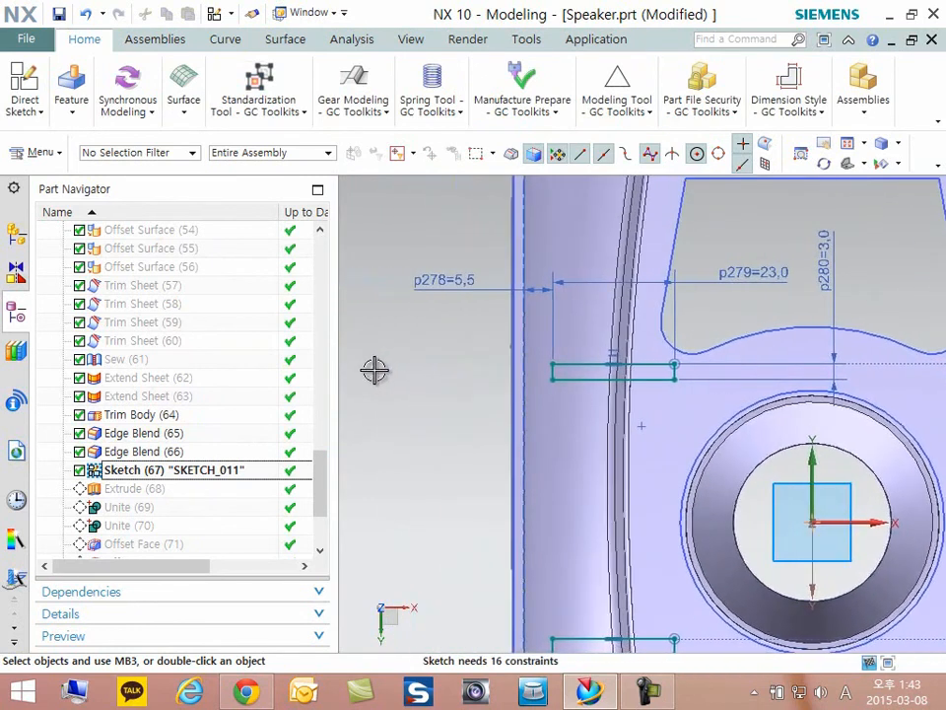
pyautogui.scroll(-4, 372, 371)
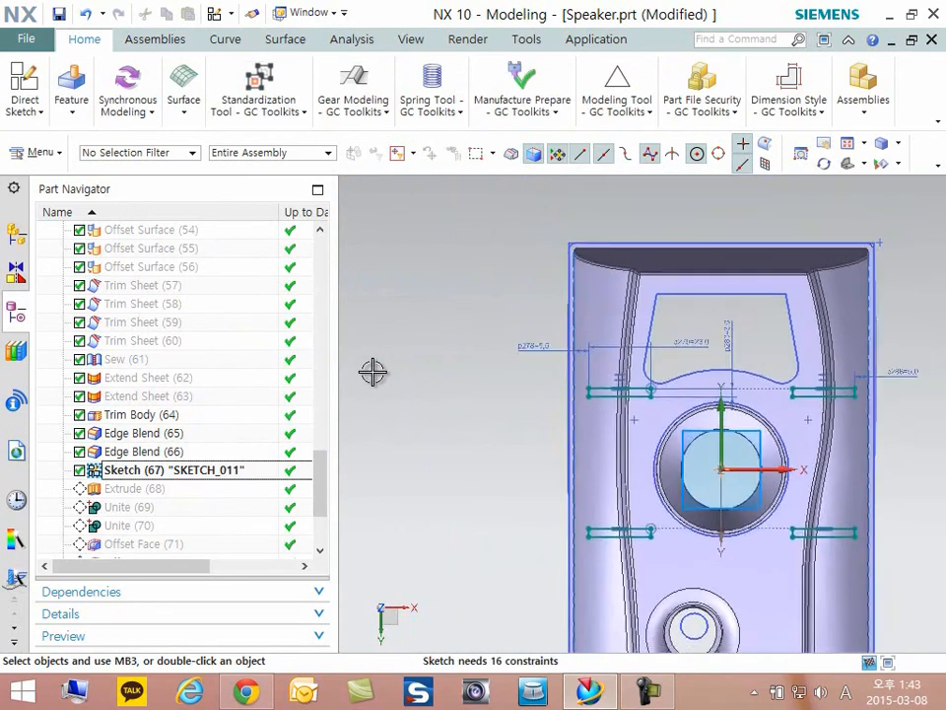
pyautogui.scroll(2, 372, 377)
pyautogui.scroll(2, 371, 378)
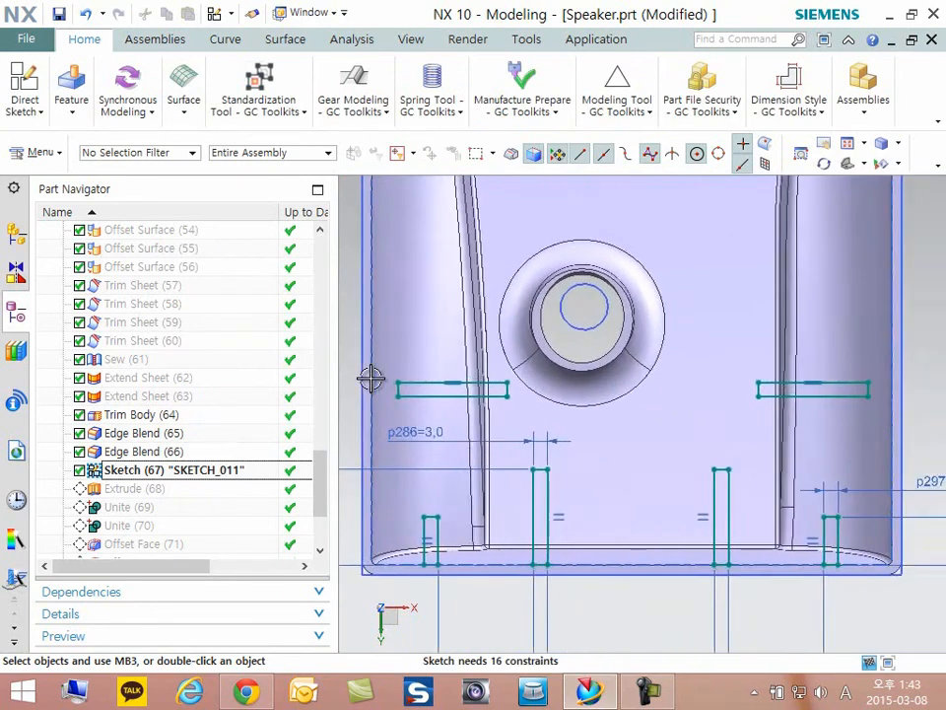
pyautogui.scroll(-1, 372, 378)
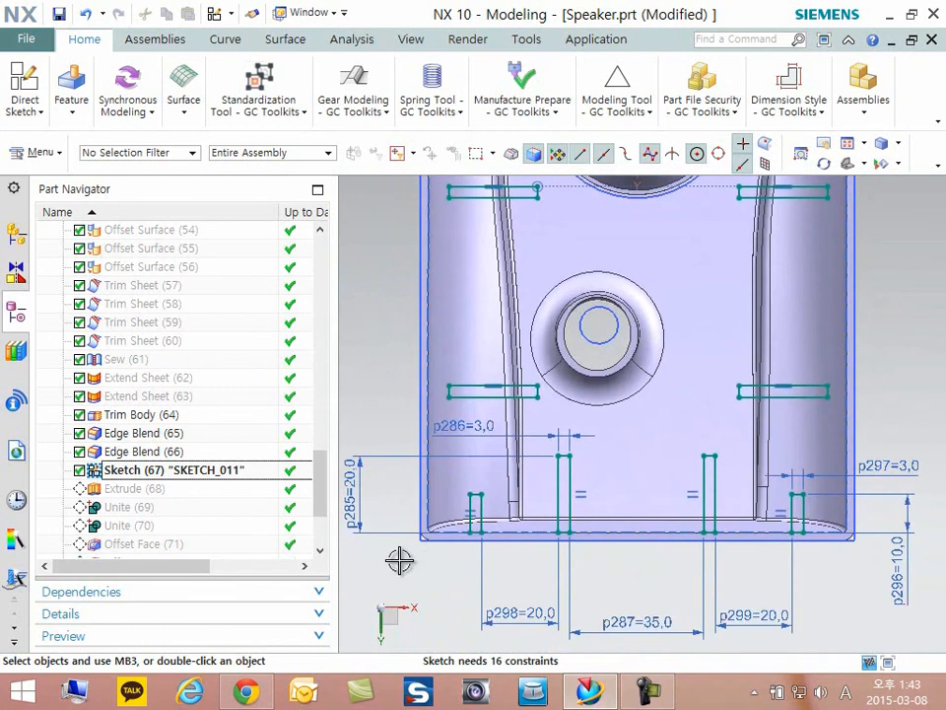
pyautogui.scroll(2, 401, 560)
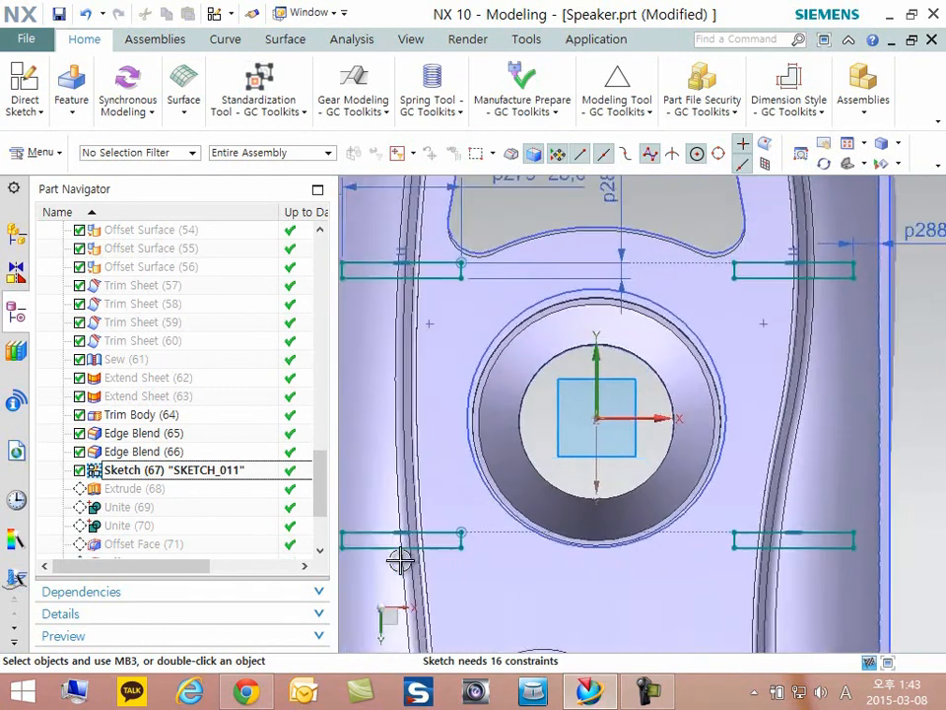
pyautogui.scroll(-2, 401, 560)
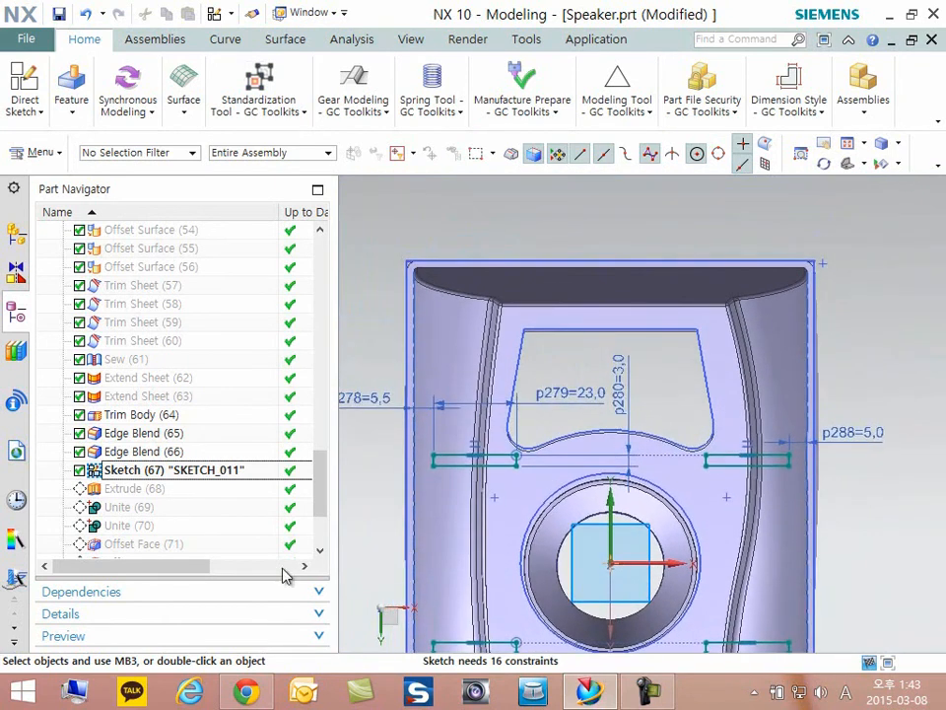
pyautogui.click(37, 117)
pyautogui.click(67, 153)
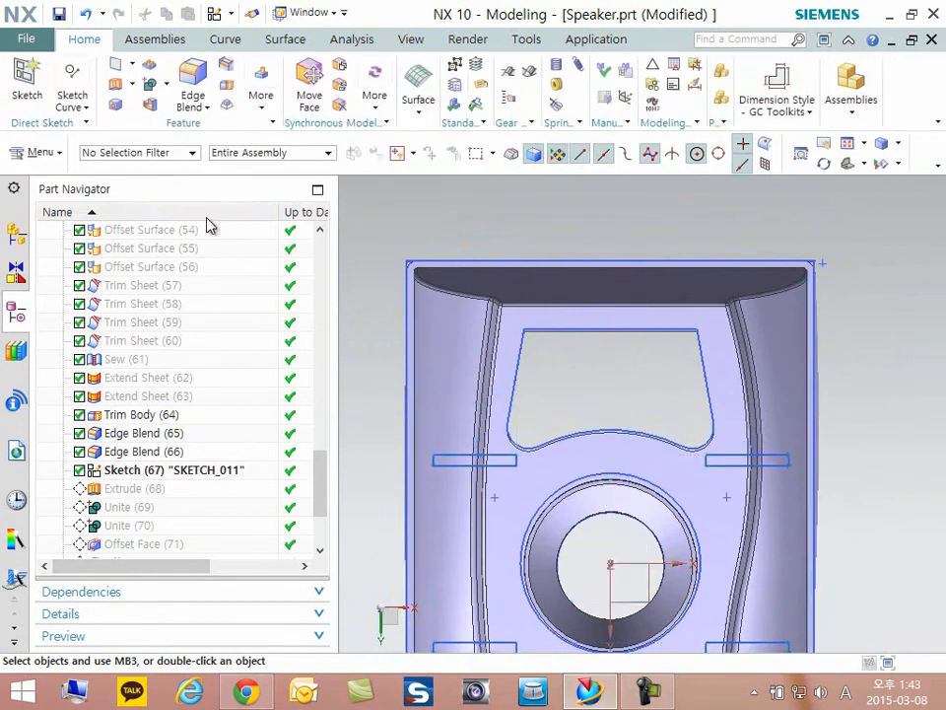
# - Make Extrude (68), the rib extrusion, the current feature and open it for editing
pyautogui.scroll(-3, 519, 286)
pyautogui.press('Home')
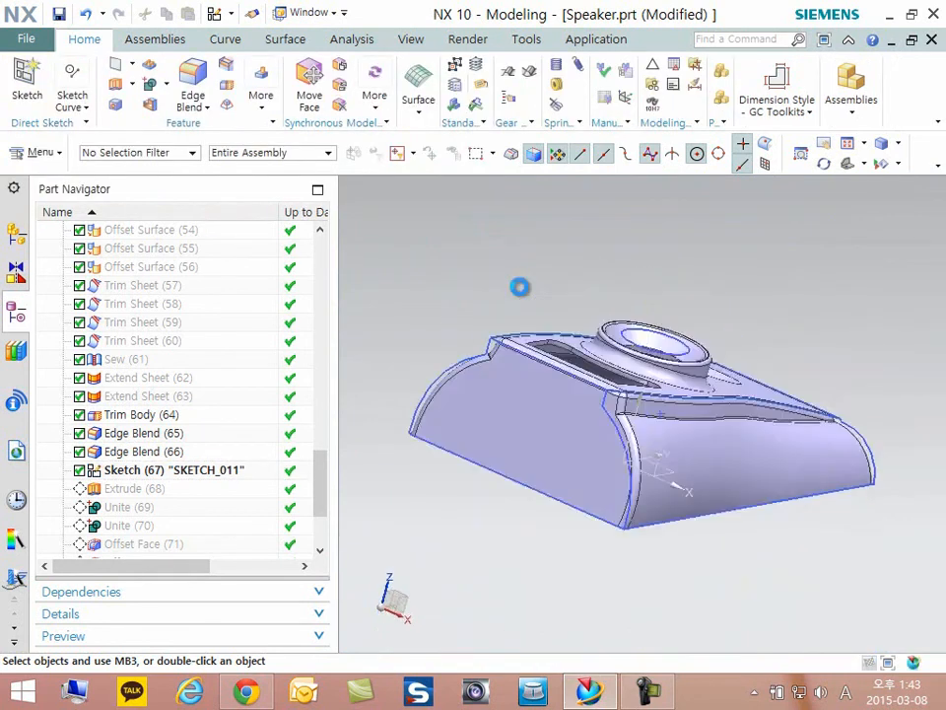
pyautogui.rightClick(97, 489)
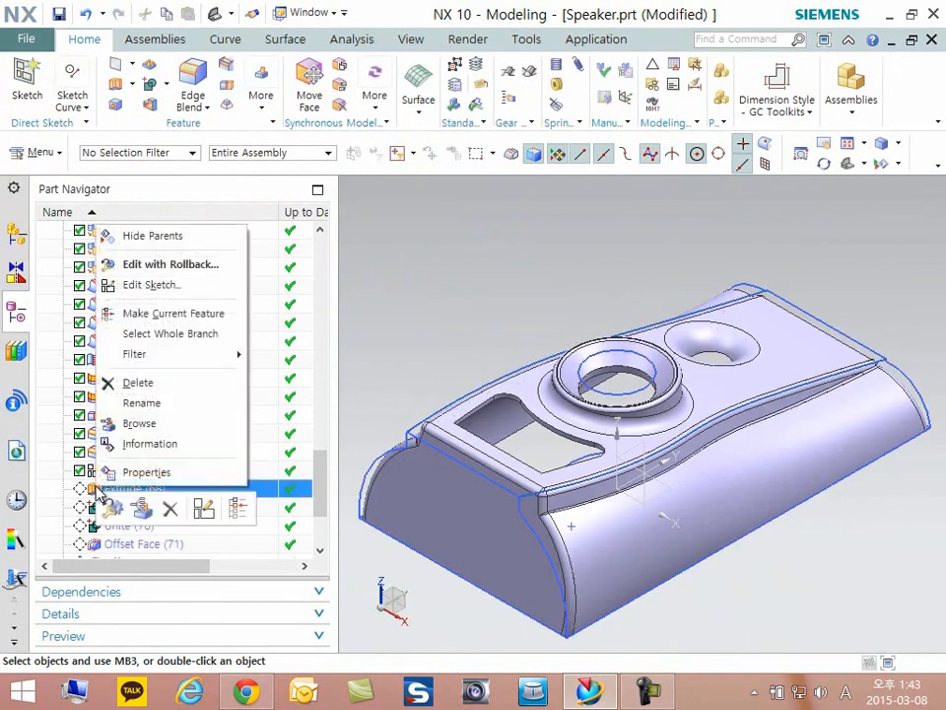
pyautogui.click(170, 312)
pyautogui.doubleClick(146, 487)
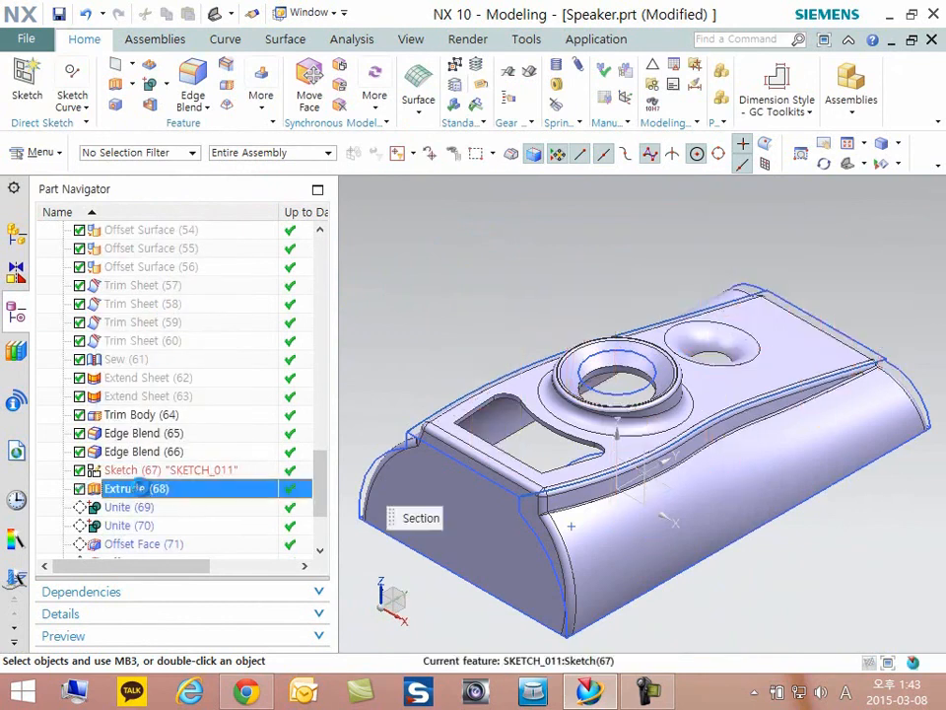
# - Review the rib extrusion's start and end limits, accept the settings, and look over the extruded ribs
pyautogui.scroll(2, 552, 436)
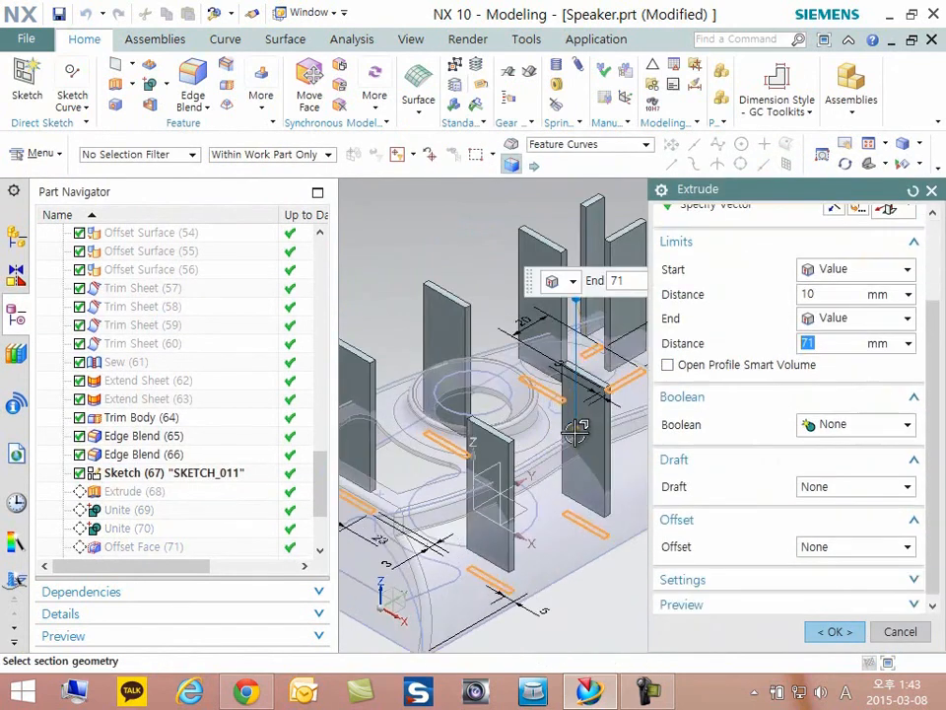
pyautogui.scroll(-5, 575, 441)
pyautogui.scroll(4, 574, 449)
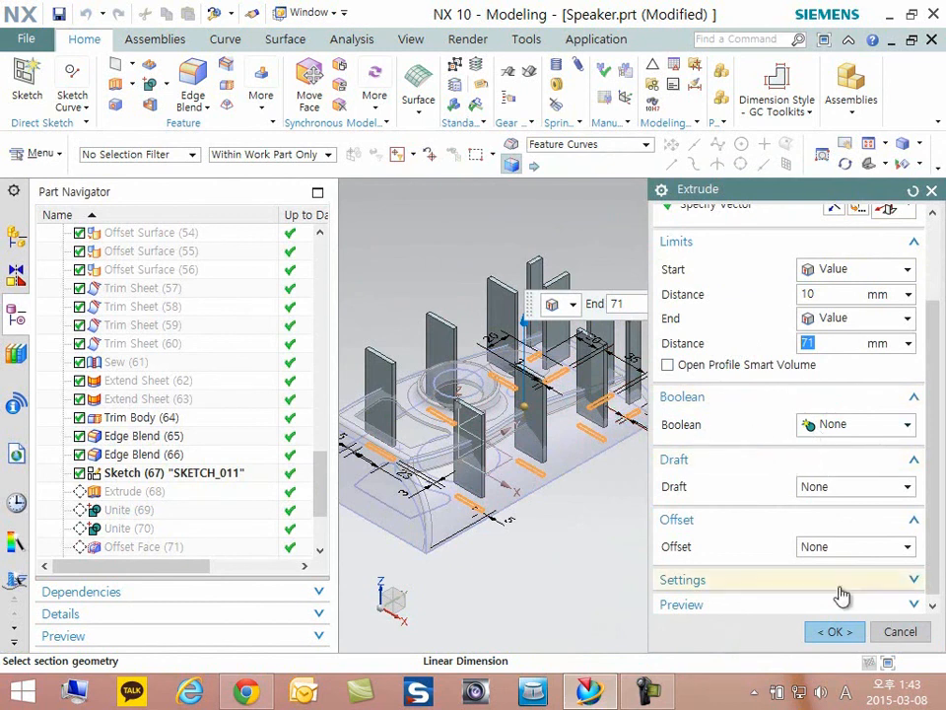
pyautogui.click(835, 631)
pyautogui.scroll(-3, 611, 404)
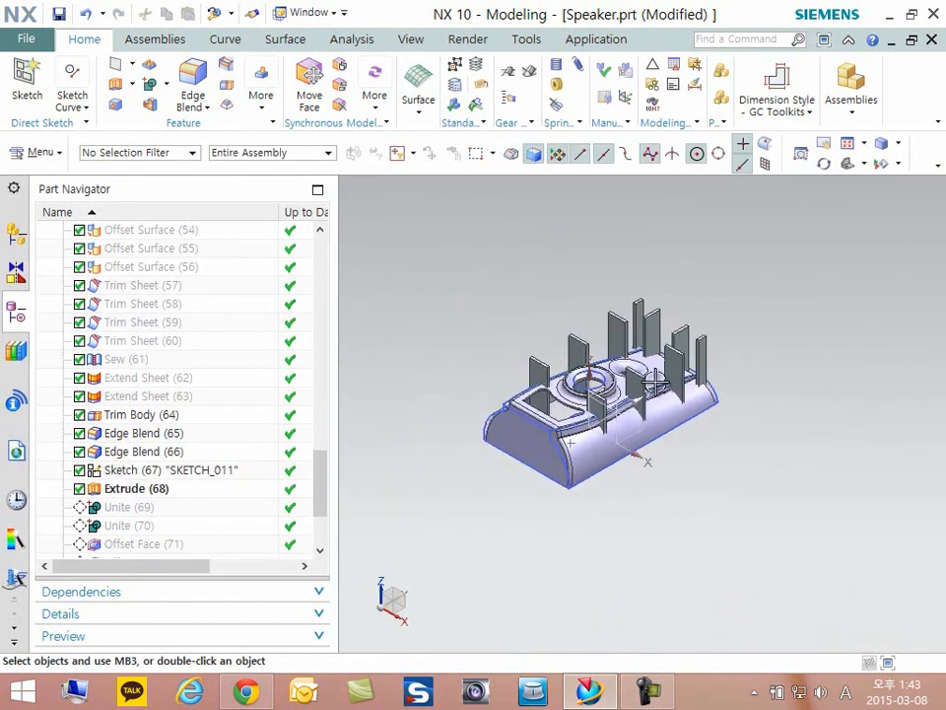
pyautogui.scroll(3, 611, 404)
# - Make Unite (69) the current feature and open it for editing
pyautogui.scroll(2, 611, 404)
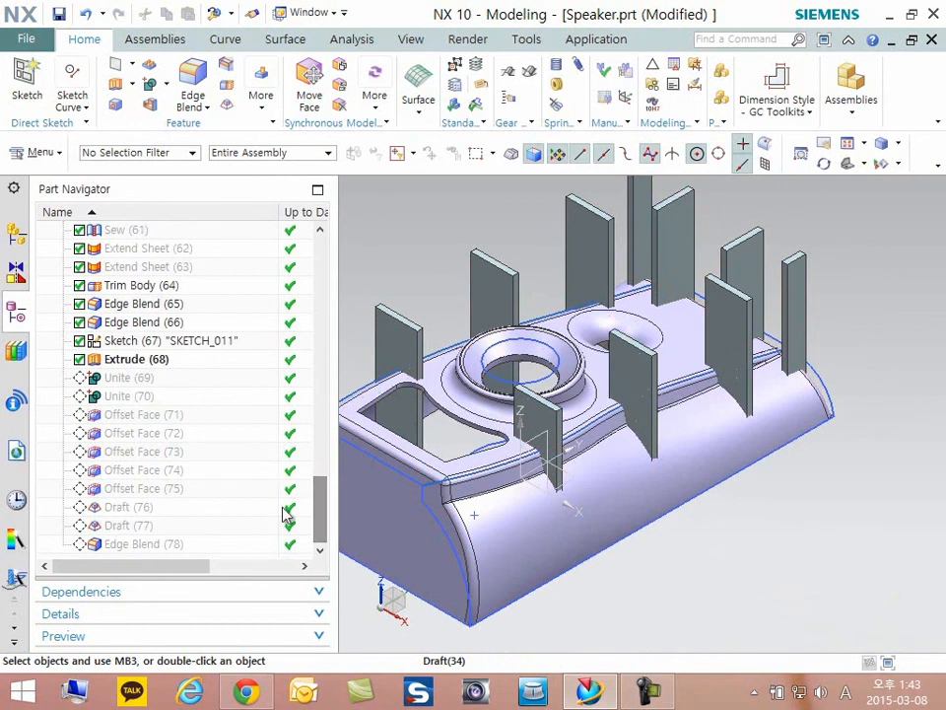
pyautogui.rightClick(136, 385)
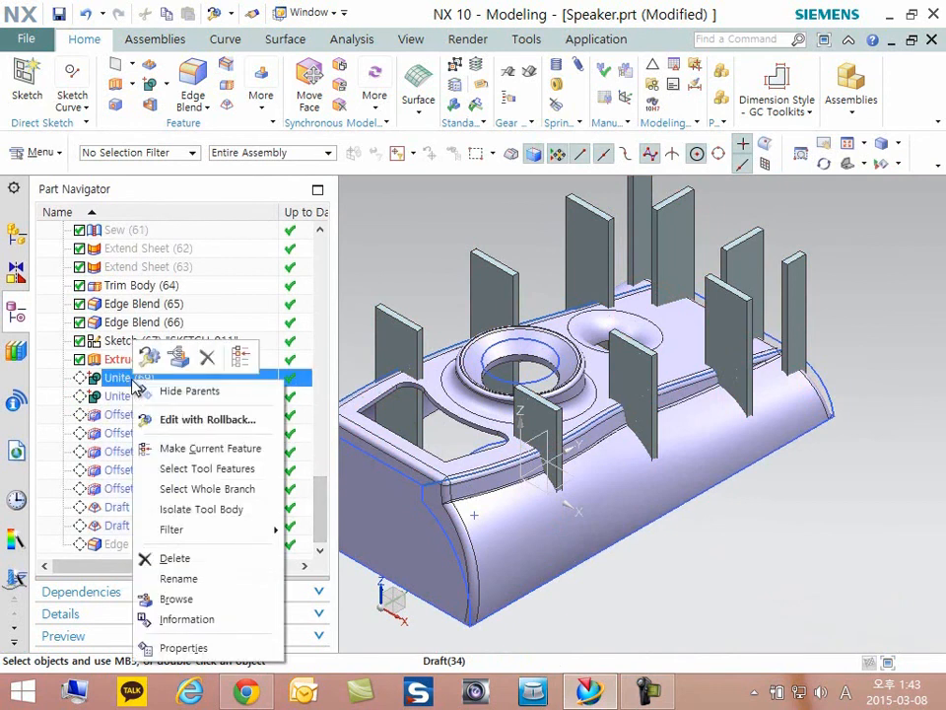
pyautogui.click(209, 449)
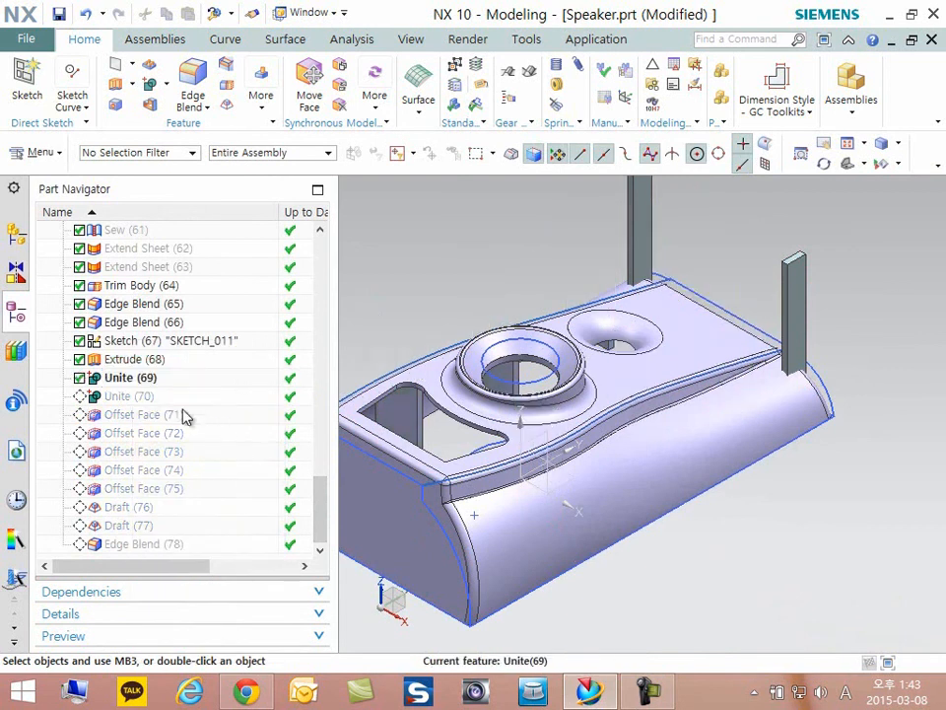
pyautogui.doubleClick(131, 378)
# - Review the target, tool bodies and region settings of Unite (69), accept them, and inspect the ribs inside the housing
pyautogui.scroll(-4, 592, 522)
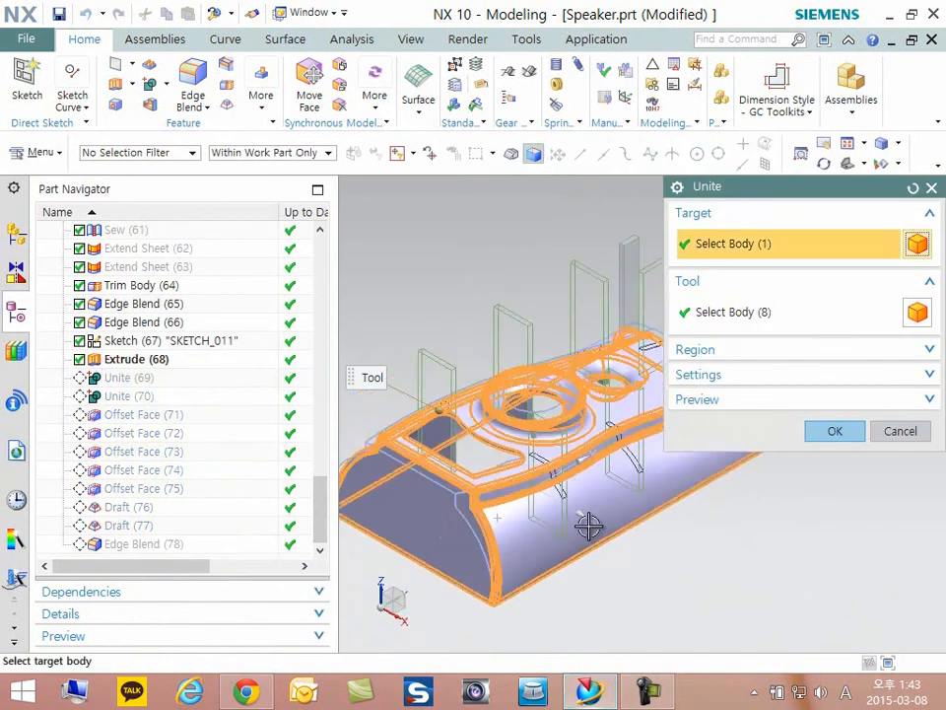
pyautogui.scroll(2, 663, 464)
pyautogui.moveTo(651, 482); pyautogui.dragTo(581, 537, button='middle')
pyautogui.click(754, 353)
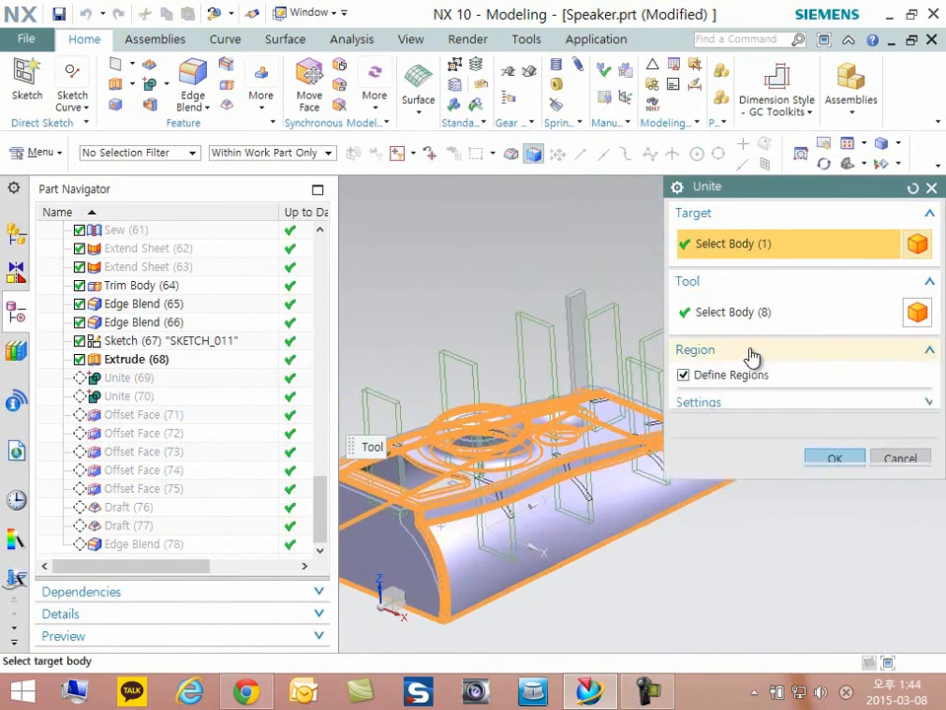
pyautogui.moveTo(585, 407); pyautogui.dragTo(523, 412, button='middle')
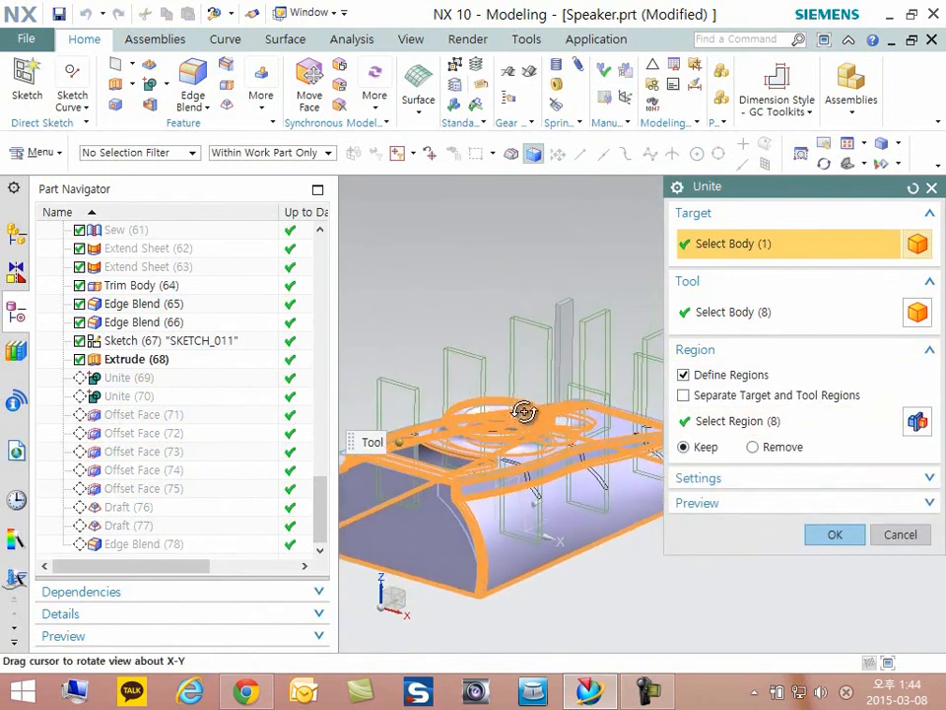
pyautogui.click(833, 535)
pyautogui.moveTo(671, 503); pyautogui.dragTo(657, 344, button='middle')
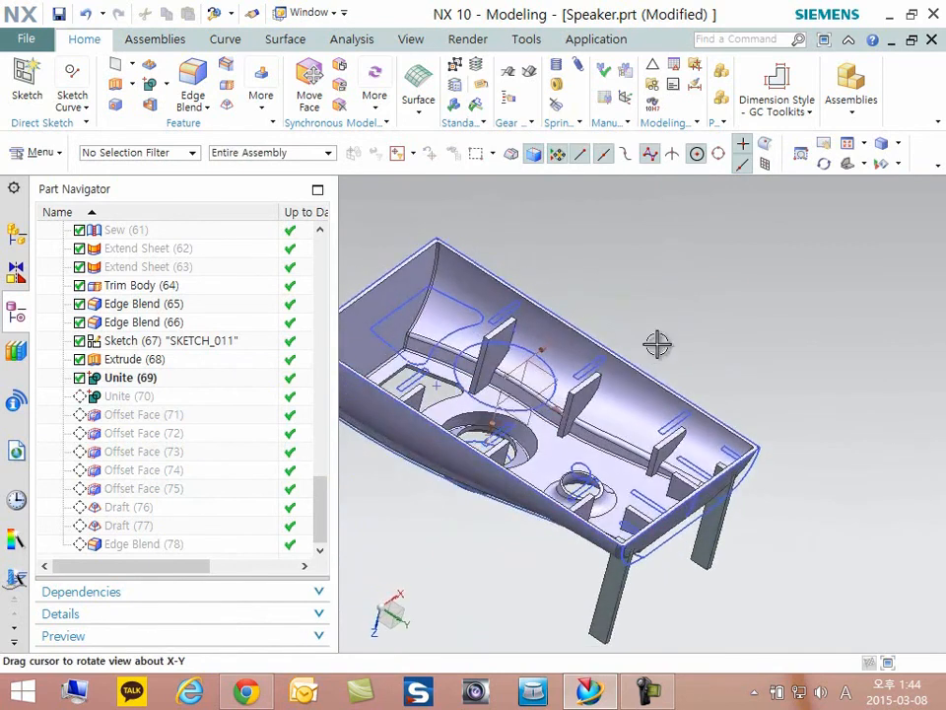
pyautogui.scroll(4, 560, 412)
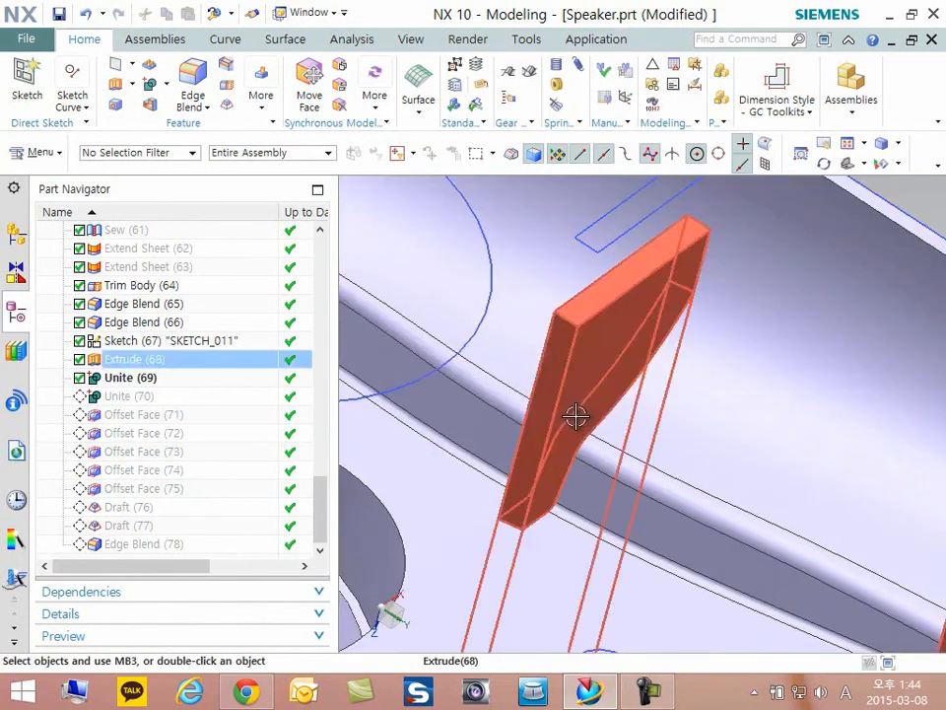
pyautogui.scroll(-2, 631, 406)
pyautogui.moveTo(632, 407); pyautogui.dragTo(725, 584, button='middle')
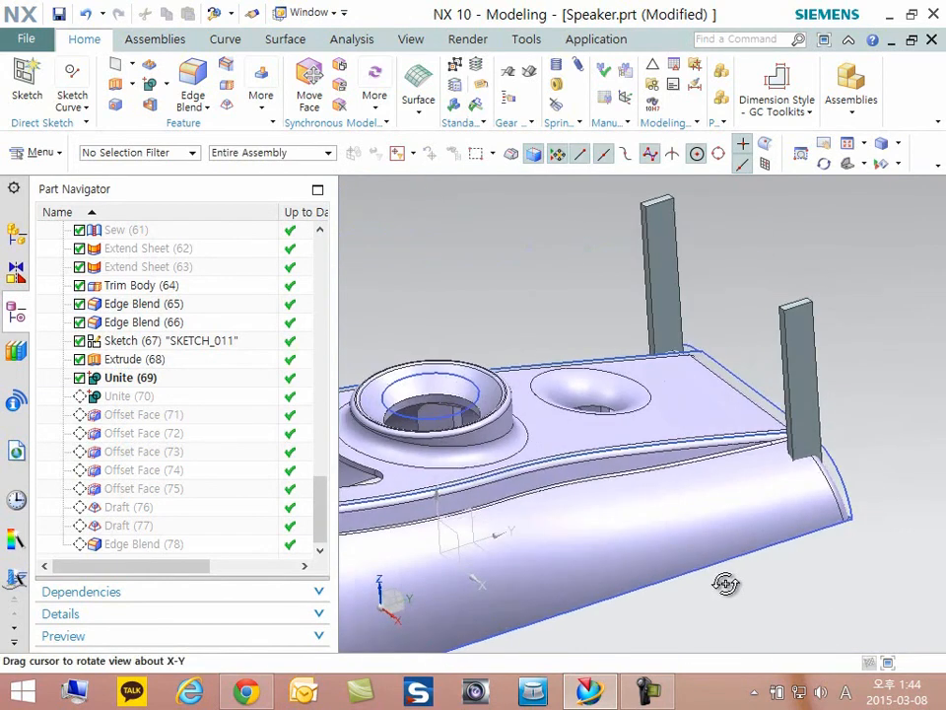
# - Make Unite (70) the current feature and open it for editing
pyautogui.rightClick(127, 395)
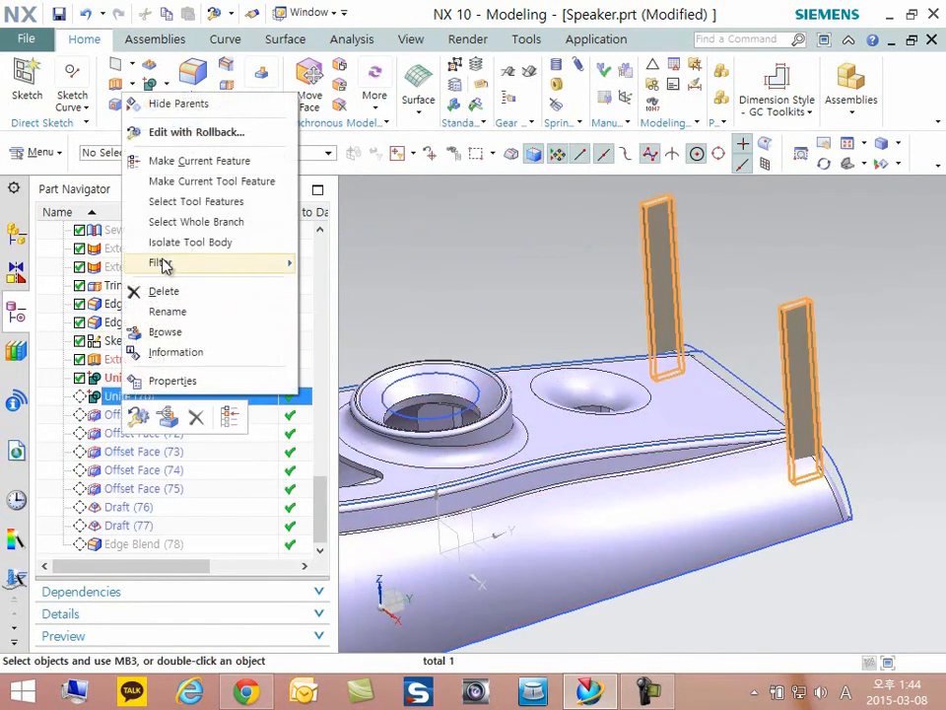
pyautogui.click(193, 163)
pyautogui.doubleClick(129, 396)
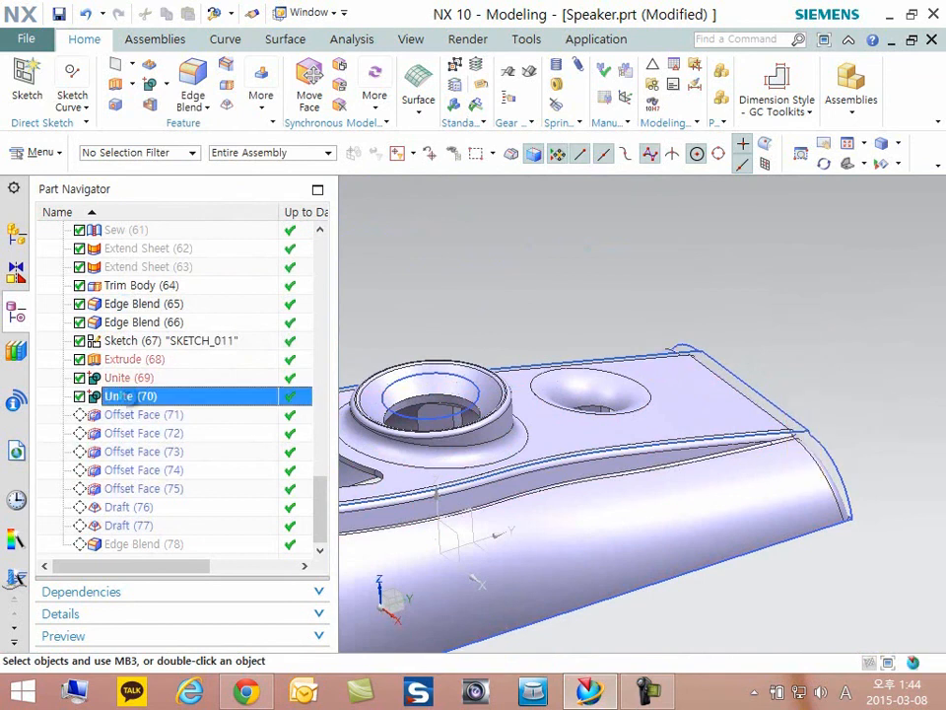
# - Review the two corner rib tool bodies and region settings of Unite (70), accept them, and inspect the united speaker body
pyautogui.scroll(-3, 475, 418)
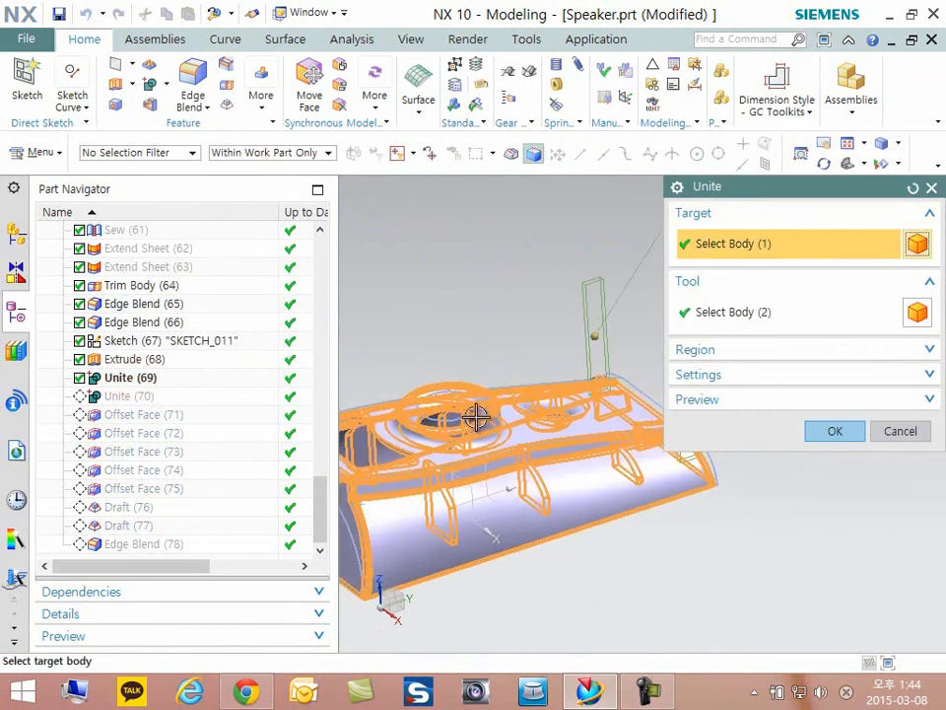
pyautogui.moveTo(453, 402); pyautogui.dragTo(619, 369, button='middle')
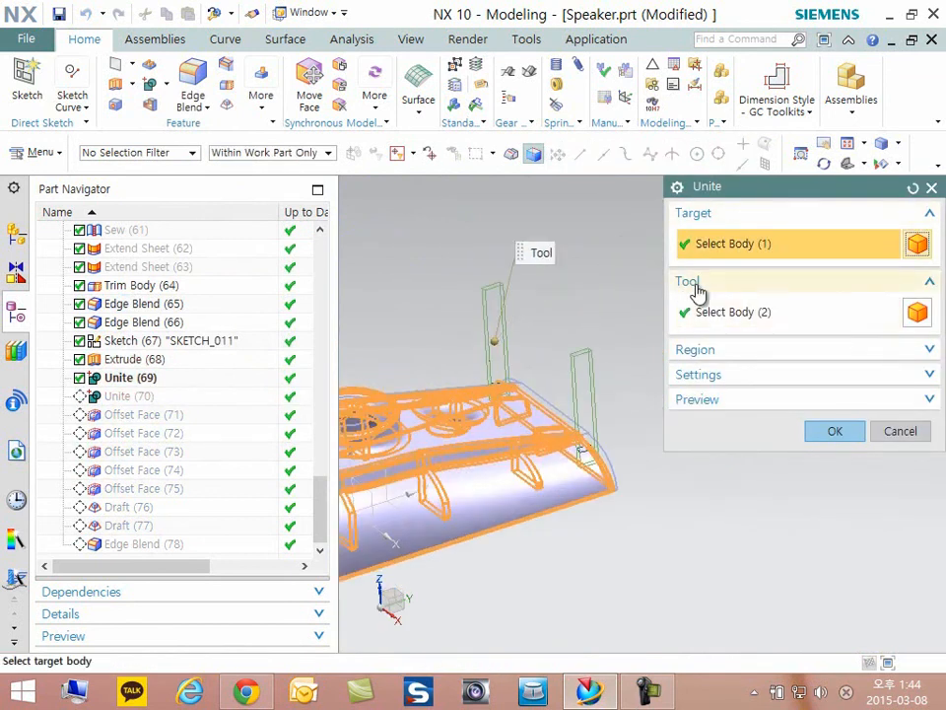
pyautogui.scroll(2, 441, 451)
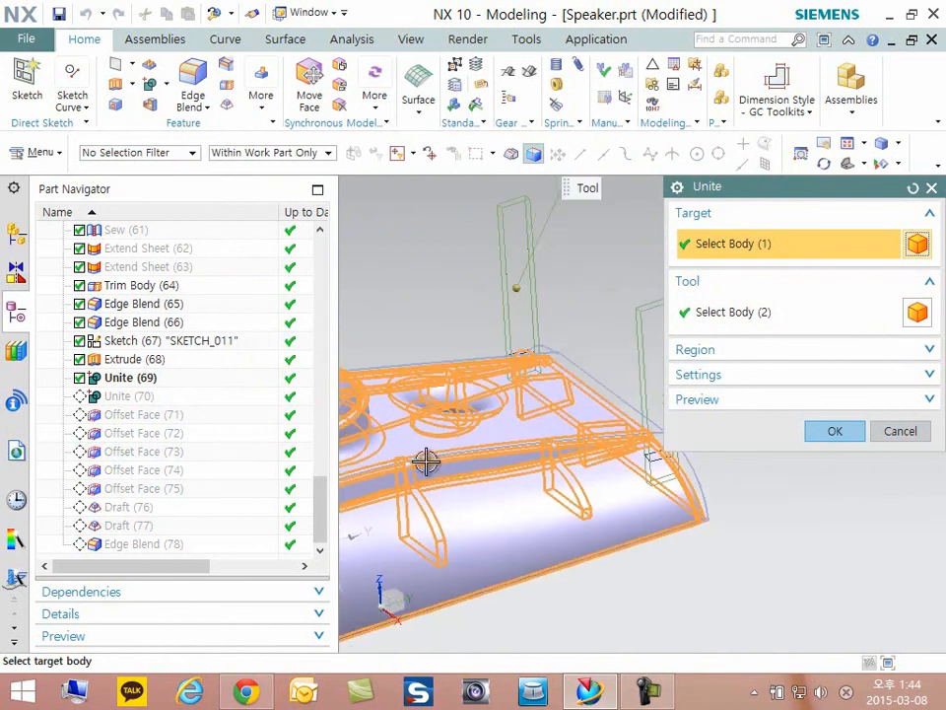
pyautogui.click(726, 353)
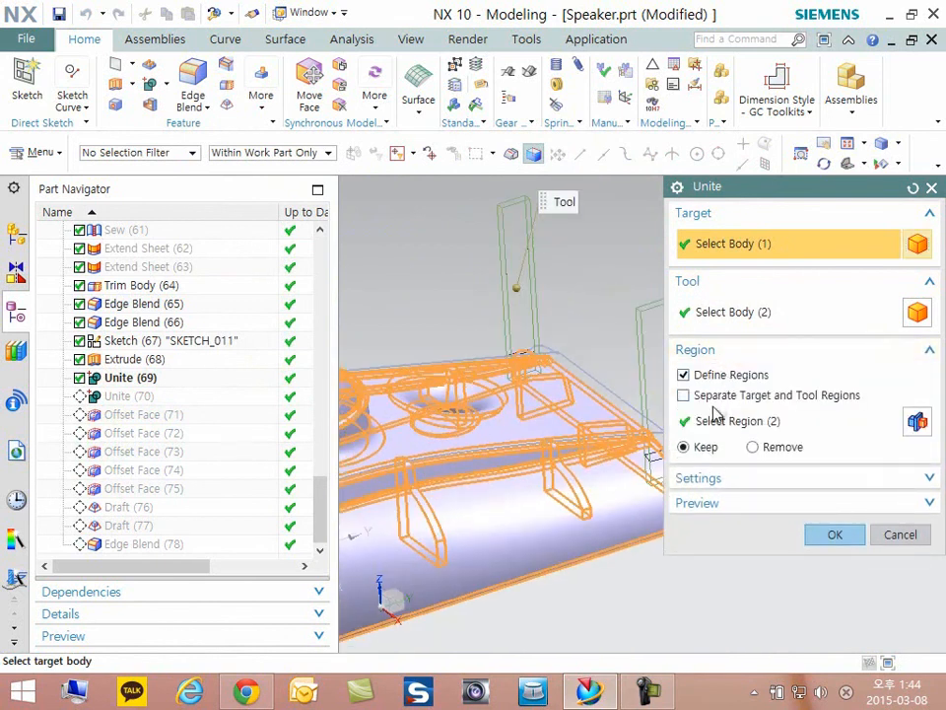
pyautogui.moveTo(466, 410); pyautogui.dragTo(419, 260, button='middle')
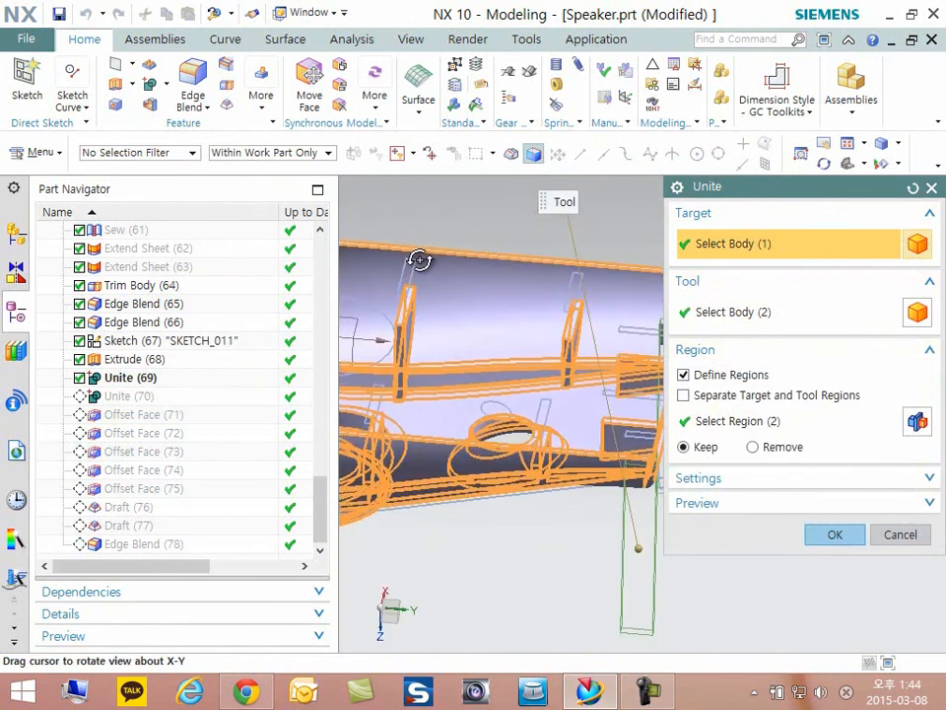
pyautogui.scroll(-3, 452, 375)
pyautogui.scroll(7, 578, 364)
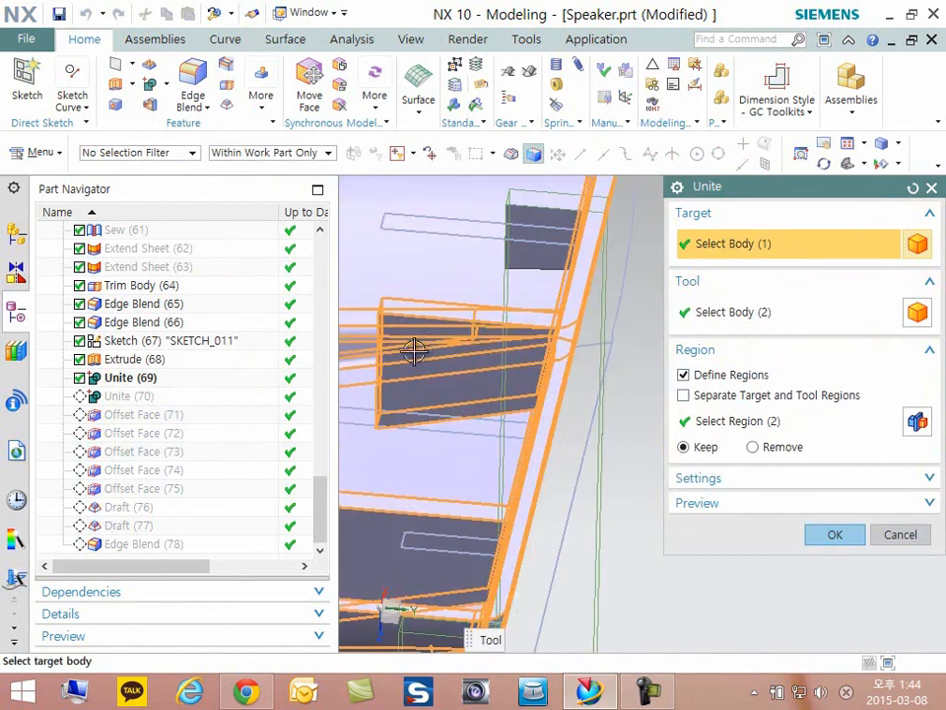
pyautogui.click(834, 534)
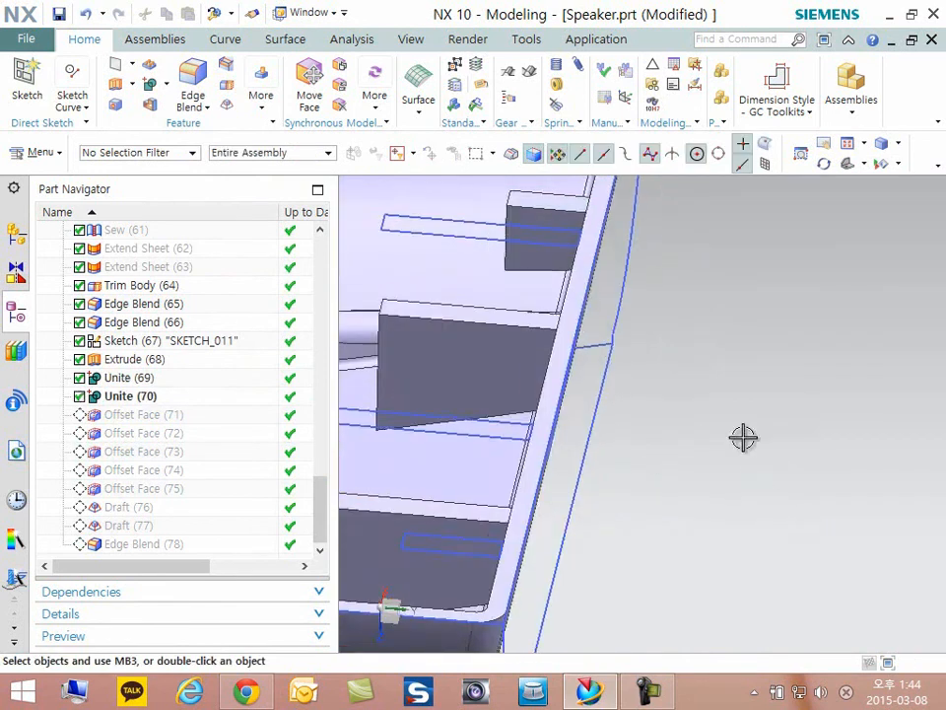
pyautogui.scroll(-5, 630, 401)
pyautogui.moveTo(703, 410); pyautogui.dragTo(740, 561, button='middle')
pyautogui.scroll(-3, 740, 562)
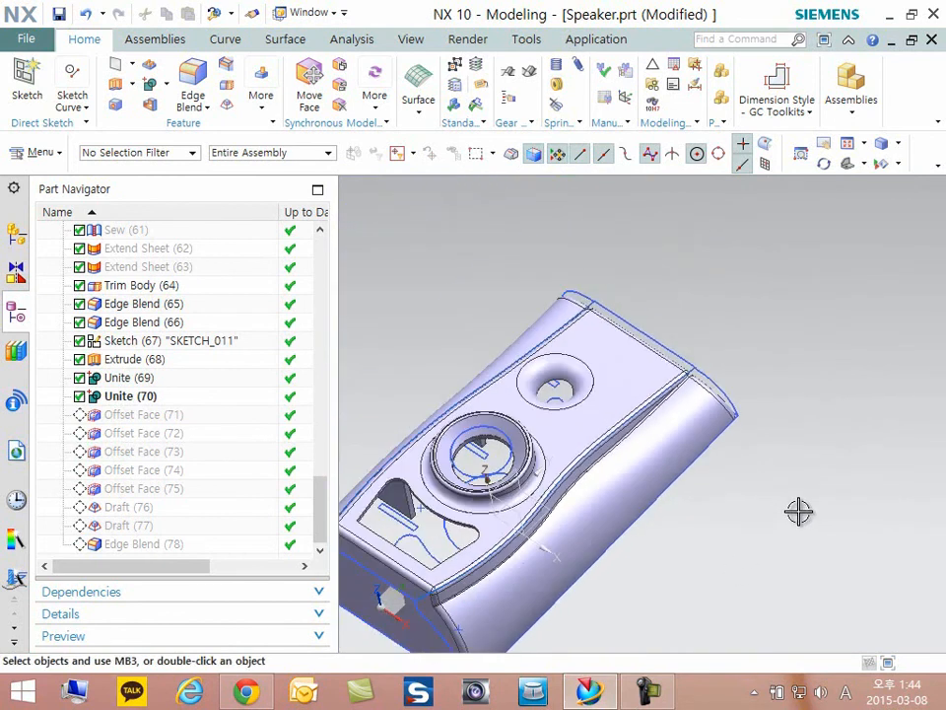
pyautogui.moveTo(818, 510); pyautogui.dragTo(829, 502, button='middle')
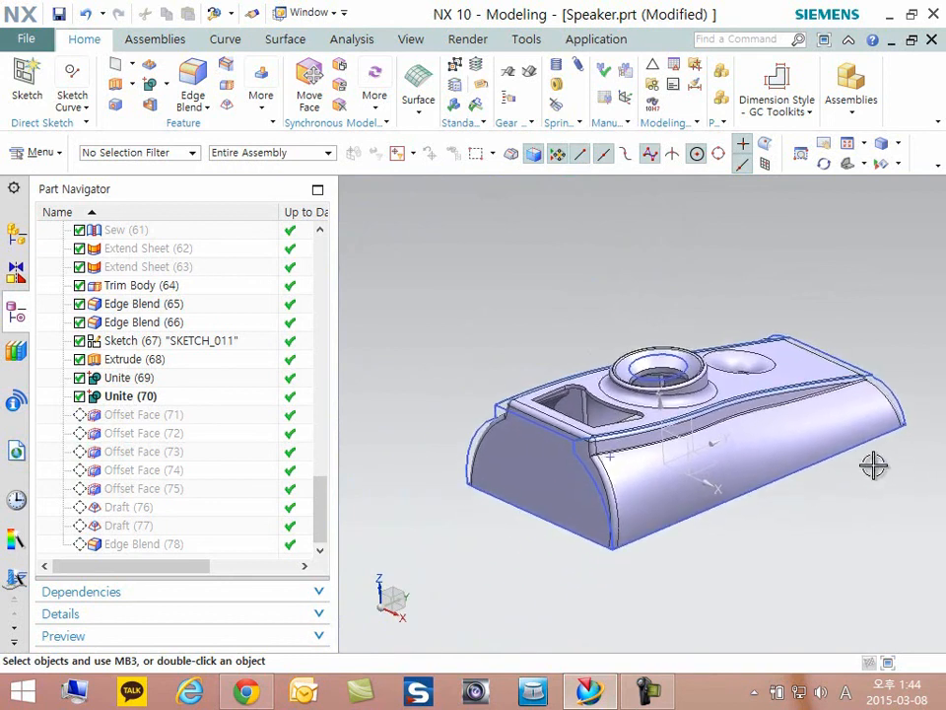
# - Make Offset Face (75) the current feature and inspect the side-wall ribs from below
pyautogui.rightClick(137, 489)
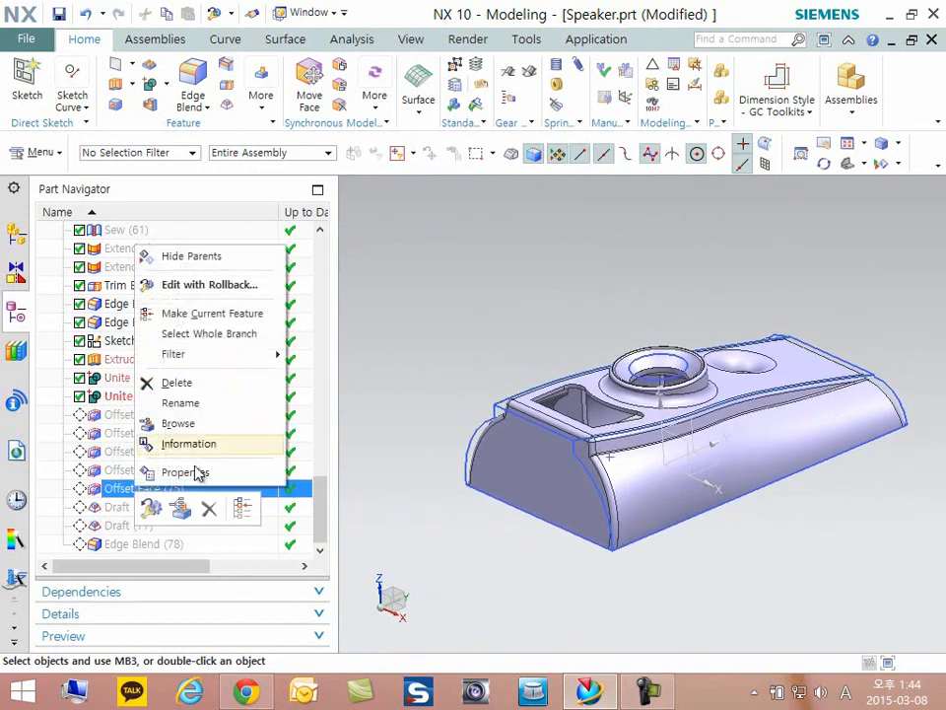
pyautogui.click(209, 315)
pyautogui.moveTo(641, 473); pyautogui.dragTo(710, 397, button='middle')
pyautogui.scroll(2, 845, 365)
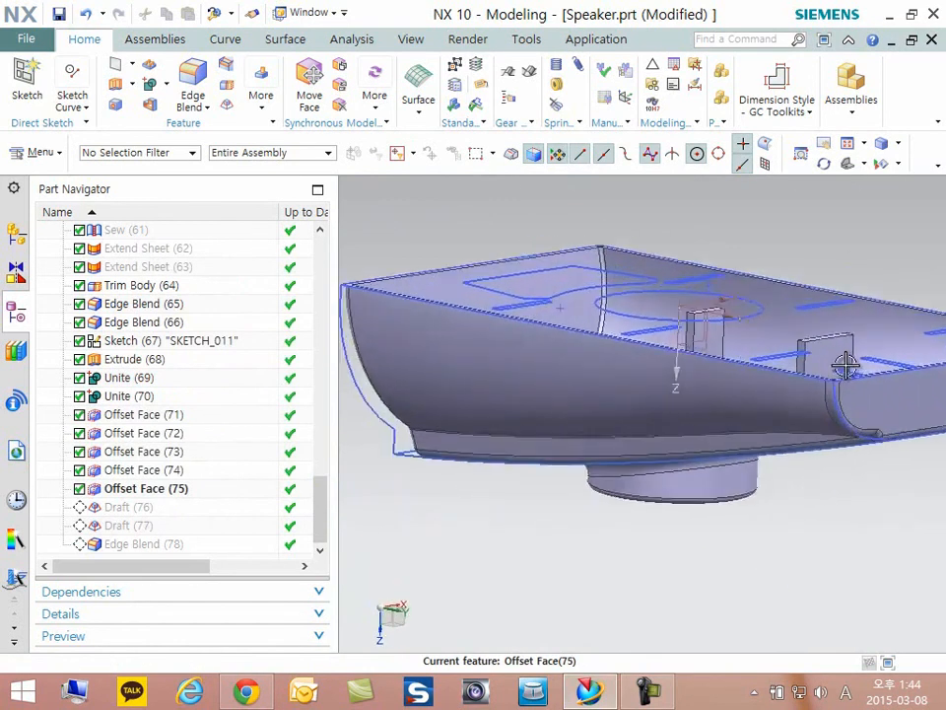
pyautogui.moveTo(846, 364); pyautogui.dragTo(635, 337, button='middle')
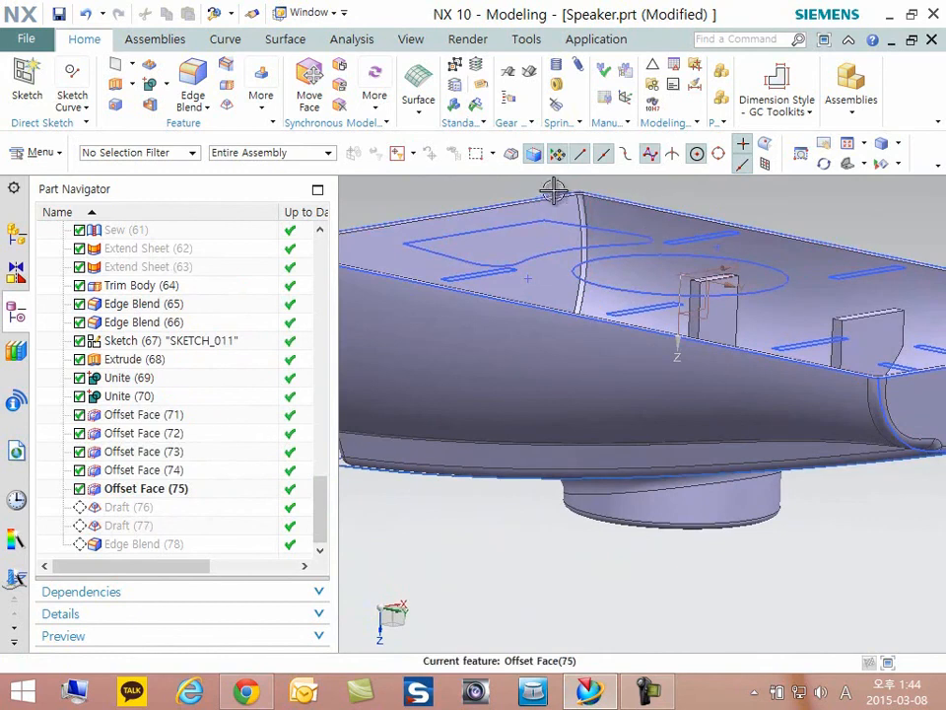
pyautogui.scroll(3, 844, 307)
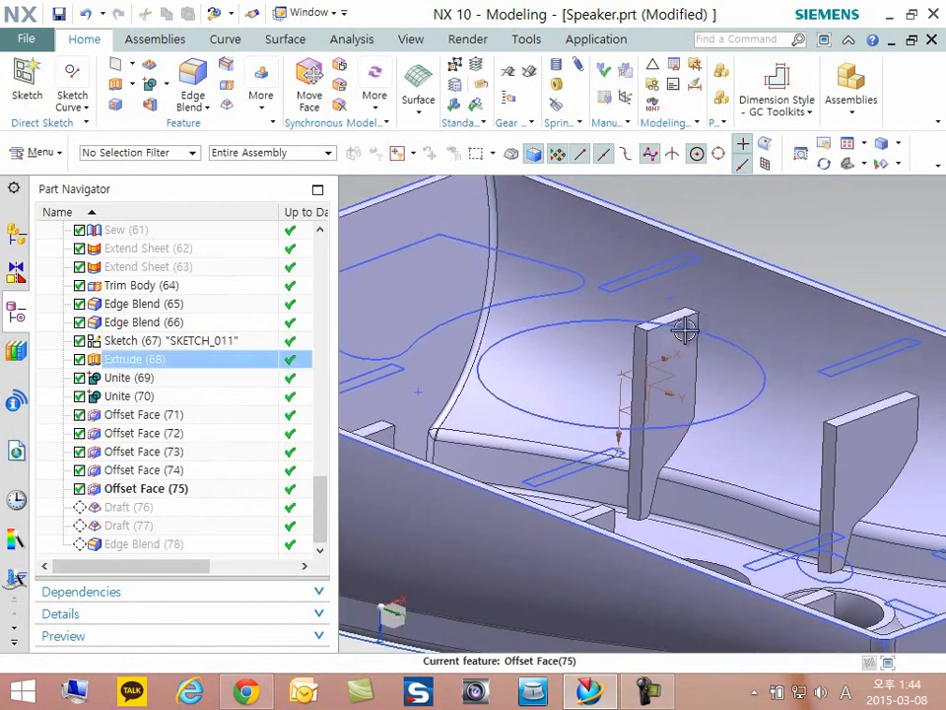
# - Open Offset Face (71), examine its selected end-wall rib faces and offset value, cancel the edit, and look over the ribs
pyautogui.doubleClick(131, 418)
pyautogui.moveTo(728, 412); pyautogui.dragTo(808, 580, button='middle')
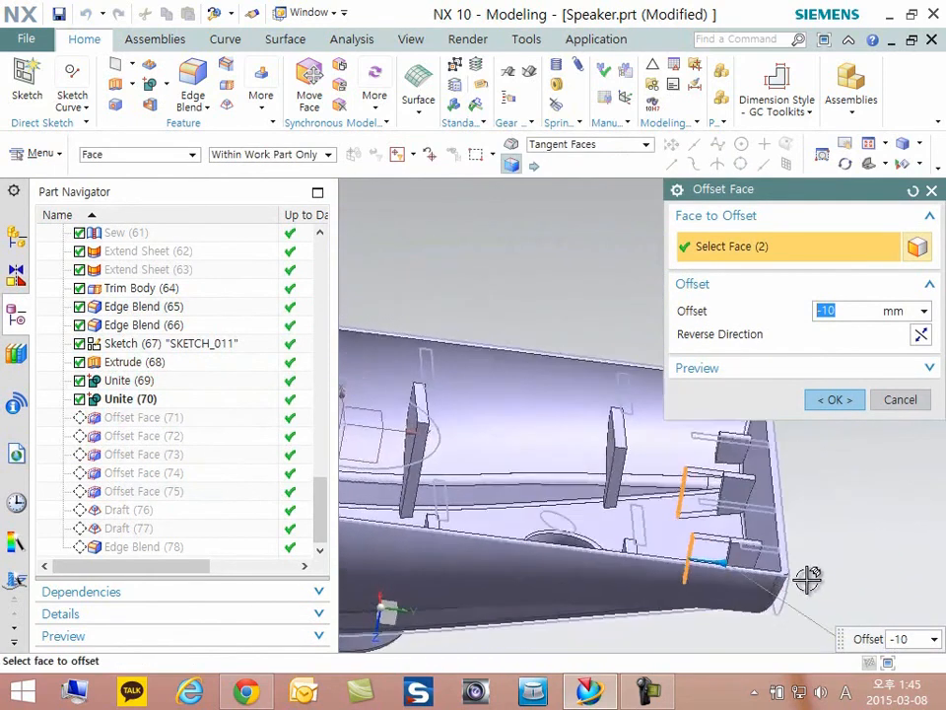
pyautogui.scroll(5, 786, 565)
pyautogui.keyDown('shift'); pyautogui.moveTo(857, 436); pyautogui.dragTo(727, 429, button='middle'); pyautogui.keyUp('shift')
pyautogui.click(897, 400)
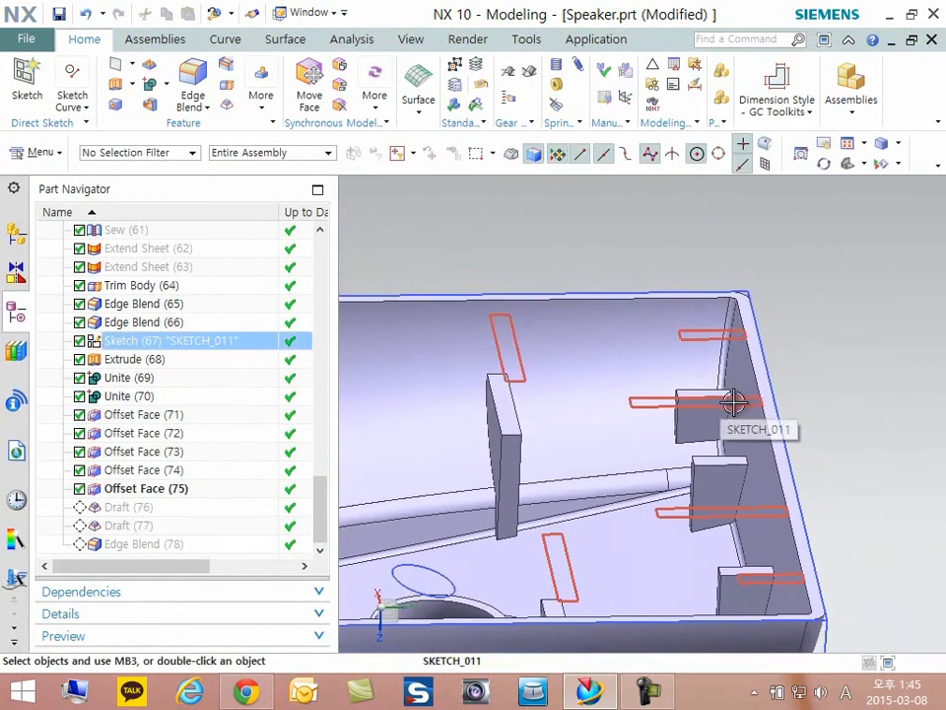
pyautogui.scroll(-2, 713, 404)
pyautogui.moveTo(756, 460); pyautogui.dragTo(792, 460, button='middle')
pyautogui.keyDown('shift'); pyautogui.moveTo(599, 460); pyautogui.dragTo(664, 460, button='middle'); pyautogui.keyUp('shift')
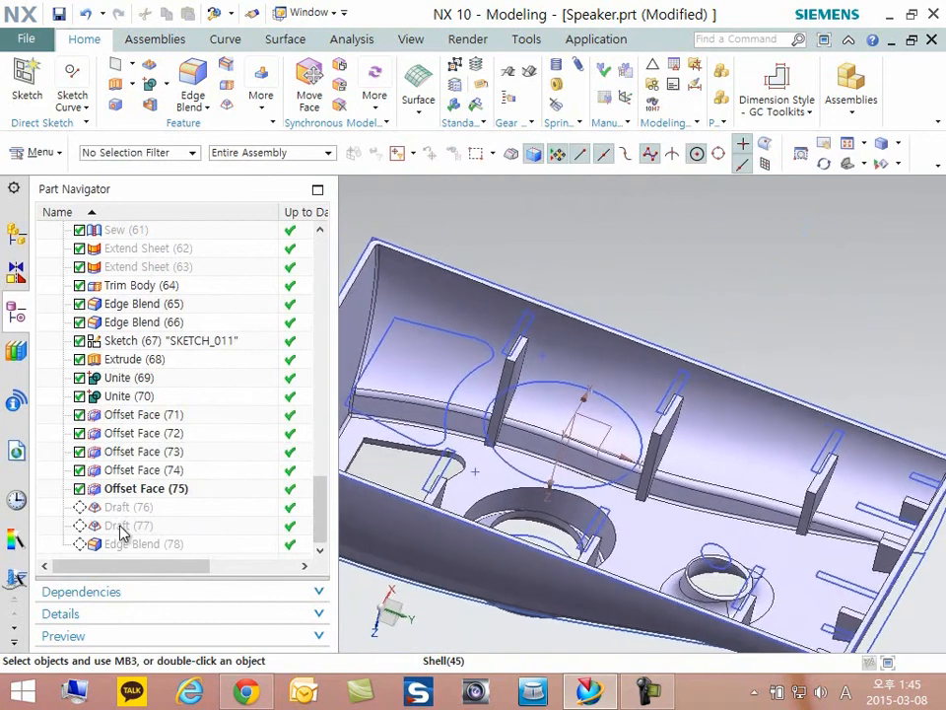
# - Make Draft (77) the current feature, examine a side-wall rib's taper from below, and highlight the draft's faces
pyautogui.click(122, 527)
pyautogui.rightClick(122, 526)
pyautogui.click(194, 354)
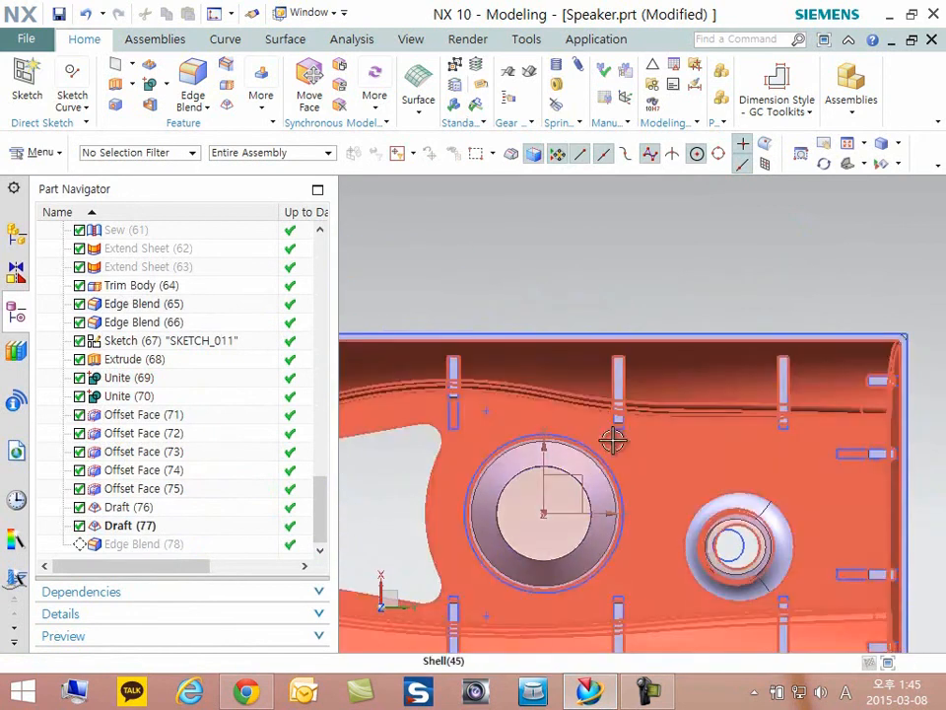
pyautogui.scroll(6, 615, 440)
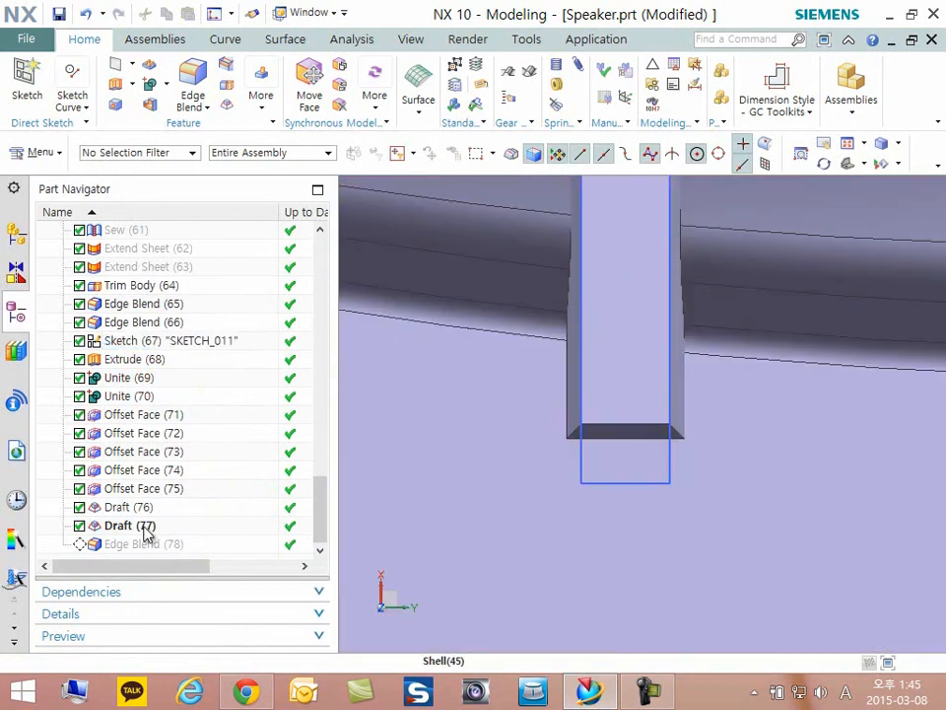
pyautogui.click(146, 533)
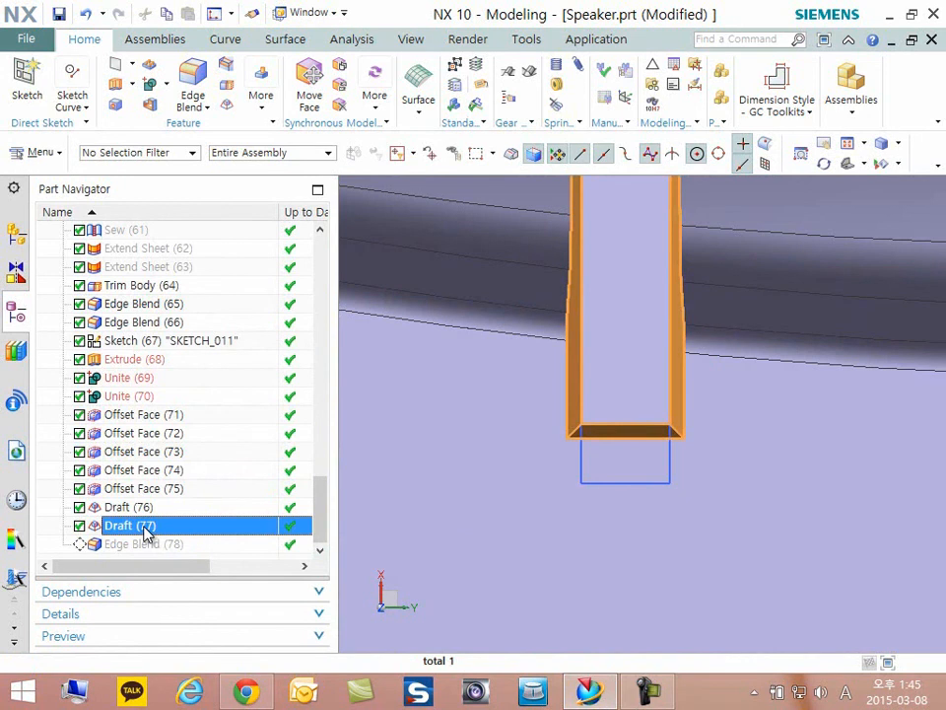
# - Open Draft (77), examine its From Edges type, draw direction, stationary rib edges and angle, then cancel the edit
pyautogui.doubleClick(146, 530)
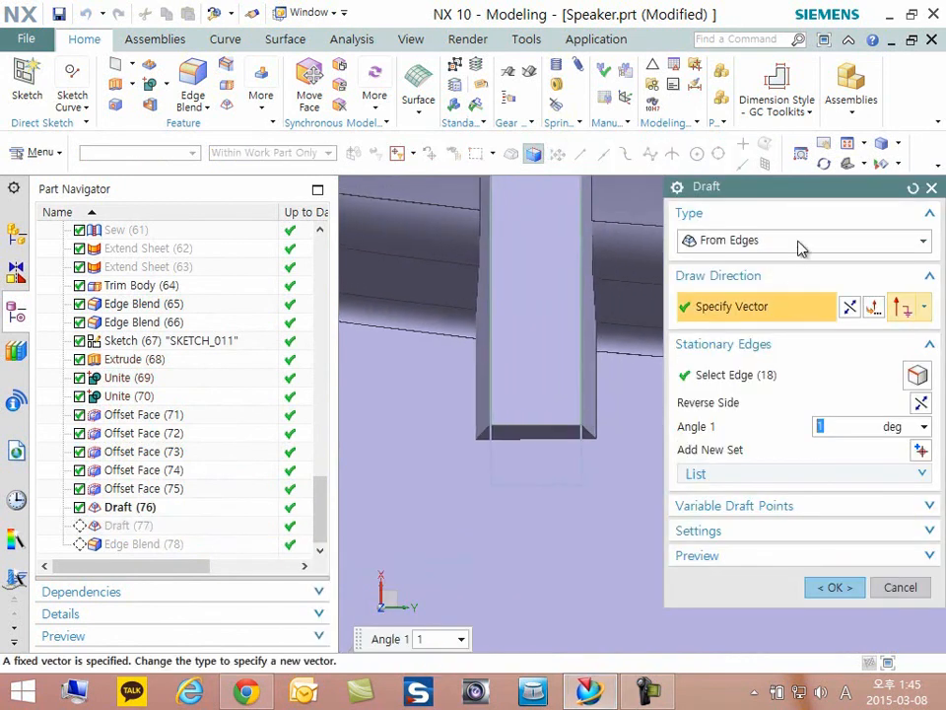
pyautogui.moveTo(800, 248); pyautogui.dragTo(699, 328, button='middle')
pyautogui.scroll(-3, 571, 447)
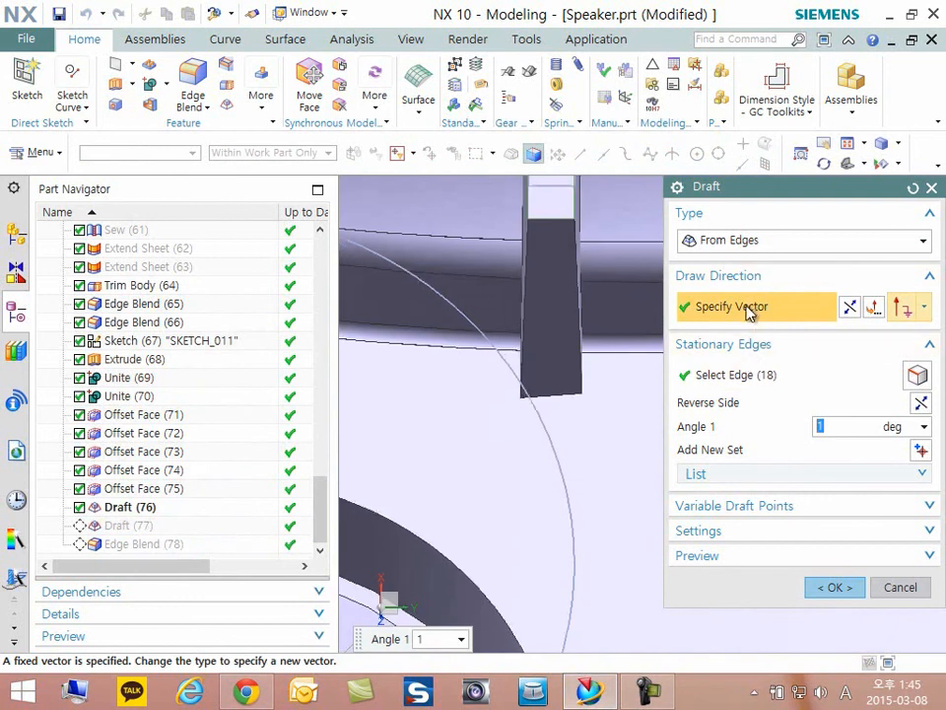
pyautogui.moveTo(621, 375); pyautogui.dragTo(552, 389, button='middle')
pyautogui.moveTo(740, 392); pyautogui.dragTo(731, 394, button='middle')
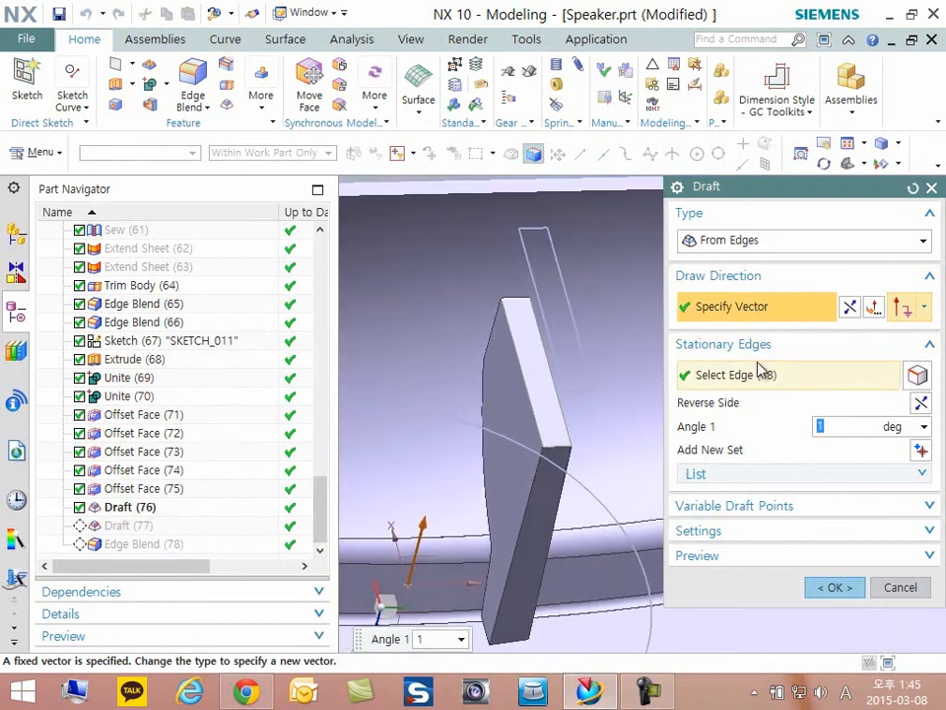
pyautogui.click(750, 377)
pyautogui.moveTo(645, 402); pyautogui.dragTo(587, 424, button='middle')
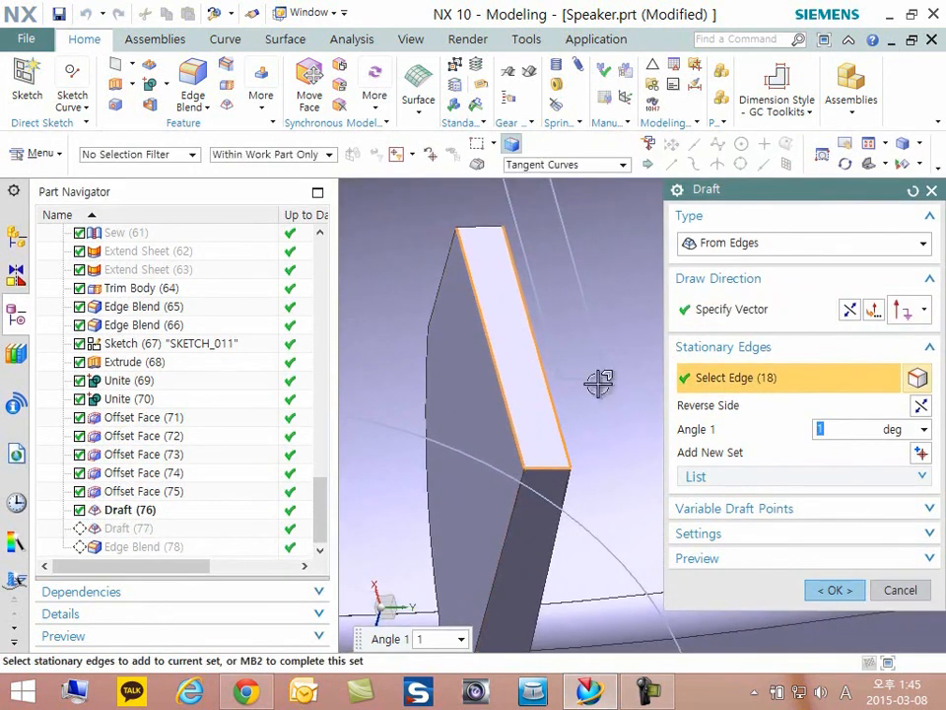
pyautogui.scroll(-2, 598, 383)
pyautogui.click(889, 590)
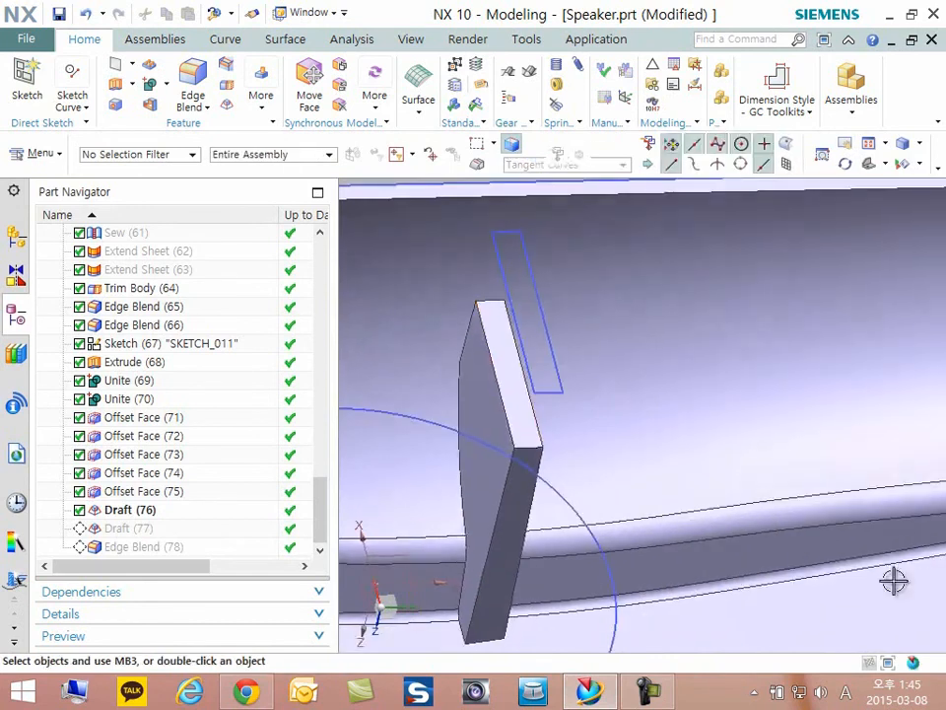
# - Inspect the drafted side-wall and end-wall ribs on the underside of the speaker body
pyautogui.scroll(-3, 634, 449)
pyautogui.moveTo(611, 430); pyautogui.dragTo(584, 461, button='middle')
pyautogui.scroll(-3, 603, 426)
pyautogui.scroll(-2, 547, 564)
pyautogui.scroll(1, 698, 573)
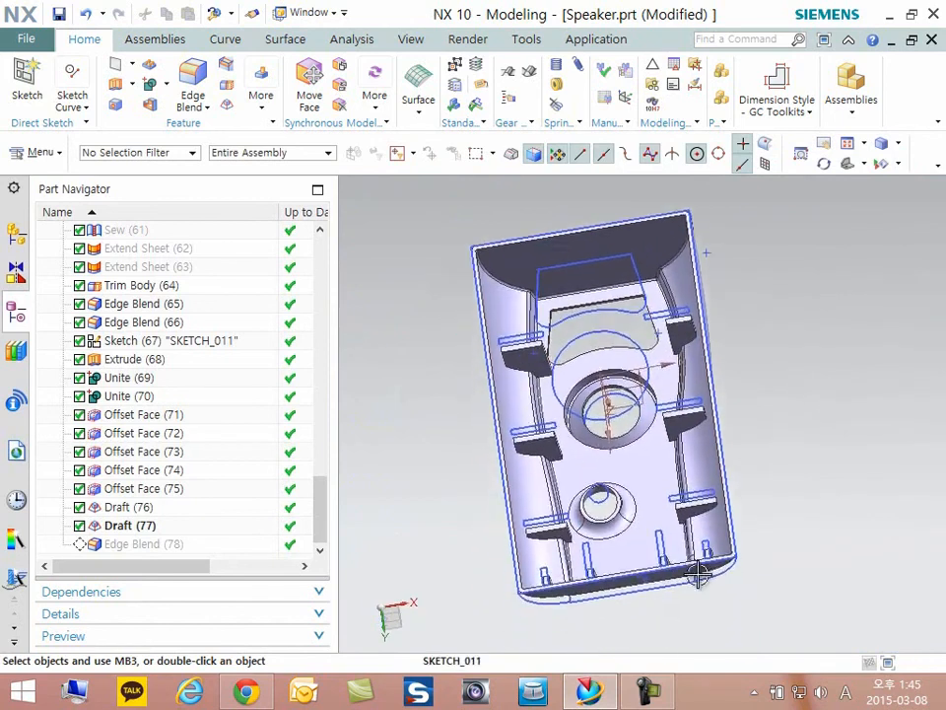
pyautogui.scroll(2, 698, 574)
pyautogui.moveTo(682, 571); pyautogui.dragTo(632, 610, button='middle')
pyautogui.scroll(-2, 592, 544)
pyautogui.moveTo(591, 543); pyautogui.dragTo(593, 533, button='middle')
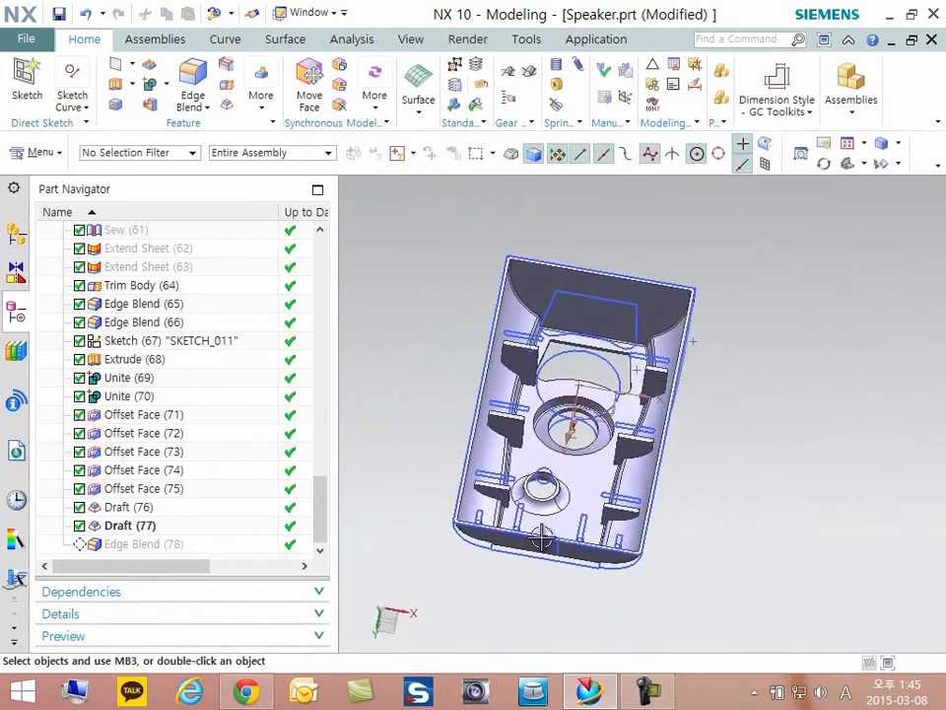
pyautogui.scroll(4, 541, 535)
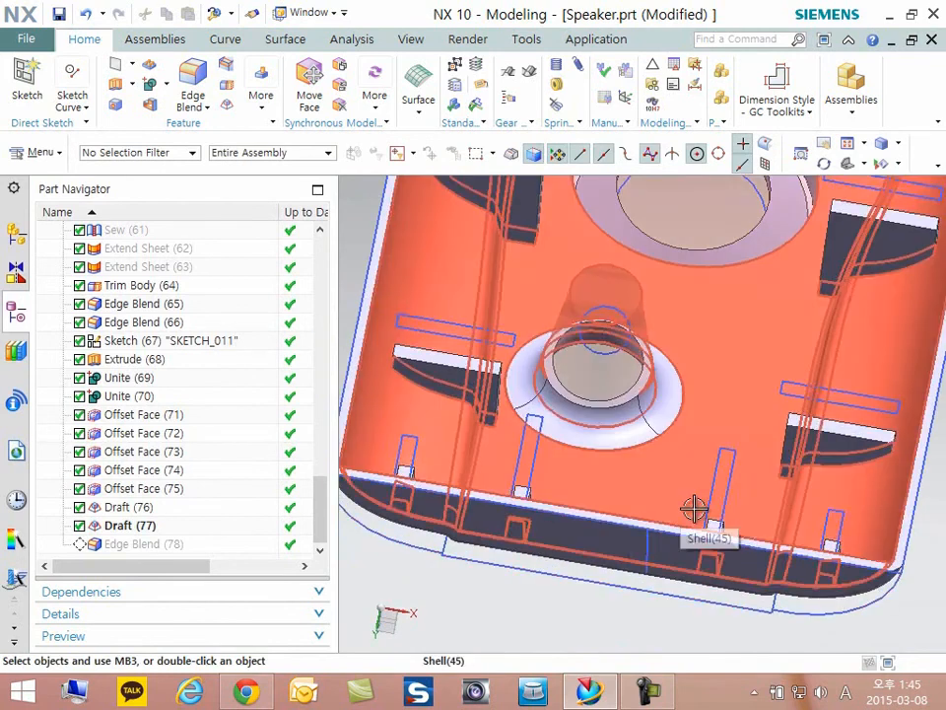
pyautogui.scroll(-1, 465, 489)
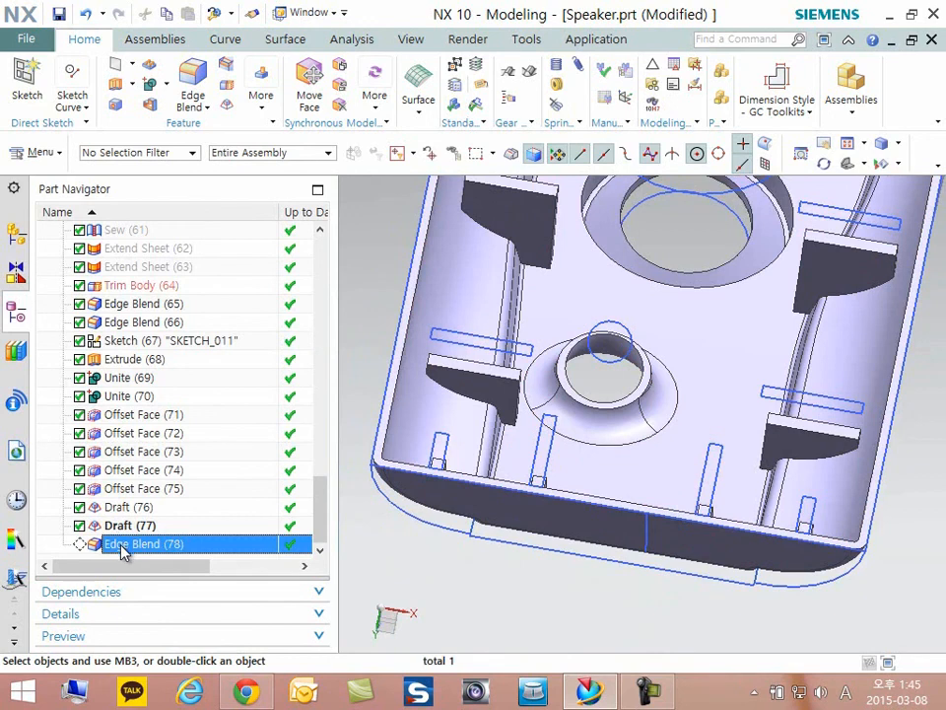
# - Make Edge Blend (78) the current feature, highlight its faces, and examine the blend around the large round boss
pyautogui.rightClick(123, 552)
pyautogui.click(173, 375)
pyautogui.moveTo(582, 423); pyautogui.dragTo(629, 387, button='middle')
pyautogui.scroll(-3, 700, 311)
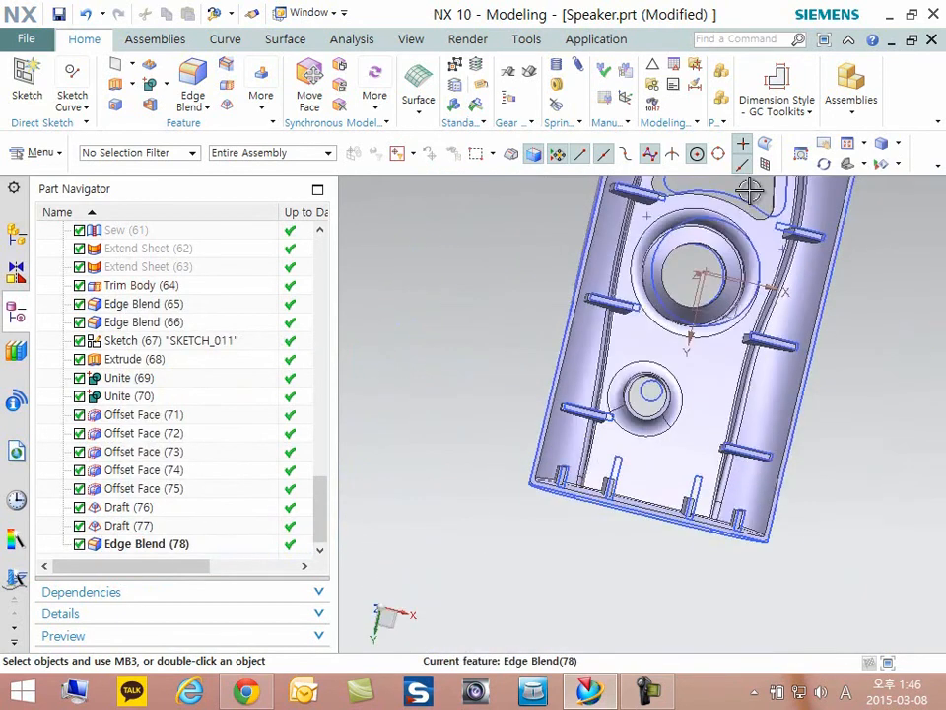
pyautogui.scroll(7, 745, 227)
pyautogui.click(139, 545)
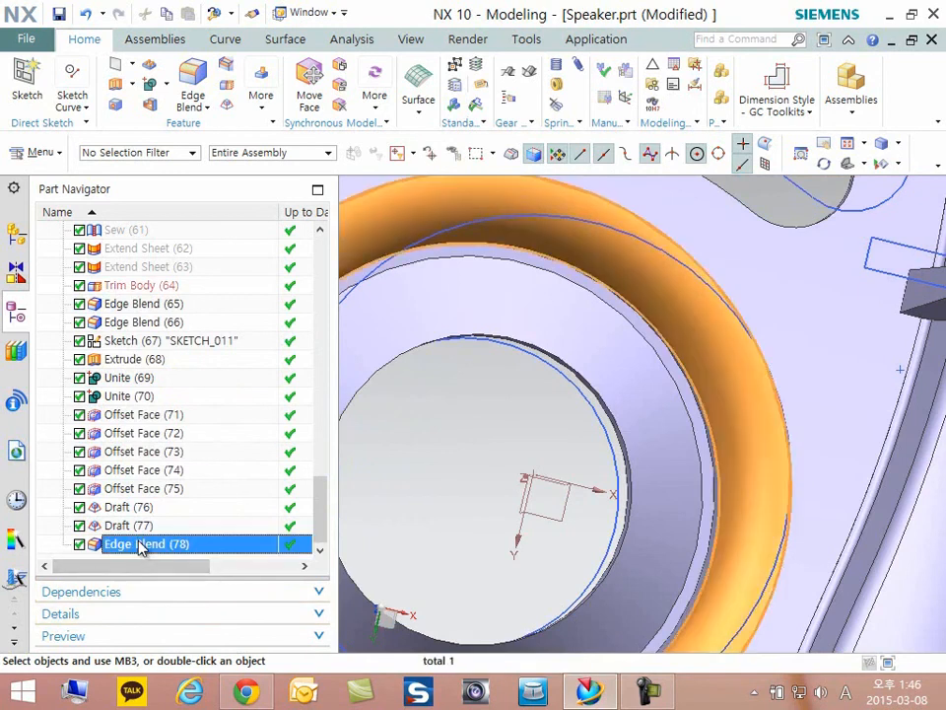
pyautogui.scroll(-5, 418, 470)
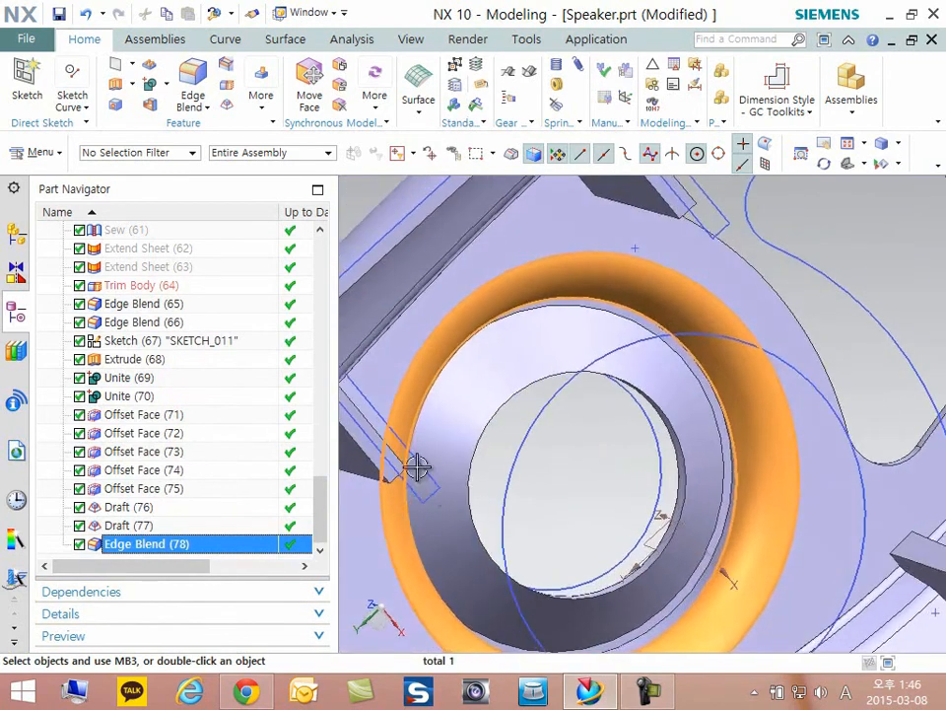
pyautogui.moveTo(631, 366); pyautogui.dragTo(665, 421, button='middle')
# - Show the completed speaker body in an isometric view, clear the feature highlight, and look over its outer shape
pyautogui.press('End')
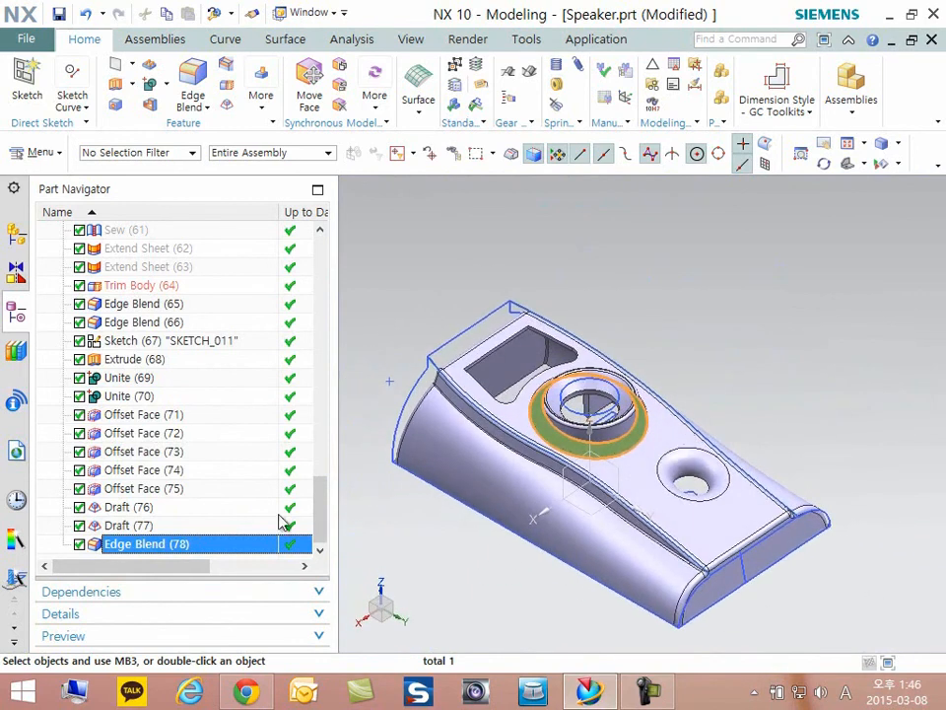
pyautogui.press('Escape')
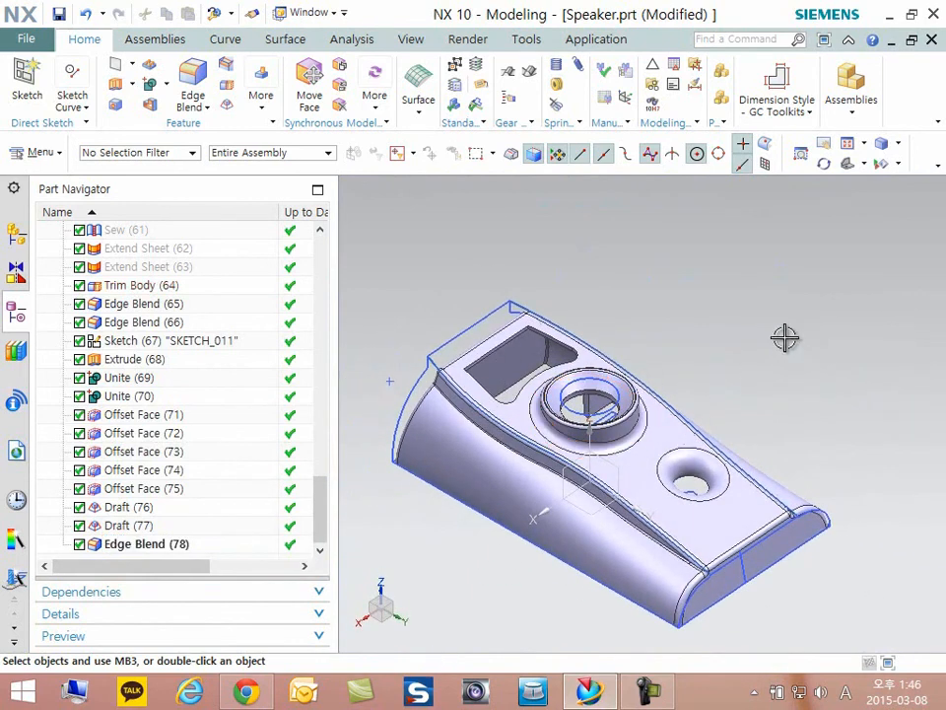
pyautogui.scroll(2, 784, 337)
pyautogui.scroll(-4, 779, 335)
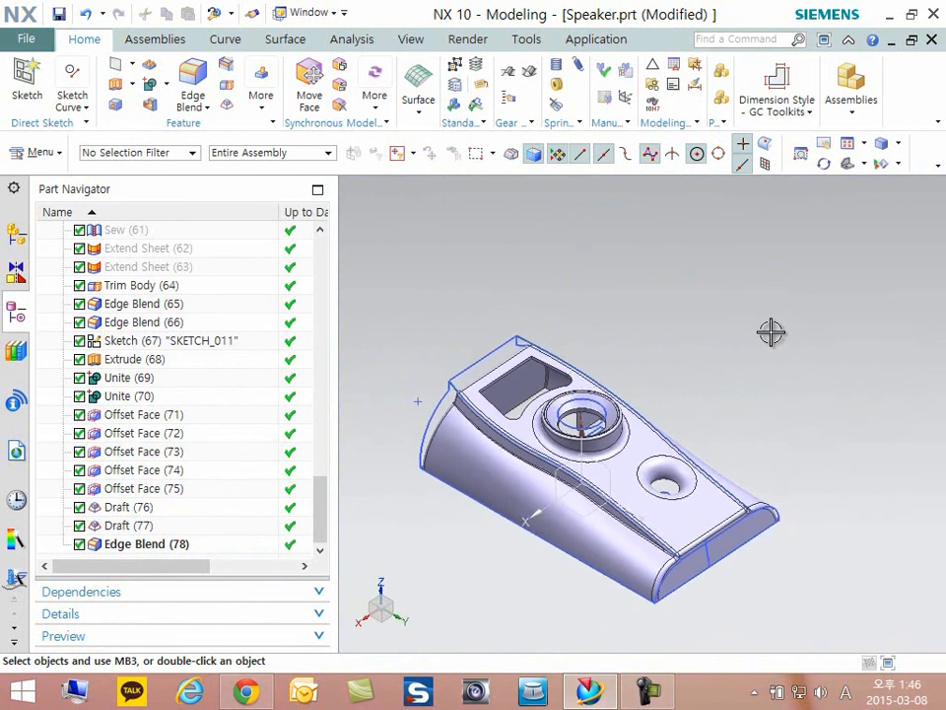
pyautogui.keyDown('shift'); pyautogui.moveTo(772, 332); pyautogui.dragTo(773, 332, button='middle'); pyautogui.keyUp('shift')
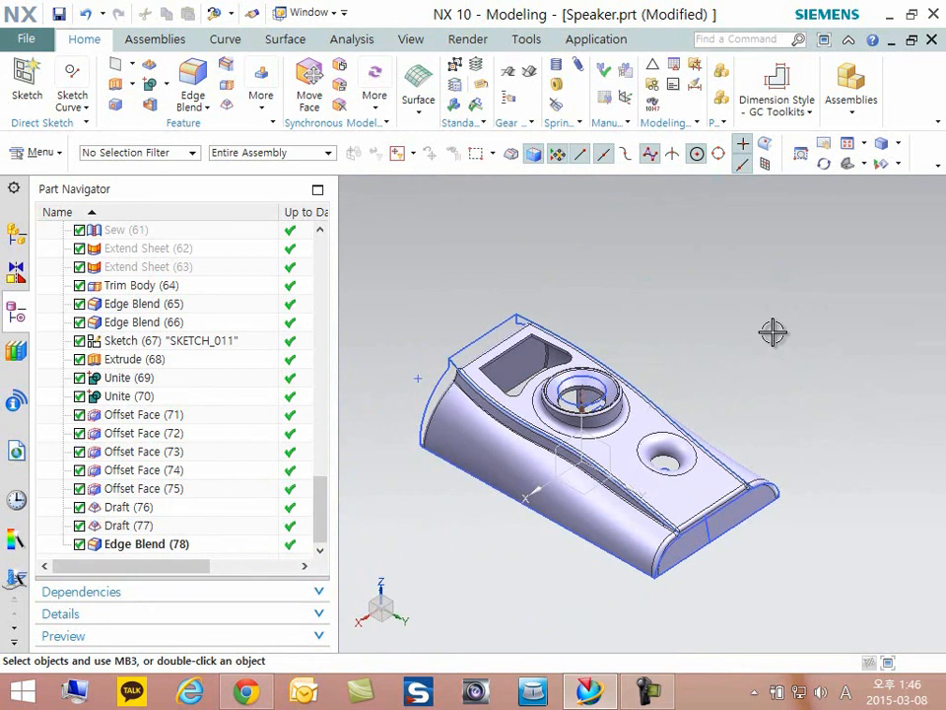
pyautogui.keyDown('shift'); pyautogui.moveTo(772, 332); pyautogui.dragTo(772, 332, button='middle'); pyautogui.keyUp('shift')
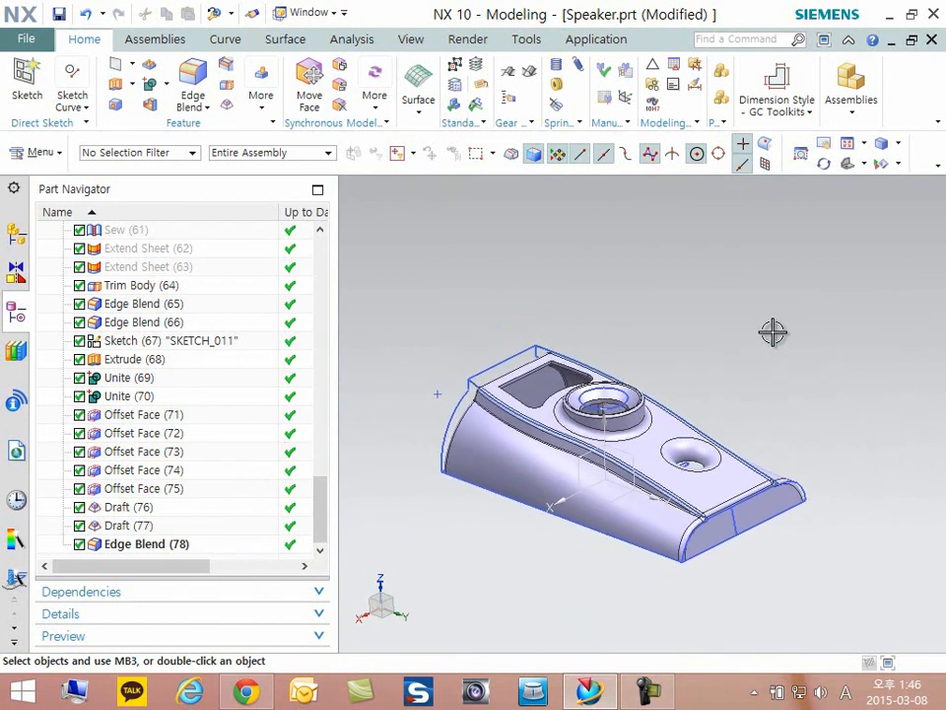